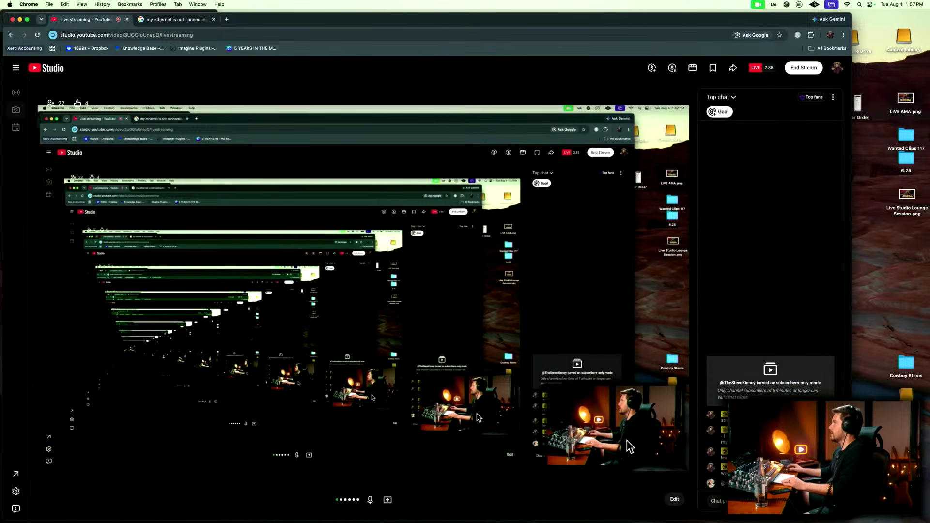
# Switch to the LUNA session, narrow its window to expose the desktop folders, and show the timeline instead of the mixer.
pyautogui.hotkey('ctrl', 'Right')
pyautogui.hotkey('ctrl', 'Right')
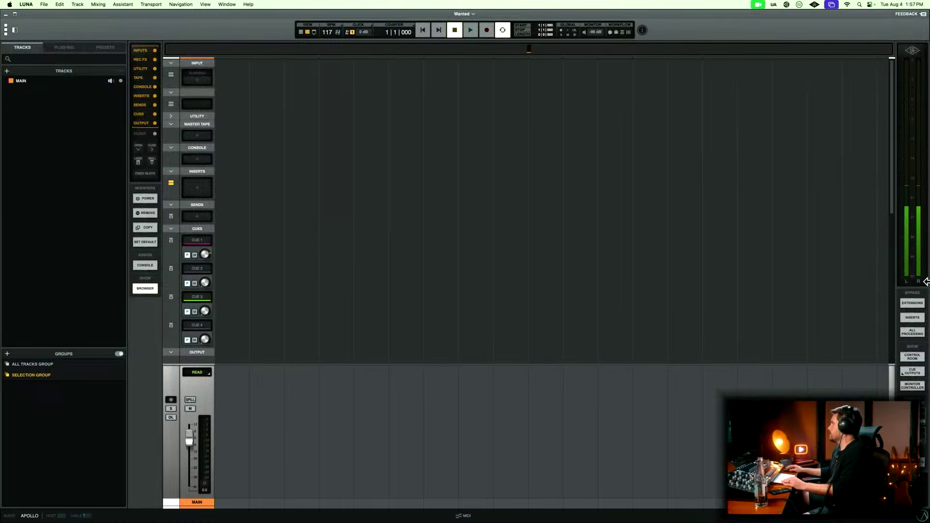
pyautogui.moveTo(927, 288); pyautogui.dragTo(887, 284)
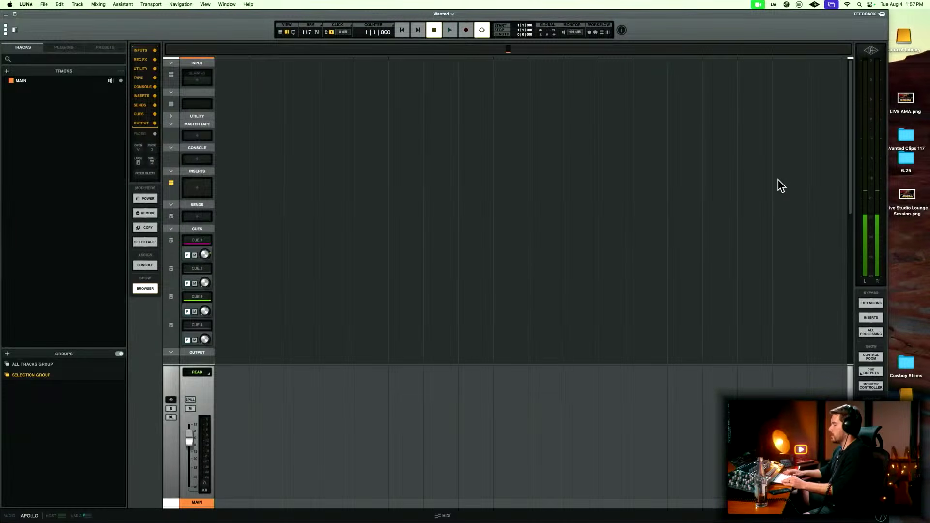
pyautogui.press('super+equal')
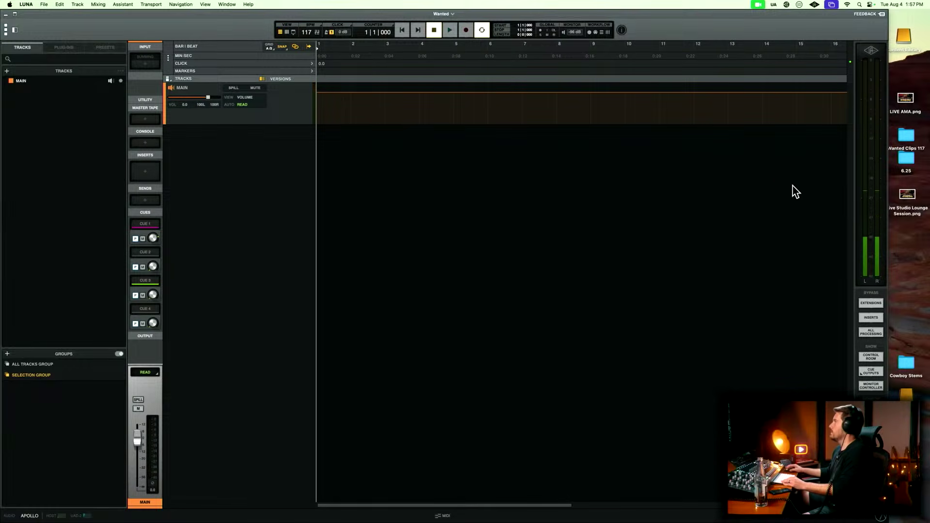
# Import all files from the desktop folder Wanted Clips 117 into the timeline at bar 1 as new tracks, and close the folder window.
pyautogui.doubleClick(904, 135)
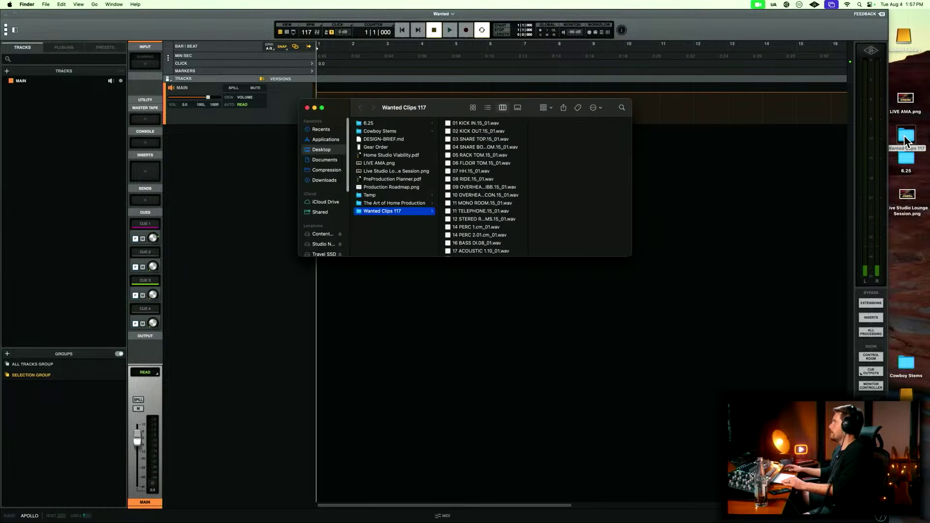
pyautogui.click(484, 203)
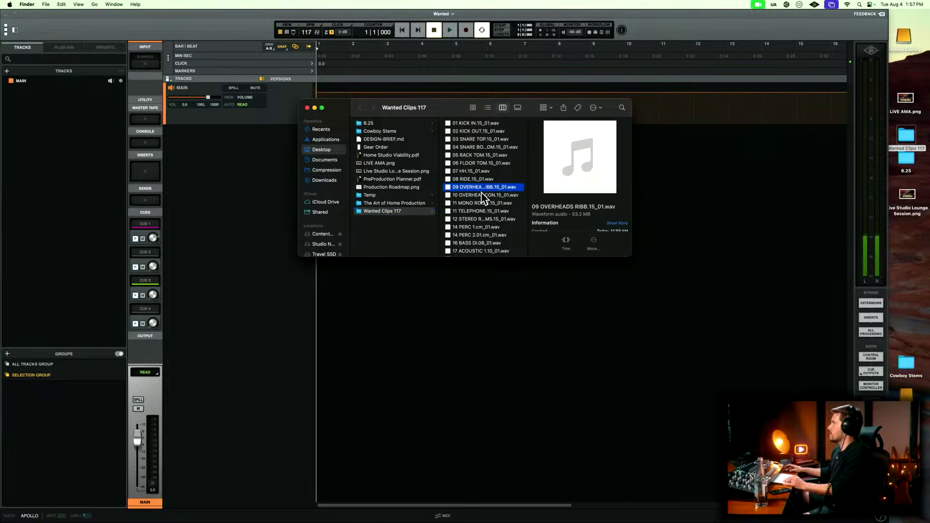
pyautogui.scroll(-3, 482, 196)
pyautogui.press('super+a')
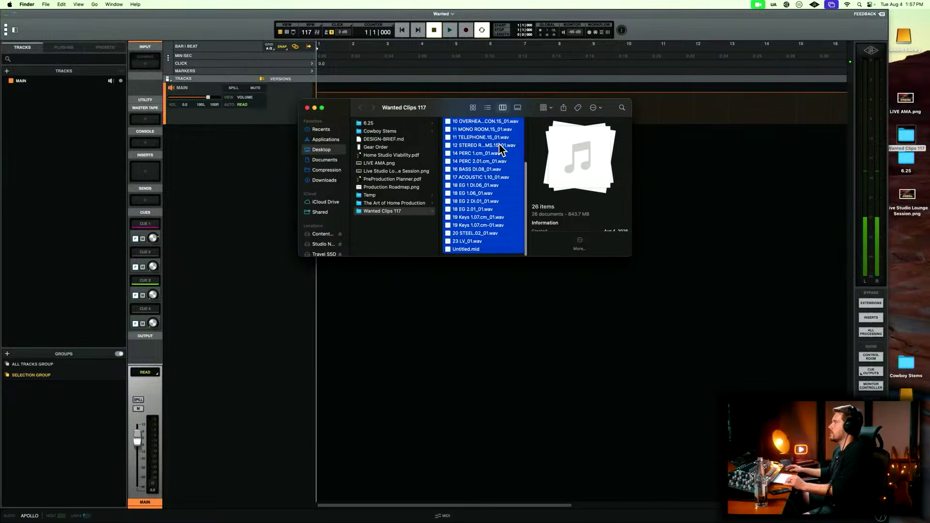
pyautogui.scroll(5, 498, 144)
pyautogui.moveTo(444, 113); pyautogui.dragTo(796, 174)
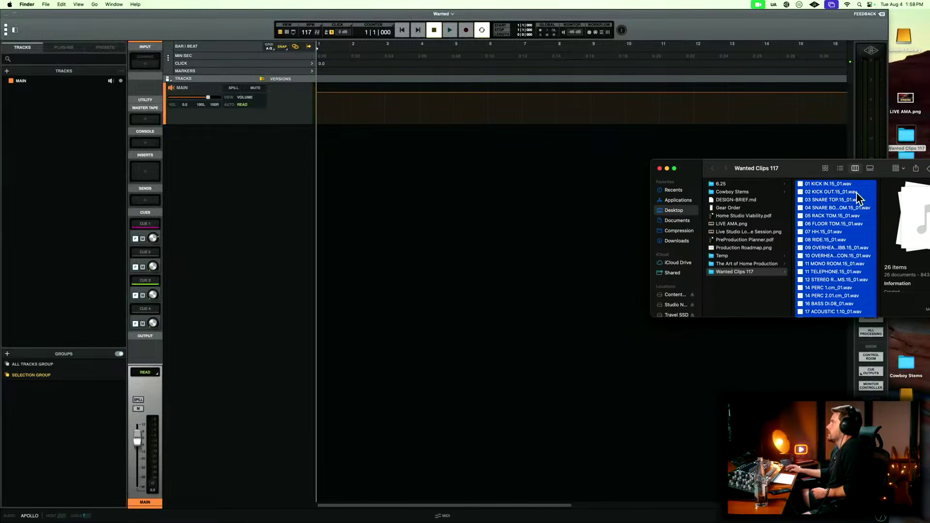
pyautogui.moveTo(856, 195); pyautogui.dragTo(322, 191)
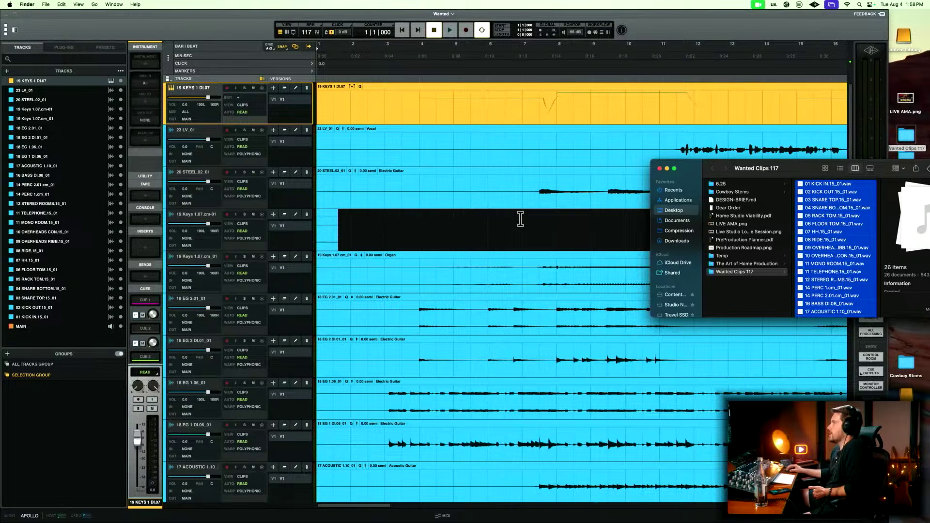
pyautogui.scroll(-15, 522, 219)
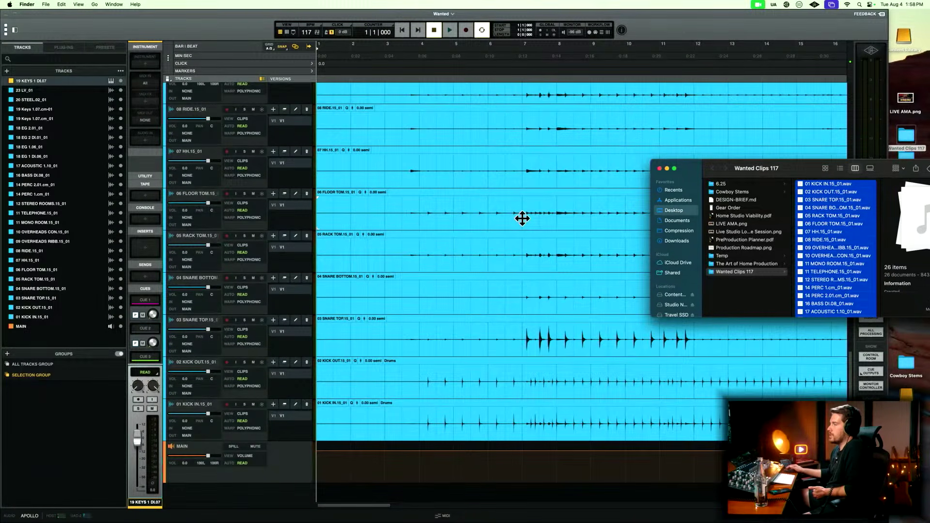
pyautogui.scroll(15, 522, 218)
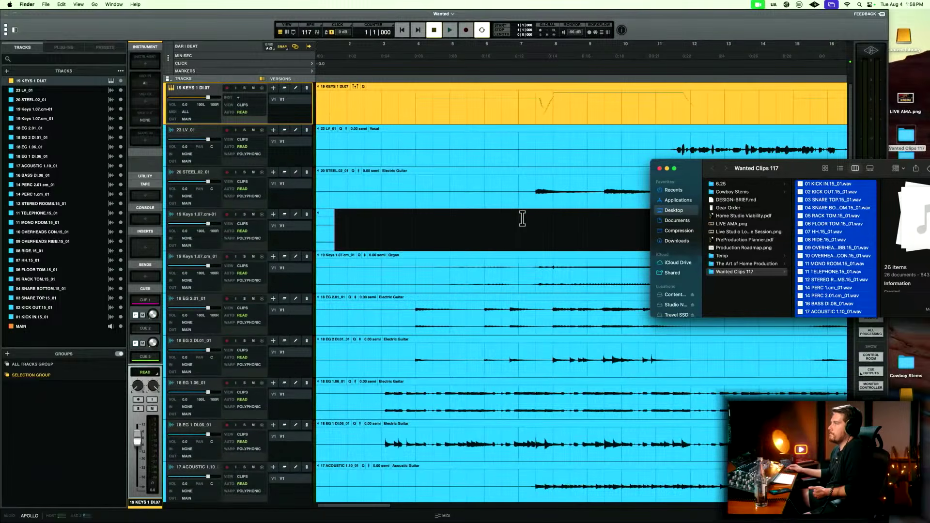
pyautogui.click(659, 168)
# Look over the imported tracks in the timeline and the mixer, checking their names, instrument types and colours.
pyautogui.scroll(-2, 602, 213)
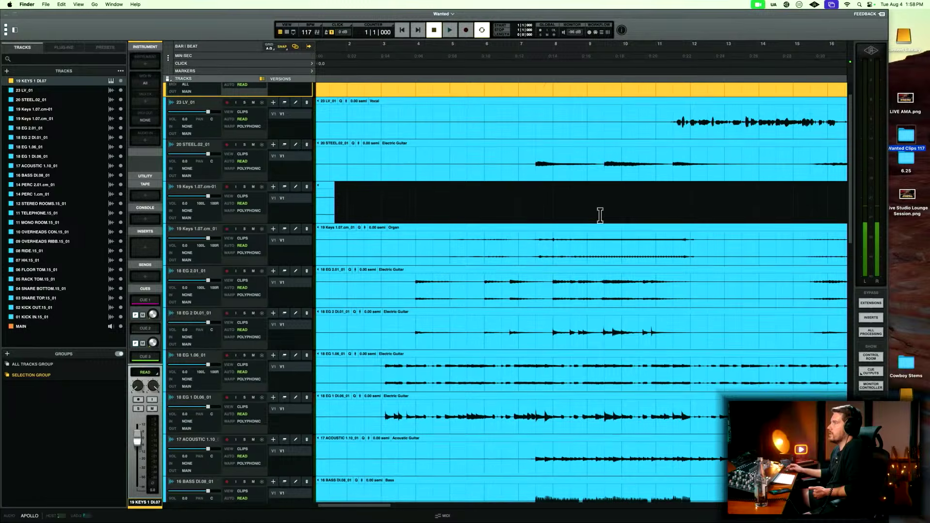
pyautogui.scroll(2, 600, 215)
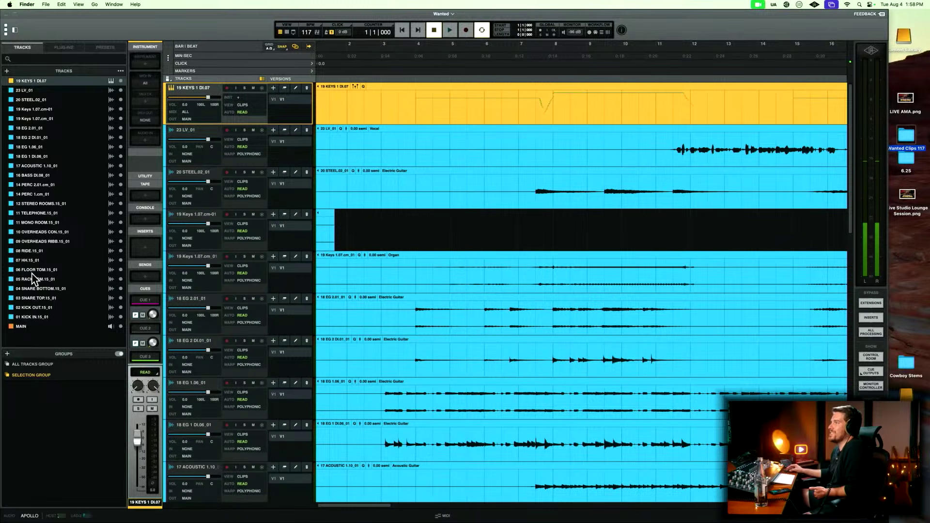
pyautogui.click(38, 317)
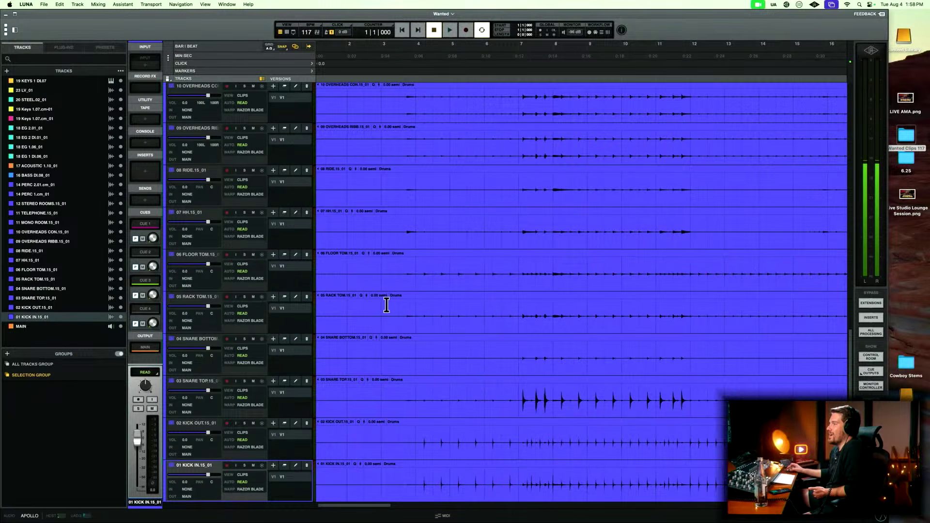
pyautogui.scroll(-3, 387, 305)
pyautogui.scroll(15, 393, 312)
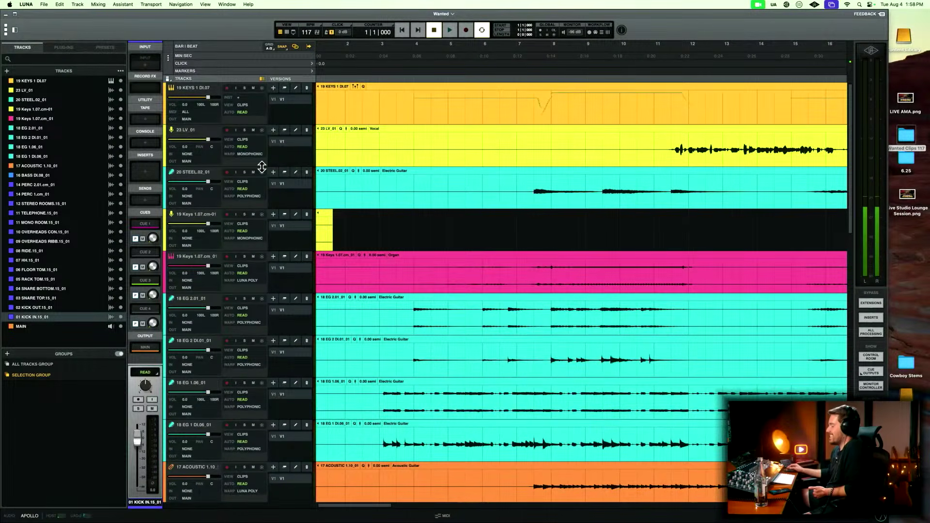
pyautogui.press('super+equal')
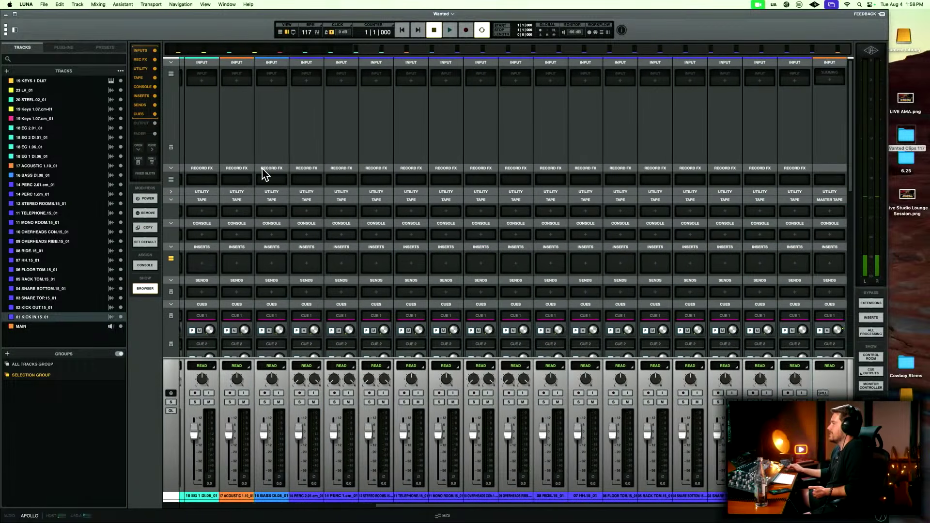
pyautogui.hscroll(5, 264, 174)
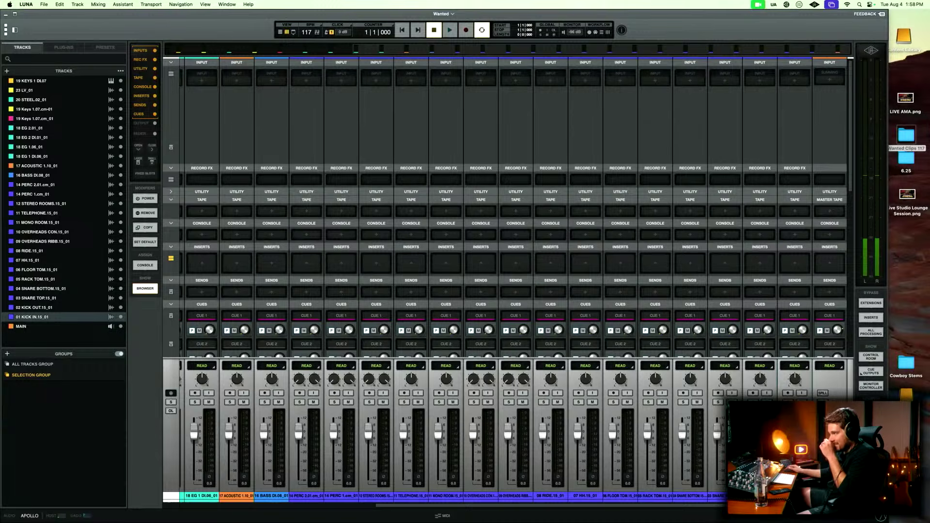
pyautogui.press('super+equal')
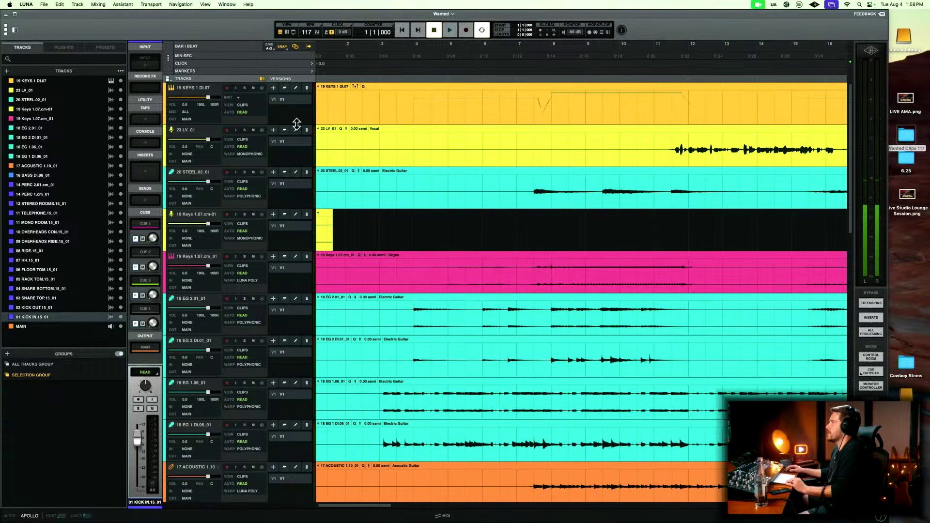
# Inspect the short clip on the 19 Keys 1.07.cm-01 track and delete that track.
pyautogui.click(344, 229)
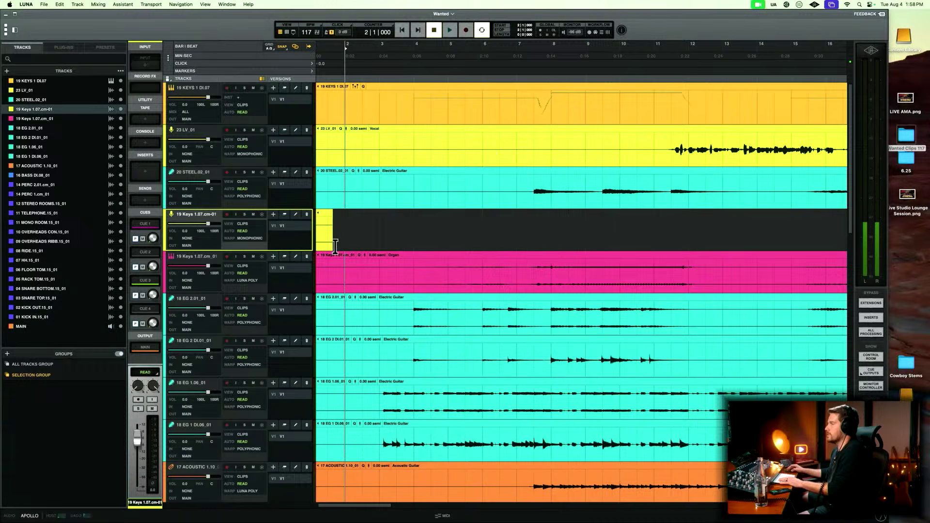
pyautogui.click(329, 247)
pyautogui.press('r')
pyautogui.press('r')
pyautogui.press('r')
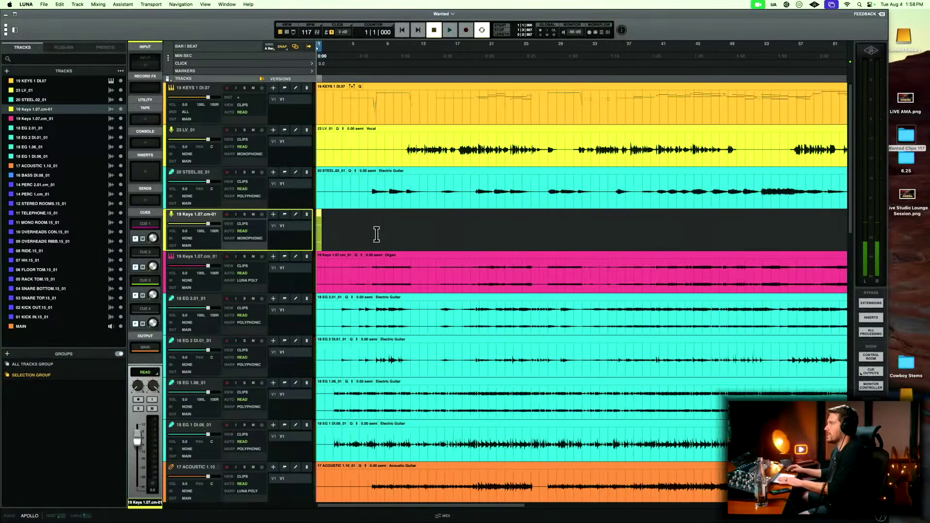
pyautogui.press('t')
pyautogui.press('t')
pyautogui.press('t')
pyautogui.press('t')
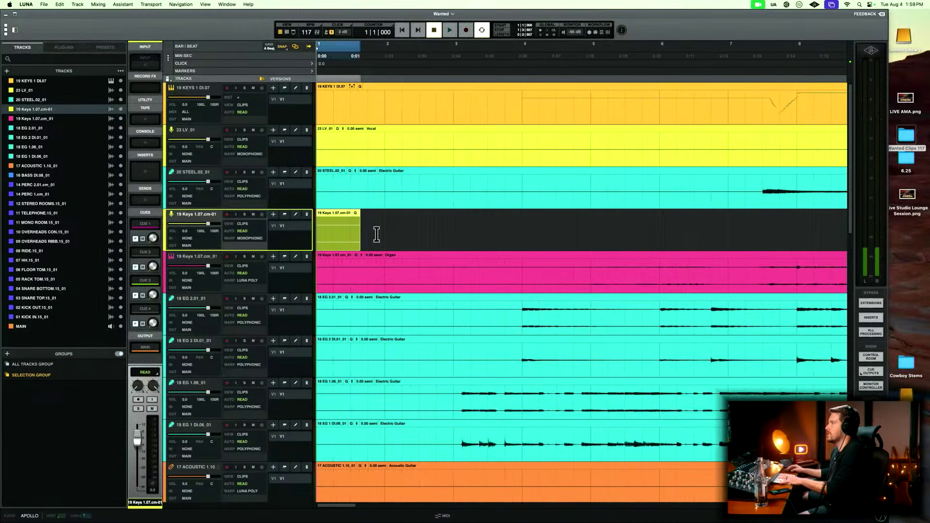
pyautogui.click(376, 235)
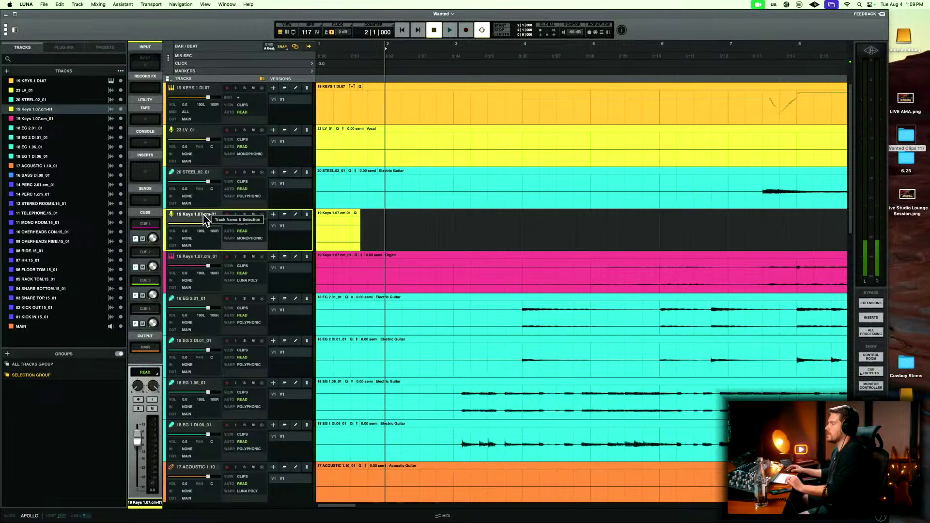
pyautogui.press('Delete')
pyautogui.press('r')
pyautogui.press('r')
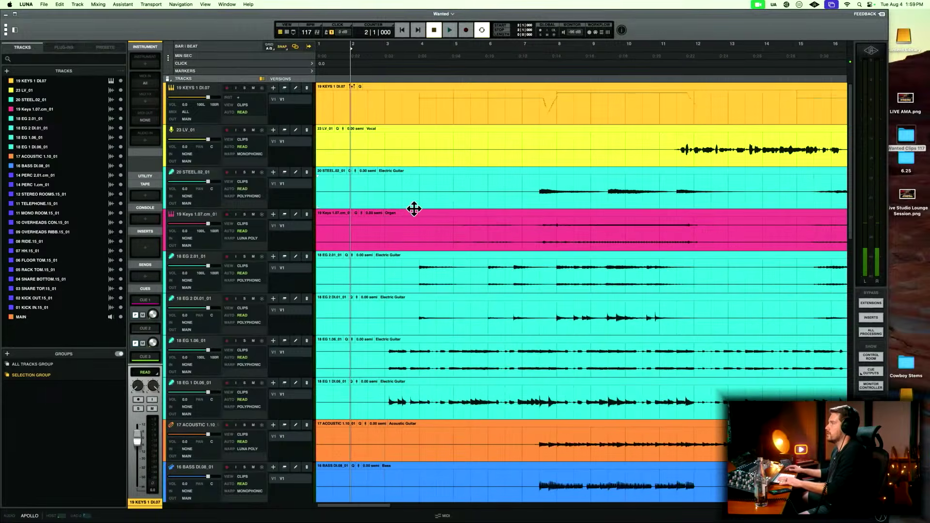
pyautogui.press('t')
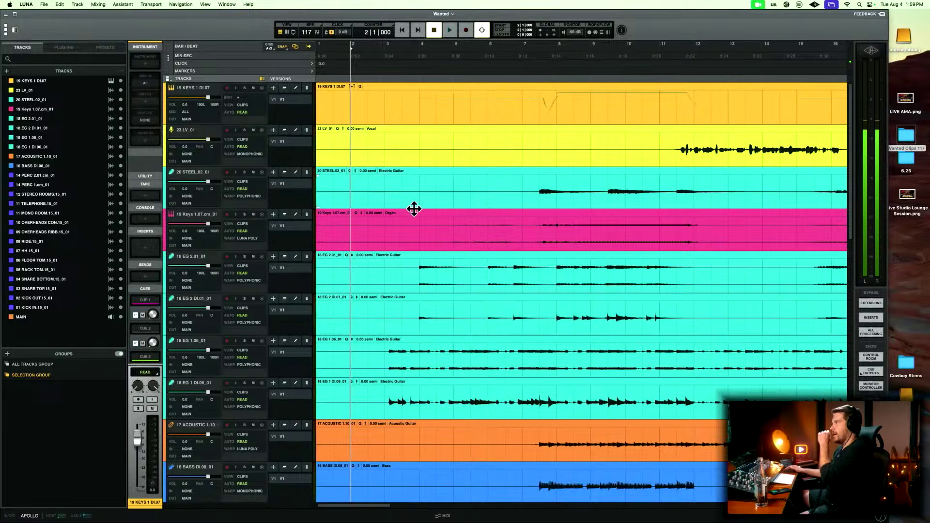
# Enlarge the 19 KEYS 1 DI.07 track's height to inspect its MIDI notes, and return the playhead to the start.
pyautogui.click(247, 122)
pyautogui.moveTo(243, 124); pyautogui.dragTo(244, 312)
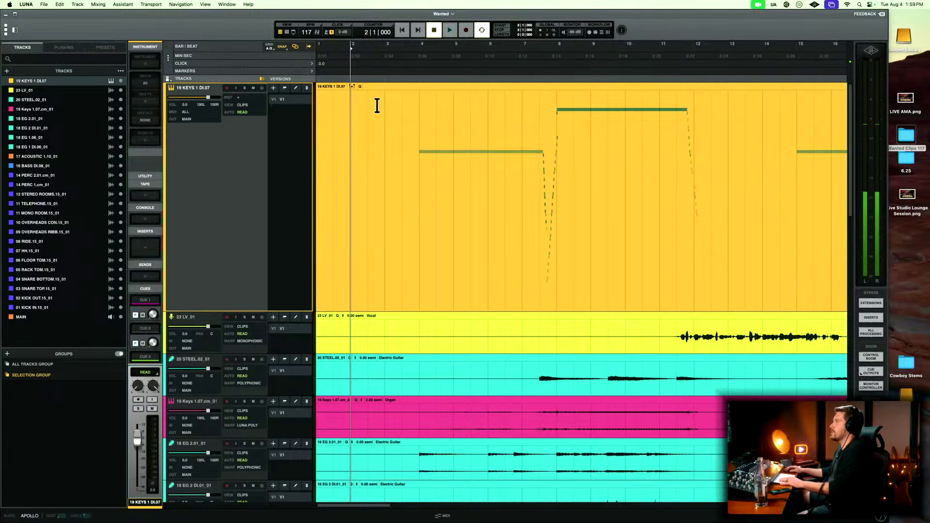
pyautogui.moveTo(402, 112); pyautogui.dragTo(637, 123)
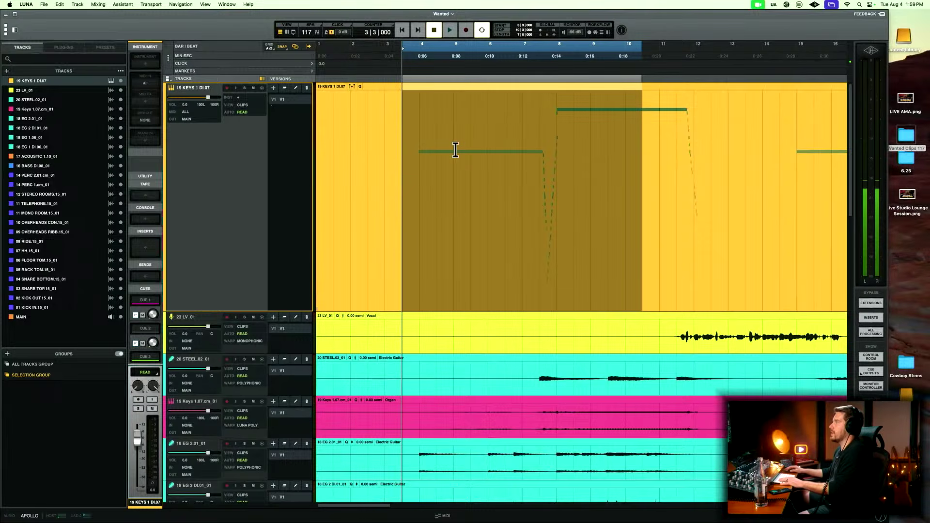
pyautogui.press('Return')
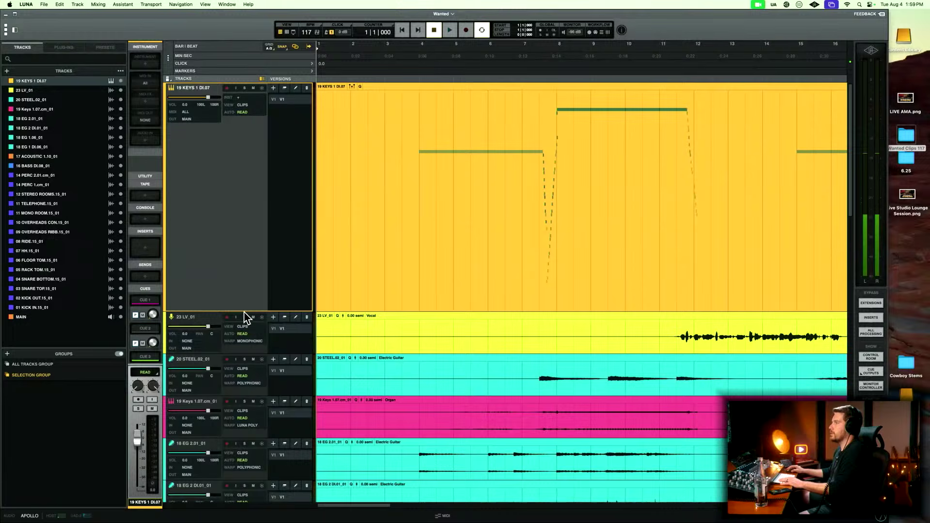
# Move all drum and percussion tracks, from 14 PERC 2.01.cm_01 through 01 KICK IN.15_01, to the top of the track list.
pyautogui.click(31, 307)
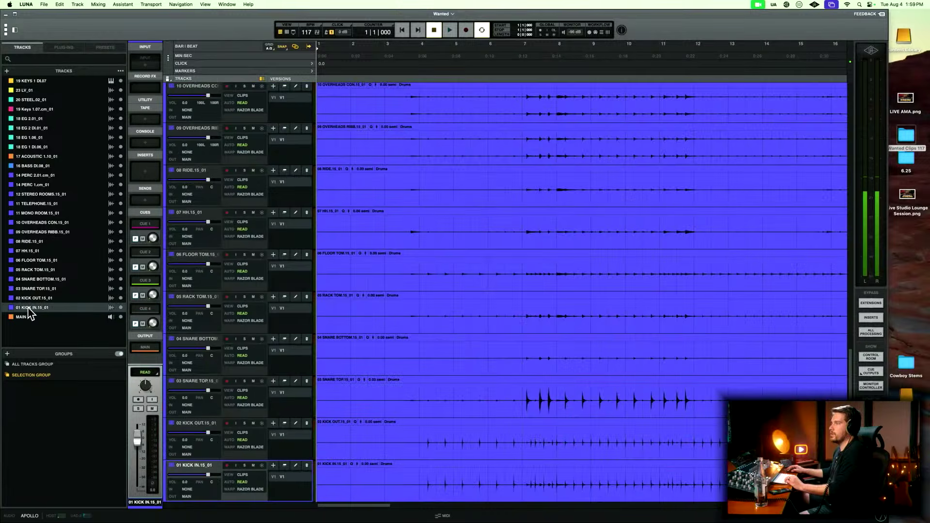
pyautogui.keyDown('shift'); pyautogui.click(37, 196); pyautogui.keyUp('shift')
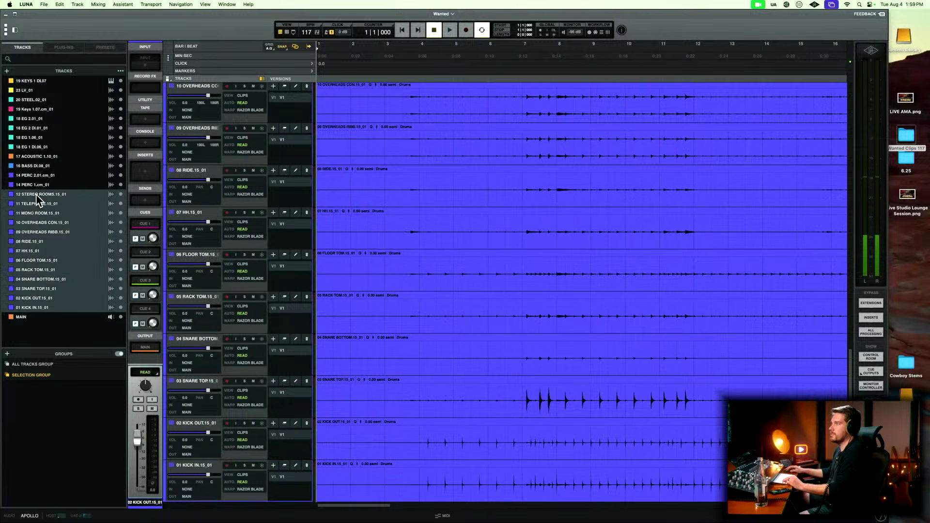
pyautogui.keyDown('shift'); pyautogui.click(35, 176); pyautogui.keyUp('shift')
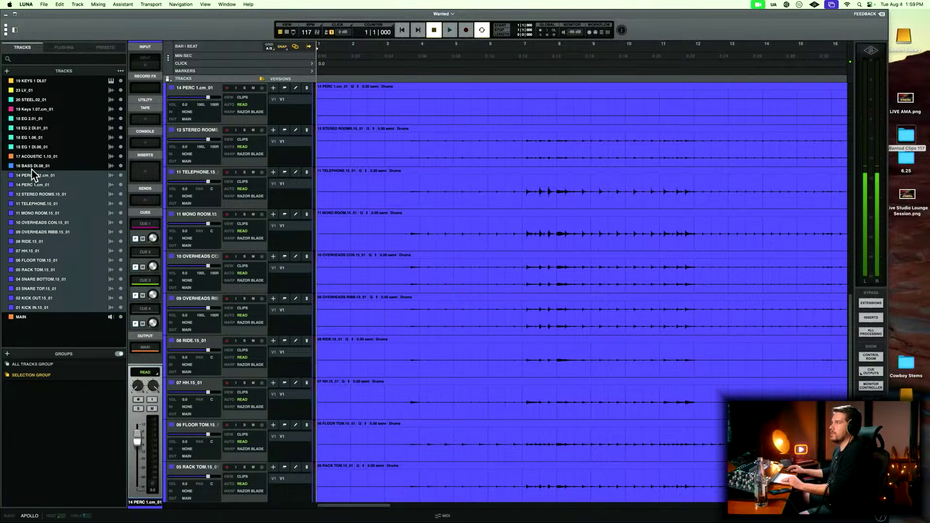
pyautogui.moveTo(30, 173); pyautogui.dragTo(31, 77)
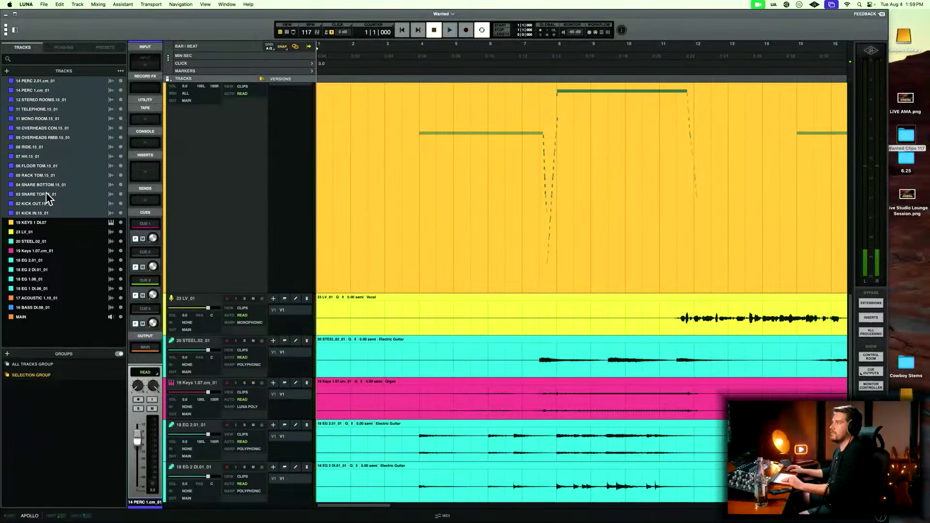
# Reorder the kick, snare and rack tom tracks above 19 KEYS 1 DI.07 in ascending order from 01 KICK IN to 05 RACK TOM.
pyautogui.click(44, 204)
pyautogui.click(39, 213)
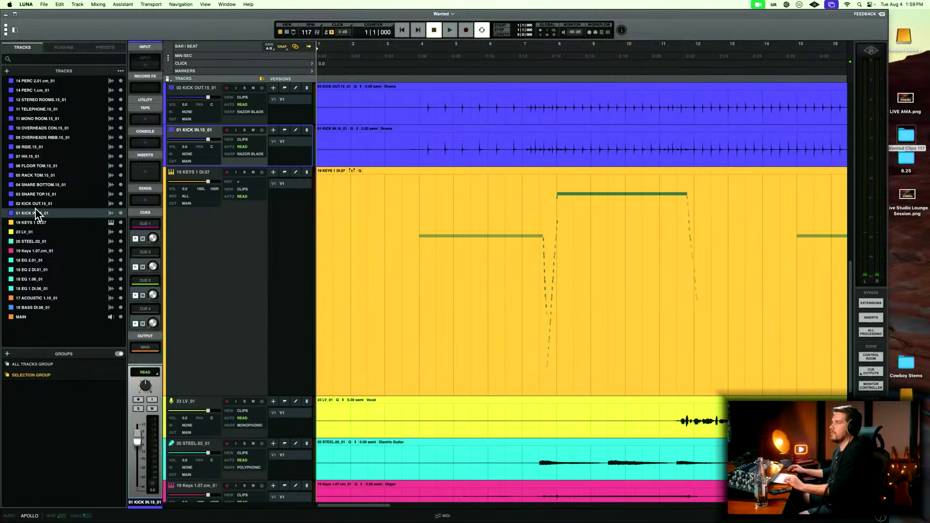
pyautogui.moveTo(35, 206); pyautogui.dragTo(28, 216)
pyautogui.click(28, 183)
pyautogui.moveTo(28, 175); pyautogui.dragTo(28, 216)
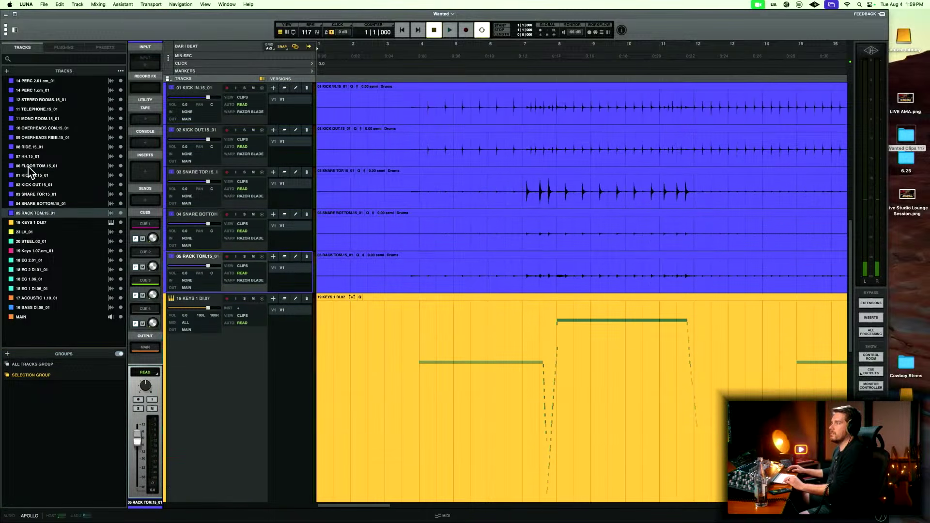
# Move the 06 FLOOR TOM, 07 HH and 08 RIDE tracks below 05 RACK TOM in ascending order.
pyautogui.moveTo(27, 167); pyautogui.dragTo(27, 217)
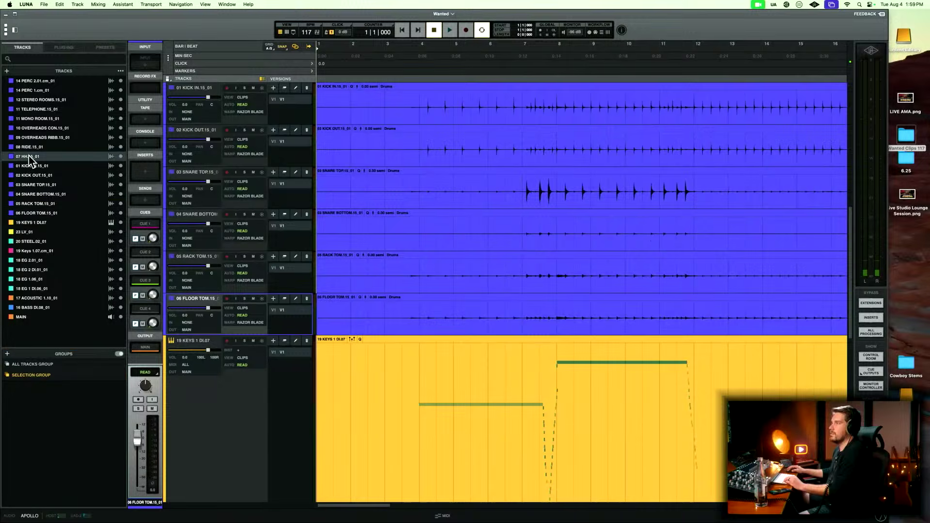
pyautogui.moveTo(30, 159); pyautogui.dragTo(31, 218)
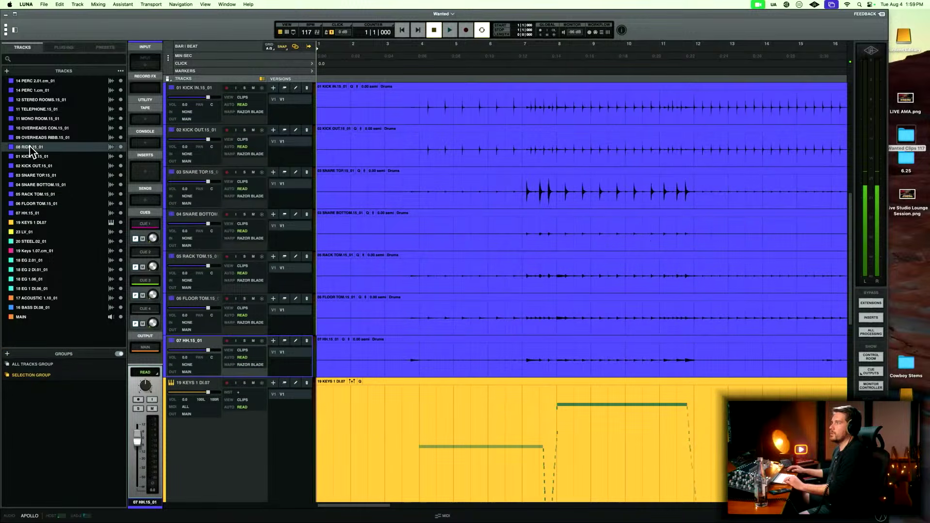
pyautogui.moveTo(30, 146); pyautogui.dragTo(28, 216)
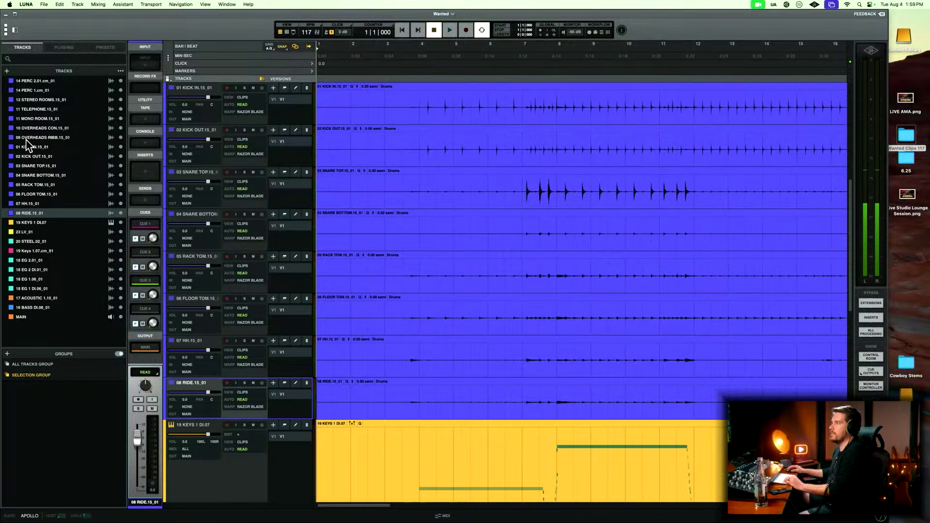
# Move the overhead, mono room, telephone, stereo room and percussion tracks below 08 RIDE in ascending order, ending with 14 PERC 2.
pyautogui.moveTo(26, 138); pyautogui.dragTo(28, 219)
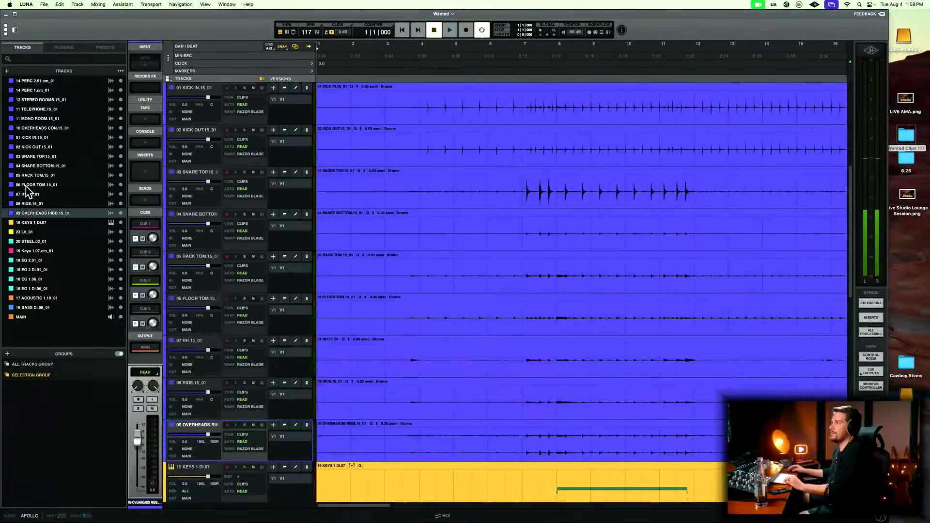
pyautogui.moveTo(31, 129); pyautogui.dragTo(27, 222)
pyautogui.moveTo(27, 110); pyautogui.dragTo(28, 214)
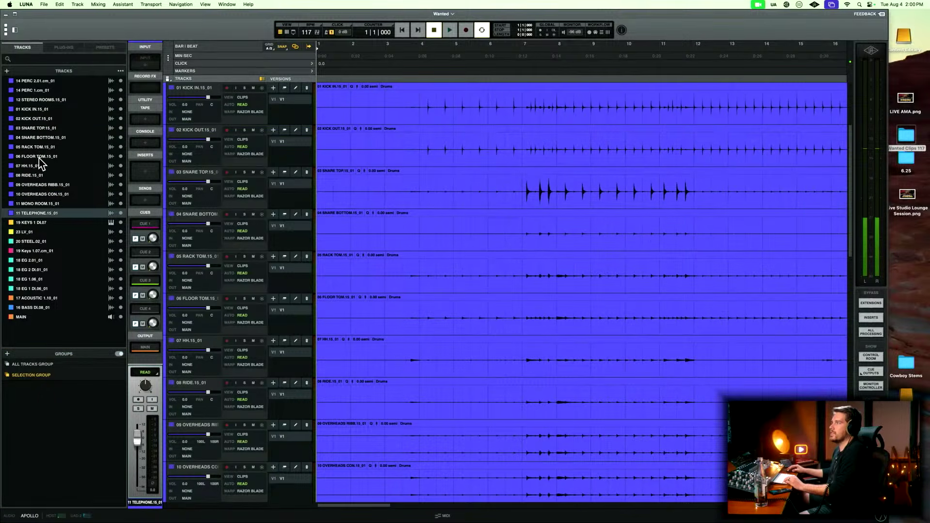
pyautogui.moveTo(35, 101); pyautogui.dragTo(36, 218)
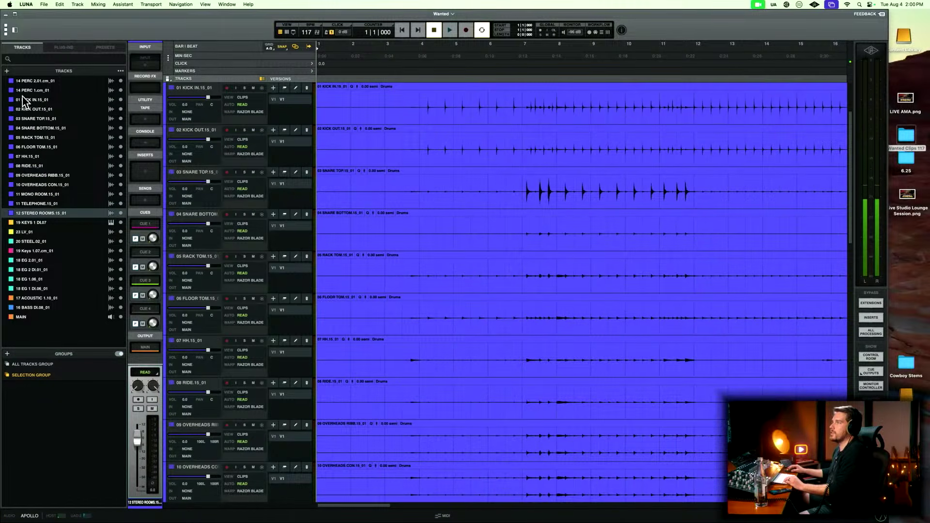
pyautogui.moveTo(23, 92); pyautogui.dragTo(25, 214)
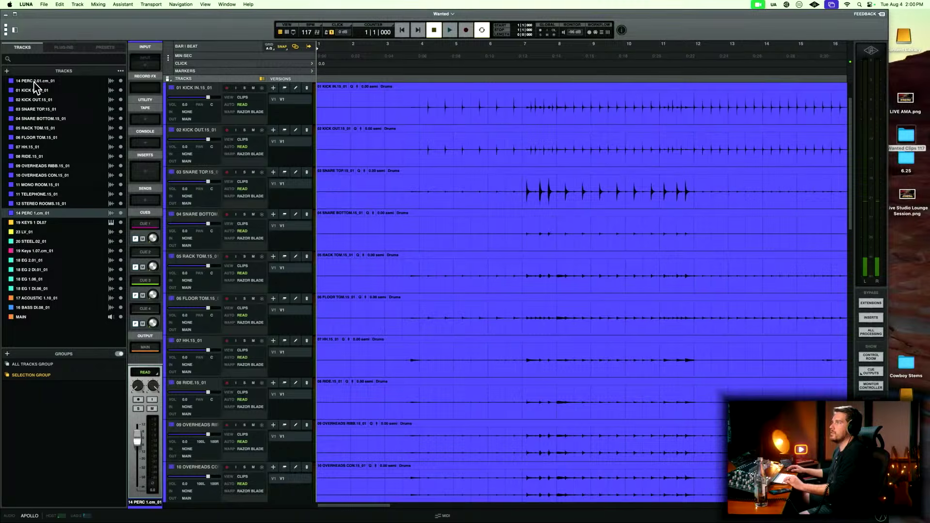
pyautogui.moveTo(35, 83); pyautogui.dragTo(26, 216)
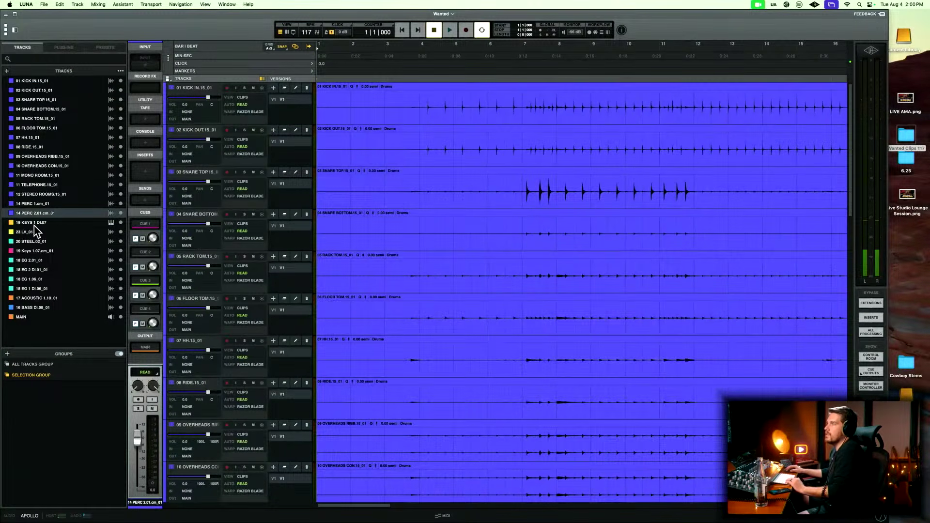
# Move 16 BASS DI and 17 ACOUSTIC 1 directly below 14 PERC 2, and both 19 KEYS tracks below 18 EG 1 DI.
pyautogui.click(37, 298)
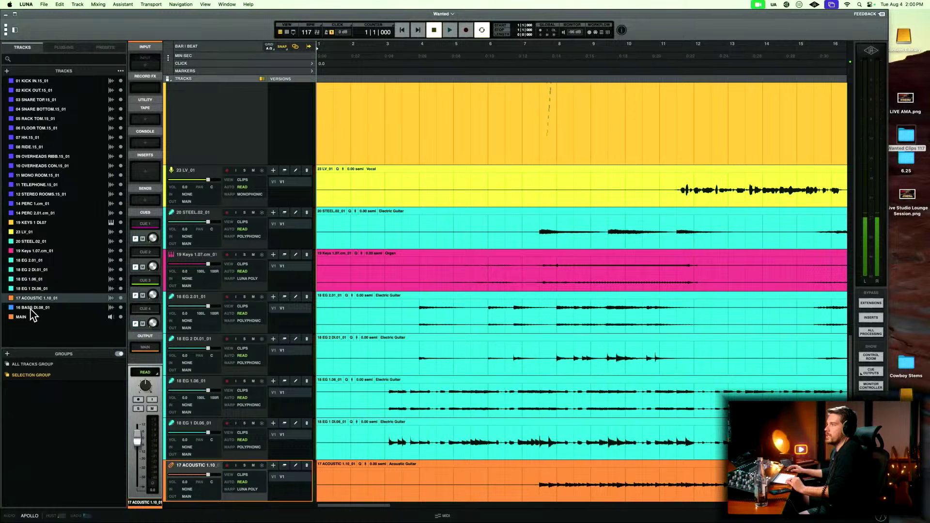
pyautogui.keyDown('shift'); pyautogui.click(31, 309); pyautogui.keyUp('shift')
pyautogui.moveTo(31, 300)
pyautogui.mouseDown()
pyautogui.moveTo(33, 221)
pyautogui.moveTo(27, 314)
pyautogui.mouseUp()
pyautogui.click(33, 234)
pyautogui.moveTo(30, 264); pyautogui.dragTo(30, 304)
# Move the four 18 EG tracks directly below 17 ACOUSTIC 1, and 23 LV below 19 KEYS 1 DI.07.
pyautogui.click(32, 288)
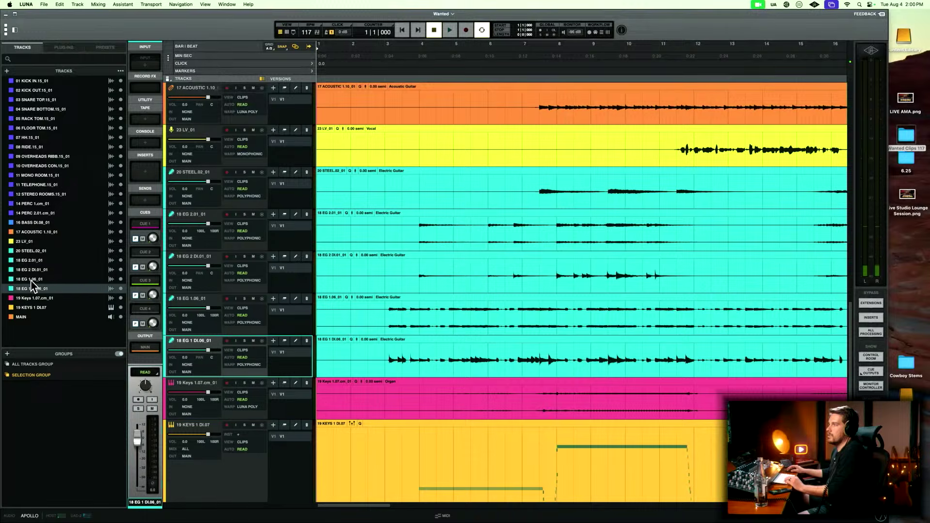
pyautogui.keyDown('shift'); pyautogui.click(31, 262); pyautogui.keyUp('shift')
pyautogui.moveTo(31, 261); pyautogui.dragTo(35, 238)
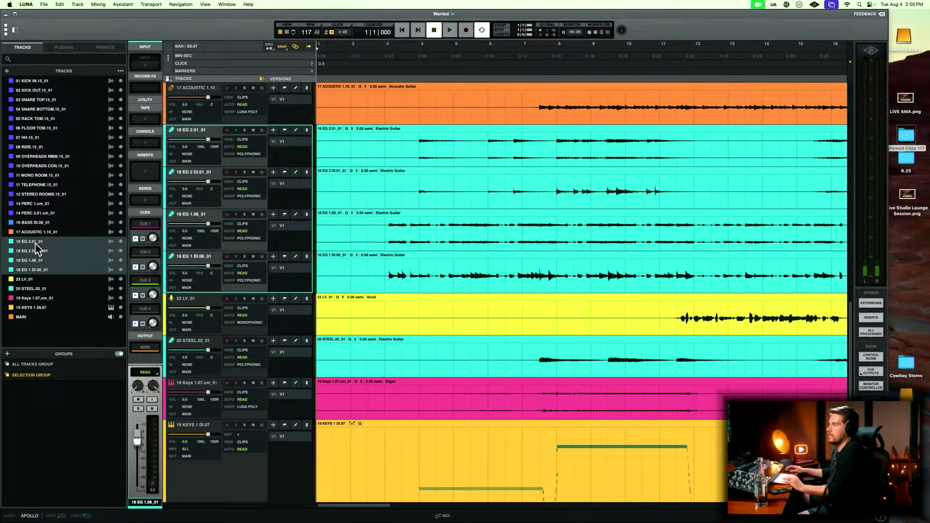
pyautogui.moveTo(25, 282); pyautogui.dragTo(29, 313)
# Fit all tracks and the full song length in the timeline, and bring up the mixer to look across its channels.
pyautogui.scroll(1, 408, 290)
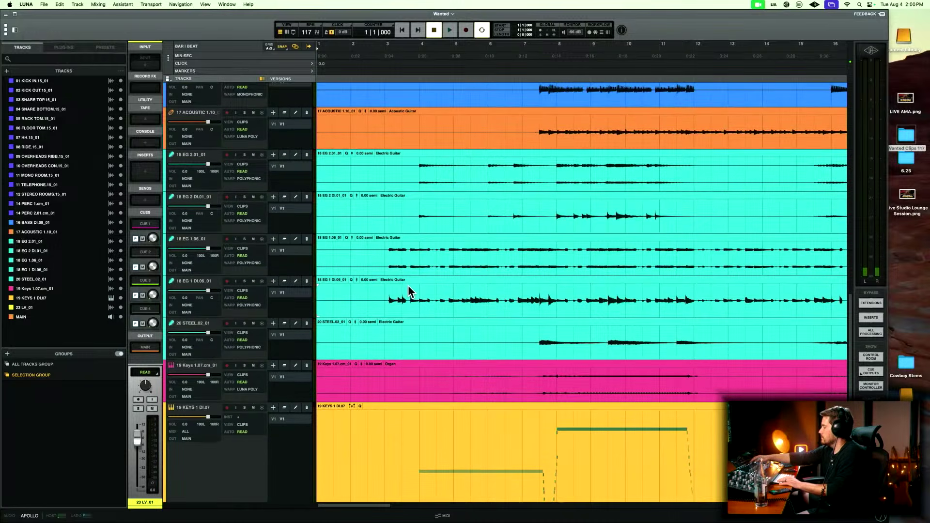
pyautogui.press('z')
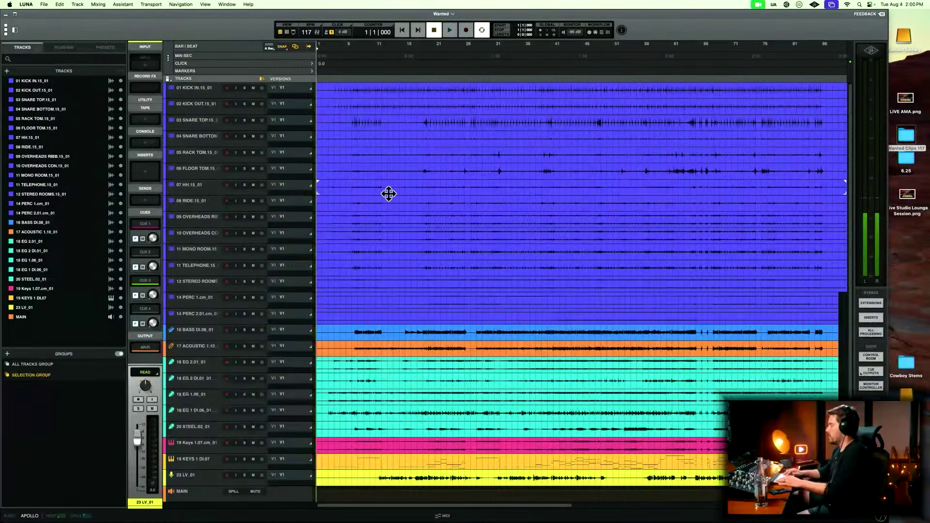
pyautogui.press('super+equal')
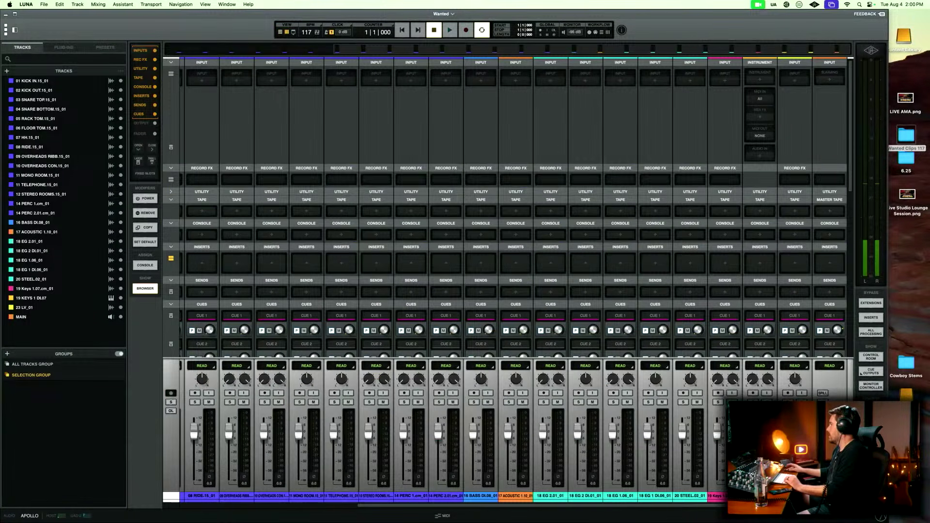
pyautogui.hscroll(-8, 514, 290)
pyautogui.hscroll(1, 513, 291)
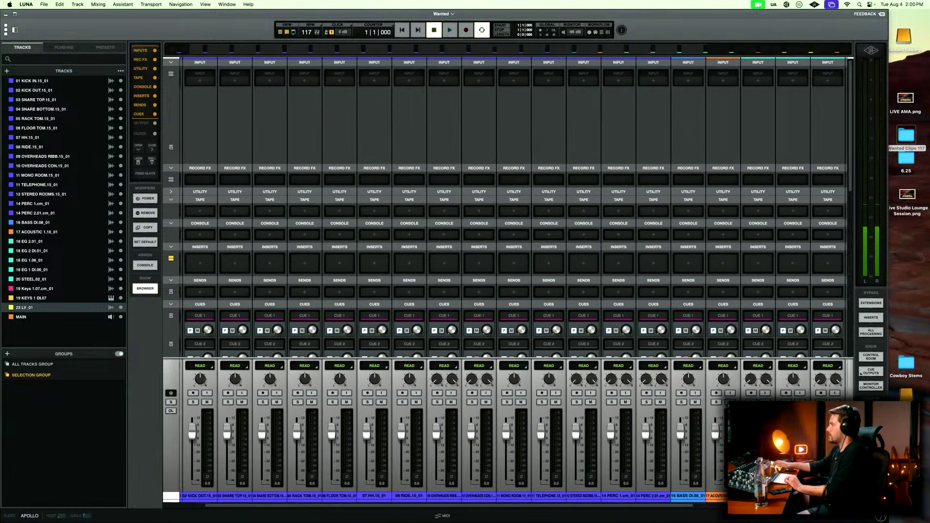
# Select every track from 01 KICK IN through 23 LV, lower their faders together to about -15 dB, and return to the timeline.
pyautogui.hscroll(-1, 513, 291)
pyautogui.keyDown('shift'); pyautogui.click(196, 495); pyautogui.keyUp('shift')
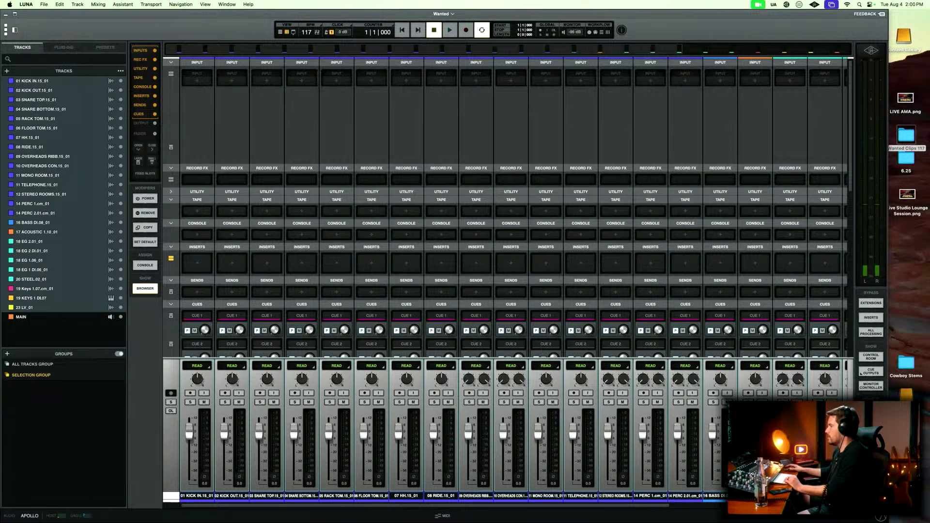
pyautogui.moveTo(606, 431); pyautogui.dragTo(607, 452)
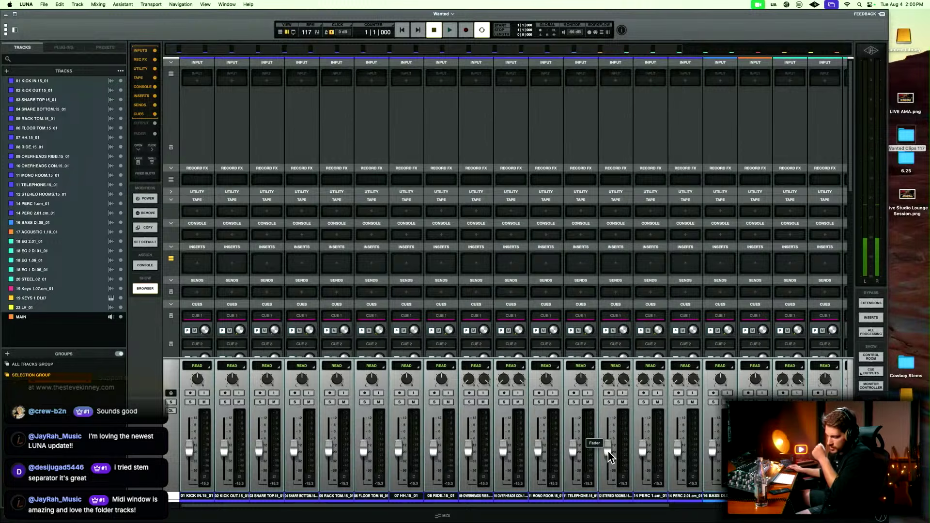
pyautogui.click(632, 414)
pyautogui.scroll(1, 538, 233)
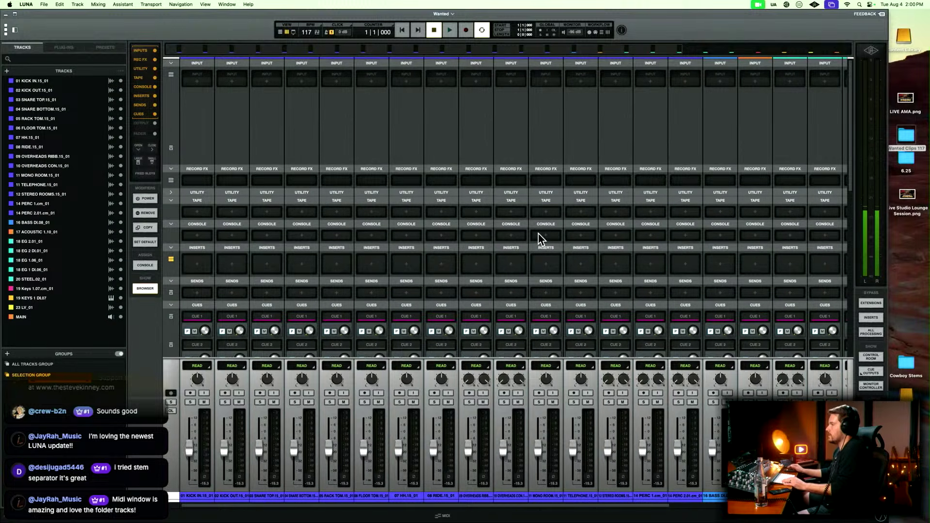
pyautogui.hscroll(5, 538, 234)
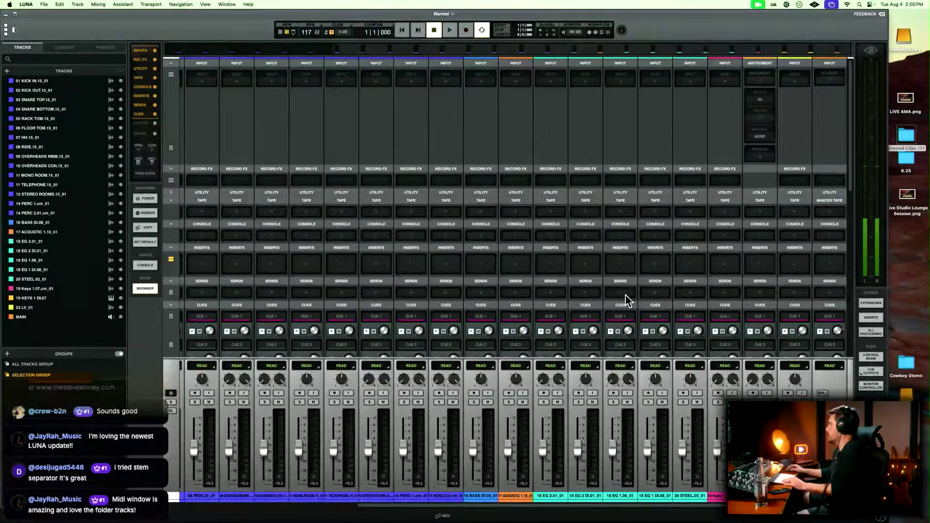
pyautogui.hscroll(-5, 602, 333)
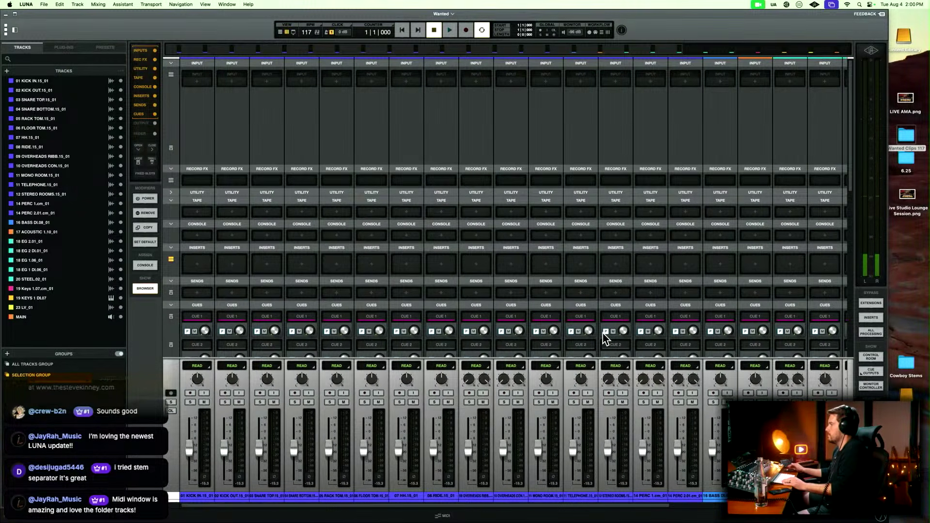
pyautogui.press('super+equal')
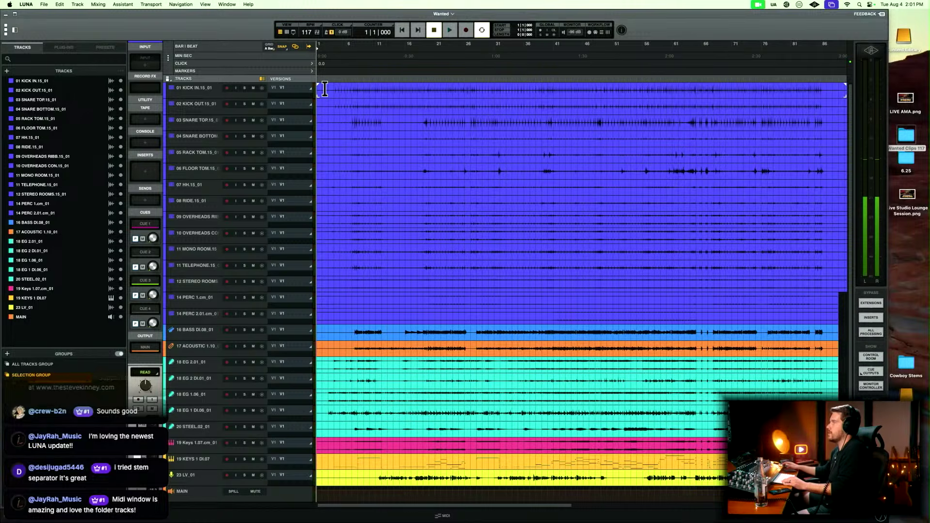
# Play the song from the start and pull the 18 EG 2 DI and 18 EG 1 DI faders all the way down in the mixer.
pyautogui.press('space')
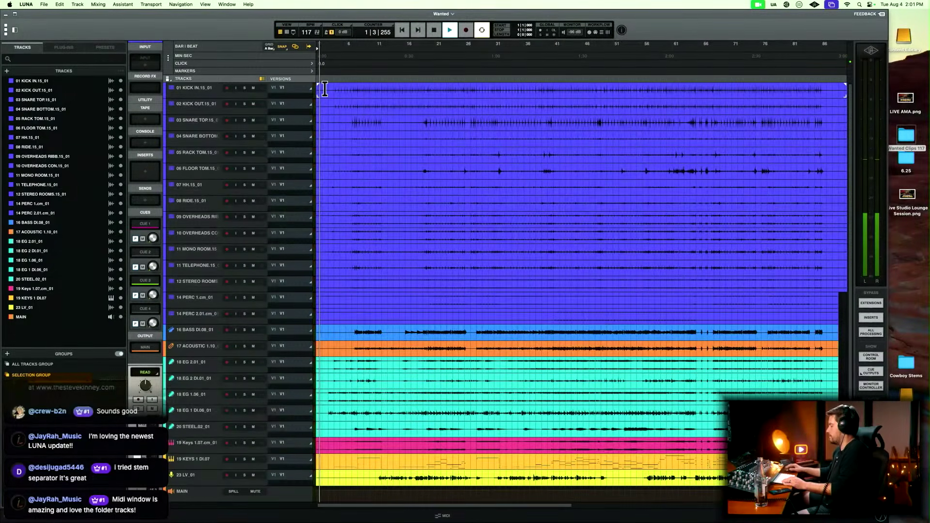
pyautogui.press('super+equal')
pyautogui.hscroll(5, 678, 159)
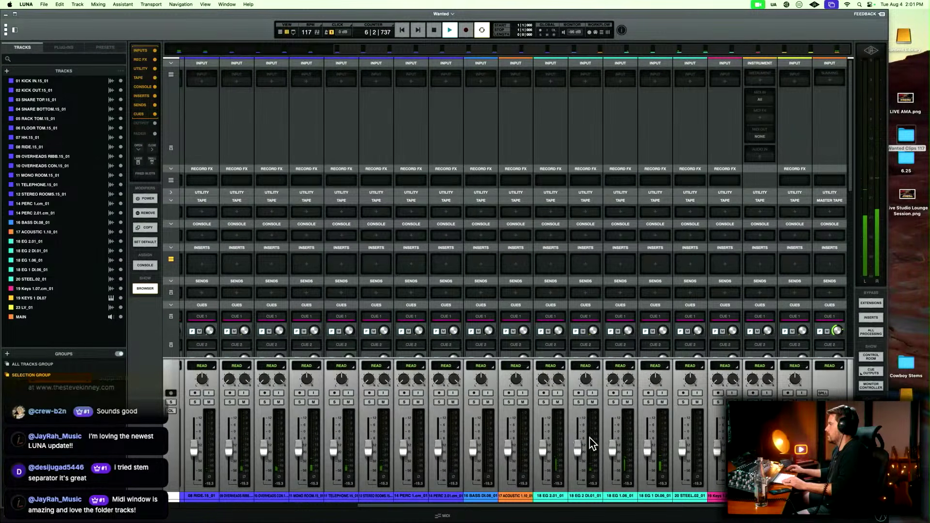
pyautogui.moveTo(547, 452); pyautogui.dragTo(581, 484)
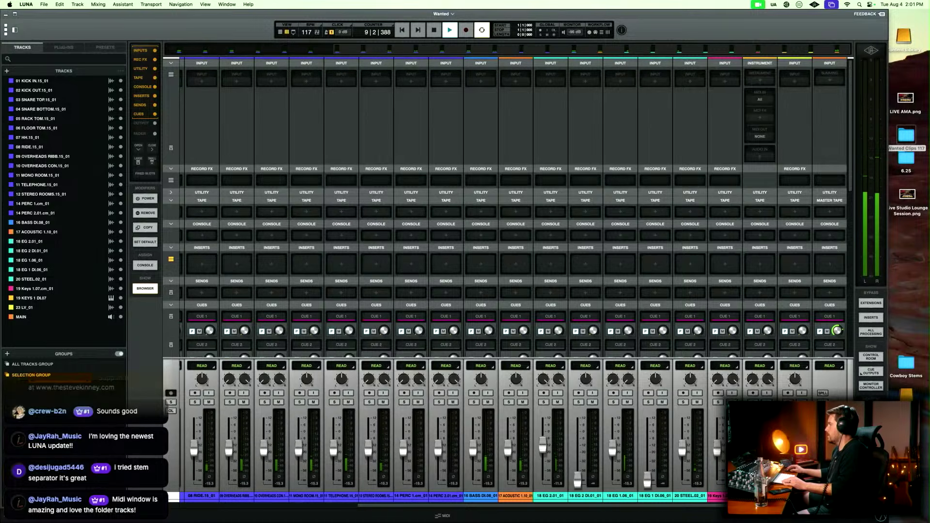
# Raise the faders from 01 KICK IN through 19 KEYS 1 DI.07 together, bringing the drum channels to about -9 dB.
pyautogui.hscroll(-10, 537, 486)
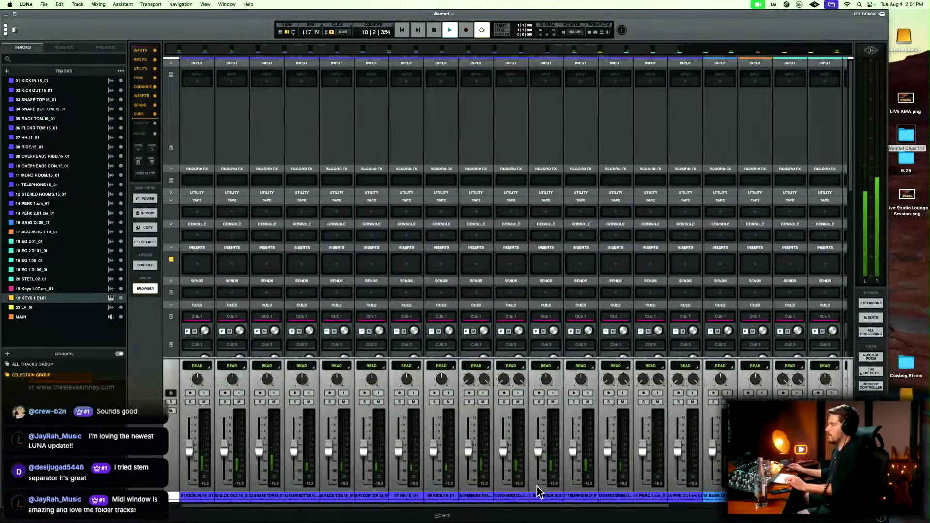
pyautogui.moveTo(189, 449); pyautogui.dragTo(191, 441)
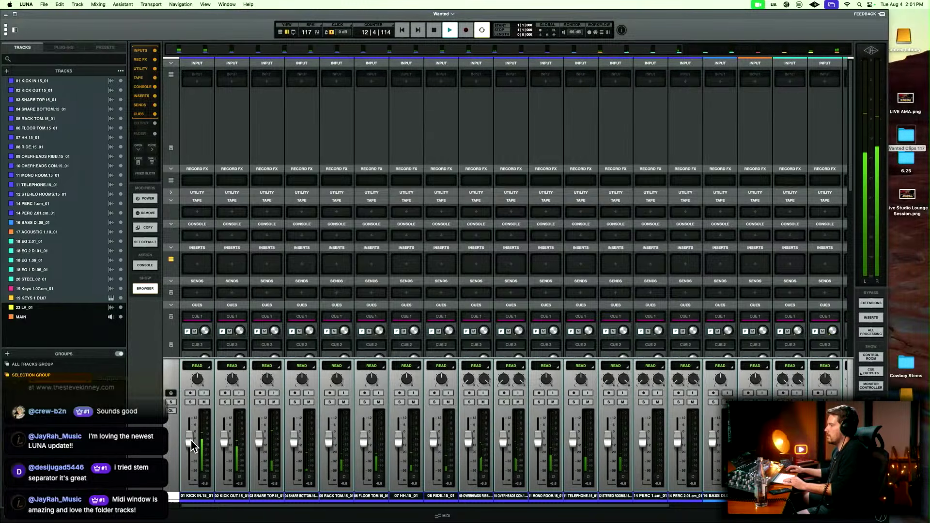
pyautogui.click(493, 486)
# Raise the 17 ACOUSTIC 1 and 20 STEEL faders slightly above the neighbouring channels while the song plays.
pyautogui.hscroll(5, 493, 487)
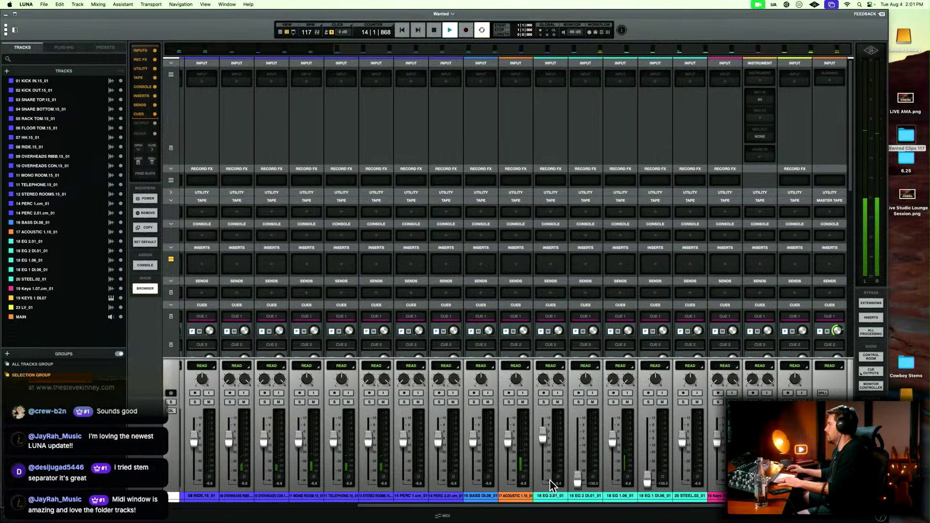
pyautogui.click(511, 495)
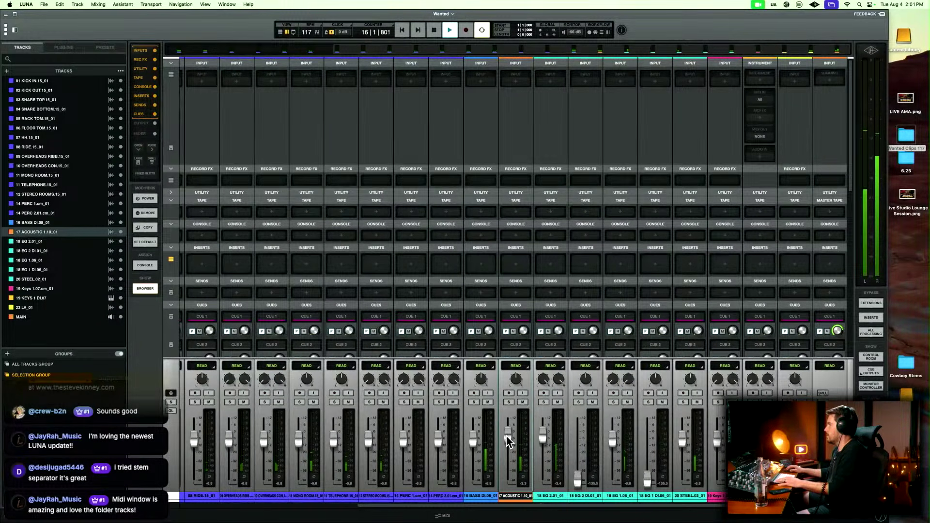
pyautogui.click(686, 496)
pyautogui.moveTo(683, 438); pyautogui.dragTo(692, 427)
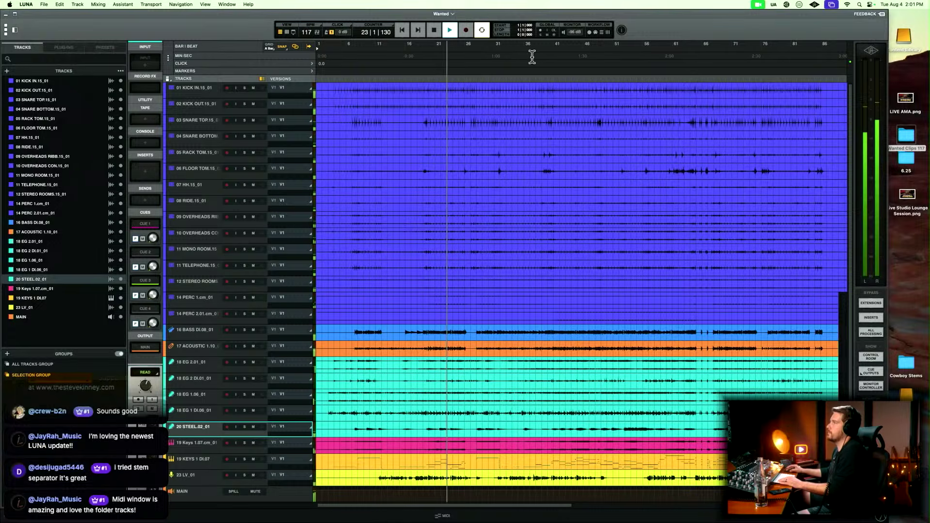
# Rename the 01 KICK IN and 02 KICK OUT tracks as Kik In and Kik Out in the timeline.
pyautogui.doubleClick(202, 88)
pyautogui.write('Kik in')
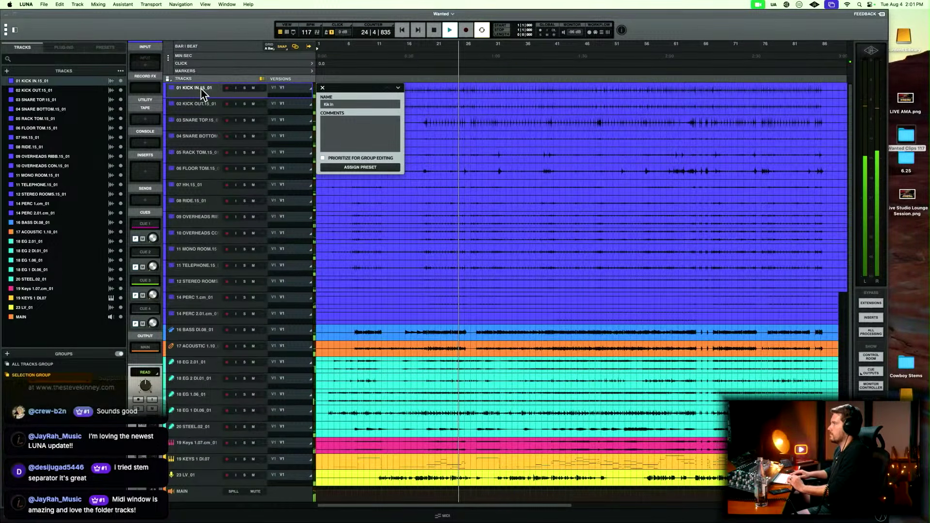
pyautogui.press('Tab')
pyautogui.write('Kik Out')
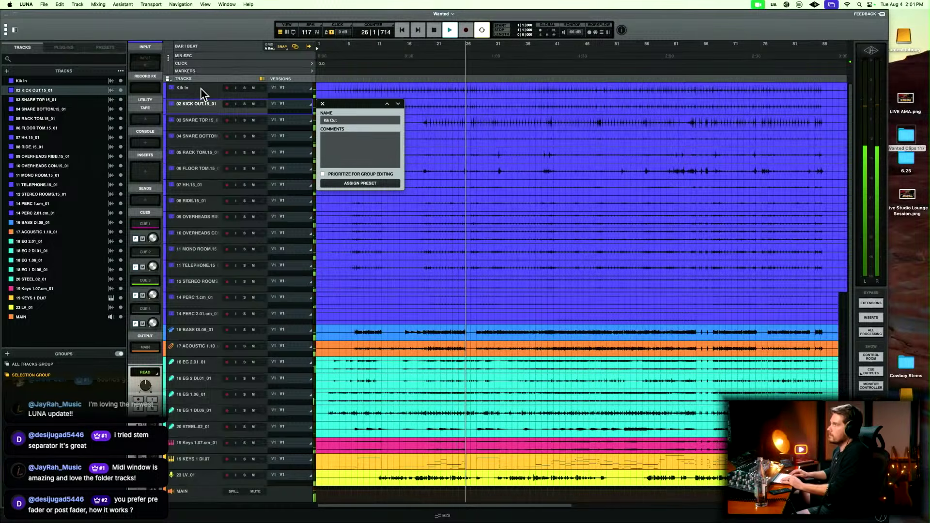
# Rename the 03 SNARE TOP and 04 SNARE BOTTOM tracks as Snr Top and Snr Bot.
pyautogui.press('Tab')
pyautogui.write('Snr Top')
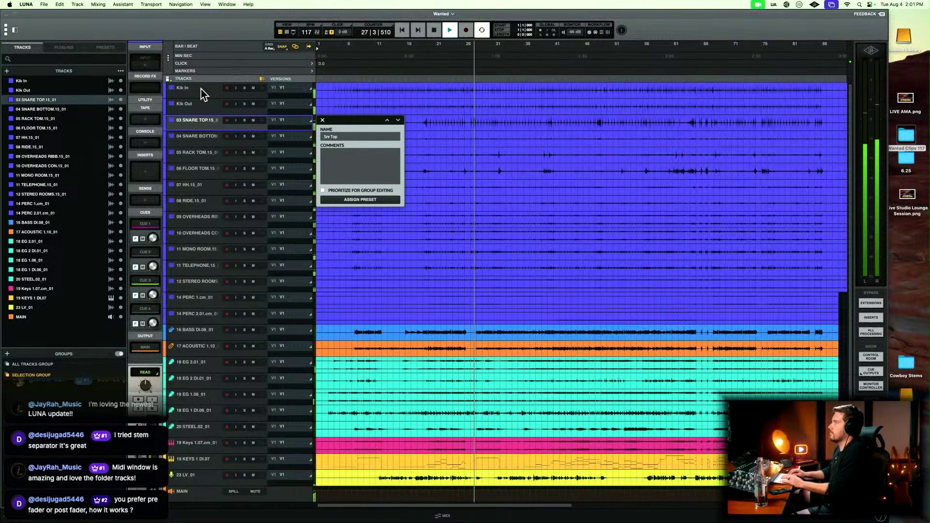
pyautogui.press('Tab')
pyautogui.write('Snr Bot')
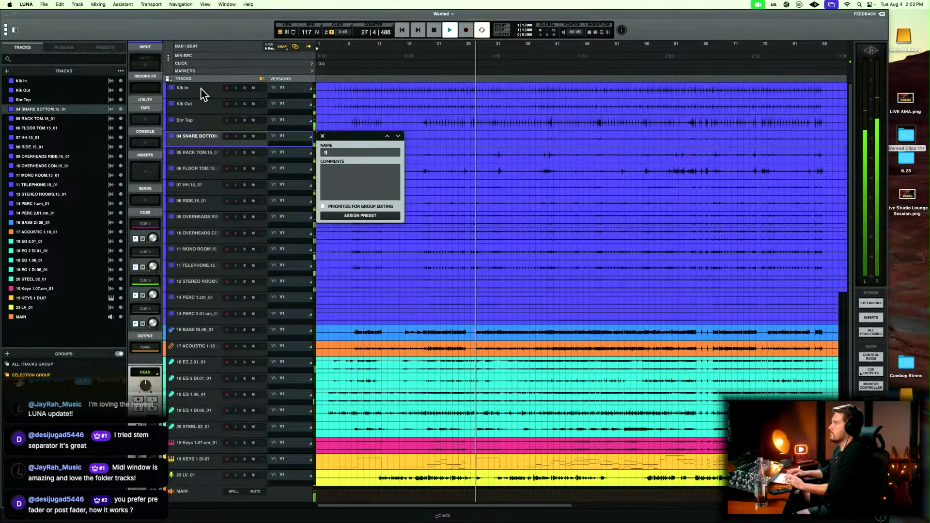
# Rename the 05 RACK TOM, 06 FLOOR TOM and 07 HH tracks as Rack, Floor and Hats.
pyautogui.press('Tab')
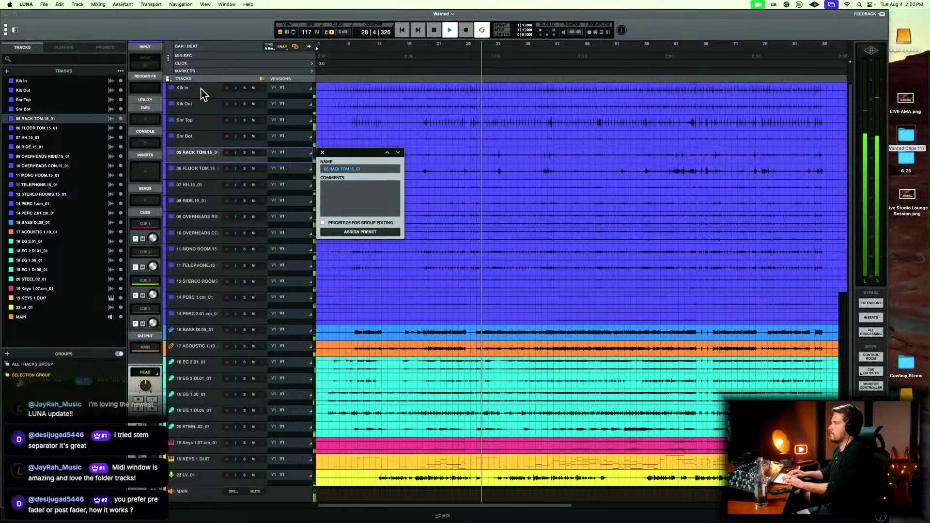
pyautogui.press('Tab')
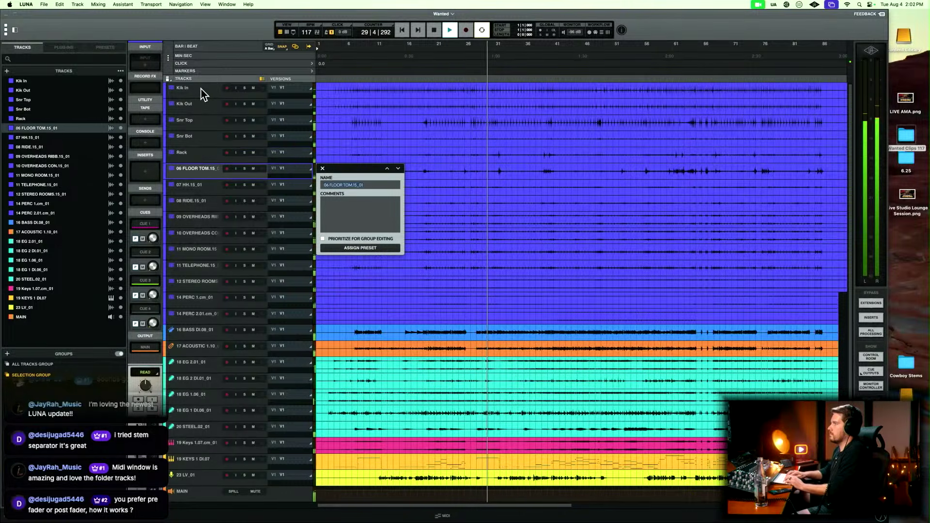
pyautogui.write('Flo')
pyautogui.press('BackSpace')
pyautogui.press('BackSpace')
pyautogui.press('BackSpace')
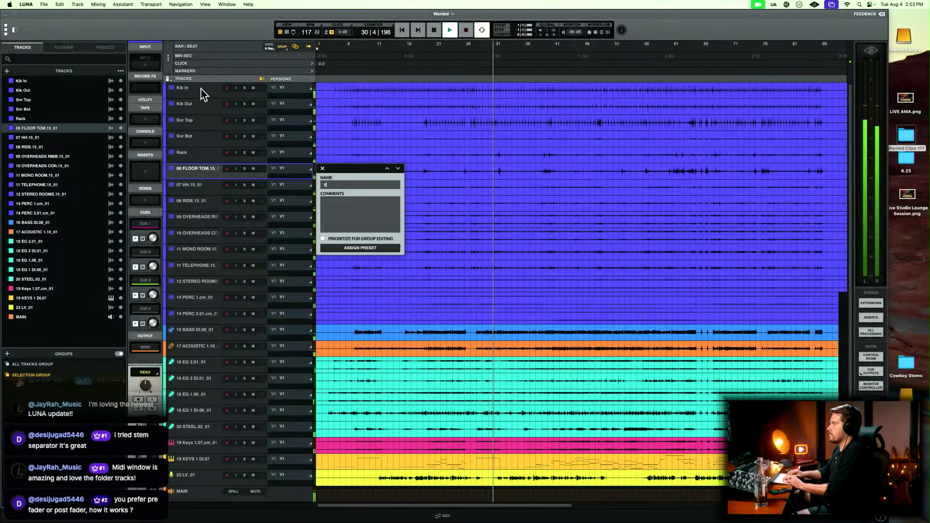
pyautogui.write('Floo')
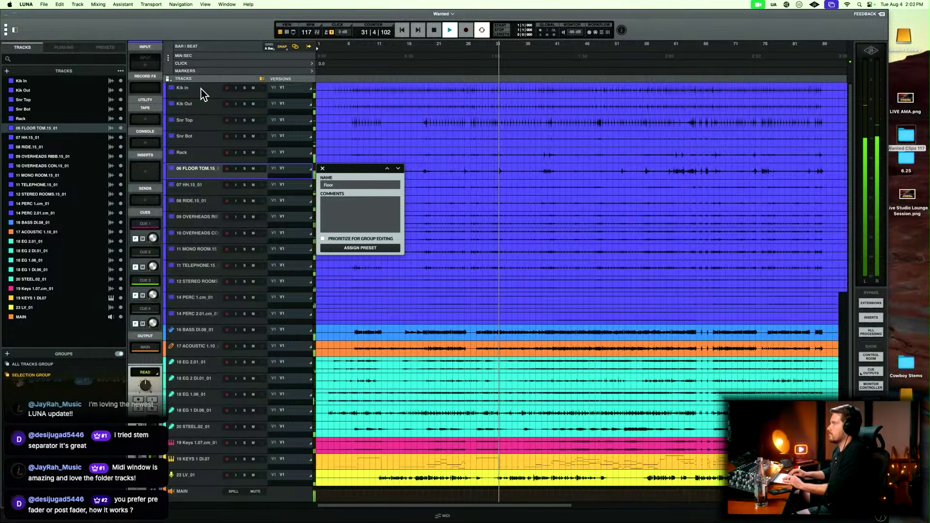
pyautogui.write('r')
pyautogui.press('Tab')
pyautogui.write('Hats')
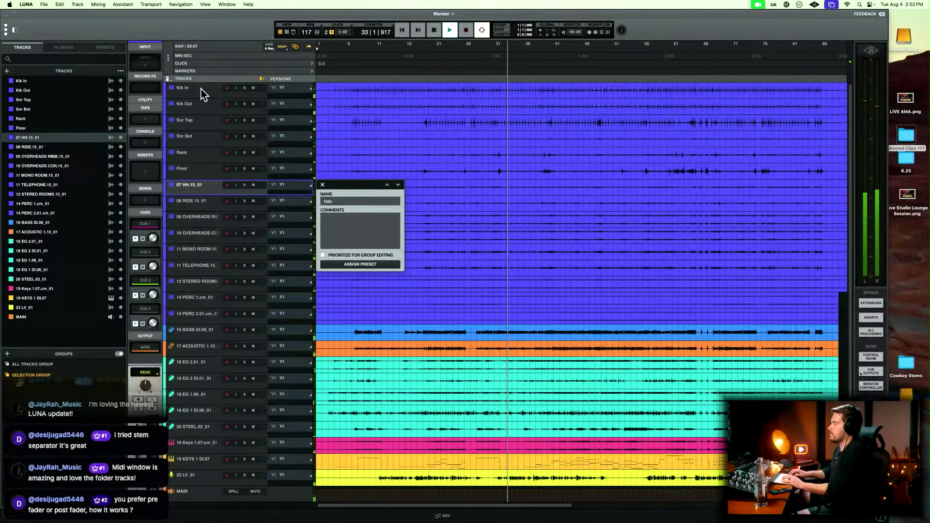
# Move the Hats track directly above Rack and rename the 08 RIDE track as Ride.
pyautogui.press('Return')
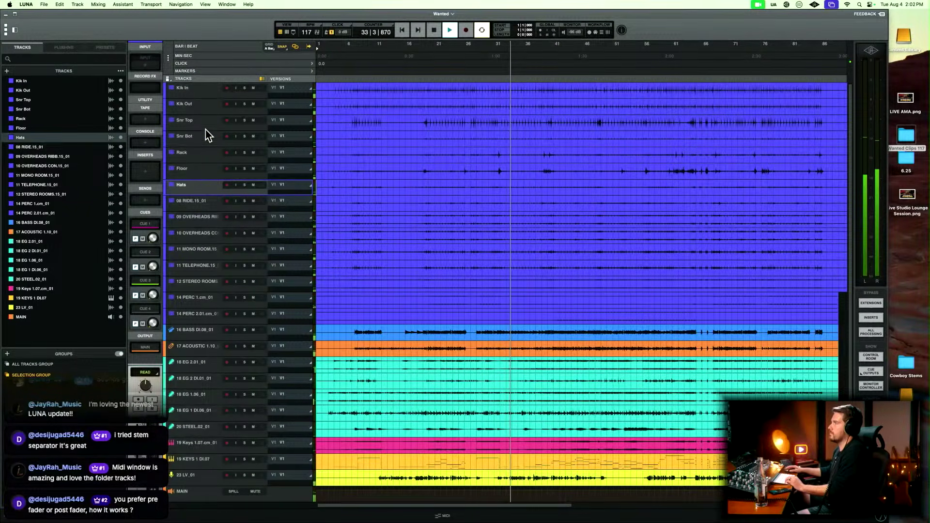
pyautogui.moveTo(196, 186); pyautogui.dragTo(197, 154)
pyautogui.click(190, 201)
pyautogui.doubleClick(190, 200)
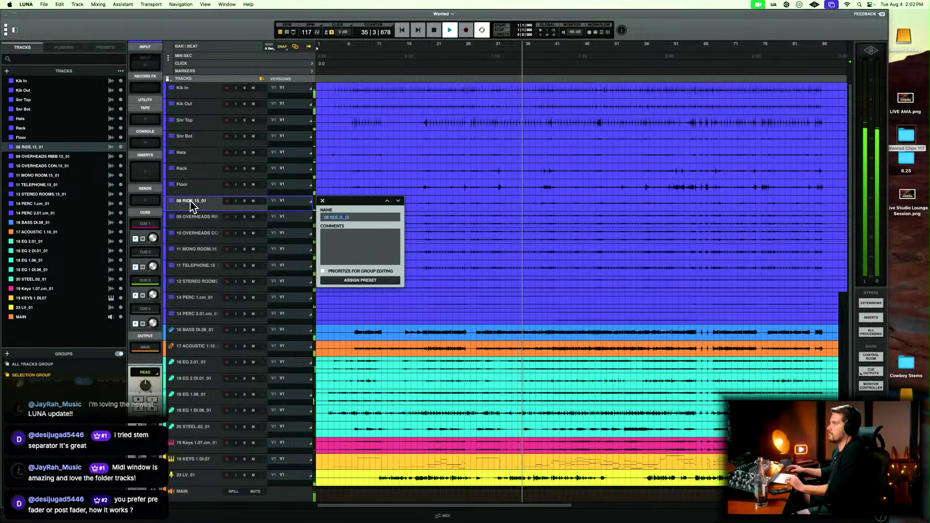
pyautogui.write('Ride')
pyautogui.press('Tab')
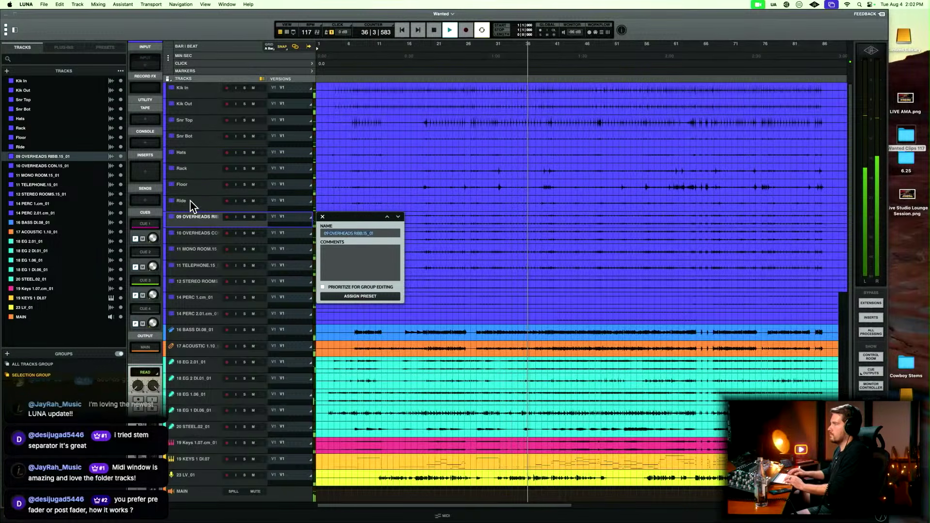
# Rename the 09 OVERHEADS RIBB and 10 OVERHEADS CON tracks as OH Ribb and OH Cond.
pyautogui.write('OH Ribb')
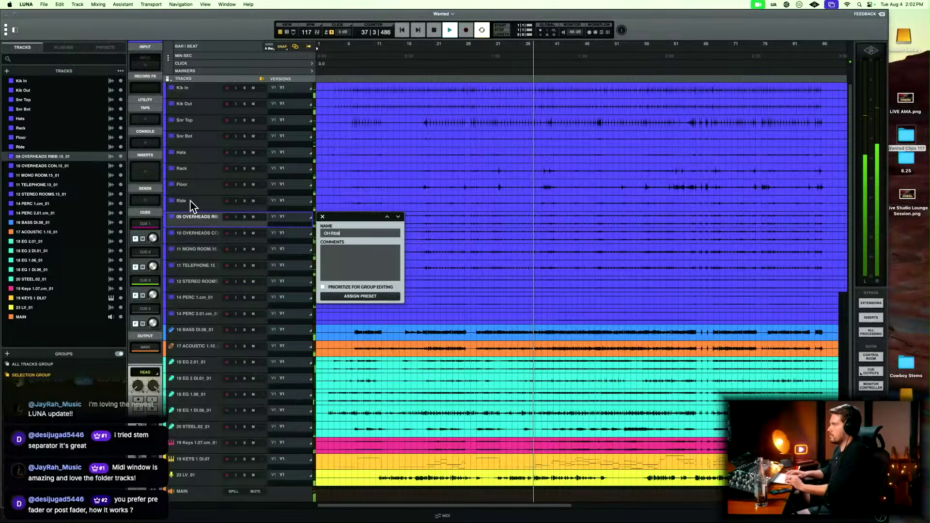
pyautogui.press('Tab')
pyautogui.write('OH Cond')
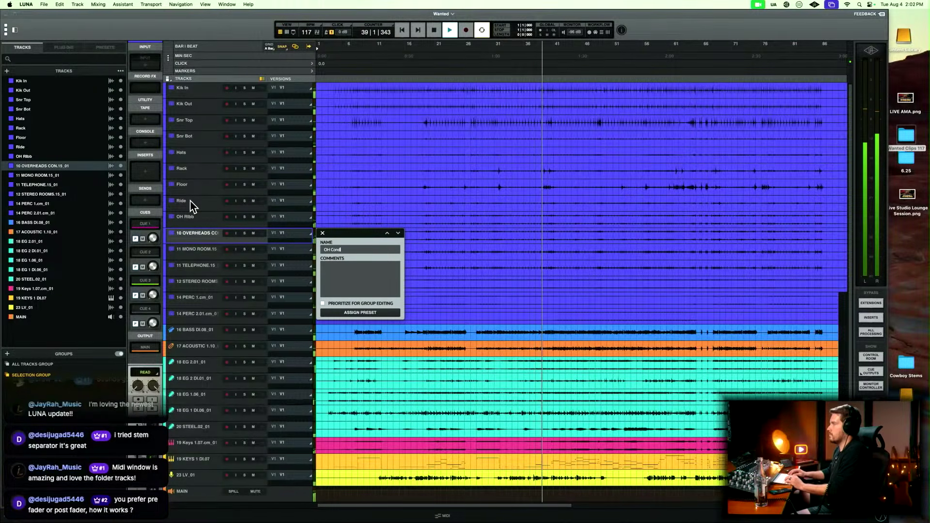
pyautogui.press('Tab')
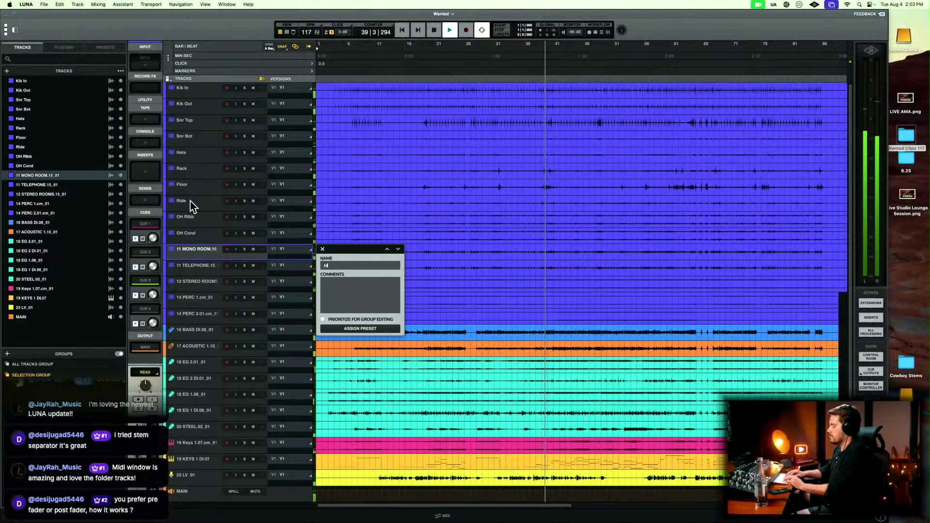
# Rename the 11 MONO ROOM, 11 TELEPHONE and 12 STEREO ROOMS tracks as Mono RM, Telephone and Stereo RM.
pyautogui.write('MOno RM')
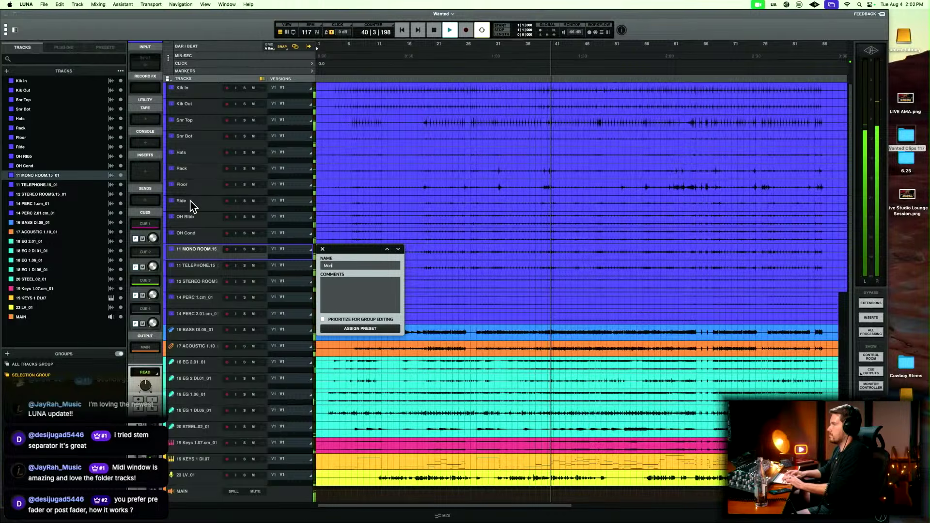
pyautogui.press('Tab')
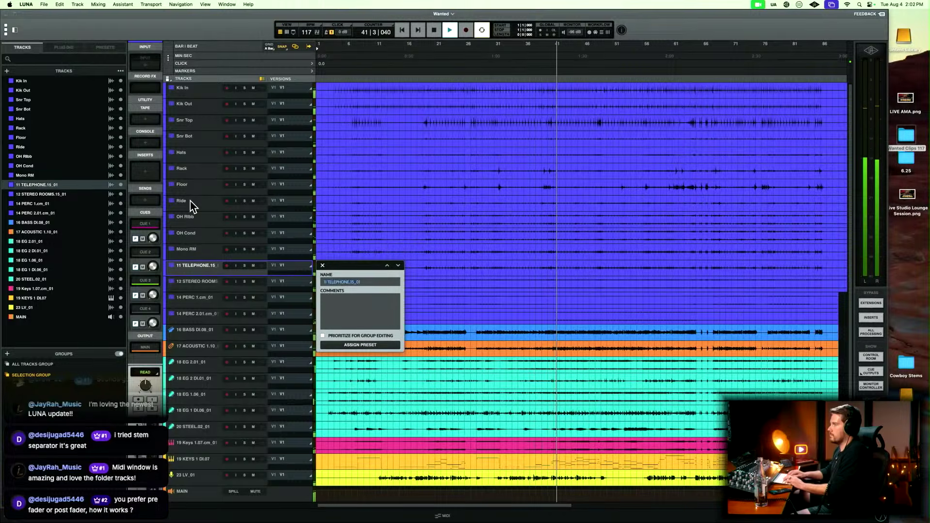
pyautogui.write('Telephone')
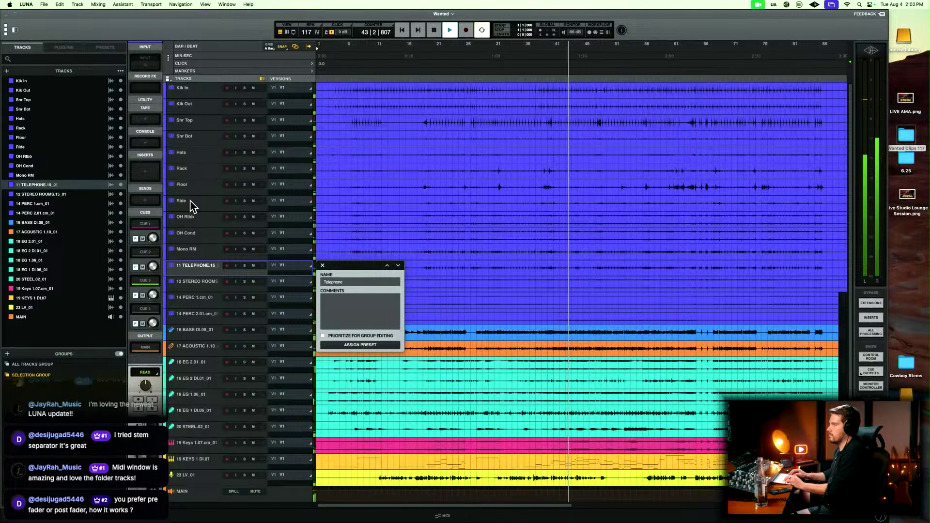
pyautogui.press('Tab')
pyautogui.write('S')
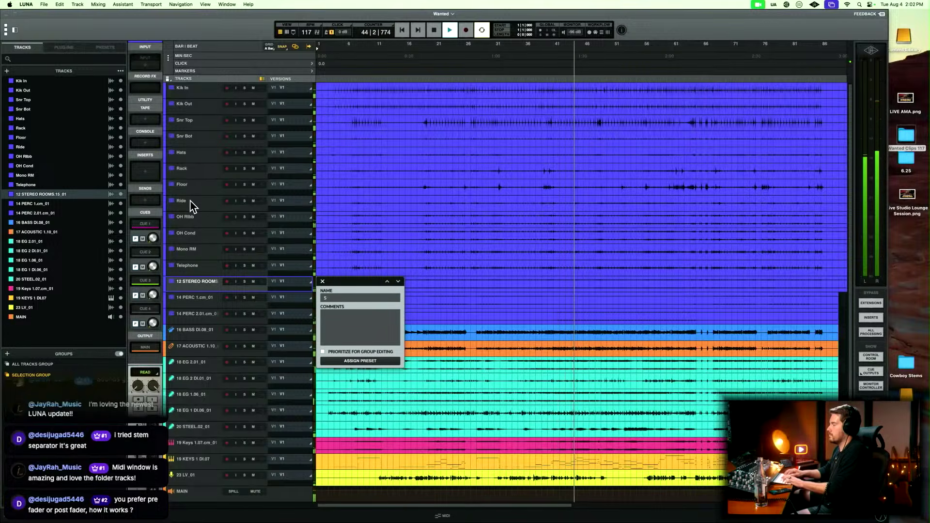
pyautogui.write('tereo RM')
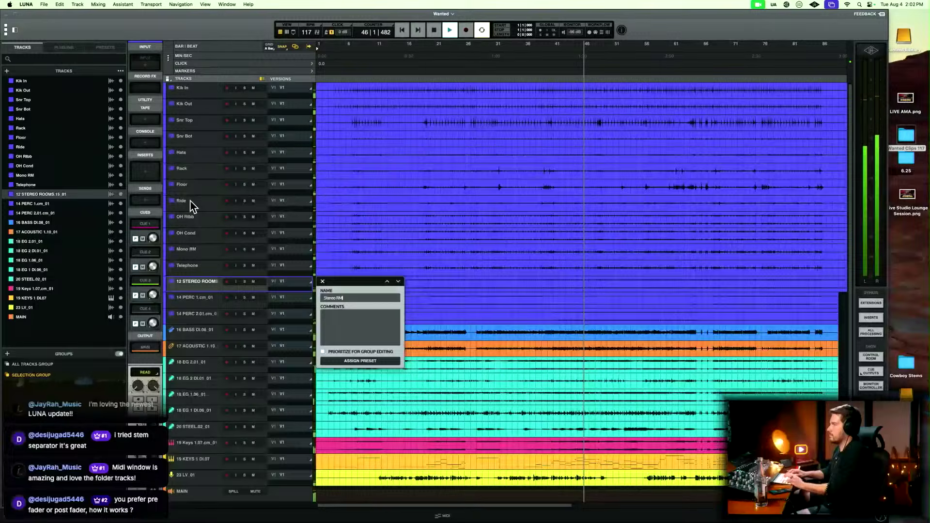
pyautogui.press('Tab')
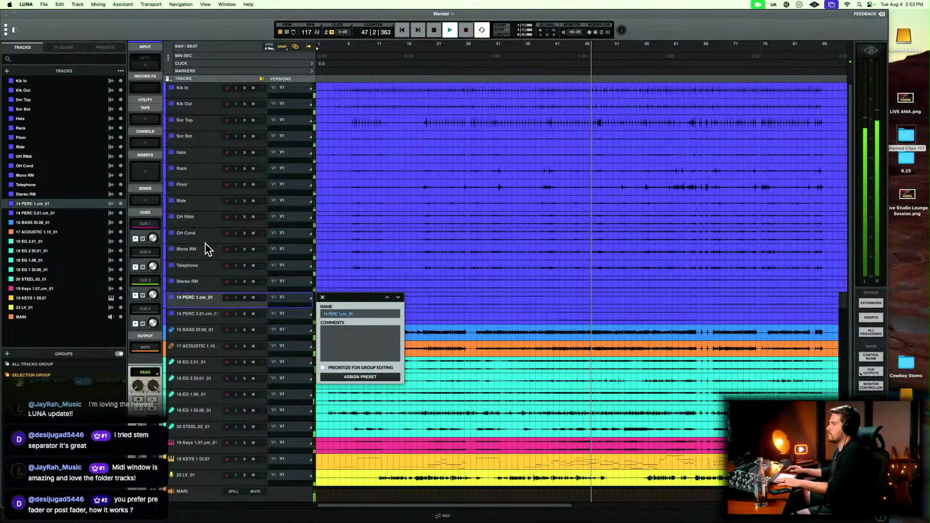
# Rename the 14 PERC 1 and 14 PERC 2 percussion tracks as Shaker and Tamb.
pyautogui.write('Shaker')
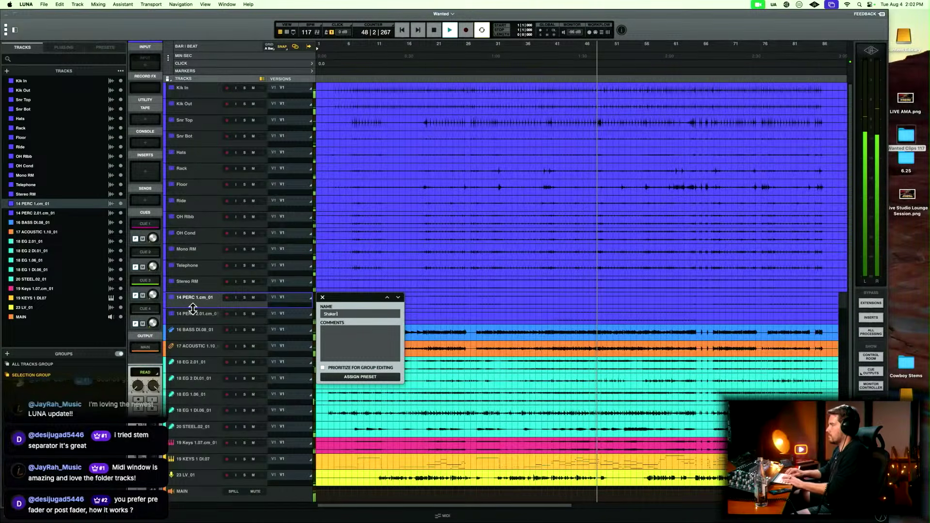
pyautogui.press('Tab')
pyautogui.write('1')
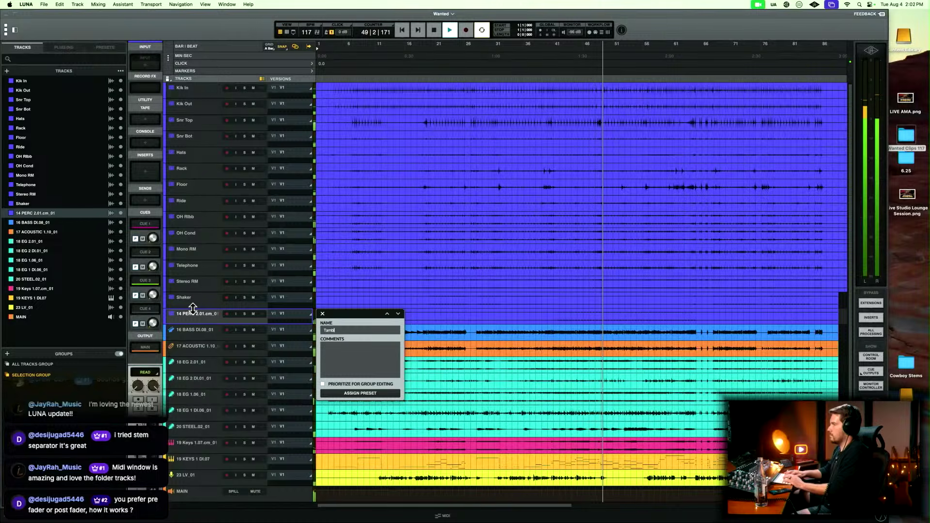
pyautogui.write('amb')
pyautogui.press('Tab')
# Rename the 16 BASS DI and 17 ACOUSTIC 1 tracks as Bass DI and AC.
pyautogui.write('Bass DI')
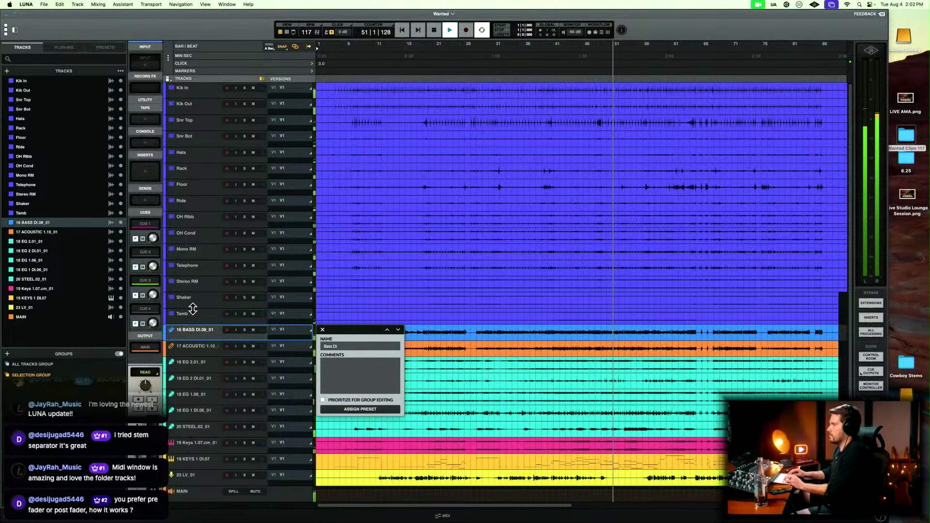
pyautogui.press('Tab')
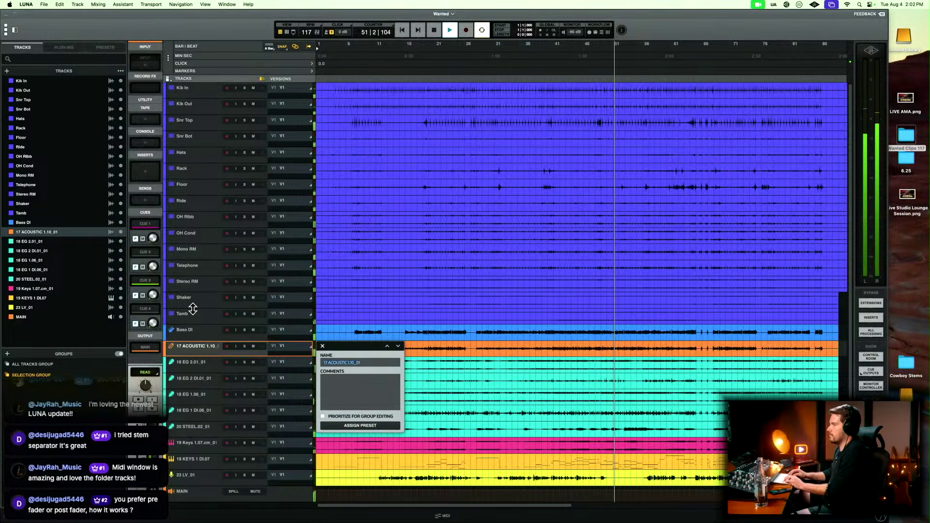
pyautogui.write('Ac')
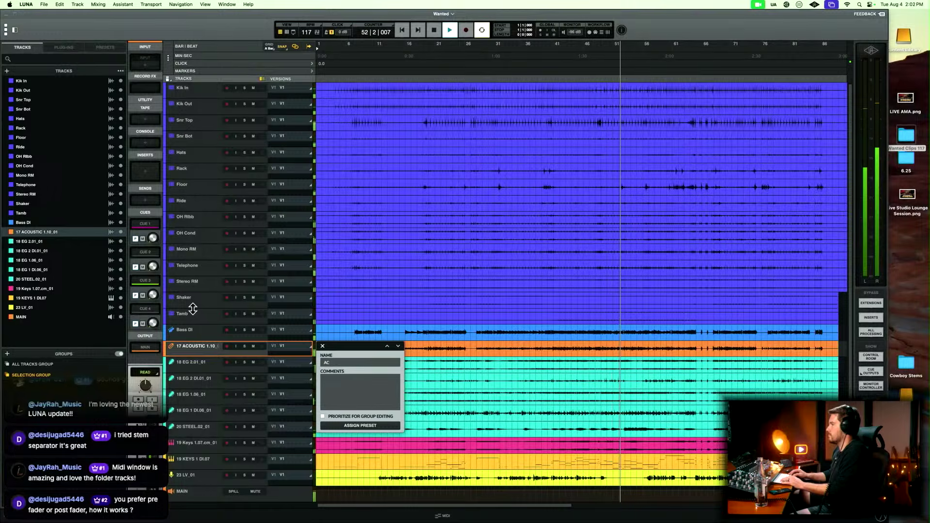
pyautogui.press('Tab')
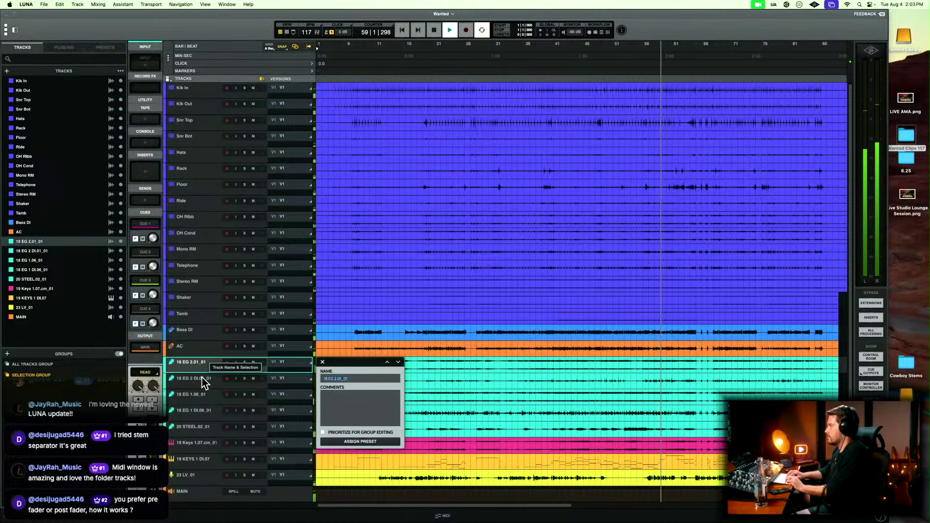
# Rename the 18 EG 2 and 18 EG 2 DI electric guitar tracks as EG 2 and EG 2 DI.
pyautogui.write('EG @ Di')
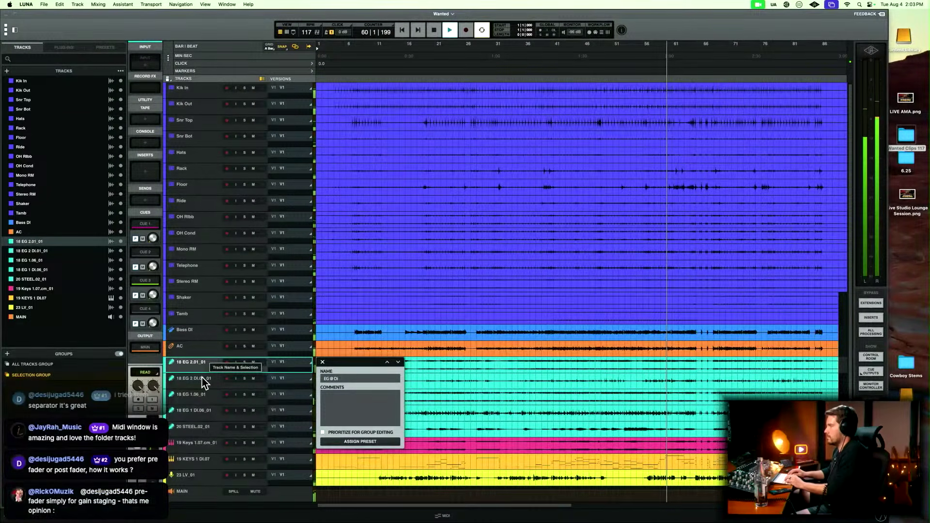
pyautogui.press('BackSpace')
pyautogui.press('BackSpace')
pyautogui.press('BackSpace')
pyautogui.press('BackSpace')
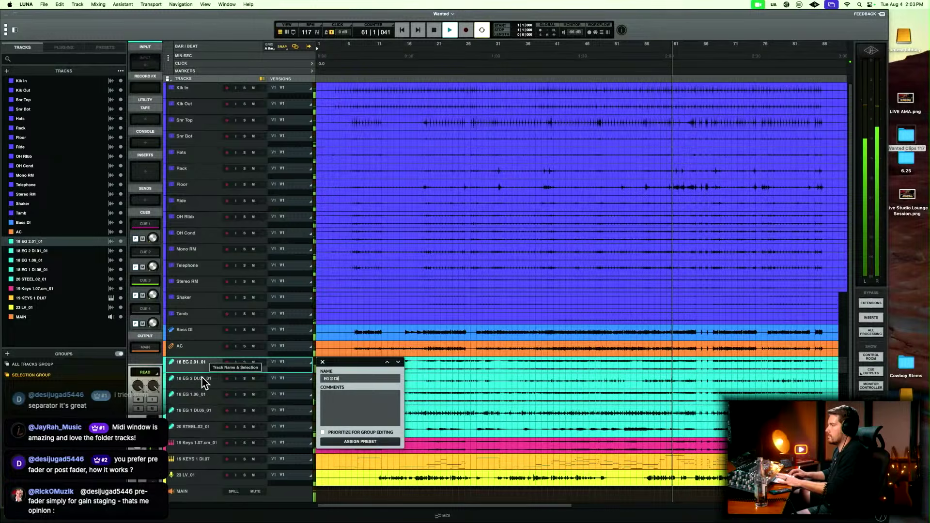
pyautogui.write('2')
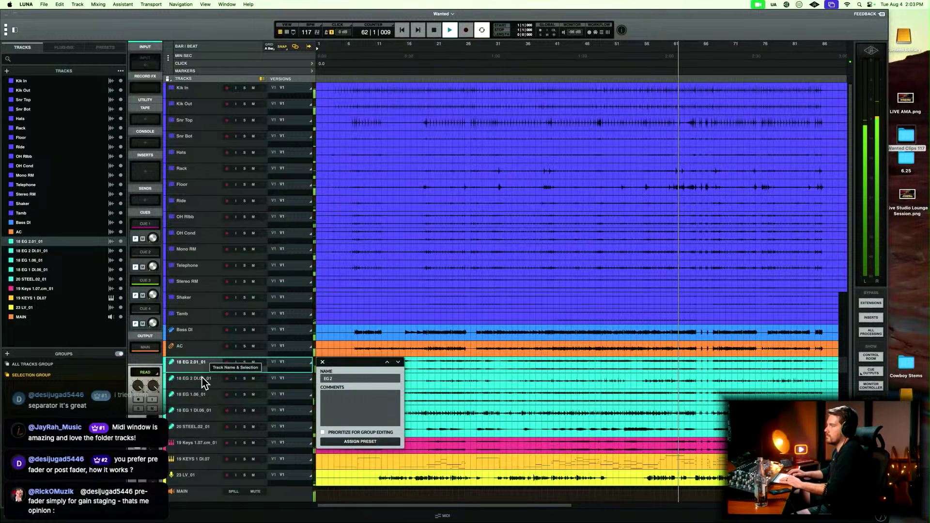
pyautogui.press('Tab')
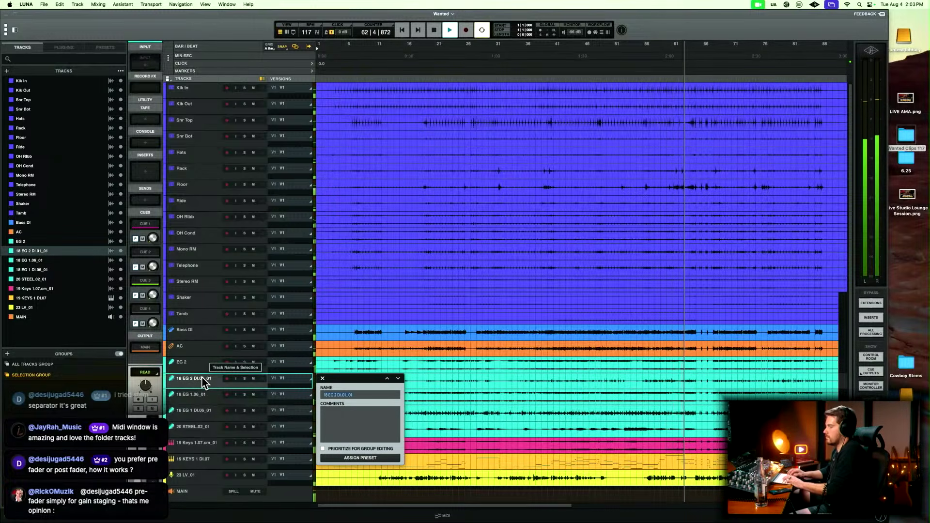
pyautogui.write('EG 2')
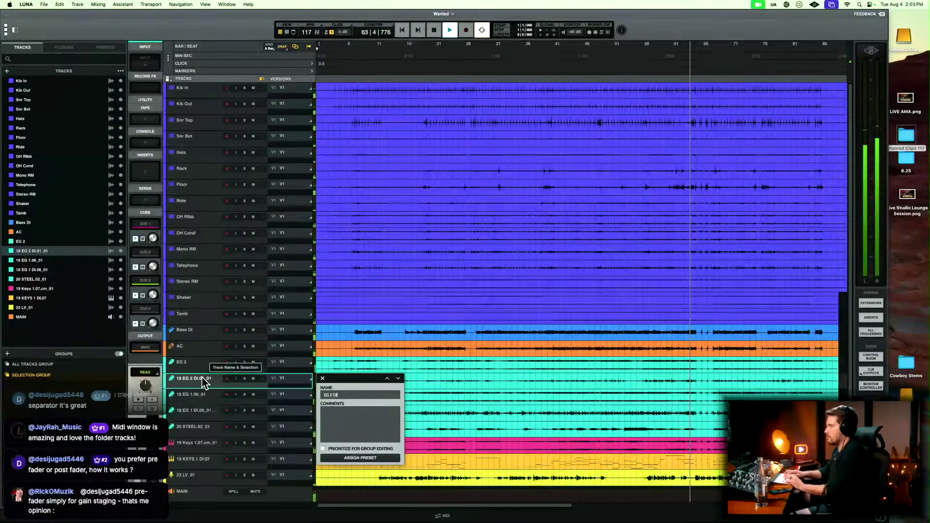
pyautogui.write(' DI')
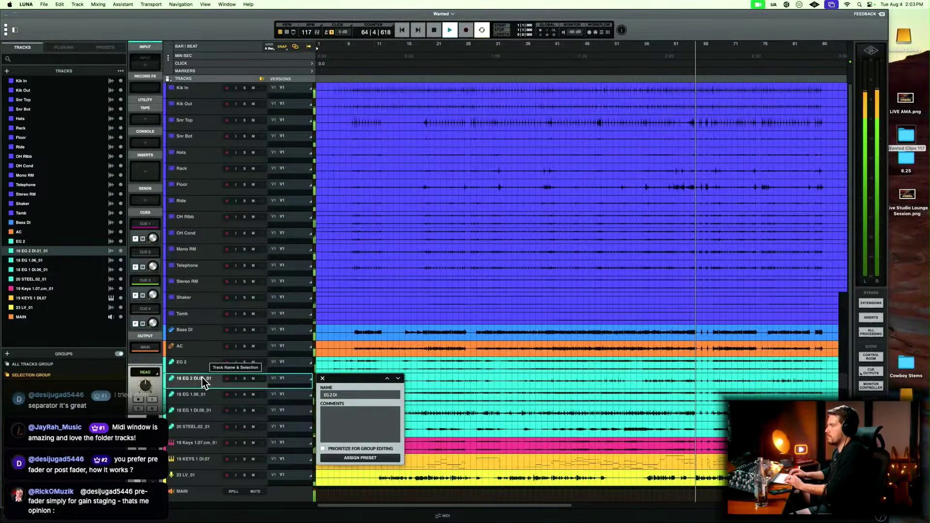
pyautogui.press('Tab')
# Rename the 18 EG 1 and 18 EG 1 DI electric guitar tracks as EG 1 and EG 1 DI.
pyautogui.write('EG')
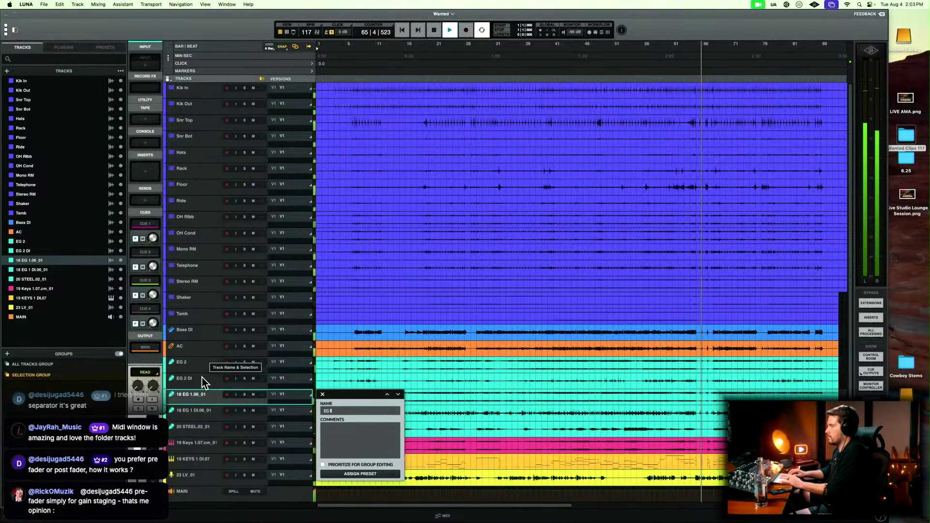
pyautogui.write(' 1')
pyautogui.press('Tab')
pyautogui.write('EG')
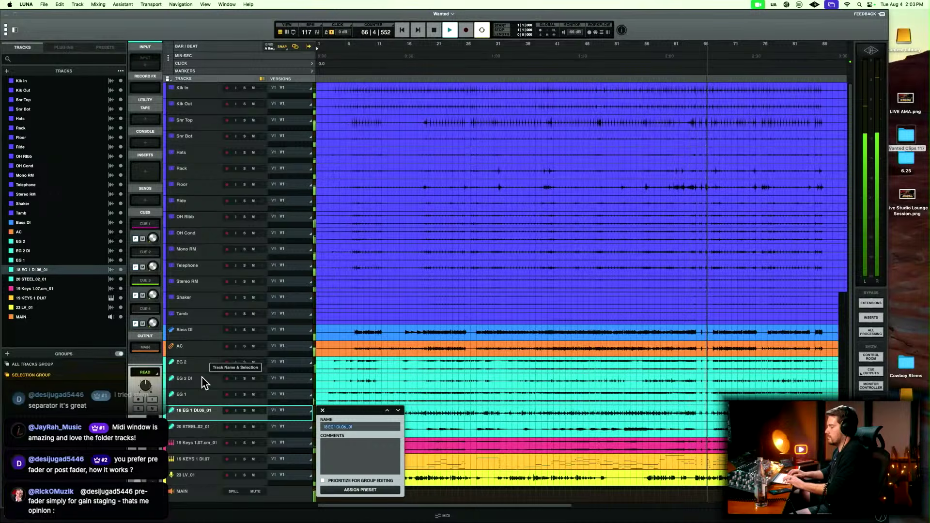
pyautogui.write(' 1 DI')
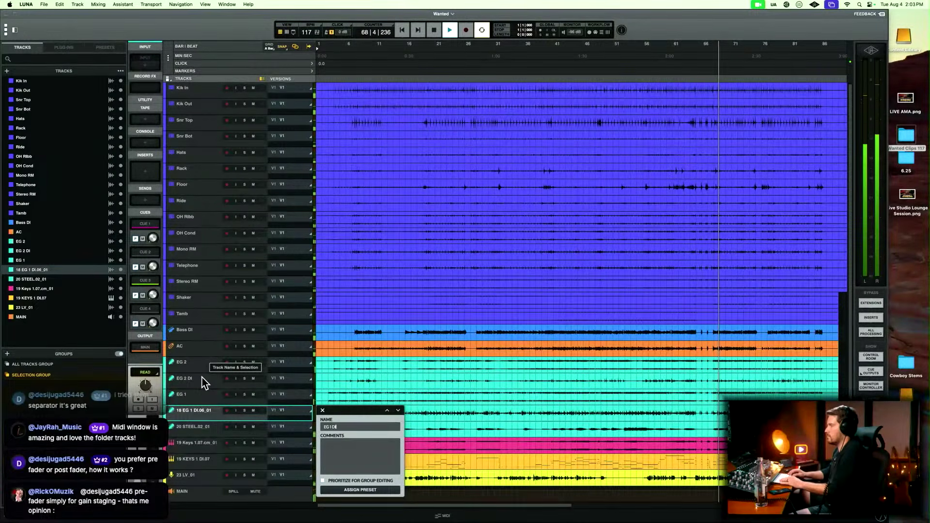
pyautogui.press('Tab')
# Rename the 20 STEEL track as Steel and the 19 Keys 1 audio track as Organ.
pyautogui.write('Steel')
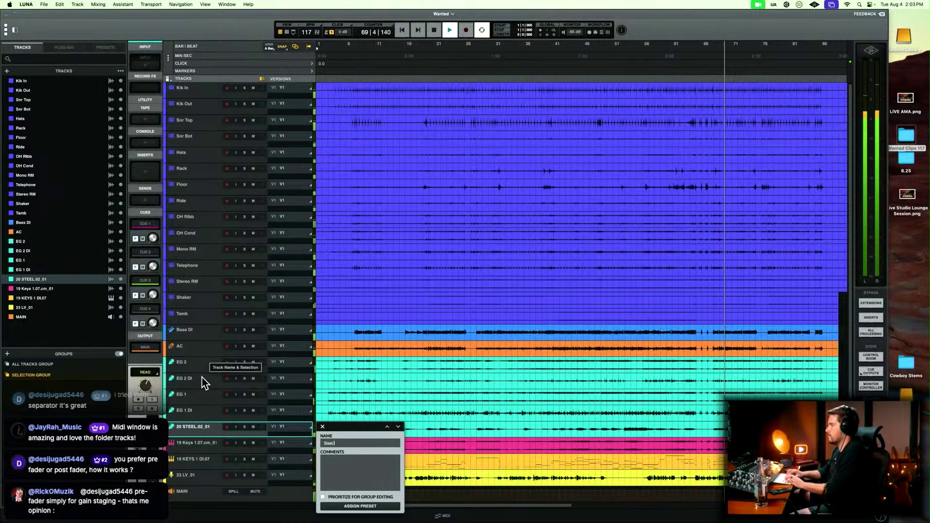
pyautogui.press('Tab')
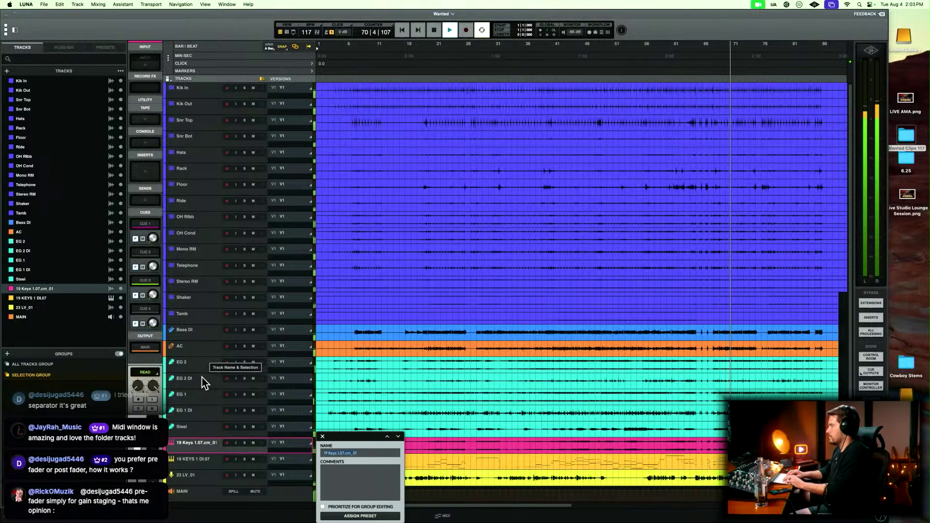
pyautogui.write('Organ')
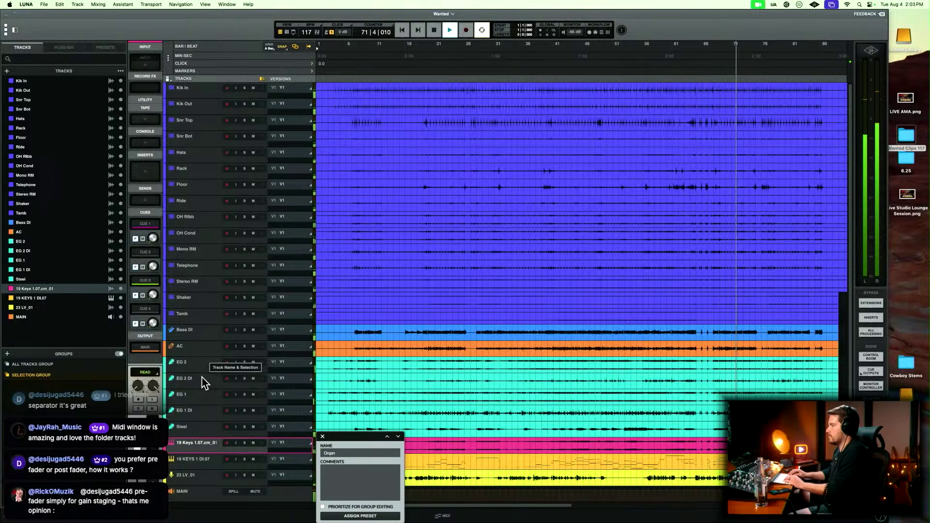
pyautogui.press('Tab')
# Rename the 19 KEYS 1 DI instrument track as Organ Midi, finish renaming and stop the song playback.
pyautogui.write('Clrga')
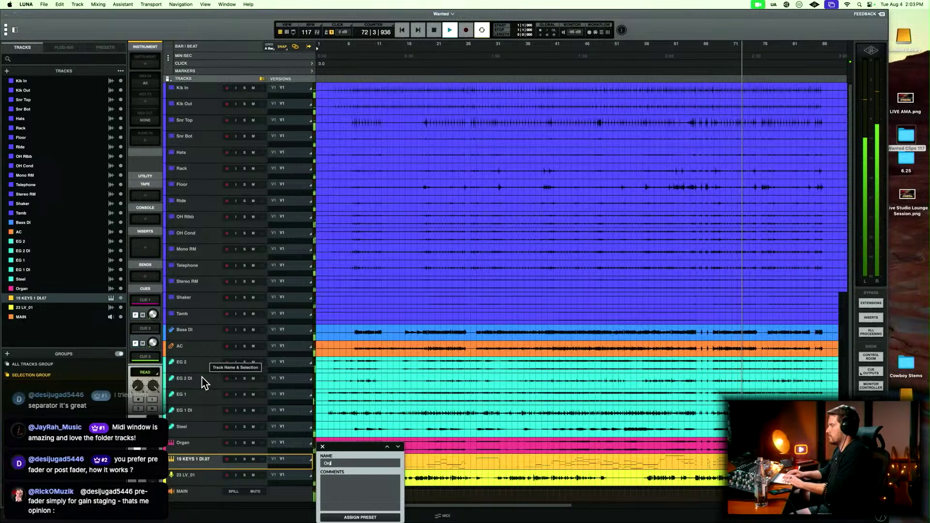
pyautogui.write('n Midi')
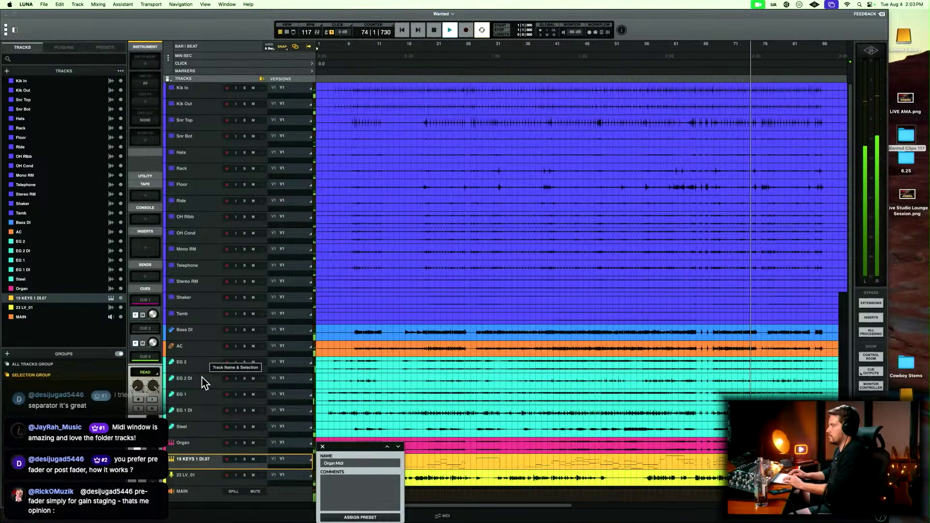
pyautogui.press('Tab')
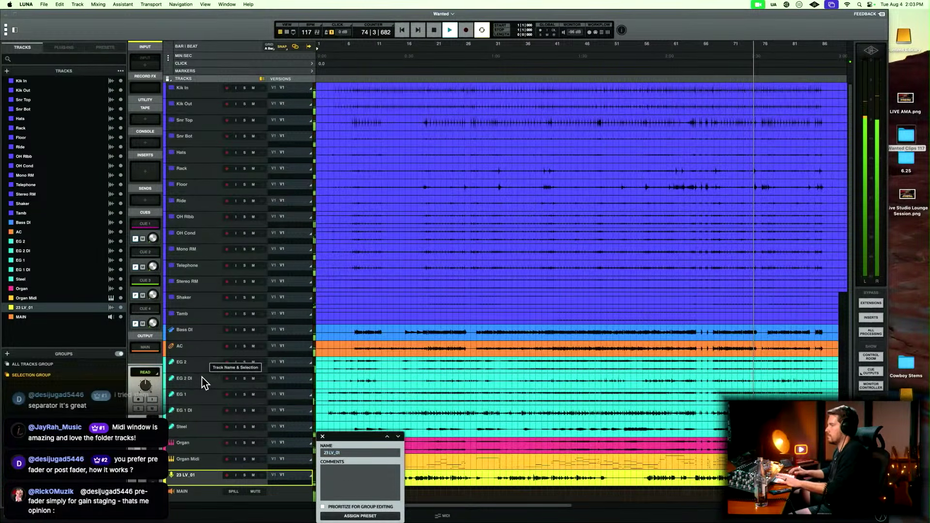
pyautogui.press('Return')
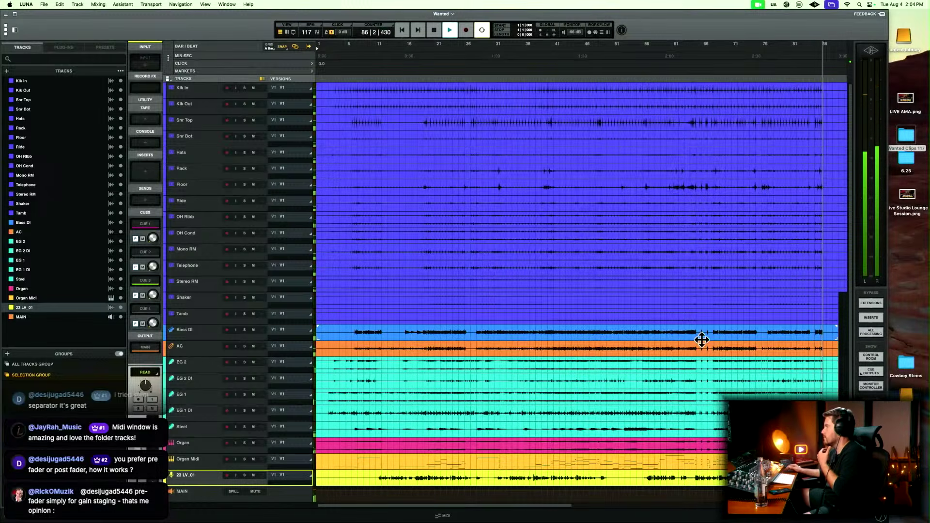
pyautogui.press('space')
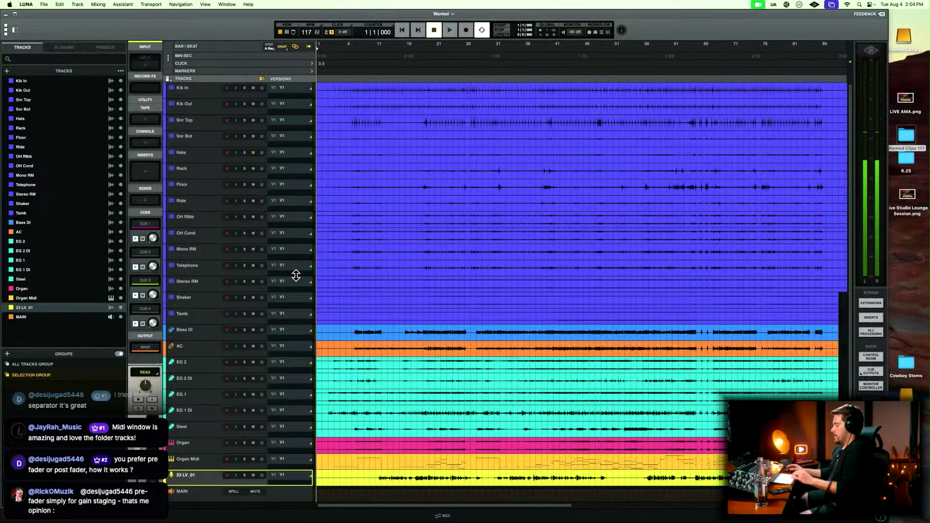
# Set the display metering option to Pre-Fader in the settings and return to the session.
pyautogui.press('super+comma')
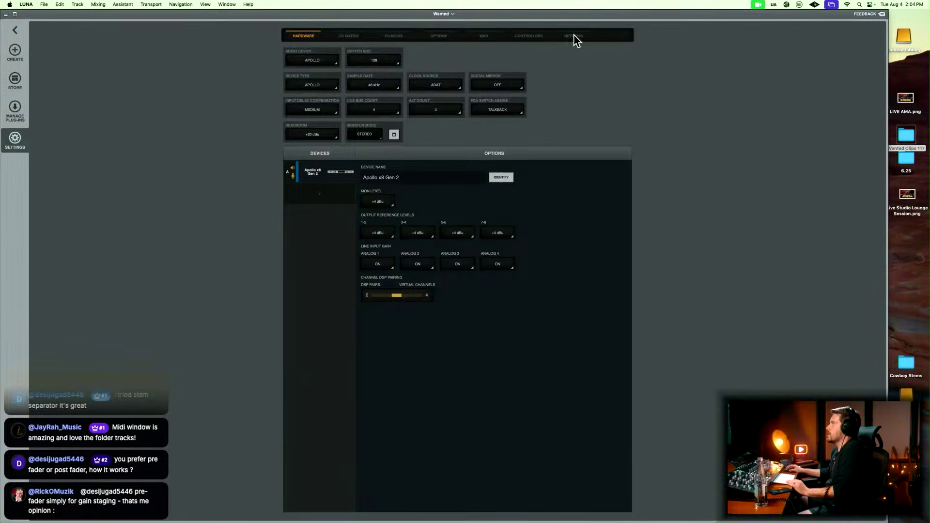
pyautogui.click(436, 36)
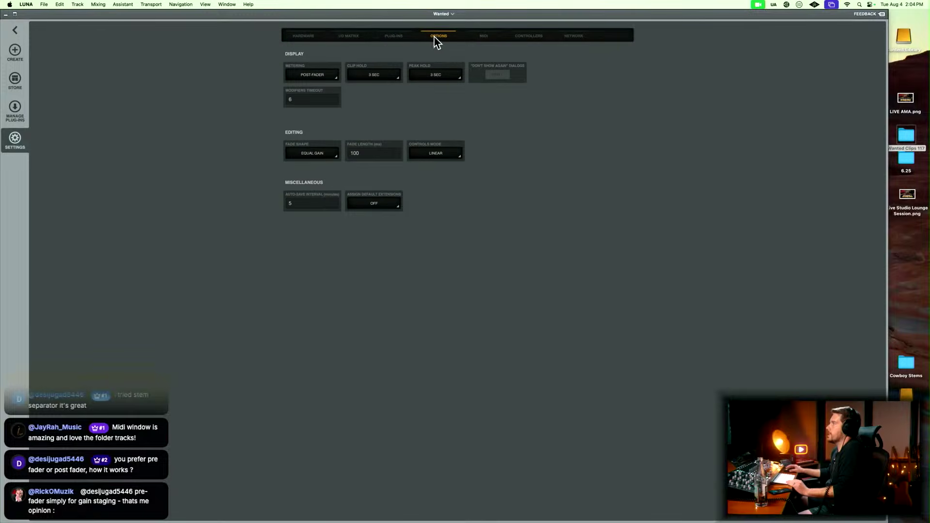
pyautogui.click(331, 75)
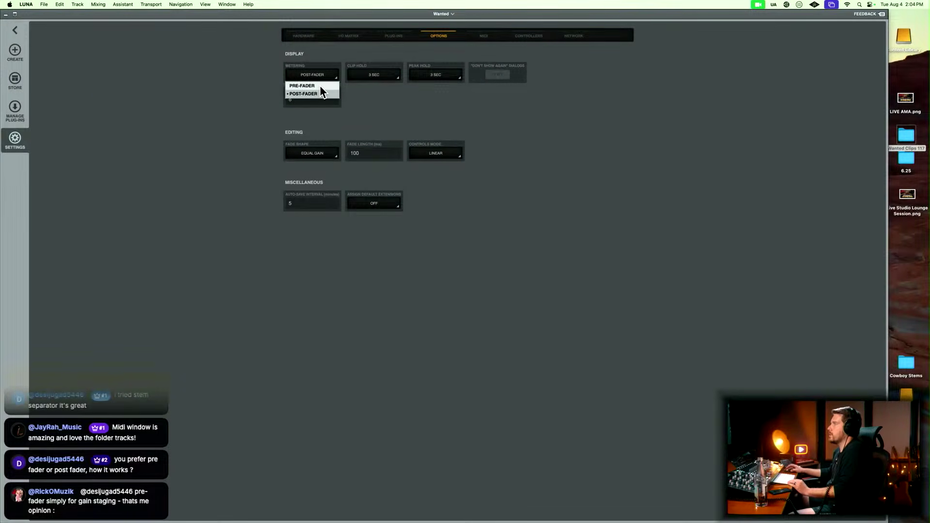
pyautogui.click(320, 86)
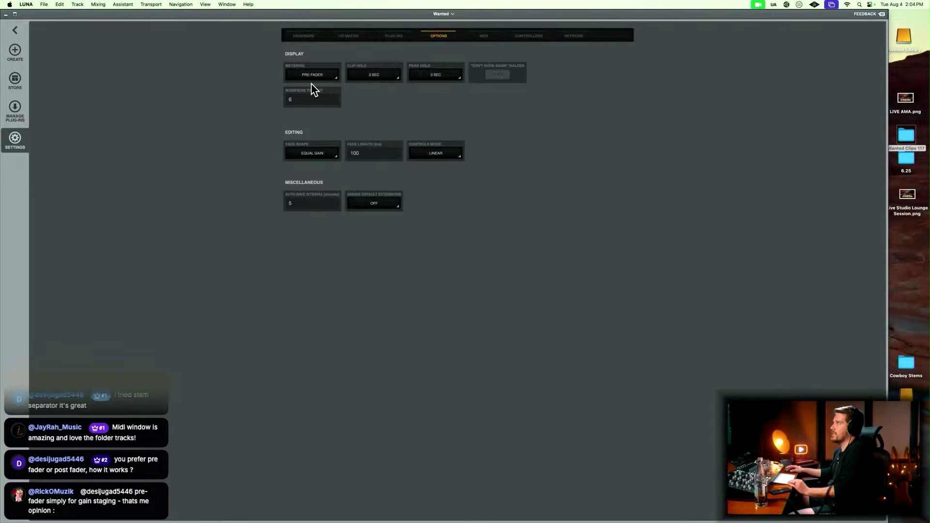
pyautogui.press('Escape')
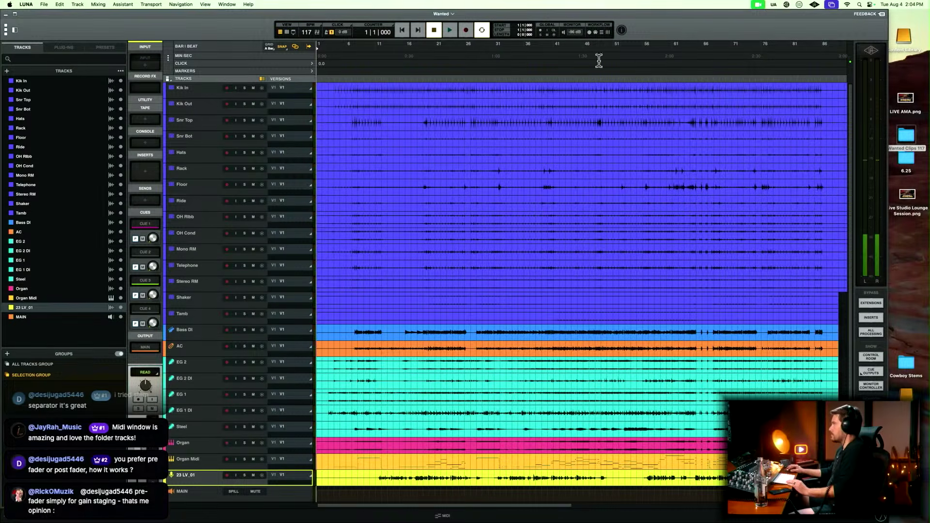
# Enlarge the session window and, in the mixer, pull the faders of all tracks except MAIN fully down together.
pyautogui.doubleClick(695, 11)
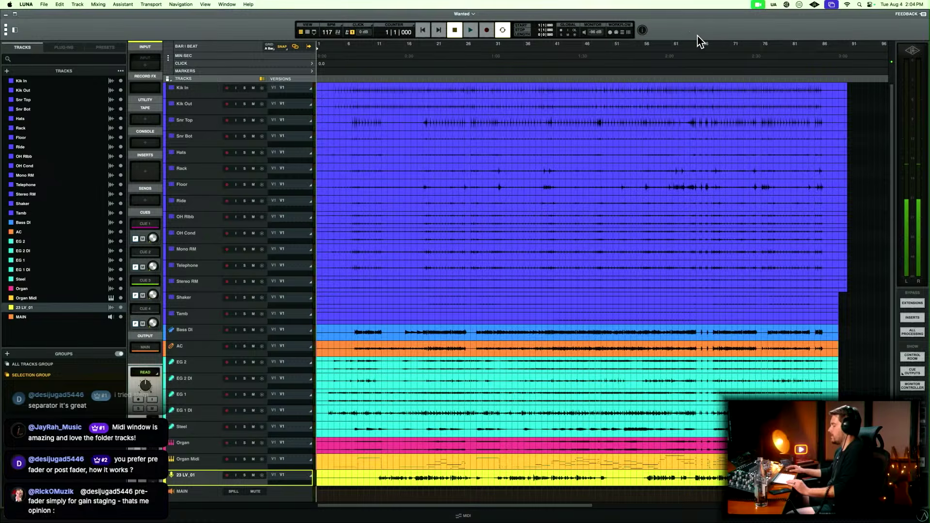
pyautogui.press('super+equal')
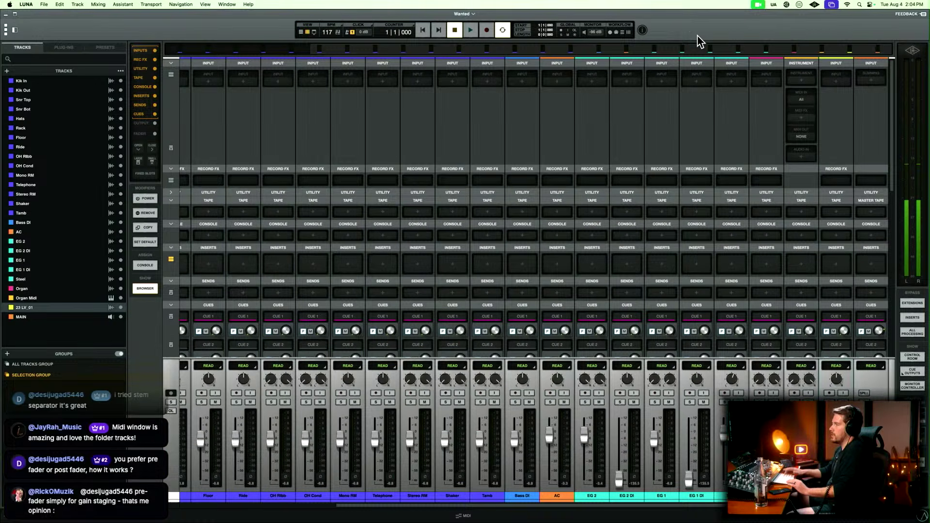
pyautogui.hscroll(-5, 557, 436)
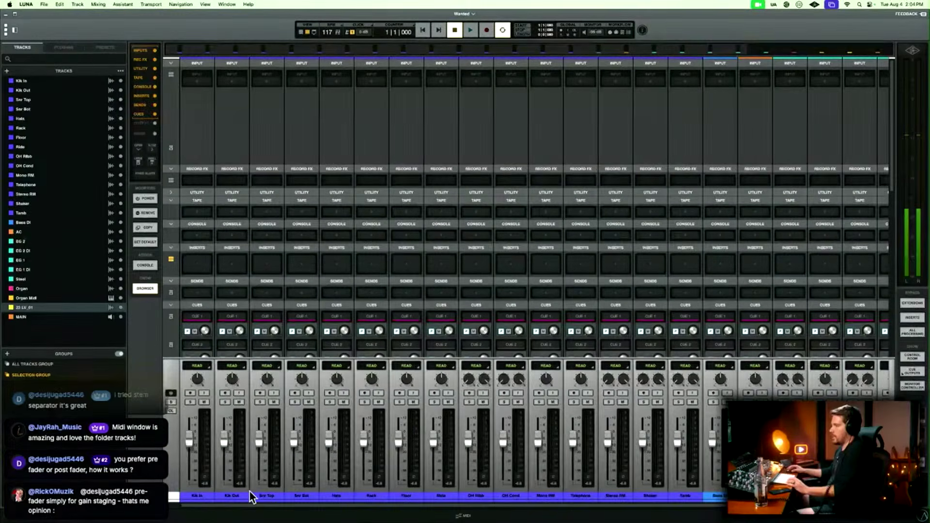
pyautogui.click(211, 497)
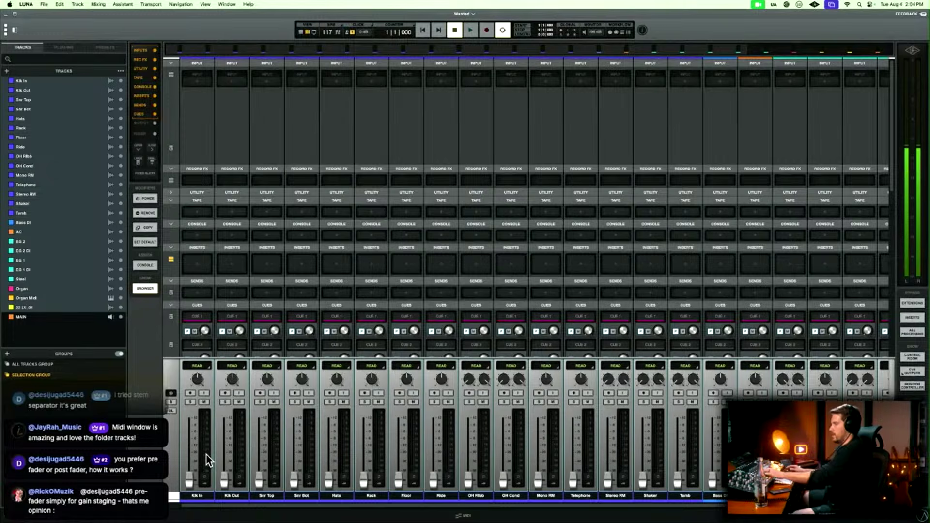
# Play the song from bar 9 and examine the pre-fader meters across the mixer channels with the faders down.
pyautogui.press('space')
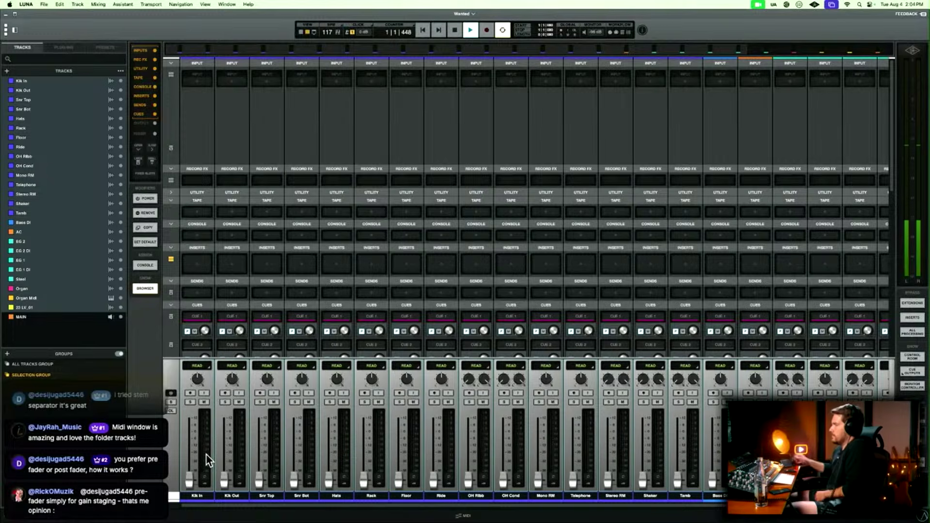
pyautogui.press('super+equal')
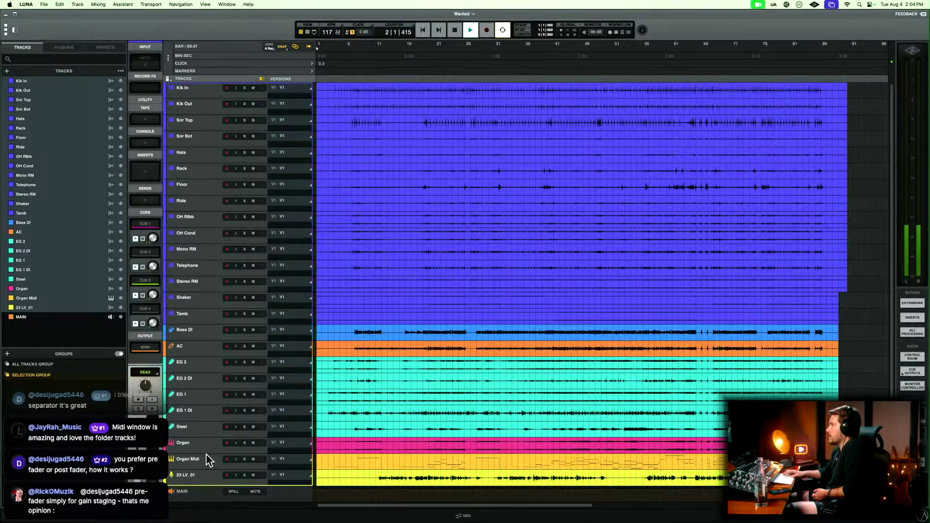
pyautogui.press('space')
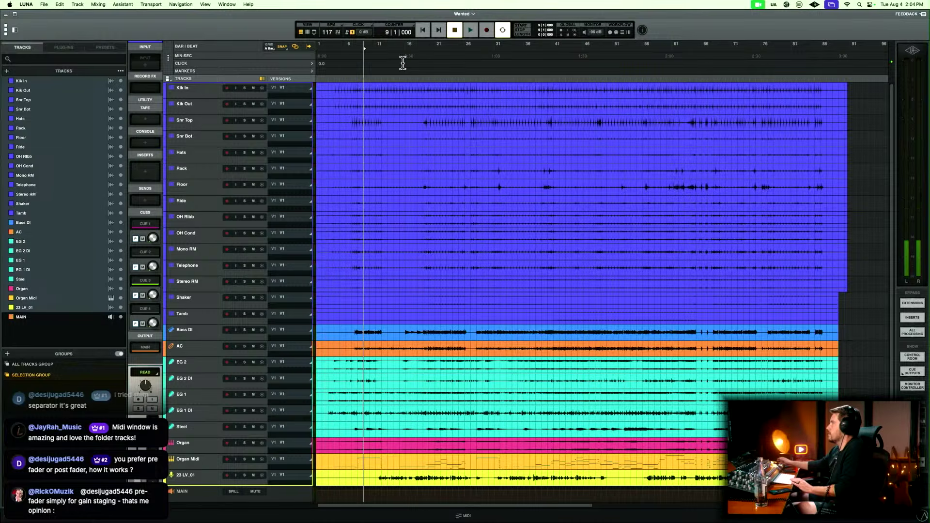
pyautogui.press('space')
pyautogui.press('super+equal')
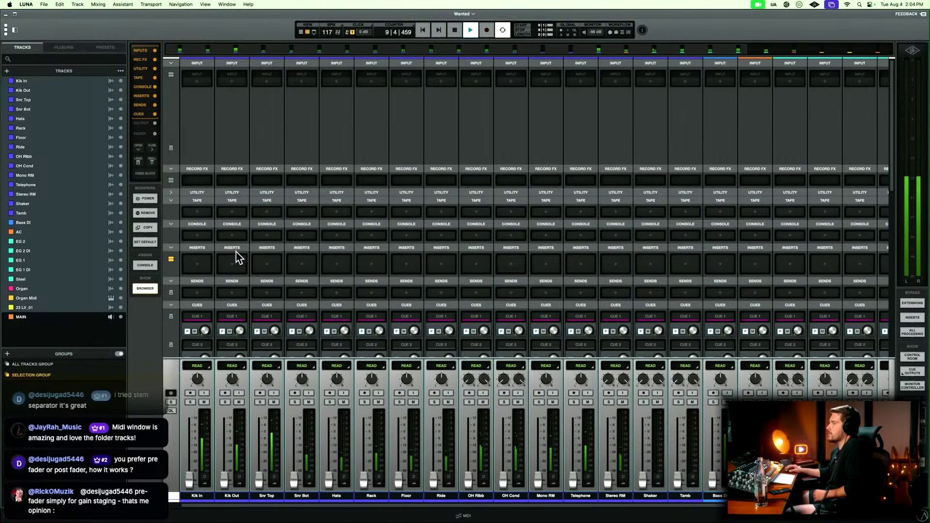
pyautogui.hscroll(5, 437, 437)
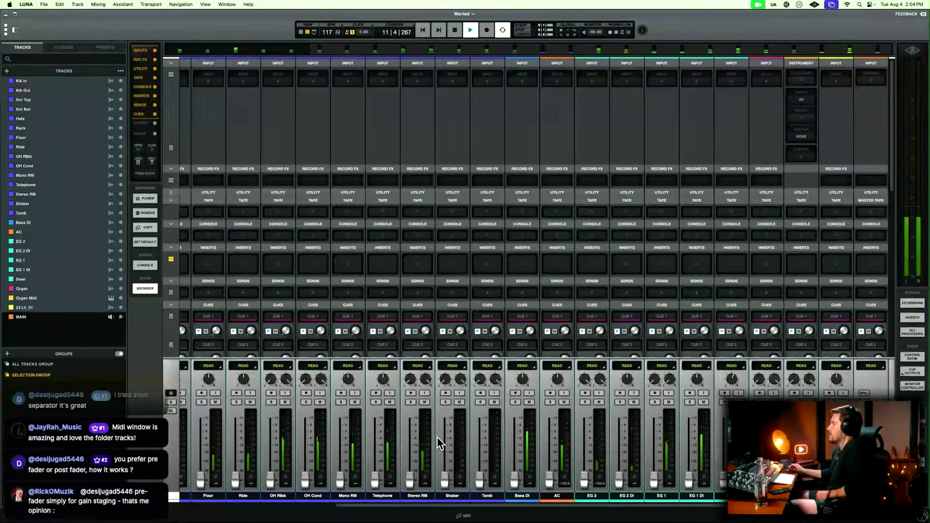
pyautogui.hscroll(-5, 437, 437)
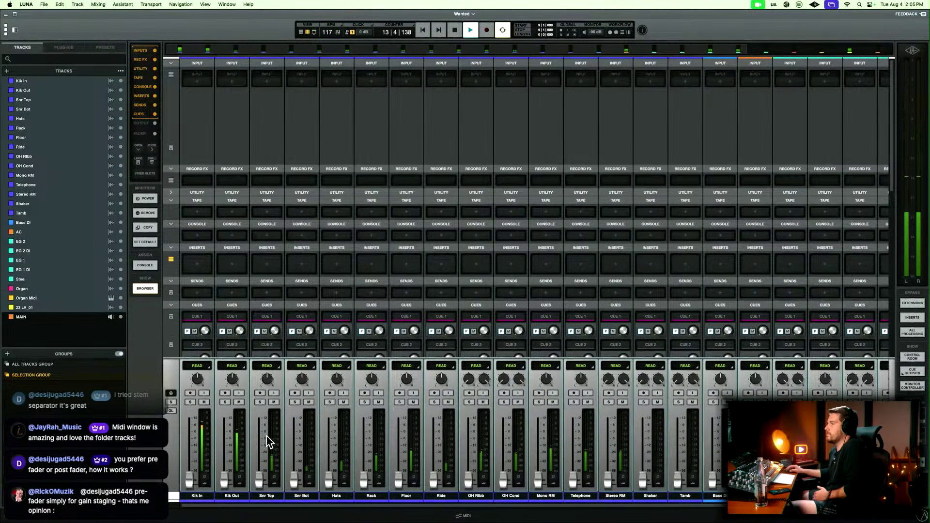
pyautogui.moveTo(191, 483)
pyautogui.mouseDown()
pyautogui.moveTo(191, 447)
pyautogui.moveTo(190, 482)
pyautogui.mouseUp()
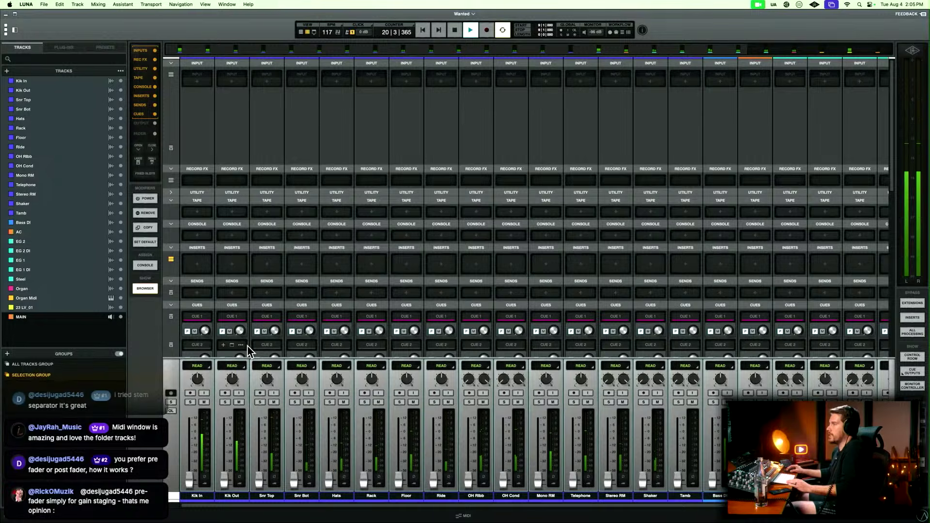
# Set the display metering back to Post-Fader, check the channel meters during playback and stop the song.
pyautogui.press('super+comma')
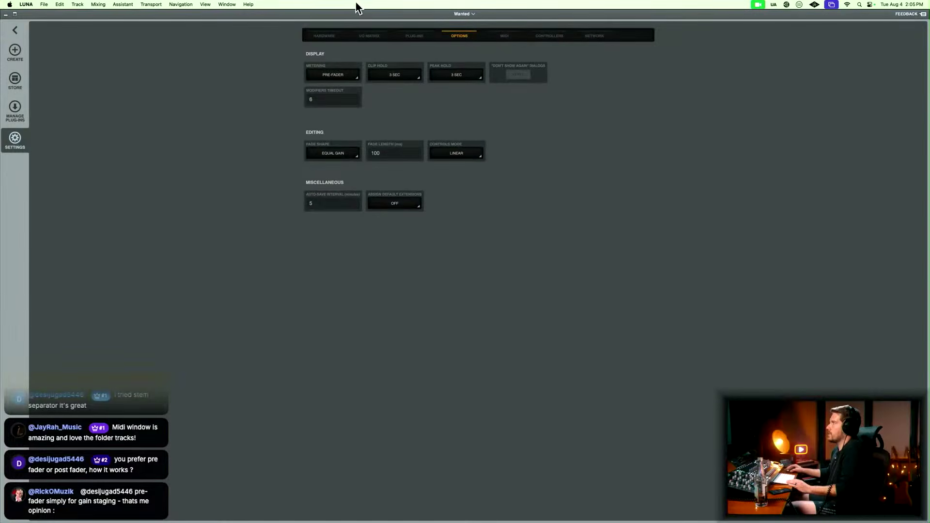
pyautogui.click(333, 78)
pyautogui.click(340, 97)
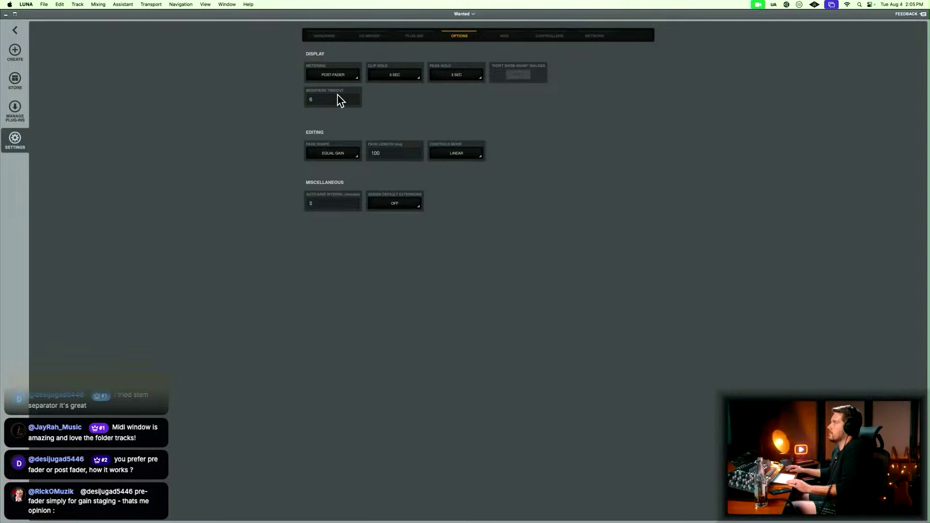
pyautogui.press('super+comma')
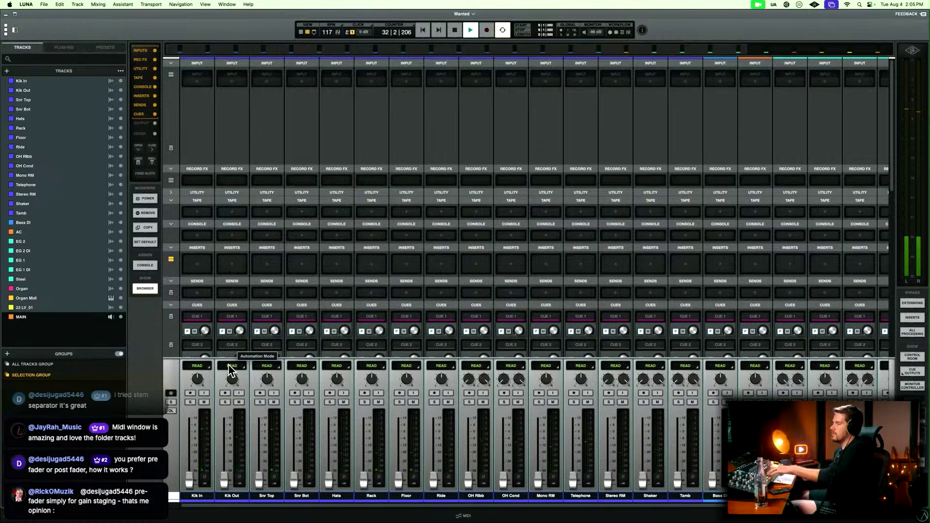
pyautogui.press('space')
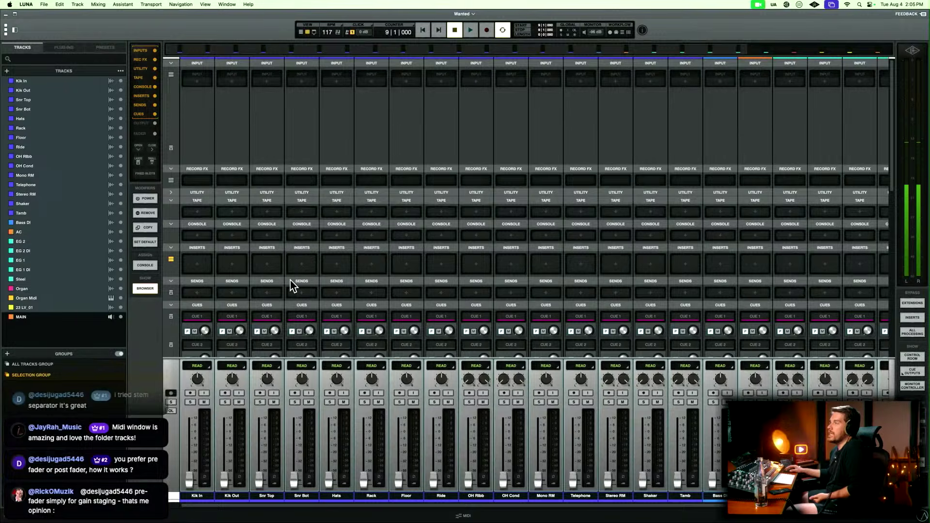
# Raise the faders of all selected tracks together to 0 dB while the song plays from bar 9, and stop playback.
pyautogui.hscroll(3, 293, 285)
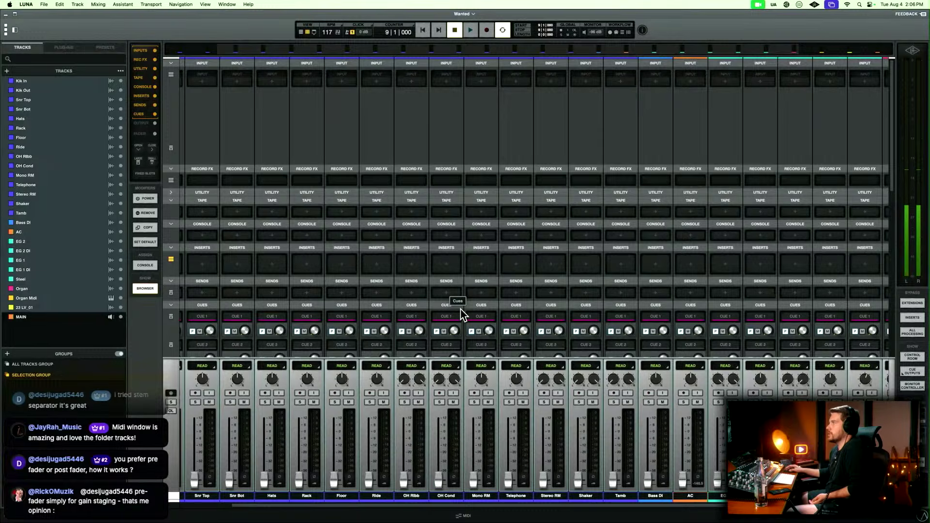
pyautogui.hscroll(-3, 455, 315)
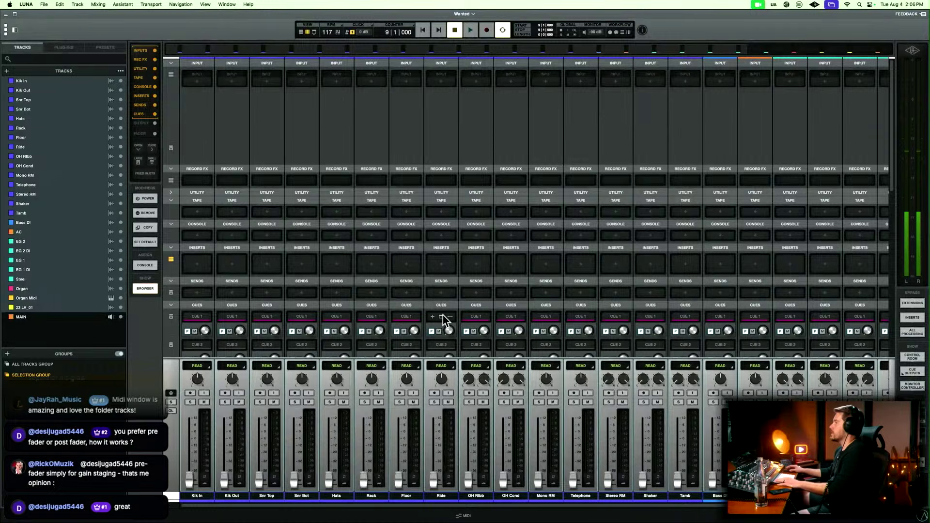
pyautogui.press('space')
pyautogui.press('super+comma')
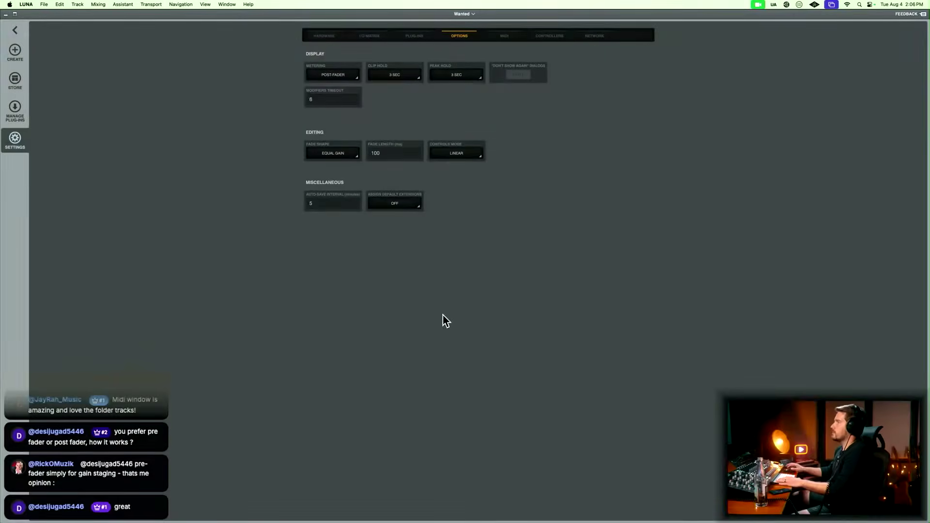
pyautogui.press('super+comma')
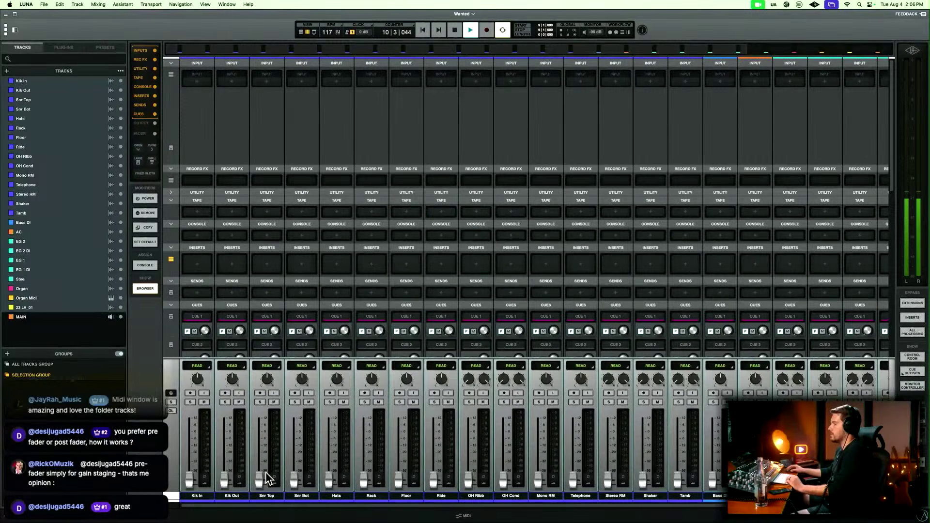
pyautogui.press('space')
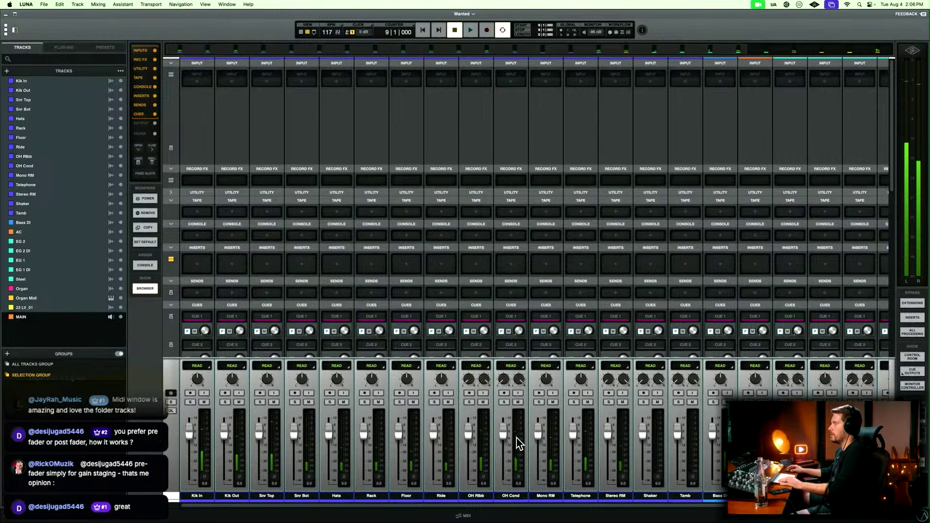
# Move the EG 2 and EG 2 DI tracks together so they follow EG 1 DI in the mixer.
pyautogui.hscroll(5, 517, 442)
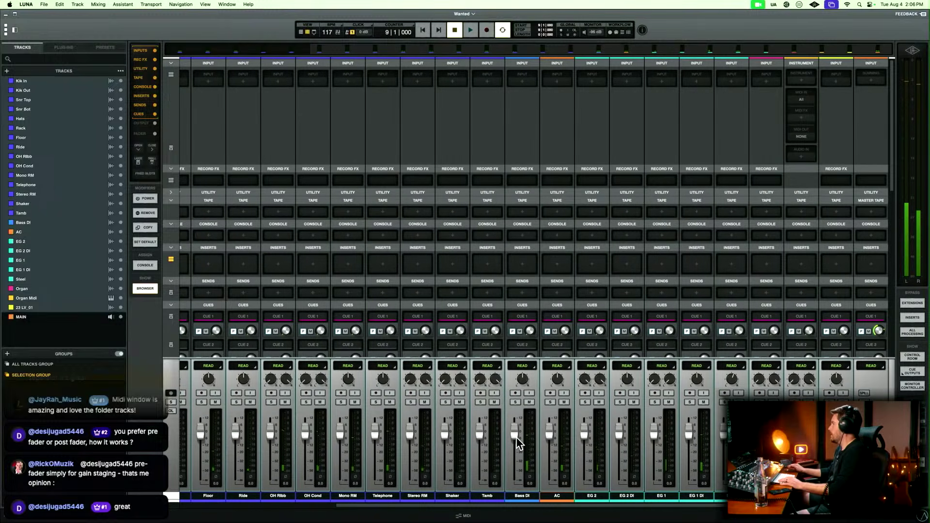
pyautogui.click(615, 495)
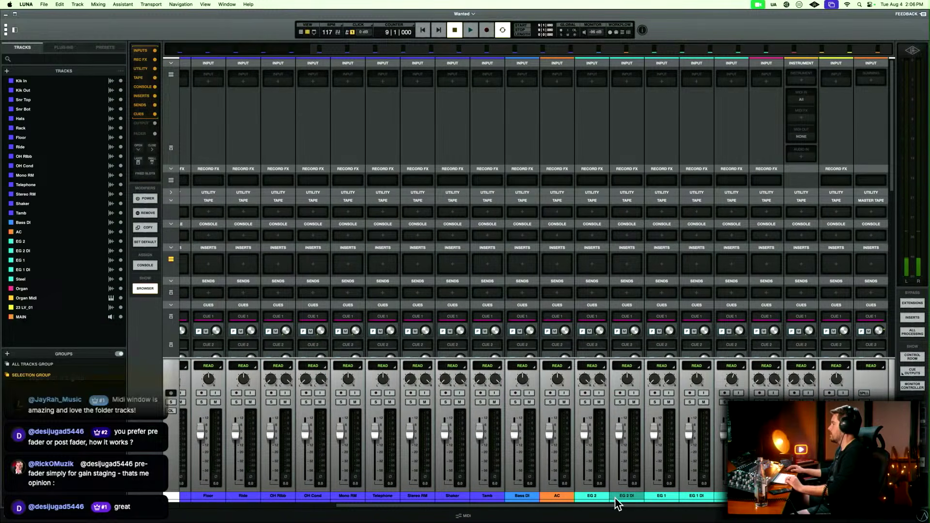
pyautogui.click(593, 501)
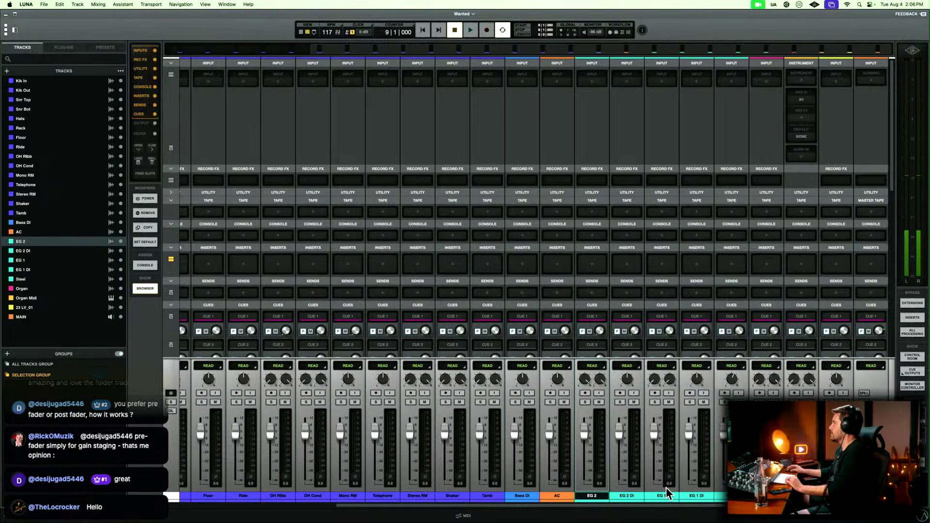
pyautogui.keyDown('shift'); pyautogui.click(634, 501); pyautogui.keyUp('shift')
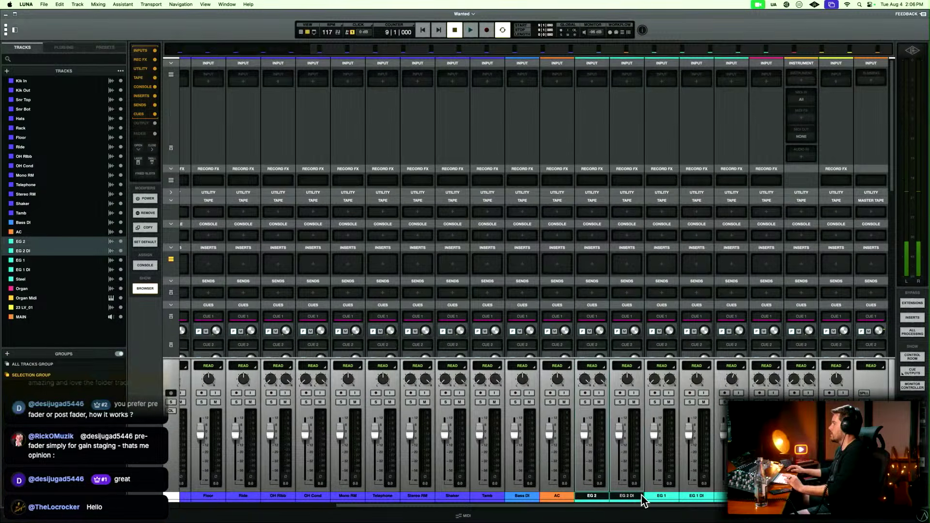
pyautogui.moveTo(639, 501); pyautogui.dragTo(688, 504)
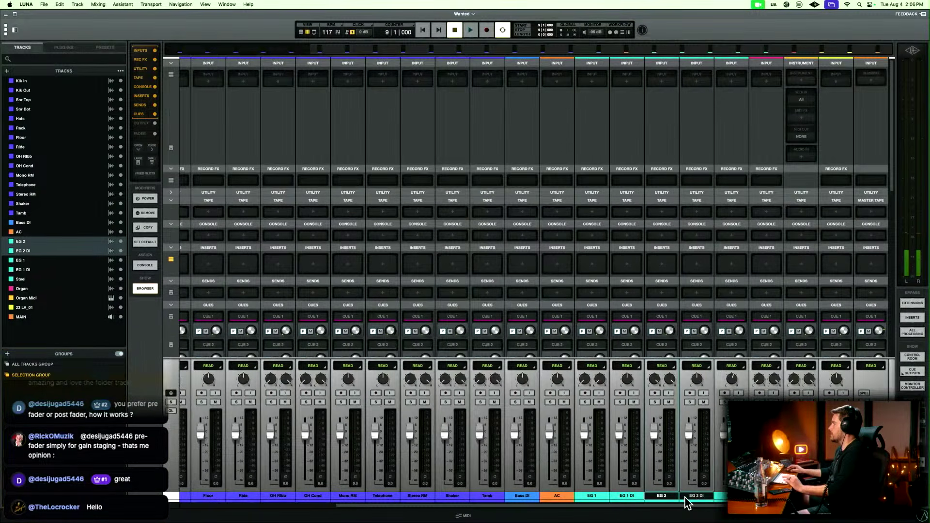
# Recolour the Steel track light blue and assign magenta to the other track chosen for recolouring.
pyautogui.click(655, 499)
pyautogui.click(732, 496)
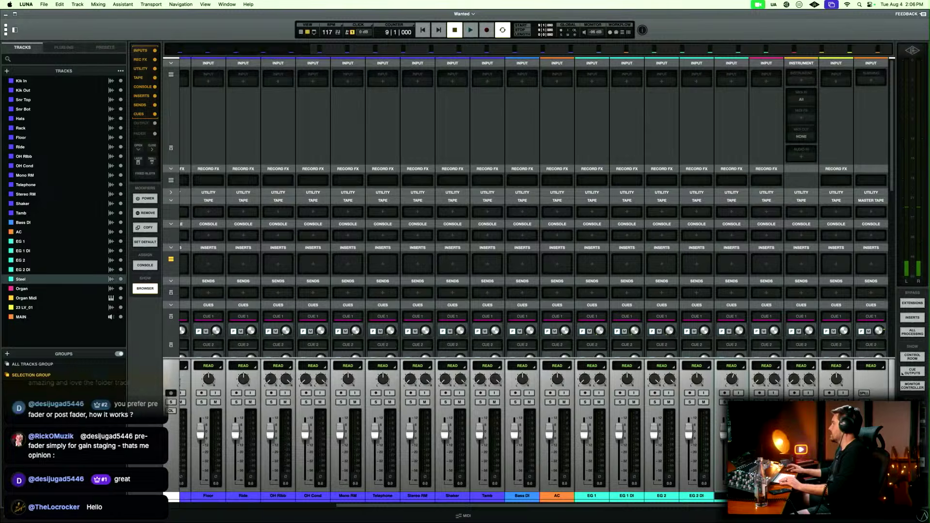
pyautogui.hotkey('alt', 'c')
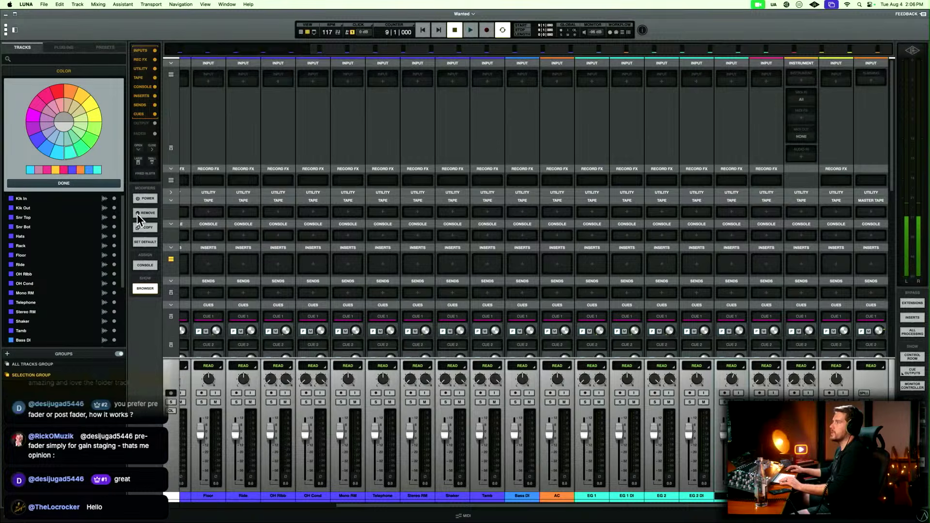
pyautogui.click(60, 153)
pyautogui.press('Escape')
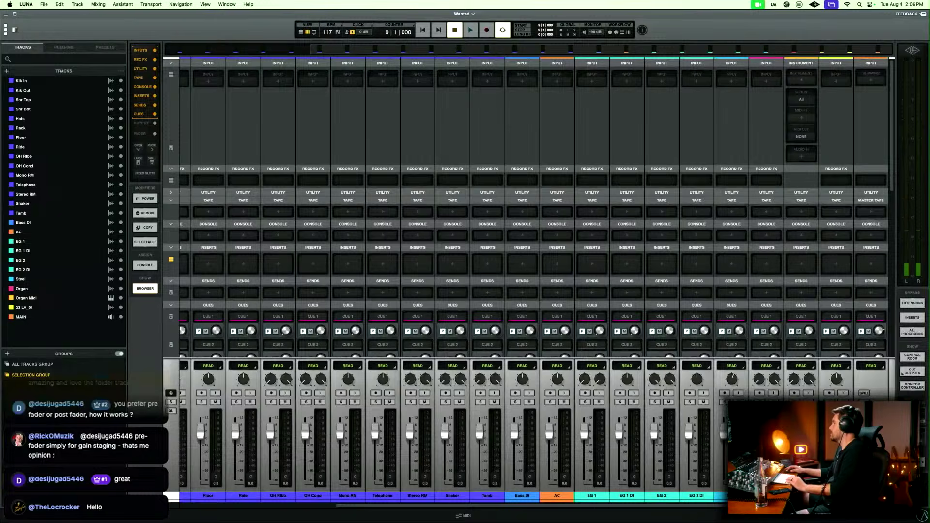
pyautogui.hotkey('alt', 'c')
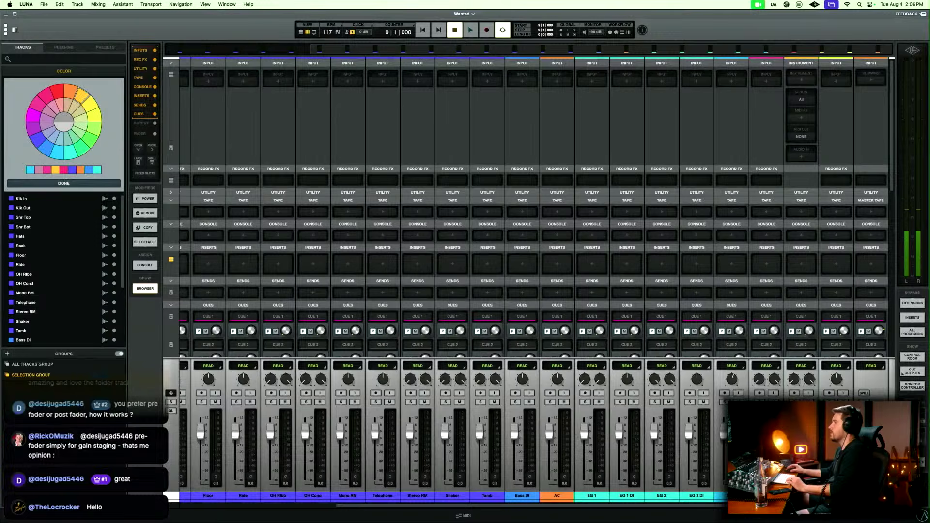
pyautogui.click(32, 116)
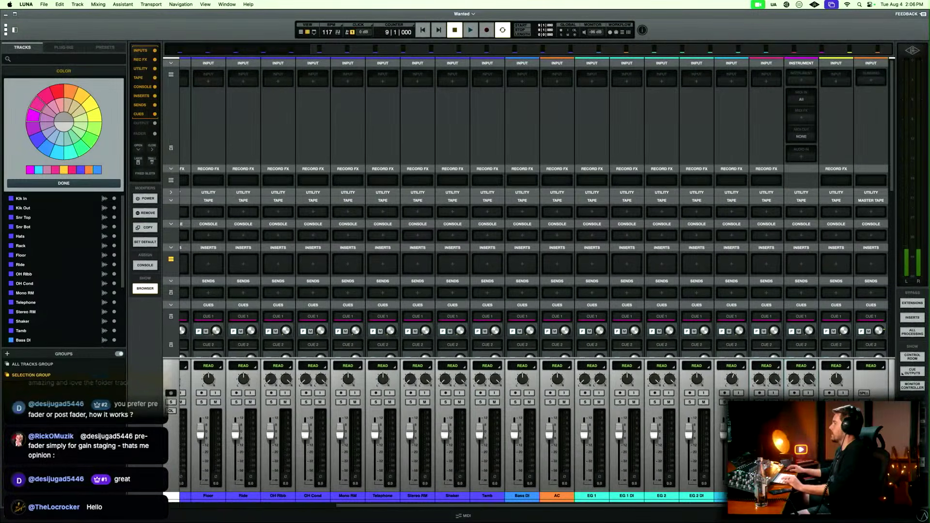
# Recolour the Organ tracks pink and close the colour palette.
pyautogui.click(38, 107)
pyautogui.hotkey('alt', 'c')
pyautogui.click(426, 190)
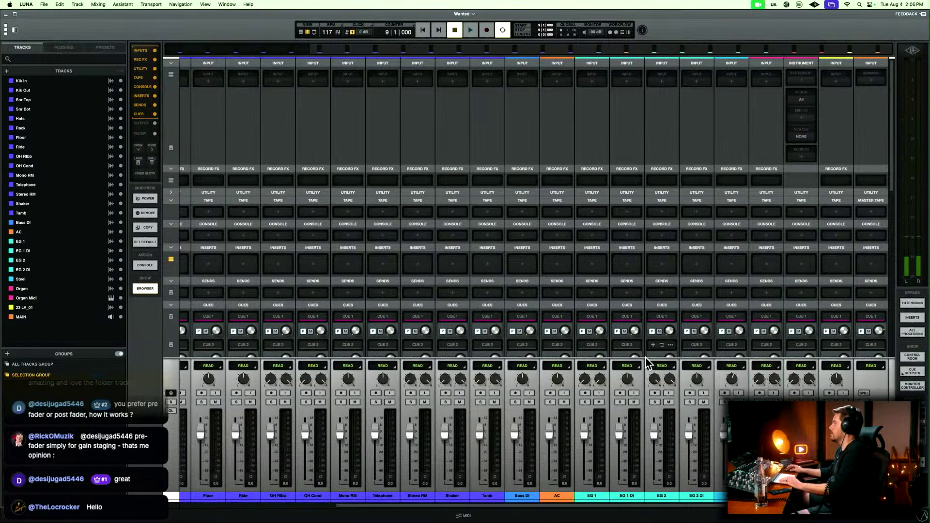
# Route the tracks from Kik In through Stereo RM to a new stereo bus named D Bus.
pyautogui.hscroll(-5, 696, 499)
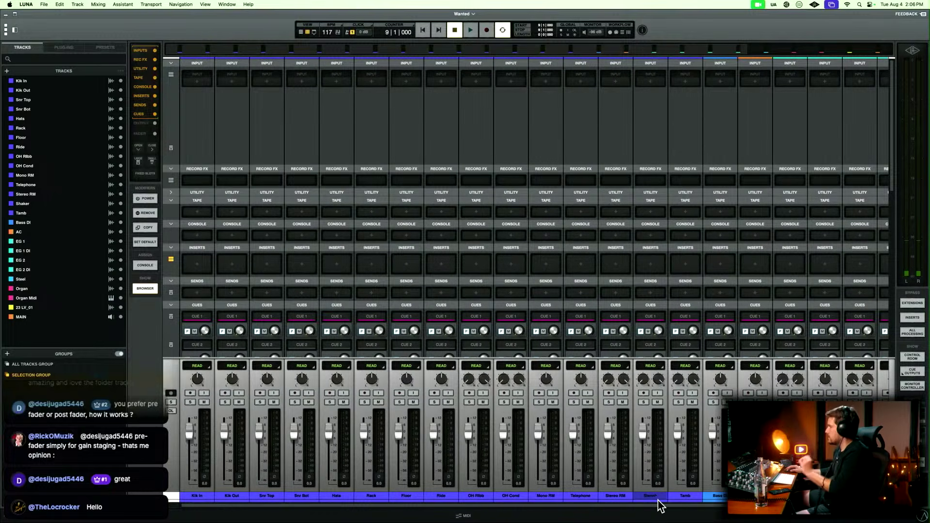
pyautogui.click(625, 498)
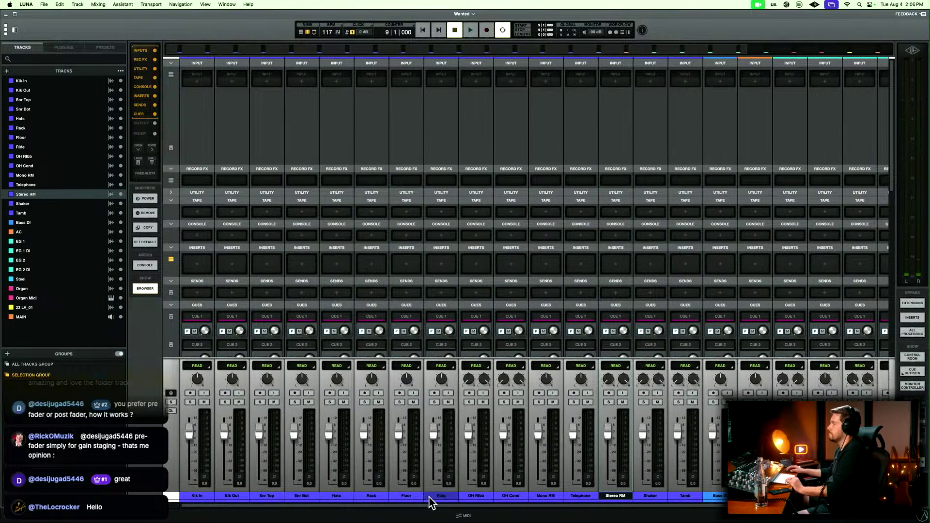
pyautogui.keyDown('shift'); pyautogui.click(208, 498); pyautogui.keyUp('shift')
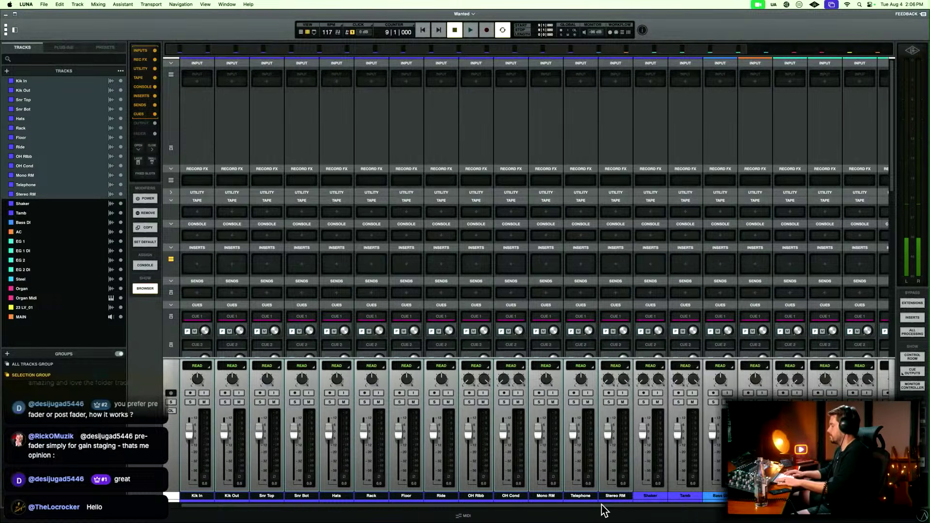
pyautogui.press('shift+super+b')
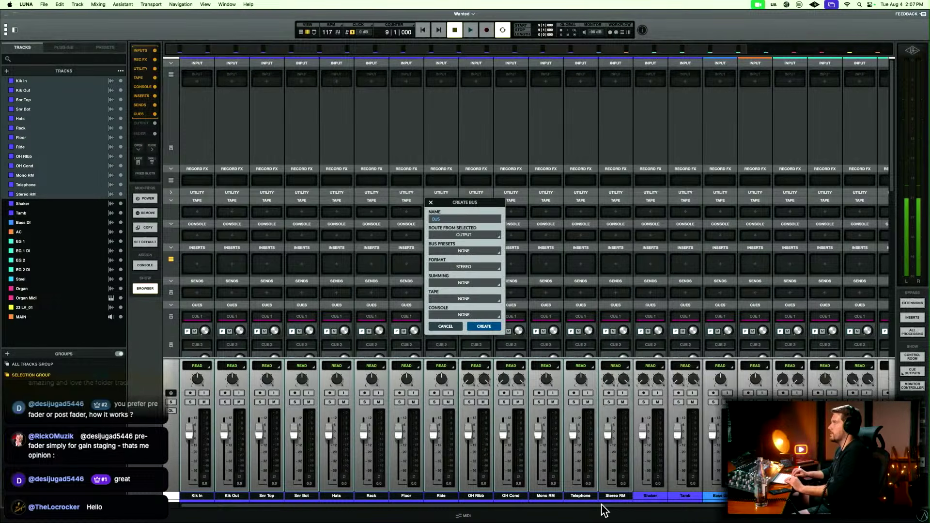
pyautogui.write('D Bus')
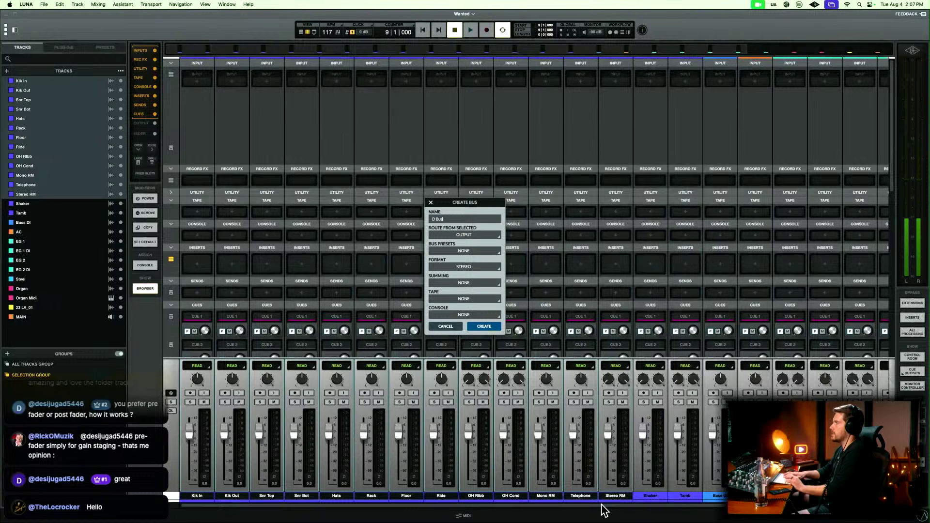
pyautogui.click(481, 327)
# Recolour the new D Bus violet-blue to match the drum tracks and rename it Kit.
pyautogui.click(646, 503)
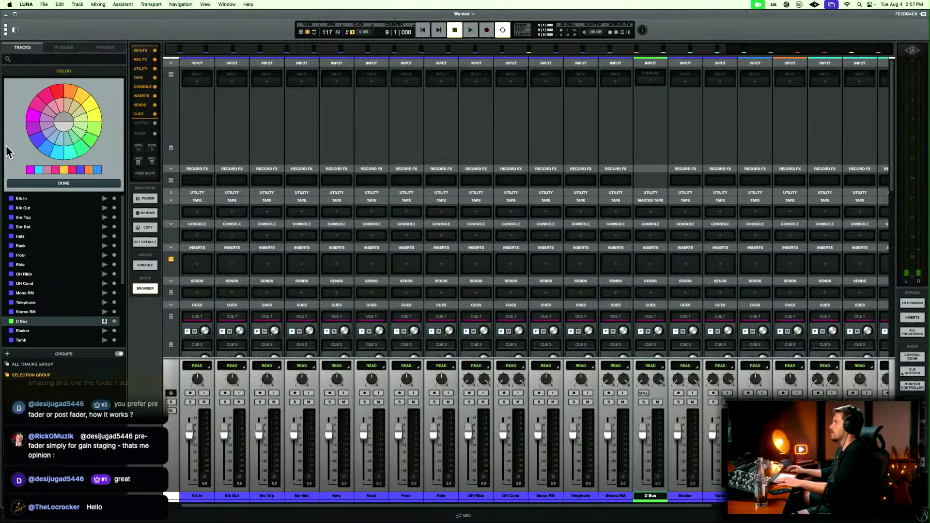
pyautogui.click(82, 155)
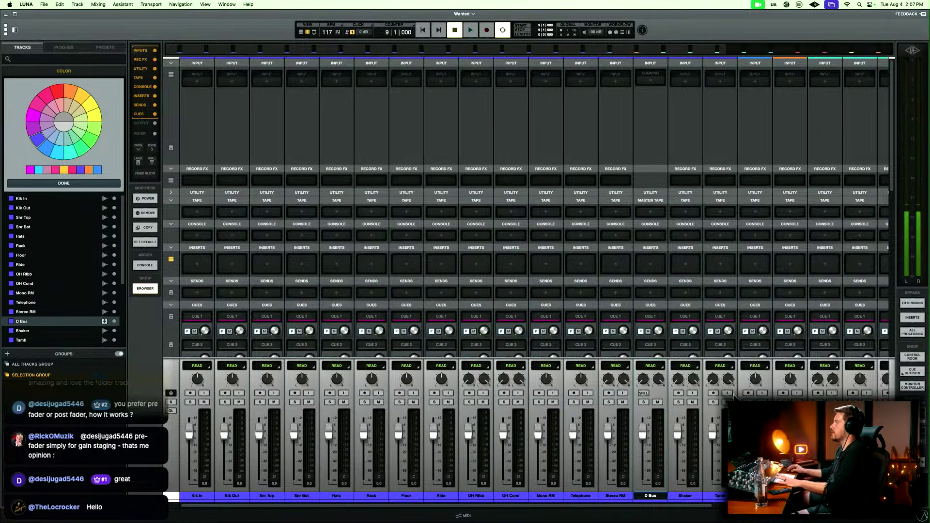
pyautogui.scroll(-5, 654, 307)
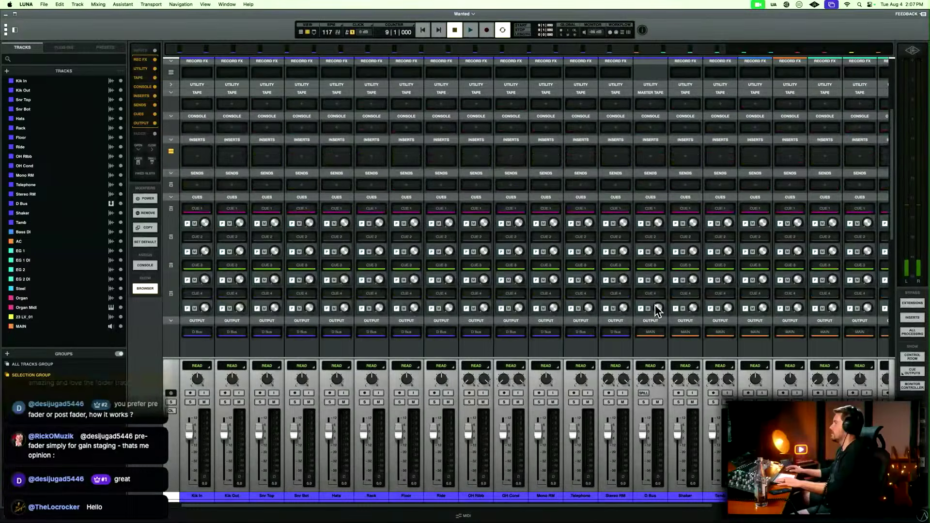
pyautogui.doubleClick(653, 500)
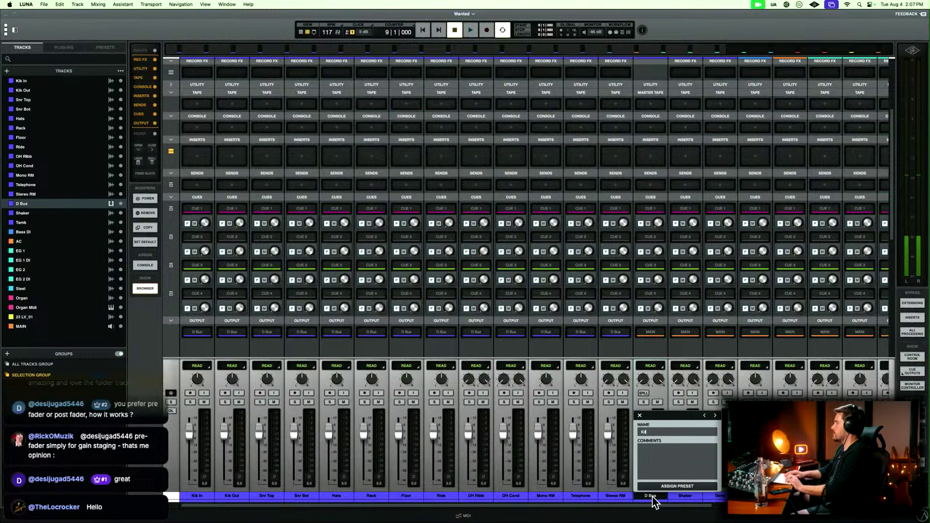
pyautogui.press('Return')
# Route the Kit, Shaker and Tamb channels to a new stereo bus named D Bus and colour it violet-blue.
pyautogui.keyDown('shift'); pyautogui.click(719, 499); pyautogui.keyUp('shift')
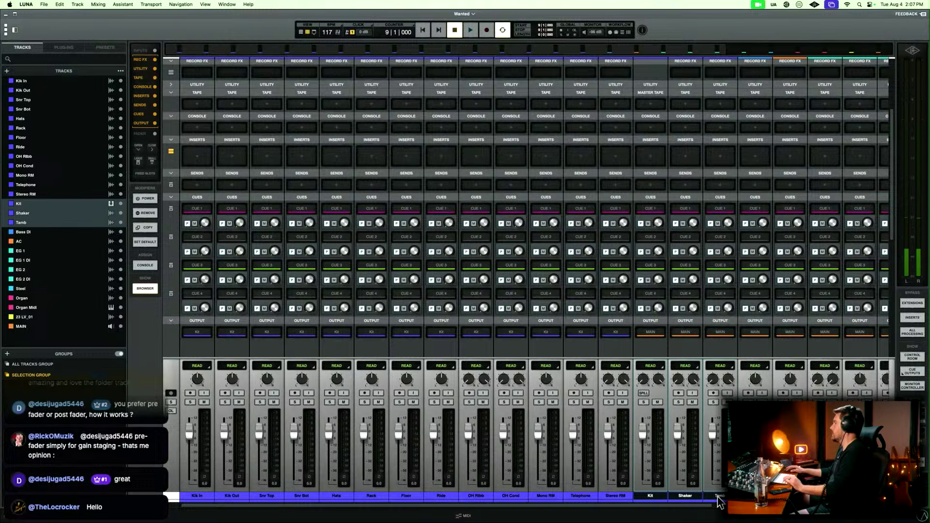
pyautogui.press('shift+super+b')
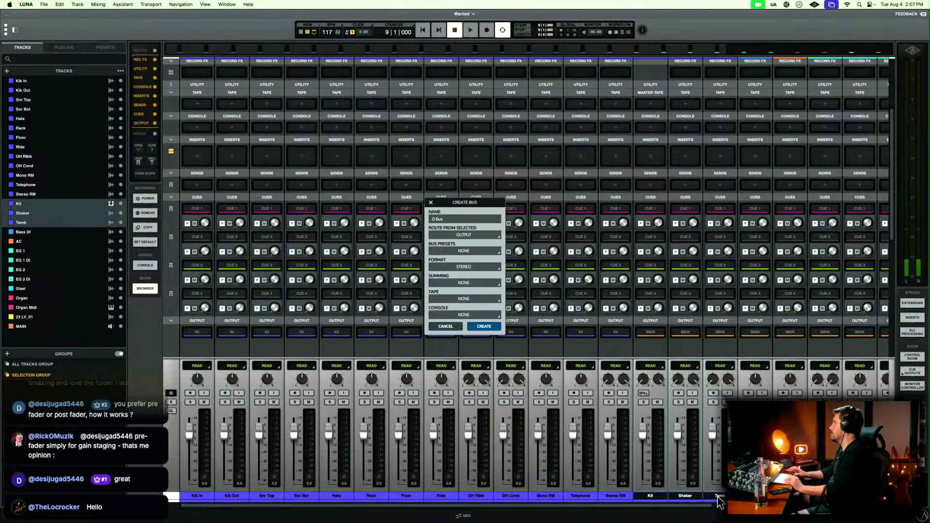
pyautogui.press('Return')
pyautogui.press('shift+super+c')
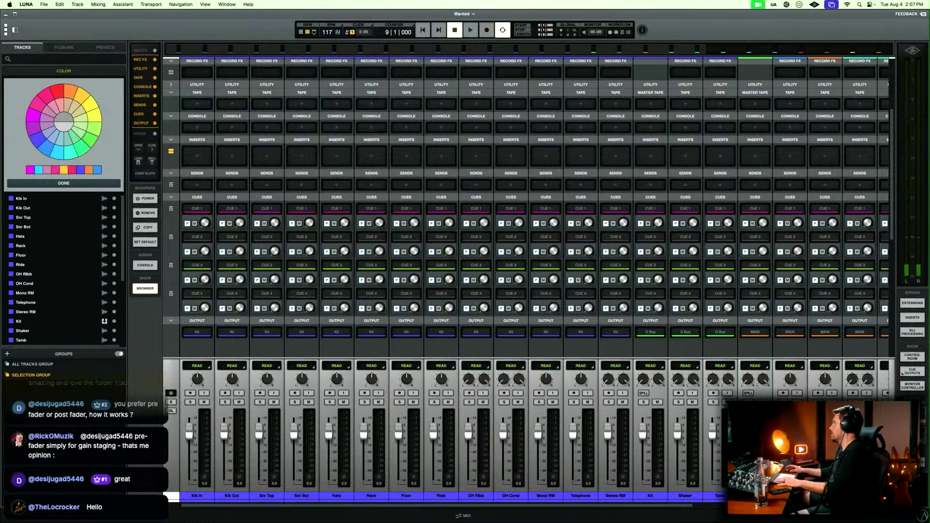
pyautogui.click(39, 142)
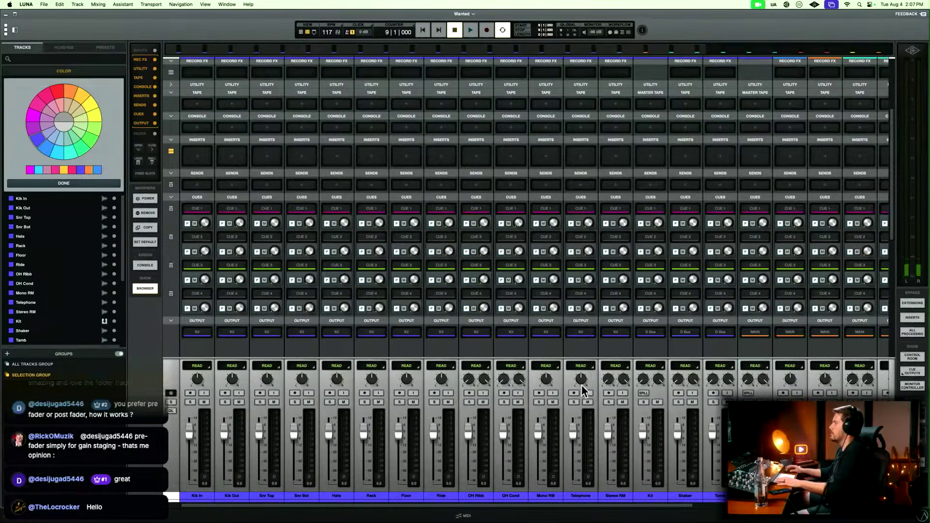
pyautogui.click(766, 515)
# Route Shaker and Tamb to a new stereo bus named Perc and set the Perc bus output to D Bus.
pyautogui.click(694, 497)
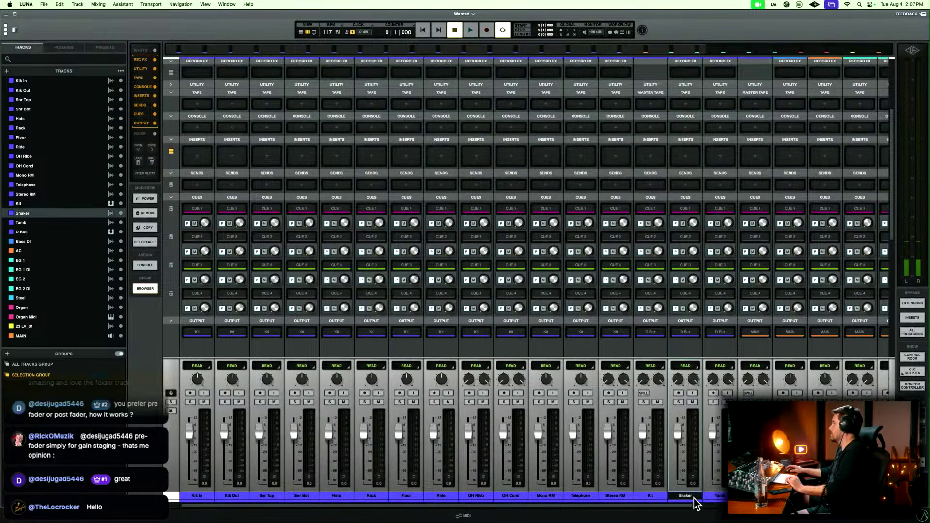
pyautogui.keyDown('shift'); pyautogui.click(729, 498); pyautogui.keyUp('shift')
pyautogui.press('shift+super+b')
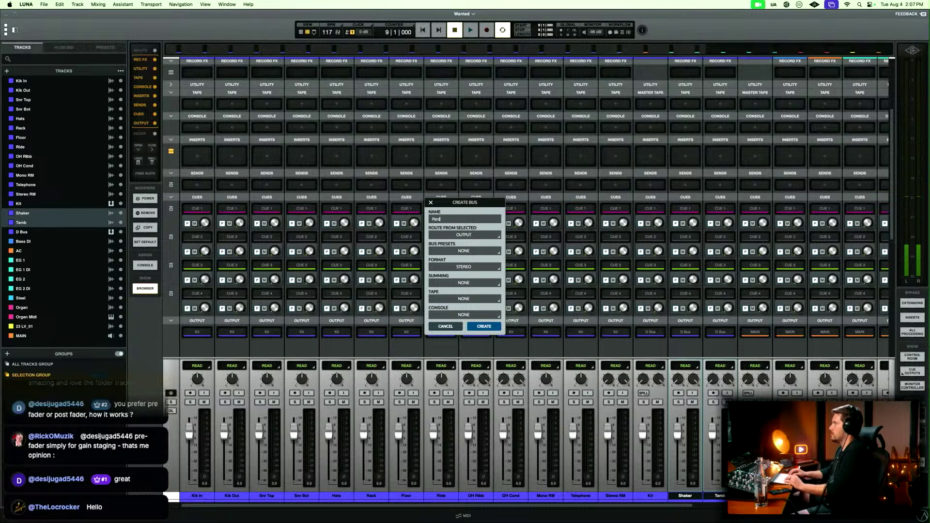
pyautogui.press('Return')
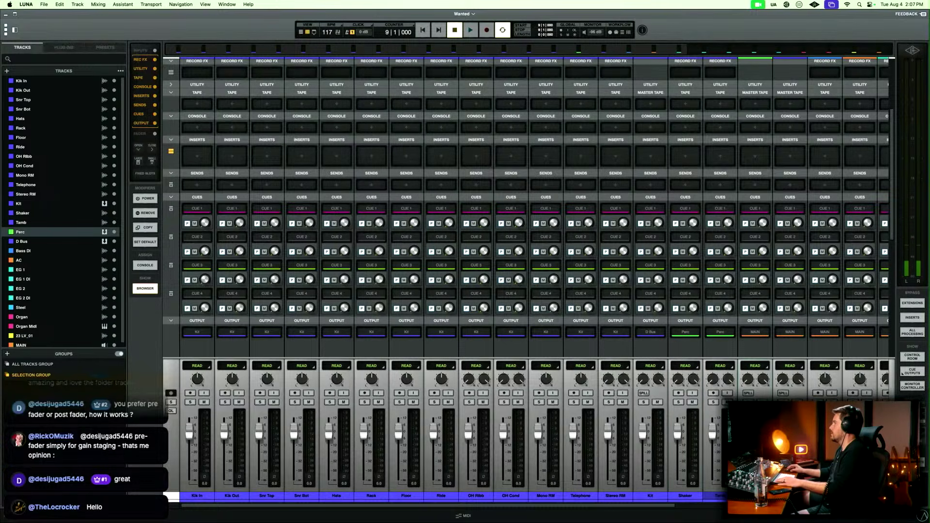
pyautogui.click(755, 332)
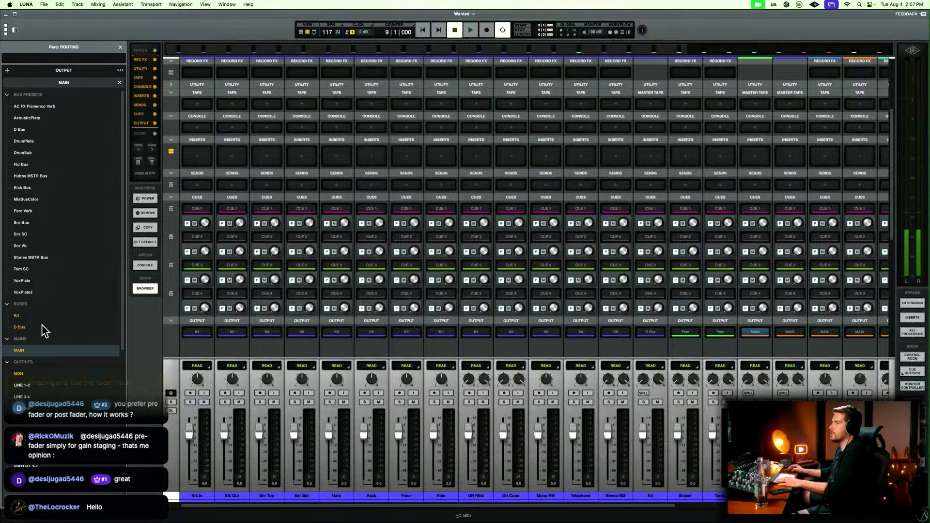
pyautogui.click(42, 327)
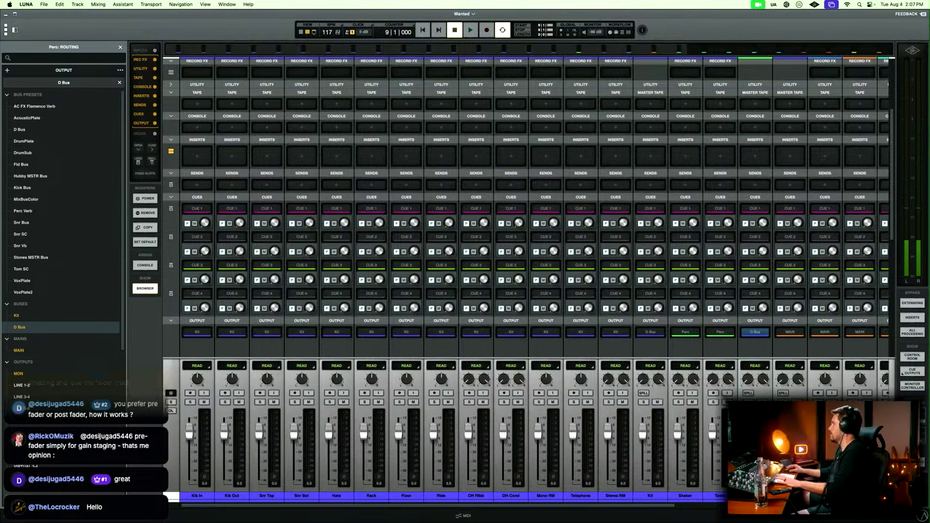
# Spill the D Bus in the mixer and slightly adjust the Kit, Perc and D Bus faders.
pyautogui.click(783, 393)
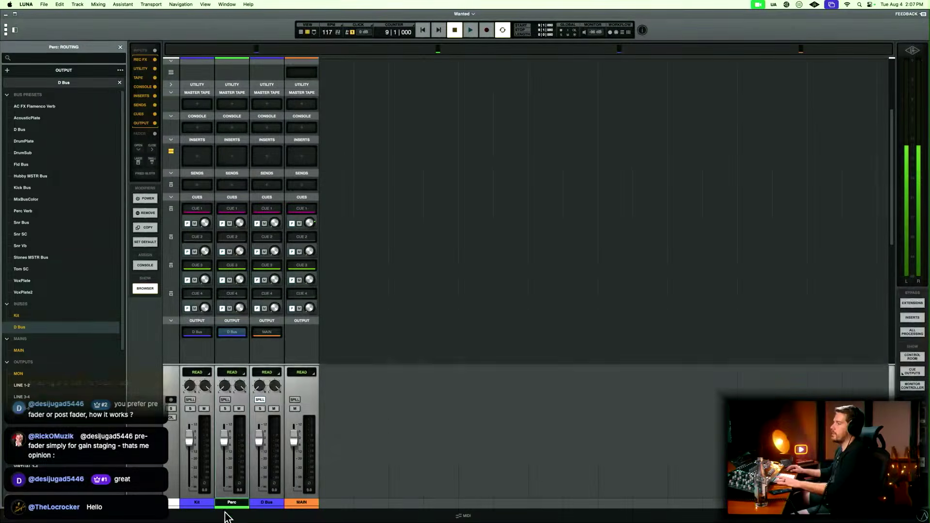
pyautogui.click(197, 502)
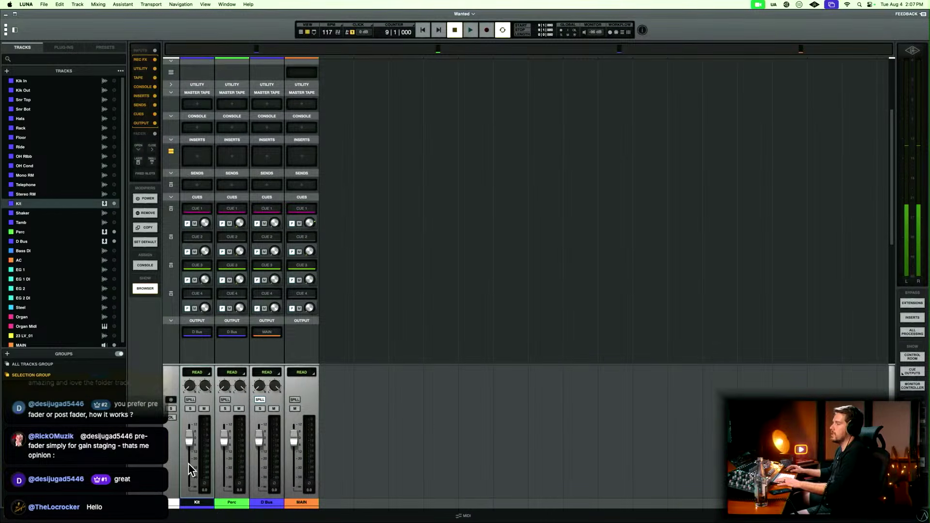
pyautogui.moveTo(189, 438); pyautogui.dragTo(259, 446)
pyautogui.click(265, 503)
pyautogui.click(305, 504)
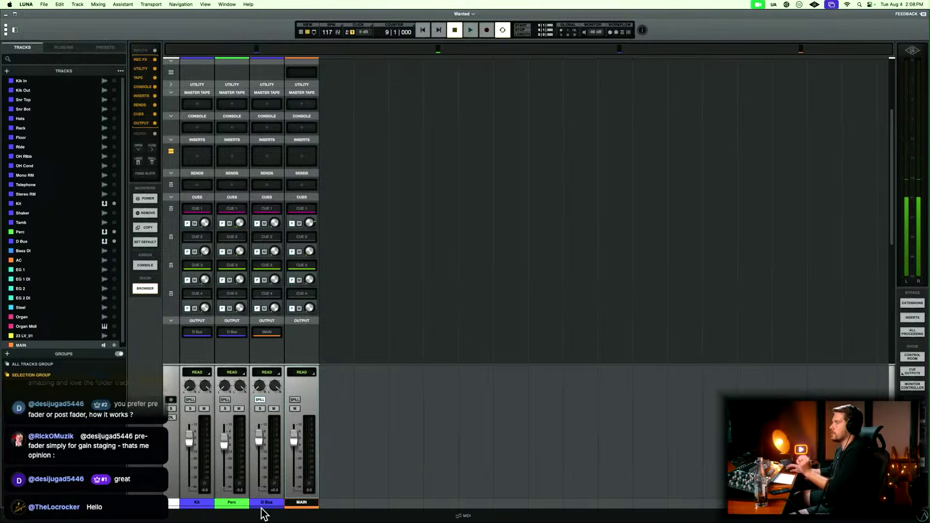
# Recolour the Perc bus violet-blue and turn off the D Bus spill to show all mixer channels.
pyautogui.doubleClick(238, 505)
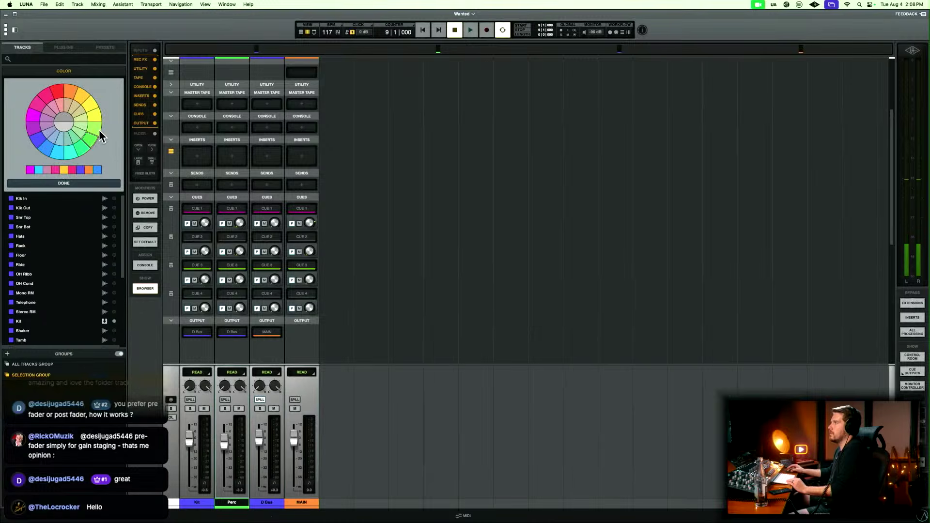
pyautogui.click(38, 141)
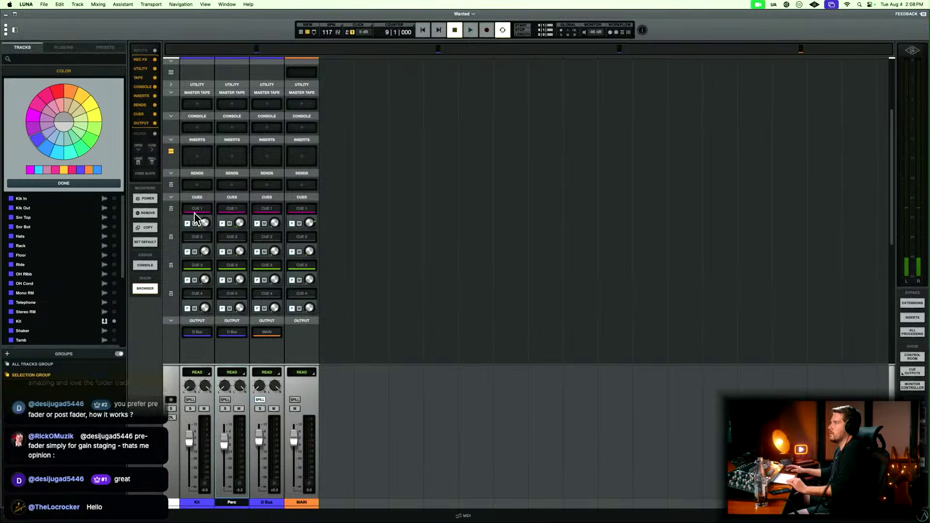
pyautogui.click(259, 401)
# Route the Bass DI track to a new stereo bus named B Bus.
pyautogui.hscroll(10, 271, 408)
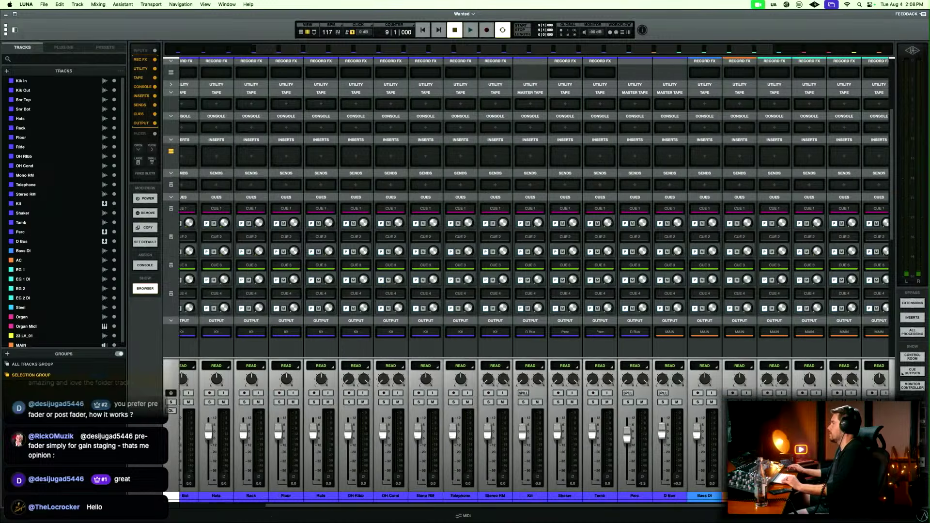
pyautogui.click(522, 495)
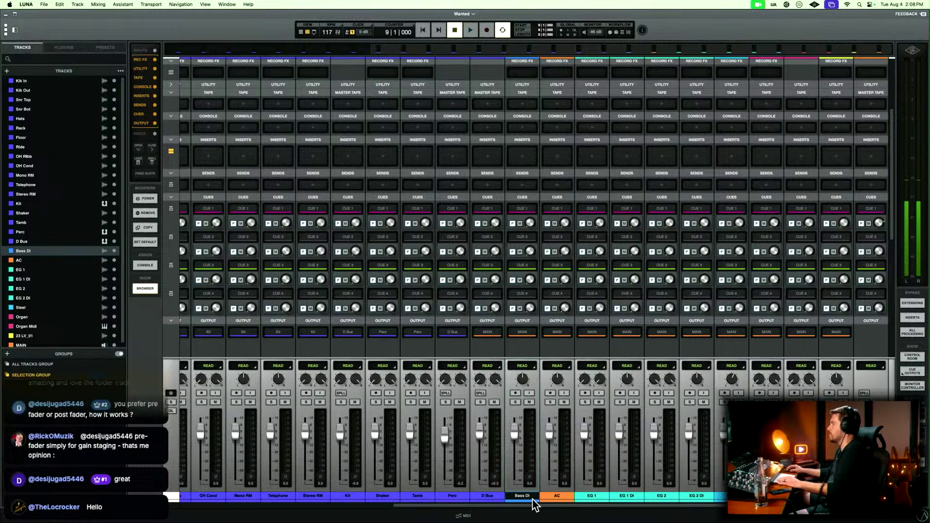
pyautogui.press('shift+super+b')
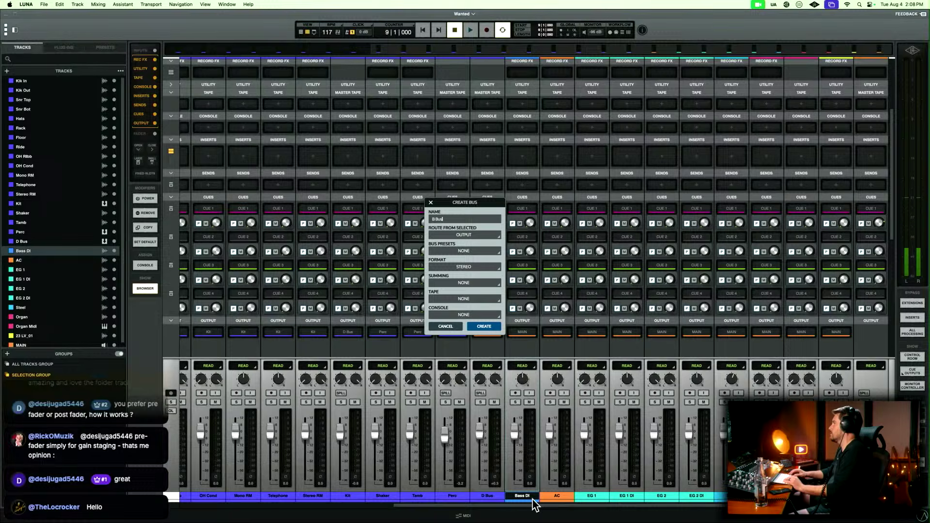
pyautogui.press('Return')
# Colour the Bass DI track and the B Bus the same blue and close the colour palette.
pyautogui.keyDown('shift'); pyautogui.click(533, 499); pyautogui.keyUp('shift')
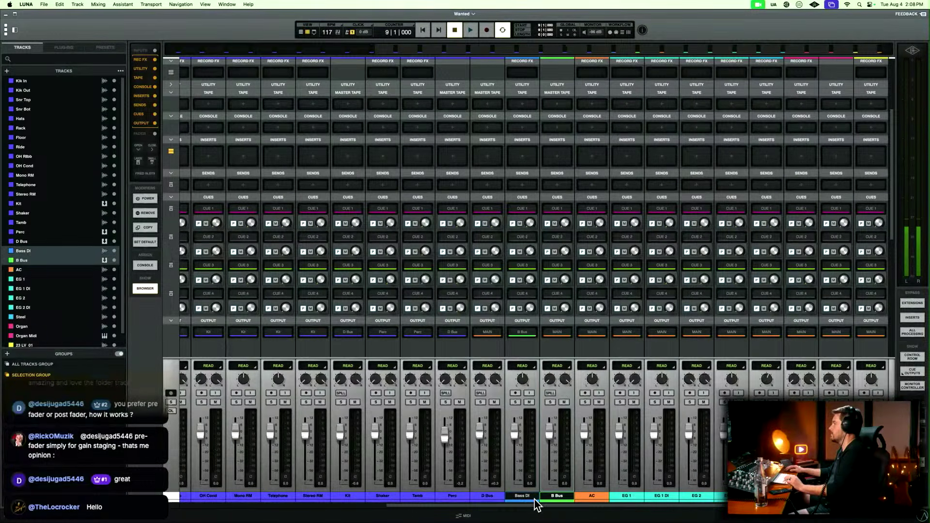
pyautogui.click(552, 501)
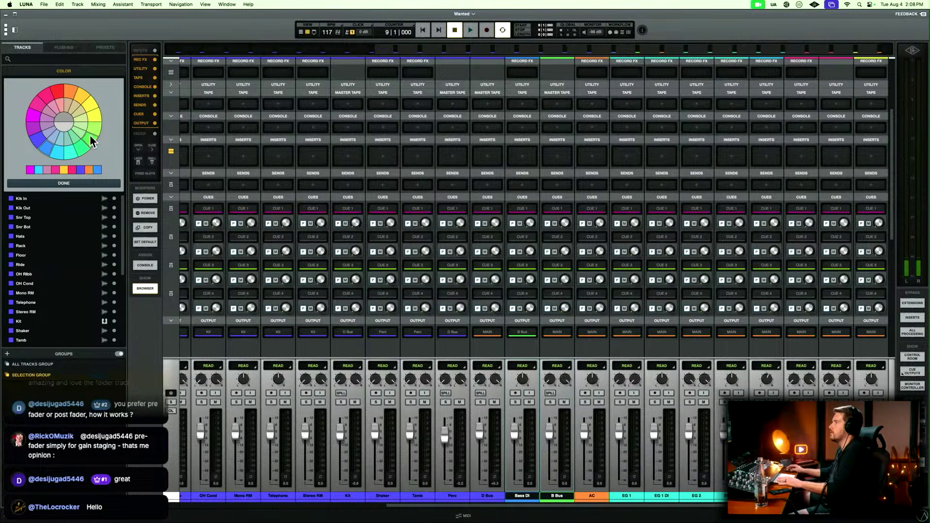
pyautogui.click(50, 147)
pyautogui.click(686, 387)
pyautogui.click(567, 496)
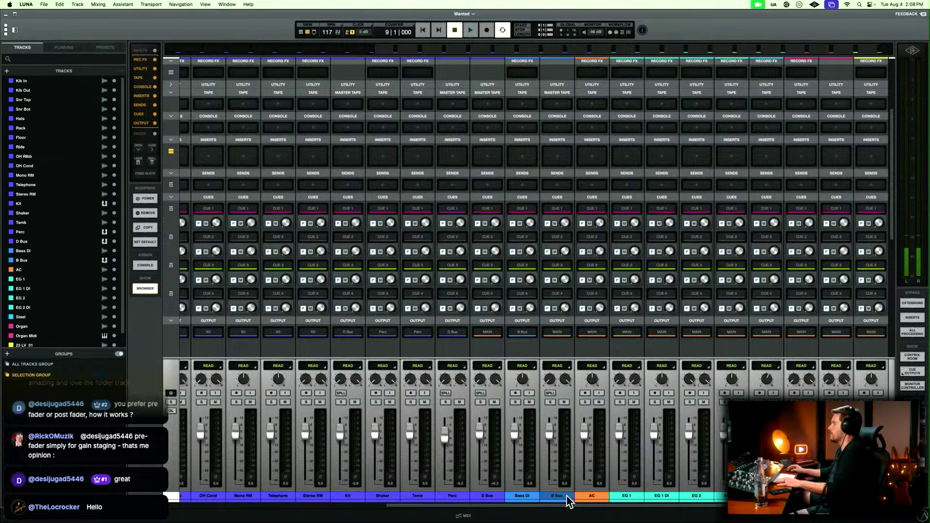
pyautogui.click(564, 498)
pyautogui.click(526, 499)
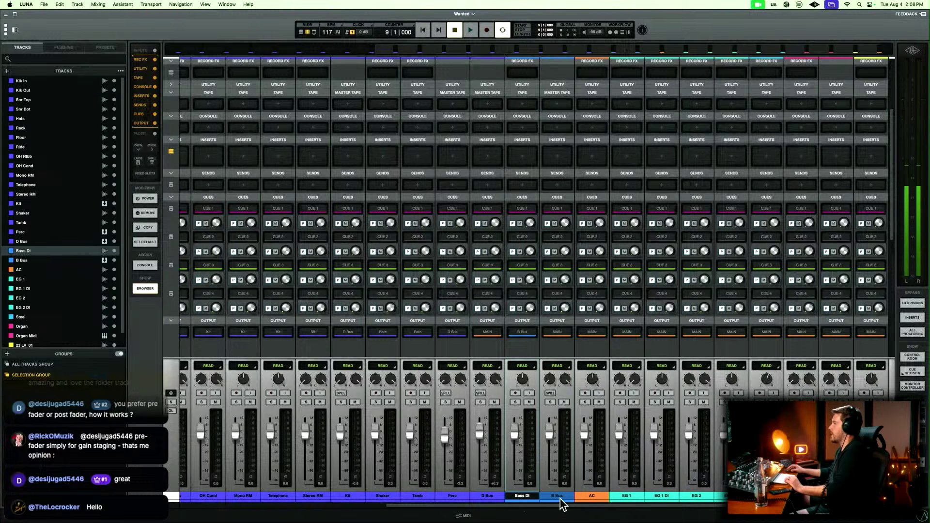
pyautogui.click(558, 499)
pyautogui.click(535, 499)
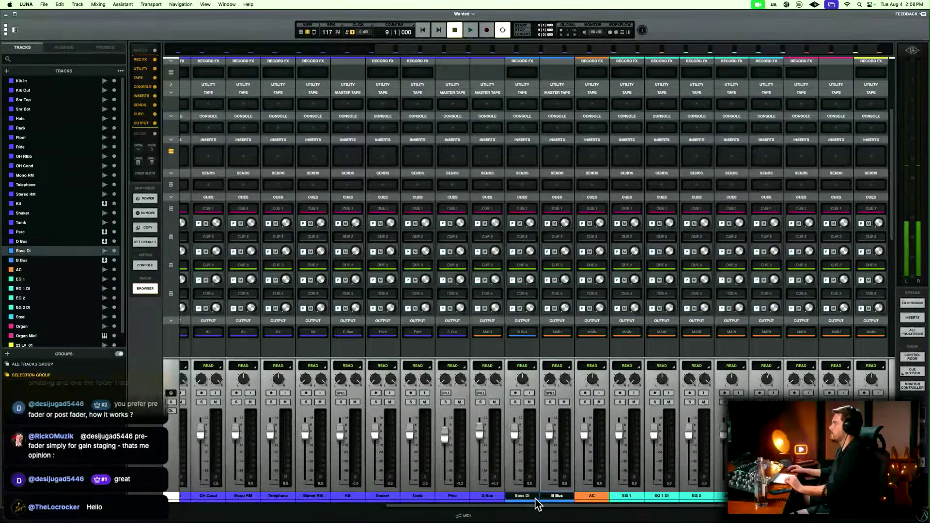
# Route the AC track to a new stereo bus named AC Bus and colour the bus orange to match.
pyautogui.click(591, 498)
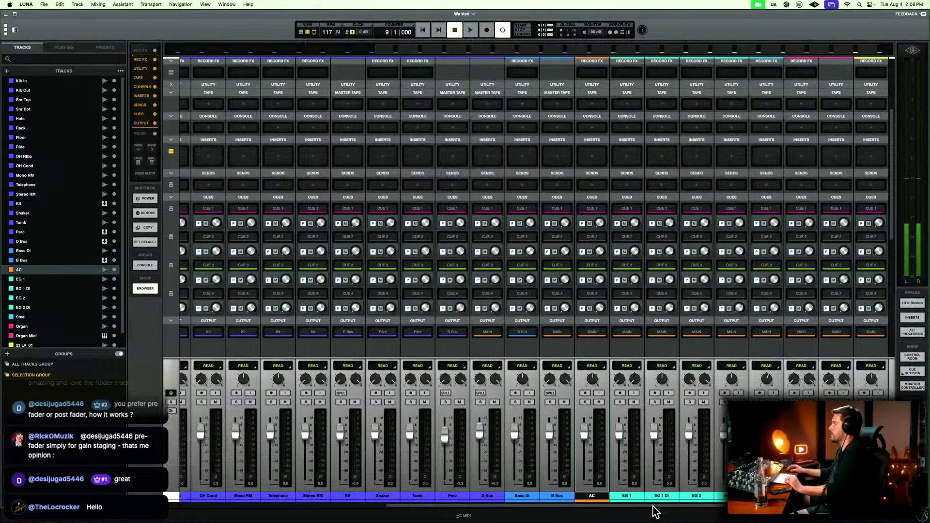
pyautogui.press('shift+super+b')
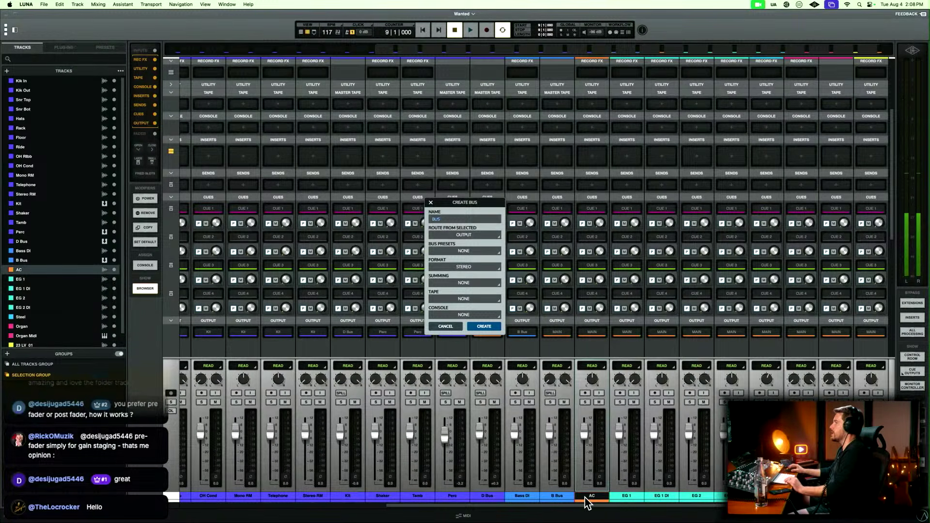
pyautogui.write('AC')
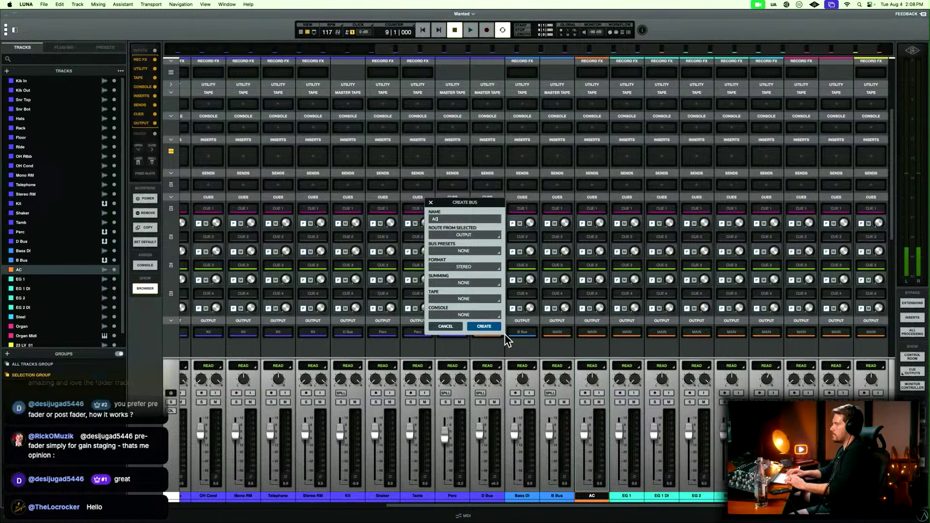
pyautogui.write(' Bus')
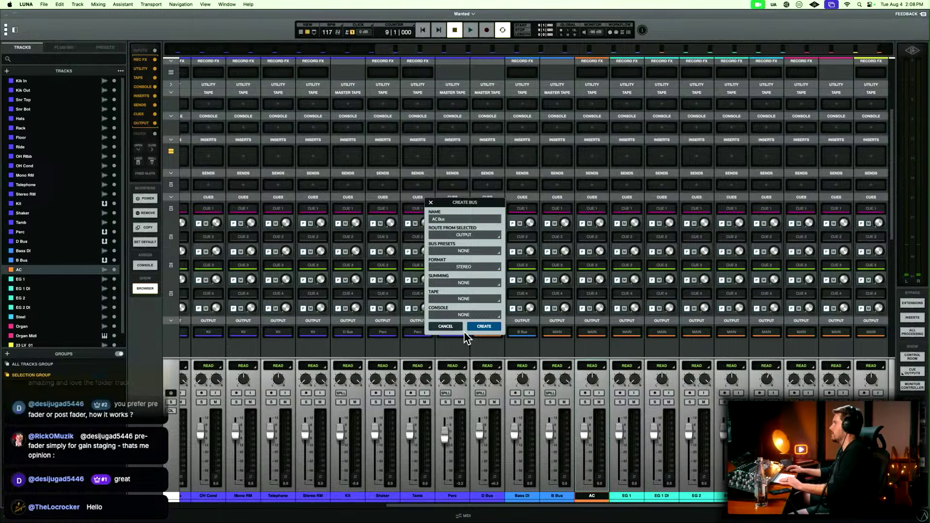
pyautogui.click(481, 326)
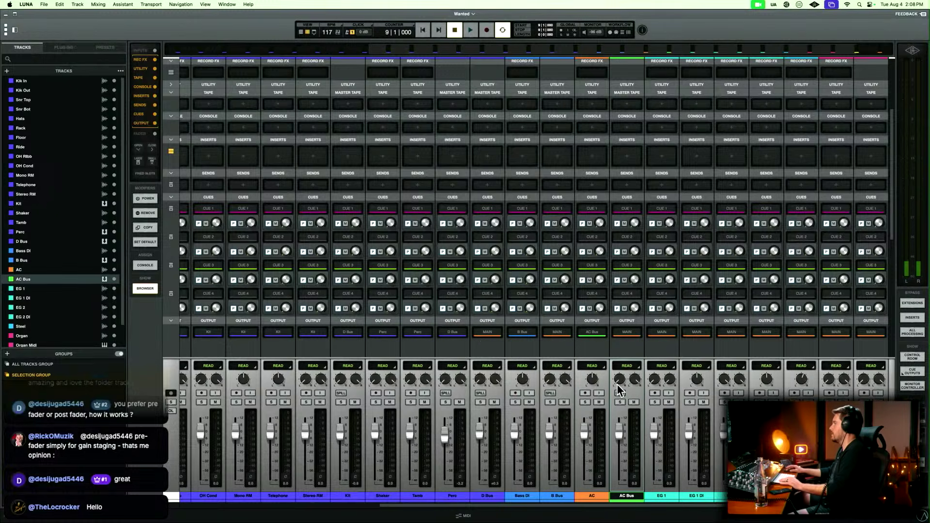
pyautogui.click(632, 501)
pyautogui.click(81, 105)
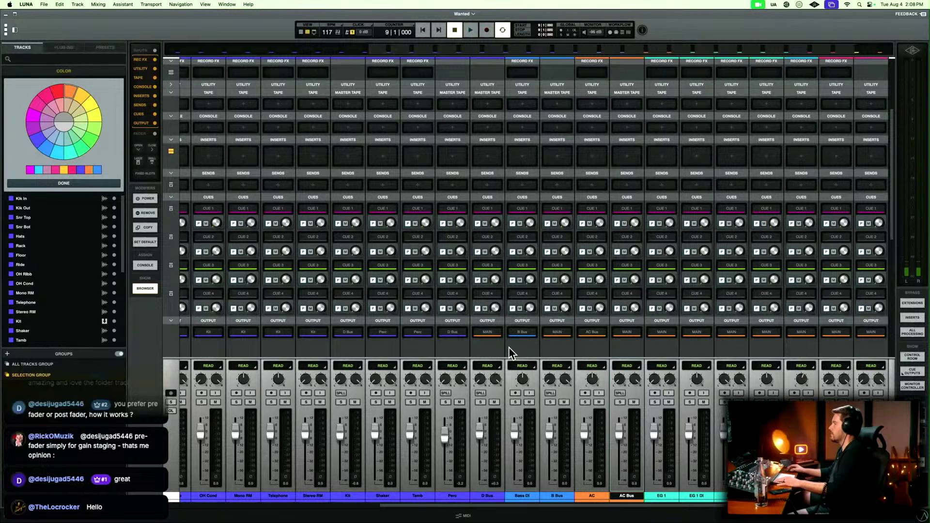
# Route the tracks from EG 1 to EG 2 DI to a new stereo bus named Git Bus and colour it turquoise.
pyautogui.hscroll(3, 508, 346)
pyautogui.click(591, 495)
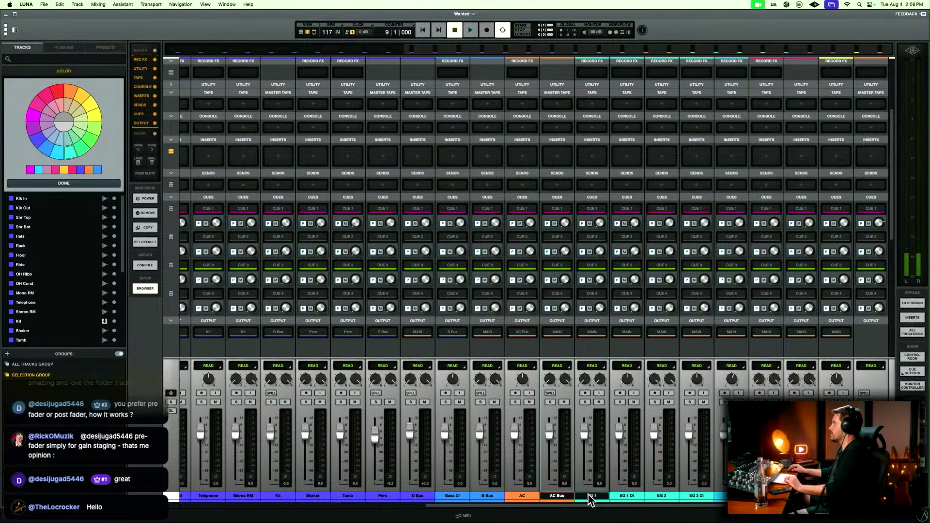
pyautogui.keyDown('shift'); pyautogui.click(694, 496); pyautogui.keyUp('shift')
pyautogui.press('shift+super+b')
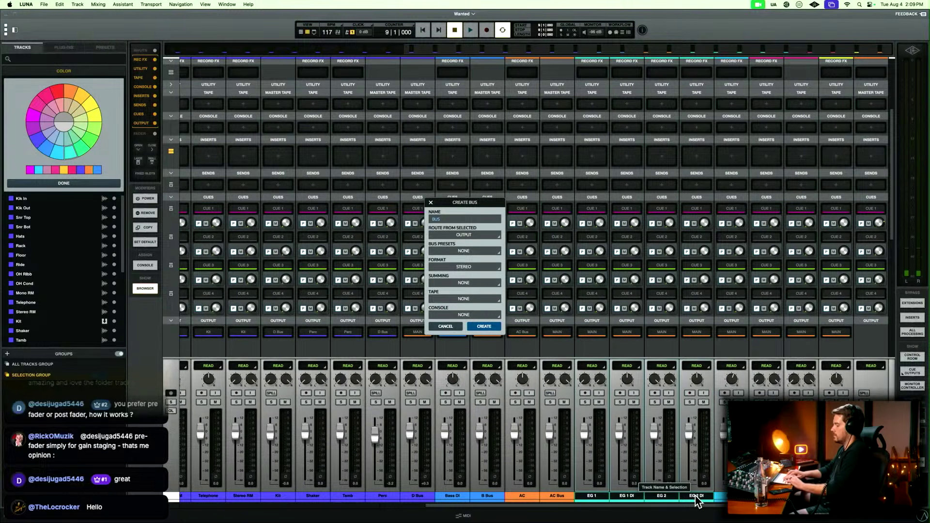
pyautogui.write('Git Bus')
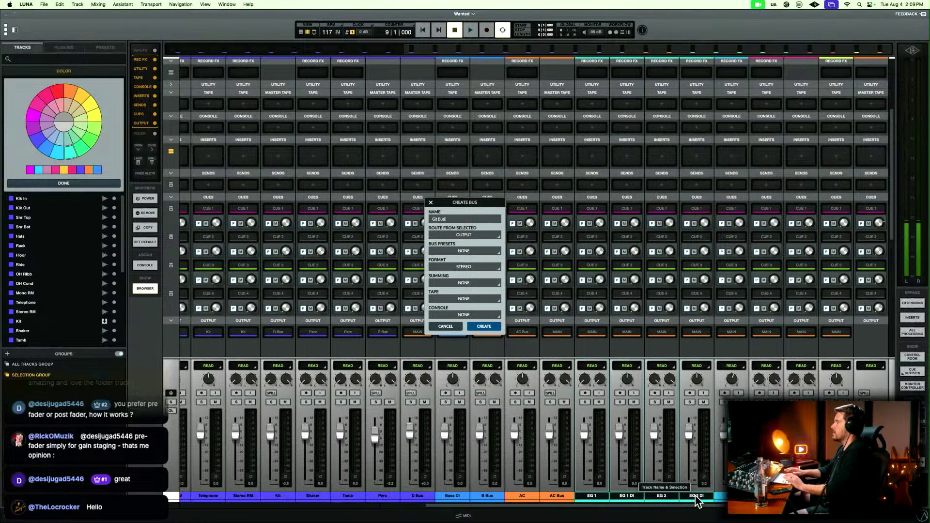
pyautogui.click(482, 327)
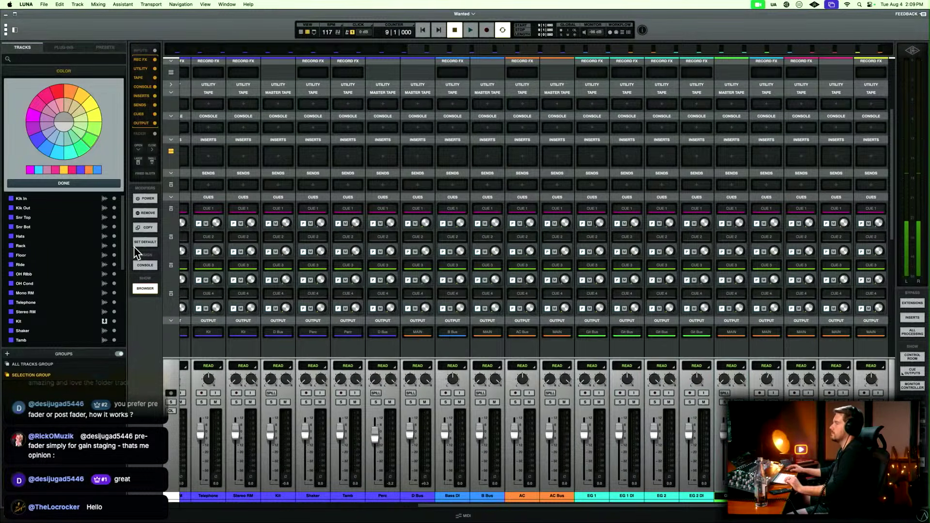
pyautogui.click(74, 151)
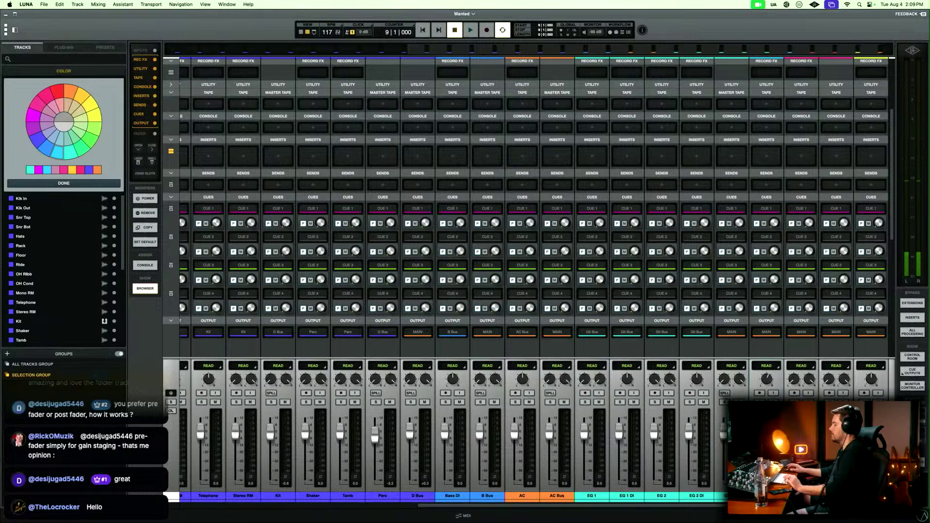
# Route the Steel track to a new stereo bus named Steel Bus, colour it light blue and close the colour palette.
pyautogui.press('shift+super+b')
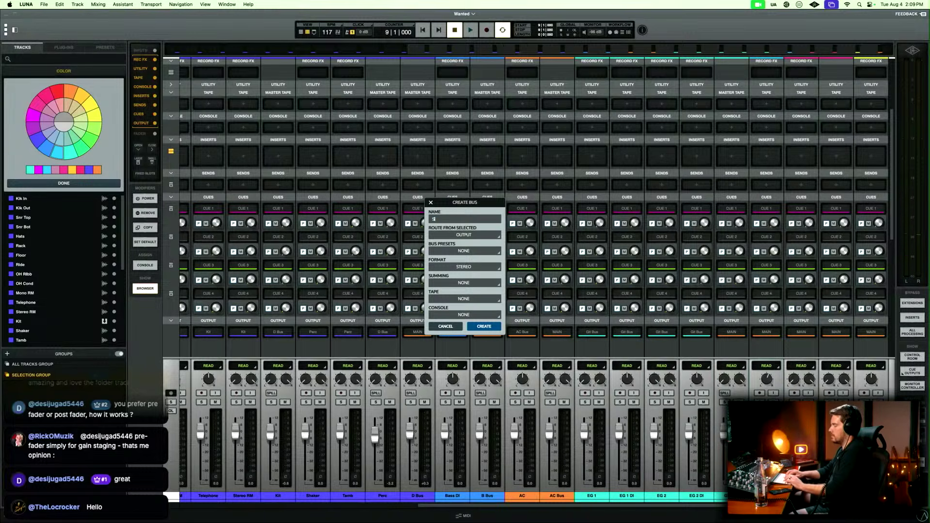
pyautogui.write('Steel Bus')
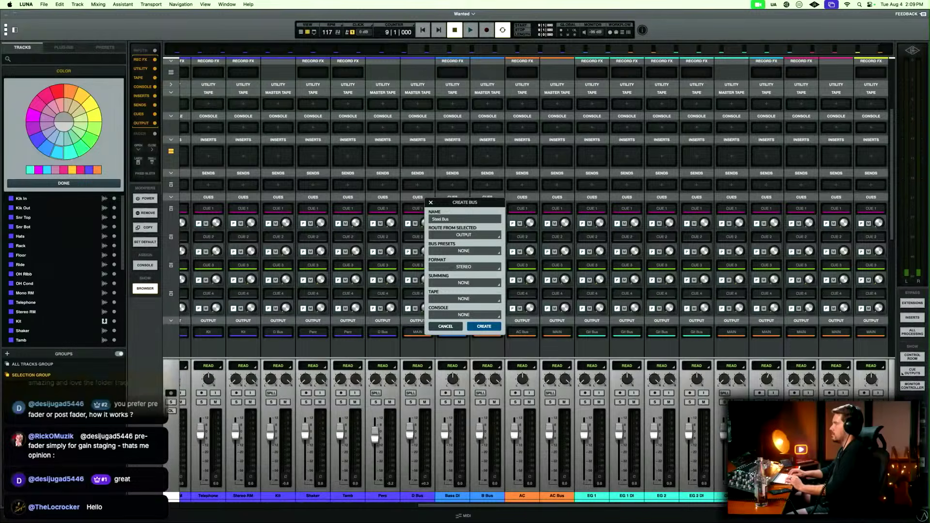
pyautogui.press('Return')
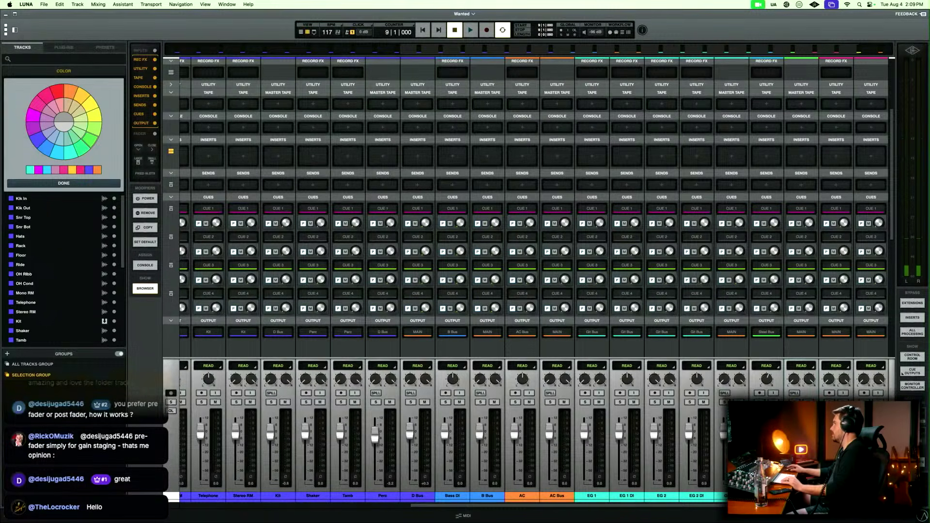
pyautogui.doubleClick(59, 153)
# Route the Organ and Organ Midi tracks to a new stereo bus named Keys Bus and colour the bus pink.
pyautogui.hscroll(2, 801, 357)
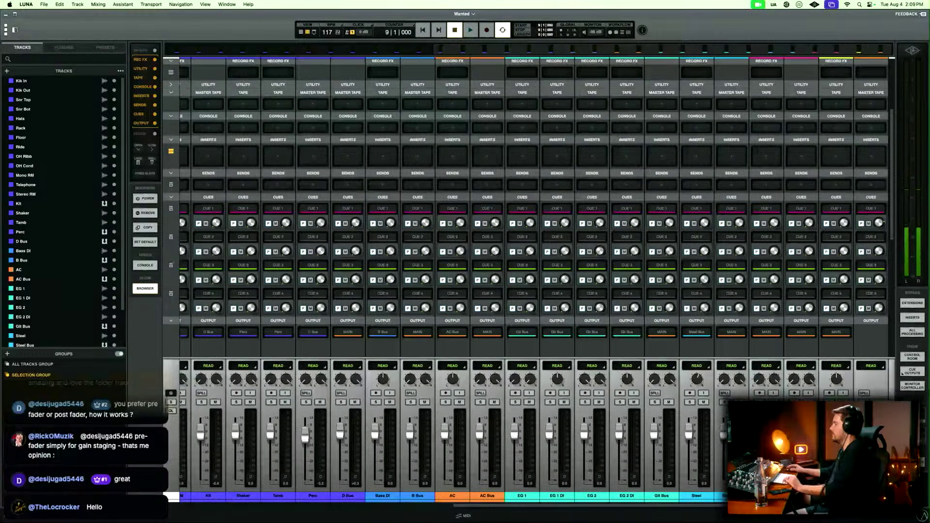
pyautogui.press('shift+super+b')
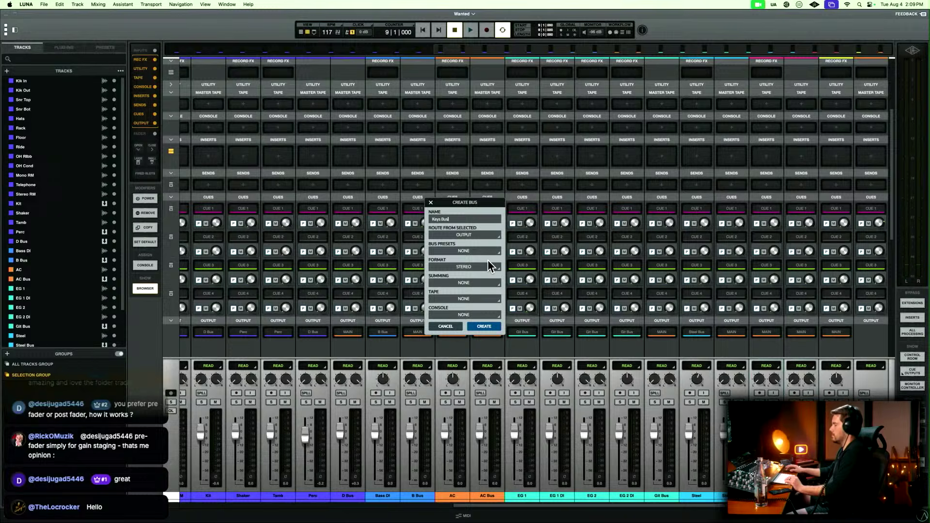
pyautogui.press('Return')
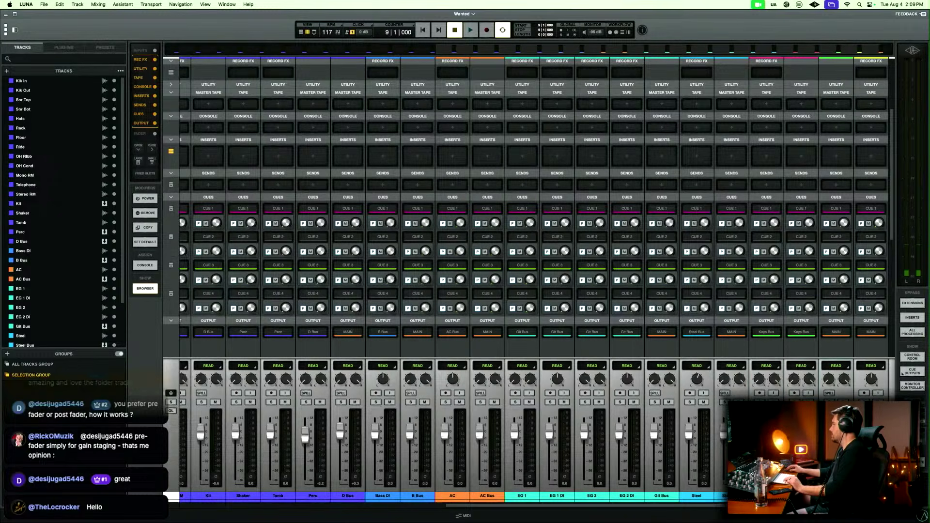
pyautogui.press('shift+super+c')
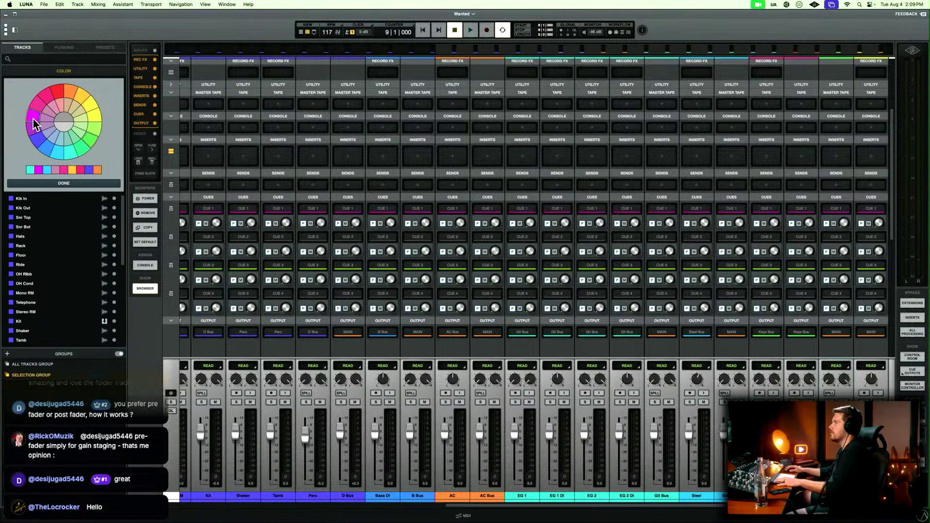
pyautogui.press('shift+super+c')
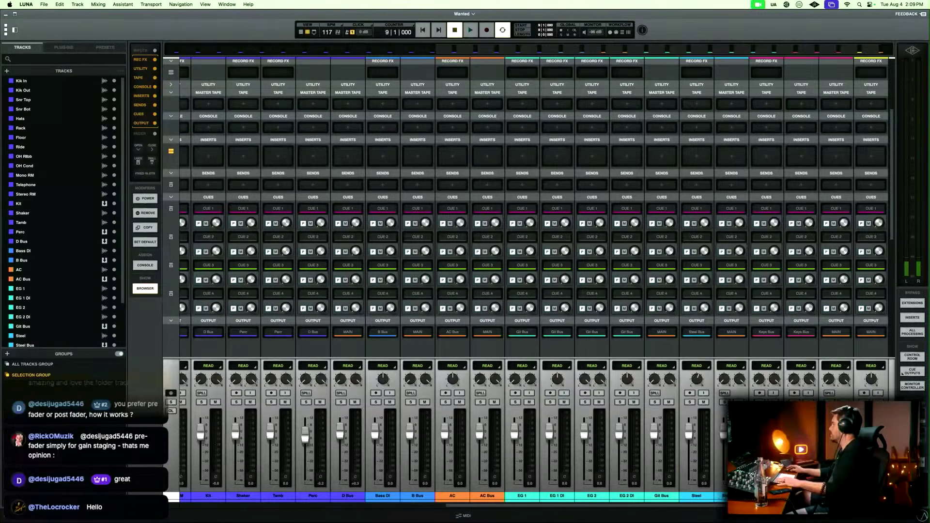
# Route the lead vocal track to a new stereo bus named Vox Bus and colour the bus yellow.
pyautogui.press('shift+super+b')
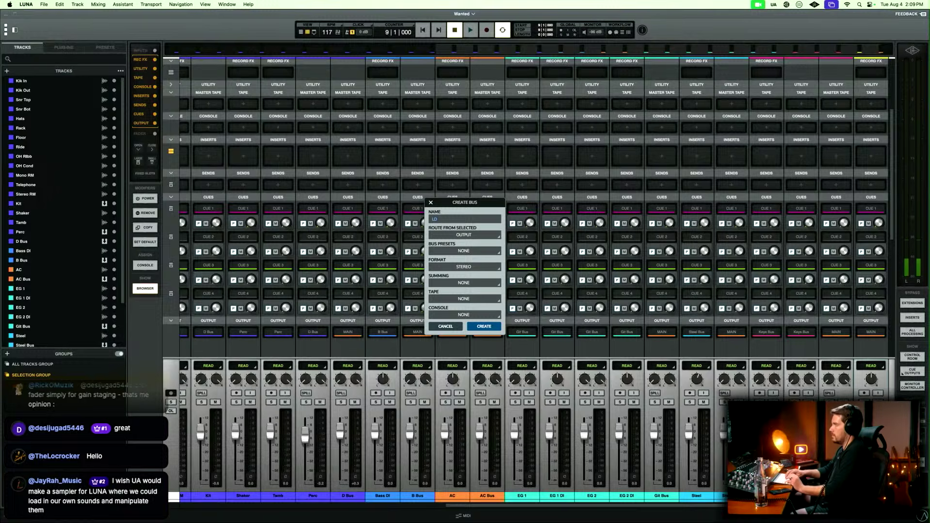
pyautogui.write('Bus')
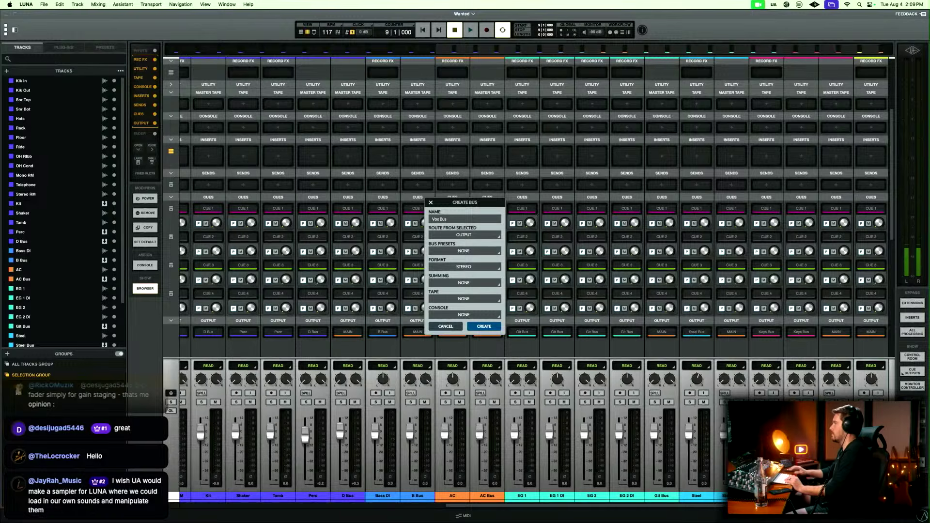
pyautogui.press('Return')
pyautogui.hscroll(2, 532, 208)
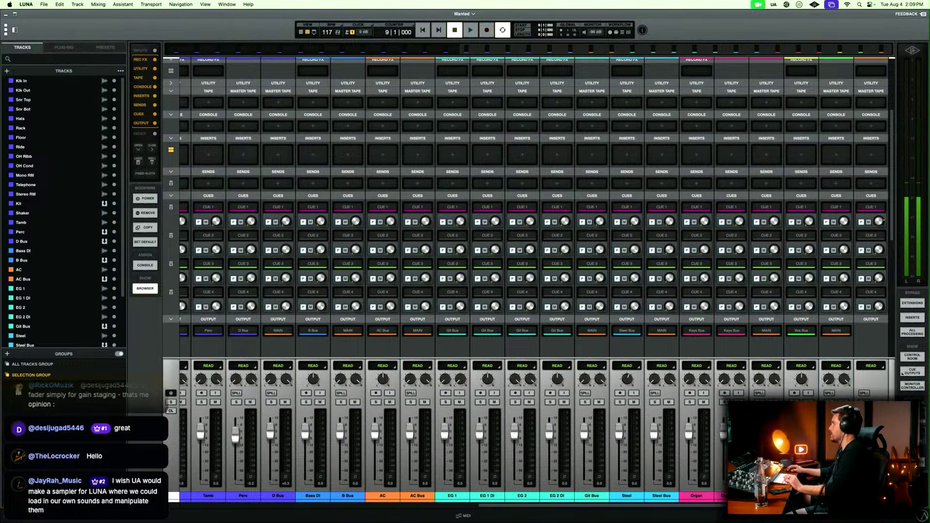
pyautogui.hotkey('alt', 'c')
pyautogui.click(98, 116)
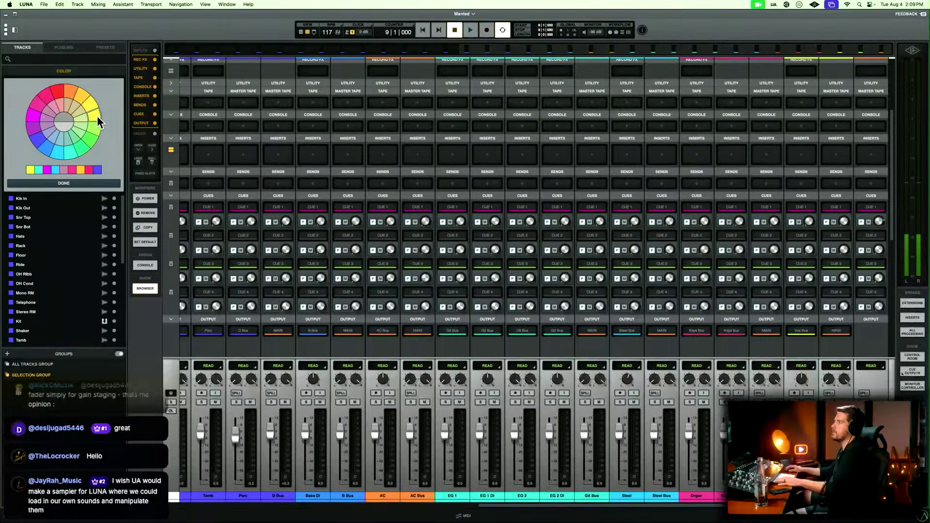
pyautogui.hotkey('alt', 'c')
# Spill MAIN in the mixer to show only its buses and select each one in turn from B Bus to Vox Bus.
pyautogui.scroll(1, 866, 397)
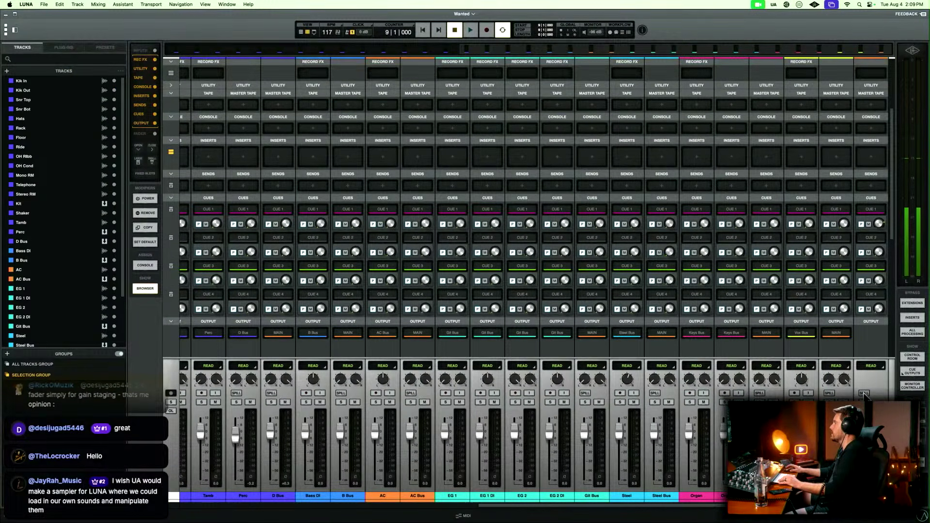
pyautogui.click(863, 393)
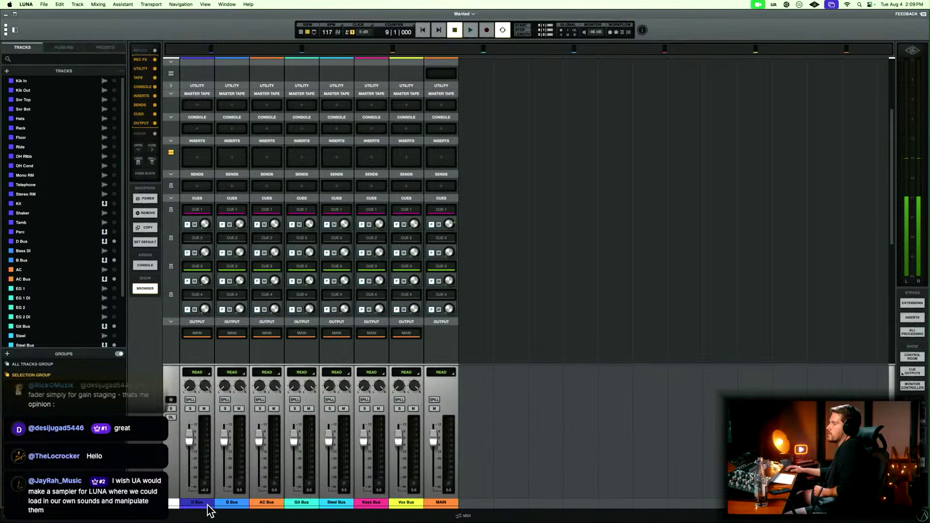
pyautogui.click(232, 503)
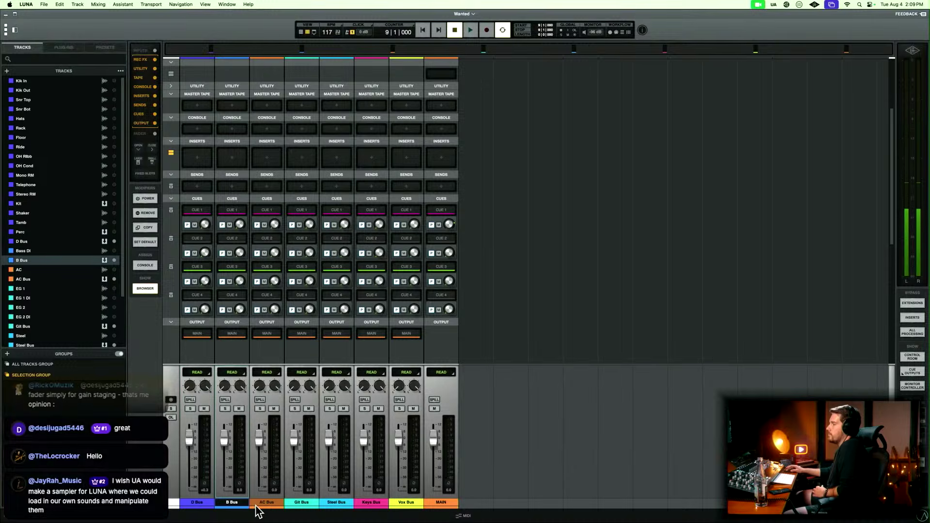
pyautogui.click(266, 504)
pyautogui.click(301, 503)
pyautogui.click(337, 504)
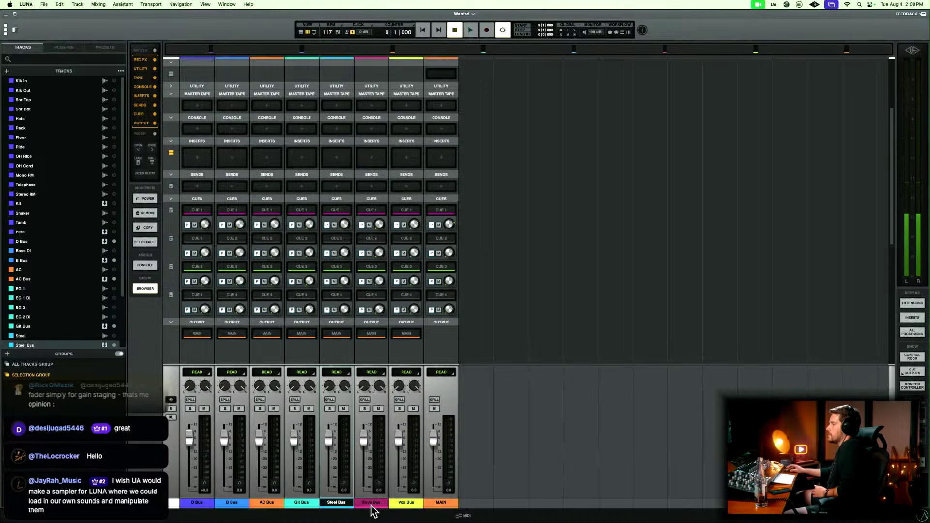
pyautogui.click(371, 503)
pyautogui.click(408, 505)
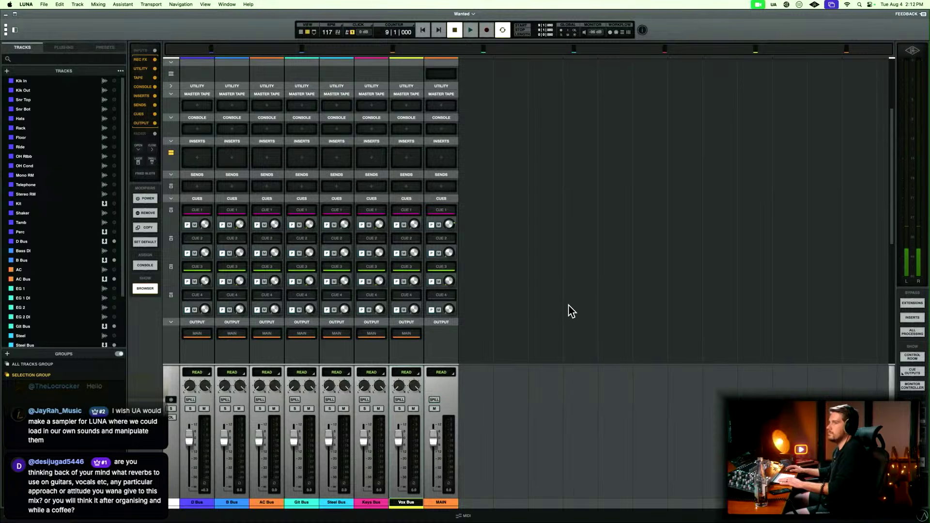
# Spill the D Bus in the timeline view, return to the mixer and turn the spill off to show all channels.
pyautogui.press('super+equal')
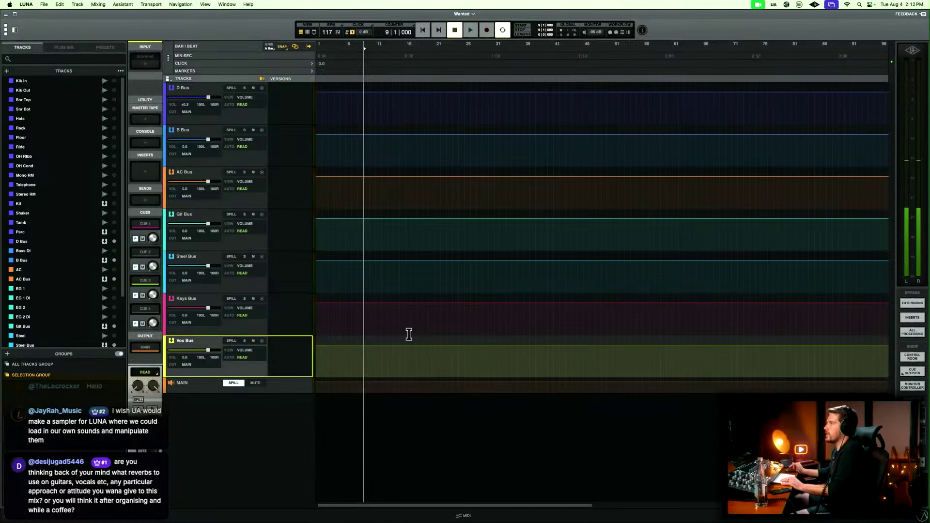
pyautogui.click(231, 89)
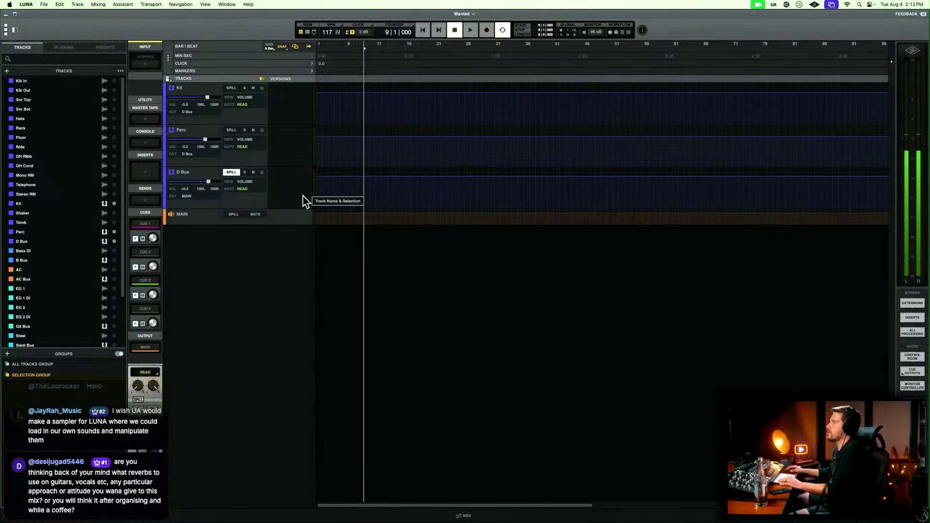
pyautogui.press('super+equal')
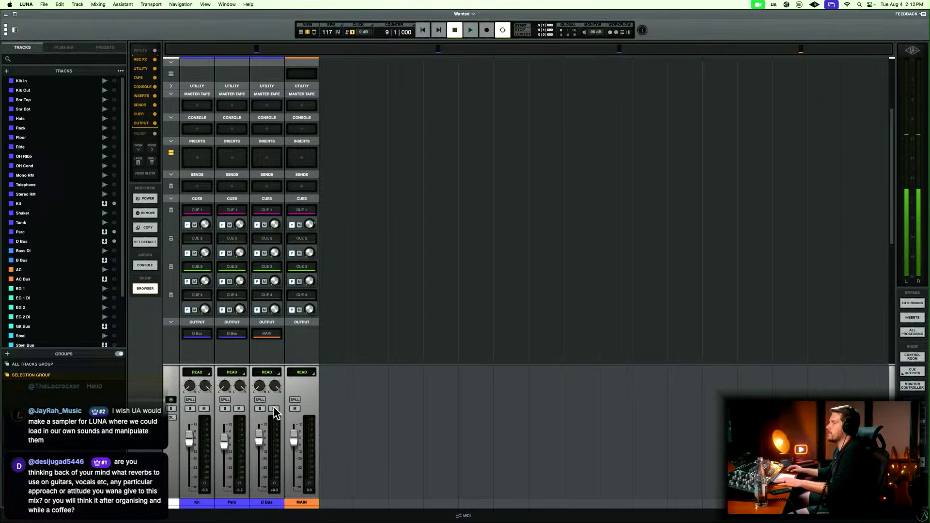
pyautogui.click(260, 400)
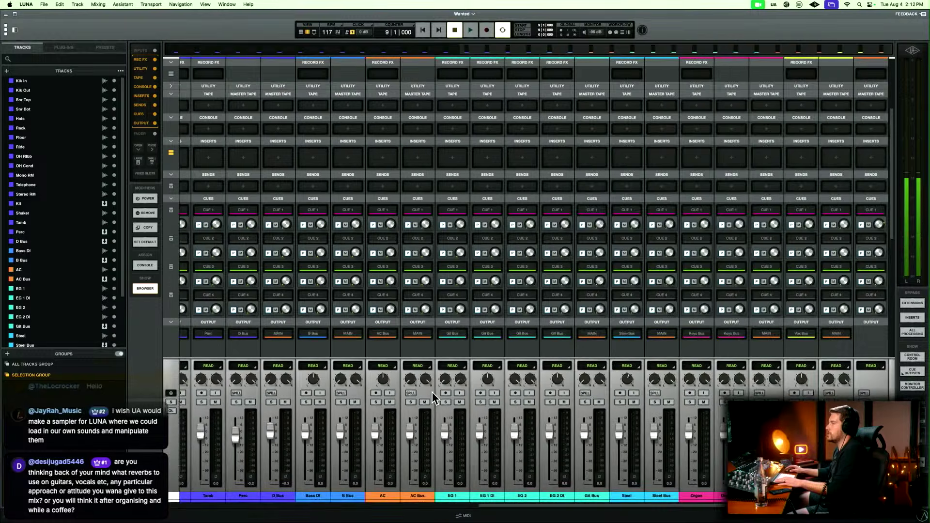
# Look across the full set of mixer channels and switch back to the timeline view.
pyautogui.hscroll(-10, 433, 398)
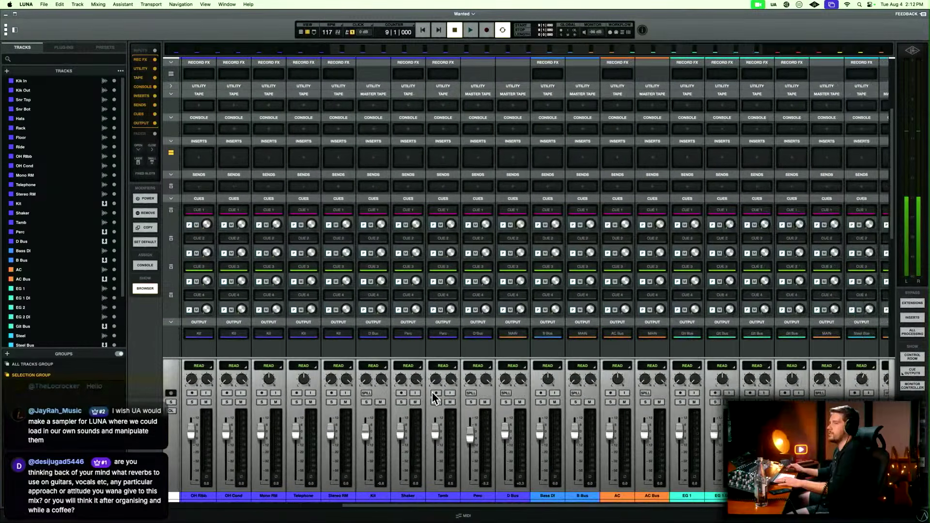
pyautogui.hscroll(10, 432, 394)
pyautogui.scroll(-5, 431, 392)
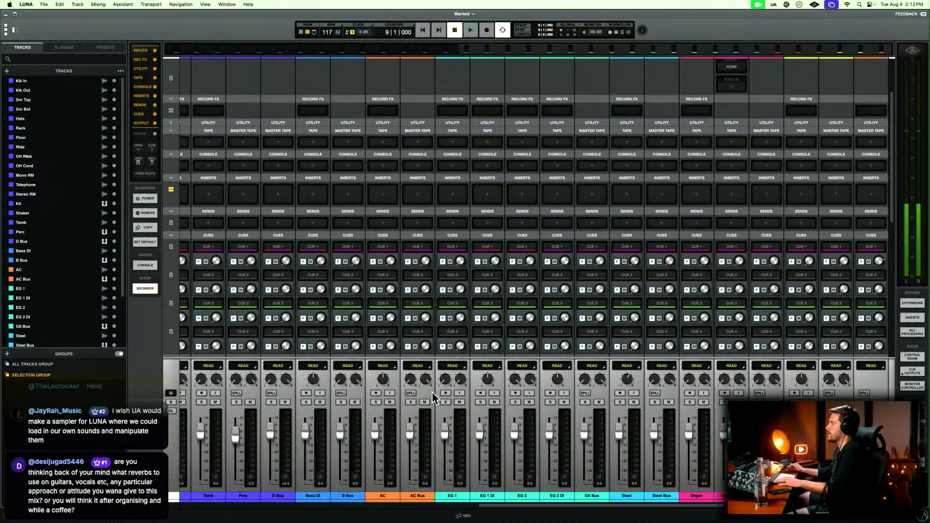
pyautogui.press('super+equal')
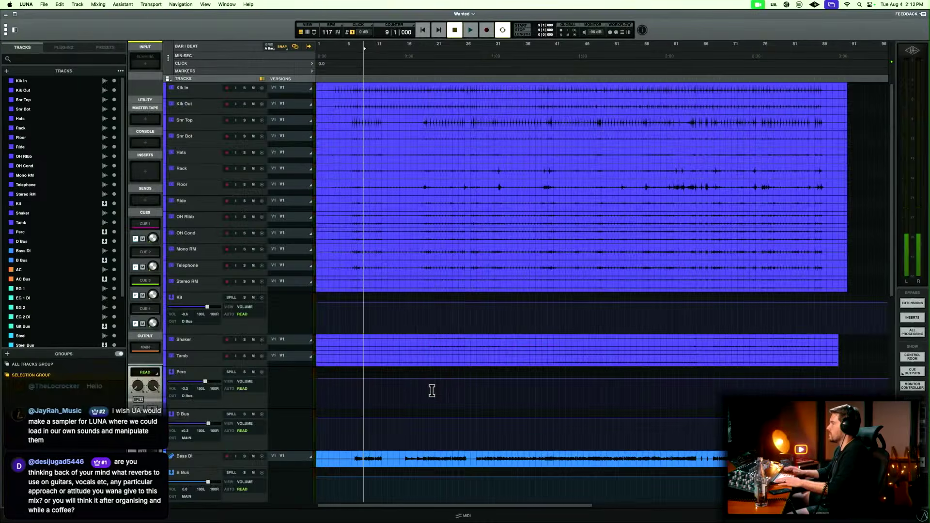
# Group the drum tracks from Kik In to Stereo RM into an editing group named Drums.
pyautogui.scroll(-10, 437, 376)
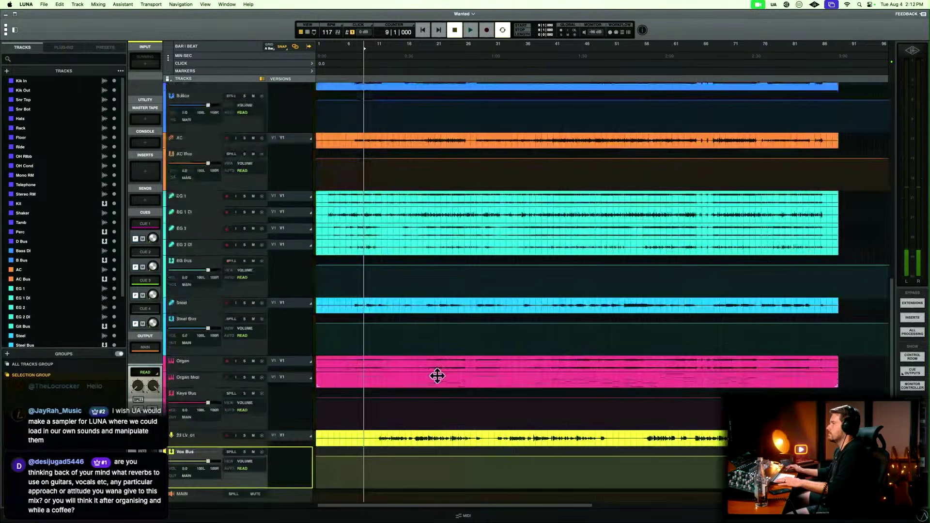
pyautogui.scroll(4, 437, 375)
pyautogui.scroll(5, 437, 375)
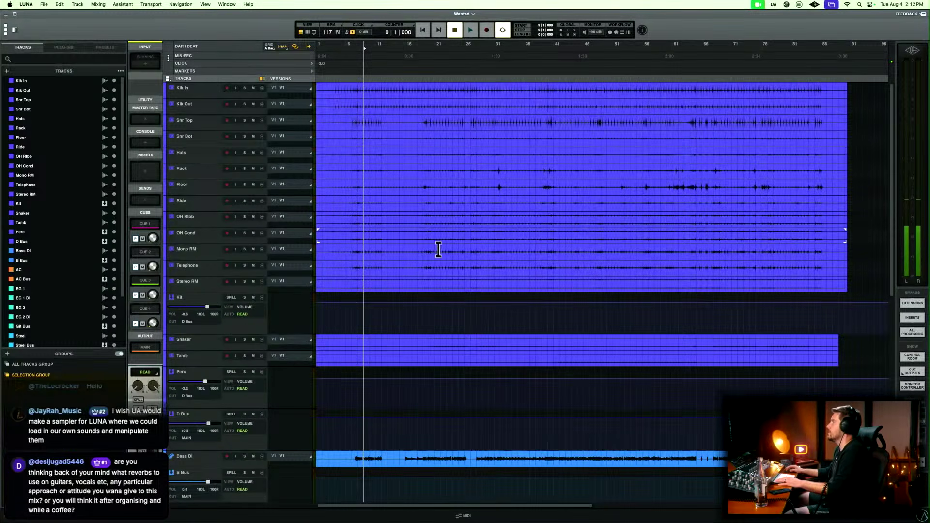
pyautogui.click(207, 89)
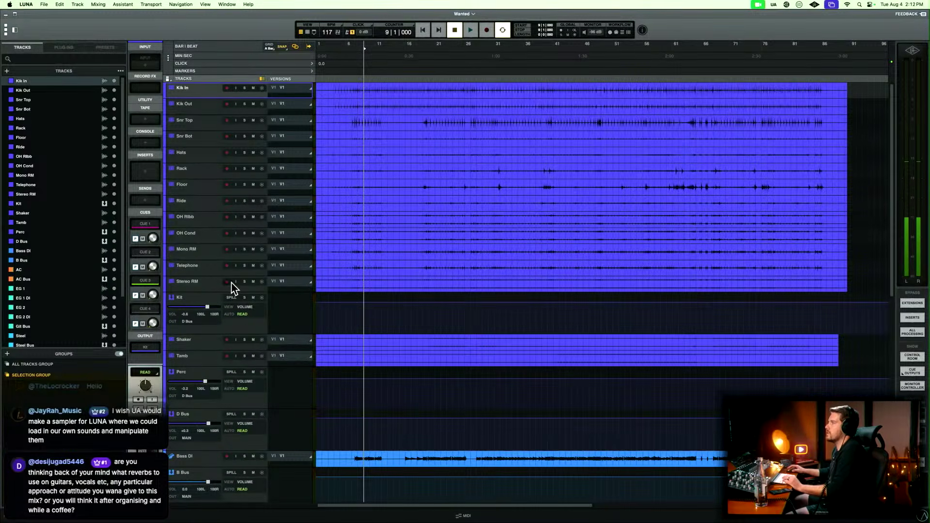
pyautogui.keyDown('shift'); pyautogui.click(203, 289); pyautogui.keyUp('shift')
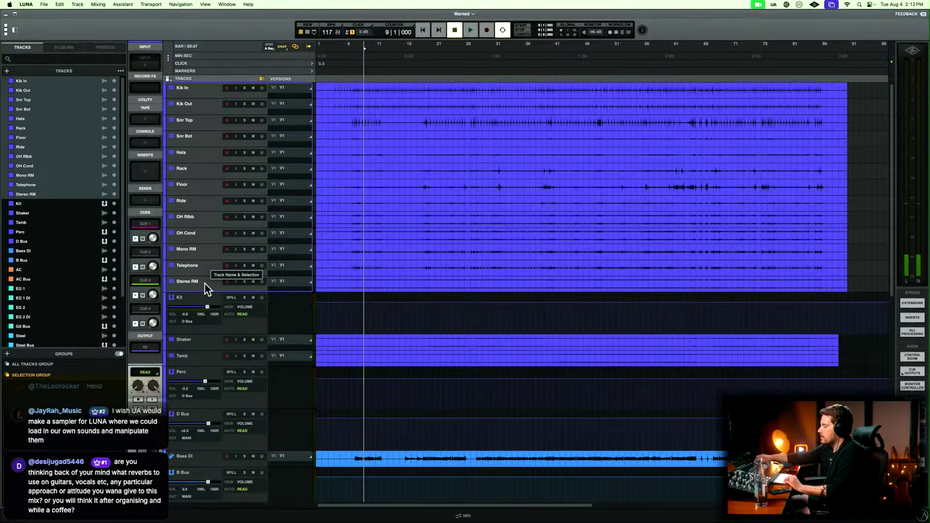
pyautogui.press('super+g')
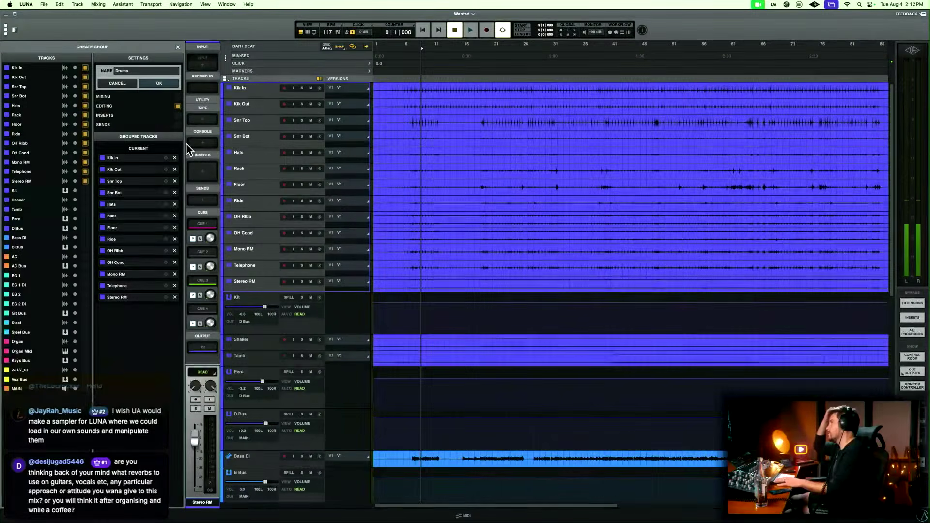
pyautogui.press('Return')
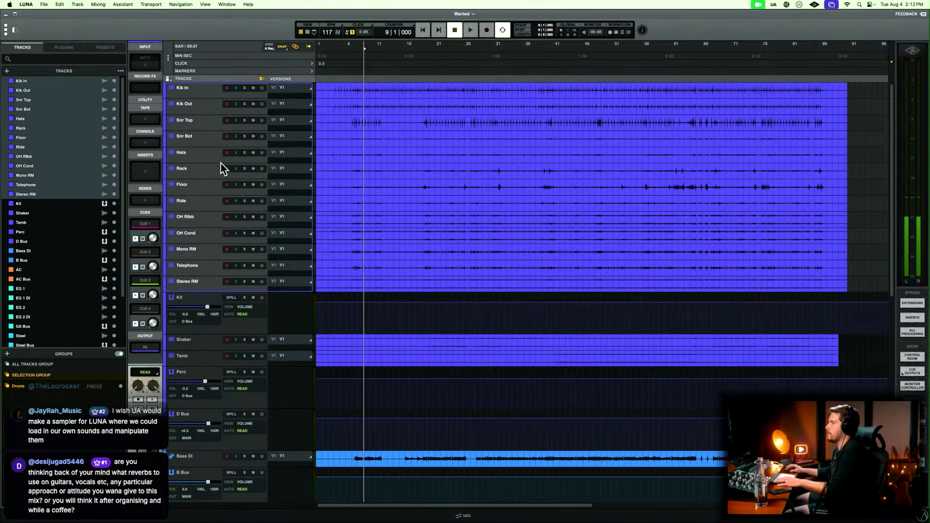
pyautogui.press('Escape')
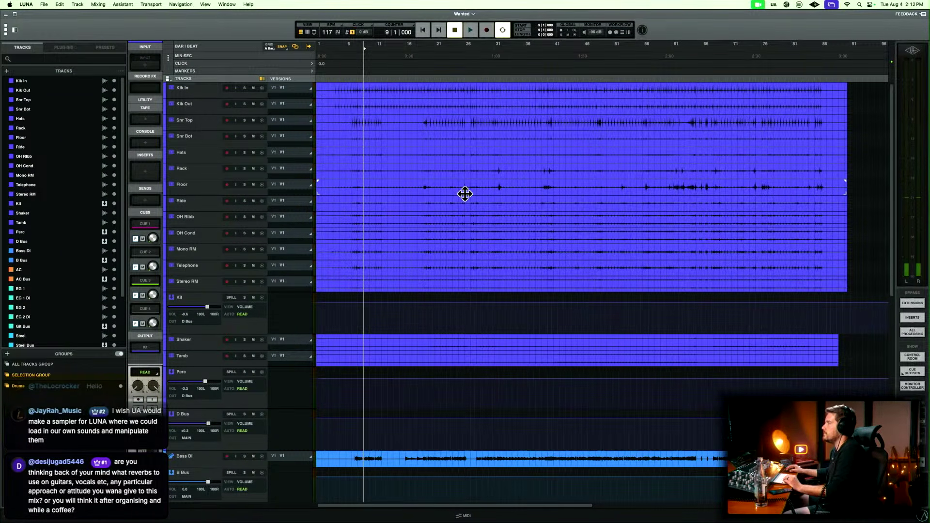
# Select the grouped drum tracks and expand them to a taller track height in the timeline.
pyautogui.click(205, 98)
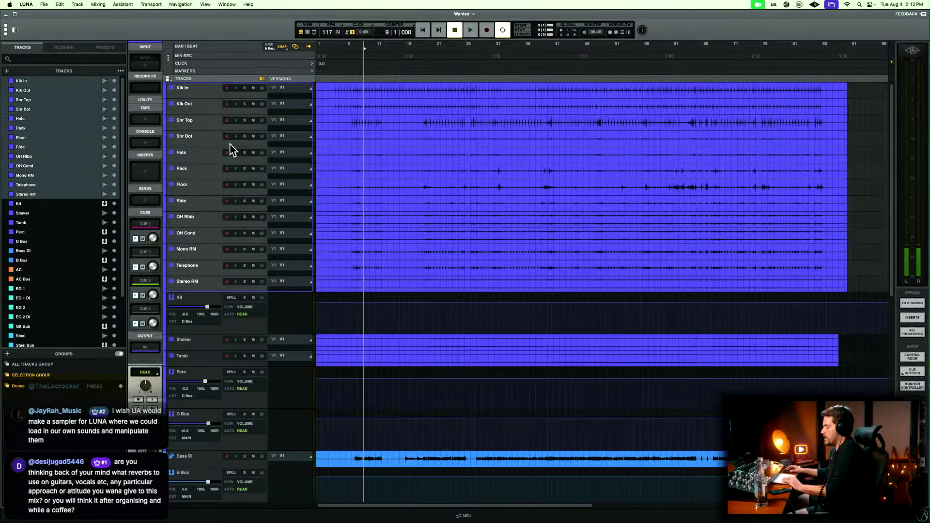
pyautogui.press('e')
pyautogui.hscroll(-3, 379, 189)
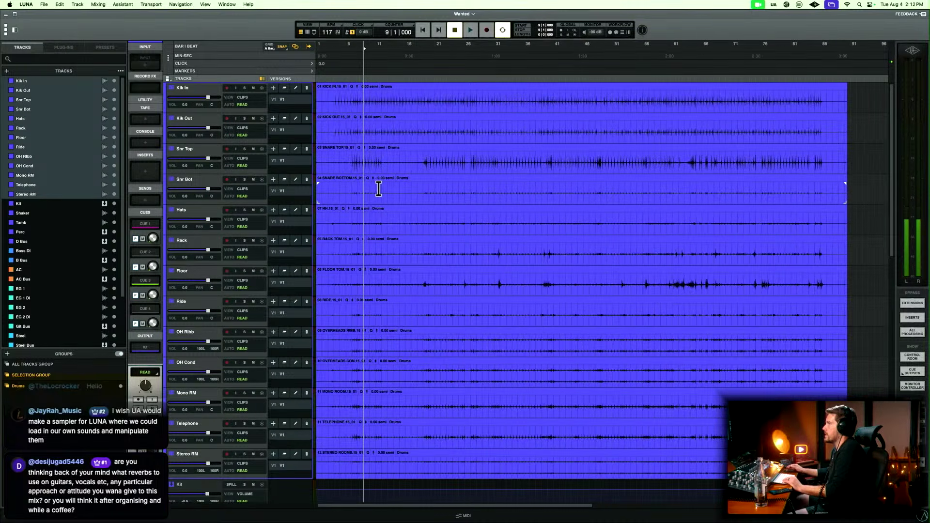
# Add a marker named Pre-Roll at 1|1|000 with the neutral colour from the centre of the colour wheel.
pyautogui.press('Return')
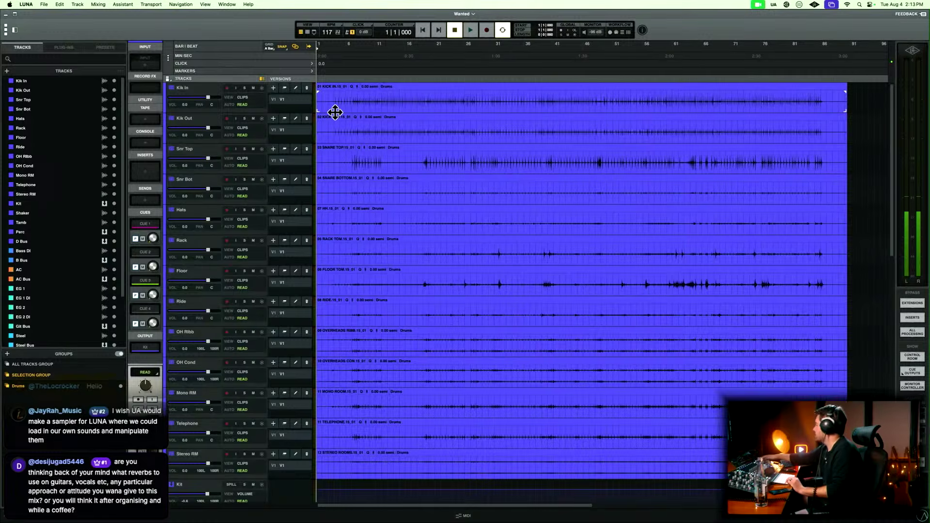
pyautogui.press('Return')
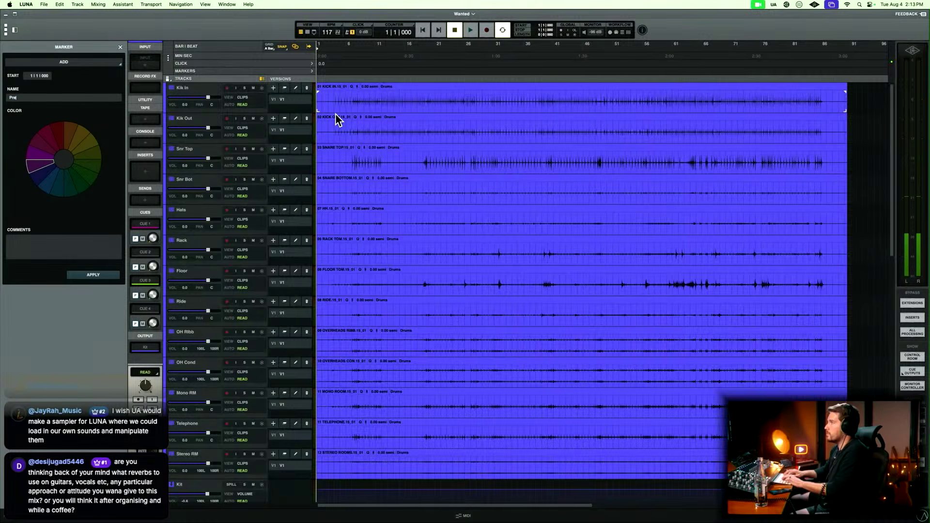
pyautogui.write('Pre-Roll')
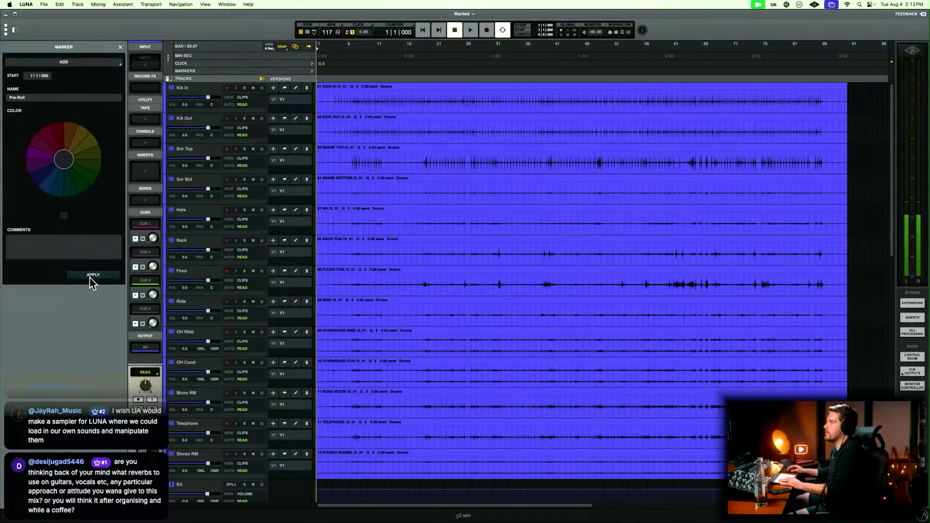
# Locate the start of the song on the drum waveforms and add a marker named Intro at 4|1|000.
pyautogui.press('t')
pyautogui.press('t')
pyautogui.press('t')
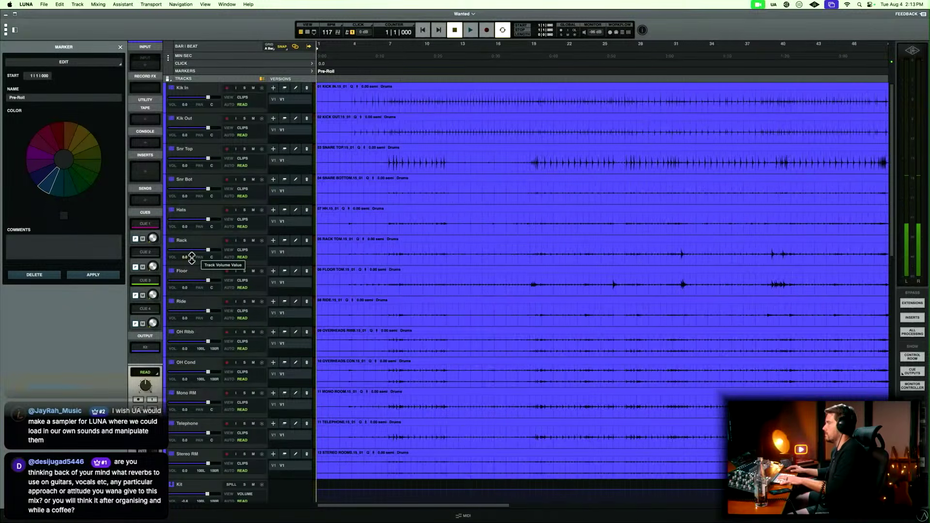
pyautogui.click(425, 99)
pyautogui.press('space')
pyautogui.press('space')
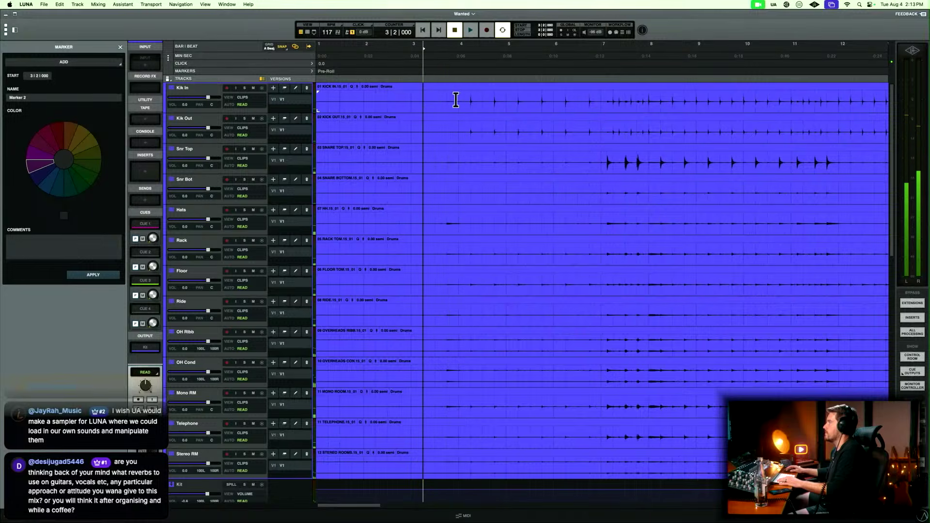
pyautogui.click(461, 94)
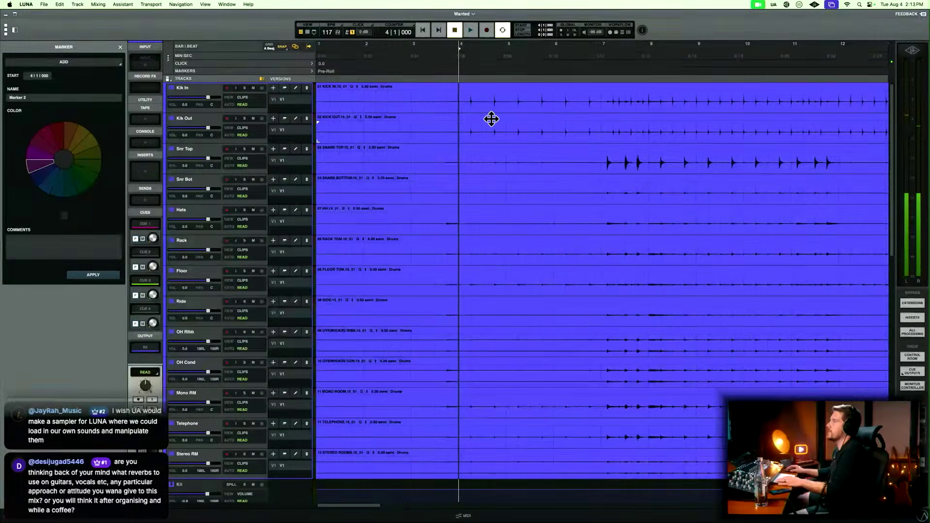
pyautogui.write('Intro')
pyautogui.press('Return')
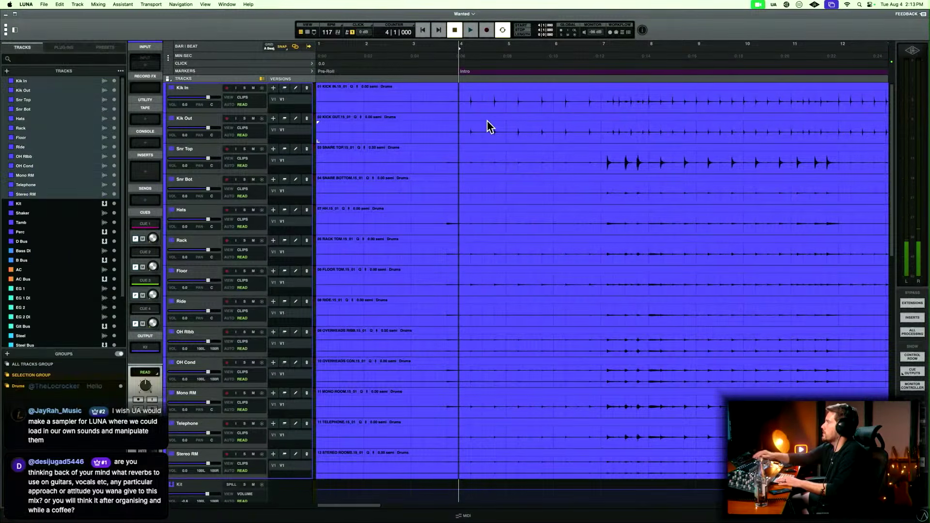
# Reorder the electric guitar channels in the mixer so EG 1 DI precedes EG 1 and EG 2 DI precedes EG 2, and return to the timeline.
pyautogui.hscroll(3, 487, 120)
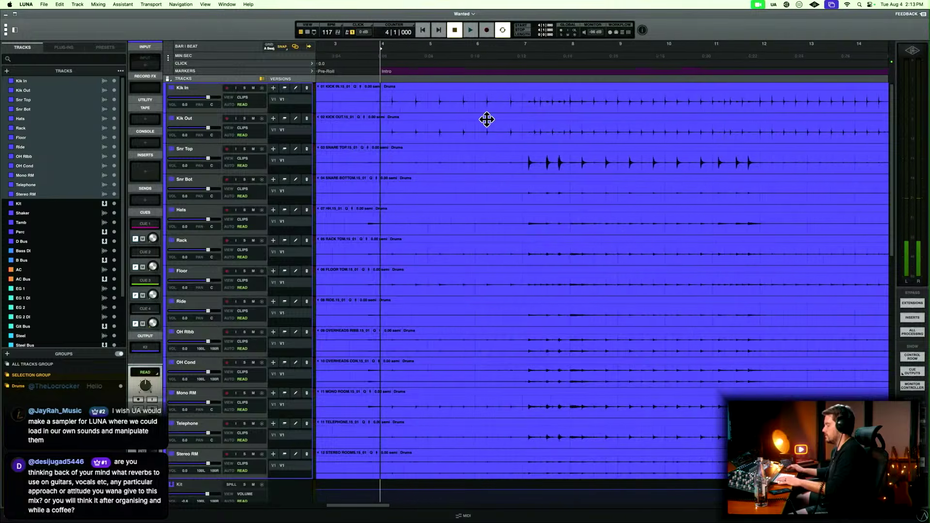
pyautogui.press('super+equal')
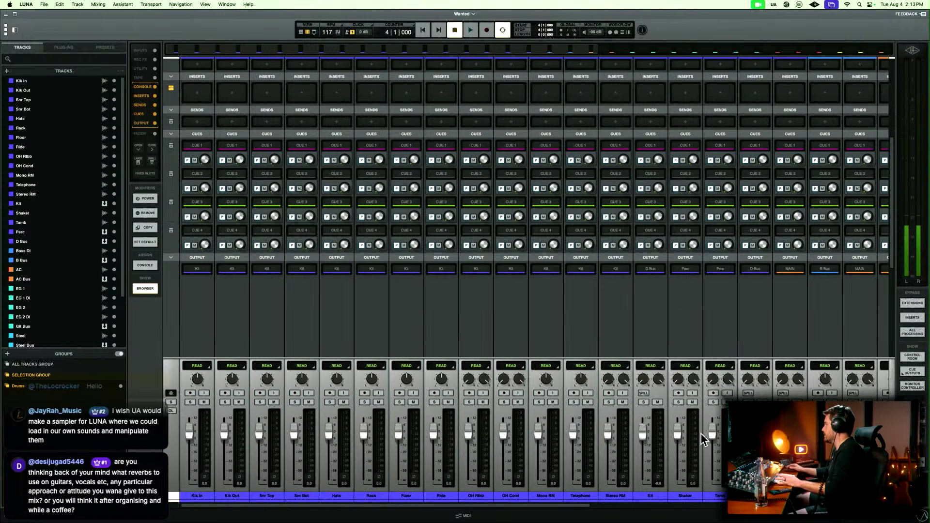
pyautogui.hscroll(10, 701, 433)
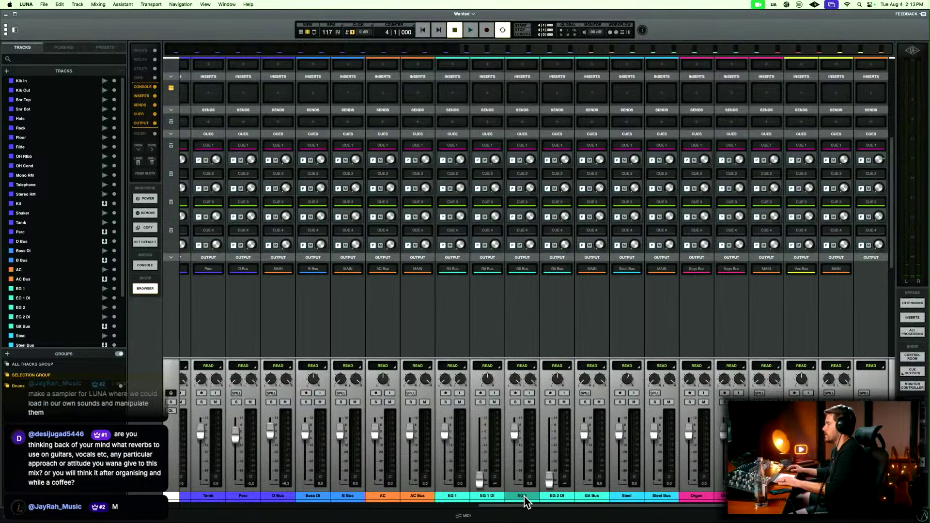
pyautogui.moveTo(524, 497); pyautogui.dragTo(555, 499)
pyautogui.moveTo(493, 498); pyautogui.dragTo(464, 500)
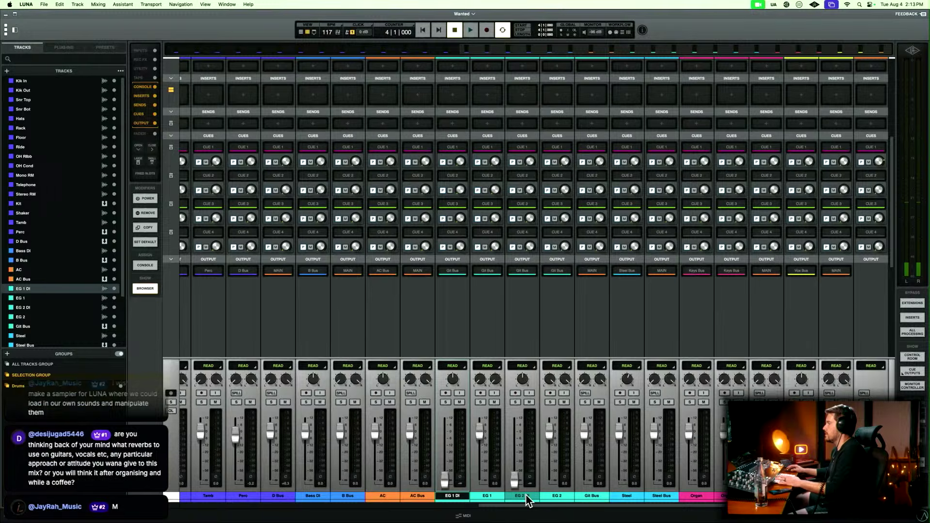
pyautogui.click(511, 480)
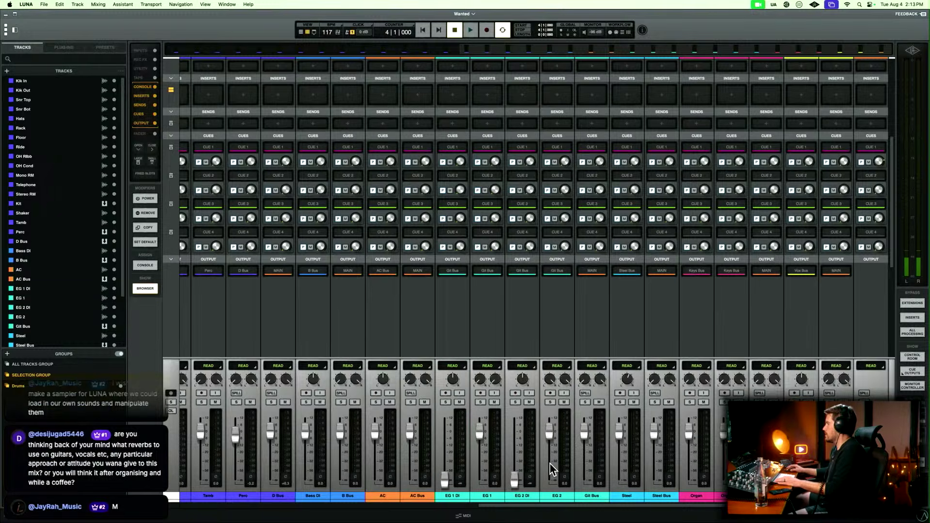
pyautogui.press('super+equal')
# Play through the intro to find where the verse begins and add a marker named Verse at 12|1|000.
pyautogui.press('space')
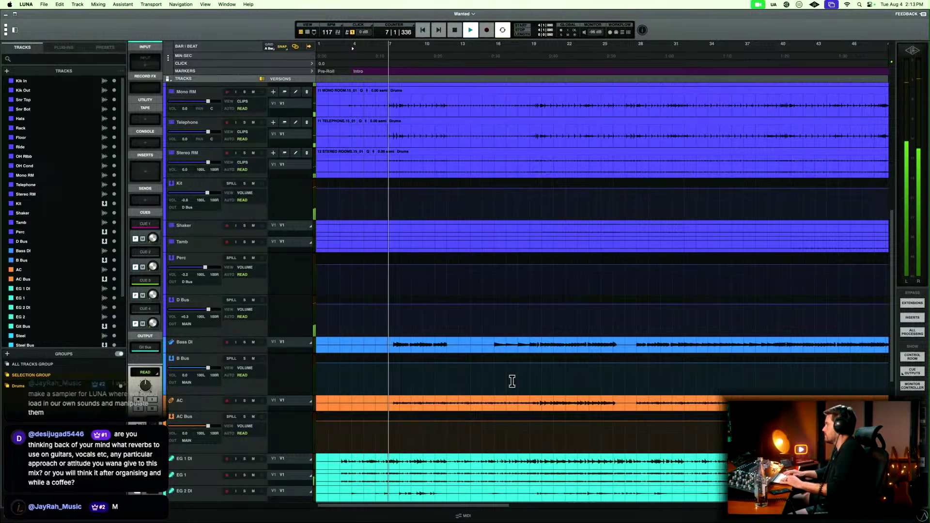
pyautogui.press('super+equal')
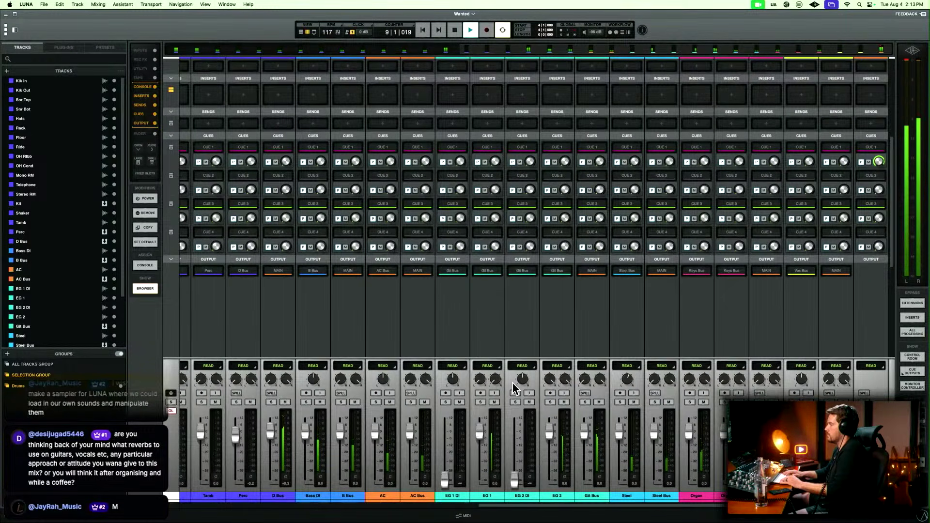
pyautogui.press('super+equal')
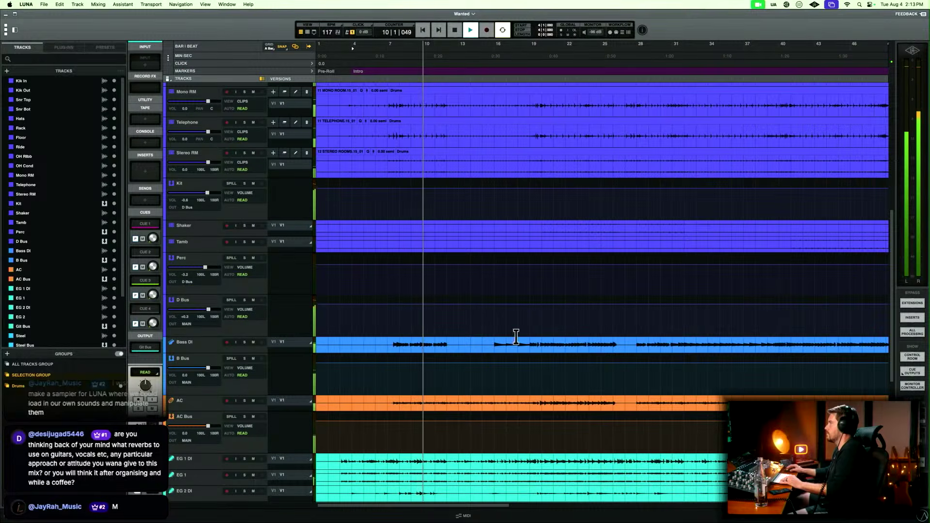
pyautogui.press('t')
pyautogui.hscroll(7, 489, 270)
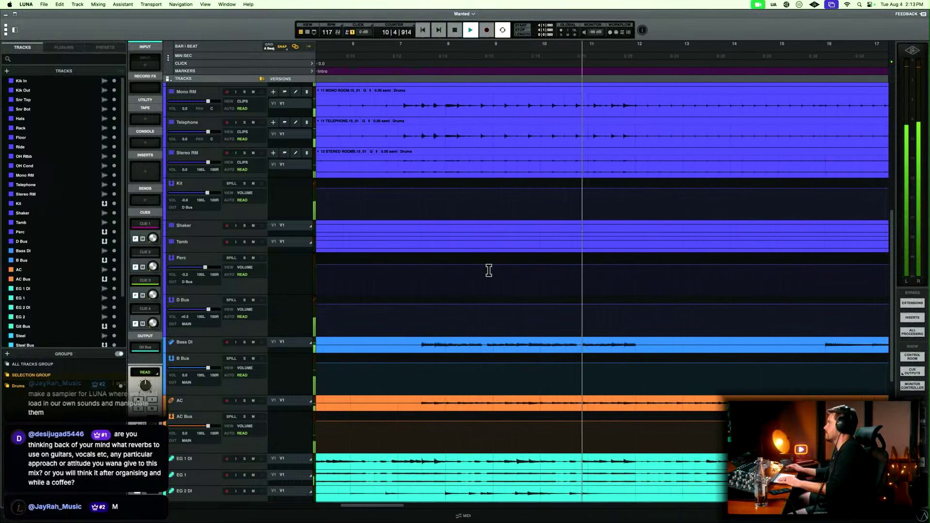
pyautogui.press('space')
pyautogui.click(494, 185)
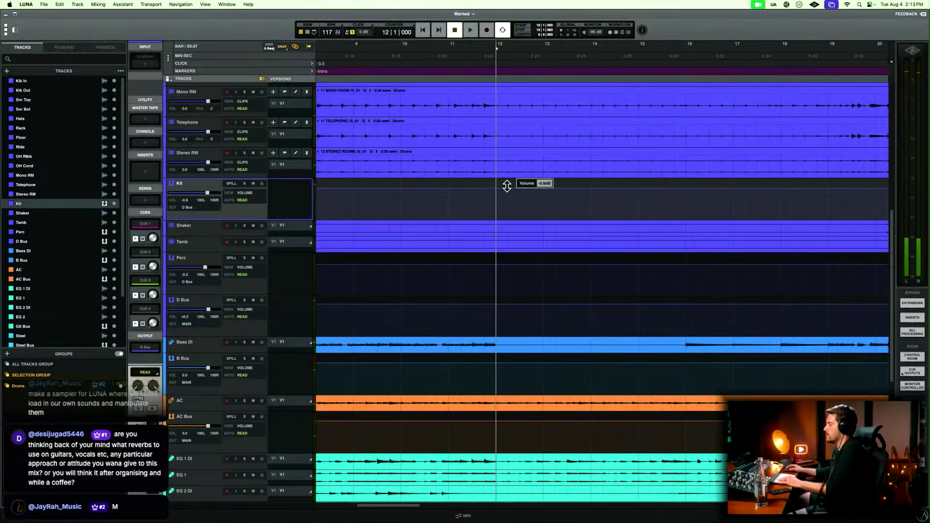
# Play through the verse to find the chorus entry and add a marker named Chorus at 19|4|475.
pyautogui.press('space')
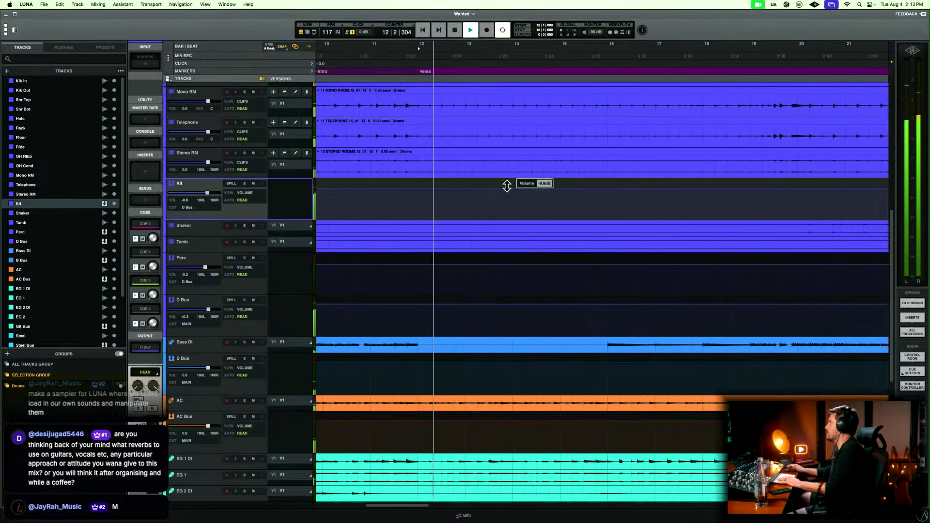
pyautogui.click(667, 182)
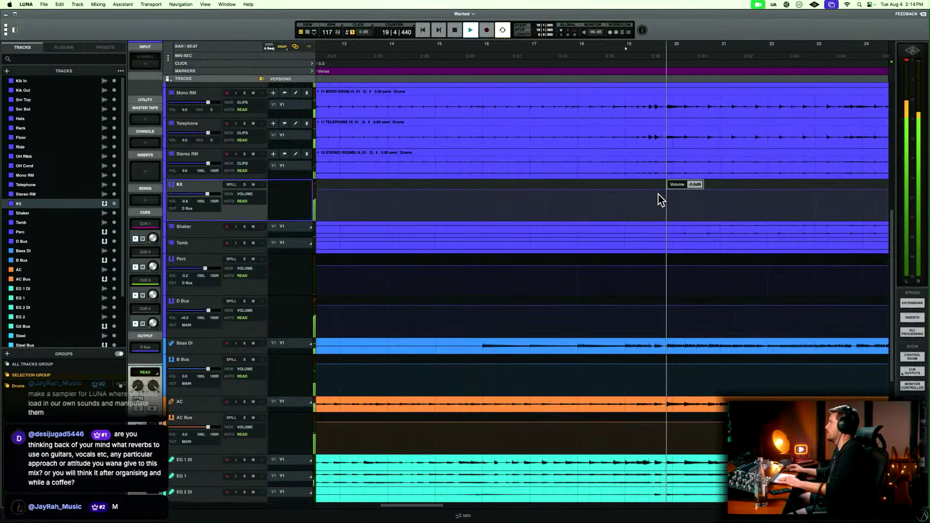
pyautogui.press('space')
pyautogui.click(671, 185)
pyautogui.press('t')
pyautogui.press('t')
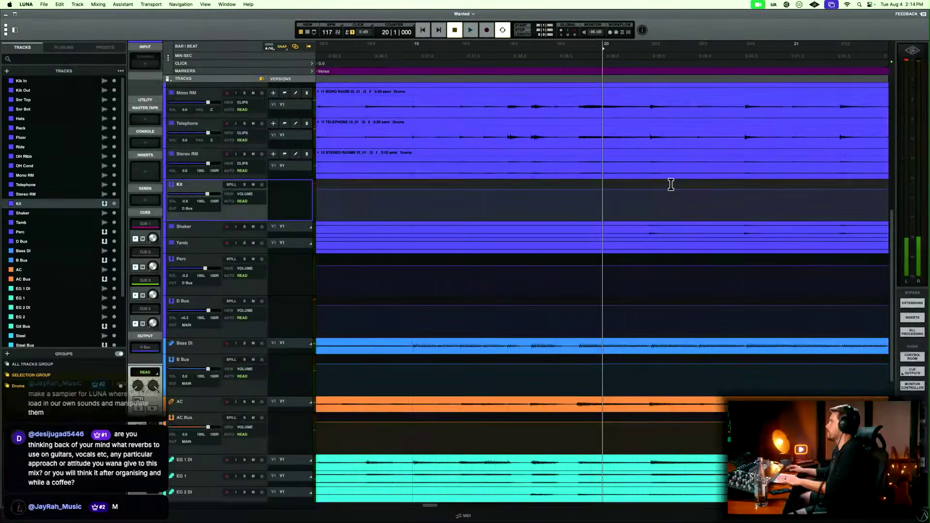
pyautogui.click(578, 181)
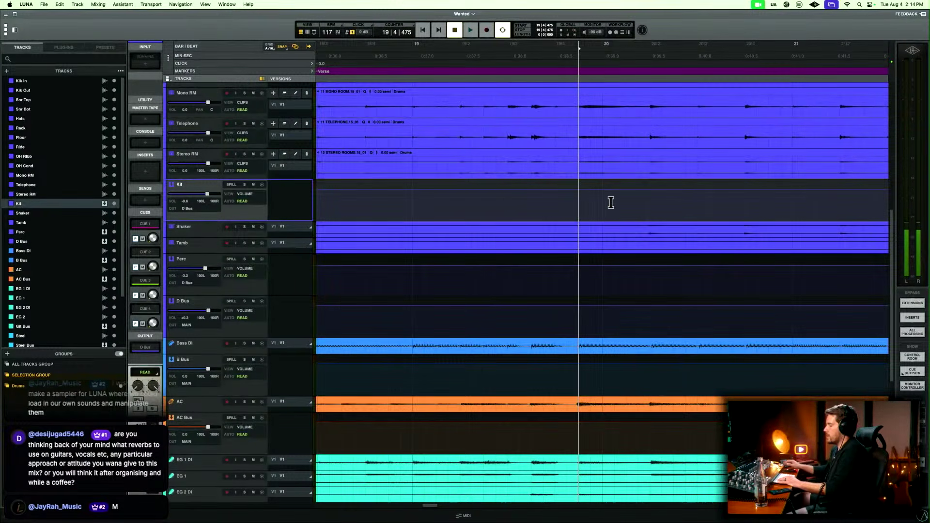
pyautogui.press('KP_Enter')
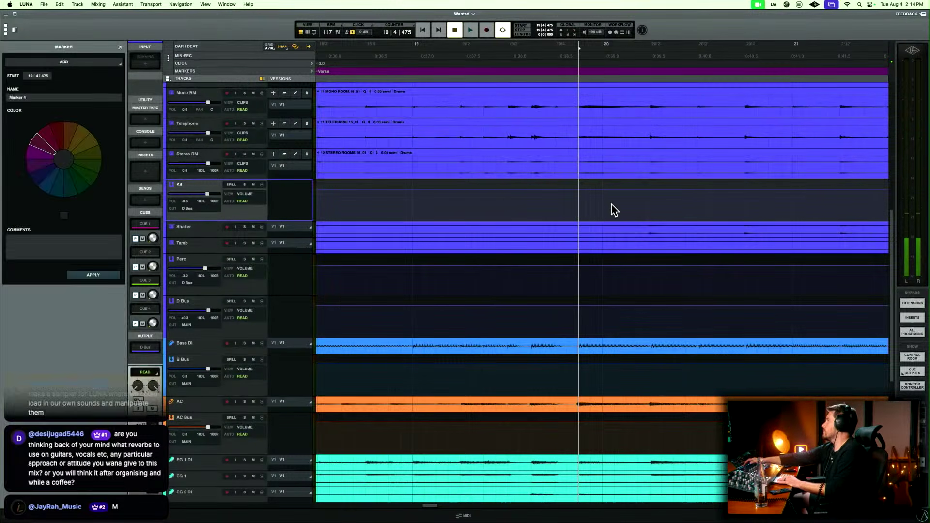
pyautogui.press('Return')
# Play through the first chorus, audition from bar 27 to find where it ends, and add a marker named Turn around at 28|1|000.
pyautogui.press('r')
pyautogui.press('r')
pyautogui.press('r')
pyautogui.press('space')
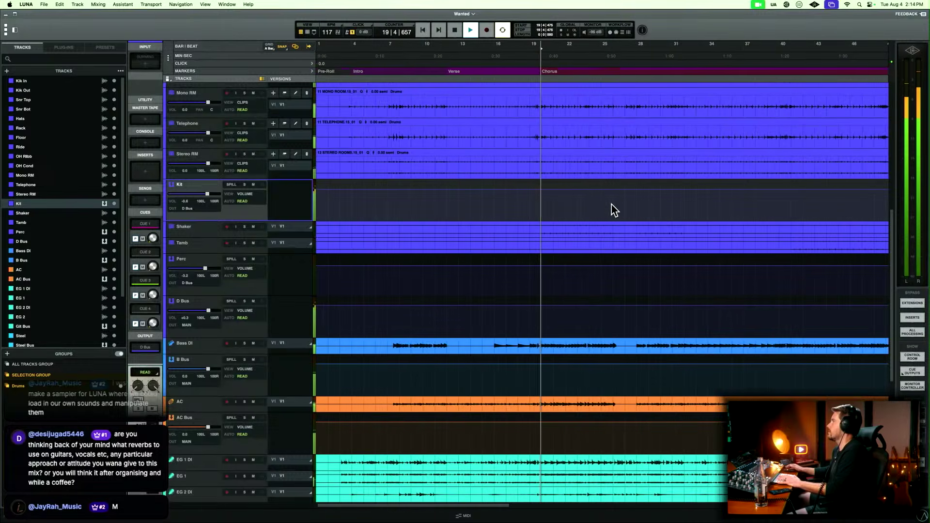
pyautogui.press('r')
pyautogui.press('r')
pyautogui.press('r')
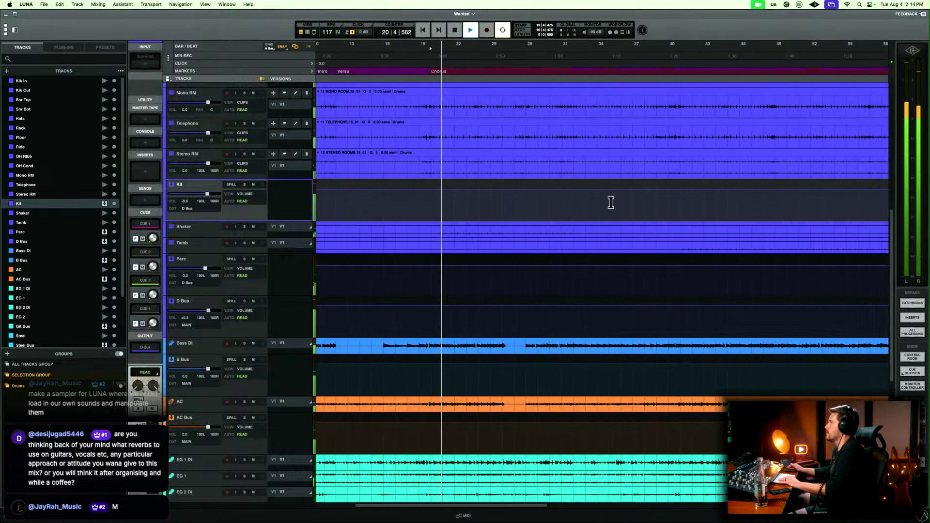
pyautogui.press('t')
pyautogui.press('t')
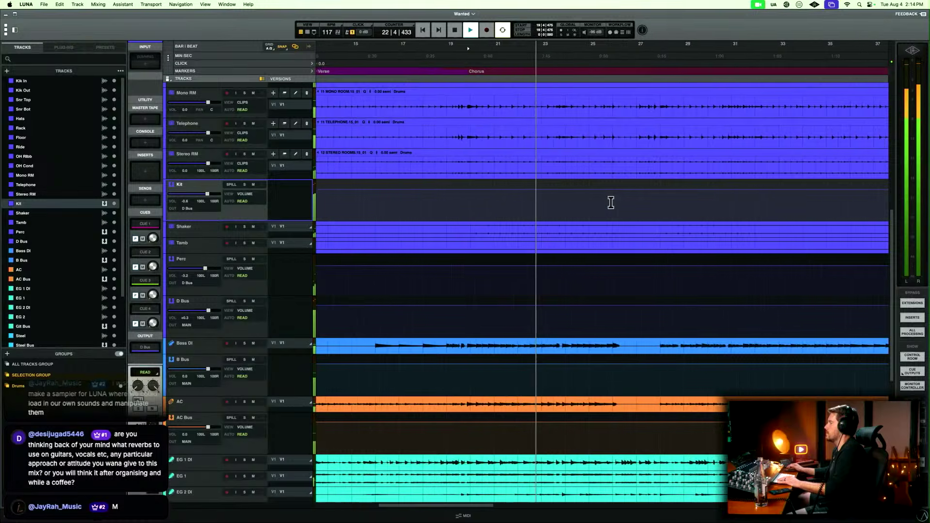
pyautogui.press('space')
pyautogui.click(564, 359)
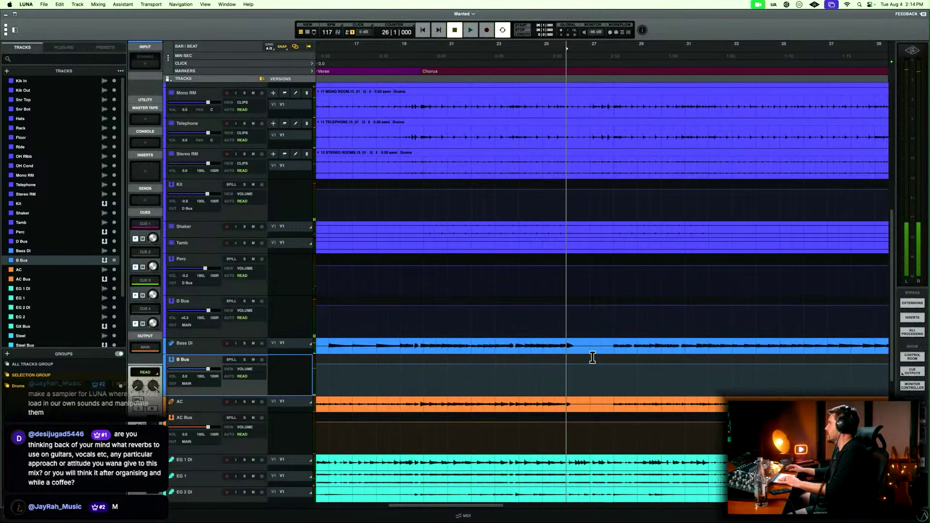
pyautogui.click(586, 358)
pyautogui.press('space')
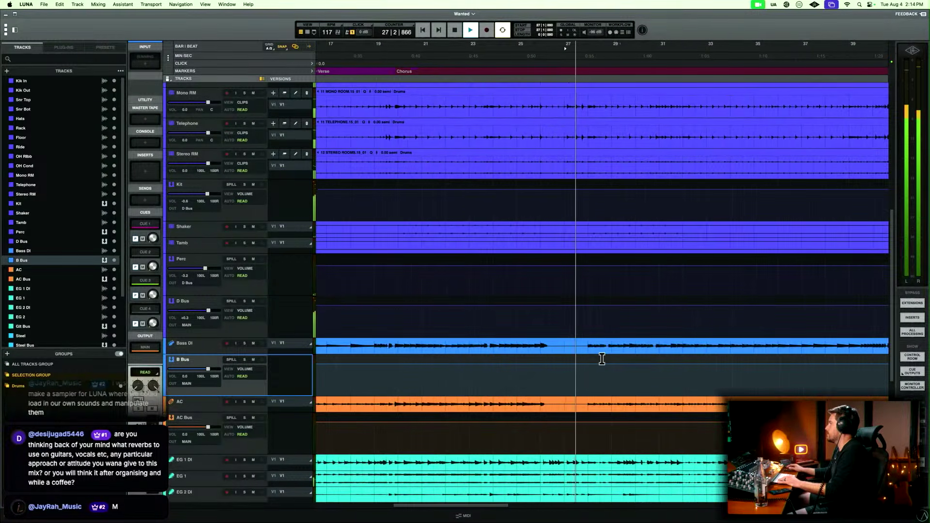
pyautogui.press('space')
pyautogui.click(587, 357)
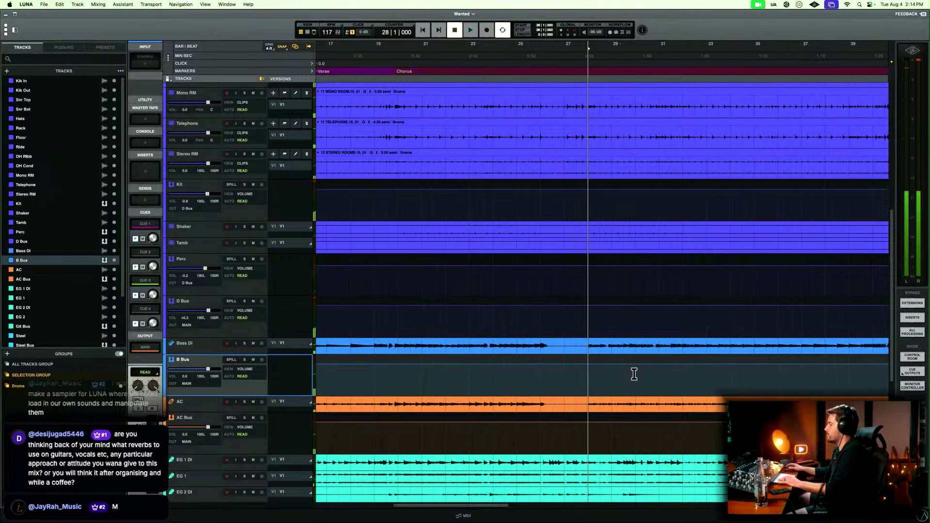
pyautogui.press('m')
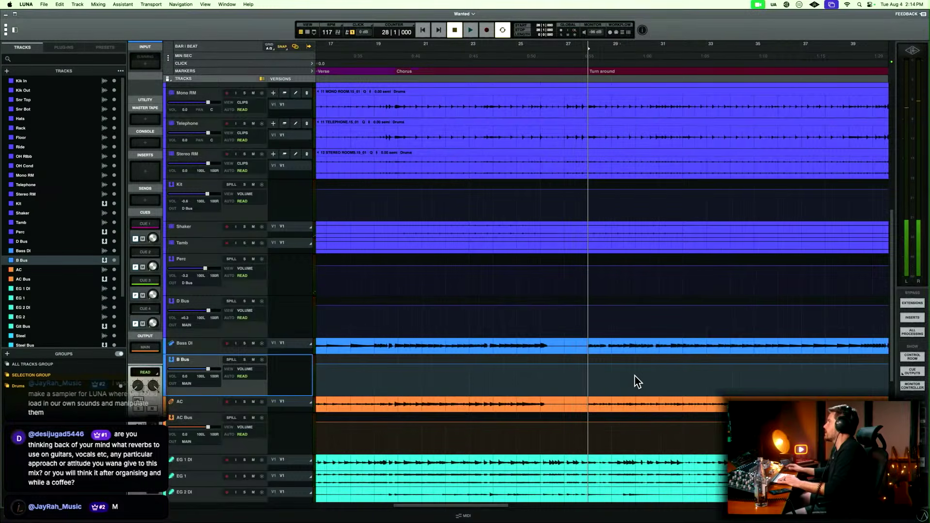
# Play through the turnaround to find the second verse entry and add a marker named Verse at 32|1|000.
pyautogui.hscroll(5, 634, 380)
pyautogui.press('space')
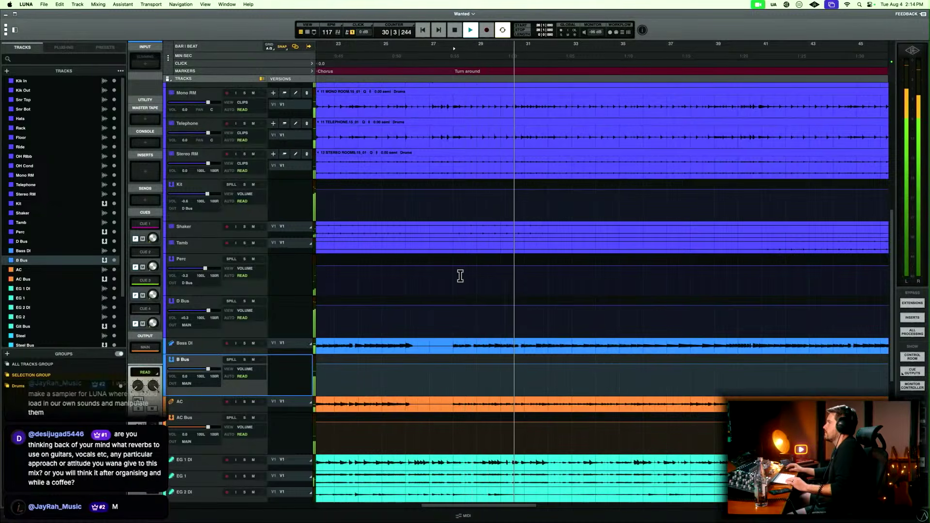
pyautogui.click(548, 301)
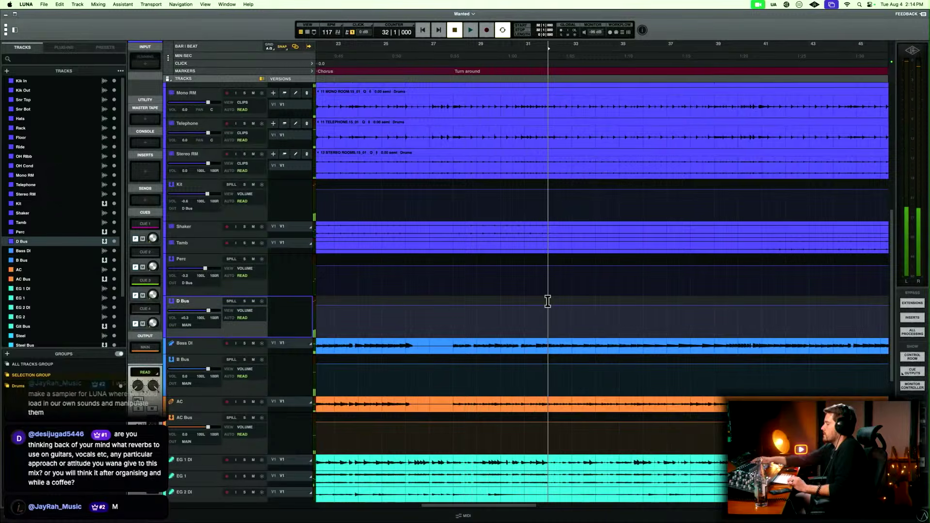
# Play through the second verse, skipping ahead to find the chorus entry, and add a marker named Chorus at 41|1|000.
pyautogui.press('space')
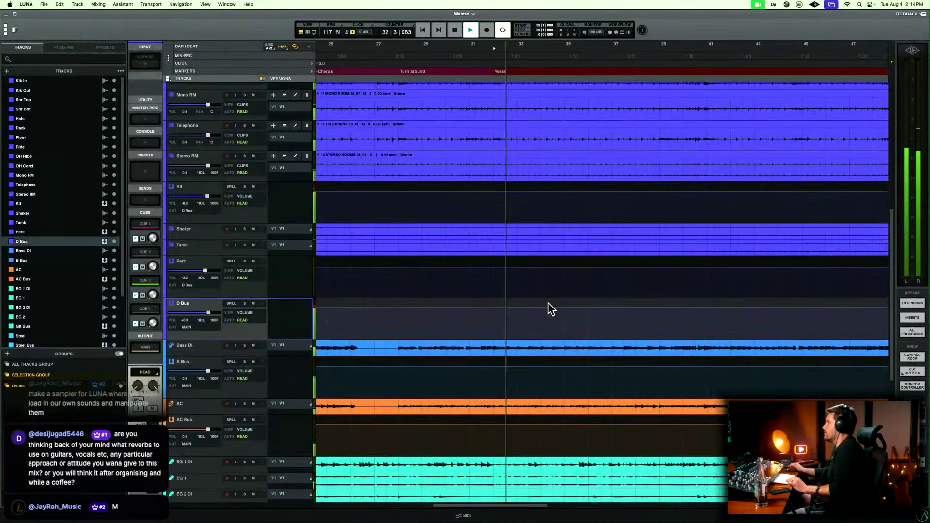
pyautogui.scroll(-5, 548, 302)
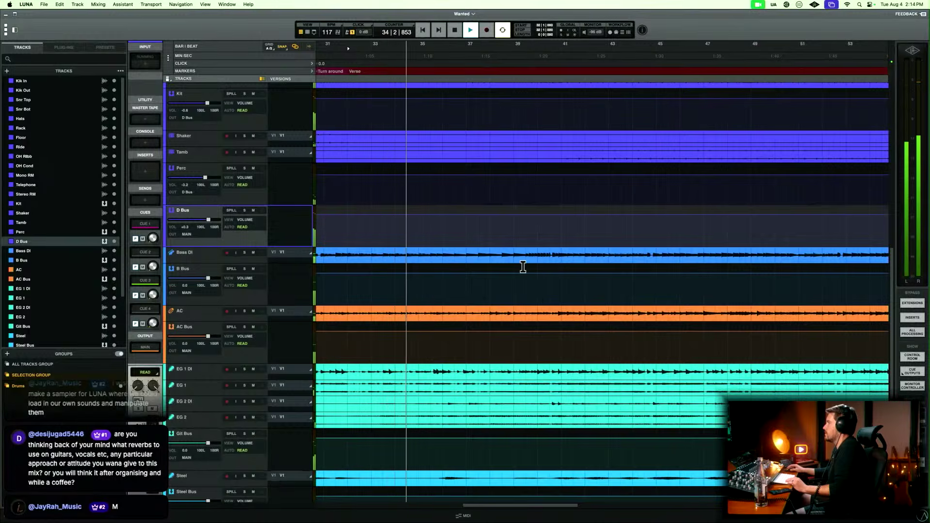
pyautogui.click(523, 267)
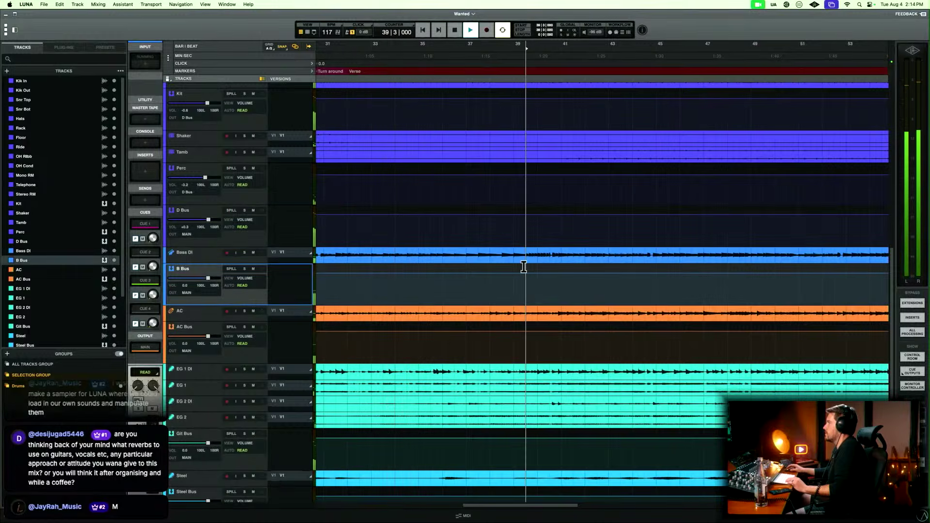
pyautogui.press('space')
pyautogui.click(562, 267)
pyautogui.press('t')
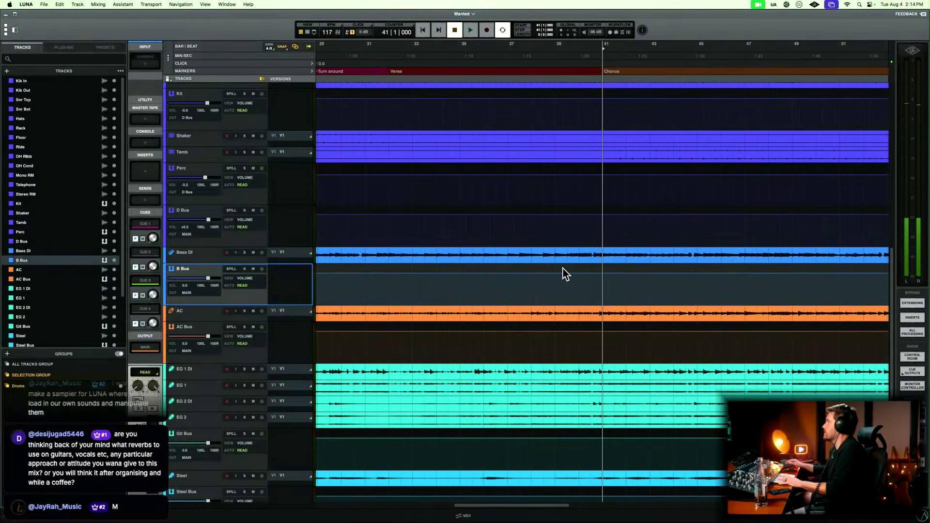
# Play through the second chorus to find the solo entry and add a marker named Solo at 49|1|000.
pyautogui.press('space')
pyautogui.press('r')
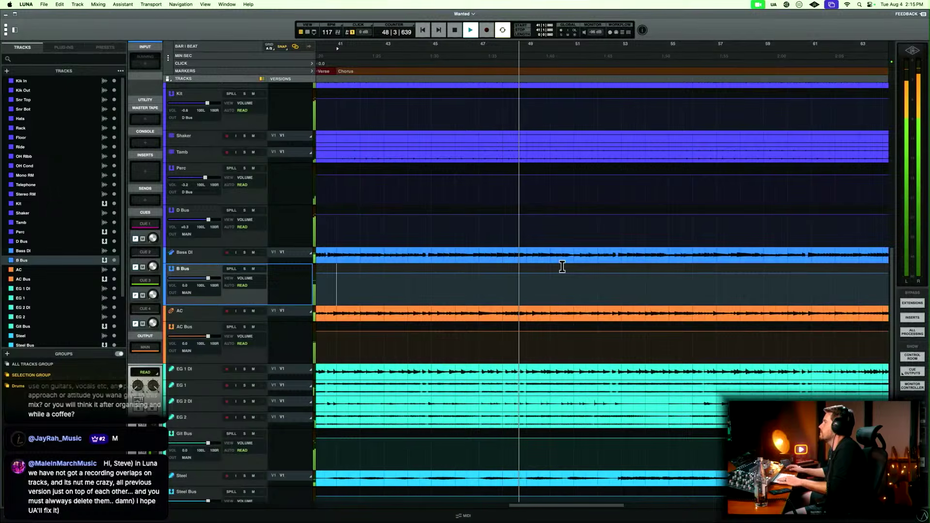
pyautogui.click(527, 268)
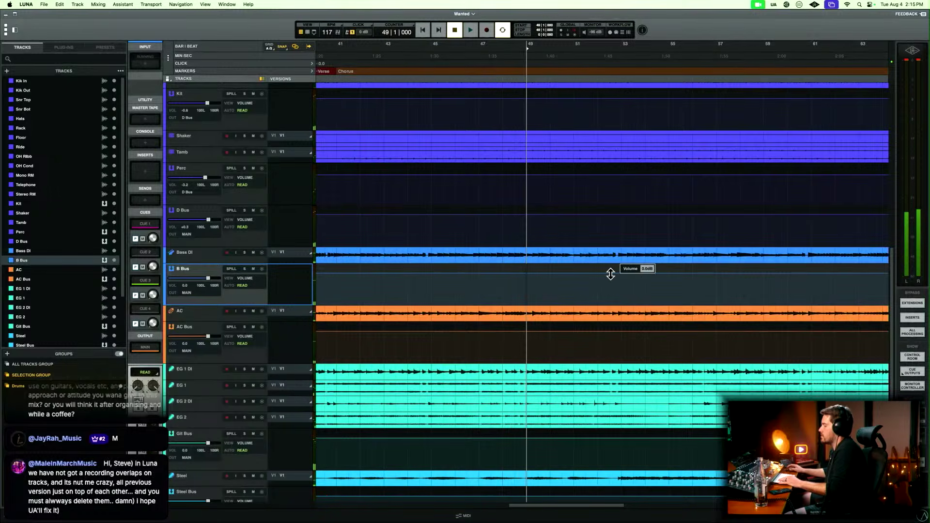
pyautogui.hotkey('ctrl', 'm')
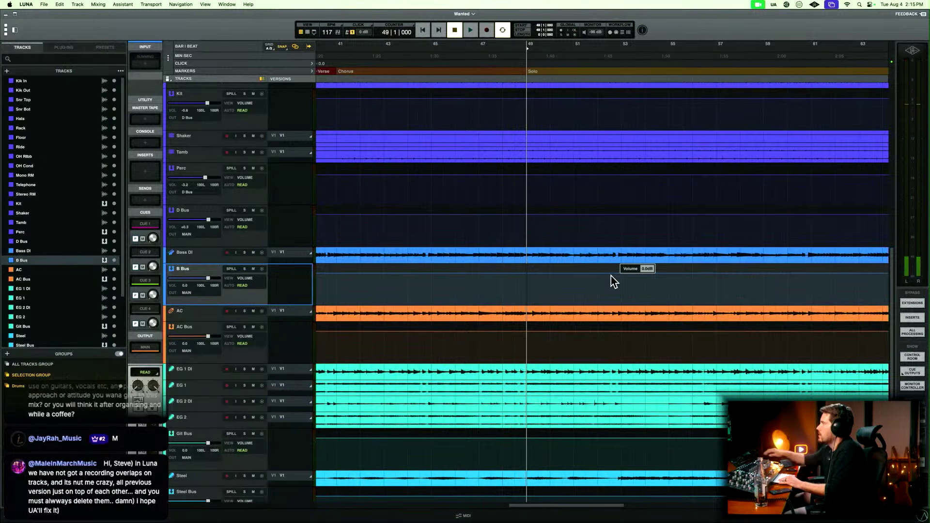
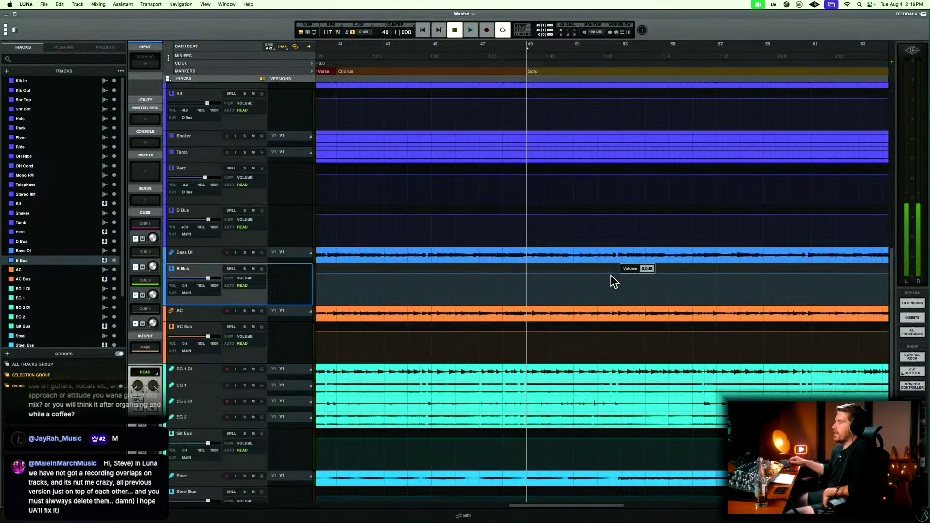
# Enlarge the AC track to fill the timeline and select a passage of its clip from about bar 26 to bar 41.
pyautogui.click(192, 317)
pyautogui.hotkey('alt', 'a')
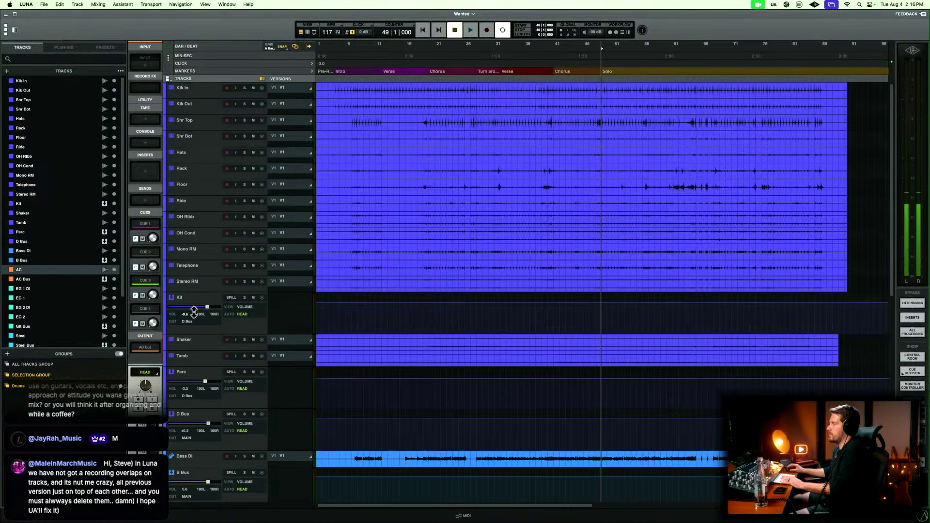
pyautogui.press('e')
pyautogui.press('t')
pyautogui.press('t')
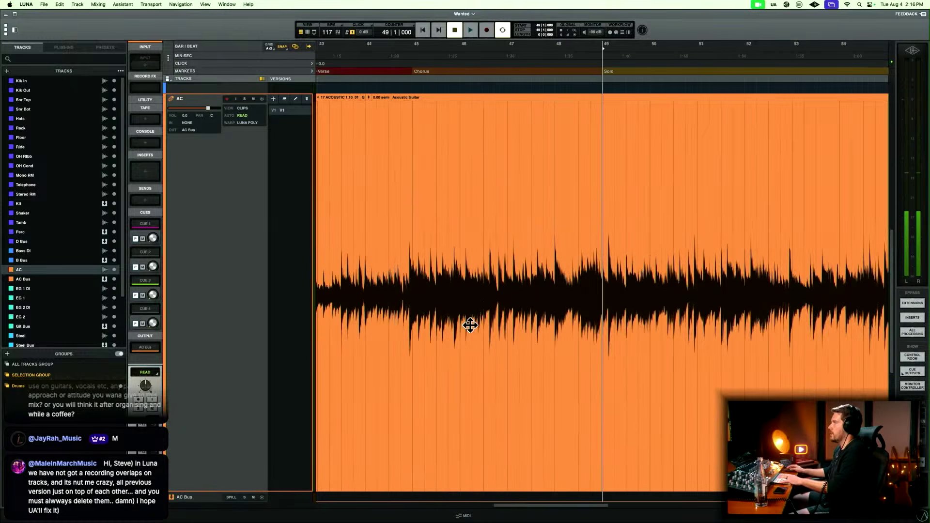
pyautogui.press('r')
pyautogui.press('r')
pyautogui.moveTo(469, 259); pyautogui.dragTo(551, 263)
pyautogui.click(463, 257)
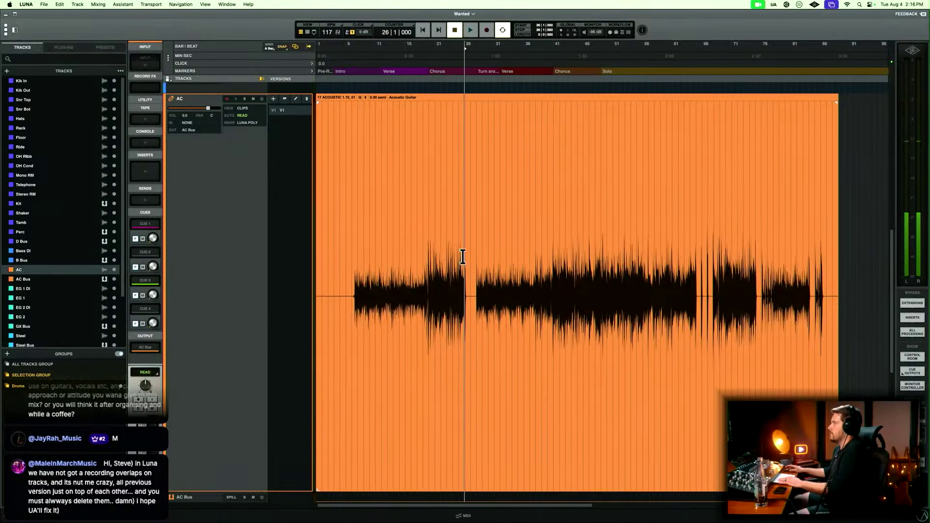
pyautogui.moveTo(469, 270); pyautogui.dragTo(553, 275)
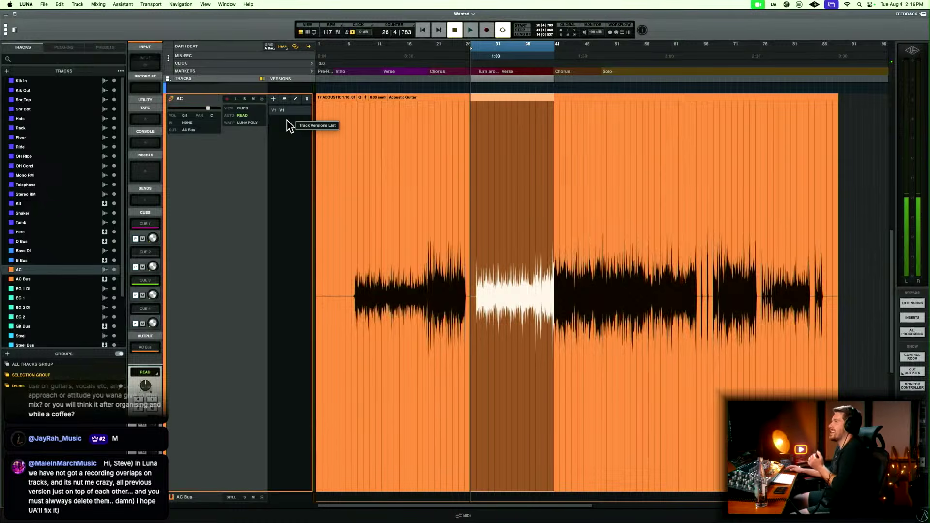
# Create a new empty version V2 on the AC track, switch to V1 to compare, and return to V2.
pyautogui.click(273, 99)
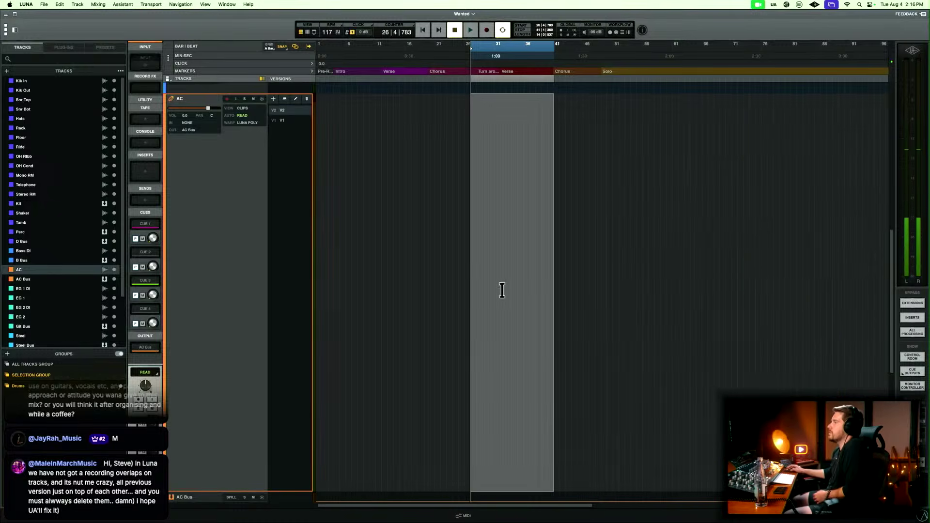
pyautogui.moveTo(475, 281); pyautogui.dragTo(579, 284)
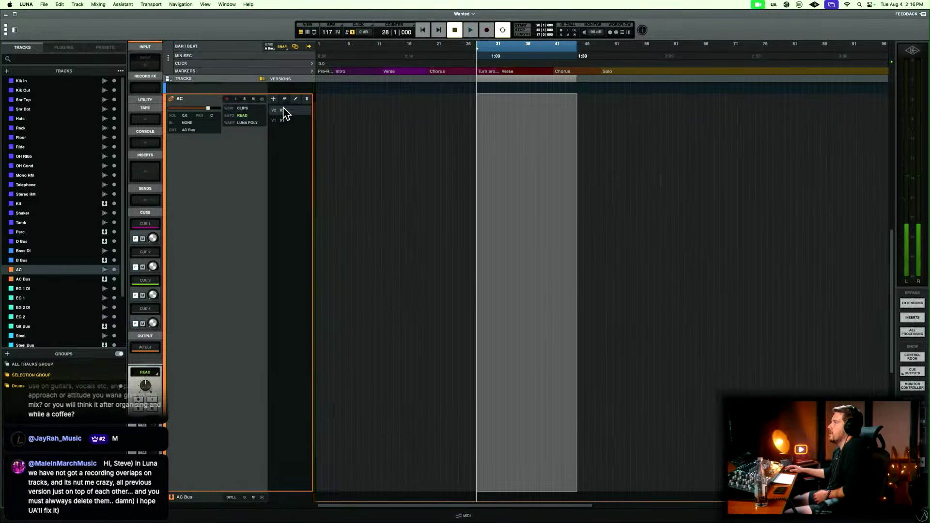
pyautogui.click(286, 120)
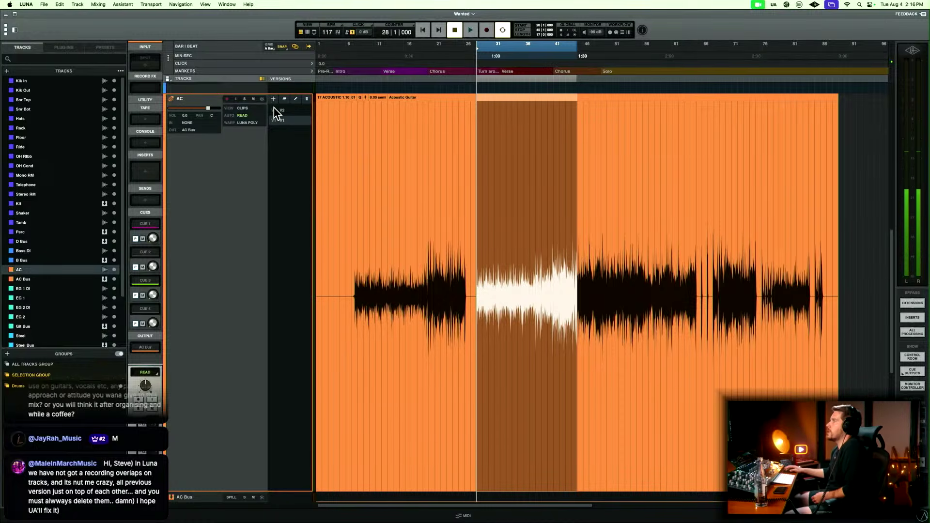
pyautogui.click(289, 111)
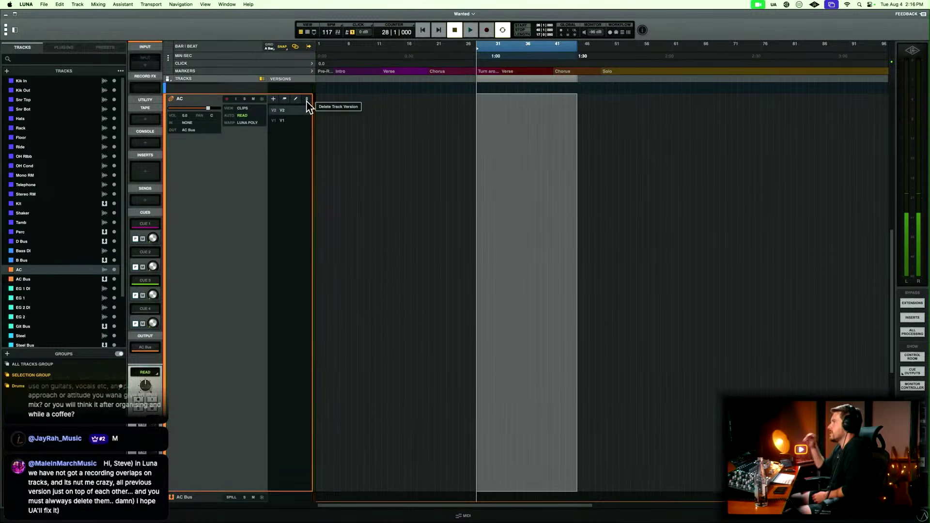
# Delete version V2 from the AC track and restore the normal view of all tracks.
pyautogui.click(306, 98)
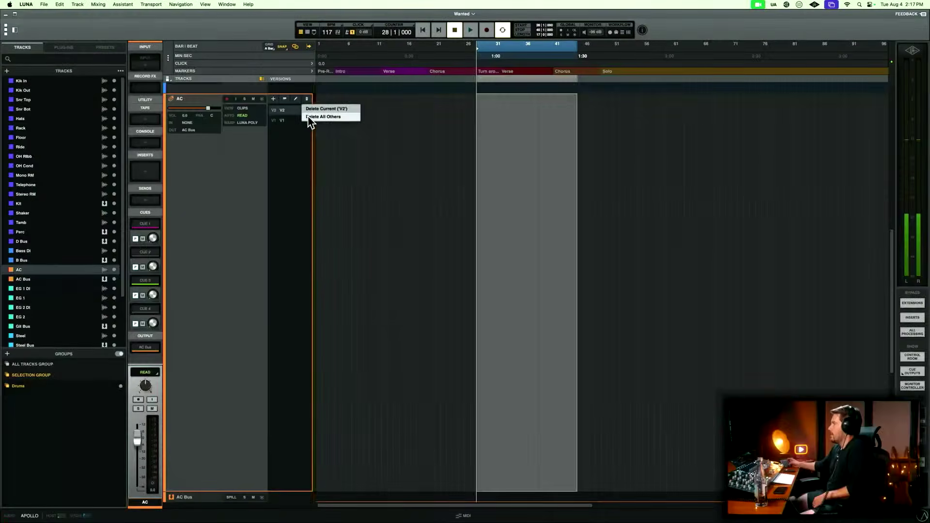
pyautogui.moveTo(389, 167); pyautogui.dragTo(631, 164)
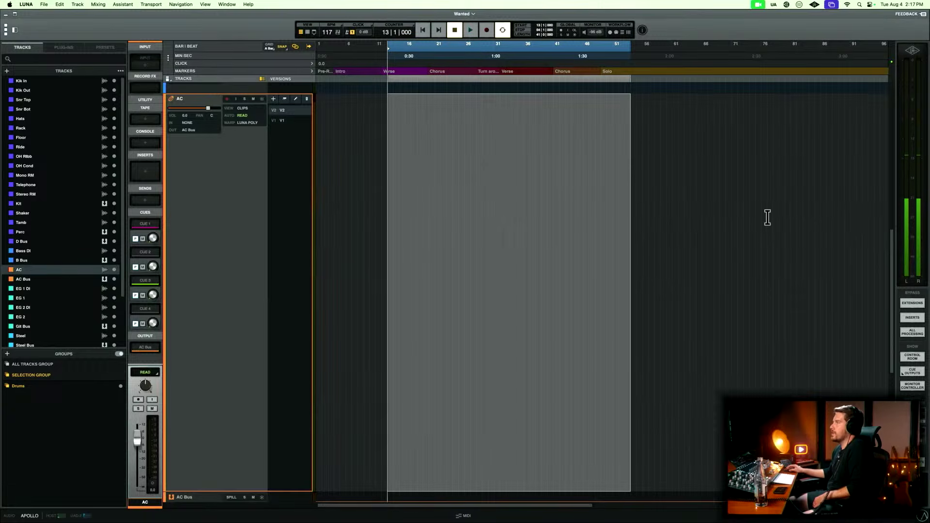
pyautogui.click(306, 100)
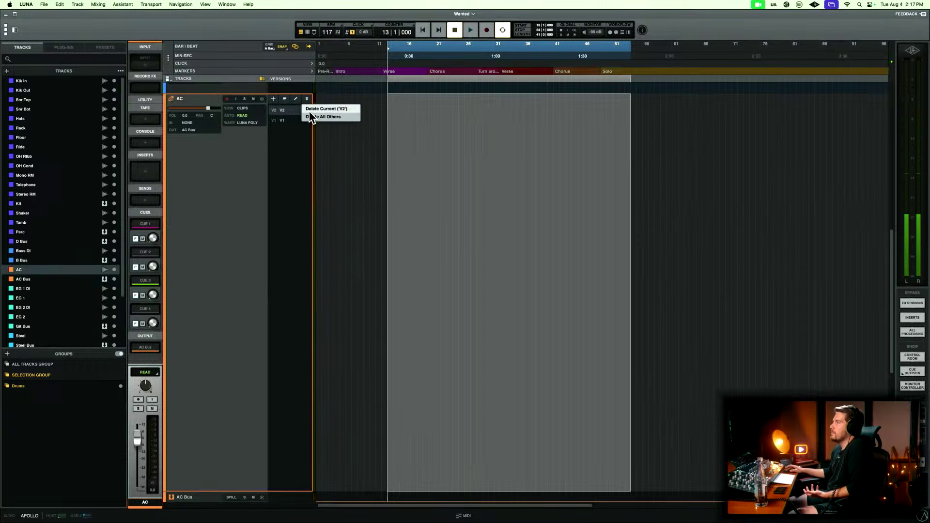
pyautogui.click(342, 117)
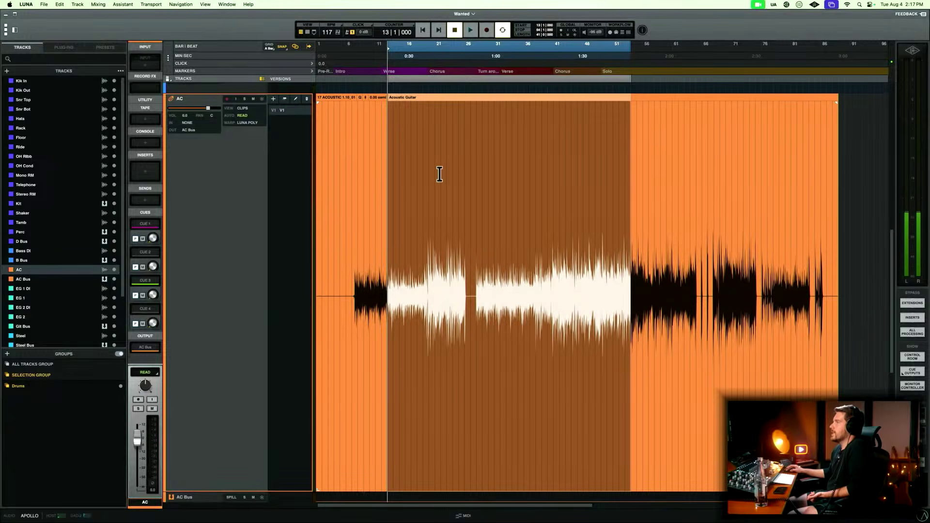
pyautogui.click(354, 210)
pyautogui.scroll(10, 354, 211)
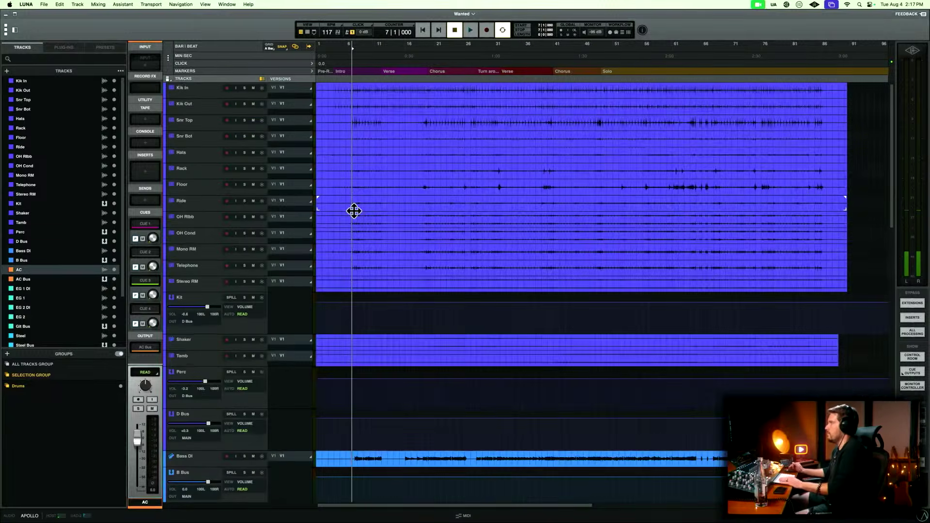
# Play from the Solo marker, following the drum waveforms closely, to find where the bridge begins.
pyautogui.click(605, 72)
pyautogui.press('space')
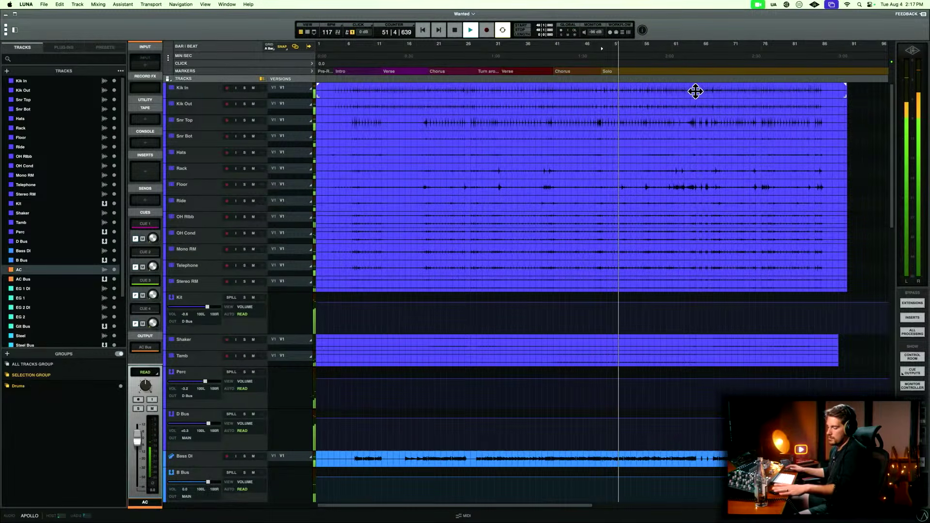
pyautogui.press('t')
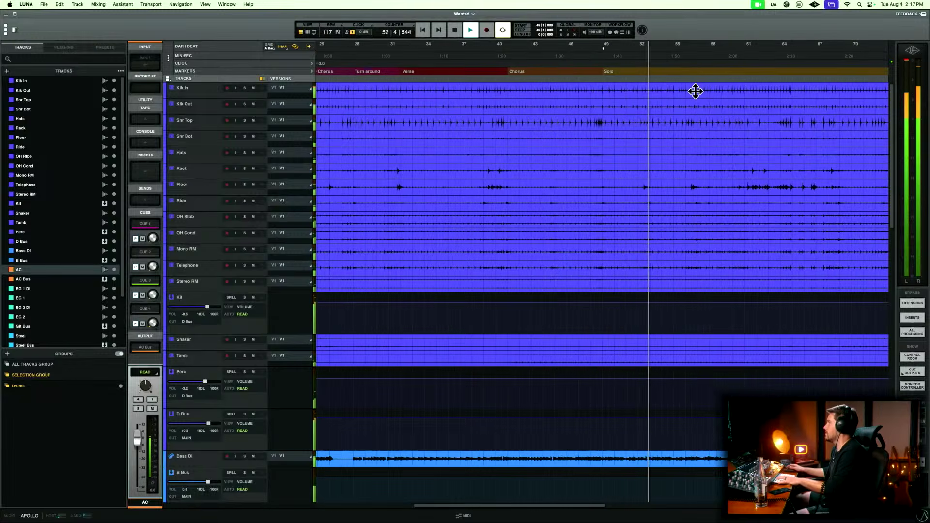
pyautogui.scroll(4, 695, 91)
pyautogui.hscroll(3, 694, 91)
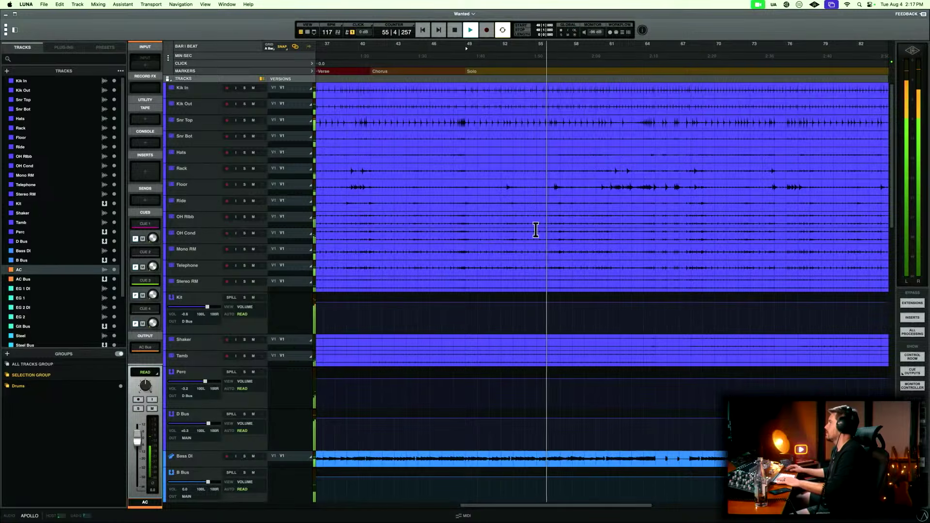
pyautogui.scroll(8, 575, 202)
pyautogui.hscroll(4, 577, 203)
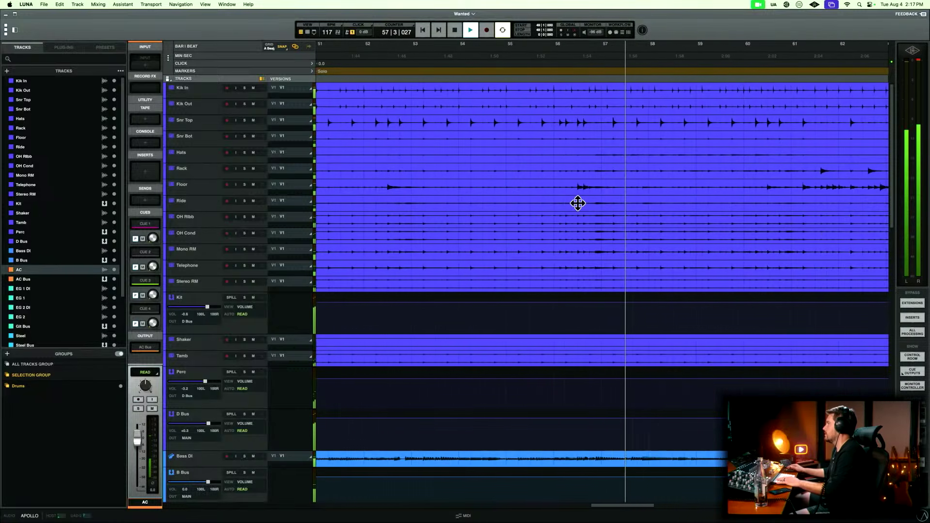
pyautogui.press('space')
# Place the playhead on the bridge entry at 56|4|480, audition it, and add a marker named Bridge there.
pyautogui.click(601, 183)
pyautogui.press('t')
pyautogui.click(575, 186)
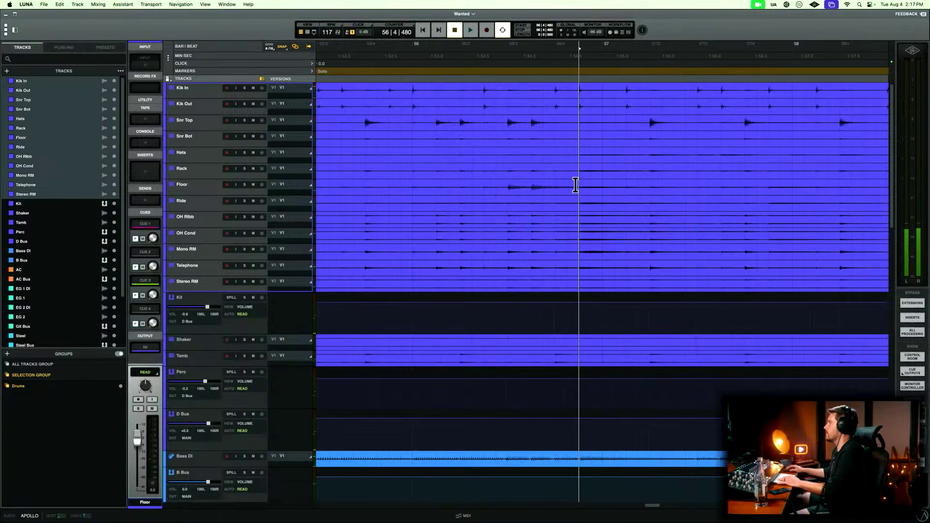
pyautogui.press('space')
pyautogui.press('space')
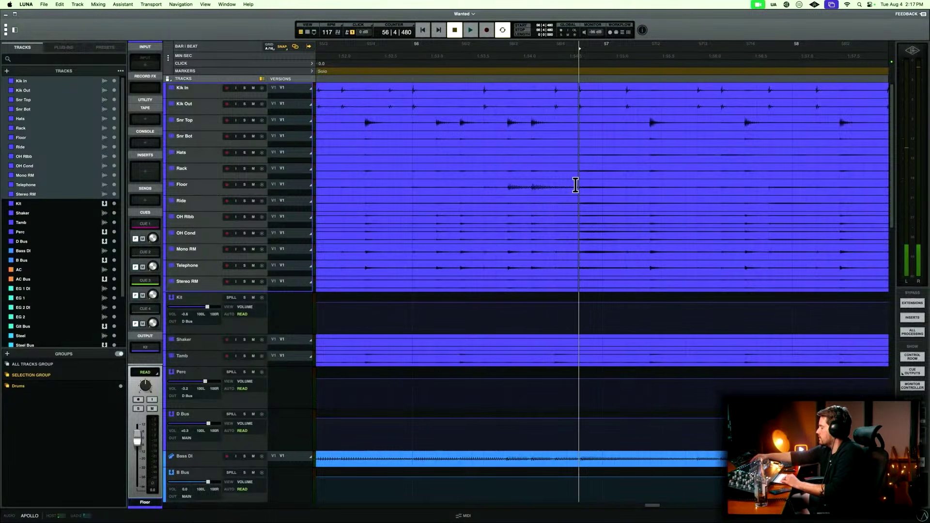
pyautogui.press('space')
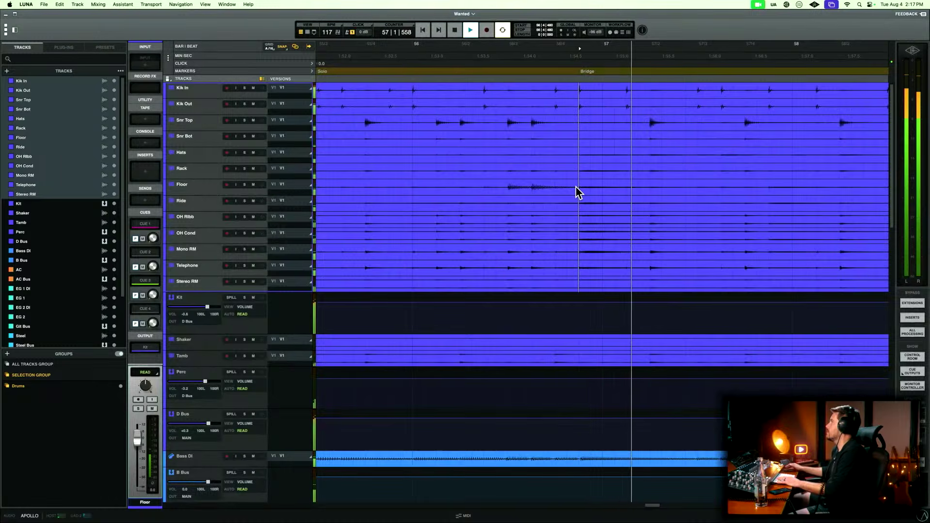
# Play through the bridge to find the last chorus entry and place the playhead on its snare hit at 64|4|474.
pyautogui.press('r')
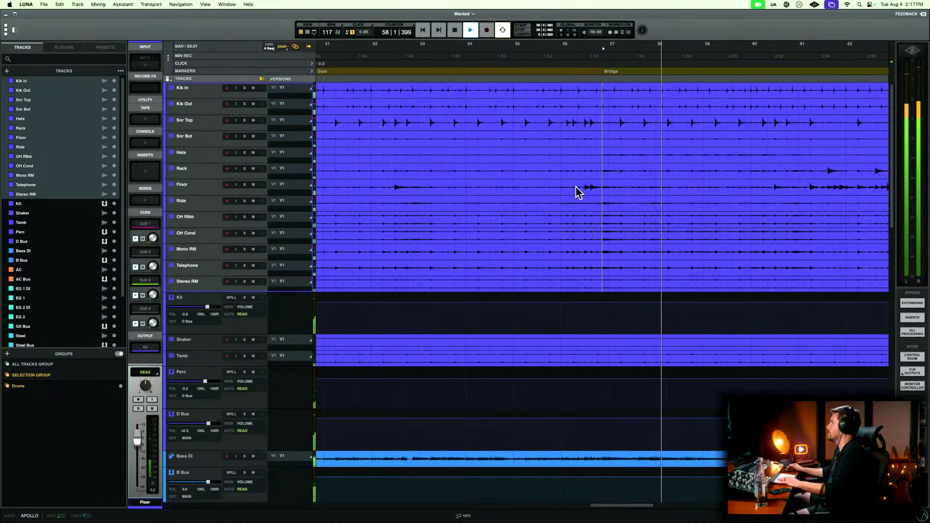
pyautogui.press('r')
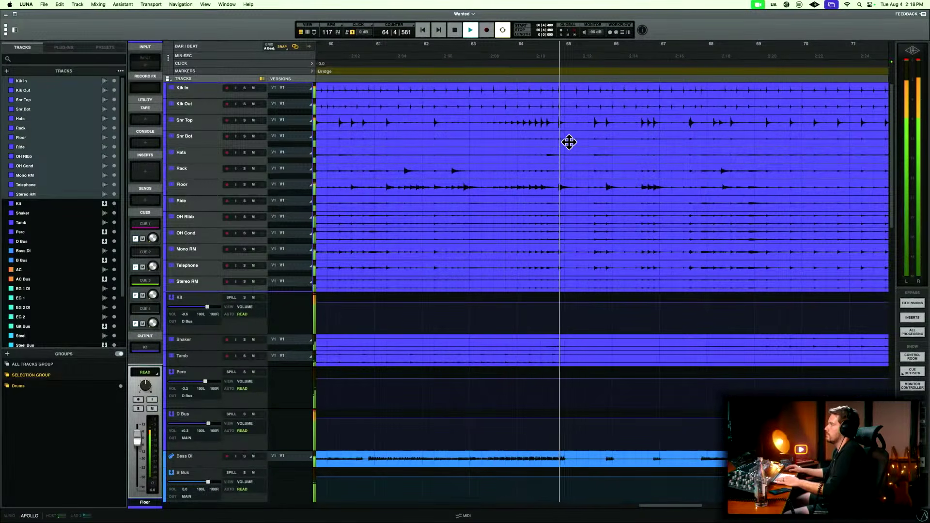
pyautogui.press('space')
pyautogui.click(557, 115)
pyautogui.press('t')
pyautogui.press('t')
pyautogui.press('t')
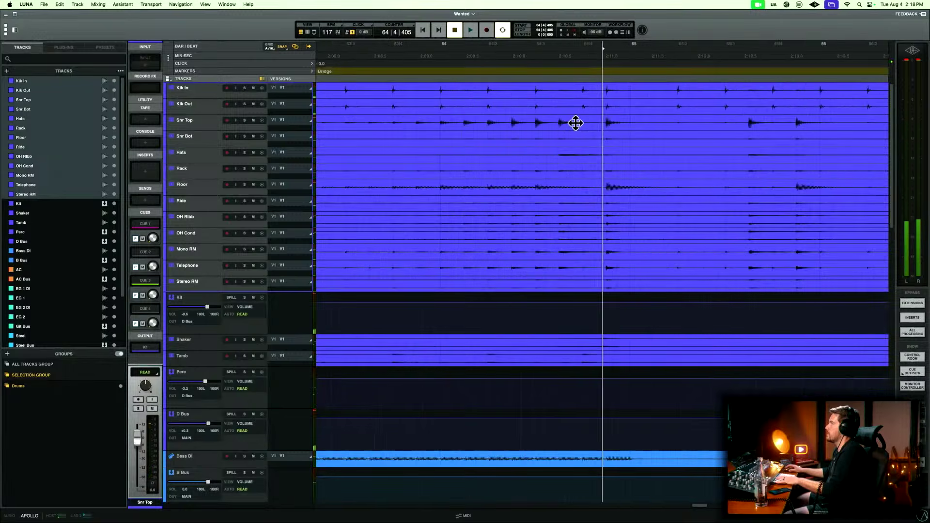
pyautogui.click(610, 120)
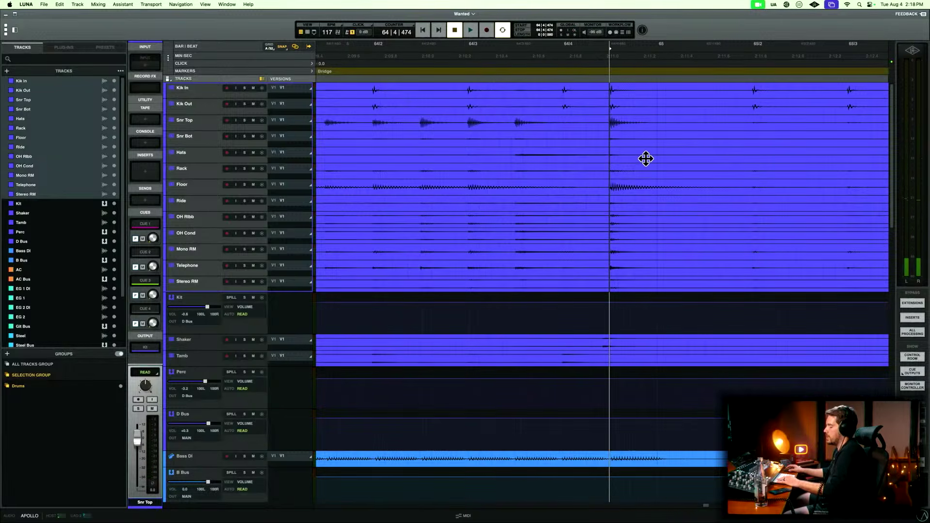
# Check the playhead against the drum transients up close and add a marker named Chorus at 64|4|474.
pyautogui.press('t')
pyautogui.press('t')
pyautogui.press('t')
pyautogui.press('t')
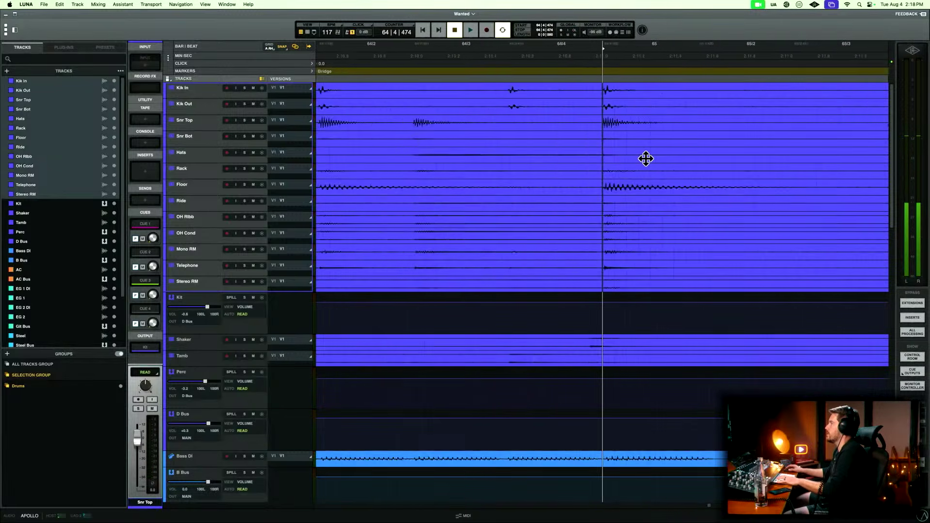
pyautogui.press('r')
pyautogui.press('r')
pyautogui.press('r')
pyautogui.press('r')
pyautogui.press('r')
pyautogui.press('r')
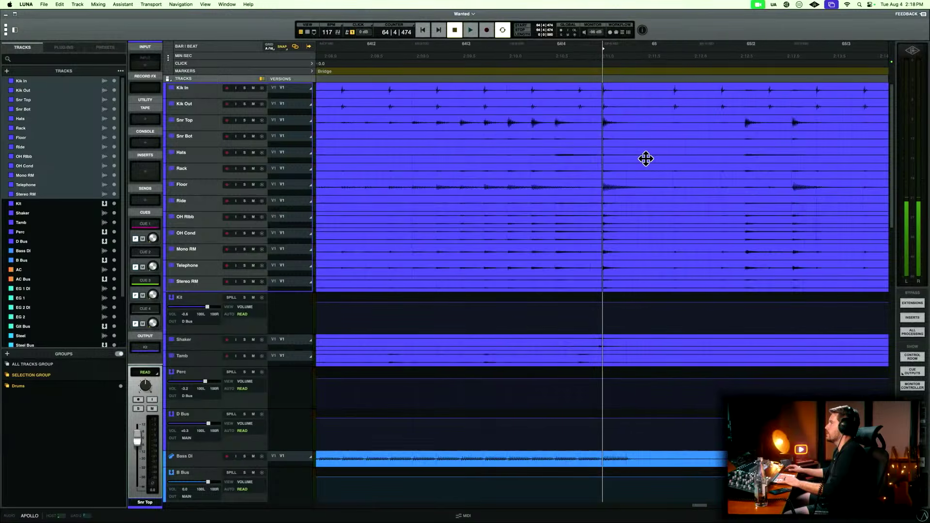
pyautogui.press('t')
pyautogui.press('t')
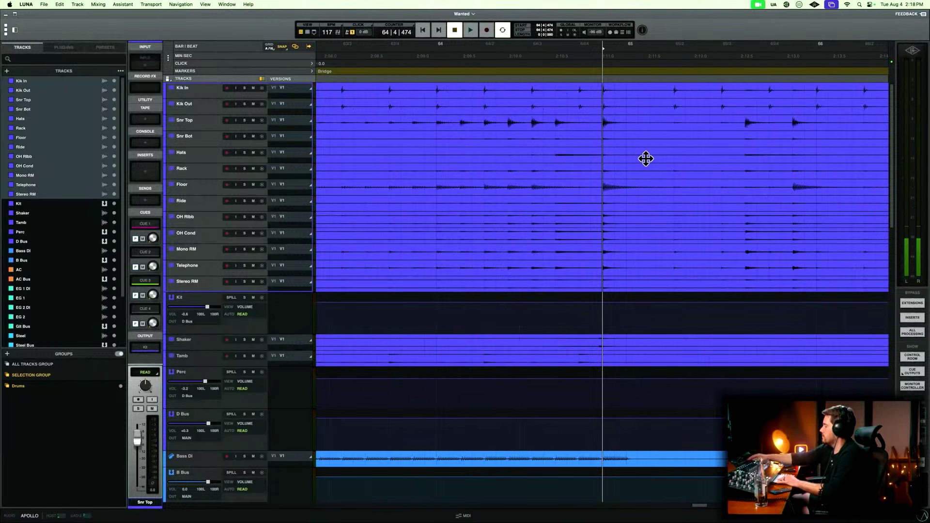
pyautogui.press('r')
pyautogui.press('r')
pyautogui.press('r')
# Play through the last chorus to find the outro entry and add a marker named Outro at 78|1|000.
pyautogui.press('space')
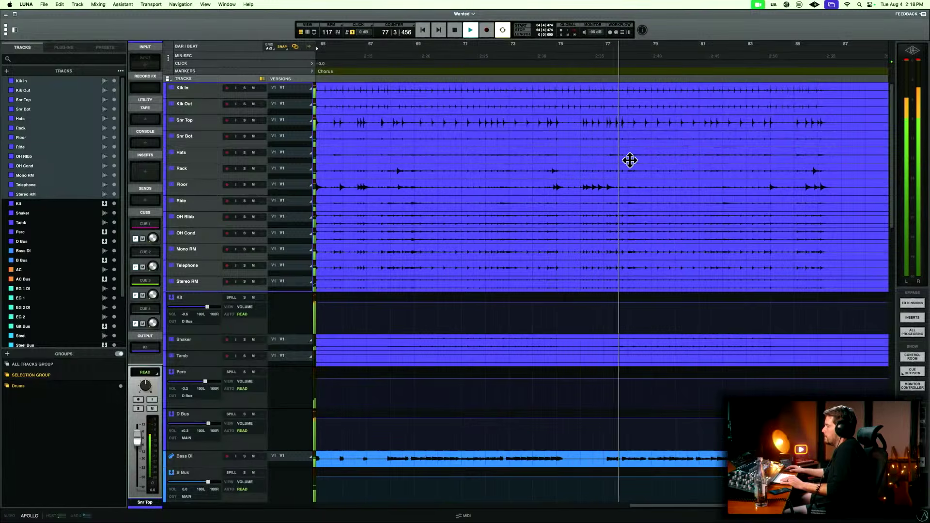
pyautogui.press('space')
pyautogui.click(627, 89)
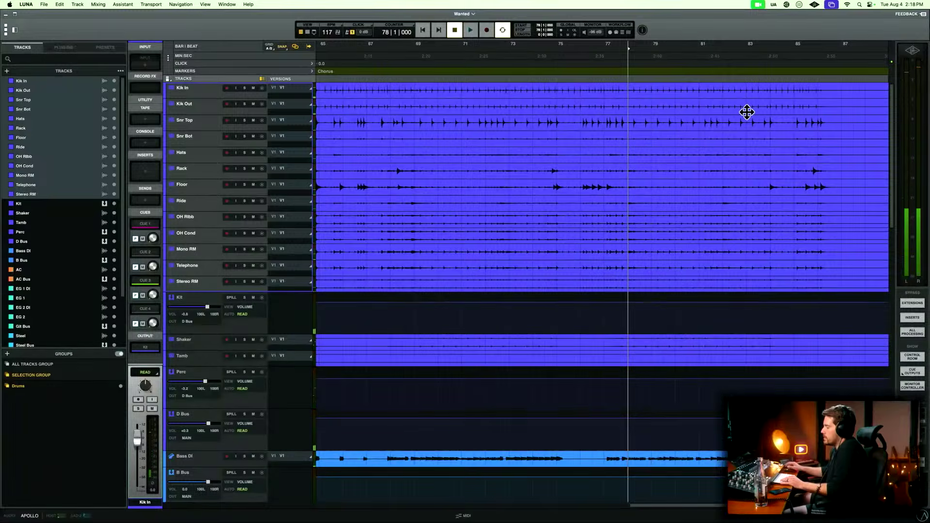
pyautogui.press('space')
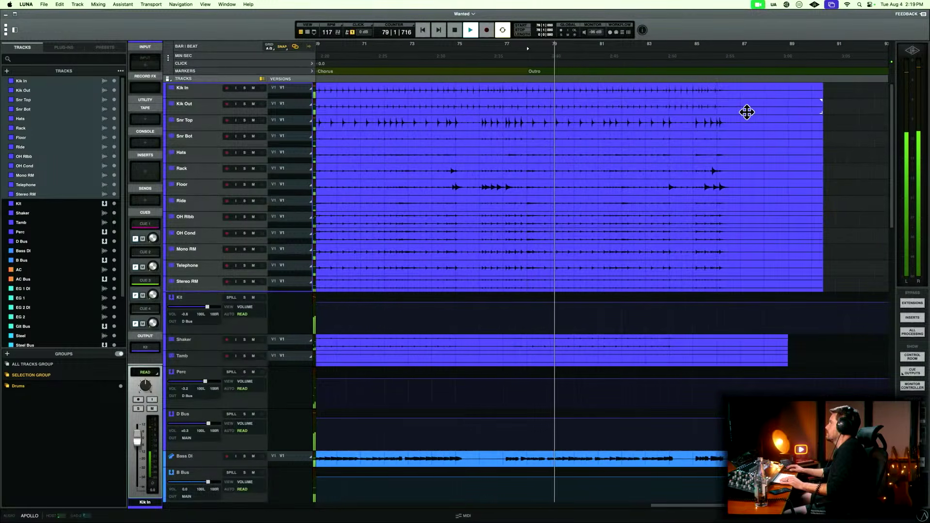
# Play the outro through to the end of the song and review the section markers across the whole timeline.
pyautogui.press('r')
pyautogui.press('r')
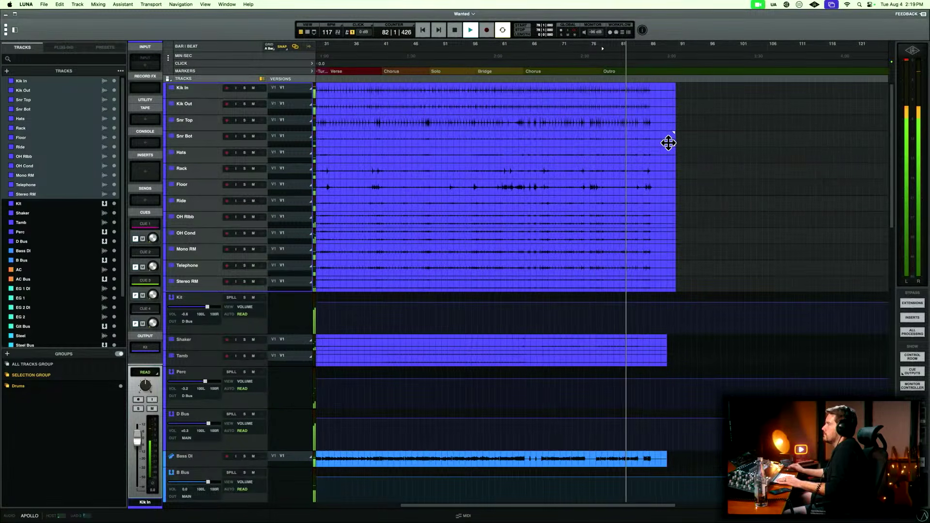
pyautogui.hscroll(-5, 668, 143)
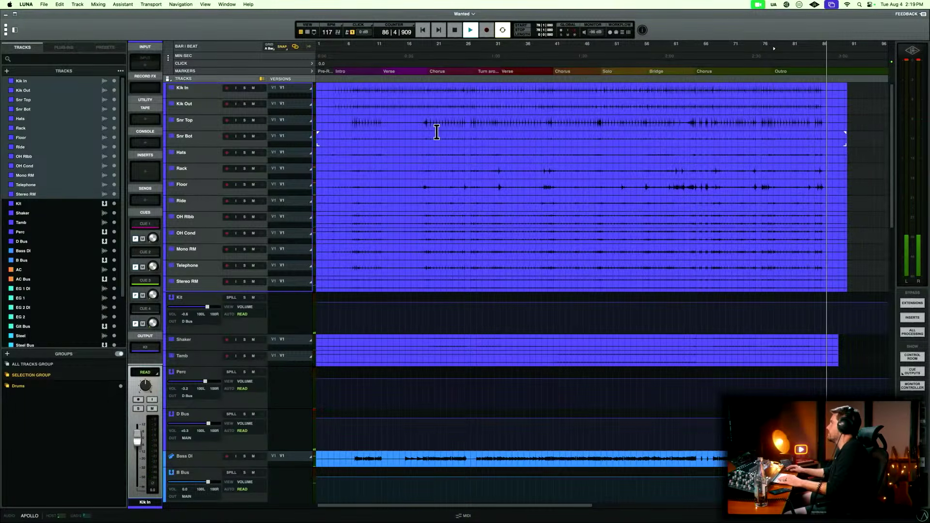
pyautogui.press('space')
# Inspect the start of the song up close and audition the lead-in to the intro from 3|1|000.
pyautogui.press('t')
pyautogui.press('t')
pyautogui.press('t')
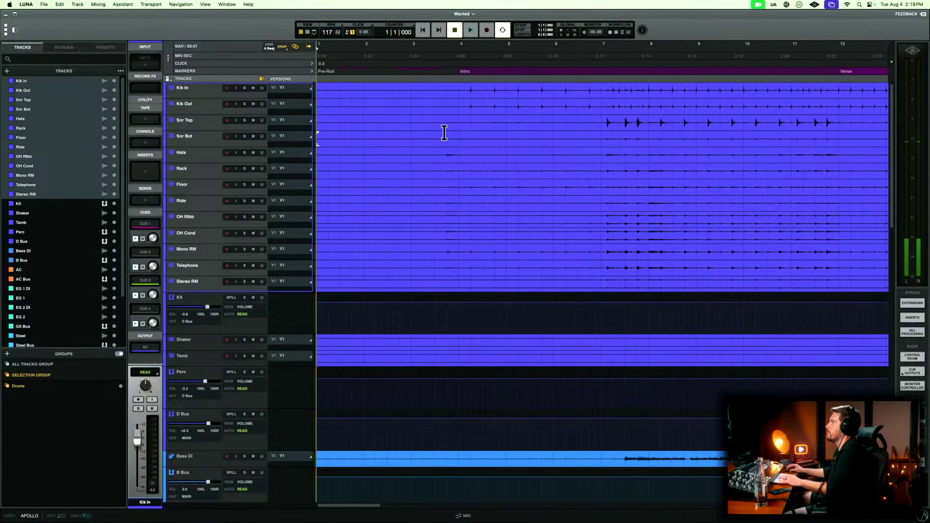
pyautogui.click(407, 90)
pyautogui.press('space')
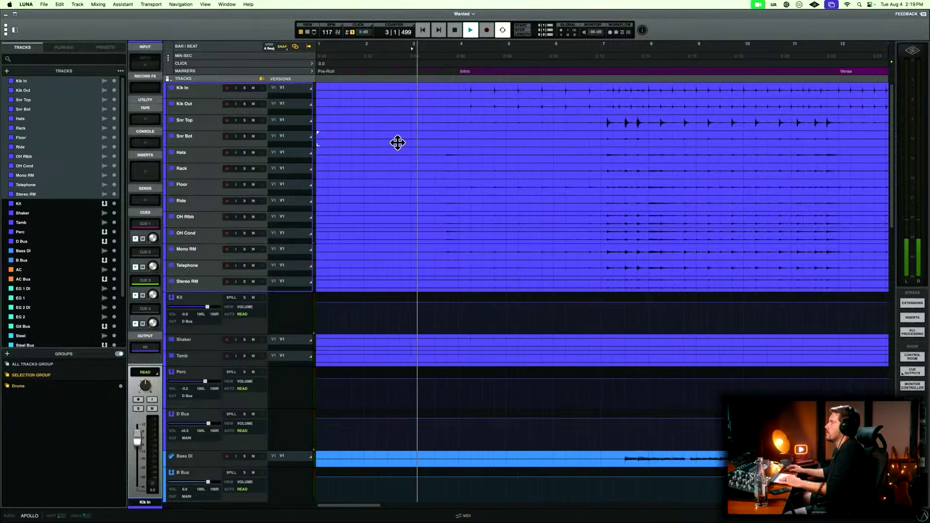
pyautogui.press('space')
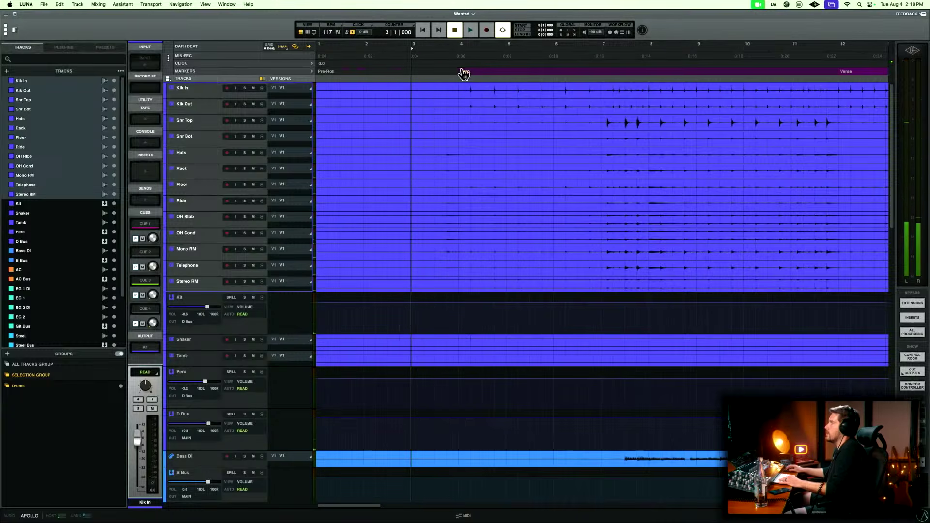
# Move the Intro marker to 3|1|000 and audition the start of the intro from there.
pyautogui.moveTo(463, 74); pyautogui.dragTo(413, 74)
pyautogui.press('space')
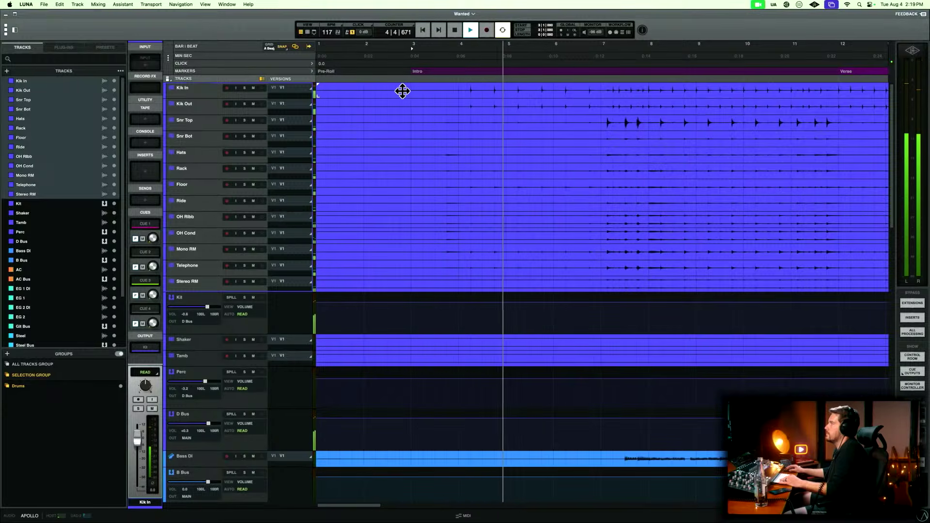
pyautogui.press('space')
pyautogui.press('space')
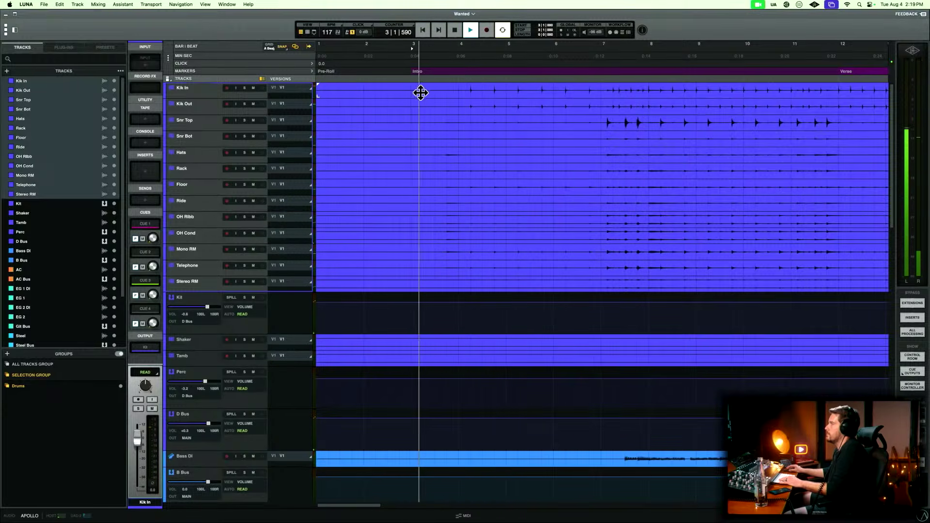
pyautogui.press('space')
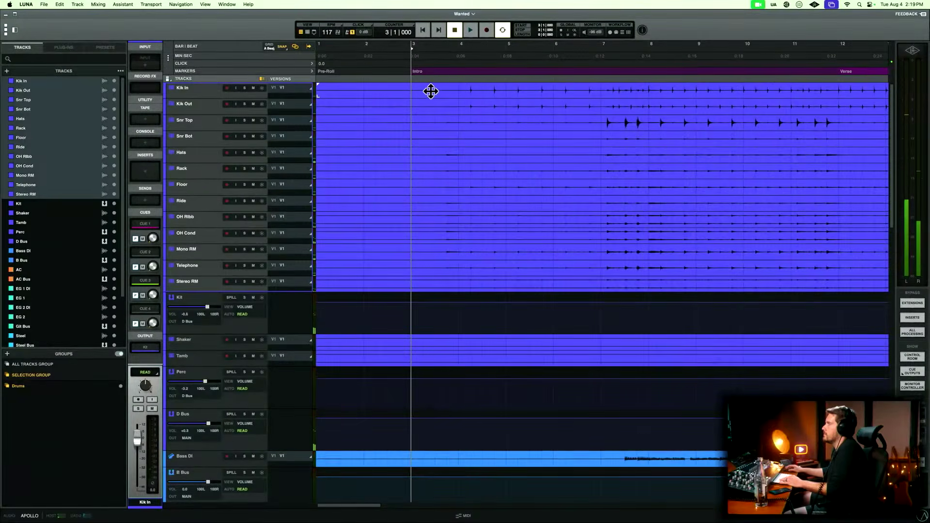
# Delete the empty lead-in of the drum kit clips before the intro playing starts and add a short fade-in across their new start edges.
pyautogui.moveTo(429, 86); pyautogui.dragTo(236, 105)
pyautogui.press('Delete')
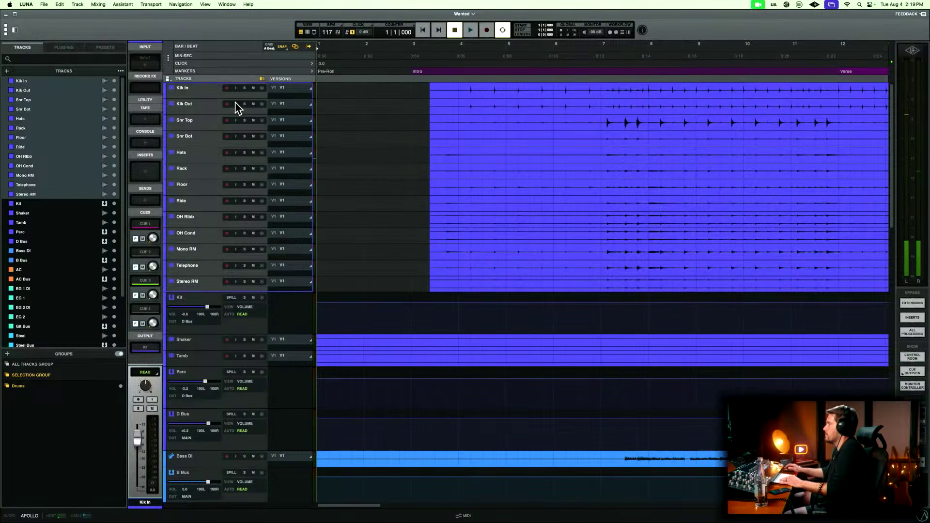
pyautogui.moveTo(424, 90); pyautogui.dragTo(434, 89)
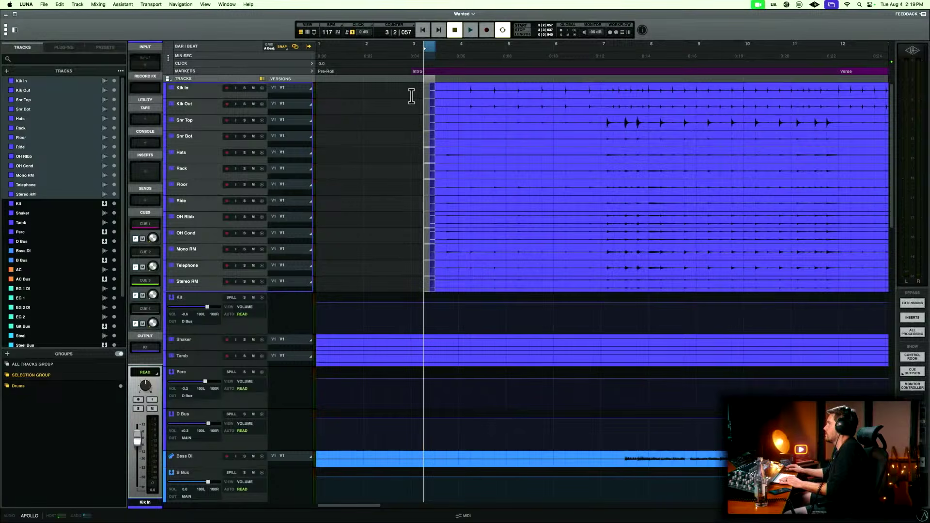
# Look through the drum clips along the song and play the end of the outro to hear where the drums ring out.
pyautogui.hscroll(10, 411, 96)
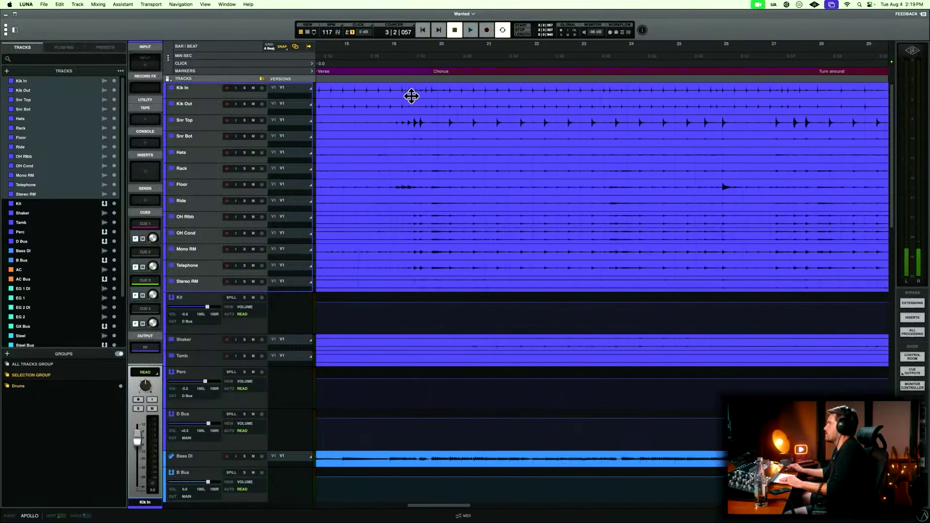
pyautogui.hscroll(10, 411, 96)
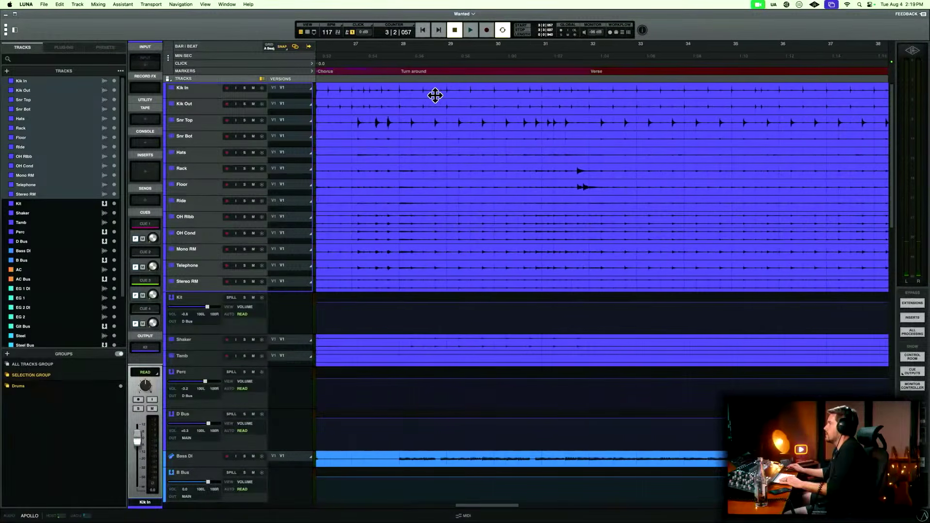
pyautogui.hscroll(-2, 435, 96)
pyautogui.press('r')
pyautogui.hscroll(10, 435, 97)
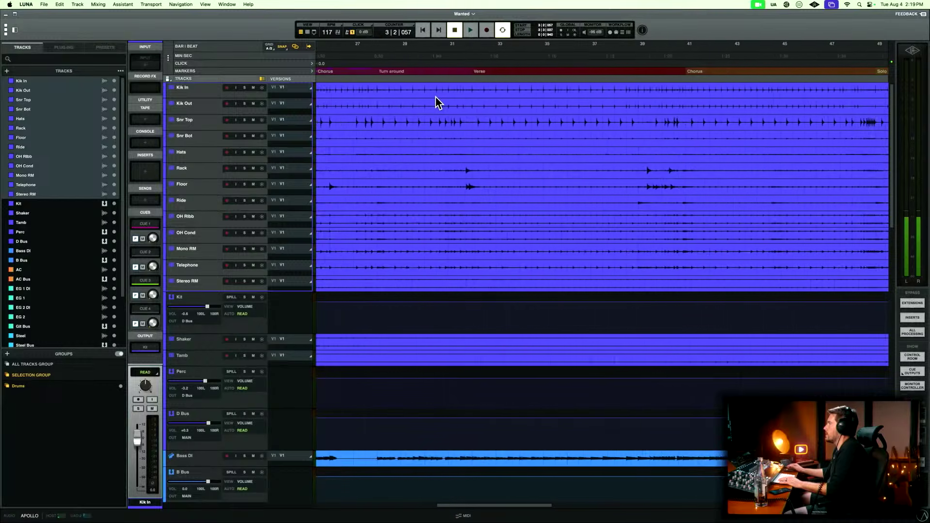
pyautogui.hscroll(8, 434, 97)
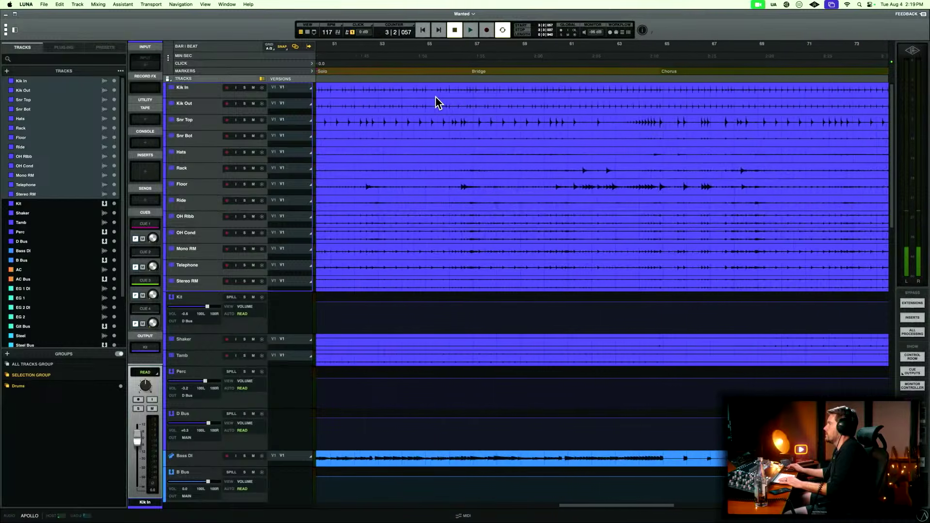
pyautogui.hscroll(6, 436, 99)
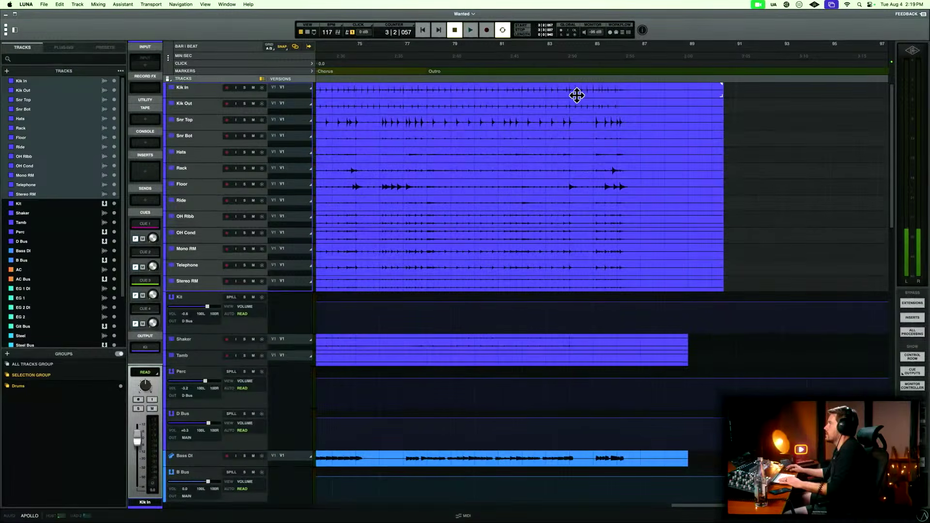
pyautogui.click(603, 90)
pyautogui.press('space')
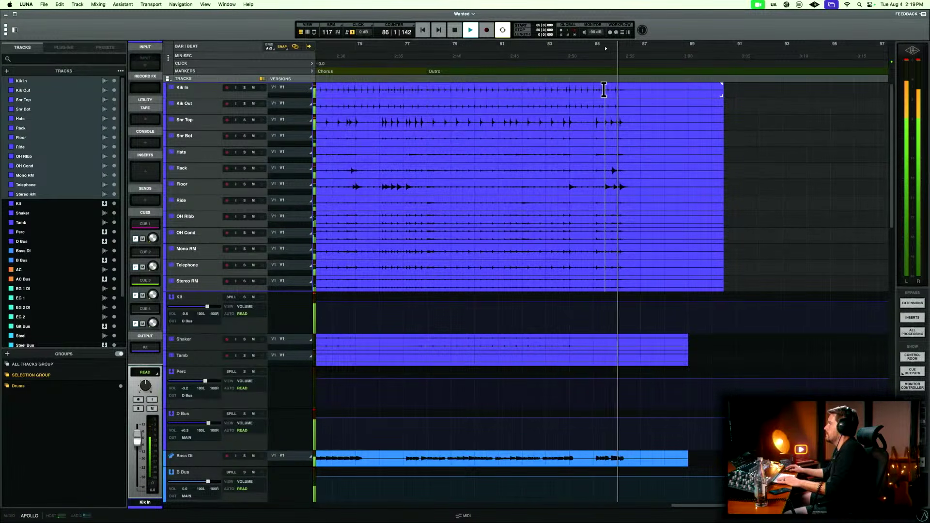
pyautogui.press('space')
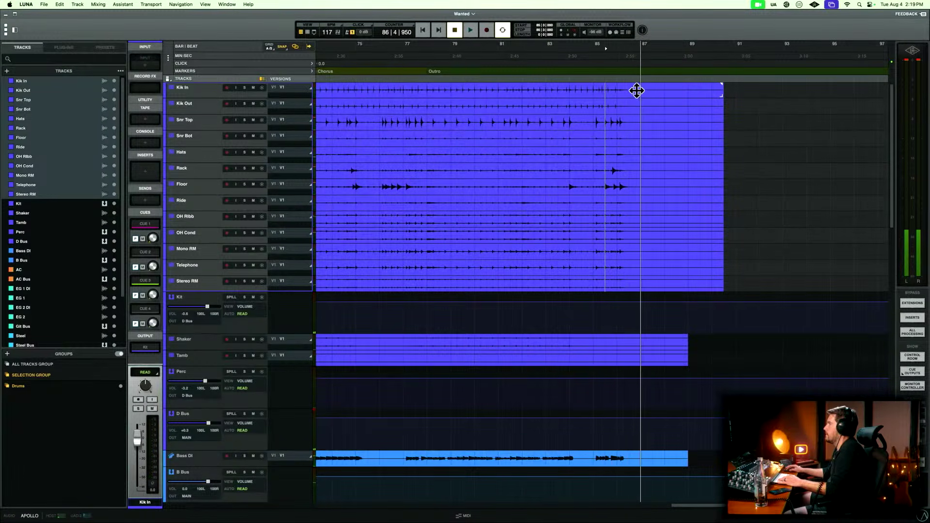
# Trim the end of the drum kit clips by deleting the audio from 86|4|480 onwards.
pyautogui.click(633, 88)
pyautogui.press('t')
pyautogui.press('t')
pyautogui.press('t')
pyautogui.press('t')
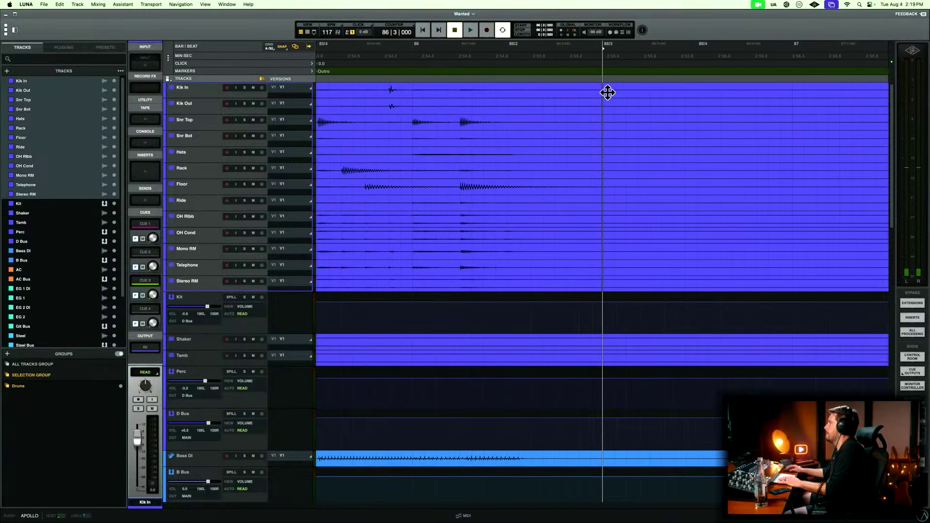
pyautogui.press('r')
pyautogui.press('r')
pyautogui.click(638, 88)
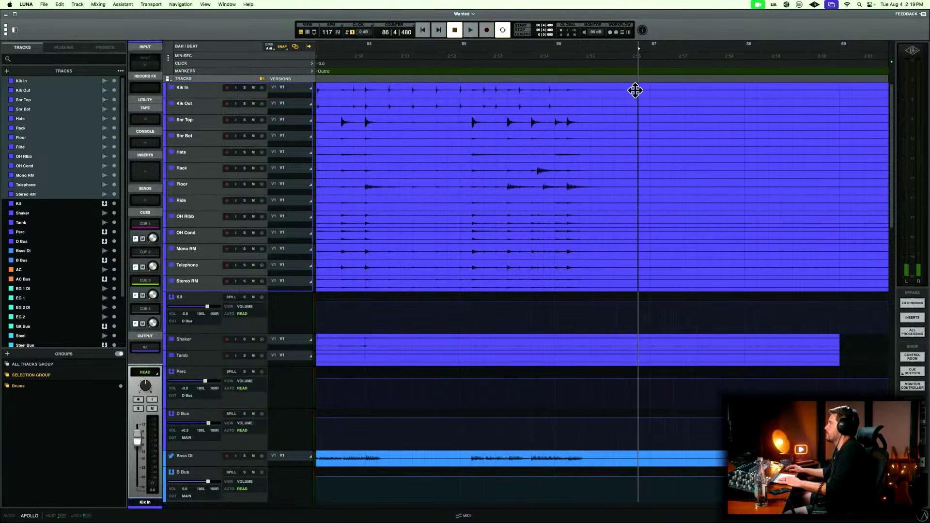
pyautogui.moveTo(637, 89); pyautogui.dragTo(926, 91)
pyautogui.press('Delete')
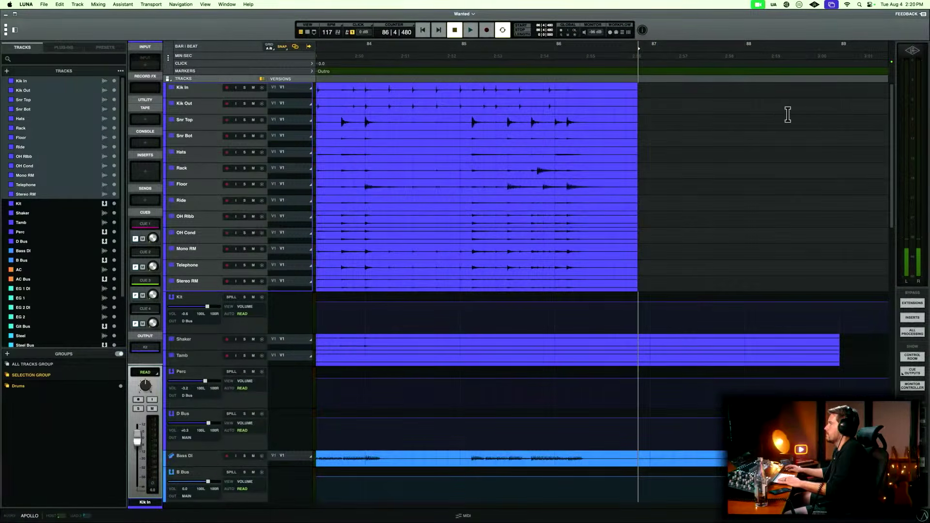
# Fade out the drum kit clips across their new end edges and delete the leftover clip pieces at 90|1|000.
pyautogui.moveTo(647, 93); pyautogui.dragTo(625, 93)
pyautogui.press('Delete')
pyautogui.press('r')
pyautogui.press('r')
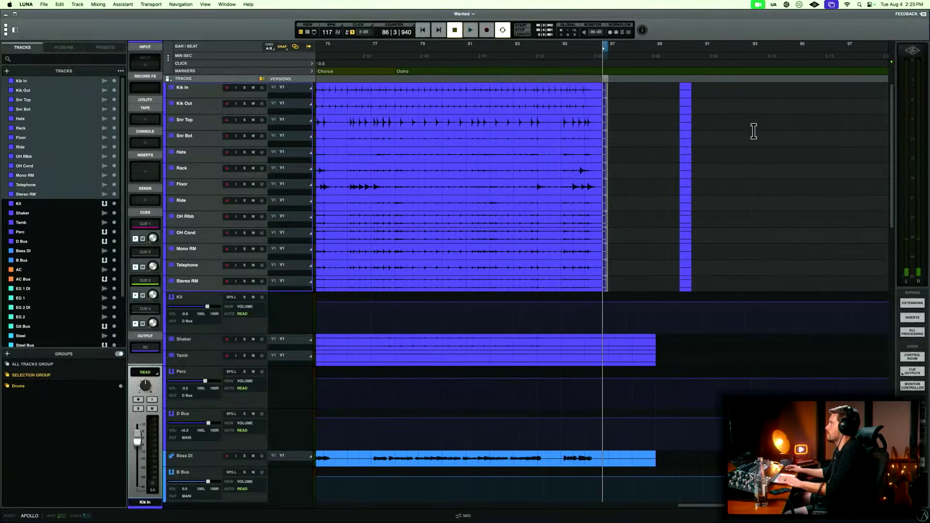
pyautogui.click(684, 96)
pyautogui.press('Delete')
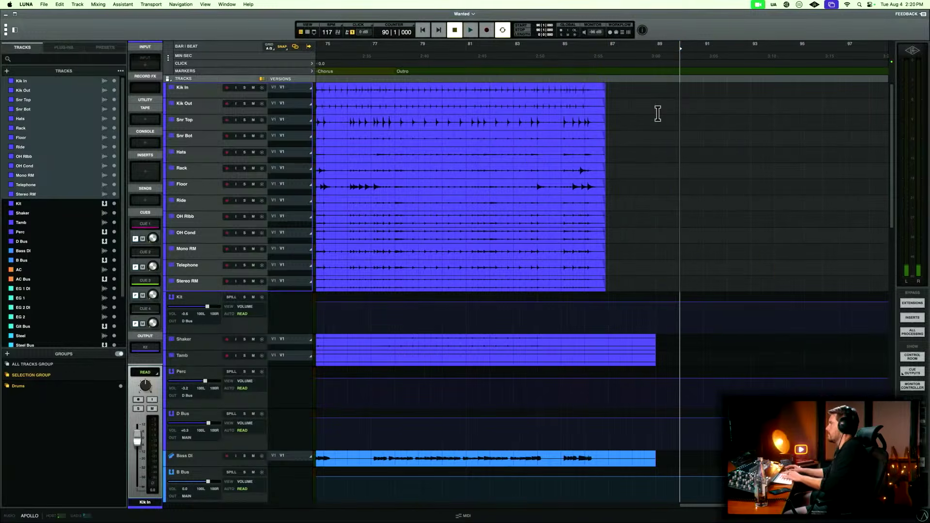
pyautogui.press('r')
pyautogui.press('r')
pyautogui.press('Return')
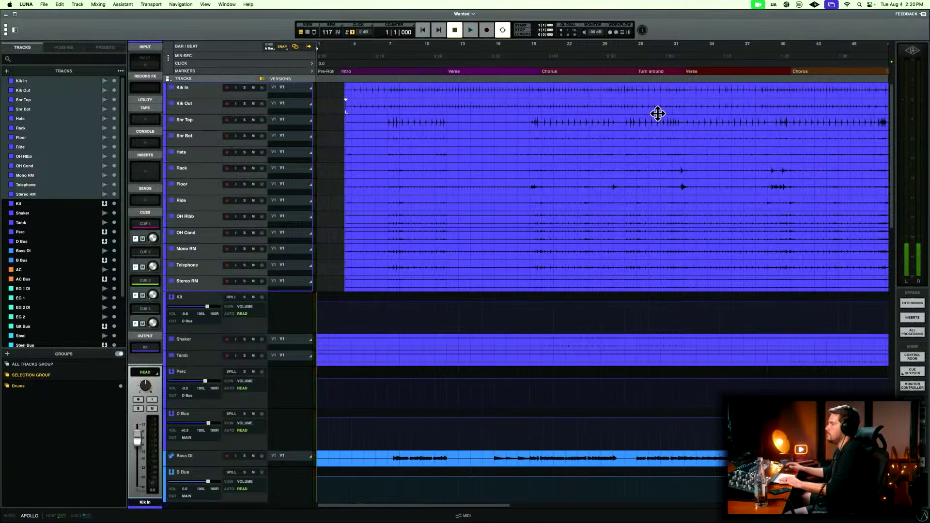
pyautogui.press('r')
pyautogui.press('r')
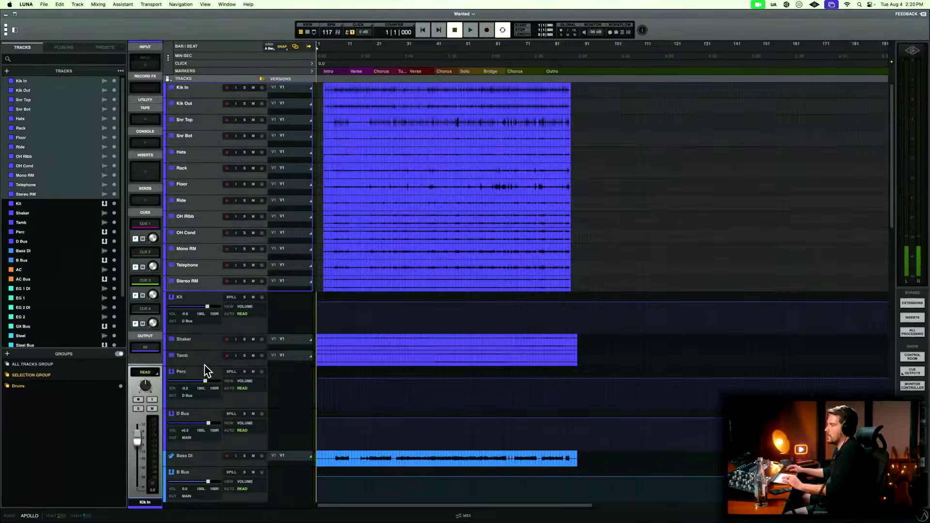
# Enlarge the Shaker and Tamb tracks and check the session tempo mode in the tempo settings.
pyautogui.moveTo(204, 365); pyautogui.dragTo(203, 402)
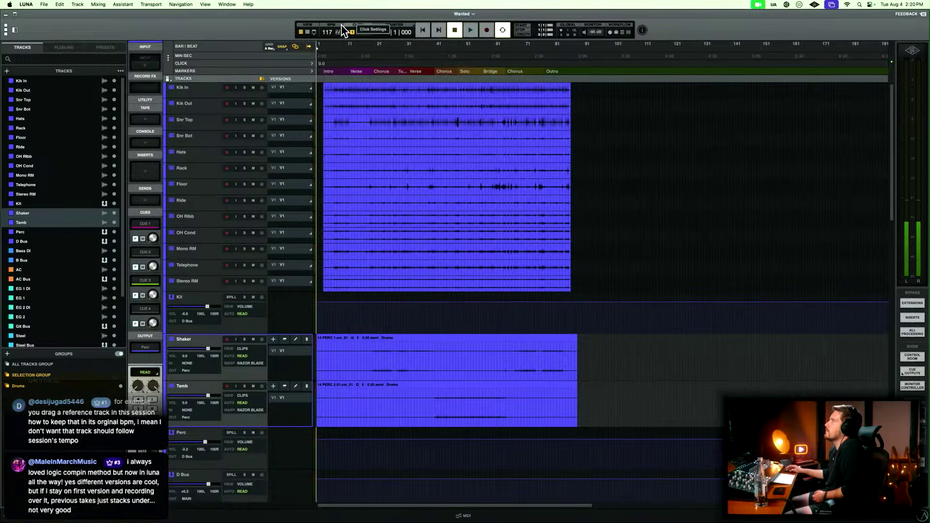
pyautogui.click(321, 38)
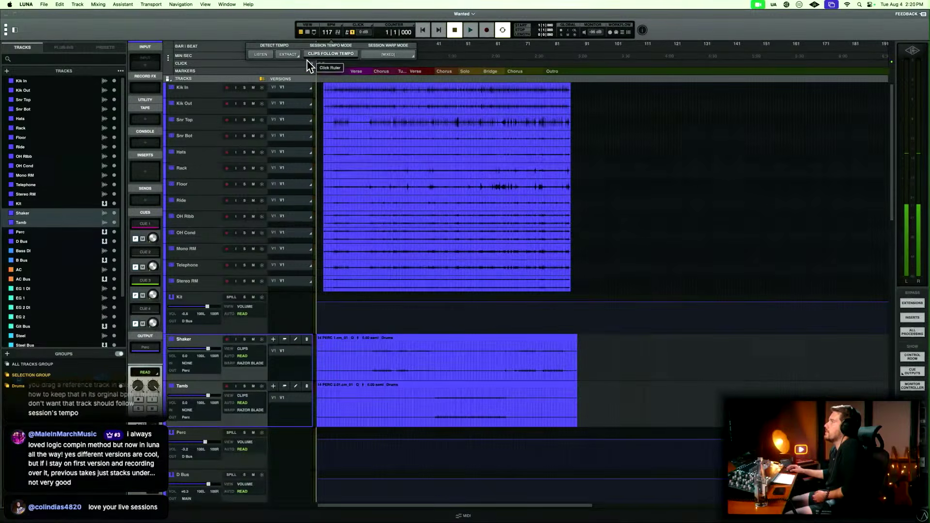
pyautogui.click(428, 168)
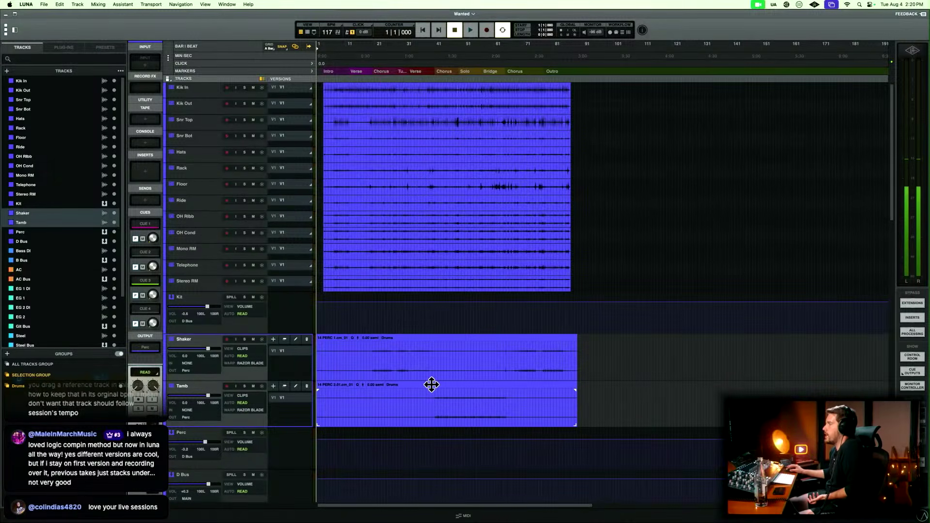
# Select the Shaker and Tamb tracks together and zoom them to fill the track area.
pyautogui.click(417, 399)
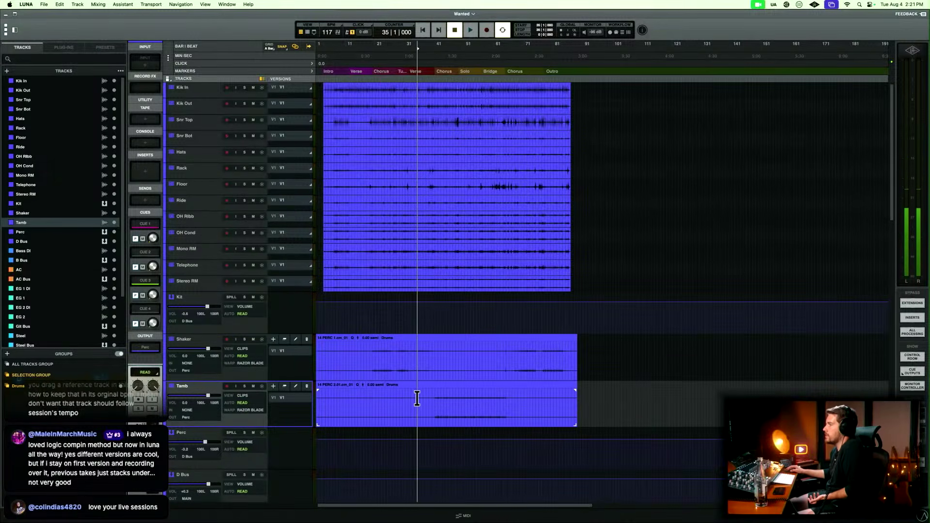
pyautogui.keyDown('shift'); pyautogui.click(206, 346); pyautogui.keyUp('shift')
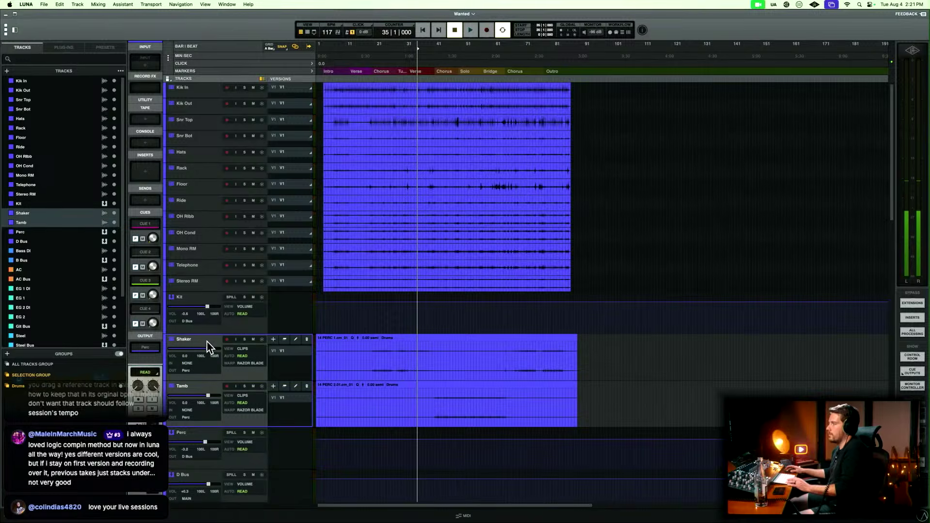
pyautogui.press('e')
pyautogui.press('e')
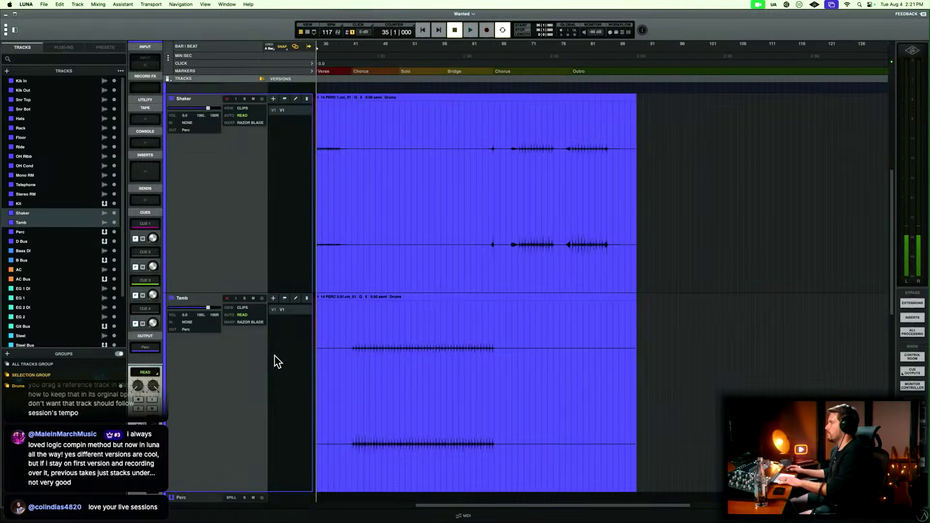
pyautogui.hscroll(-10, 354, 349)
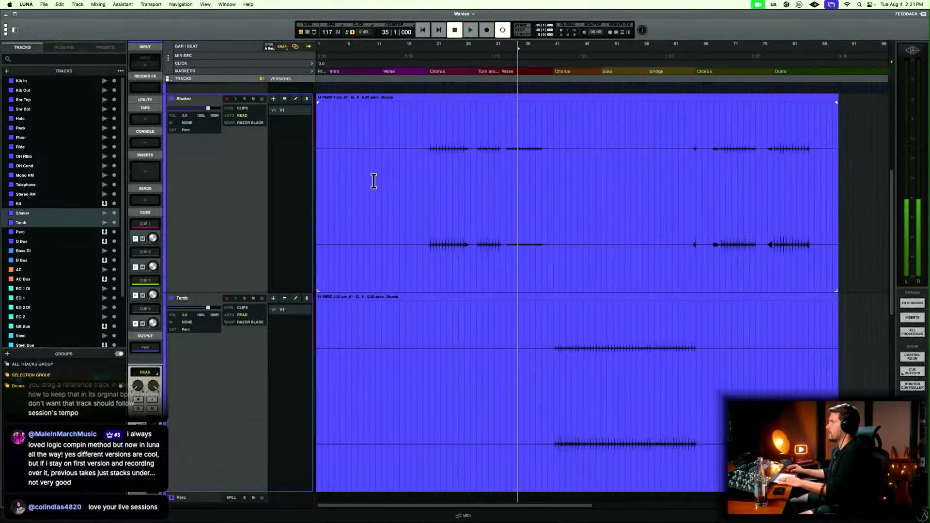
# Solo the Tamb track and audition its part from the chorus at 41|1|000.
pyautogui.click(351, 128)
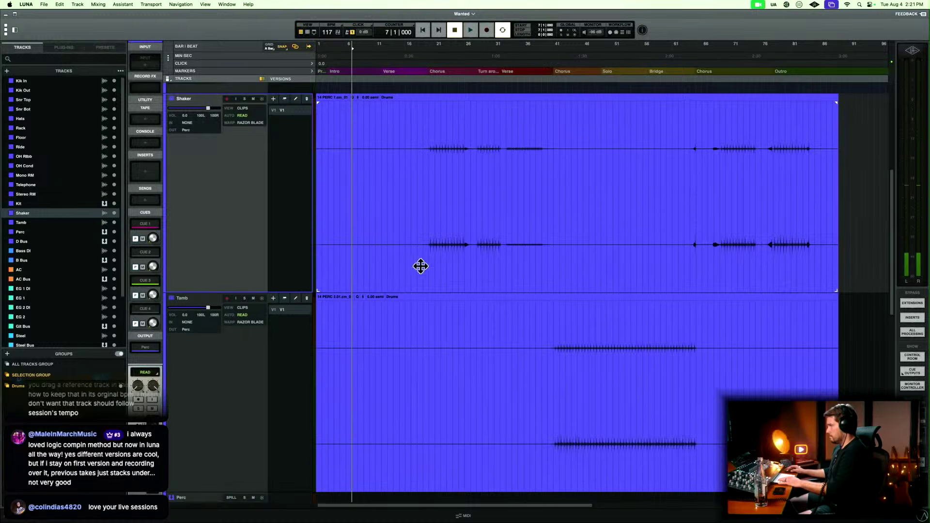
pyautogui.click(541, 320)
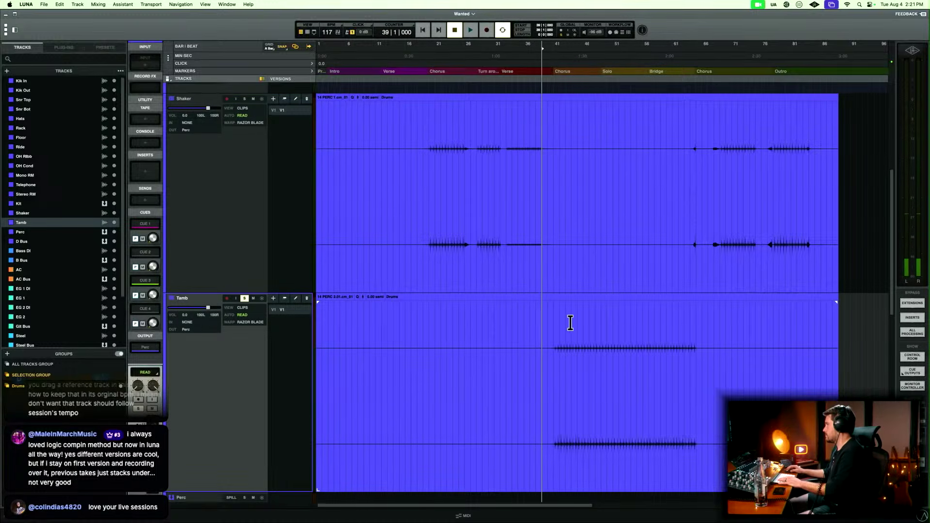
pyautogui.press('space')
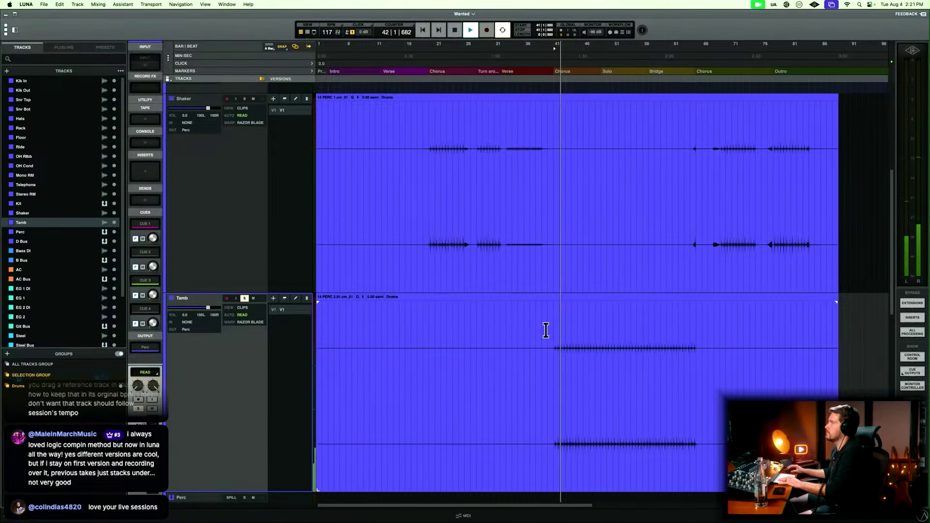
pyautogui.press('space')
# Solo the Shaker track as well and audition its part in the first chorus from 21|1|000.
pyautogui.click(435, 122)
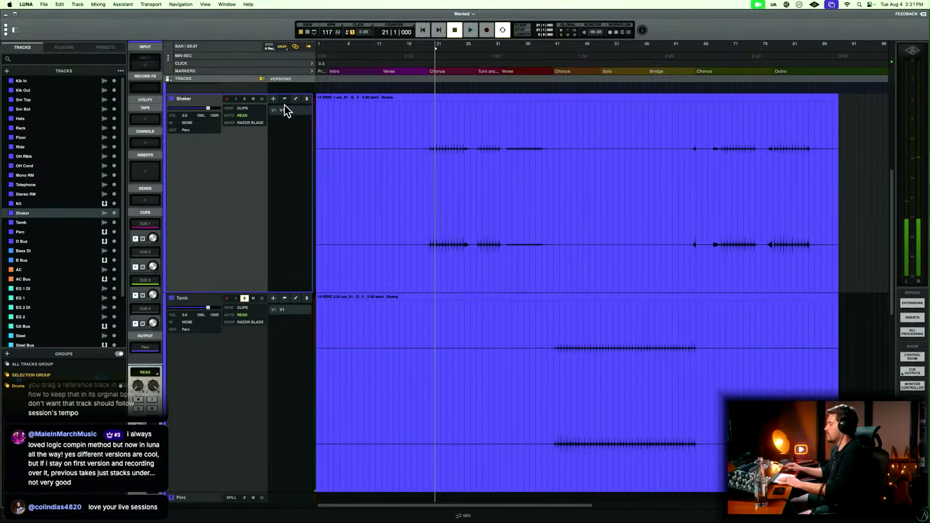
pyautogui.hotkey('shift', 's')
pyautogui.press('space')
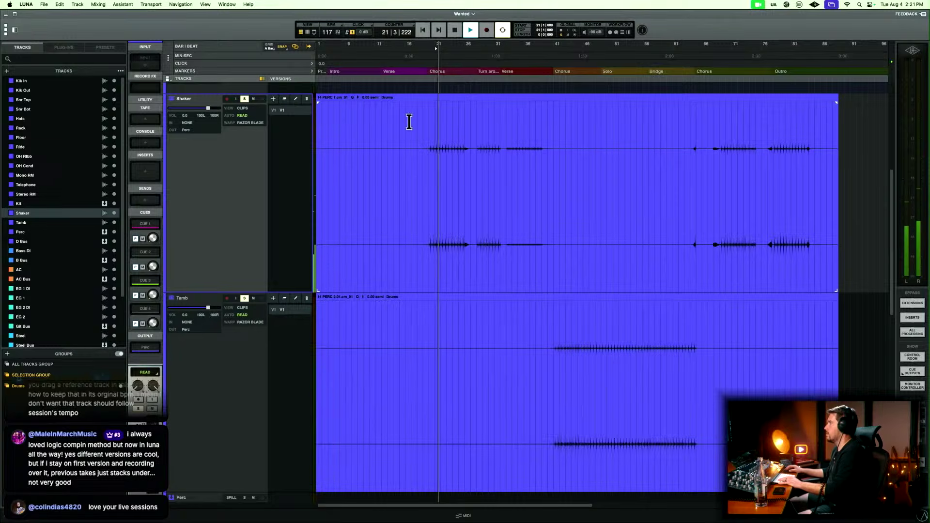
pyautogui.press('t')
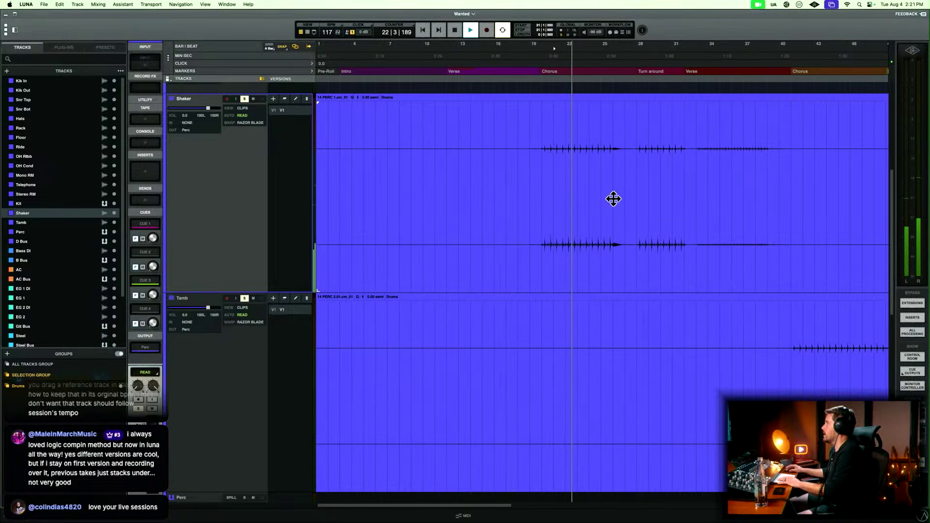
pyautogui.press('space')
# Copy the Shaker's first-chorus part starting at 20|1|000 onto the Tamb track at the same position.
pyautogui.moveTo(542, 137); pyautogui.dragTo(631, 143)
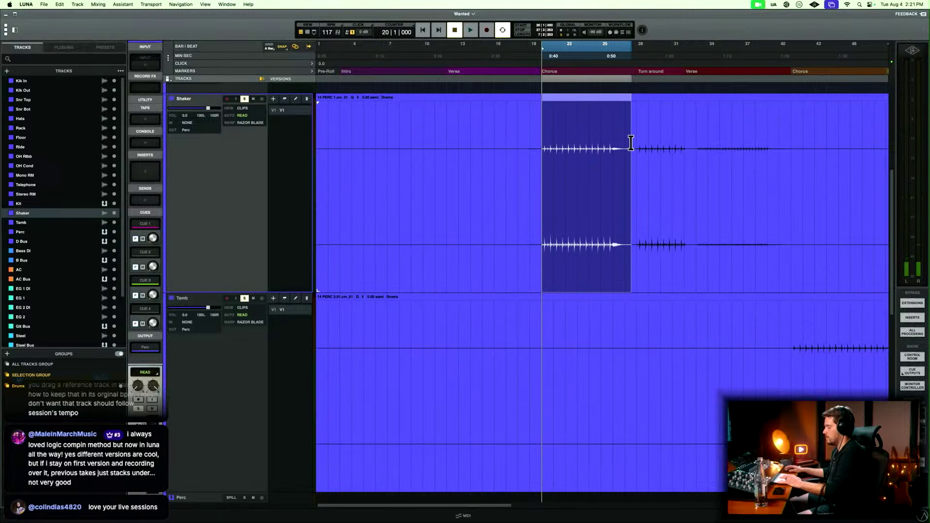
pyautogui.press(';')
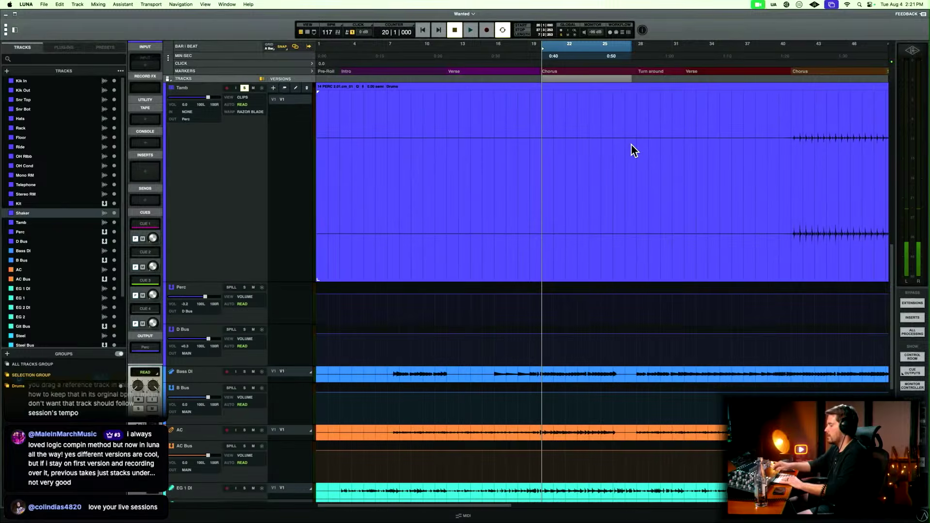
pyautogui.press('super+v')
pyautogui.press('r')
pyautogui.press('r')
pyautogui.press('t')
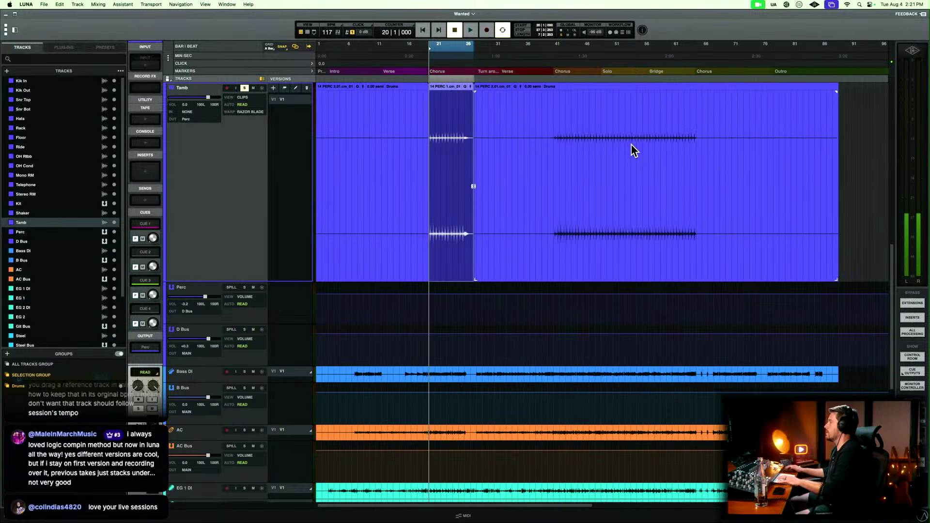
# Delete the first-chorus clip starting at 20|1|000 and the empty clip before it from the Shaker track.
pyautogui.scroll(5, 631, 143)
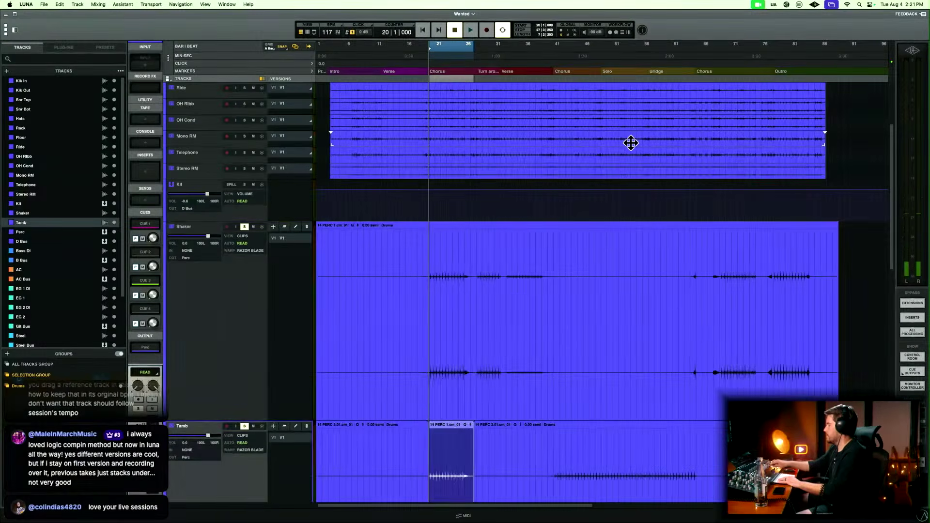
pyautogui.press('p')
pyautogui.press('Delete')
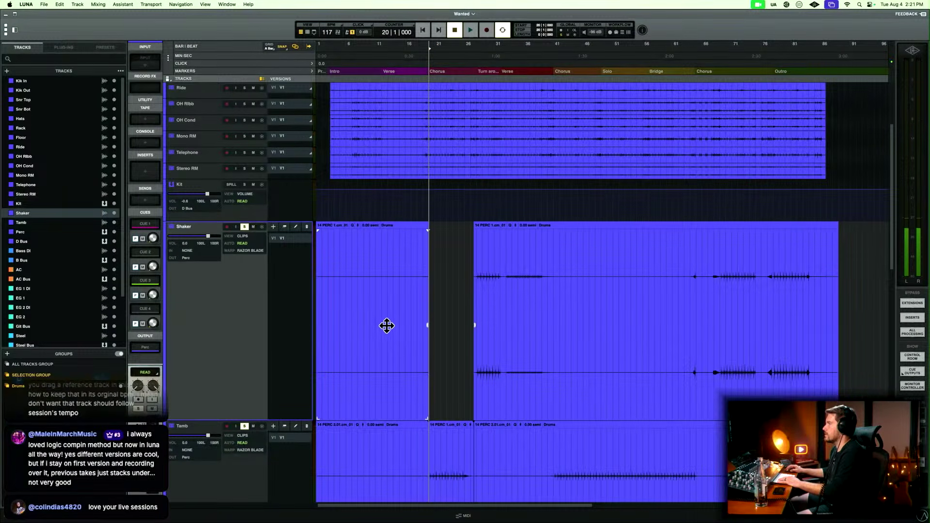
pyautogui.press('space')
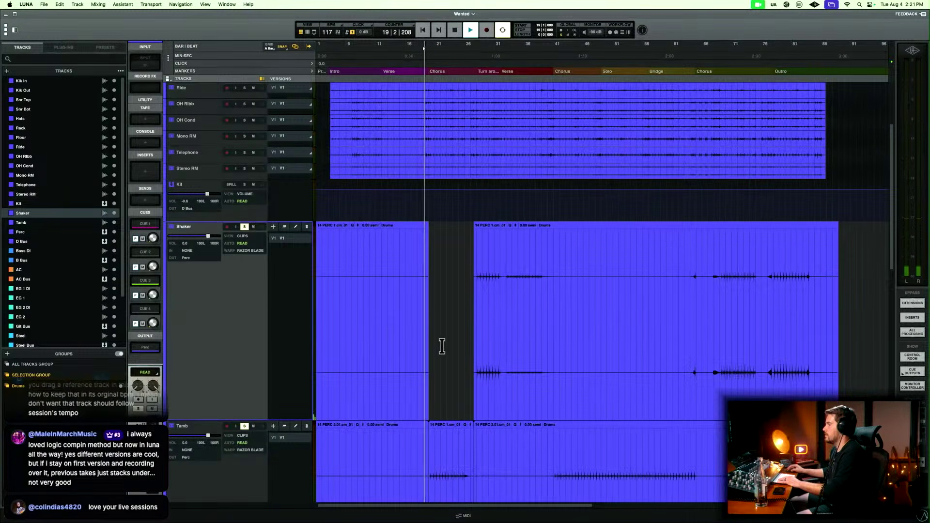
pyautogui.press('space')
pyautogui.click(407, 398)
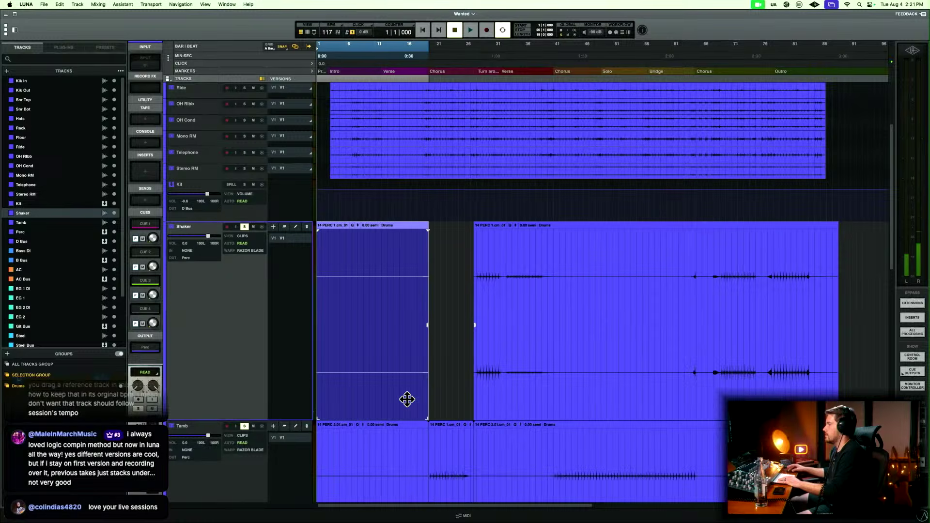
pyautogui.press('Delete')
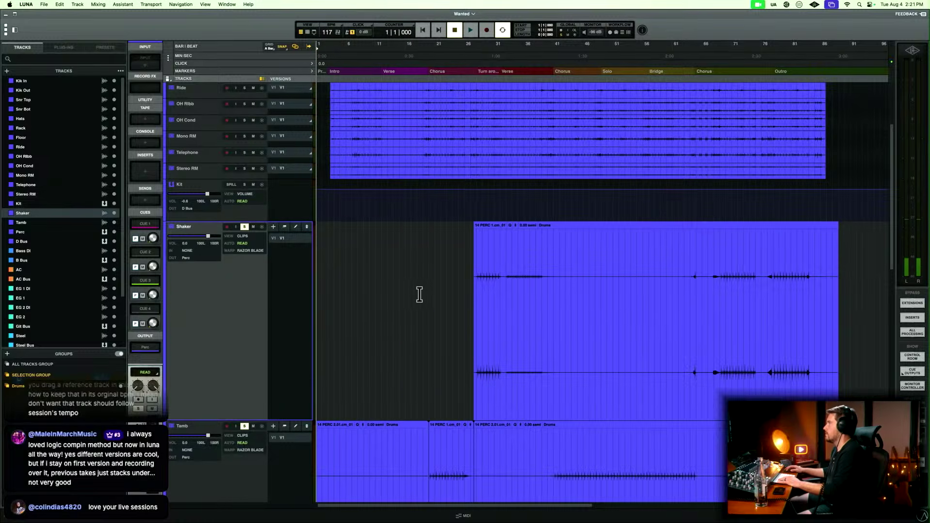
# Audition the Shaker track's remaining part around the Turn around section.
pyautogui.click(417, 294)
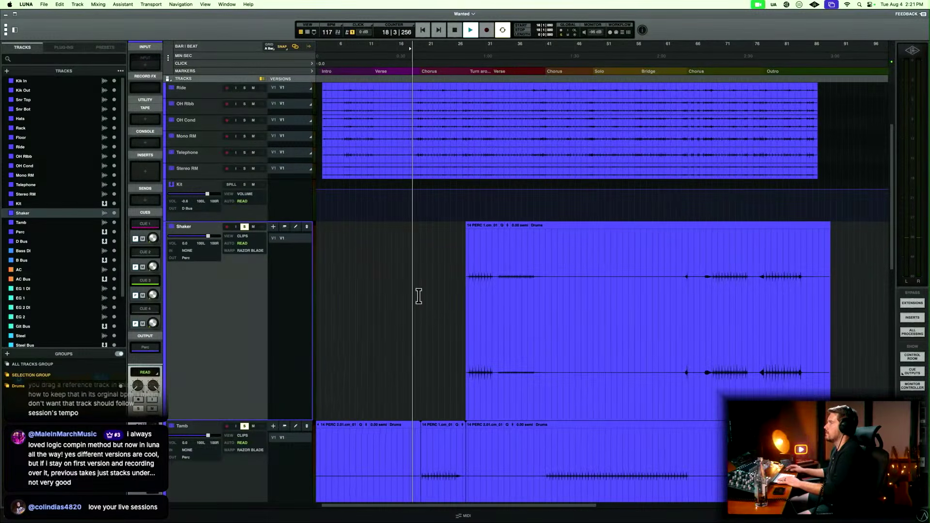
pyautogui.click(497, 255)
pyautogui.press('t')
pyautogui.press('t')
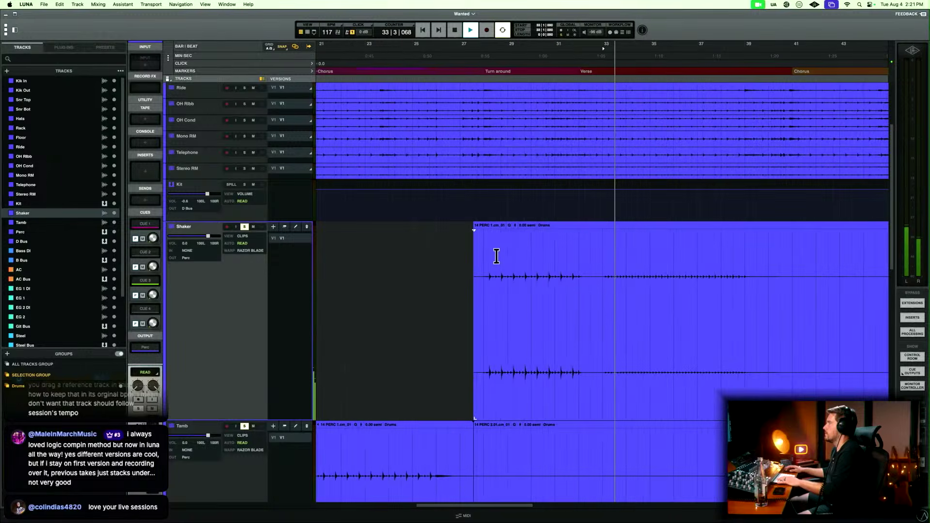
pyautogui.press('space')
pyautogui.click(484, 259)
pyautogui.press('space')
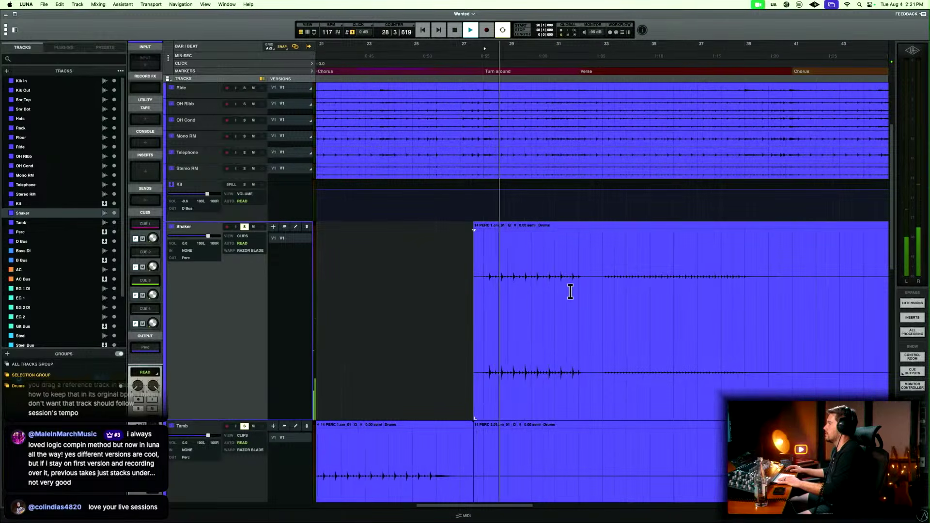
# Split the Shaker clip just after the turnaround part and move that part onto the Tamb track at 27|3|253.
pyautogui.scroll(-2, 571, 291)
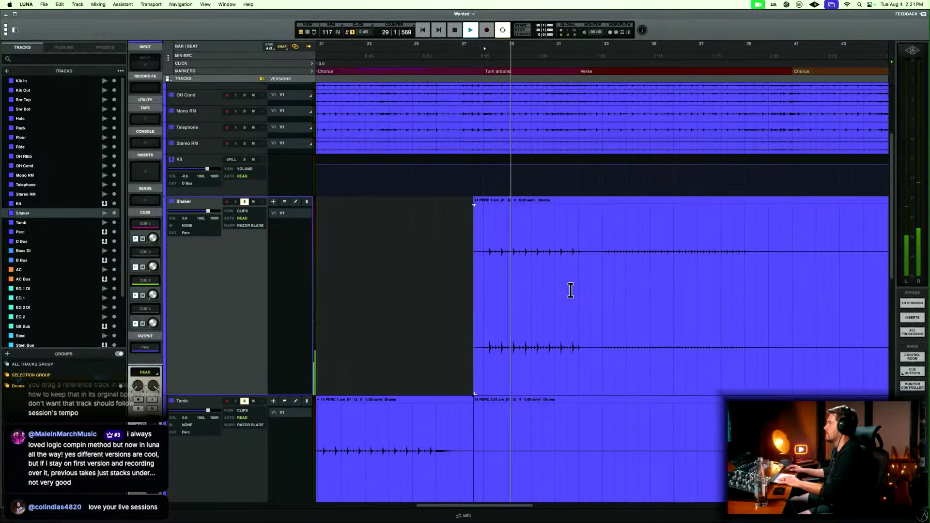
pyautogui.click(592, 248)
pyautogui.moveTo(527, 395); pyautogui.dragTo(527, 400)
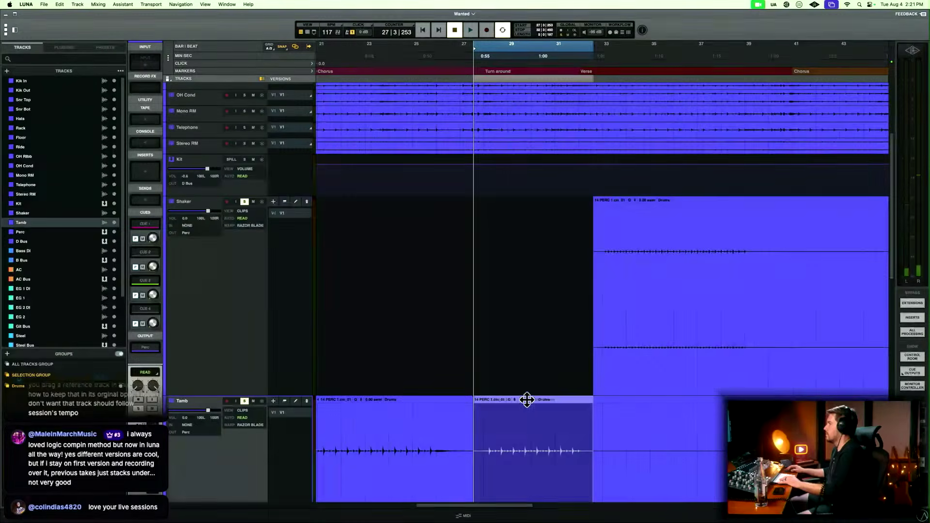
# Inspect the boundary of the moved turnaround clip on the Tamb track and undo the move.
pyautogui.scroll(-4, 527, 406)
pyautogui.press('t')
pyautogui.press('t')
pyautogui.press('t')
pyautogui.press('t')
pyautogui.press('t')
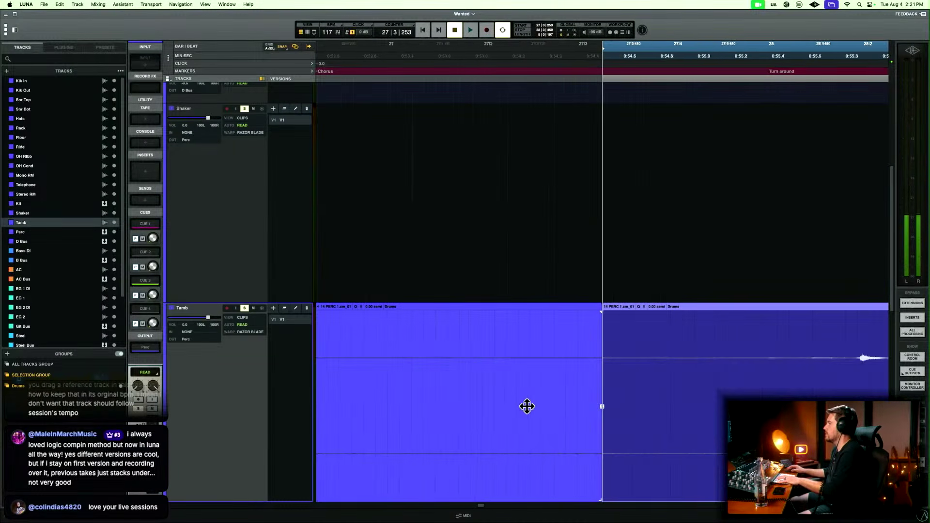
pyautogui.press('r')
pyautogui.press('r')
pyautogui.press('r')
pyautogui.press('r')
pyautogui.press('r')
pyautogui.press('r')
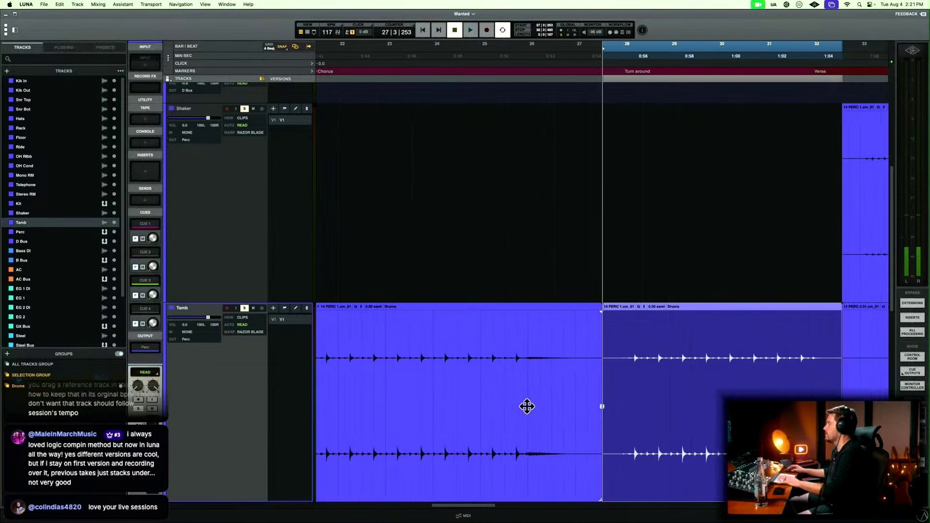
pyautogui.press('super+z')
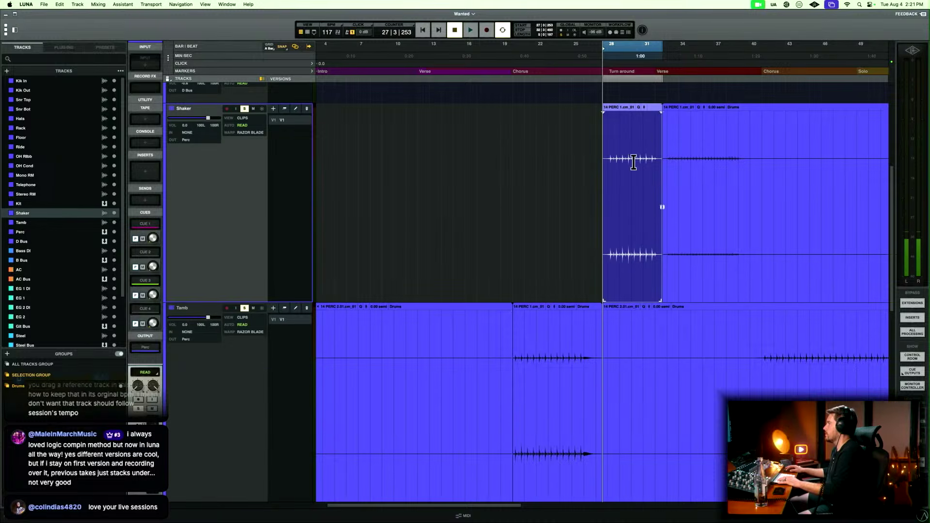
# Copy the Shaker's turnaround clip onto the Tamb track at 27|3|253 and delete the original from the Shaker track.
pyautogui.click(581, 178)
pyautogui.click(623, 252)
pyautogui.press('t')
pyautogui.press('t')
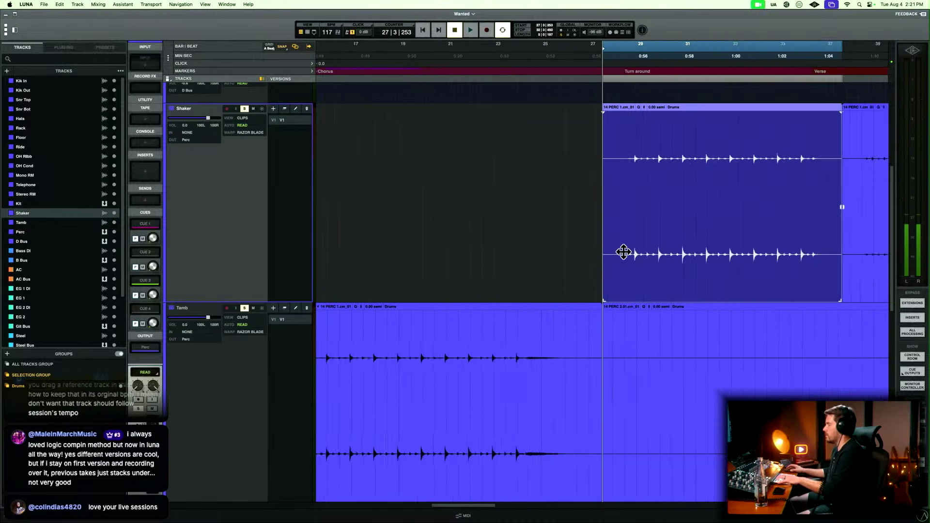
pyautogui.press('t')
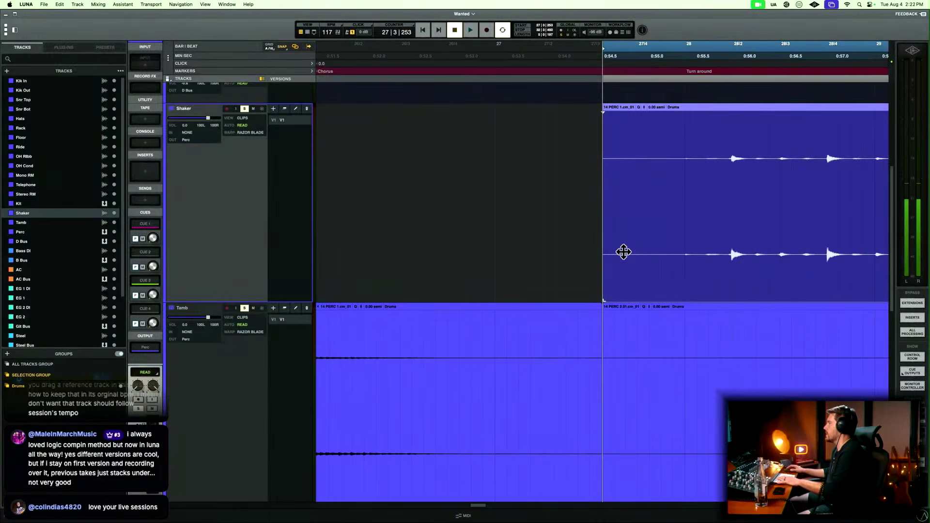
pyautogui.press('r')
pyautogui.press('r')
pyautogui.press('r')
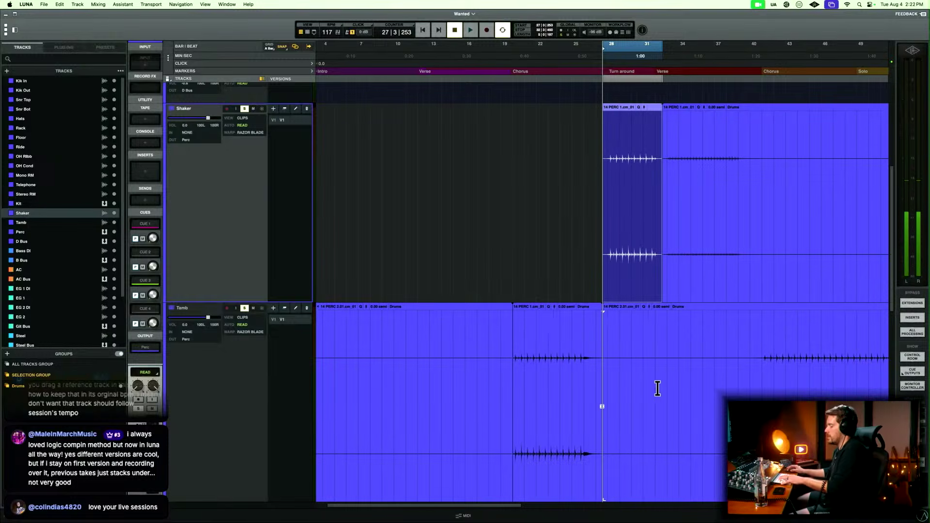
pyautogui.press('t')
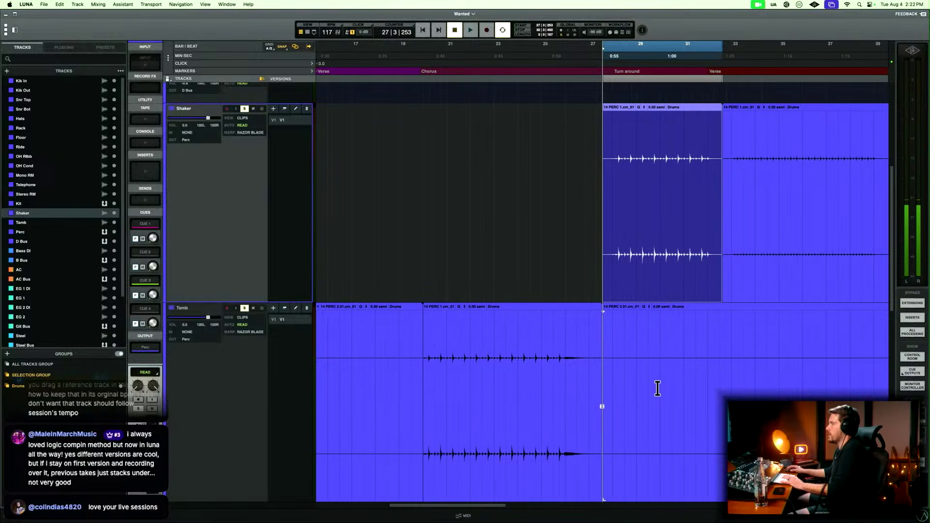
pyautogui.click(240, 429)
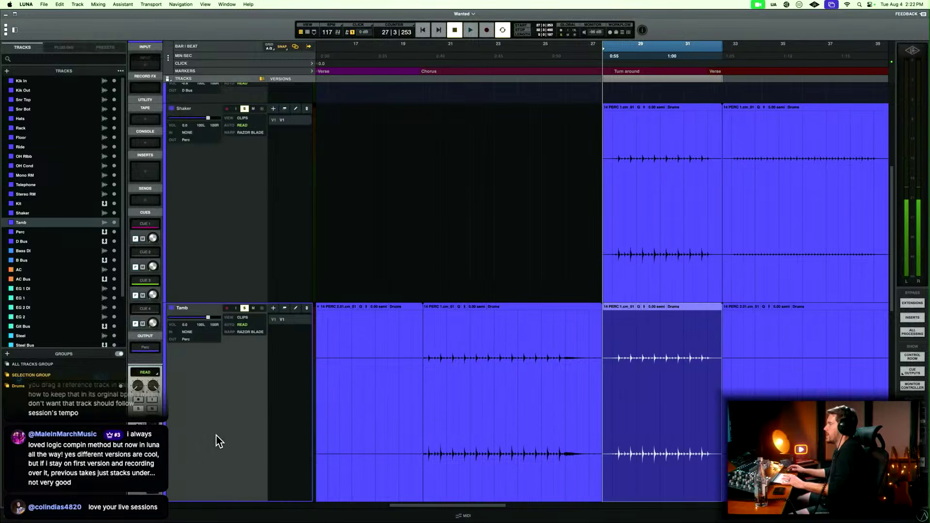
pyautogui.click(630, 265)
pyautogui.press('BackSpace')
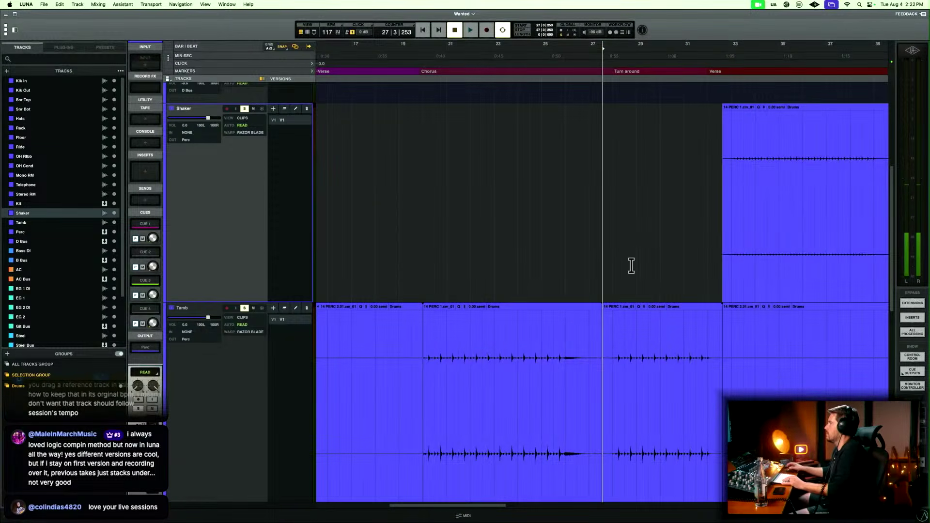
# Inspect and audition the Tamb track's transition from the first chorus into the turnaround around 27|3|253.
pyautogui.press('r')
pyautogui.press('t')
pyautogui.press('t')
pyautogui.press('t')
pyautogui.press('t')
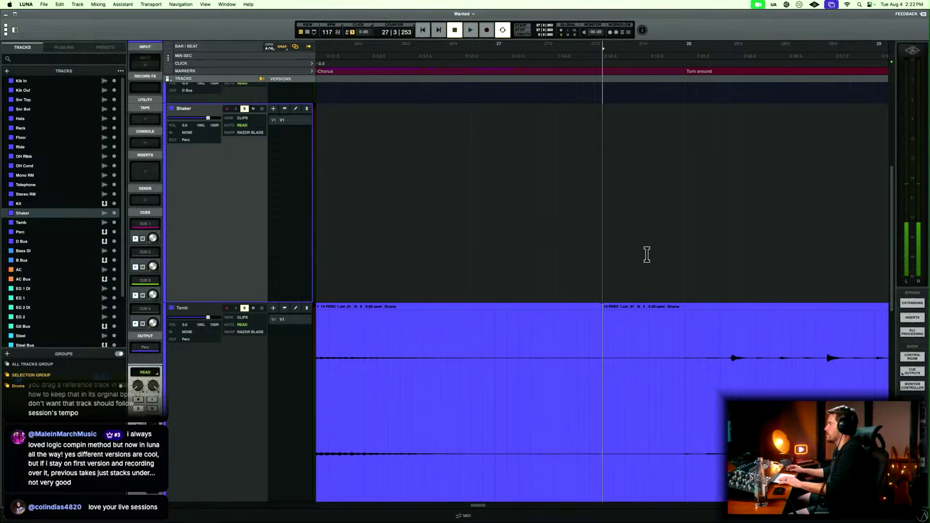
pyautogui.press('r')
pyautogui.press('r')
pyautogui.press('r')
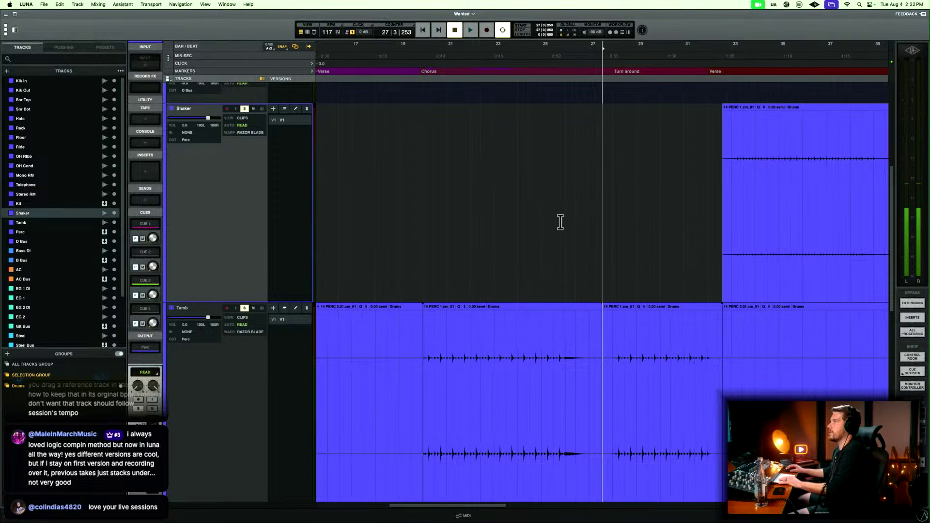
pyautogui.press('t')
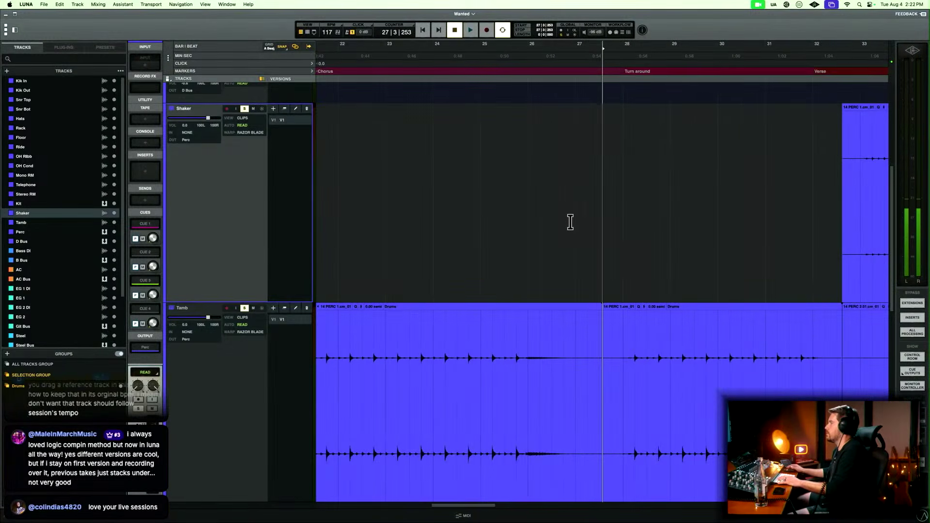
pyautogui.click(517, 341)
pyautogui.press('space')
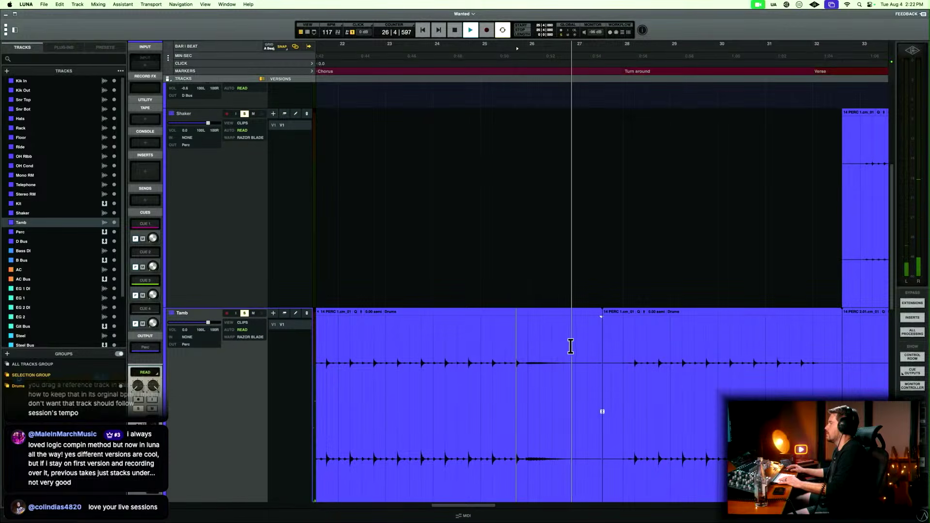
pyautogui.press('space')
# Delete the silent gap on the Tamb track from 26|4|694 to about bar 28 and fade the clip edges around it.
pyautogui.moveTo(572, 343); pyautogui.dragTo(625, 347)
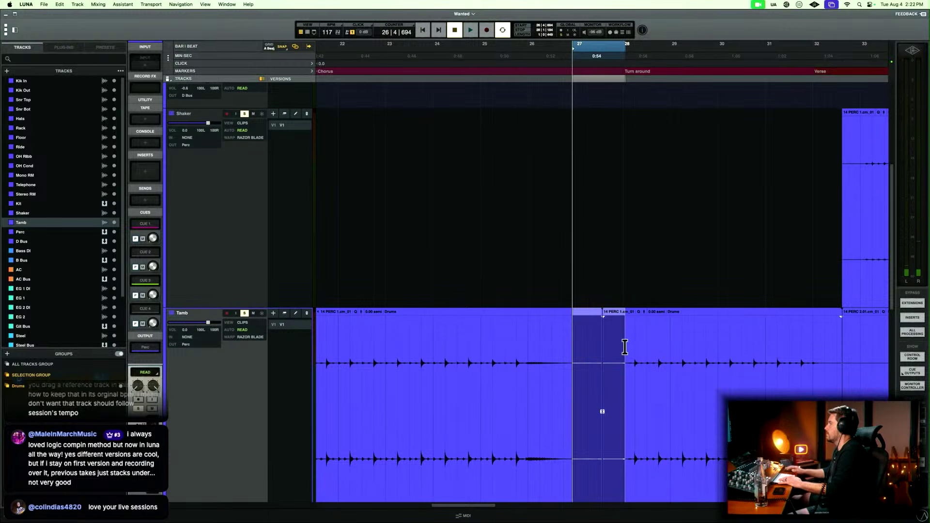
pyautogui.press('BackSpace')
pyautogui.moveTo(556, 347); pyautogui.dragTo(632, 347)
pyautogui.press('f')
pyautogui.press('r')
pyautogui.click(618, 346)
pyautogui.press('space')
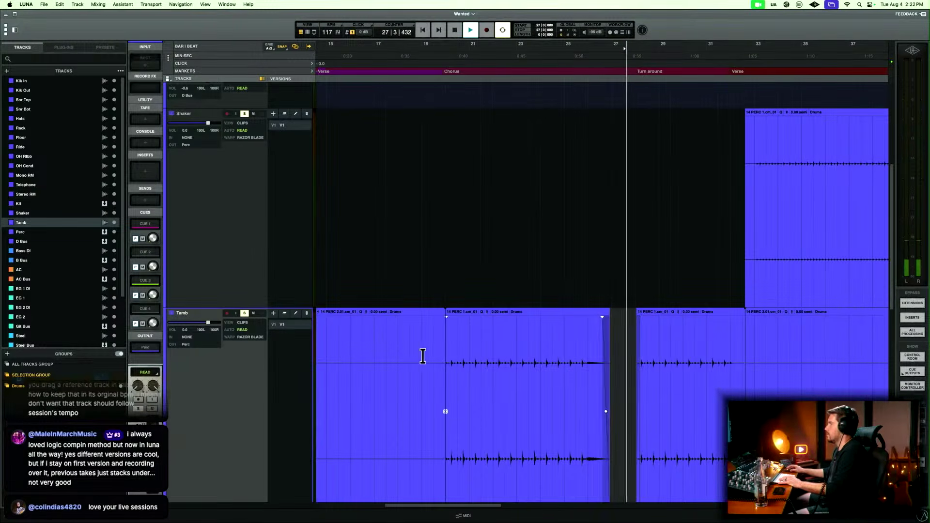
# Delete the empty clip before the first chorus from the Tamb track.
pyautogui.hscroll(-5, 421, 358)
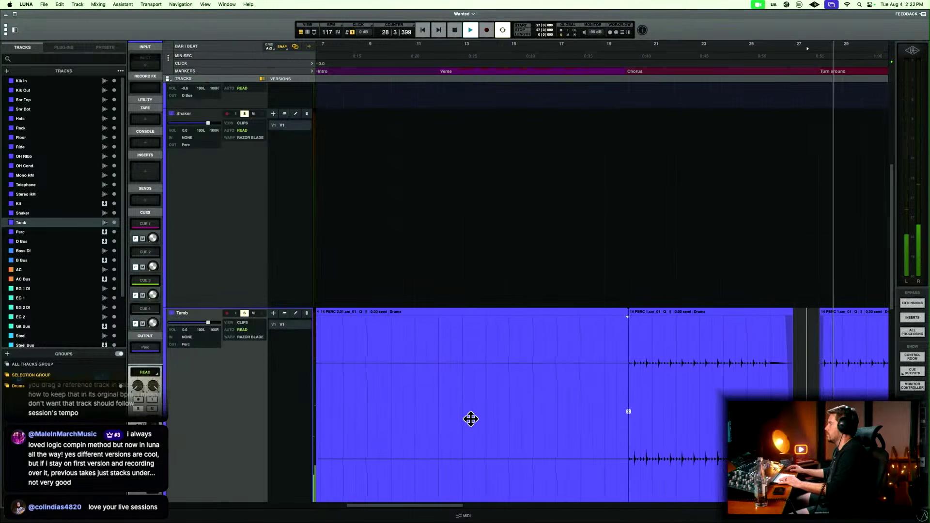
pyautogui.press('space')
pyautogui.click(477, 462)
pyautogui.press('BackSpace')
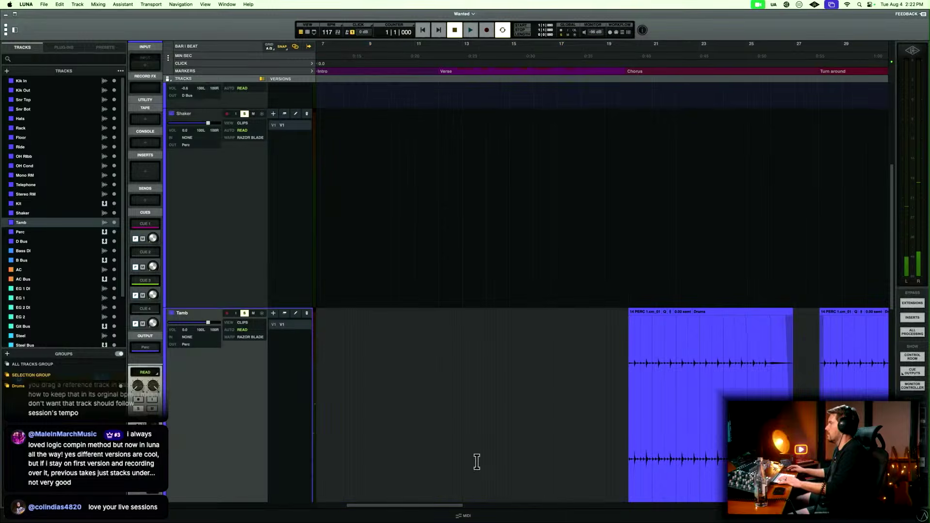
pyautogui.press('super+z')
# Audition the Shaker track's part at the start of the second verse.
pyautogui.click(512, 155)
pyautogui.press('space')
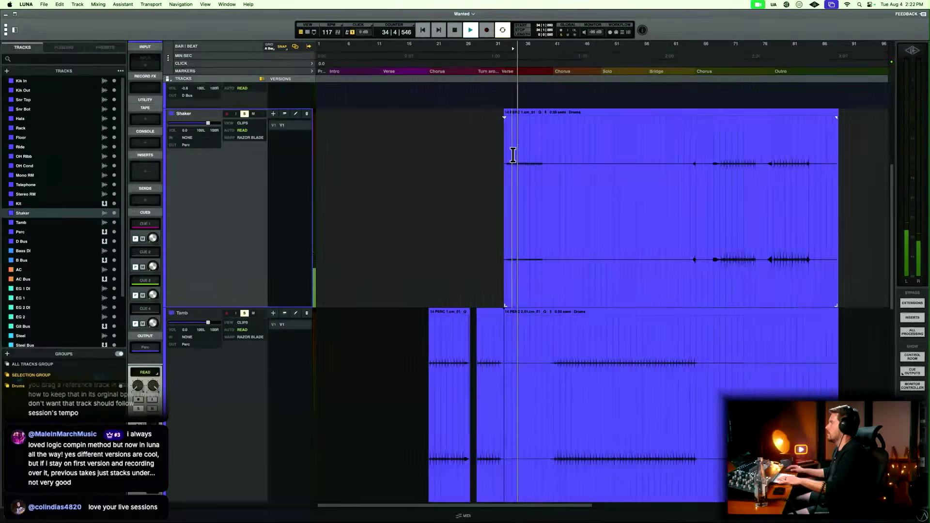
pyautogui.press('space')
# Clear the Shaker and Tamb solos and play the full mix from the Intro marker while reviewing the drum and percussion tracks.
pyautogui.click(333, 74)
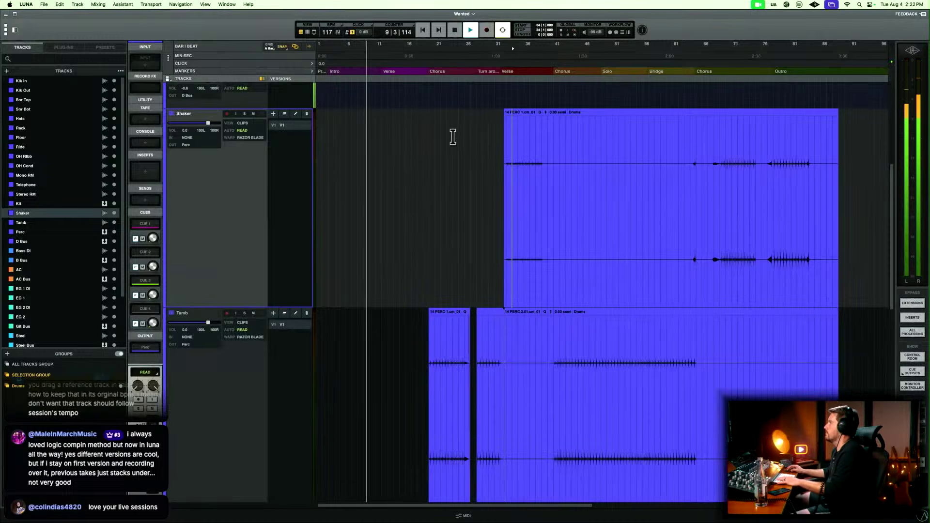
pyautogui.press('t')
pyautogui.press('t')
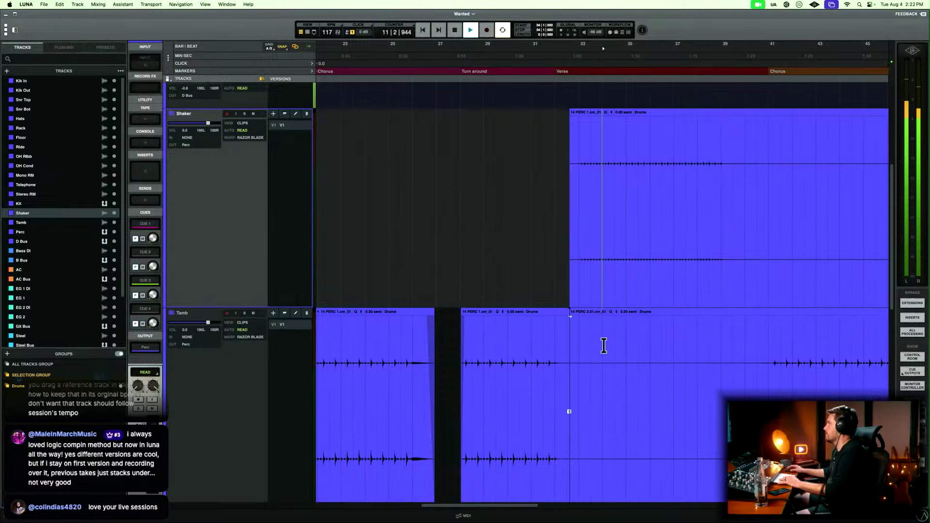
pyautogui.hscroll(-5, 603, 346)
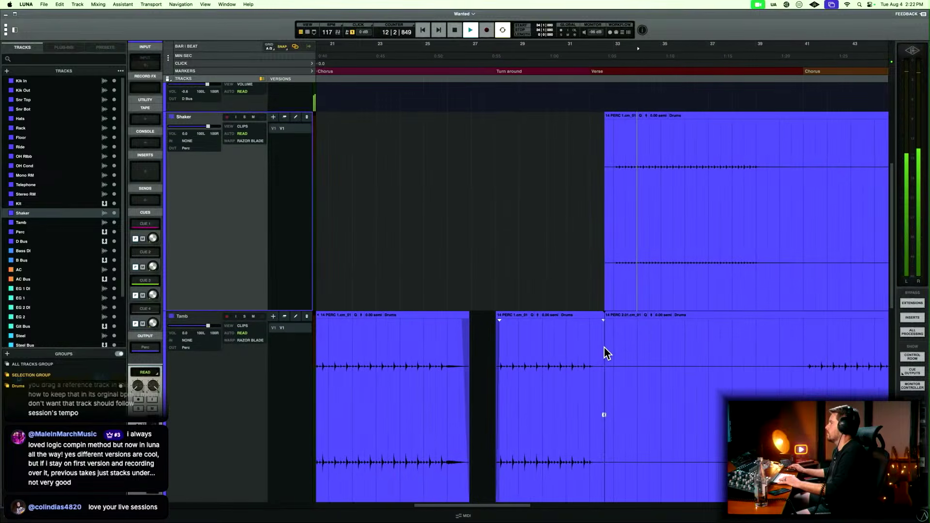
pyautogui.hscroll(-3, 606, 352)
pyautogui.press('r')
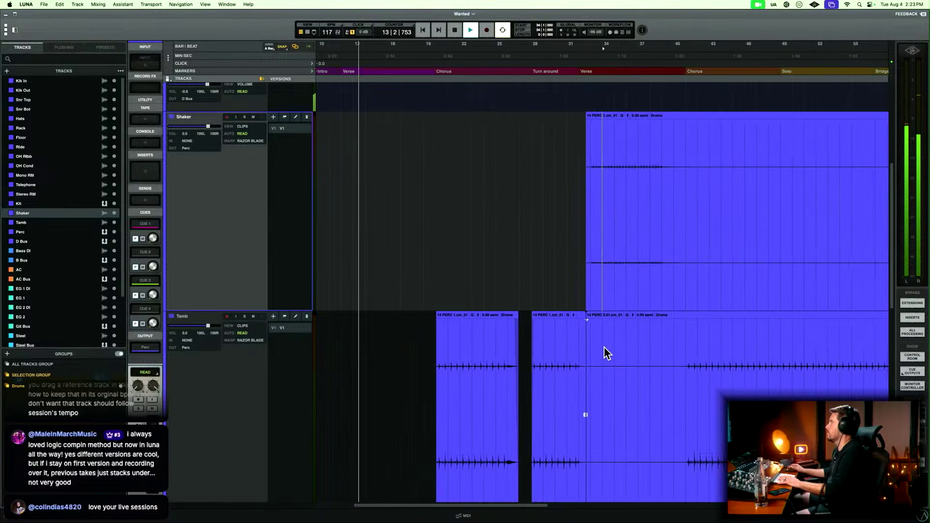
pyautogui.scroll(5, 438, 260)
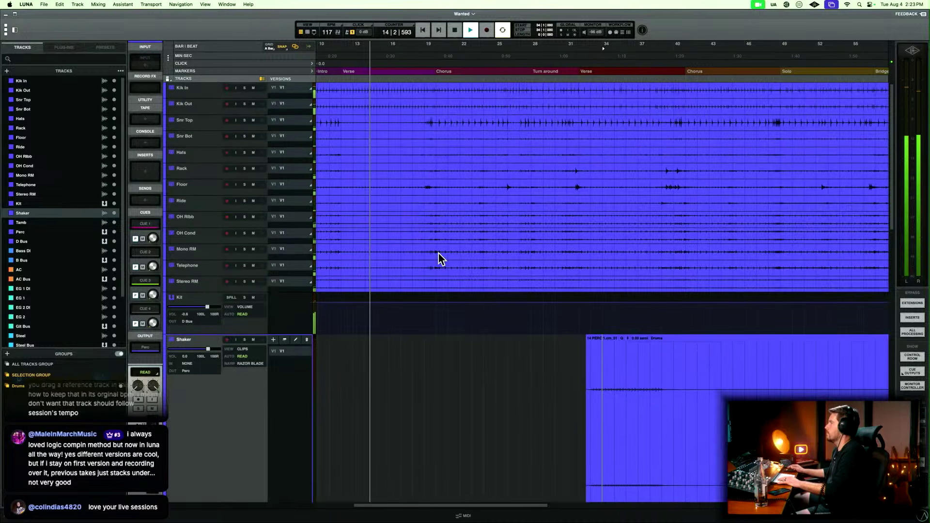
pyautogui.scroll(-2, 438, 256)
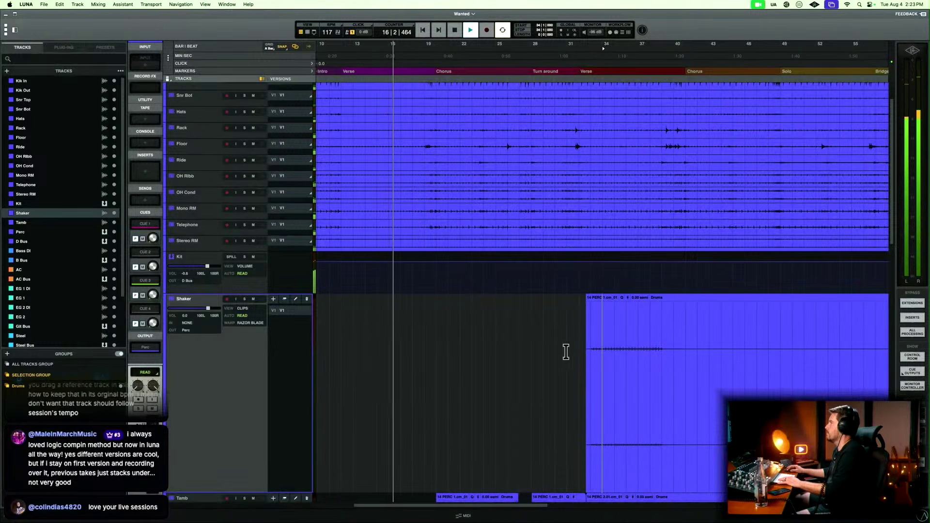
# Copy the Shaker part from bar 33 to 39 and try it at the first verse, bar 12, during playback.
pyautogui.moveTo(592, 349); pyautogui.dragTo(665, 354)
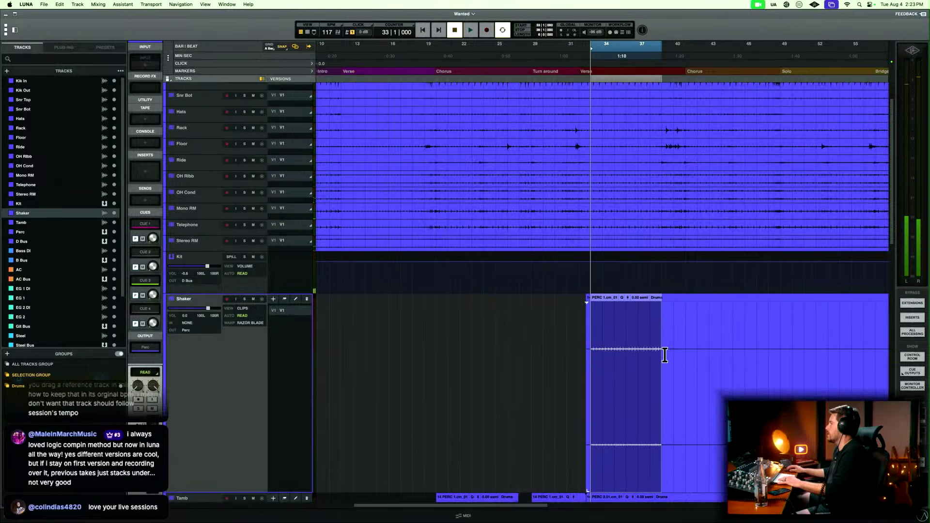
pyautogui.click(349, 72)
pyautogui.press('super+v')
pyautogui.press('t')
pyautogui.press('t')
pyautogui.press('space')
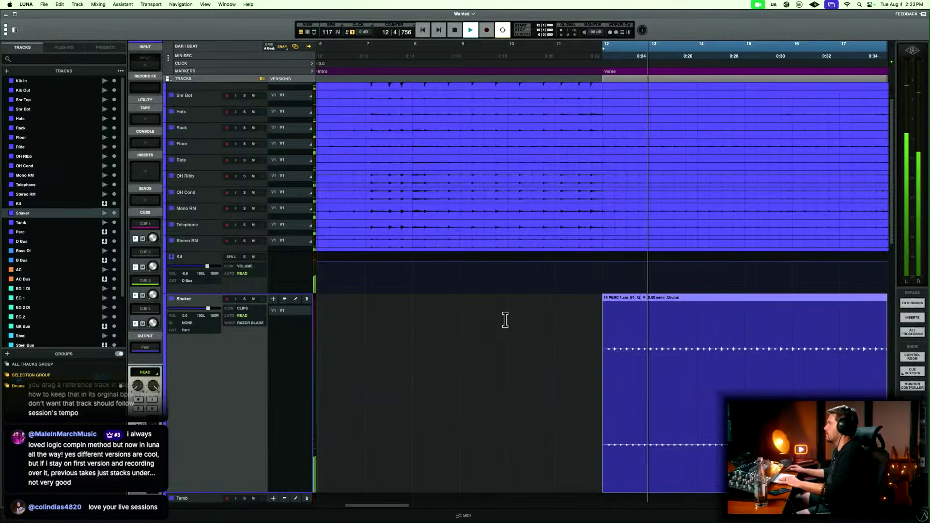
pyautogui.press('r')
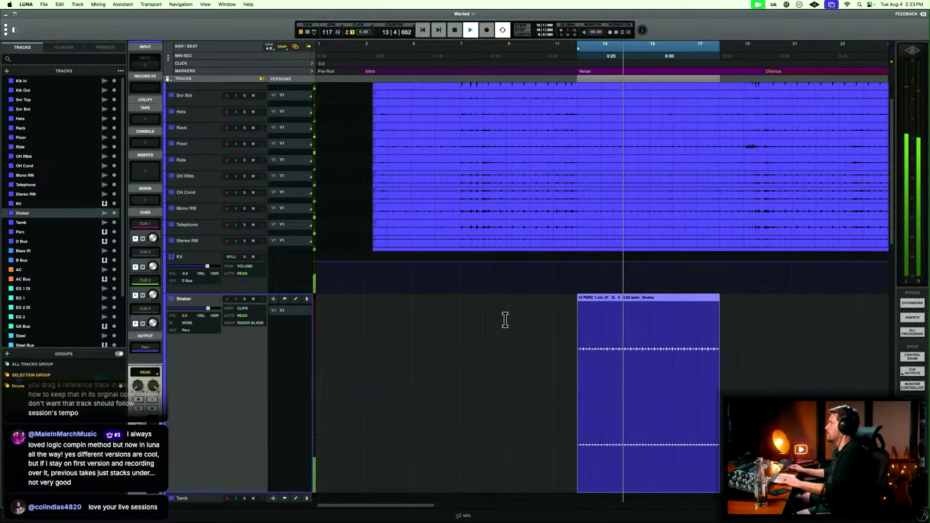
pyautogui.press('space')
pyautogui.press('super+z')
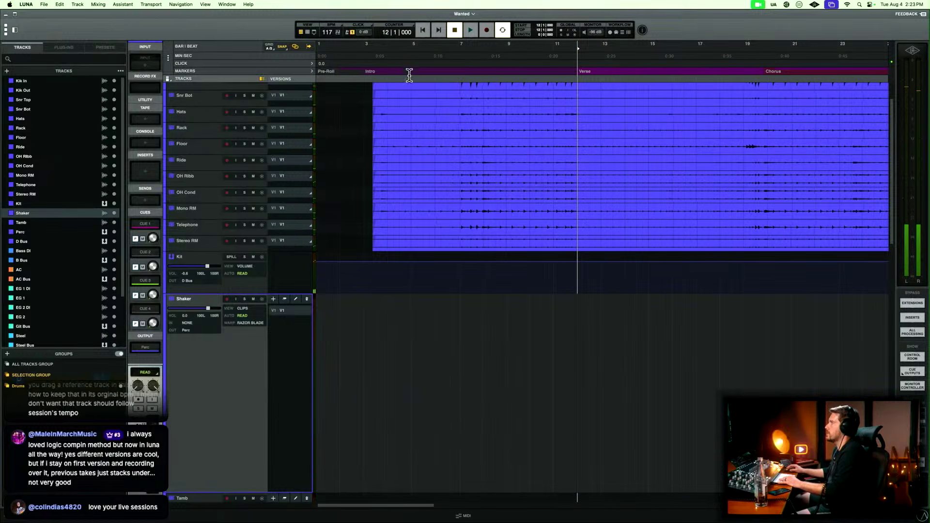
# Play the intro from bar 7 to find the shaker's entry point and undo the Shaker paste at bar 12.
pyautogui.click(458, 71)
pyautogui.press('space')
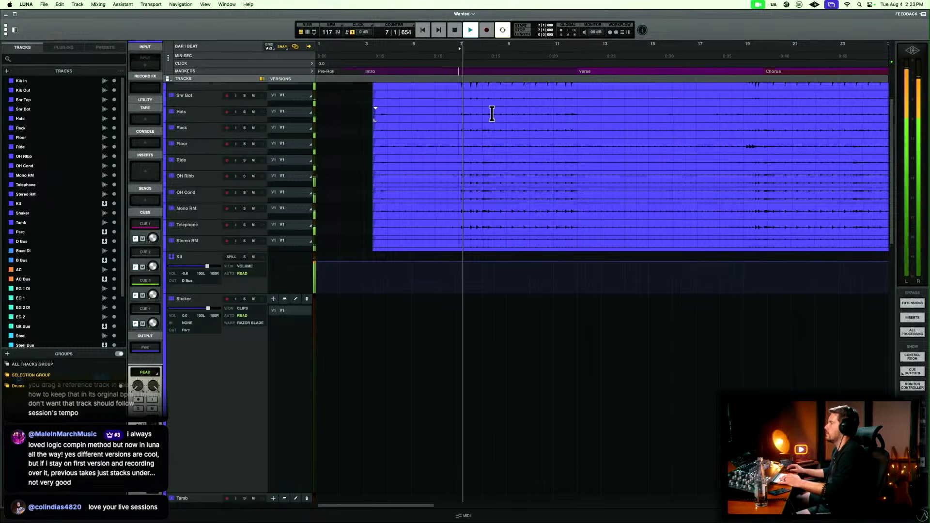
pyautogui.press('space')
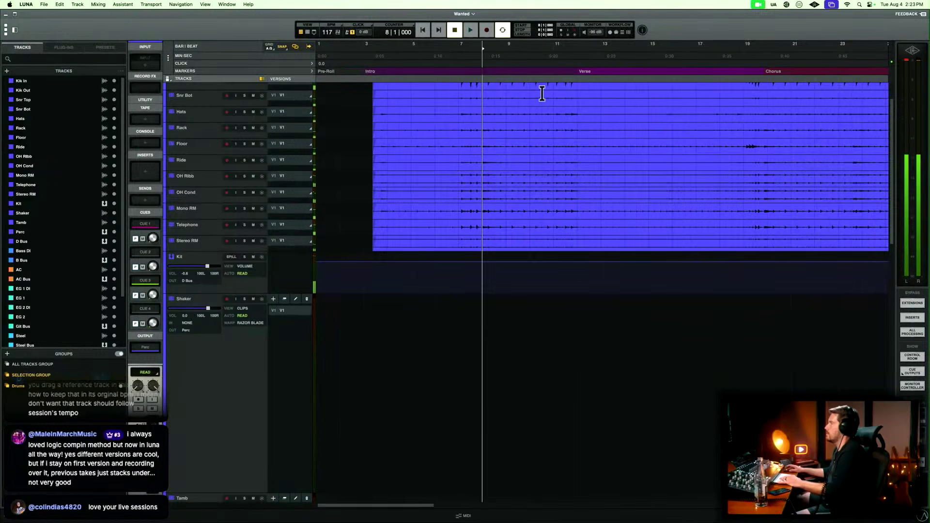
pyautogui.click(207, 378)
pyautogui.press('super+z')
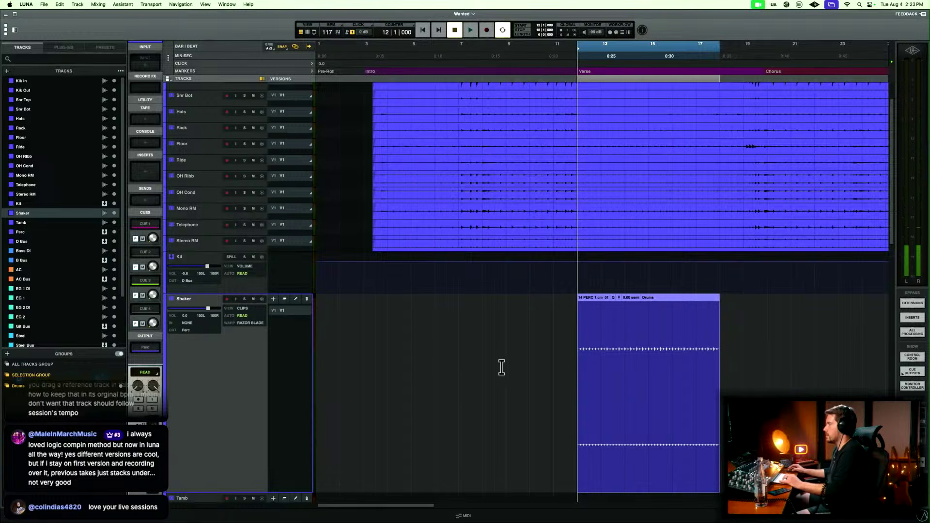
pyautogui.press('super+z')
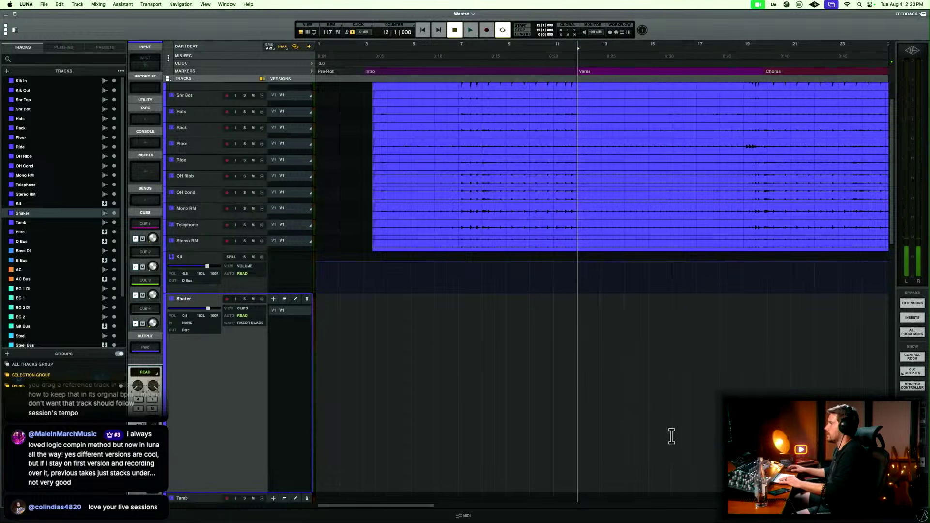
# Paste the copied Shaker part at bar 8 in the intro and play it back with the full mix.
pyautogui.click(481, 71)
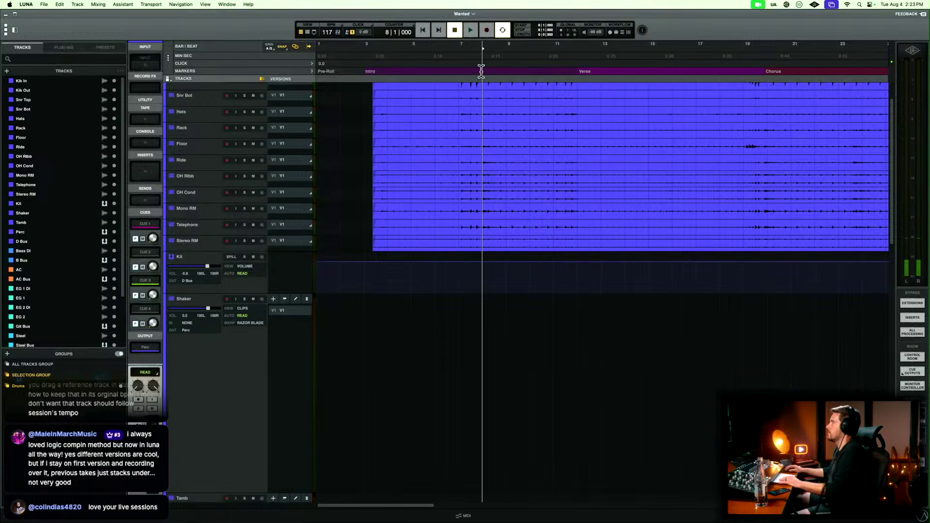
pyautogui.click(252, 377)
pyautogui.press('super+v')
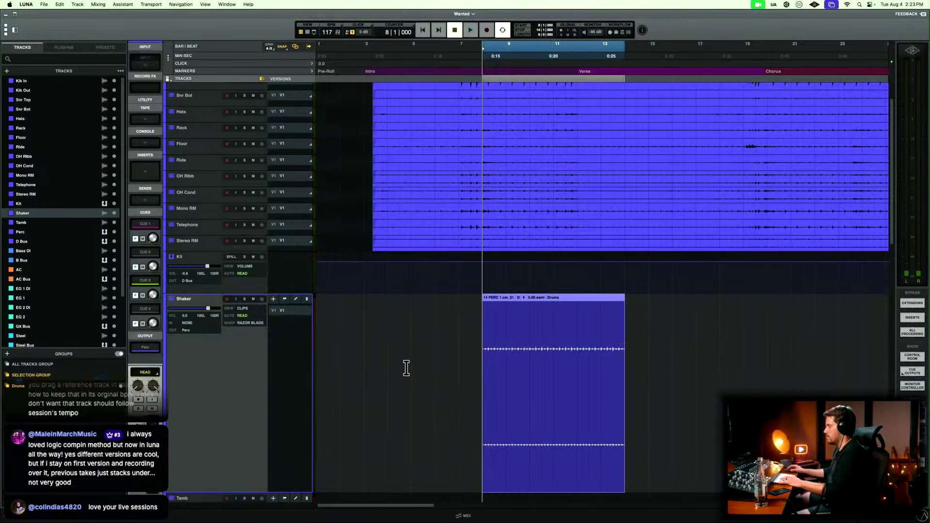
pyautogui.press('space')
pyautogui.press('super+equal')
pyautogui.press('super+equal')
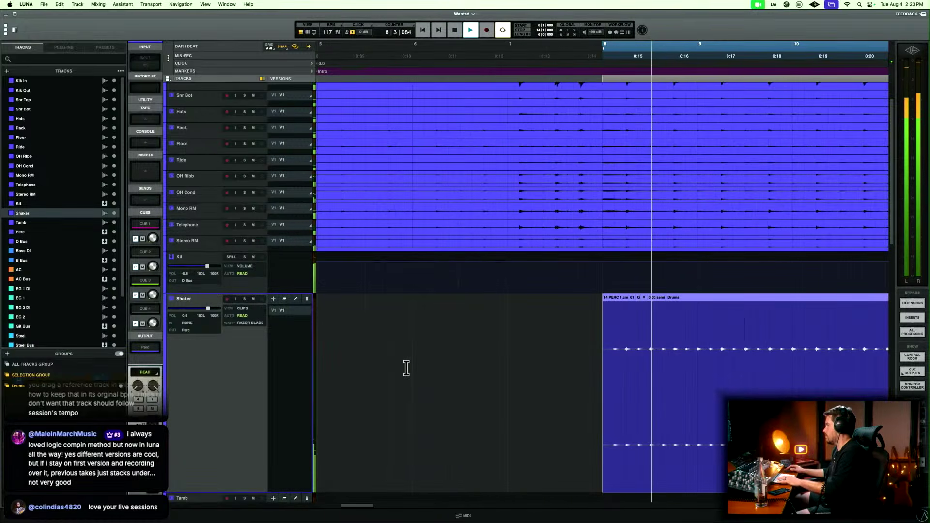
pyautogui.press('super+minus')
pyautogui.press('super+minus')
pyautogui.press('super+minus')
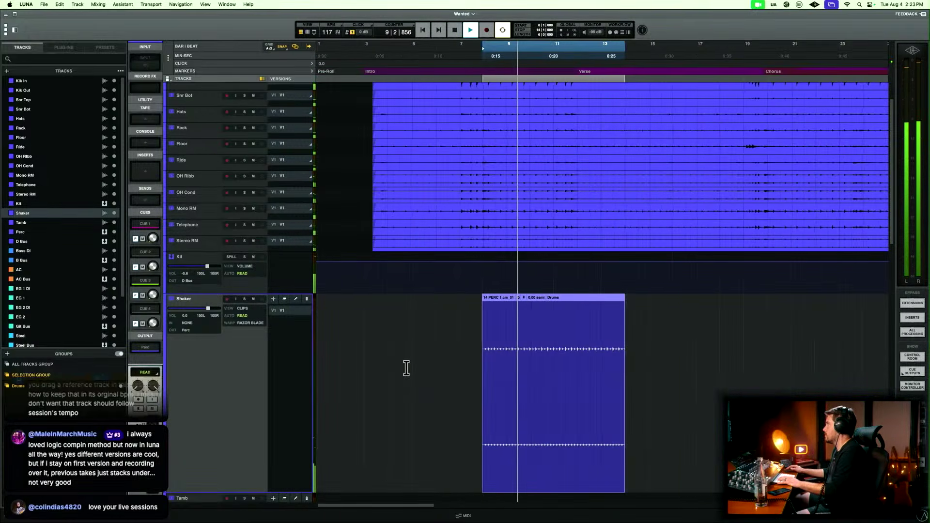
pyautogui.press('super+equal')
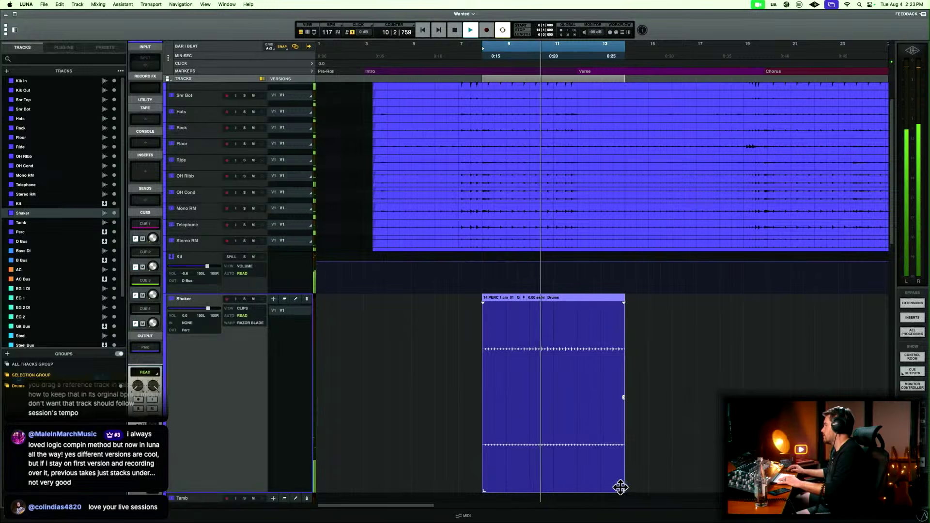
# Trim the end of the pasted Shaker clip back to bar 12, where the first verse starts.
pyautogui.moveTo(623, 487); pyautogui.dragTo(577, 487)
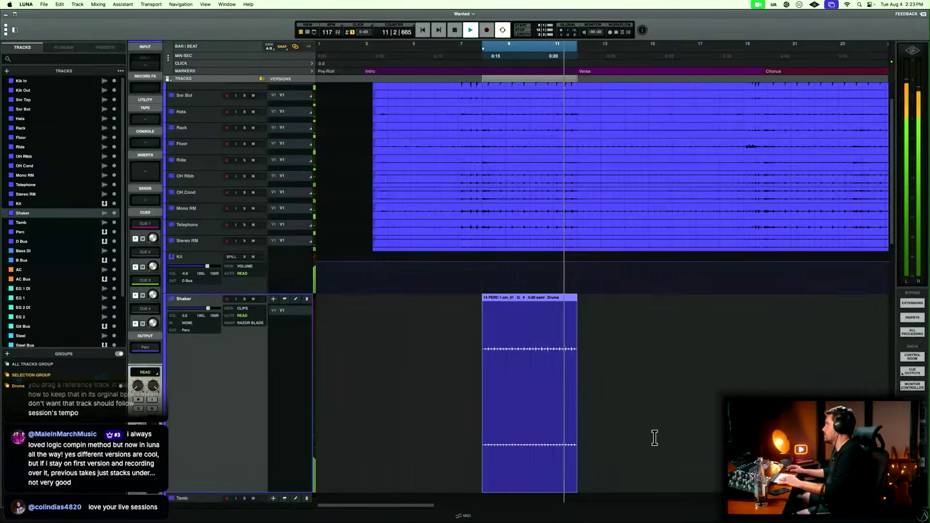
pyautogui.press('space')
pyautogui.click(604, 395)
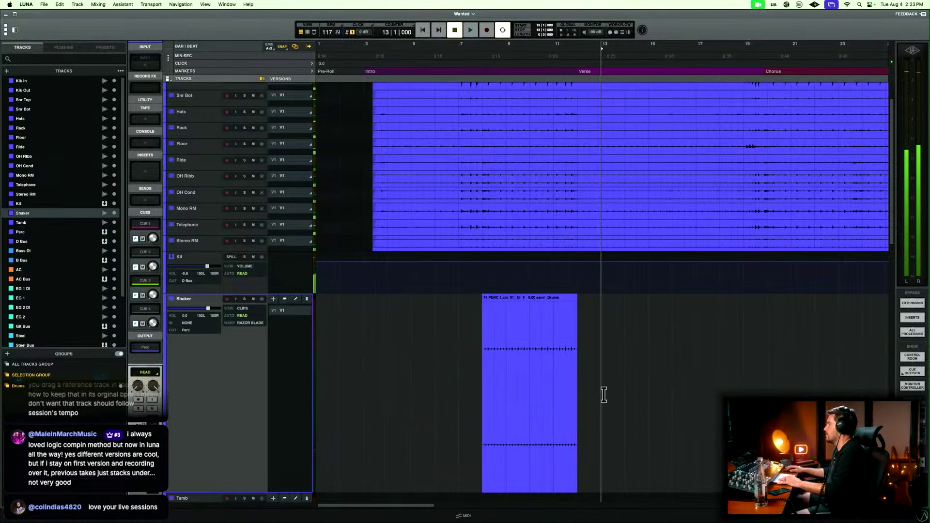
# Play the mix from bar 33 in the second verse while examining the Shaker and Tamb clips.
pyautogui.hscroll(3, 603, 394)
pyautogui.press('r')
pyautogui.hscroll(4, 604, 395)
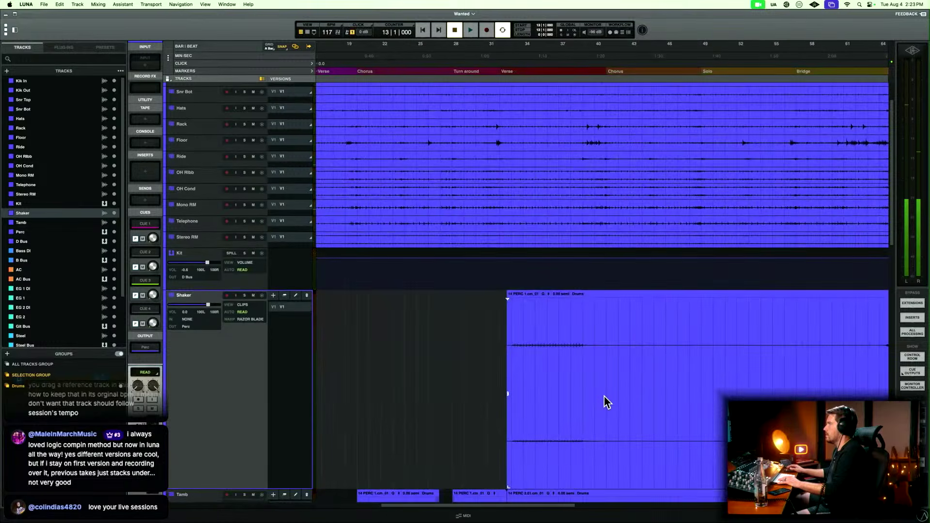
pyautogui.press('t')
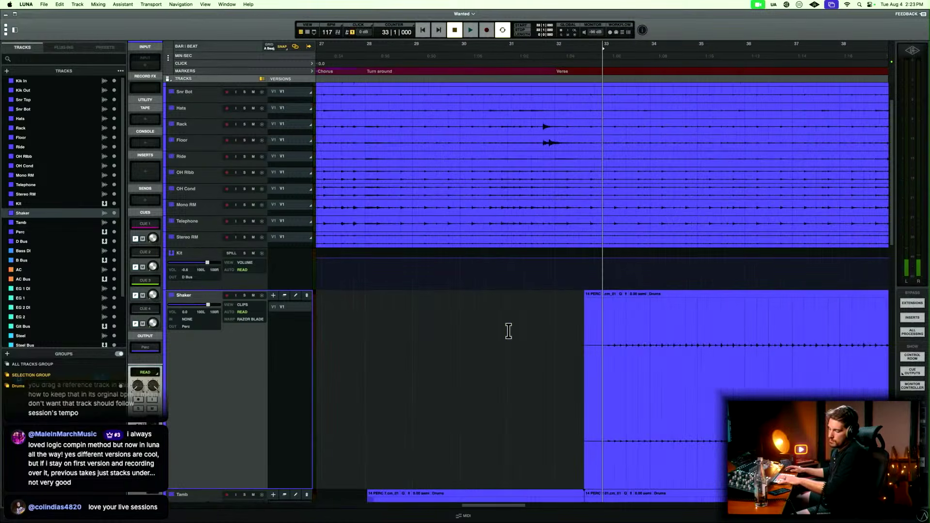
pyautogui.press('space')
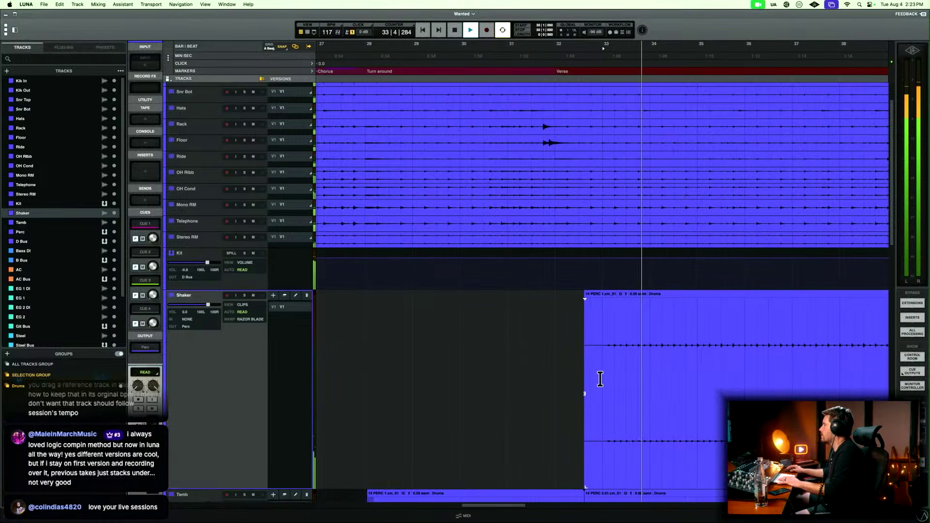
pyautogui.press('r')
pyautogui.scroll(-5, 599, 380)
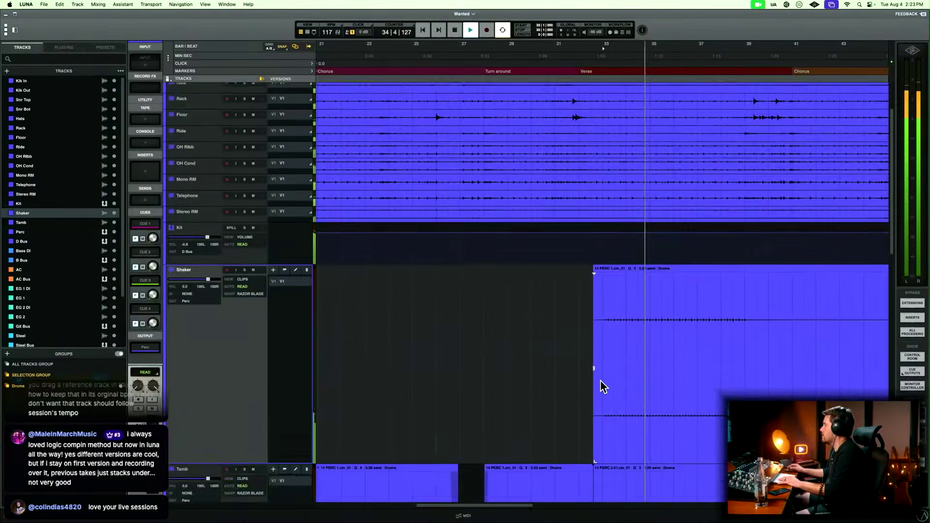
pyautogui.hscroll(3, 599, 380)
pyautogui.scroll(-2, 600, 380)
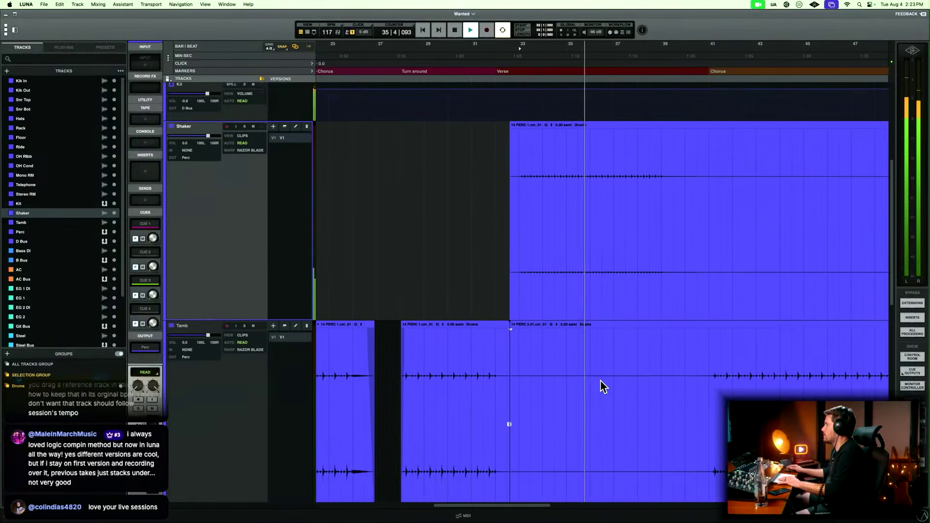
pyautogui.press('space')
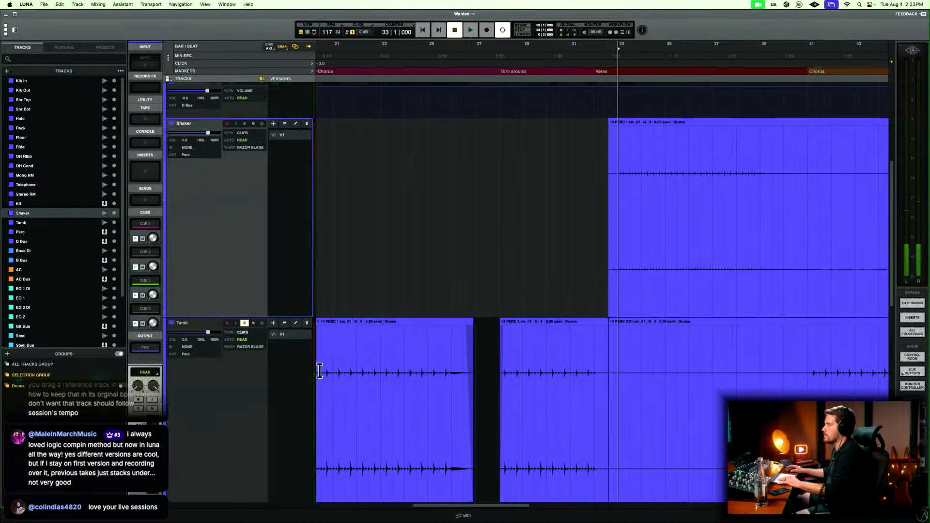
# Copy the Tamb part from bar 22 to 27 and place the cursor at bar 28, the start of the Turn around.
pyautogui.click(380, 364)
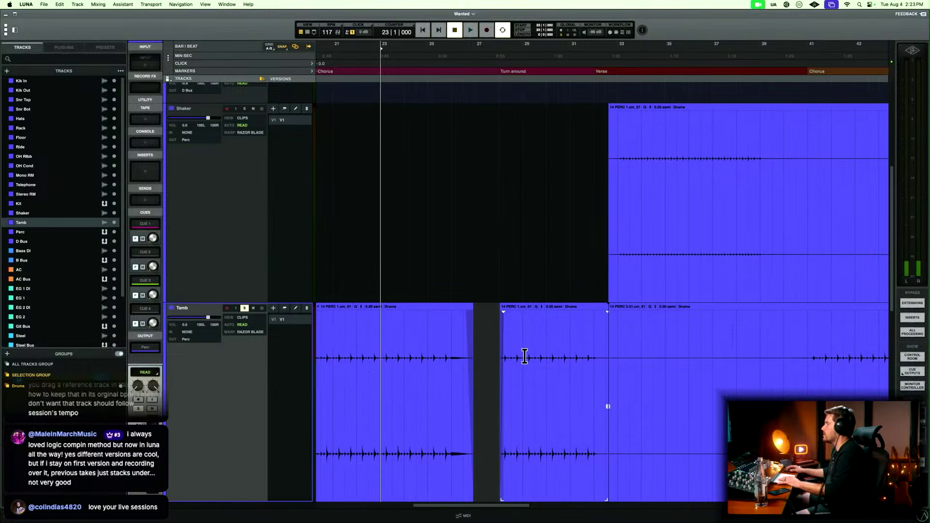
pyautogui.press('r')
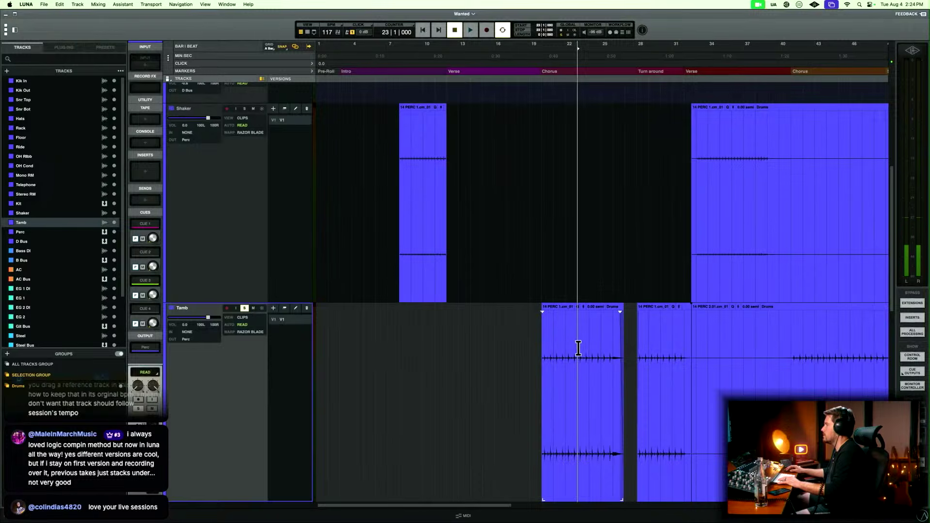
pyautogui.moveTo(566, 347); pyautogui.dragTo(620, 349)
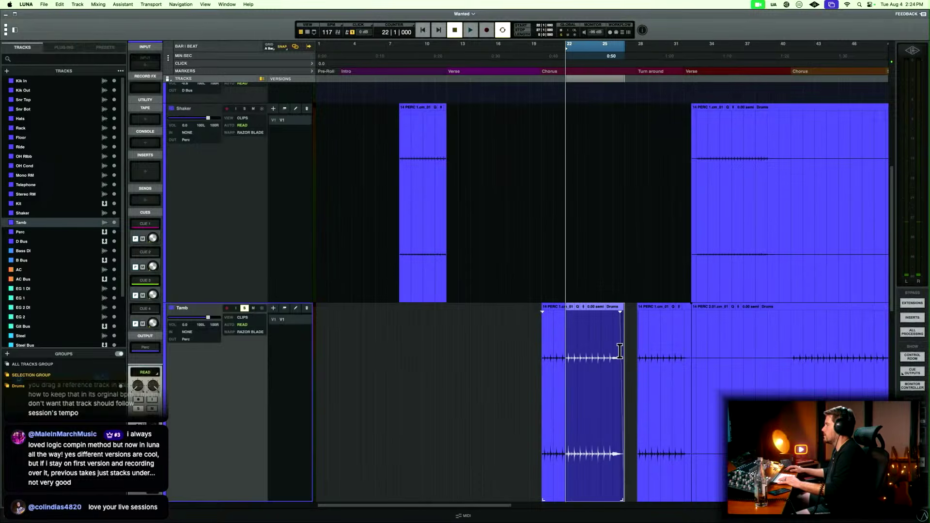
pyautogui.click(636, 341)
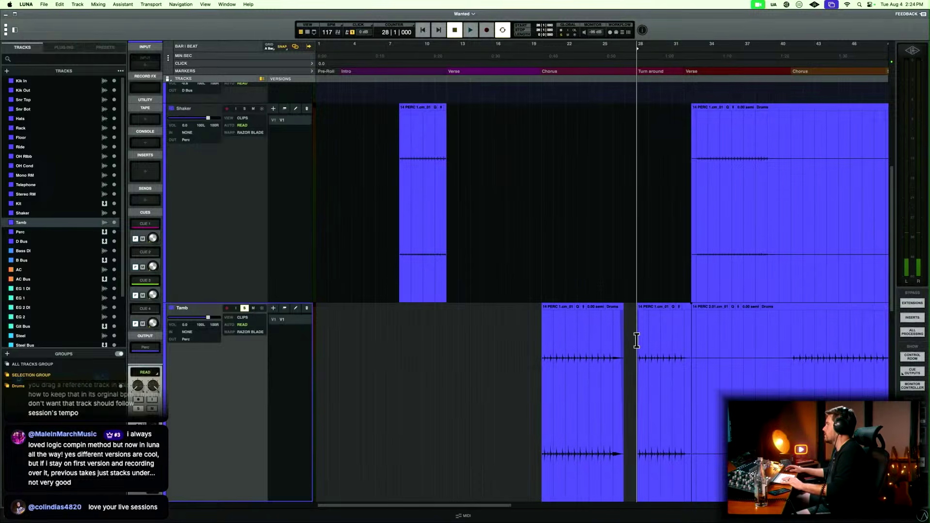
pyautogui.press('t')
pyautogui.press('t')
pyautogui.press('t')
pyautogui.press('t')
pyautogui.press('t')
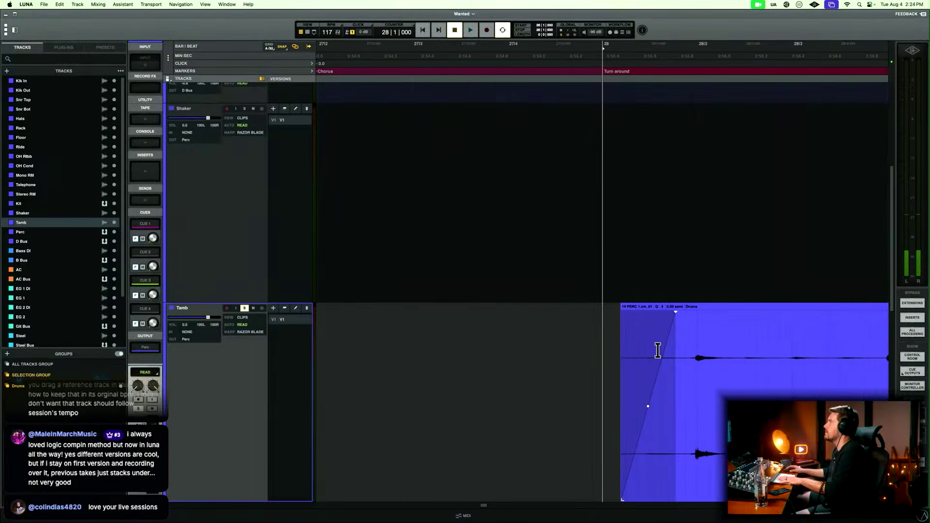
pyautogui.press('r')
pyautogui.press('r')
pyautogui.press('r')
pyautogui.press('r')
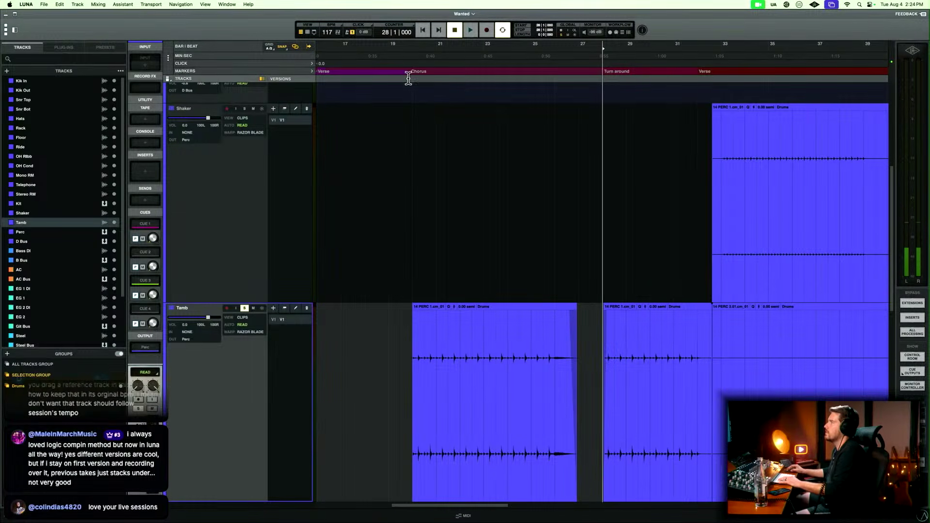
# Set the grid to 1/4 and paste the copied Tamb part at bar 28.
pyautogui.click(275, 48)
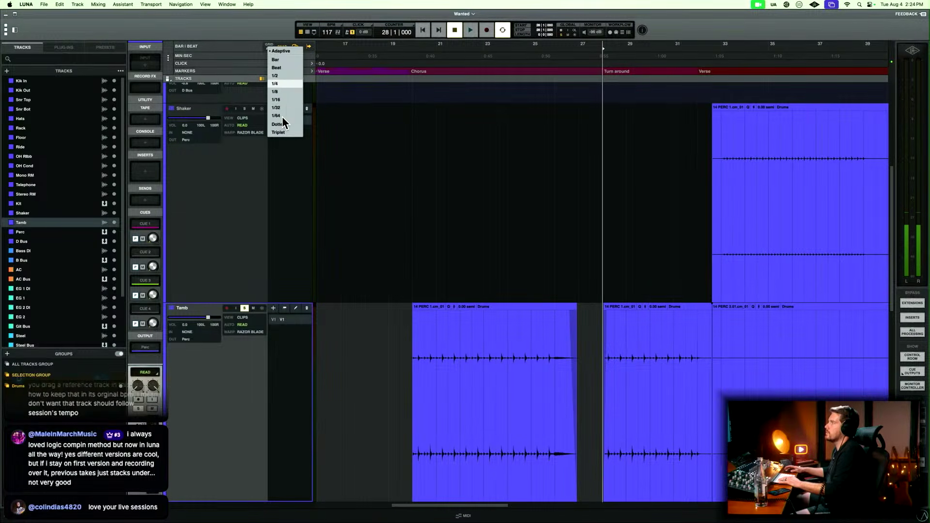
pyautogui.click(287, 84)
pyautogui.press('t')
pyautogui.press('t')
pyautogui.press('t')
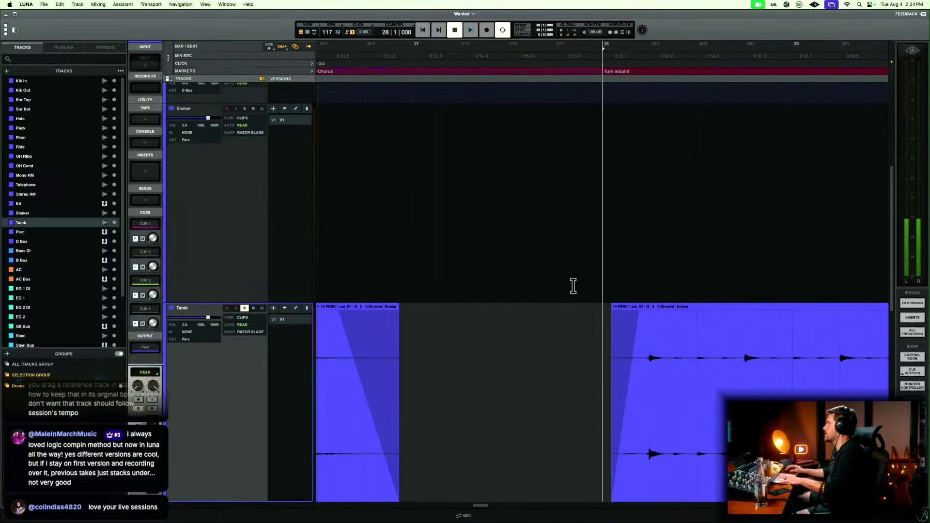
pyautogui.press('r')
pyautogui.press('r')
pyautogui.press('r')
pyautogui.press('r')
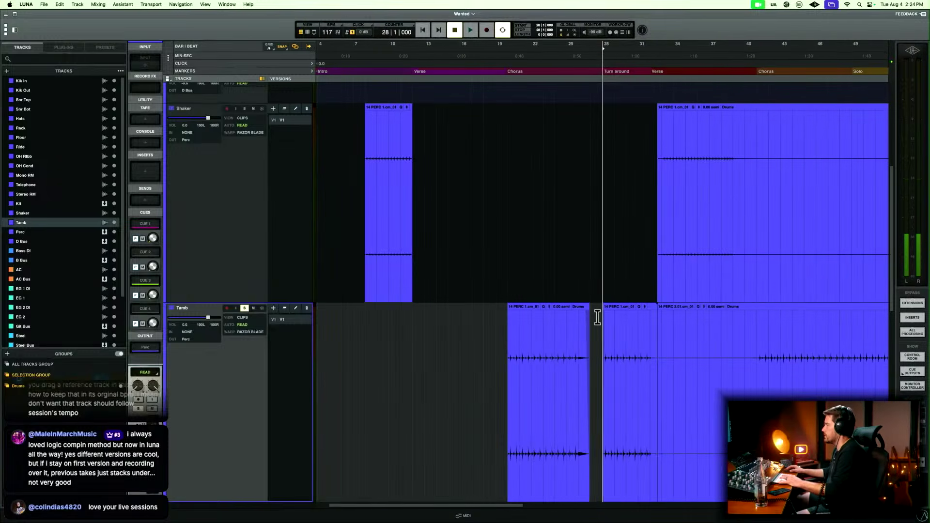
pyautogui.press('super+v')
# Play the Tamb track from bar 27, extend the pasted clip's start slightly before bar 28, and select across that edge.
pyautogui.click(596, 344)
pyautogui.press('space')
pyautogui.press('t')
pyautogui.press('t')
pyautogui.press('t')
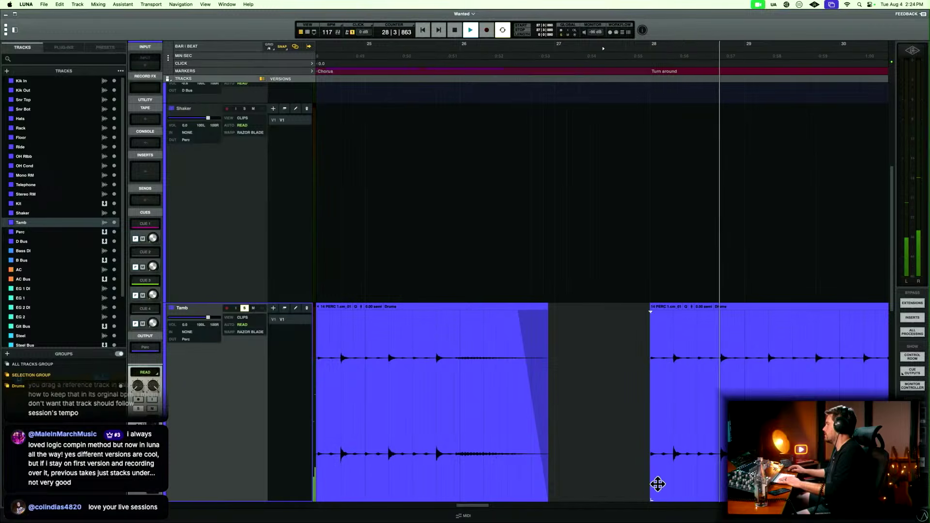
pyautogui.scroll(-1, 649, 453)
pyautogui.moveTo(652, 476); pyautogui.dragTo(647, 476)
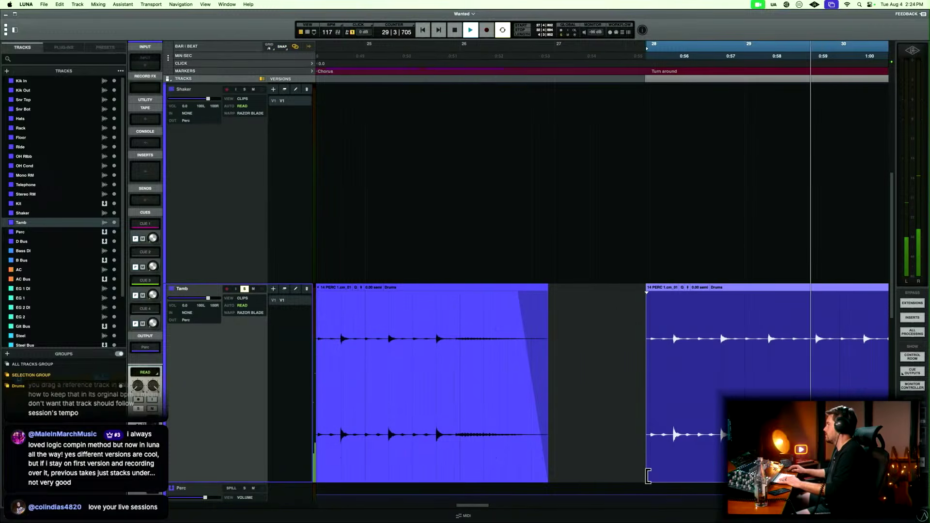
pyautogui.moveTo(622, 386); pyautogui.dragTo(650, 369)
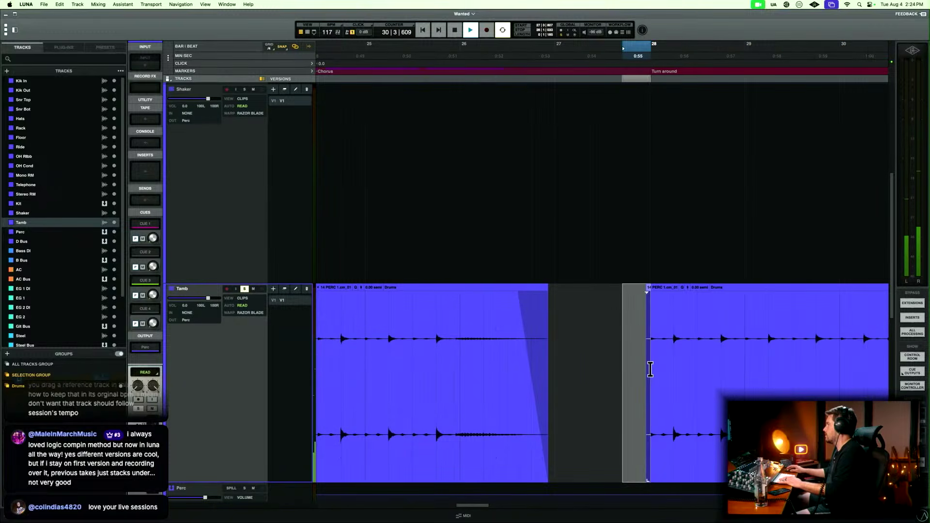
# Listen to the pasted Tamb clip through the Turn around up to the second verse, checking its end, and stop playback.
pyautogui.press('r')
pyautogui.press('r')
pyautogui.hscroll(4, 628, 365)
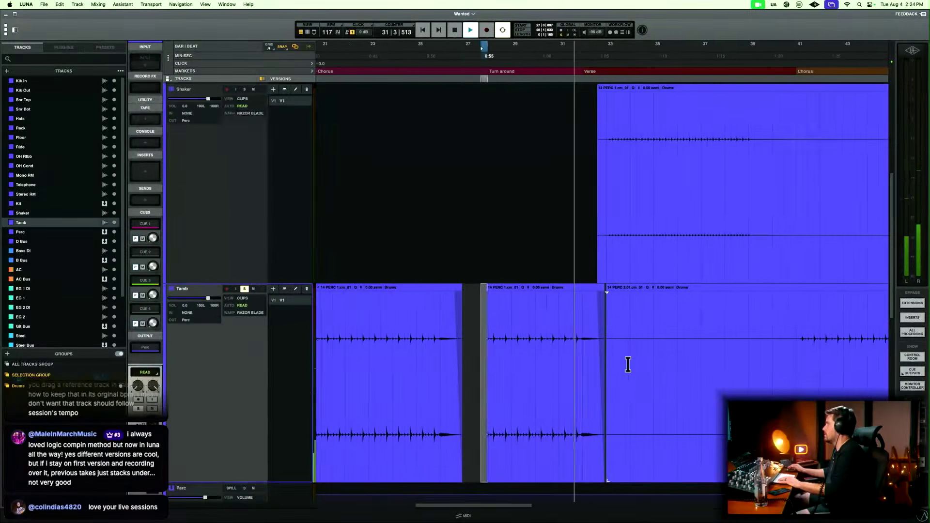
pyautogui.hscroll(1, 628, 365)
pyautogui.press('space')
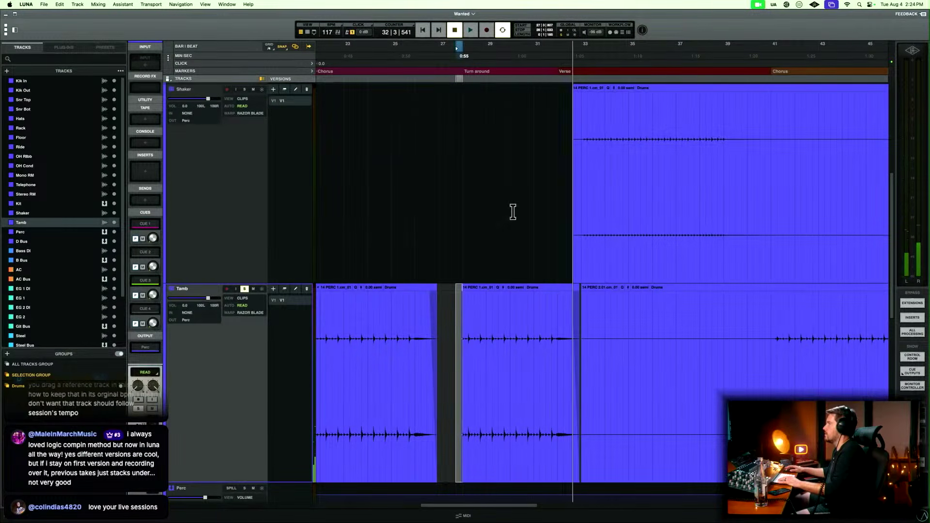
# Play the song from bar 30 into the second verse, solo the Shaker track, and stop playback.
pyautogui.click(514, 211)
pyautogui.press('space')
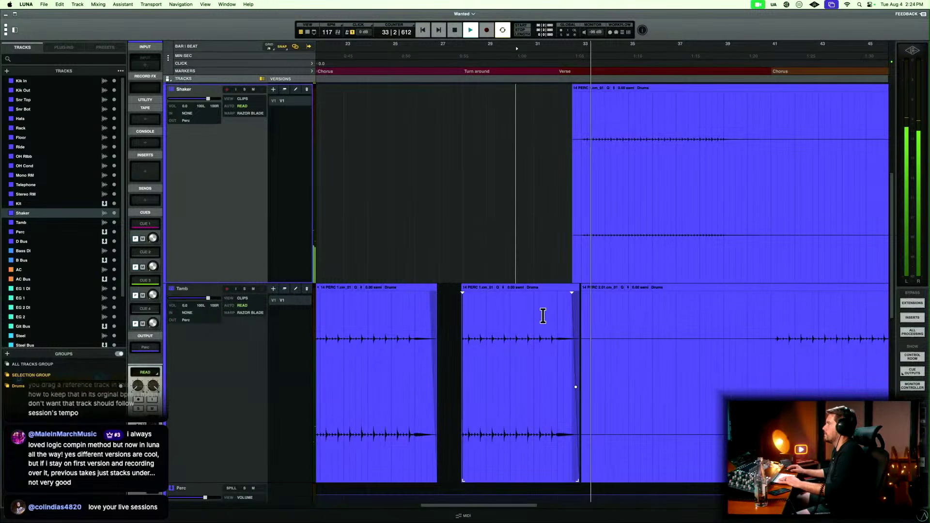
pyautogui.click(245, 89)
pyautogui.press('space')
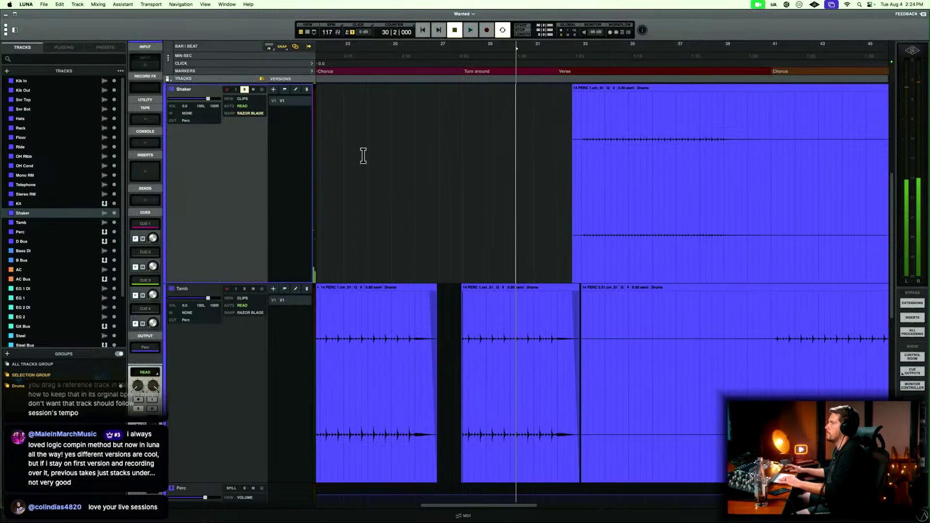
# Copy the Shaker part from bar 34 to 36 and paste it at bar 32, the start of the second verse.
pyautogui.click(606, 133)
pyautogui.press('t')
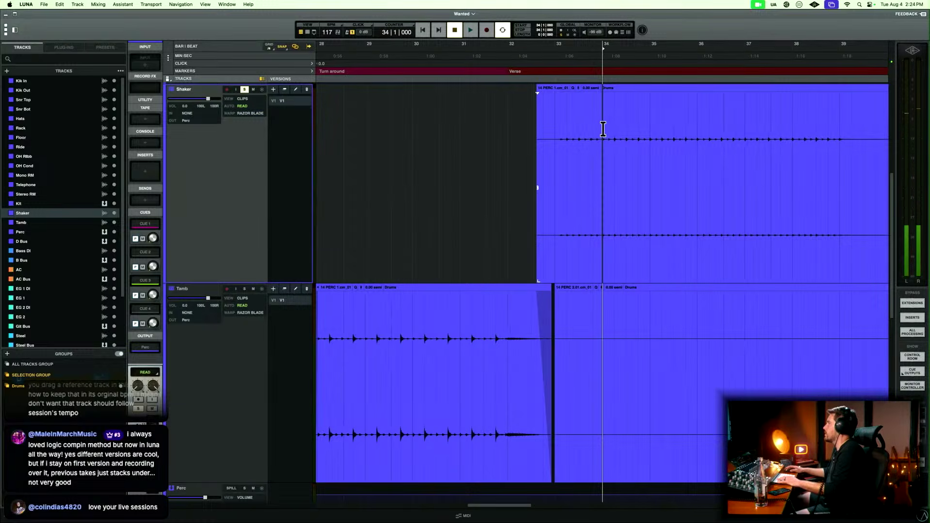
pyautogui.moveTo(603, 129); pyautogui.dragTo(698, 140)
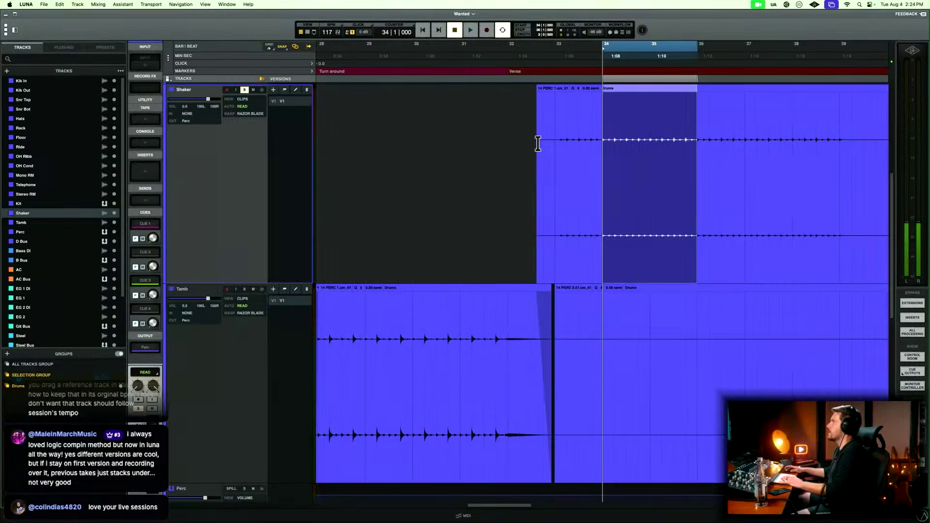
pyautogui.click(508, 129)
pyautogui.press('super+v')
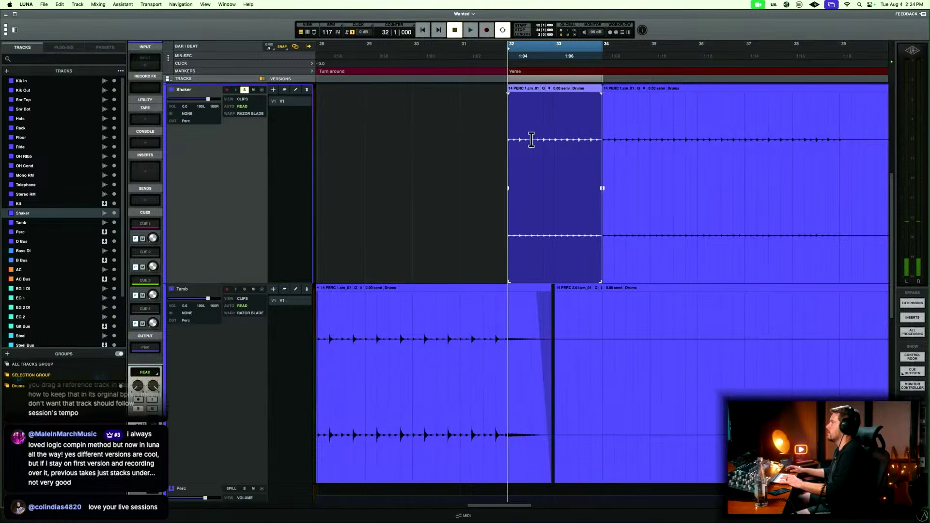
# Extend the pasted Shaker clip's start slightly before bar 32 and select across that edge.
pyautogui.click(492, 135)
pyautogui.press('t')
pyautogui.press('t')
pyautogui.click(650, 276)
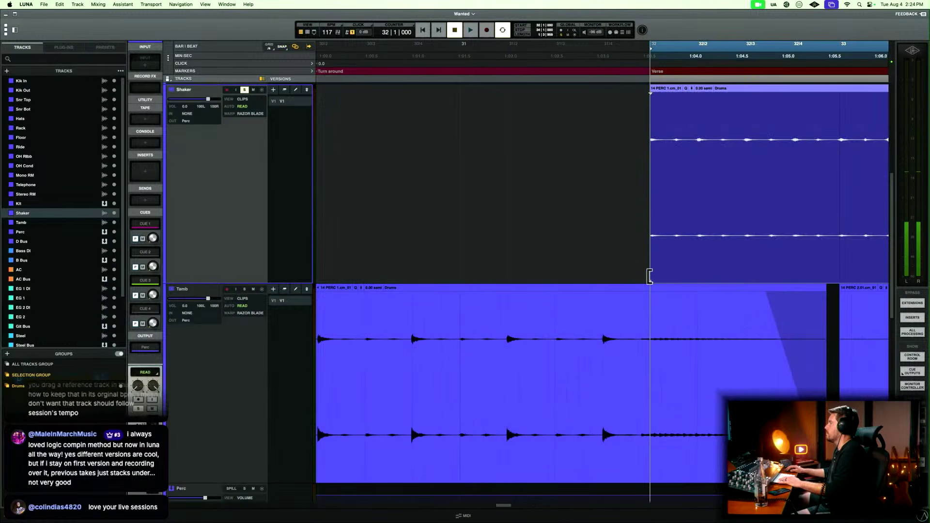
pyautogui.moveTo(649, 277); pyautogui.dragTo(629, 186)
pyautogui.press('r')
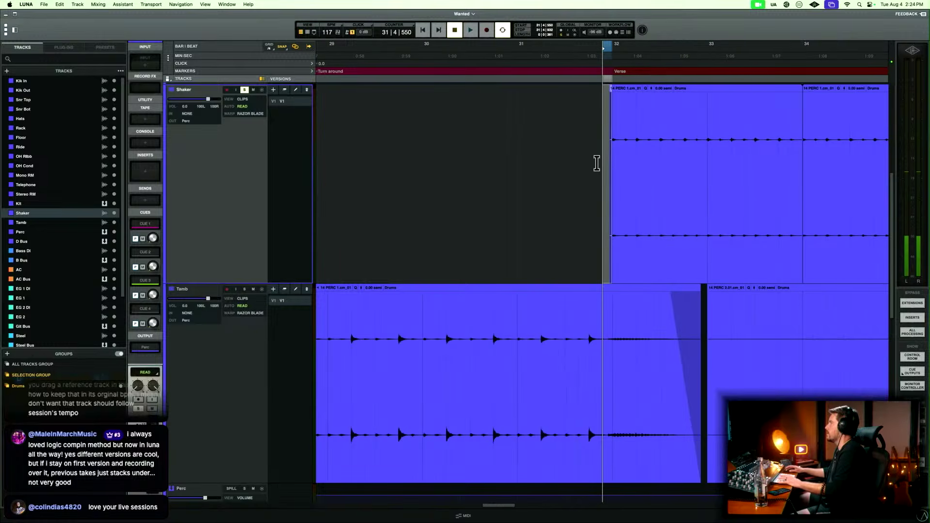
pyautogui.click(597, 163)
pyautogui.hscroll(5, 596, 163)
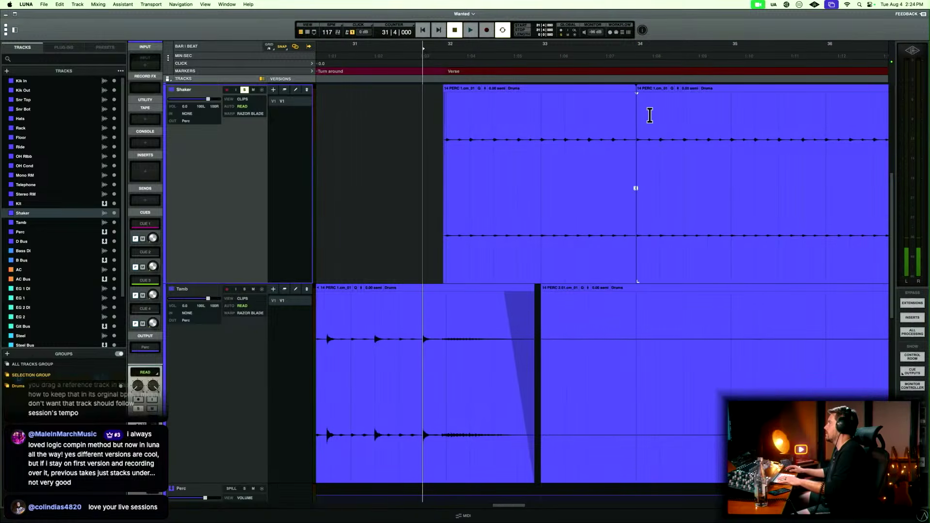
# Move the join between the pasted and original Shaker clips slightly past bar 34 and select across it.
pyautogui.click(639, 115)
pyautogui.press('t')
pyautogui.press('t')
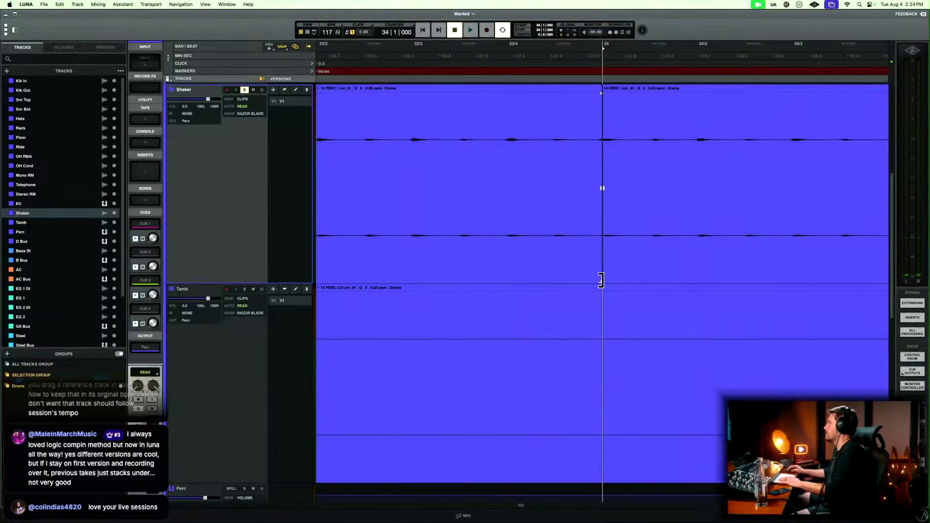
pyautogui.moveTo(601, 280); pyautogui.dragTo(640, 278)
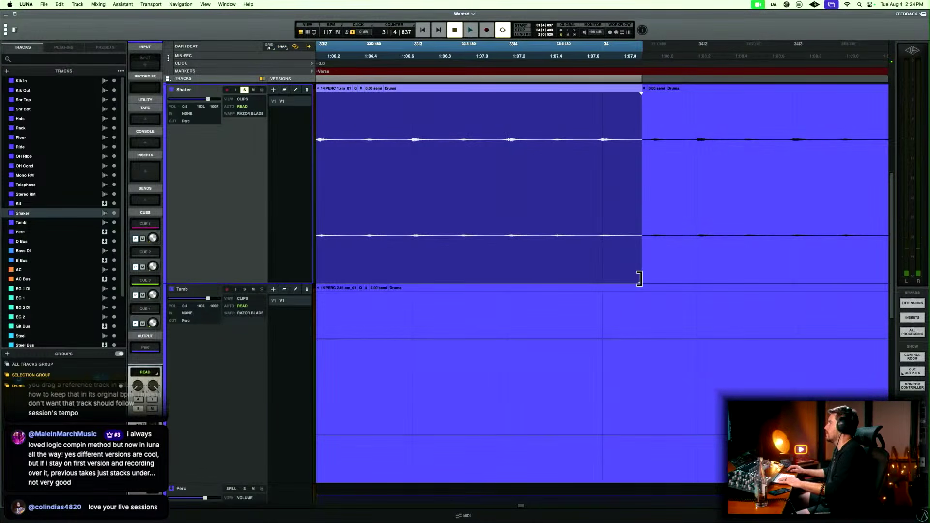
pyautogui.click(638, 187)
# Solo the Tamb track together with the Shaker, play briefly from bar 24 in the first chorus, and stop.
pyautogui.press('r')
pyautogui.press('r')
pyautogui.press('r')
pyautogui.press('r')
pyautogui.press('r')
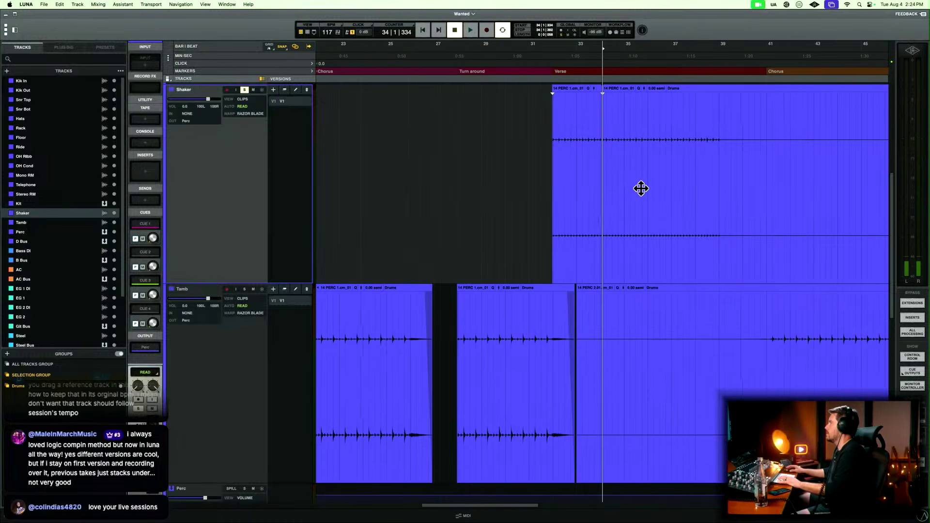
pyautogui.press('r')
pyautogui.press('r')
pyautogui.click(454, 143)
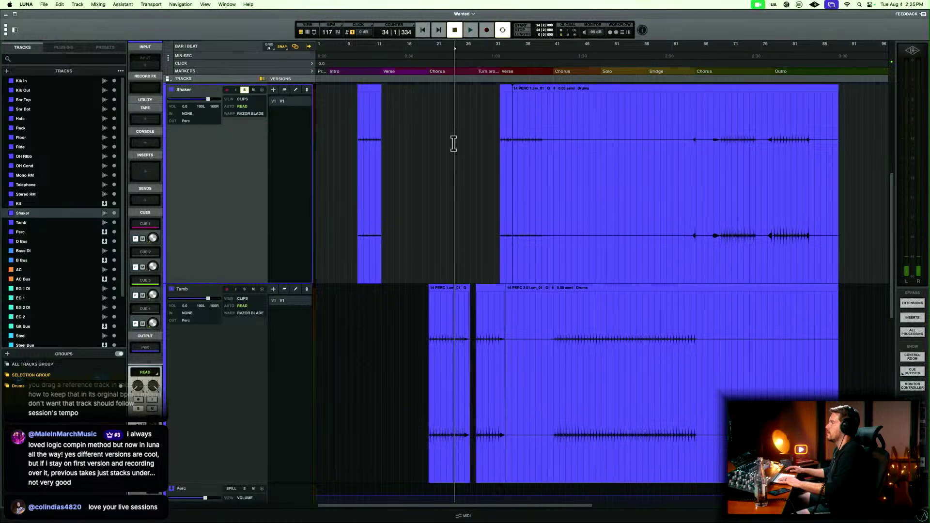
pyautogui.press('space')
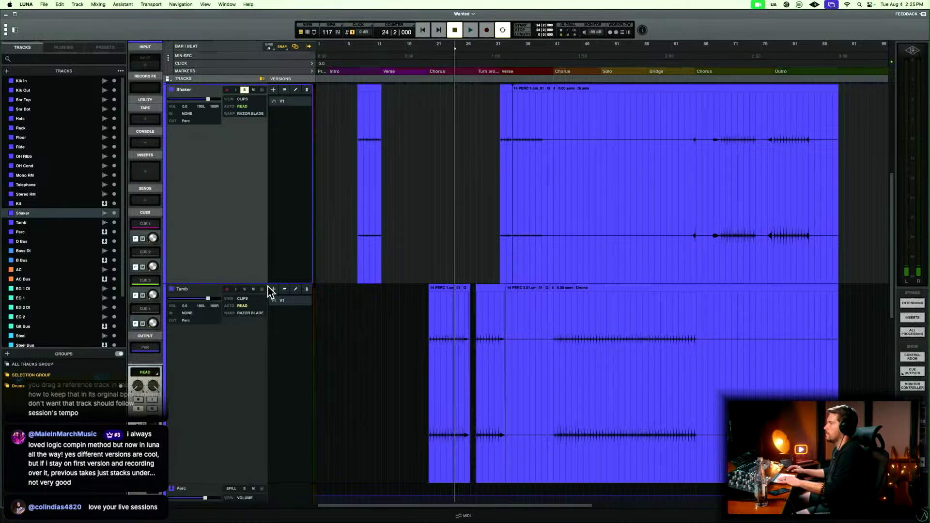
pyautogui.press('space')
pyautogui.press('t')
pyautogui.press('t')
pyautogui.press('t')
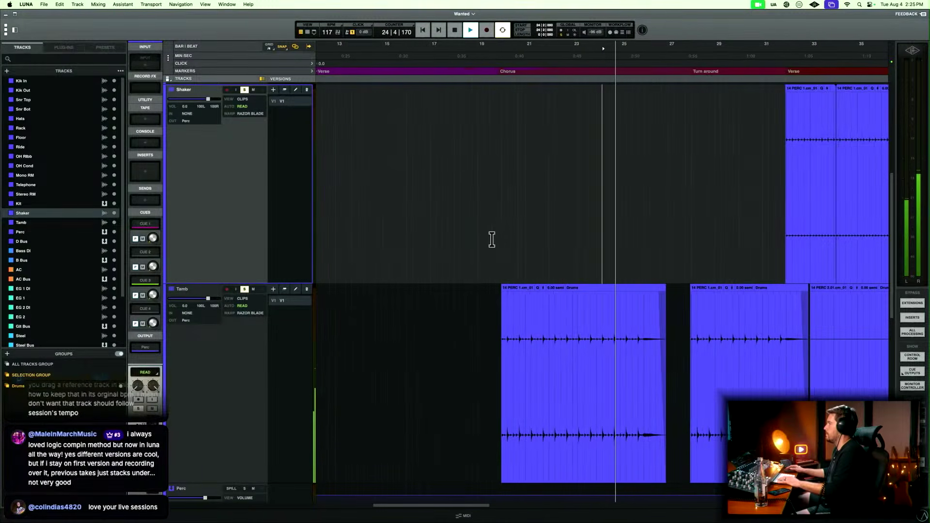
pyautogui.press('space')
# Play from just before bar 18 into the first chorus and extend the first Tamb clip's start slightly earlier.
pyautogui.click(445, 261)
pyautogui.click(485, 265)
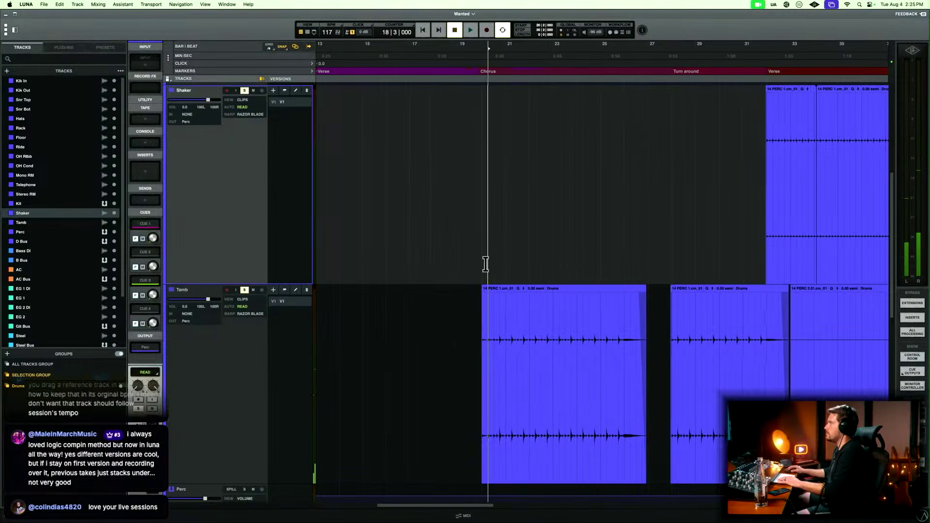
pyautogui.press('t')
pyautogui.click(485, 264)
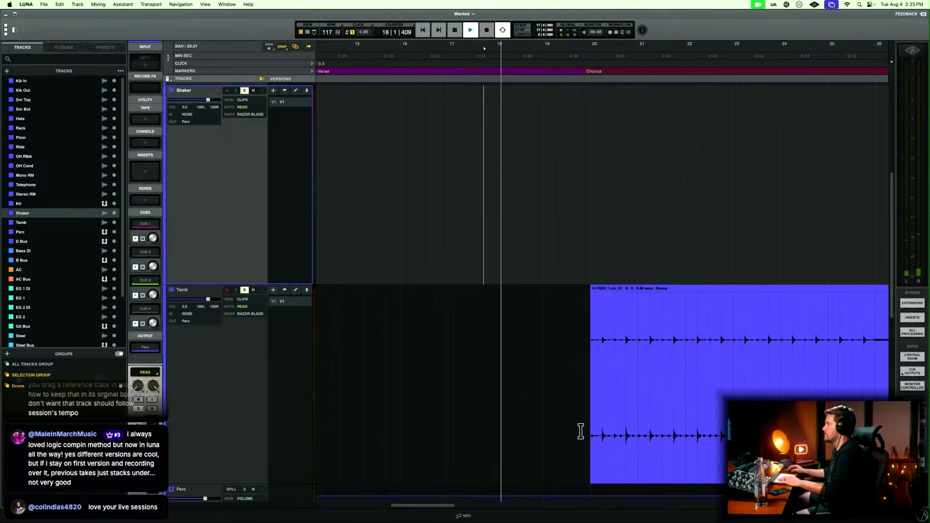
pyautogui.moveTo(590, 481)
pyautogui.mouseDown()
pyautogui.moveTo(575, 480)
pyautogui.moveTo(589, 480)
pyautogui.mouseUp()
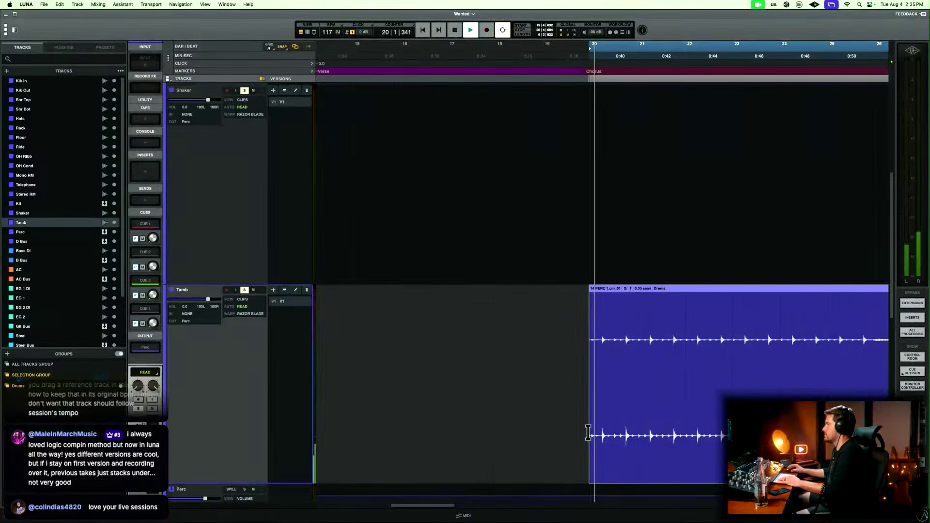
# Copy bar 21 of the Tamb part, paste it over bar 20, and select across the join at bar 21.
pyautogui.moveTo(586, 320); pyautogui.dragTo(683, 318)
pyautogui.press('space')
pyautogui.click(588, 311)
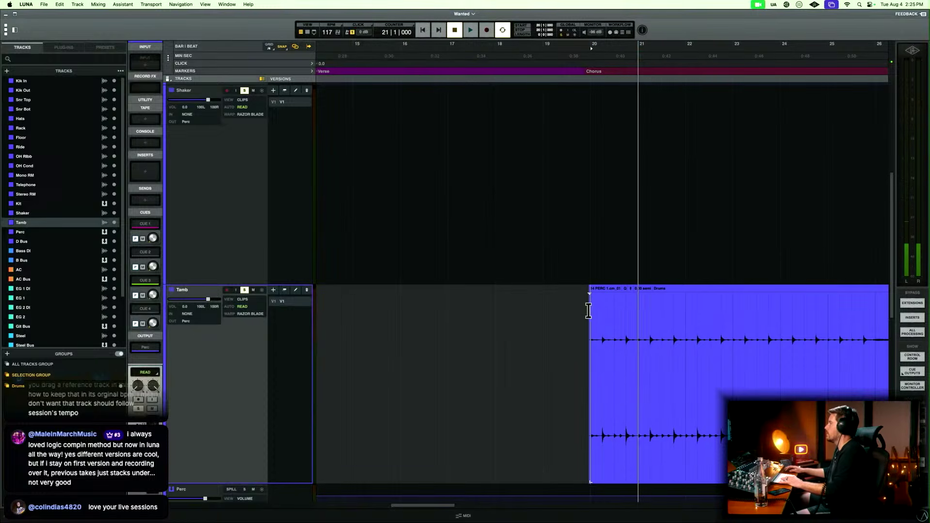
pyautogui.keyDown('shift'); pyautogui.click(633, 321); pyautogui.keyUp('shift')
pyautogui.press('b')
pyautogui.press('t')
pyautogui.press('t')
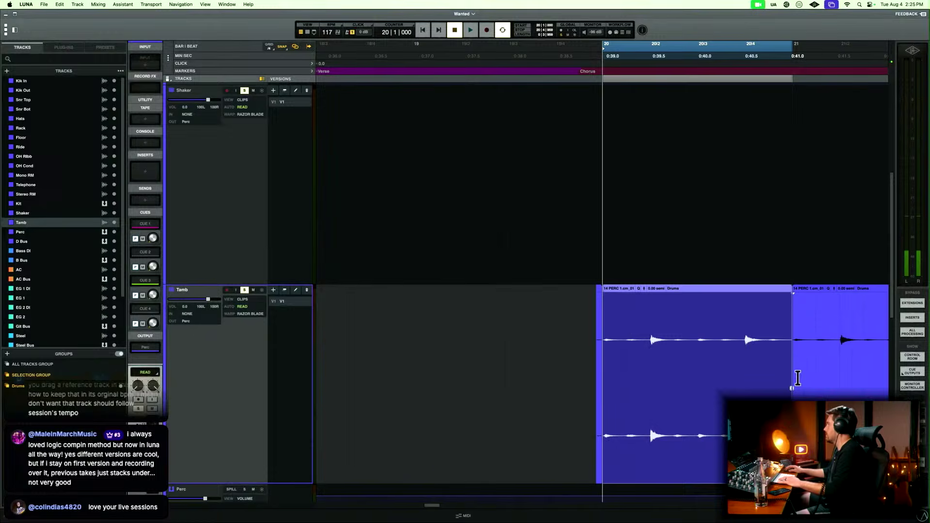
pyautogui.click(792, 386)
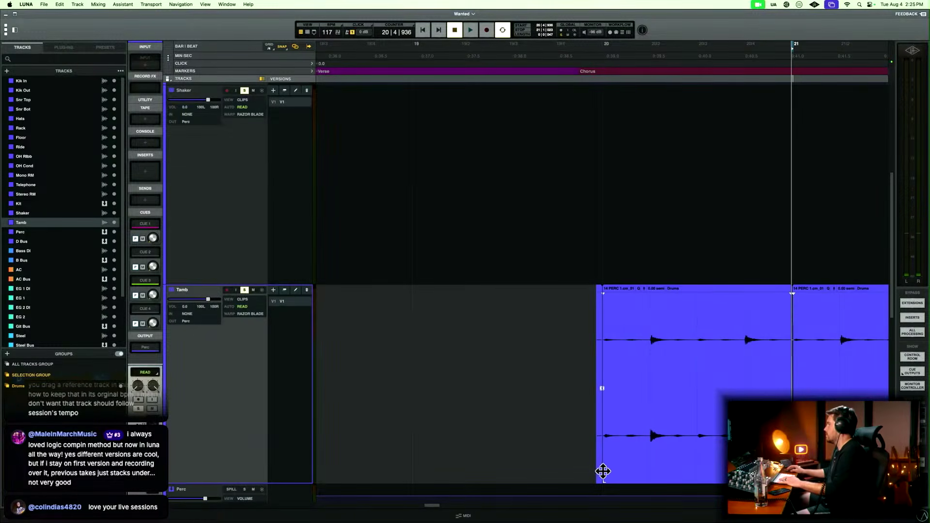
pyautogui.moveTo(604, 478); pyautogui.dragTo(597, 478)
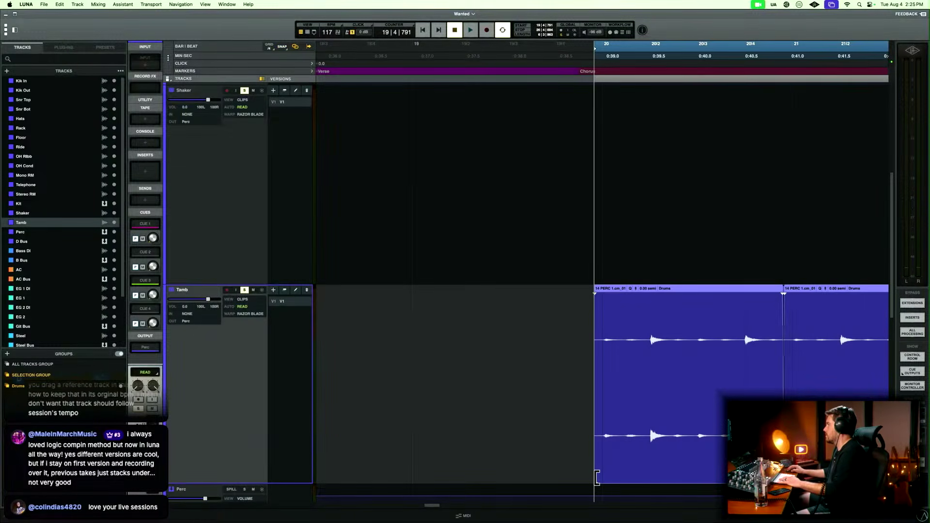
pyautogui.press('super+z')
pyautogui.click(574, 411)
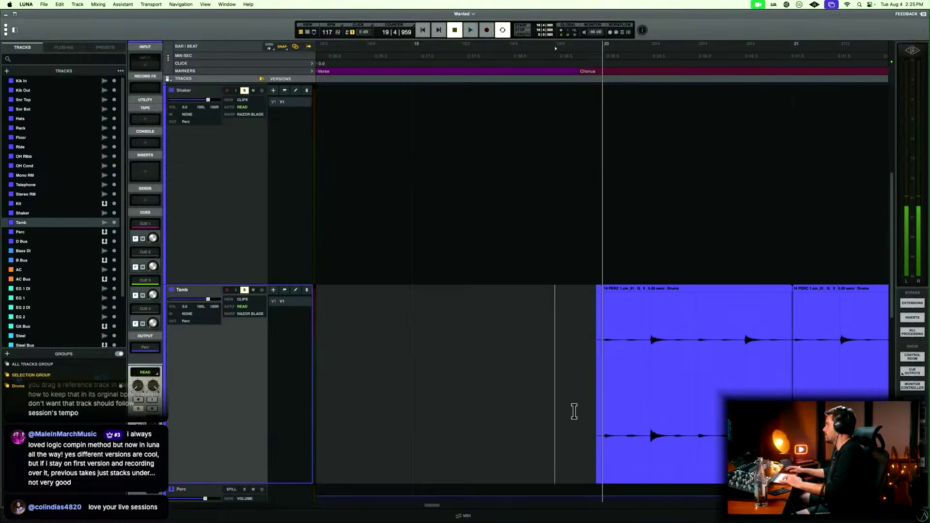
# Extend the pasted Tamb clip's start slightly before bar 20 and select across that edge.
pyautogui.moveTo(605, 479); pyautogui.dragTo(598, 479)
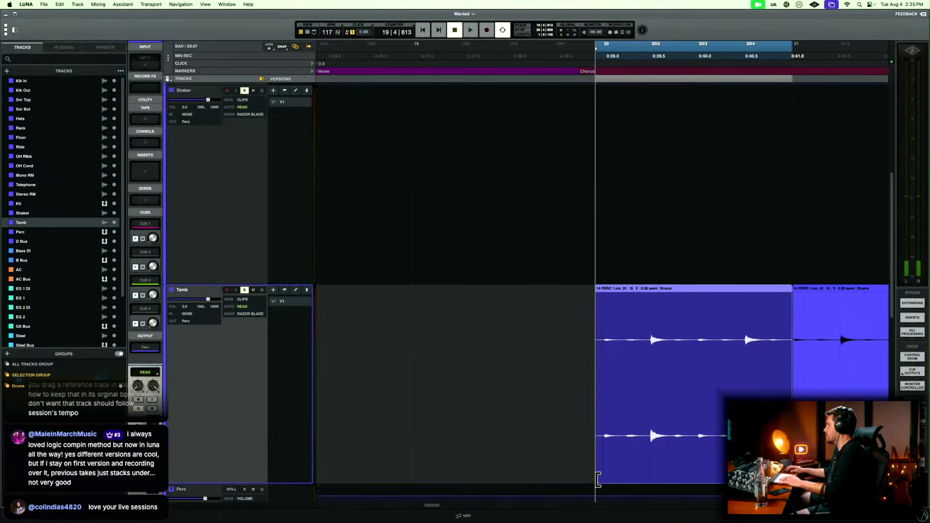
pyautogui.moveTo(583, 384); pyautogui.dragTo(601, 384)
pyautogui.click(566, 355)
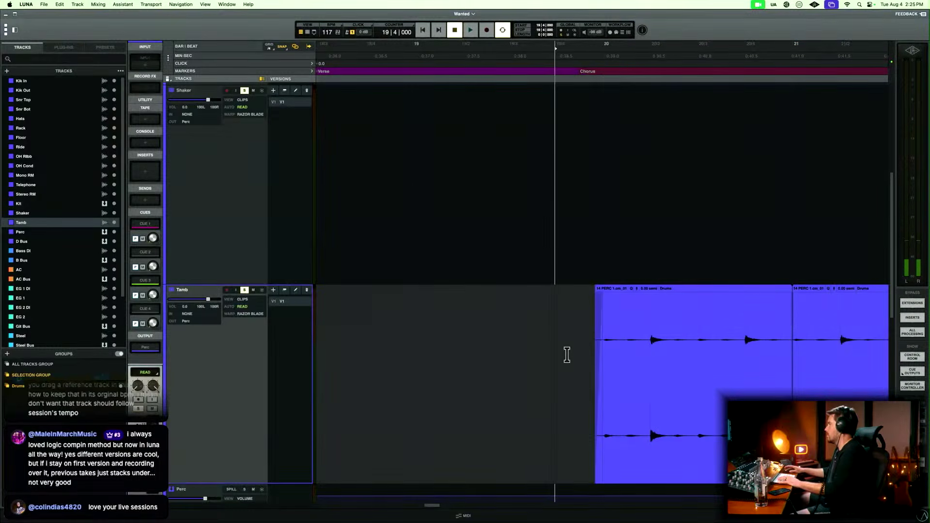
# Listen to the edited Tamb entry from bar 19 beat 4 into the first chorus, look ahead to the second verse, and stop playback.
pyautogui.press('r')
pyautogui.press('r')
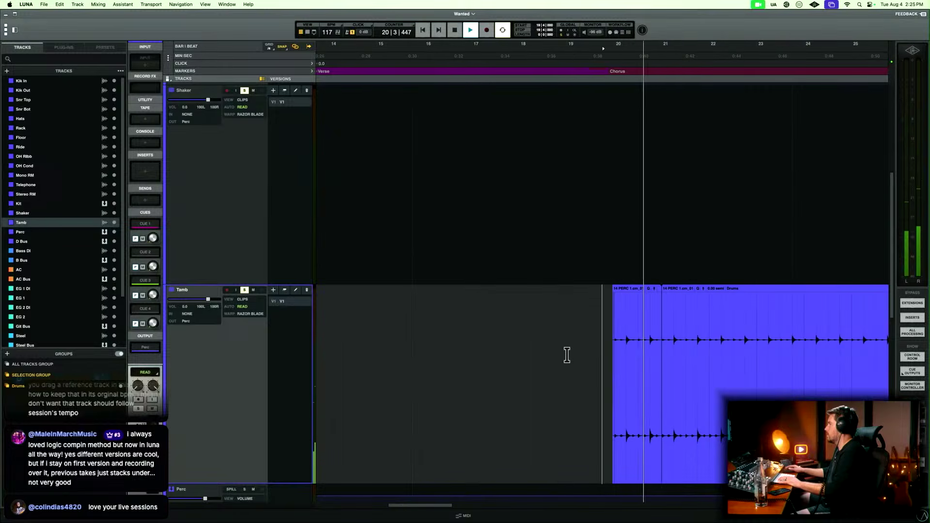
pyautogui.hscroll(5, 567, 355)
pyautogui.hscroll(3, 566, 355)
pyautogui.press('r')
pyautogui.press('r')
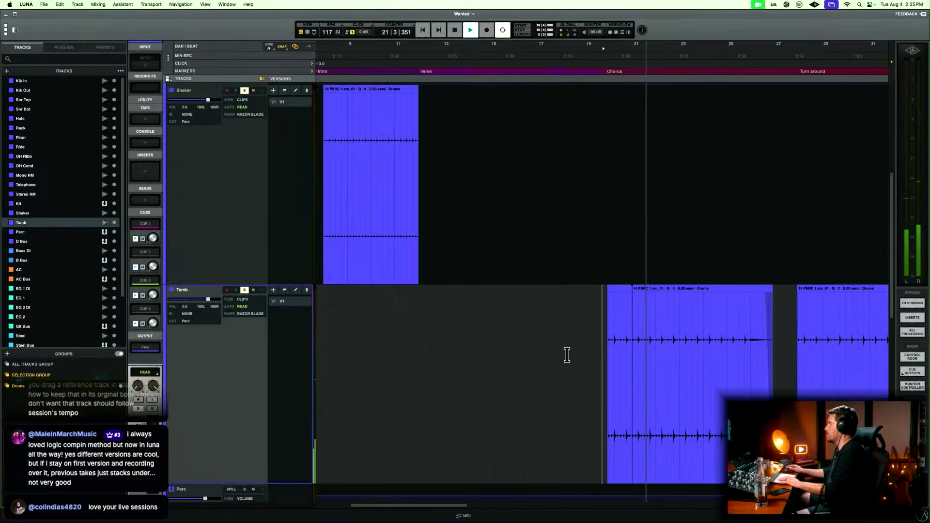
pyautogui.hscroll(3, 566, 355)
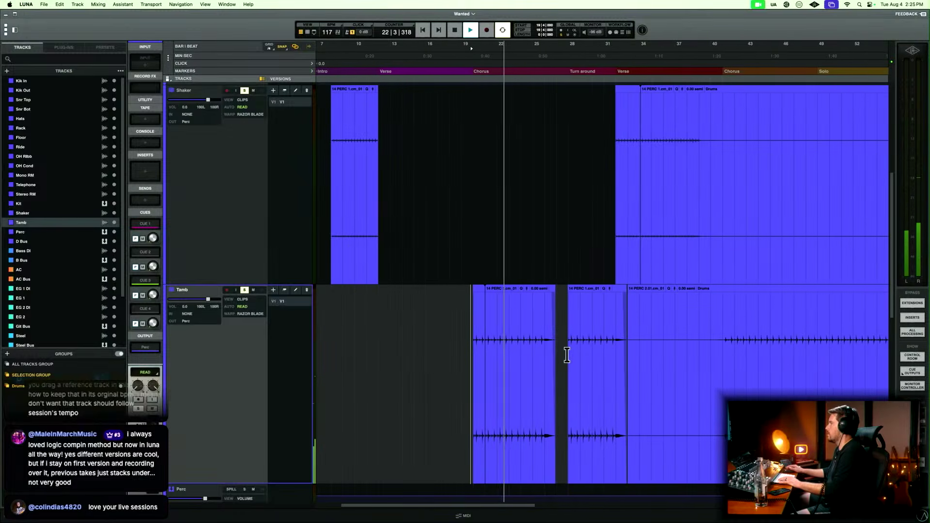
pyautogui.hscroll(3, 567, 355)
pyautogui.hscroll(2, 566, 355)
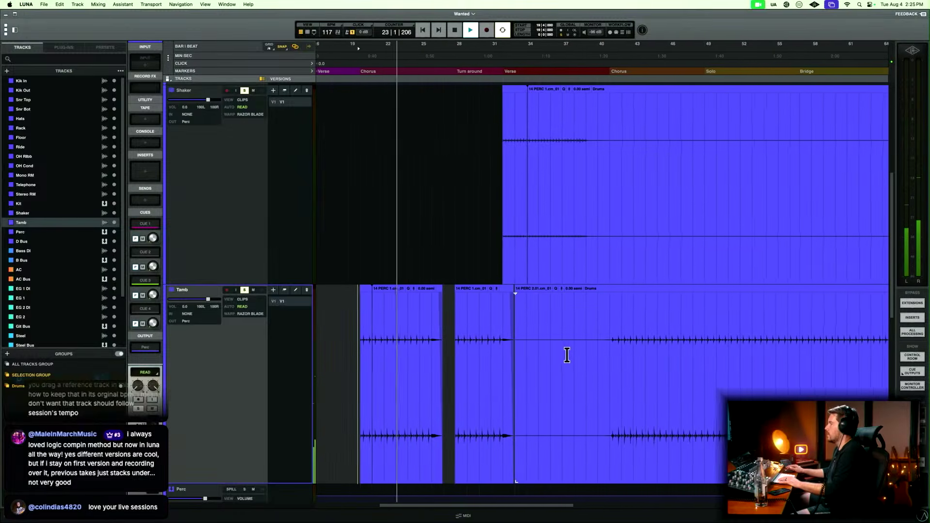
pyautogui.press('space')
# Unsolo the Shaker and Tamb tracks, play the full mix from bar 38 into the second chorus, and stop.
pyautogui.click(600, 329)
pyautogui.scroll(2, 601, 333)
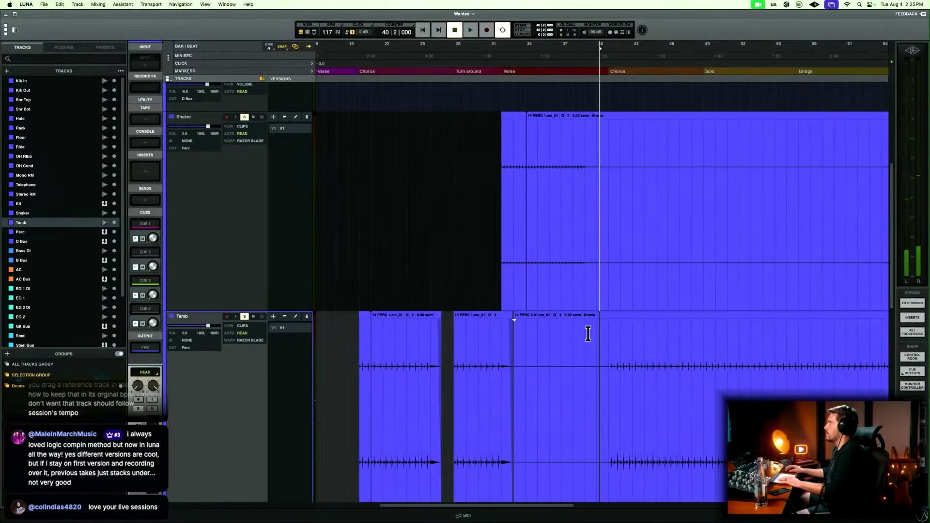
pyautogui.click(573, 146)
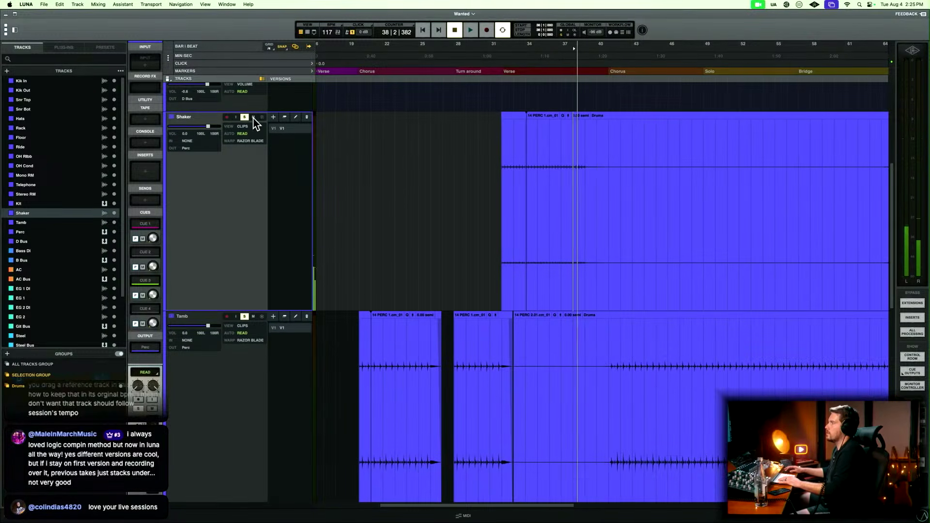
pyautogui.press('space')
pyautogui.press('t')
pyautogui.press('t')
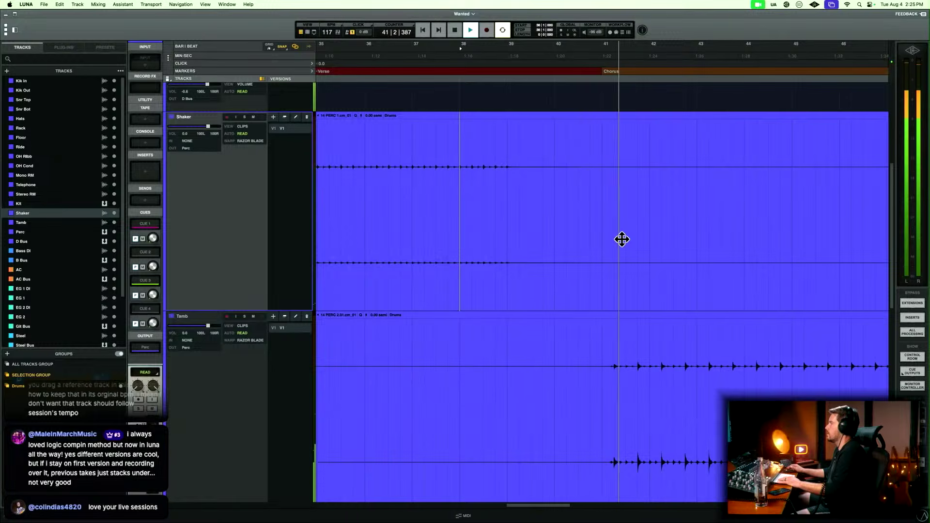
pyautogui.press('r')
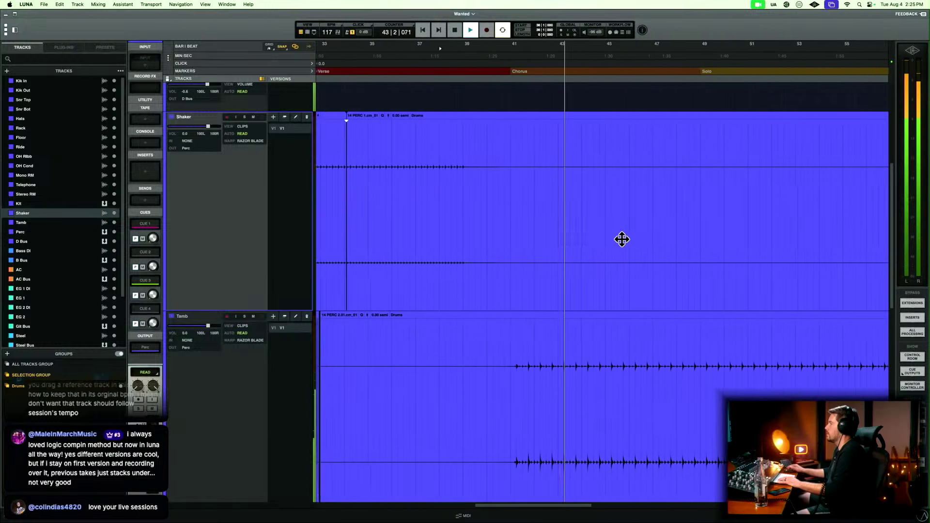
pyautogui.press('space')
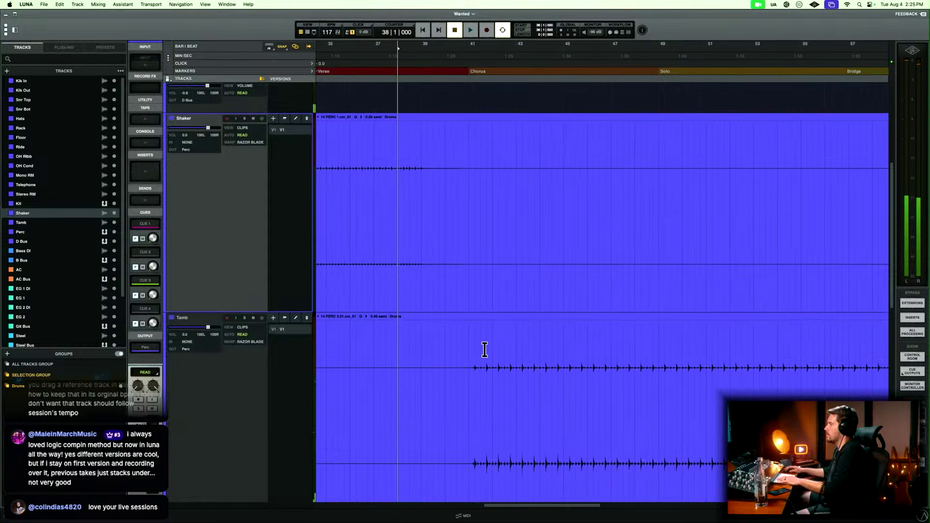
# Select and copy bar 42 of the Tamb part, near the start of the second chorus.
pyautogui.moveTo(484, 349); pyautogui.dragTo(501, 350)
pyautogui.click(501, 342)
pyautogui.press('t')
pyautogui.press('t')
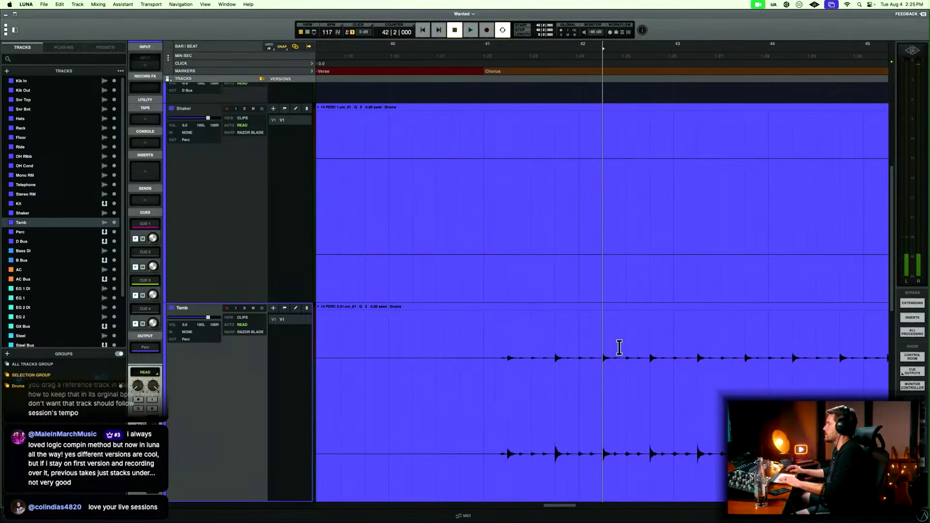
pyautogui.moveTo(592, 342); pyautogui.dragTo(671, 339)
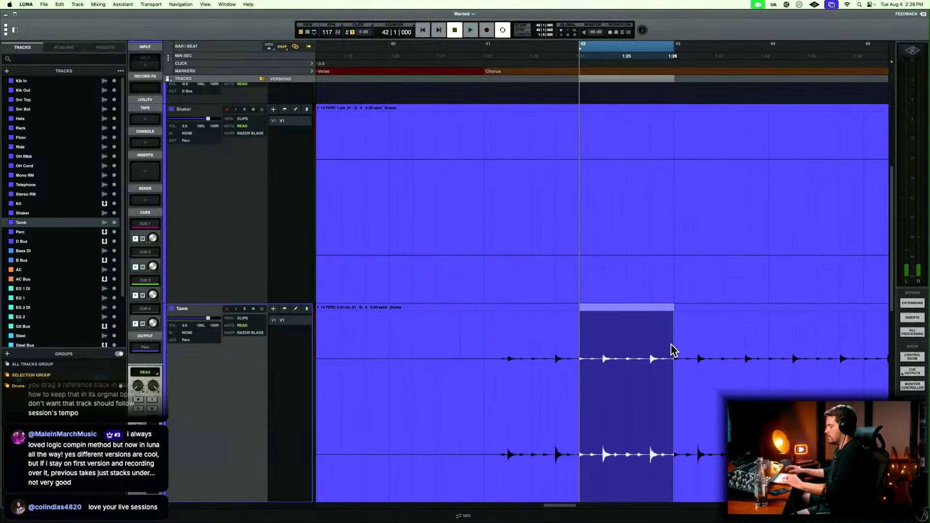
# Listen to the mix from bar 40 into the second chorus, place the cursor at bar 41, and stop playback.
pyautogui.click(390, 334)
pyautogui.press('space')
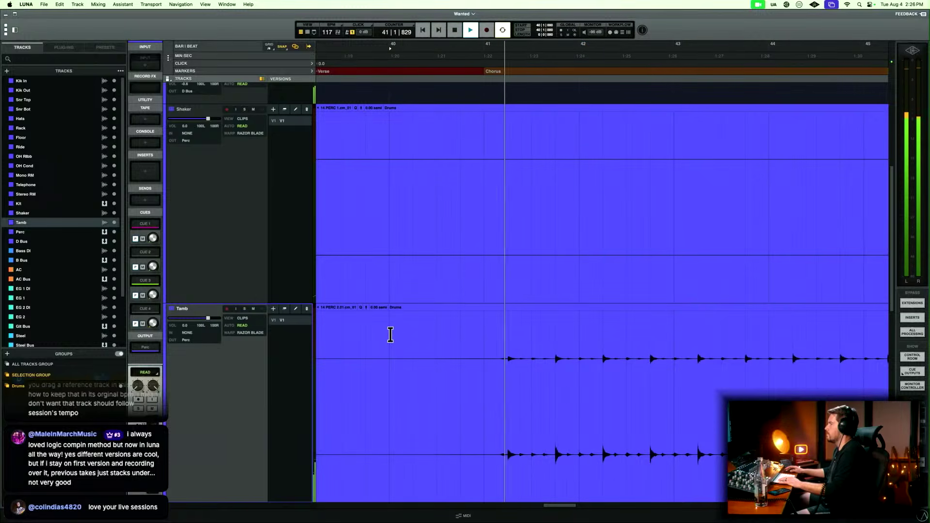
pyautogui.click(484, 346)
pyautogui.press('space')
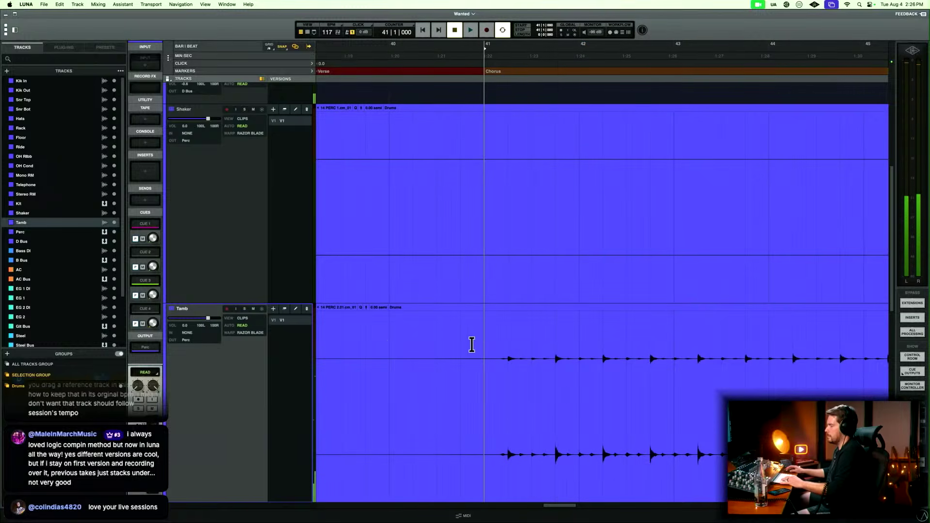
# Try pasting the copied Tamb bar at bar 40 beat 4, and undo the paste.
pyautogui.click(471, 344)
pyautogui.press('super+v')
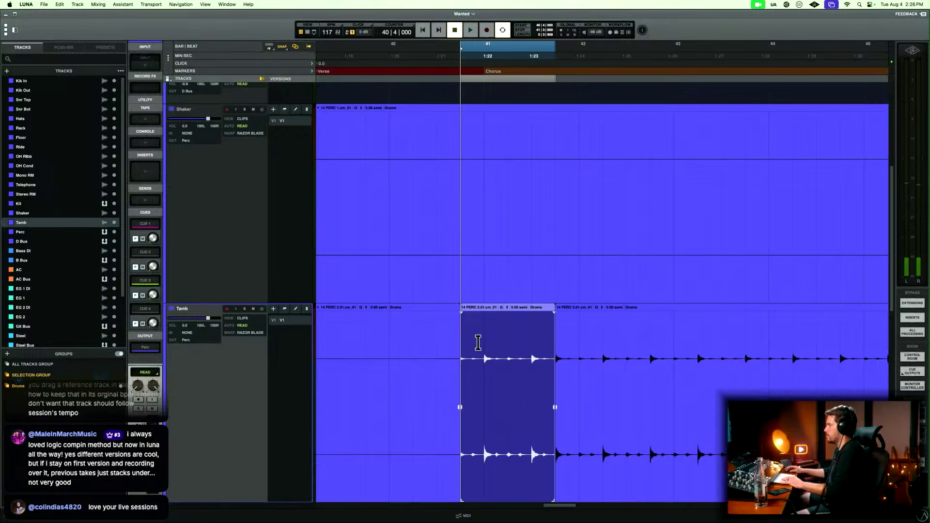
pyautogui.press('Delete')
pyautogui.press('super+z')
pyautogui.press('super+z')
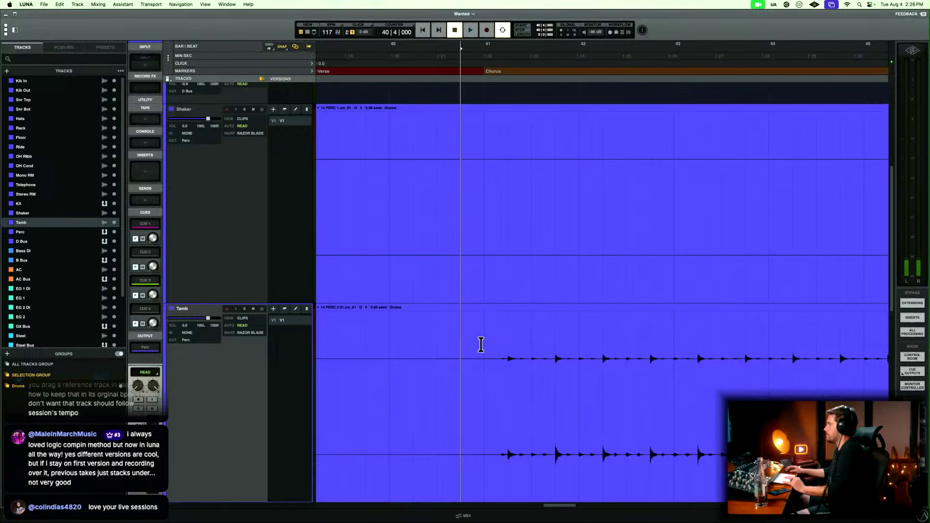
# Paste the copied bar over bar 41 of the Tamb track and listen to it from bar 40 beat 3.
pyautogui.press('super+v')
pyautogui.click(442, 343)
pyautogui.press('space')
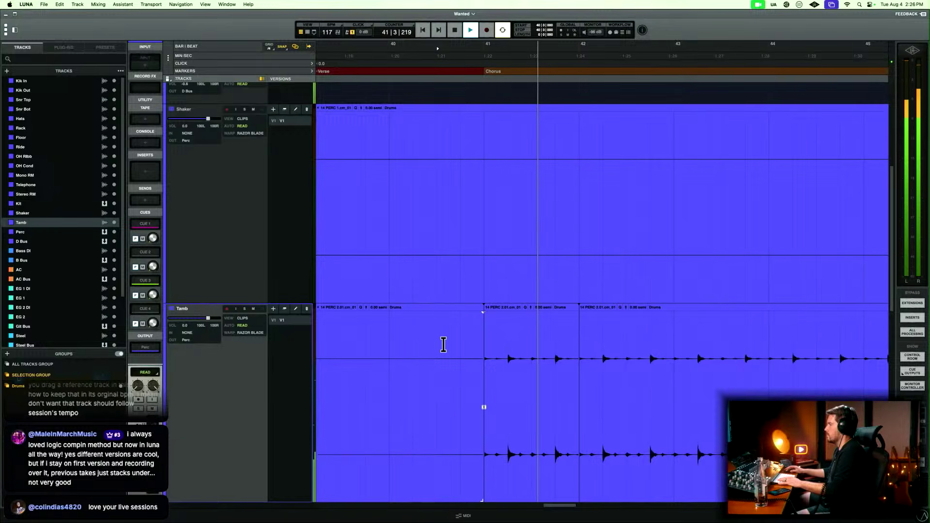
pyautogui.click(442, 342)
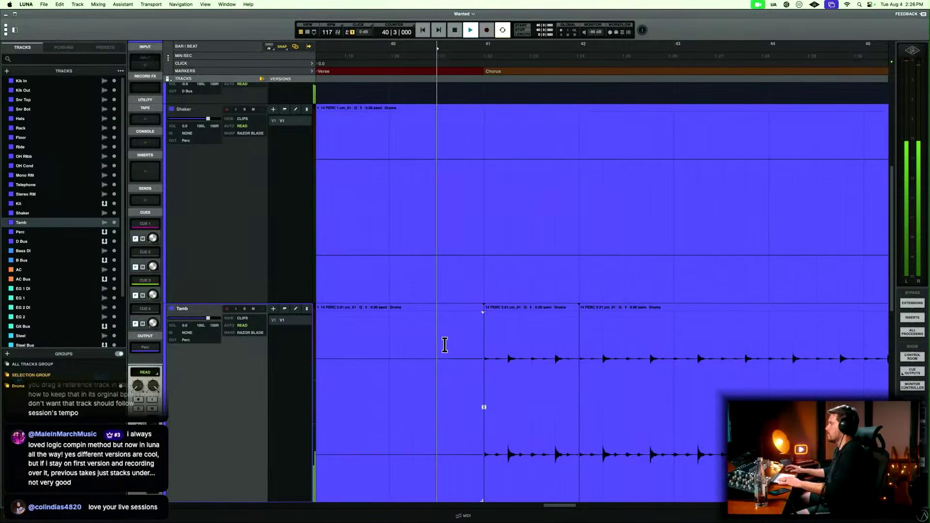
pyautogui.press('space')
# Extend the pasted Tamb clip's start about half a beat before bar 41.
pyautogui.click(493, 353)
pyautogui.press('t')
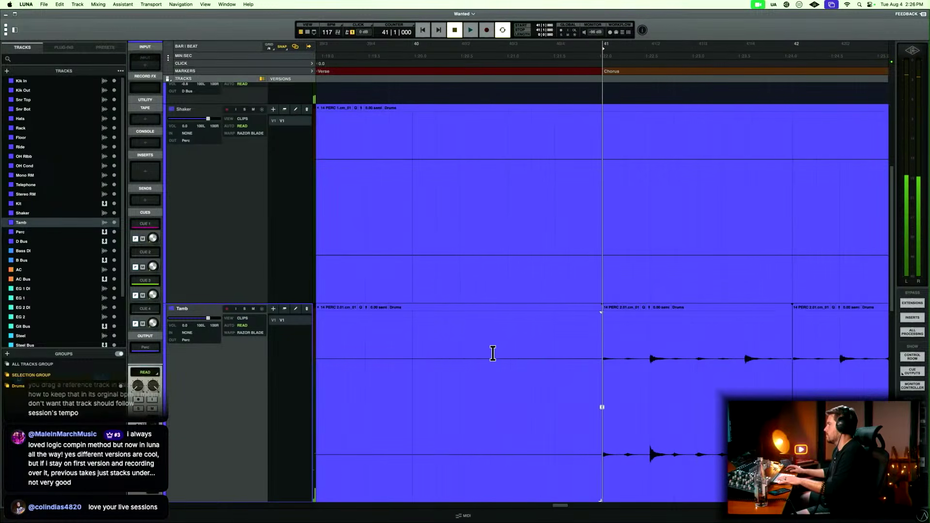
pyautogui.scroll(-2, 600, 458)
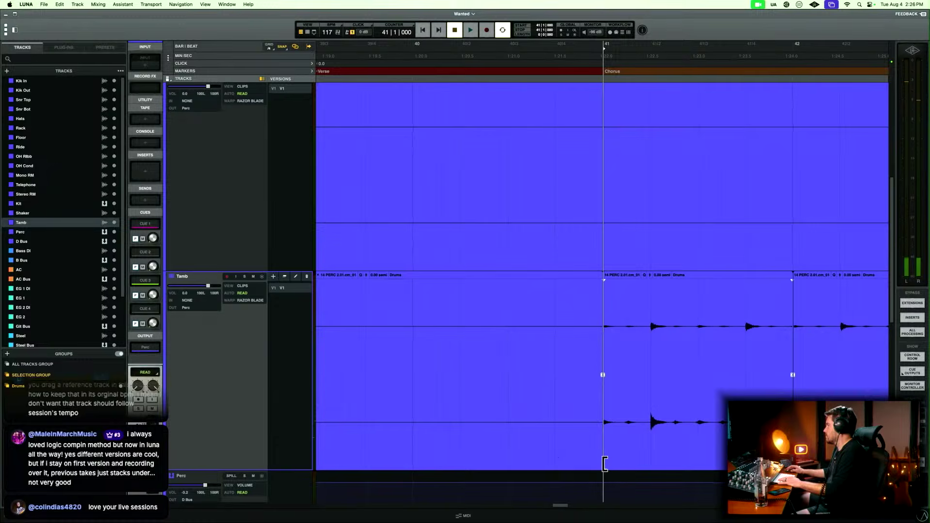
pyautogui.moveTo(605, 464); pyautogui.dragTo(576, 461)
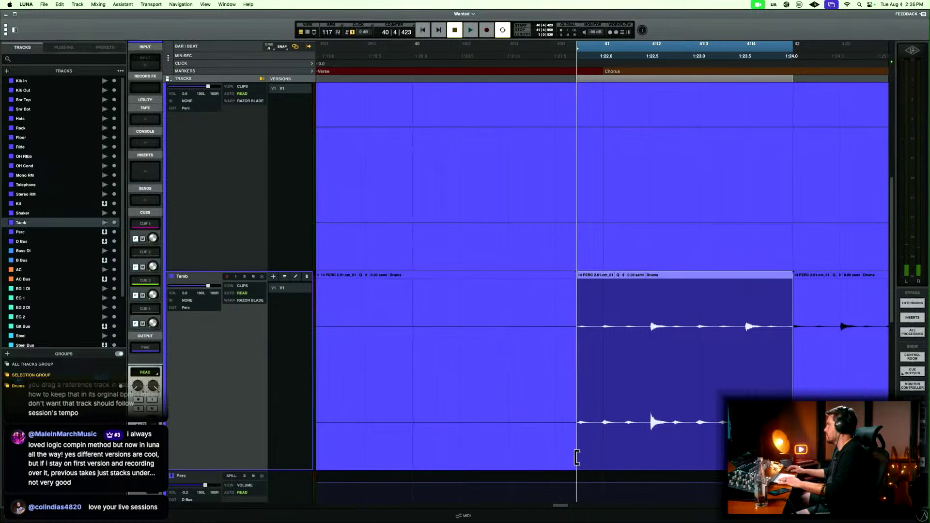
# Listen to the Tamb entry from bar 40 beat 2, and extend the following clip's start slightly before bar 42.
pyautogui.click(478, 315)
pyautogui.press('space')
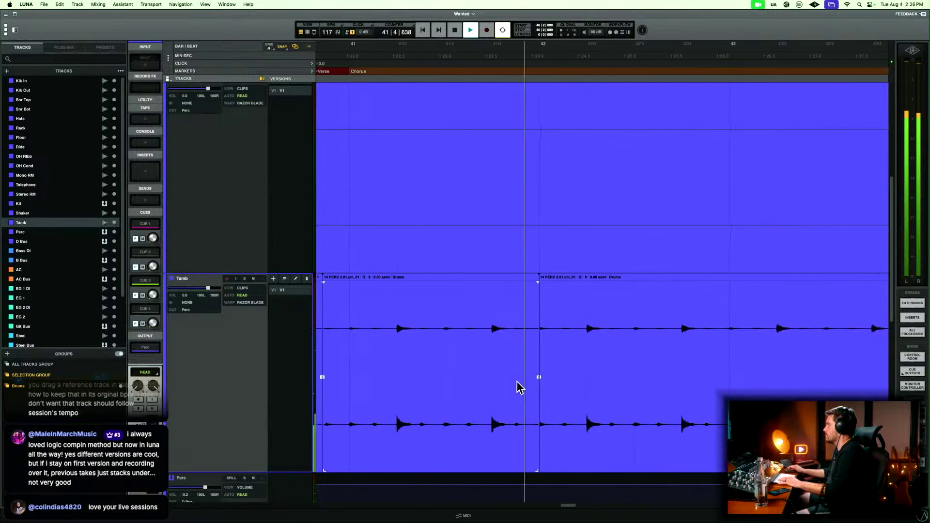
pyautogui.press('space')
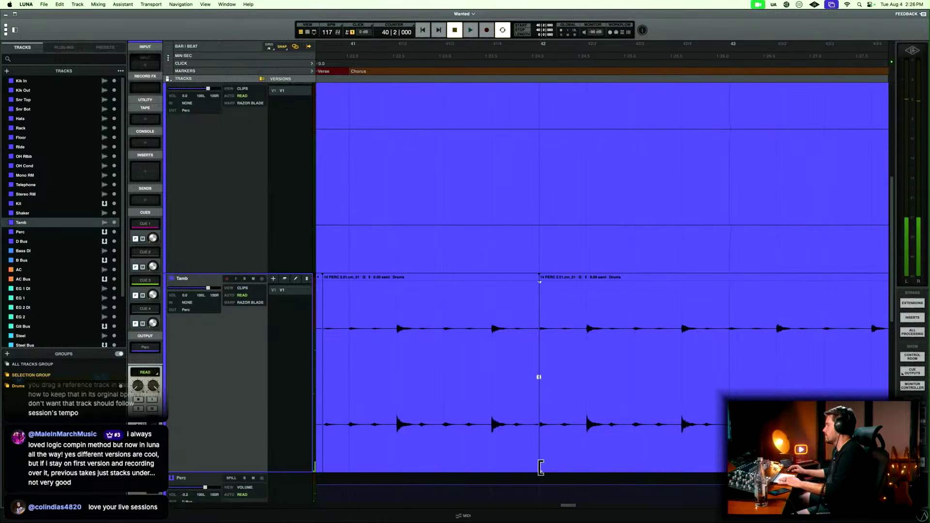
pyautogui.moveTo(541, 467); pyautogui.dragTo(534, 467)
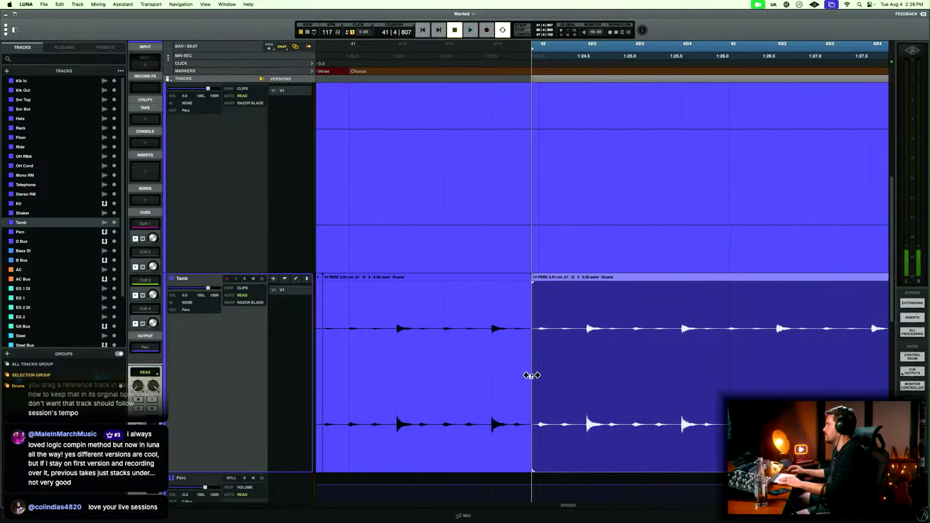
pyautogui.moveTo(531, 375); pyautogui.dragTo(534, 375)
# Delete the silent Tamb clip between bar 33 and the second chorus entry.
pyautogui.press('r')
pyautogui.press('r')
pyautogui.press('r')
pyautogui.click(494, 429)
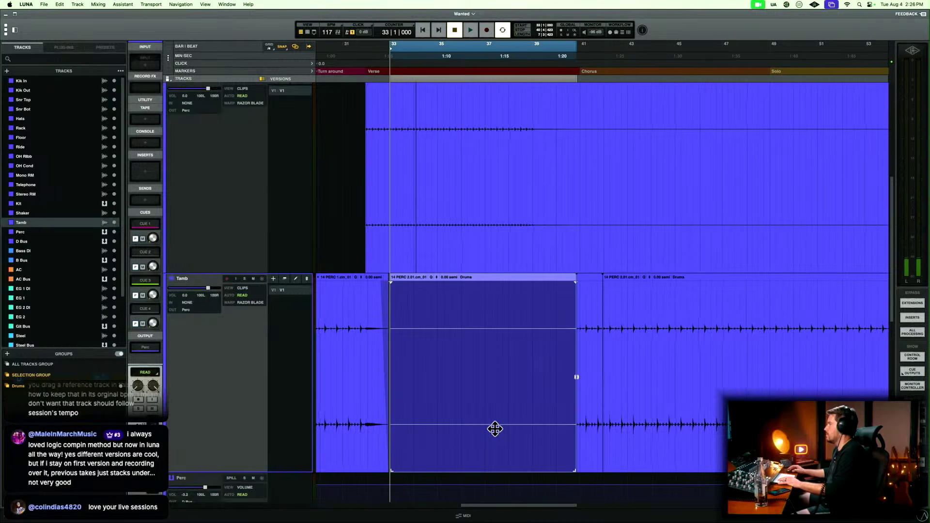
pyautogui.press('Delete')
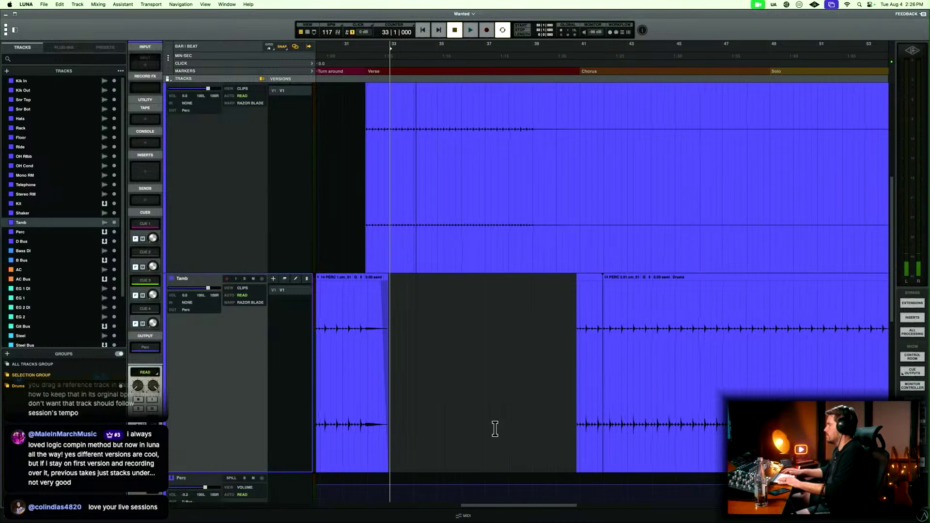
# Play the transition from bar 39 beat 2 into the second chorus twice, stopping playback after each pass.
pyautogui.click(540, 329)
pyautogui.press('space')
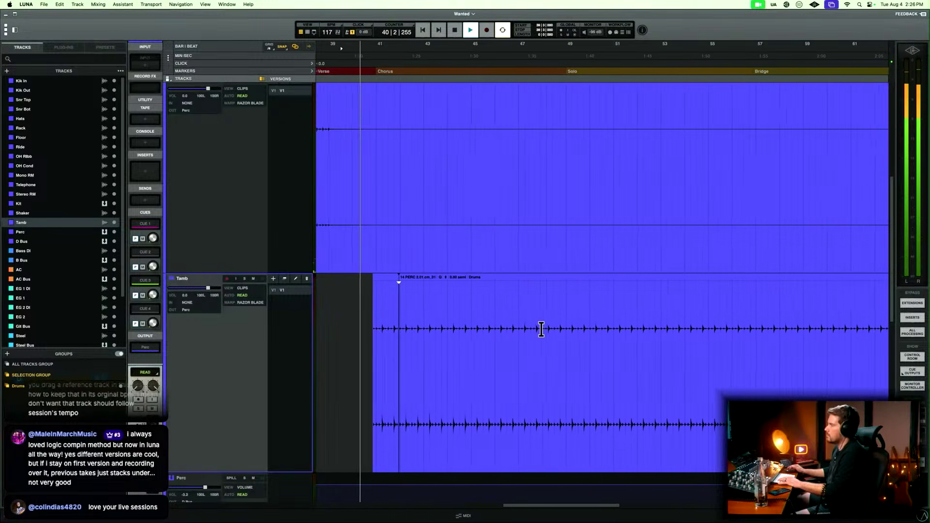
pyautogui.press('r')
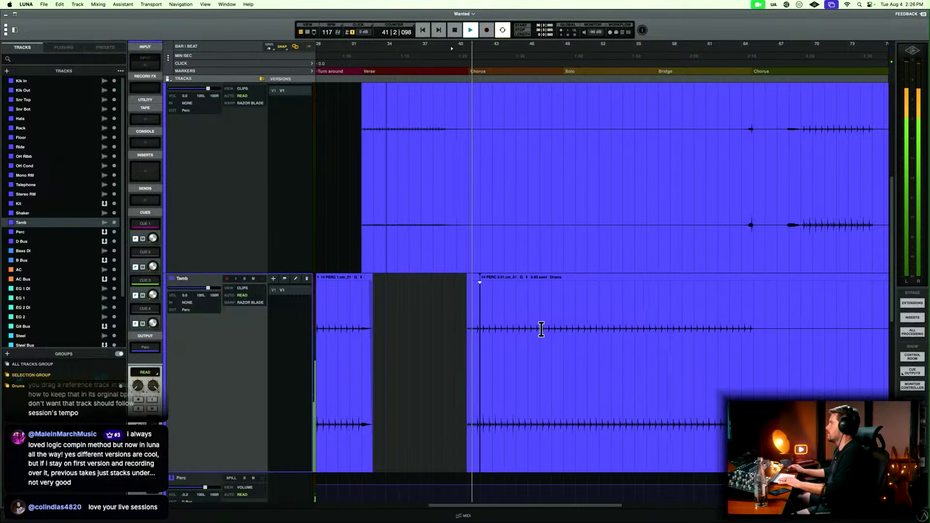
pyautogui.hscroll(1, 541, 329)
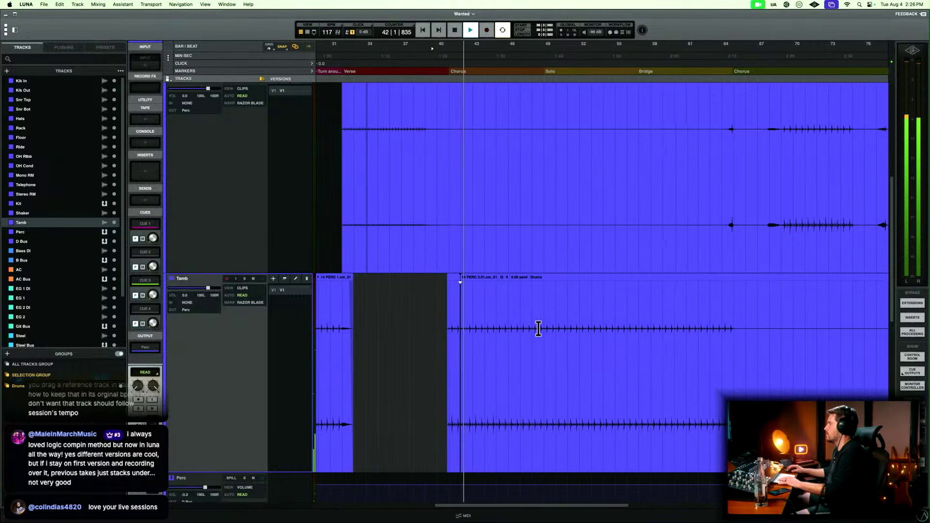
pyautogui.press('space')
pyautogui.press('t')
pyautogui.press('t')
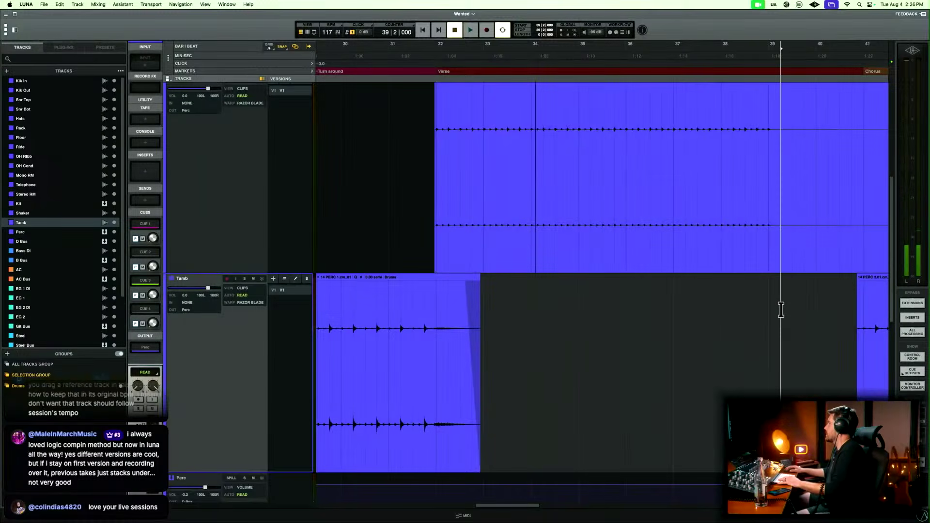
pyautogui.press('space')
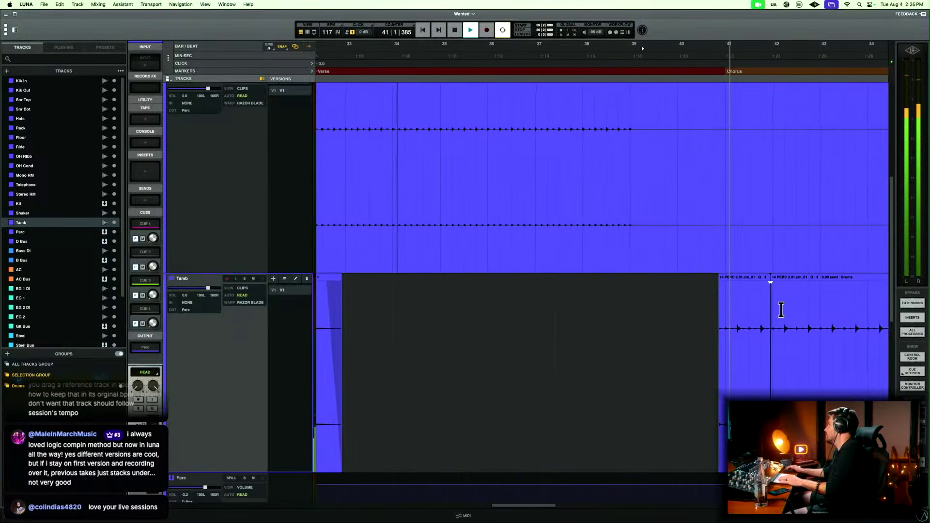
pyautogui.press('space')
# Examine the Tamb part from the turn around to the last chorus, and listen around the point where it ends at bar 65.
pyautogui.hscroll(-3, 586, 347)
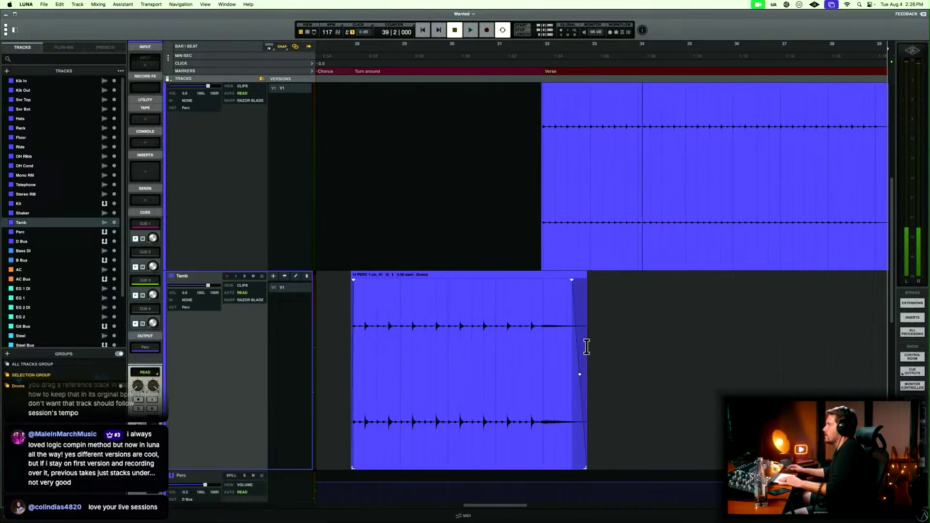
pyautogui.hscroll(15, 586, 347)
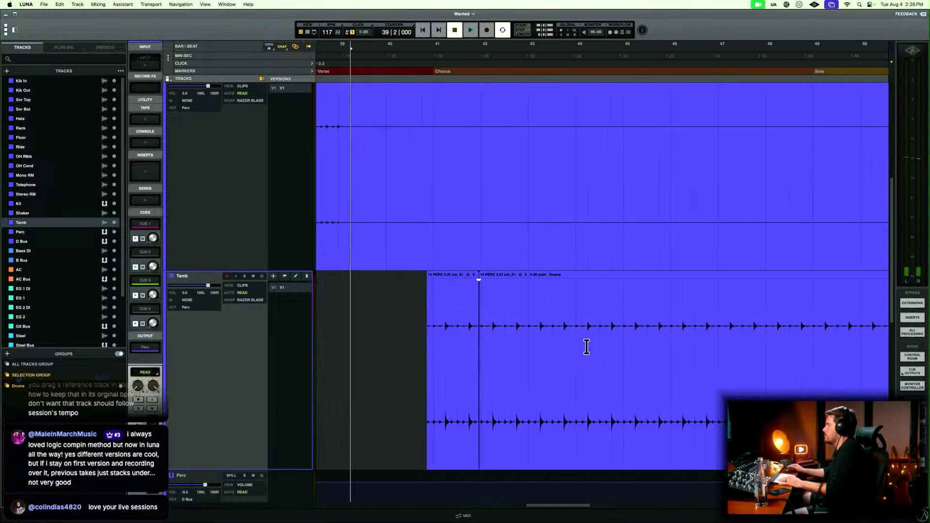
pyautogui.hscroll(8, 586, 347)
pyautogui.press('r')
pyautogui.press('r')
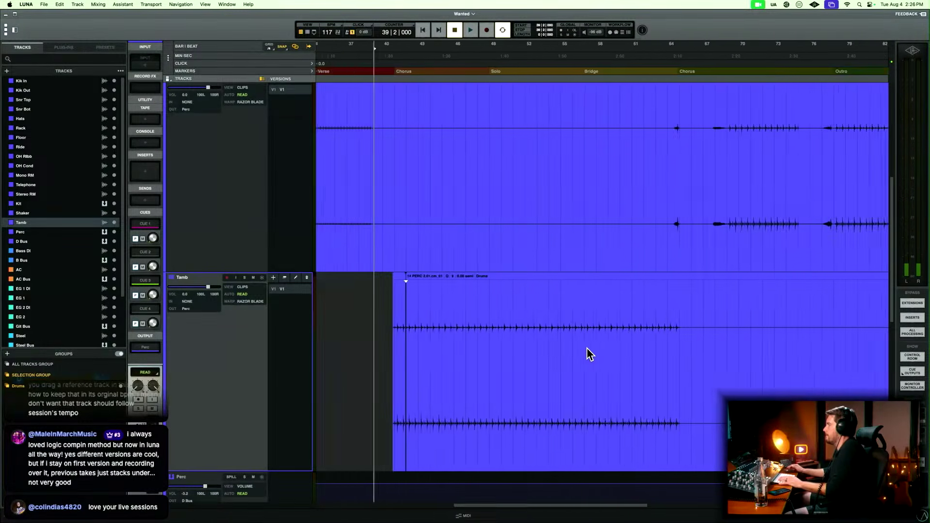
pyautogui.hscroll(5, 586, 348)
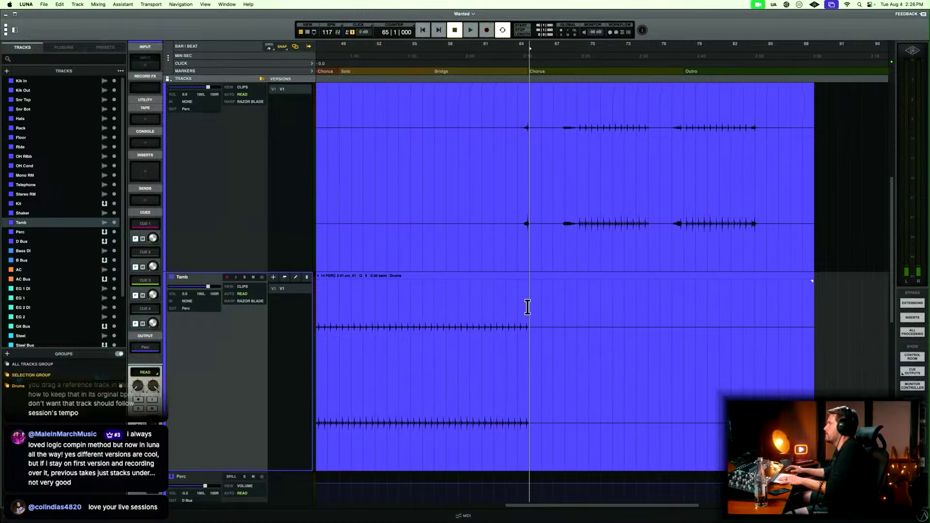
pyautogui.press('space')
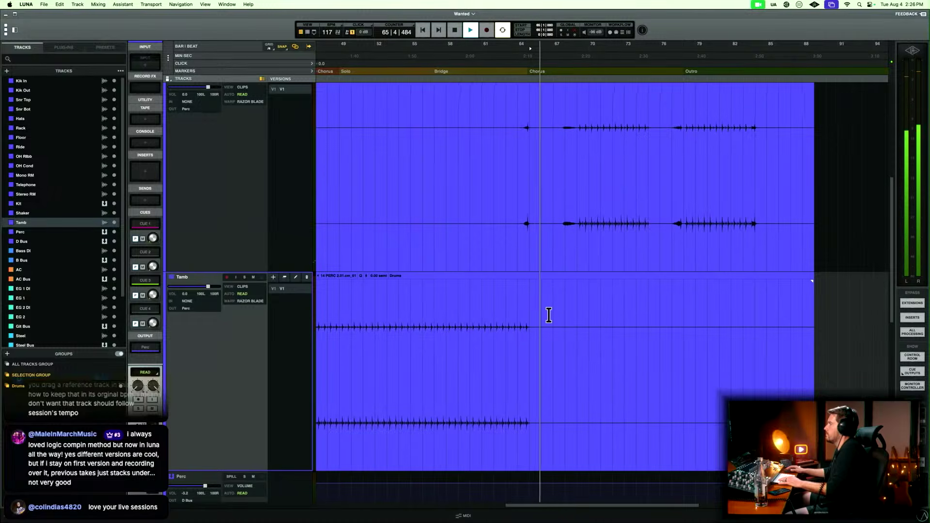
pyautogui.press('space')
pyautogui.press('r')
pyautogui.press('space')
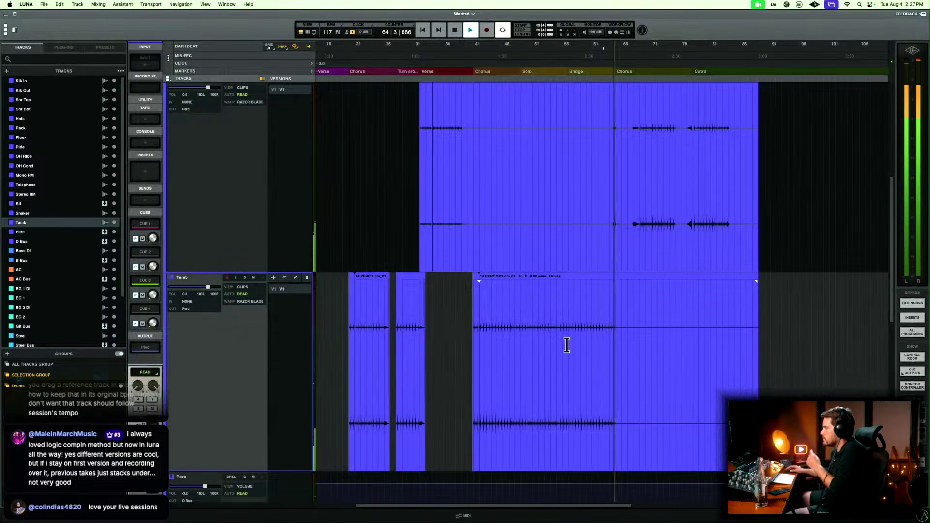
pyautogui.press('space')
# Select and copy the faded Tamb ending after the turn around, from bar 32 to bar 33 beat 3.
pyautogui.click(412, 314)
pyautogui.press('t')
pyautogui.press('t')
pyautogui.press('t')
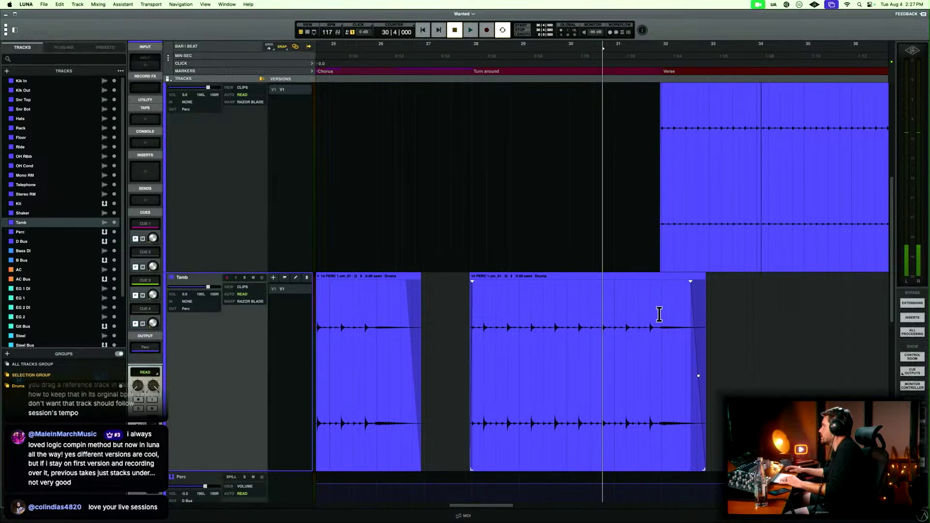
pyautogui.moveTo(661, 313); pyautogui.dragTo(730, 319)
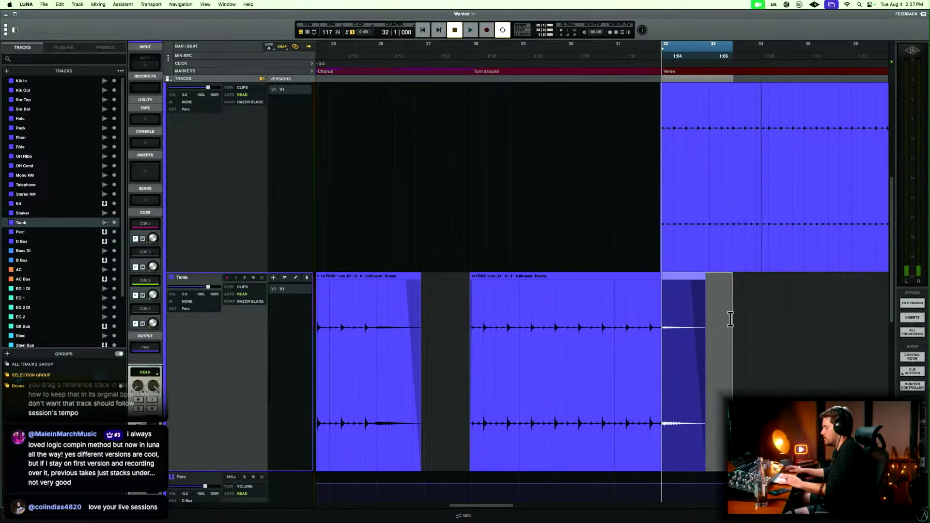
# Listen to the end of the bridge from bar 63 beat 3, and paste the copied Tamb ending at bar 64.
pyautogui.press('r')
pyautogui.press('r')
pyautogui.hscroll(10, 730, 319)
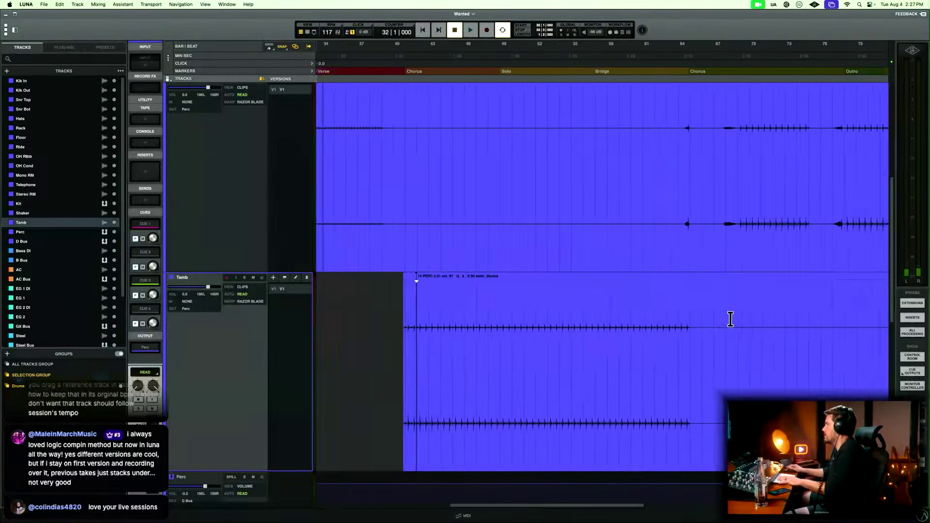
pyautogui.click(535, 313)
pyautogui.press('t')
pyautogui.press('t')
pyautogui.press('t')
pyautogui.press('space')
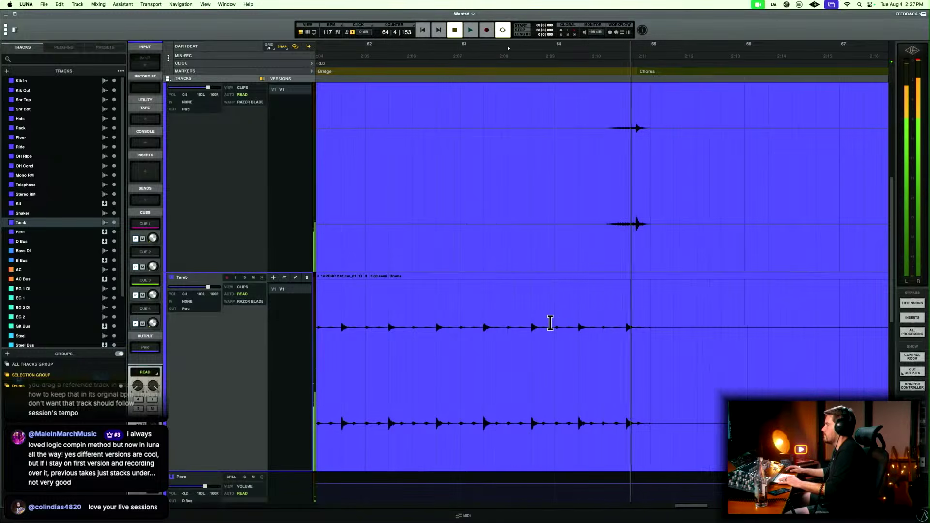
pyautogui.press('space')
pyautogui.click(556, 323)
pyautogui.press('super+v')
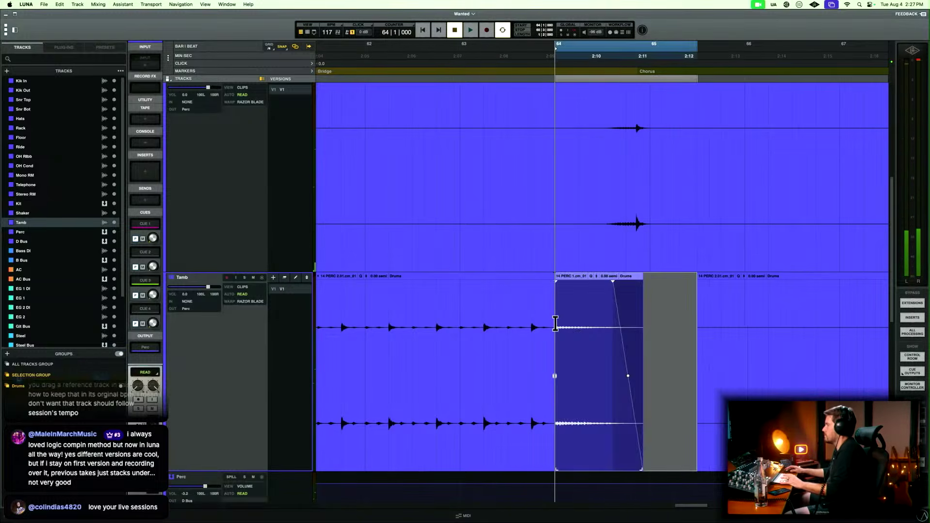
# Play the pasted Tamb ending from bar 63 beat 3 into the last chorus, stop, and look at the Shaker track above.
pyautogui.click(498, 304)
pyautogui.press('space')
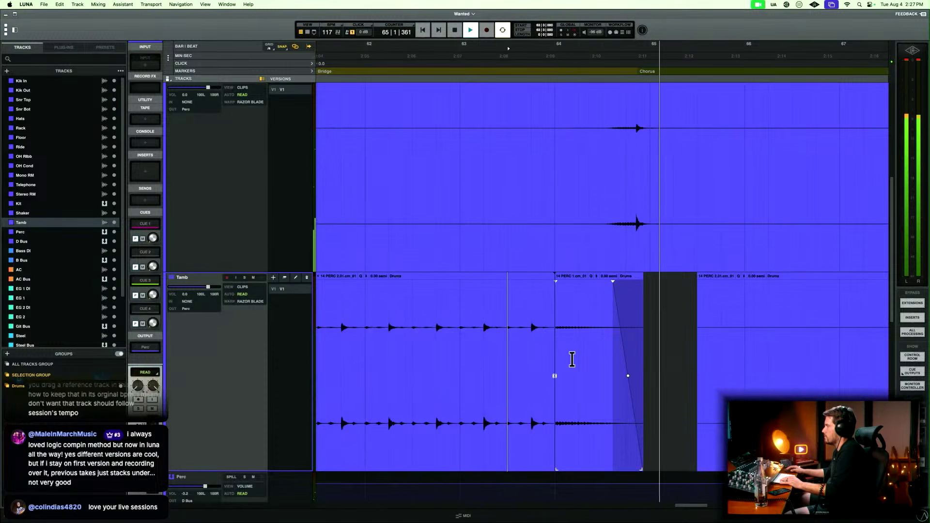
pyautogui.press('space')
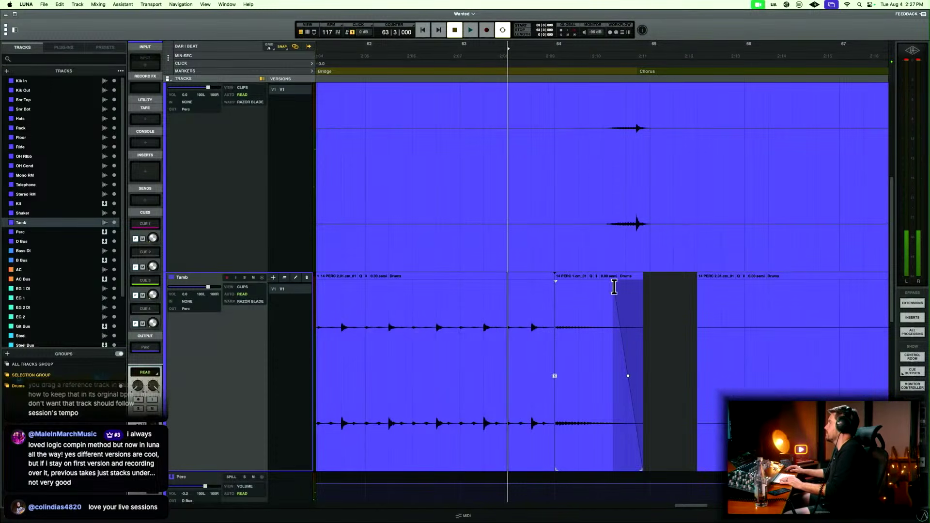
pyautogui.scroll(2, 619, 305)
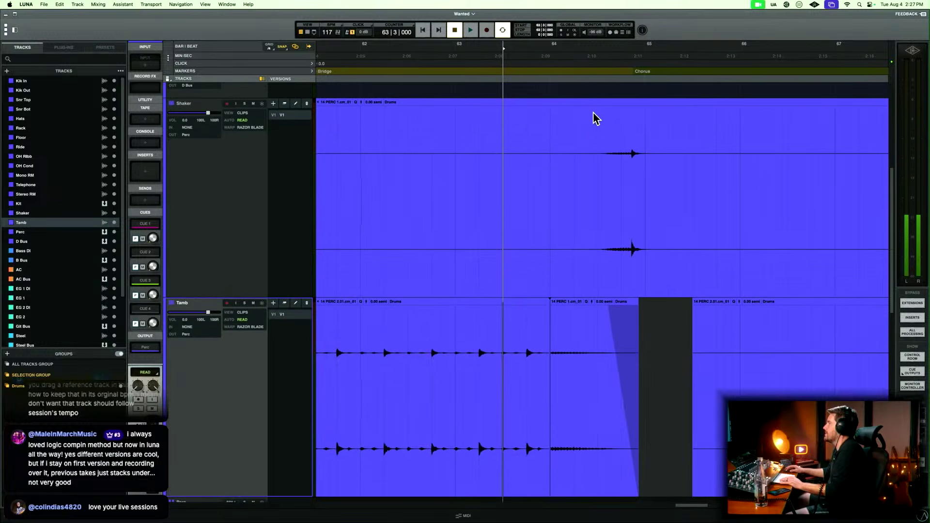
# Play from bar 63 to check the Tamb ending against the Shaker hit leading into the last chorus, and stop.
pyautogui.moveTo(594, 116); pyautogui.dragTo(666, 128)
pyautogui.click(455, 156)
pyautogui.press('space')
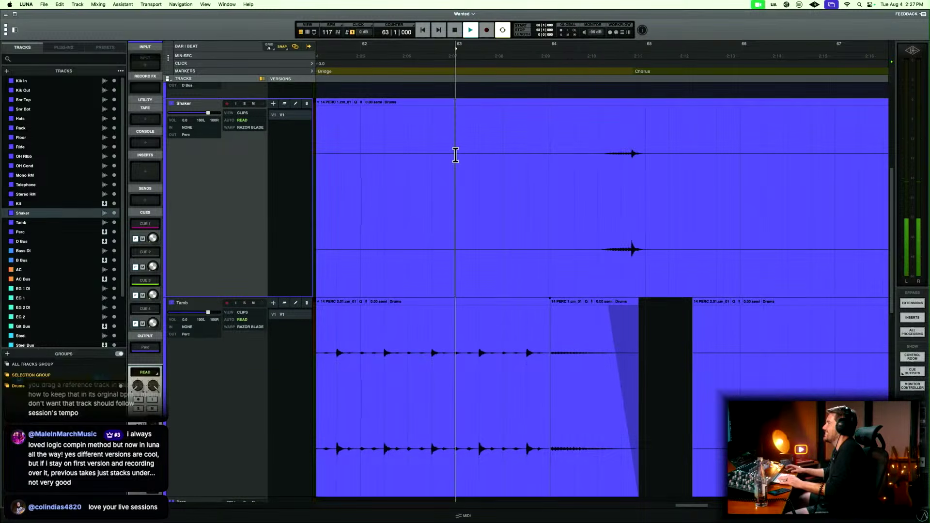
pyautogui.press('t')
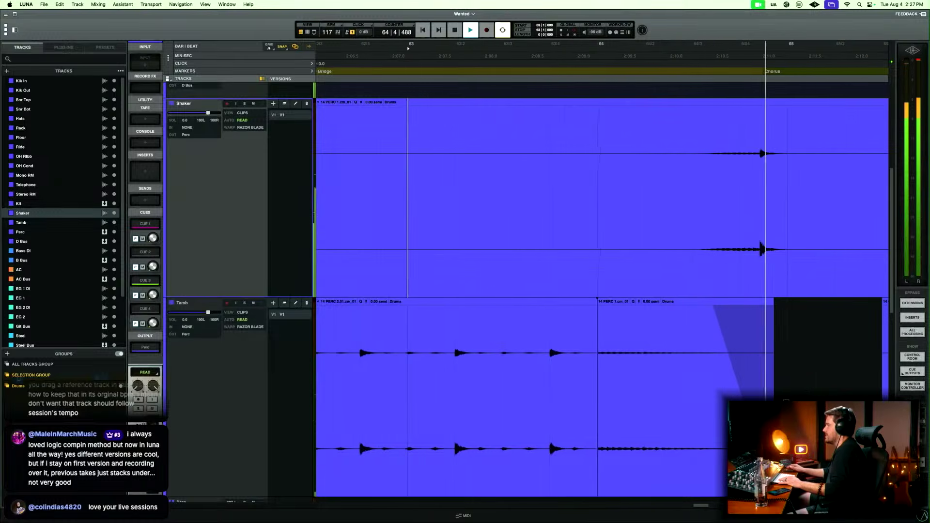
pyautogui.press('space')
# Extend the pasted Tamb ending's start slightly before bar 64 and crossfade it with the preceding Tamb clip.
pyautogui.click(594, 402)
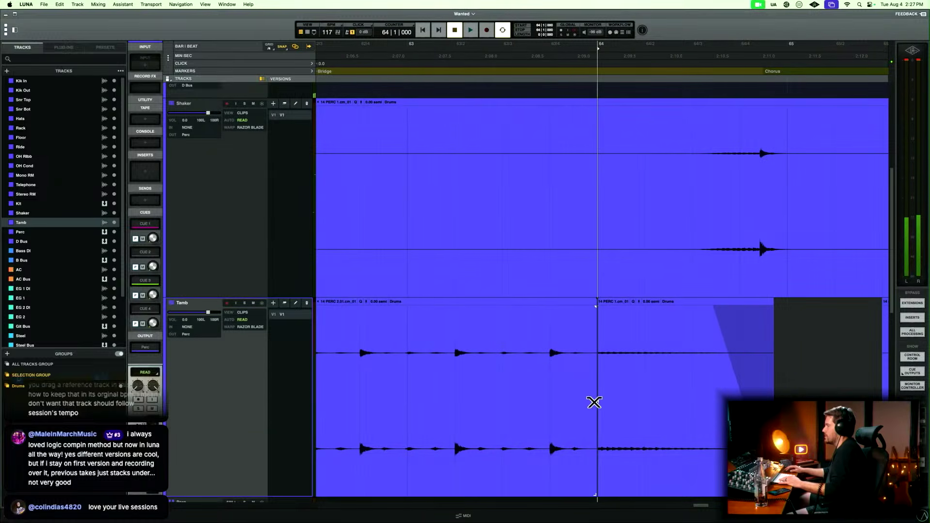
pyautogui.moveTo(600, 489); pyautogui.dragTo(593, 489)
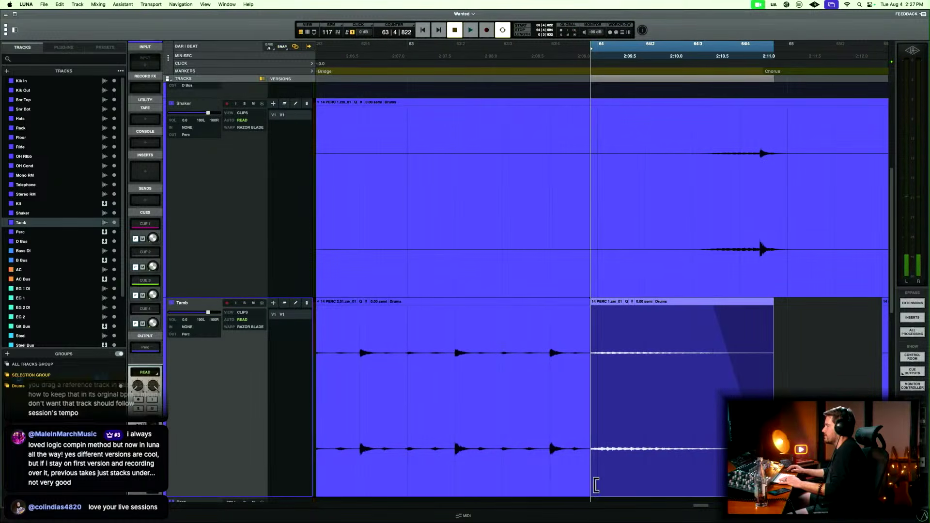
pyautogui.moveTo(590, 401); pyautogui.dragTo(594, 400)
pyautogui.press('r')
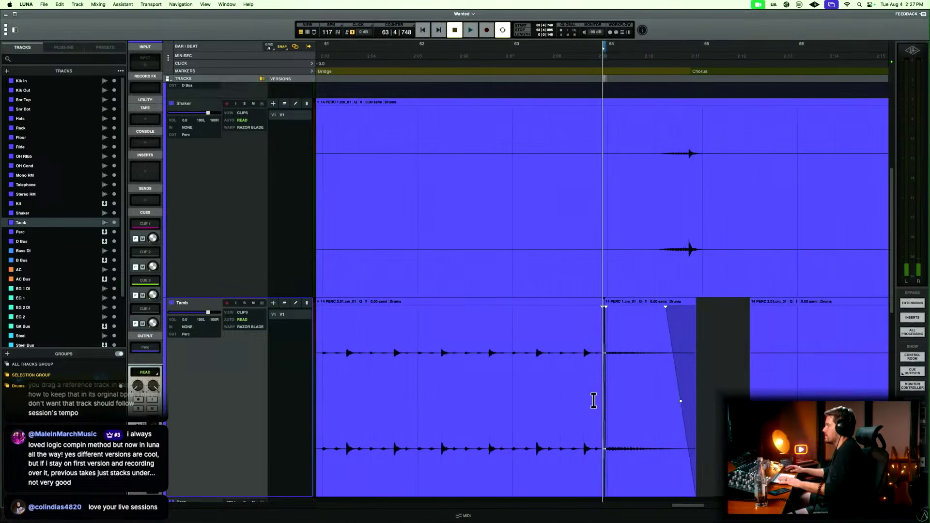
# Copy the Shaker hit from bar 64 beat 3 to just past bar 65 and paste it at the same position on Tamb.
pyautogui.hscroll(4, 594, 401)
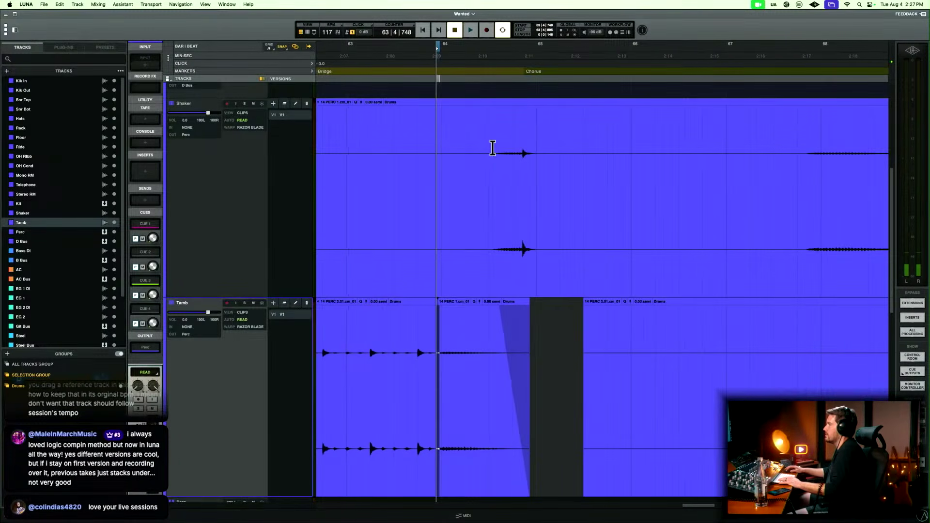
pyautogui.moveTo(488, 149); pyautogui.dragTo(549, 151)
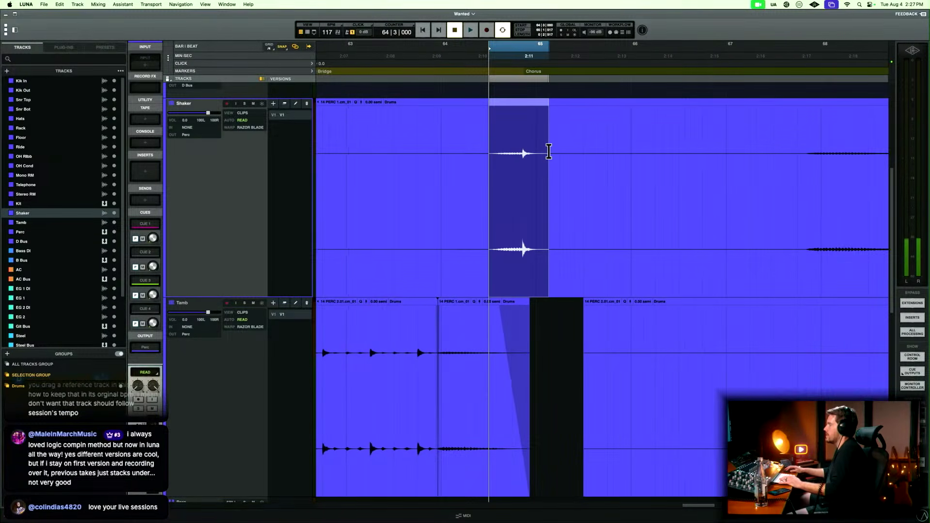
pyautogui.click(208, 369)
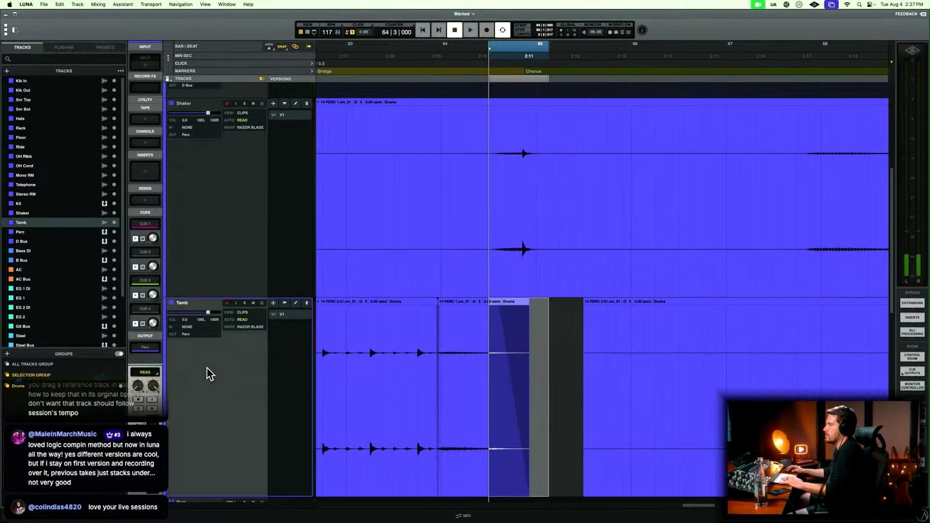
pyautogui.press('super+v')
pyautogui.press('t')
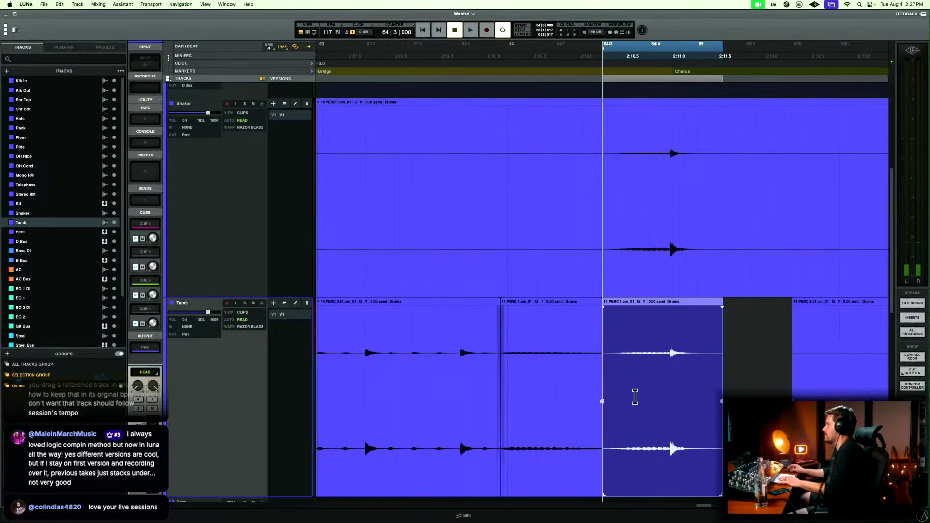
# Trim the start of the pasted hit on Tamb within bar 64 beat 3 and crossfade it with the Tamb ending before it.
pyautogui.moveTo(601, 491); pyautogui.dragTo(621, 490)
pyautogui.click(624, 401)
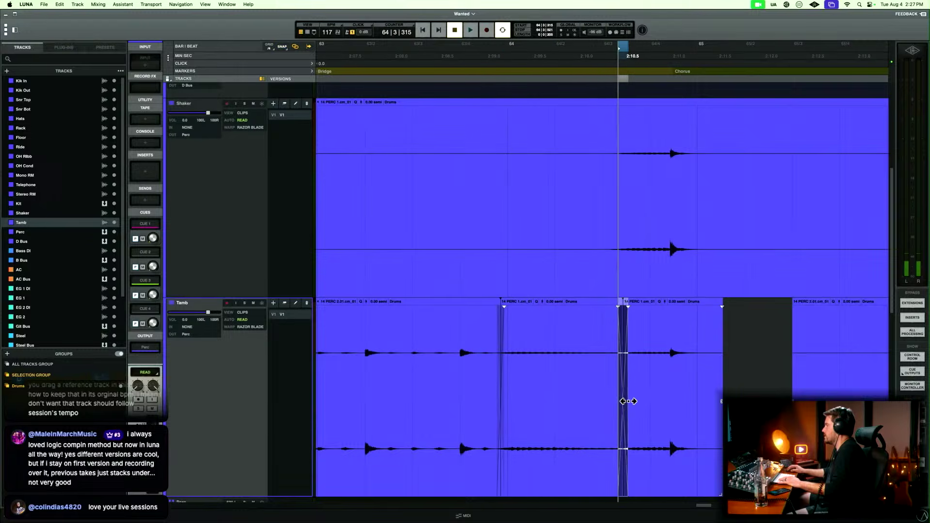
pyautogui.press('r')
pyautogui.press('r')
pyautogui.press('r')
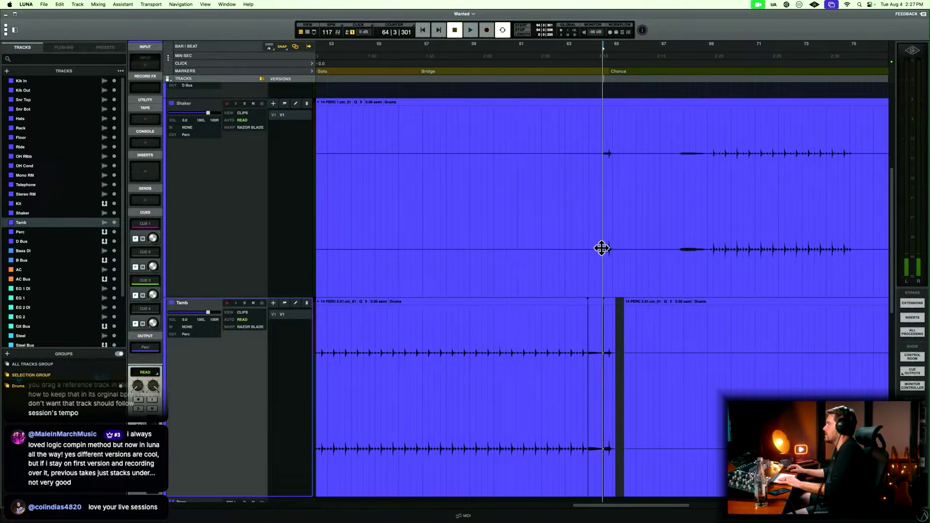
# Delete the original hit from the Shaker track, from bar 63 to just after the last chorus begins.
pyautogui.moveTo(576, 153); pyautogui.dragTo(617, 153)
pyautogui.press('Delete')
pyautogui.press('r')
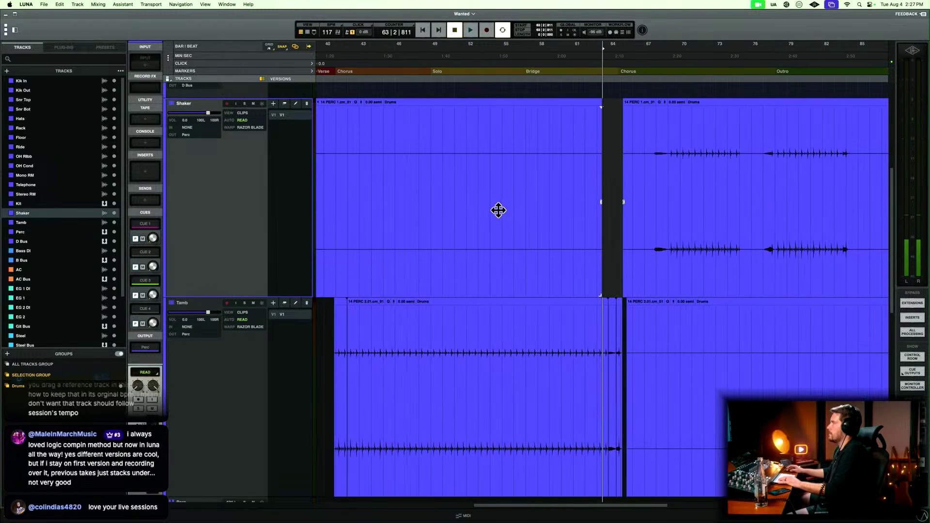
# Remove the silent Shaker clip running from bar 39 beat 4 through the solo and bridge.
pyautogui.press('r')
pyautogui.click(465, 130)
pyautogui.press('t')
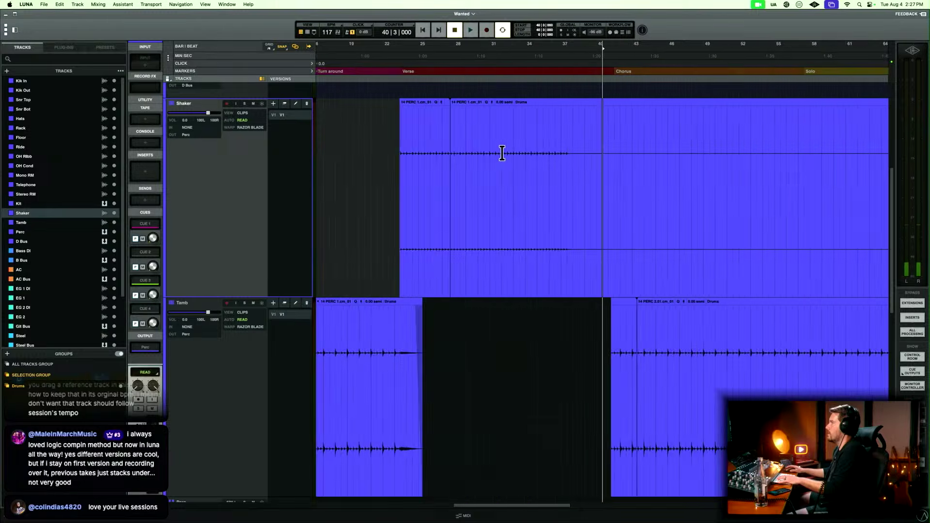
pyautogui.click(651, 215)
pyautogui.press('Delete')
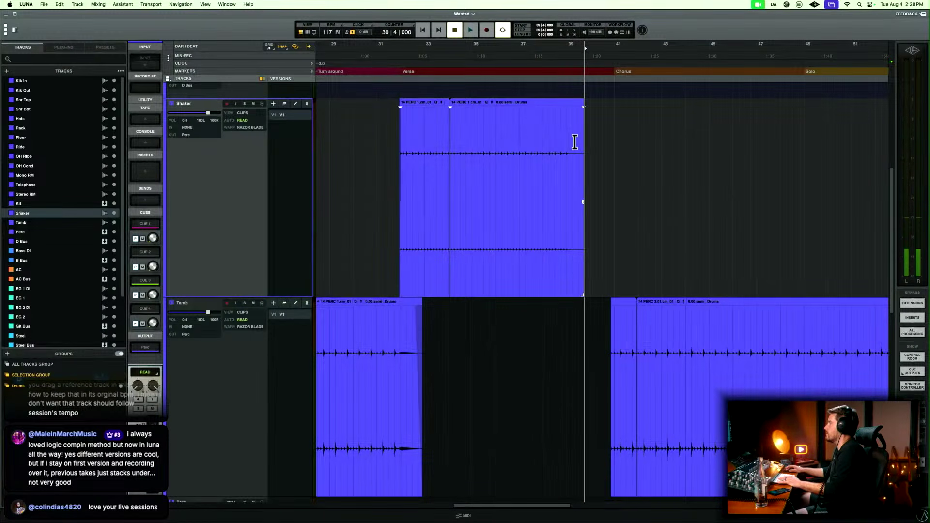
# Delete the leftover end of the second-verse Shaker clip from late in bar 39 beat 2 onward.
pyautogui.moveTo(577, 142); pyautogui.dragTo(607, 146)
pyautogui.press('Delete')
pyautogui.press('t')
pyautogui.press('r')
pyautogui.press('r')
pyautogui.press('r')
pyautogui.hscroll(3, 607, 147)
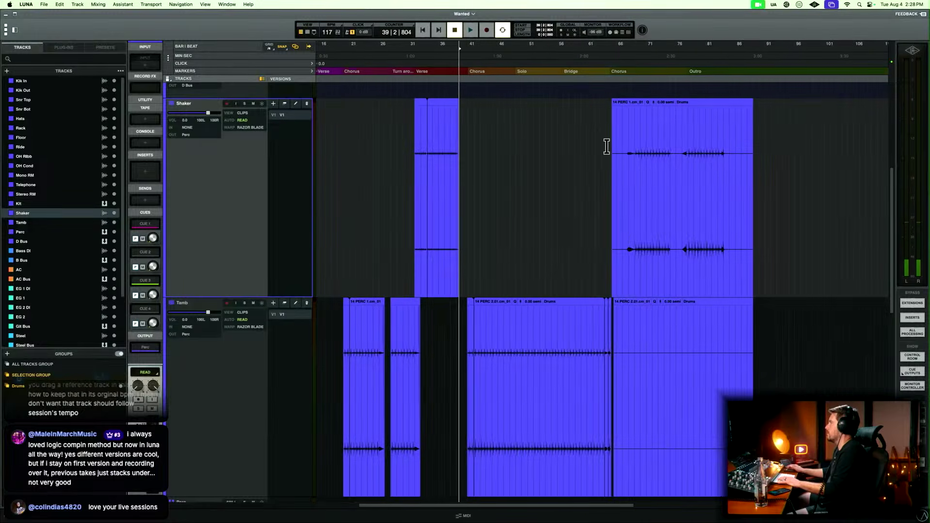
# Play the Shaker track in the last chorus from bar 67, just before its first roll, to hear the part there.
pyautogui.click(633, 145)
pyautogui.press('t')
pyautogui.press('t')
pyautogui.press('t')
pyautogui.press('t')
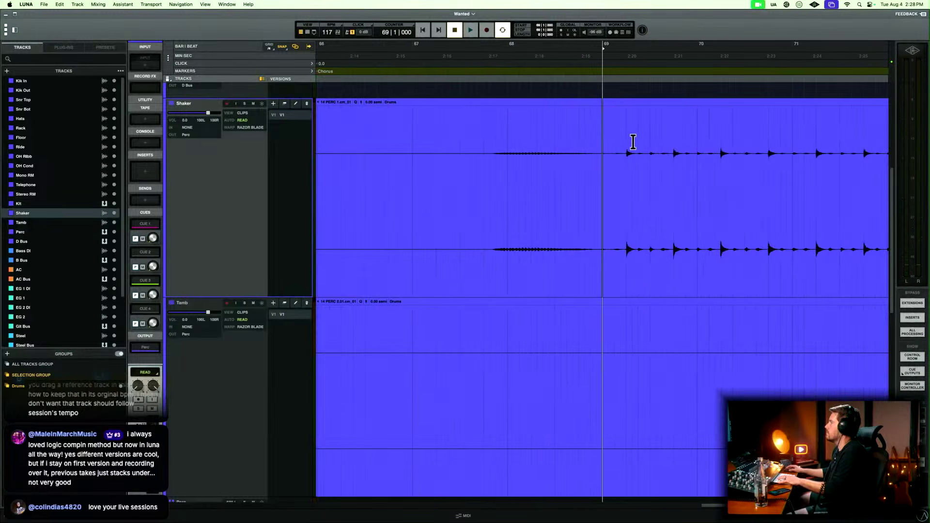
pyautogui.click(435, 146)
pyautogui.press('space')
pyautogui.press('r')
pyautogui.press('r')
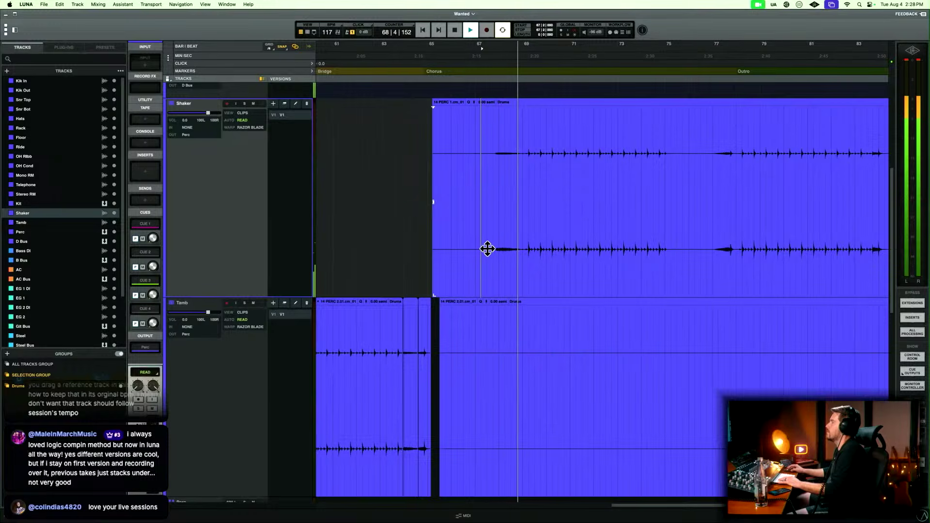
pyautogui.hscroll(3, 487, 246)
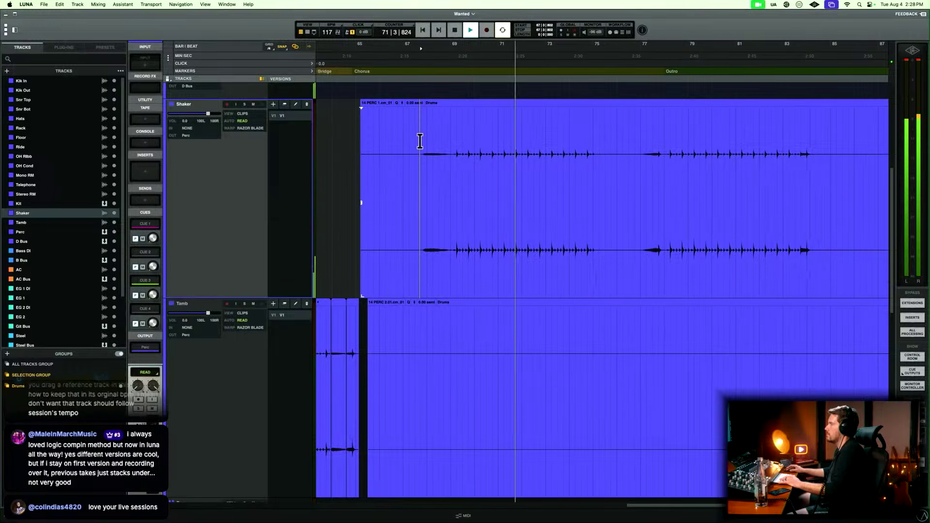
# Split the last-chorus Shaker clip in bar 67 just before the first roll and delete the silent part before it.
pyautogui.press('b')
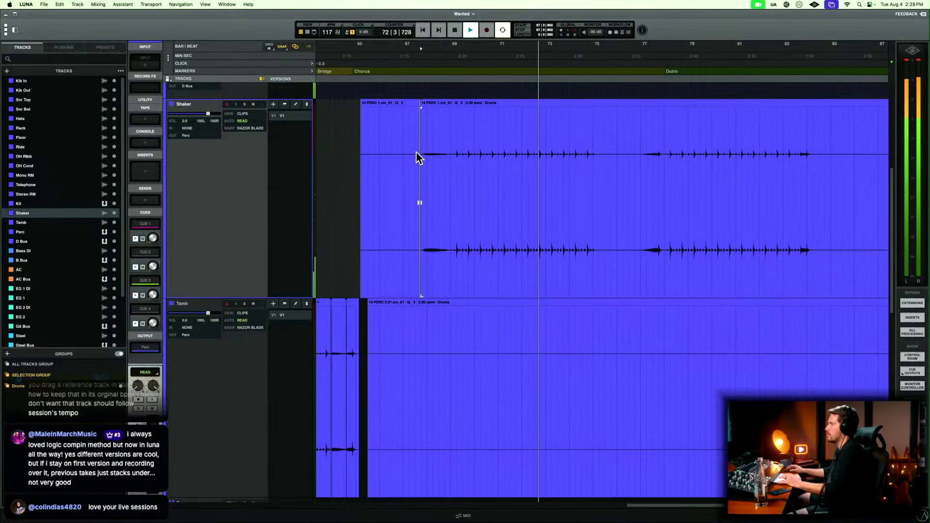
pyautogui.click(415, 209)
pyautogui.press('Delete')
# Delete the silent Tamb clip covering the last chorus and outro.
pyautogui.click(443, 446)
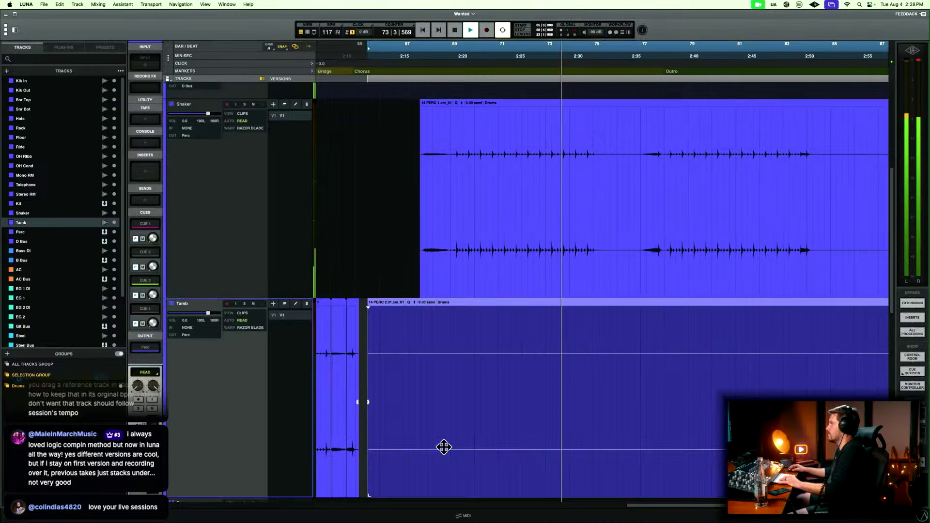
pyautogui.press('super+minus')
pyautogui.press('Delete')
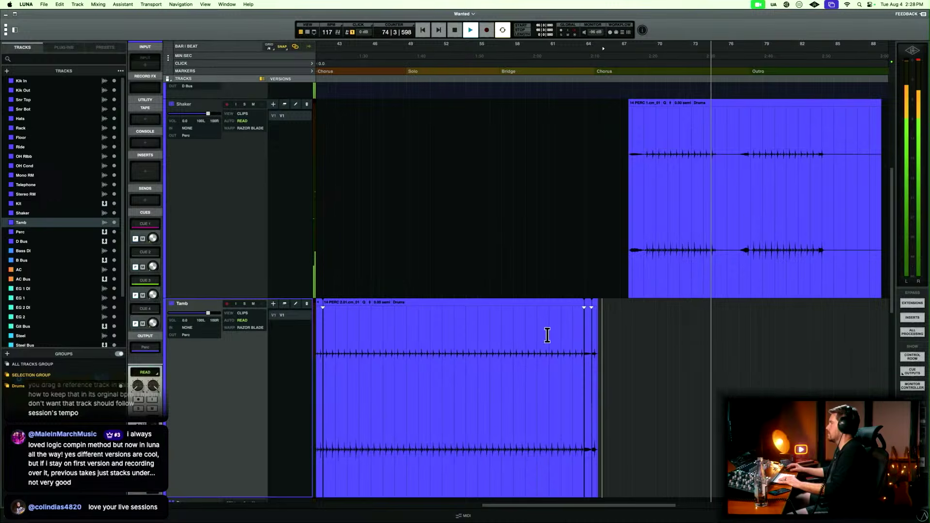
# Select the Shaker clip that runs from bar 67 through the outro.
pyautogui.click(702, 288)
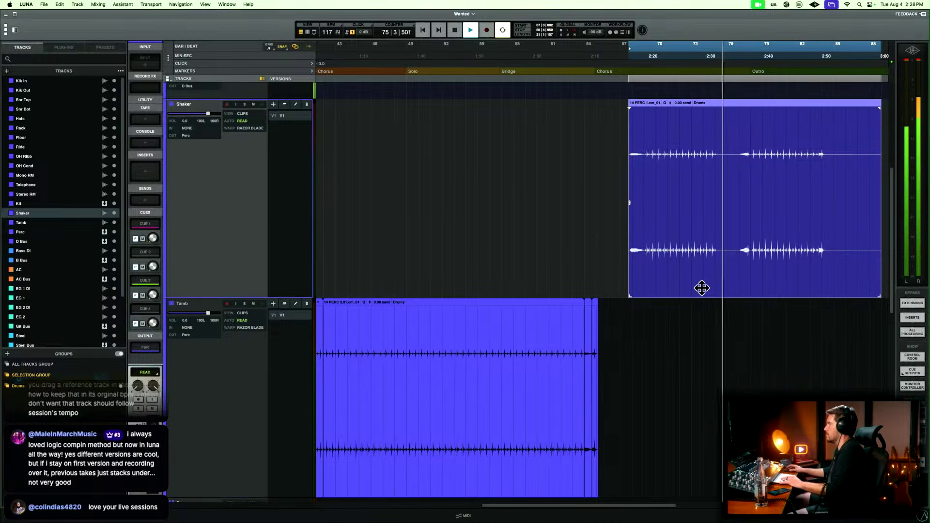
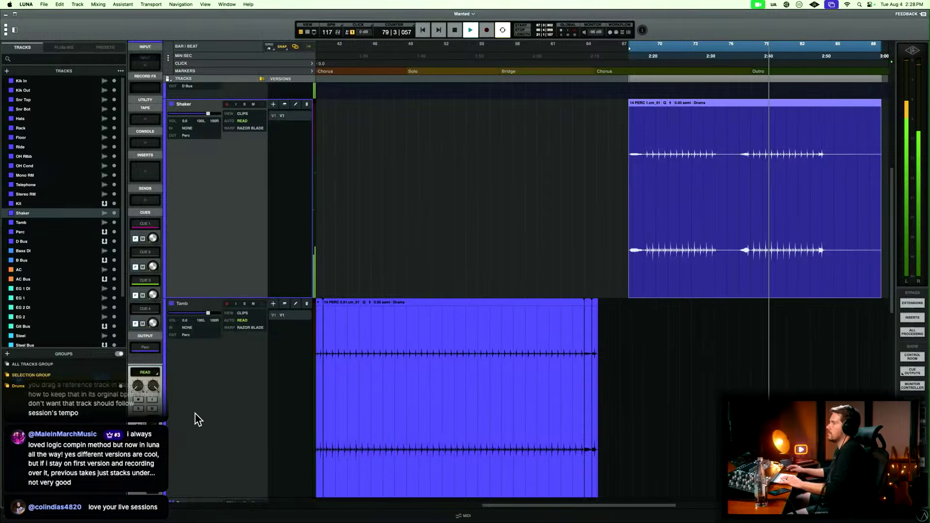
# Stop playback and move the Shaker clip starting at bar 67 onto the Tamb track at the same position, removing it from Shaker.
pyautogui.press('space')
pyautogui.click(210, 425)
pyautogui.press('super+v')
pyautogui.click(663, 261)
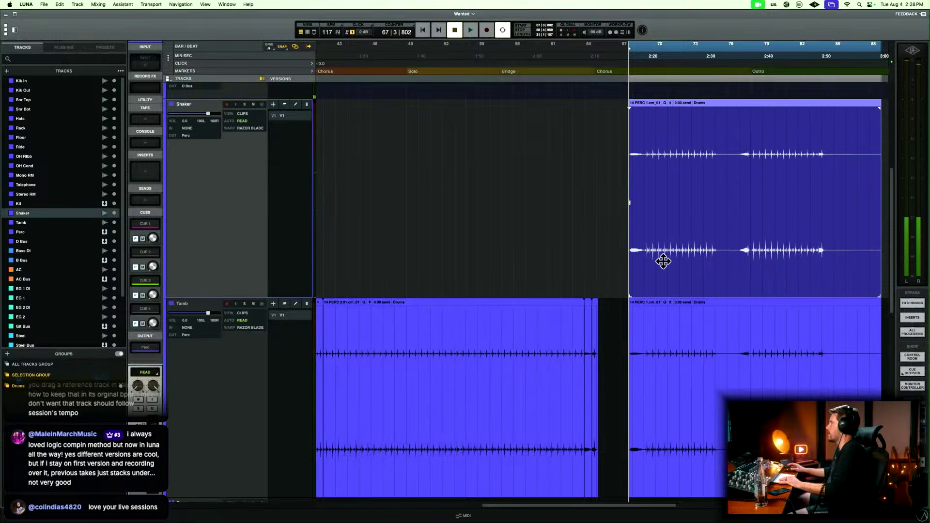
pyautogui.press('Delete')
# Add a short fade-in at the start of the Tamb clip in bar 67.
pyautogui.press('t')
pyautogui.press('t')
pyautogui.press('t')
pyautogui.click(600, 363)
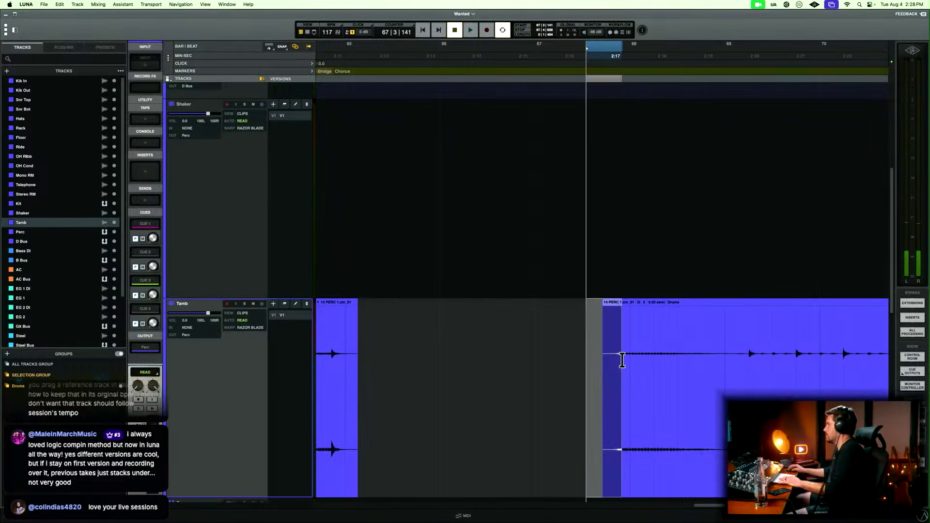
pyautogui.click(622, 359)
pyautogui.moveTo(590, 358); pyautogui.dragTo(616, 357)
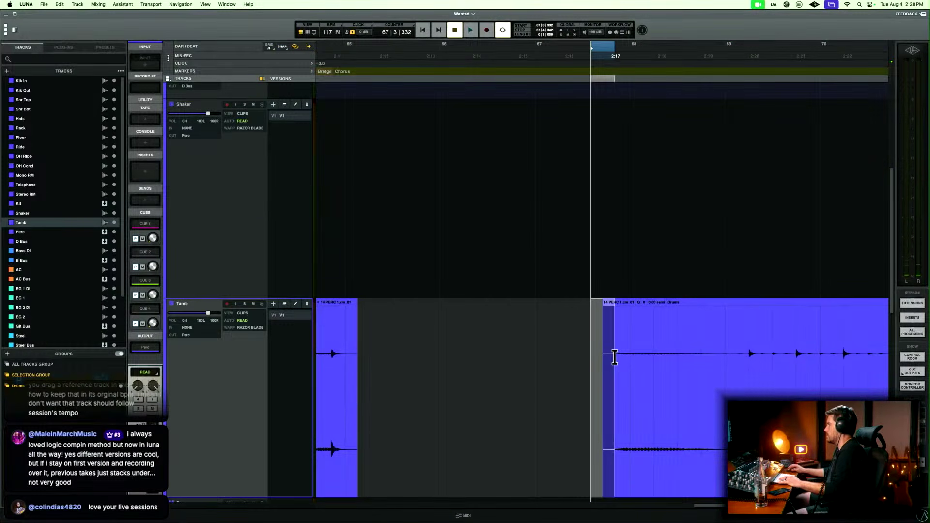
# Play the Tamb part in the last chorus from around bars 67, 74 and 77 to listen to its rolls.
pyautogui.click(542, 345)
pyautogui.press('space')
pyautogui.hscroll(5, 543, 345)
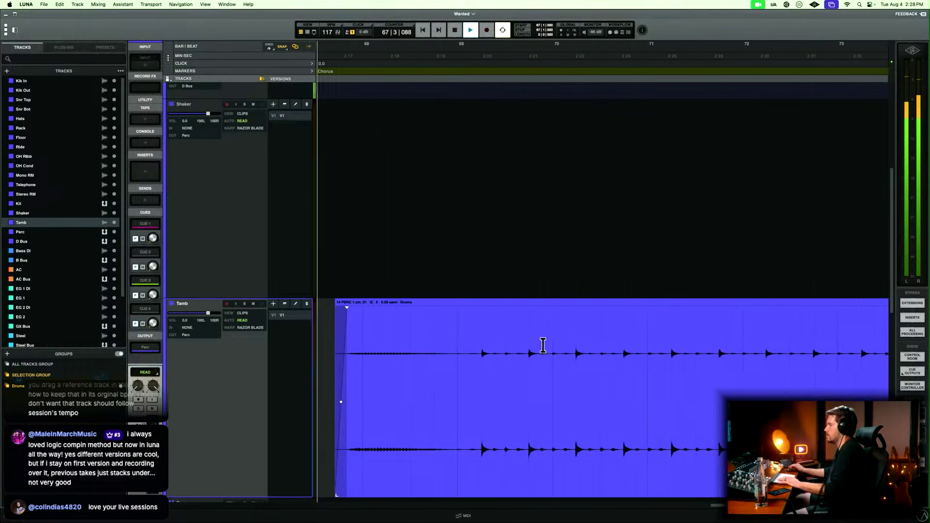
pyautogui.press('r')
pyautogui.hscroll(8, 544, 348)
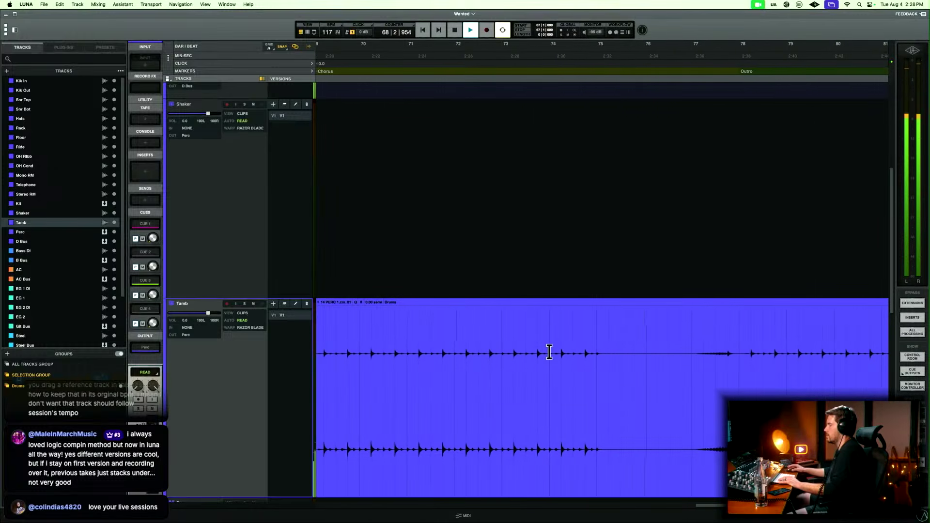
pyautogui.click(548, 343)
pyautogui.hscroll(3, 548, 342)
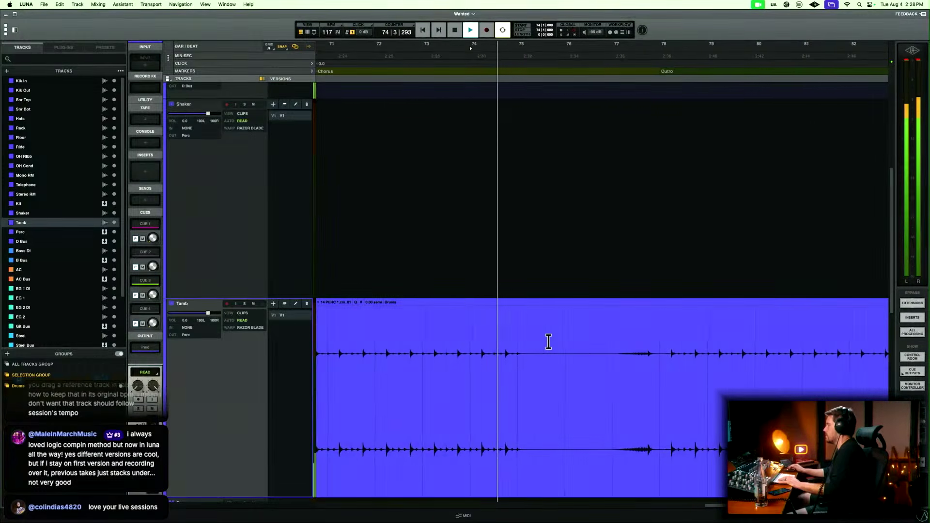
pyautogui.click(612, 338)
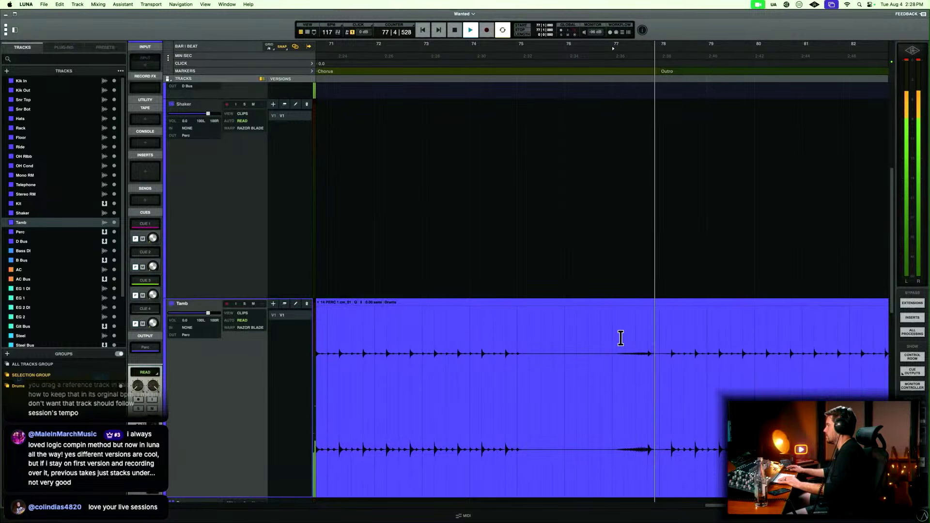
pyautogui.press('space')
# Copy the one-beat Tamb hit at bar 77 beat 4 and paste it at the start of bar 75.
pyautogui.moveTo(610, 341); pyautogui.dragTo(659, 338)
pyautogui.click(648, 343)
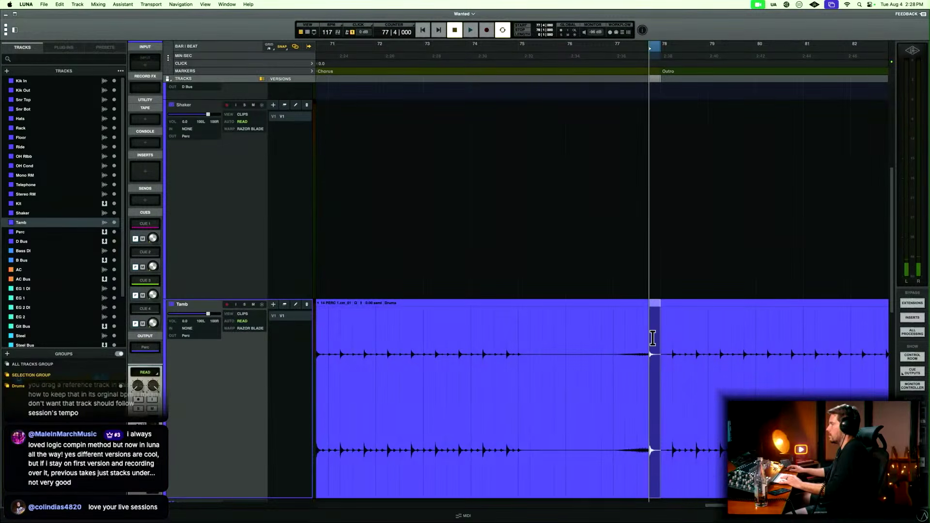
pyautogui.click(491, 322)
pyautogui.press('space')
pyautogui.press('space')
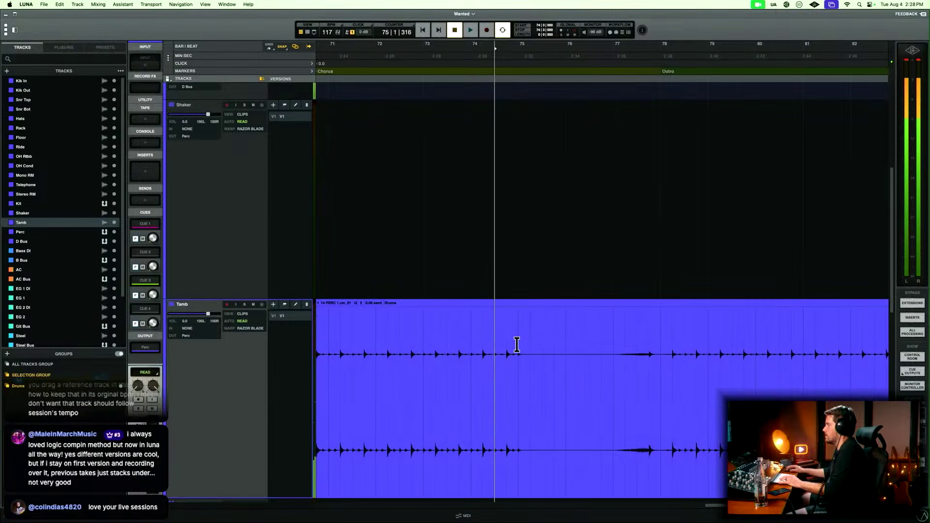
pyautogui.press('super+v')
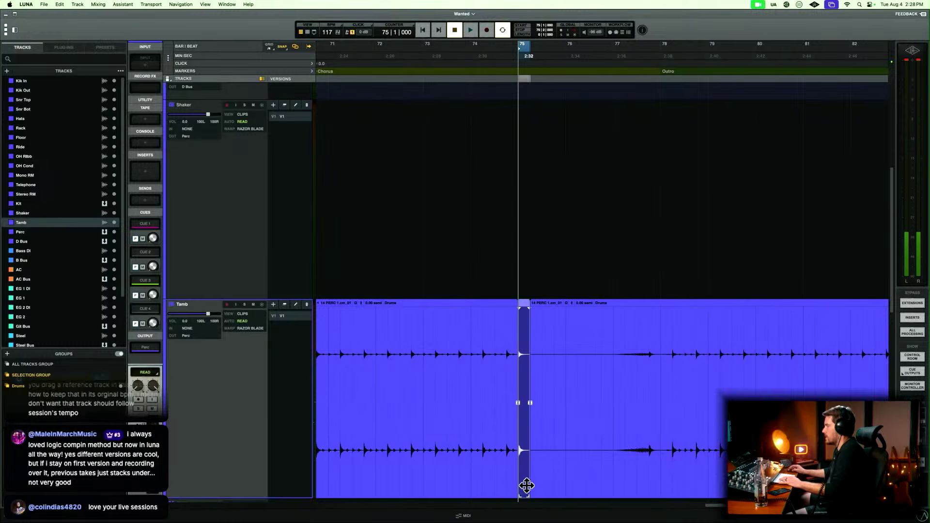
# Extend the pasted Tamb hit's start back over its roll in bar 74 and crossfade it into the preceding clip around beat 3.
pyautogui.moveTo(519, 490); pyautogui.dragTo(497, 490)
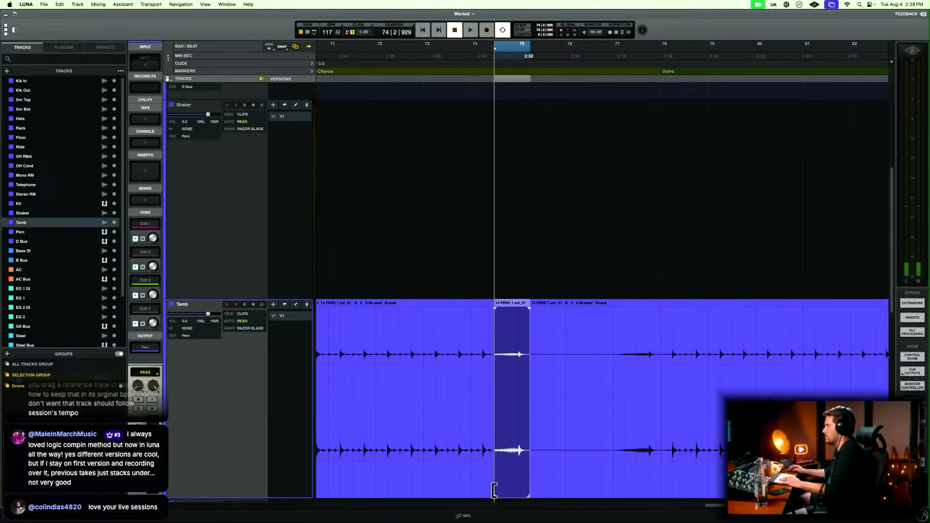
pyautogui.moveTo(493, 403); pyautogui.dragTo(495, 403)
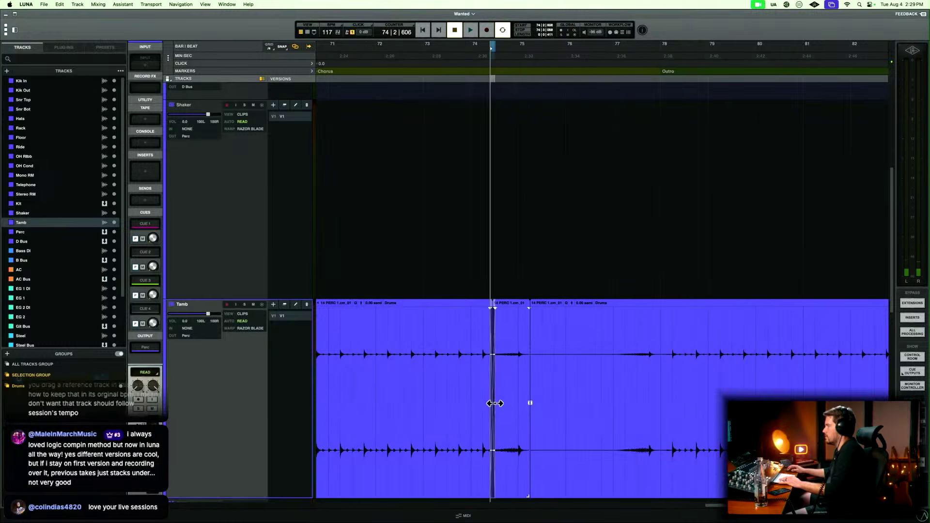
pyautogui.click(412, 334)
pyautogui.press('space')
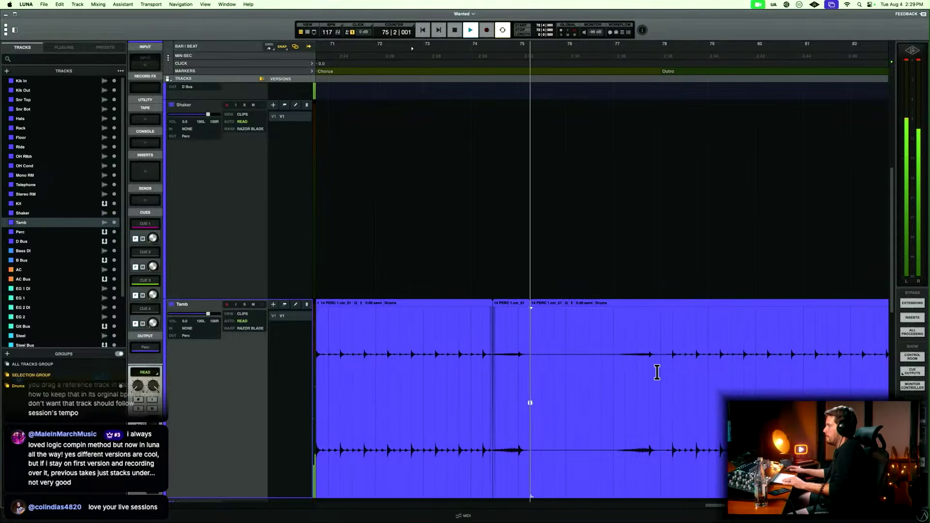
pyautogui.press('space')
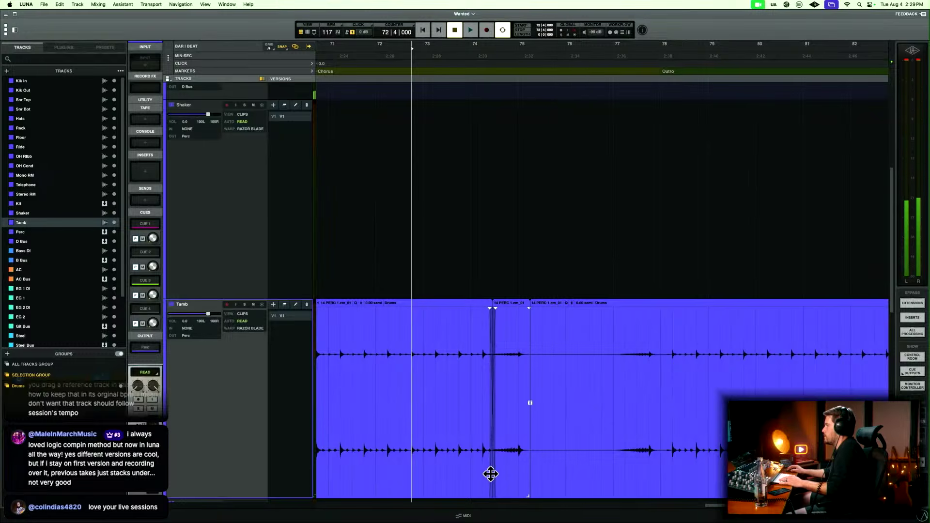
pyautogui.moveTo(490, 474); pyautogui.dragTo(503, 474)
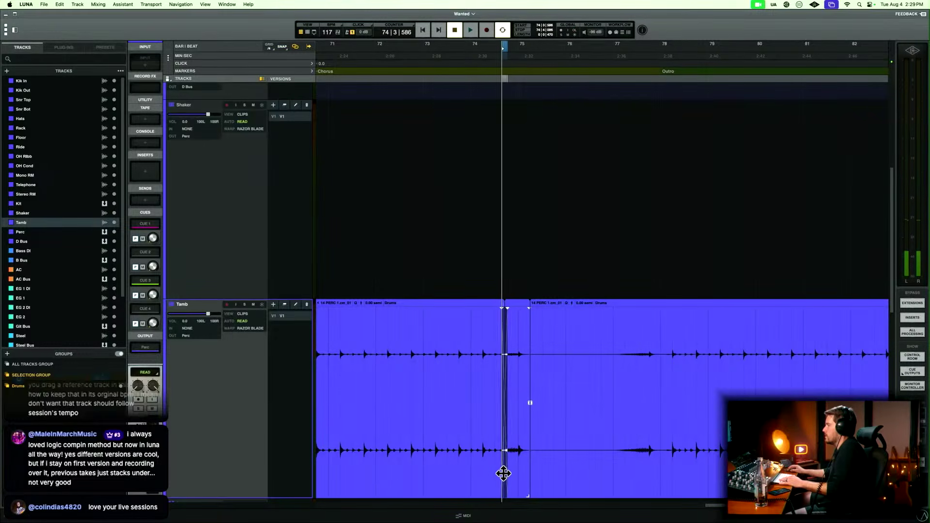
pyautogui.press('space')
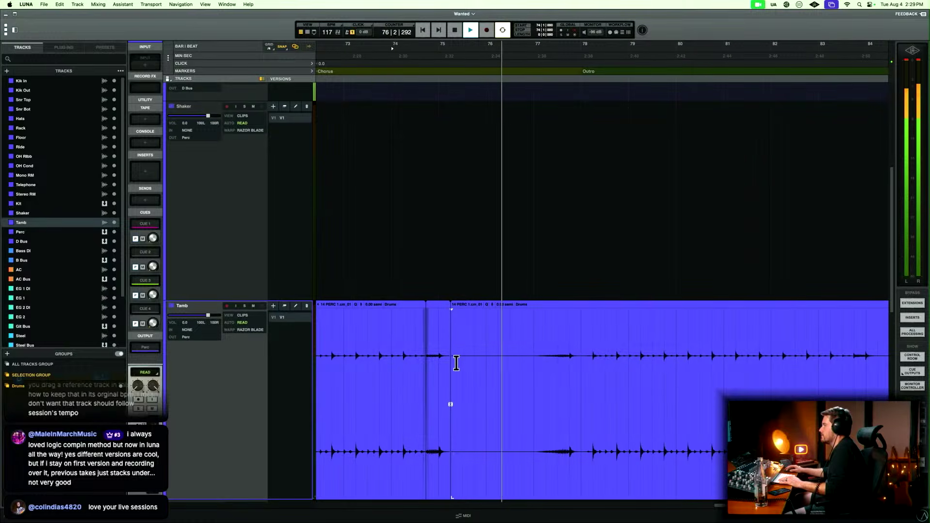
# Trim the next Tamb clip to start just before its bar 77 roll and fade the clip edges on both sides of the gap.
pyautogui.moveTo(451, 493); pyautogui.dragTo(534, 482)
pyautogui.moveTo(519, 386); pyautogui.dragTo(539, 386)
pyautogui.press('f')
pyautogui.moveTo(468, 397); pyautogui.dragTo(445, 410)
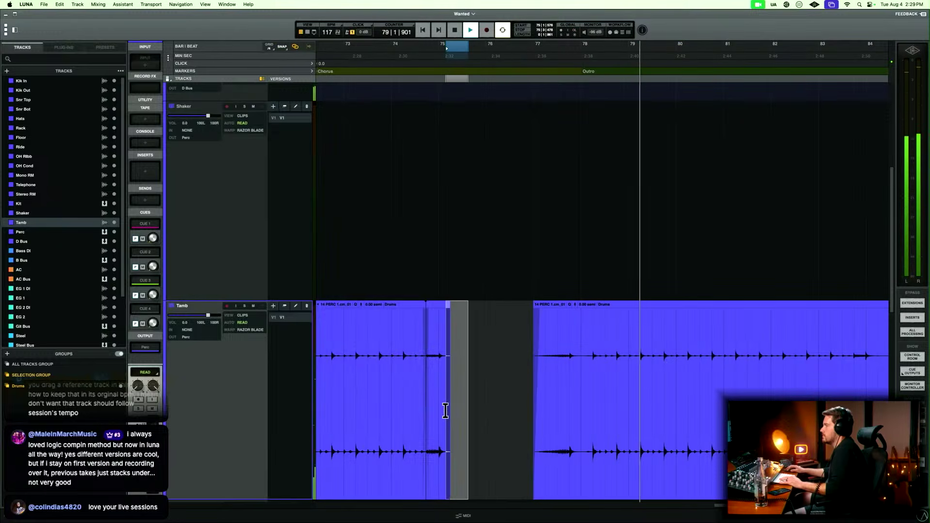
pyautogui.press('f')
# Play the outro's final Tamb roll from bar 83 and delete the silent end of the clip after it.
pyautogui.press('r')
pyautogui.hscroll(10, 474, 410)
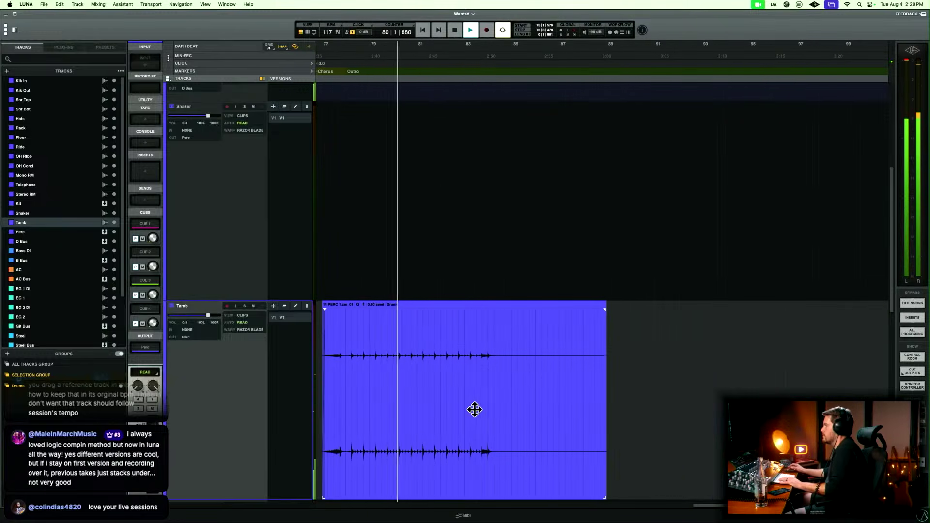
pyautogui.click(480, 340)
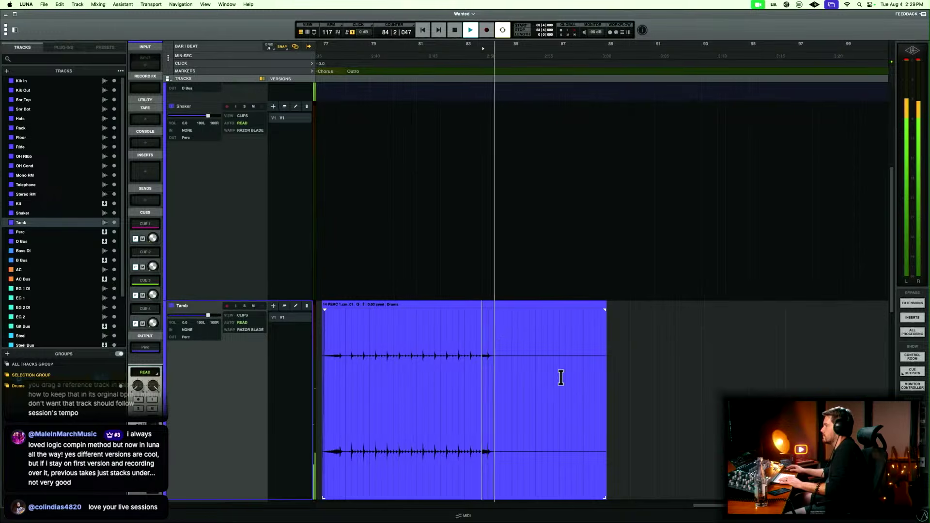
pyautogui.press('space')
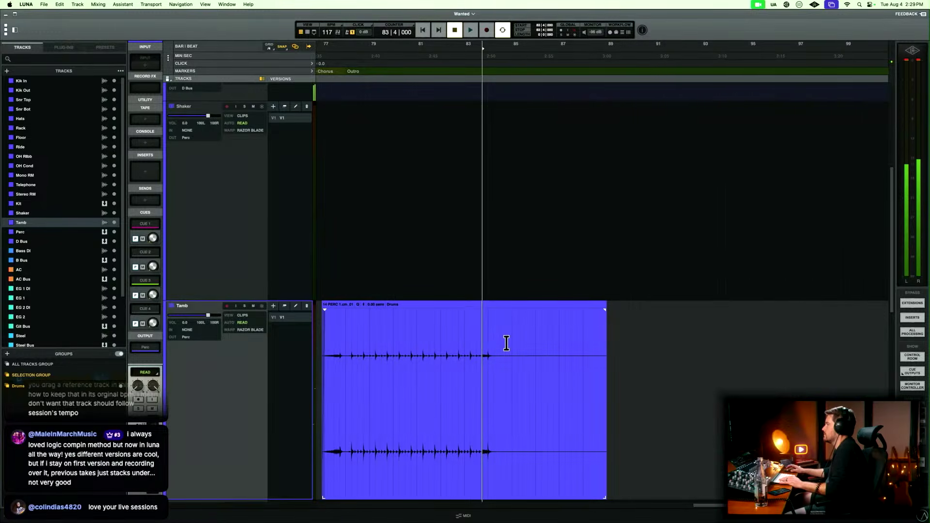
pyautogui.moveTo(505, 342); pyautogui.dragTo(679, 344)
pyautogui.press('Delete')
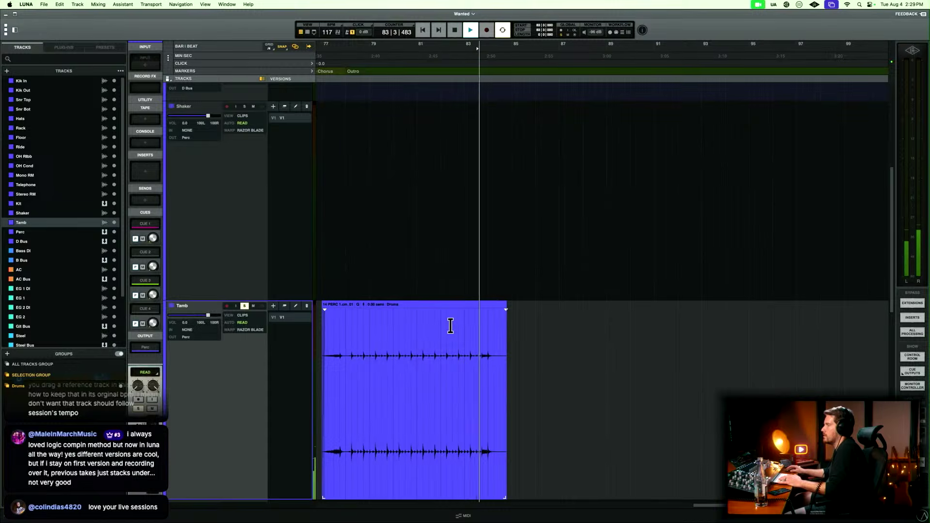
pyautogui.press('space')
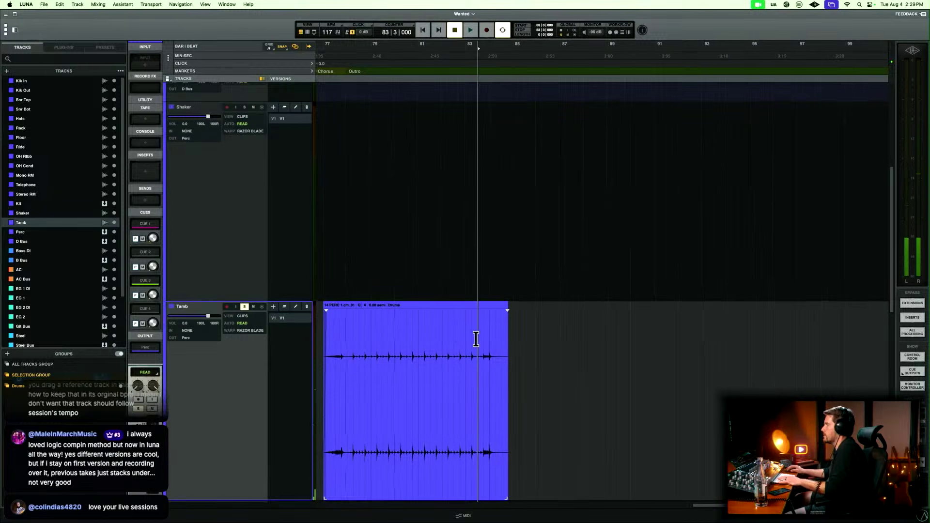
# Copy the outro Tamb clip's final roll and hit, from bar 83 beat 4 into bar 84.
pyautogui.press('t')
pyautogui.press('t')
pyautogui.moveTo(622, 341); pyautogui.dragTo(693, 347)
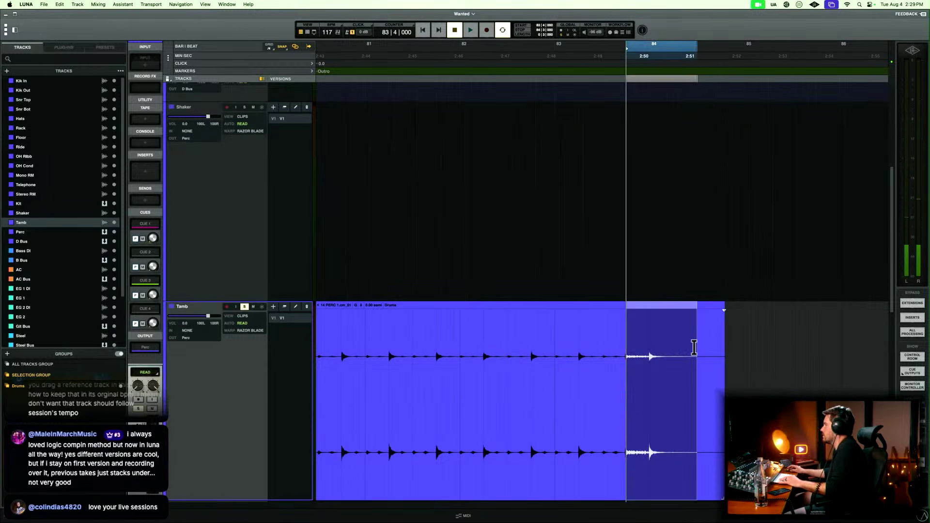
# Replace the Tamb roll clip at the end of bar 74 with the copied outro roll.
pyautogui.press('r')
pyautogui.press('r')
pyautogui.hscroll(-7, 693, 347)
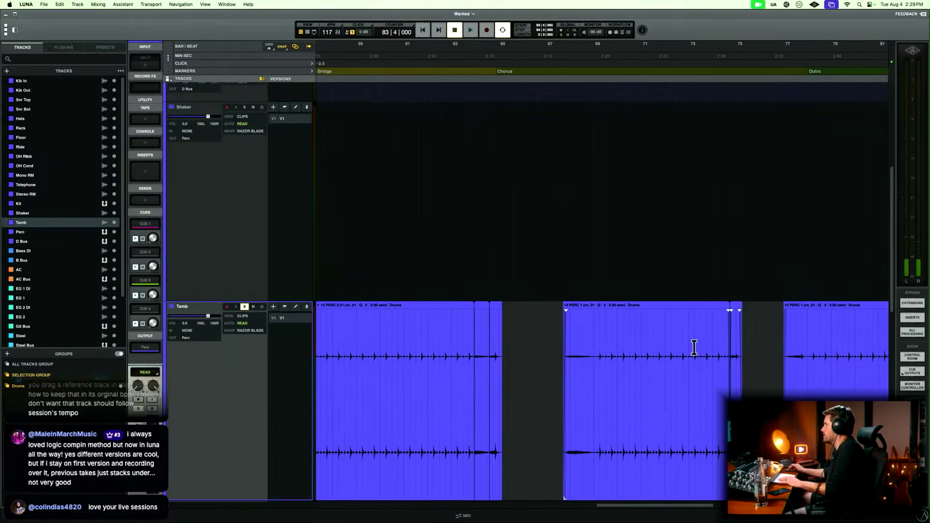
pyautogui.hscroll(1, 693, 347)
pyautogui.click(693, 347)
pyautogui.press('t')
pyautogui.press('t')
pyautogui.press('t')
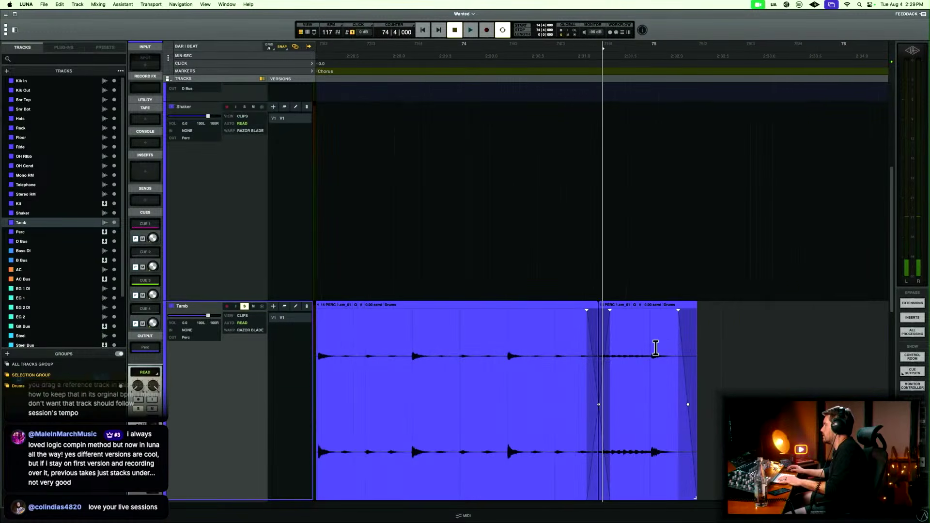
pyautogui.click(620, 474)
pyautogui.press('Delete')
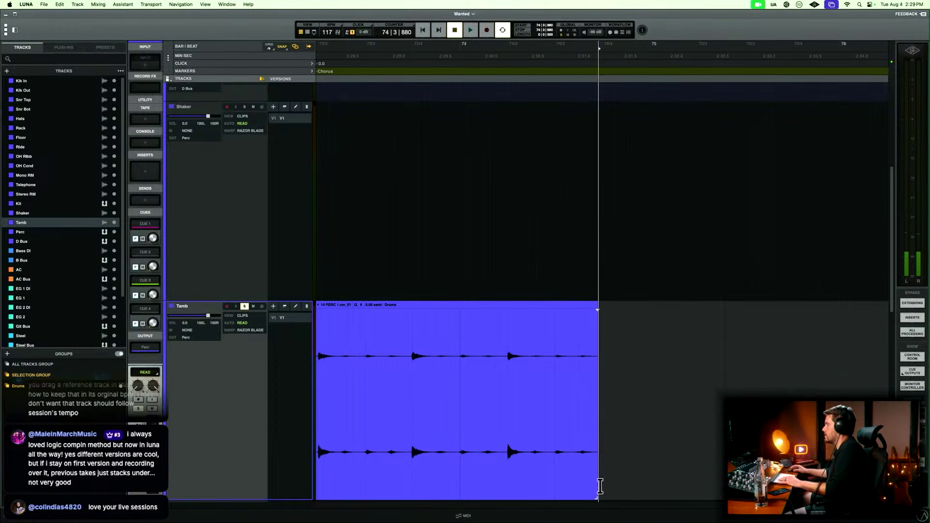
pyautogui.press('super+z')
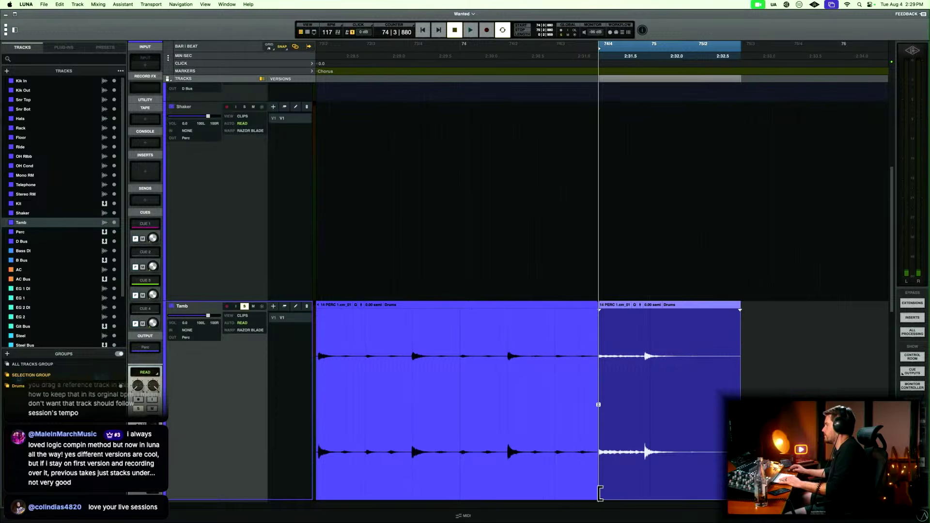
# Extend the pasted Tamb roll's start back to bar 74 beat 2 and crossfade it with the preceding clip.
pyautogui.moveTo(591, 494); pyautogui.dragTo(550, 497)
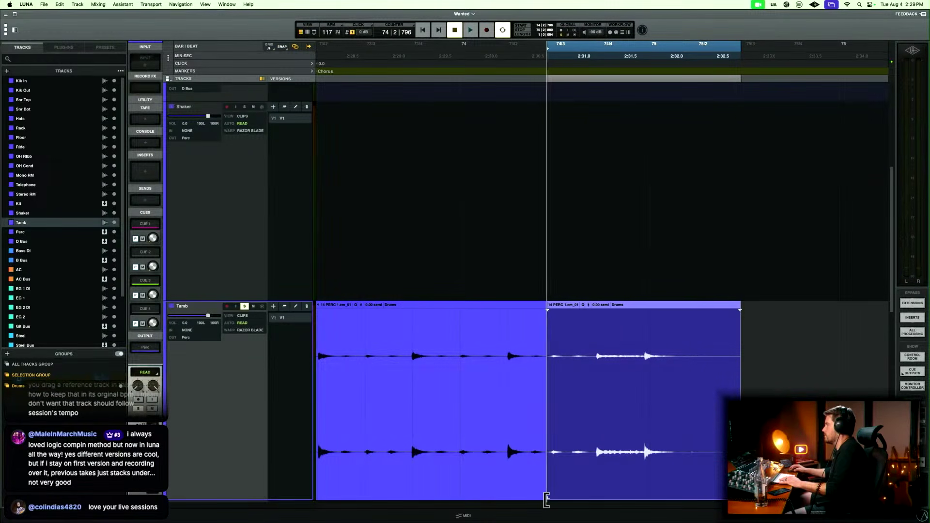
pyautogui.click(546, 403)
# Delete the silent tail of the pasted Tamb roll in bar 75 and add a fade-out at its end.
pyautogui.moveTo(686, 356); pyautogui.dragTo(664, 375)
pyautogui.press('Delete')
pyautogui.press('f')
# Play the soloed Tamb track from bar 73 through the pasted roll to check the edit.
pyautogui.press('r')
pyautogui.press('r')
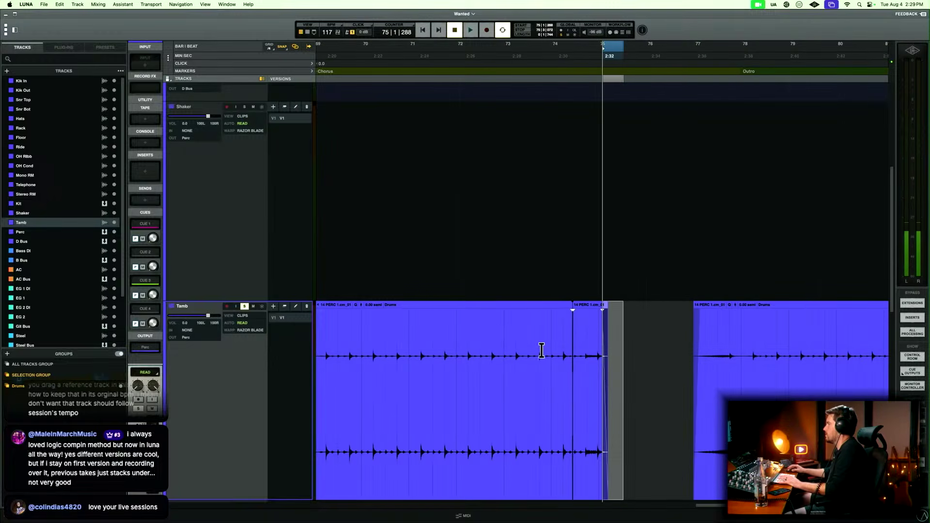
pyautogui.click(502, 340)
pyautogui.hscroll(4, 503, 342)
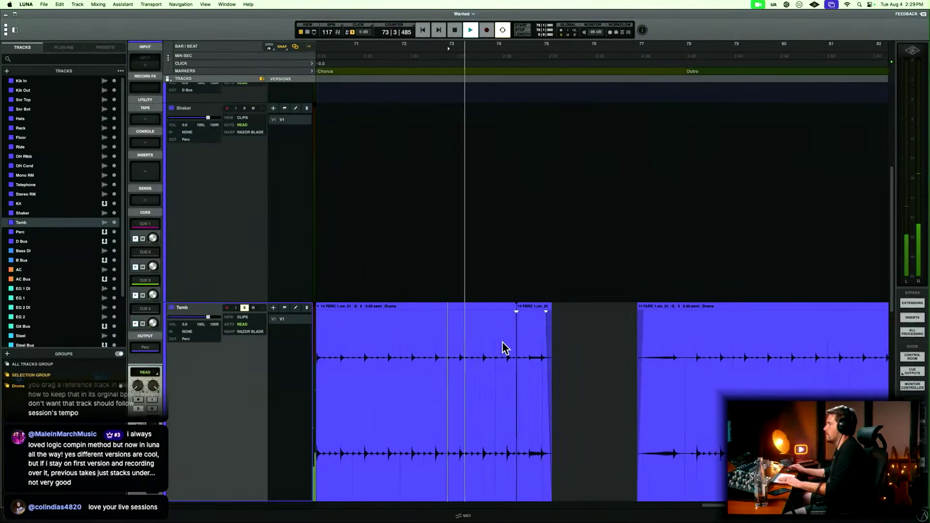
pyautogui.press('r')
pyautogui.press('r')
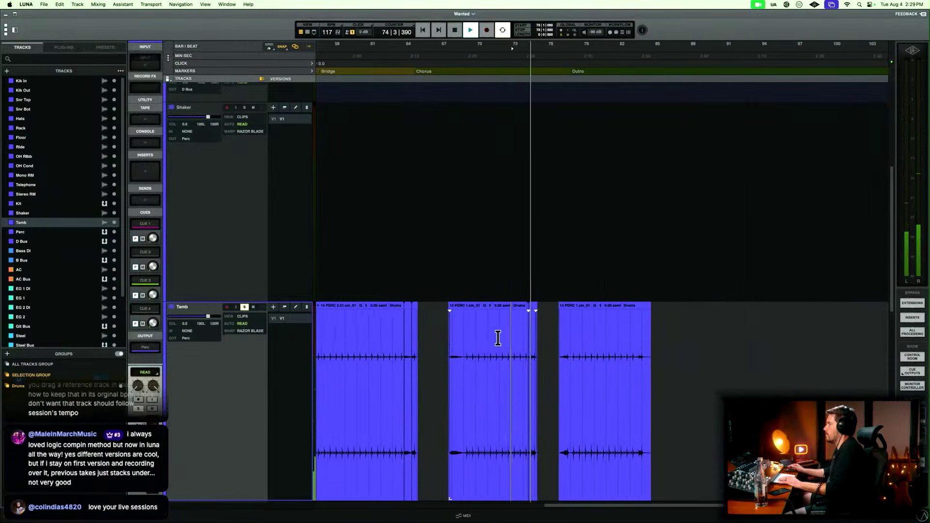
pyautogui.press('space')
# Nudge the pasted Tamb roll slightly later so its final hit lands on bar 75, and play it from bar 74 beat 2.
pyautogui.press('t')
pyautogui.press('t')
pyautogui.press('t')
pyautogui.press('t')
pyautogui.press('t')
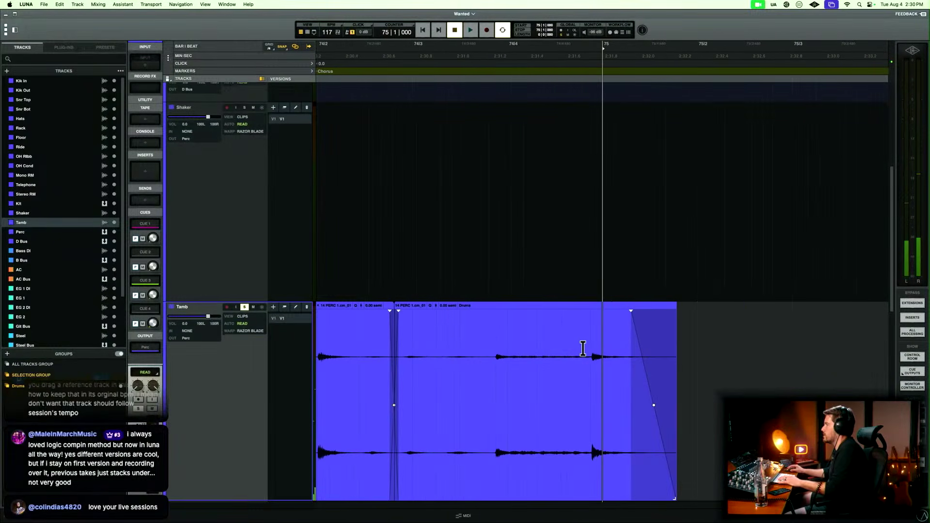
pyautogui.moveTo(521, 480); pyautogui.dragTo(525, 473)
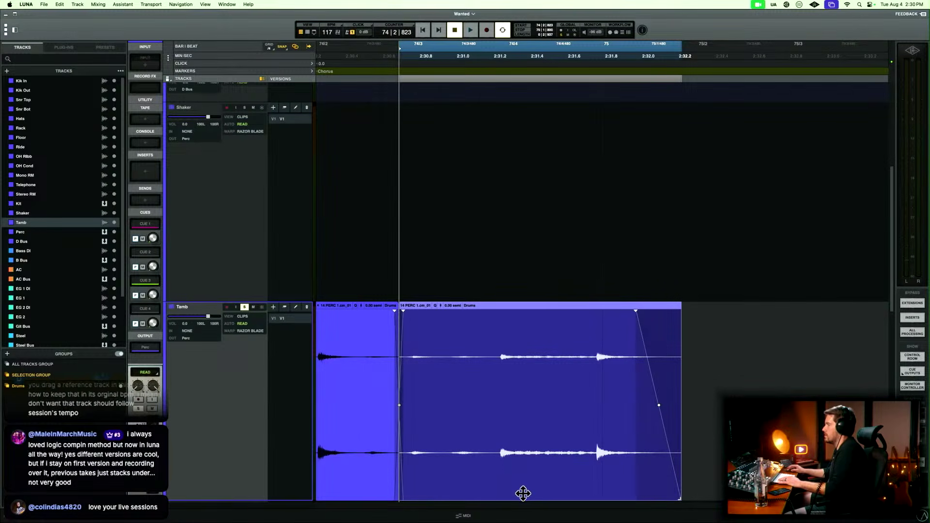
pyautogui.moveTo(522, 493); pyautogui.dragTo(528, 481)
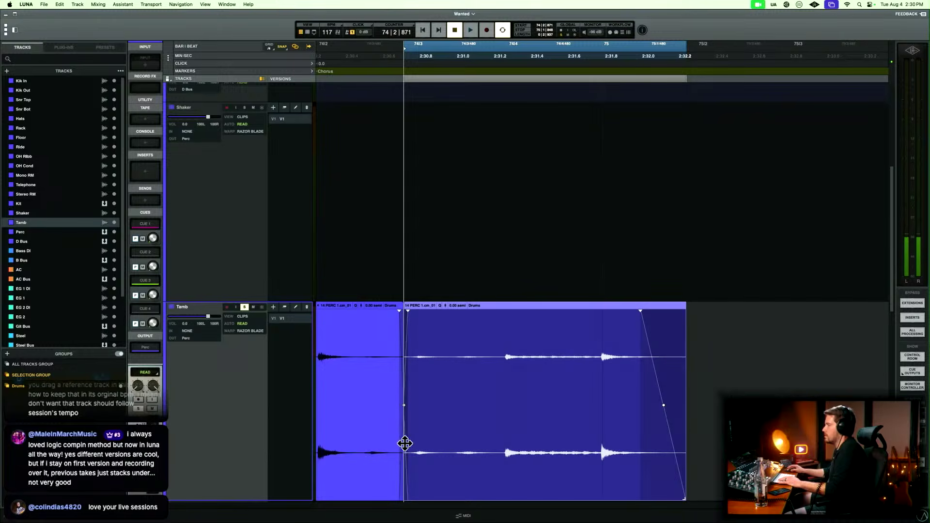
pyautogui.hscroll(-1, 398, 444)
pyautogui.click(326, 330)
pyautogui.press('space')
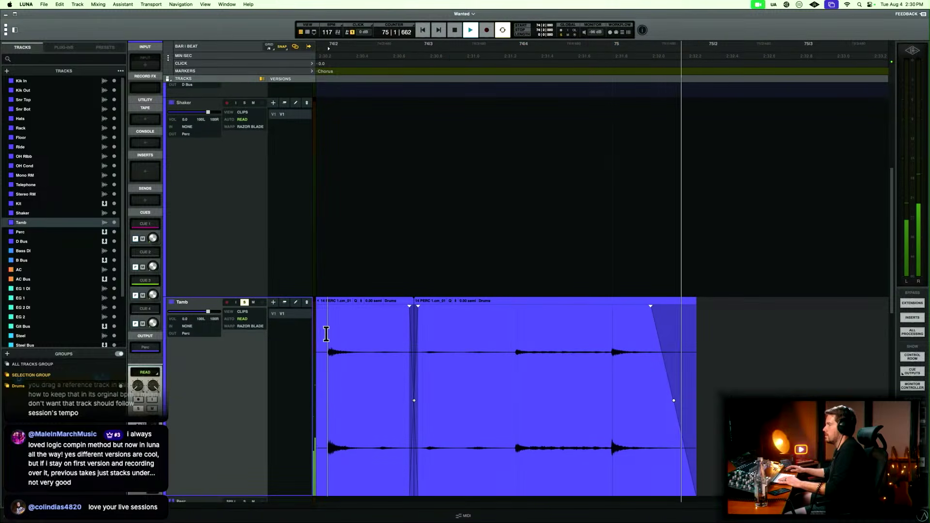
# Delete the silent tail of the last Tamb clip in the Outro, just after the start of bar 84.
pyautogui.press('space')
pyautogui.press('r')
pyautogui.press('r')
pyautogui.hscroll(9, 411, 370)
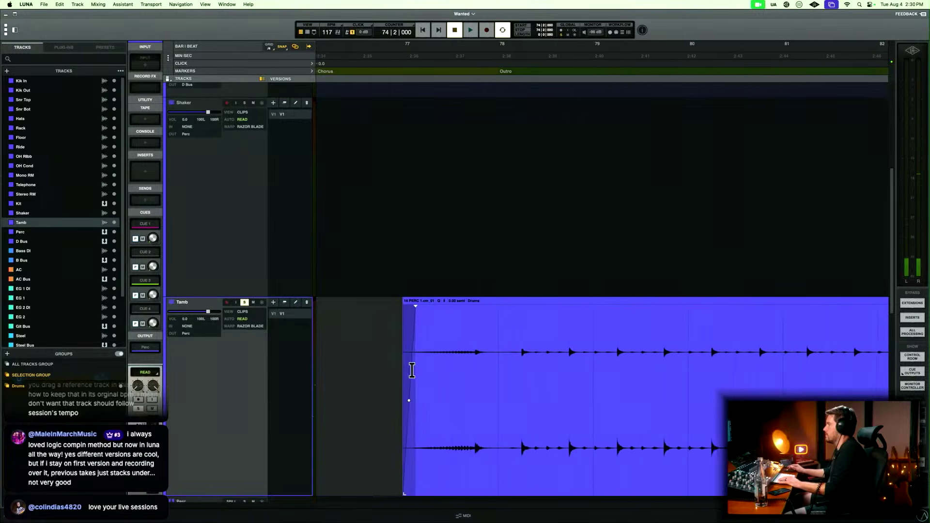
pyautogui.press('r')
pyautogui.press('r')
pyautogui.hscroll(6, 412, 370)
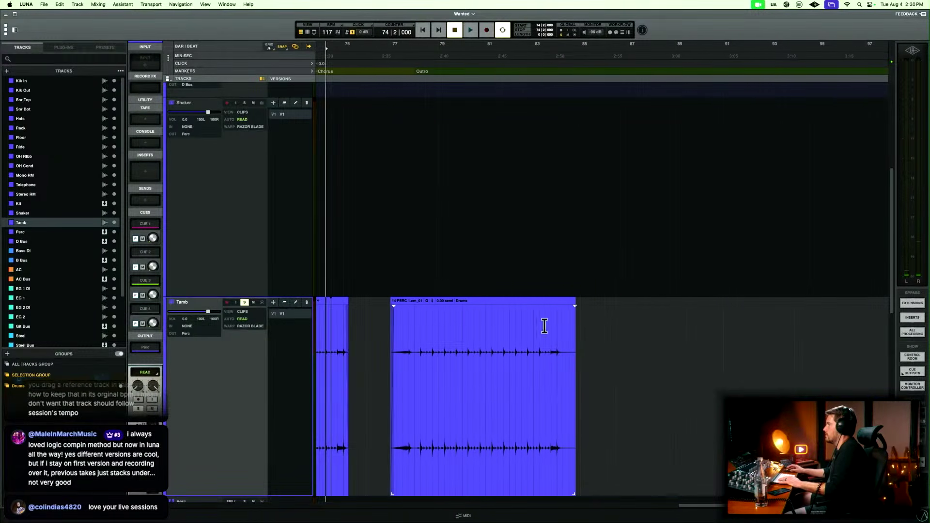
pyautogui.moveTo(567, 348)
pyautogui.mouseDown()
pyautogui.moveTo(607, 353)
pyautogui.moveTo(563, 352)
pyautogui.mouseUp()
pyautogui.press('Delete')
pyautogui.press('Delete')
pyautogui.press('r')
pyautogui.press('r')
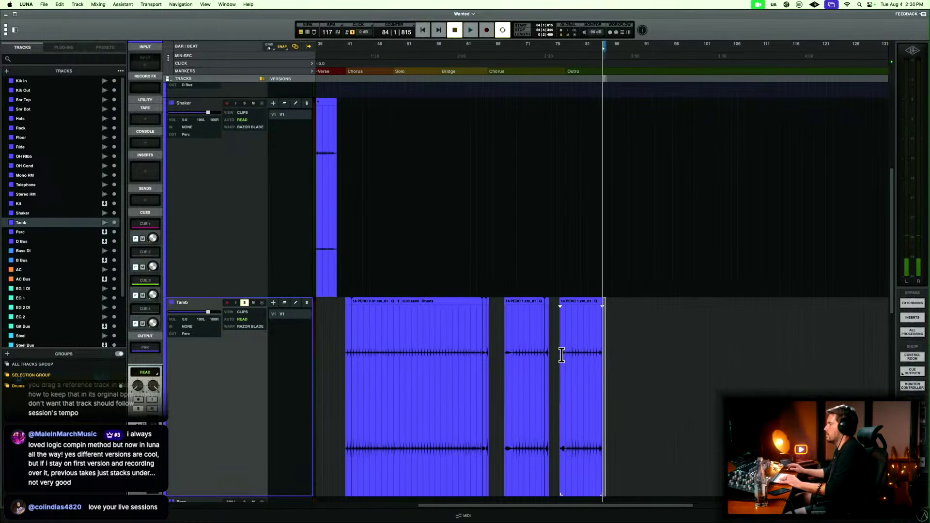
# Return the Tamb track to its compact height and show the whole song in the timeline.
pyautogui.press('e')
pyautogui.press('r')
pyautogui.press('t')
pyautogui.press('t')
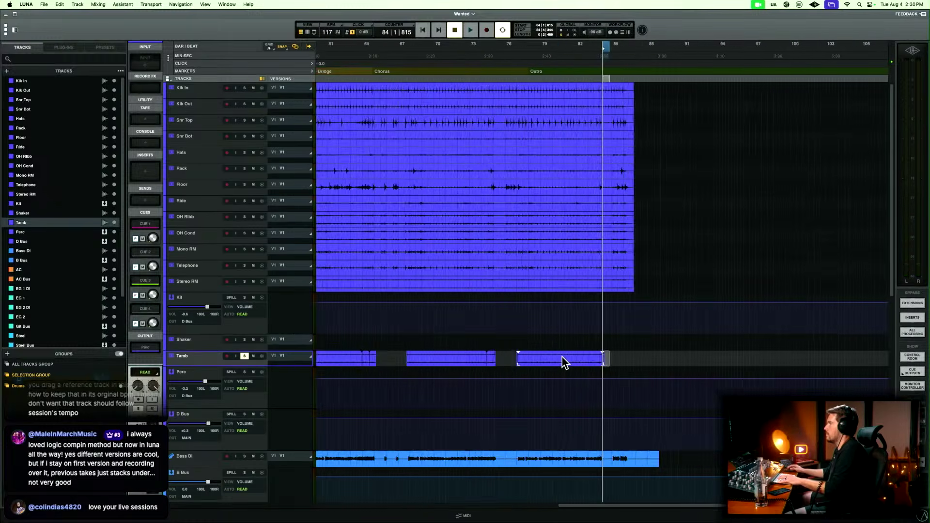
pyautogui.press('r')
pyautogui.hscroll(-5, 565, 362)
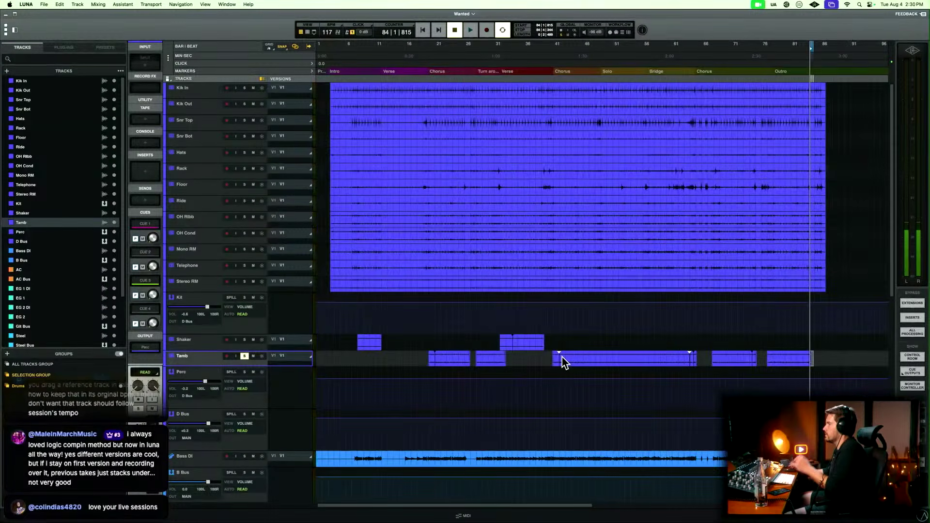
# Enlarge the Bass DI track lane, clear the Tamb solo, and solo the D Bus and B Bus.
pyautogui.scroll(-3, 564, 362)
pyautogui.click(348, 409)
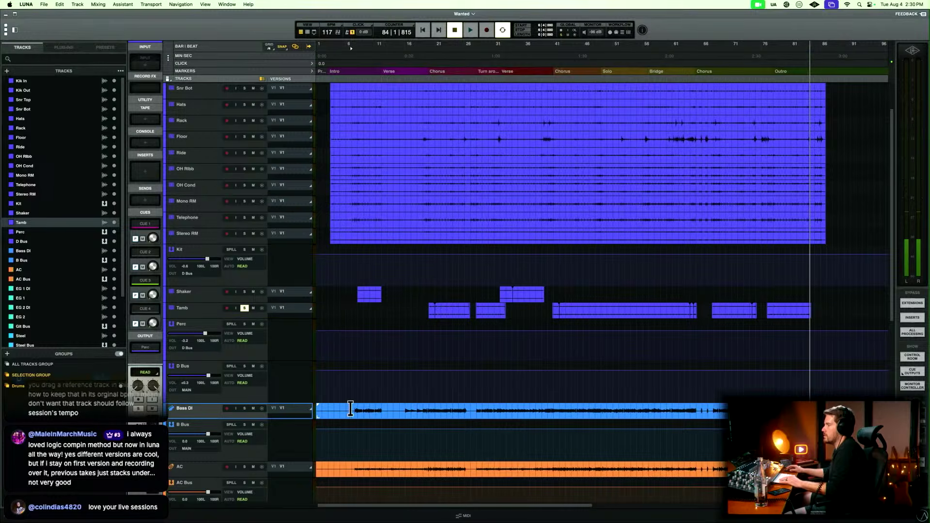
pyautogui.moveTo(238, 418); pyautogui.dragTo(241, 476)
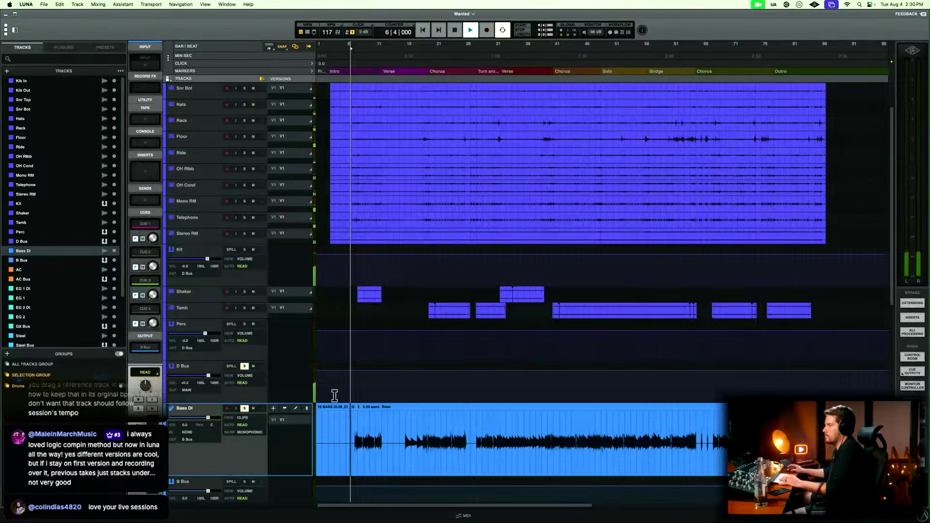
pyautogui.press('space')
pyautogui.scroll(-1, 254, 431)
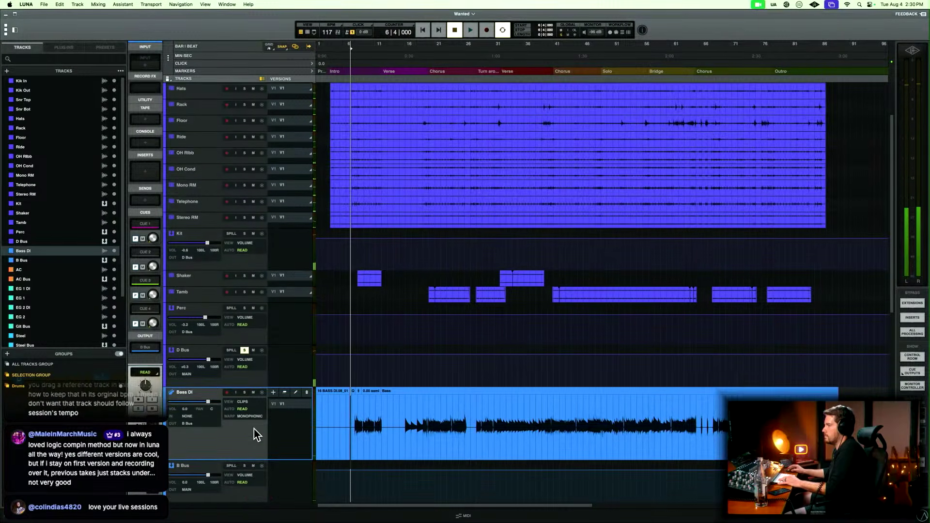
pyautogui.scroll(-1, 254, 435)
# Play the soloed drum and bass buses from bar 6 beat 4 through the end of the Intro.
pyautogui.press('space')
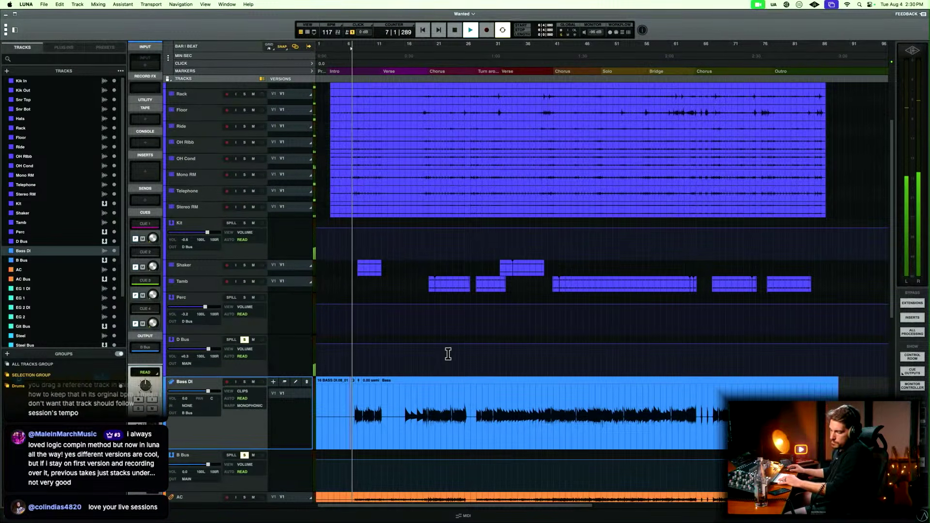
pyautogui.press('t')
pyautogui.press('t')
pyautogui.press('t')
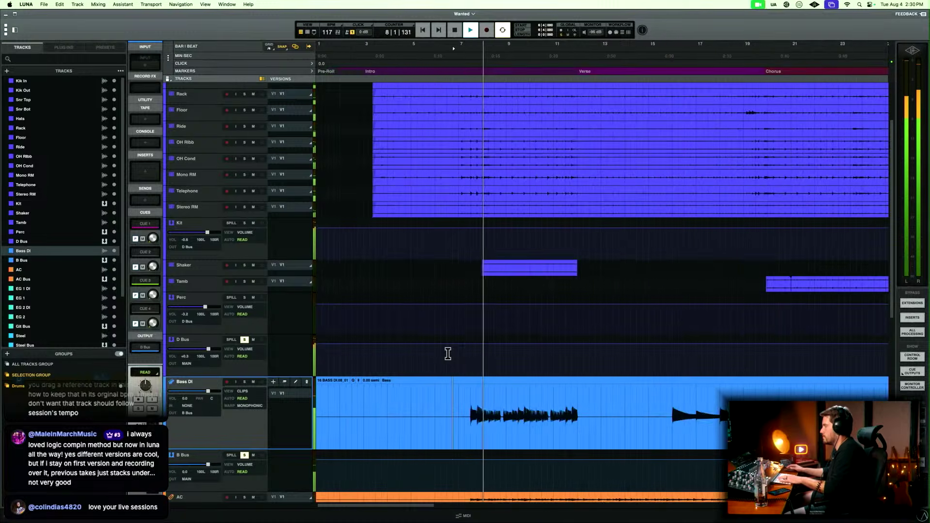
pyautogui.press('t')
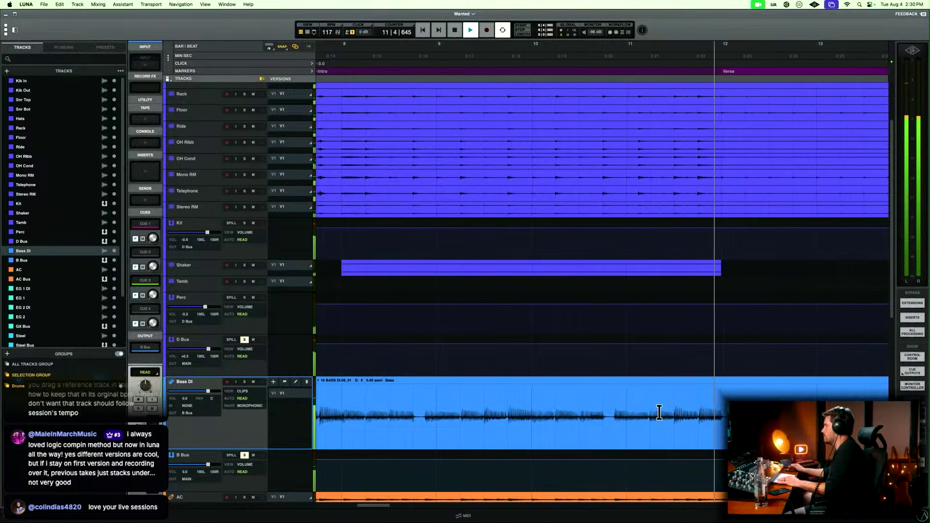
pyautogui.press('space')
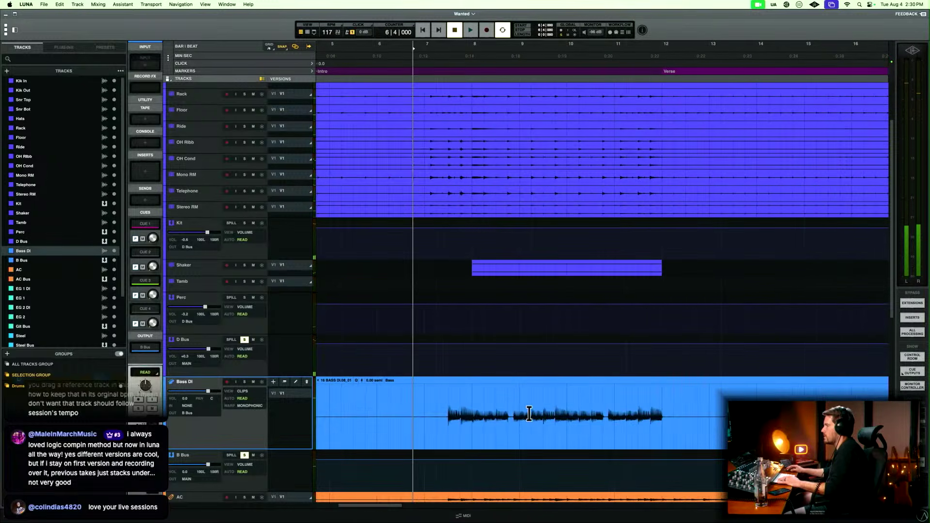
# Delete the silence before the first Bass DI note at bar 7 beat 3 and add a short fade-in.
pyautogui.moveTo(449, 400); pyautogui.dragTo(448, 401)
pyautogui.press('t')
pyautogui.press('t')
pyautogui.press('t')
pyautogui.press('t')
pyautogui.click(588, 406)
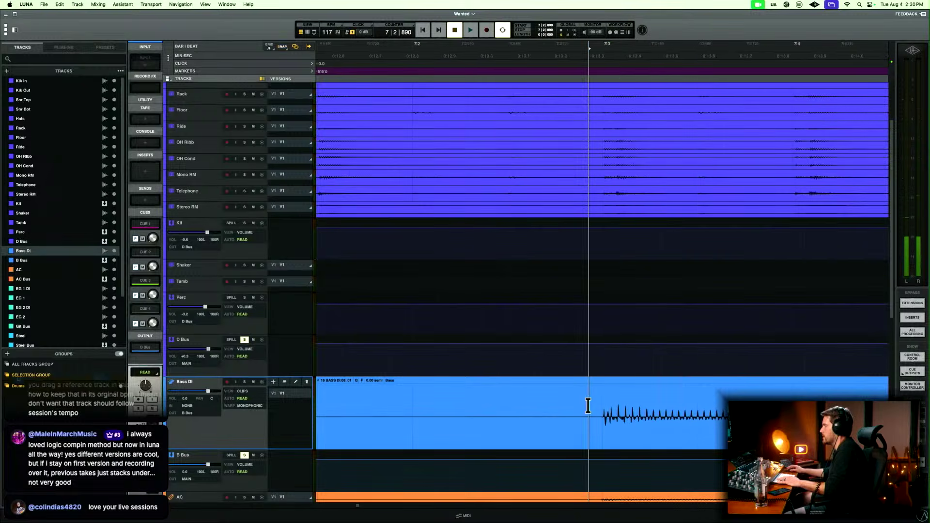
pyautogui.moveTo(596, 408)
pyautogui.mouseDown()
pyautogui.moveTo(569, 408)
pyautogui.moveTo(595, 422)
pyautogui.mouseUp()
pyautogui.press('Delete')
pyautogui.click(558, 440)
pyautogui.press('Delete')
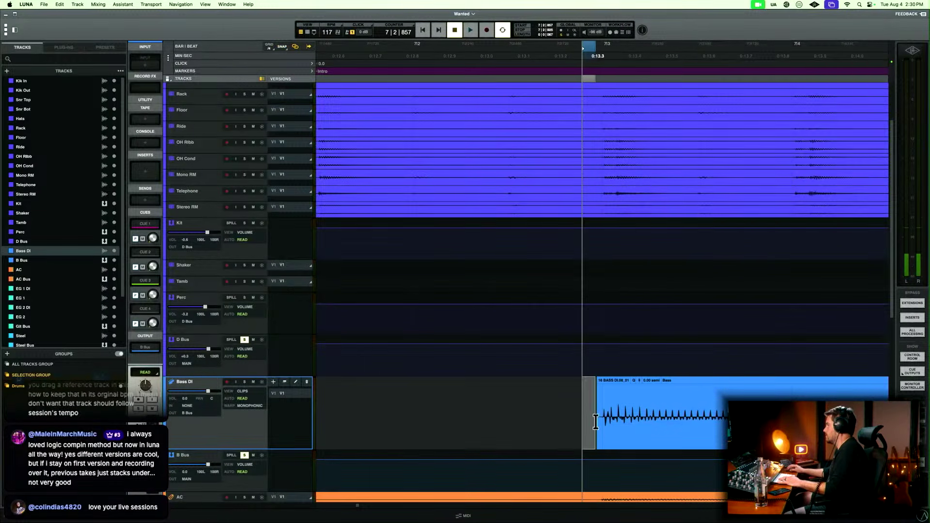
pyautogui.click(566, 416)
# Cut the Bass DI clip just after the start of bar 12 and fade out the Intro part's end.
pyautogui.press('r')
pyautogui.hscroll(10, 566, 417)
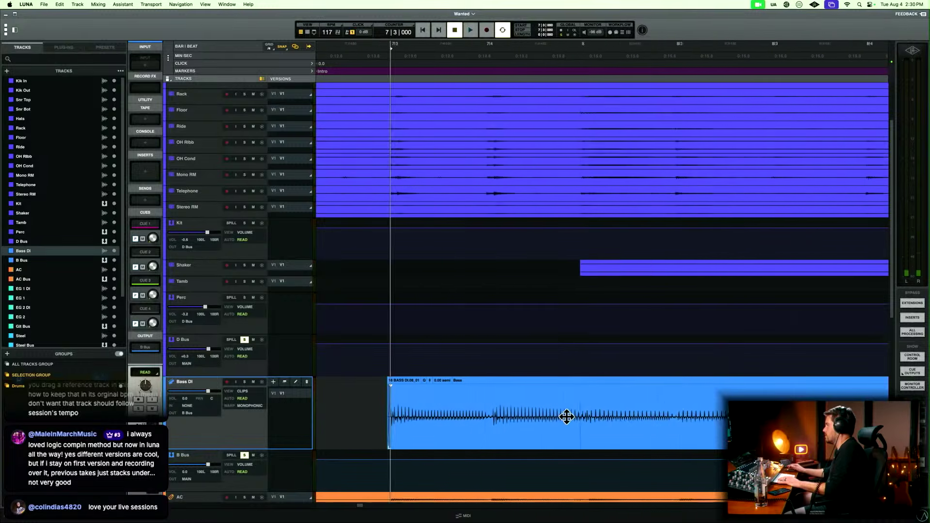
pyautogui.press('r')
pyautogui.hscroll(3, 567, 417)
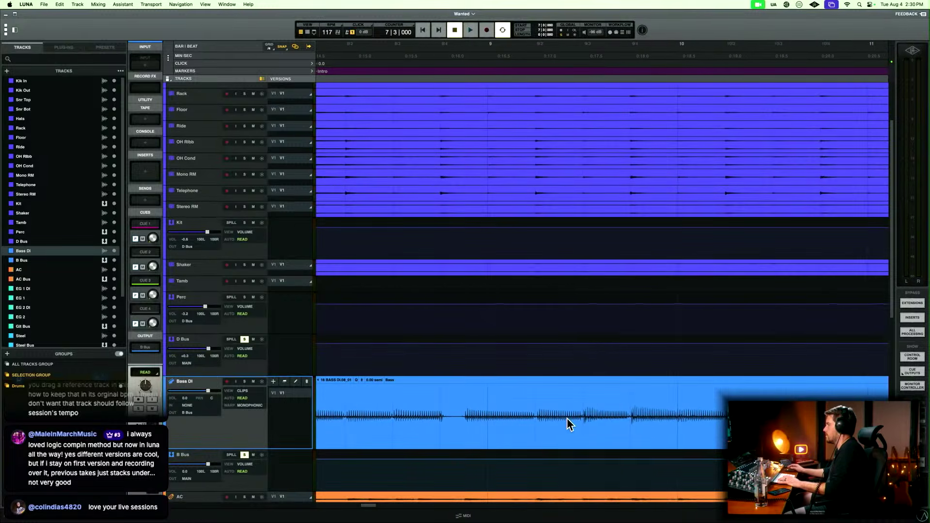
pyautogui.press('r')
pyautogui.hscroll(10, 573, 414)
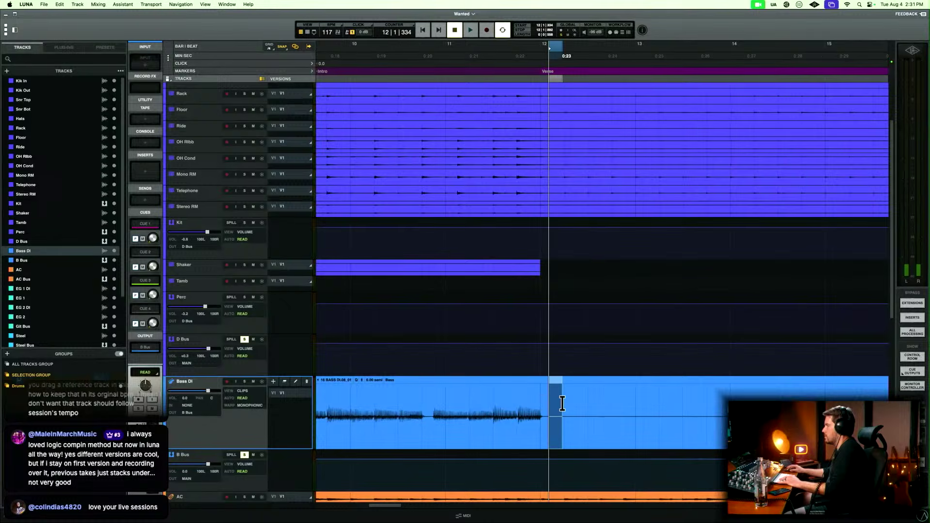
pyautogui.moveTo(558, 405); pyautogui.dragTo(545, 410)
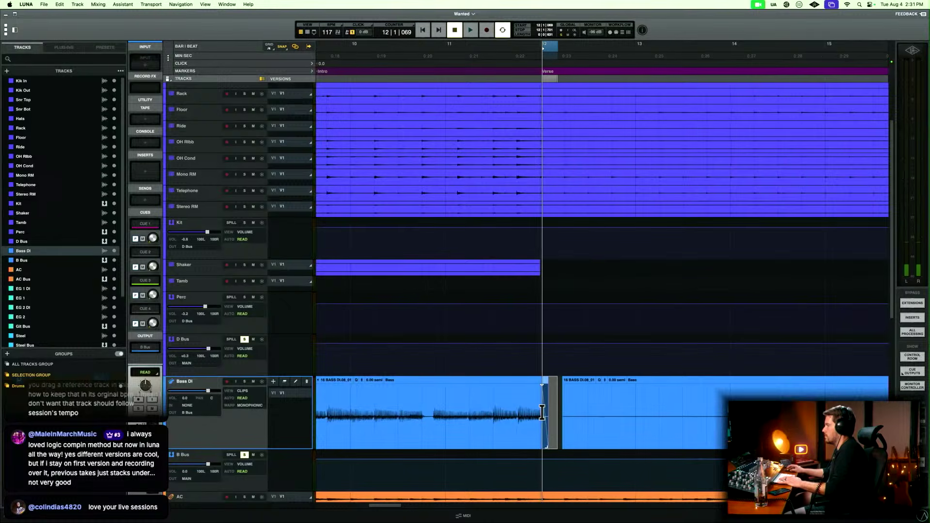
# Delete the silent Verse portion of Bass DI up to the note at bar 16 and add a short fade-in there.
pyautogui.press('r')
pyautogui.hscroll(2, 546, 411)
pyautogui.click(678, 402)
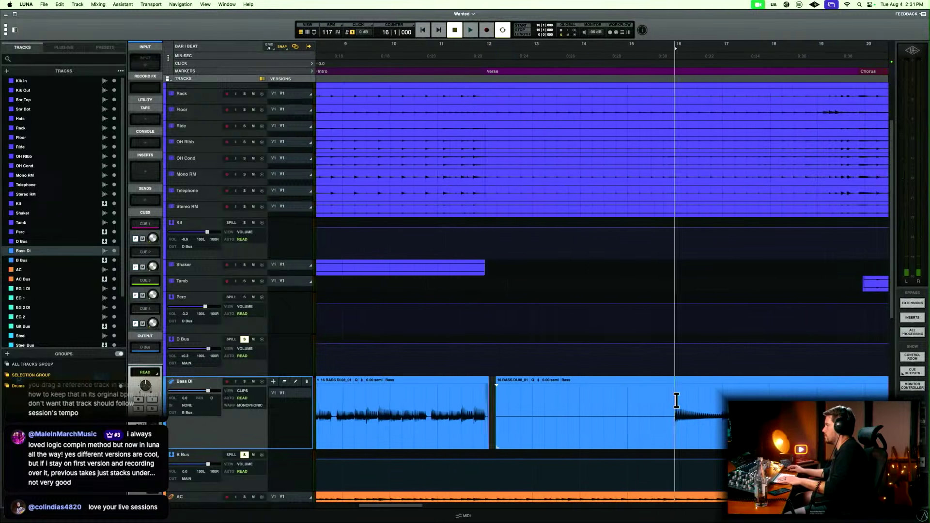
pyautogui.press('t')
pyautogui.press('t')
pyautogui.press('t')
pyautogui.press('t')
pyautogui.click(568, 437)
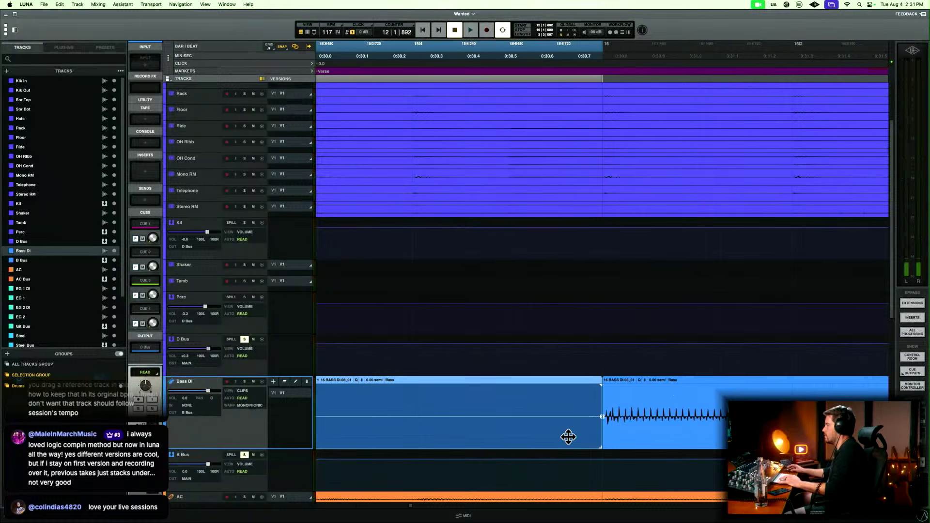
pyautogui.press('Delete')
pyautogui.moveTo(573, 419); pyautogui.dragTo(593, 419)
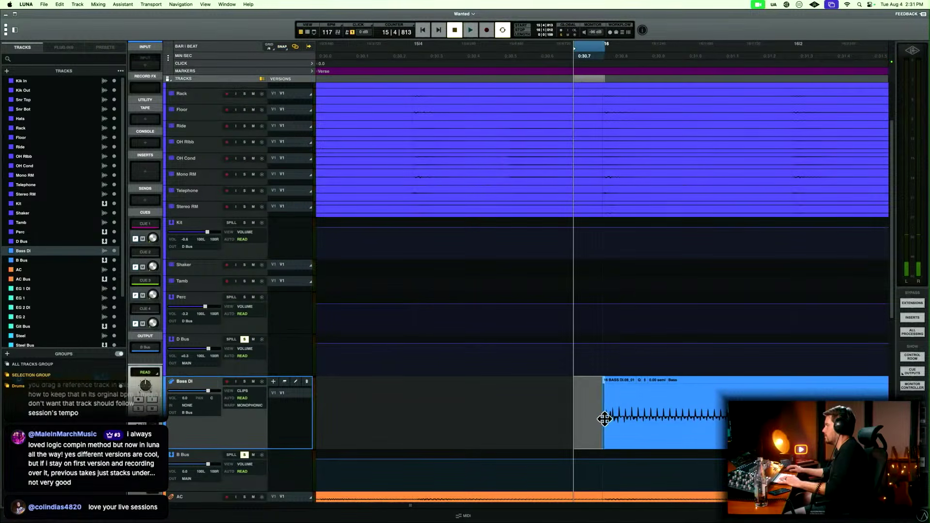
# Cut the silence after the last Chorus bass note in bar 26 on Bass DI and fade out the clip's end.
pyautogui.press('r')
pyautogui.press('r')
pyautogui.press('r')
pyautogui.press('r')
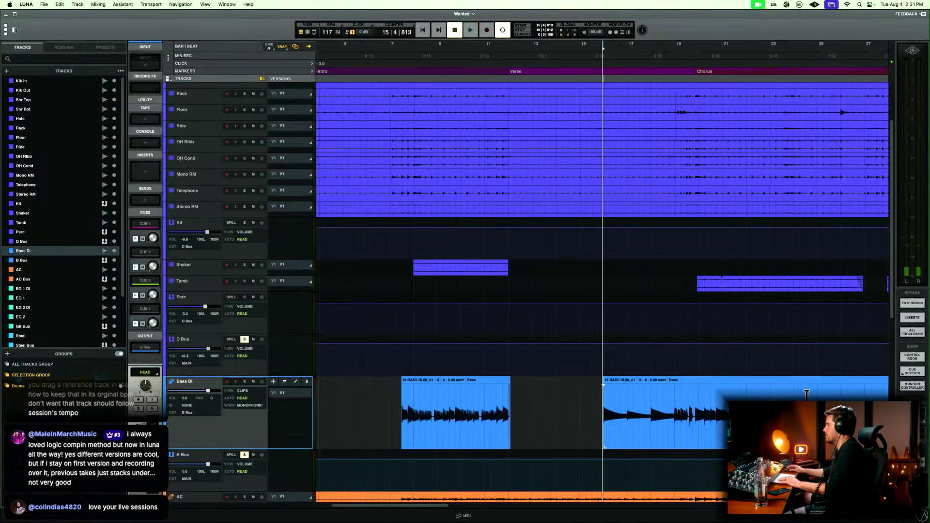
pyautogui.hscroll(5, 806, 393)
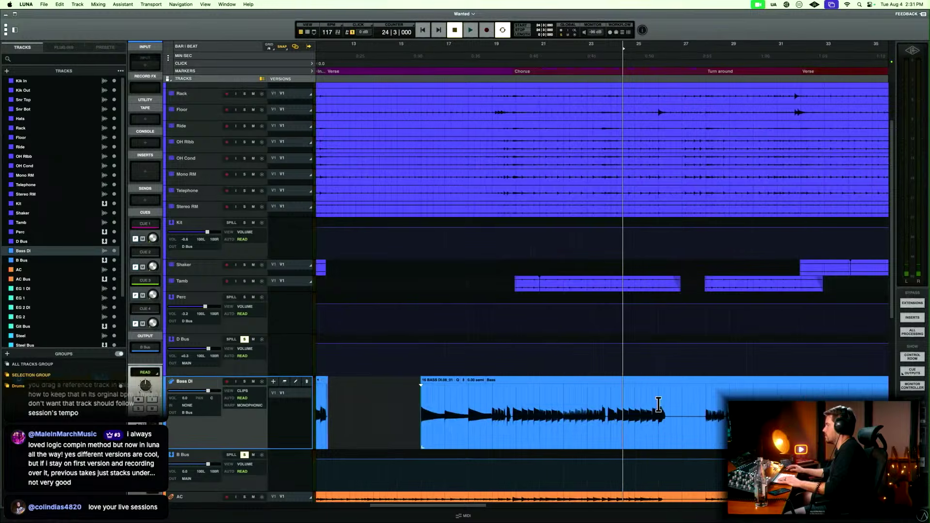
pyautogui.click(658, 404)
pyautogui.press('t')
pyautogui.press('t')
pyautogui.press('t')
pyautogui.moveTo(662, 405); pyautogui.dragTo(759, 407)
pyautogui.click(759, 407)
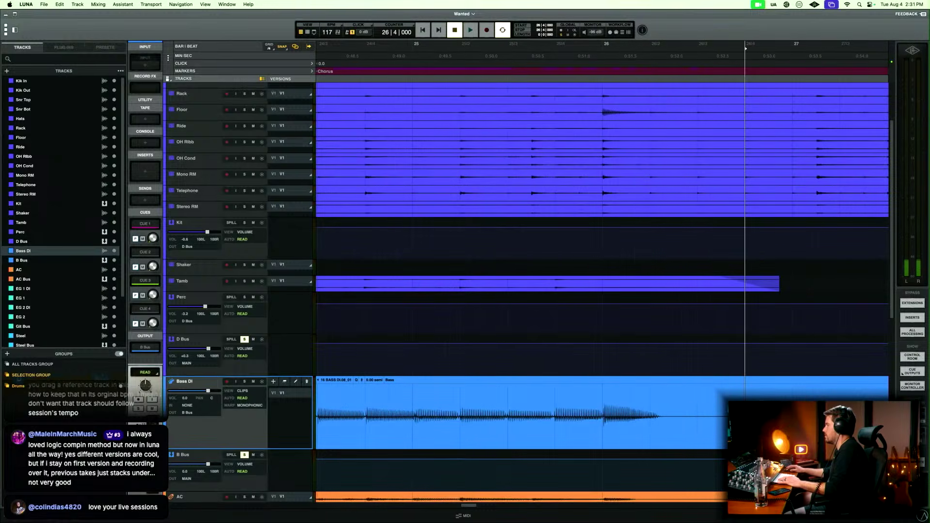
pyautogui.moveTo(671, 408); pyautogui.dragTo(655, 428)
pyautogui.press('Delete')
# Delete the remaining Bass DI silence before the Turn around entry at bar 28 and clean up the clip's start.
pyautogui.press('r')
pyautogui.press('r')
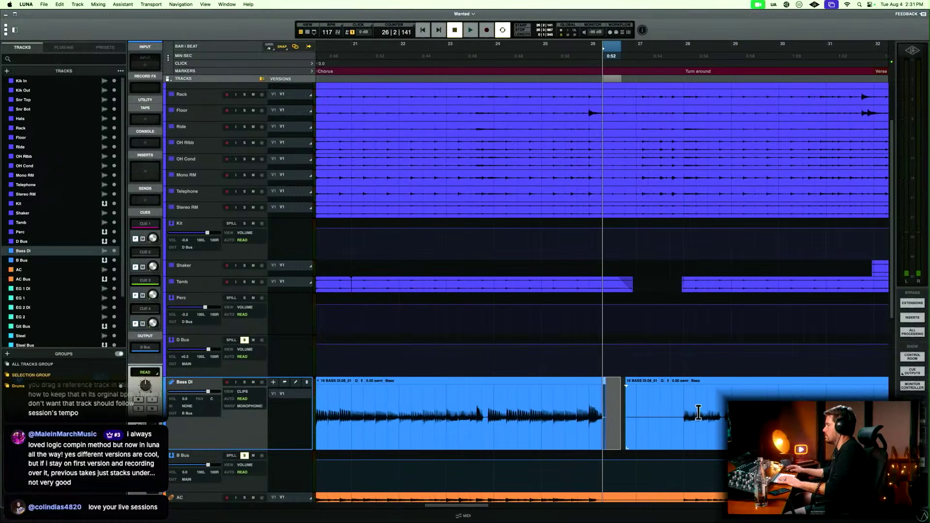
pyautogui.click(680, 395)
pyautogui.press('t')
pyautogui.press('t')
pyautogui.press('t')
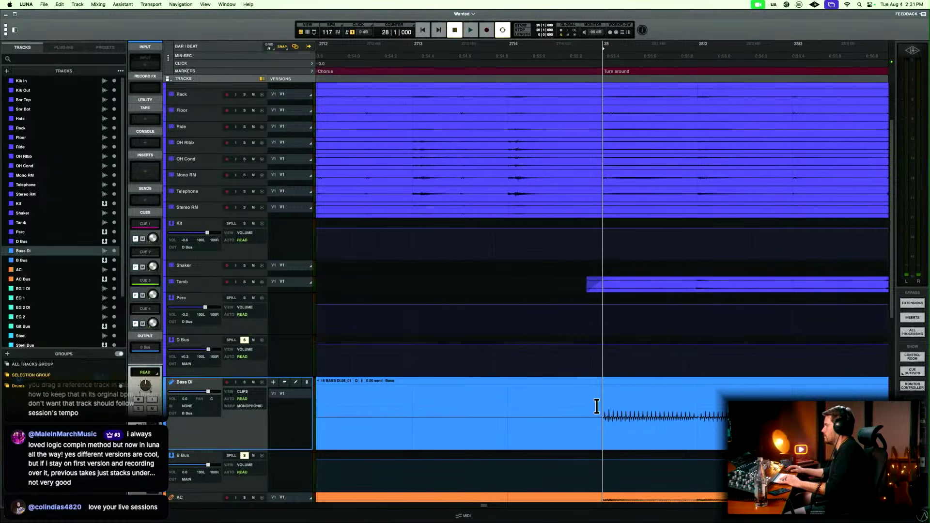
pyautogui.click(550, 431)
pyautogui.press('Delete')
pyautogui.moveTo(552, 431); pyautogui.dragTo(603, 415)
pyautogui.press('Delete')
# Delete the silent gap in bar 65 of the last Chorus on Bass DI and fade the clip edges on both sides.
pyautogui.press('r')
pyautogui.press('r')
pyautogui.hscroll(10, 603, 416)
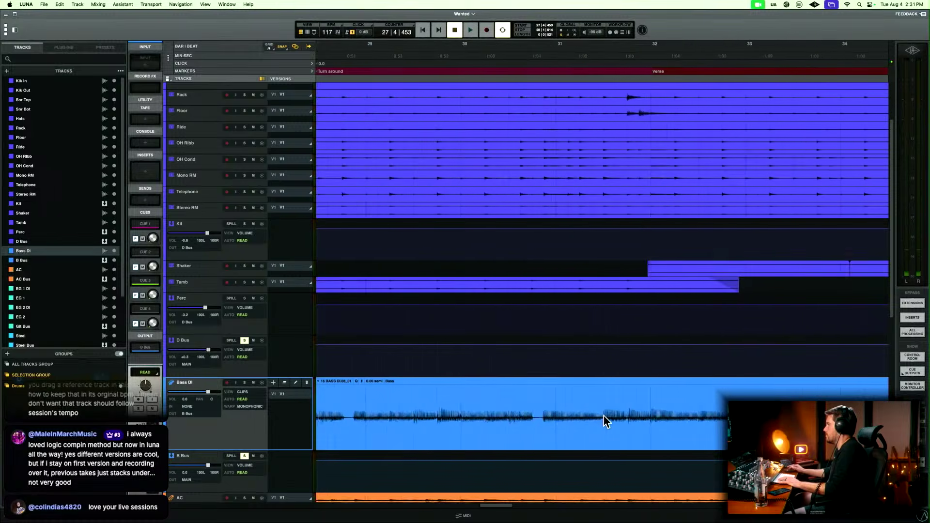
pyautogui.press('r')
pyautogui.press('r')
pyautogui.hscroll(12, 603, 415)
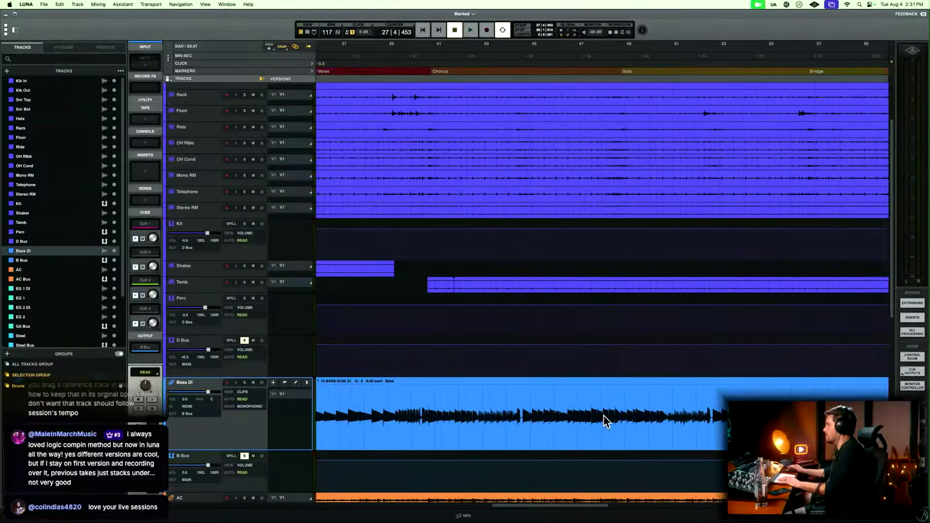
pyautogui.hscroll(12, 603, 416)
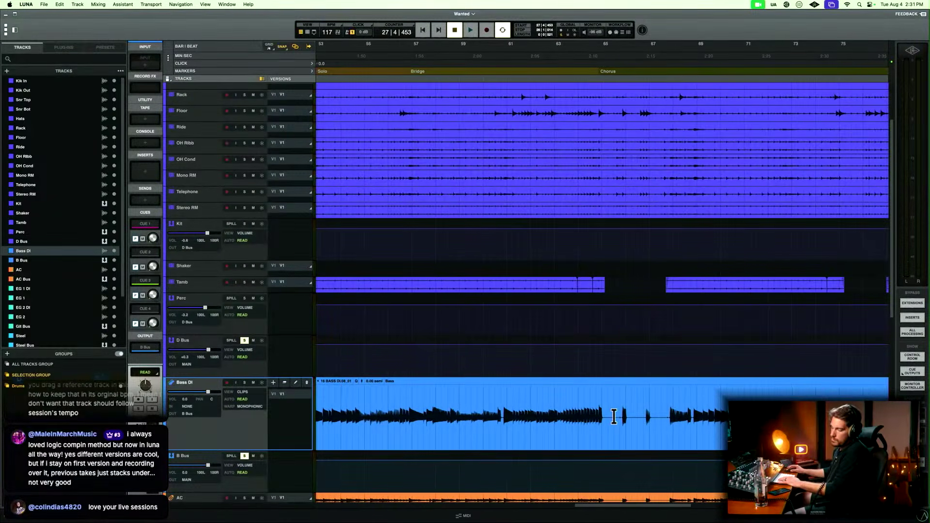
pyautogui.click(618, 404)
pyautogui.press('t')
pyautogui.press('t')
pyautogui.press('t')
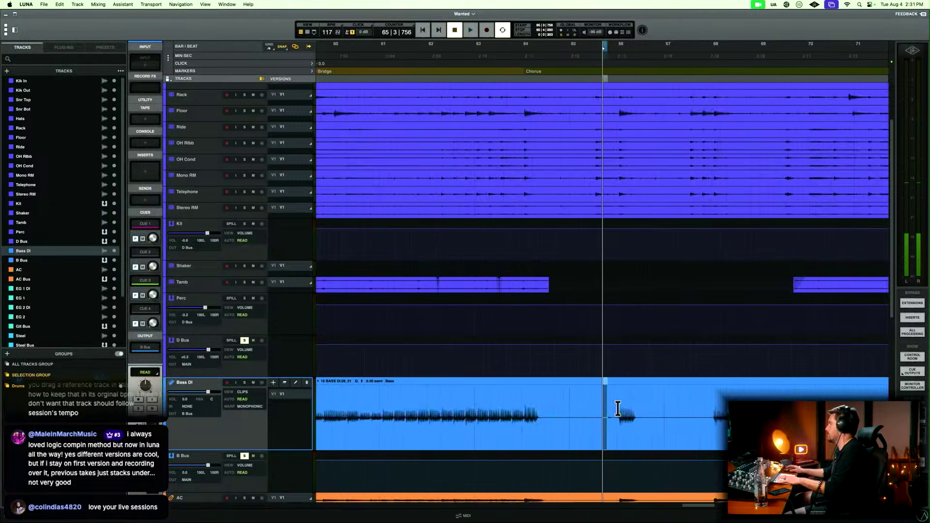
pyautogui.moveTo(483, 410); pyautogui.dragTo(605, 405)
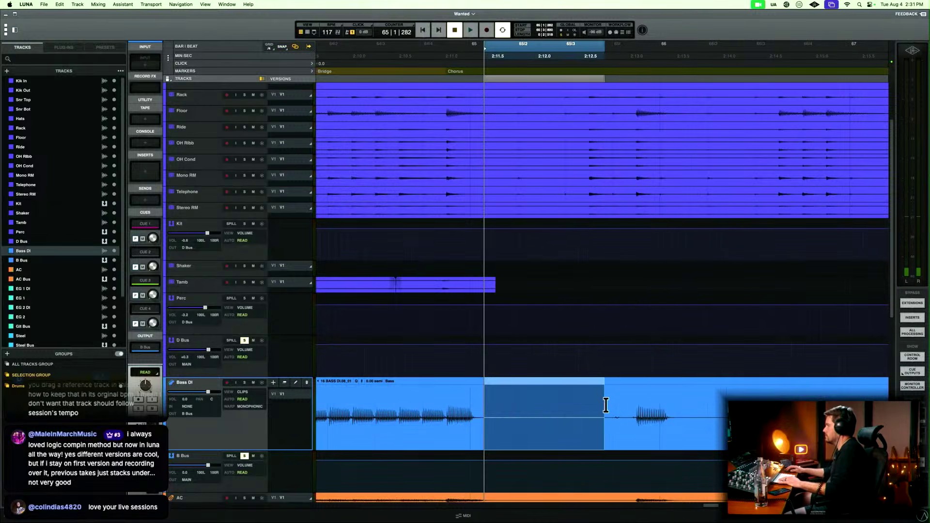
pyautogui.press('Delete')
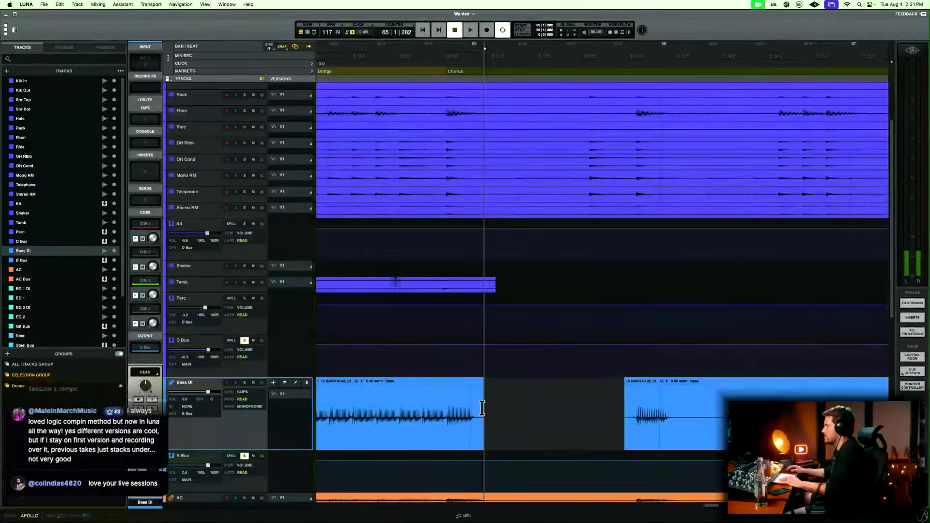
pyautogui.moveTo(475, 409); pyautogui.dragTo(618, 403)
pyautogui.press('f')
# Play the trimmed Bass DI section from bar 65 and delete the silence between the notes at bars 66 and 67.
pyautogui.press('r')
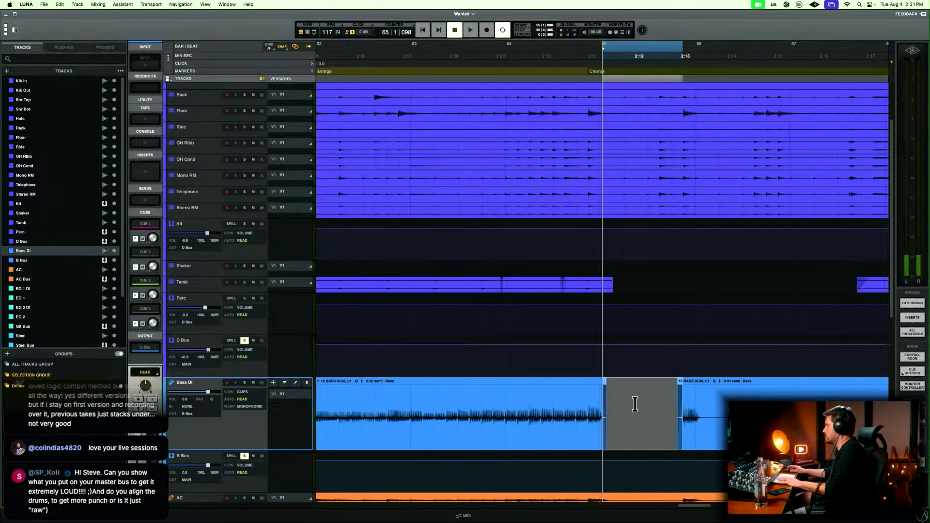
pyautogui.hscroll(5, 635, 404)
pyautogui.click(519, 403)
pyautogui.press('space')
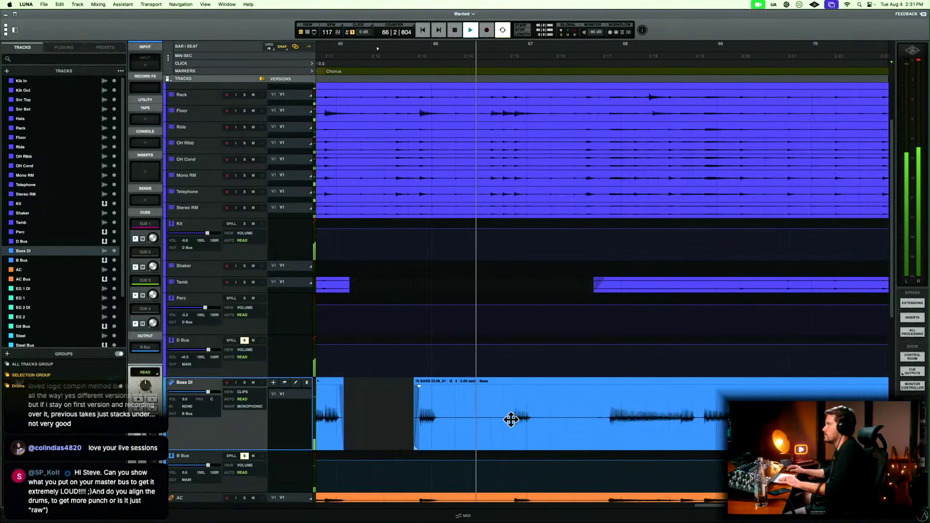
pyautogui.press('space')
pyautogui.moveTo(447, 410); pyautogui.dragTo(504, 409)
pyautogui.press('Delete')
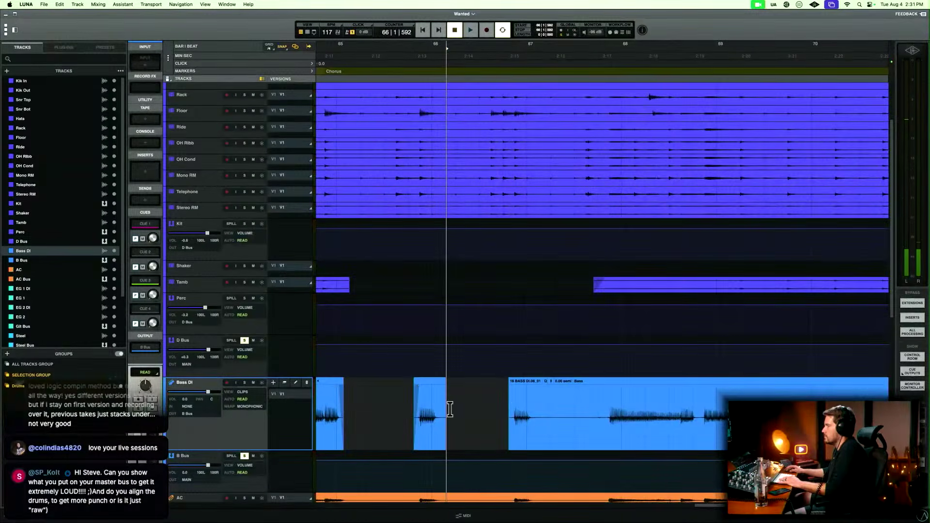
# Fade the Bass DI clip edges around the bar 66 gap and delete the silence in bar 67, fading its edges.
pyautogui.moveTo(436, 408); pyautogui.dragTo(496, 407)
pyautogui.click(512, 408)
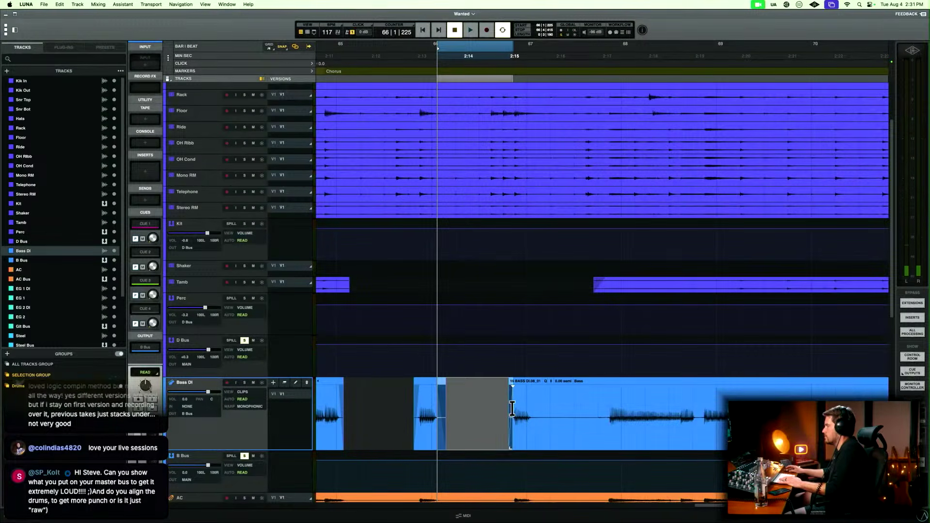
pyautogui.moveTo(535, 405); pyautogui.dragTo(605, 405)
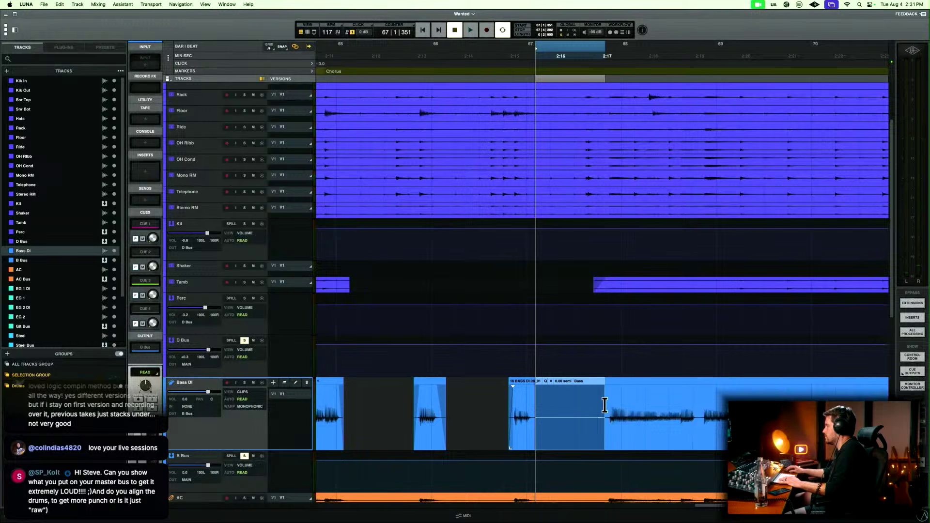
pyautogui.press('Delete')
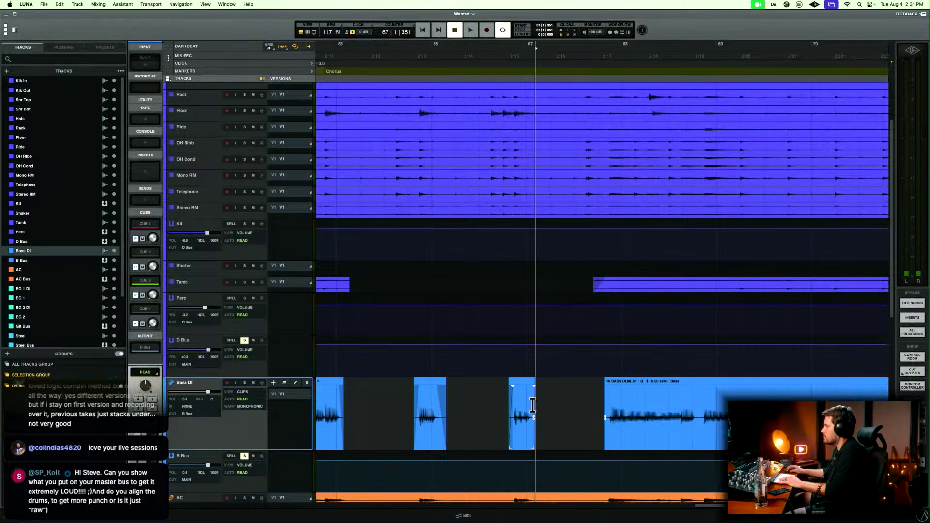
pyautogui.moveTo(532, 405); pyautogui.dragTo(609, 405)
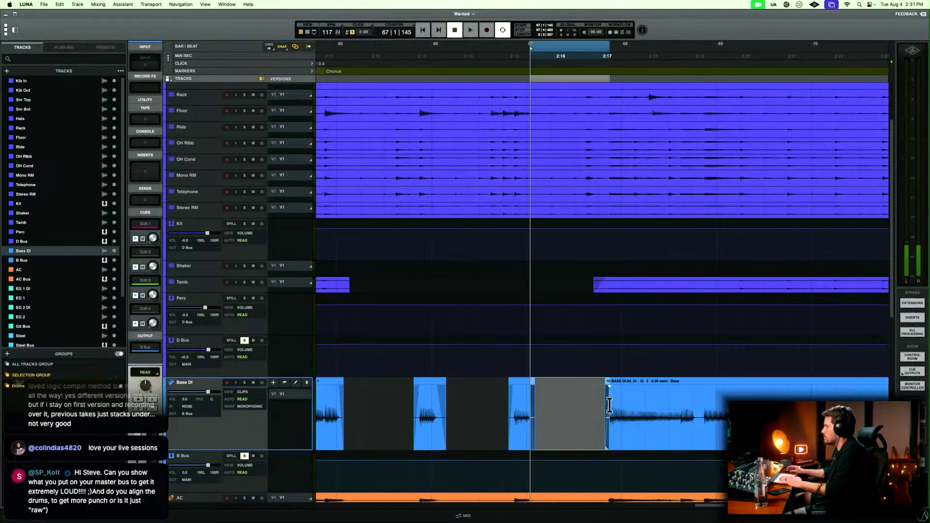
pyautogui.click(563, 405)
# Delete the Bass DI silence from bar 75 to bar 77 before the Outro and fade the clip edges on both sides.
pyautogui.press('r')
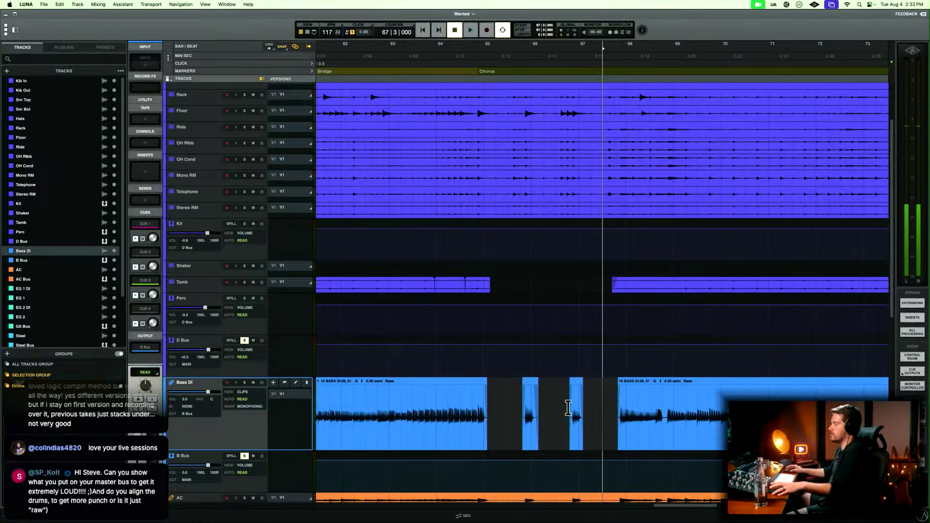
pyautogui.press('r')
pyautogui.press('r')
pyautogui.press('r')
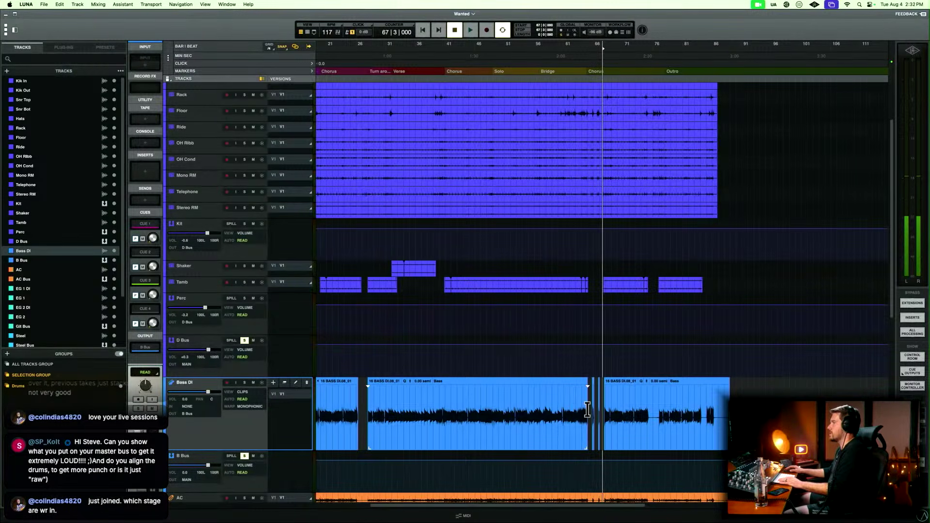
pyautogui.click(652, 409)
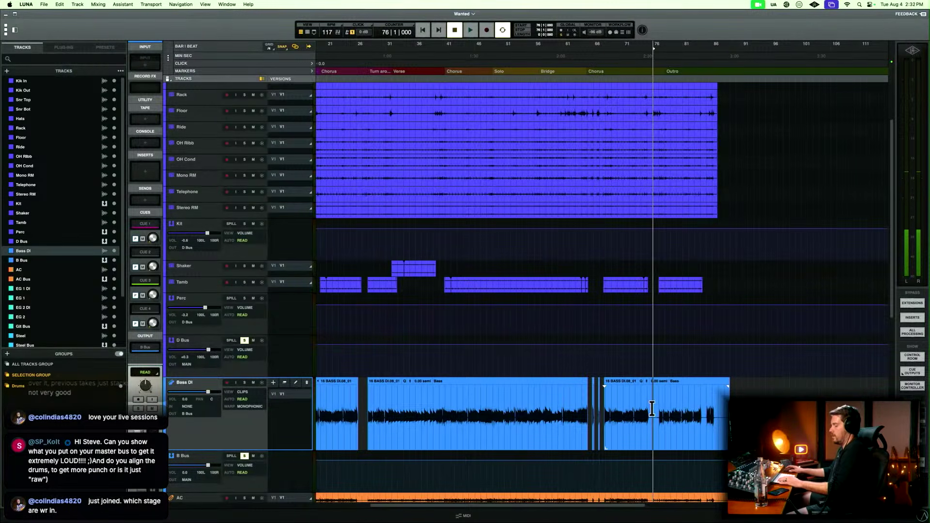
pyautogui.press('t')
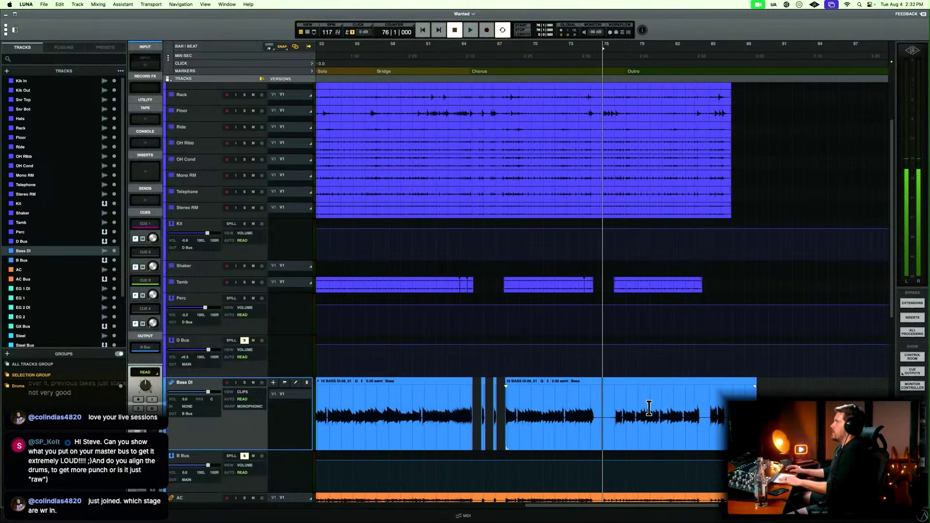
pyautogui.scroll(3, 602, 167)
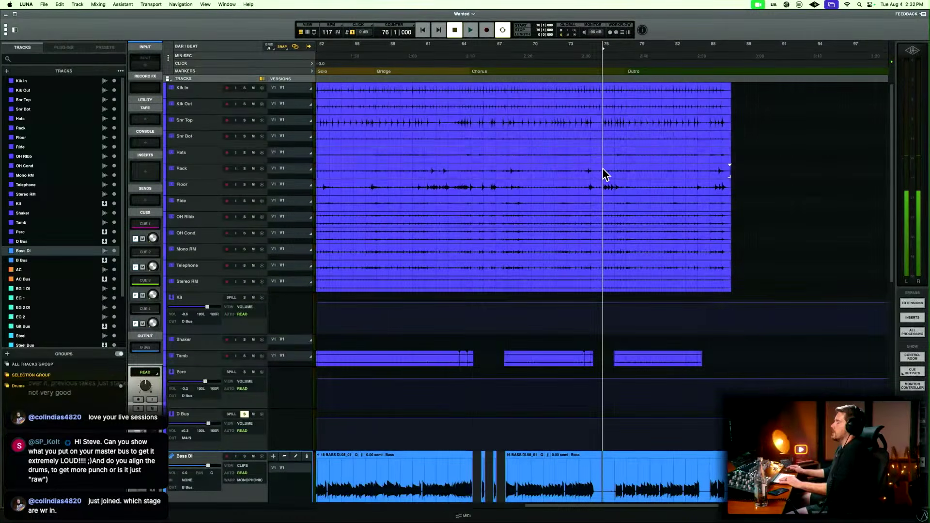
pyautogui.hscroll(-5, 603, 168)
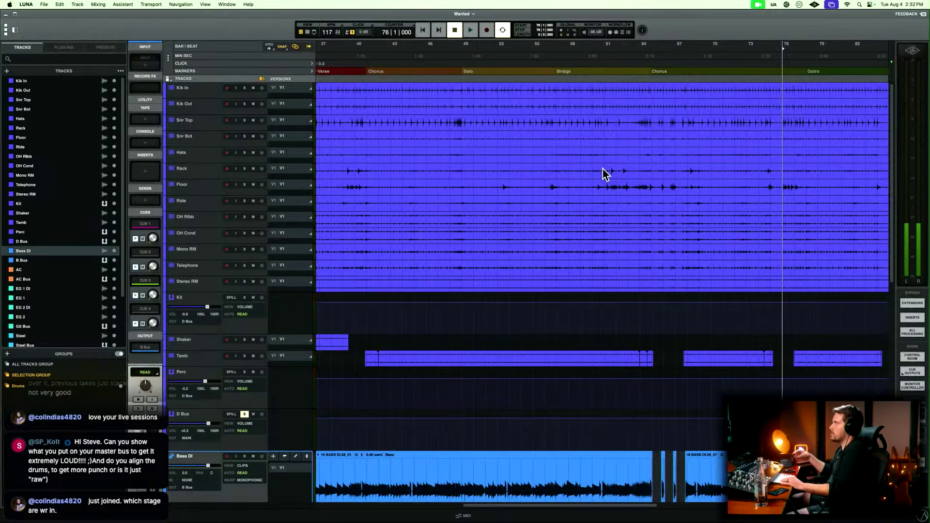
pyautogui.hscroll(4, 603, 168)
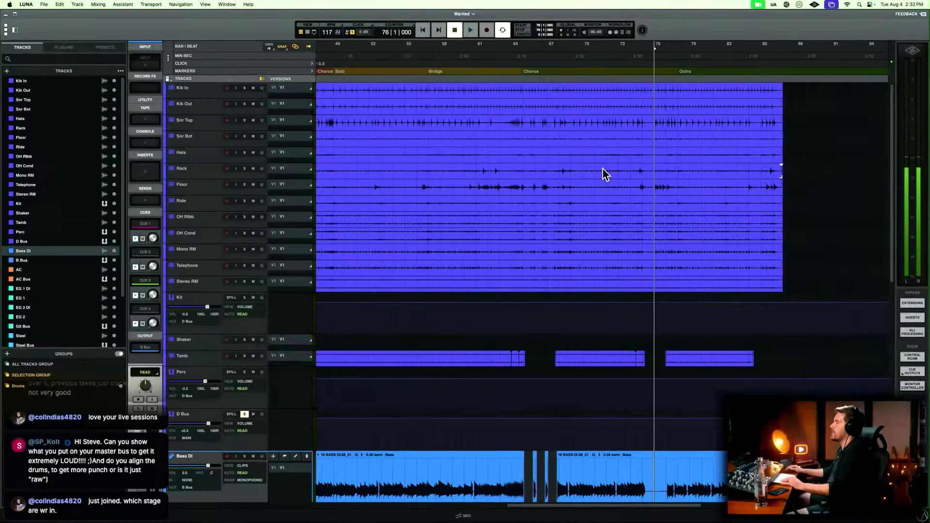
pyautogui.scroll(-5, 602, 169)
pyautogui.hscroll(3, 603, 168)
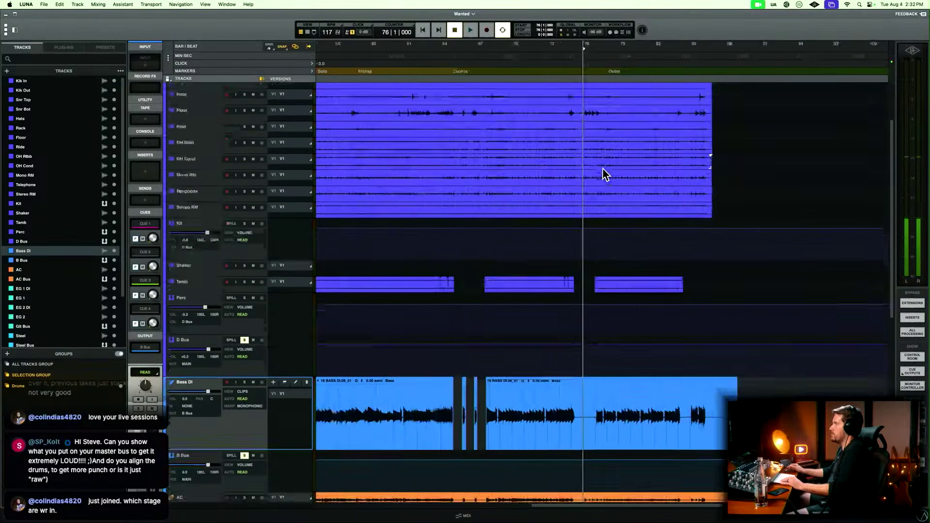
pyautogui.scroll(5, 533, 379)
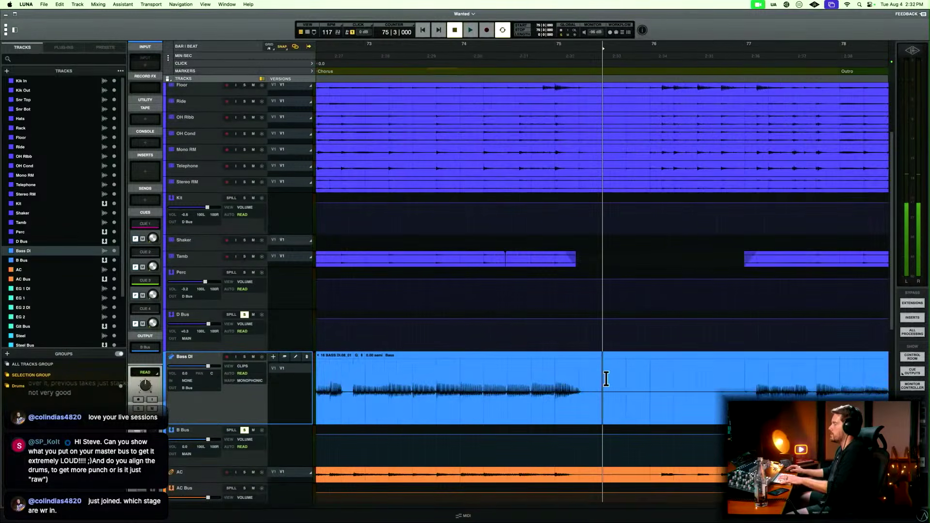
pyautogui.moveTo(586, 380); pyautogui.dragTo(748, 377)
pyautogui.press('Delete')
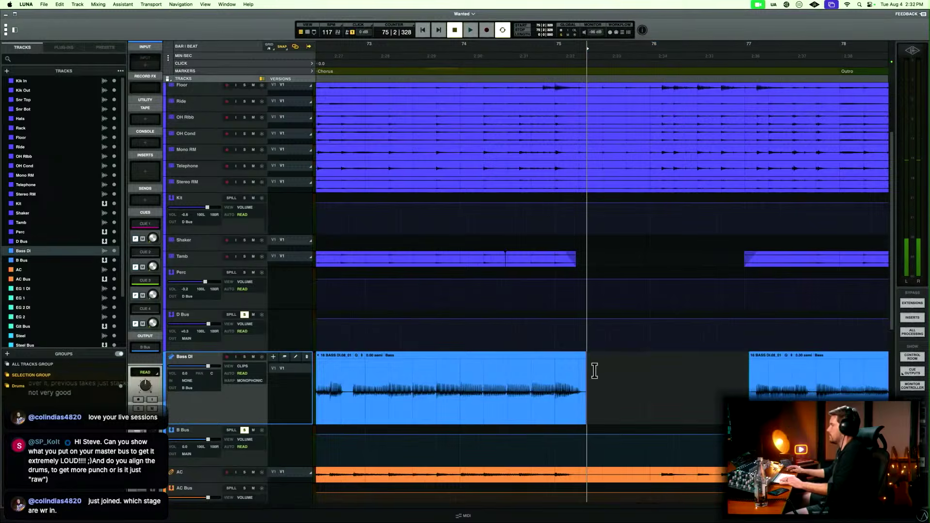
# Delete the silent gap in bar 84 of the Outro on Bass DI and fade the clip edges on both sides.
pyautogui.scroll(-3, 712, 367)
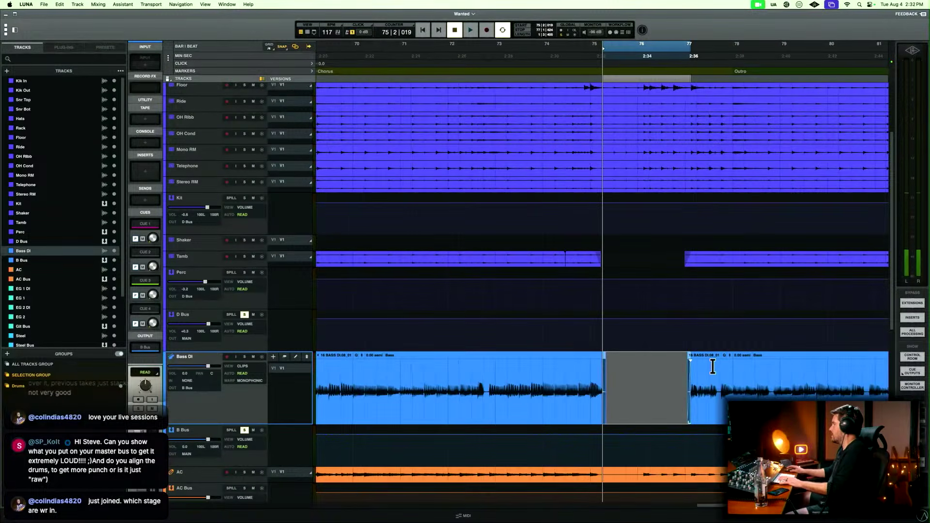
pyautogui.hscroll(5, 712, 367)
pyautogui.scroll(-3, 712, 366)
pyautogui.hscroll(4, 712, 367)
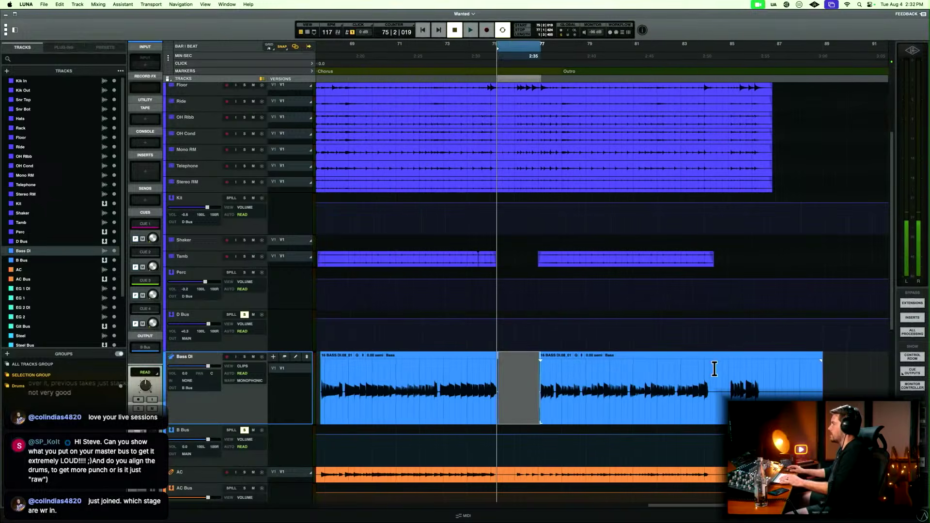
pyautogui.click(715, 370)
pyautogui.scroll(4, 712, 378)
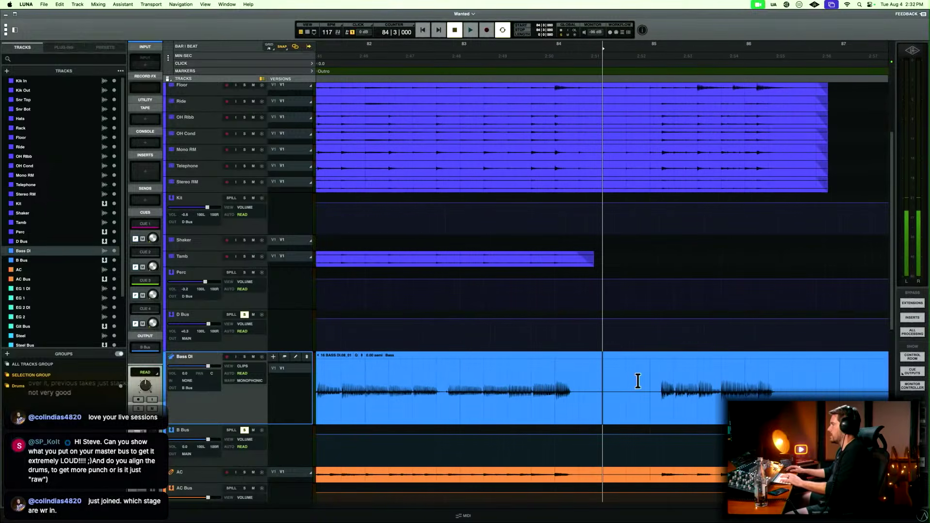
pyautogui.moveTo(576, 382); pyautogui.dragTo(653, 383)
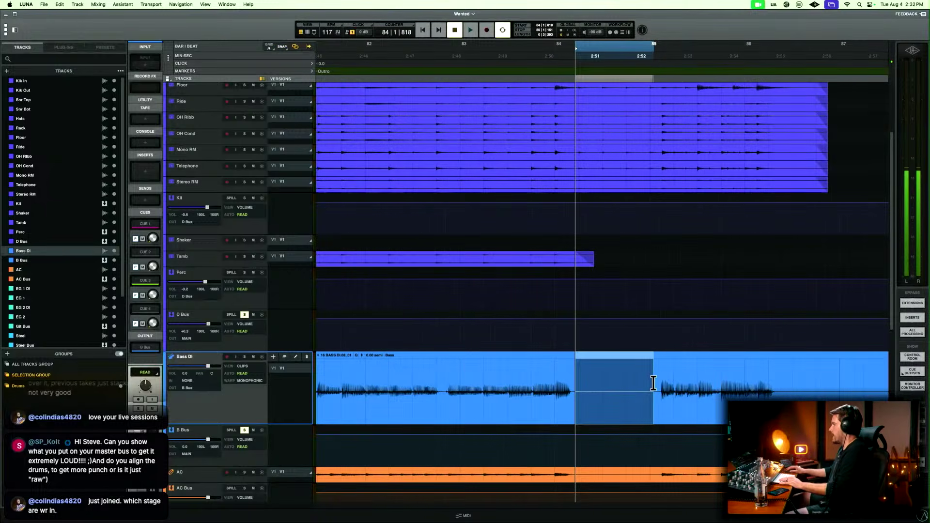
pyautogui.press('Delete')
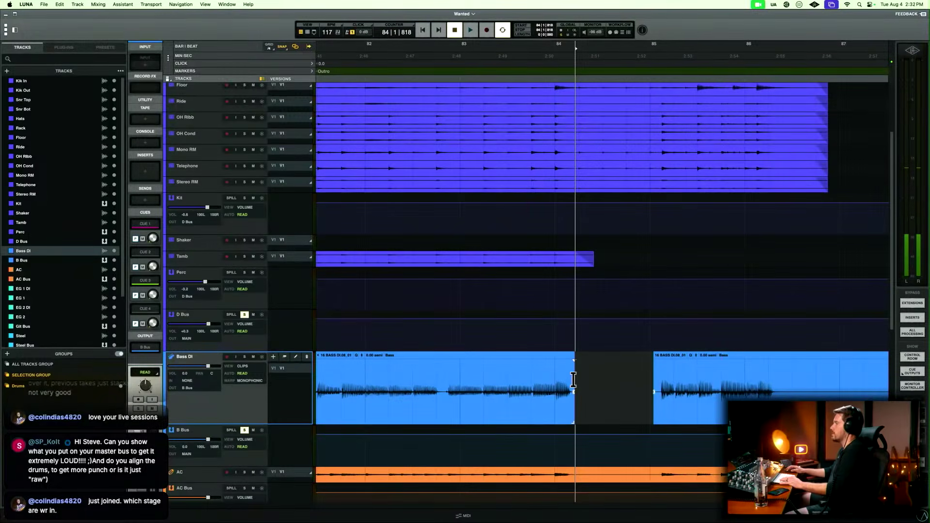
pyautogui.moveTo(572, 381); pyautogui.dragTo(659, 380)
# Delete the Bass DI silence after the final note in bar 86 and fade out the clip's end.
pyautogui.scroll(-2, 659, 381)
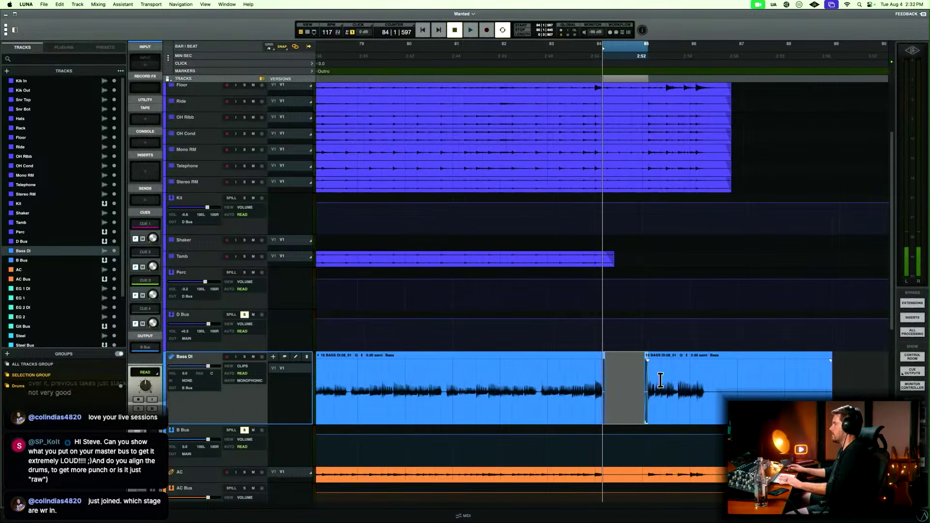
pyautogui.moveTo(537, 383); pyautogui.dragTo(749, 387)
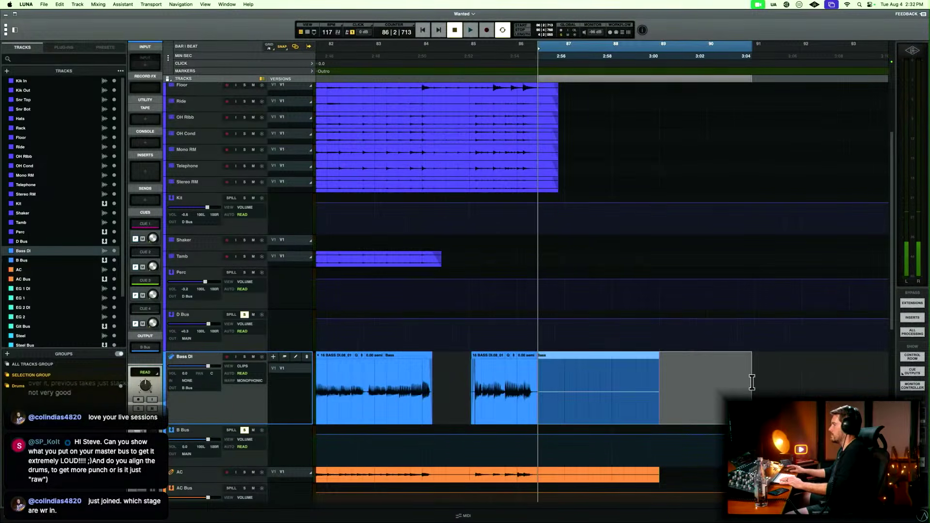
pyautogui.press('Delete')
pyautogui.moveTo(550, 381); pyautogui.dragTo(535, 388)
pyautogui.press('f')
# Bring the whole song into view from the start and place the playhead just before the first Bass DI clip.
pyautogui.press('r')
pyautogui.press('r')
pyautogui.press('r')
pyautogui.press('Return')
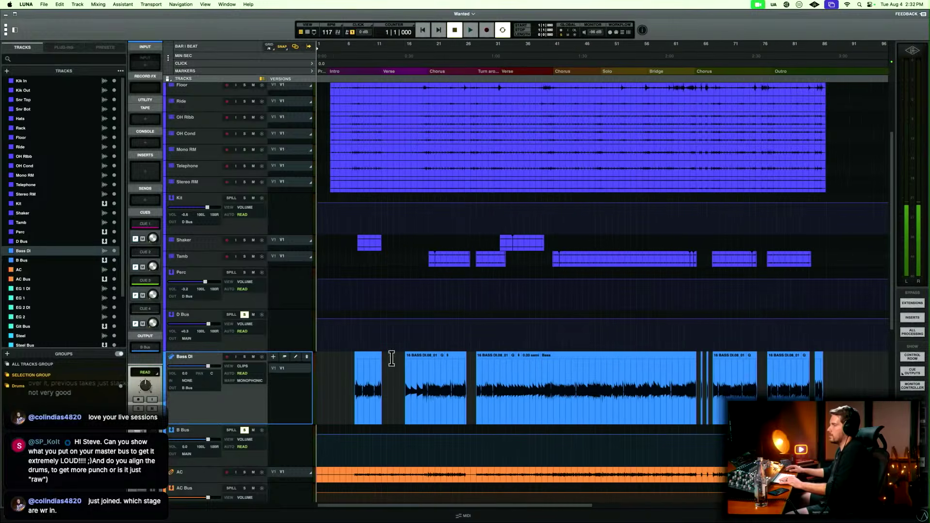
pyautogui.click(350, 373)
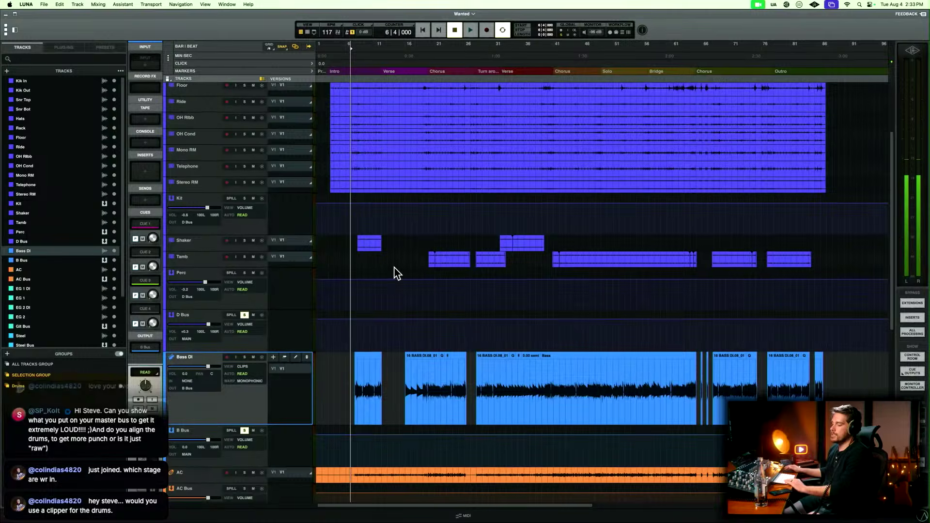
# Look over the drum and Bass DI tracks, and examine the insert slots and bus outputs across the mixer channels.
pyautogui.scroll(4, 394, 266)
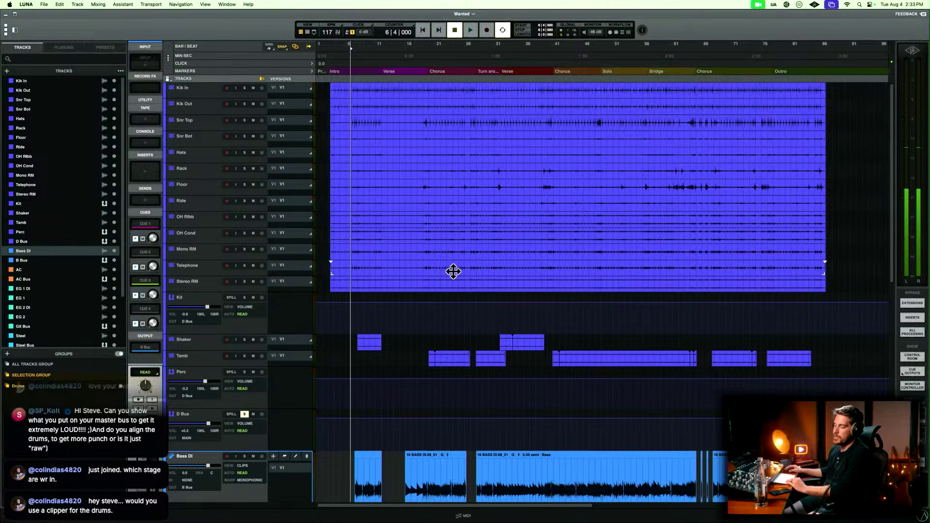
pyautogui.scroll(-8, 498, 270)
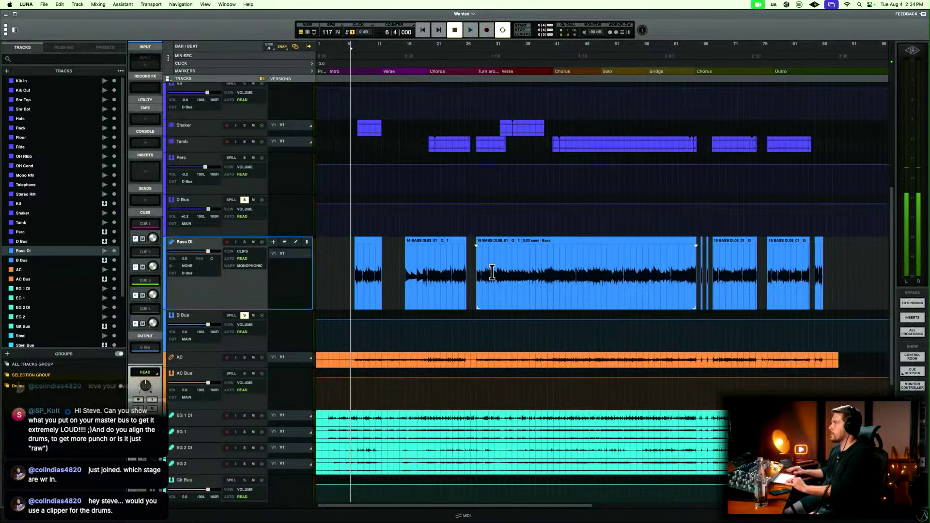
pyautogui.press('super+equal')
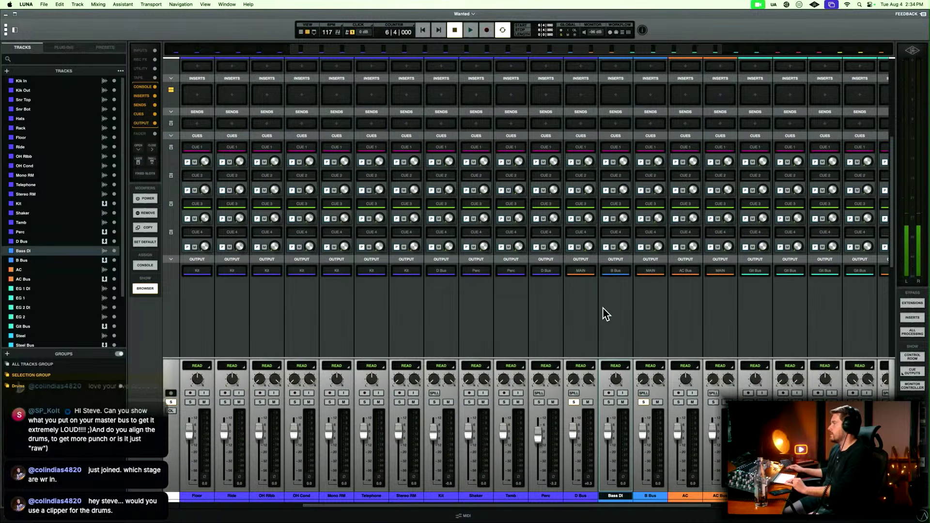
pyautogui.scroll(5, 583, 155)
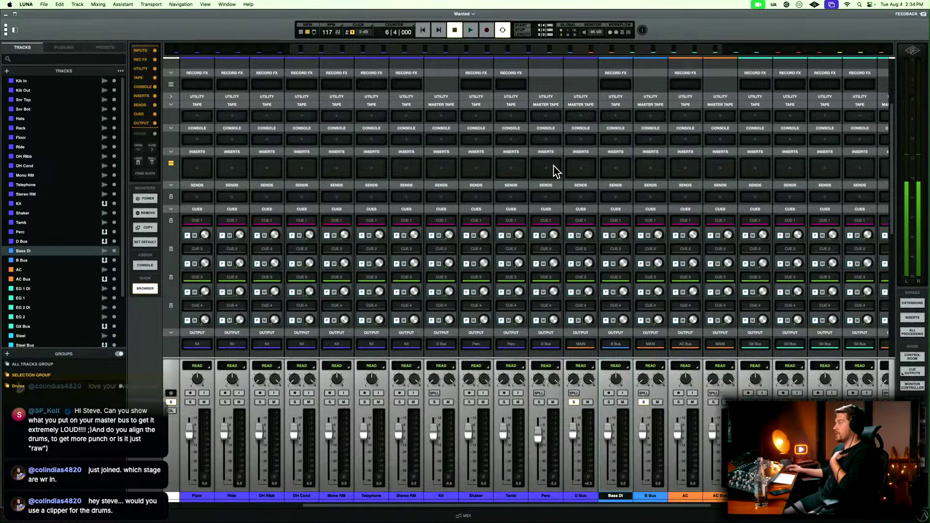
pyautogui.hscroll(5, 556, 171)
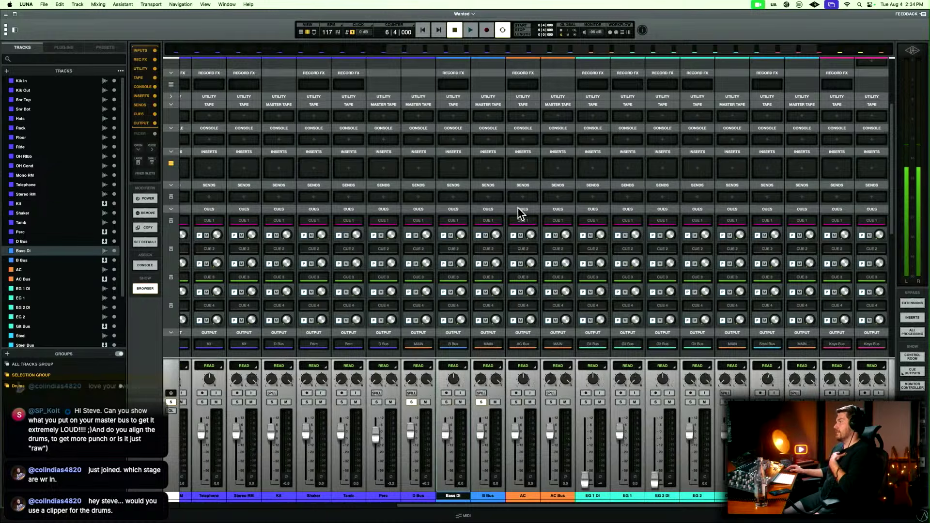
pyautogui.hscroll(1, 520, 213)
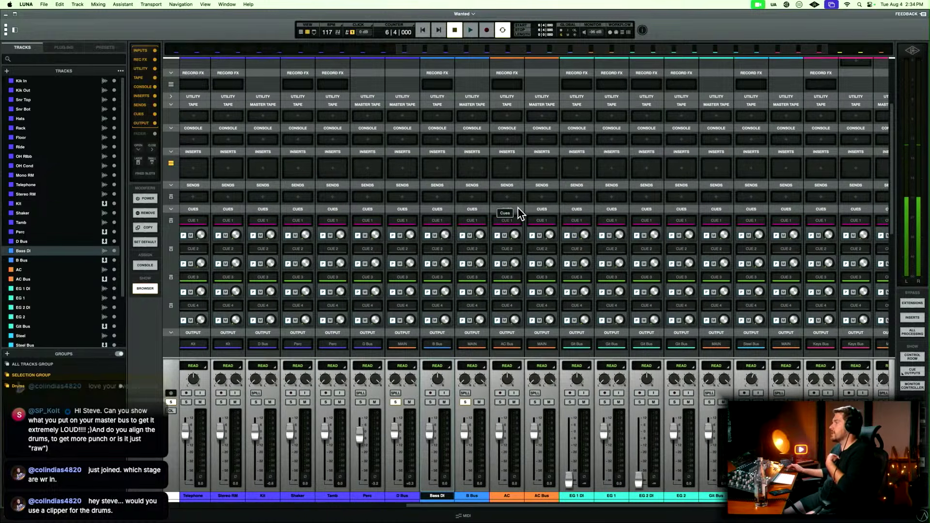
pyautogui.hscroll(4, 521, 213)
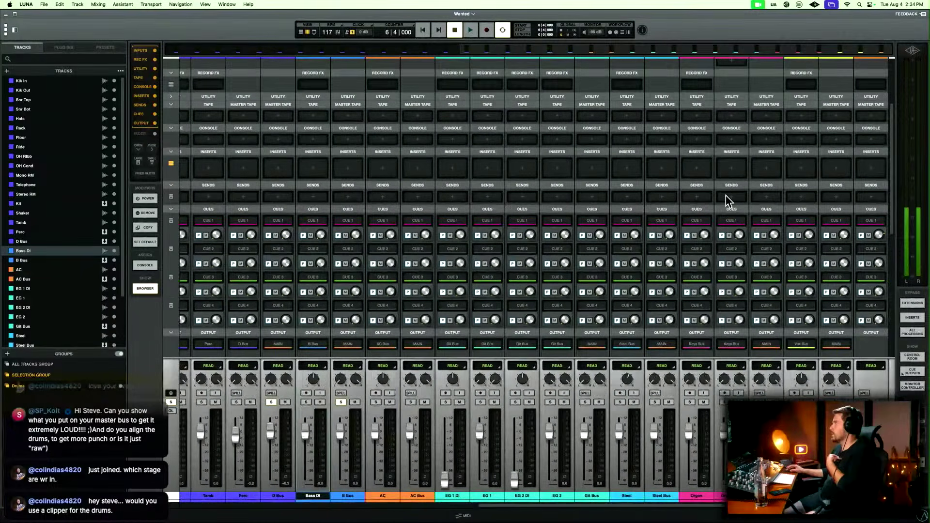
pyautogui.press('super+equal')
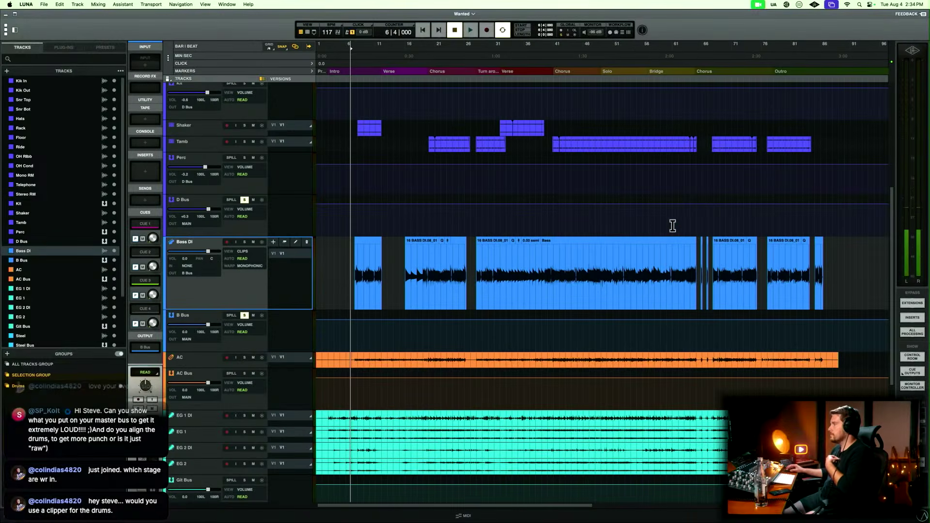
# Increase the height of the AC track to enlarge its acoustic guitar waveform.
pyautogui.scroll(-2, 656, 235)
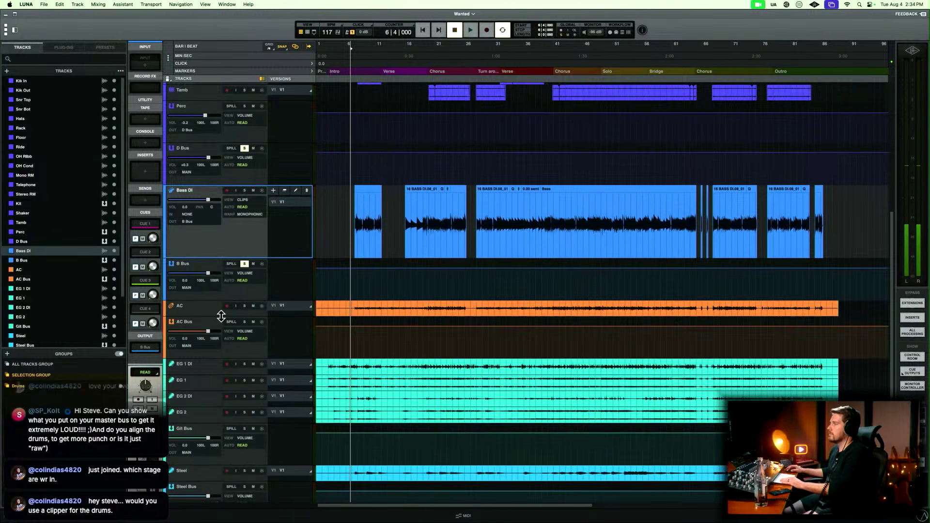
pyautogui.moveTo(221, 316); pyautogui.dragTo(222, 359)
# Play the soloed drum and bass buses from bar 6, just before the first Bass DI clip.
pyautogui.moveTo(347, 223); pyautogui.dragTo(845, 225)
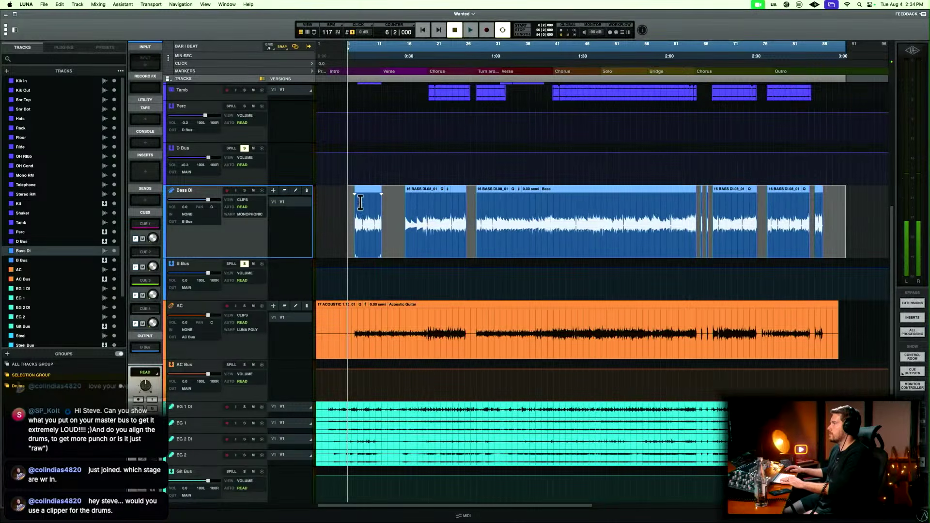
pyautogui.click(349, 201)
pyautogui.moveTo(349, 202); pyautogui.dragTo(406, 212)
pyautogui.click(349, 202)
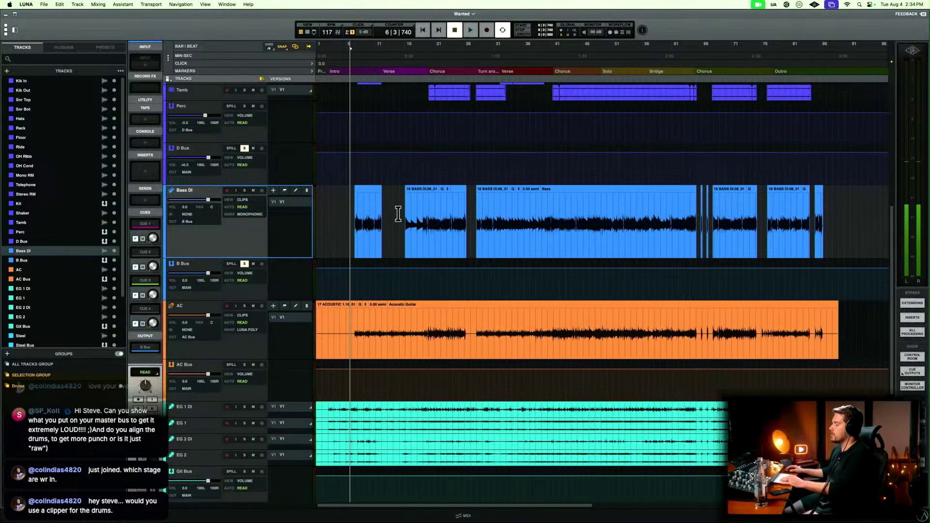
pyautogui.press('space')
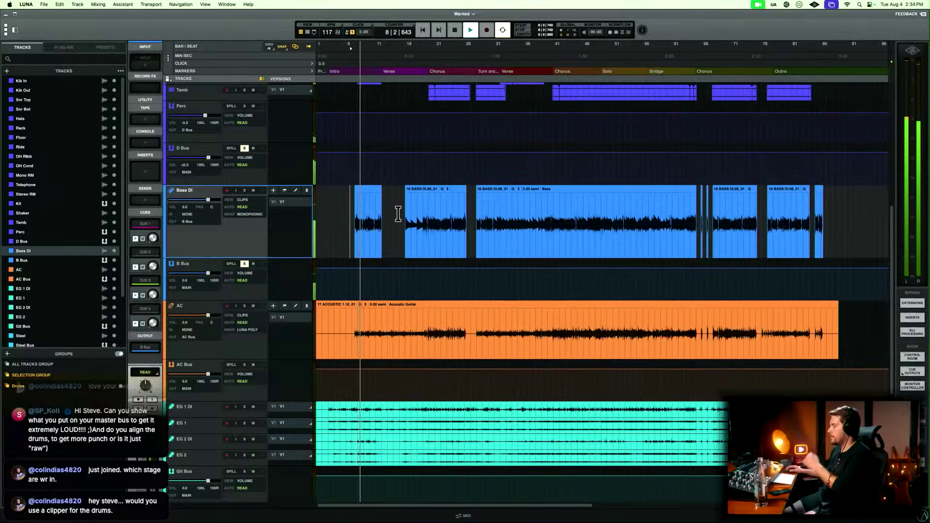
# Enlarge the Bass DI track to fill the timeline and check its first clip's playback through the Intro for gaps between notes.
pyautogui.press('e')
pyautogui.press('t')
pyautogui.press('t')
pyautogui.press('t')
pyautogui.press('t')
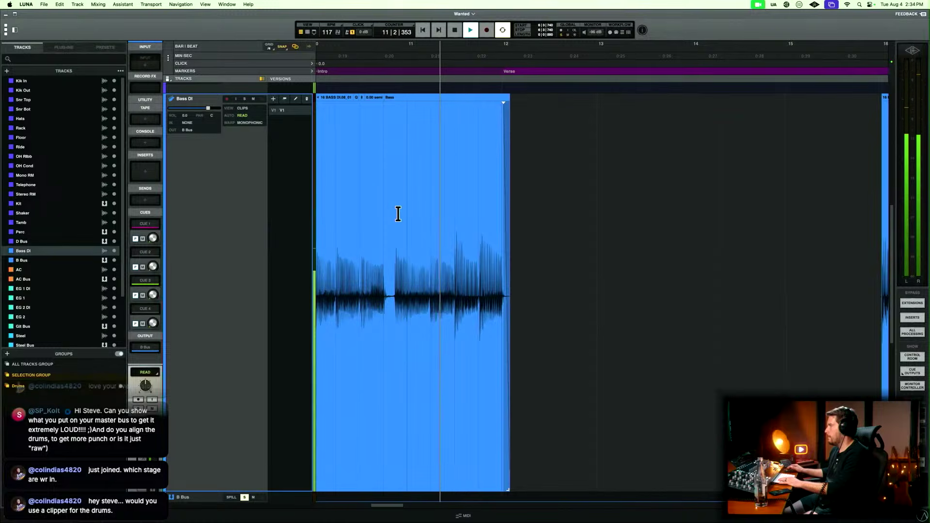
pyautogui.hscroll(10, 398, 213)
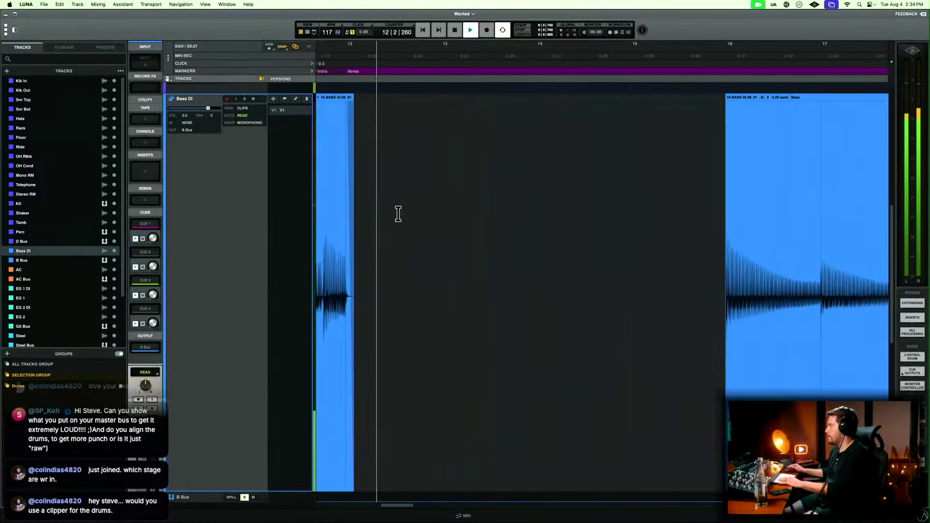
pyautogui.press('space')
# Play Bass DI from bar 15, just before its second clip, and follow the waveform through the Chorus to bar 24.
pyautogui.press('space')
pyautogui.press('space')
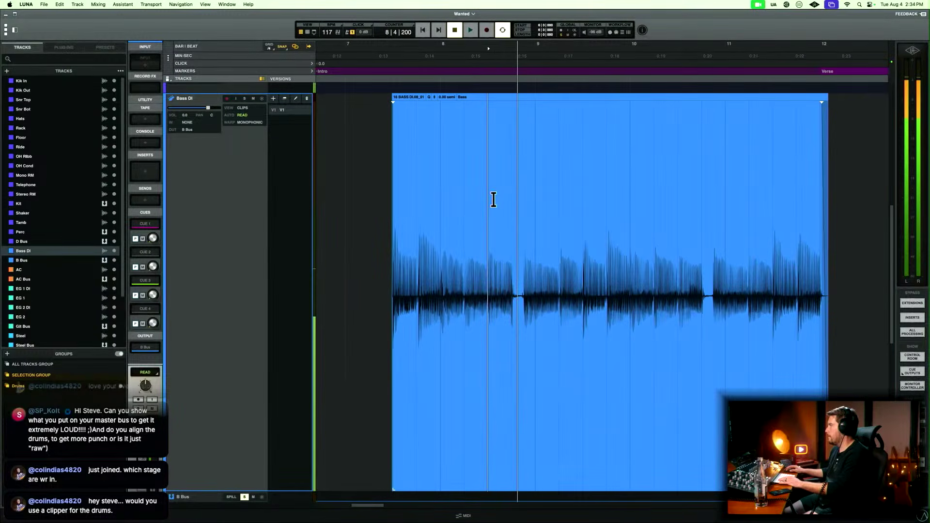
pyautogui.press('r')
pyautogui.press('r')
pyautogui.click(662, 207)
pyautogui.press('space')
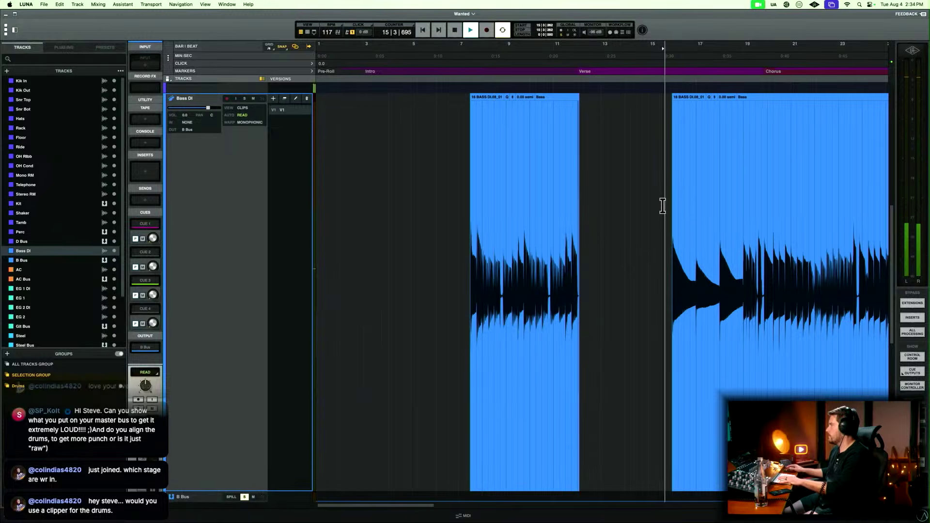
pyautogui.press('t')
pyautogui.press('t')
pyautogui.press('t')
pyautogui.hscroll(8, 663, 207)
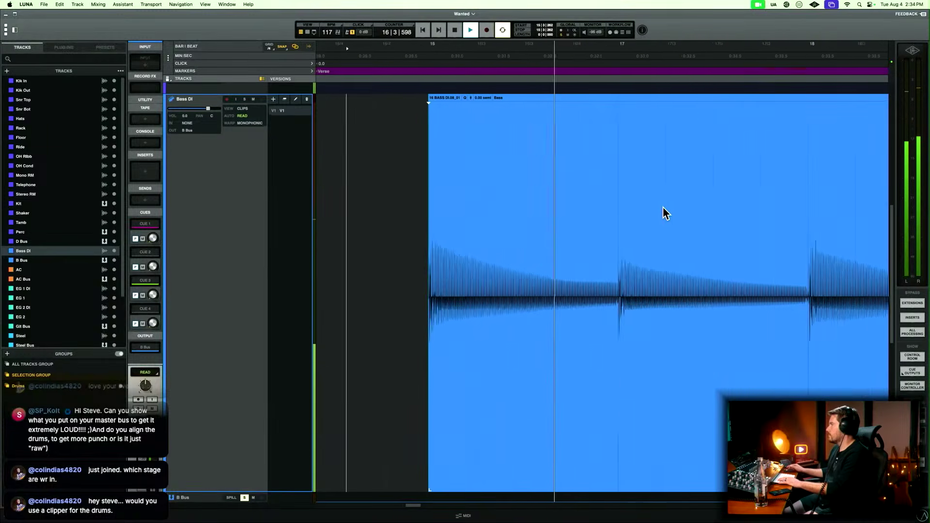
pyautogui.hscroll(6, 662, 208)
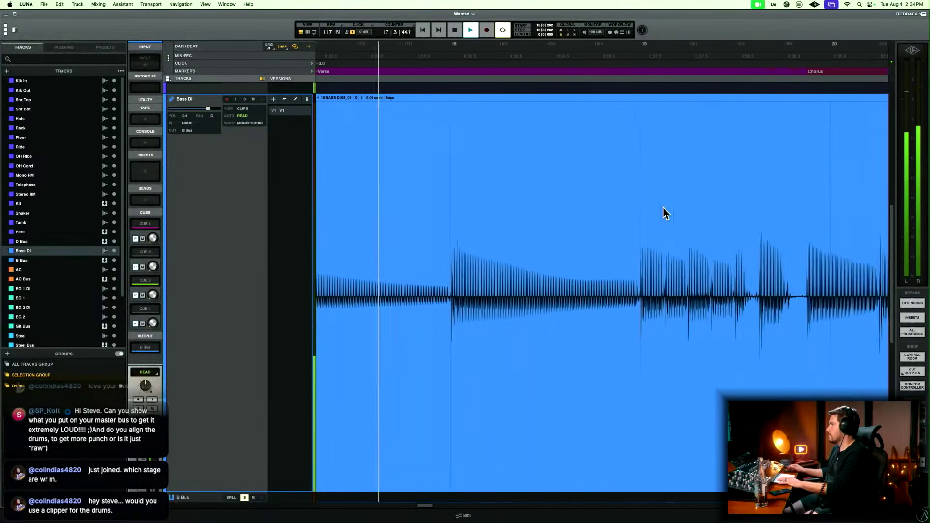
pyautogui.hscroll(1, 663, 208)
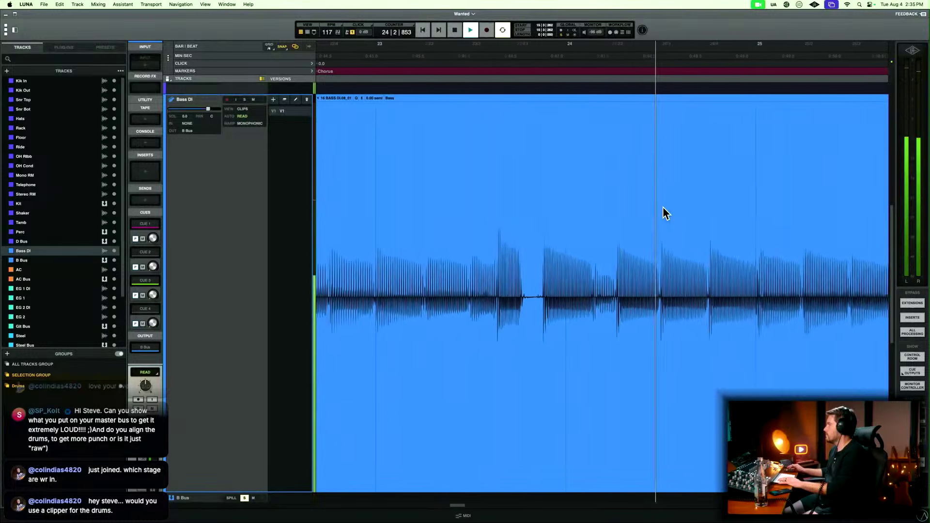
pyautogui.press('space')
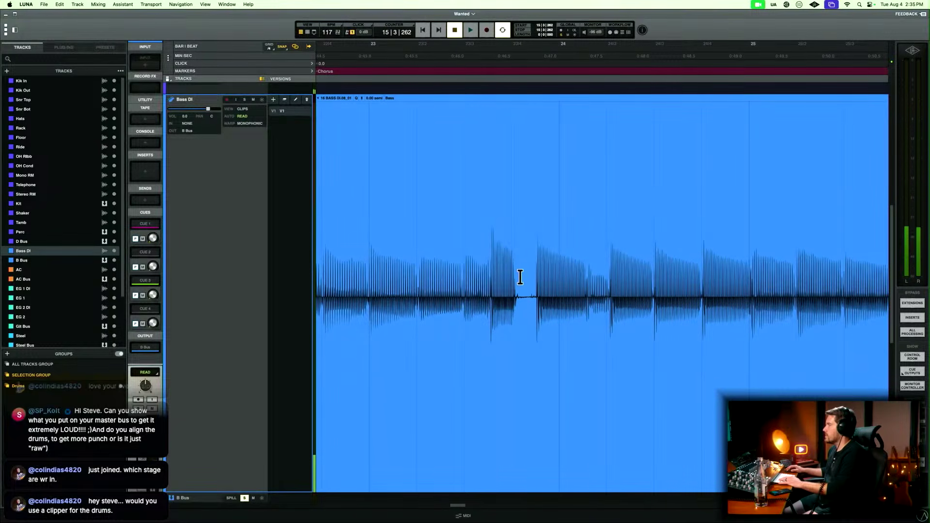
# Delete the silent gap on beat 4 of bar 23 in Bass DI and fade the cut edges.
pyautogui.moveTo(520, 276); pyautogui.dragTo(527, 278)
pyautogui.press('BackSpace')
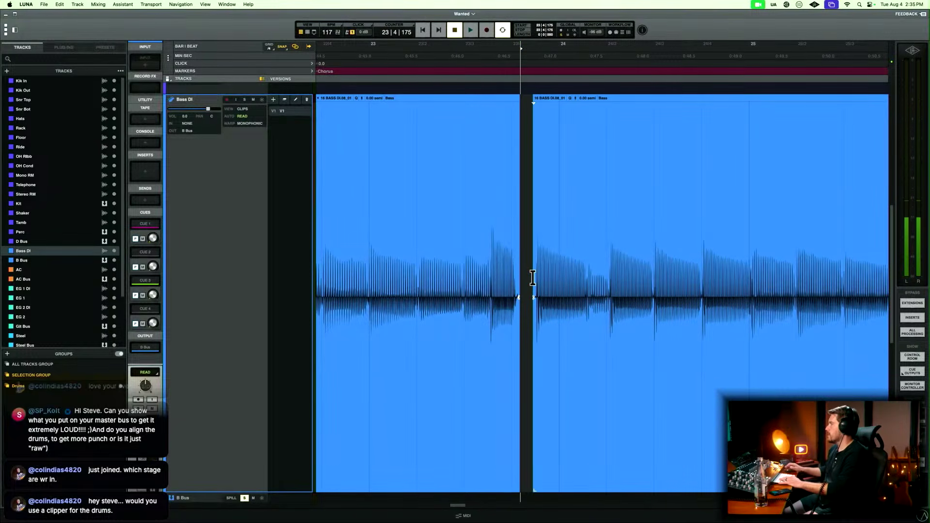
pyautogui.moveTo(514, 280); pyautogui.dragTo(533, 279)
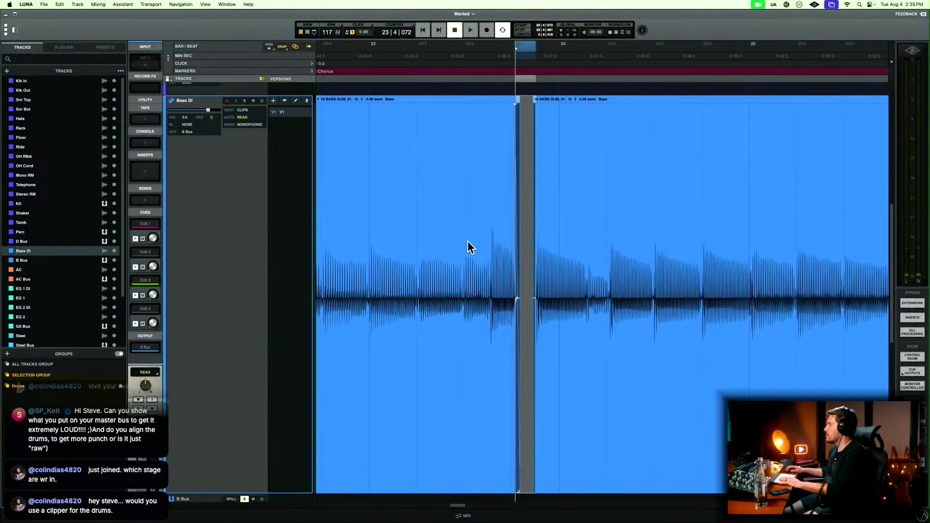
# Play on into the Turn around, delete the silent Bass DI gap on beat 4 of bar 28, and fade the cut edges.
pyautogui.click(428, 238)
pyautogui.press('space')
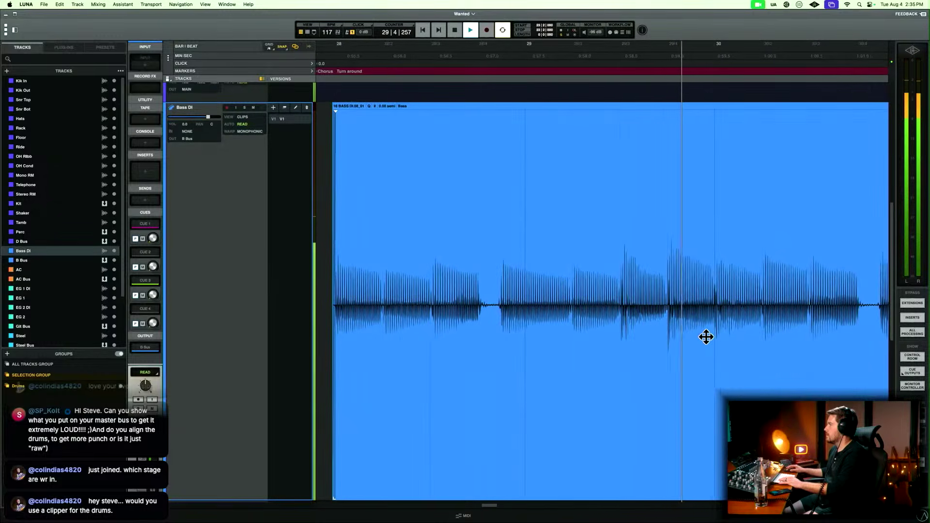
pyautogui.moveTo(485, 293); pyautogui.dragTo(500, 290)
pyautogui.press('Delete')
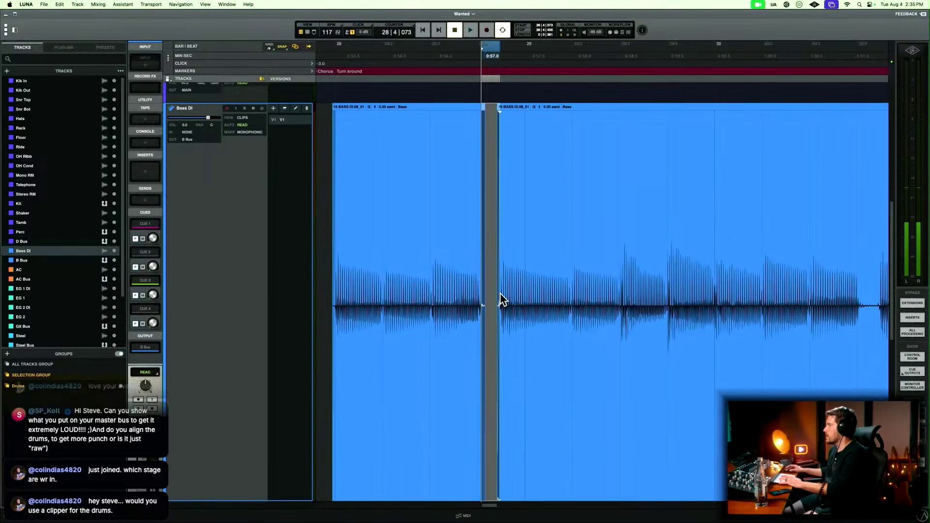
# Go back to the end of the first Verse, delete the silent Bass DI gap before bar 20, and fade the cut edges.
pyautogui.hscroll(2, 500, 294)
pyautogui.press('r')
pyautogui.hscroll(-10, 504, 299)
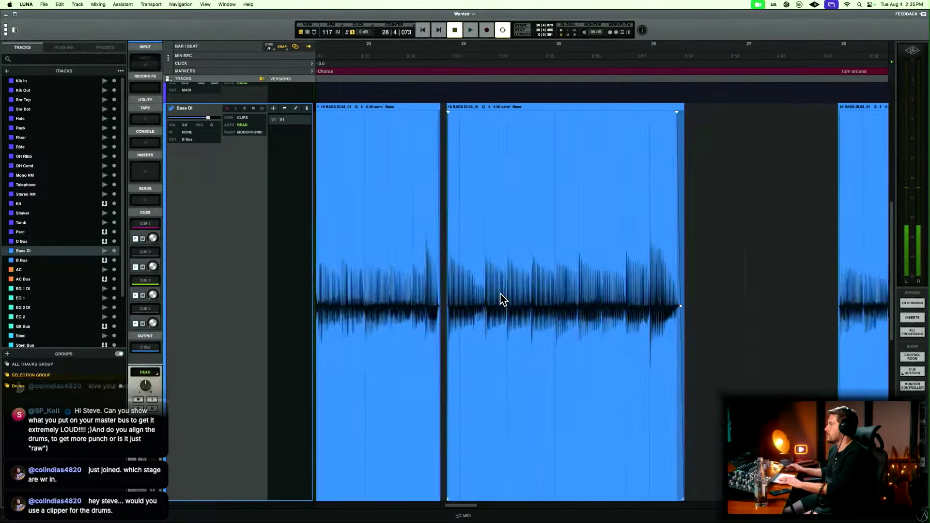
pyautogui.hscroll(-2, 499, 297)
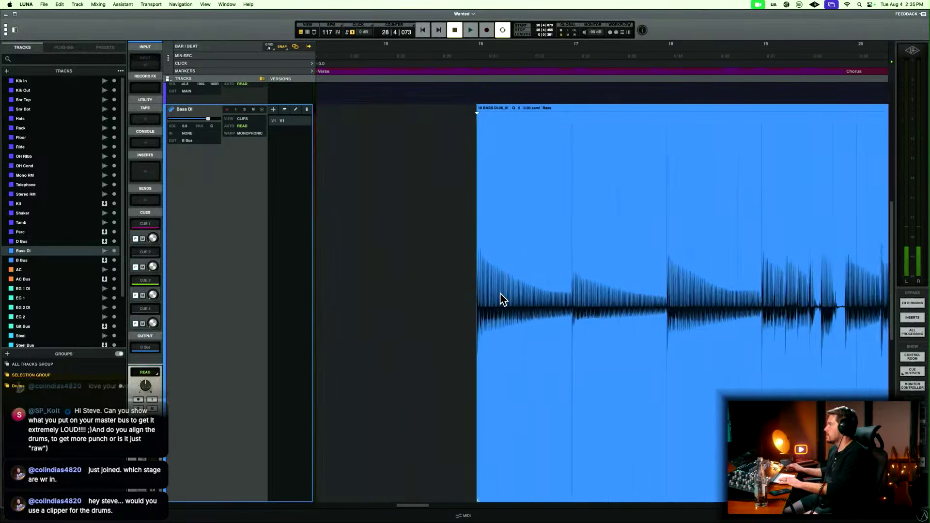
pyautogui.hscroll(6, 498, 297)
pyautogui.press('space')
pyautogui.press('t')
pyautogui.press('t')
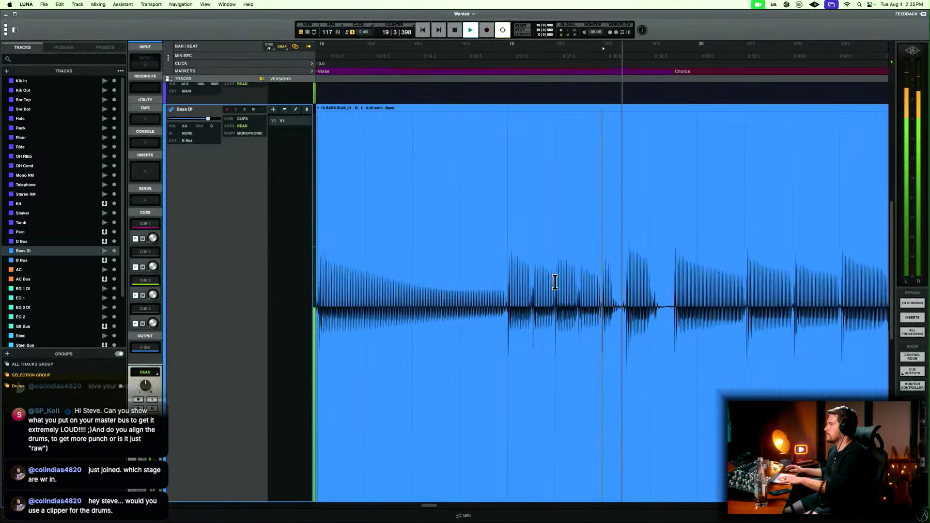
pyautogui.hscroll(3, 581, 283)
pyautogui.press('space')
pyautogui.moveTo(553, 292); pyautogui.dragTo(578, 287)
pyautogui.press('Delete')
pyautogui.press('Delete')
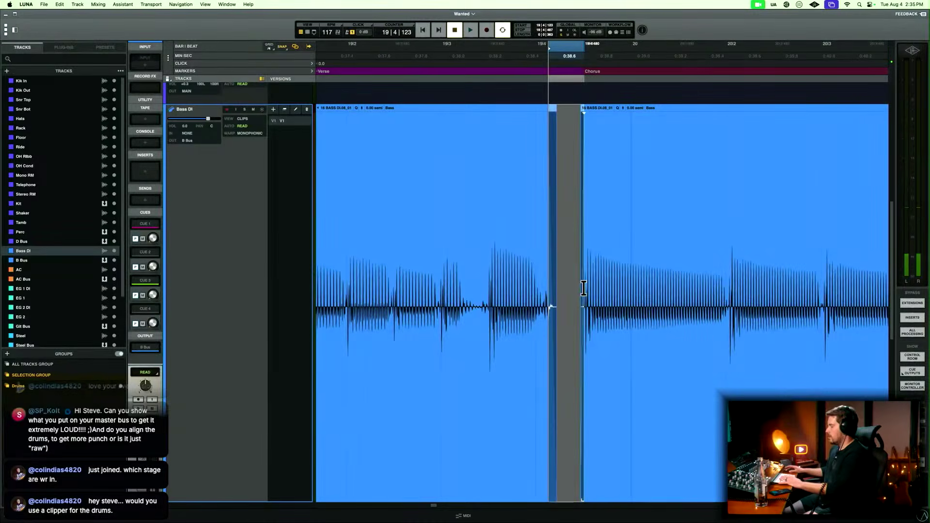
# Delete the silent gap on beat 4 of bar 10 in the Intro's Bass DI clip and fade the cut edges.
pyautogui.press('r')
pyautogui.press('r')
pyautogui.hscroll(-5, 584, 288)
pyautogui.press('r')
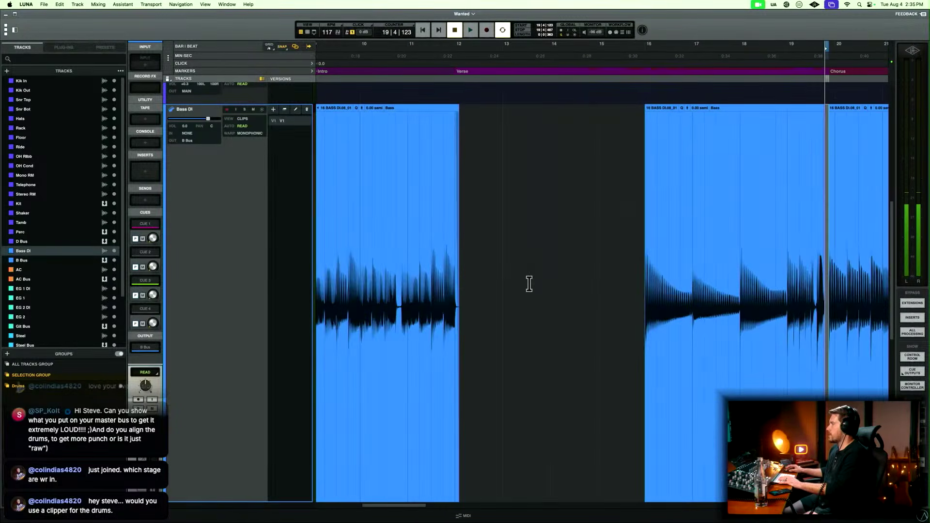
pyautogui.click(405, 281)
pyautogui.press('t')
pyautogui.press('t')
pyautogui.press('t')
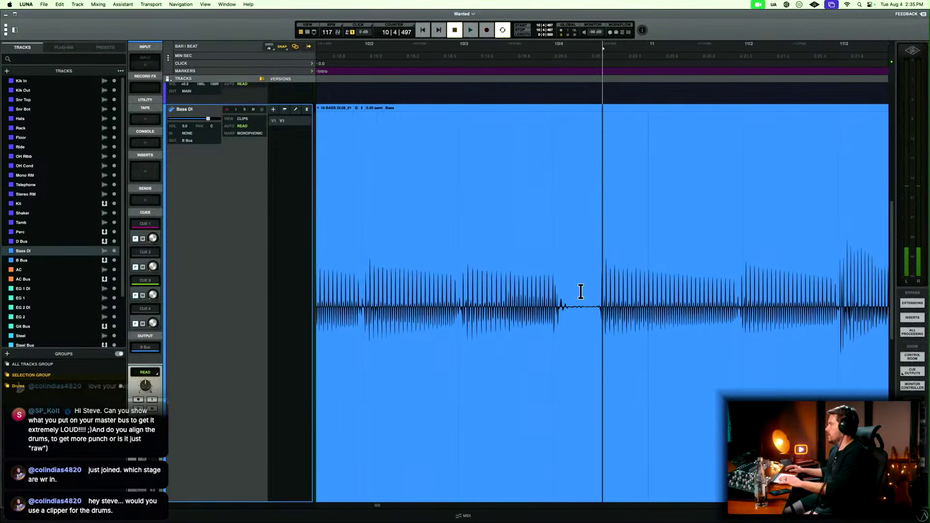
pyautogui.moveTo(572, 290); pyautogui.dragTo(596, 288)
pyautogui.press('Delete')
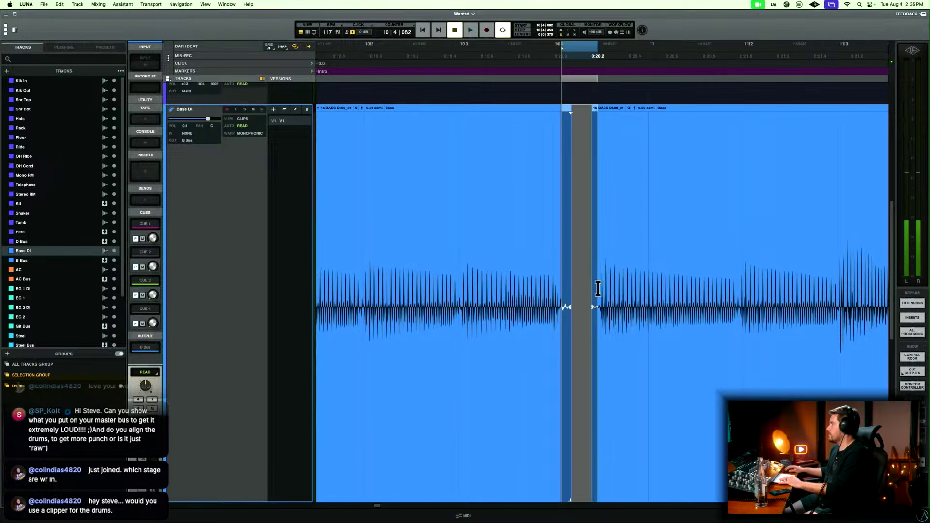
# Delete the silent gap on beat 4 of bar 8 in the Intro's Bass DI clip.
pyautogui.press('r')
pyautogui.press('r')
pyautogui.press('r')
pyautogui.hscroll(1, 598, 289)
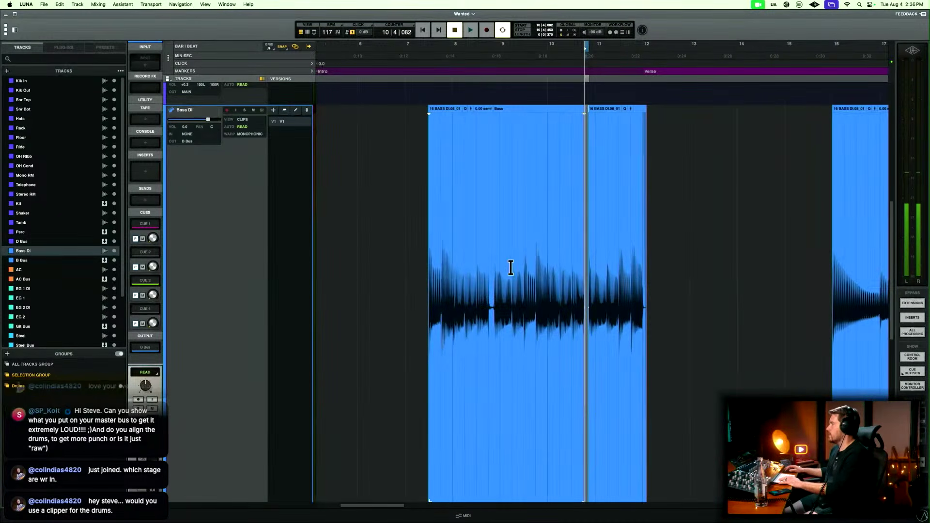
pyautogui.click(488, 272)
pyautogui.press('t')
pyautogui.press('t')
pyautogui.press('t')
pyautogui.press('t')
pyautogui.moveTo(651, 290); pyautogui.dragTo(696, 287)
pyautogui.press('Delete')
# Play from just before the Turn around and delete the silent Bass DI gap on beat 4 of bar 30.
pyautogui.press('r')
pyautogui.press('r')
pyautogui.press('r')
pyautogui.press('r')
pyautogui.hscroll(15, 696, 284)
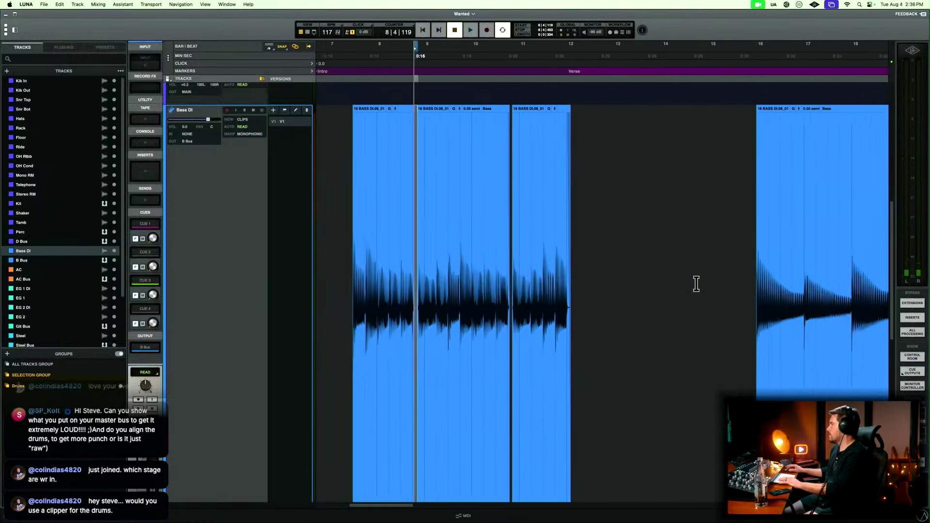
pyautogui.hscroll(2, 696, 284)
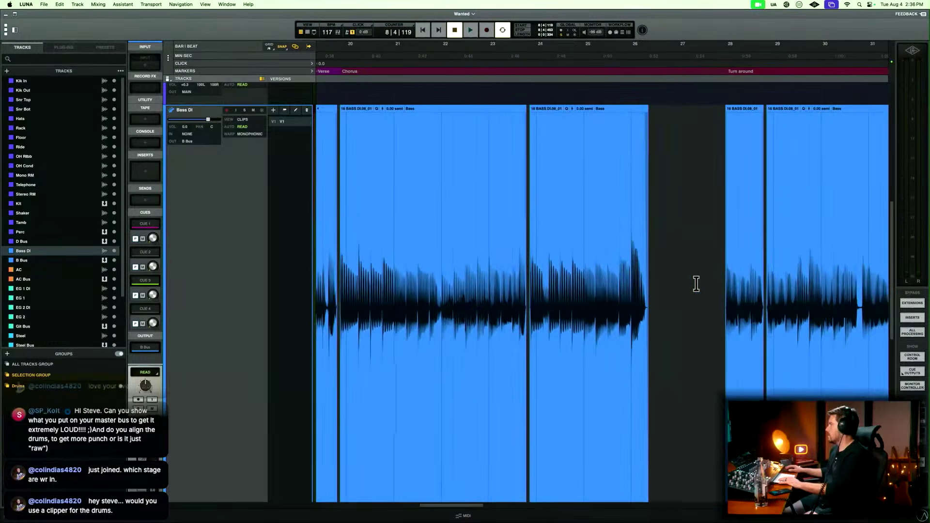
pyautogui.press('r')
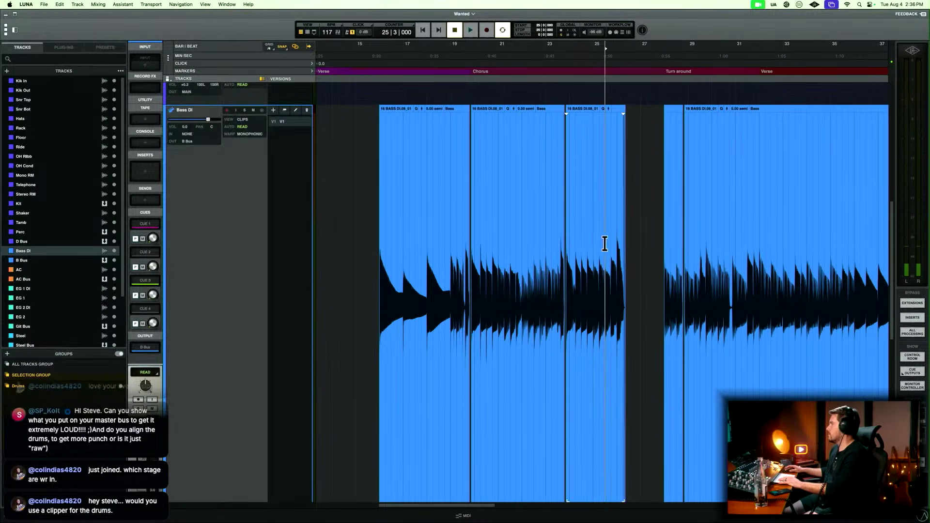
pyautogui.click(664, 242)
pyautogui.press('space')
pyautogui.press('t')
pyautogui.press('t')
pyautogui.press('t')
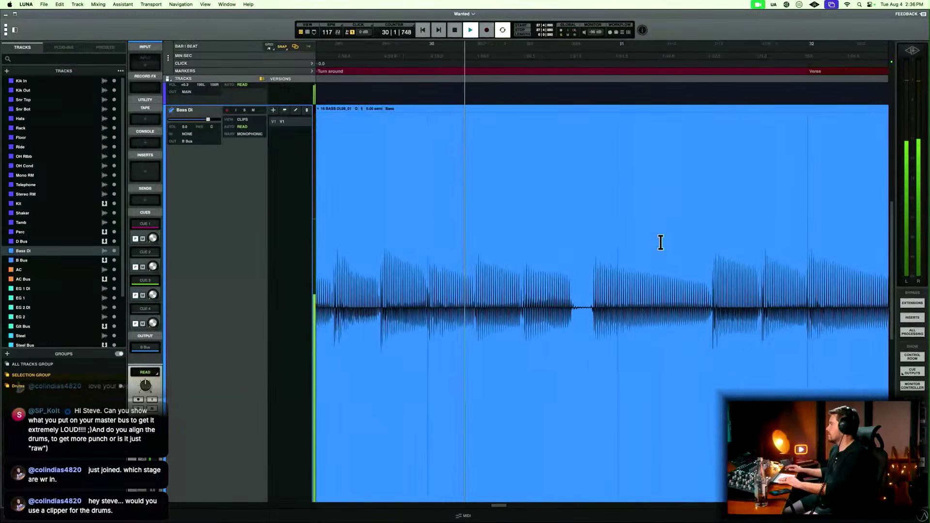
pyautogui.moveTo(577, 293); pyautogui.dragTo(590, 296)
pyautogui.press('BackSpace')
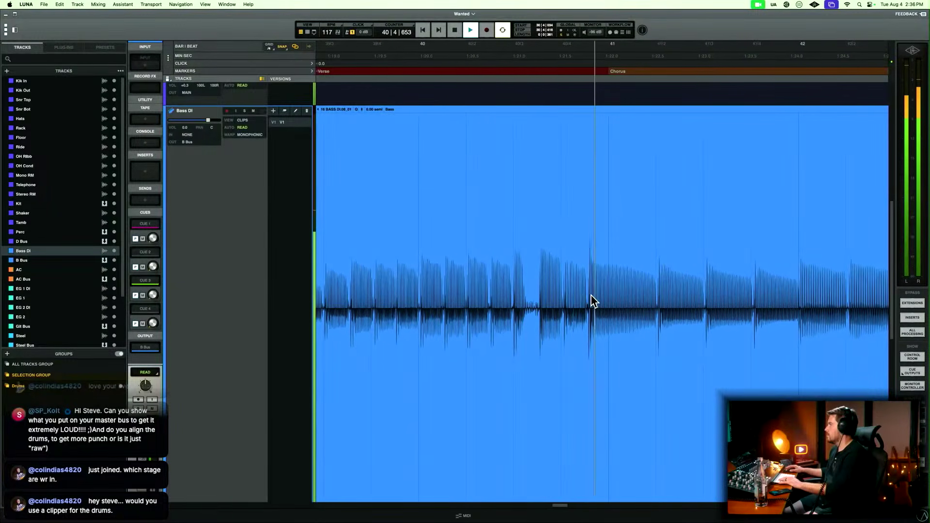
# Delete the noise between notes on beat 3 of bar 40 in Bass DI and fade the cut edges.
pyautogui.press('t')
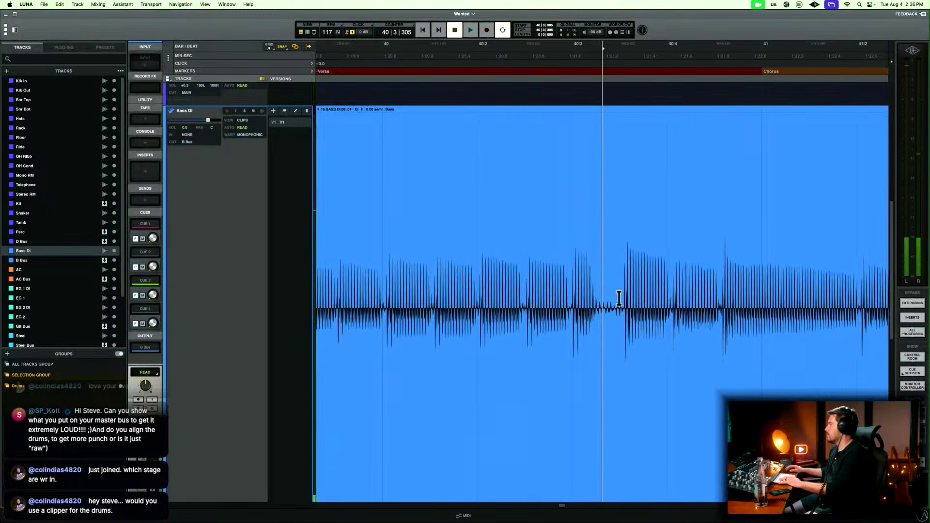
pyautogui.moveTo(607, 297); pyautogui.dragTo(623, 290)
pyautogui.press('BackSpace')
pyautogui.press('f')
pyautogui.press('r')
pyautogui.press('r')
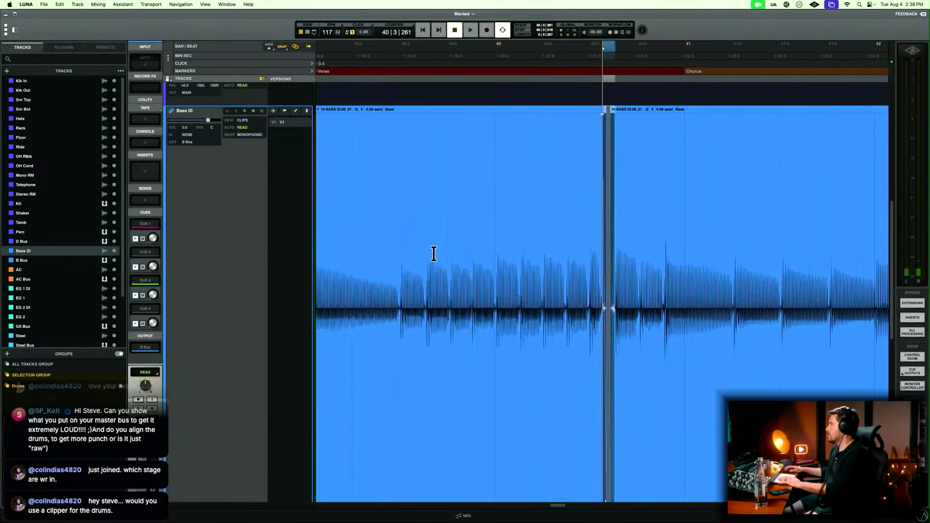
# Play into the second Chorus and delete the silent Bass DI gap just before bar 45.
pyautogui.click(562, 250)
pyautogui.press('t')
pyautogui.press('t')
pyautogui.press('space')
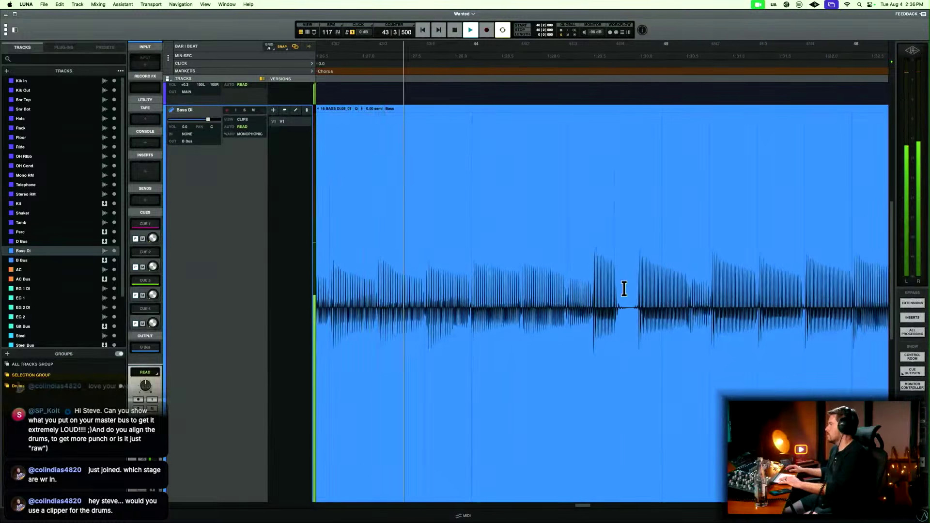
pyautogui.moveTo(627, 289); pyautogui.dragTo(633, 293)
pyautogui.press('Delete')
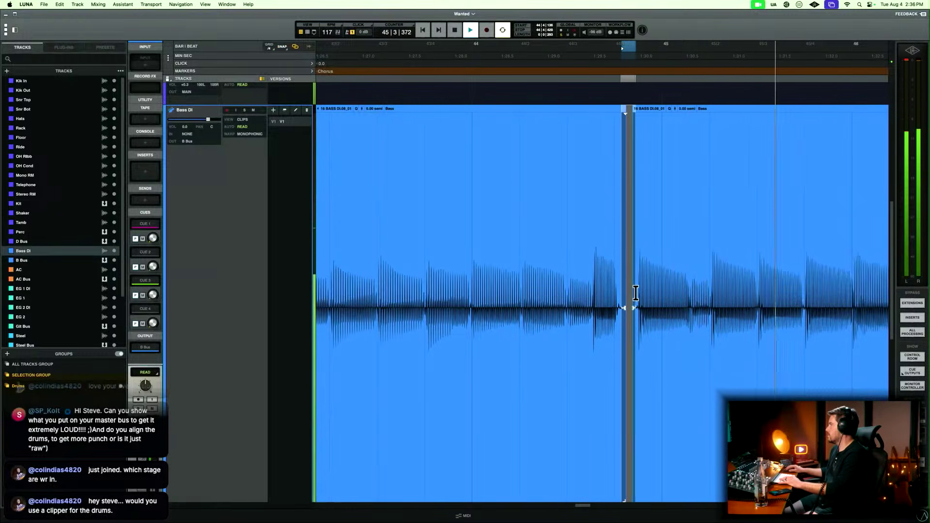
# Play through the second Chorus into the Solo and delete the silent Bass DI gap on beat 4 of bar 52.
pyautogui.hscroll(10, 636, 292)
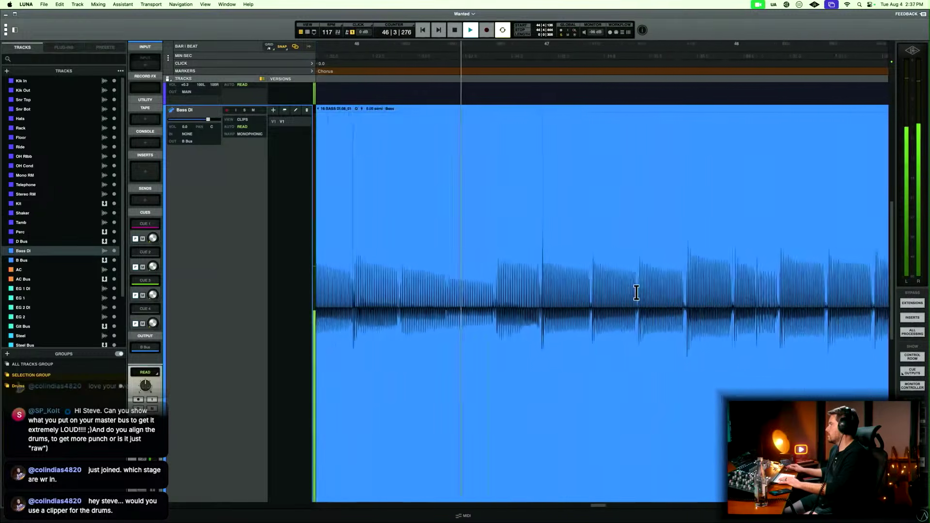
pyautogui.hscroll(4, 636, 292)
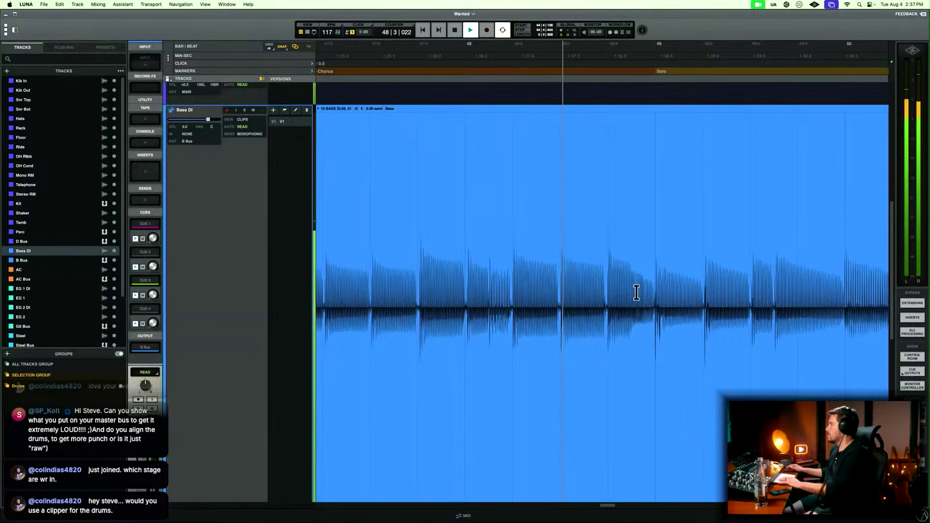
pyautogui.hscroll(5, 635, 293)
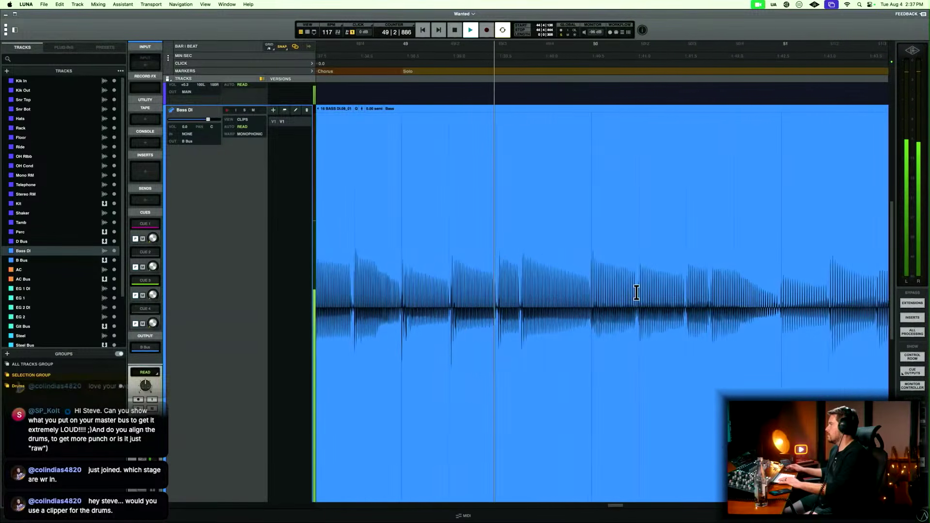
pyautogui.hscroll(5, 636, 293)
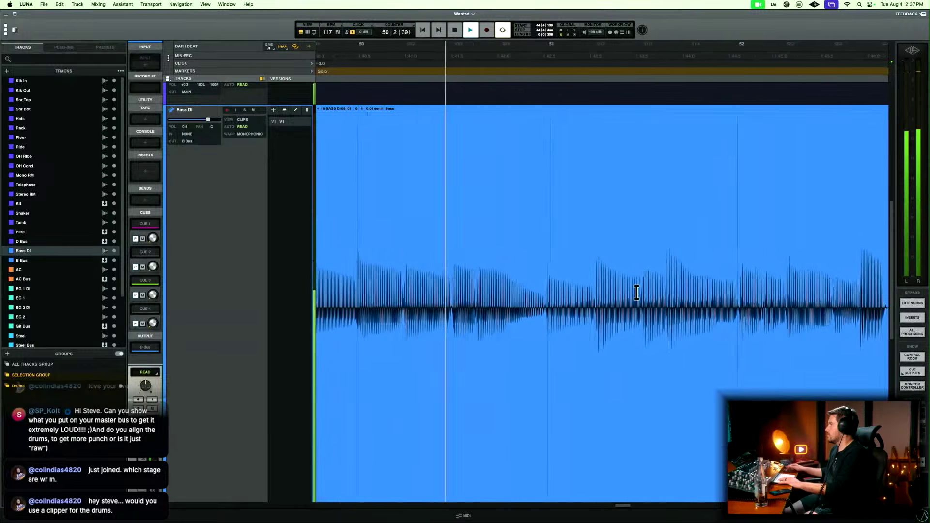
pyautogui.hscroll(4, 636, 292)
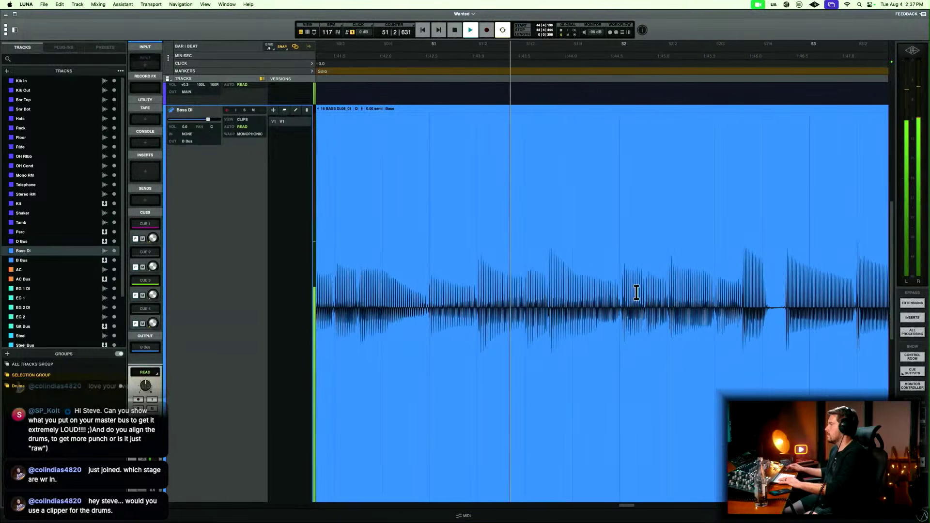
pyautogui.hscroll(1, 636, 292)
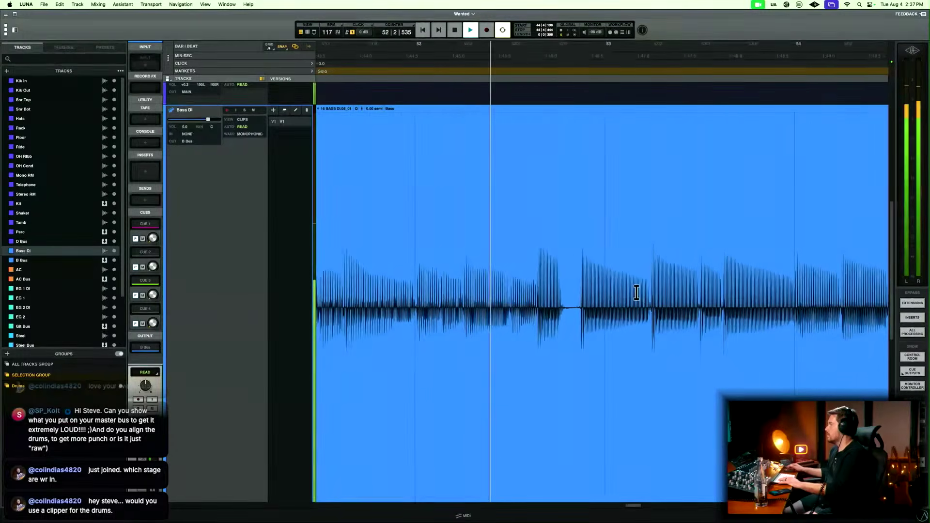
pyautogui.moveTo(545, 298); pyautogui.dragTo(554, 295)
pyautogui.press('BackSpace')
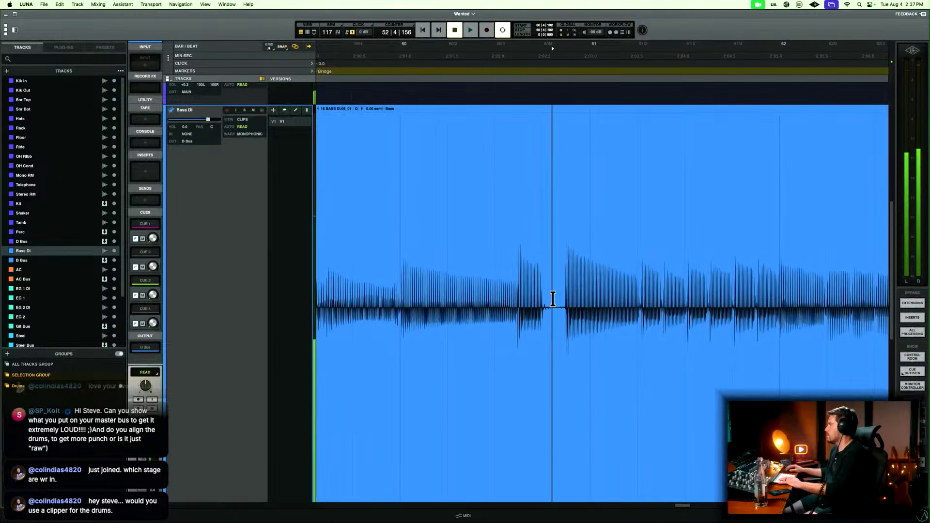
# Delete the silent Bass DI gap on beat 4 of bar 60 in the Bridge and play on into the last Chorus.
pyautogui.moveTo(552, 299); pyautogui.dragTo(559, 291)
pyautogui.press('BackSpace')
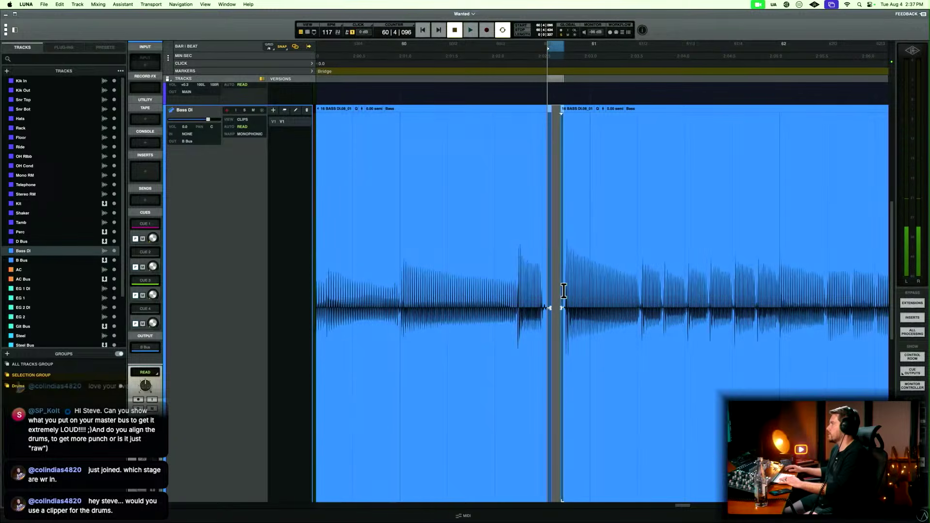
pyautogui.press('space')
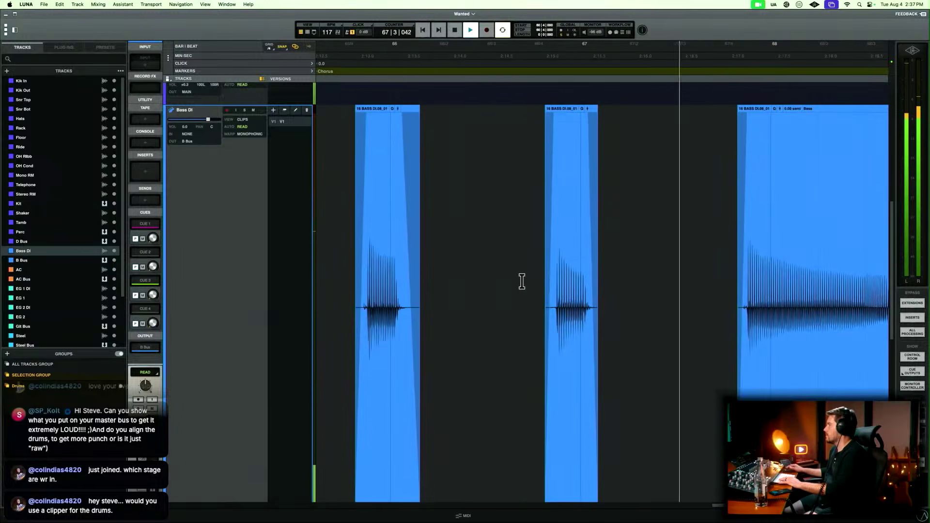
pyautogui.press('space')
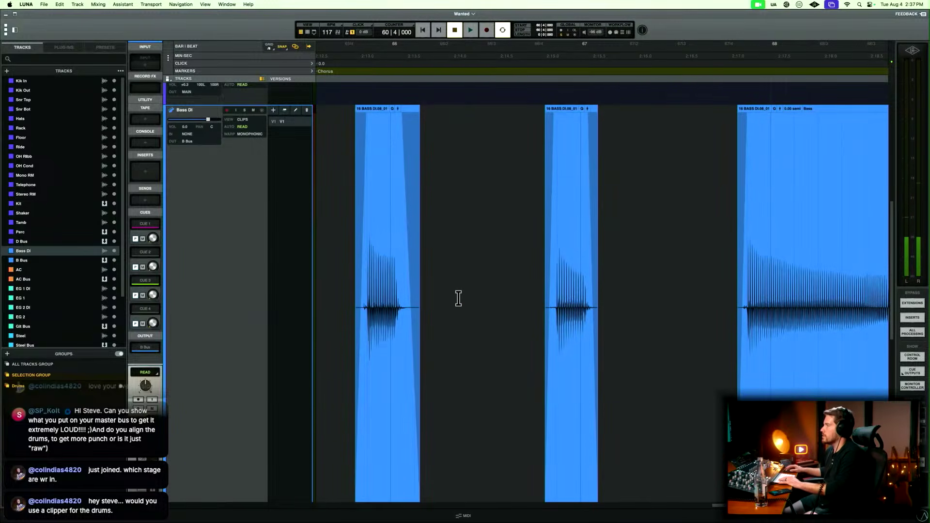
# Play the last Chorus and delete the silent Bass DI gap on beat 4 of bar 68, fading the cut edges.
pyautogui.scroll(-1, 421, 429)
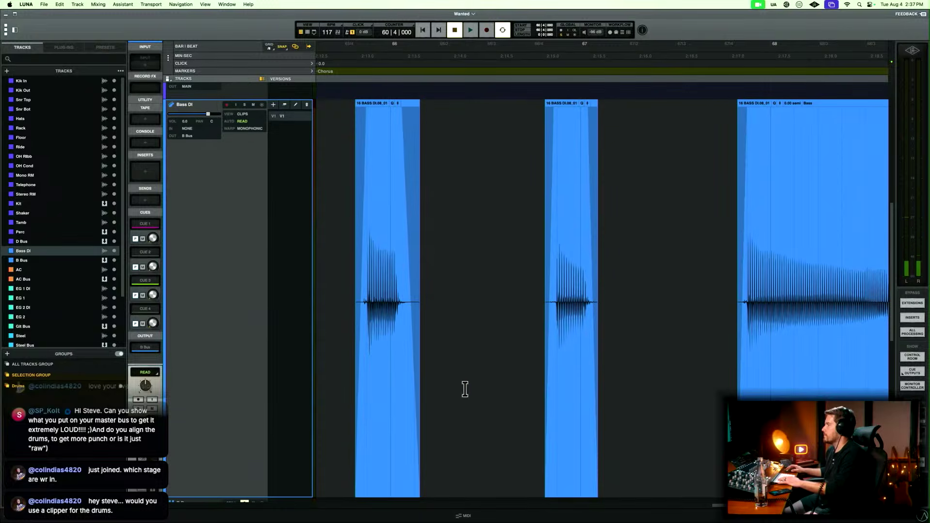
pyautogui.click(542, 277)
pyautogui.press('space')
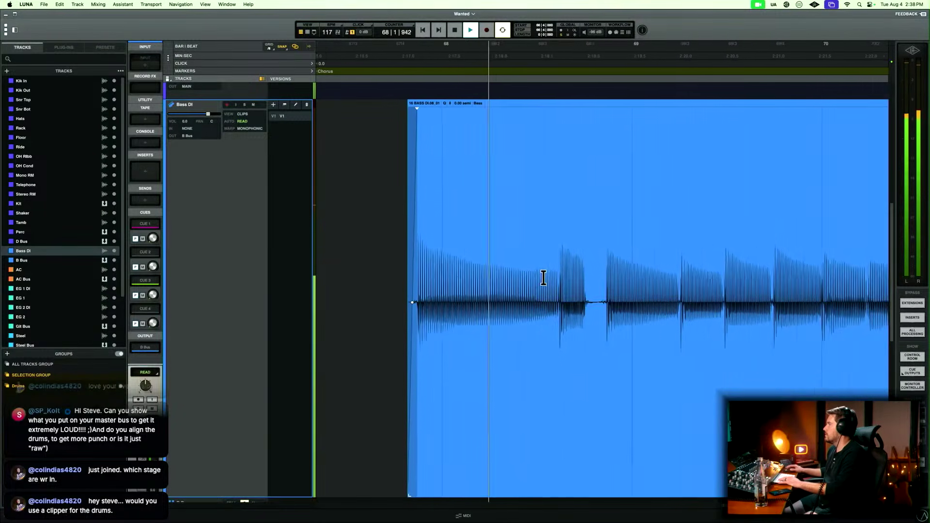
pyautogui.press('space')
pyautogui.moveTo(571, 281); pyautogui.dragTo(580, 282)
pyautogui.press('Delete')
pyautogui.press('f')
# Play from just before bar 68 and delete the silent Bass DI gap on beat 4 of bar 72.
pyautogui.click(366, 259)
pyautogui.press('space')
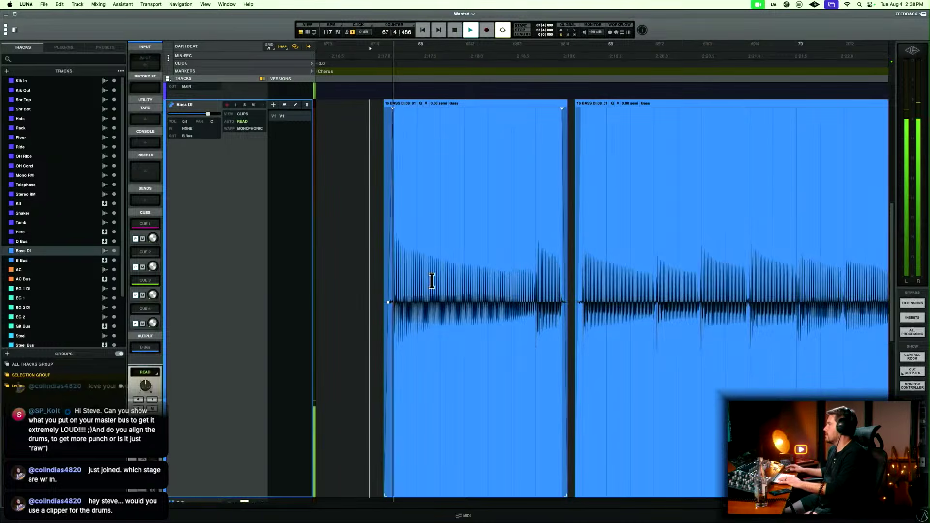
pyautogui.hscroll(5, 433, 281)
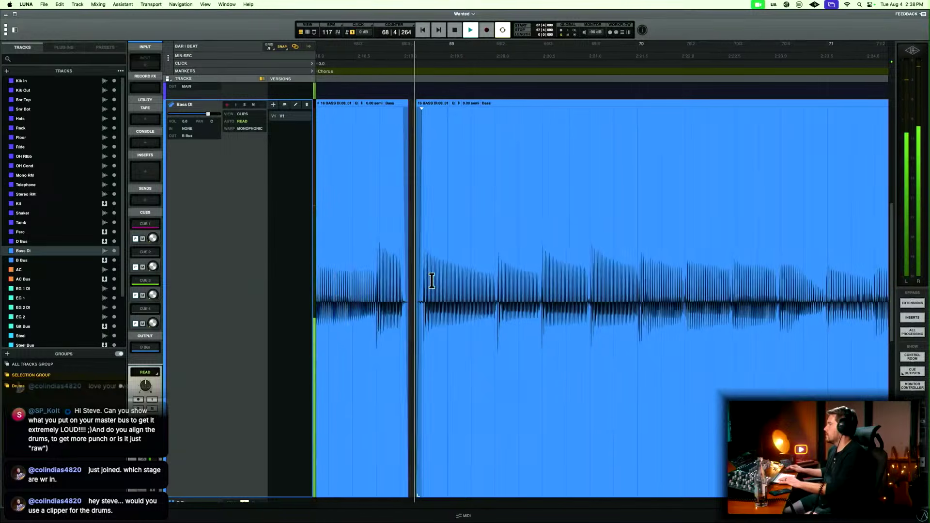
pyautogui.hscroll(4, 432, 281)
pyautogui.hscroll(9, 432, 281)
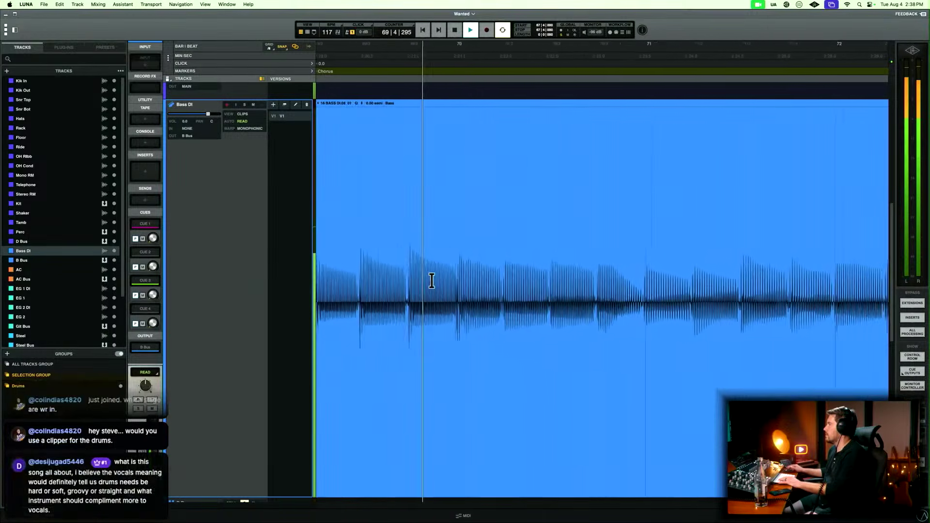
pyautogui.hscroll(7, 431, 281)
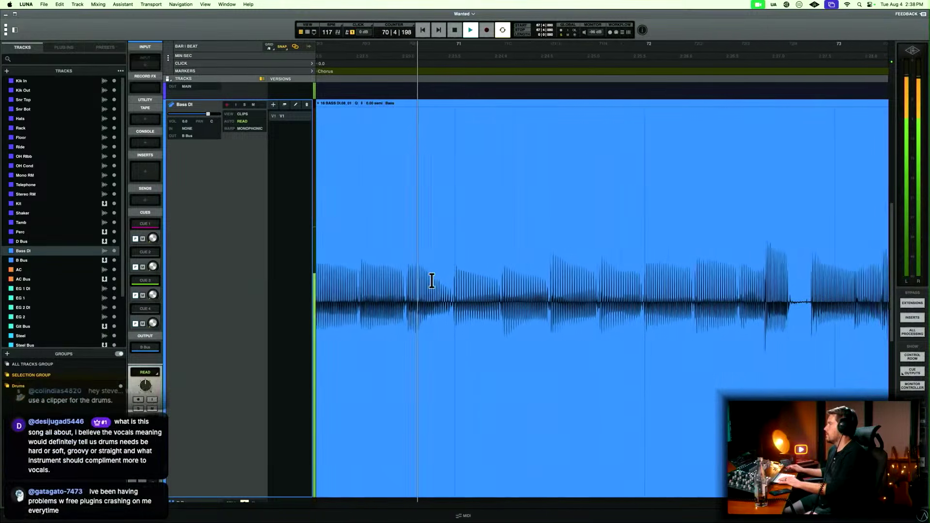
pyautogui.hscroll(6, 431, 280)
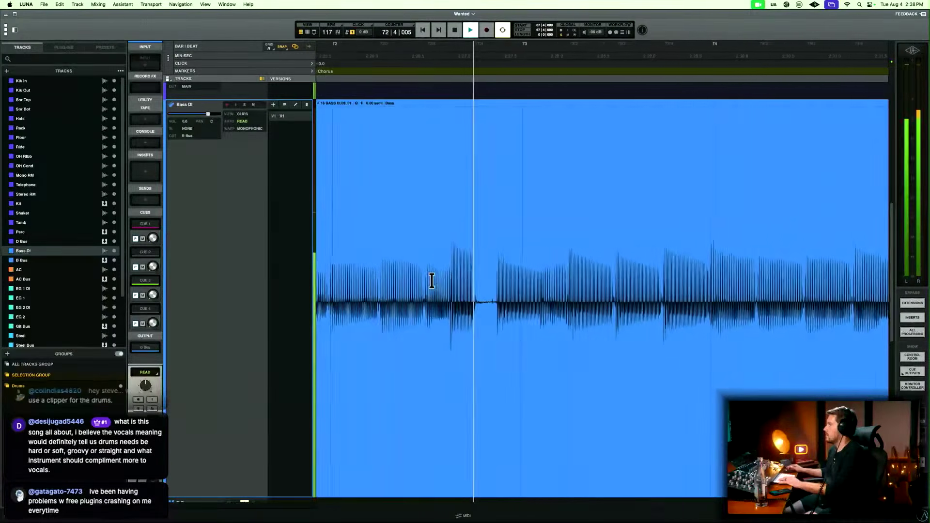
pyautogui.hscroll(1, 432, 281)
pyautogui.moveTo(453, 286); pyautogui.dragTo(464, 285)
pyautogui.press('BackSpace')
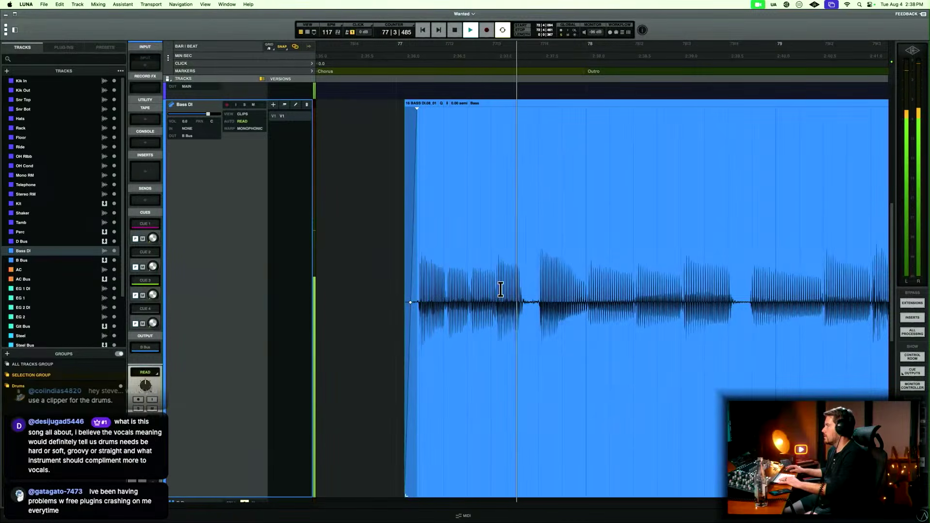
# Delete the silent Bass DI gaps late on beat 3 of bar 77 and on beat 4 of bar 78, around the Outro's start.
pyautogui.moveTo(528, 289); pyautogui.dragTo(539, 287)
pyautogui.press('Delete')
pyautogui.hscroll(5, 539, 287)
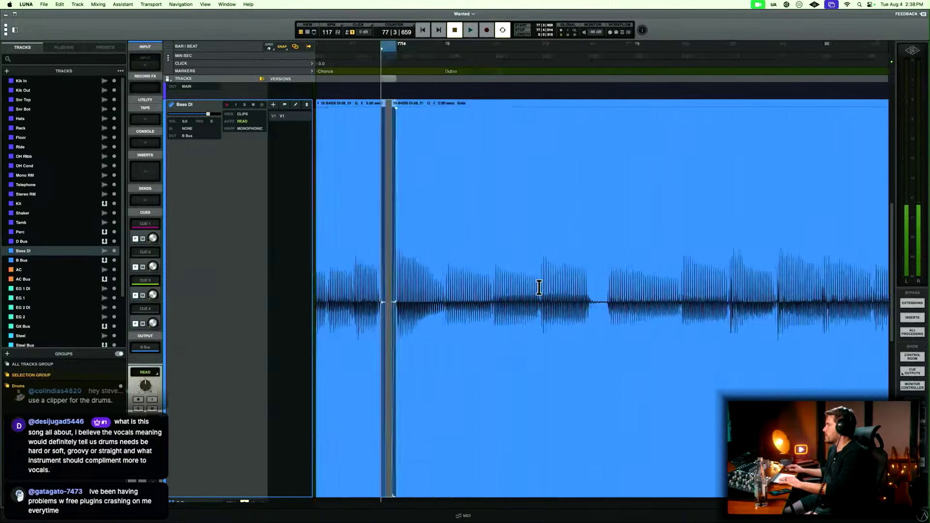
pyautogui.press('Delete')
pyautogui.moveTo(559, 285); pyautogui.dragTo(567, 283)
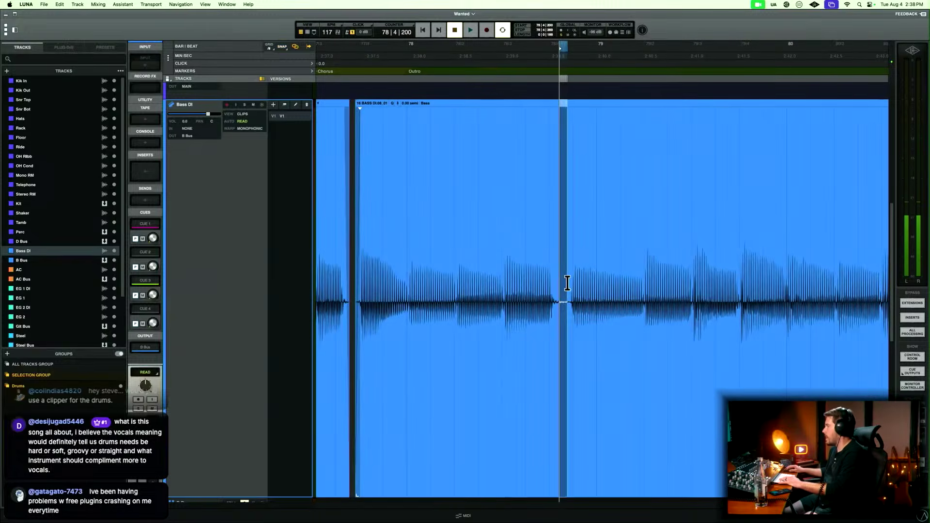
pyautogui.press('Delete')
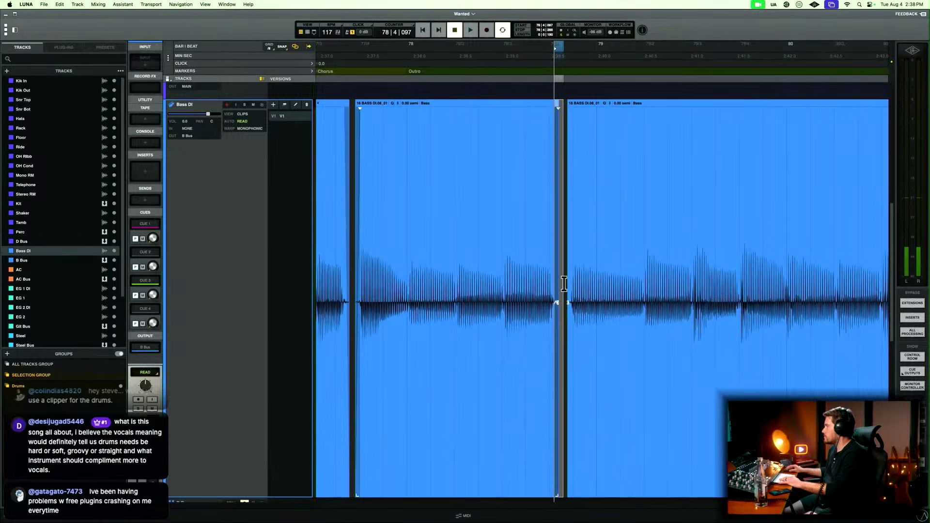
# Play the Outro from bar 78 and delete the silent Bass DI gap on beat 4 of bar 80.
pyautogui.click(480, 238)
pyautogui.press('space')
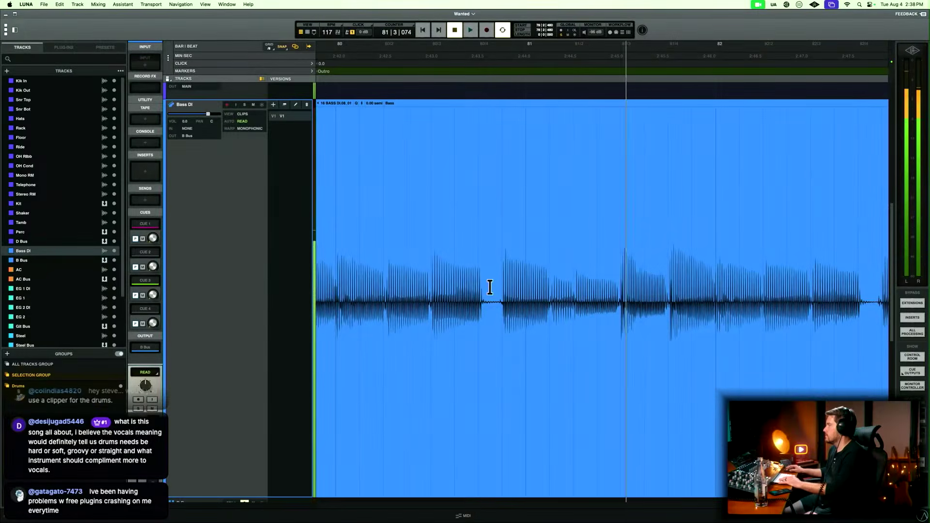
pyautogui.press('space')
pyautogui.click(493, 283)
pyautogui.press('BackSpace')
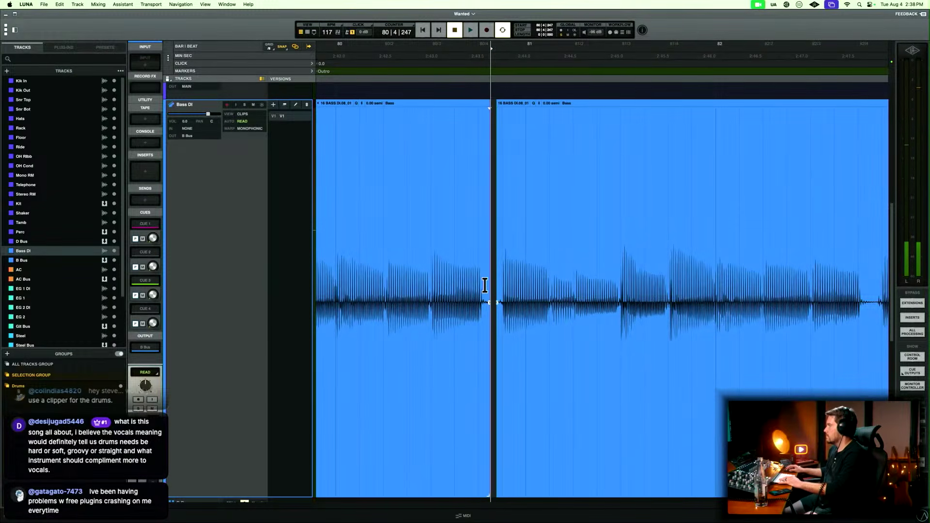
# Continue playing the Outro and delete the silent Bass DI gap on beat 4 of bar 82.
pyautogui.press('space')
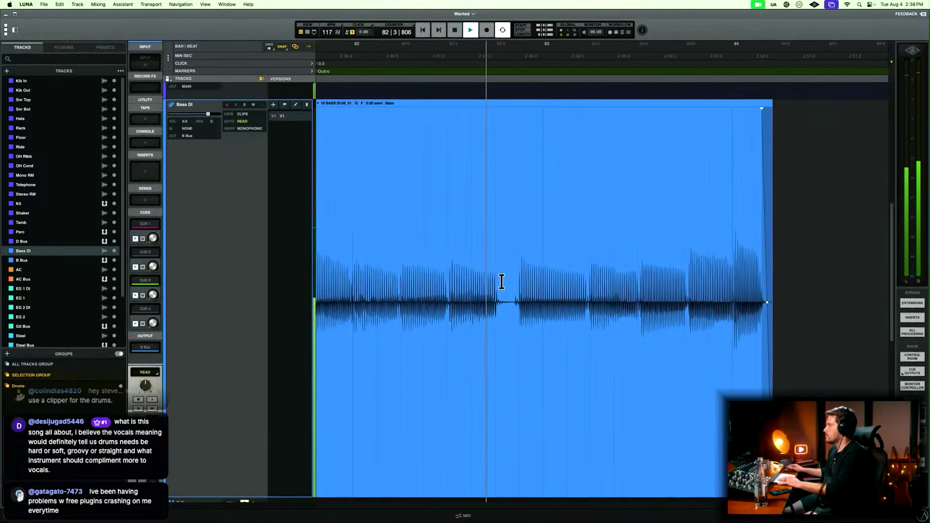
pyautogui.moveTo(485, 289); pyautogui.dragTo(497, 287)
pyautogui.press('Delete')
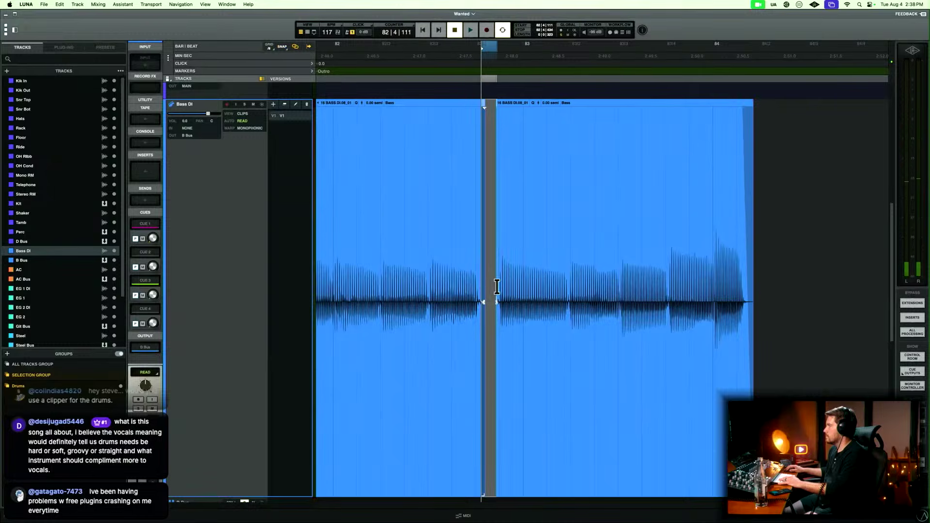
# Play the Outro from bar 82 to the end of Bass DI to check the edits and return to the full arrangement.
pyautogui.click(434, 248)
pyautogui.press('space')
pyautogui.press('super+minus')
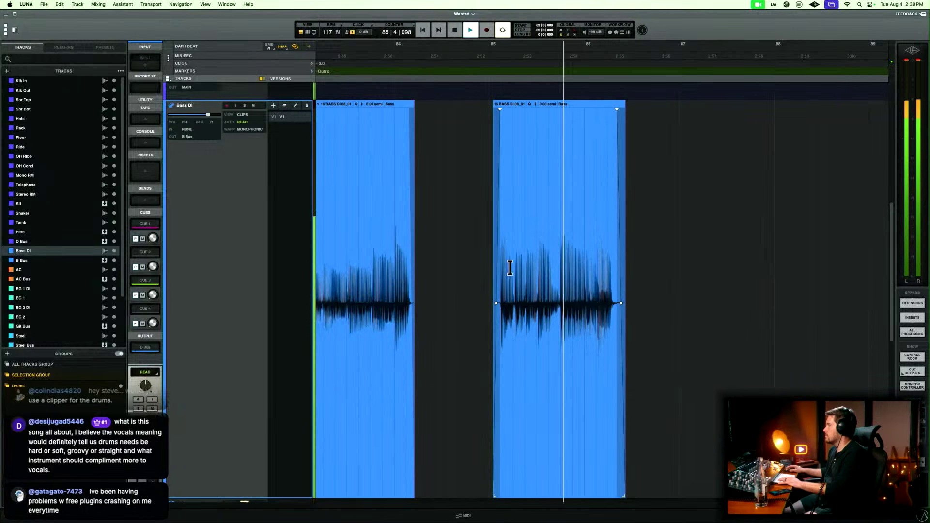
pyautogui.press('space')
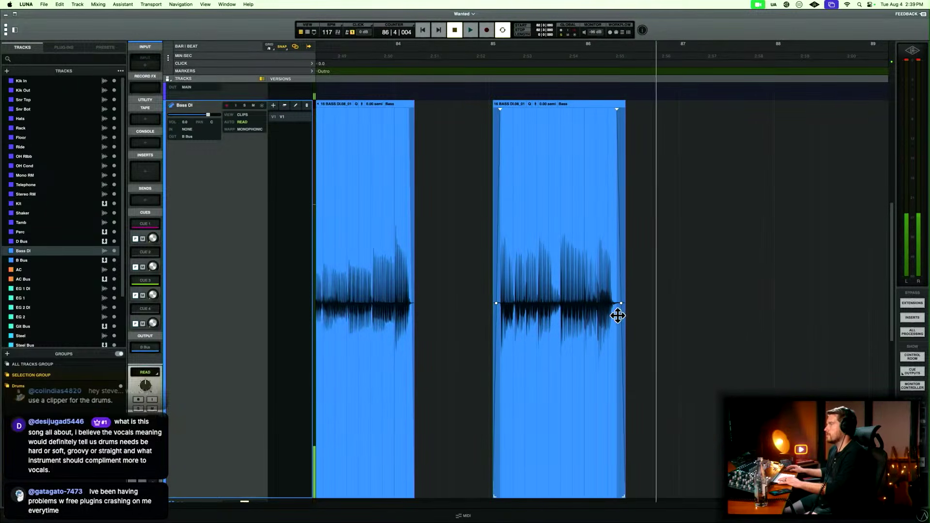
pyautogui.press('e')
pyautogui.press('r')
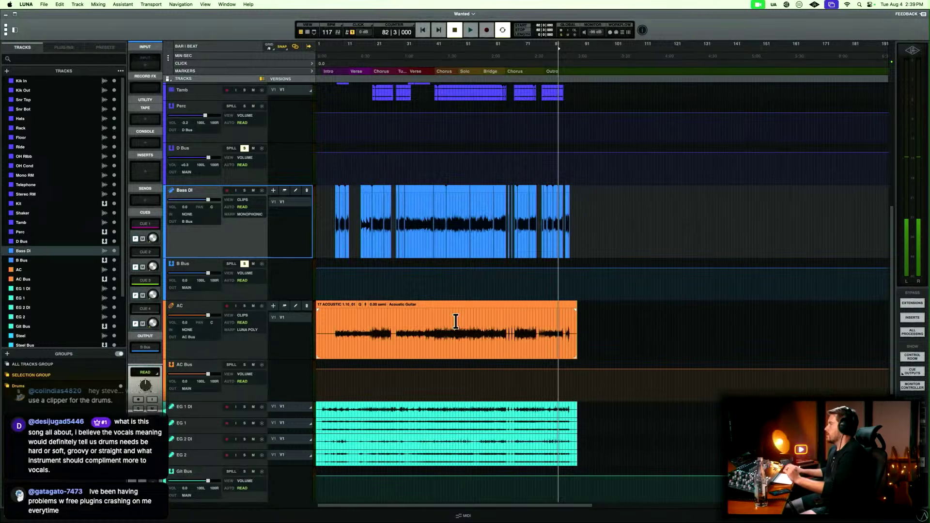
# Split the AC clip on beat 2 of bar 7, delete the silence before it, and play the trimmed start.
pyautogui.click(333, 324)
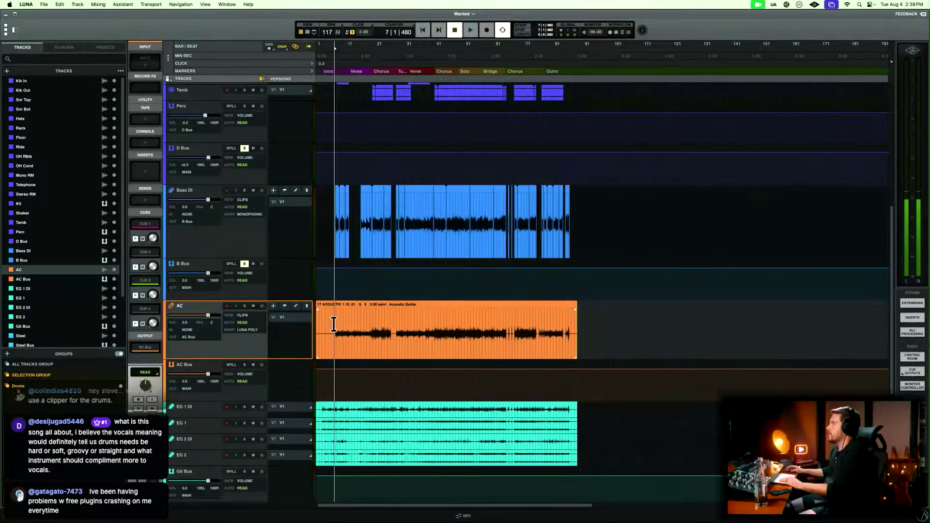
pyautogui.press('e')
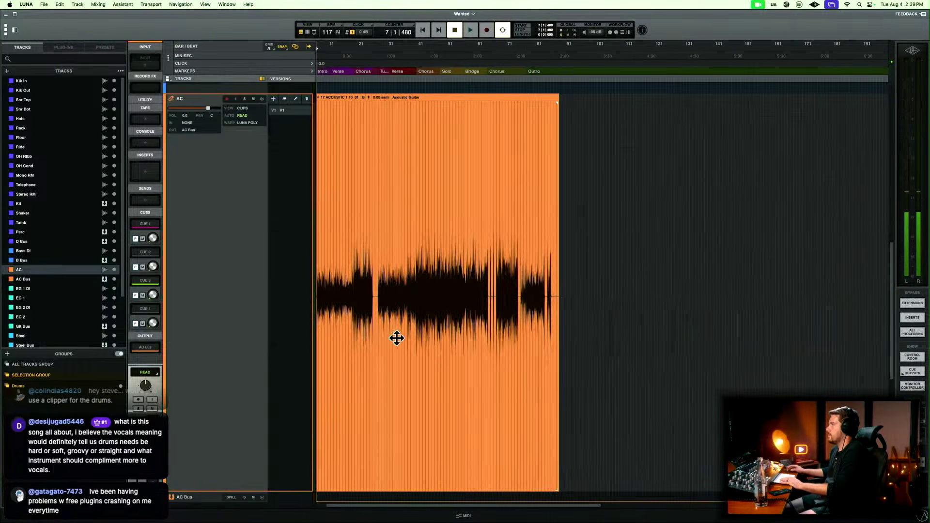
pyautogui.press('t')
pyautogui.press('t')
pyautogui.press('t')
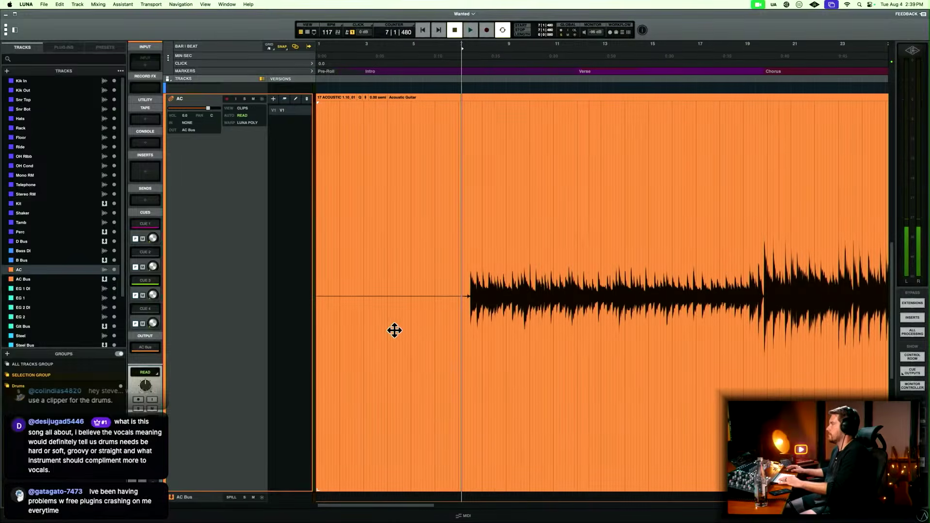
pyautogui.click(466, 262)
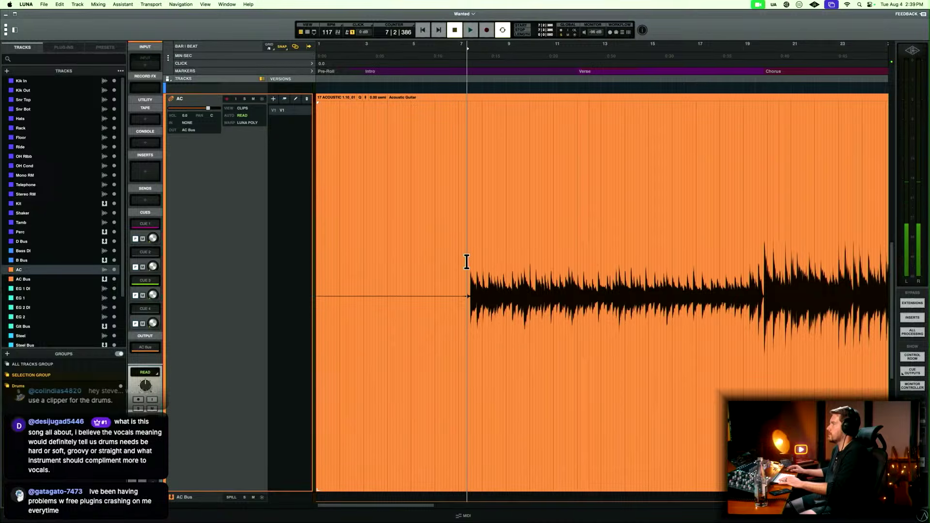
pyautogui.press('t')
pyautogui.press('t')
pyautogui.press('t')
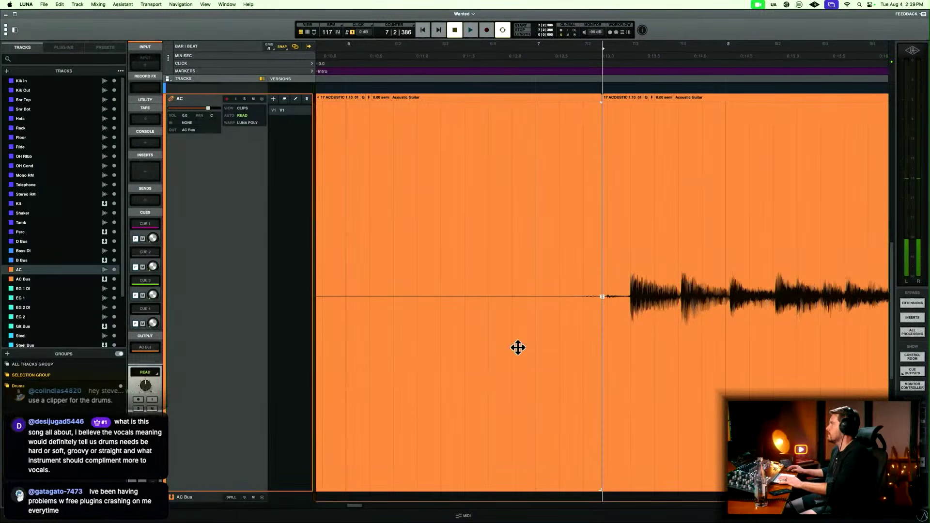
pyautogui.press('Delete')
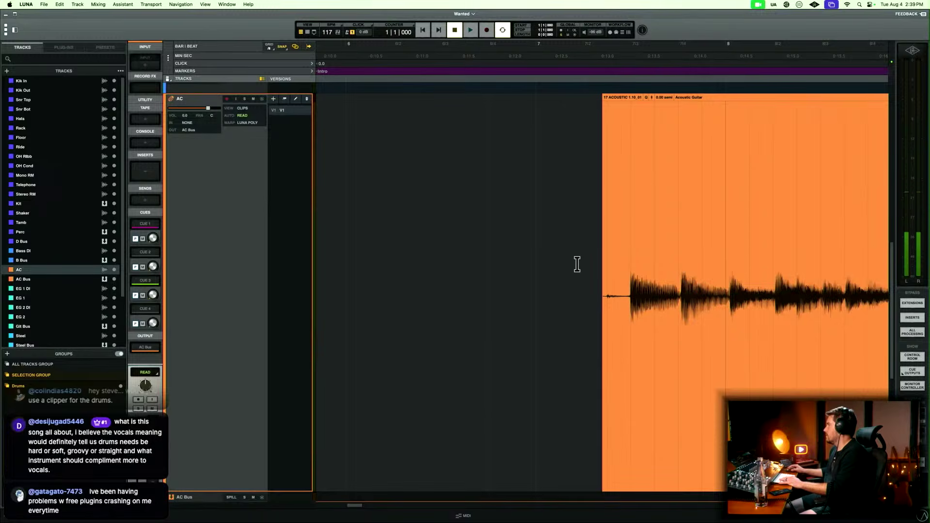
pyautogui.press('space')
pyautogui.press('space')
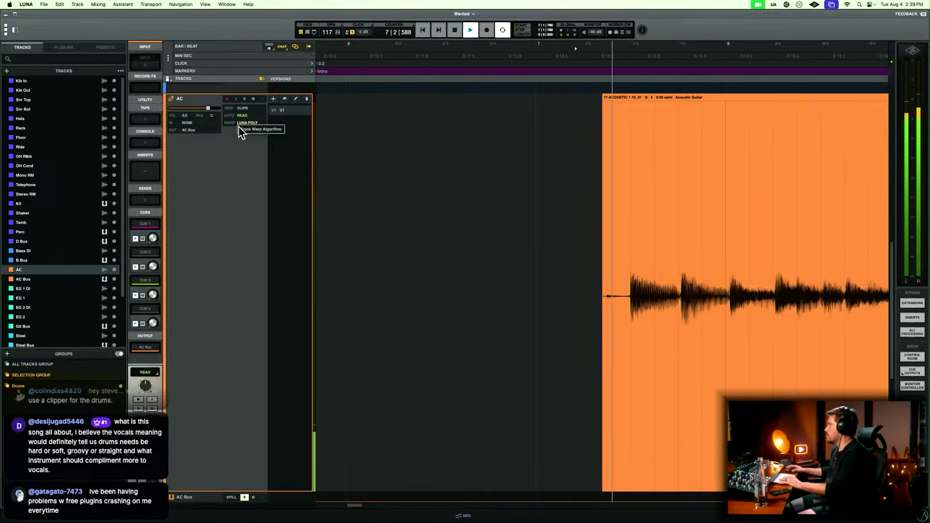
# Delete the remaining silence before the first AC note in bar 7 and fade in the clip's new start.
pyautogui.press('space')
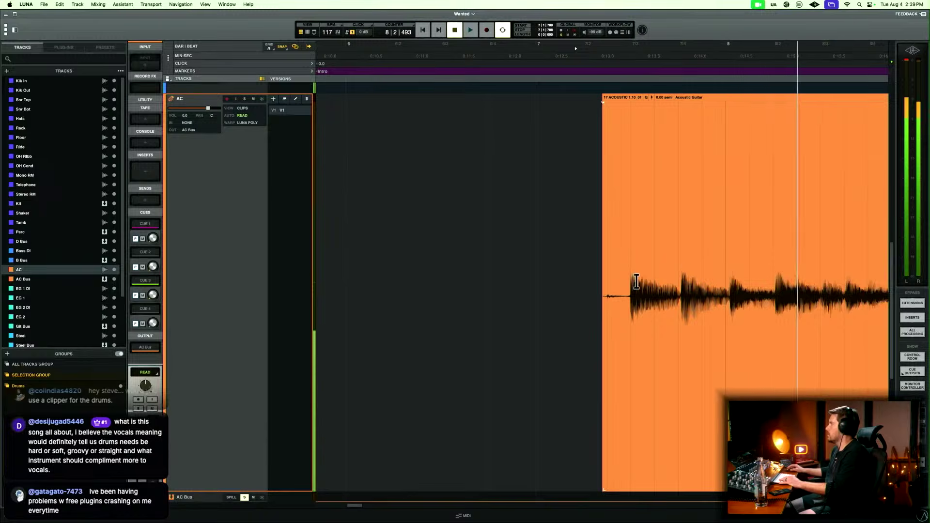
pyautogui.moveTo(579, 270); pyautogui.dragTo(629, 262)
pyautogui.press('Delete')
pyautogui.press('f')
pyautogui.press('r')
pyautogui.press('r')
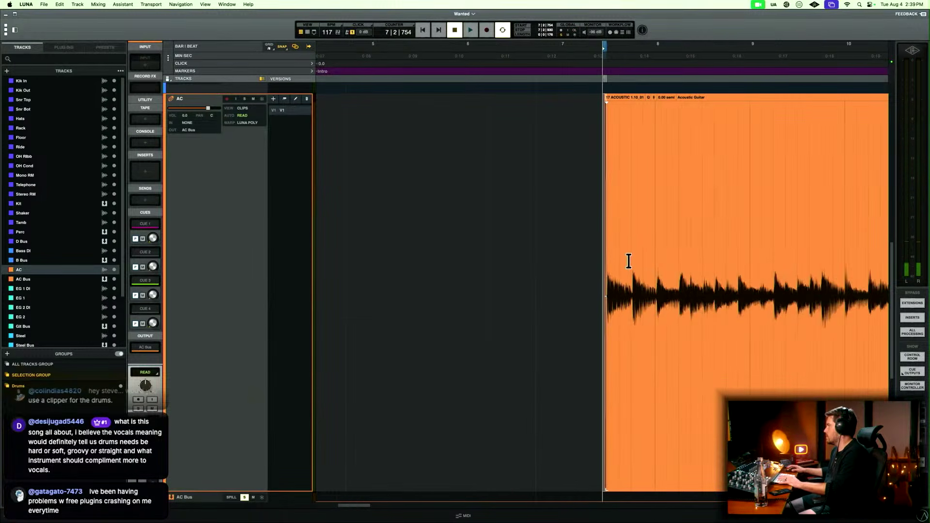
# Play the AC part from bar 7 through the Intro, Verse and into the first Chorus to check for silent gaps.
pyautogui.press('space')
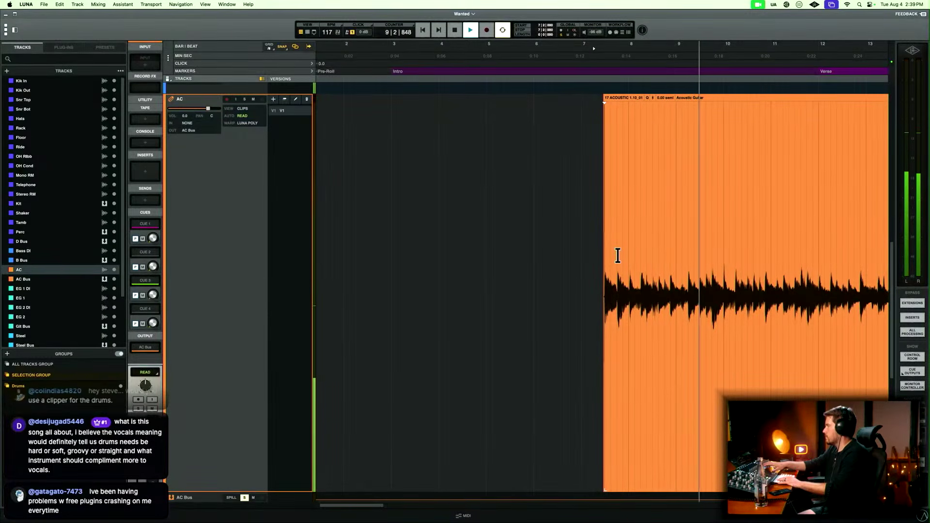
pyautogui.hscroll(5, 618, 256)
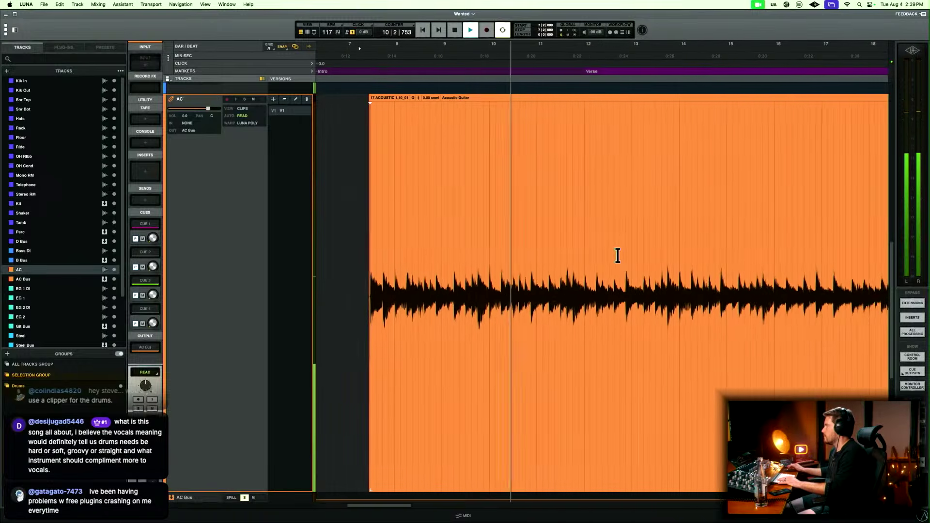
pyautogui.hscroll(3, 618, 256)
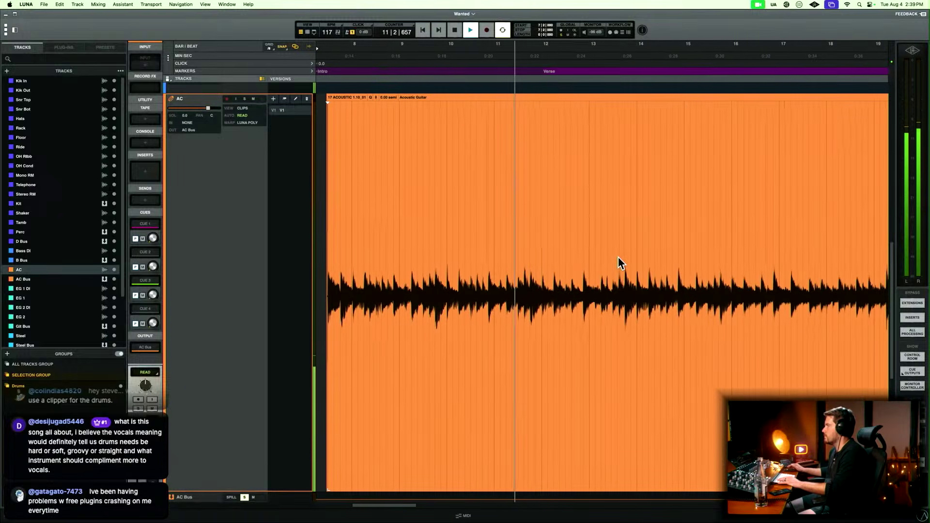
pyautogui.hscroll(2, 618, 257)
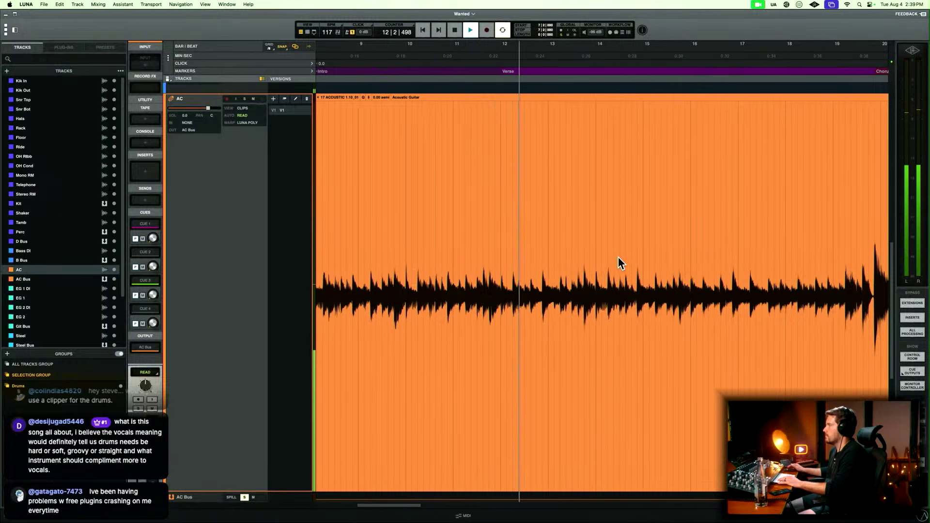
pyautogui.hscroll(3, 618, 256)
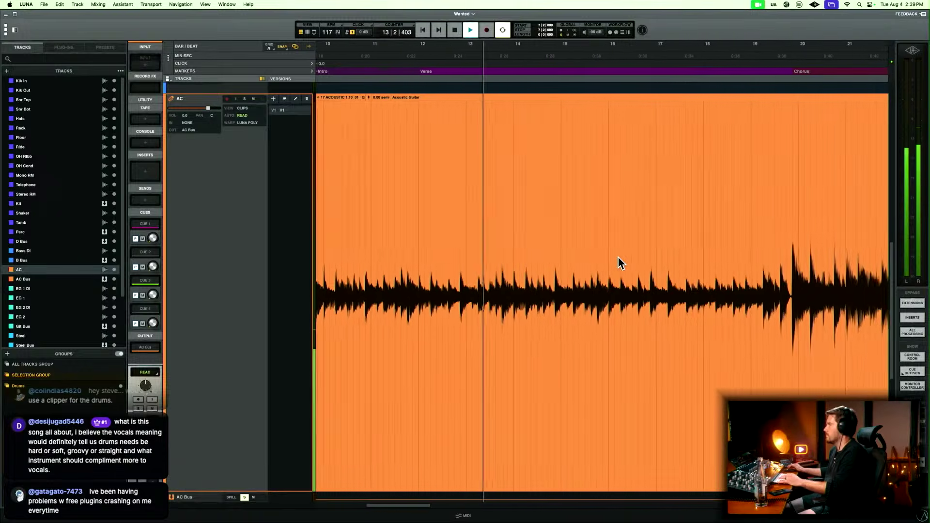
pyautogui.hscroll(3, 618, 263)
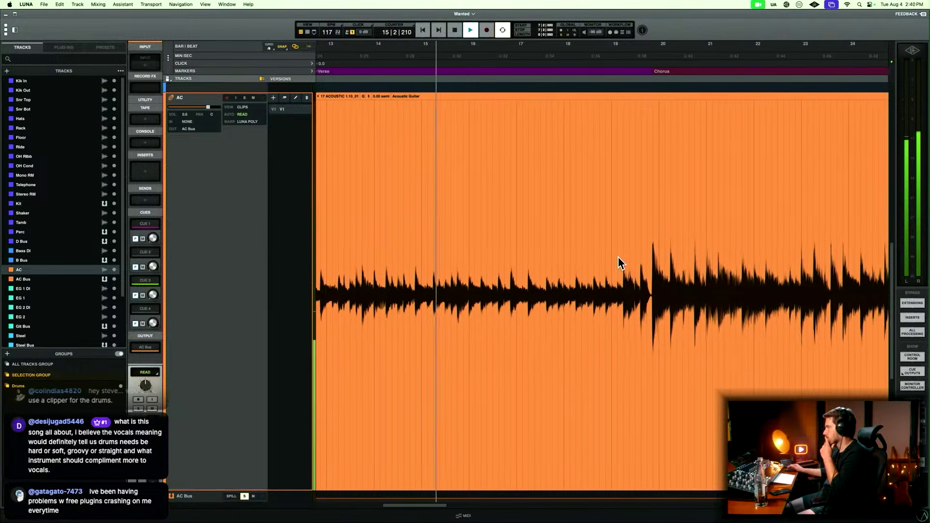
pyautogui.hscroll(3, 618, 257)
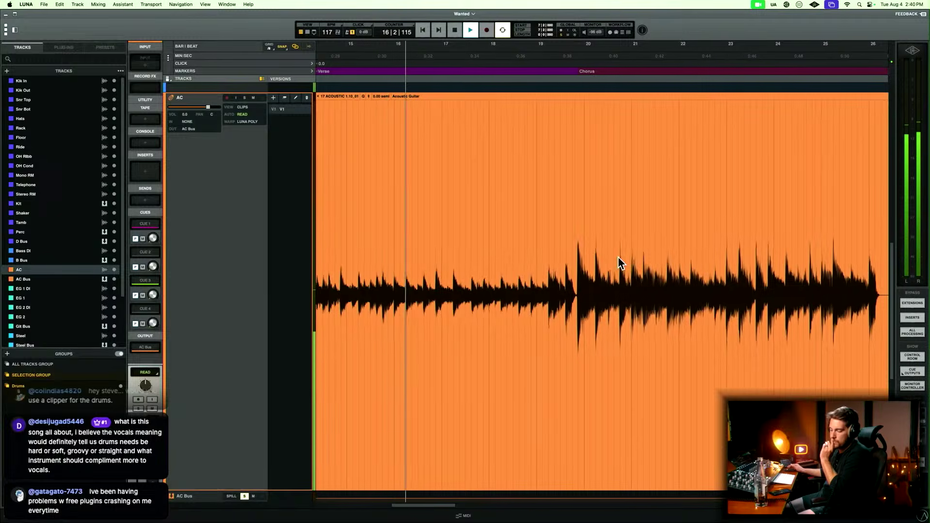
pyautogui.hscroll(1, 618, 263)
pyautogui.hscroll(3, 617, 262)
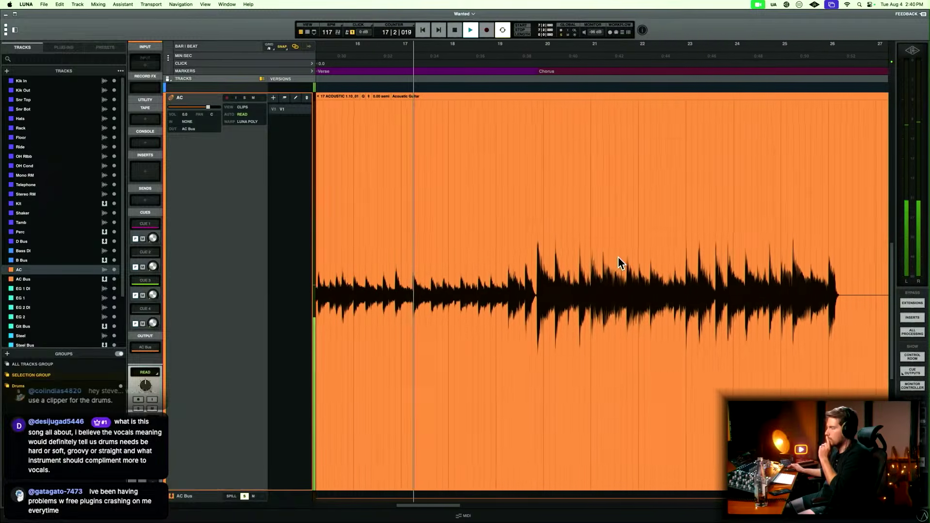
pyautogui.hscroll(1, 618, 262)
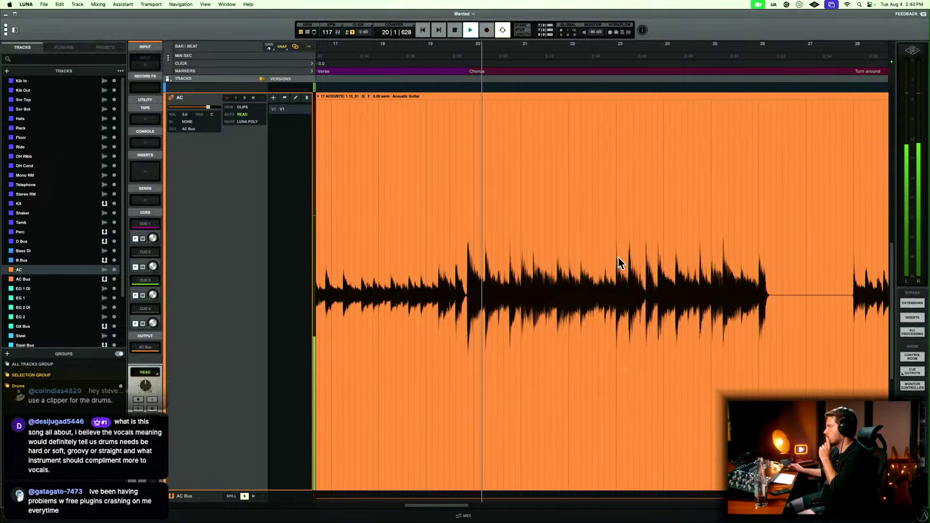
pyautogui.hscroll(3, 618, 258)
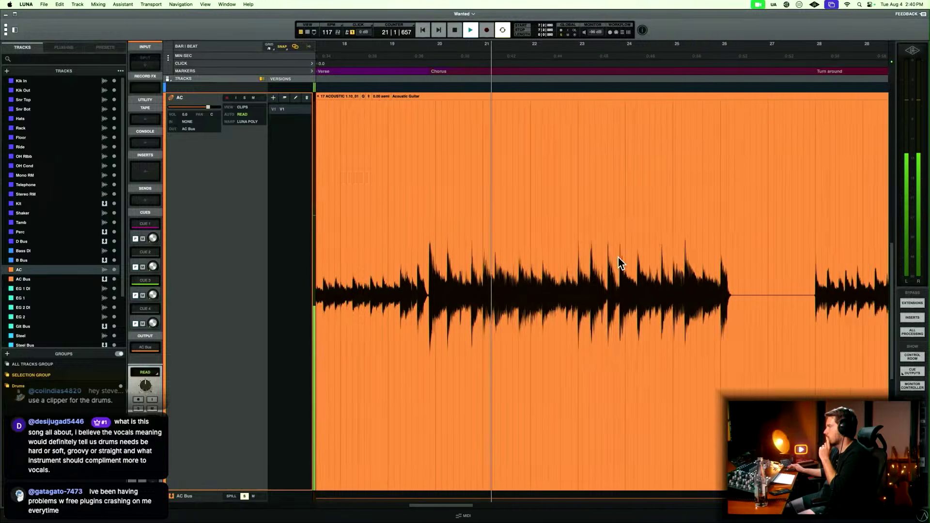
pyautogui.hscroll(10, 618, 263)
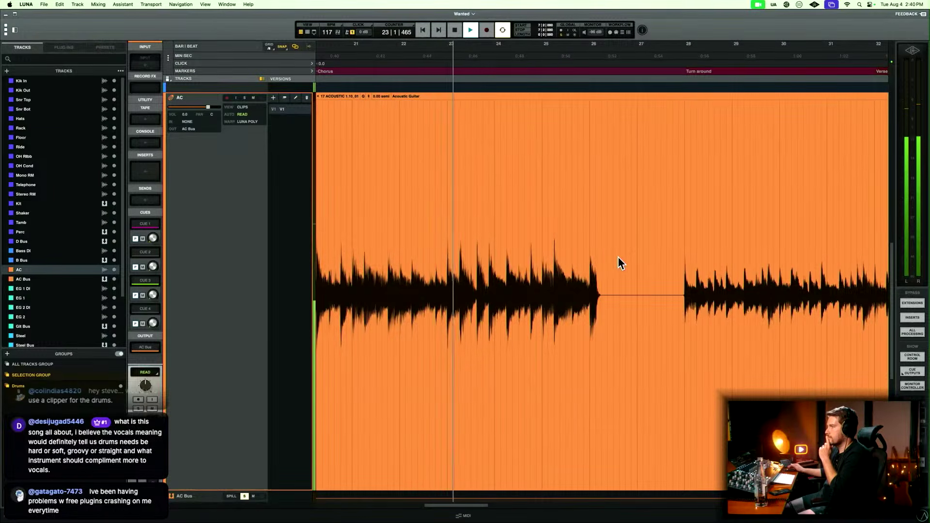
# Delete the silent AC gap between the last Chorus hit in bar 26 and the Turn around at bar 28.
pyautogui.hscroll(11, 618, 262)
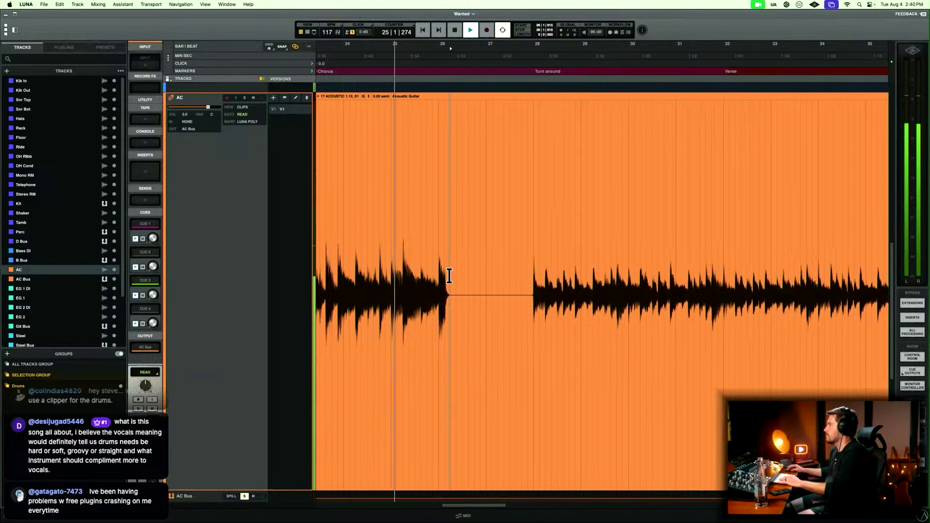
pyautogui.moveTo(449, 290); pyautogui.dragTo(530, 270)
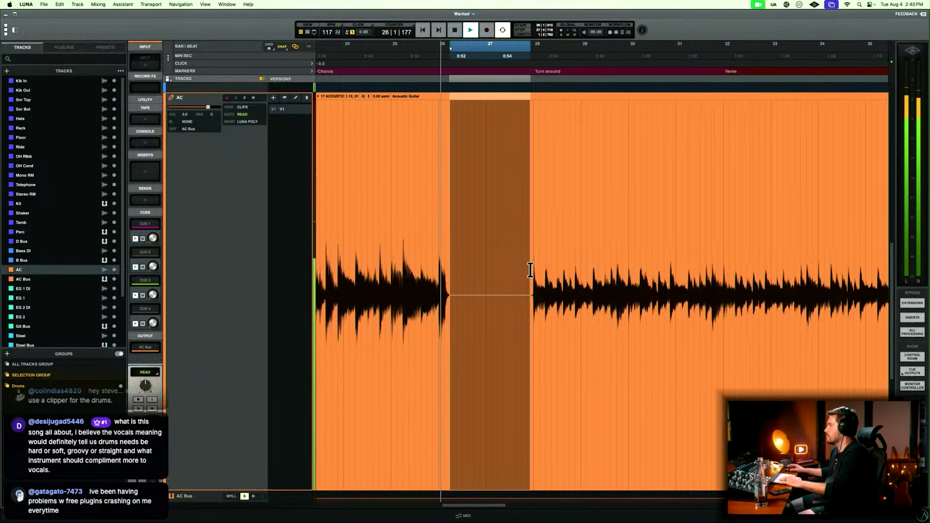
pyautogui.press('Delete')
# Fade out the AC clip ending in bar 26 and fade in the AC clip starting just before bar 28.
pyautogui.press('t')
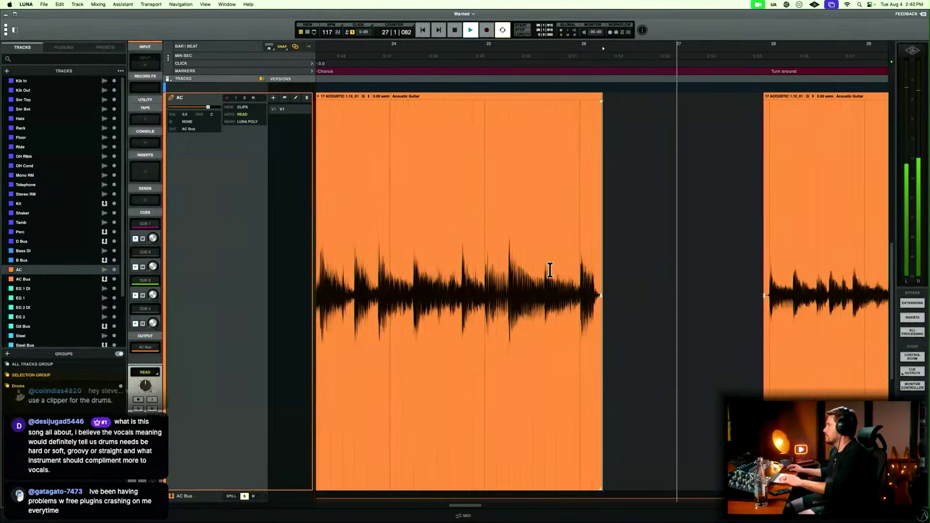
pyautogui.moveTo(596, 274); pyautogui.dragTo(621, 269)
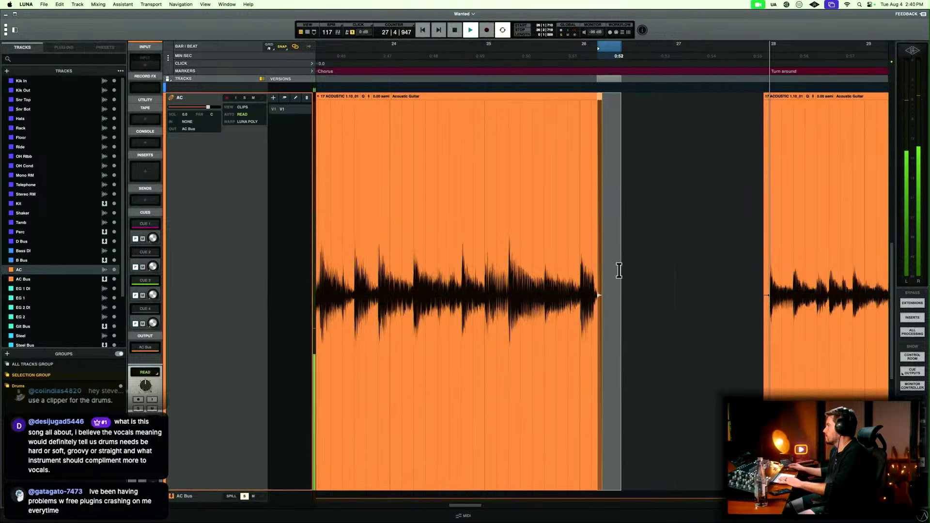
pyautogui.hscroll(5, 618, 270)
pyautogui.moveTo(513, 282); pyautogui.dragTo(529, 279)
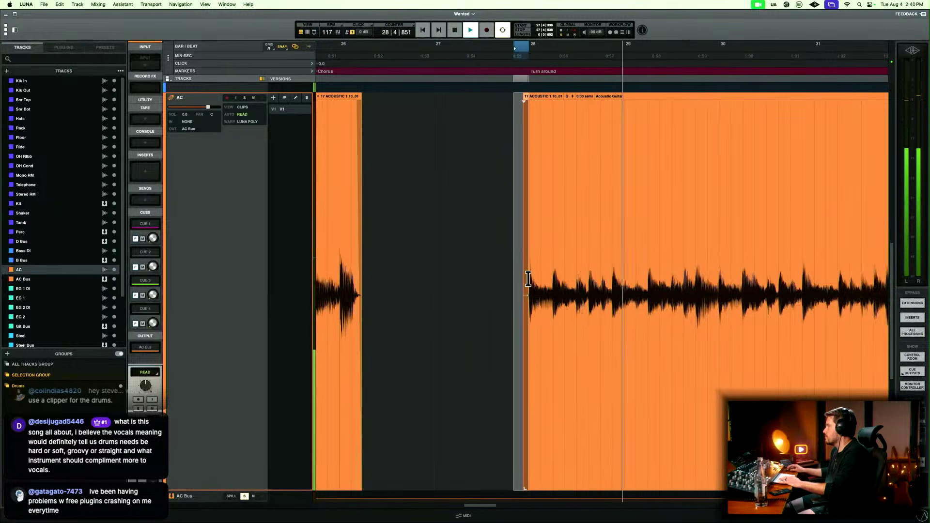
pyautogui.press('f')
pyautogui.press('r')
# Play AC from beat 4 of bar 25 across the gap into the Turn around to check the edit.
pyautogui.hscroll(3, 517, 276)
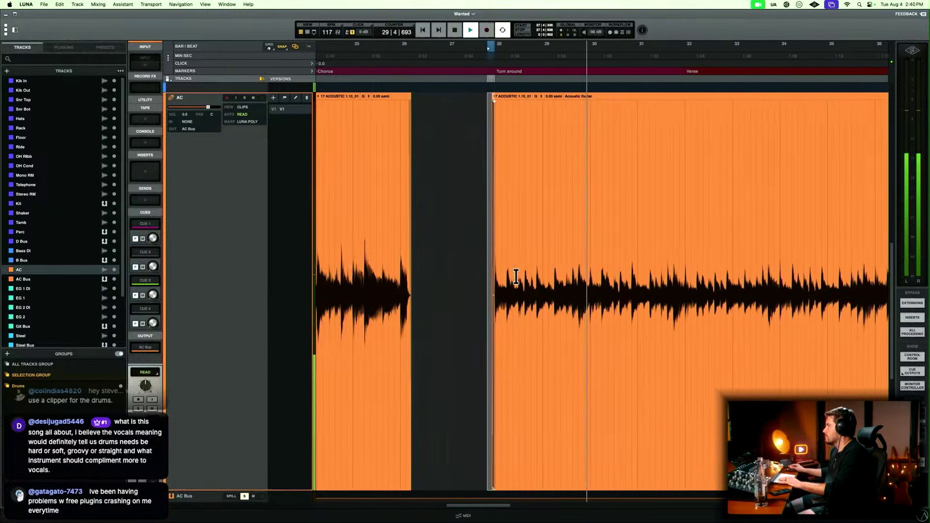
pyautogui.press('space')
pyautogui.click(385, 250)
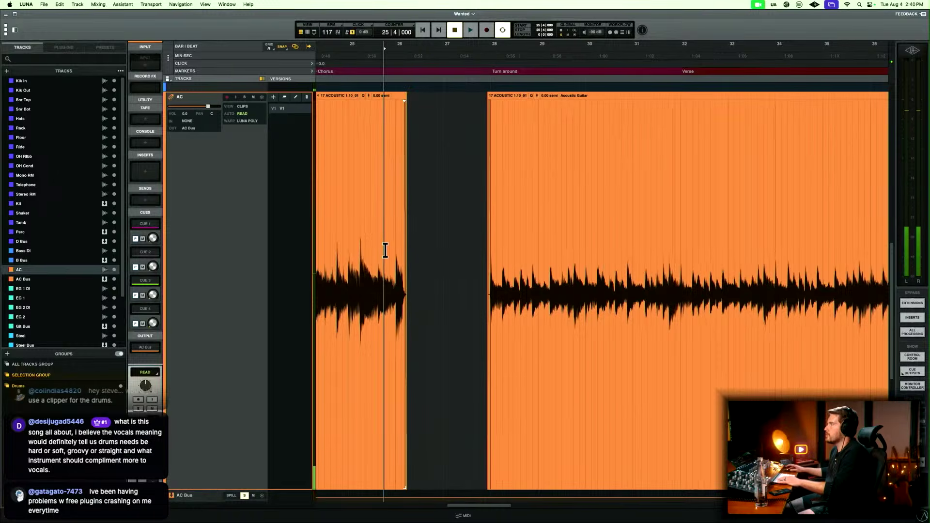
pyautogui.press('space')
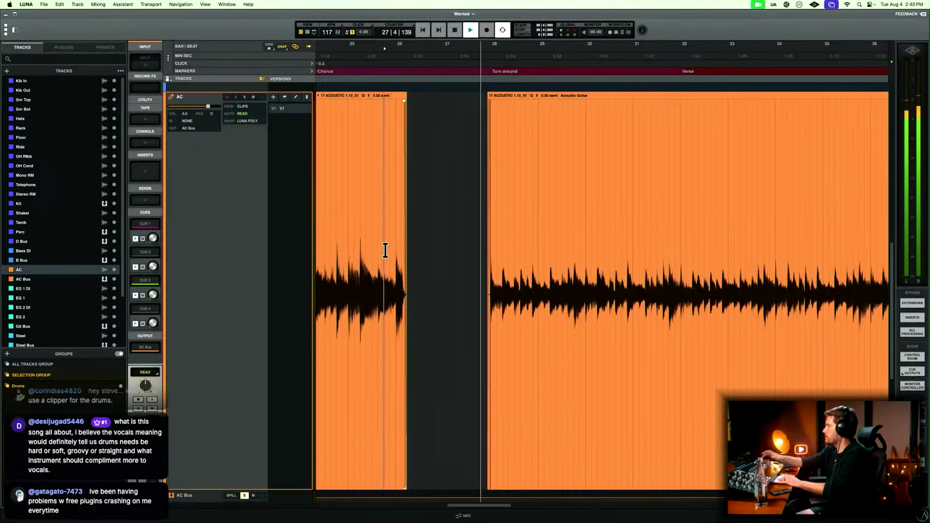
pyautogui.hscroll(7, 385, 250)
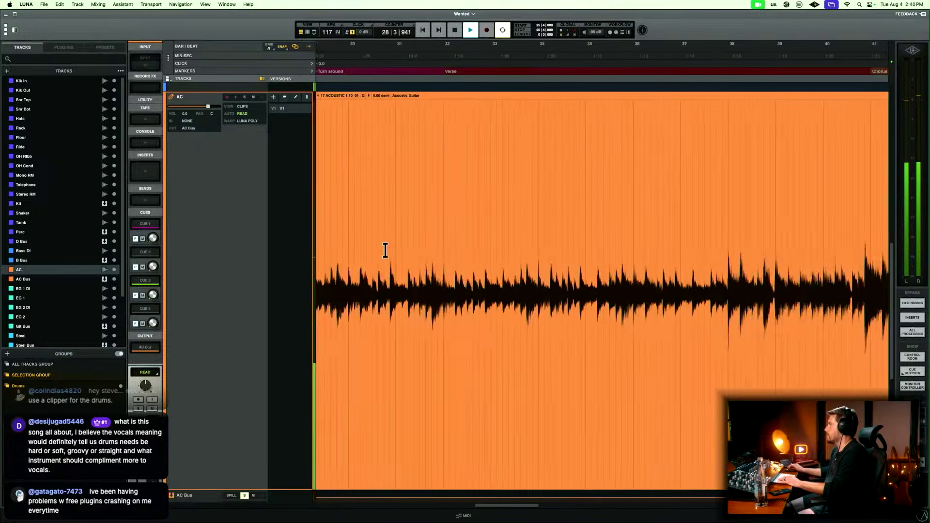
pyautogui.press('r')
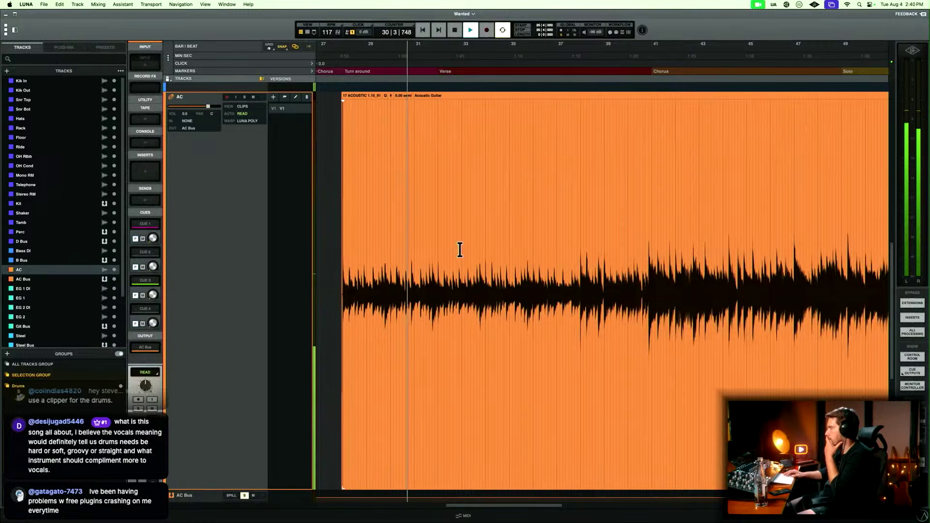
# Show the mixer and insert FabFilter Pro-Q 3 (AU) in the first insert slot of the AC track.
pyautogui.press('super+equal')
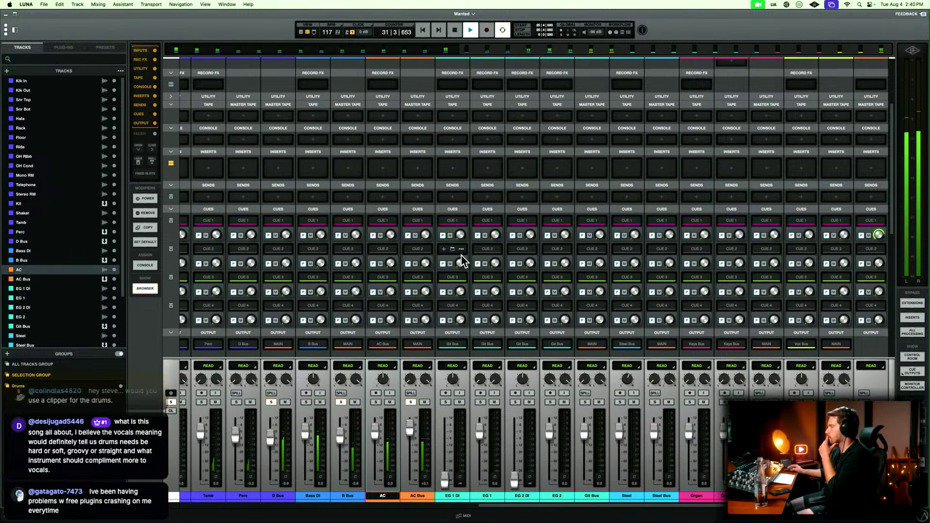
pyautogui.click(394, 170)
pyautogui.write('fab')
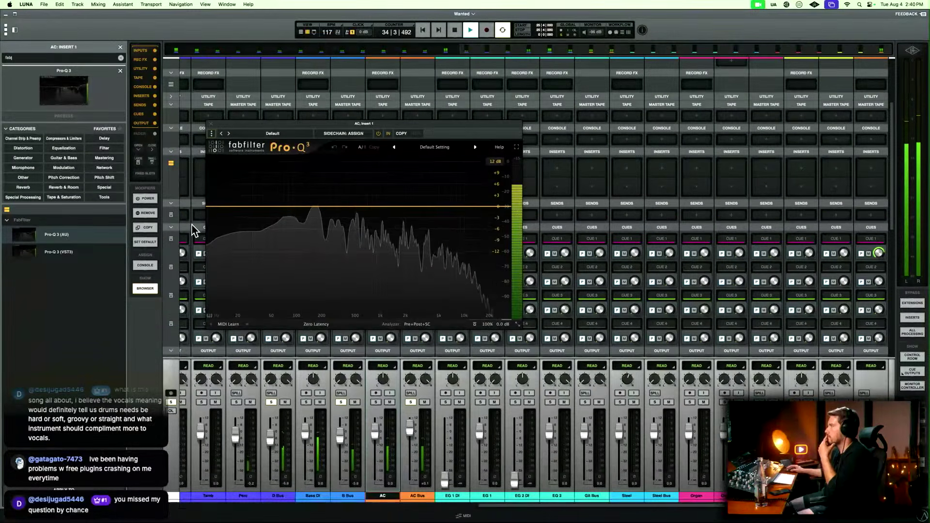
# Add a 12 dB/oct low cut at about 85 Hz to the AC track's Pro-Q 3 and close the plug-in.
pyautogui.click(212, 206)
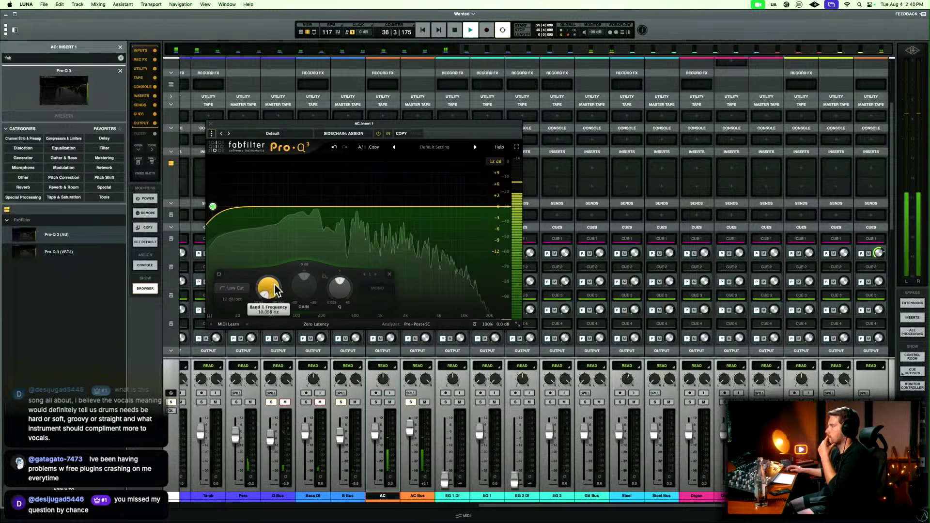
pyautogui.moveTo(245, 186)
pyautogui.moveTo(247, 189); pyautogui.dragTo(288, 208)
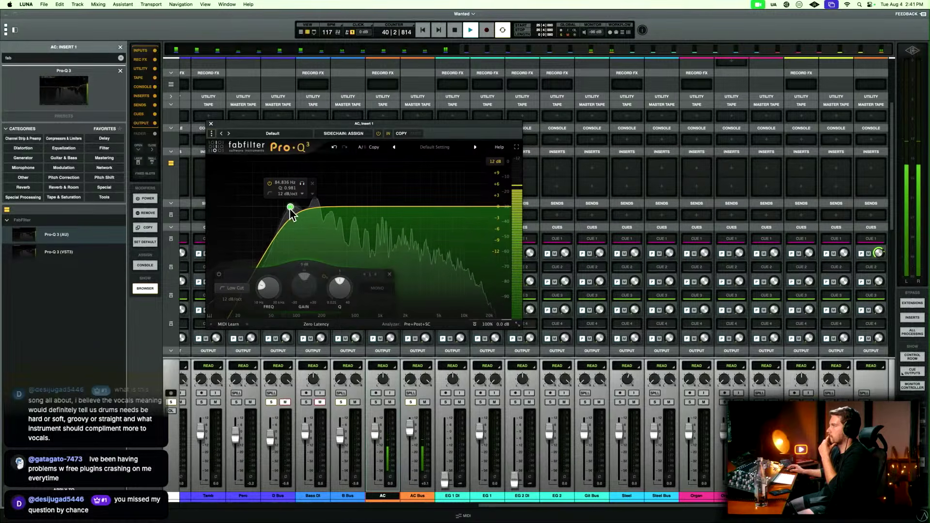
pyautogui.click(211, 124)
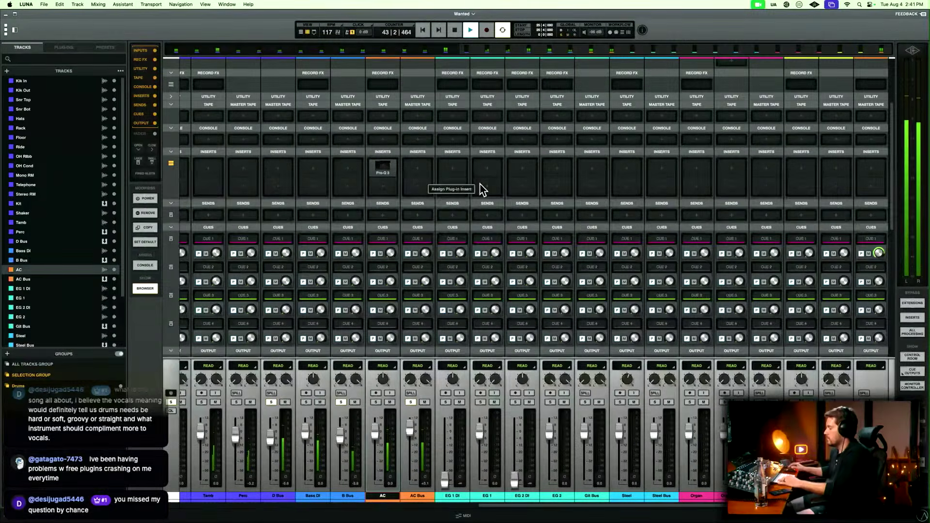
# Return to the arrangement, play AC from bar 44 through the second Chorus and Solo, and stop at bar 53.
pyautogui.press('super+equal')
pyautogui.press('r')
pyautogui.hscroll(5, 560, 228)
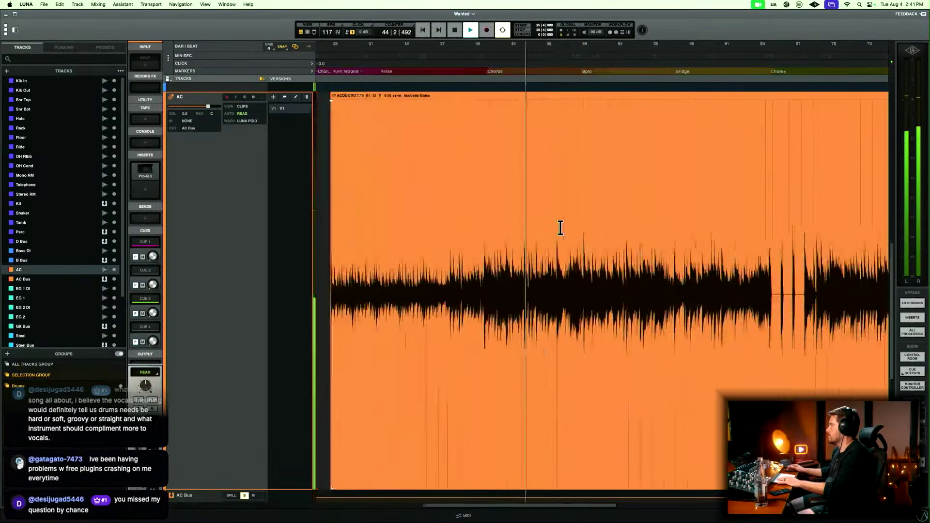
pyautogui.hscroll(2, 560, 228)
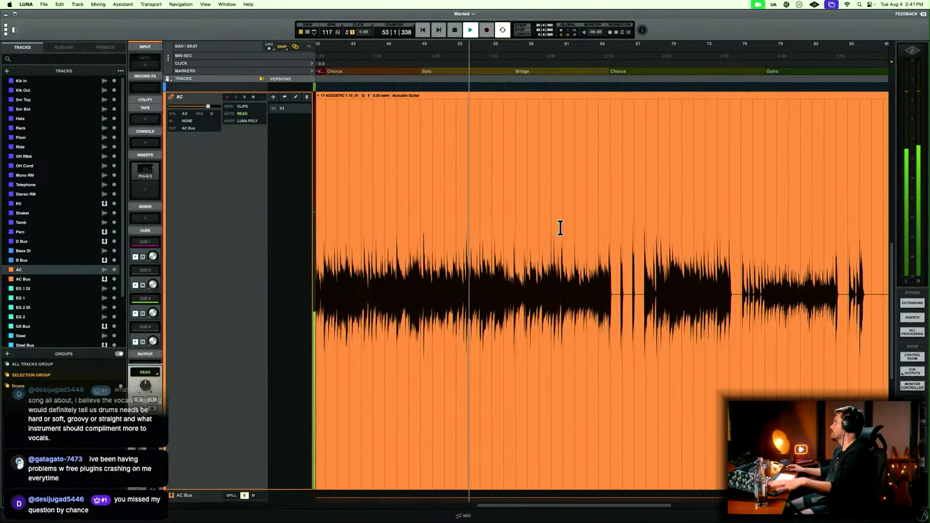
pyautogui.press('space')
# Delete the silent AC gap after the opening Chorus hit in bar 65 and fade the clip edges around it.
pyautogui.click(613, 263)
pyautogui.press('t')
pyautogui.press('t')
pyautogui.press('t')
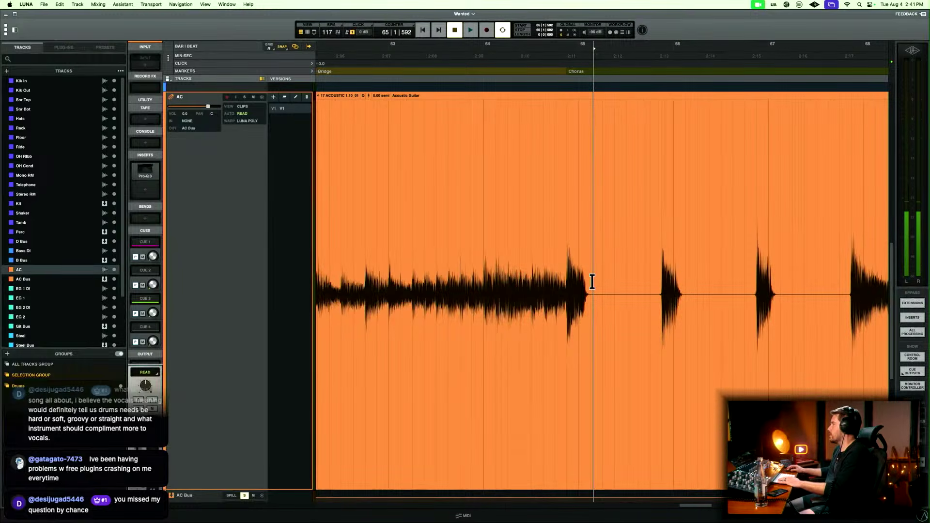
pyautogui.moveTo(592, 282); pyautogui.dragTo(657, 279)
pyautogui.press('Delete')
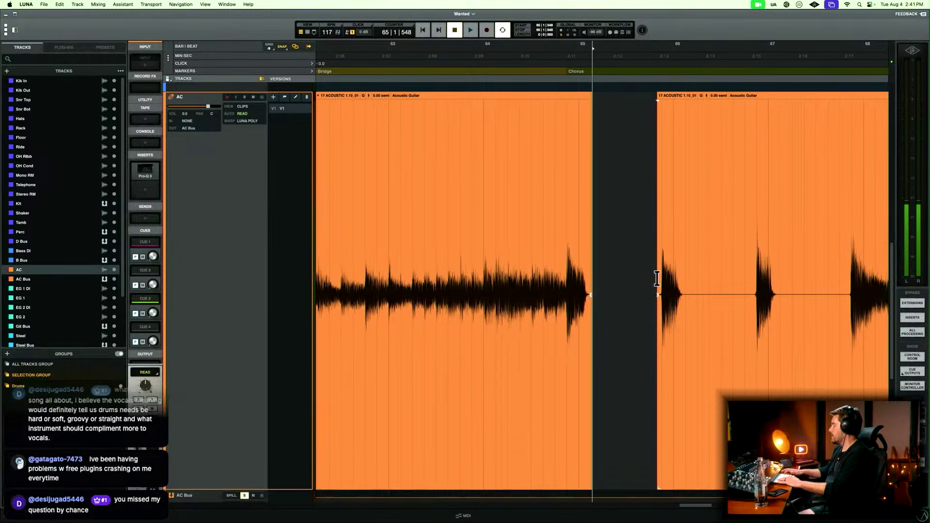
pyautogui.moveTo(586, 281); pyautogui.dragTo(661, 276)
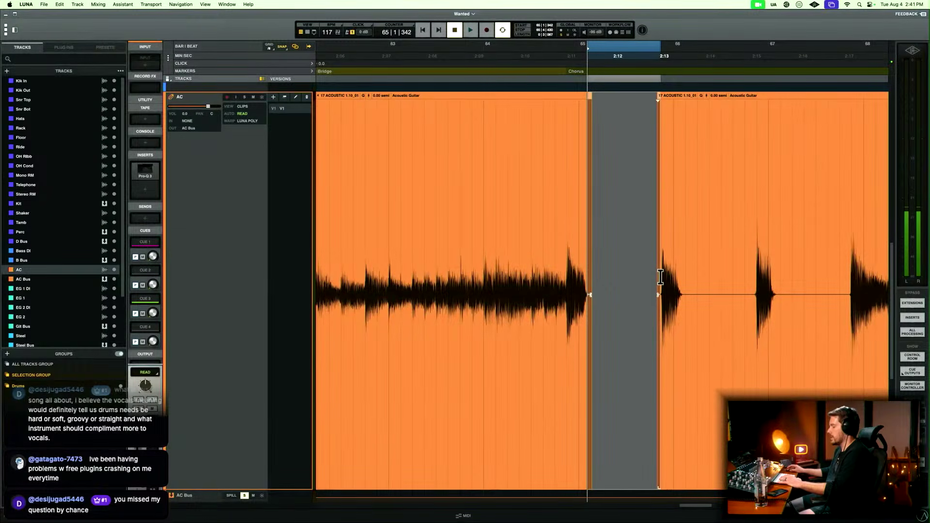
# Delete the silent AC gap in bar 66 between the second and third Chorus hits and fade its surrounding edges.
pyautogui.hscroll(5, 659, 277)
pyautogui.moveTo(549, 277); pyautogui.dragTo(609, 271)
pyautogui.press('Delete')
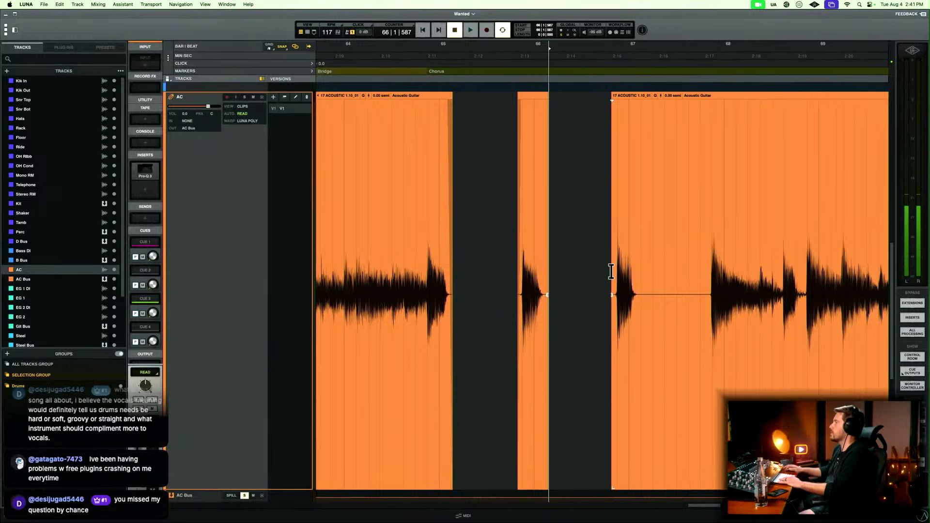
pyautogui.moveTo(541, 277); pyautogui.dragTo(613, 276)
pyautogui.hscroll(5, 611, 275)
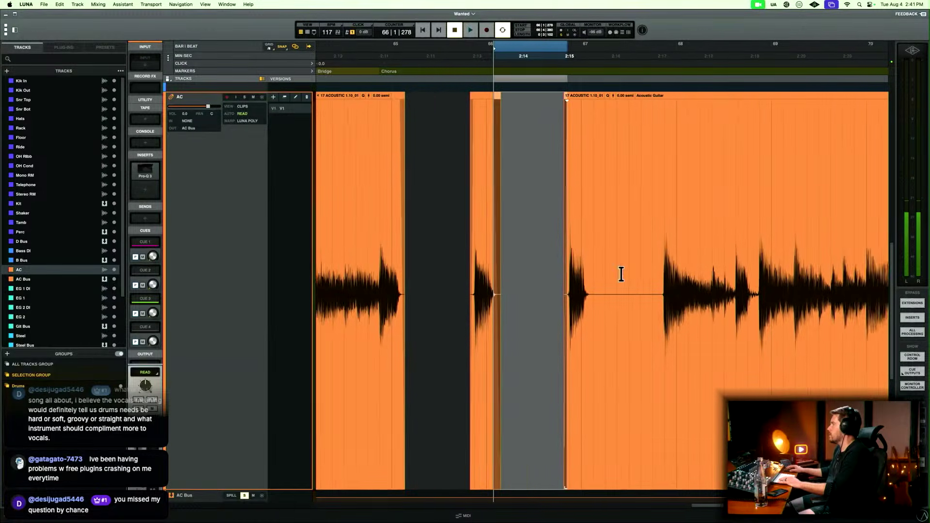
# Delete the silent AC gap in bar 67 after the third Chorus hit and fade the clip edges around it.
pyautogui.moveTo(510, 282); pyautogui.dragTo(582, 275)
pyautogui.press('n')
pyautogui.click(510, 279)
pyautogui.click(513, 280)
pyautogui.press('Delete')
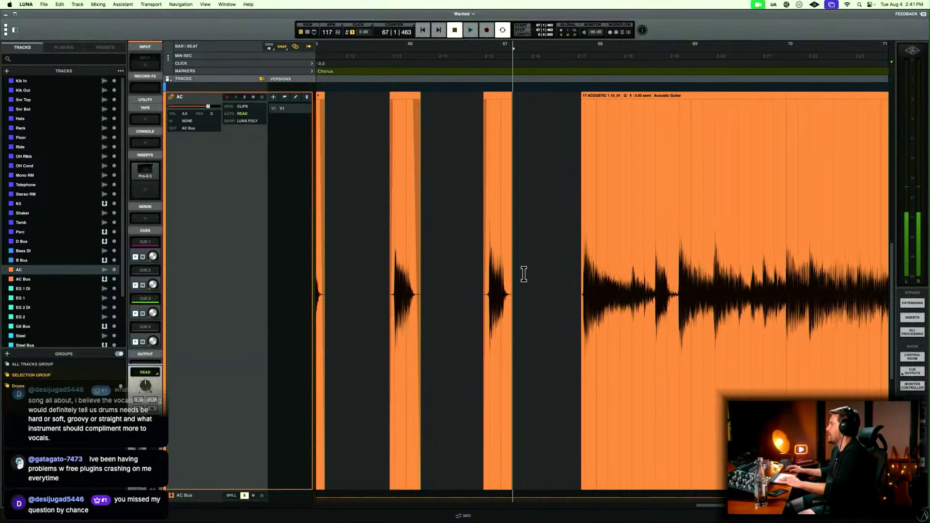
pyautogui.moveTo(507, 283); pyautogui.dragTo(582, 272)
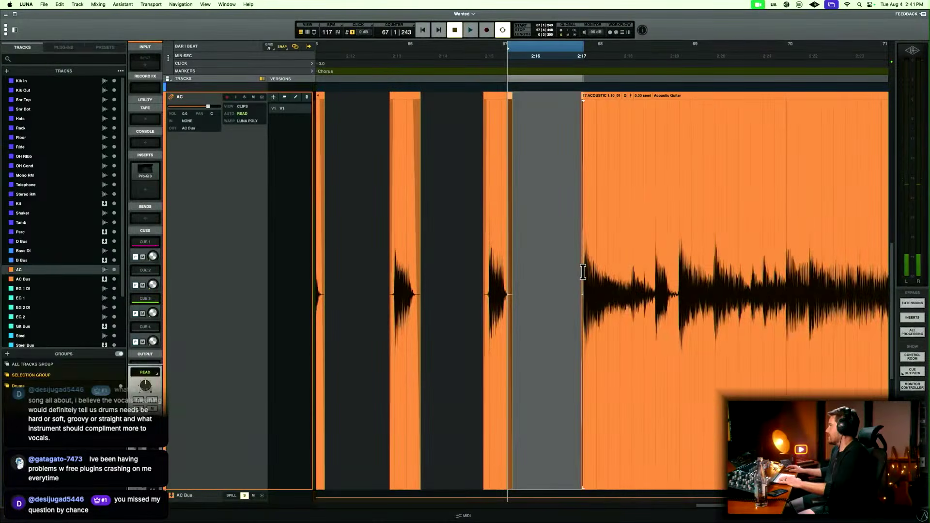
pyautogui.press('r')
# Delete the quiet AC gap at beat 4 of bar 68 and fade the clip edges on both sides.
pyautogui.hscroll(4, 583, 271)
pyautogui.click(583, 272)
pyautogui.press('t')
pyautogui.press('t')
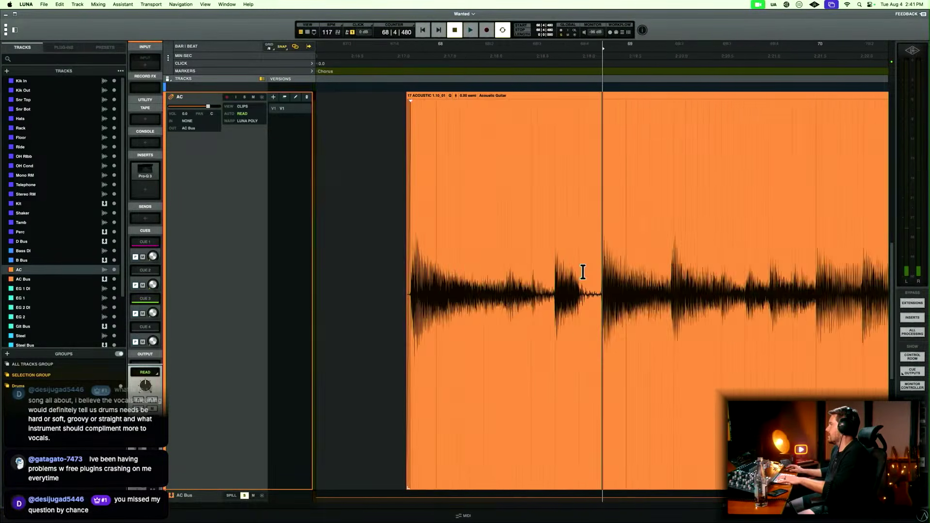
pyautogui.press('t')
pyautogui.moveTo(548, 272); pyautogui.dragTo(592, 272)
pyautogui.press('Delete')
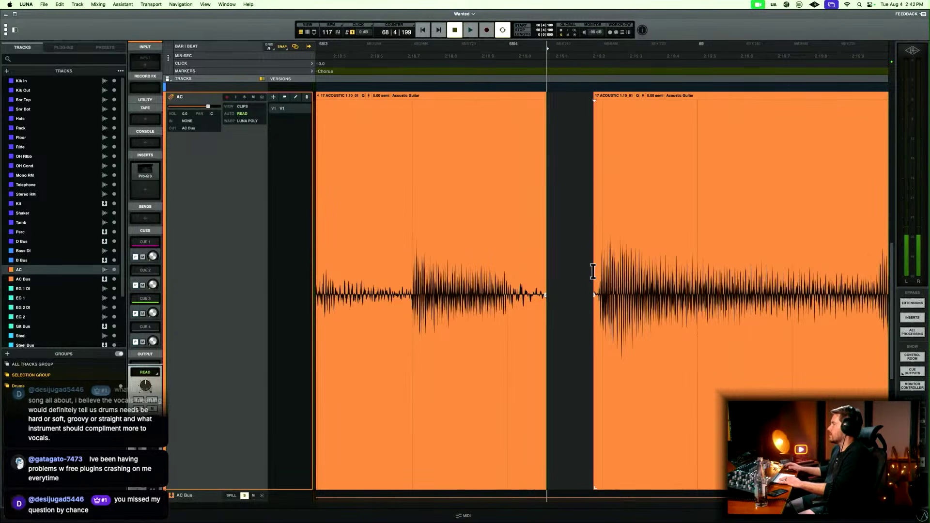
pyautogui.moveTo(514, 271); pyautogui.dragTo(597, 271)
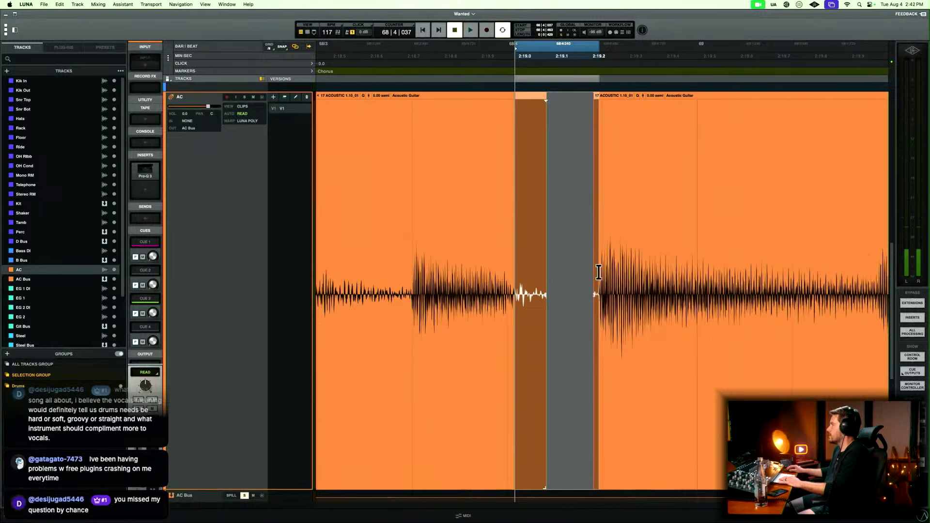
pyautogui.press('f')
pyautogui.press('r')
pyautogui.press('r')
# Play AC from beat 3 of bar 68 across the edited gap and stop in the last Chorus.
pyautogui.click(563, 240)
pyautogui.press('space')
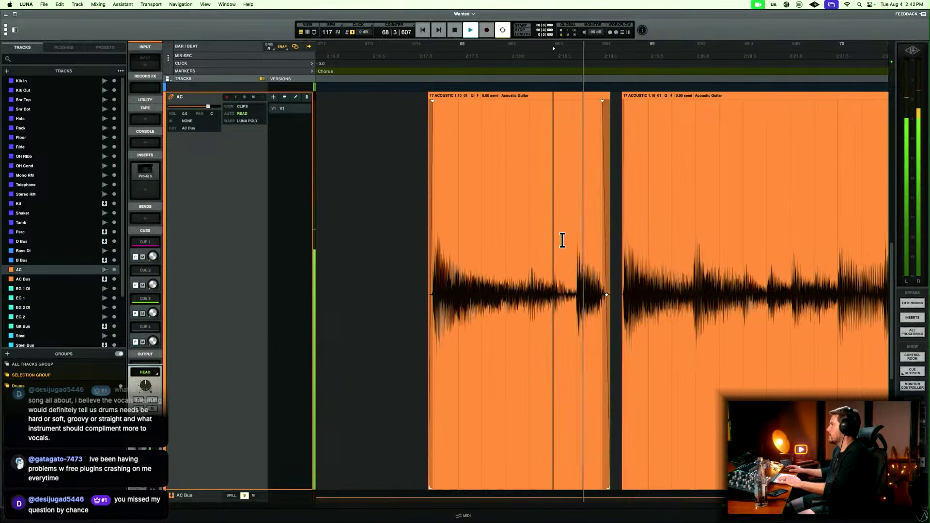
pyautogui.press('r')
pyautogui.press('r')
pyautogui.press('t')
pyautogui.press('r')
pyautogui.press('r')
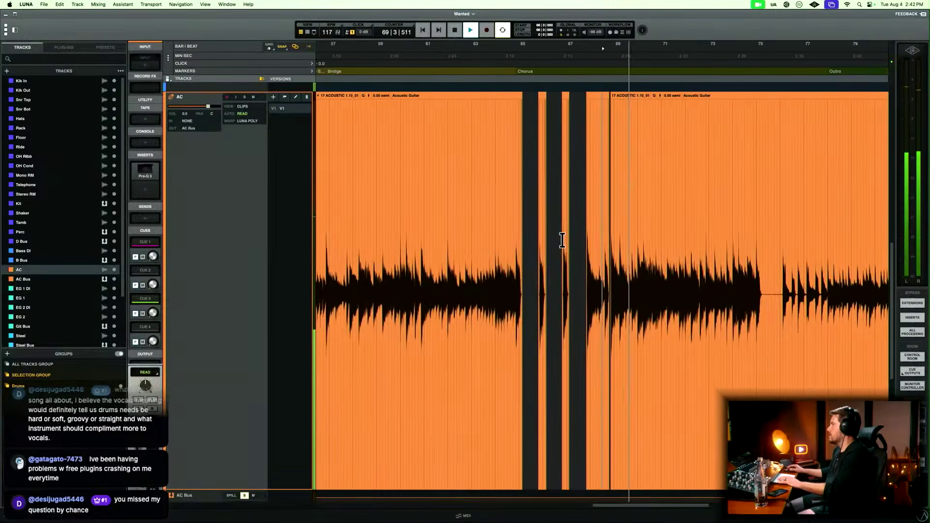
pyautogui.hscroll(3, 562, 240)
pyautogui.press('space')
# Delete the silent AC gap between bars 75 and 76 and fade the surrounding clip edges.
pyautogui.press('t')
pyautogui.press('t')
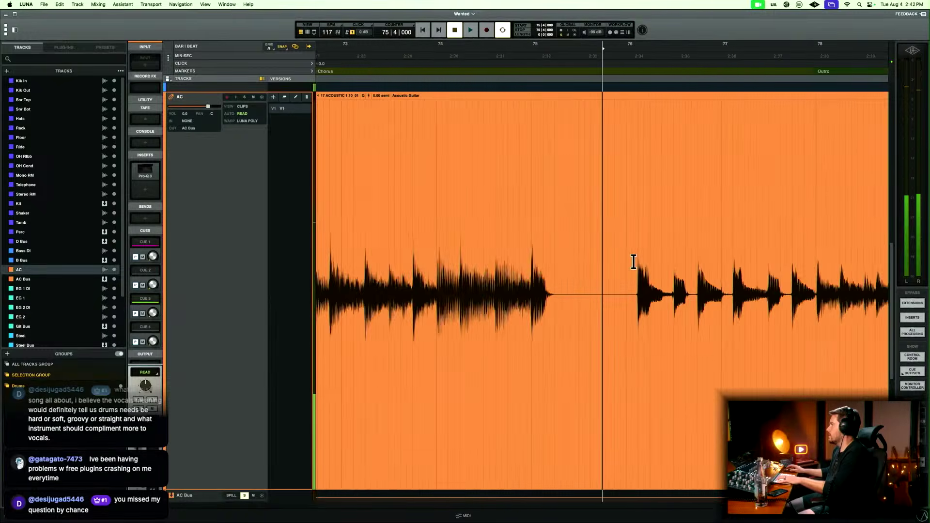
pyautogui.press('t')
pyautogui.moveTo(509, 278); pyautogui.dragTo(665, 270)
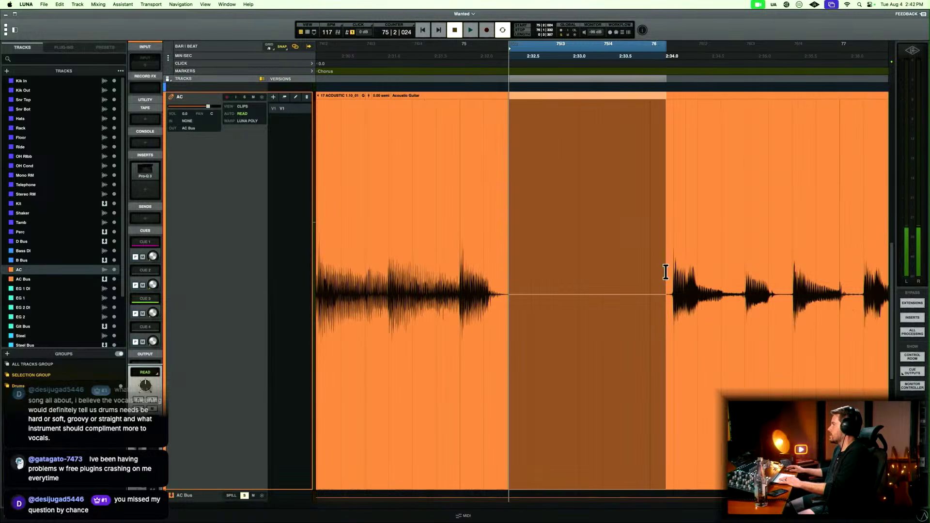
pyautogui.press('Delete')
pyautogui.moveTo(493, 279); pyautogui.dragTo(670, 270)
# Play AC from beat 4 of bar 74 through the end of the Chorus into the Outro and stop playback.
pyautogui.click(402, 222)
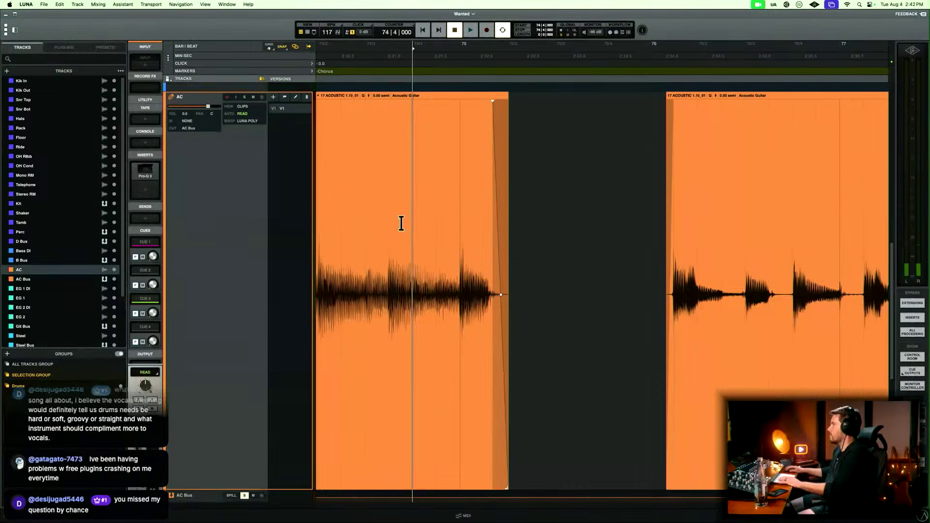
pyautogui.press('space')
pyautogui.hscroll(1, 468, 252)
pyautogui.hscroll(5, 468, 251)
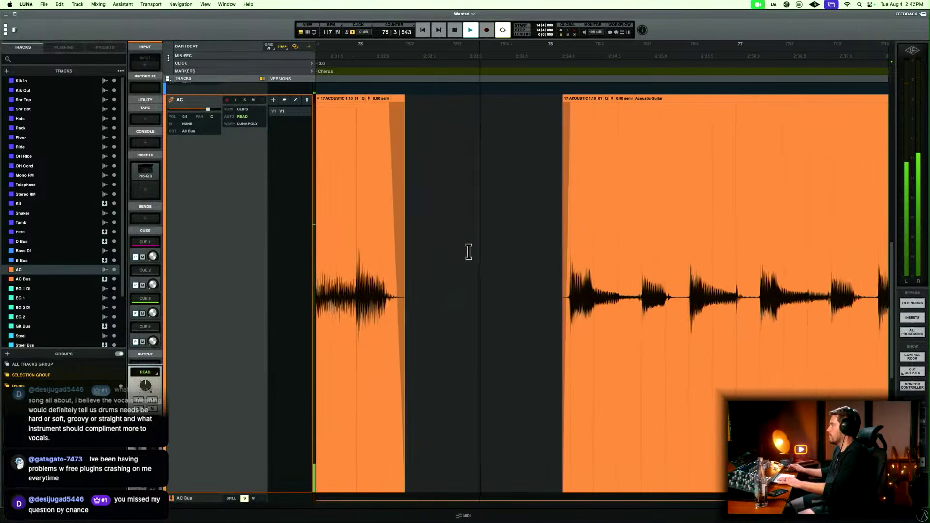
pyautogui.hscroll(2, 468, 251)
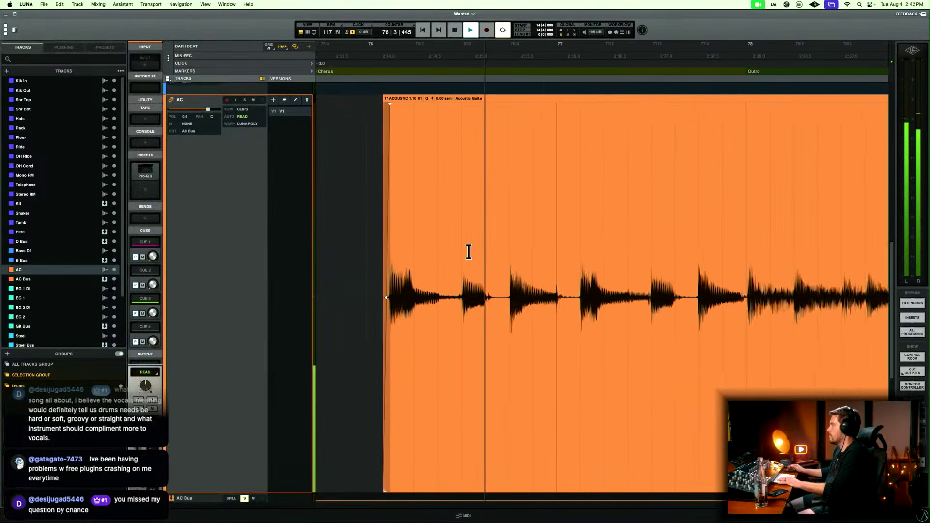
pyautogui.hscroll(2, 468, 252)
pyautogui.hscroll(5, 469, 252)
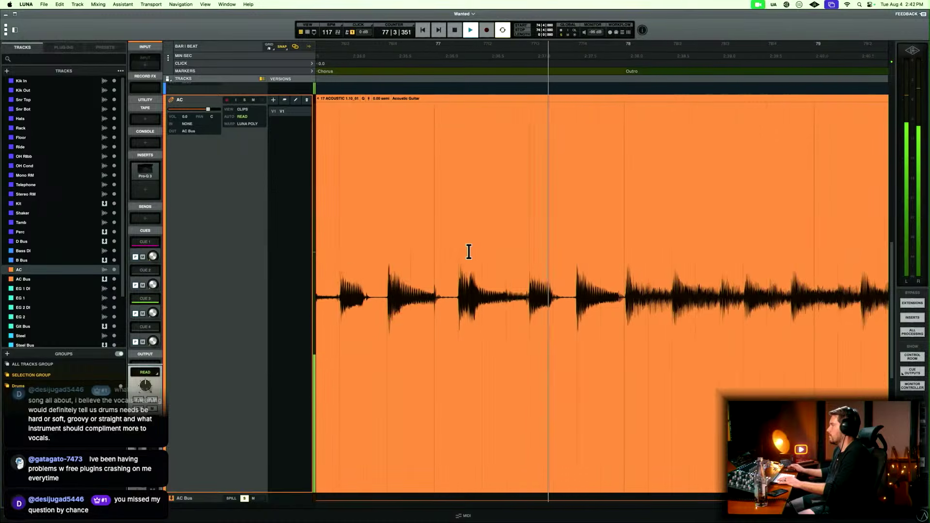
pyautogui.press('r')
pyautogui.press('r')
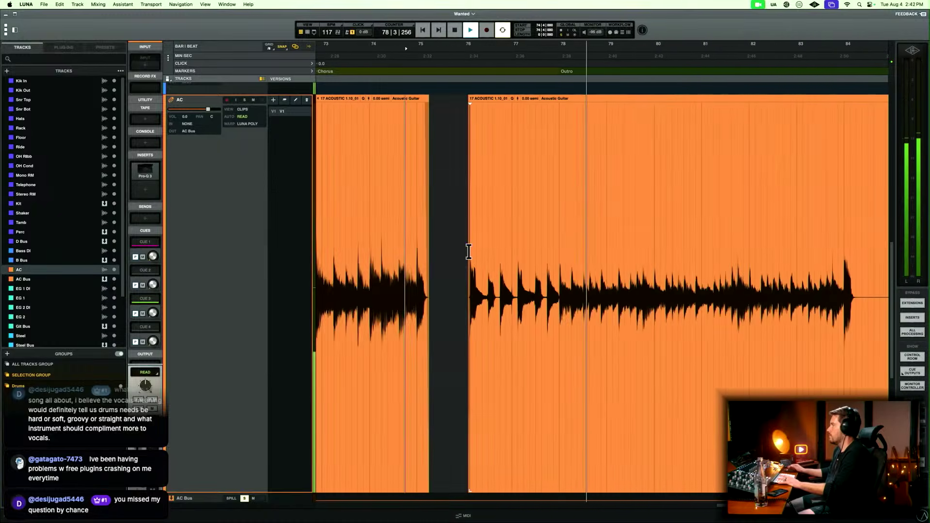
pyautogui.press('r')
pyautogui.click(522, 264)
pyautogui.press('space')
# Delete the silent AC gap between bars 84 and 85 in the Outro and fade the edges around it.
pyautogui.press('t')
pyautogui.press('t')
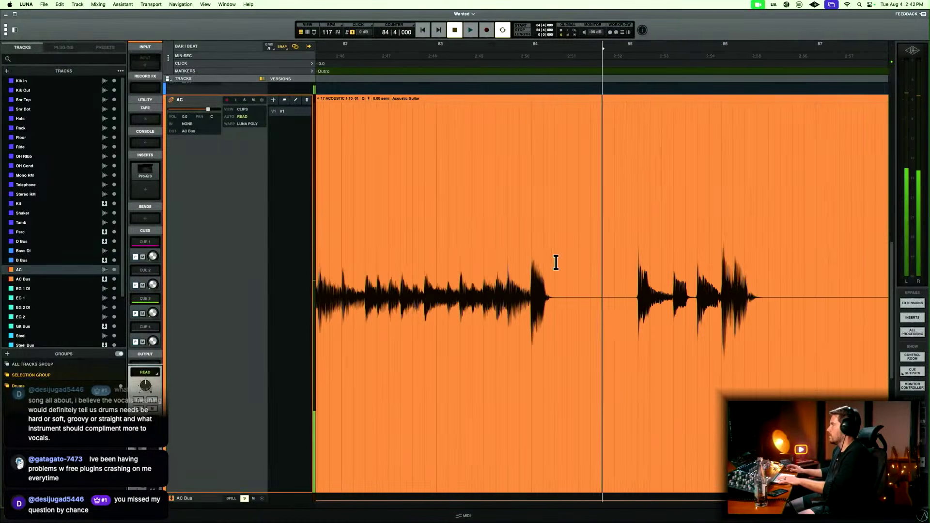
pyautogui.moveTo(554, 283); pyautogui.dragTo(632, 276)
pyautogui.press('Delete')
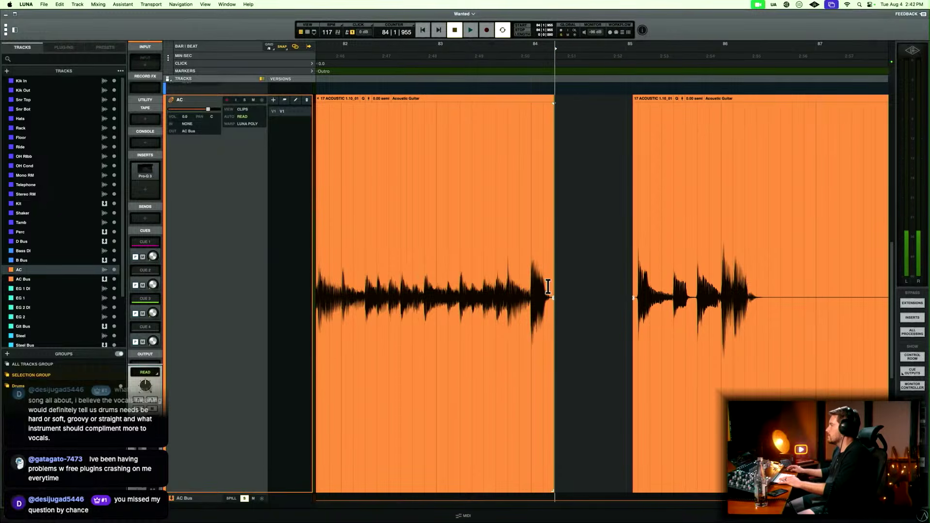
pyautogui.moveTo(547, 283); pyautogui.dragTo(670, 282)
# Delete all remaining AC silence after the final hit in bar 86, fade the clip's end, and return to the full arrangement view.
pyautogui.hscroll(5, 635, 277)
pyautogui.press('Delete')
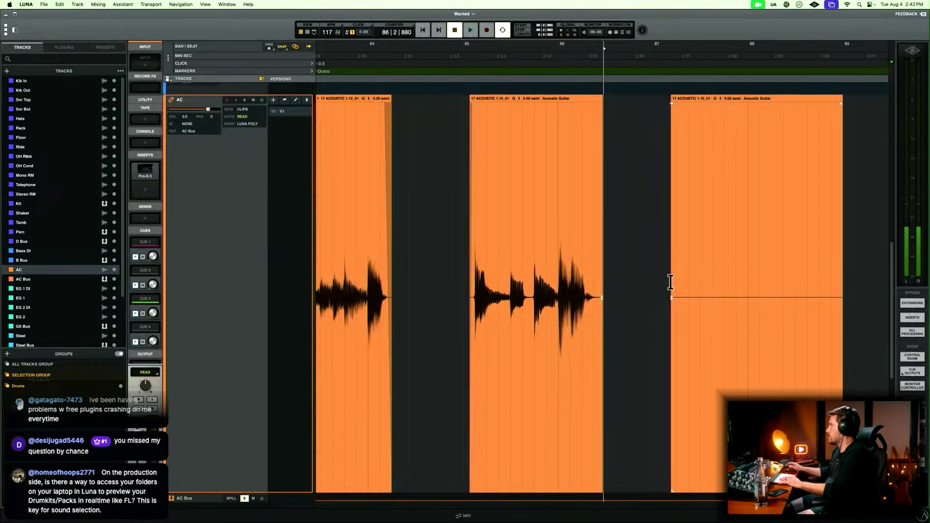
pyautogui.moveTo(592, 276); pyautogui.dragTo(640, 280)
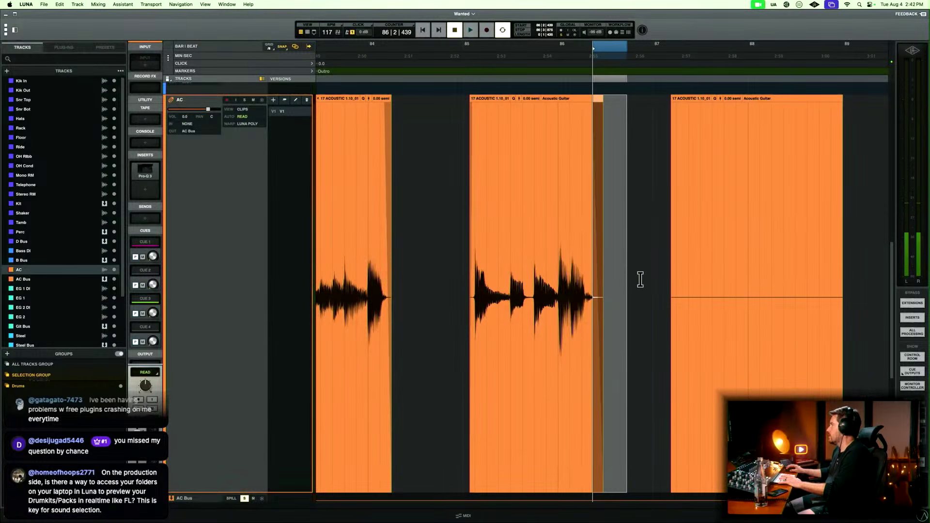
pyautogui.click(707, 394)
pyautogui.press('Delete')
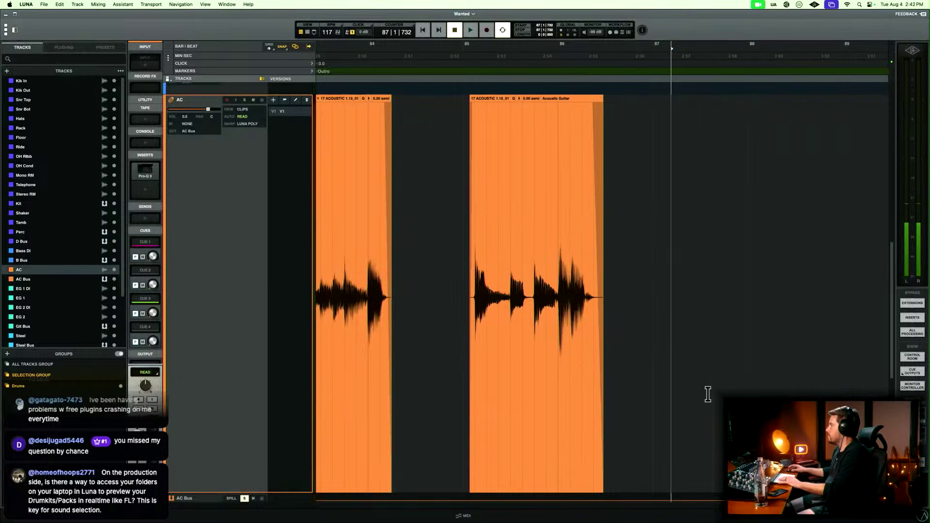
pyautogui.press('r')
pyautogui.press('e')
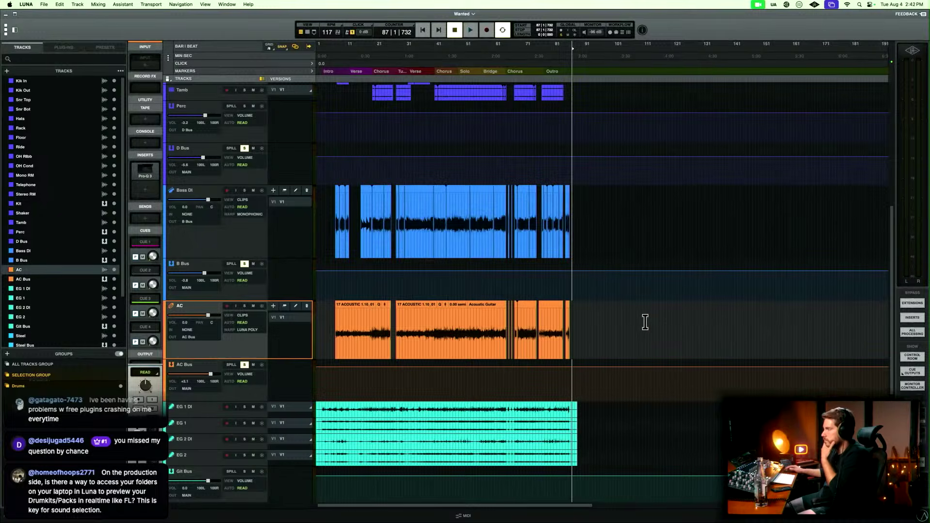
# Play the song from the Intro at about bar 6 and rebalance B Bus to -1.0 dB and AC Bus to +1.7 dB.
pyautogui.press('Return')
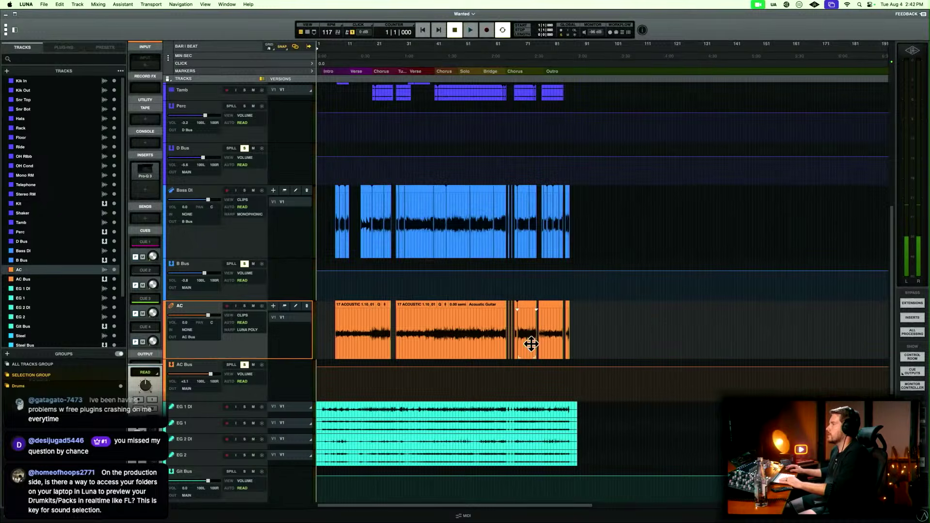
pyautogui.click(331, 316)
pyautogui.press('space')
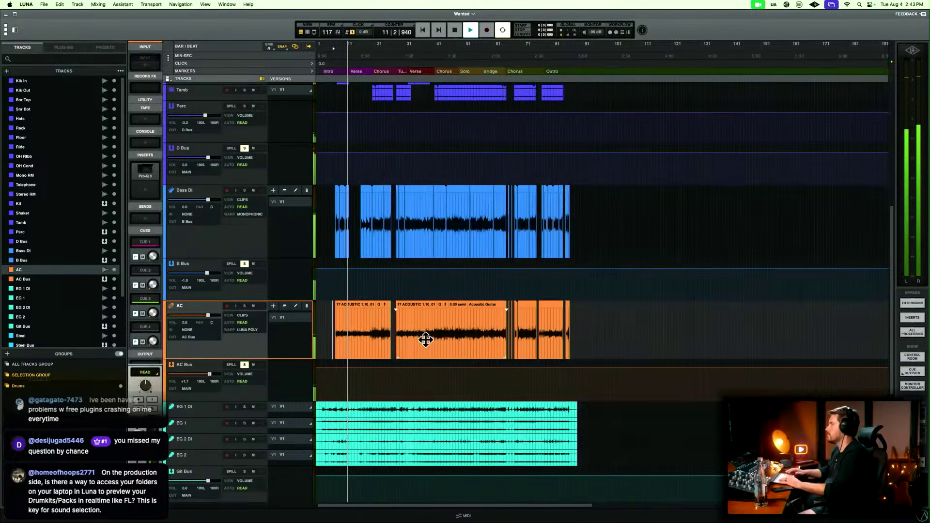
pyautogui.scroll(5, 385, 259)
pyautogui.scroll(-10, 385, 262)
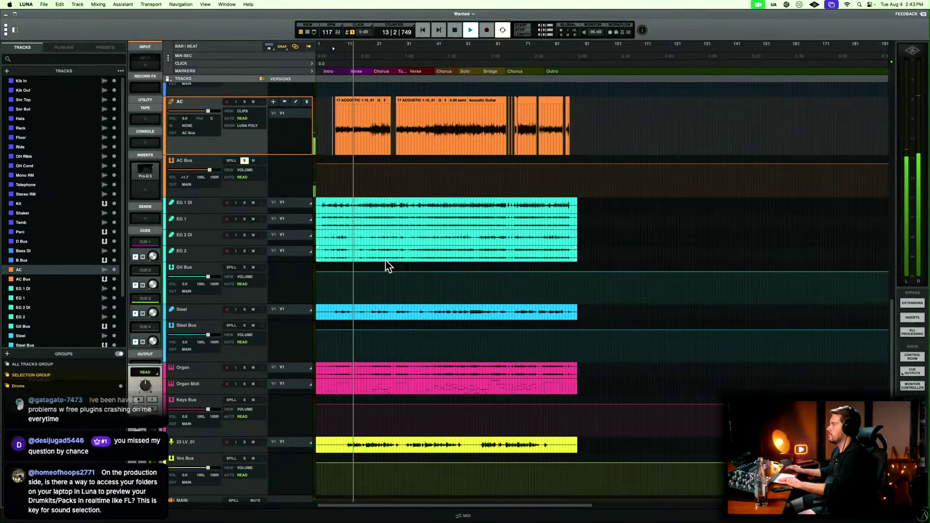
pyautogui.scroll(2, 386, 262)
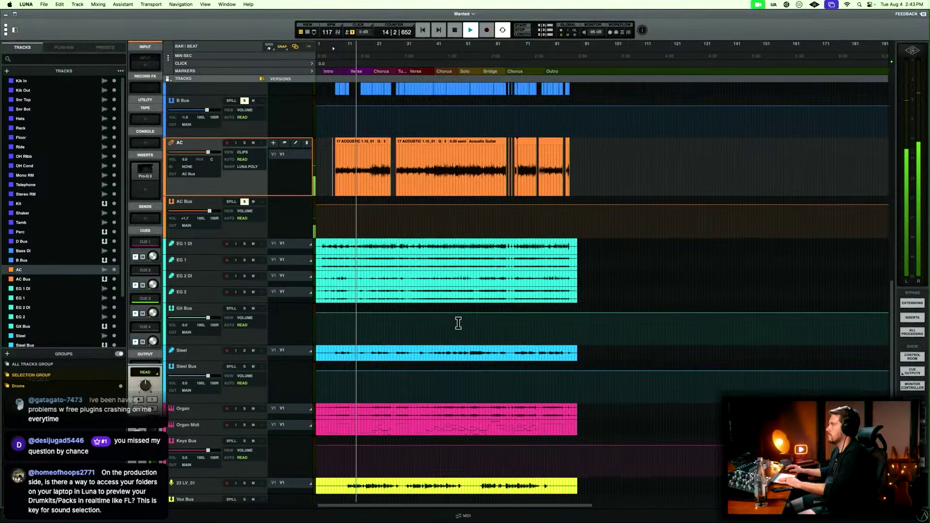
# Select EG 1 DI, EG 1, EG 2 DI and EG 2, enlarge their tracks, and fit the whole song across the arrangement.
pyautogui.click(196, 298)
pyautogui.keyDown('shift'); pyautogui.click(207, 251); pyautogui.keyUp('shift')
pyautogui.press('e')
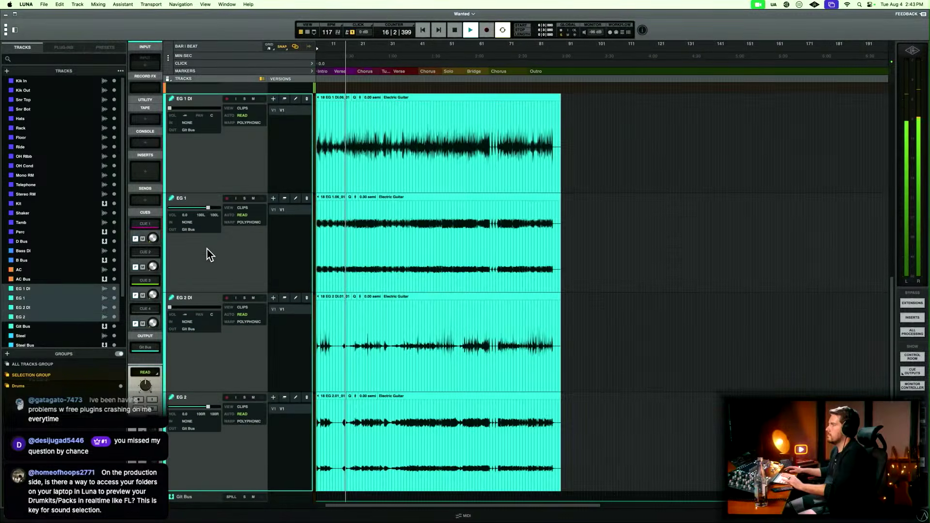
pyautogui.hscroll(-1, 473, 293)
pyautogui.press('r')
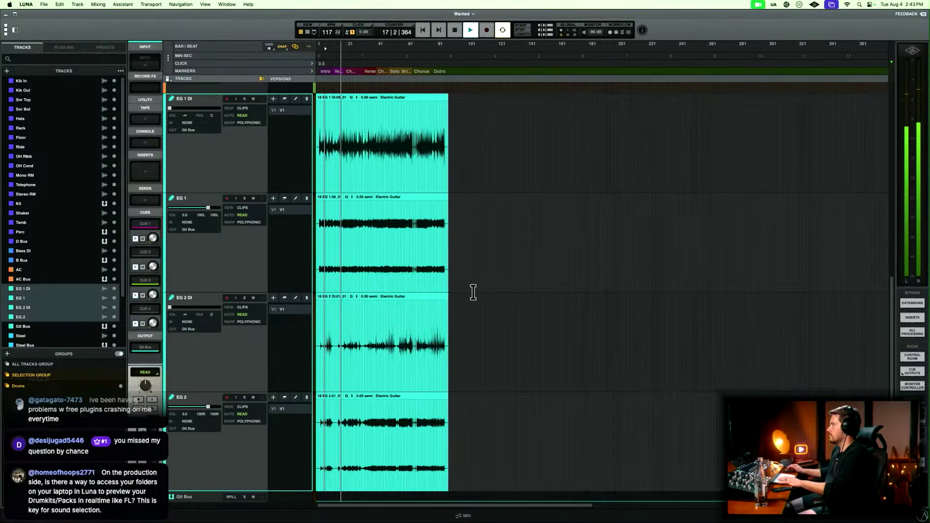
pyautogui.press('t')
pyautogui.press('t')
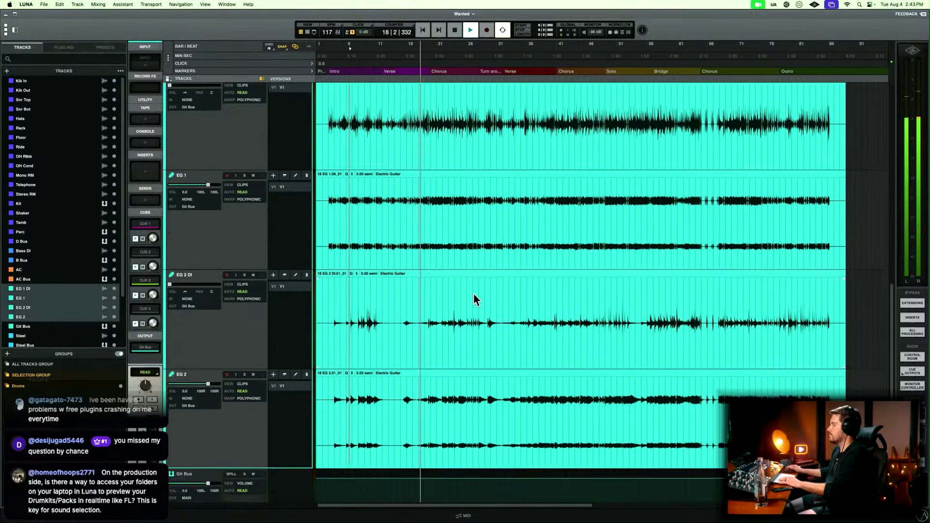
pyautogui.scroll(5, 473, 292)
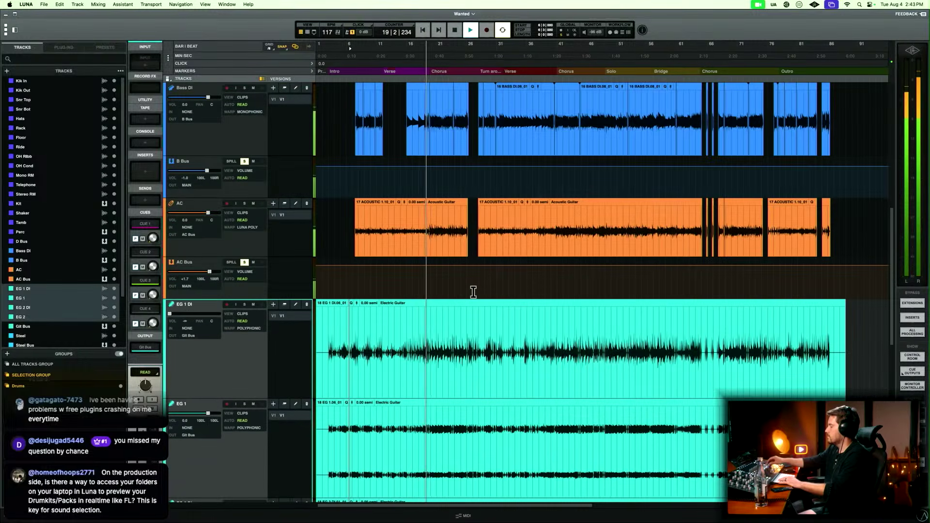
pyautogui.scroll(-2, 473, 292)
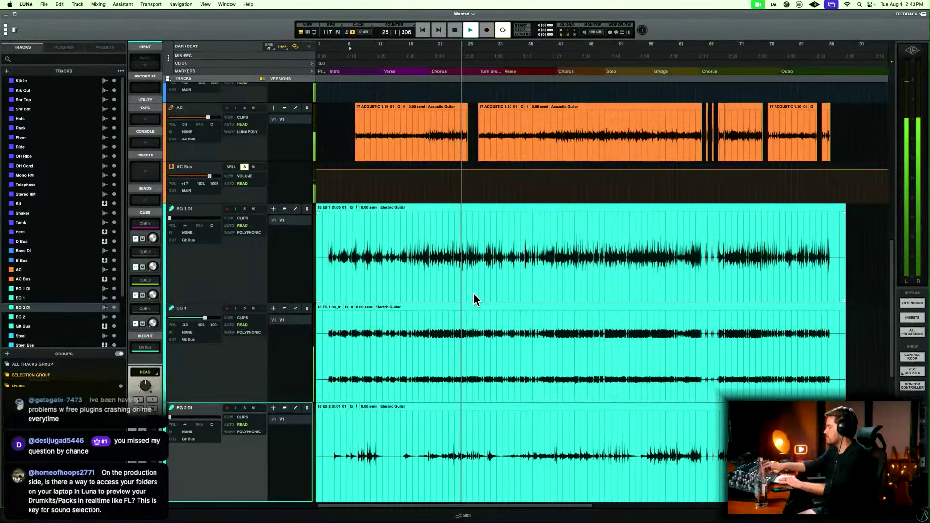
# Zoom in on the opening of EG 1 DI, place the playhead at the Intro in bar 3, and stop playback.
pyautogui.click(327, 245)
pyautogui.press('super+bracketright')
pyautogui.press('super+bracketright')
pyautogui.press('super+bracketright')
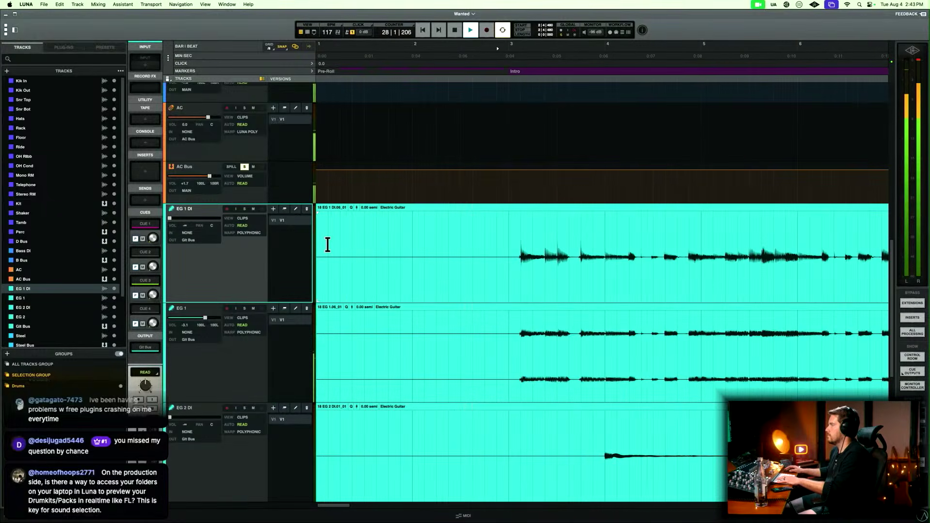
pyautogui.click(511, 241)
pyautogui.scroll(-5, 512, 242)
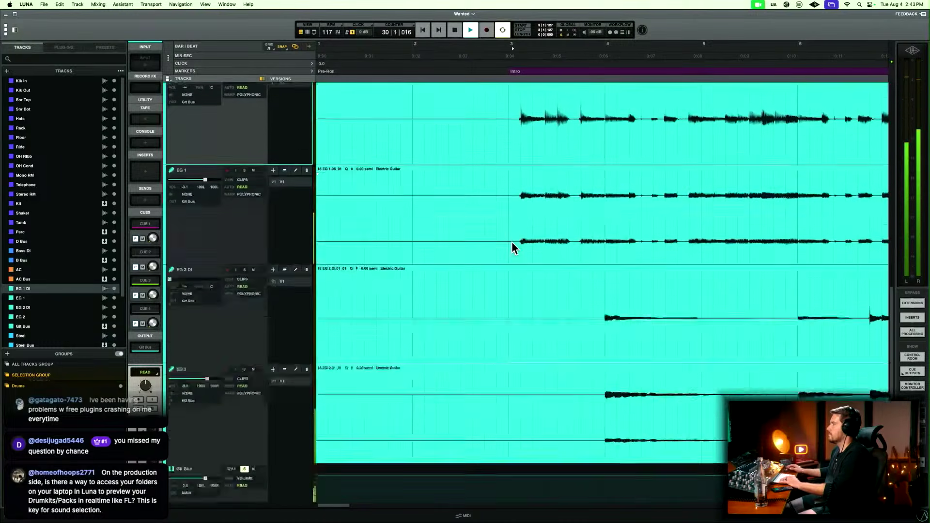
pyautogui.press('space')
# Group EG 1 DI and EG 1 as "EG 1" with editing linked and mixing unlinked.
pyautogui.keyDown('shift'); pyautogui.click(245, 267); pyautogui.keyUp('shift')
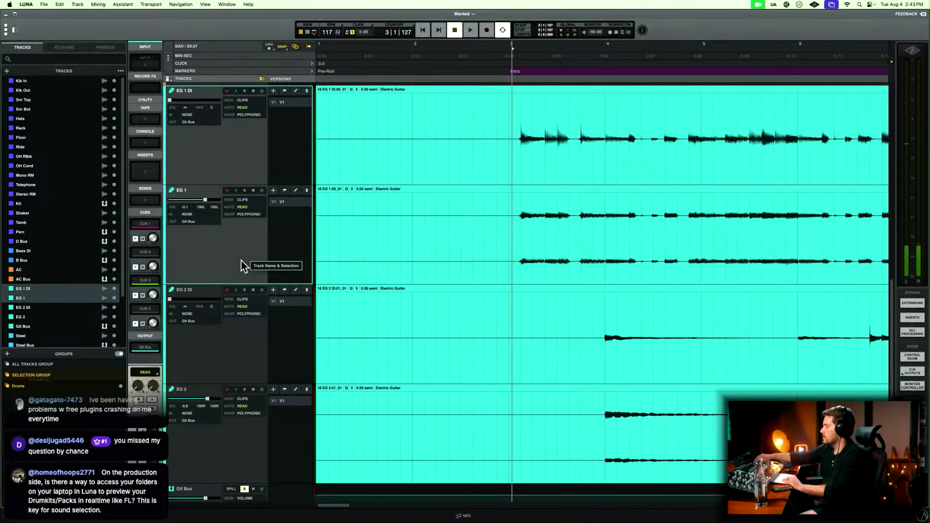
pyautogui.press('super+g')
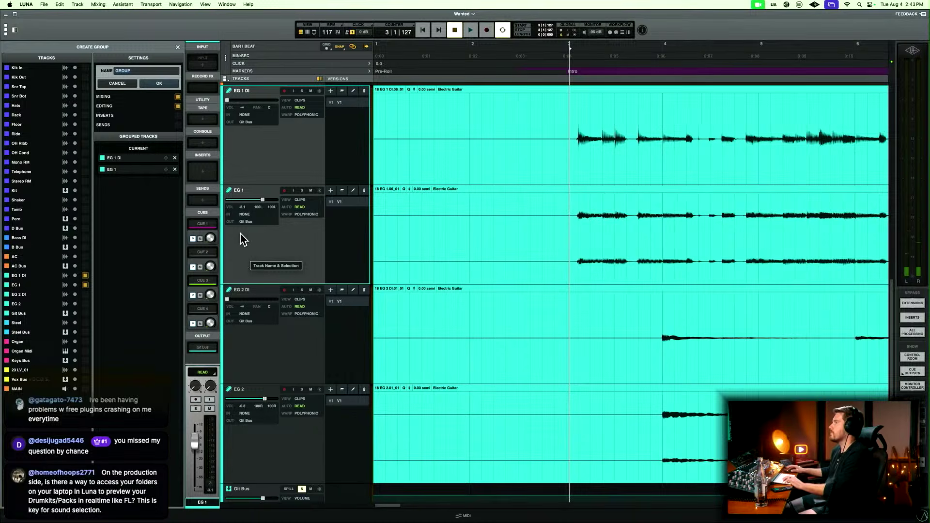
pyautogui.write('EG 1')
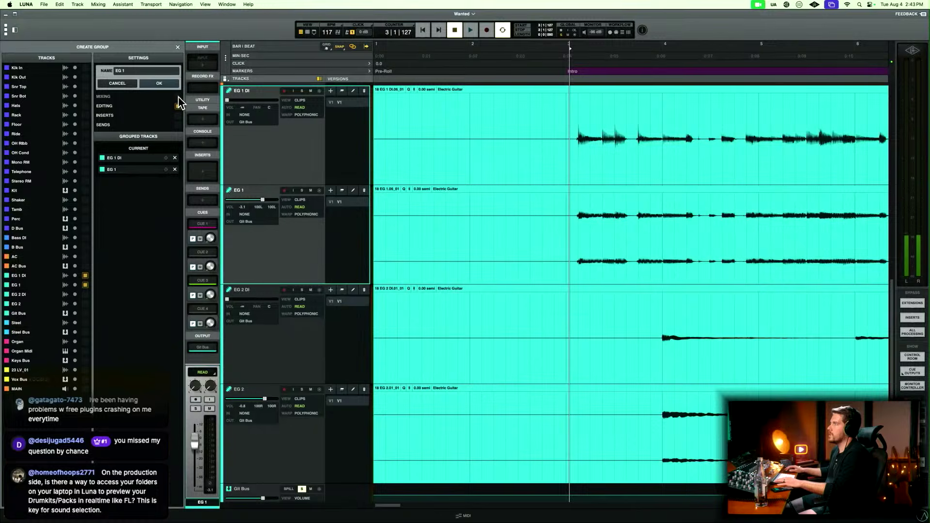
pyautogui.press('Return')
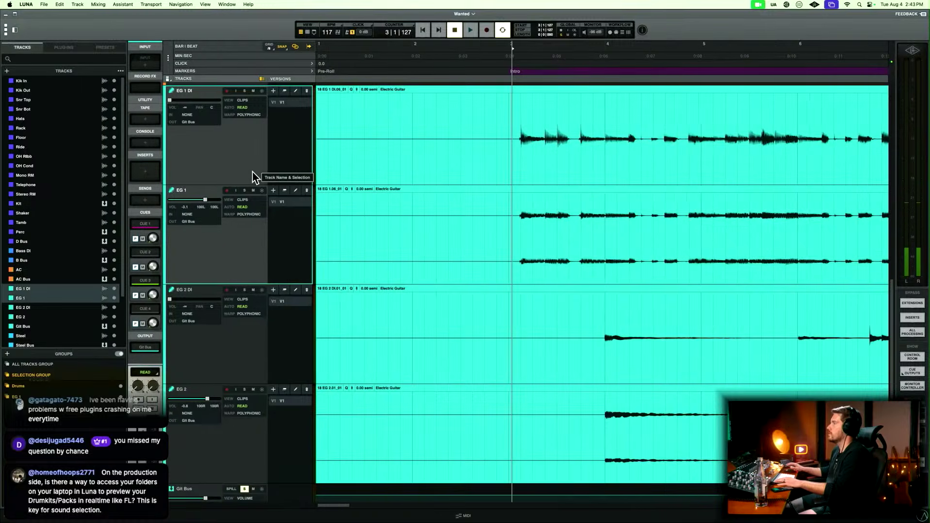
# Group EG 2 DI and EG 2 as "EG 2" with editing linked and mixing unlinked.
pyautogui.click(237, 325)
pyautogui.keyDown('shift'); pyautogui.click(221, 472); pyautogui.keyUp('shift')
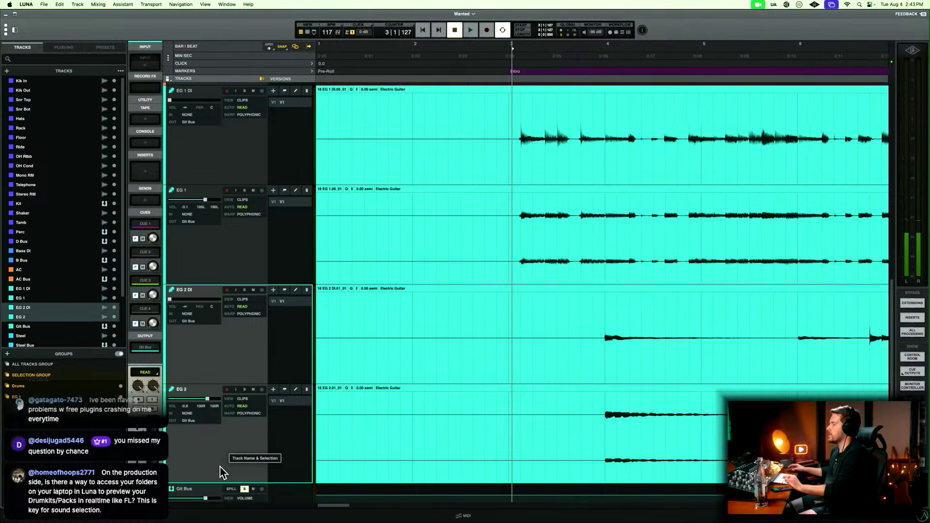
pyautogui.press('super+g')
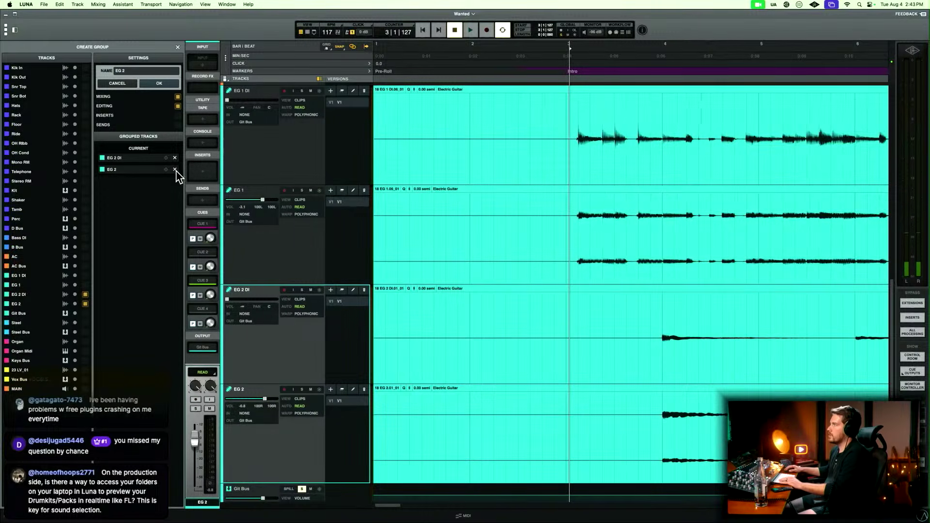
pyautogui.click(177, 96)
pyautogui.press('Return')
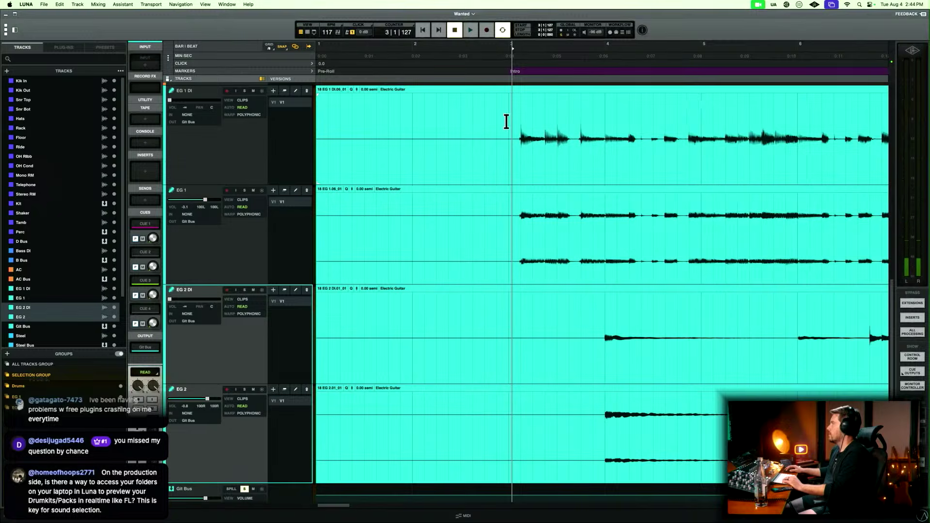
# Delete the silent opening of the EG 1 DI and EG 1 clips from bar 1 to just before the first guitar note in bar 3.
pyautogui.moveTo(512, 118); pyautogui.dragTo(287, 140)
pyautogui.press('Delete')
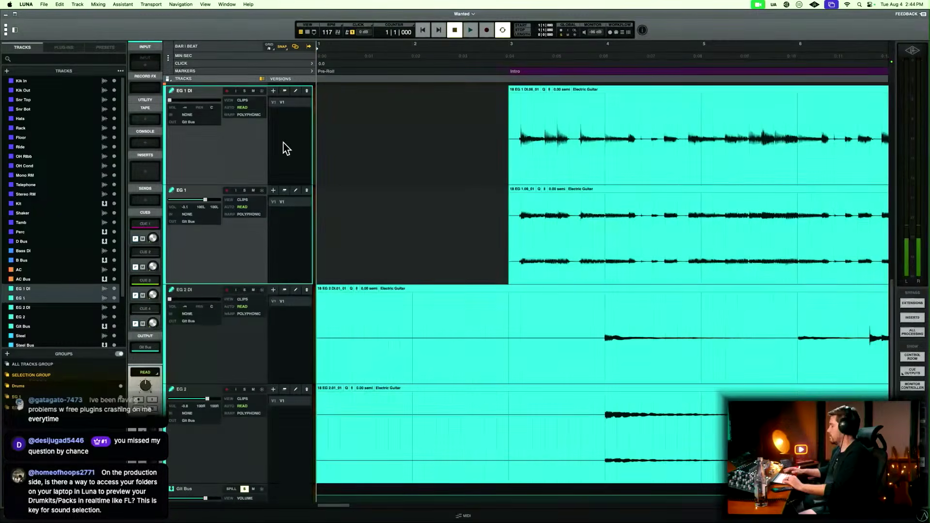
pyautogui.moveTo(515, 128); pyautogui.dragTo(509, 131)
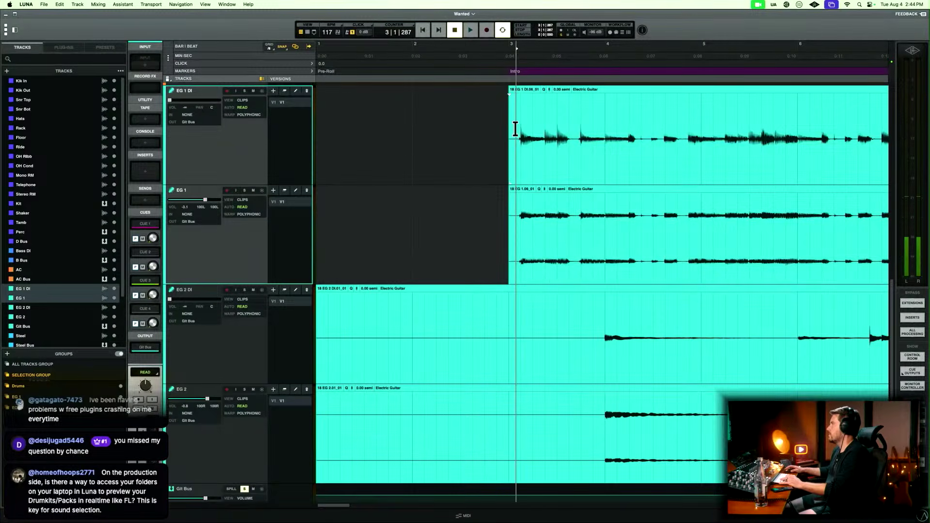
pyautogui.press('Delete')
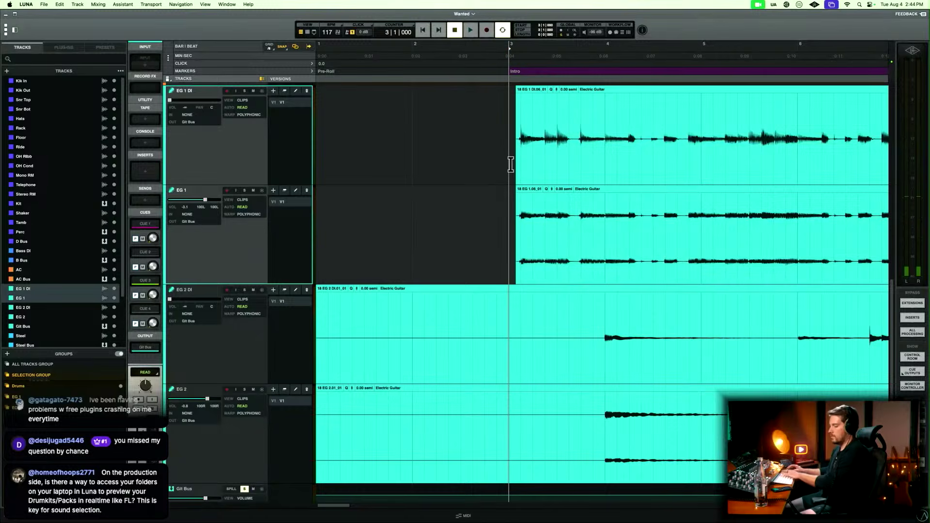
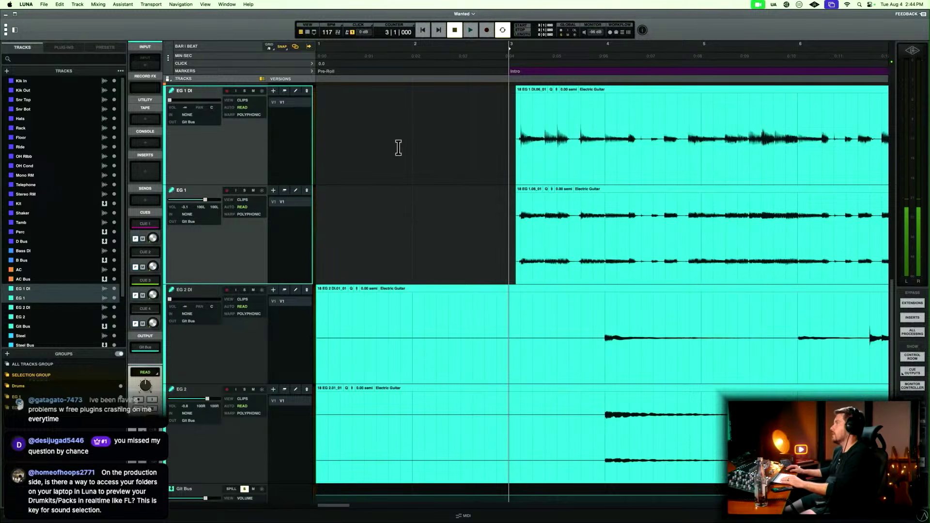
# Fade in the start of the EG 1 DI and EG 1 clips just before the first guitar note in bar 3.
pyautogui.click(513, 120)
pyautogui.press('t')
pyautogui.press('t')
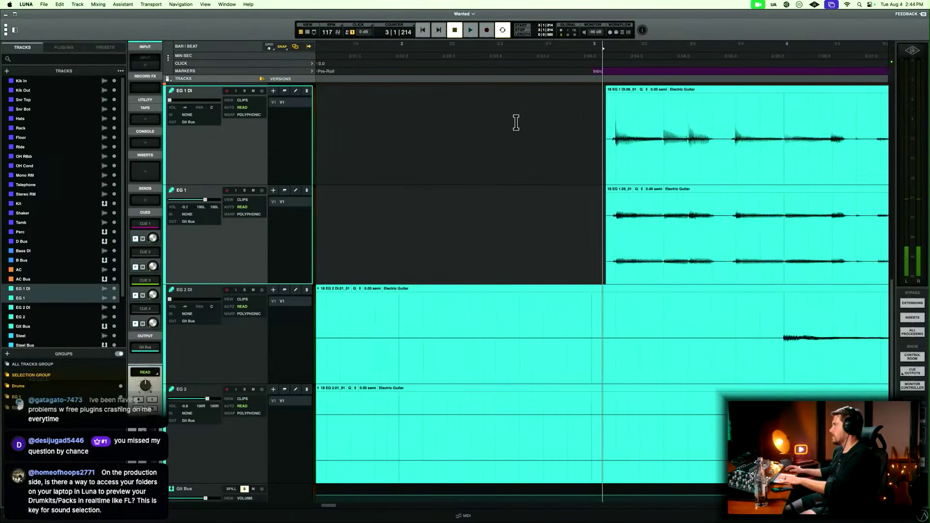
pyautogui.moveTo(591, 154); pyautogui.dragTo(616, 148)
pyautogui.press('f')
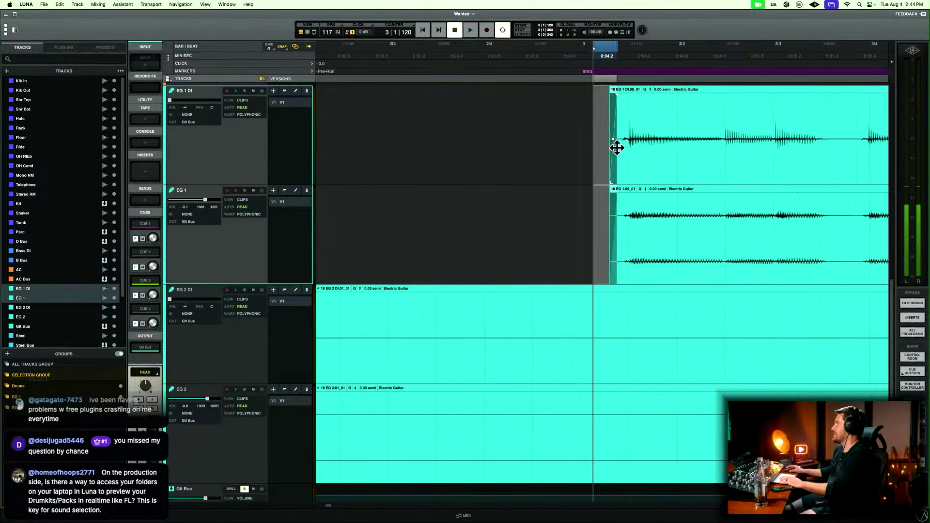
# Delete the silent opening of EG 2 DI and EG 2 up to just before bar 4 and fade in the remaining clips.
pyautogui.press('r')
pyautogui.press('r')
pyautogui.press('r')
pyautogui.click(454, 312)
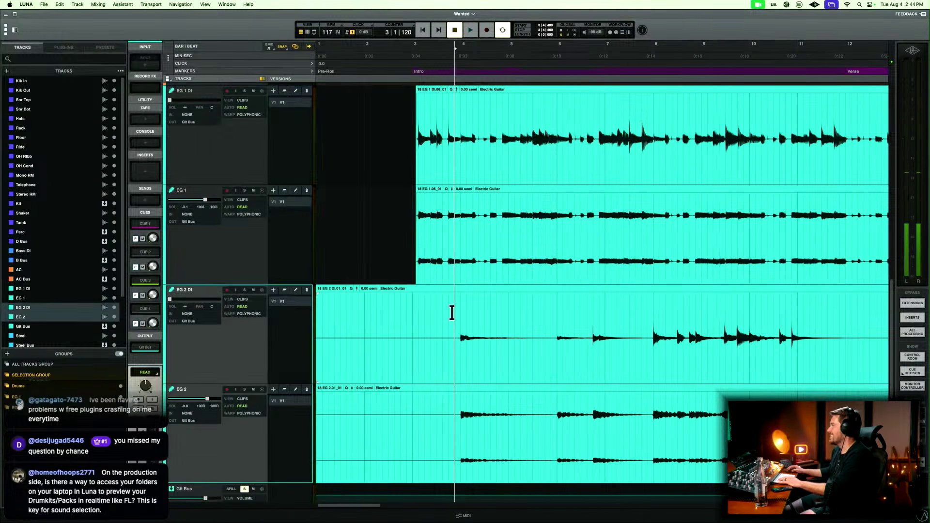
pyautogui.press('t')
pyautogui.press('t')
pyautogui.press('t')
pyautogui.click(635, 312)
pyautogui.press('b')
pyautogui.click(610, 342)
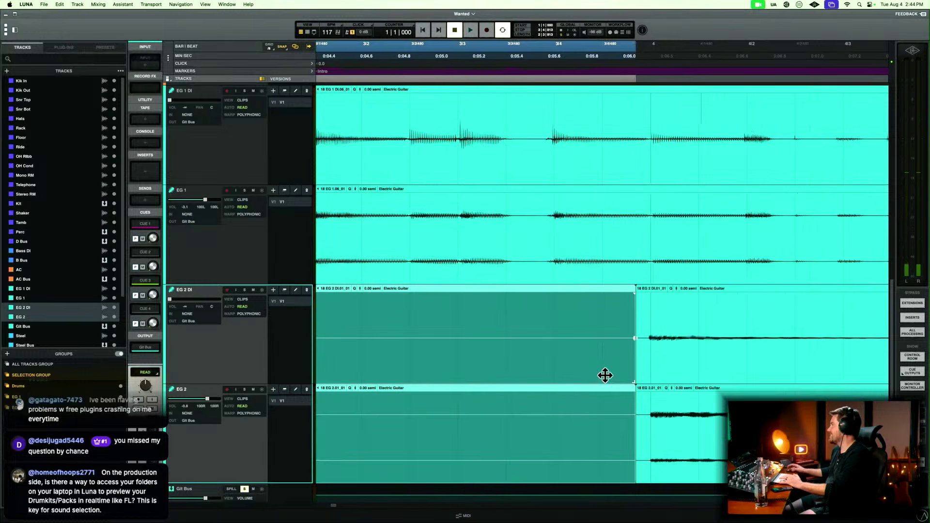
pyautogui.press('Delete')
pyautogui.moveTo(601, 361); pyautogui.dragTo(644, 338)
pyautogui.press('Delete')
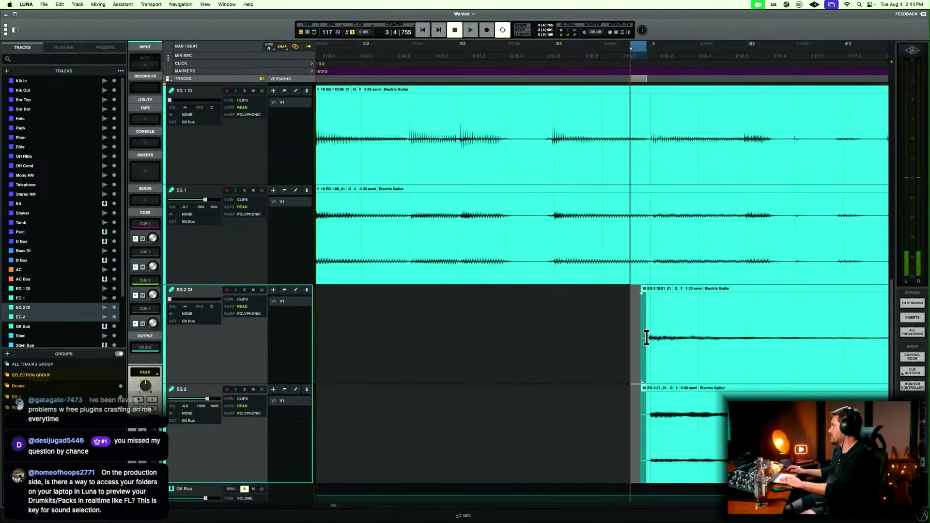
# Play the guitars from just before bar 4 and check their levels briefly in the mixer.
pyautogui.press('r')
pyautogui.press('r')
pyautogui.hscroll(3, 615, 334)
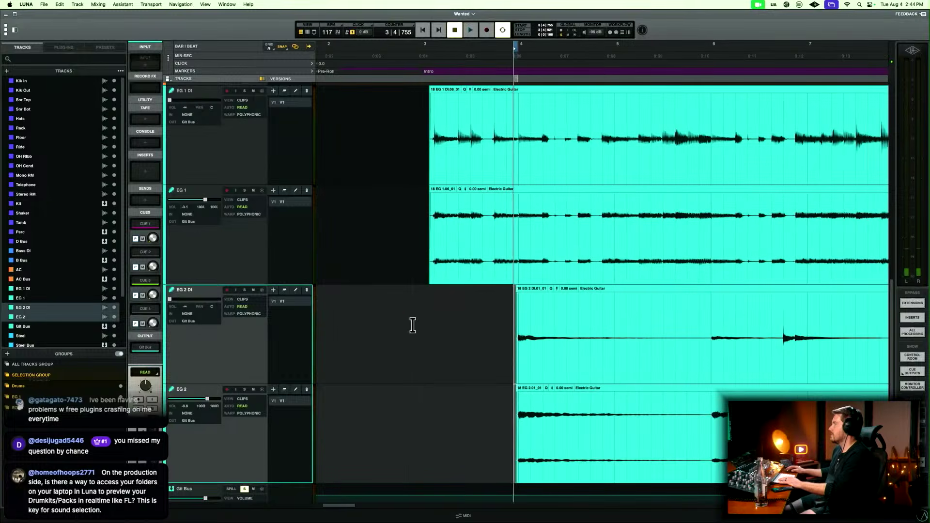
pyautogui.press('space')
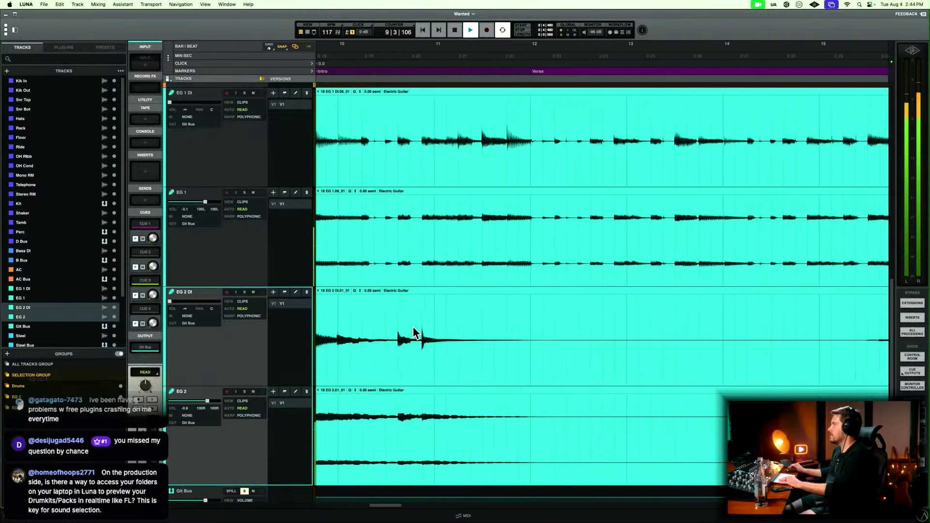
pyautogui.press('super+=')
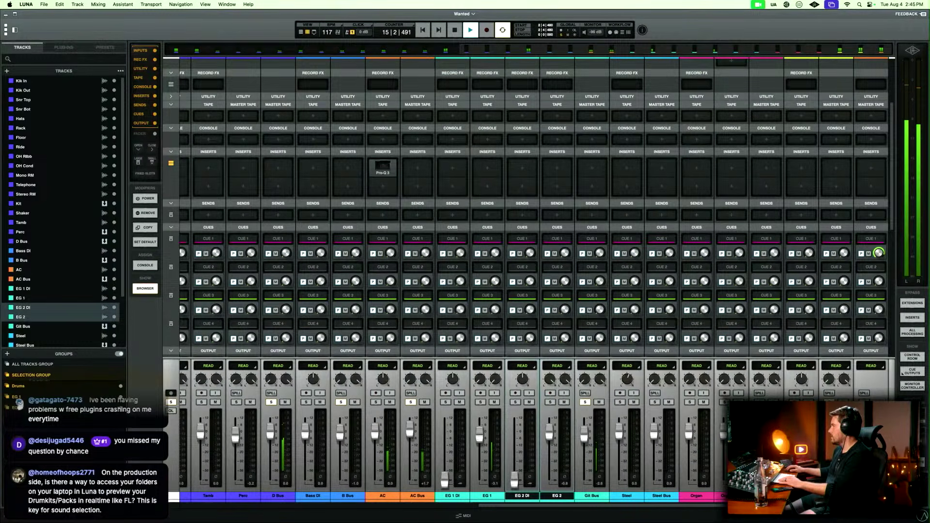
pyautogui.press('super+equal')
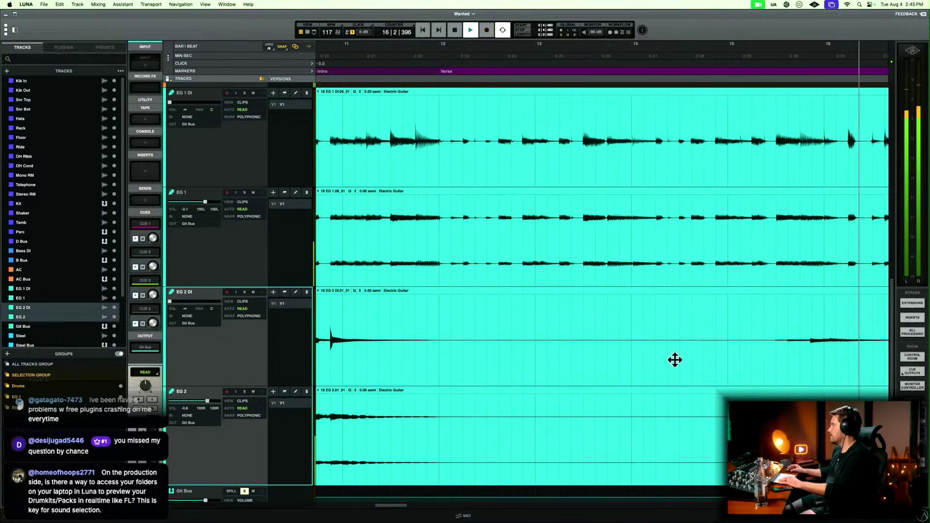
# Delete the silence in EG 2 DI and EG 2 from early in bar 12 to the guitar's re-entry in bar 15.
pyautogui.moveTo(487, 315); pyautogui.dragTo(763, 313)
pyautogui.press('Delete')
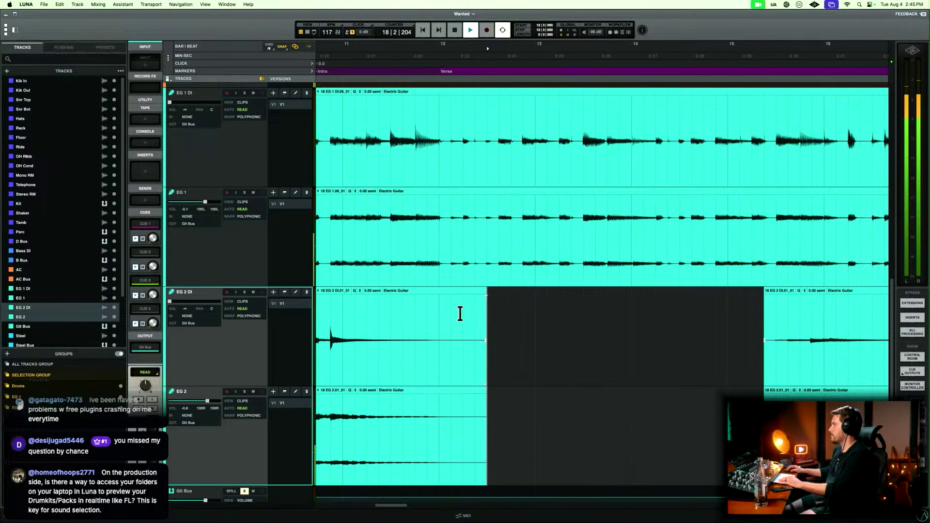
pyautogui.moveTo(460, 314); pyautogui.dragTo(522, 319)
pyautogui.press('Delete')
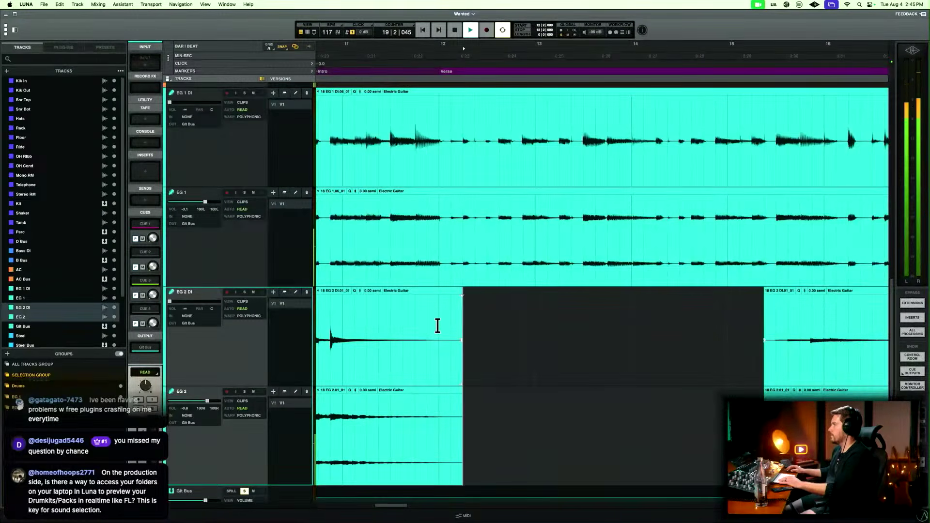
# Fade out the EG 2 clips ending in bar 12 and fade in the EG 2 clips starting in bar 15.
pyautogui.moveTo(437, 325); pyautogui.dragTo(502, 331)
pyautogui.press('f')
pyautogui.hscroll(4, 556, 332)
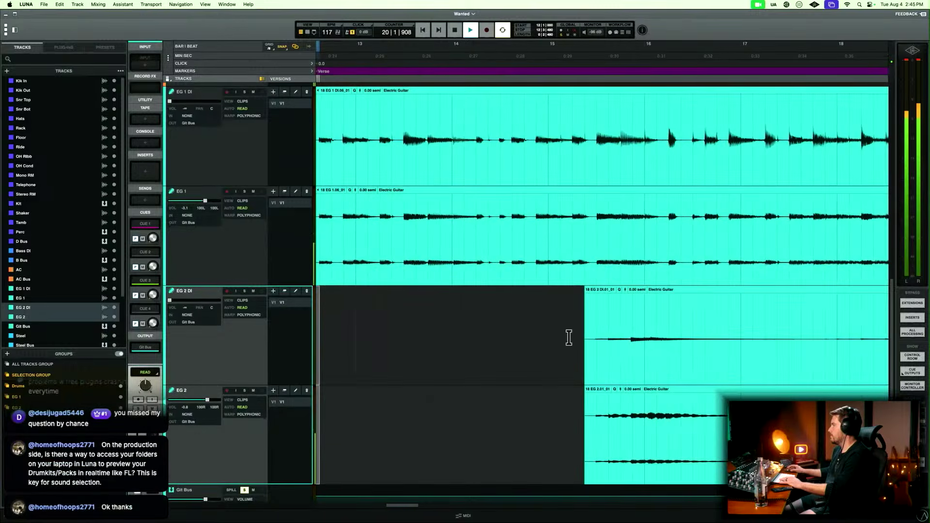
pyautogui.moveTo(573, 335); pyautogui.dragTo(596, 331)
pyautogui.hscroll(5, 597, 331)
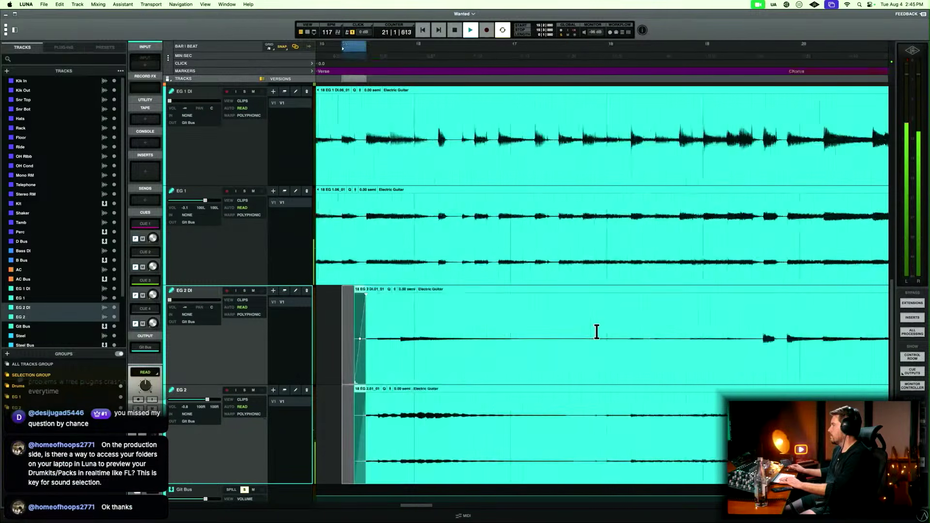
# Delete the short silence in bar 29 of EG 2 DI and EG 2 and fade the clip edges around the gap.
pyautogui.press('r')
pyautogui.hscroll(3, 597, 332)
pyautogui.hscroll(5, 596, 332)
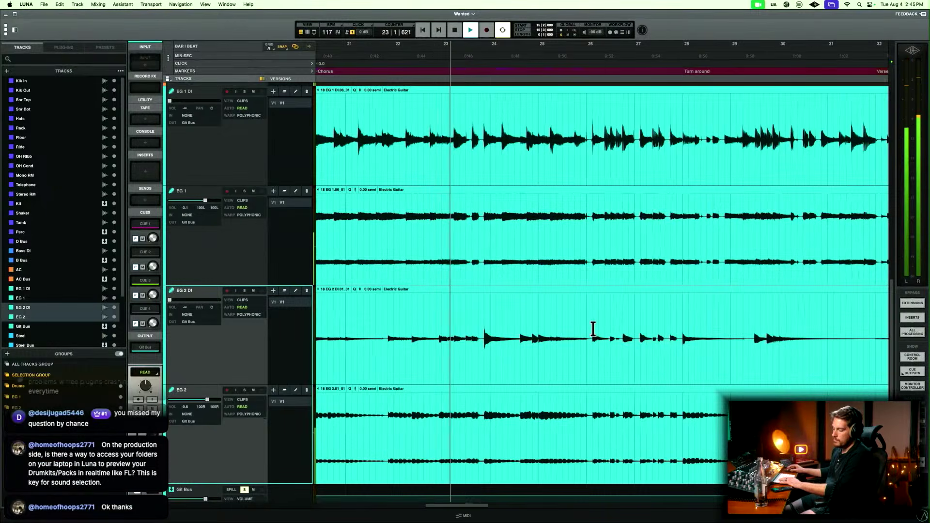
pyautogui.hscroll(2, 596, 332)
pyautogui.hscroll(1, 594, 328)
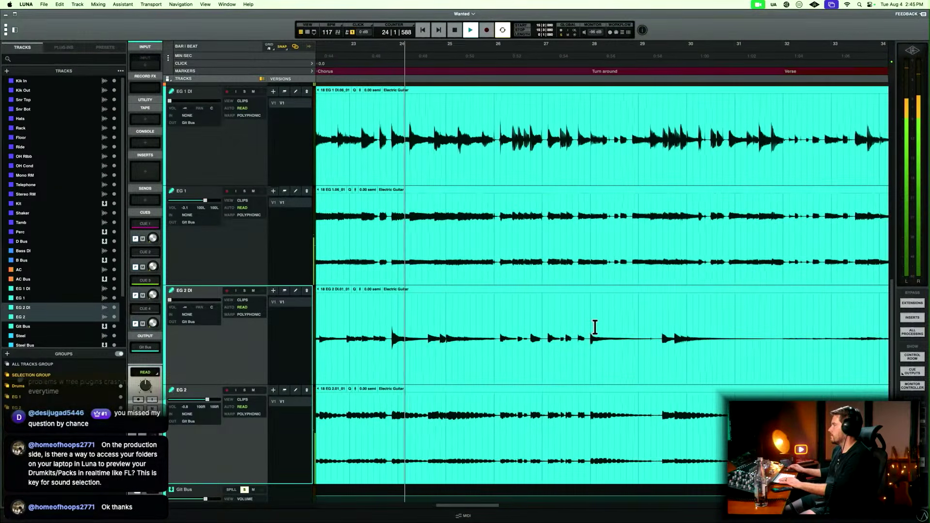
pyautogui.hscroll(2, 594, 327)
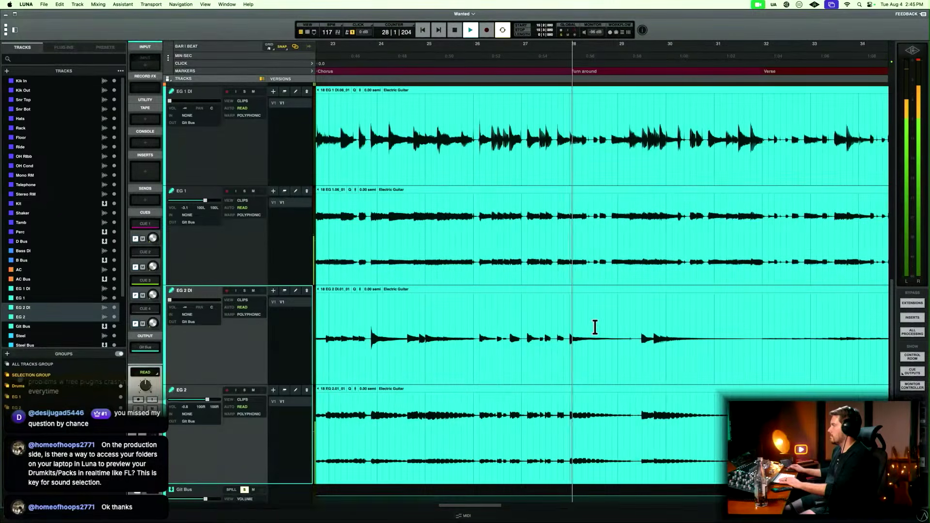
pyautogui.hscroll(2, 594, 327)
pyautogui.hscroll(3, 594, 328)
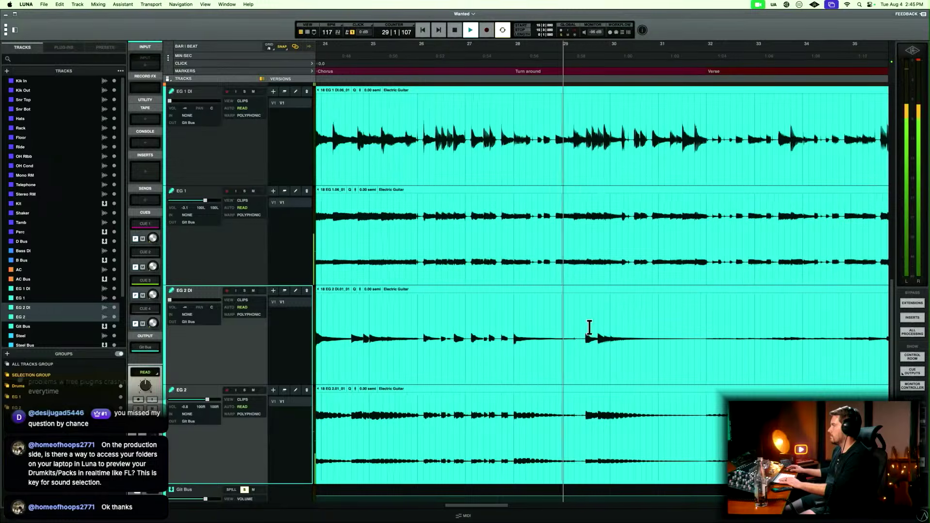
pyautogui.scroll(3, 581, 331)
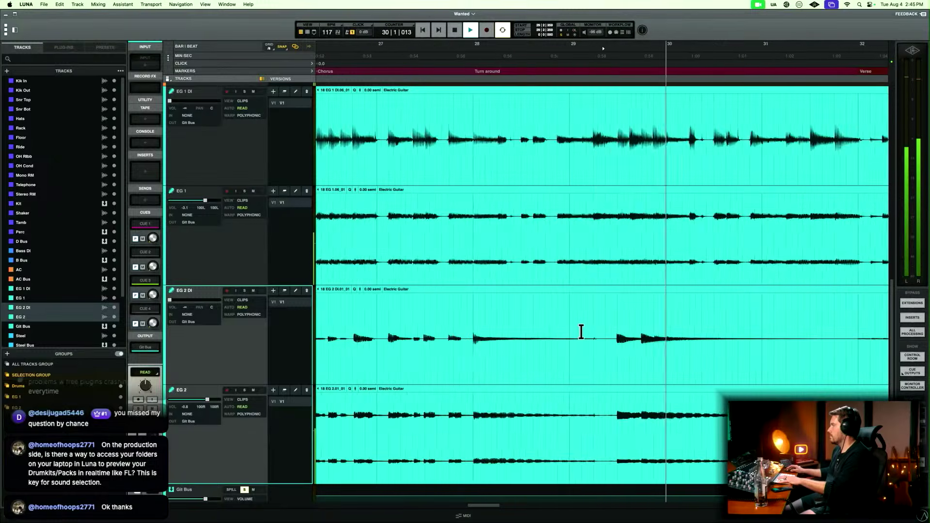
pyautogui.scroll(2, 581, 332)
pyautogui.moveTo(602, 328); pyautogui.dragTo(623, 373)
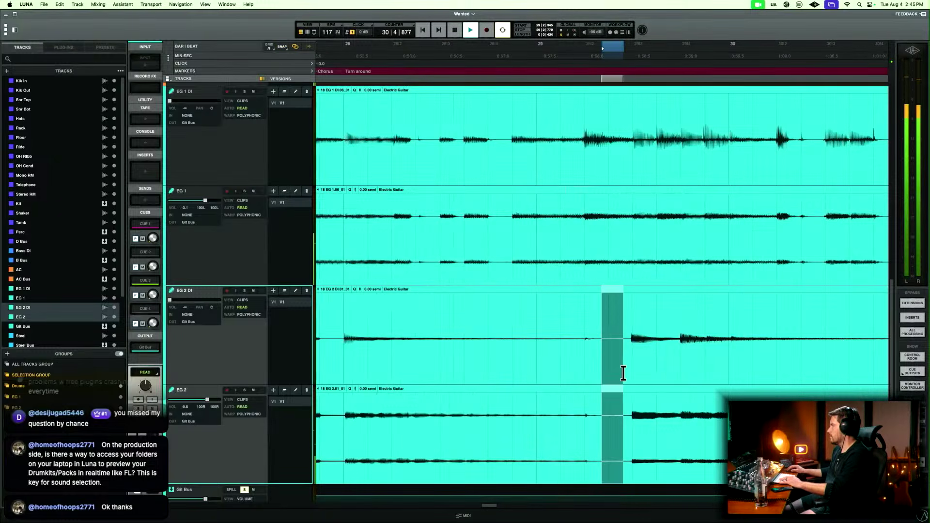
pyautogui.press('Delete')
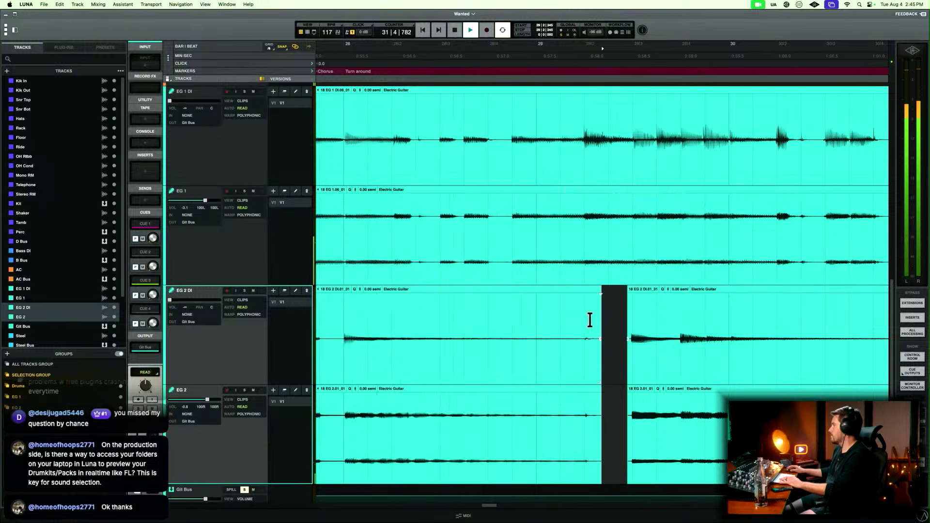
pyautogui.moveTo(590, 319); pyautogui.dragTo(629, 358)
# Delete the silence in bar 65 of EG 1 DI and EG 1, between the Chorus's opening hit and the next guitar notes.
pyautogui.scroll(-2, 629, 359)
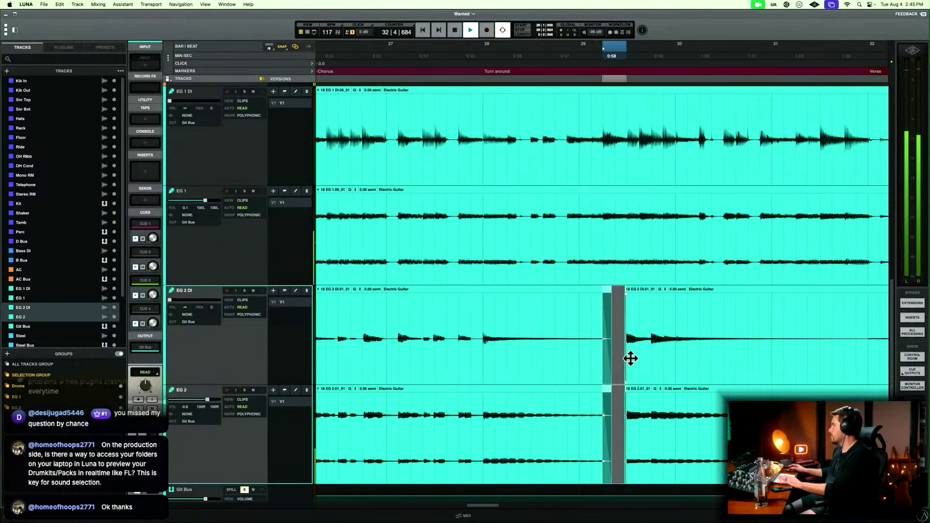
pyautogui.scroll(-2, 630, 358)
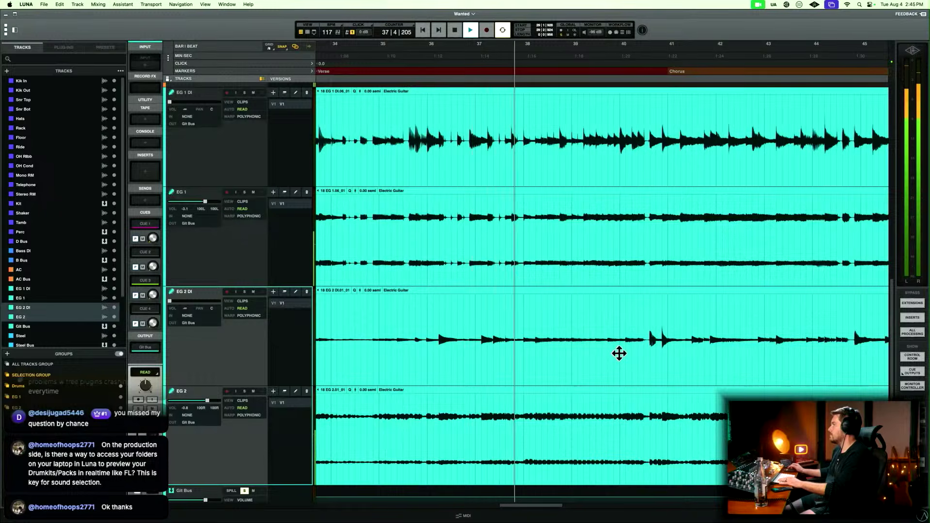
pyautogui.scroll(-2, 619, 353)
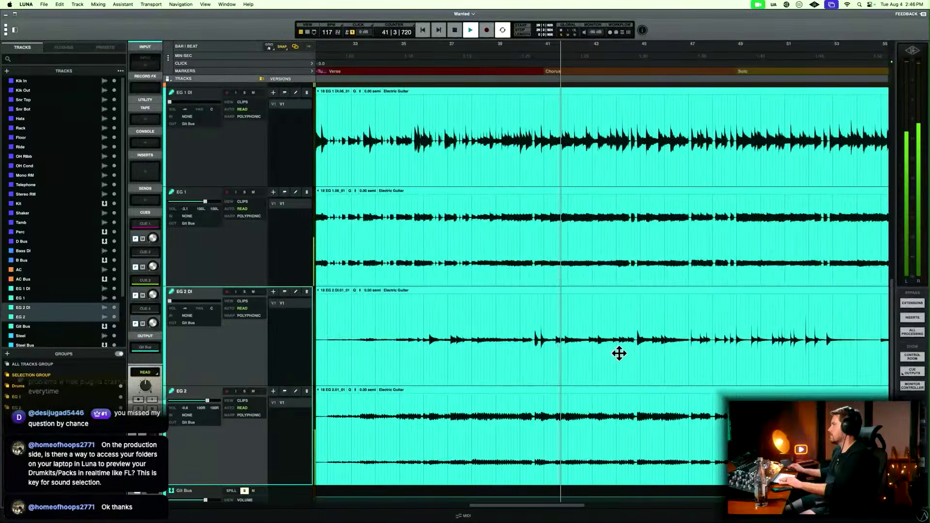
pyautogui.hscroll(8, 619, 355)
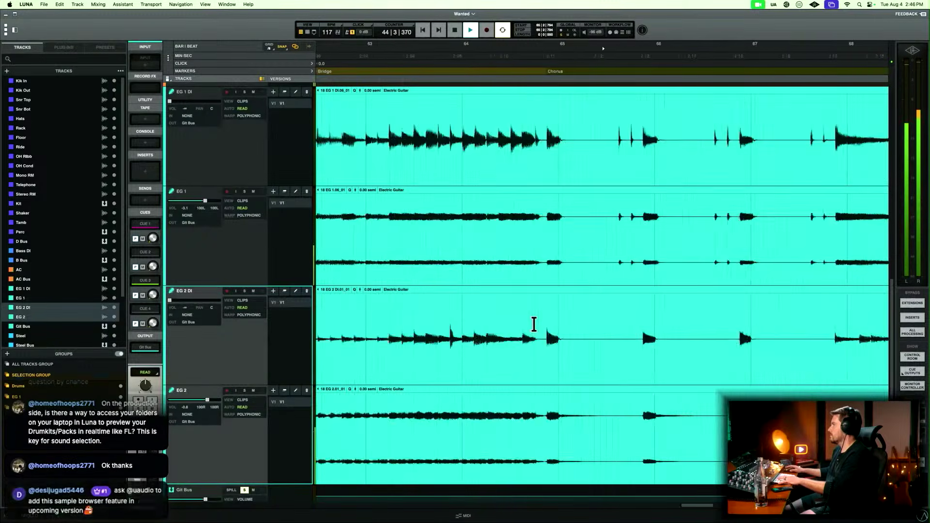
pyautogui.scroll(5, 535, 334)
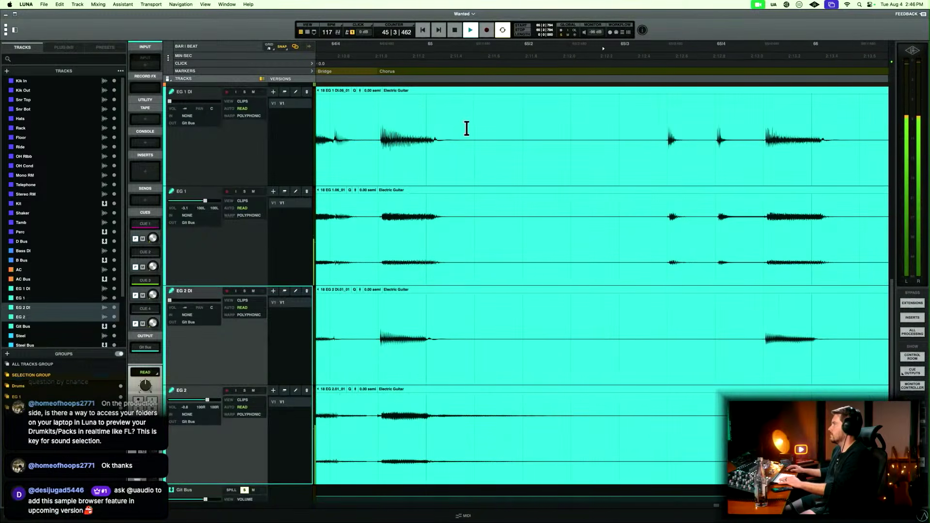
pyautogui.moveTo(484, 129); pyautogui.dragTo(651, 209)
pyautogui.press('Delete')
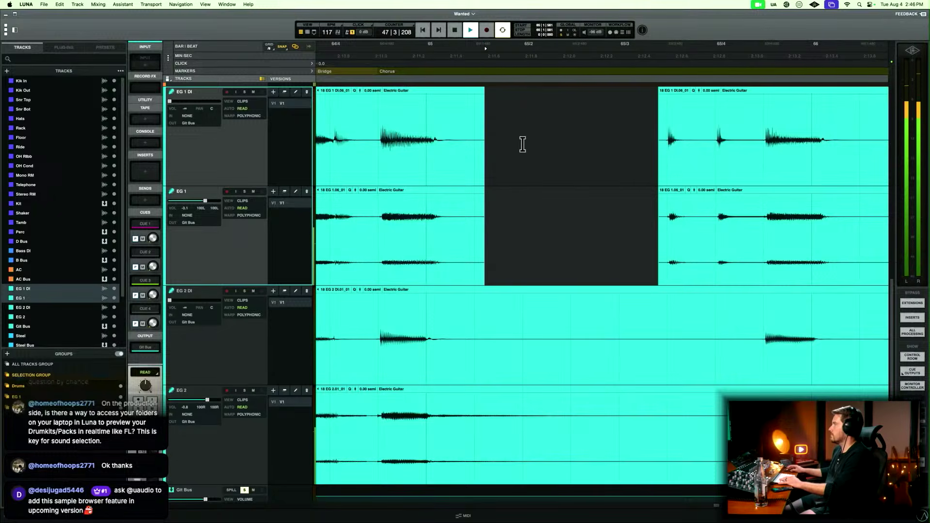
# Fade out the EG 1 clips before the bar 65 gap and fade in the clips after it.
pyautogui.moveTo(463, 120); pyautogui.dragTo(540, 195)
pyautogui.moveTo(624, 135); pyautogui.dragTo(662, 154)
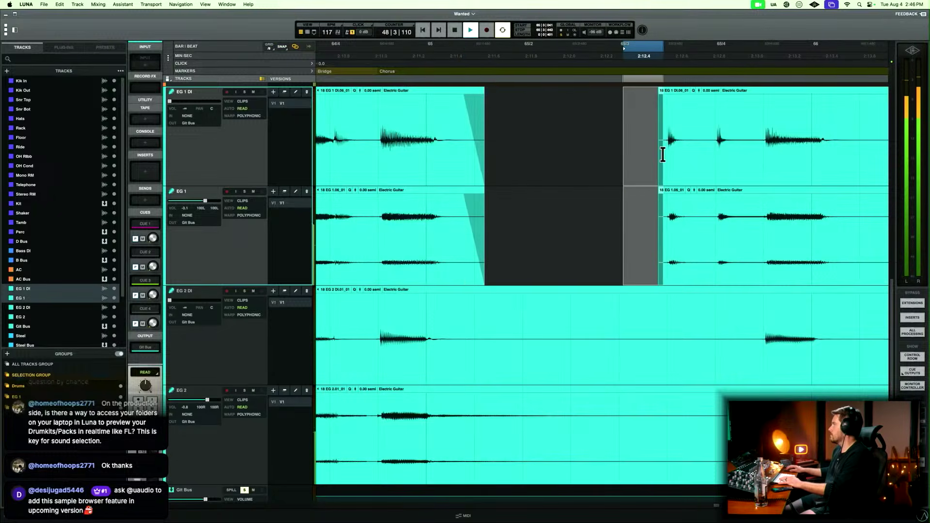
pyautogui.press('r')
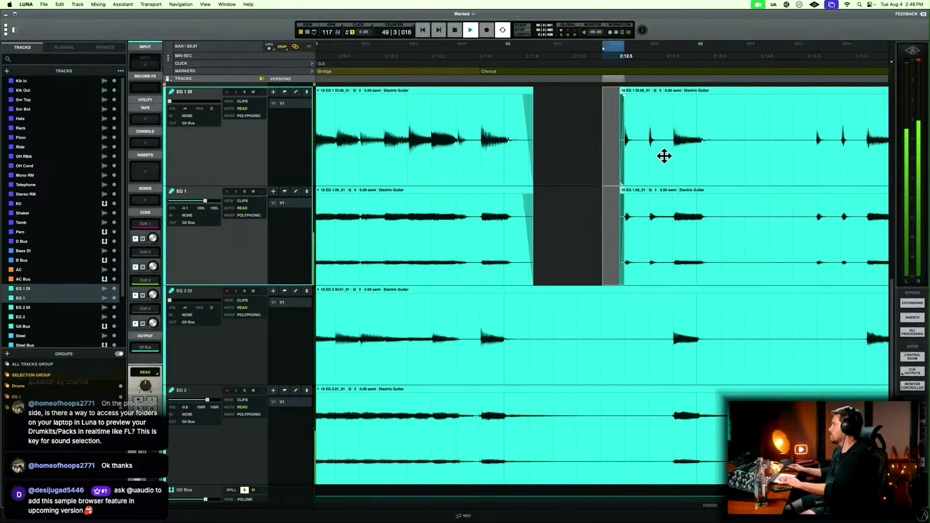
# Delete the silence in bar 66 of EG 1 DI and EG 1 and fade out the clips before the gap.
pyautogui.hscroll(3, 664, 156)
pyautogui.moveTo(630, 127); pyautogui.dragTo(707, 168)
pyautogui.press('Delete')
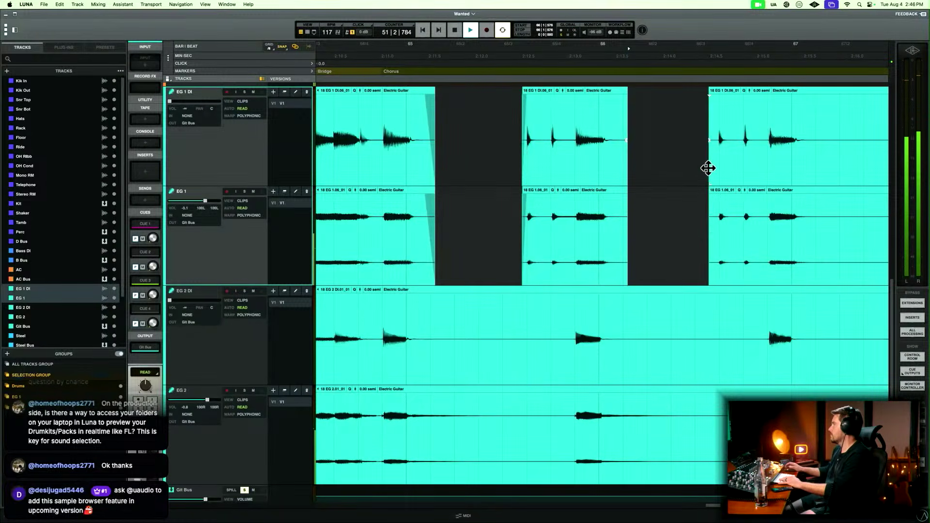
pyautogui.moveTo(617, 129); pyautogui.dragTo(658, 184)
pyautogui.press('r')
pyautogui.press('r')
pyautogui.press('r')
pyautogui.press('r')
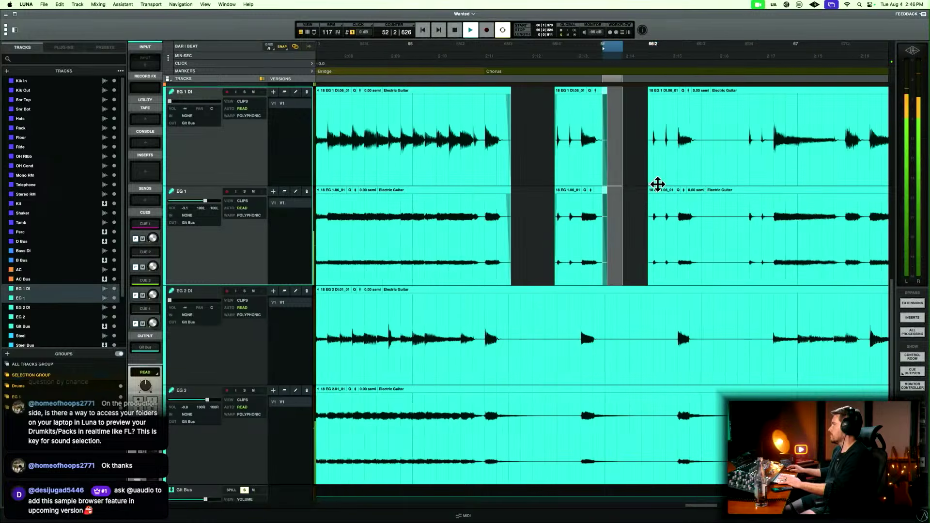
# Stop playback and duplicate the EG 2 DI and EG 2 tracks.
pyautogui.press('t')
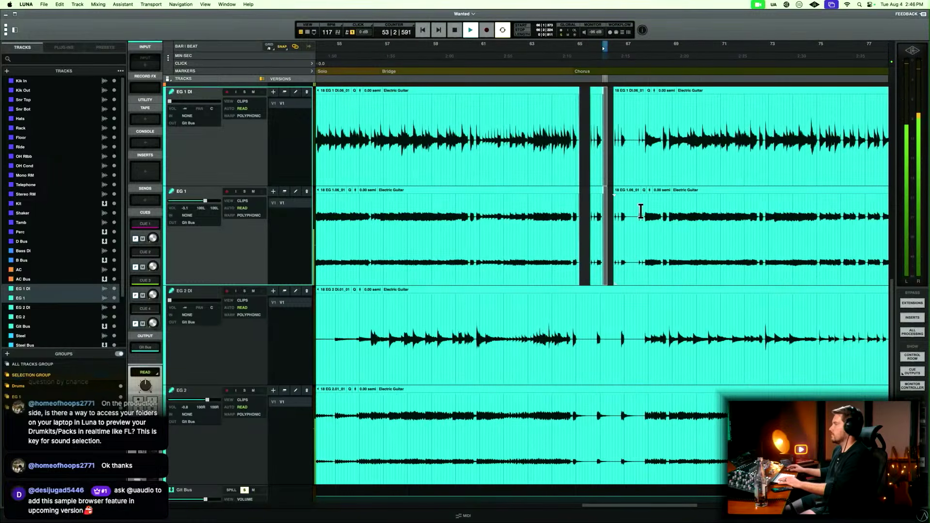
pyautogui.scroll(-5, 594, 305)
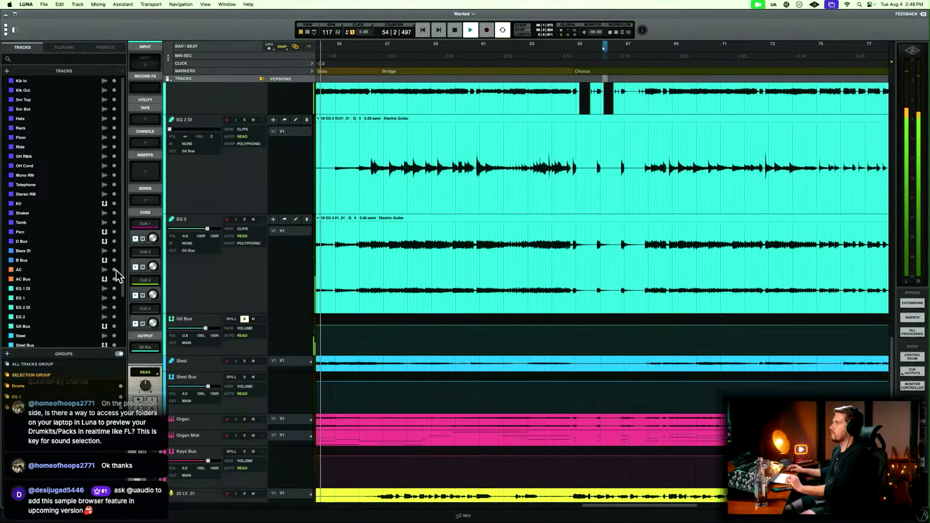
pyautogui.press('space')
pyautogui.click(224, 278)
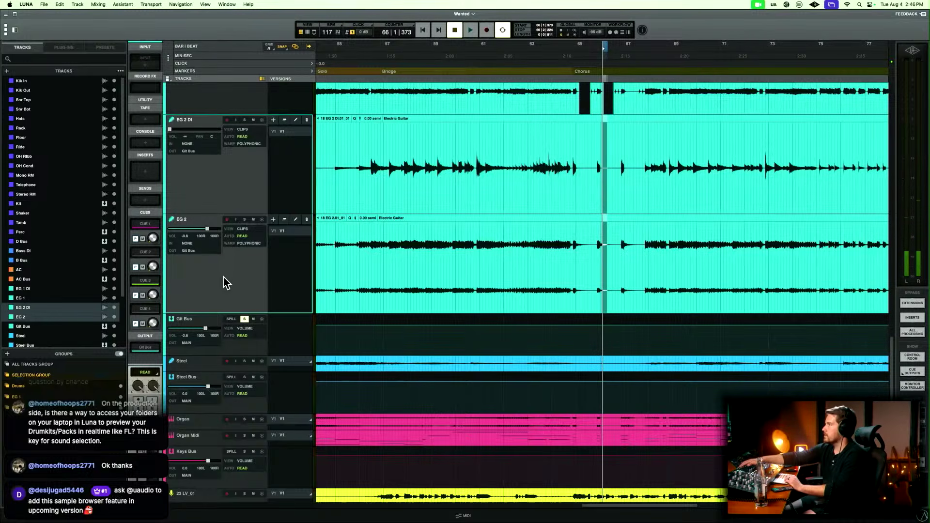
pyautogui.press('super+d')
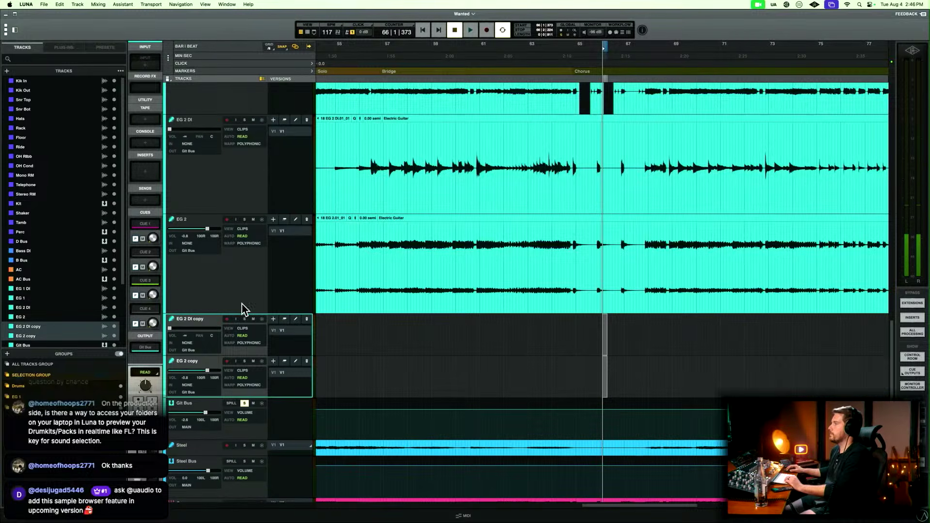
# Rename the duplicated electric guitar tracks as EG 3 DI and EG 3.
pyautogui.doubleClick(192, 318)
pyautogui.write('EG 3DI')
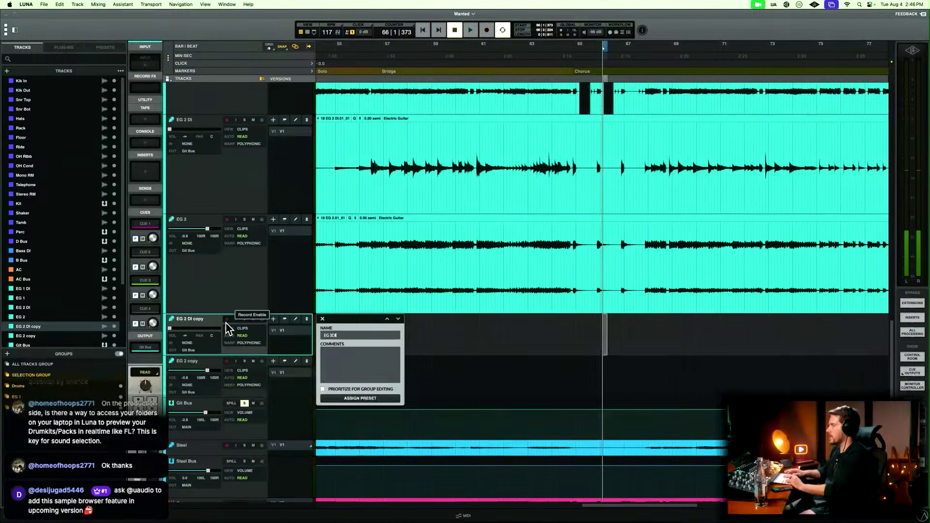
pyautogui.press('Tab')
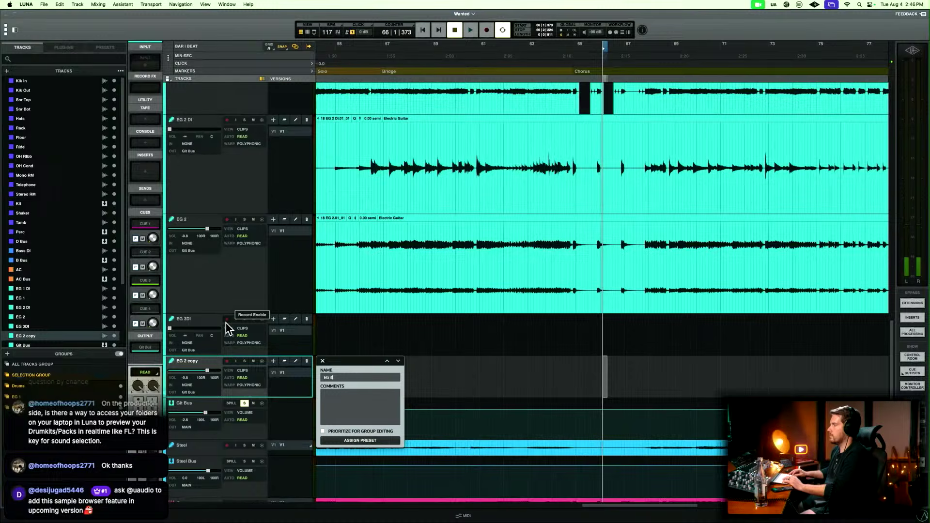
pyautogui.hotkey('shift', 'Tab')
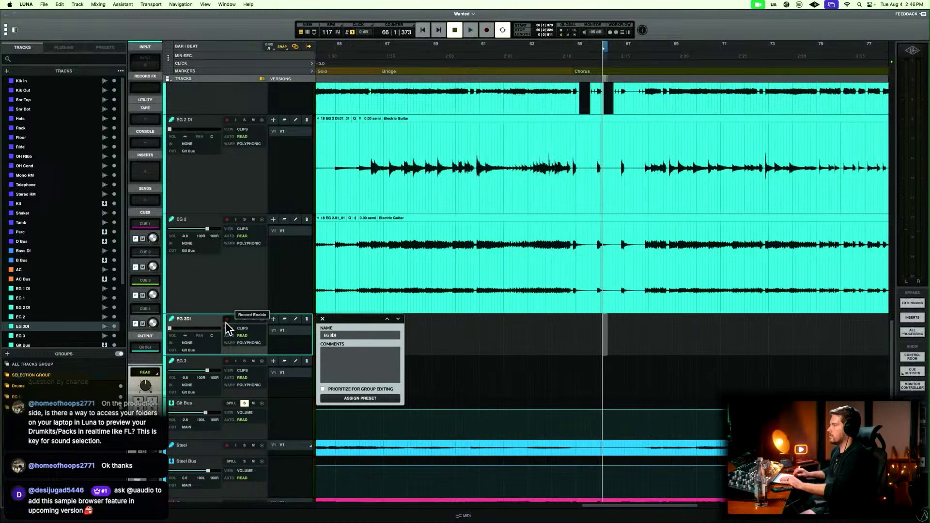
pyautogui.press('Return')
# Play the session from the start of the Solo section and stop after the opening notes.
pyautogui.hscroll(-5, 398, 340)
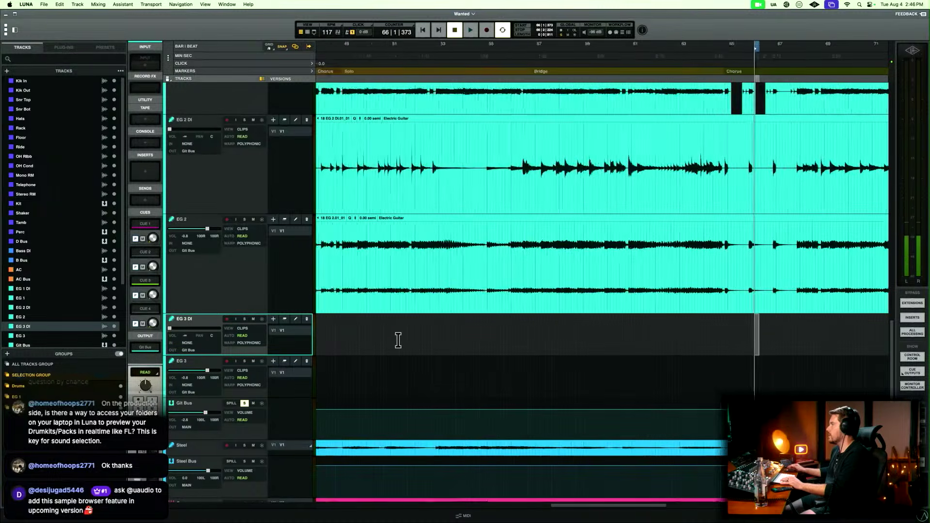
pyautogui.click(425, 71)
pyautogui.press('space')
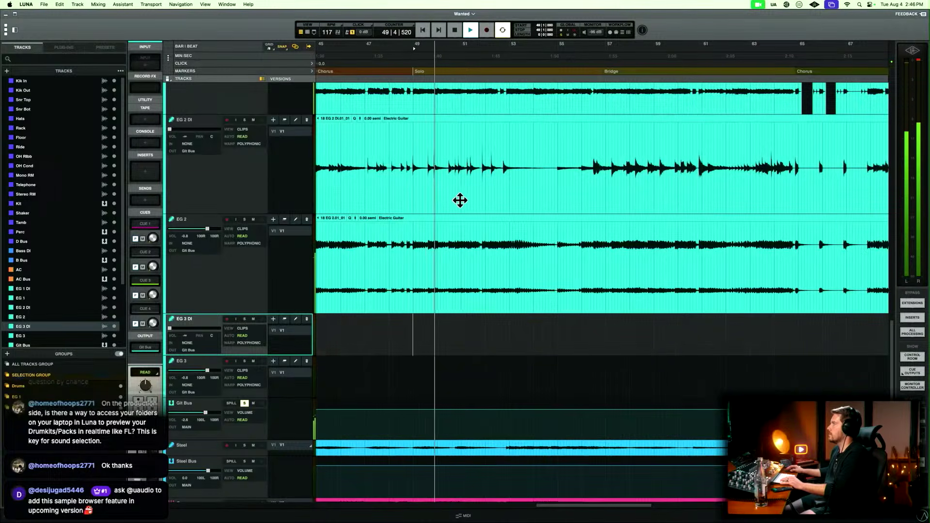
pyautogui.press('space')
# Solo EG 2 DI and EG 2 and play them from the end of bar 48 into the Solo section.
pyautogui.click(411, 152)
pyautogui.press('t')
pyautogui.press('t')
pyautogui.press('t')
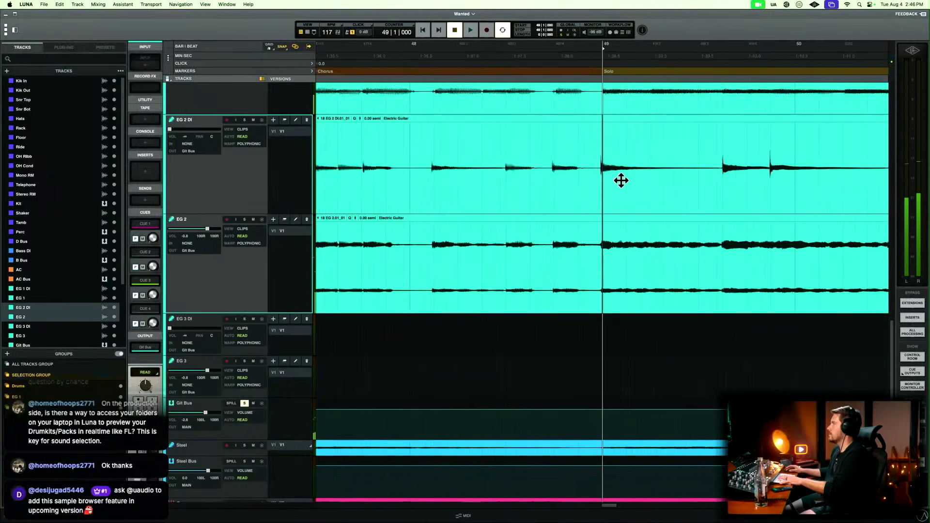
pyautogui.hscroll(3, 620, 180)
pyautogui.click(436, 143)
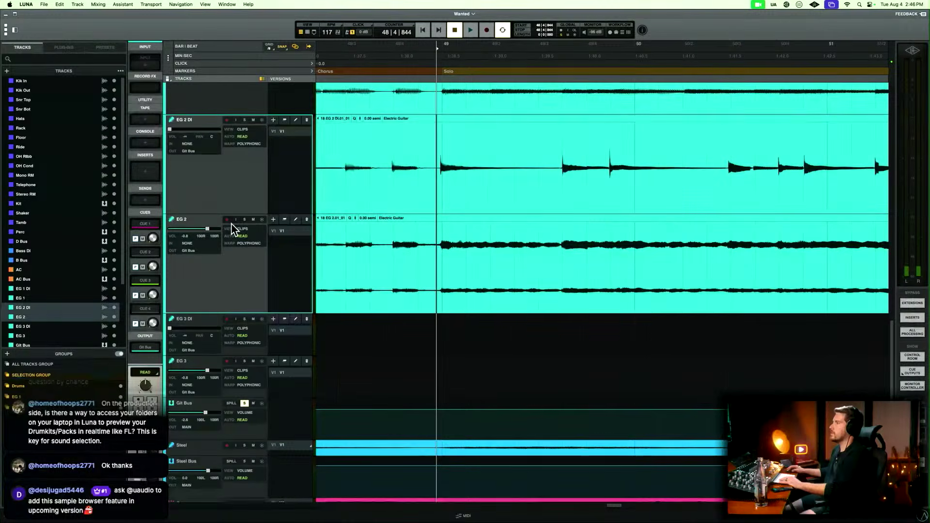
pyautogui.moveTo(371, 139); pyautogui.dragTo(381, 140)
pyautogui.press('space')
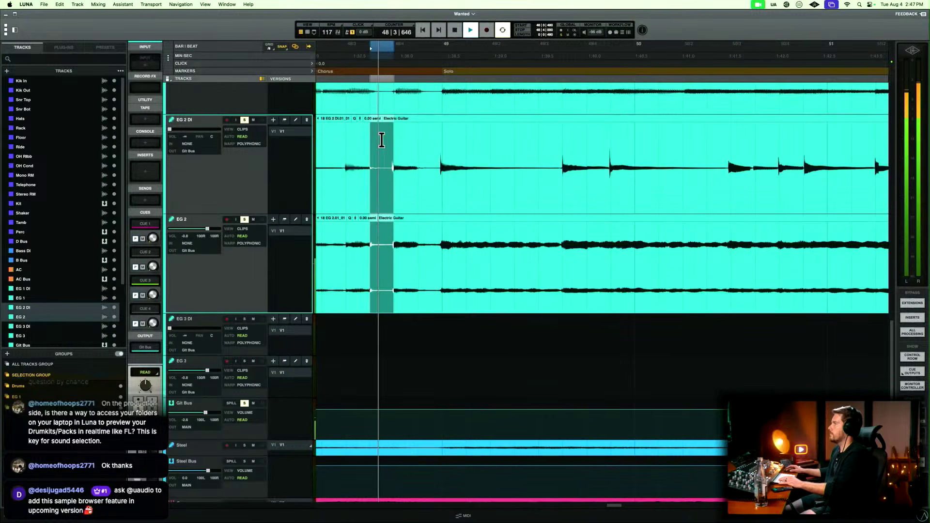
pyautogui.click(386, 142)
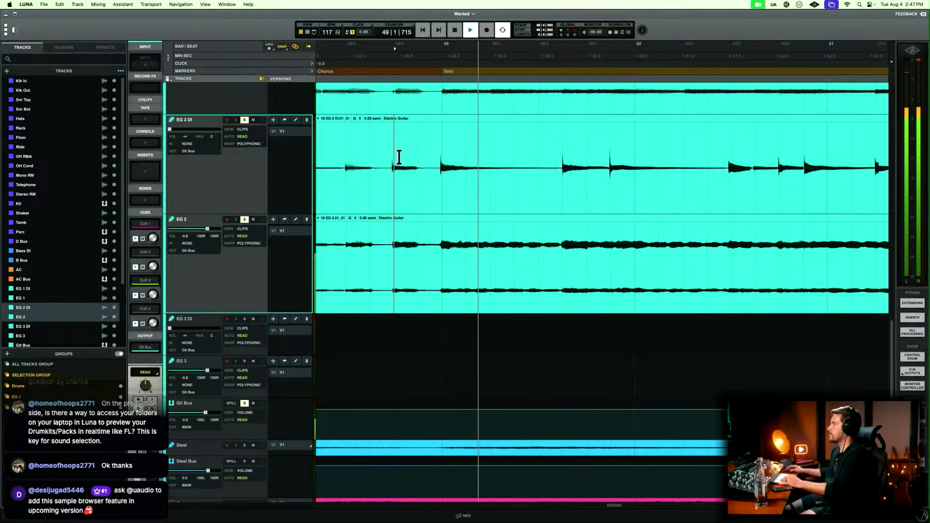
# Play EG 2 DI and EG 2 from bar 47 into the Solo section to locate where the solo part begins.
pyautogui.press('r')
pyautogui.hscroll(3, 440, 163)
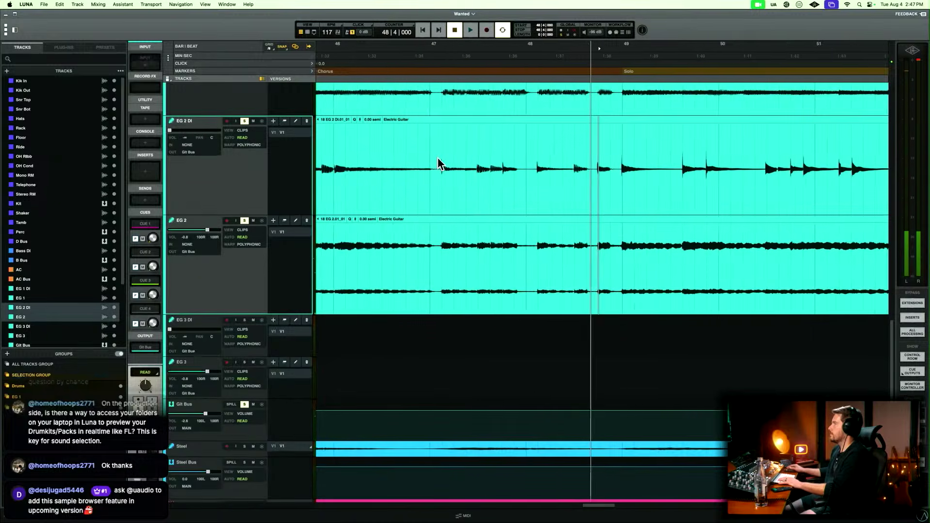
pyautogui.click(364, 152)
pyautogui.press('space')
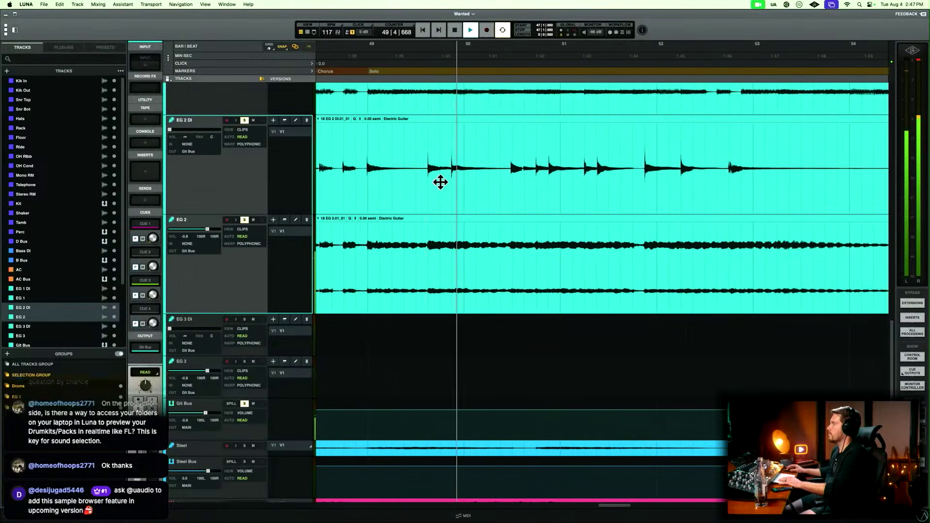
pyautogui.press('space')
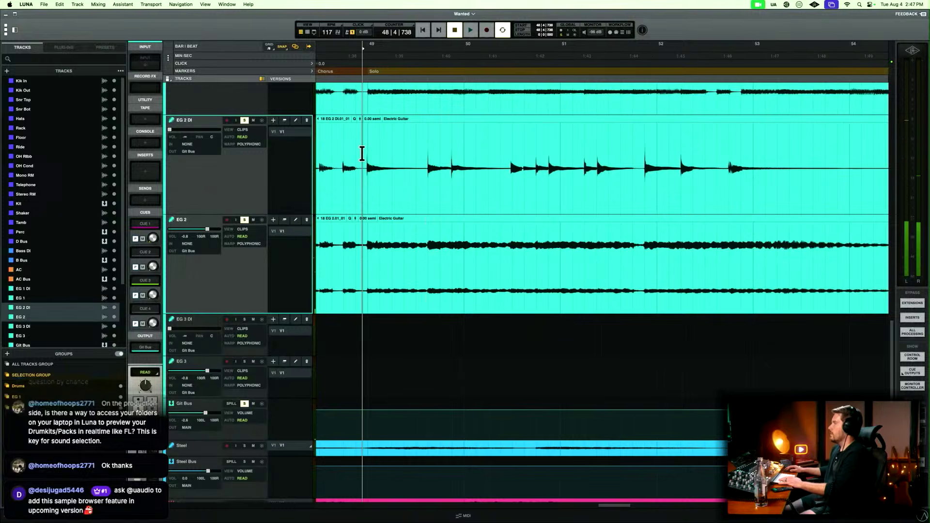
# Move the Solo audio of EG 2 DI and EG 2, from just before bar 49 to bar 55, onto EG 3 DI and EG 3.
pyautogui.press('r')
pyautogui.press('r')
pyautogui.moveTo(376, 155); pyautogui.dragTo(735, 164)
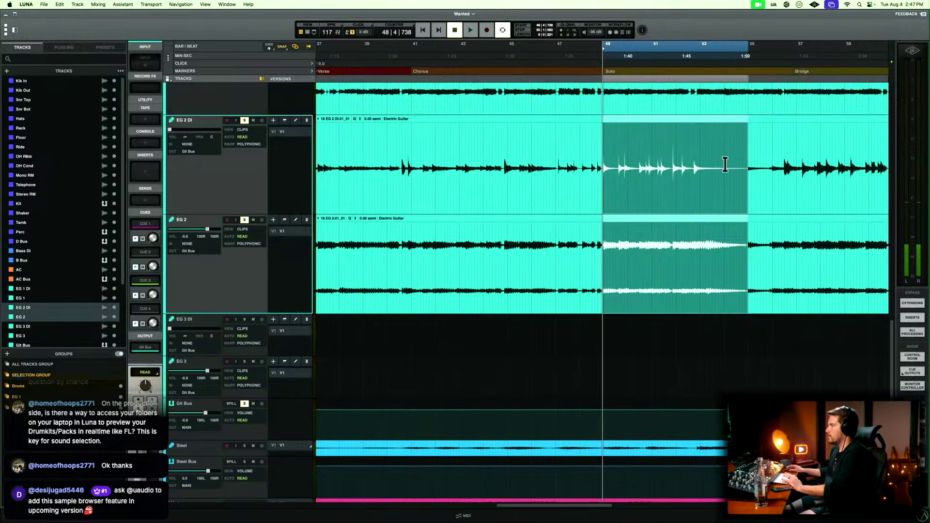
pyautogui.click(210, 322)
pyautogui.hotkey('ctrl', 'v')
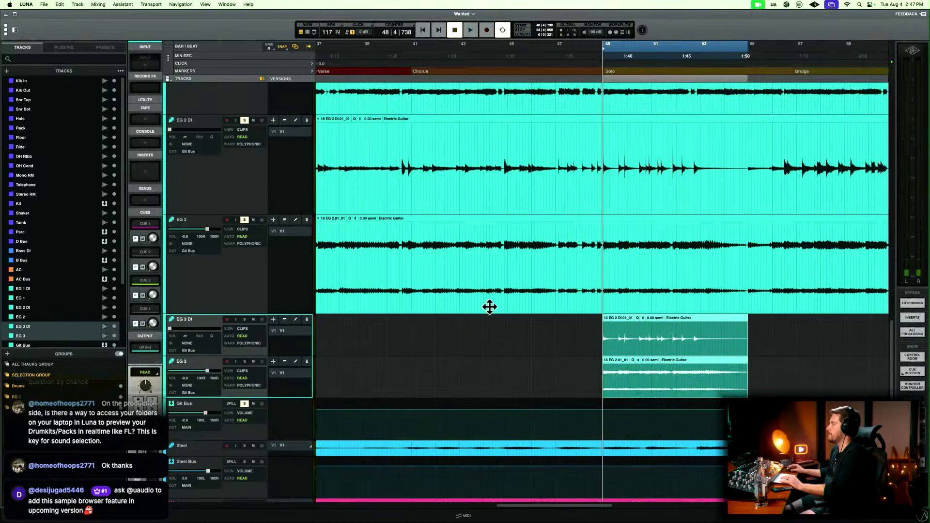
pyautogui.click(206, 199)
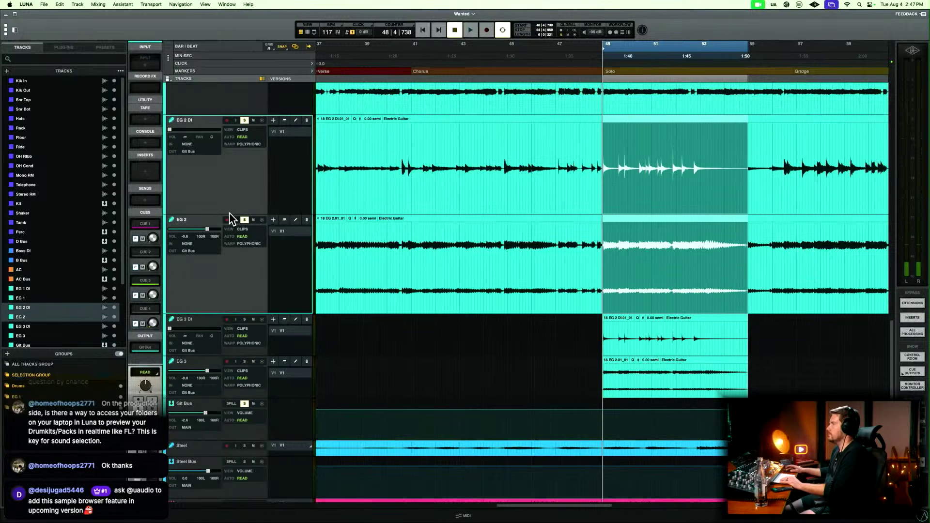
pyautogui.press('Delete')
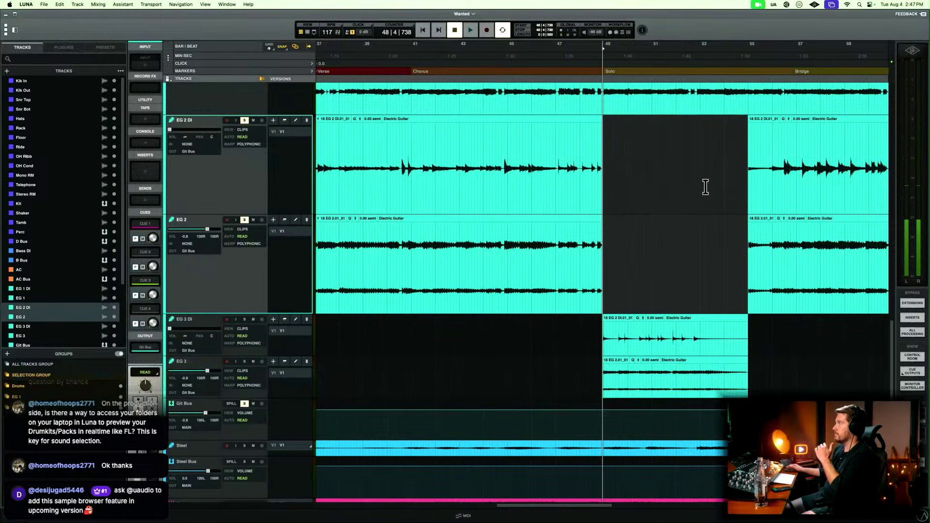
# Play the Solo section from just before bar 49 to check the guitars around the emptied part of EG 2.
pyautogui.hscroll(5, 705, 187)
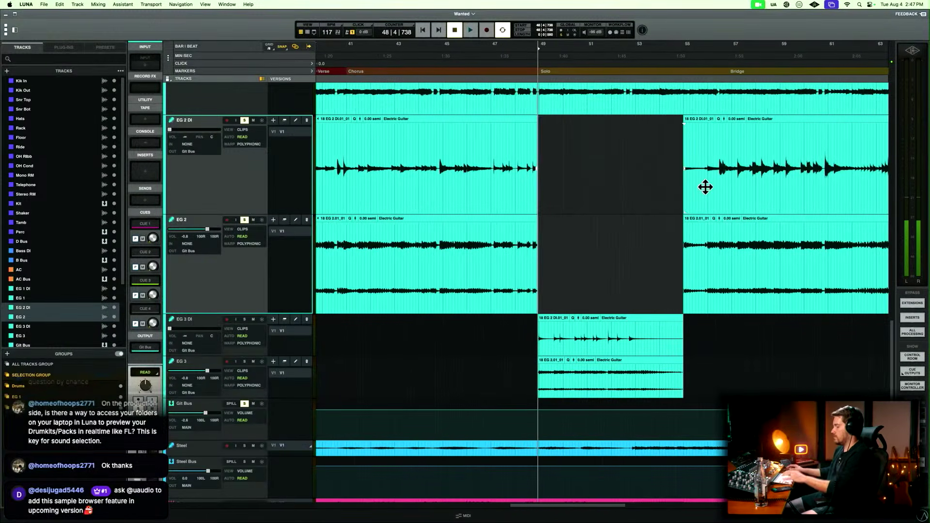
pyautogui.press('t')
pyautogui.press('r')
pyautogui.hscroll(3, 705, 187)
pyautogui.press('r')
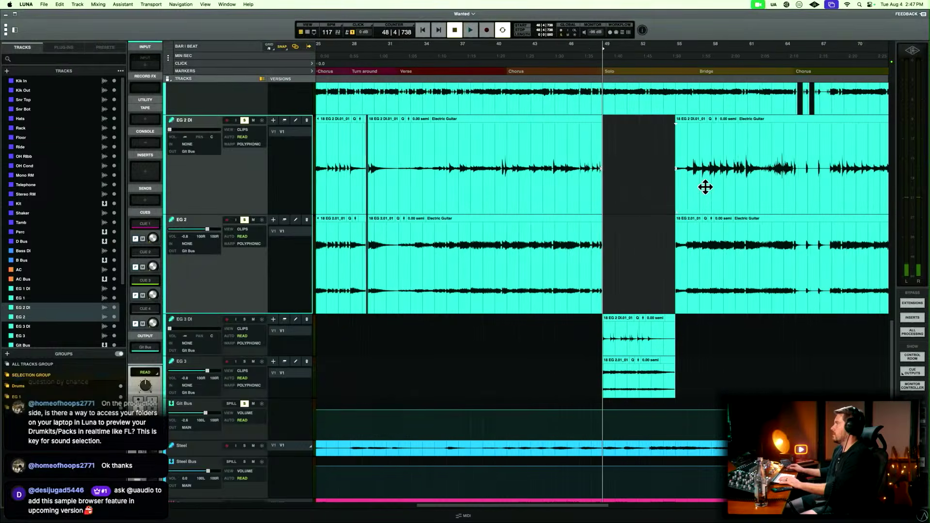
pyautogui.press('space')
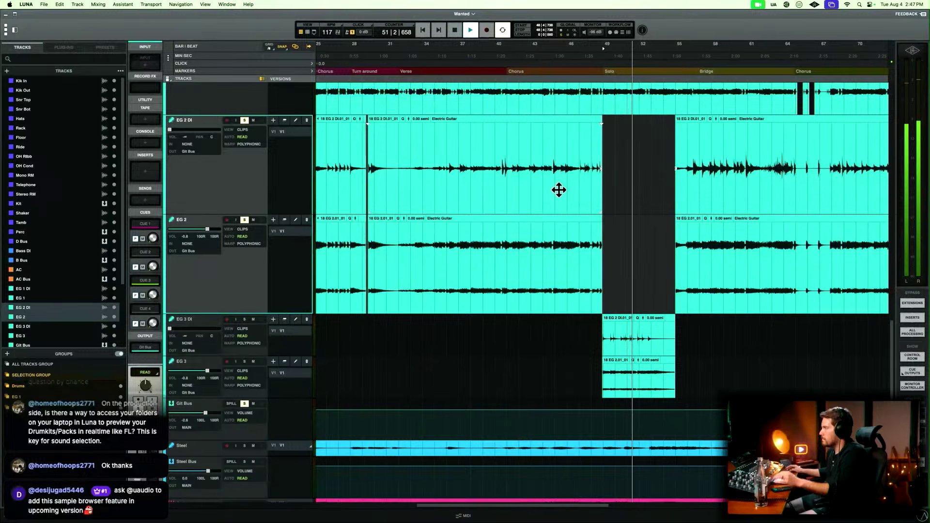
pyautogui.press('space')
# Compare the guitars in the Chorus from bar 41 and in the Solo section by playing each passage.
pyautogui.scroll(3, 565, 193)
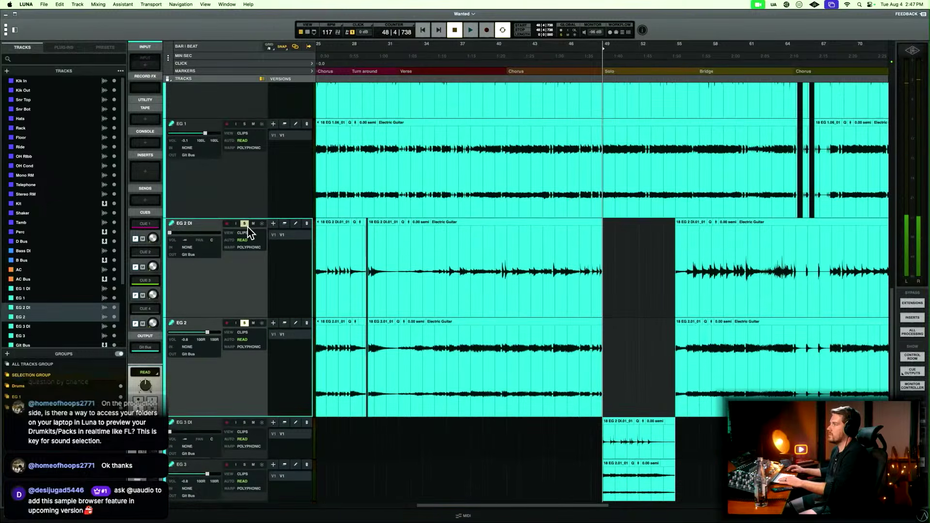
pyautogui.click(517, 72)
pyautogui.press('space')
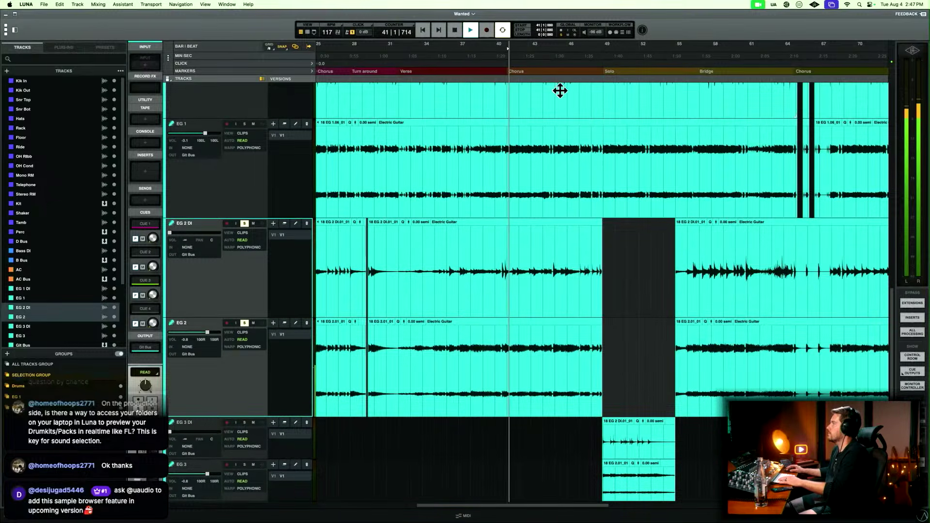
pyautogui.press('space')
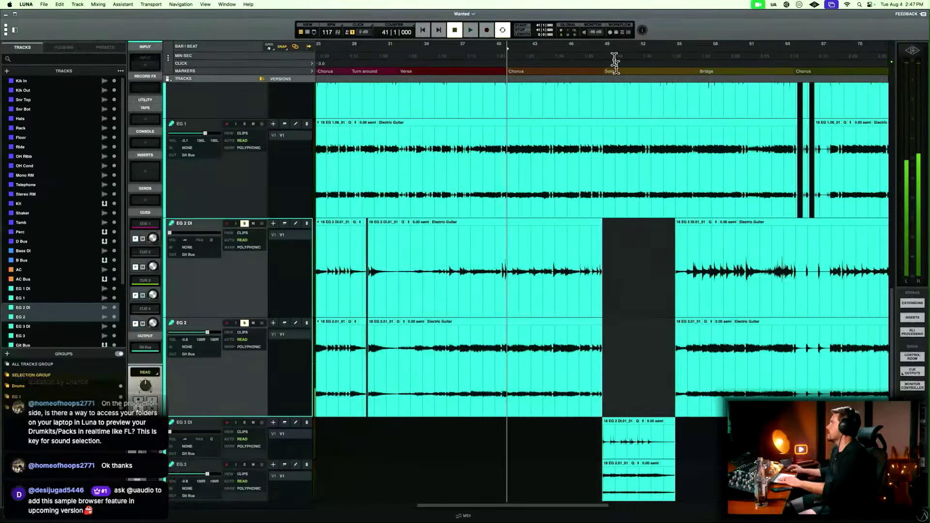
pyautogui.click(607, 72)
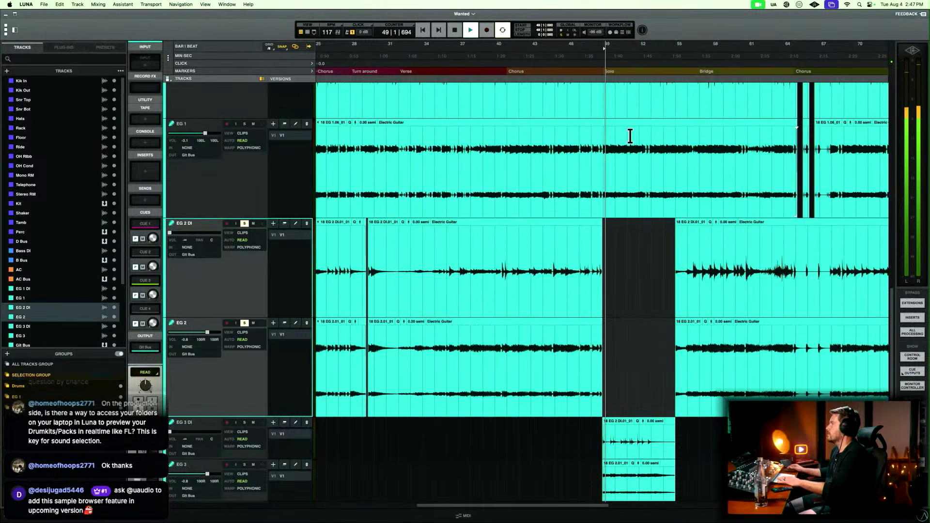
pyautogui.scroll(1, 630, 138)
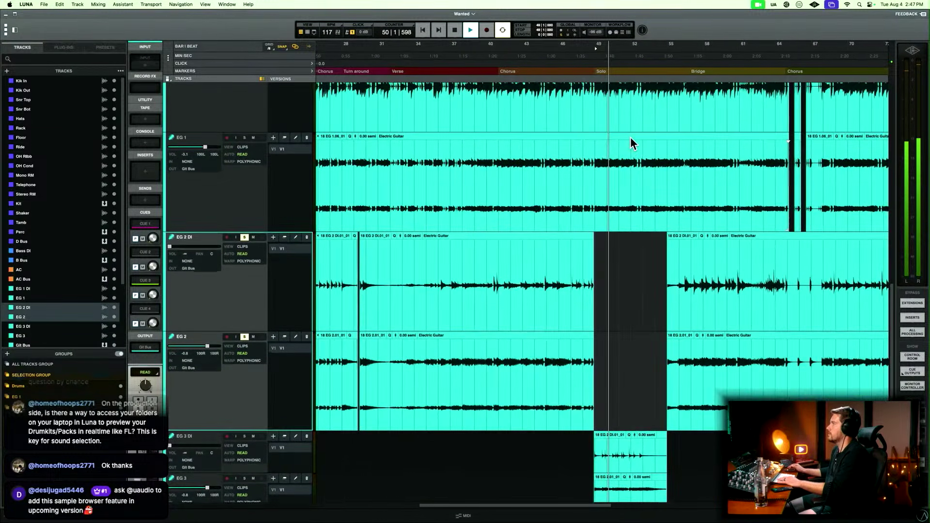
pyautogui.press('t')
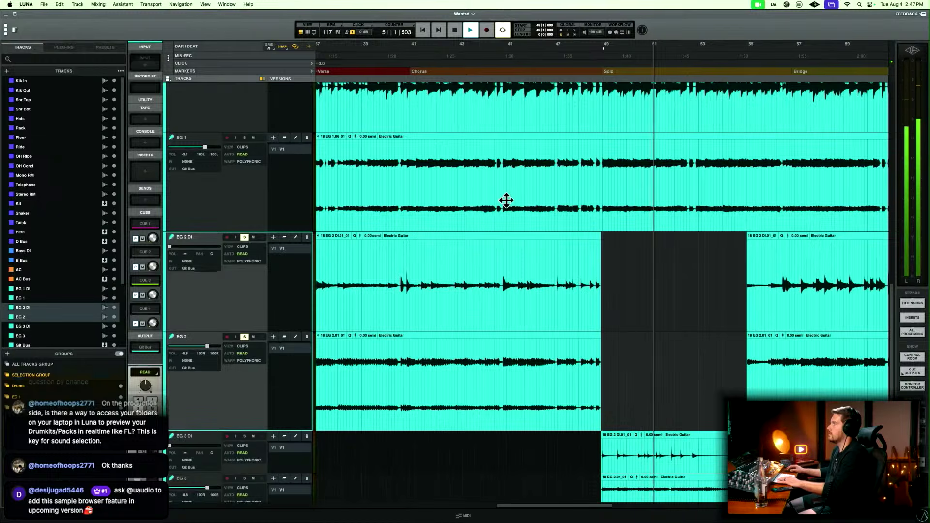
pyautogui.press('space')
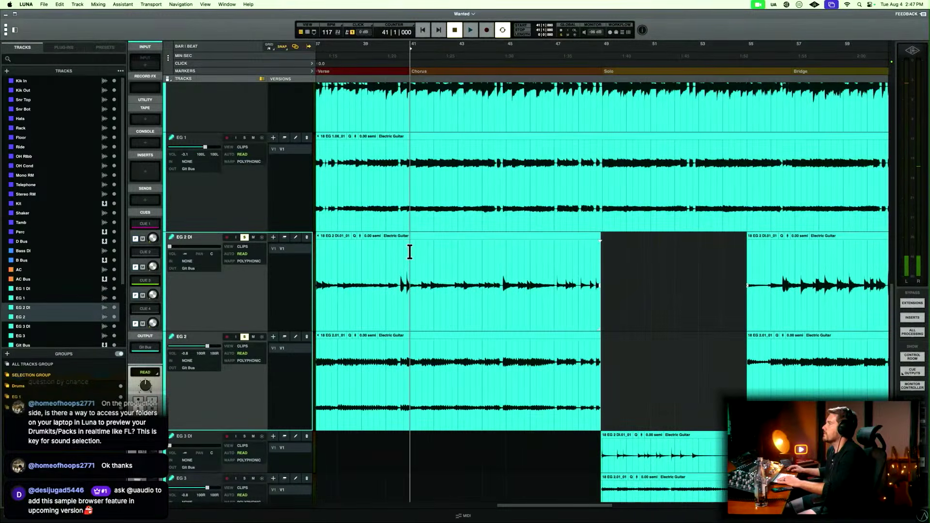
pyautogui.press('space')
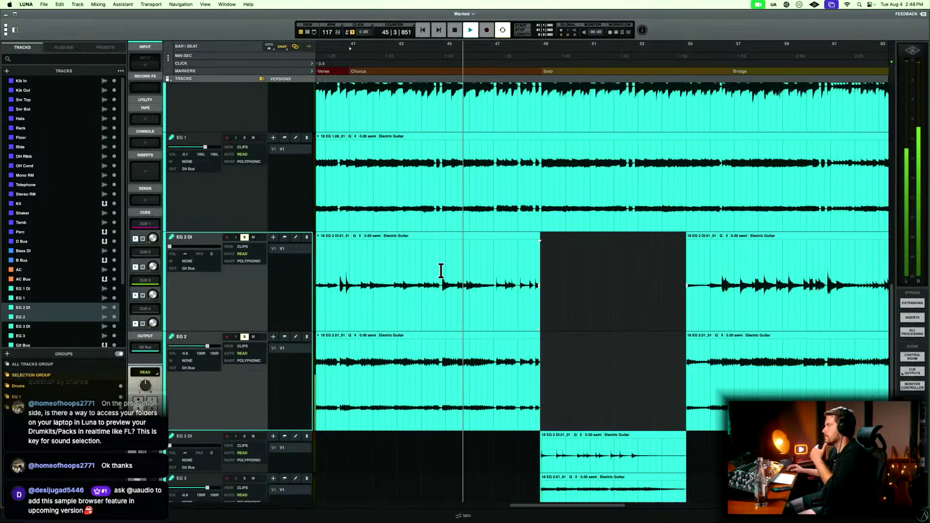
pyautogui.press('space')
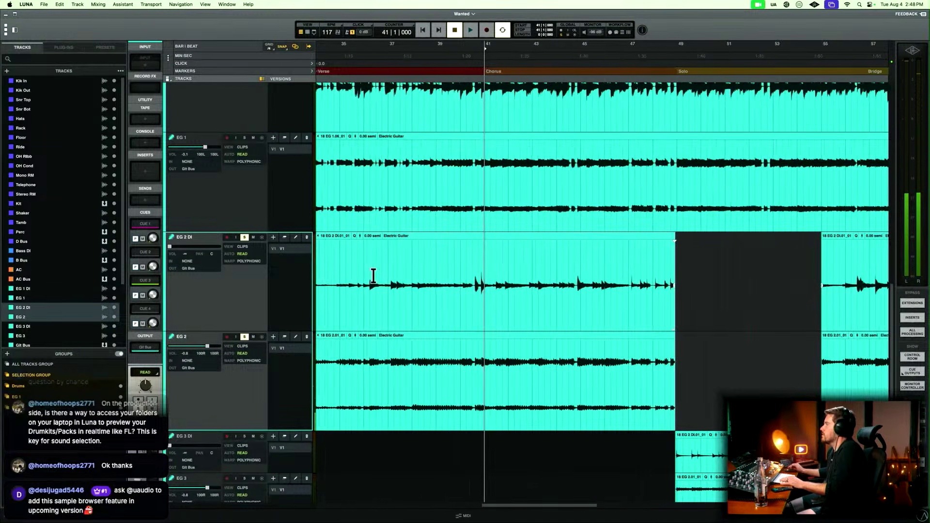
# Solo EG 1 DI and EG 1 as well and play from the start of the Solo section up to the Bridge.
pyautogui.press('r')
pyautogui.scroll(5, 374, 277)
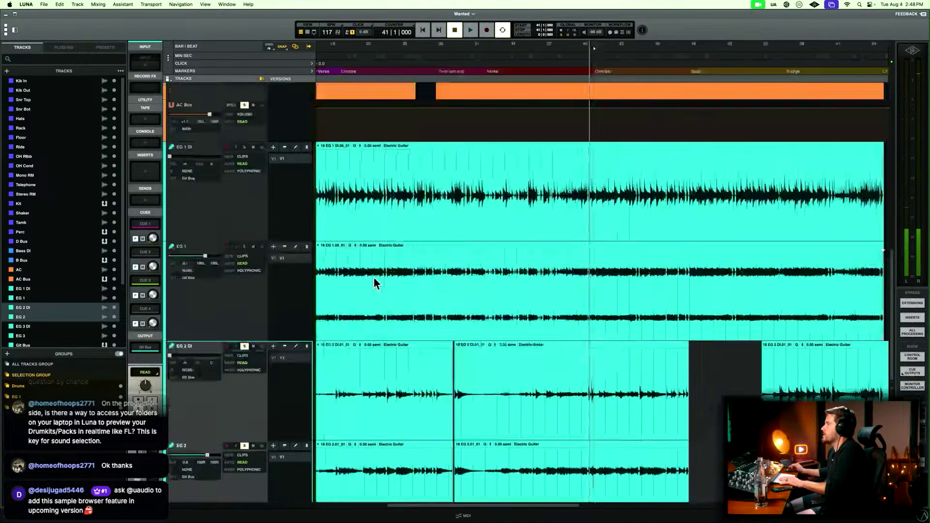
pyautogui.scroll(-2, 373, 277)
pyautogui.scroll(-1, 260, 288)
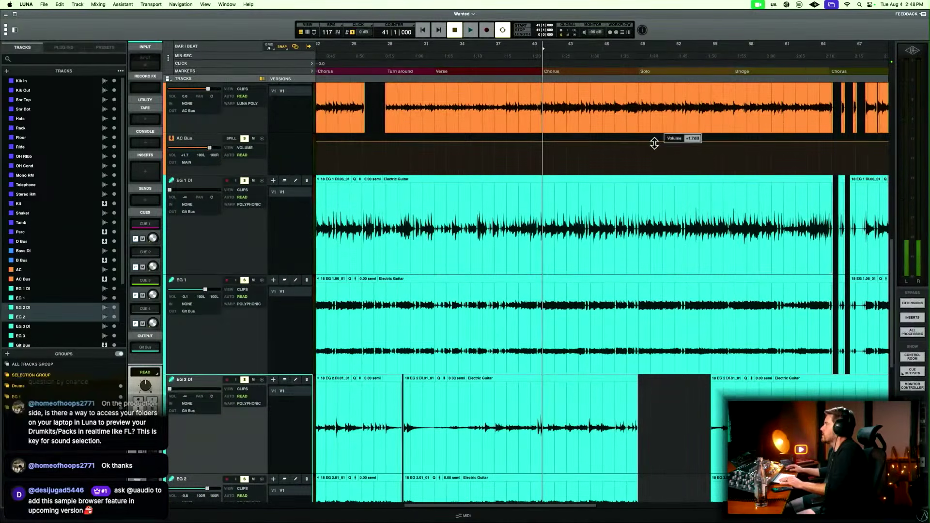
pyautogui.press('space')
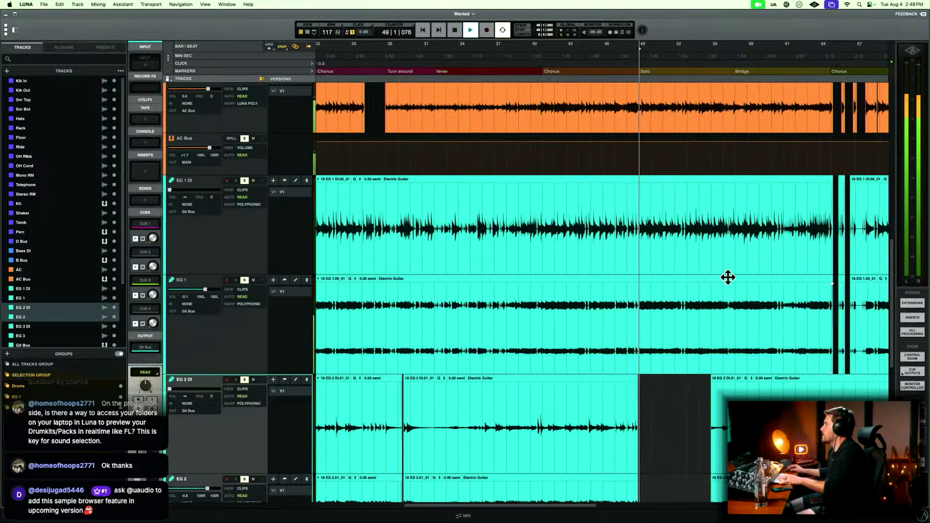
pyautogui.press('t')
pyautogui.press('t')
pyautogui.press('t')
pyautogui.press('r')
pyautogui.press('r')
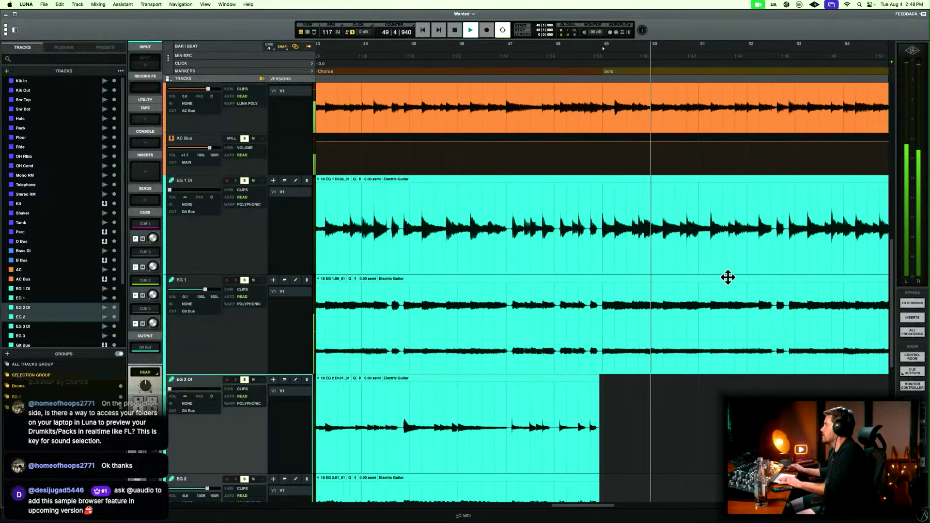
pyautogui.hscroll(6, 727, 277)
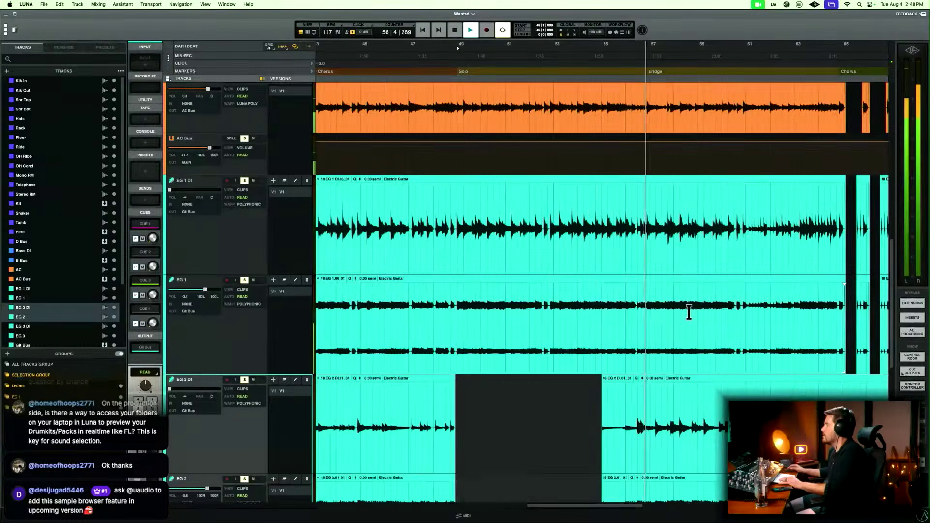
# Copy EG 1 DI and EG 1 from bar 53 beat 2 to bar 57 and paste onto EG 2 DI and EG 2 at bar 49 beat 2.
pyautogui.press('space')
pyautogui.click(575, 301)
pyautogui.press('t')
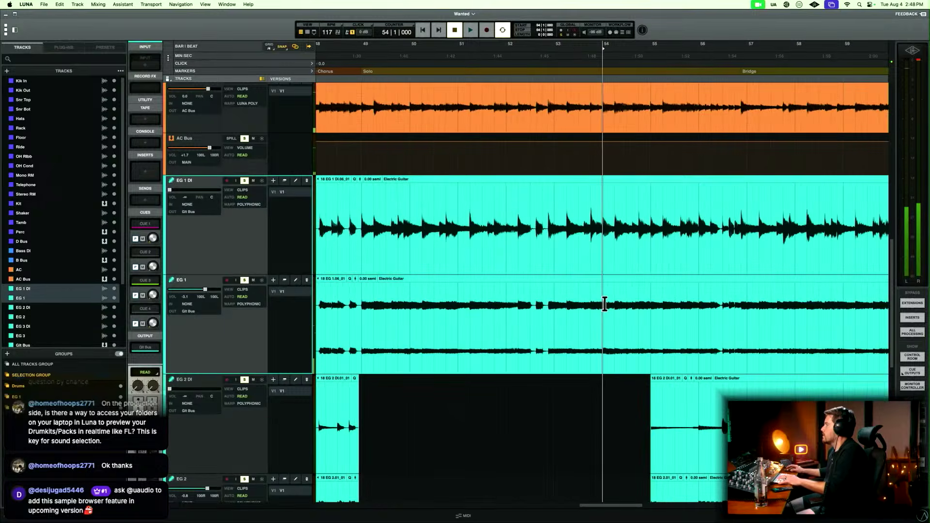
pyautogui.hscroll(2, 604, 304)
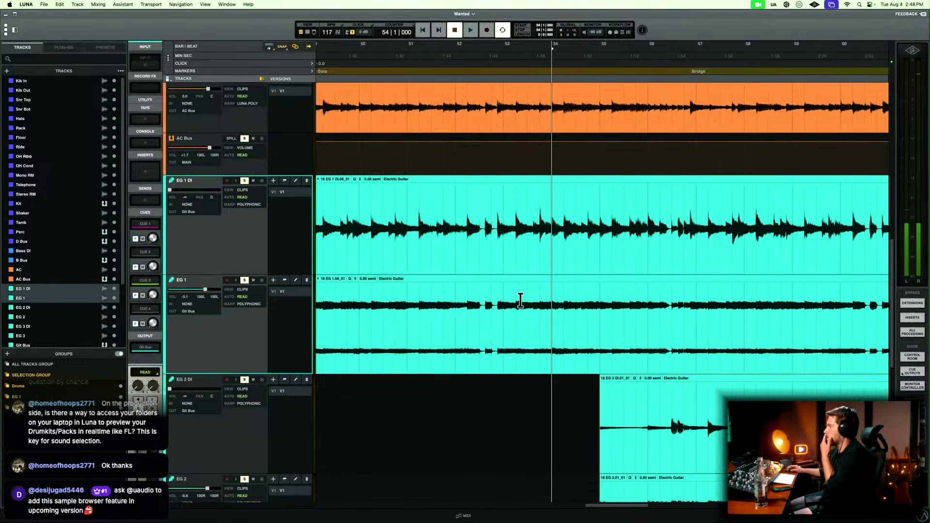
pyautogui.moveTo(534, 300); pyautogui.dragTo(699, 305)
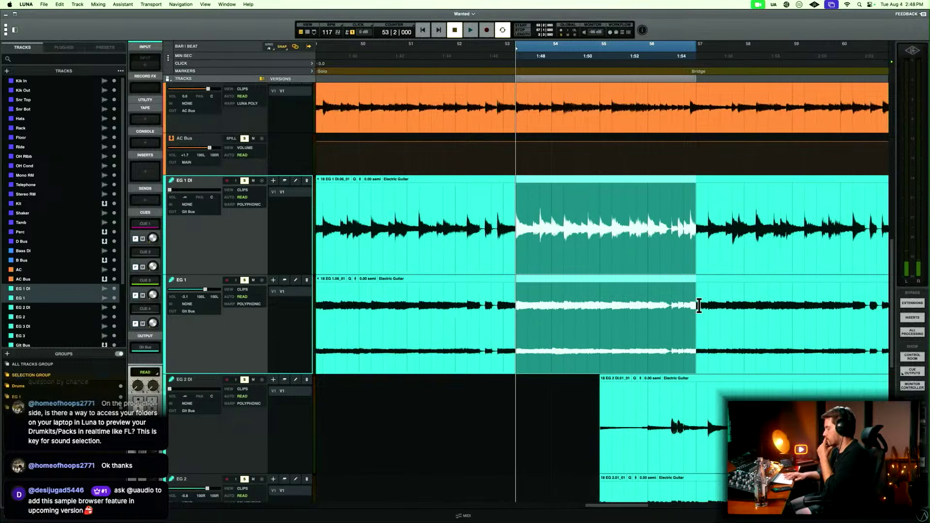
pyautogui.hscroll(-8, 699, 305)
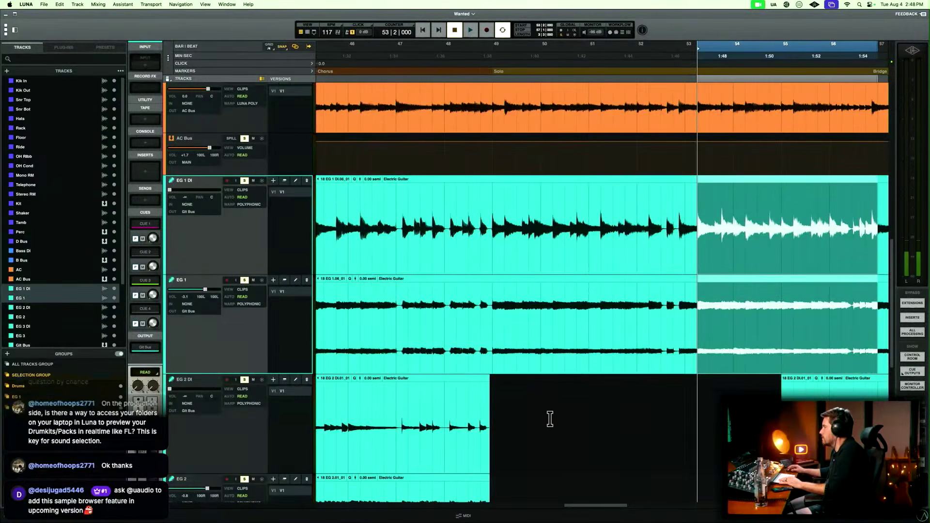
pyautogui.scroll(-5, 525, 418)
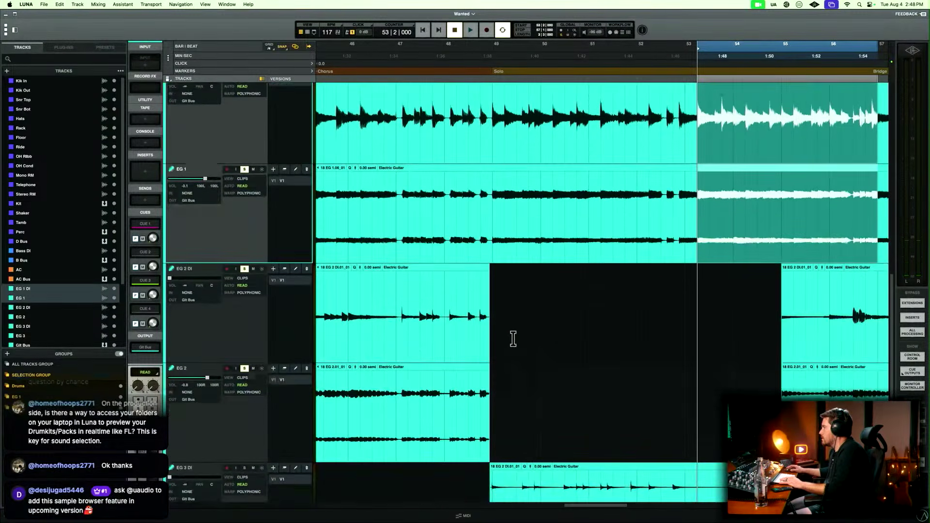
pyautogui.click(505, 311)
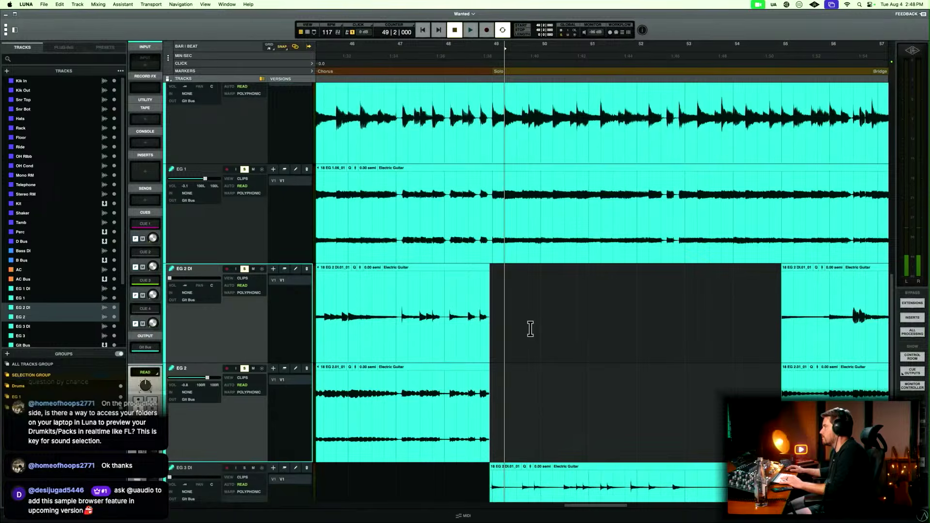
pyautogui.press('super+v')
# Play from just before the Solo section through bar 52 to check the guitar pasted onto EG 2.
pyautogui.click(470, 298)
pyautogui.press('space')
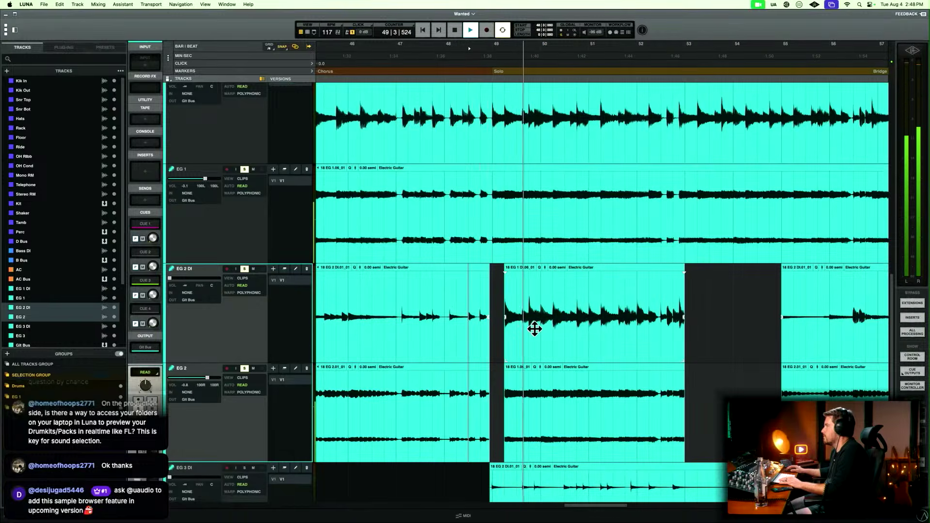
pyautogui.hscroll(4, 534, 329)
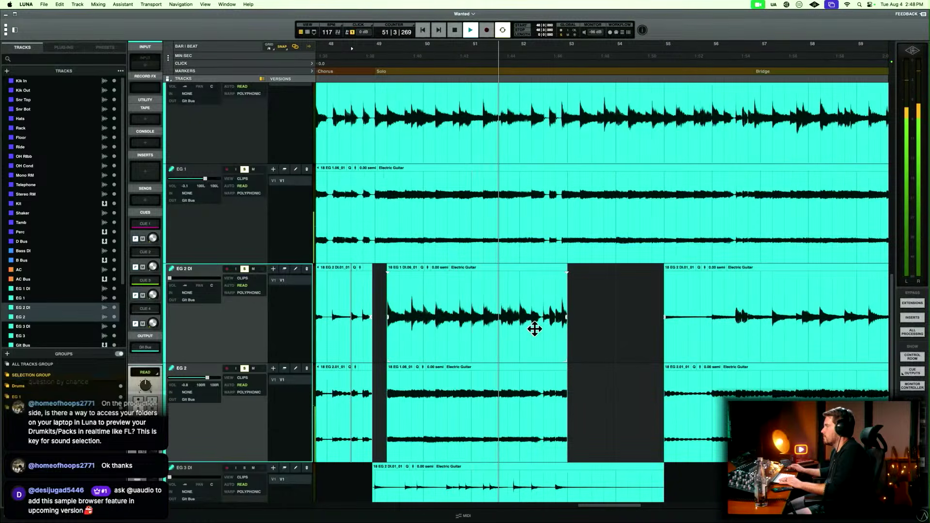
pyautogui.hscroll(3, 534, 329)
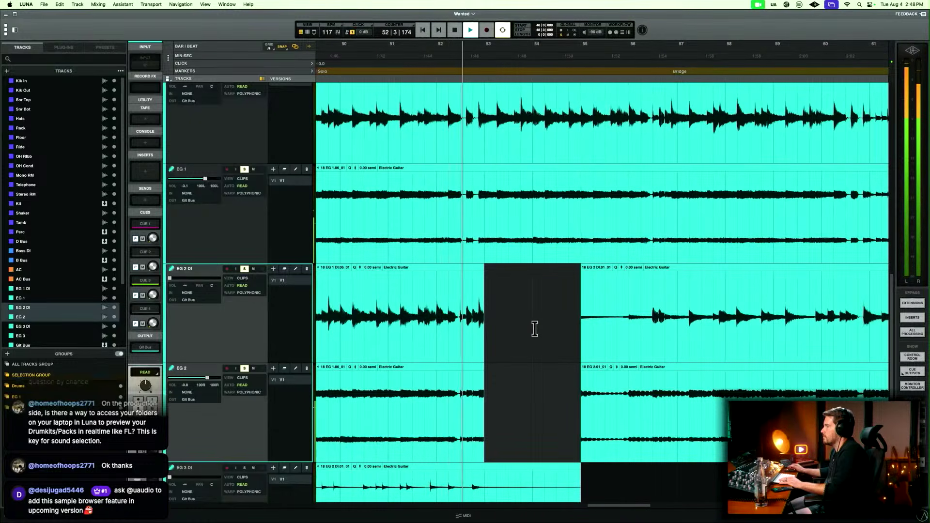
pyautogui.press('space')
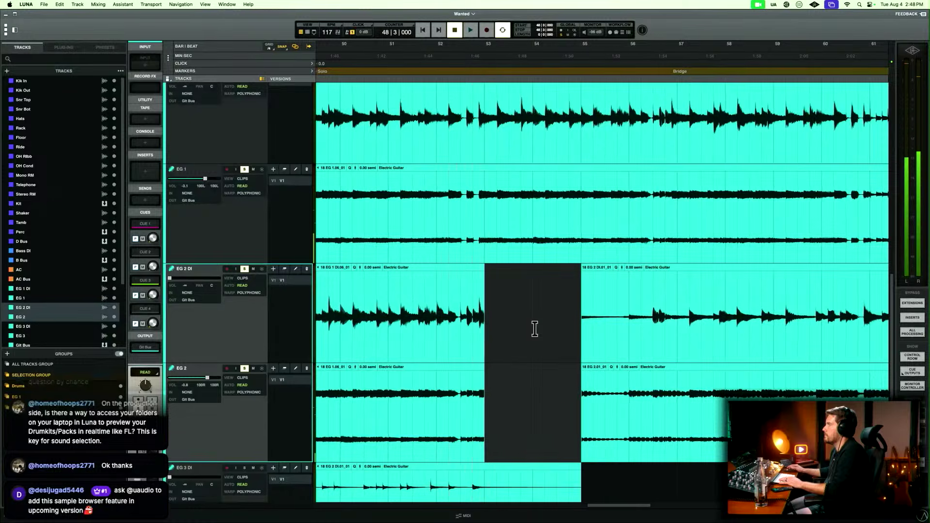
pyautogui.hscroll(-3, 534, 329)
pyautogui.scroll(3, 536, 337)
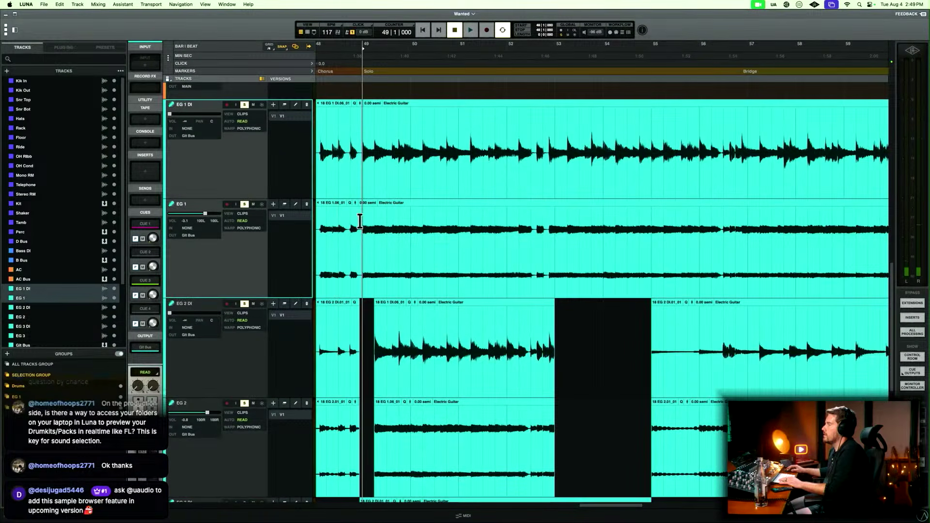
pyautogui.moveTo(361, 221); pyautogui.dragTo(519, 166)
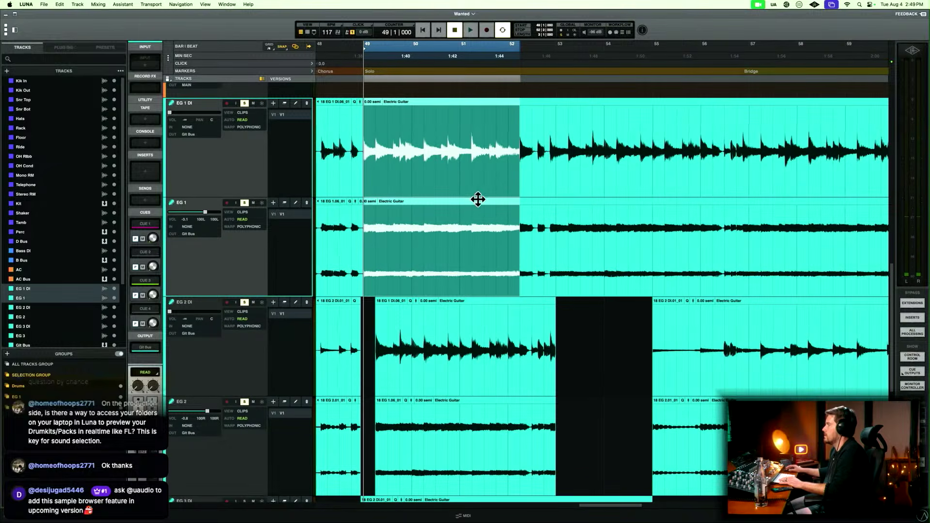
# Play from the end of bar 54 to check how the EG 2 part enters at bar 55.
pyautogui.click(646, 348)
pyautogui.scroll(-8, 646, 349)
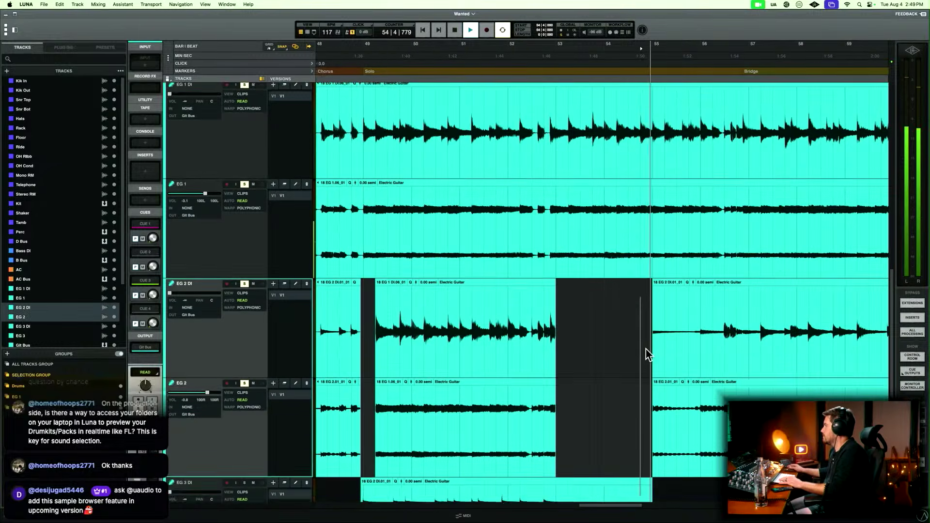
pyautogui.press('space')
pyautogui.hscroll(2, 581, 409)
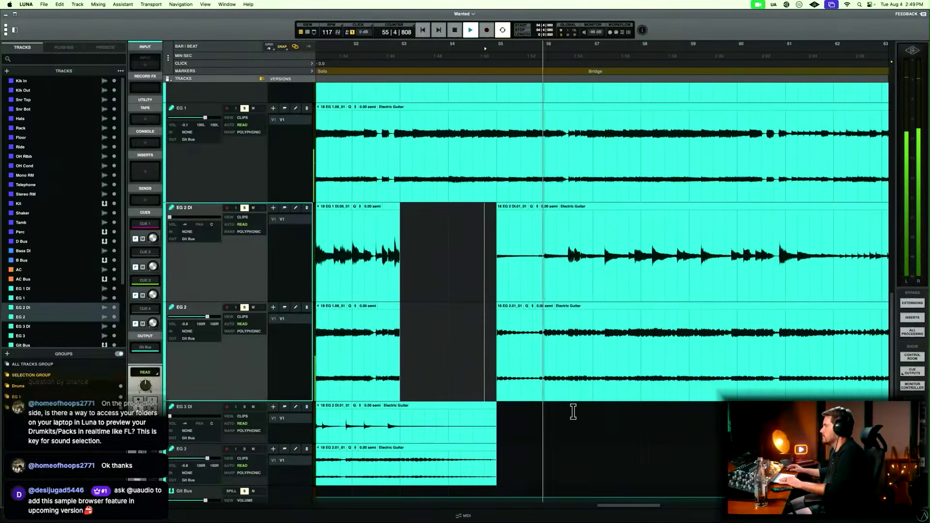
pyautogui.press('space')
pyautogui.hscroll(-4, 557, 407)
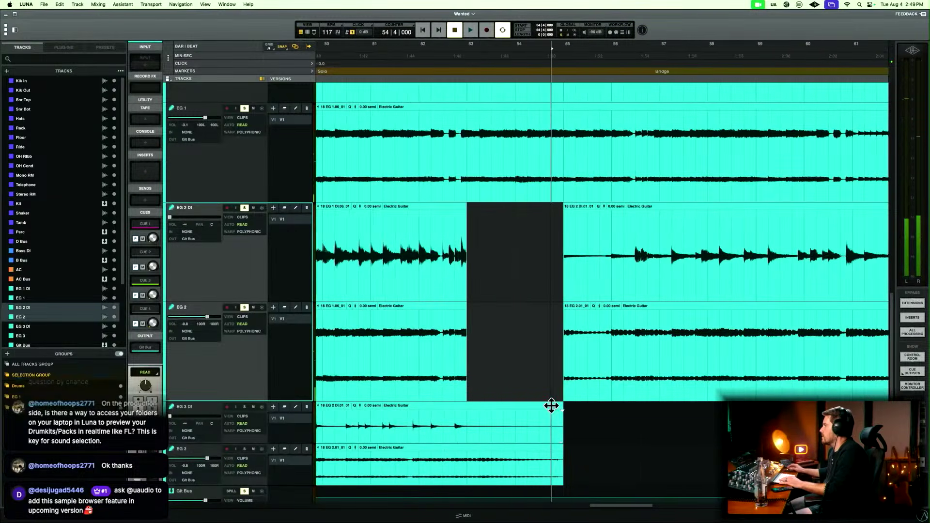
# Play the EG 2 DI and EG 2 clips starting at bar 55 and trim their start to 56|2|804.
pyautogui.moveTo(565, 395)
pyautogui.mouseDown()
pyautogui.moveTo(467, 388)
pyautogui.moveTo(568, 380)
pyautogui.mouseUp()
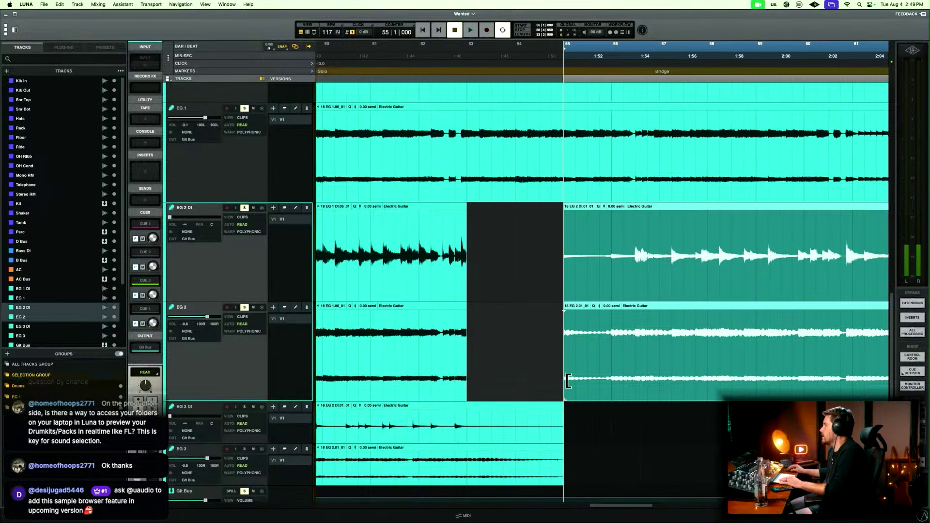
pyautogui.press('space')
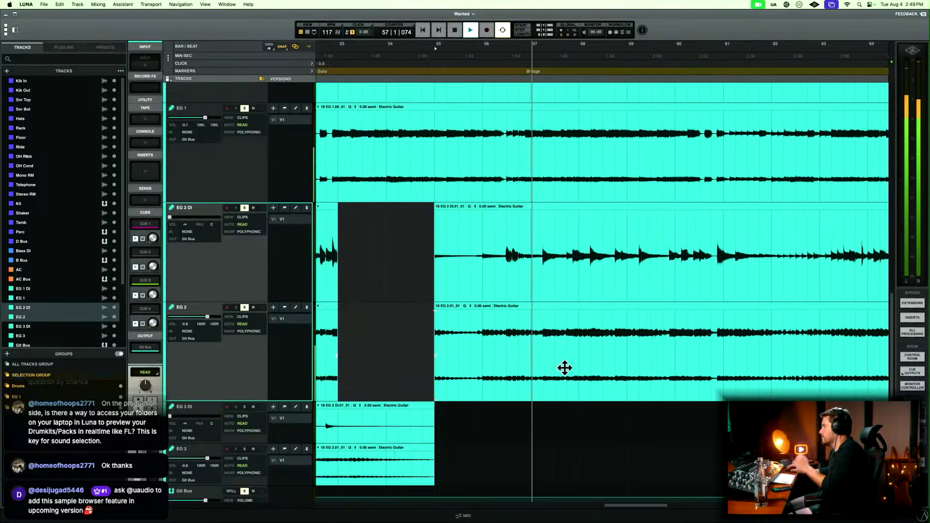
pyautogui.press('space')
pyautogui.moveTo(436, 394); pyautogui.dragTo(506, 391)
# Play from bar 48 beat 2 into the Solo section to check the transition into the pasted EG 2 clips.
pyautogui.hscroll(-5, 478, 367)
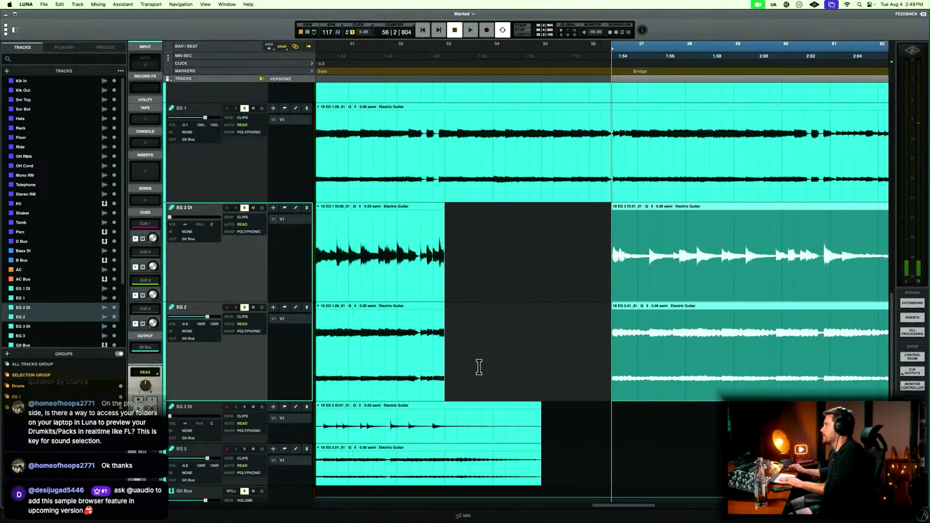
pyautogui.hscroll(-4, 468, 274)
pyautogui.hscroll(-3, 385, 252)
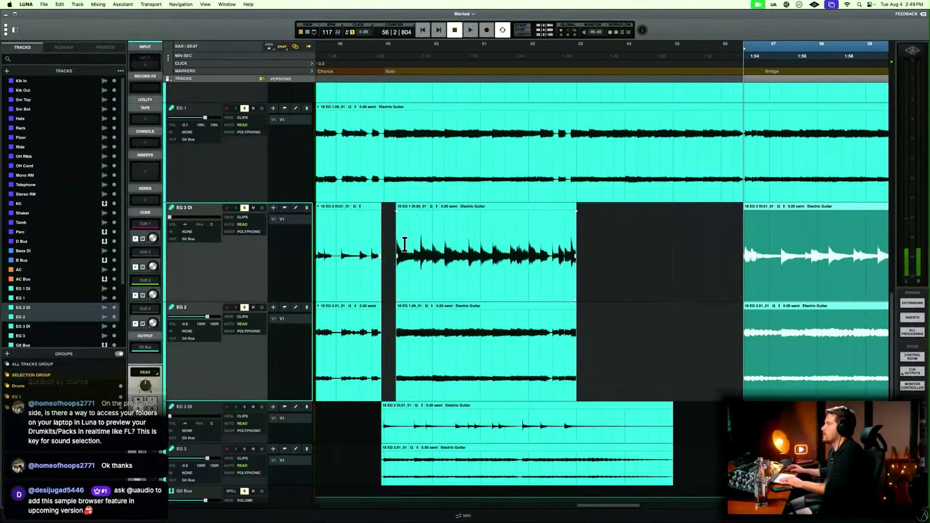
pyautogui.click(356, 226)
pyautogui.press('space')
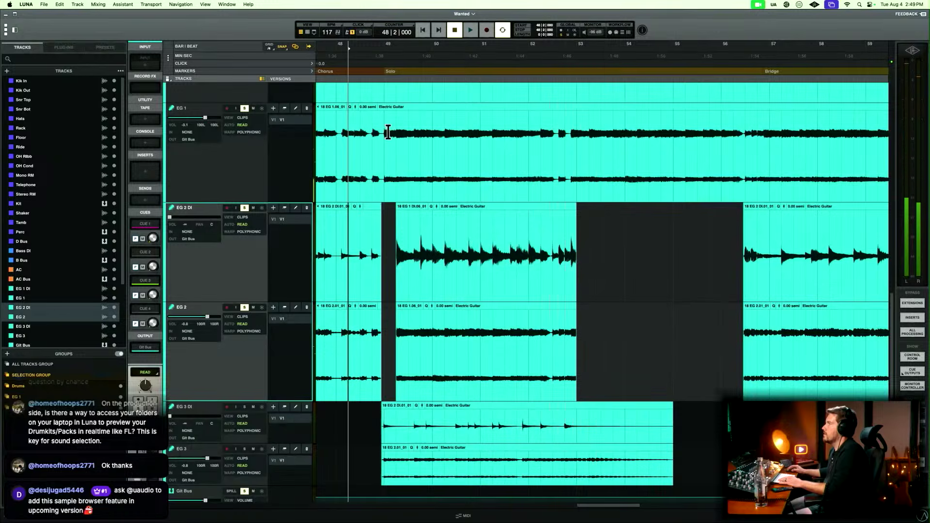
# Copy EG 1 DI and EG 1 from bar 49 to bar 52, paste at bar 53 on EG 2 DI and EG 2, and play the join.
pyautogui.click(385, 128)
pyautogui.moveTo(385, 129); pyautogui.dragTo(524, 130)
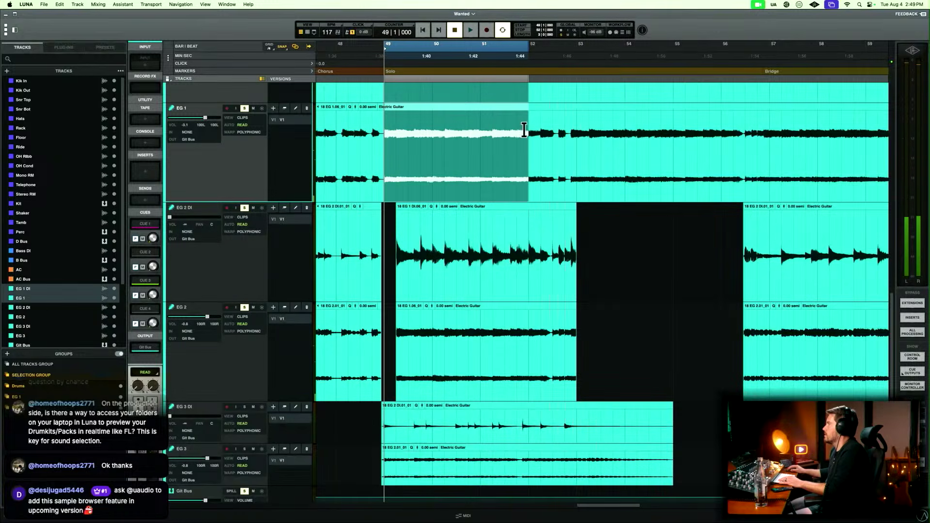
pyautogui.click(579, 214)
pyautogui.press('super+v')
pyautogui.click(545, 221)
pyautogui.press('space')
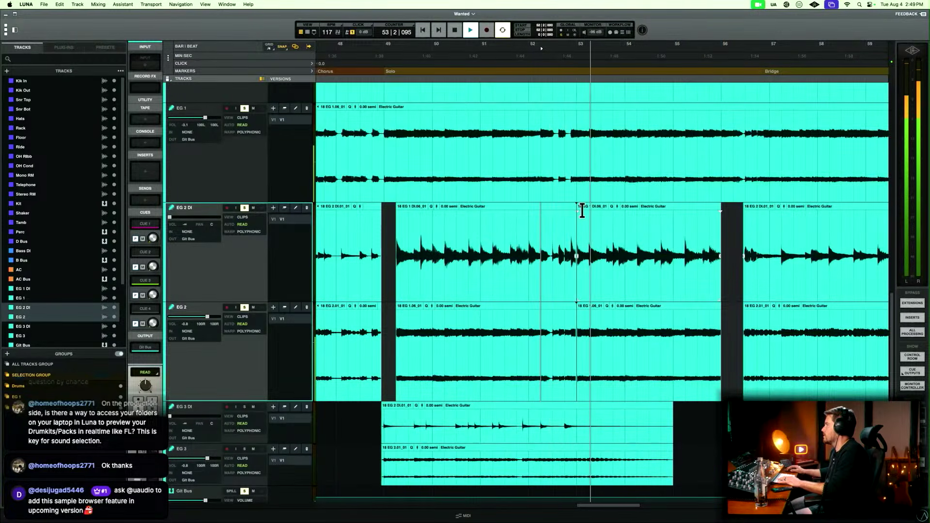
pyautogui.press('space')
# Move the EG 2 DI and EG 2 clips pasted at bar 53 about half a beat earlier over the preceding clips.
pyautogui.press('super+bracketright')
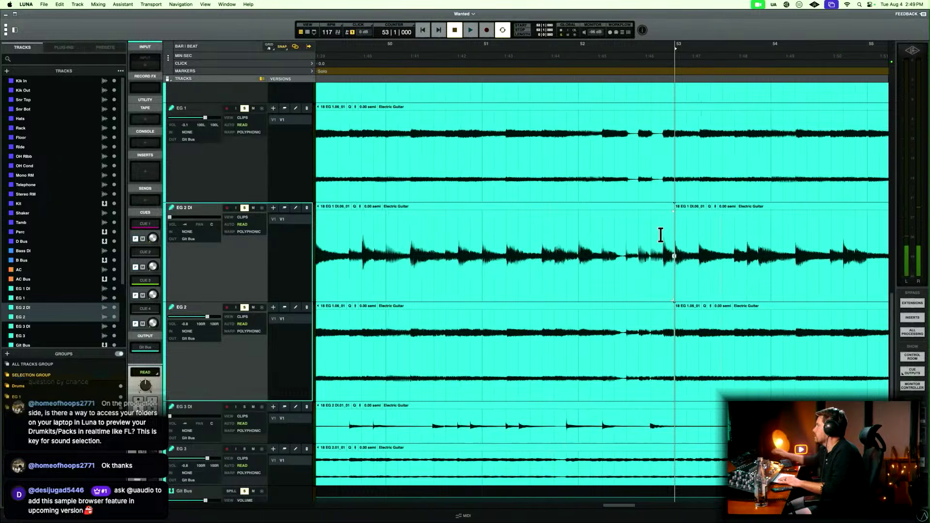
pyautogui.press('super+bracketright')
pyautogui.click(638, 282)
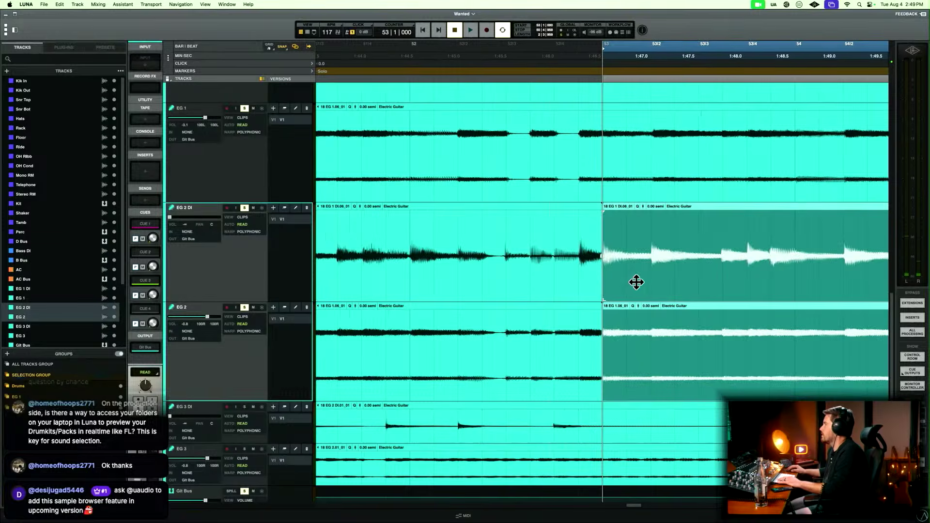
pyautogui.moveTo(636, 282); pyautogui.dragTo(620, 278)
# Play from 52|3|480 through bar 55 to check the shifted EG 2 clips against EG 1.
pyautogui.click(533, 251)
pyautogui.press('space')
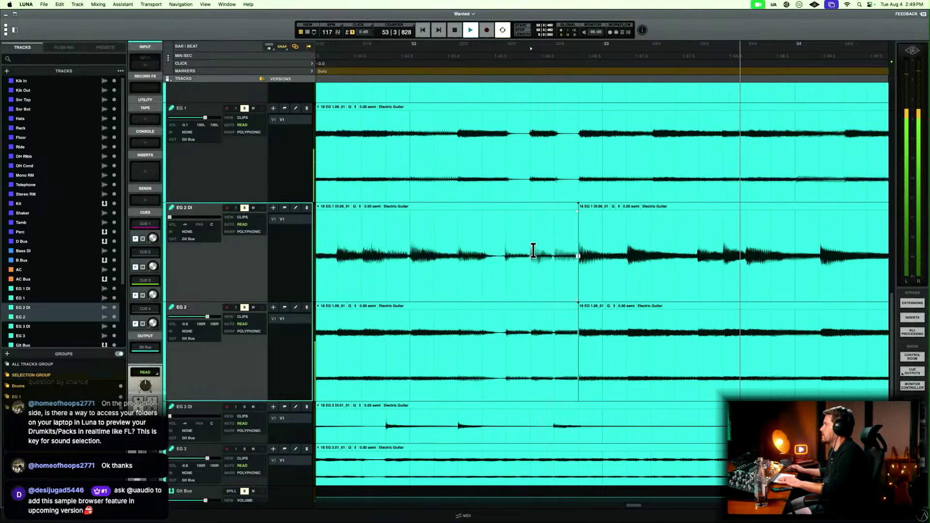
pyautogui.press('r')
pyautogui.hscroll(4, 533, 250)
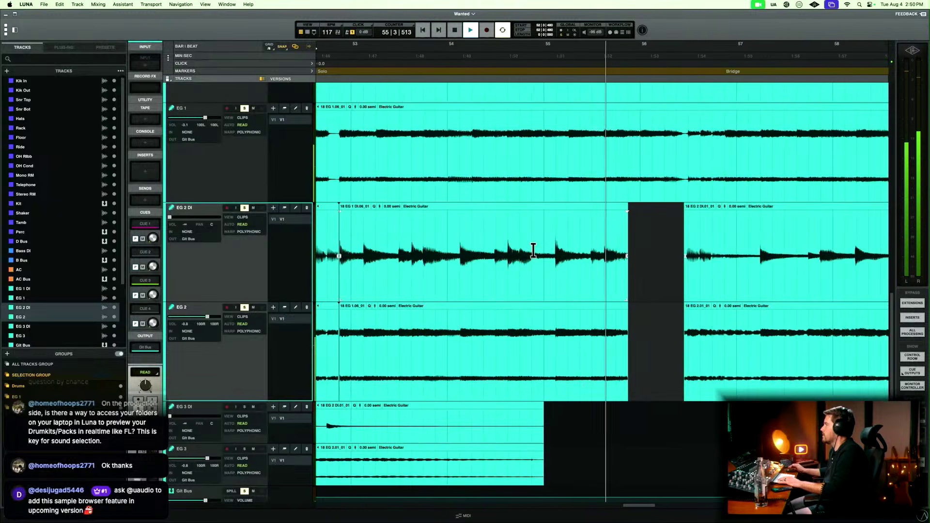
pyautogui.press('space')
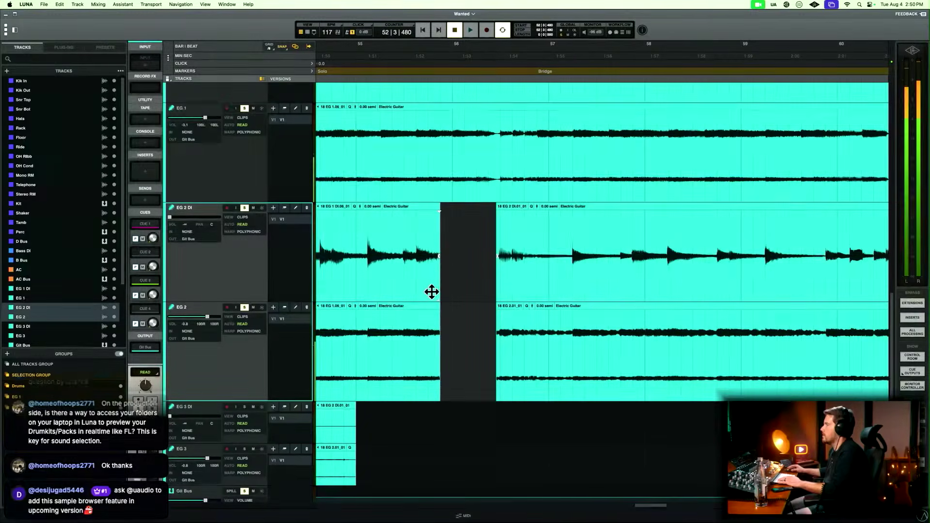
# Extend the end of the shifted EG 2 DI and EG 2 clips to meet the clips before the Bridge, and play the join.
pyautogui.moveTo(437, 295); pyautogui.dragTo(494, 293)
pyautogui.click(393, 230)
pyautogui.press('space')
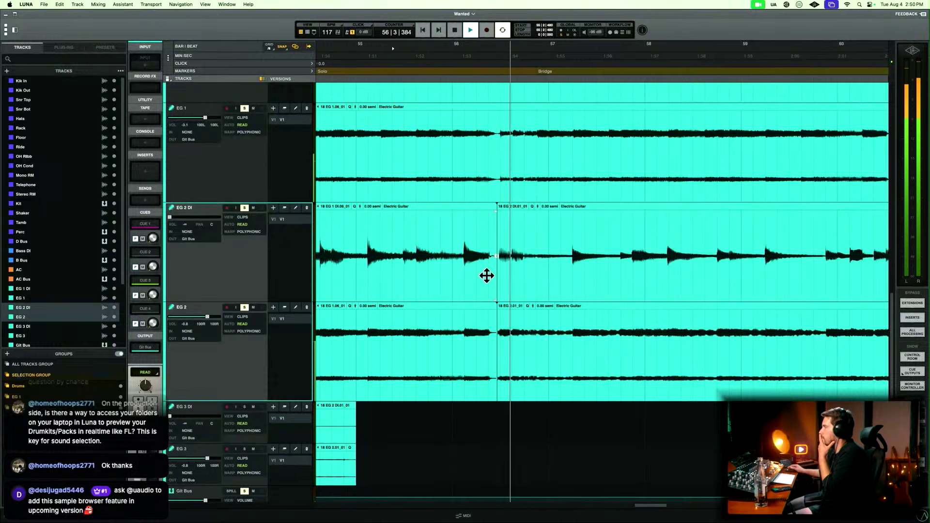
pyautogui.press('space')
# Extend the start of the EG 2 DI and EG 2 clips leading into the Bridge back to 55|4|895.
pyautogui.click(504, 231)
pyautogui.press('t')
pyautogui.press('t')
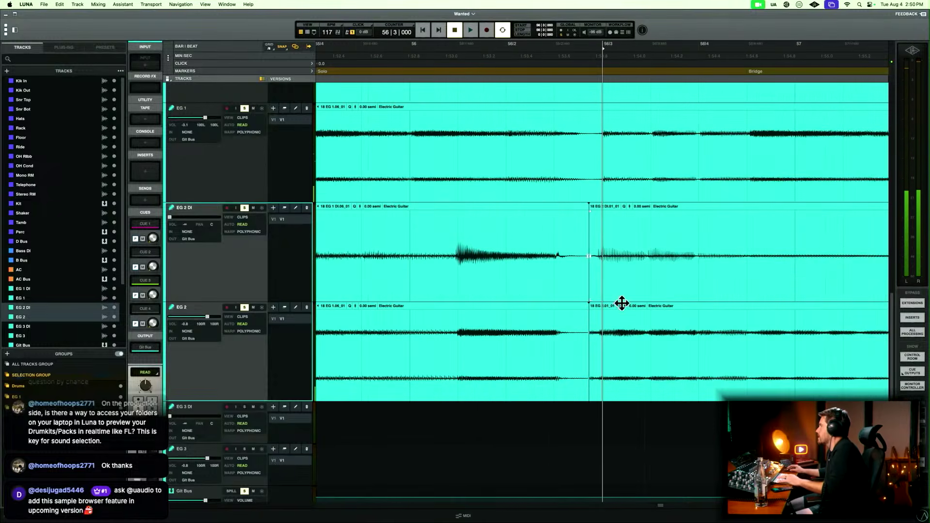
pyautogui.moveTo(590, 394); pyautogui.dragTo(582, 394)
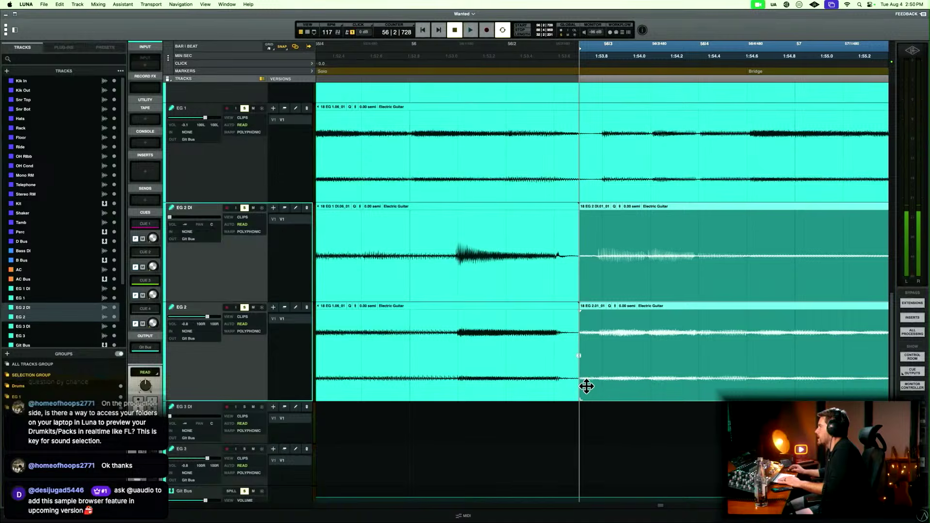
pyautogui.press('r')
pyautogui.press('r')
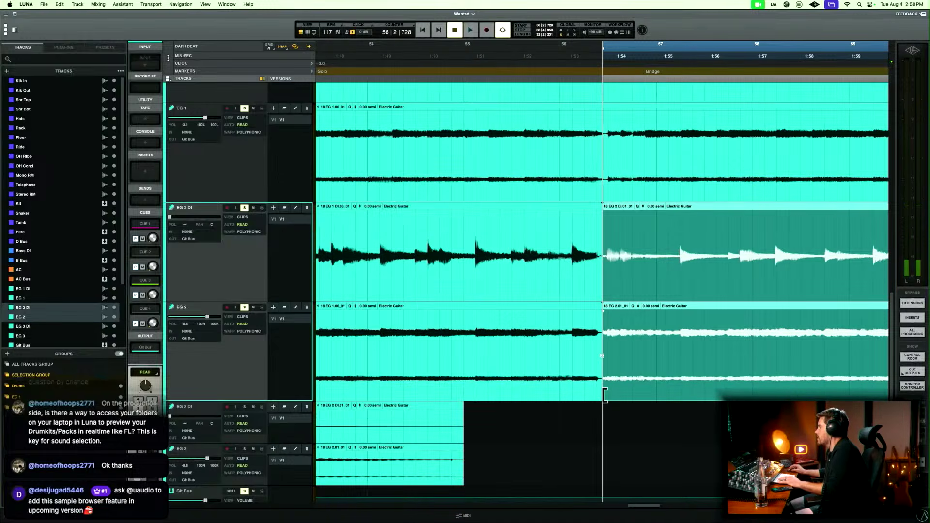
pyautogui.moveTo(605, 395); pyautogui.dragTo(561, 388)
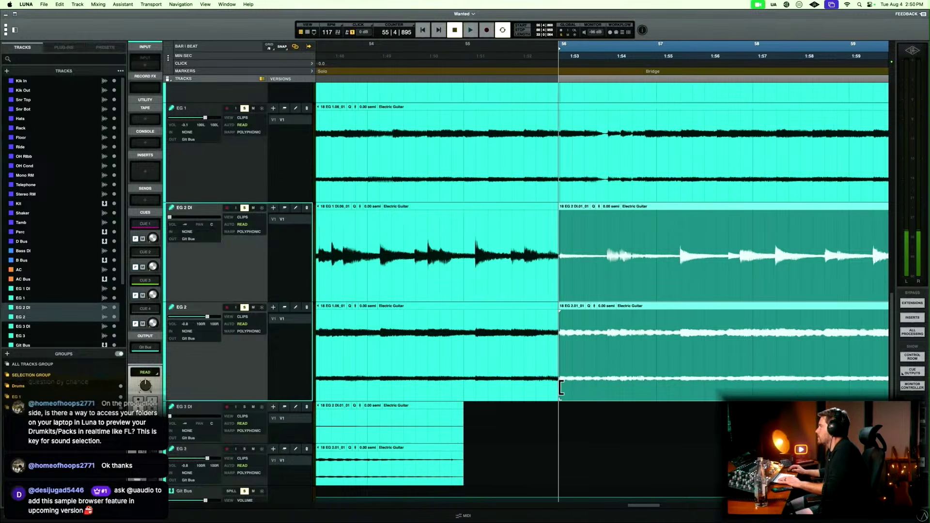
# Play across the EG 2 join at bar 56 and fine-trim the start of the following EG 2 DI and EG 2 clips to 55|4|949.
pyautogui.click(476, 227)
pyautogui.press('space')
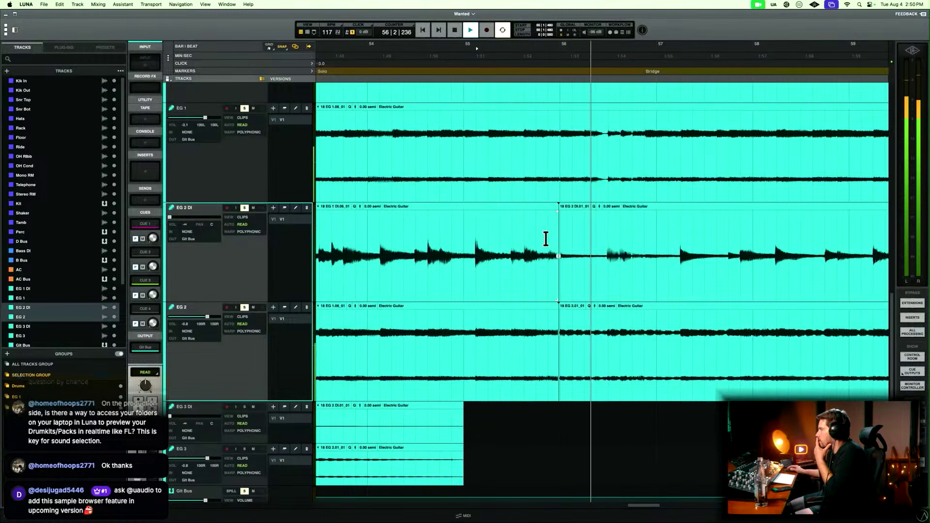
pyautogui.press('space')
pyautogui.click(560, 241)
pyautogui.press('t')
pyautogui.press('t')
pyautogui.press('t')
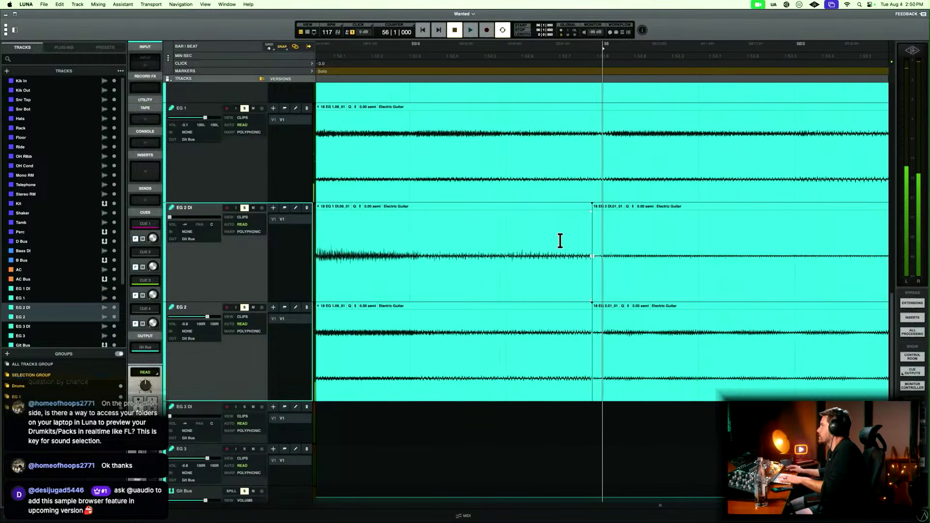
pyautogui.moveTo(595, 394)
pyautogui.mouseDown()
pyautogui.moveTo(505, 393)
pyautogui.moveTo(603, 392)
pyautogui.mouseUp()
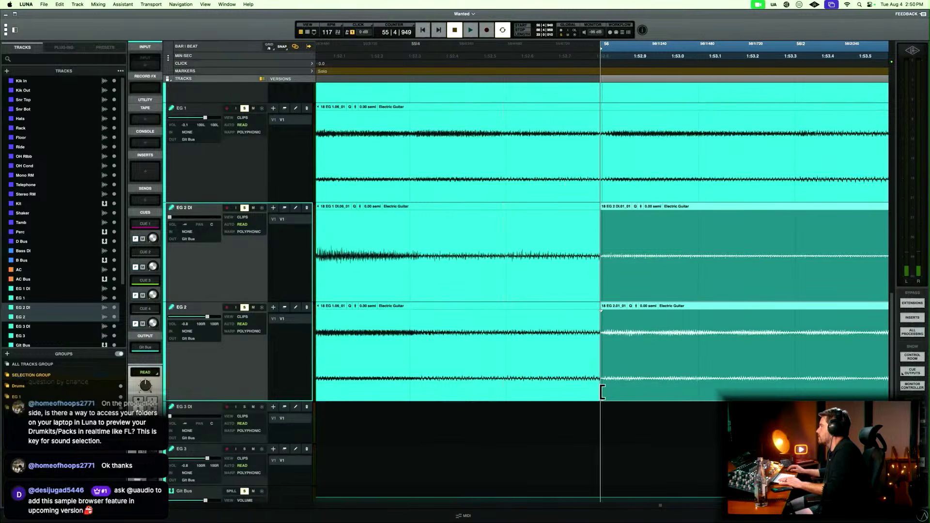
# Crossfade the join between the EG 2 DI and EG 2 clips just before bar 56, starting at 55|4|934.
pyautogui.moveTo(597, 357); pyautogui.dragTo(603, 356)
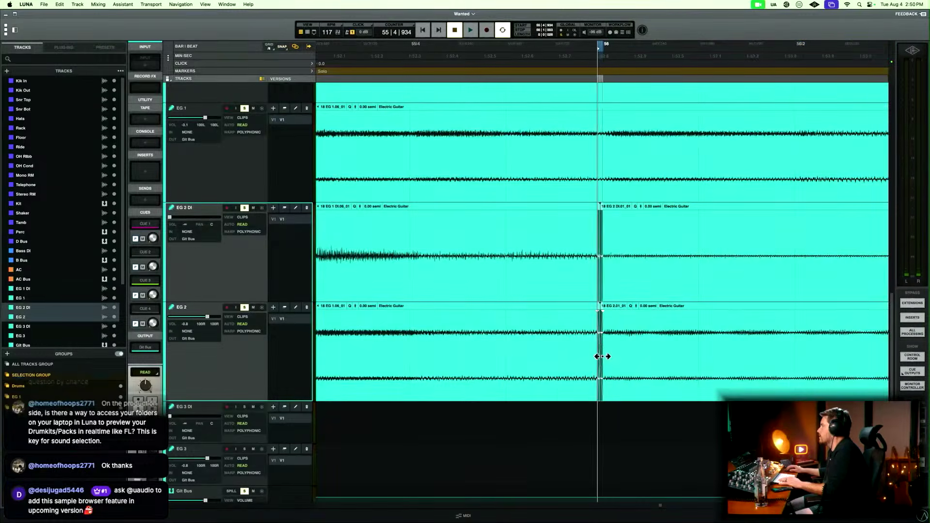
pyautogui.press('f')
pyautogui.press('r')
pyautogui.press('r')
pyautogui.press('r')
# Play the Solo from 48|4|696 to bar 54 to check the shifted EG 2 clips and the gap at its start.
pyautogui.hscroll(-6, 603, 356)
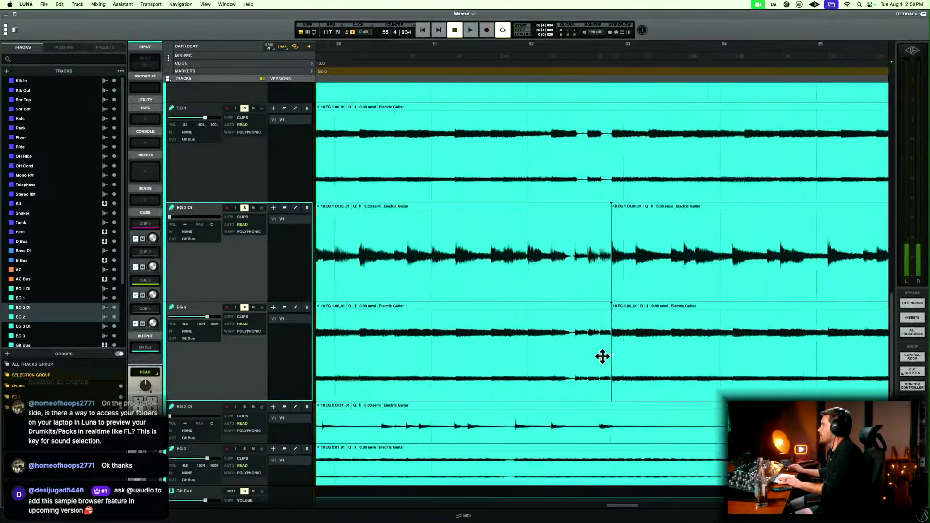
pyautogui.hscroll(-4, 602, 356)
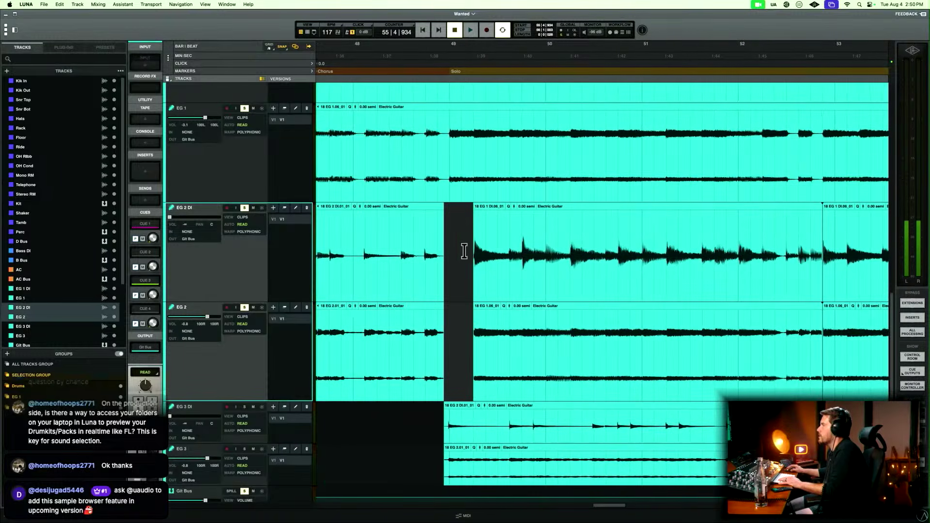
pyautogui.press('space')
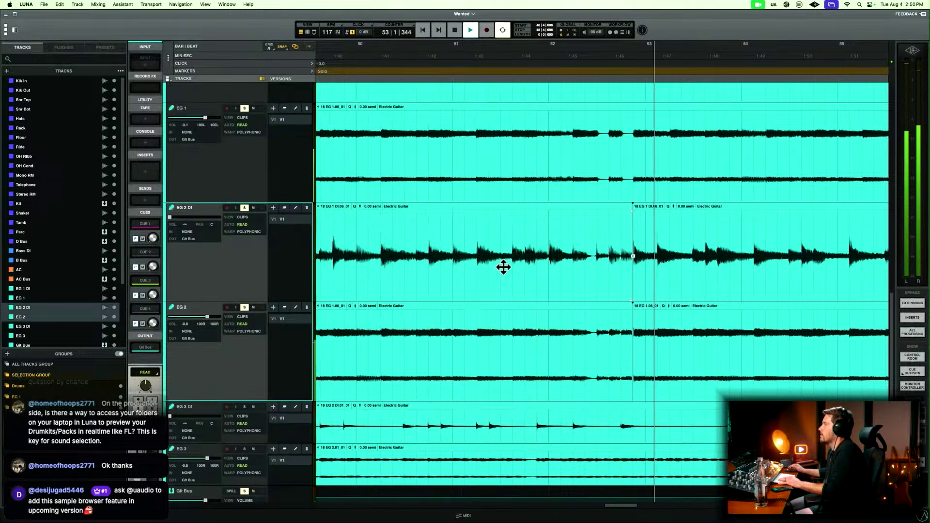
pyautogui.hscroll(-3, 503, 267)
pyautogui.hscroll(1, 503, 267)
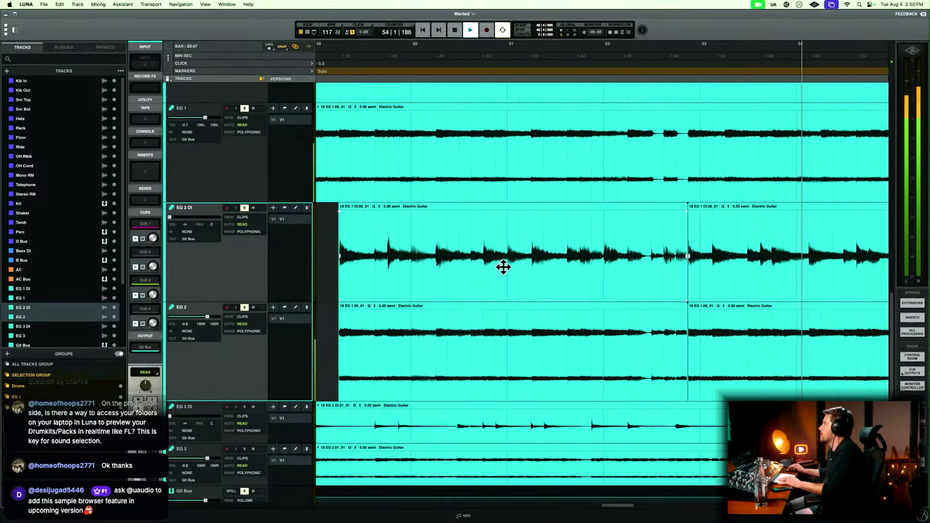
pyautogui.press('space')
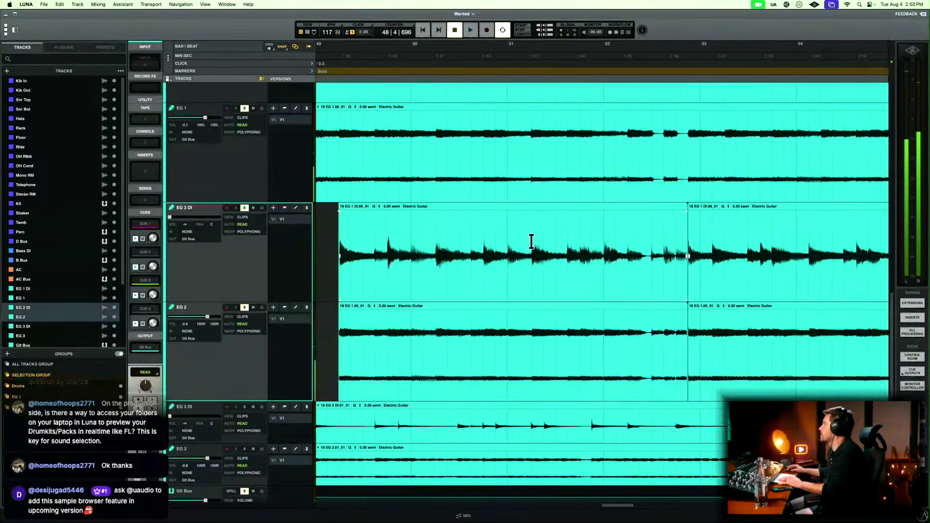
# Play from just before bar 53 and from 49|1|000 to compare the EG 1 phrases with the gap in EG 2.
pyautogui.press('r')
pyautogui.hscroll(1, 554, 223)
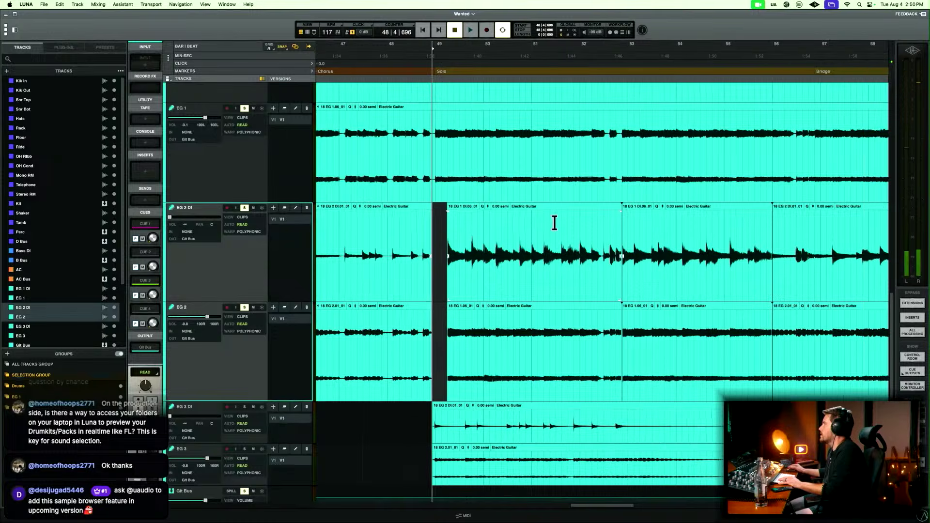
pyautogui.scroll(4, 554, 224)
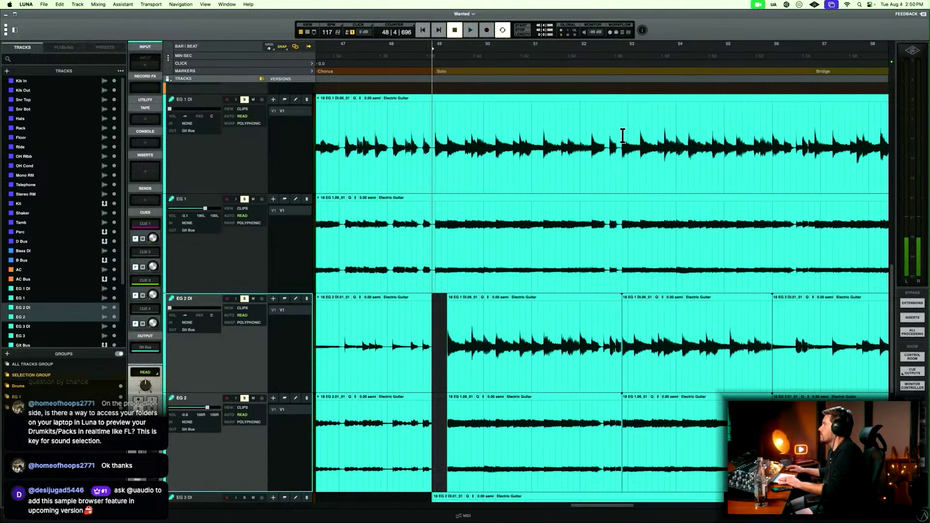
pyautogui.click(622, 135)
pyautogui.press('space')
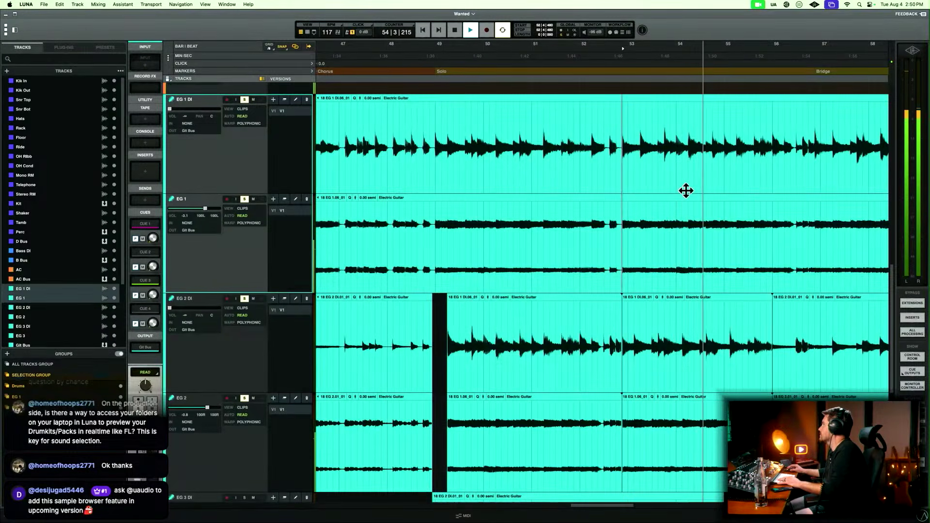
pyautogui.click(434, 124)
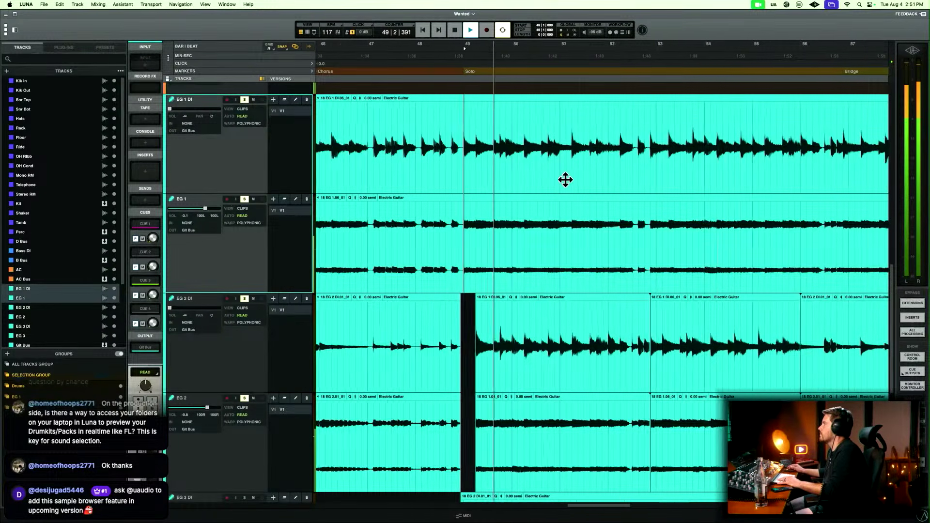
pyautogui.press('r')
pyautogui.press('space')
pyautogui.hscroll(-3, 444, 155)
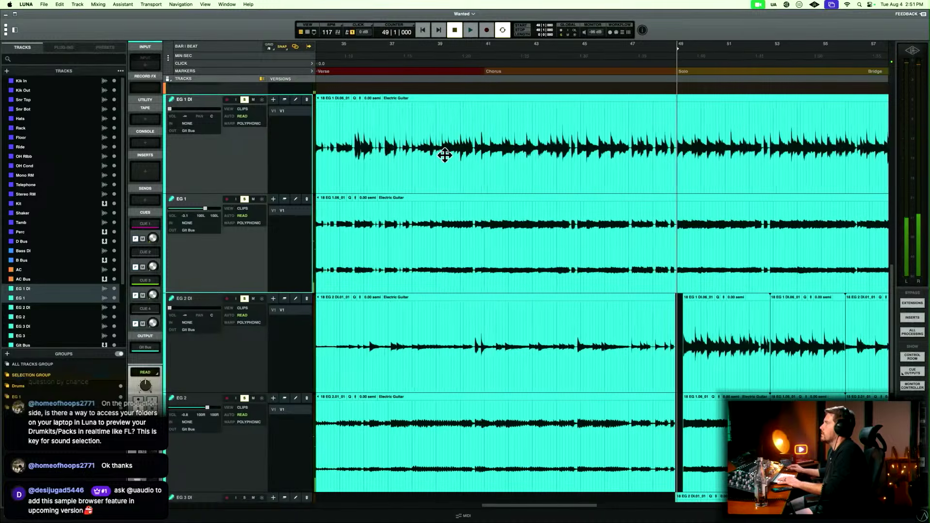
# Play from 40|4|480 at the start of the Chorus to audition the opening EG 1 chord.
pyautogui.press('t')
pyautogui.press('t')
pyautogui.press('t')
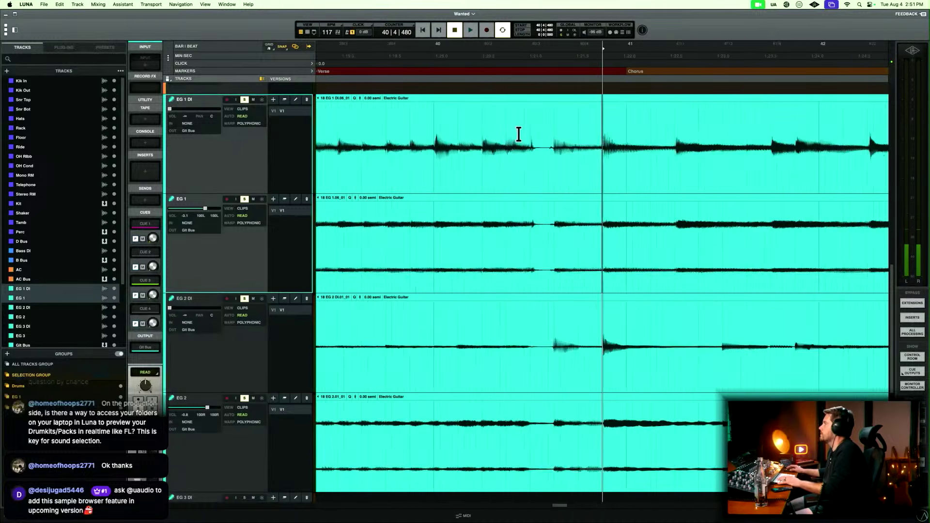
pyautogui.press('space')
pyautogui.hscroll(3, 517, 135)
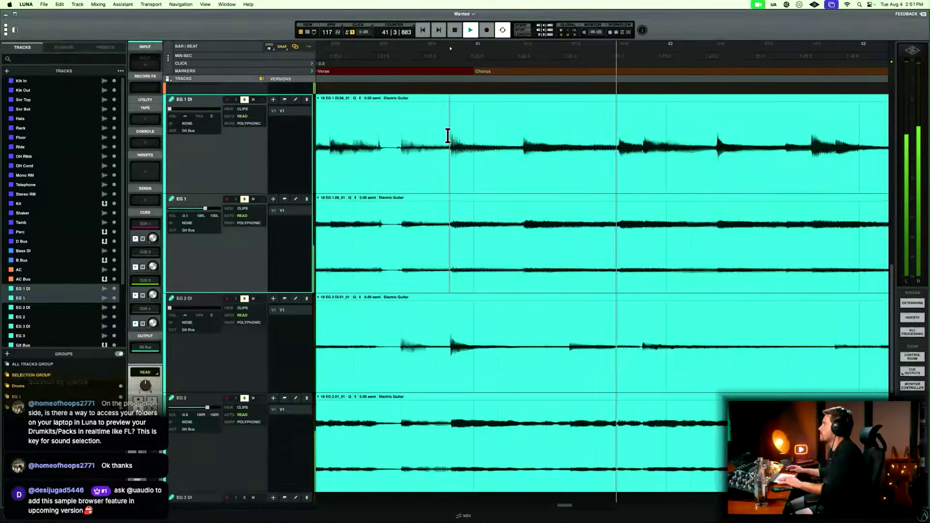
pyautogui.press('space')
# Copy one beat of EG 1 DI and EG 1 from 40|4|480 and paste it onto EG 2 DI and EG 2 at 49|1|000.
pyautogui.moveTo(448, 130); pyautogui.dragTo(491, 137)
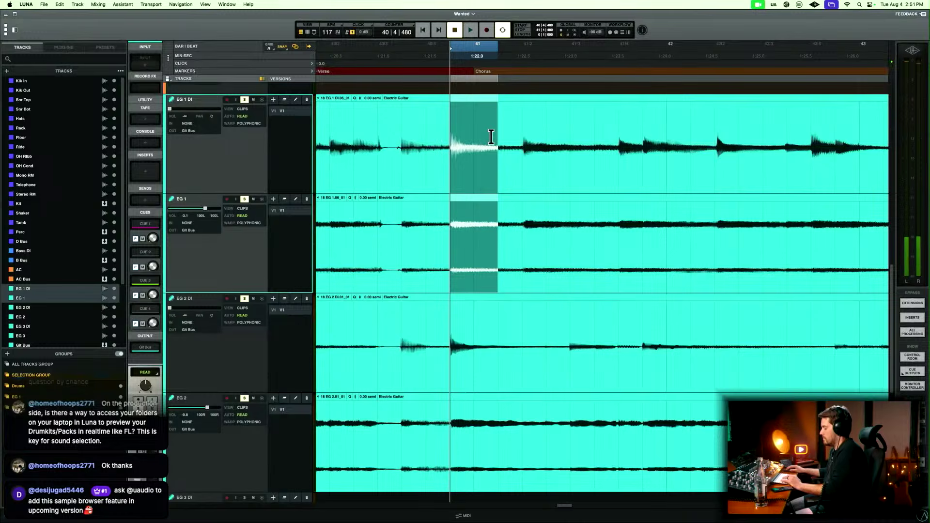
pyautogui.press('r')
pyautogui.hscroll(10, 491, 137)
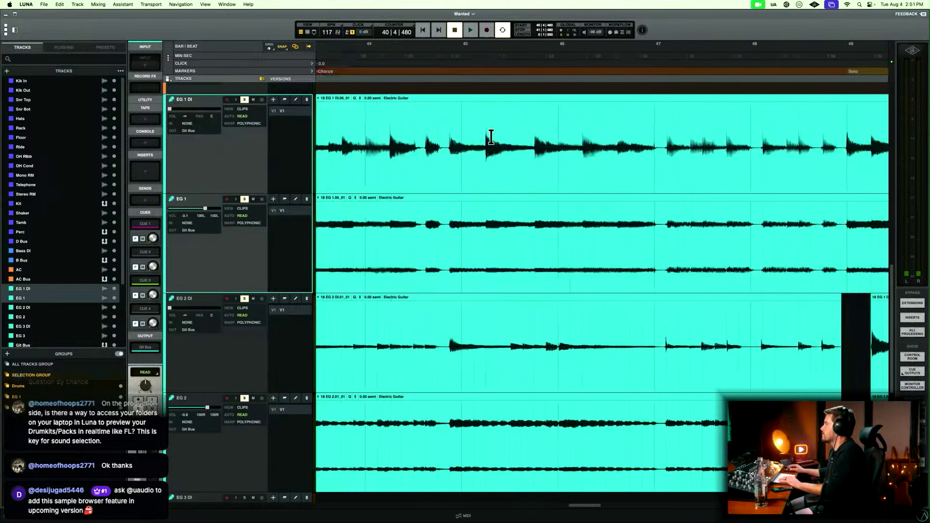
pyautogui.press('r')
pyautogui.hscroll(1, 491, 137)
pyautogui.hscroll(3, 491, 137)
pyautogui.click(569, 311)
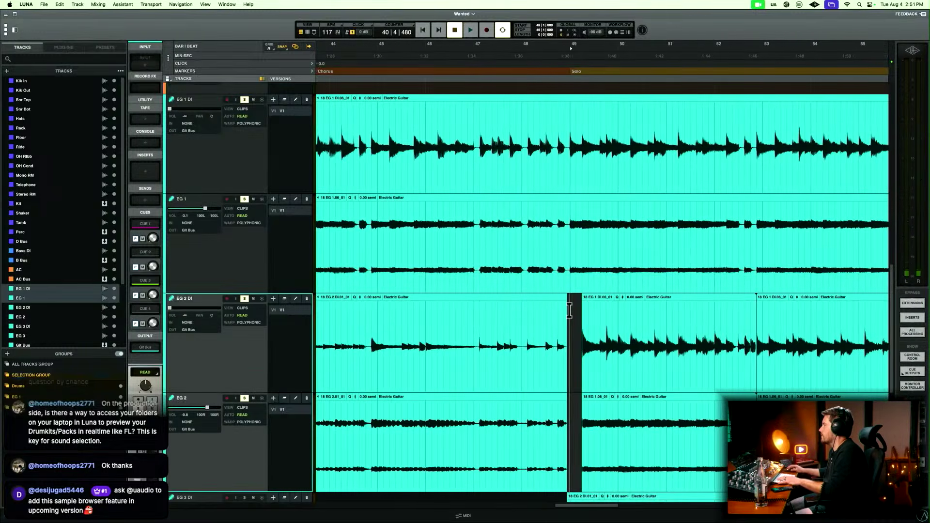
pyautogui.press('t')
pyautogui.press('t')
pyautogui.press('t')
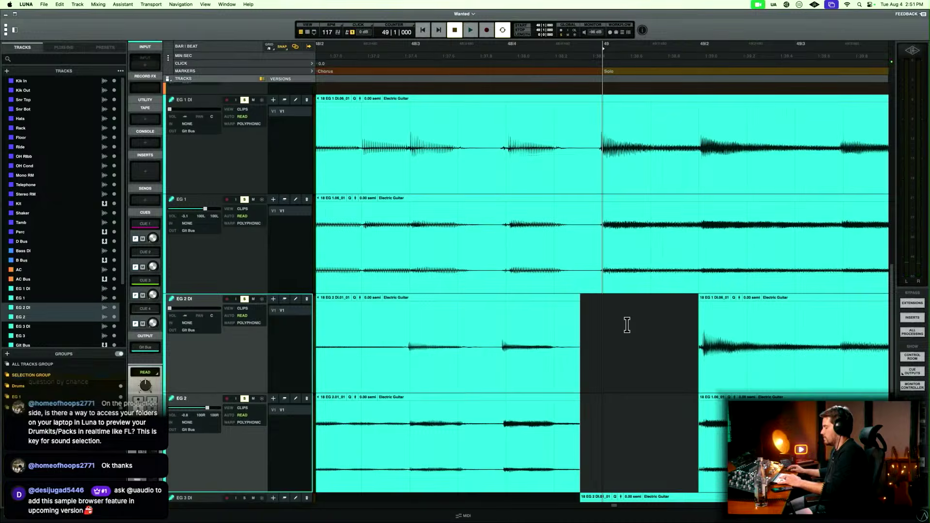
pyautogui.press('super+v')
# Play the pasted EG 2 chord from 48|4|480 and take EG 1 DI and EG 1 out of solo.
pyautogui.click(547, 332)
pyautogui.press('space')
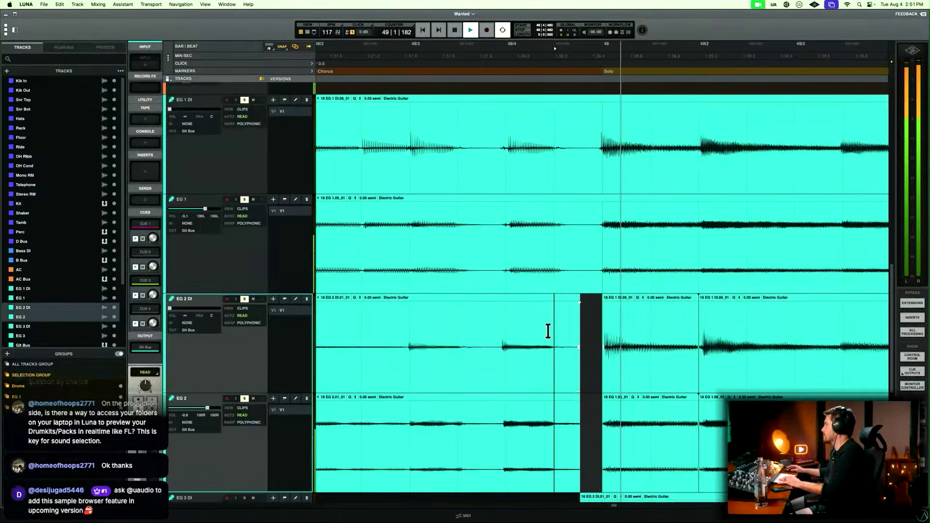
pyautogui.press('space')
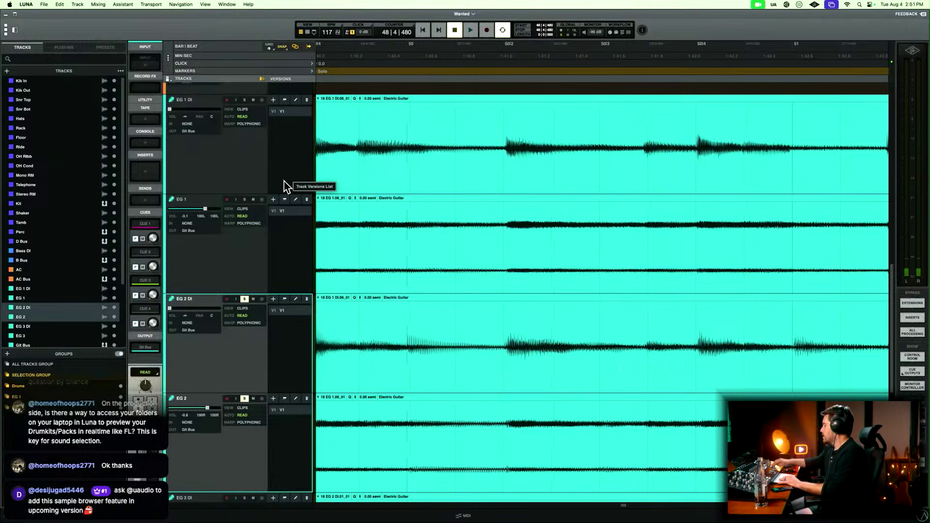
pyautogui.scroll(10, 284, 181)
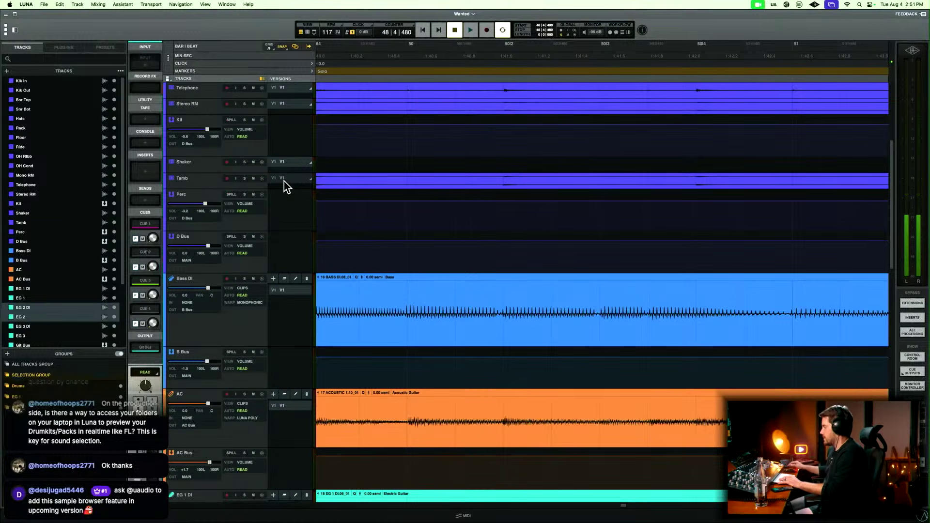
pyautogui.scroll(-5, 286, 186)
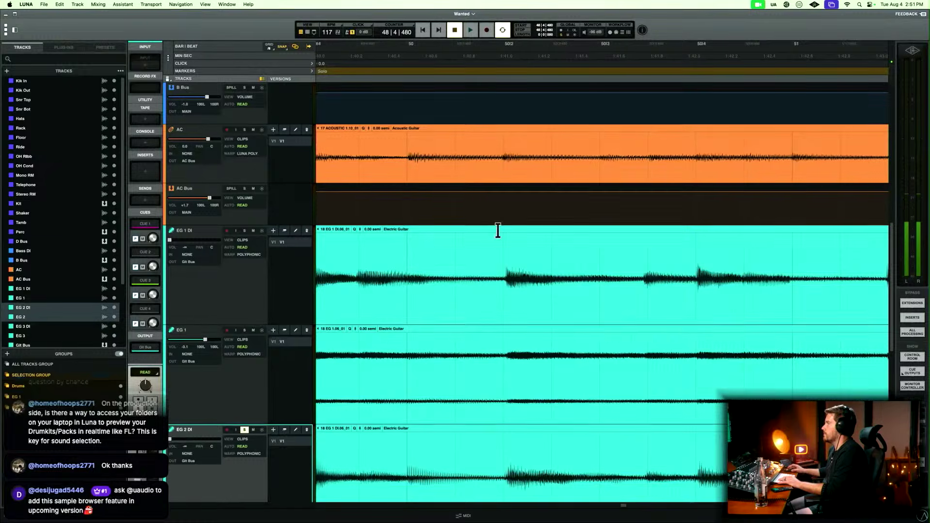
pyautogui.scroll(-5, 498, 232)
# Fade out the EG 2 DI and EG 2 clip ends before the Solo from 48|4|583, and play the transition from 48|4|000.
pyautogui.press('r')
pyautogui.press('r')
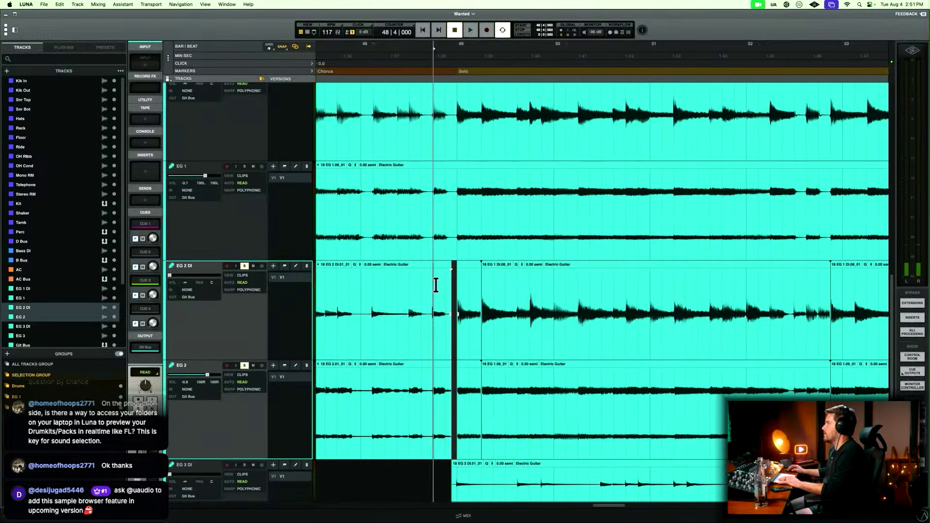
pyautogui.press('t')
pyautogui.press('t')
pyautogui.moveTo(682, 306); pyautogui.dragTo(660, 367)
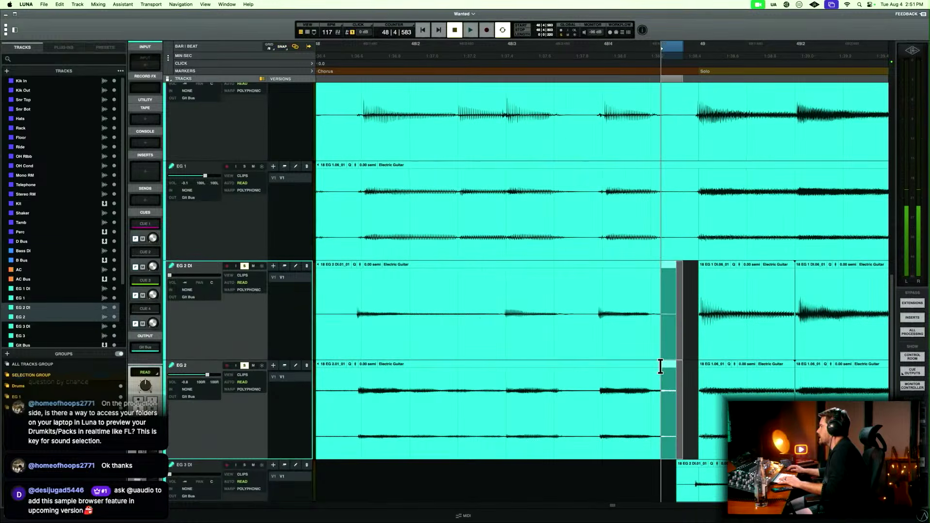
pyautogui.press('f')
pyautogui.press('space')
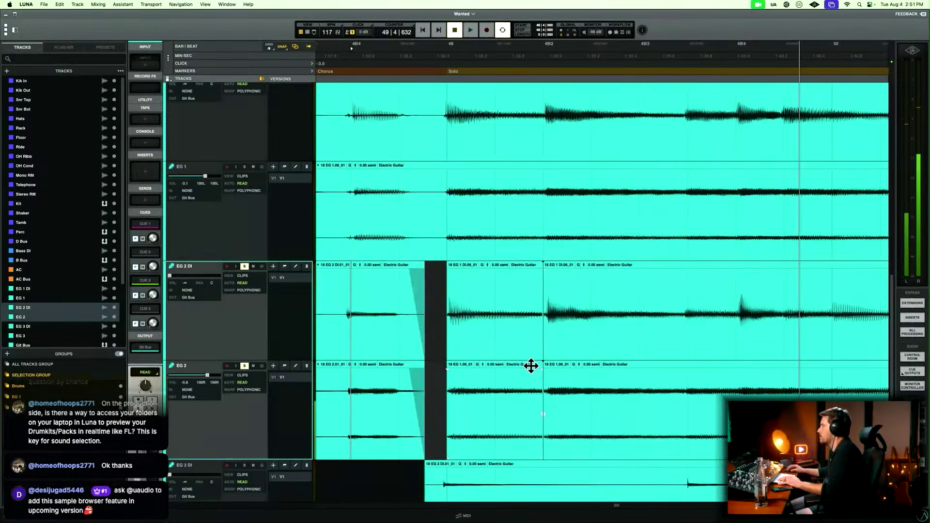
pyautogui.press('space')
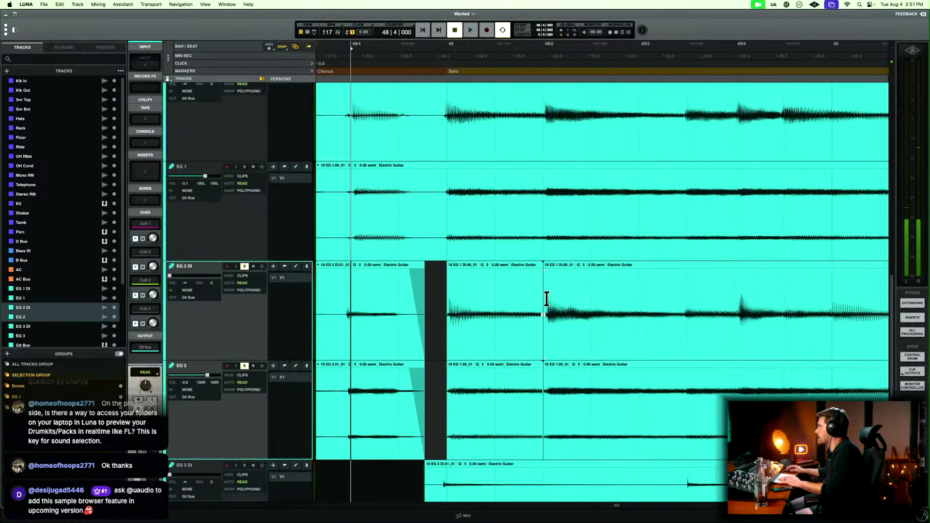
# Move the end of the pasted EG 2 DI and EG 2 clips to just after 49|2 and crossfade the join there.
pyautogui.press('t')
pyautogui.press('t')
pyautogui.press('t')
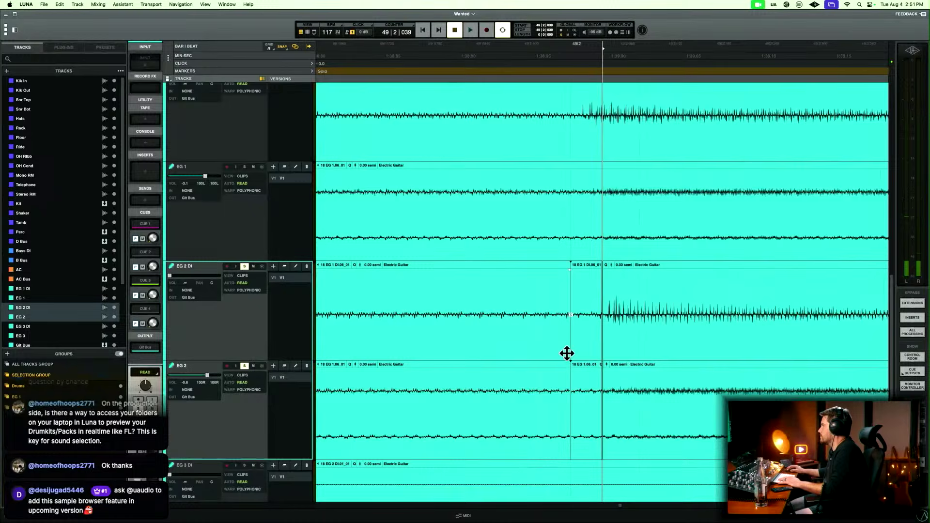
pyautogui.moveTo(568, 354)
pyautogui.mouseDown()
pyautogui.moveTo(641, 357)
pyautogui.moveTo(545, 363)
pyautogui.moveTo(581, 364)
pyautogui.mouseUp()
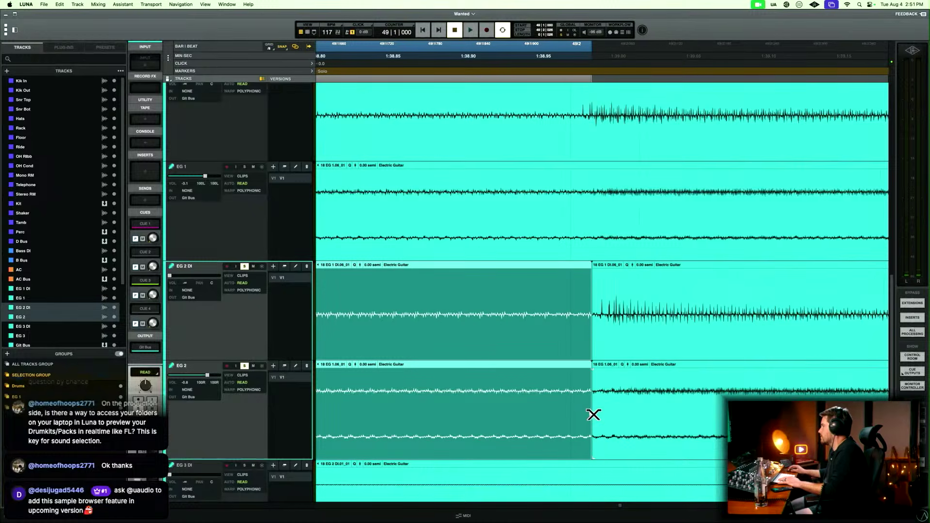
pyautogui.moveTo(587, 414); pyautogui.dragTo(597, 412)
pyautogui.press('r')
pyautogui.press('r')
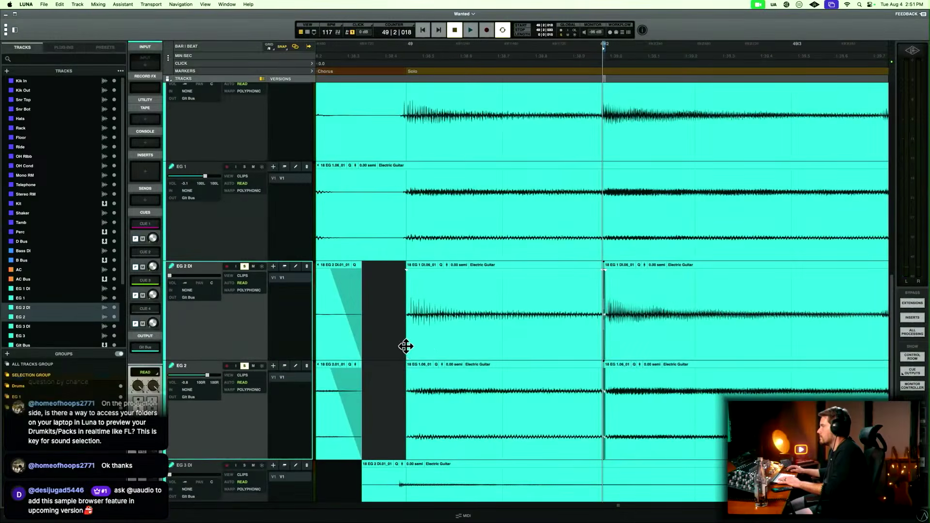
# Fine-trim the start of the pasted EG 2 DI and EG 2 clips at bar 49 and select that edge from 48|4|922.
pyautogui.moveTo(407, 353)
pyautogui.mouseDown()
pyautogui.moveTo(379, 350)
pyautogui.moveTo(408, 353)
pyautogui.mouseUp()
pyautogui.moveTo(399, 330); pyautogui.dragTo(408, 319)
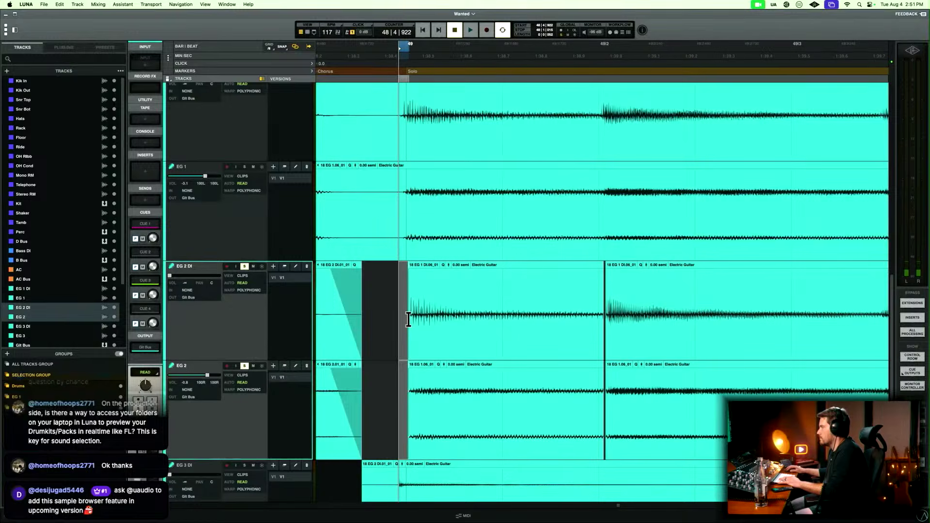
pyautogui.press('r')
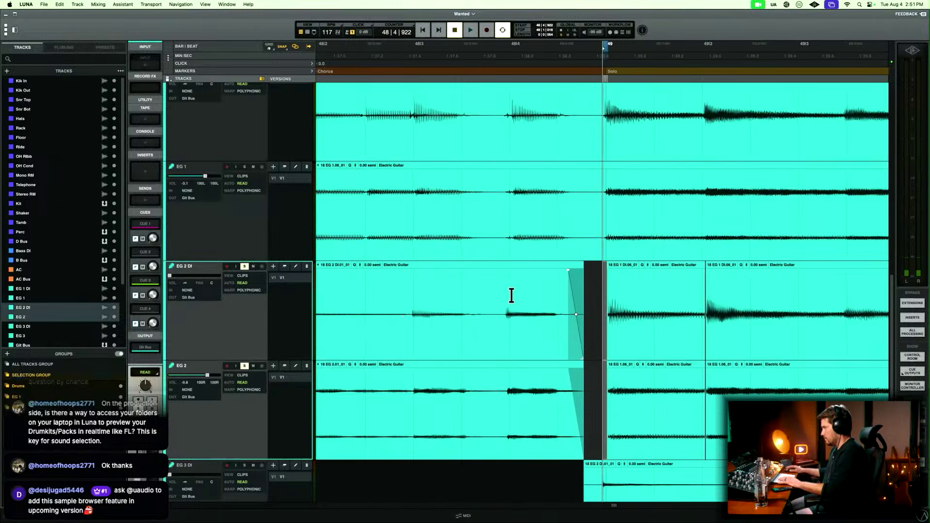
# Add EG 1 to the soloed tracks and play from 45|4|480 through the Chorus-to-Solo transition up to the bar 53 join.
pyautogui.press('r')
pyautogui.press('r')
pyautogui.press('r')
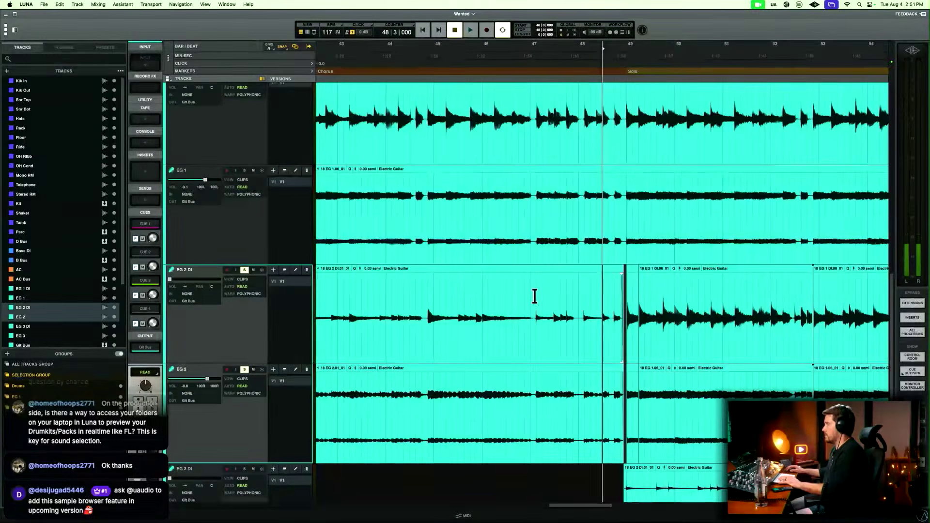
pyautogui.click(477, 299)
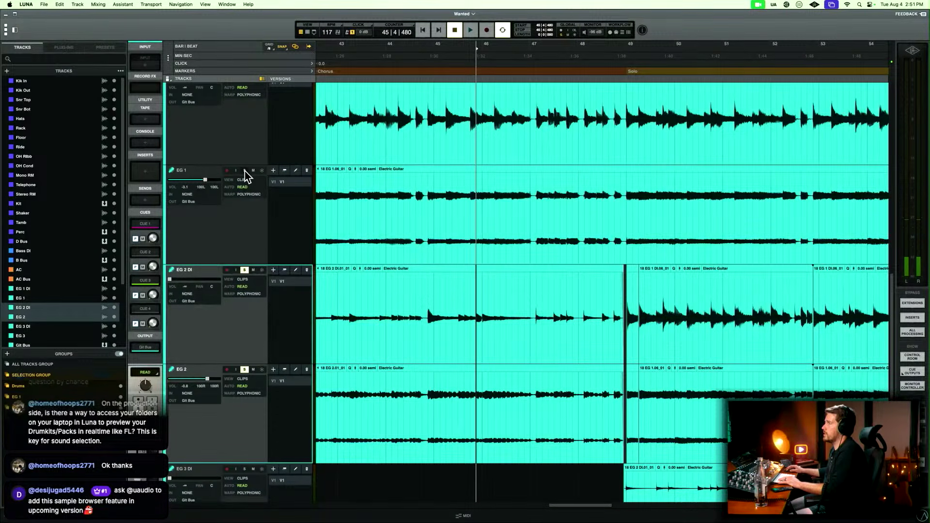
pyautogui.scroll(2, 247, 137)
pyautogui.press('space')
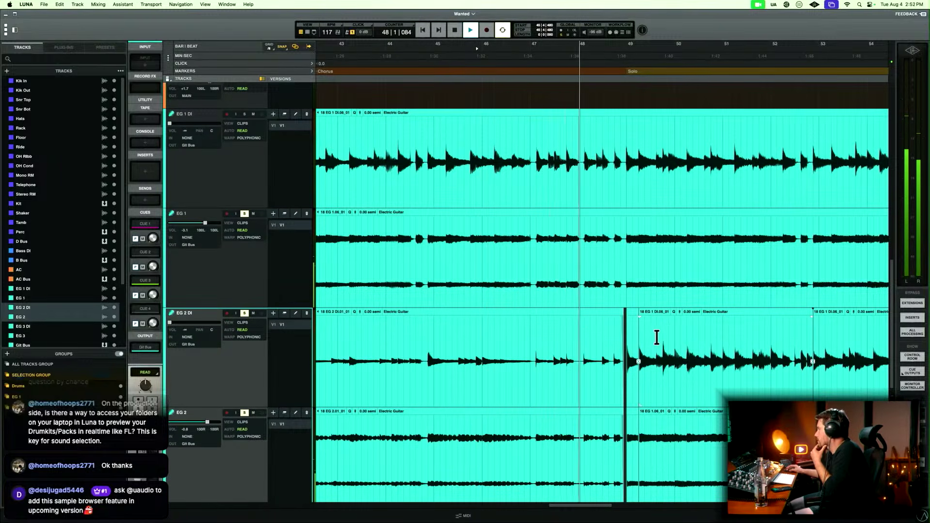
pyautogui.hscroll(2, 653, 338)
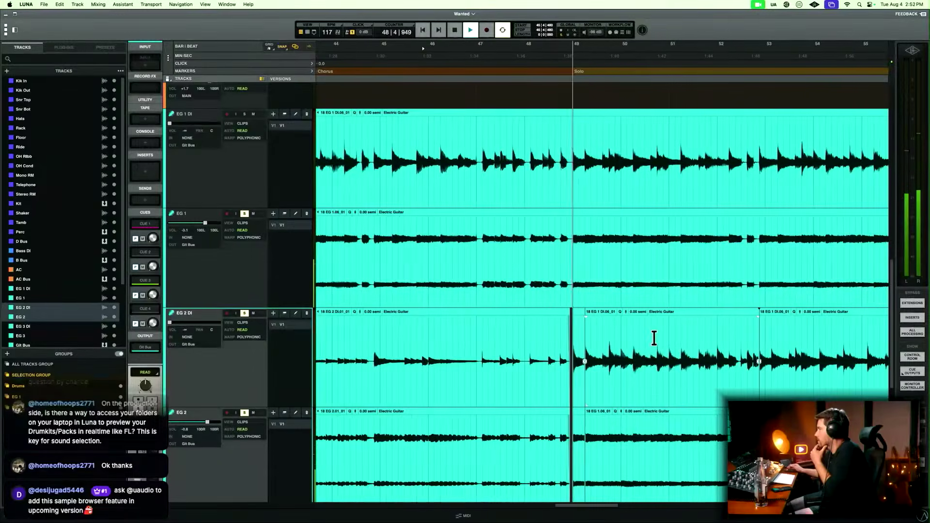
pyautogui.hscroll(3, 653, 337)
pyautogui.hscroll(3, 654, 338)
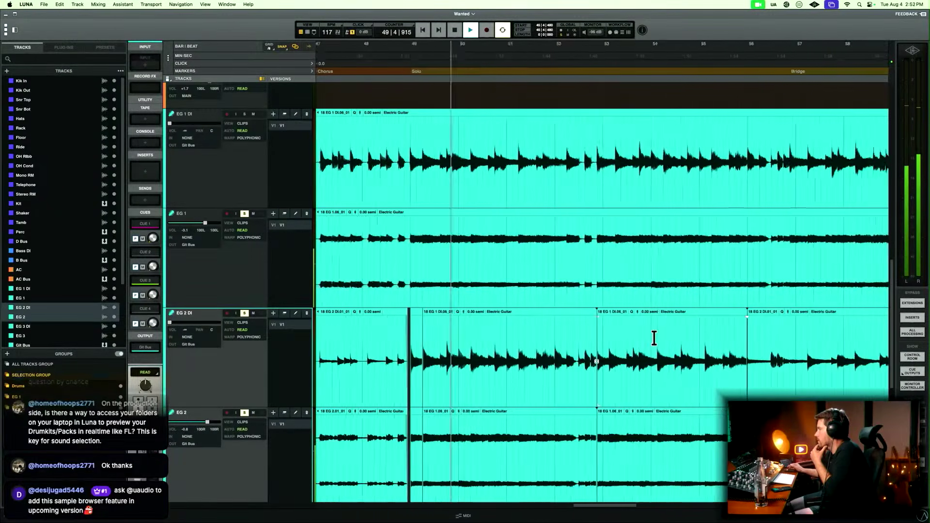
pyautogui.scroll(-2, 655, 341)
pyautogui.hscroll(1, 655, 341)
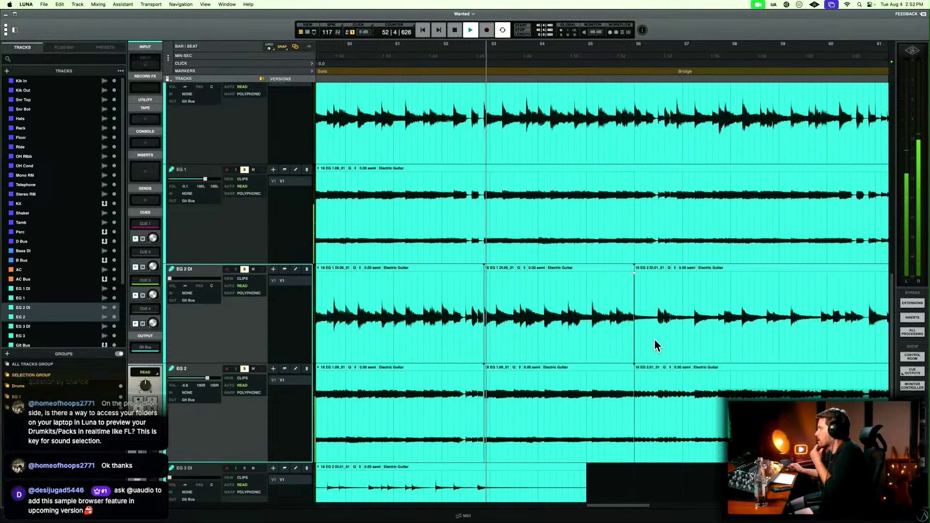
pyautogui.press('space')
# Move the EG 2 DI and EG 2 clip join just before bar 53 to 52|4|449 and crossfade it.
pyautogui.click(477, 290)
pyautogui.press('t')
pyautogui.press('t')
pyautogui.press('t')
pyautogui.press('t')
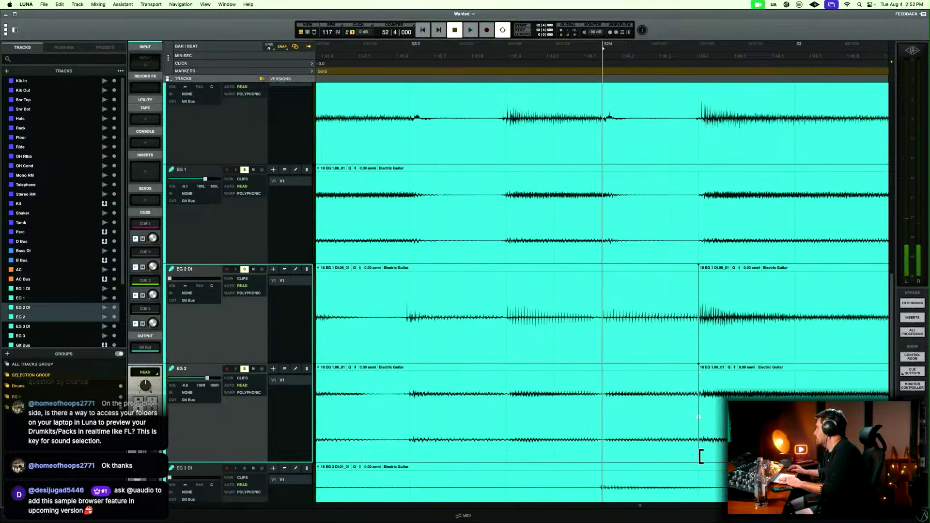
pyautogui.moveTo(701, 455)
pyautogui.mouseDown()
pyautogui.moveTo(674, 455)
pyautogui.moveTo(694, 453)
pyautogui.mouseUp()
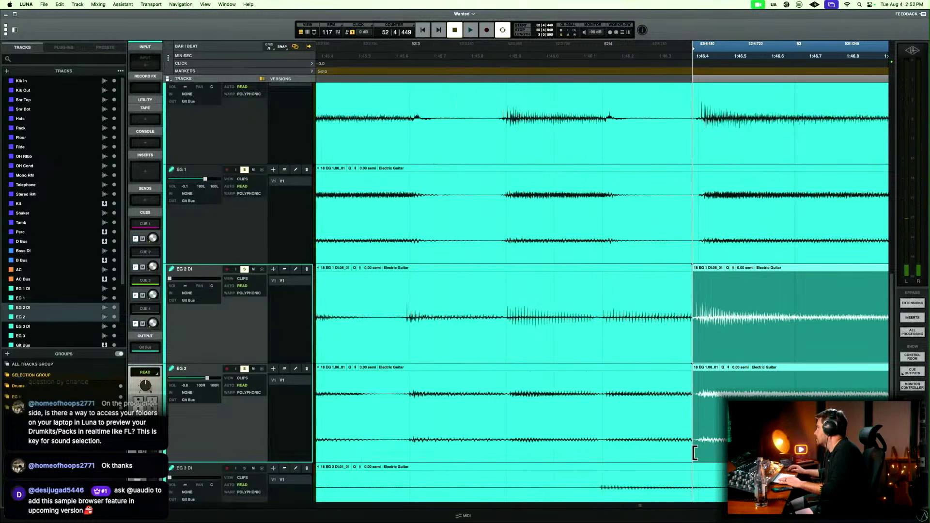
pyautogui.moveTo(695, 416); pyautogui.dragTo(696, 416)
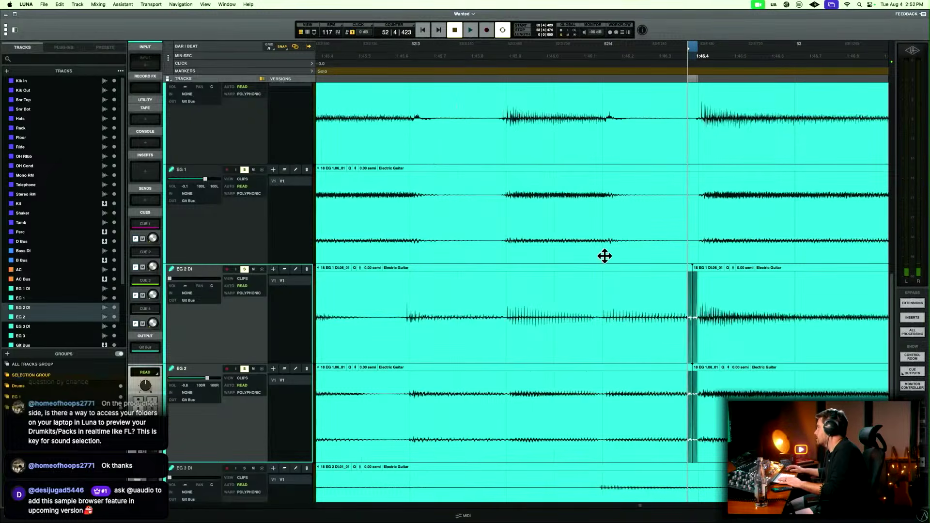
# Play the soloed guitars from 52|3|480 across the bar 53 join and on to the clip join at bar 56.
pyautogui.click(503, 281)
pyautogui.press('space')
pyautogui.press('r')
pyautogui.press('r')
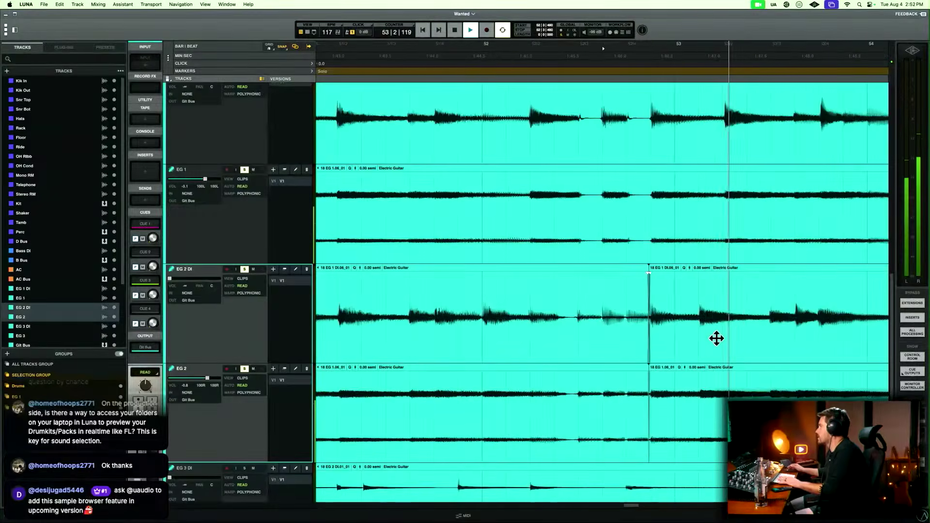
pyautogui.hscroll(5, 716, 338)
pyautogui.press('r')
pyautogui.hscroll(3, 716, 338)
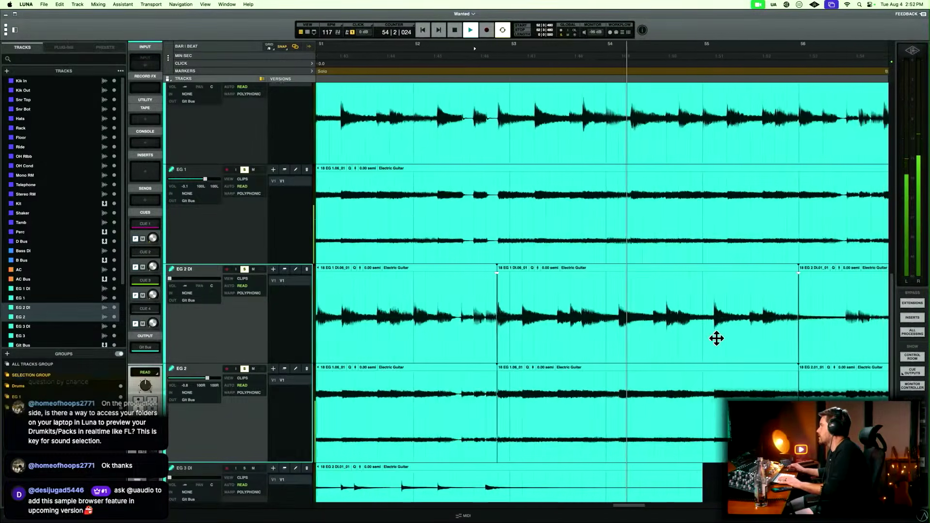
pyautogui.hscroll(2, 717, 338)
pyautogui.hscroll(2, 716, 338)
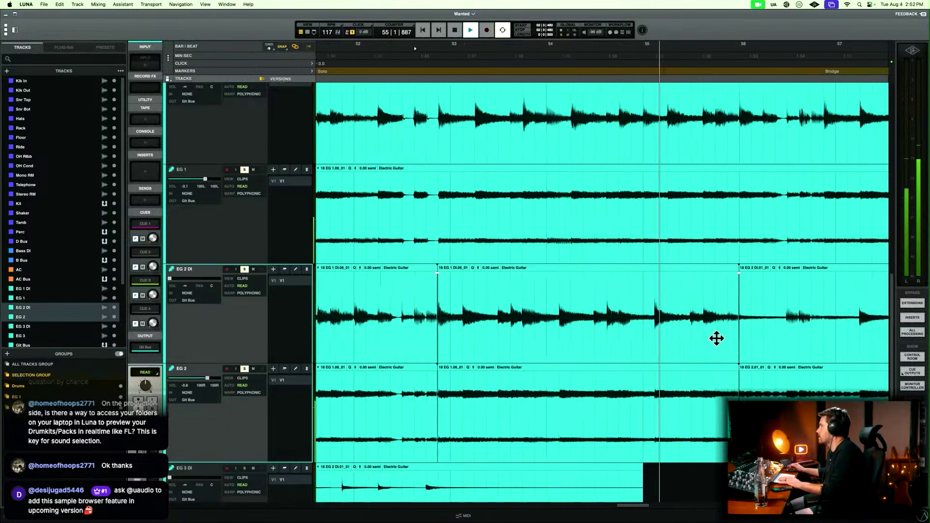
pyautogui.hscroll(2, 716, 339)
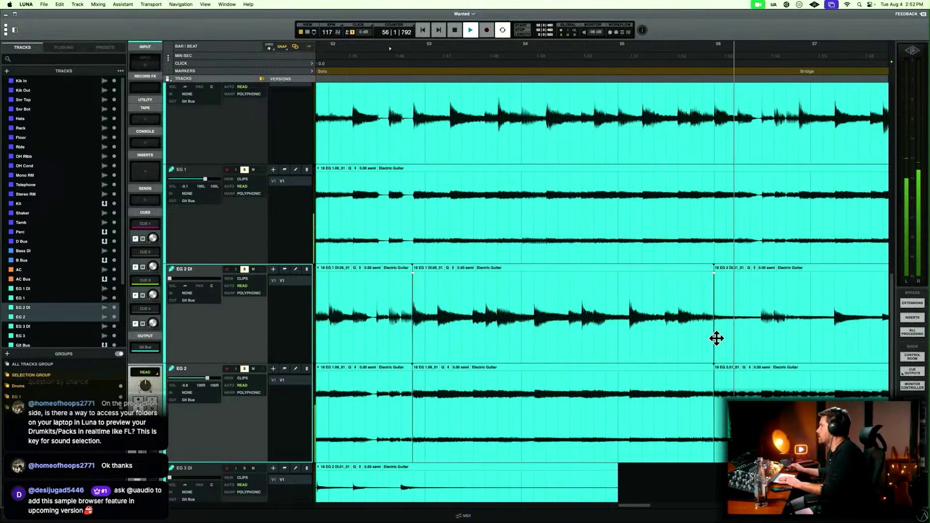
pyautogui.press('space')
# Try shifting the EG 2 DI and EG 2 clips that start at 52|4|449, and undo the move.
pyautogui.click(448, 302)
pyautogui.press('t')
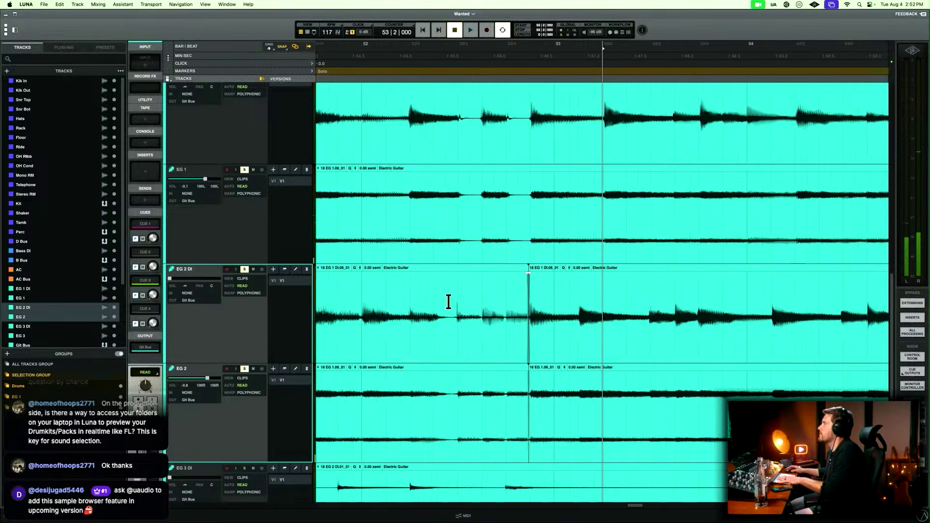
pyautogui.click(592, 355)
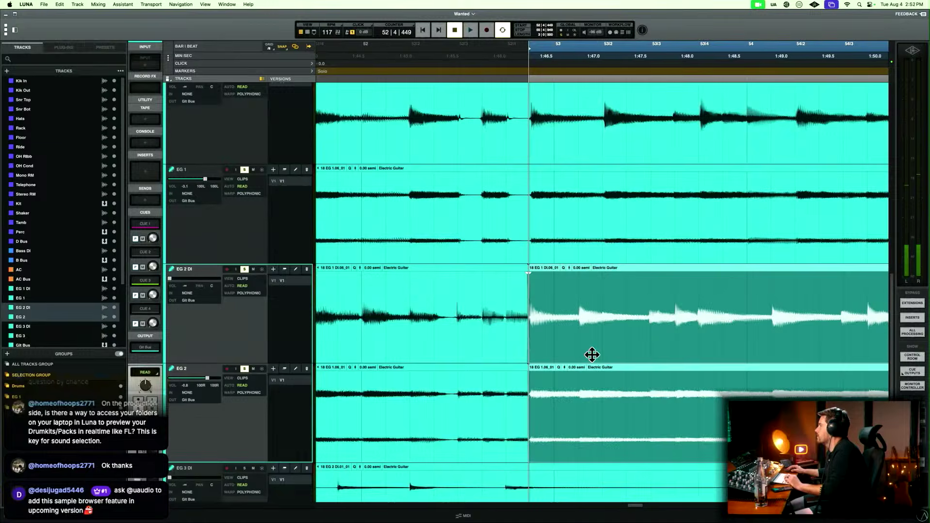
pyautogui.moveTo(592, 355); pyautogui.dragTo(595, 351)
pyautogui.press('super+z')
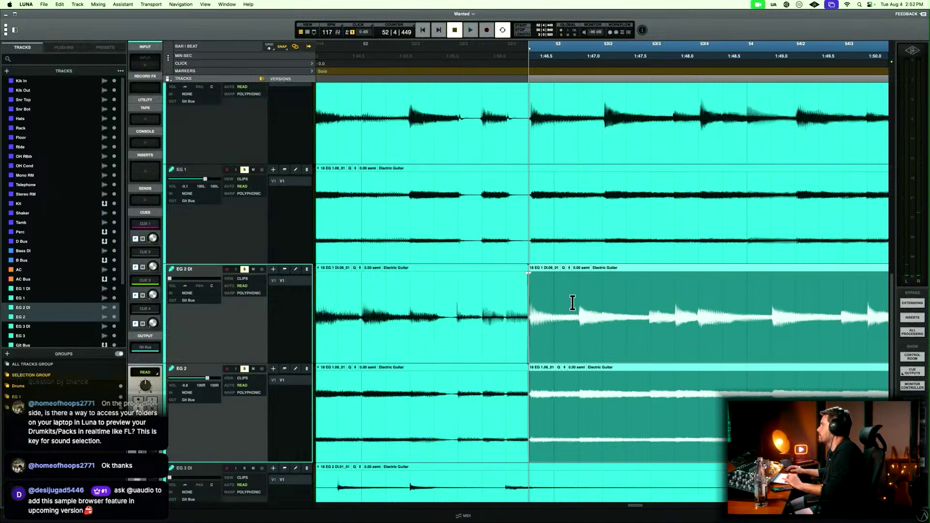
# Split the EG 2 DI and EG 2 clips at 53|1|480, move the second part to start at 53|2|000 and play it.
pyautogui.click(579, 298)
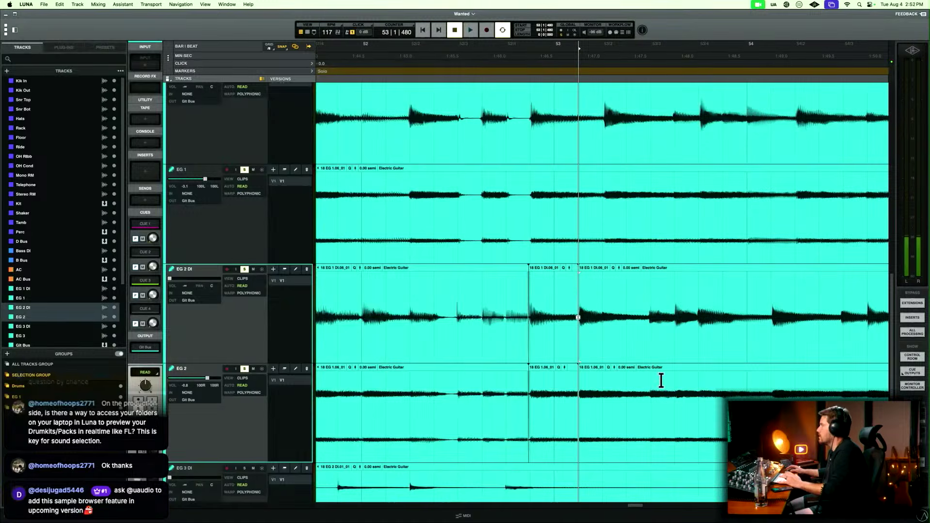
pyautogui.moveTo(647, 345); pyautogui.dragTo(664, 344)
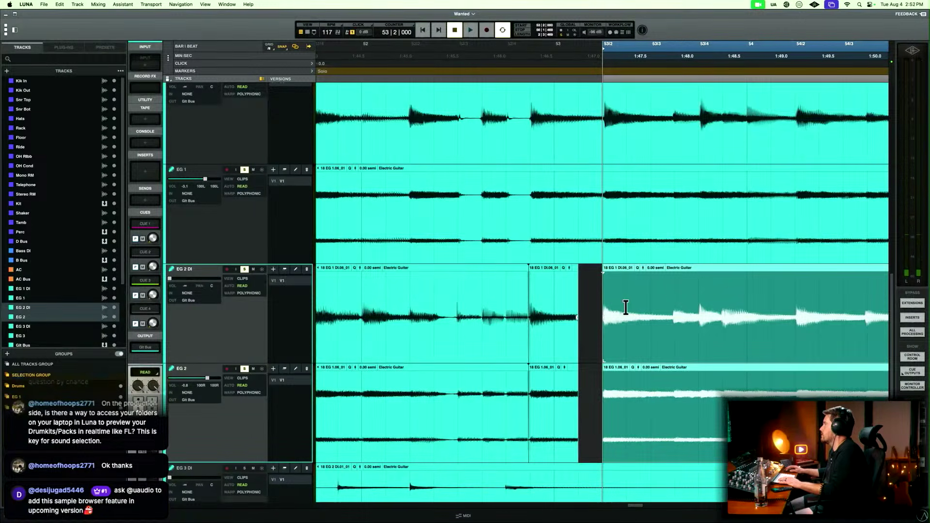
pyautogui.press('space')
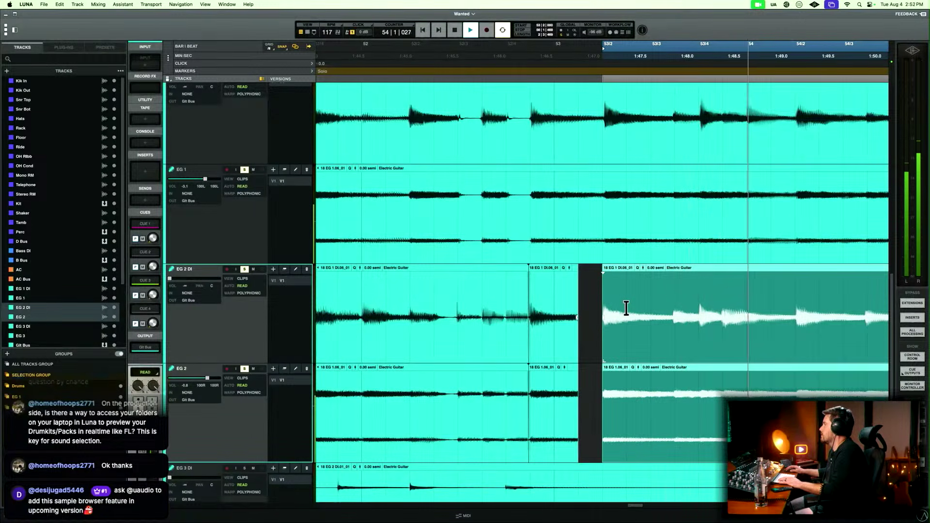
pyautogui.press('r')
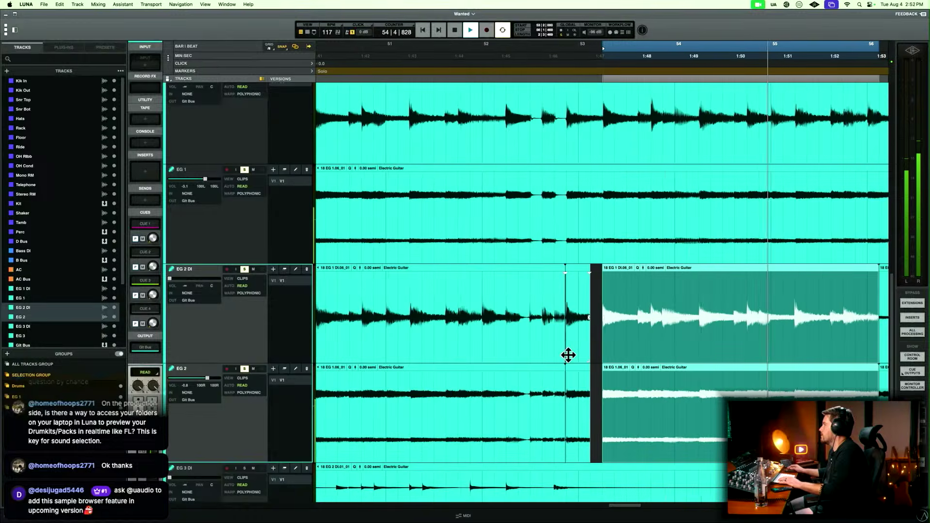
# Extend the end of the short EG 2 DI and EG 2 clips at bar 53 to meet the moved clips at 53|2.
pyautogui.press('t')
pyautogui.click(558, 359)
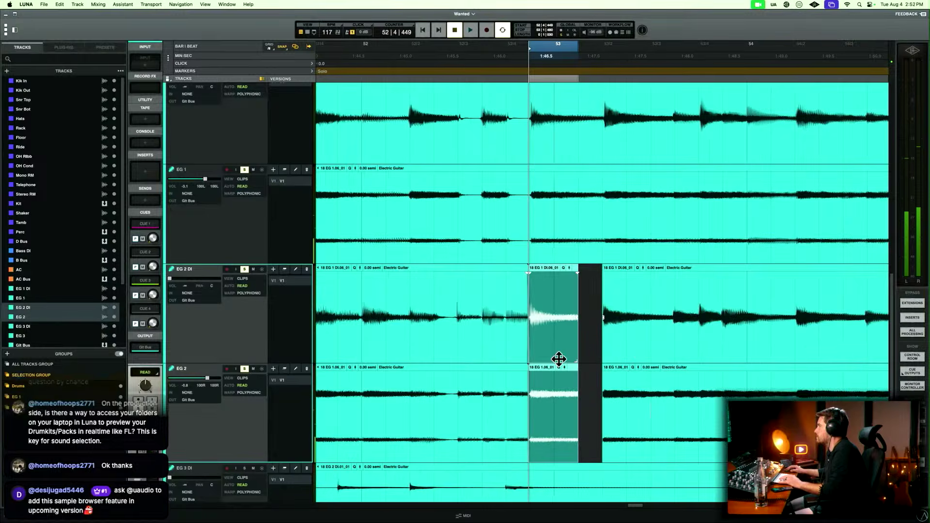
pyautogui.moveTo(576, 454); pyautogui.dragTo(599, 450)
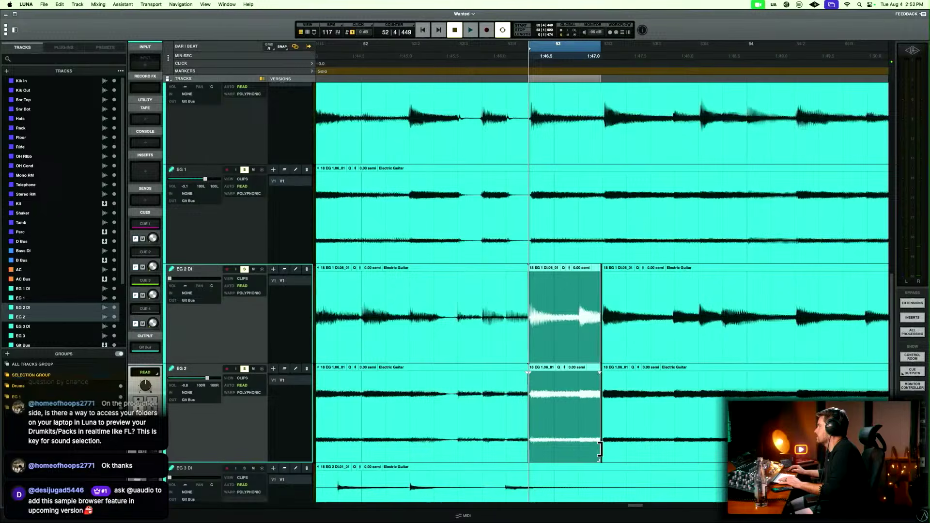
# Copy the opening chord of the Solo on EG 2 DI and EG 2 from 49|1|000 to 49|1|480.
pyautogui.click(483, 295)
pyautogui.press('r')
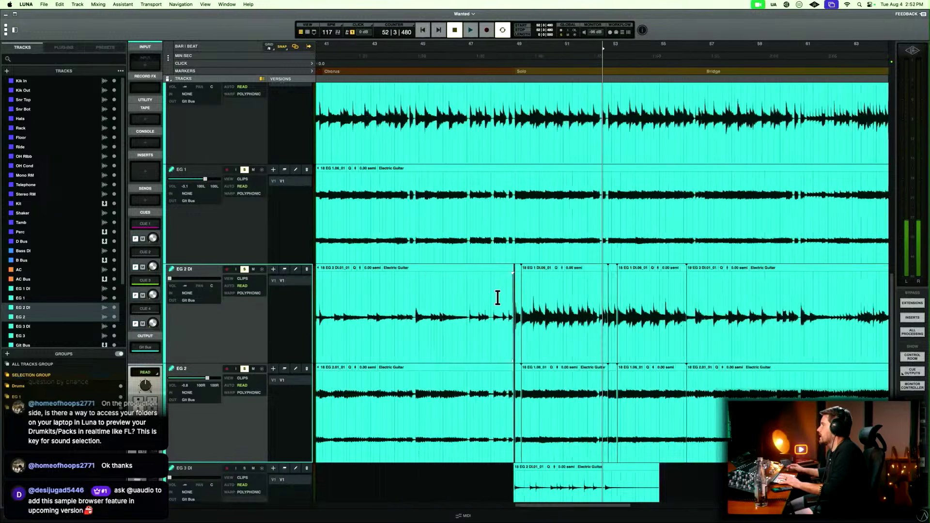
pyautogui.moveTo(440, 347); pyautogui.dragTo(432, 356)
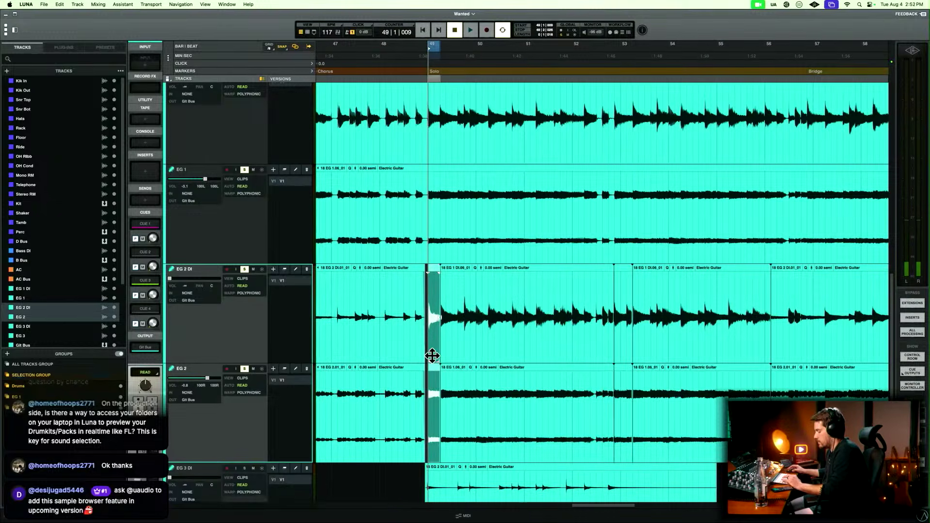
pyautogui.press('t')
pyautogui.press('t')
pyautogui.press('t')
pyautogui.click(613, 300)
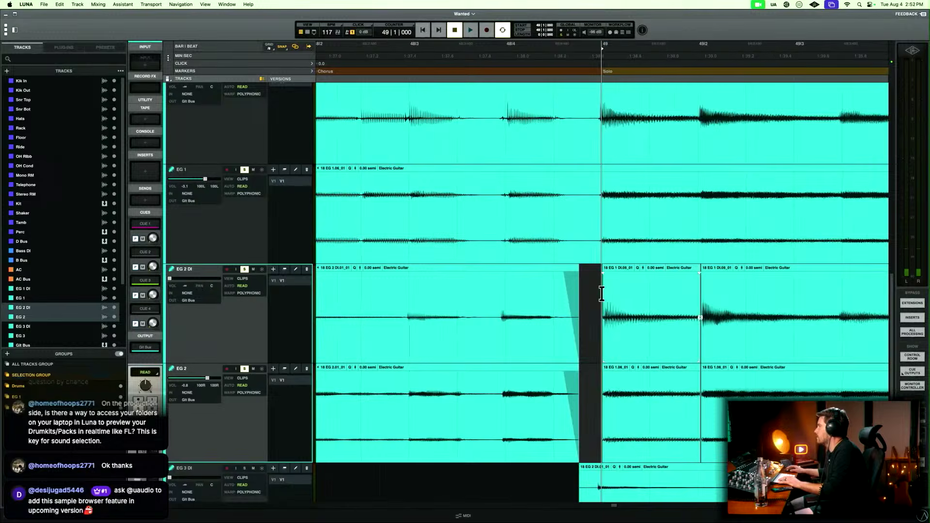
pyautogui.moveTo(602, 294); pyautogui.dragTo(659, 297)
# Delete the short EG 2 DI and EG 2 clips starting at 52|4|449 and paste the copied chord at 52|4|480.
pyautogui.press('r')
pyautogui.press('r')
pyautogui.press('r')
pyautogui.press('r')
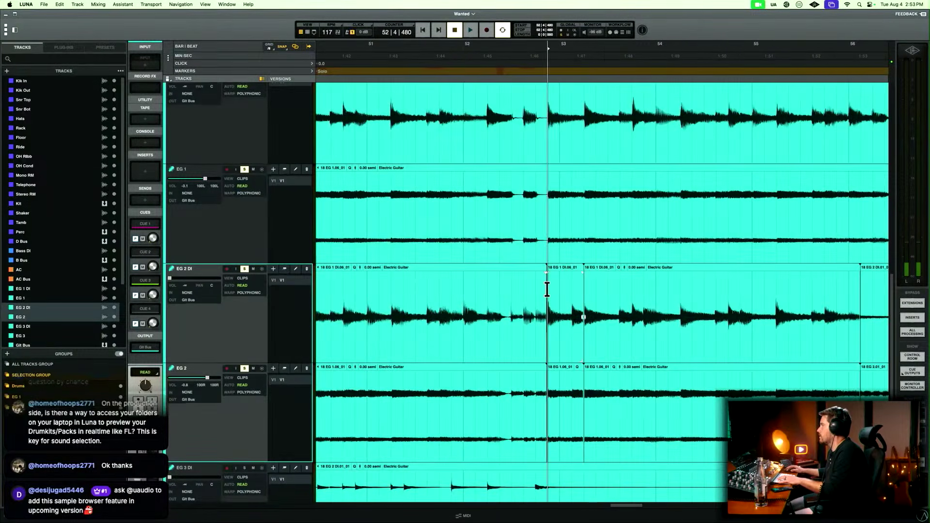
pyautogui.press('t')
pyautogui.press('t')
pyautogui.press('t')
pyautogui.click(651, 347)
pyautogui.press('Delete')
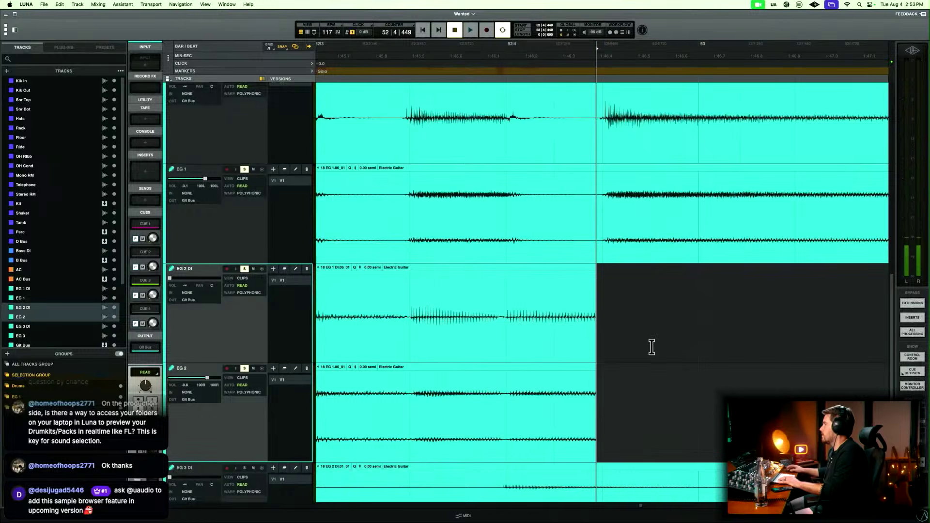
pyautogui.press('super+v')
# Extend the end of the pasted EG 2 DI and EG 2 clips over the gap to about 53|3|422.
pyautogui.press('r')
pyautogui.press('r')
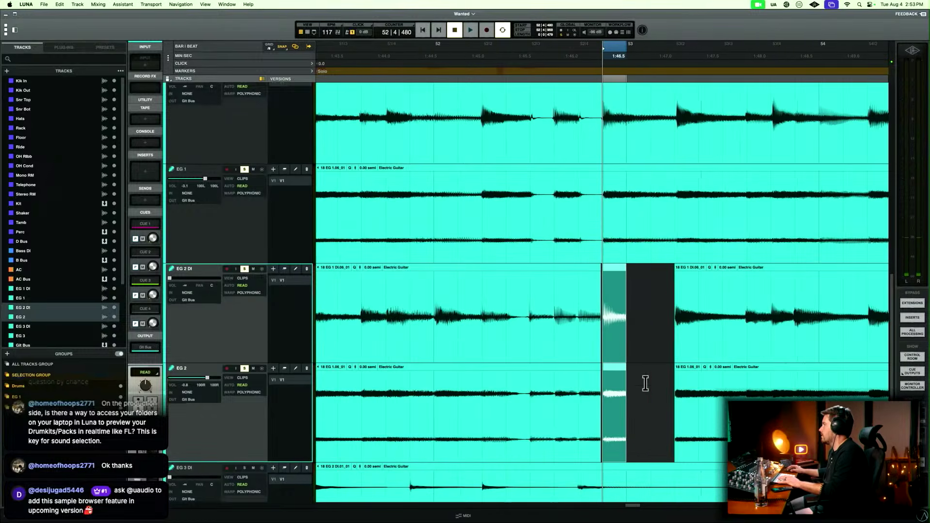
pyautogui.moveTo(625, 455); pyautogui.dragTo(738, 450)
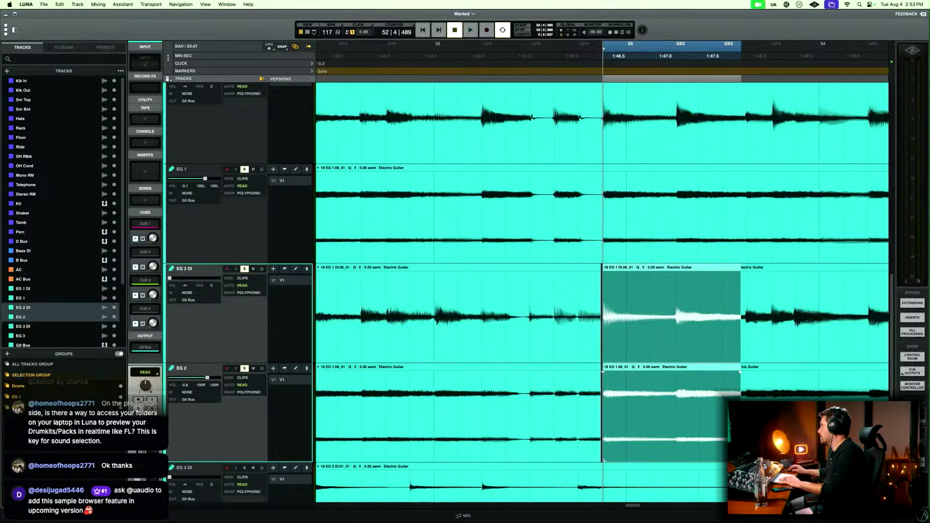
# Close the gap before the pasted EG 2 DI and EG 2 clips with a crossfaded join at 52|4|462.
pyautogui.press('t')
pyautogui.press('t')
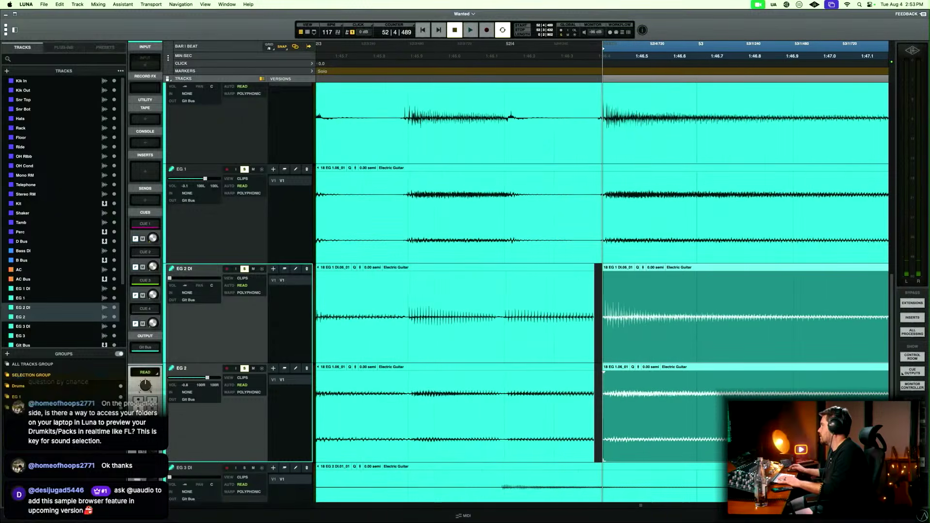
pyautogui.moveTo(605, 456); pyautogui.dragTo(598, 456)
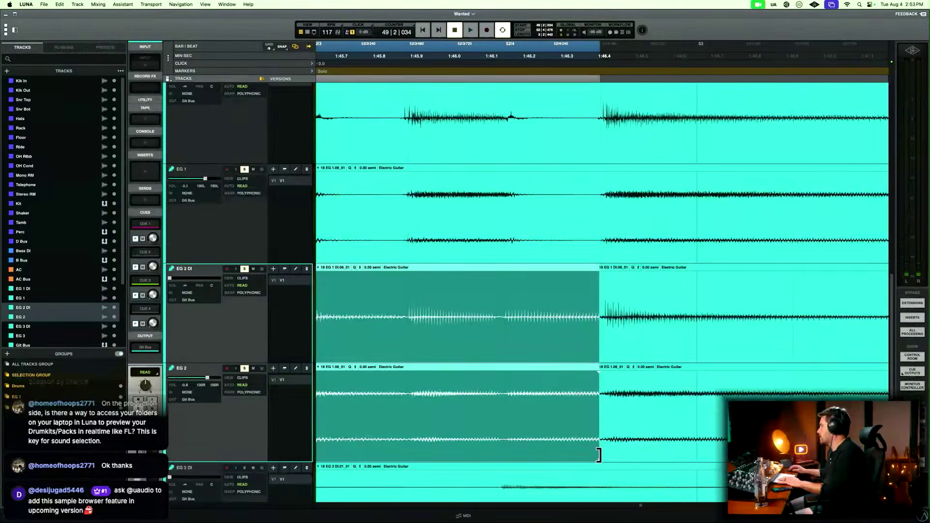
pyautogui.click(600, 416)
# Crossfade the join at the end of the pasted EG 2 DI and EG 2 clips at 53|3|422.
pyautogui.press('r')
pyautogui.press('r')
pyautogui.press('r')
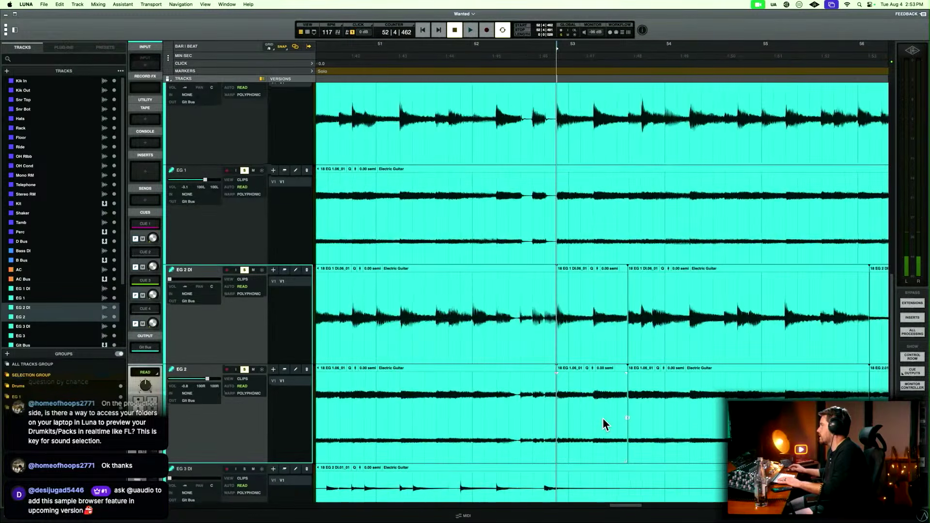
pyautogui.click(619, 303)
pyautogui.press('t')
pyautogui.press('t')
pyautogui.press('t')
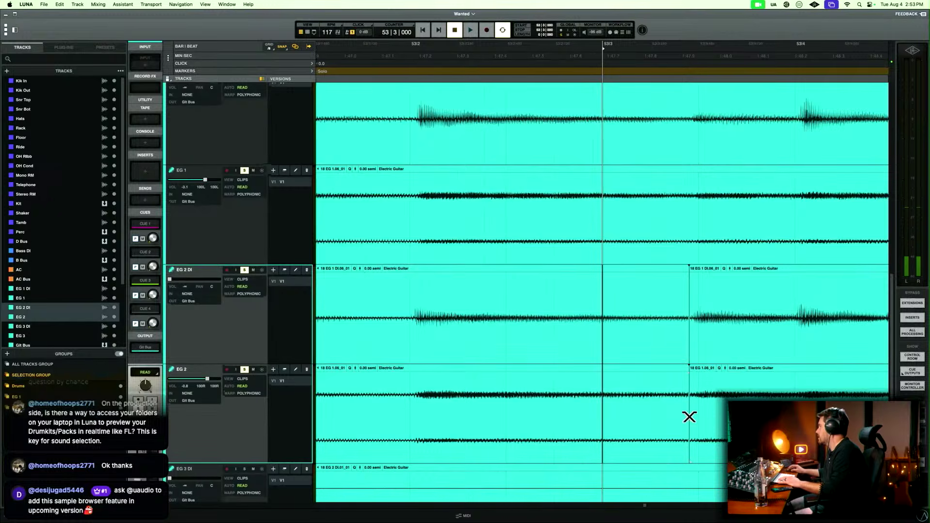
pyautogui.click(688, 416)
# Play the soloed guitars from 52|3|000 across both edited joins around bar 53.
pyautogui.press('r')
pyautogui.press('r')
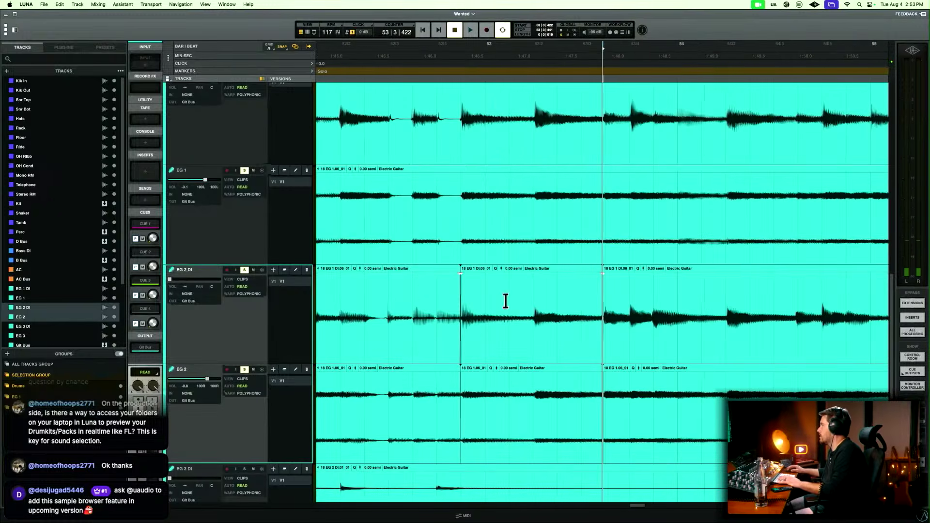
pyautogui.press('space')
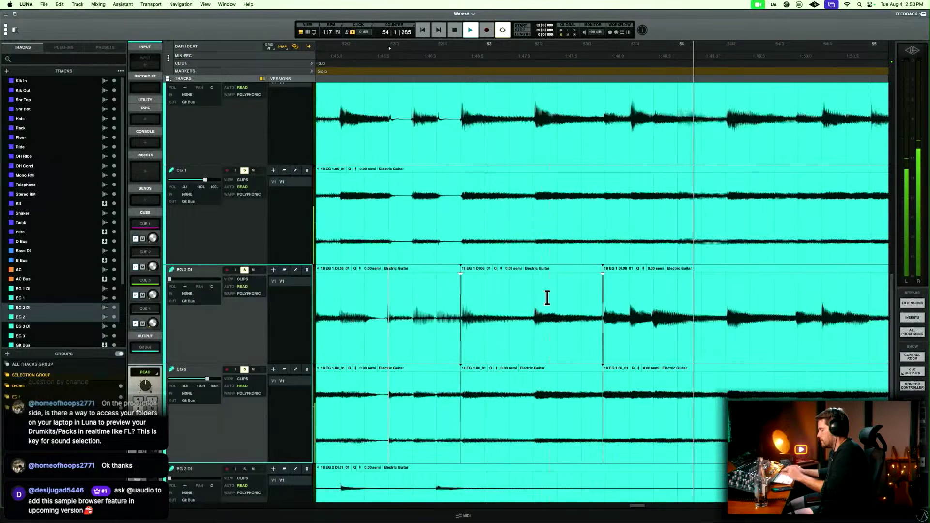
# Audition the soloed guitars across bar 56, where the pasted EG 2 DI and EG 2 clips end.
pyautogui.press('r')
pyautogui.press('r')
pyautogui.press('r')
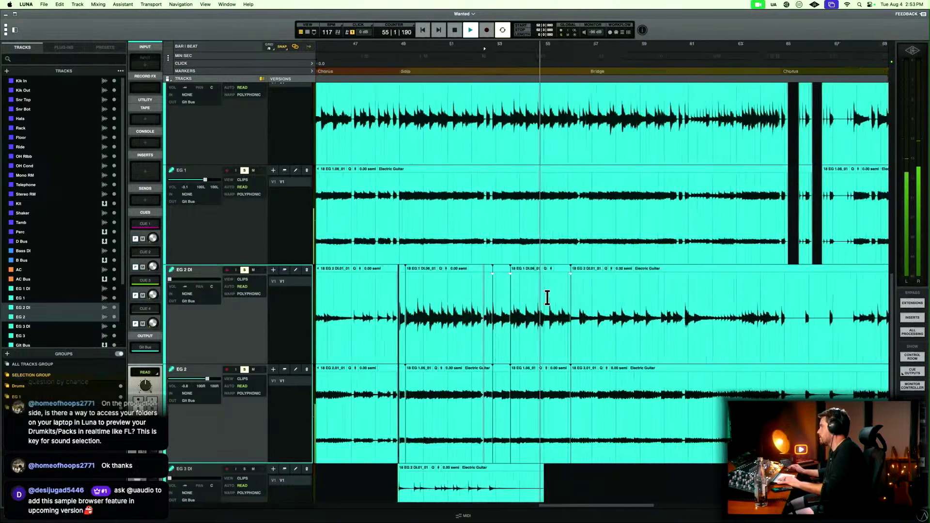
pyautogui.press('t')
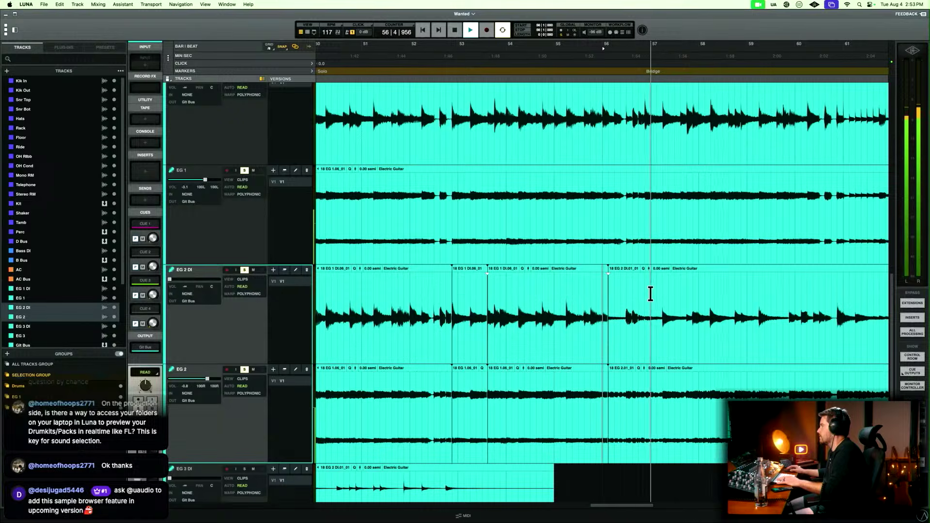
pyautogui.press('r')
pyautogui.press('r')
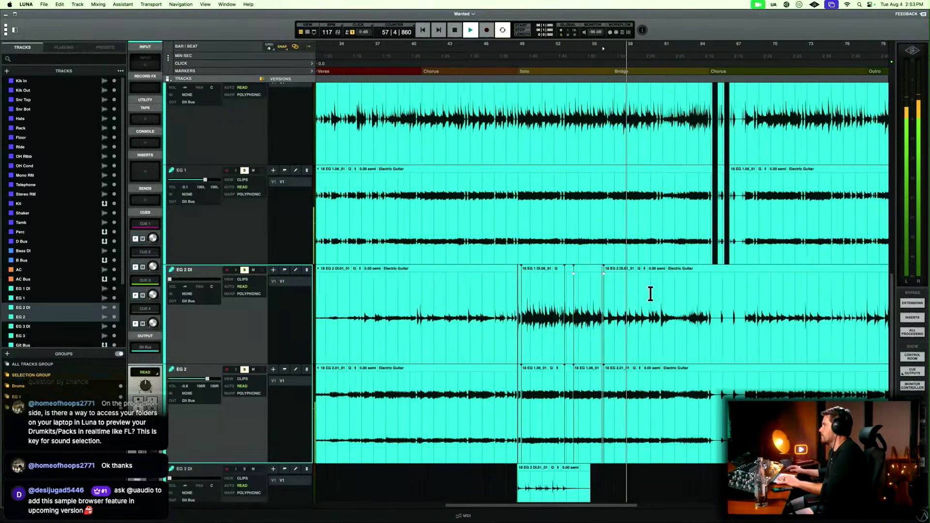
pyautogui.hscroll(5, 650, 294)
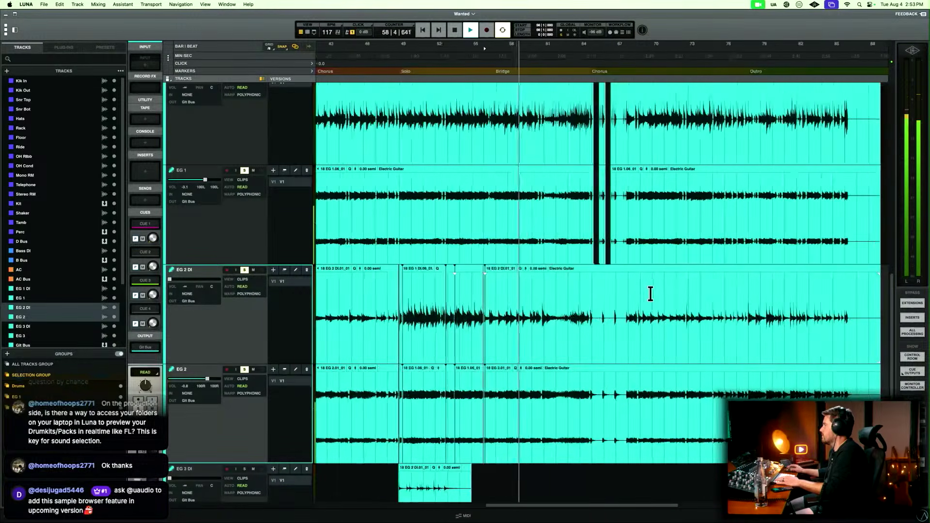
# Play the soloed guitars from 64|2|480 through the stops at the start of the last Chorus.
pyautogui.click(584, 298)
pyautogui.press('space')
pyautogui.press('t')
pyautogui.press('t')
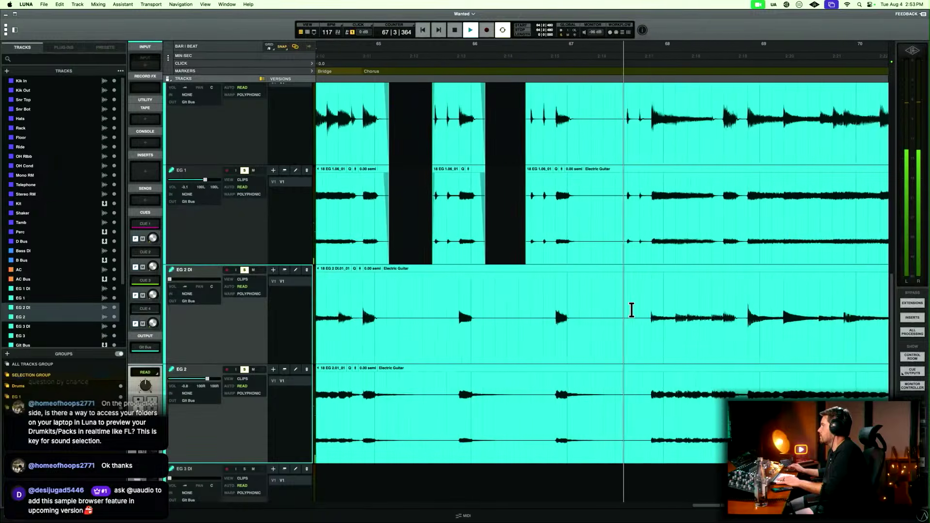
pyautogui.press('r')
pyautogui.press('r')
pyautogui.press('r')
pyautogui.press('r')
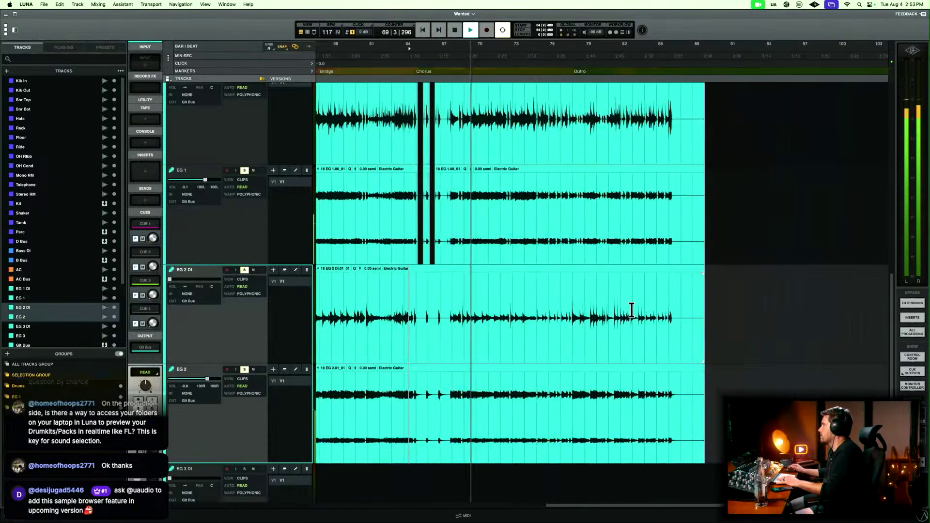
# Audition the outro's ending, delete the EG 1 DI and EG 1 tail after 86|2|480, and fade out the new clip ends from 86|2|191.
pyautogui.click(662, 292)
pyautogui.press('t')
pyautogui.press('t')
pyautogui.press('t')
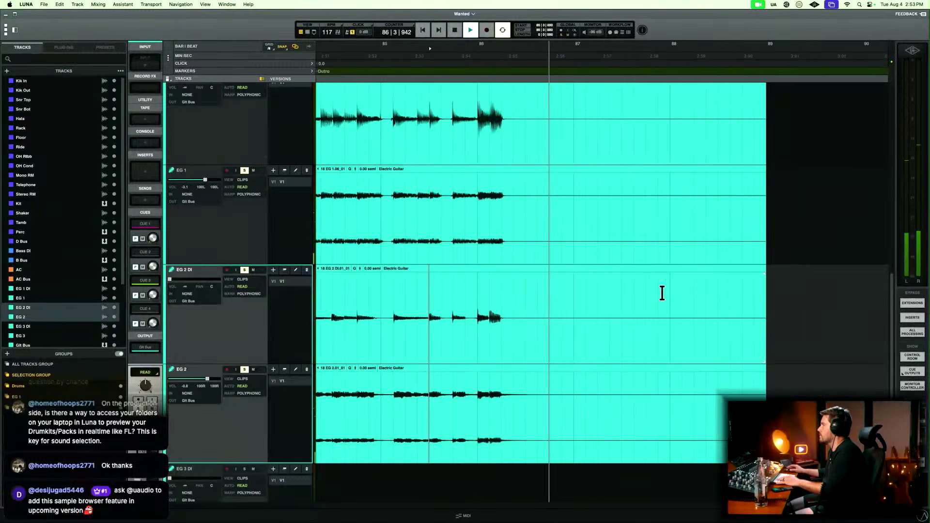
pyautogui.scroll(4, 662, 295)
pyautogui.press('space')
pyautogui.click(517, 291)
pyautogui.moveTo(535, 299); pyautogui.dragTo(783, 347)
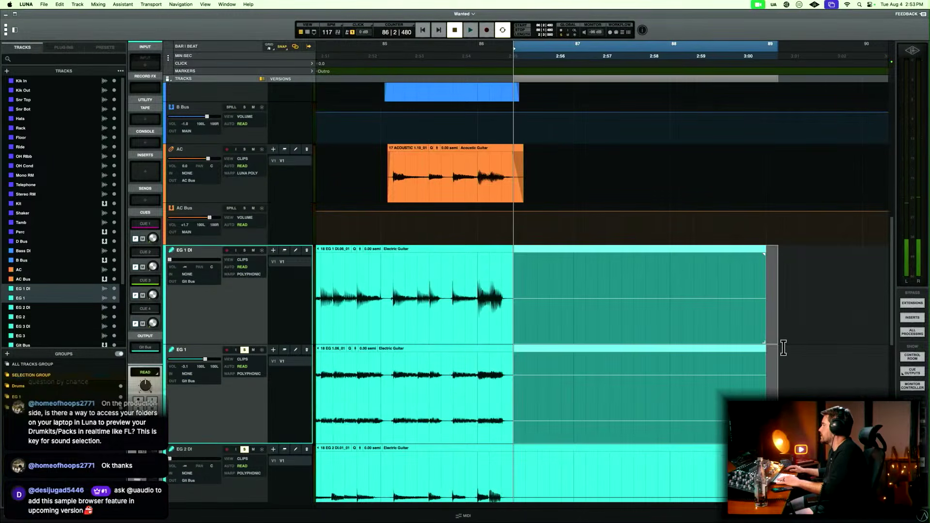
pyautogui.press('Delete')
pyautogui.moveTo(526, 277); pyautogui.dragTo(506, 283)
# Delete the silent EG 2 DI and EG 2 tail after 87|1|947 and fade out the new clip ends from 87|1|005.
pyautogui.scroll(-3, 595, 334)
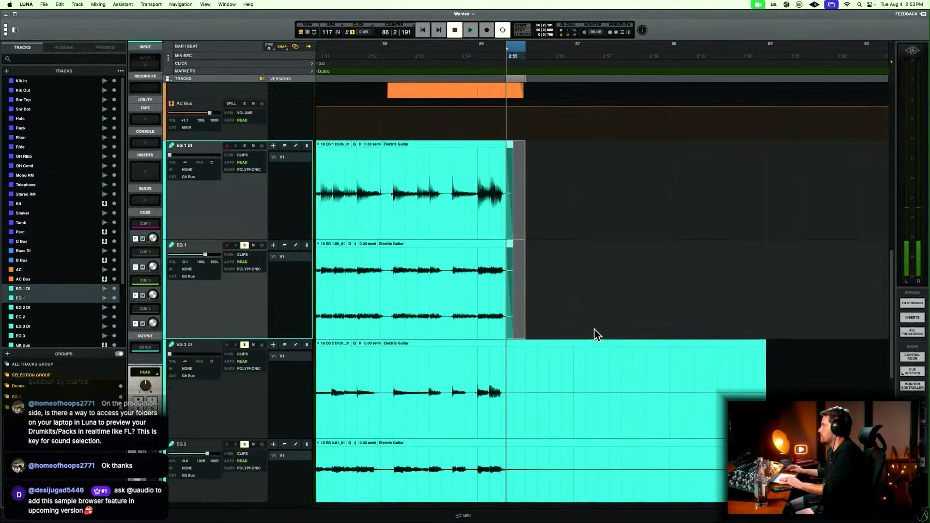
pyautogui.click(483, 380)
pyautogui.press('space')
pyautogui.scroll(-4, 483, 380)
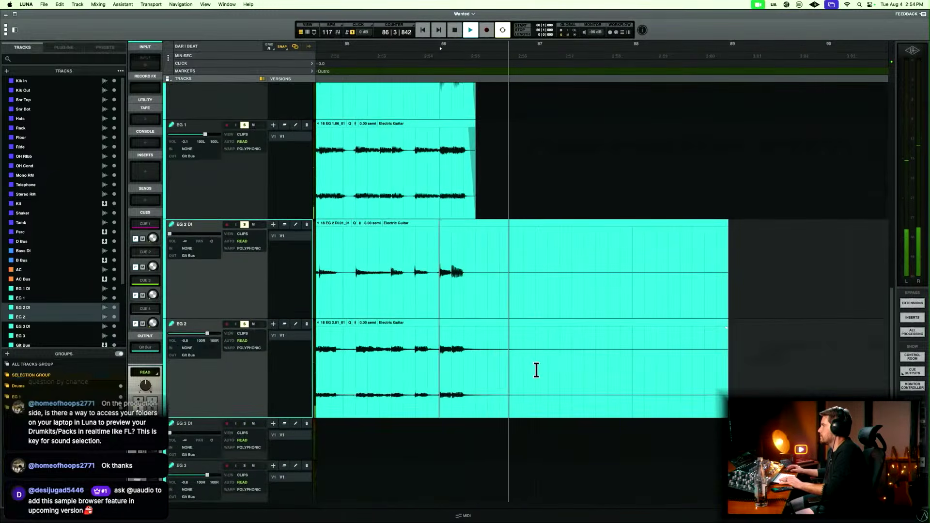
pyautogui.press('space')
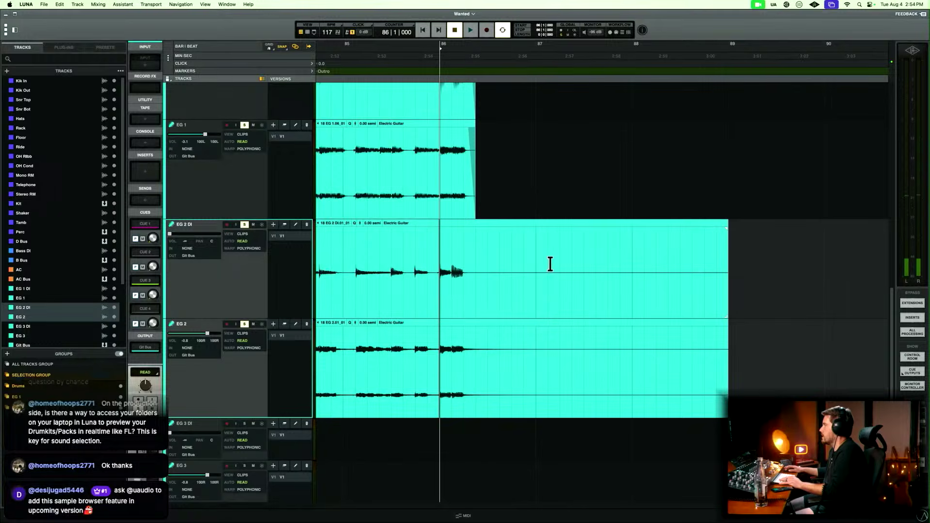
pyautogui.moveTo(558, 266); pyautogui.dragTo(764, 353)
pyautogui.press('Delete')
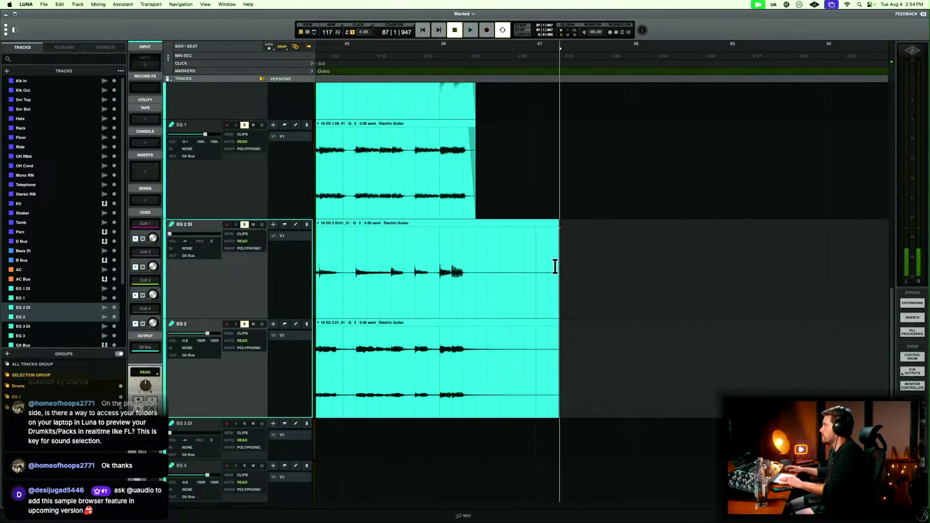
pyautogui.moveTo(595, 272); pyautogui.dragTo(536, 282)
pyautogui.press('f')
# Solo EG 3 DI and EG 3 with the other guitars and play from 48|2|000 into the Solo section.
pyautogui.press('r')
pyautogui.press('r')
pyautogui.press('r')
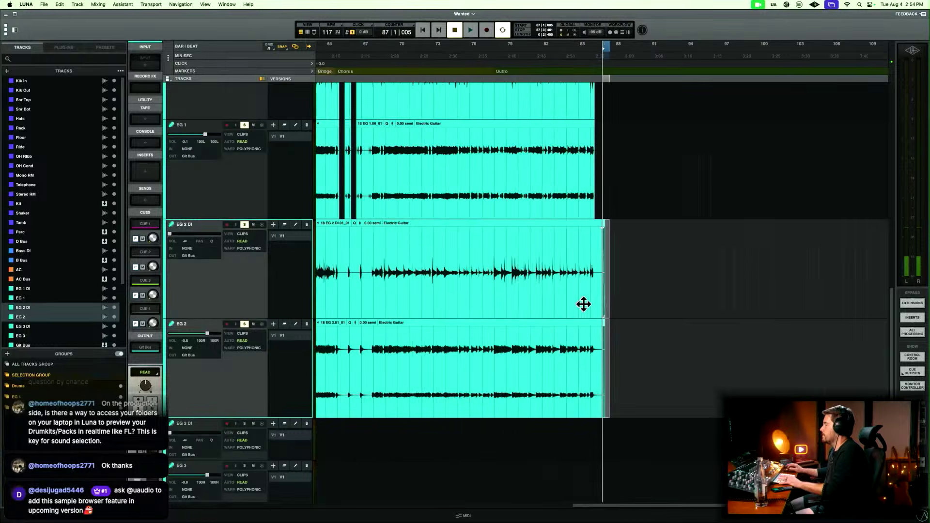
pyautogui.press('r')
pyautogui.press('r')
pyautogui.press('r')
pyautogui.scroll(-5, 585, 310)
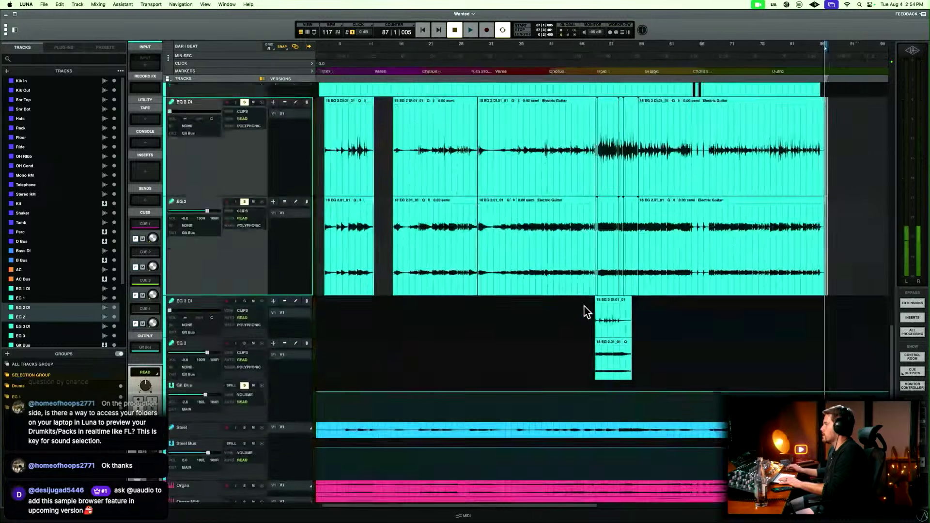
pyautogui.scroll(-2, 585, 308)
pyautogui.hscroll(1, 584, 308)
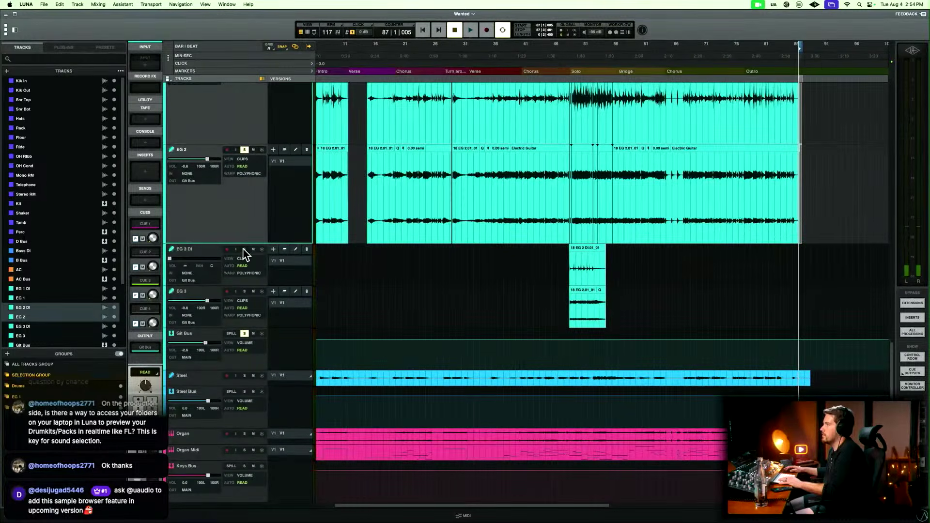
pyautogui.click(208, 293)
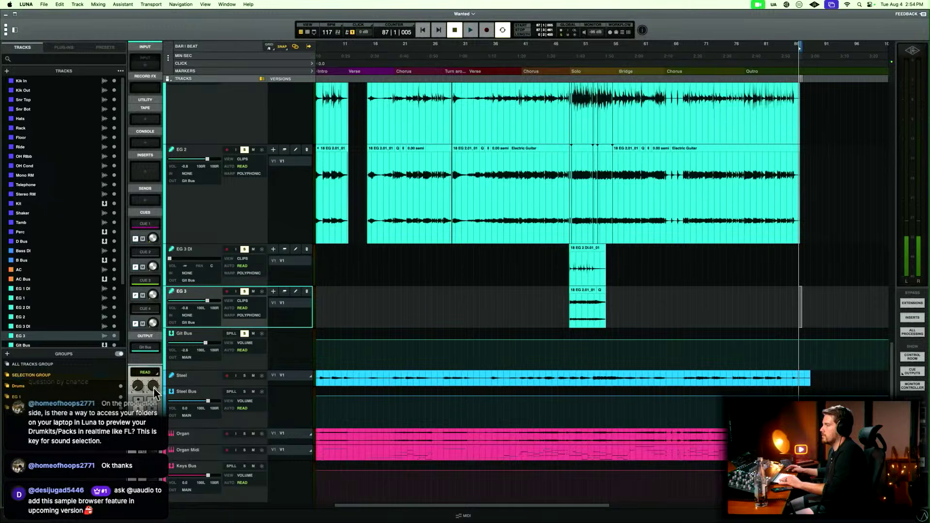
pyautogui.click(564, 267)
pyautogui.press('space')
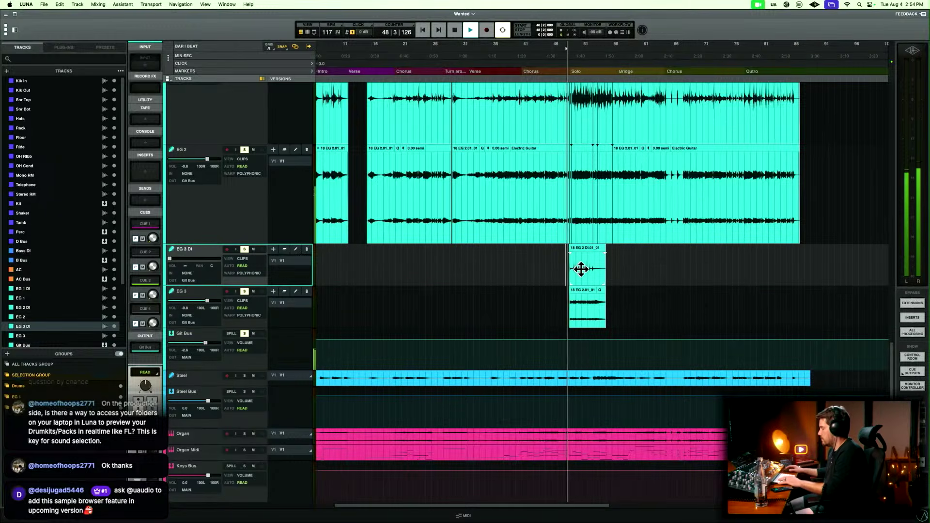
# Set the EG 3 level to about +0.8 dB and its stereo pan to 27L and 72R during playback.
pyautogui.press('super+equal')
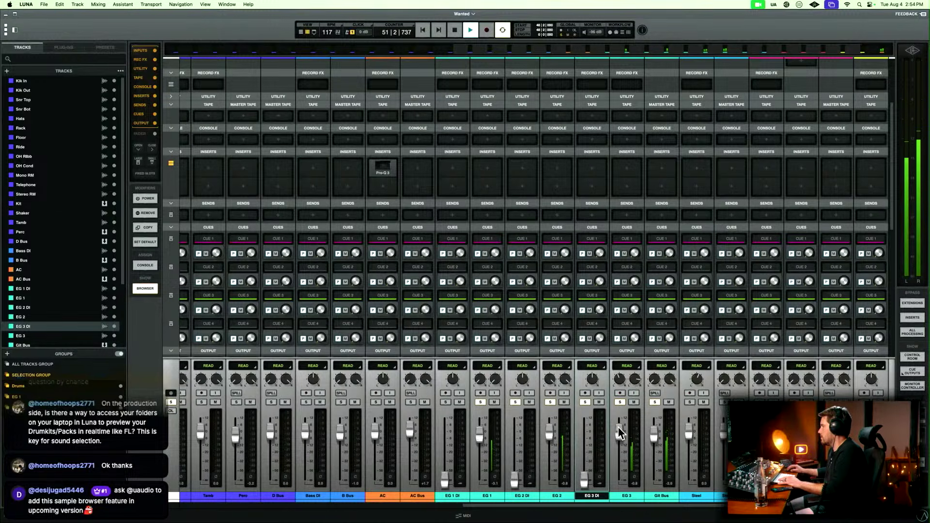
pyautogui.moveTo(617, 425); pyautogui.dragTo(615, 428)
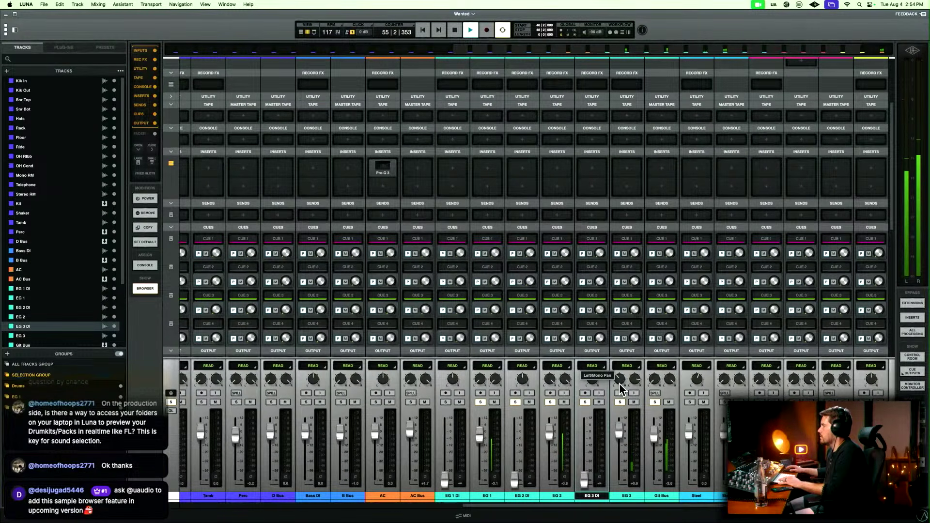
pyautogui.press('super+equal')
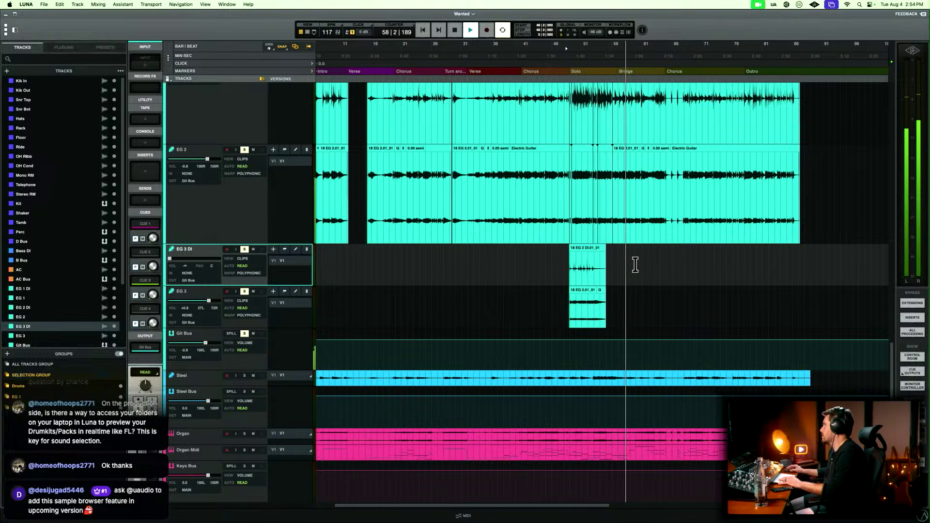
pyautogui.press('space')
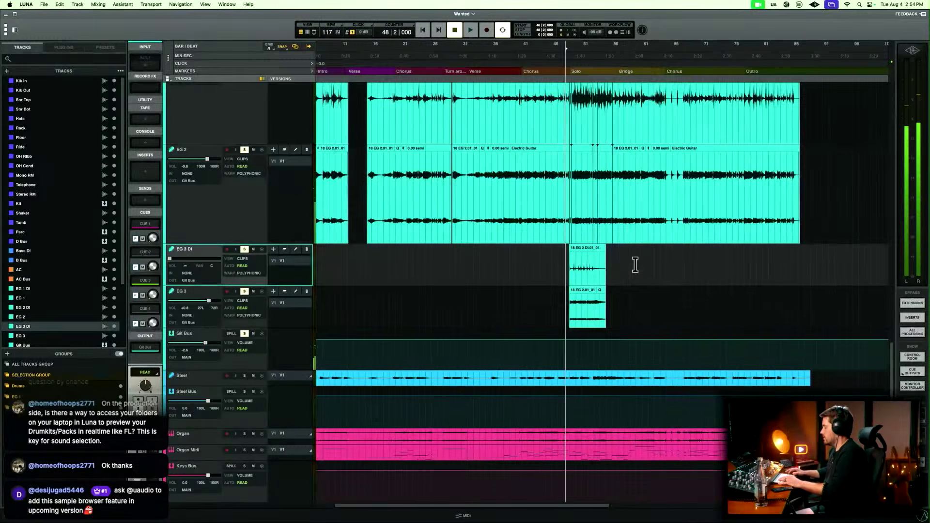
# Enlarge the Steel track and delete its silence from 6|3|944 to just before the first note in the Intro.
pyautogui.press('Return')
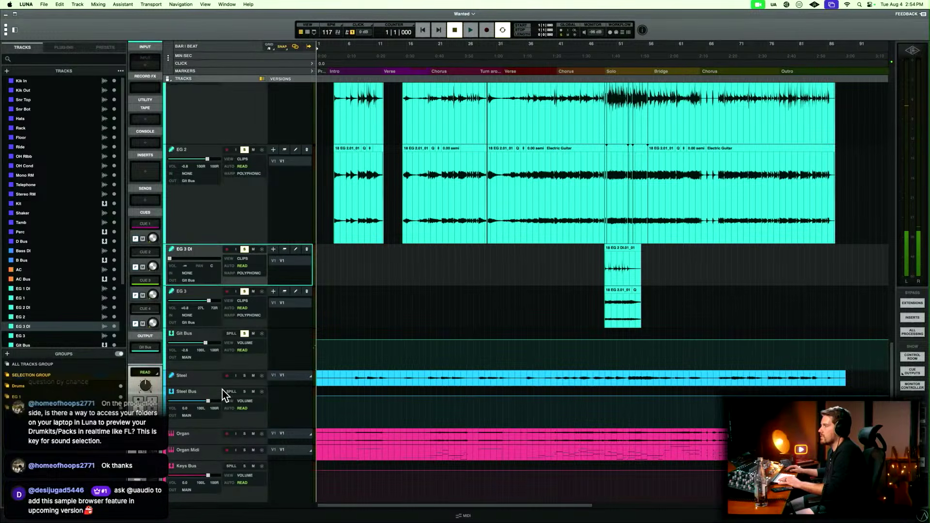
pyautogui.moveTo(222, 385); pyautogui.dragTo(252, 512)
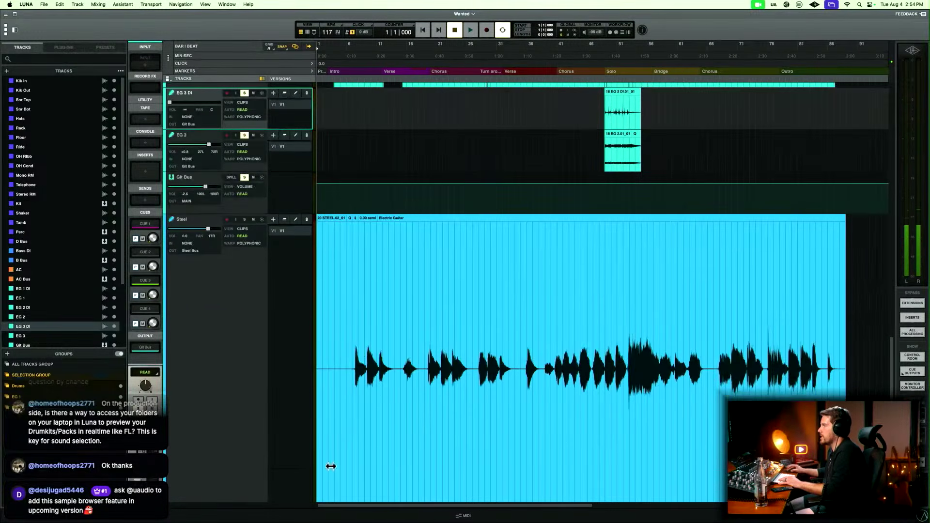
pyautogui.click(356, 345)
pyautogui.press('t')
pyautogui.press('t')
pyautogui.press('t')
pyautogui.press('t')
pyautogui.press('t')
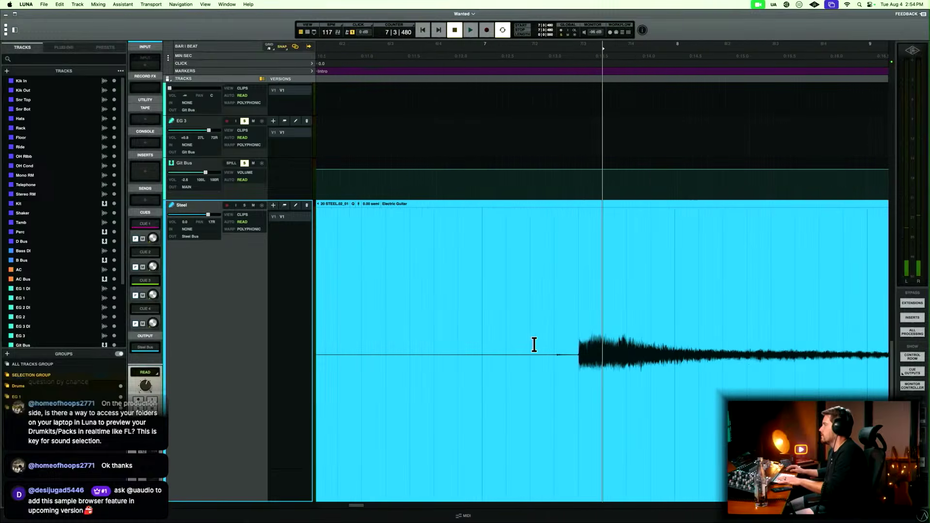
pyautogui.moveTo(570, 332); pyautogui.dragTo(432, 333)
pyautogui.press('Delete')
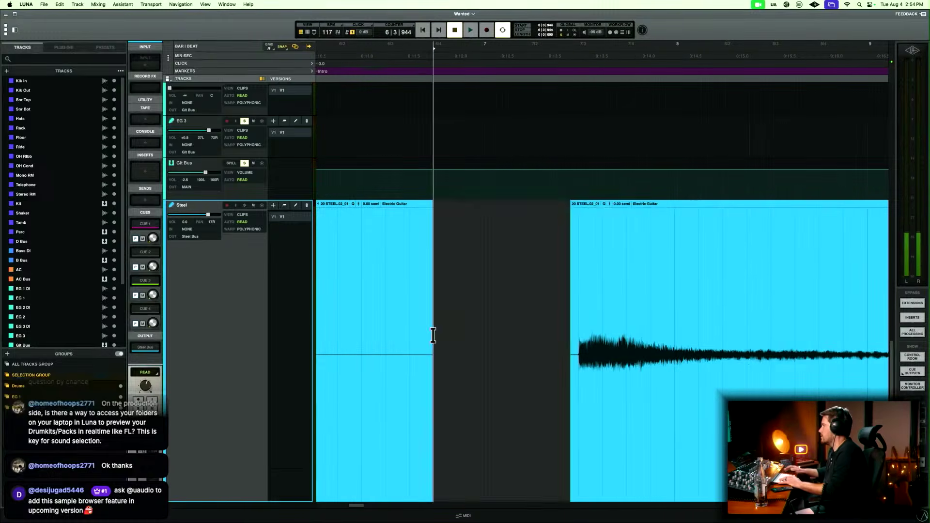
# Delete the leftover silent Steel clip at the start of the song.
pyautogui.moveTo(545, 334); pyautogui.dragTo(574, 326)
pyautogui.press('r')
pyautogui.press('r')
pyautogui.press('r')
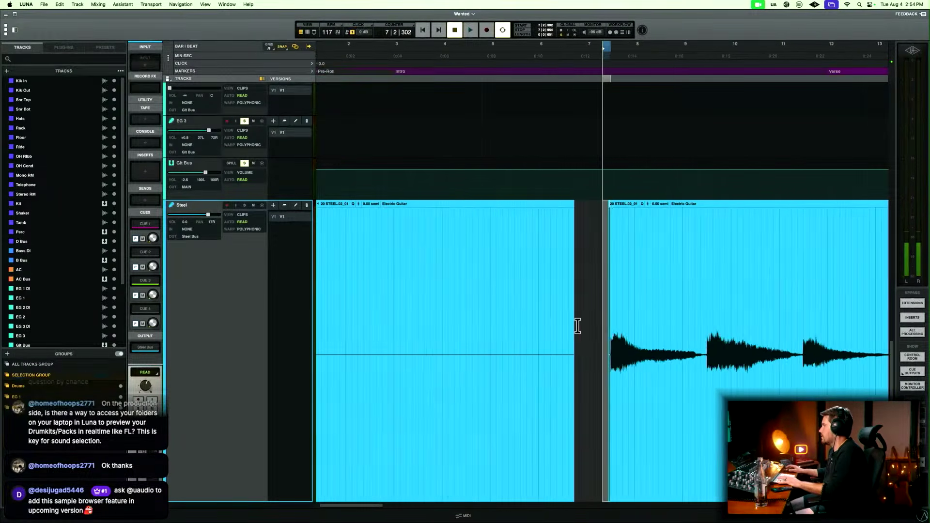
pyautogui.click(415, 426)
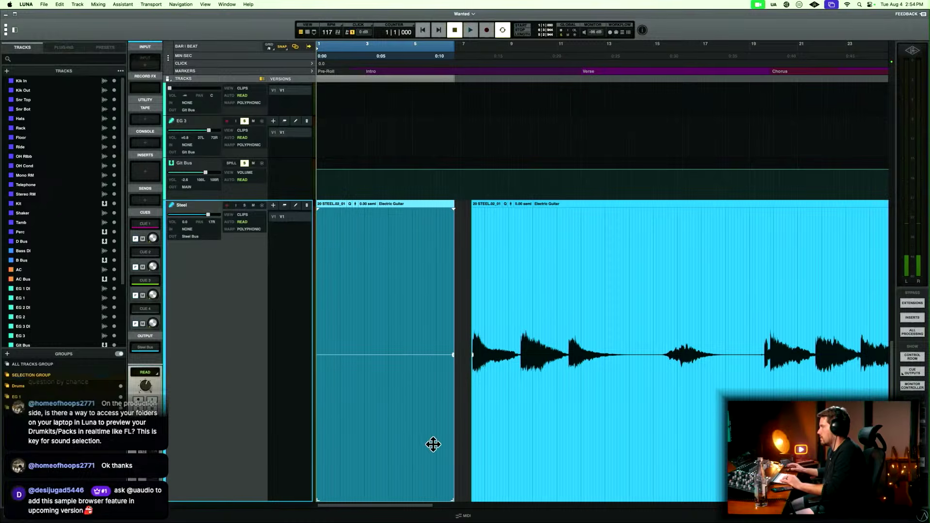
pyautogui.press('Delete')
# Add a short fade-in at the start of the Steel clip from 7|2|625.
pyautogui.click(475, 319)
pyautogui.press('t')
pyautogui.press('t')
pyautogui.press('t')
pyautogui.press('t')
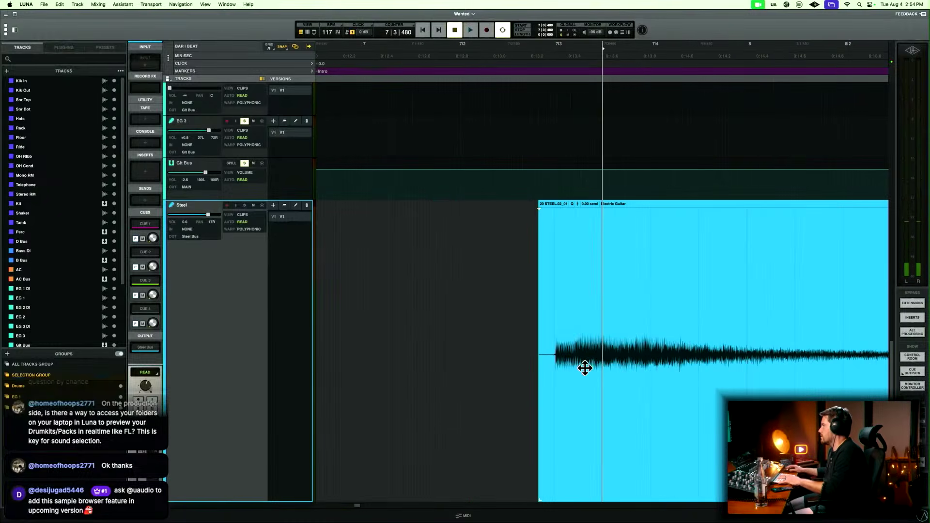
pyautogui.moveTo(521, 355); pyautogui.dragTo(548, 352)
pyautogui.press('f')
# Play from 12|4|480 where the Steel's third Intro note decays into the Verse.
pyautogui.press('r')
pyautogui.press('r')
pyautogui.press('r')
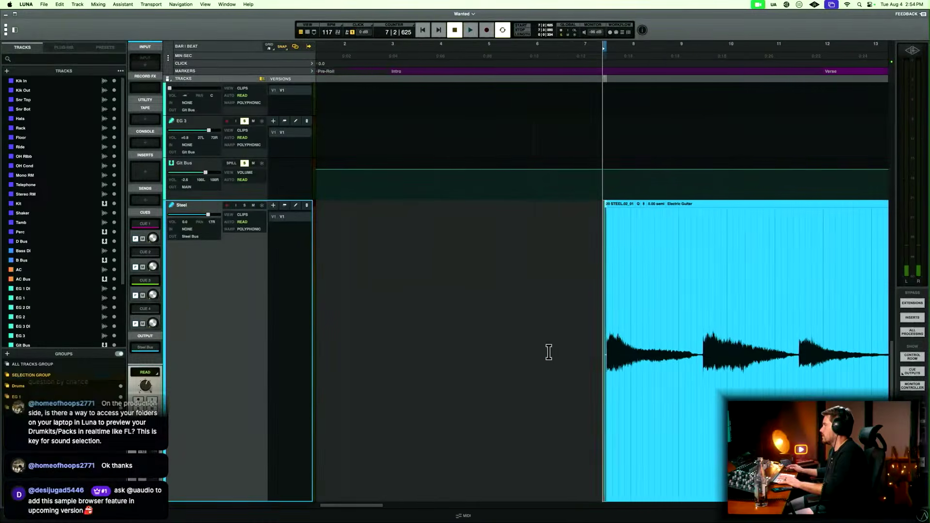
pyautogui.hscroll(6, 548, 352)
pyautogui.hscroll(1, 549, 352)
pyautogui.click(571, 316)
pyautogui.press('space')
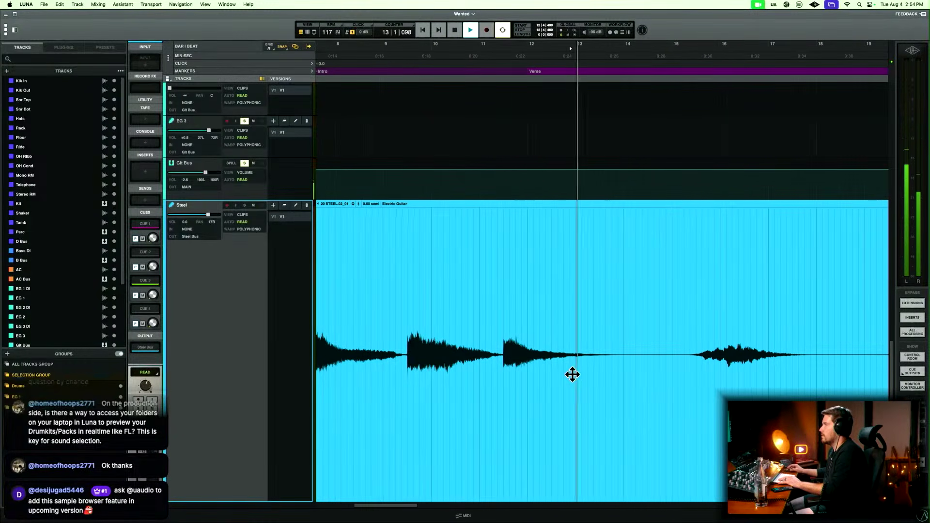
pyautogui.press('space')
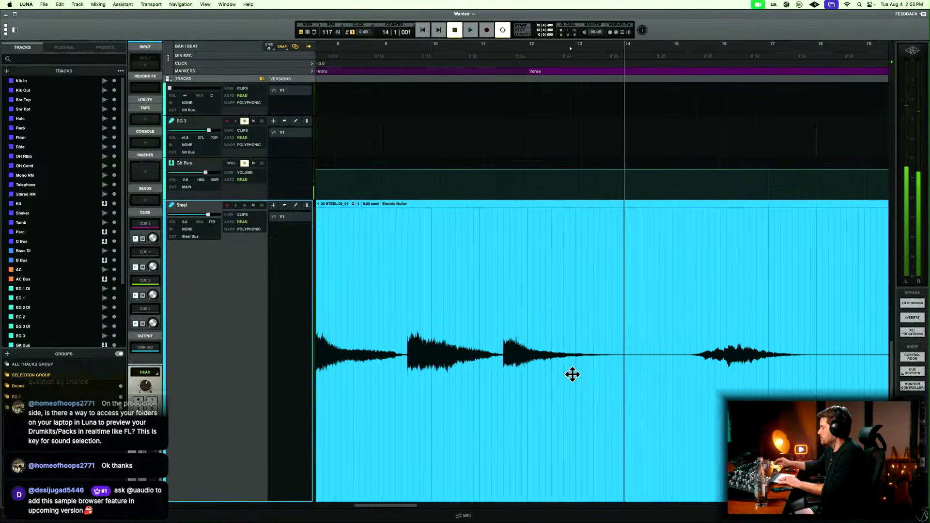
# Clear the guitar solos and play the full mix from around bar 10 through the Steel's Intro ending.
pyautogui.press('r')
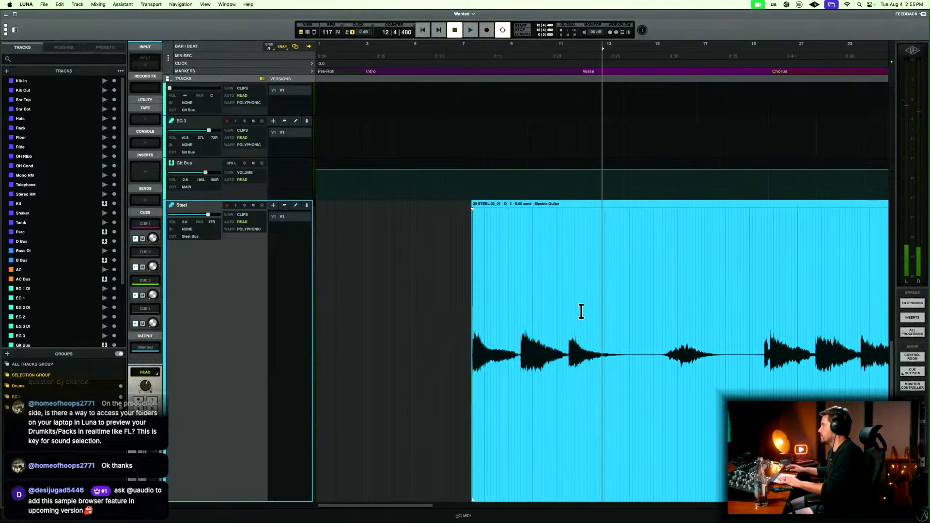
pyautogui.click(549, 291)
pyautogui.press('space')
pyautogui.hscroll(4, 653, 365)
pyautogui.hscroll(3, 654, 365)
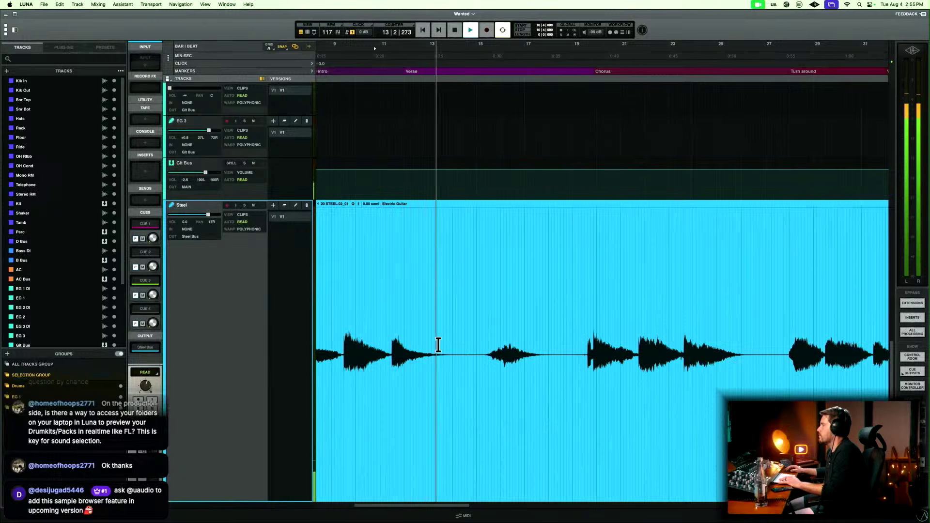
# Delete the Steel silence between about bar 13 and bar 15, with fades on both cut edges.
pyautogui.moveTo(439, 343); pyautogui.dragTo(485, 339)
pyautogui.press('Delete')
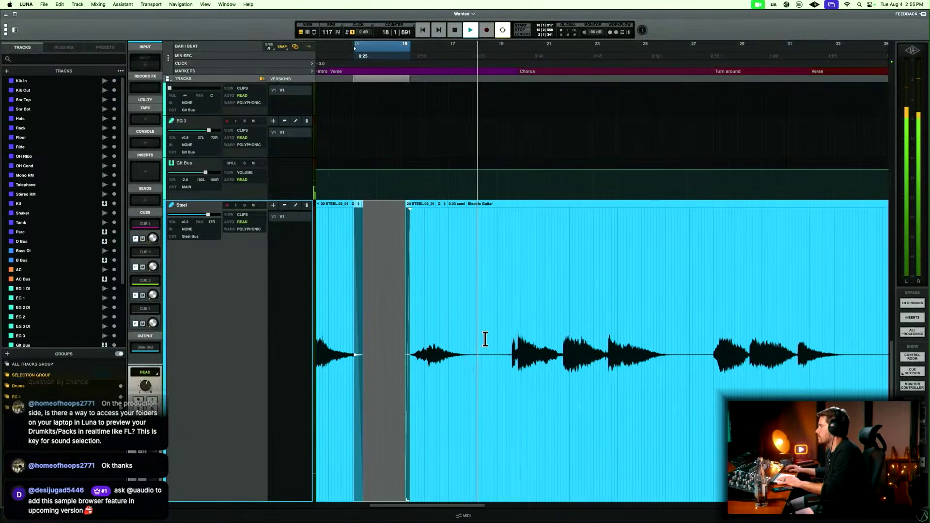
# Delete the Steel silence between about bar 18 and bar 19, before the first Chorus, with fades on both cut edges.
pyautogui.moveTo(472, 339); pyautogui.dragTo(506, 339)
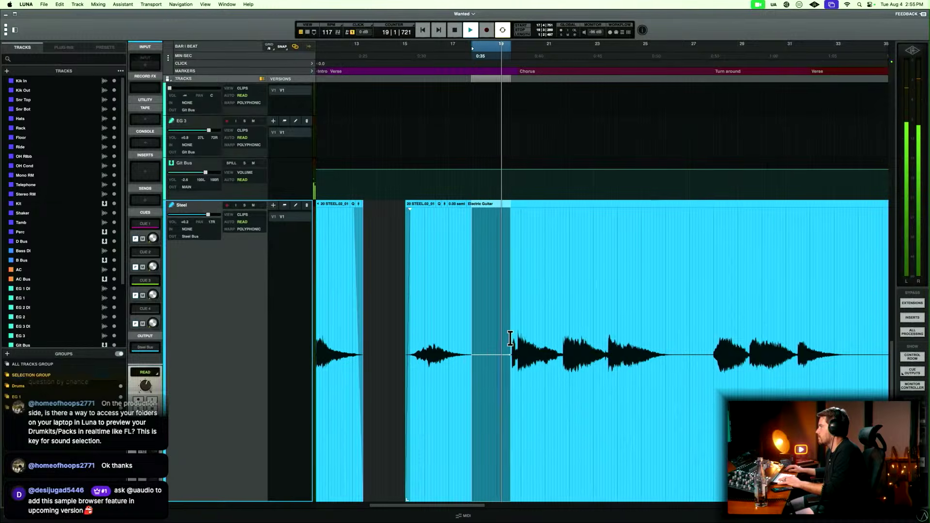
pyautogui.press('Delete')
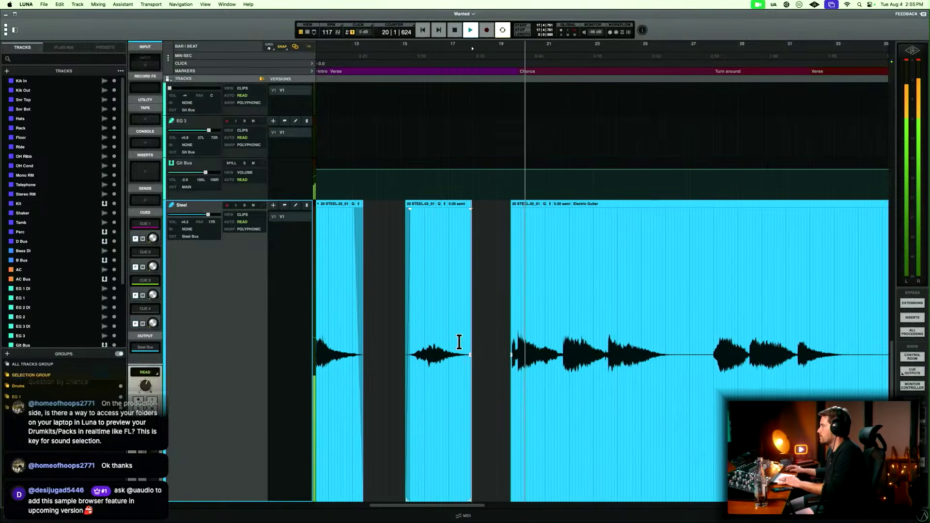
pyautogui.moveTo(459, 347); pyautogui.dragTo(512, 343)
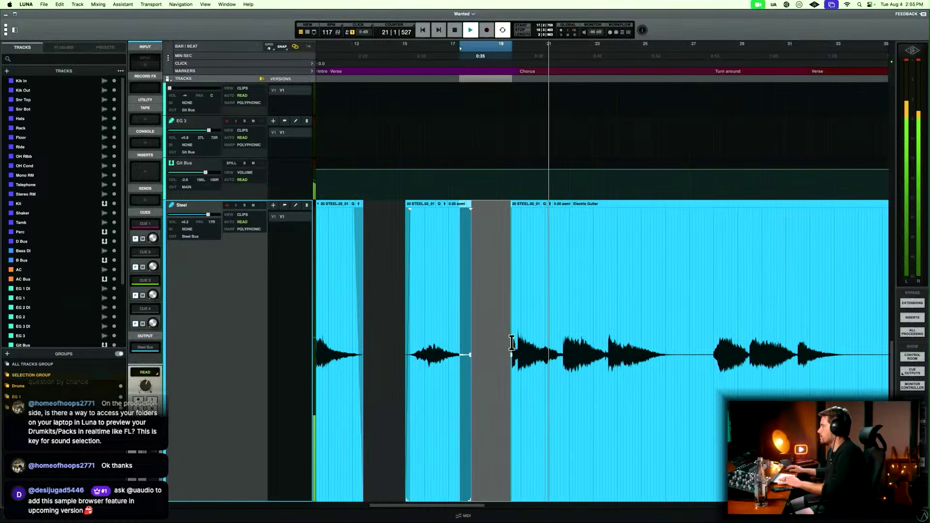
pyautogui.press('f')
pyautogui.click(499, 330)
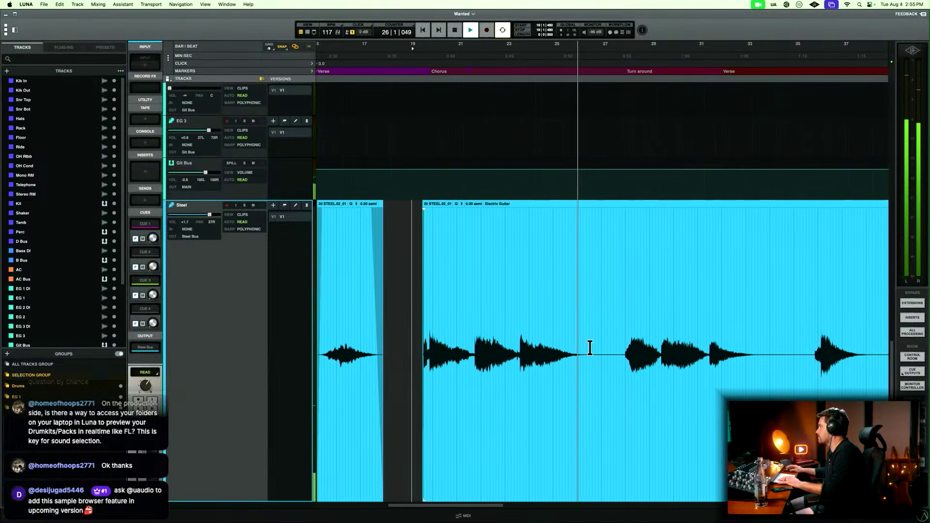
# Delete the Steel silence between about bar 26 and the Turn around, with fades on both cut edges.
pyautogui.moveTo(580, 341); pyautogui.dragTo(616, 341)
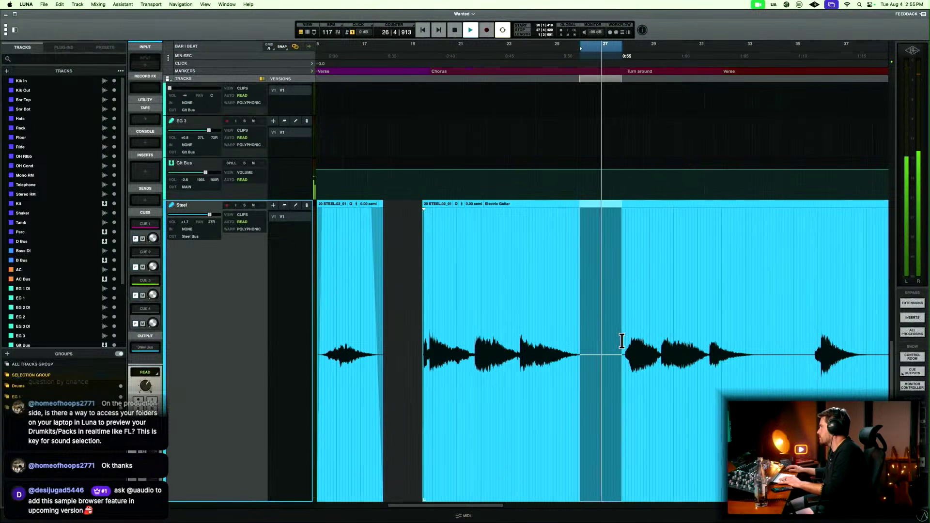
pyautogui.press('Delete')
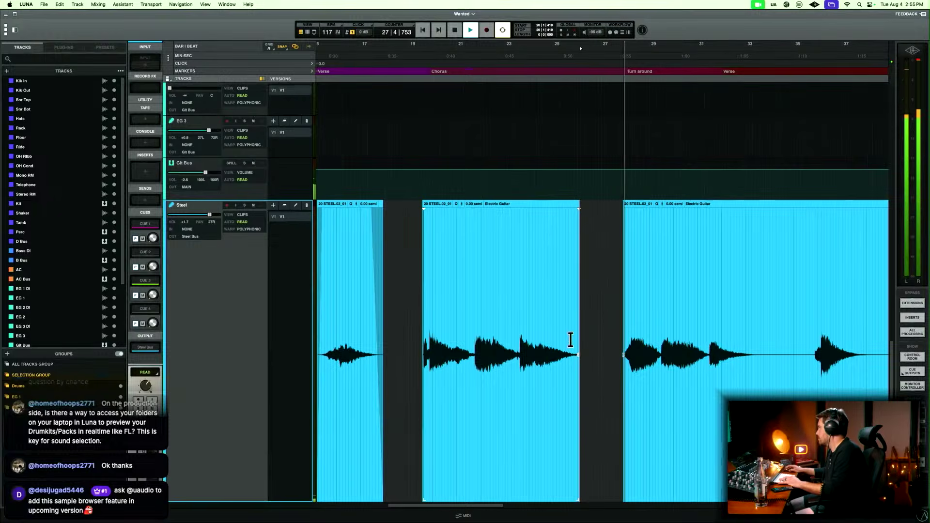
pyautogui.moveTo(571, 338); pyautogui.dragTo(625, 337)
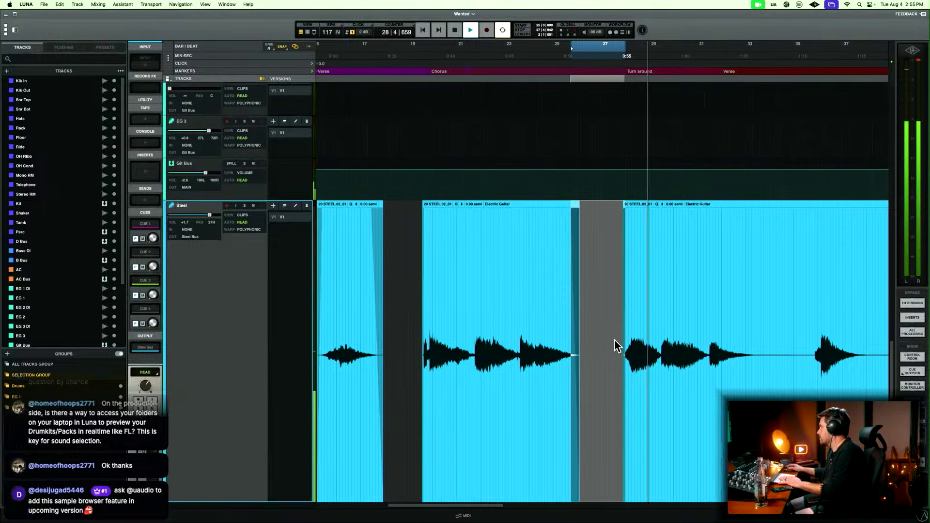
# Delete the Steel silence between about bar 33 and bar 35 in the second Verse, fading both cut edges.
pyautogui.hscroll(10, 614, 339)
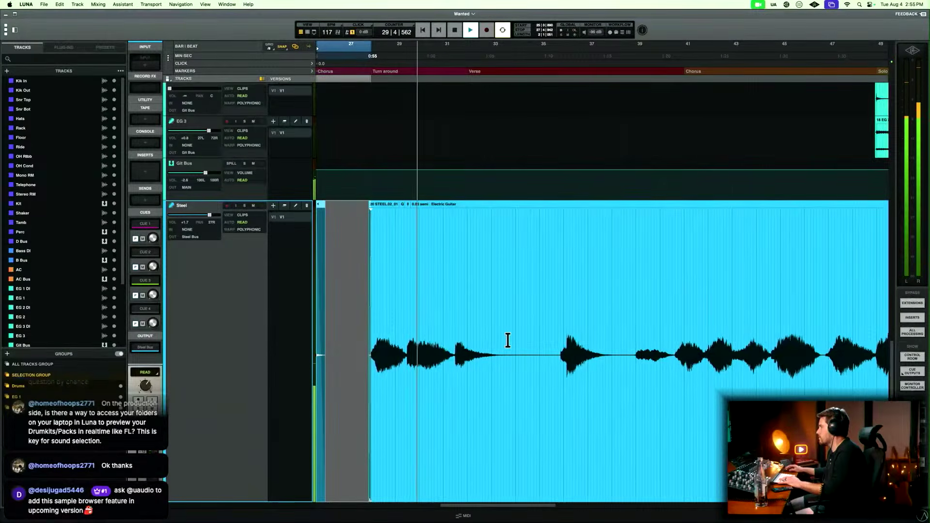
pyautogui.moveTo(507, 339); pyautogui.dragTo(558, 332)
pyautogui.press('Delete')
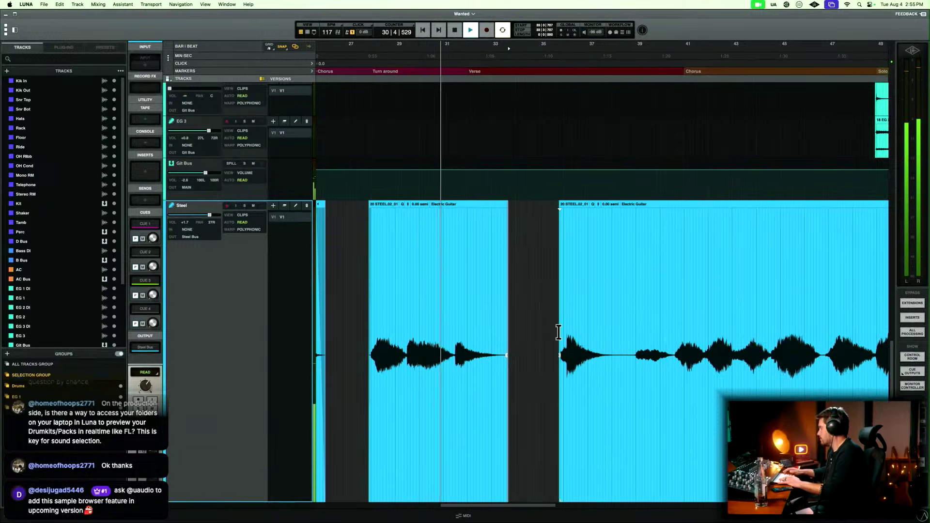
pyautogui.moveTo(493, 332); pyautogui.dragTo(560, 333)
pyautogui.hscroll(3, 560, 328)
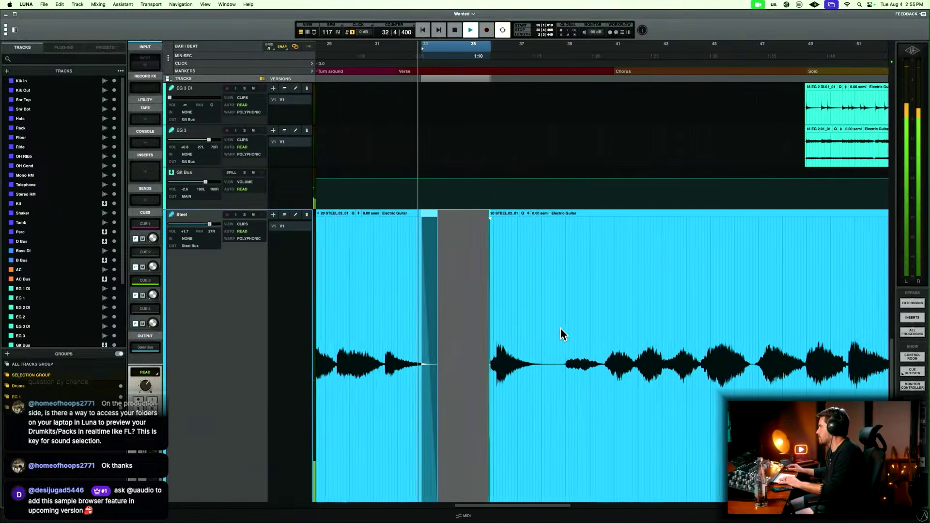
# Delete the short Steel silence around bar 38, late in the second Verse, and fade both cut edges.
pyautogui.click(536, 334)
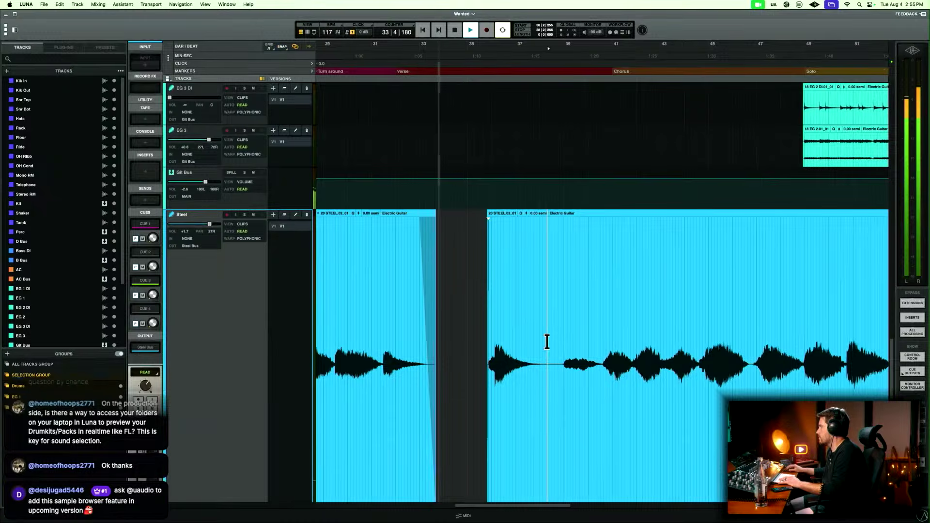
pyautogui.moveTo(547, 341); pyautogui.dragTo(563, 343)
pyautogui.press('BackSpace')
pyautogui.hscroll(5, 563, 343)
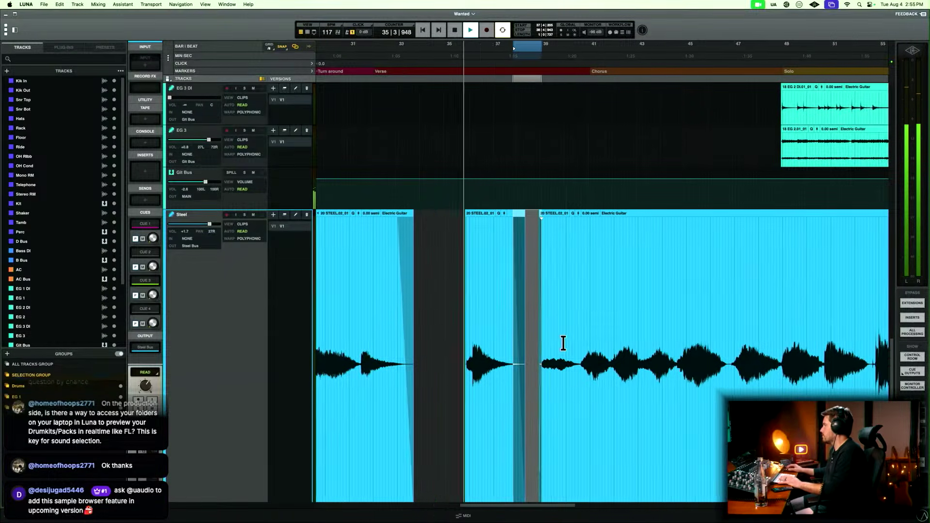
# Delete the Steel silence between about bar 65 and bar 67 at the start of the last Chorus, with fades on both cut edges.
pyautogui.press('r')
pyautogui.press('r')
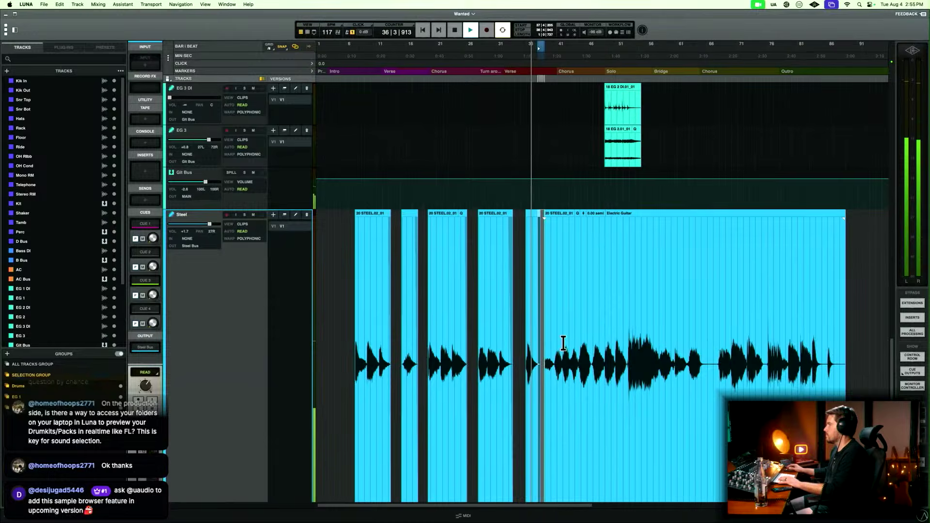
pyautogui.press('t')
pyautogui.press('t')
pyautogui.hscroll(12, 563, 343)
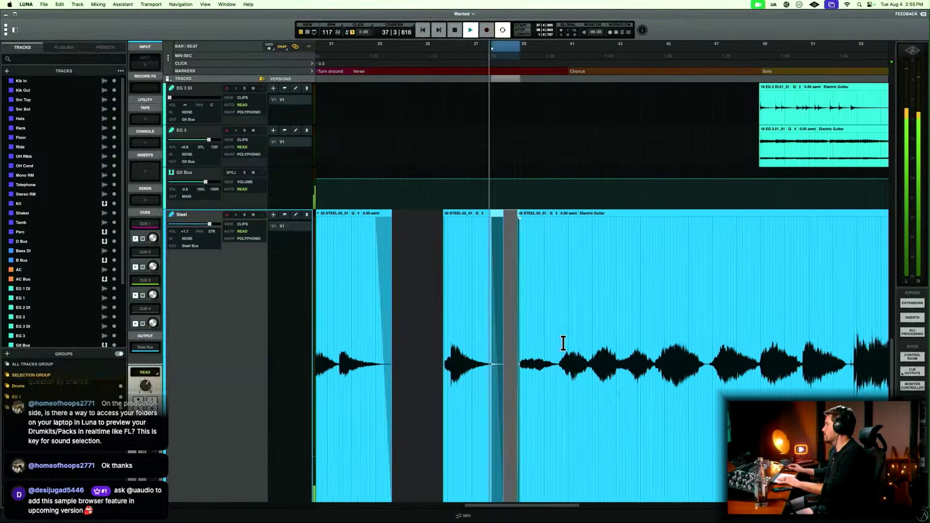
pyautogui.hscroll(2, 563, 343)
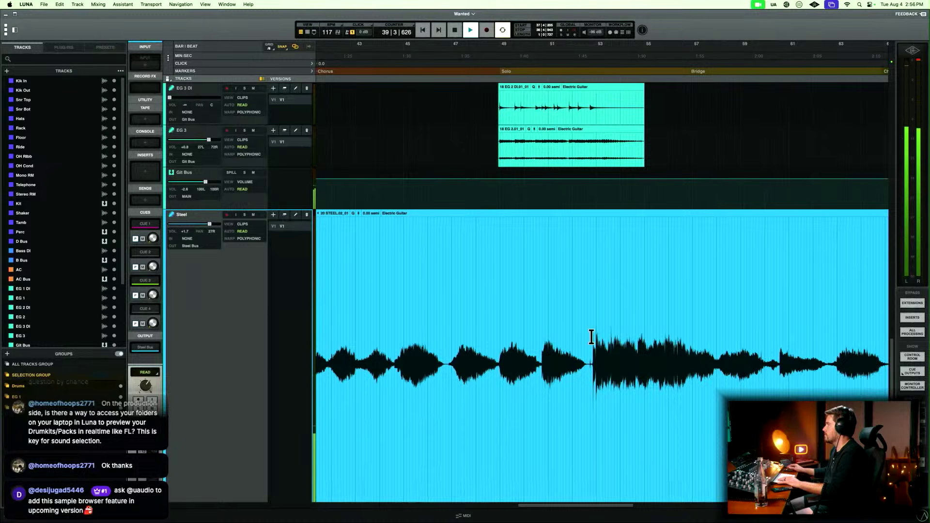
pyautogui.hscroll(2, 591, 337)
pyautogui.hscroll(2, 591, 337)
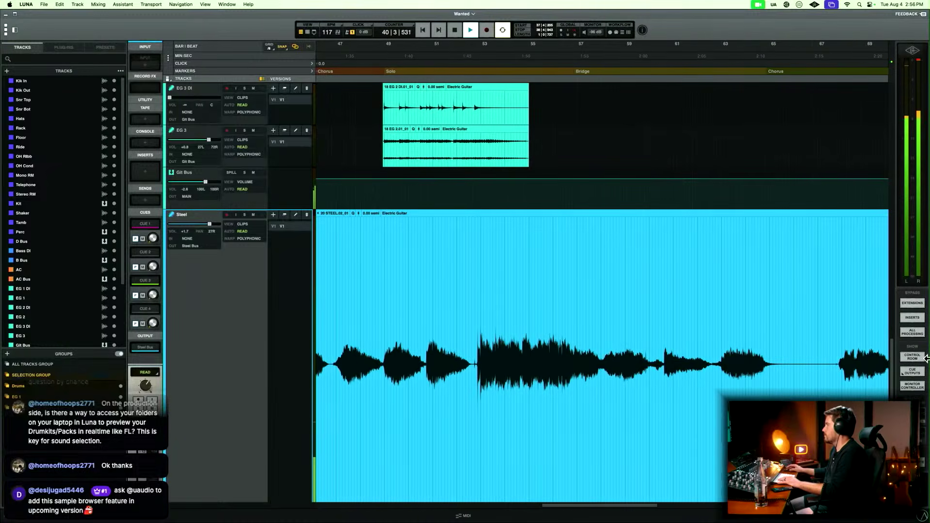
pyautogui.moveTo(781, 341); pyautogui.dragTo(833, 338)
pyautogui.press('BackSpace')
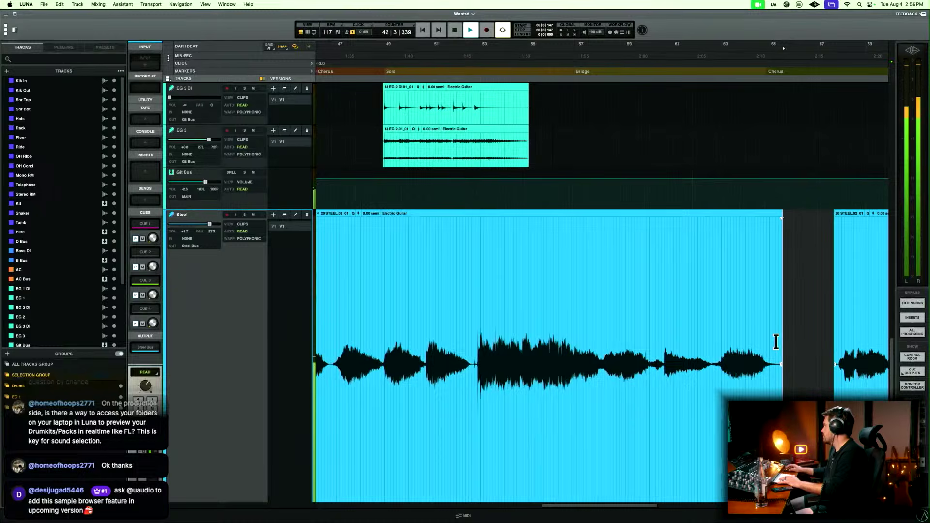
pyautogui.moveTo(771, 341); pyautogui.dragTo(837, 338)
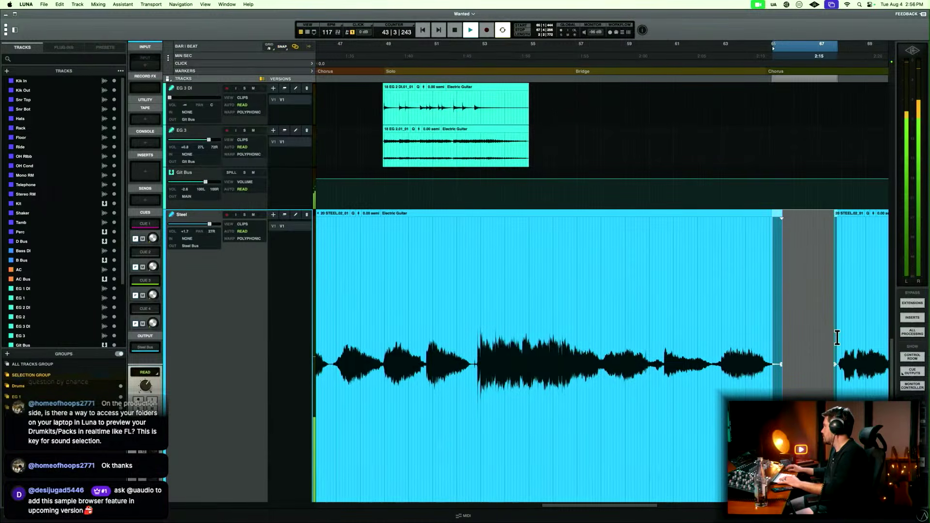
pyautogui.press('r')
# Delete the Steel silence between about bar 75 and bar 76 in the last Chorus, with fades on both cut edges.
pyautogui.hscroll(3, 836, 336)
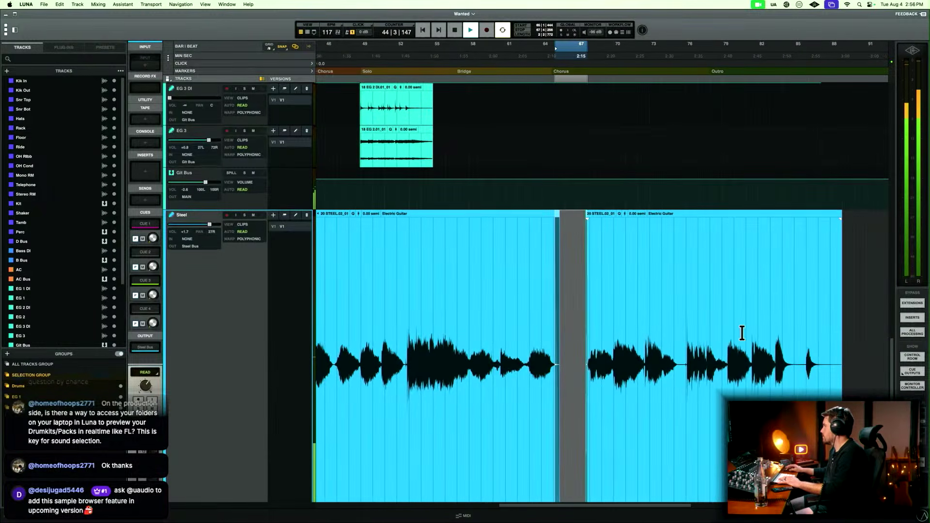
pyautogui.click(674, 339)
pyautogui.press('t')
pyautogui.press('t')
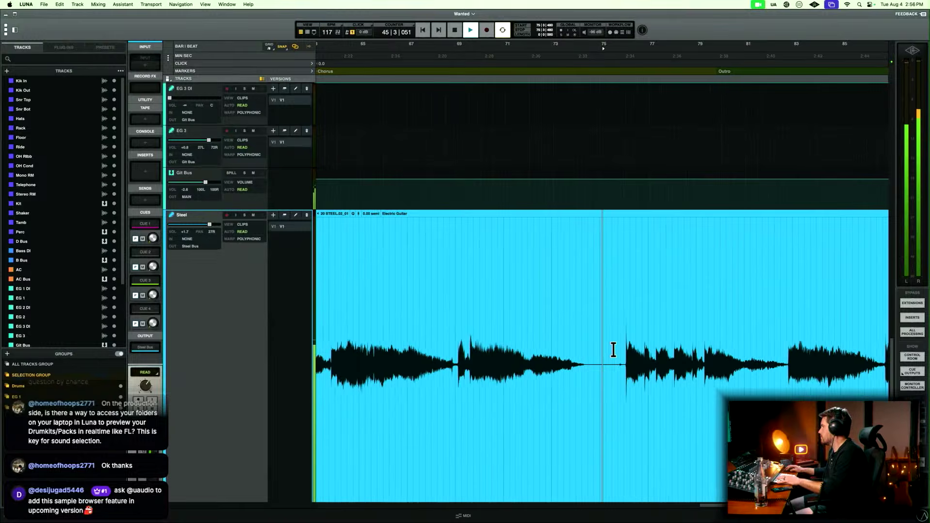
pyautogui.moveTo(590, 351); pyautogui.dragTo(621, 340)
pyautogui.press('Delete')
pyautogui.press('Delete')
pyautogui.scroll(-2, 625, 339)
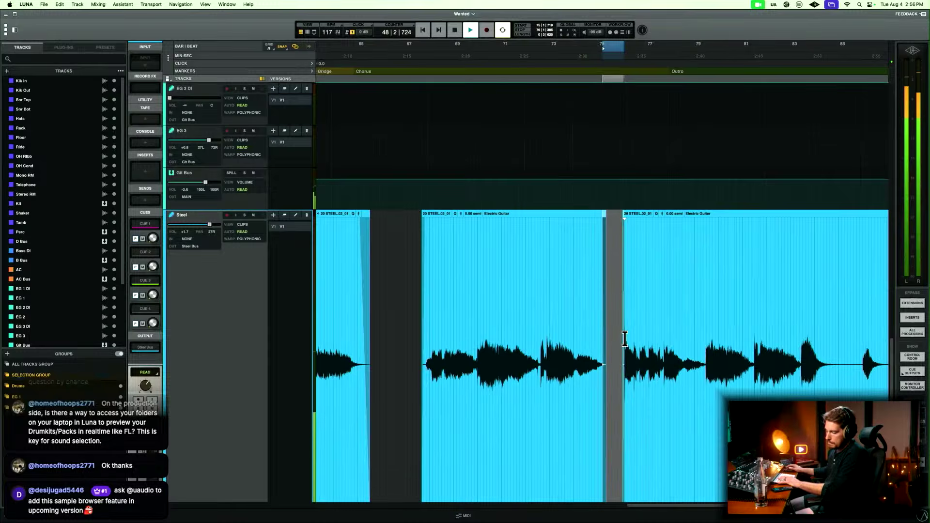
# Delete the Steel silence between about bar 85 and bar 86 in the Outro, with fades on both cut edges.
pyautogui.hscroll(10, 624, 339)
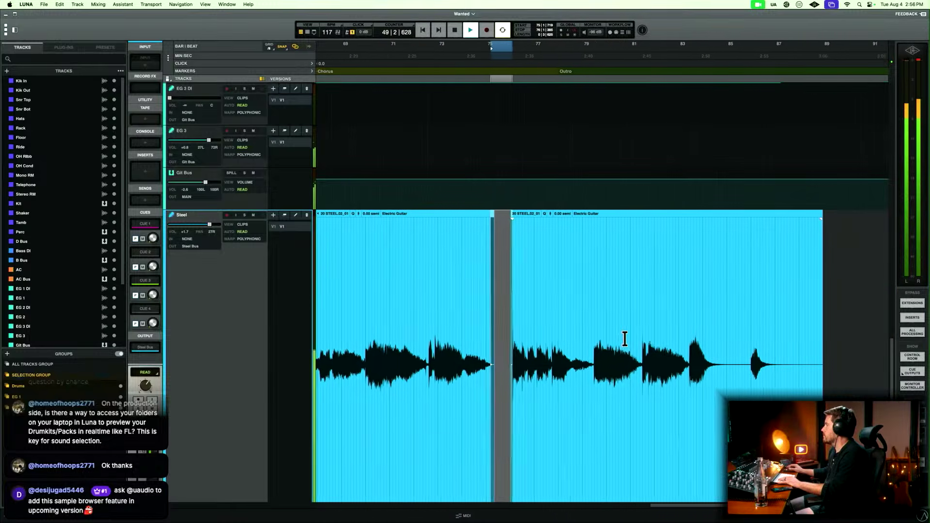
pyautogui.scroll(4, 629, 337)
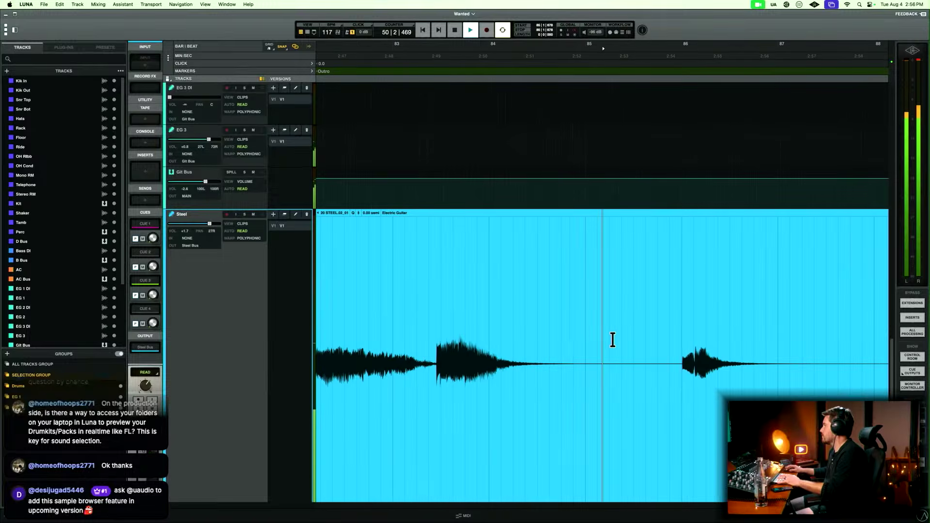
pyautogui.moveTo(577, 339); pyautogui.dragTo(660, 328)
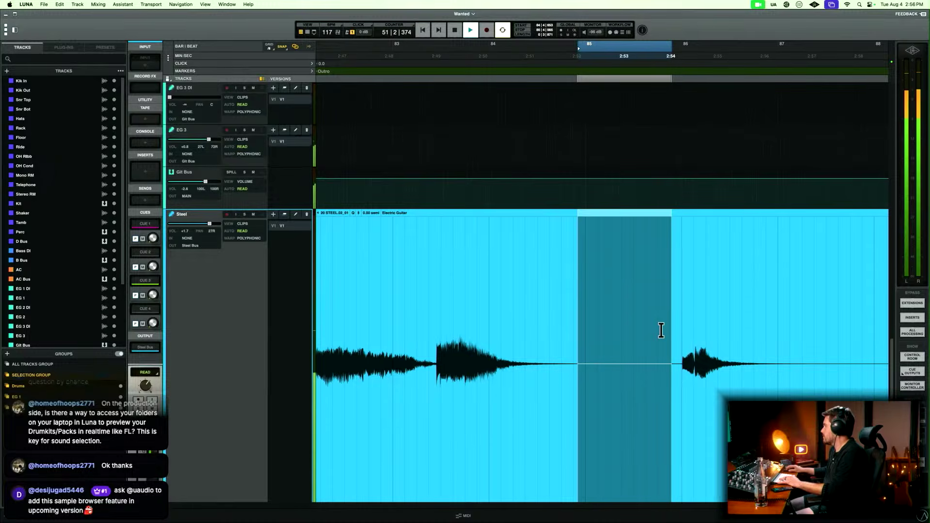
pyautogui.press('Delete')
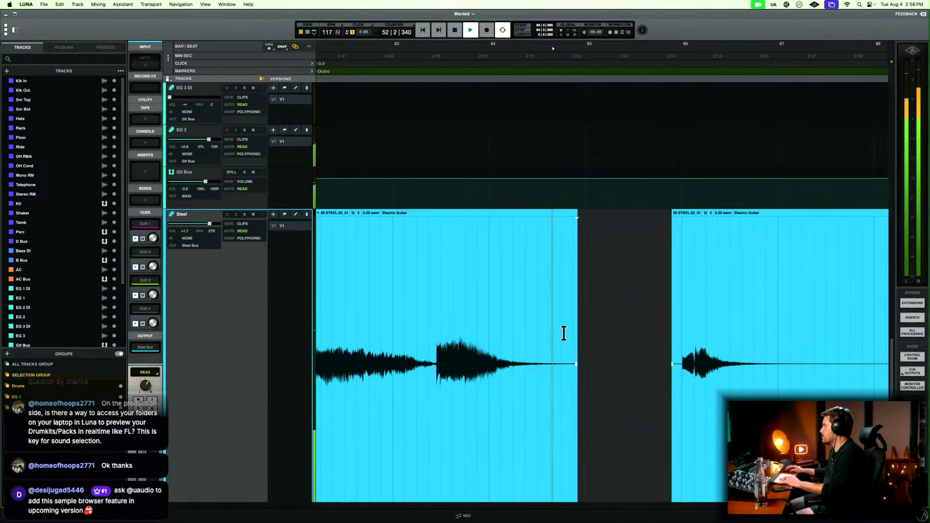
pyautogui.moveTo(554, 333); pyautogui.dragTo(781, 323)
# Trim the empty Steel tail after about bar 87 and fade out the end of the last clip.
pyautogui.scroll(-2, 679, 324)
pyautogui.press('Delete')
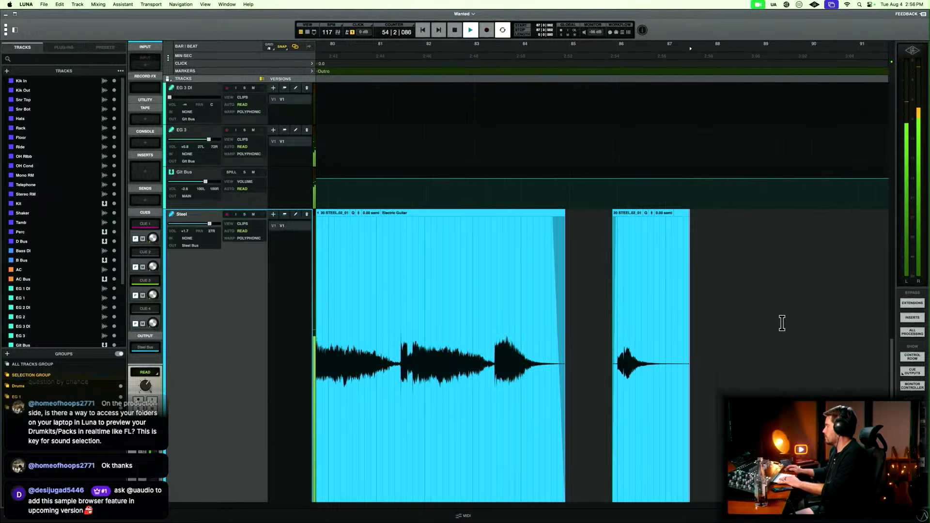
pyautogui.scroll(-4, 663, 341)
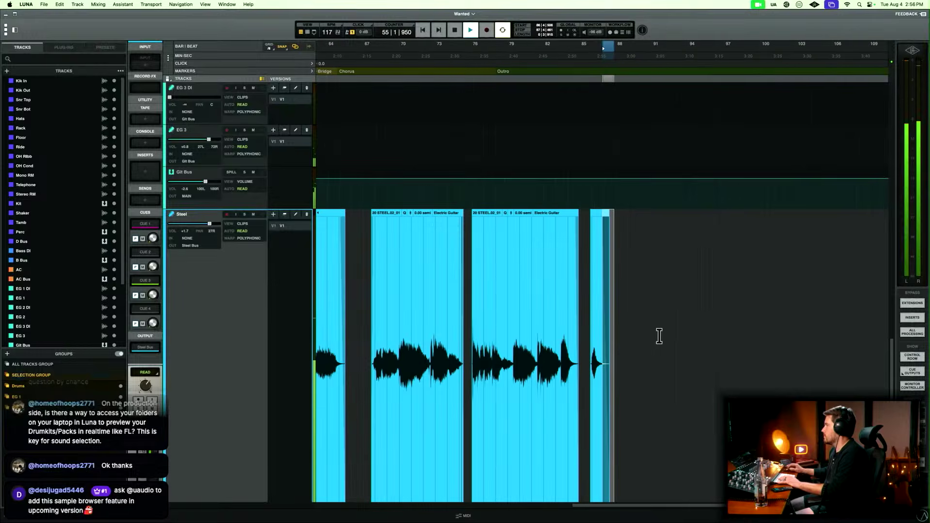
pyautogui.scroll(-6, 663, 343)
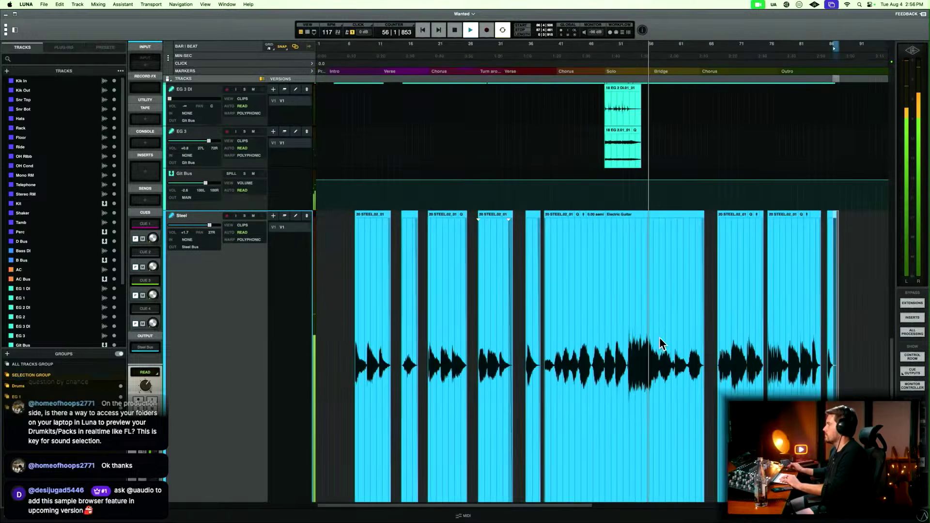
# Solo the Organ track, stopping playback, and enlarge the Organ and Organ Midi tracks.
pyautogui.scroll(-5, 662, 343)
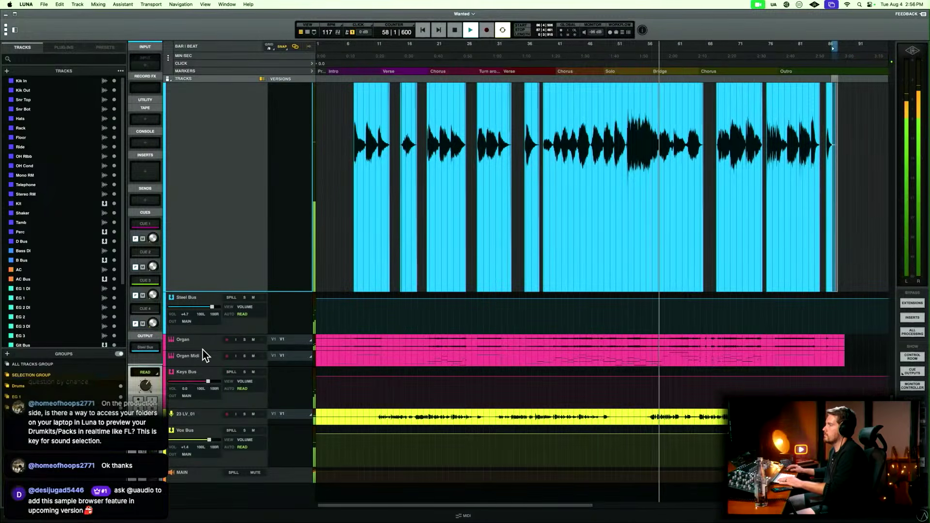
pyautogui.click(244, 339)
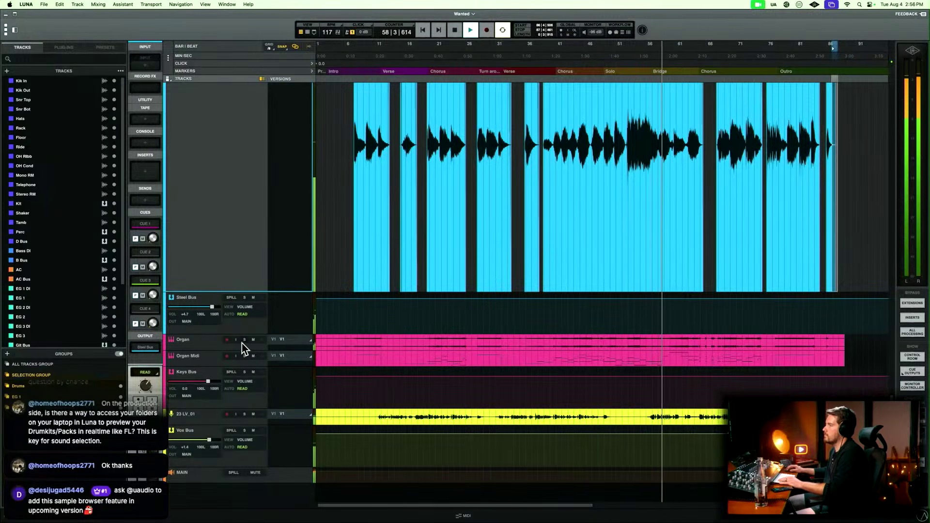
pyautogui.click(215, 365)
pyautogui.press('space')
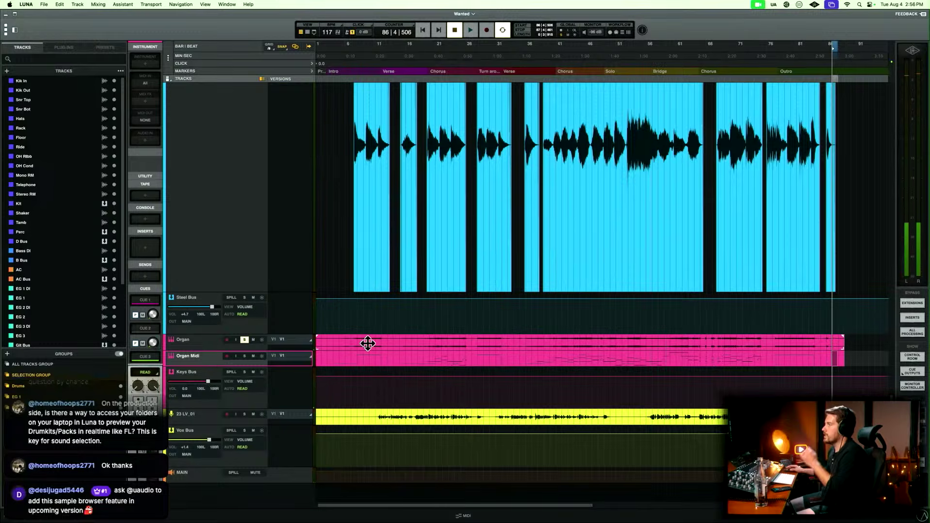
pyautogui.moveTo(221, 366); pyautogui.dragTo(246, 487)
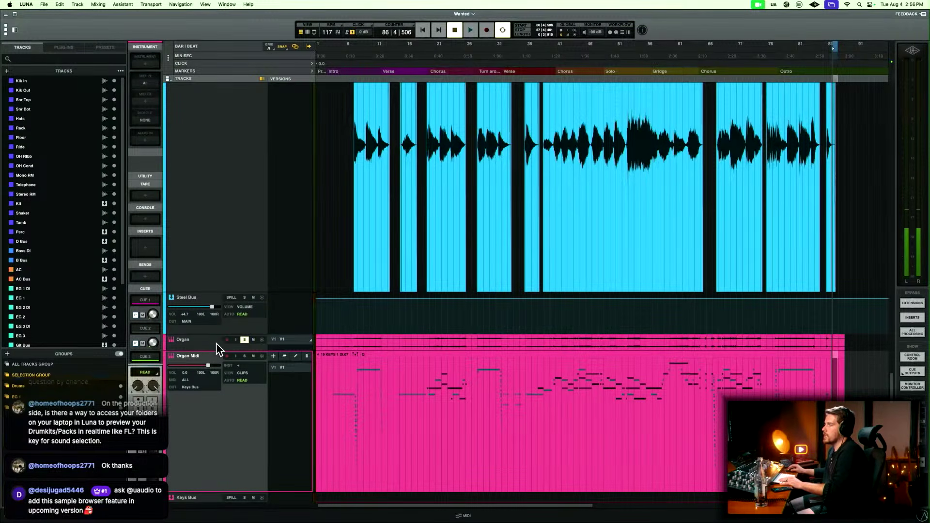
pyautogui.moveTo(245, 350); pyautogui.dragTo(261, 412)
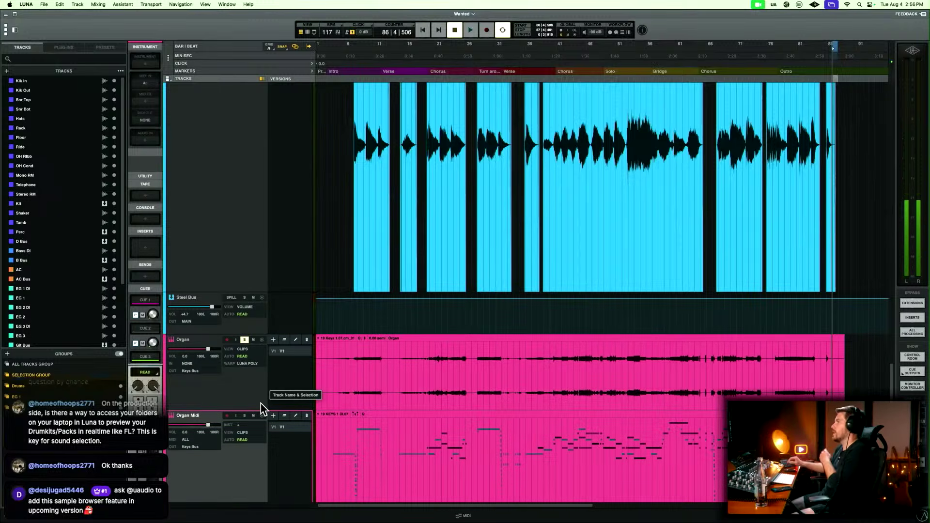
# Play the soloed Organ from 5|3|480 in the Intro.
pyautogui.scroll(-3, 262, 409)
pyautogui.scroll(-5, 262, 409)
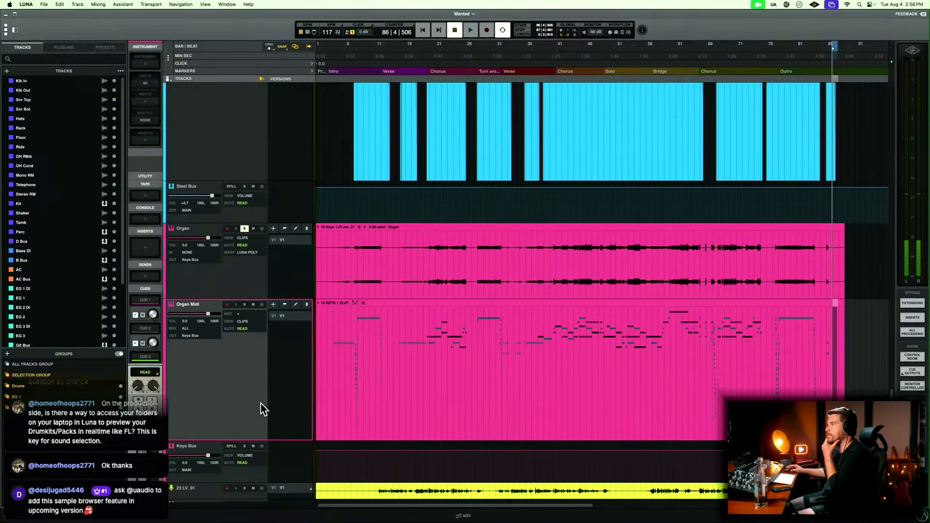
pyautogui.click(342, 240)
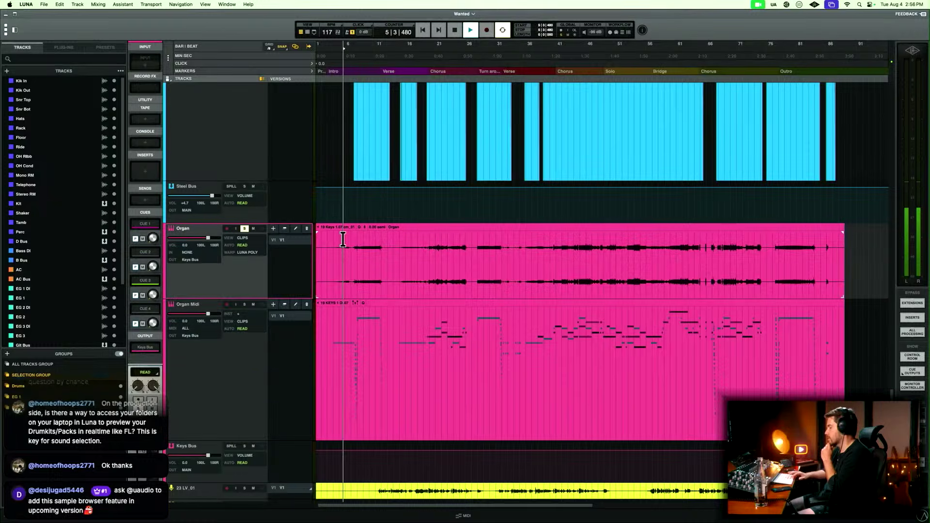
# Stop playback, load the UAD Waterfall B3 Organ instrument on the Organ Midi track, and close its window.
pyautogui.click(364, 244)
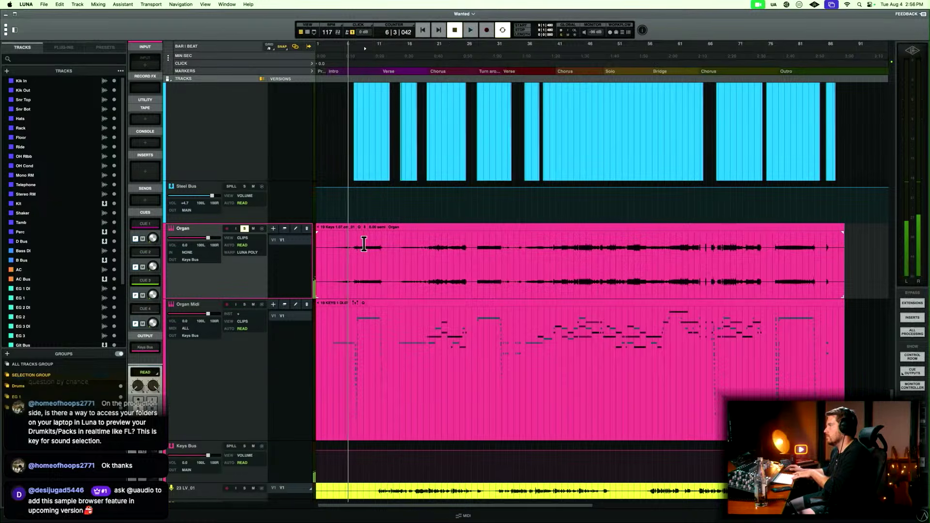
pyautogui.press('space')
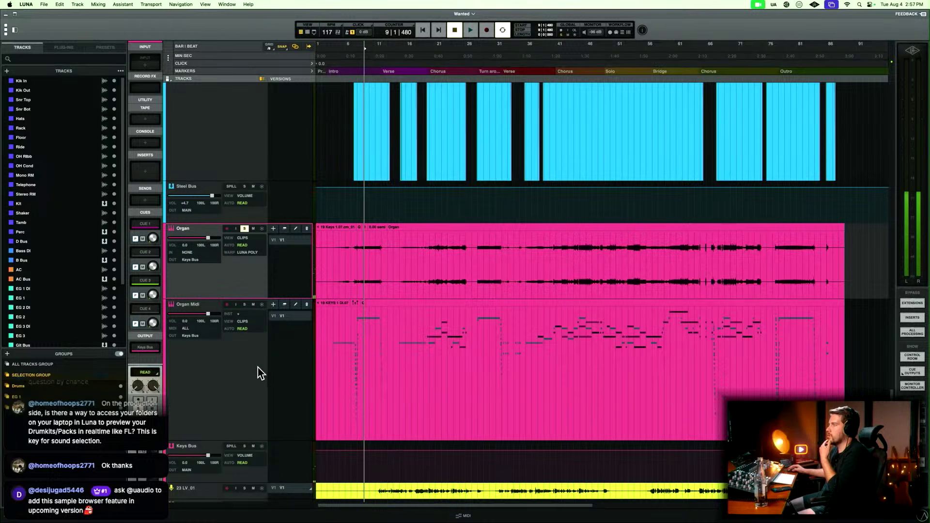
pyautogui.click(254, 367)
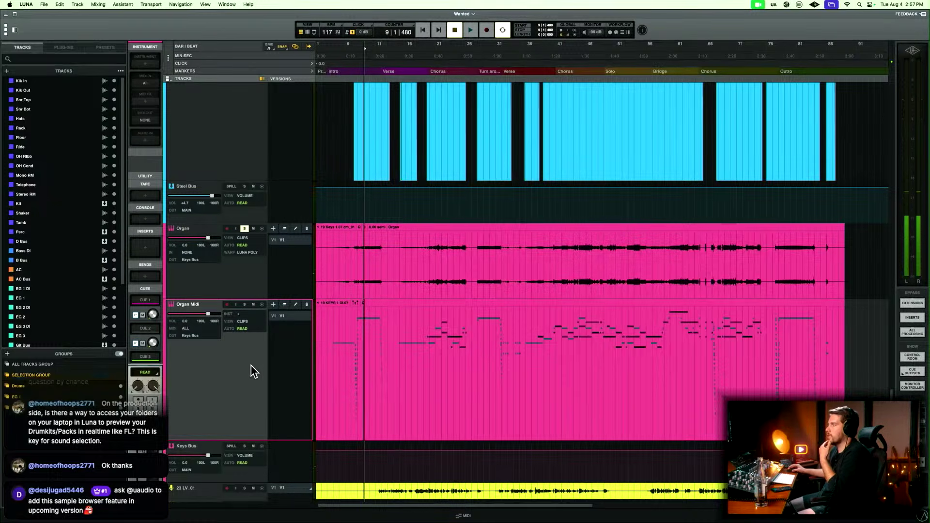
pyautogui.click(145, 64)
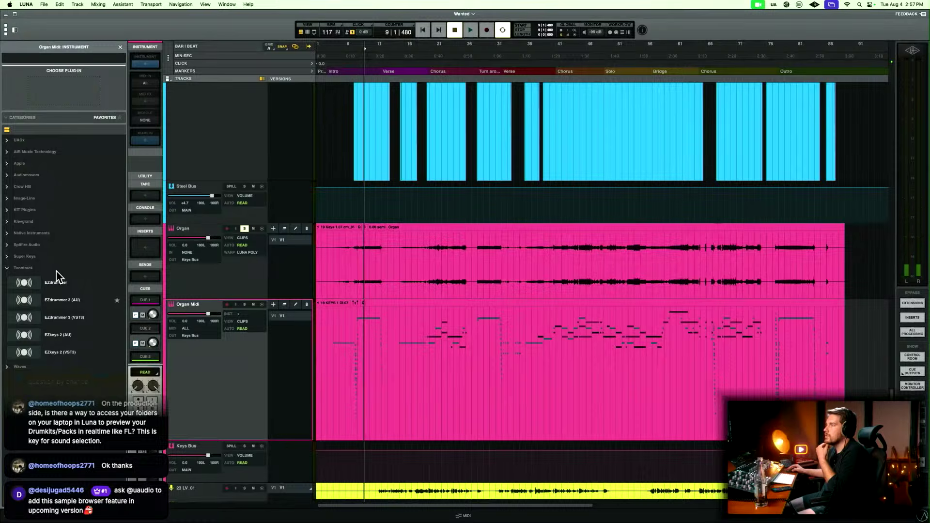
pyautogui.click(8, 141)
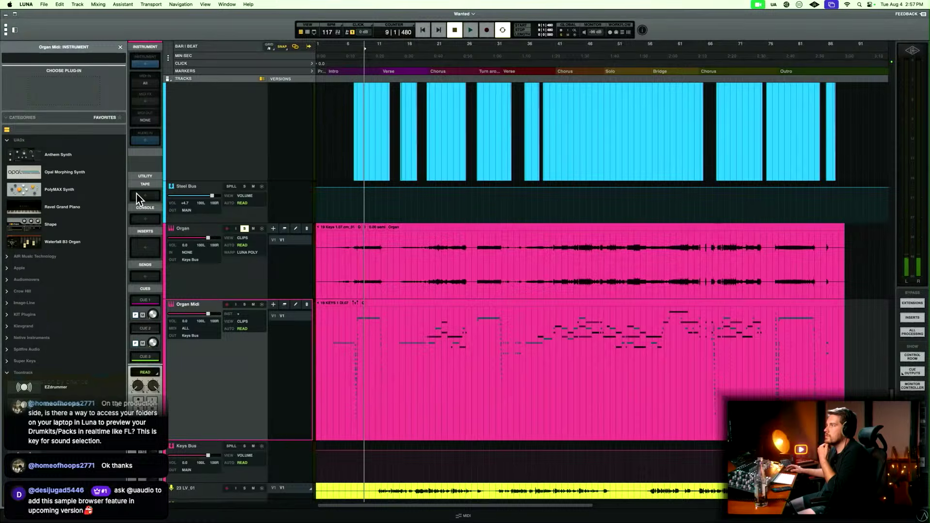
pyautogui.click(72, 241)
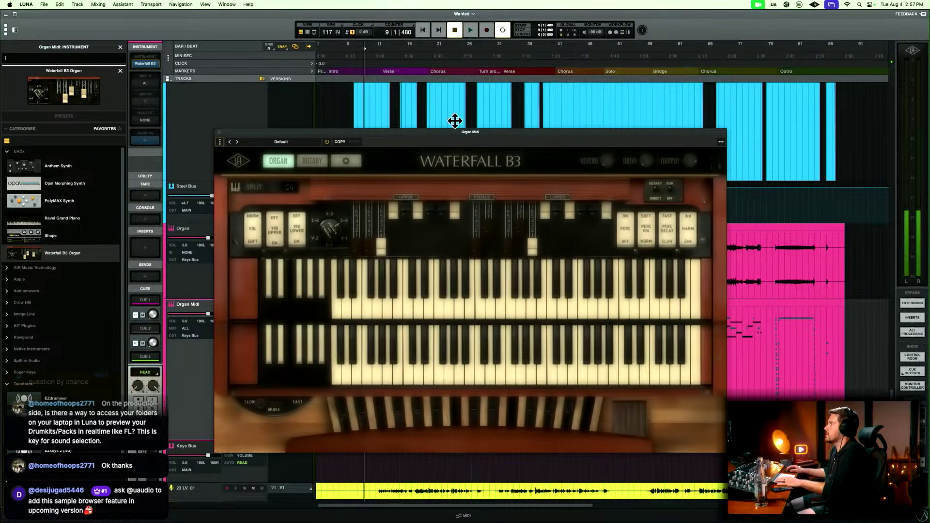
pyautogui.moveTo(450, 132); pyautogui.dragTo(581, 78)
pyautogui.press('Escape')
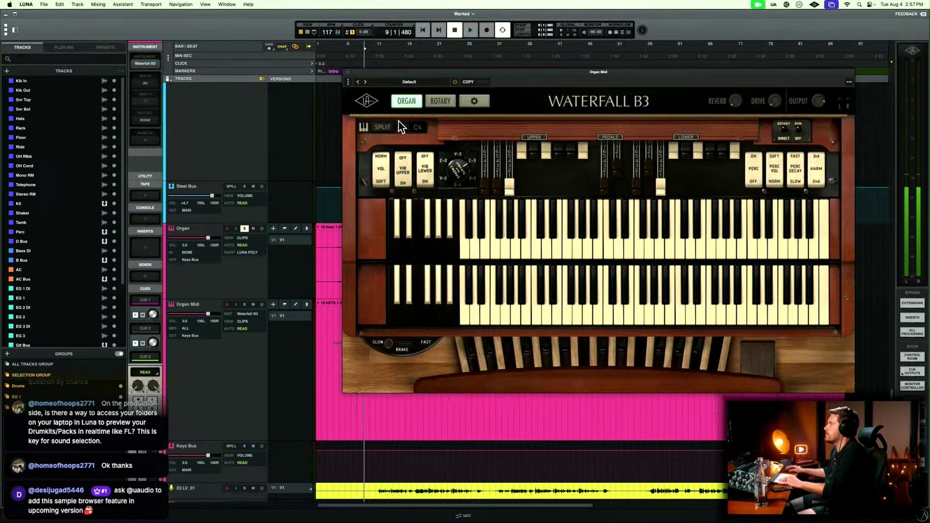
pyautogui.click(346, 73)
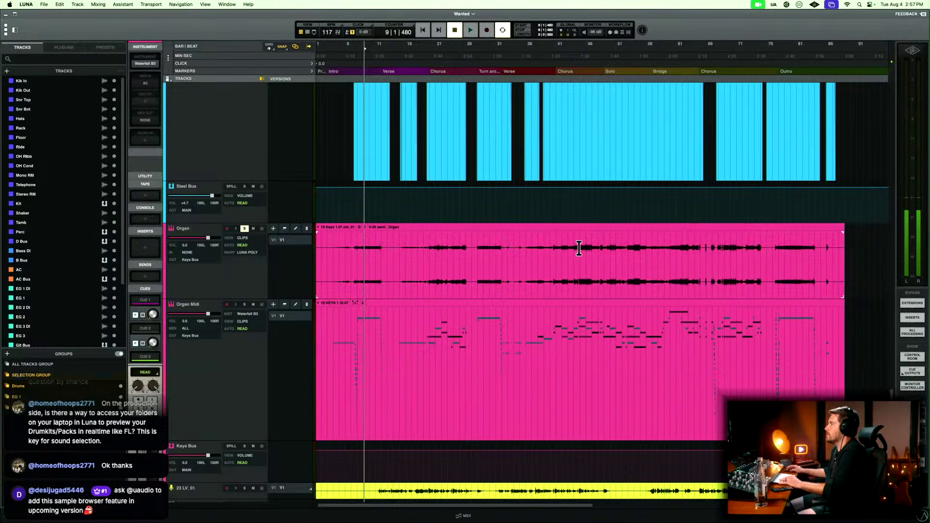
# Solo Organ Midi alongside Organ, play both from the start of the Intro, and lower both track volumes.
pyautogui.moveTo(832, 240); pyautogui.dragTo(429, 250)
pyautogui.click(334, 243)
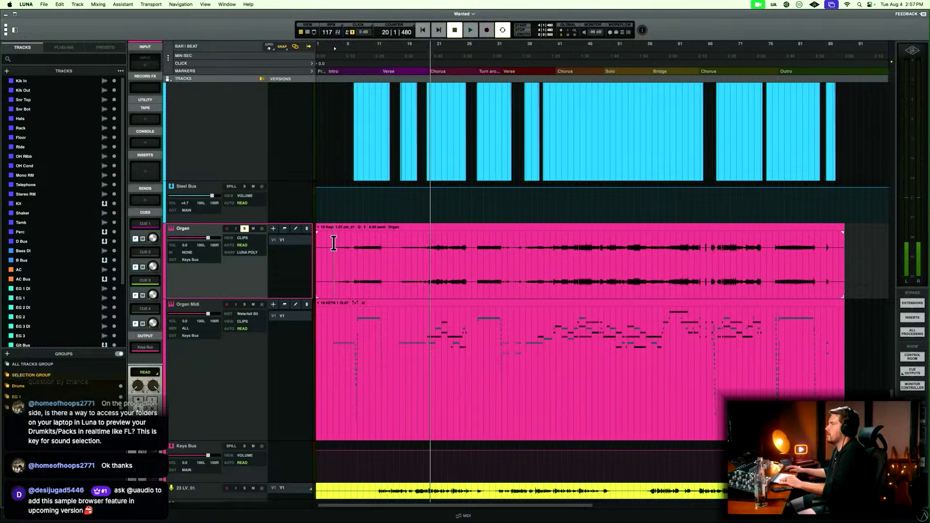
pyautogui.click(244, 304)
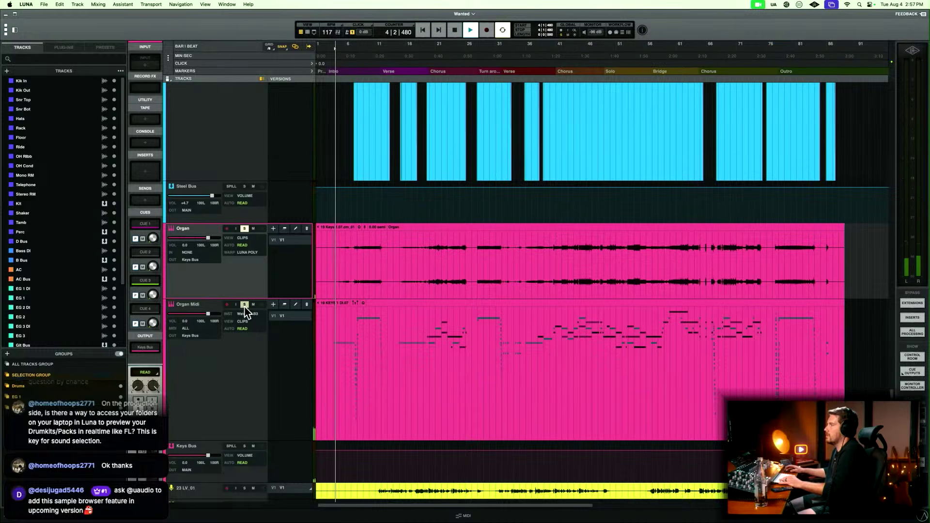
pyautogui.click(244, 228)
pyautogui.click(244, 228)
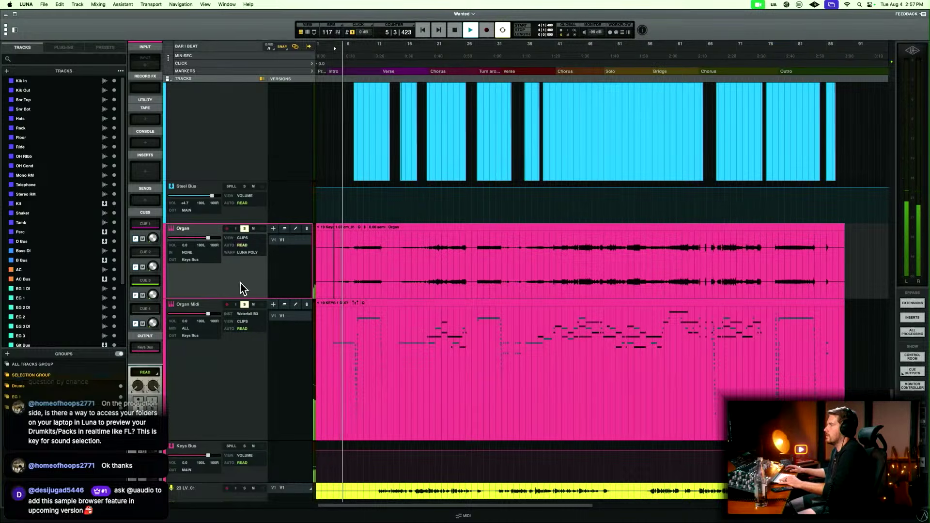
pyautogui.click(247, 310)
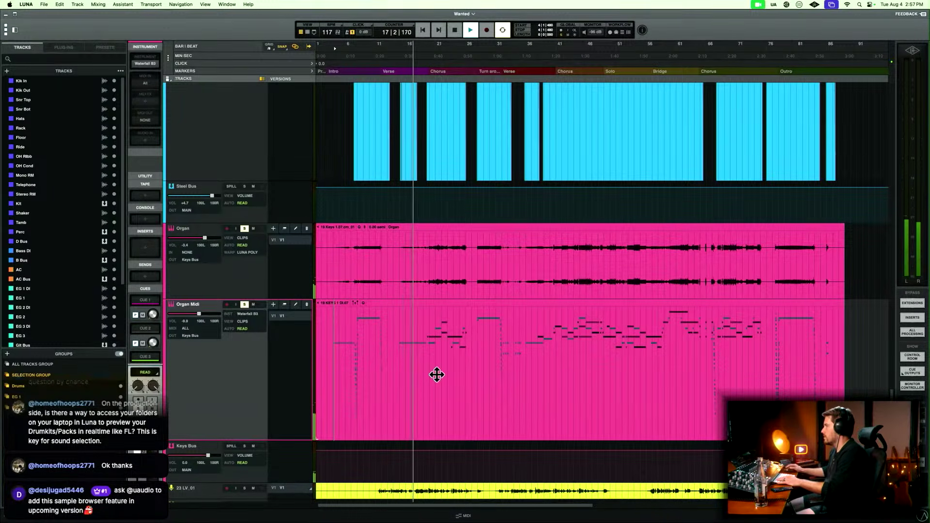
# Show the mixer at the Organ and Organ Midi channels while both tracks play soloed.
pyautogui.press('super+equal')
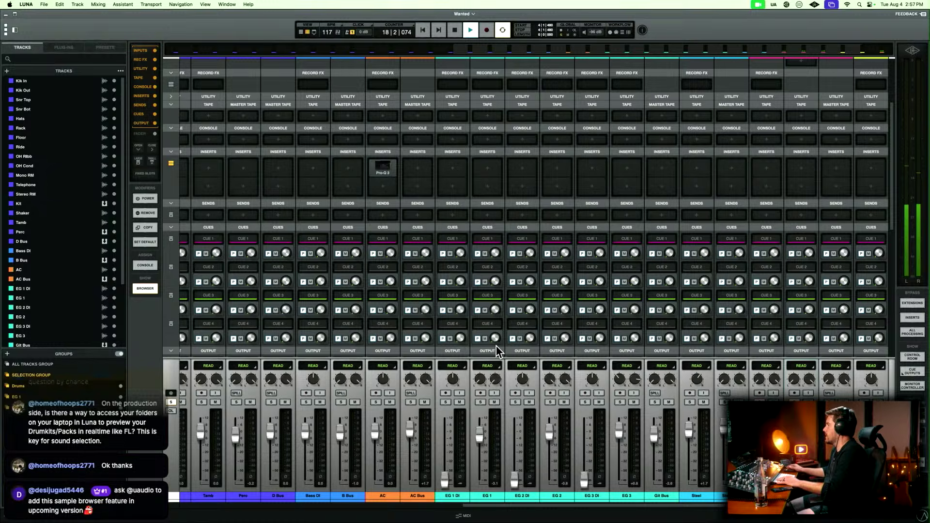
pyautogui.hscroll(2, 498, 350)
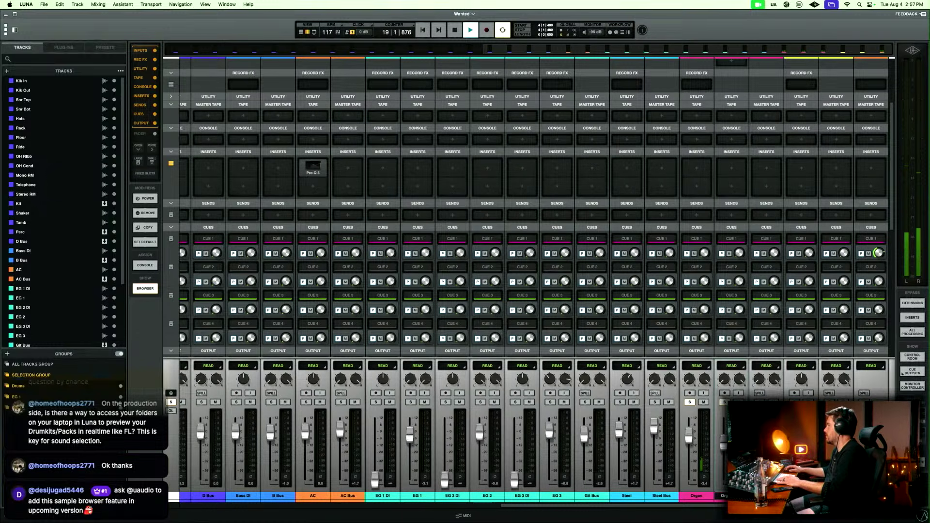
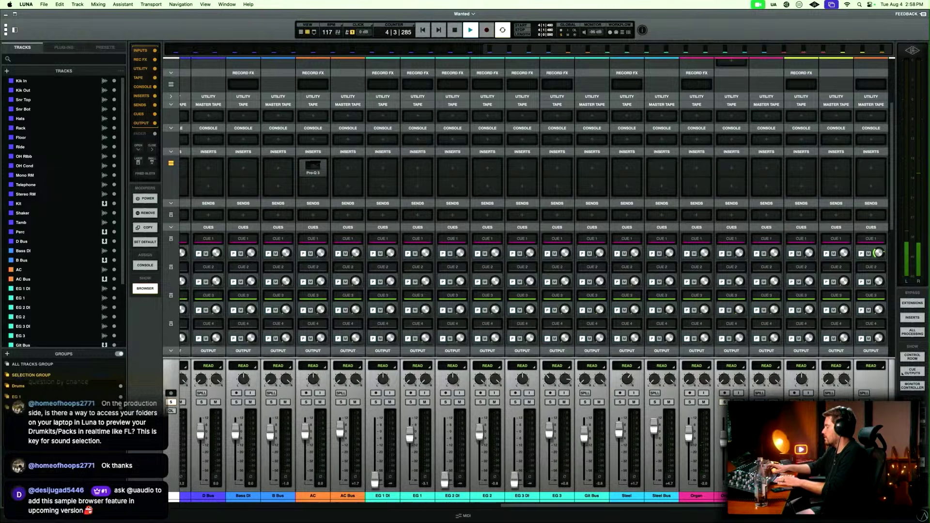
# Open the Waterfall B3 instrument on the Organ Midi track and start playback to hear it.
pyautogui.press('super+equal')
pyautogui.click(193, 379)
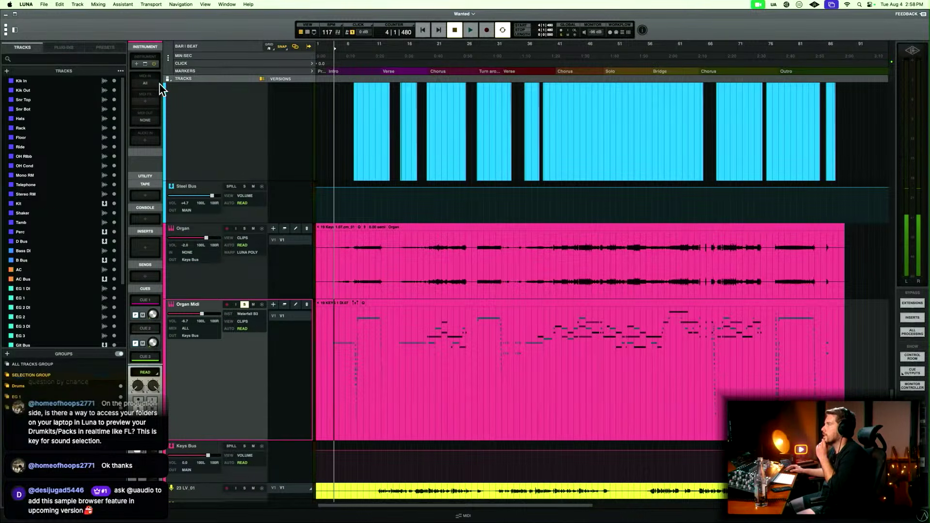
pyautogui.click(145, 63)
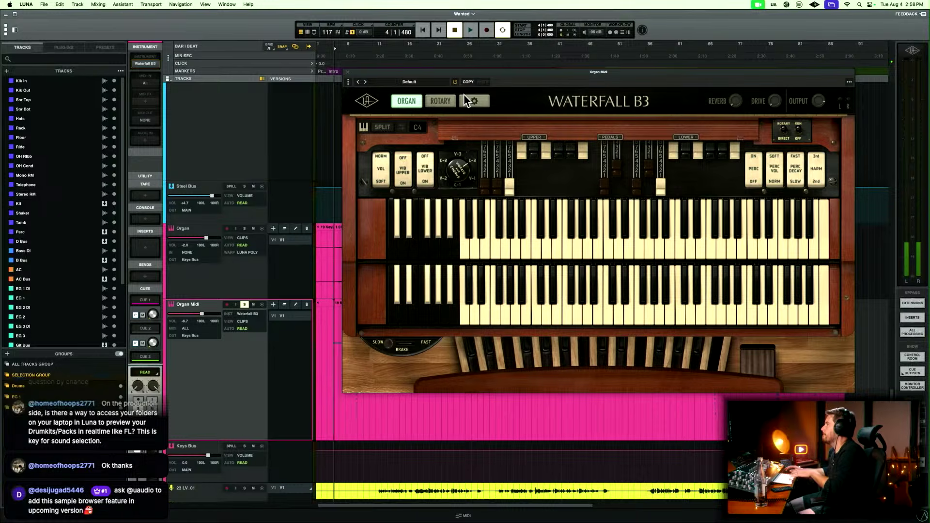
pyautogui.press('space')
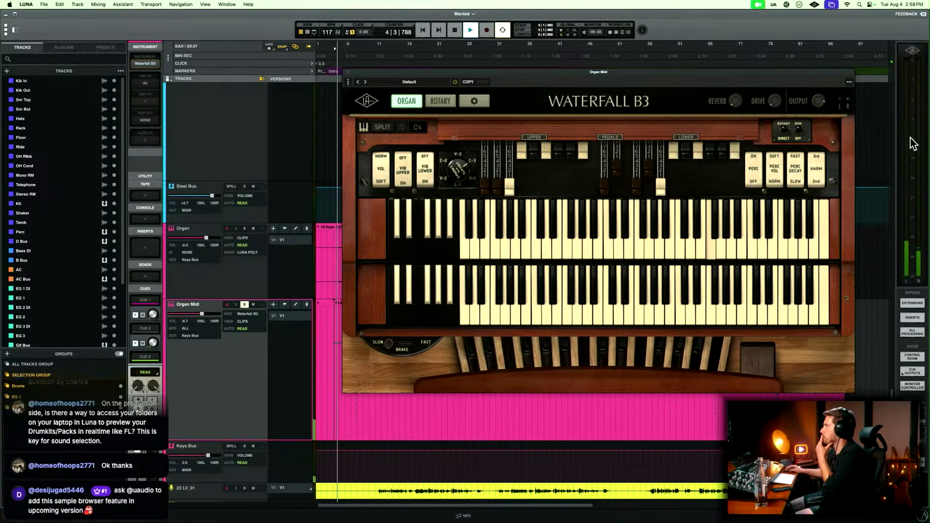
# Audition the Waterfall B3 presets from 8 Foot Soul Pump onward and load American Gospel.
pyautogui.click(422, 84)
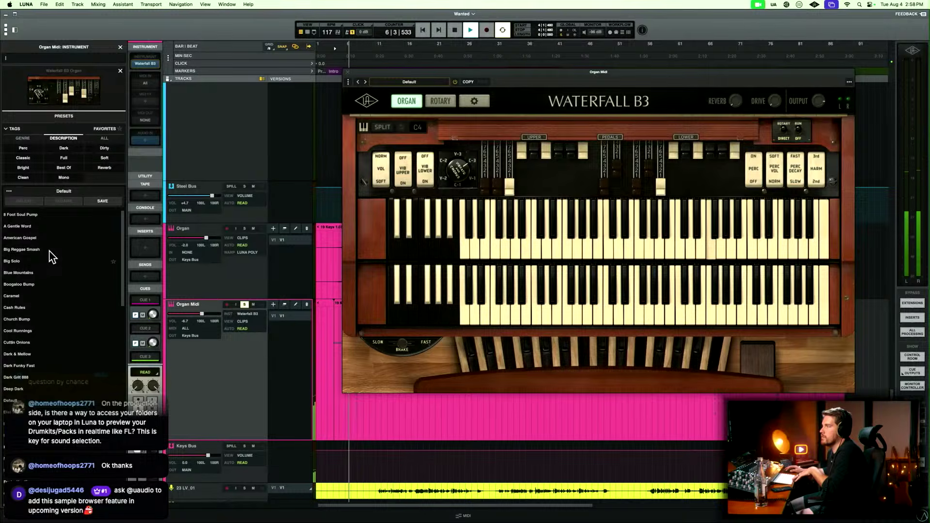
pyautogui.click(55, 216)
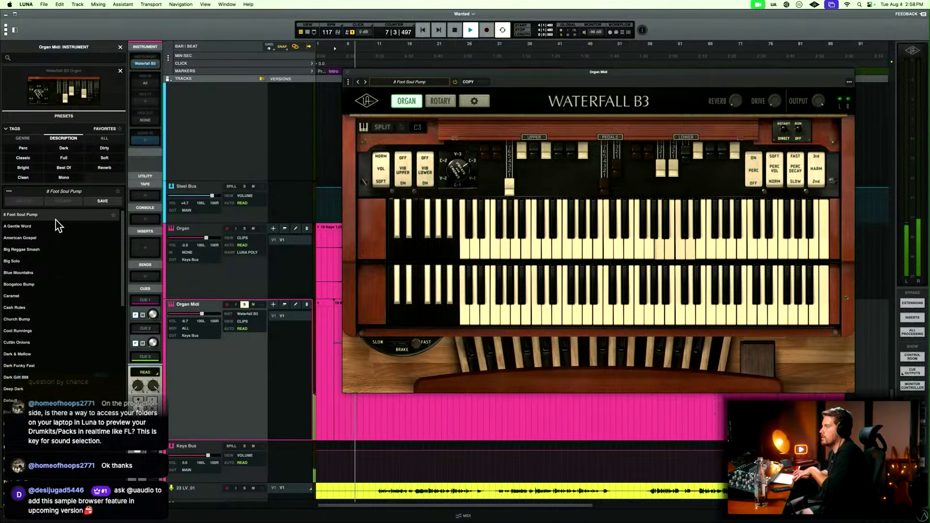
pyautogui.press('Down')
pyautogui.press('Down')
pyautogui.press('Down')
pyautogui.press('Up')
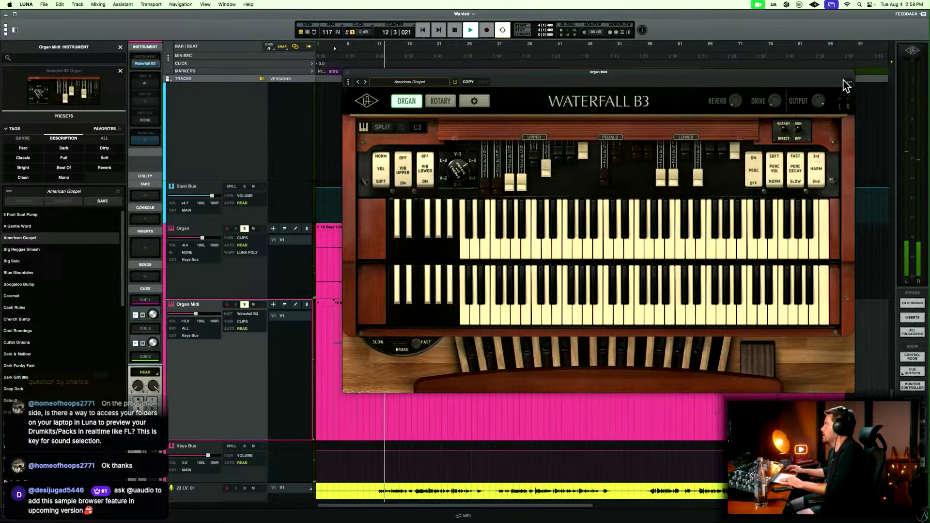
# Move the Waterfall B3 window aside, play the song from just before the first chorus, and close the instrument window.
pyautogui.moveTo(835, 75); pyautogui.dragTo(345, 125)
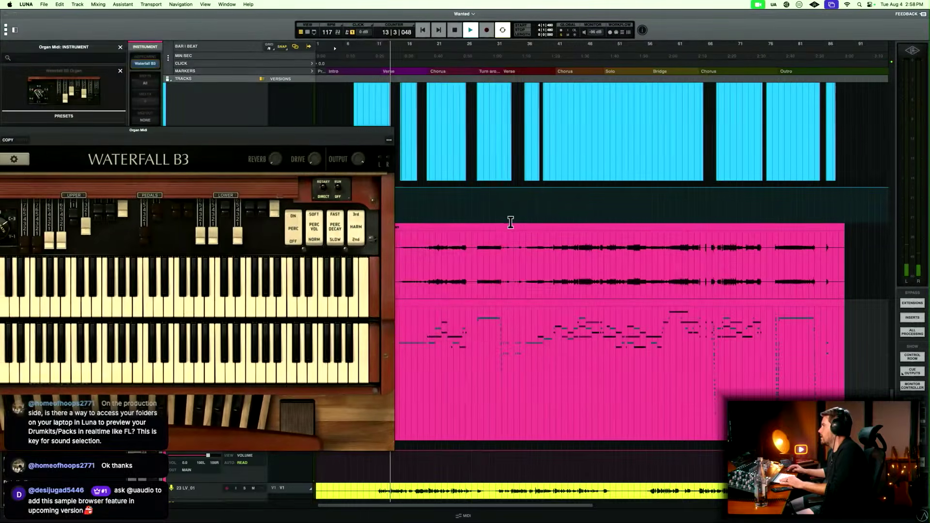
pyautogui.click(421, 312)
pyautogui.press('space')
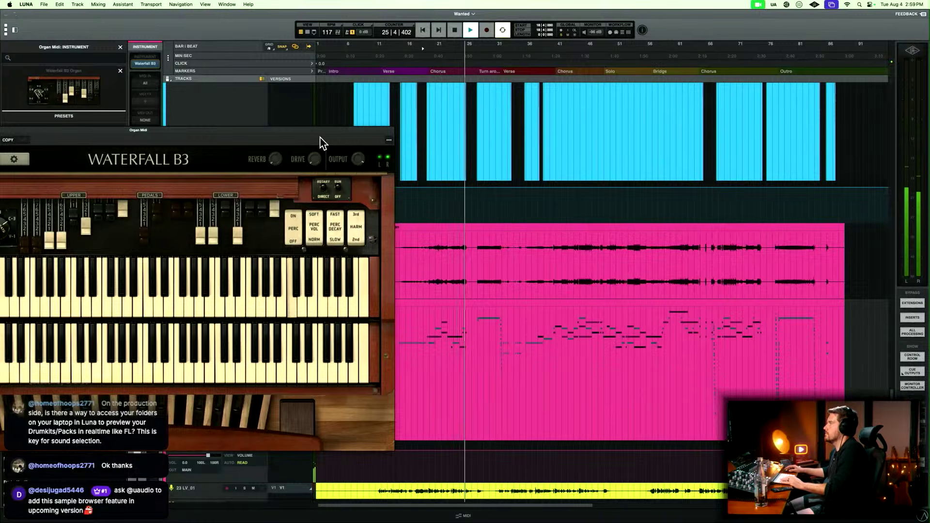
pyautogui.press('Escape')
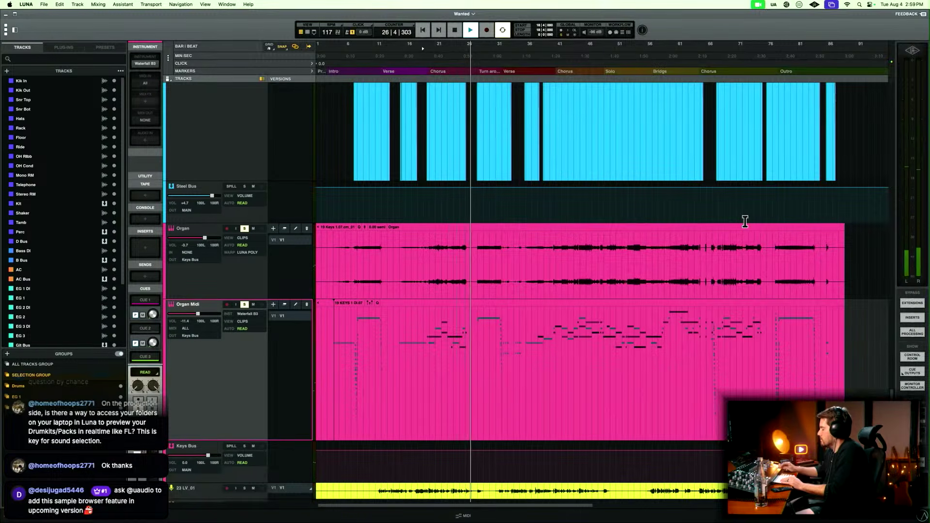
# Compare the Organ track and the Steel Bus with the mix in the mixer by soloing and unsoloing each during playback.
pyautogui.press('super+equal')
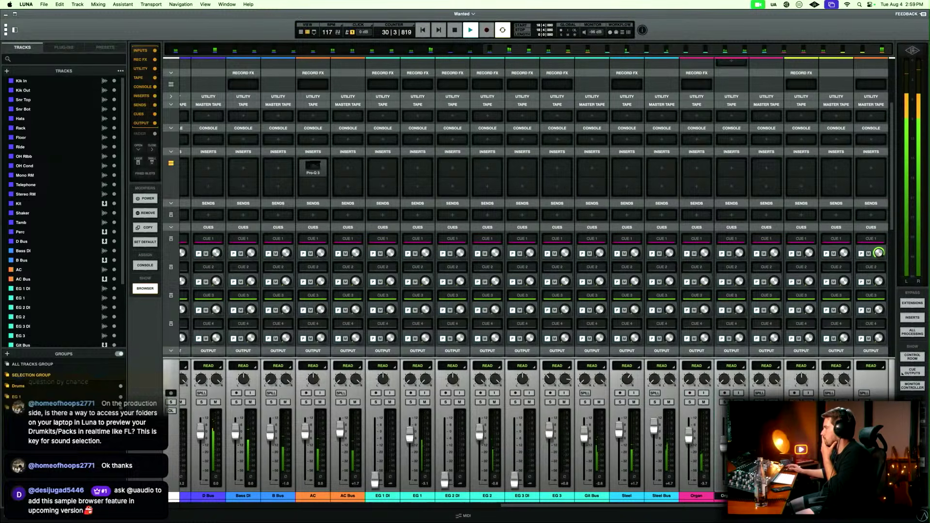
pyautogui.hscroll(-2, 878, 252)
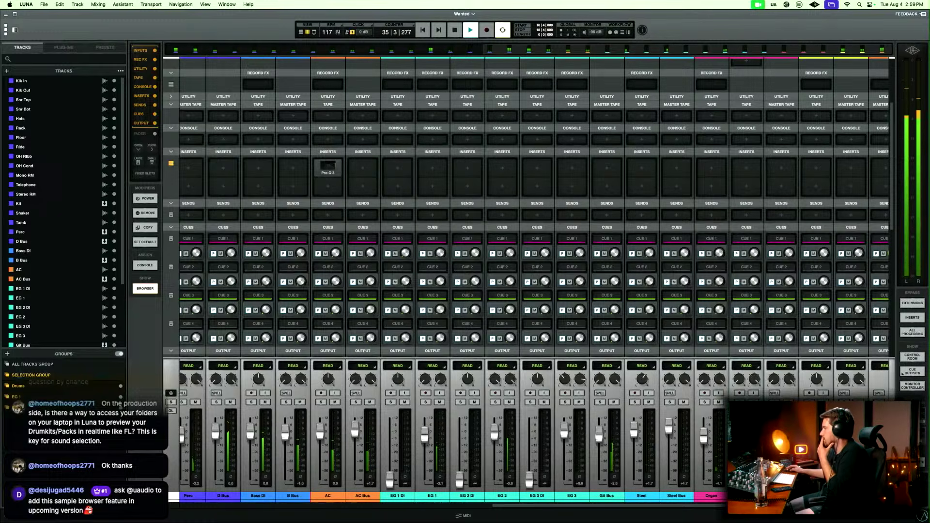
pyautogui.click(705, 402)
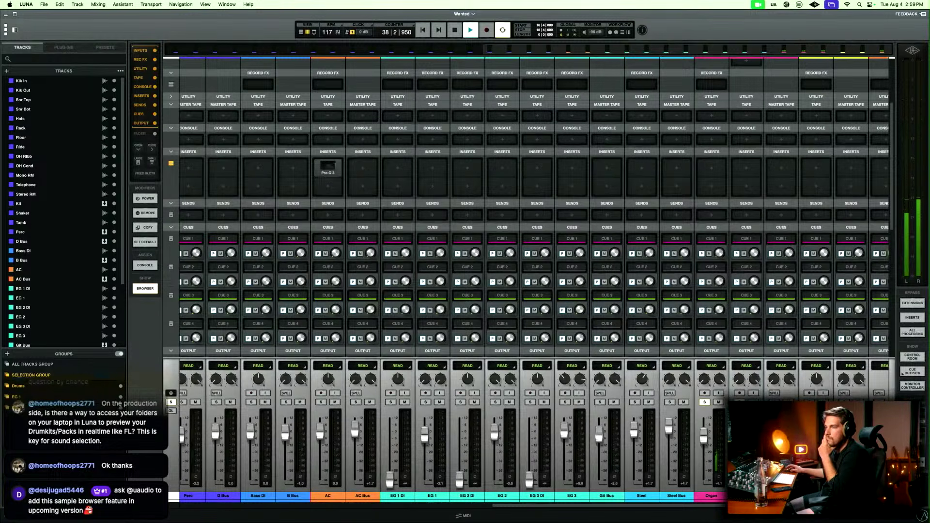
pyautogui.hscroll(2, 878, 253)
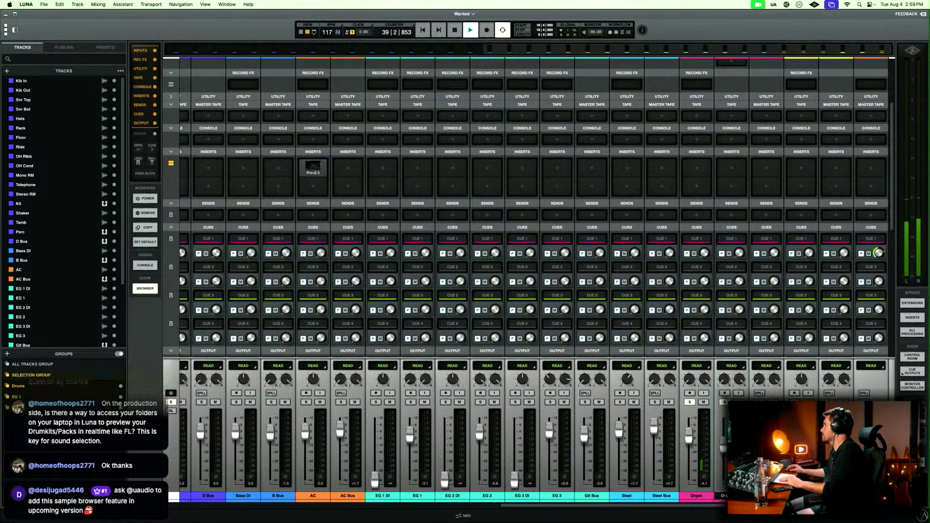
pyautogui.press('space')
pyautogui.click(689, 402)
pyautogui.press('space')
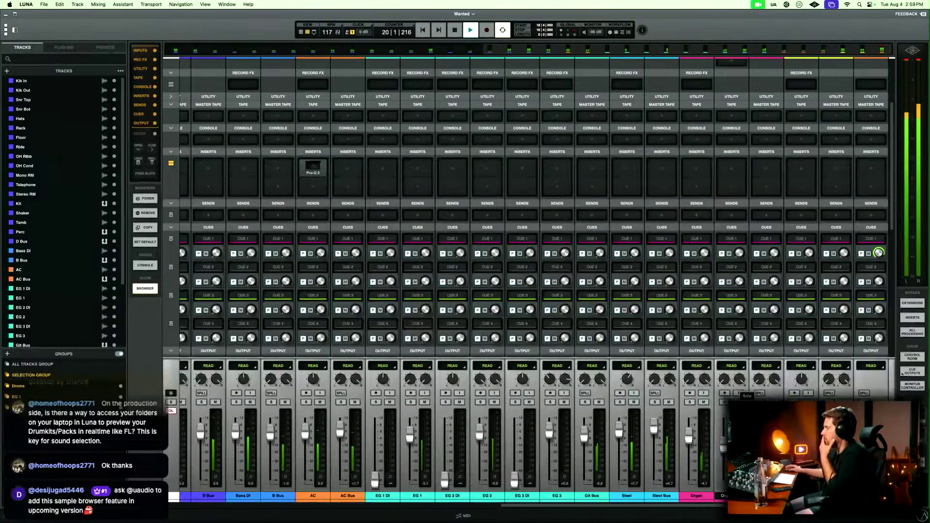
pyautogui.click(654, 402)
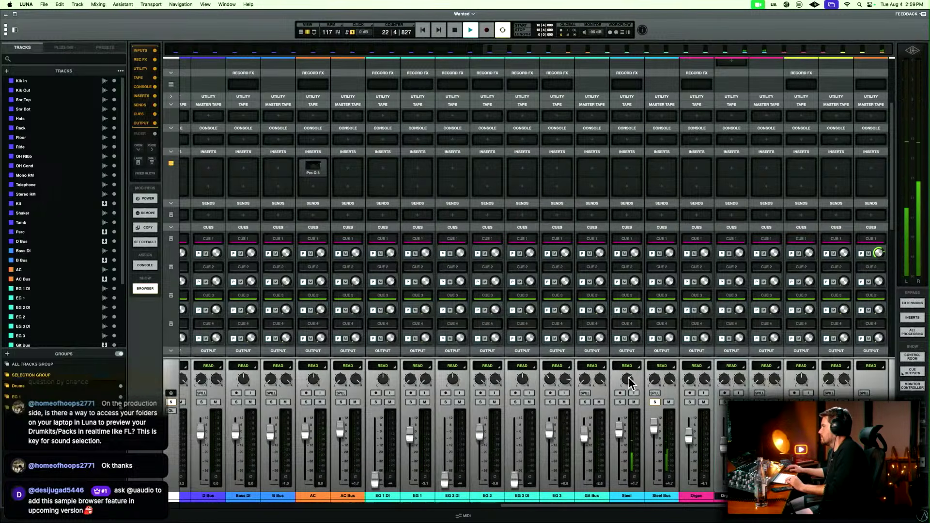
pyautogui.click(654, 402)
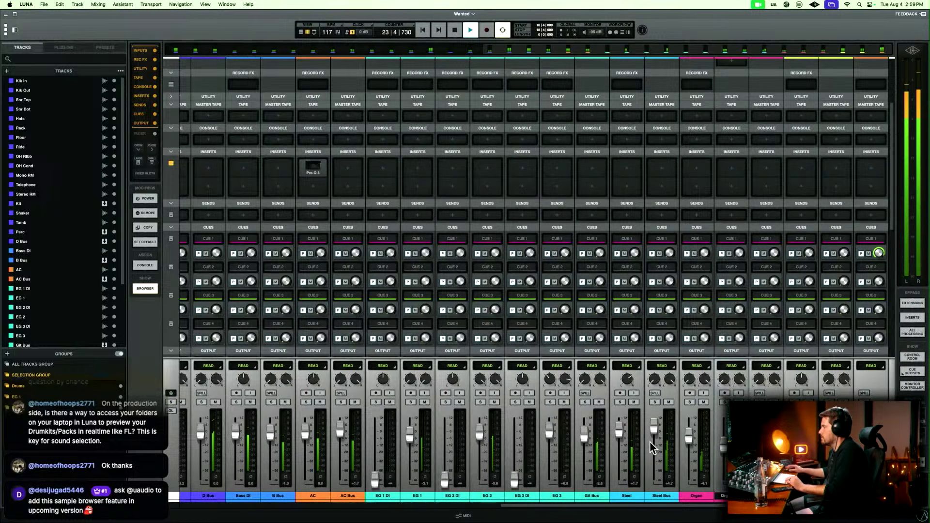
# Solo the AC Bus, select the AC track, stop playback and bring the acoustic clips up in the timeline.
pyautogui.hscroll(-3, 628, 502)
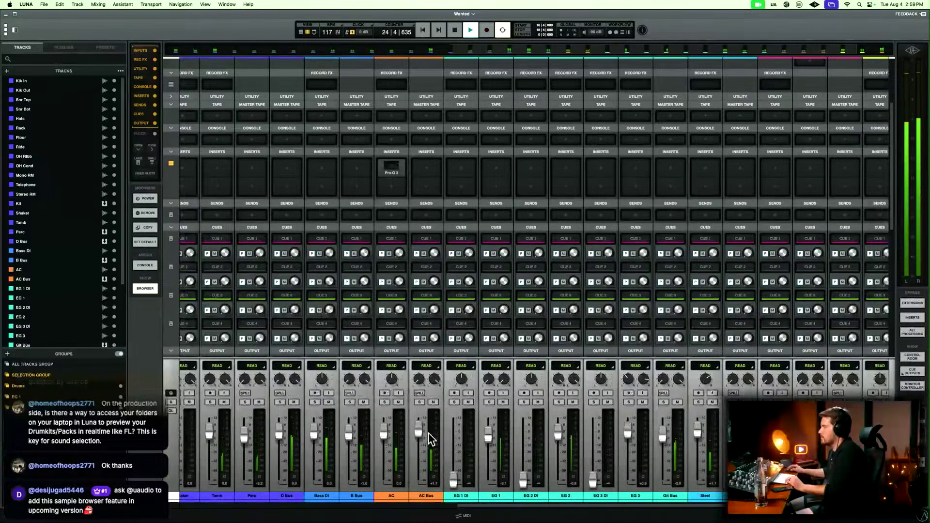
pyautogui.click(394, 491)
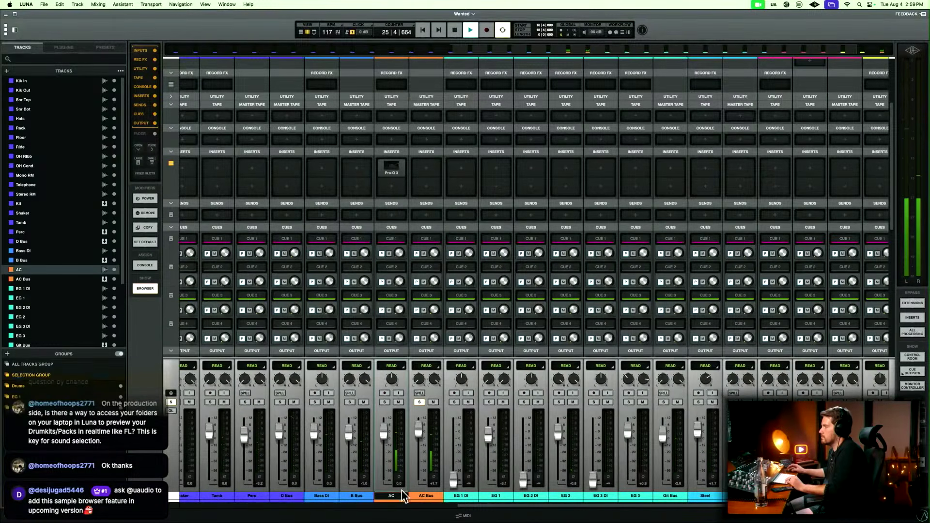
pyautogui.press('space')
pyautogui.press('super+equal')
pyautogui.scroll(5, 641, 199)
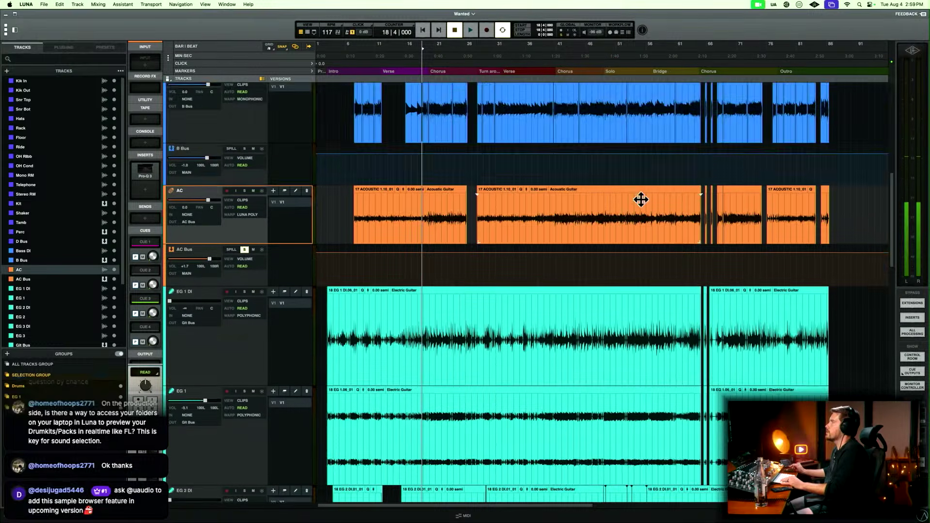
# Make the AC track taller and play the soloed acoustic guitar from 27|4|480, just before the Turn around section.
pyautogui.click(476, 274)
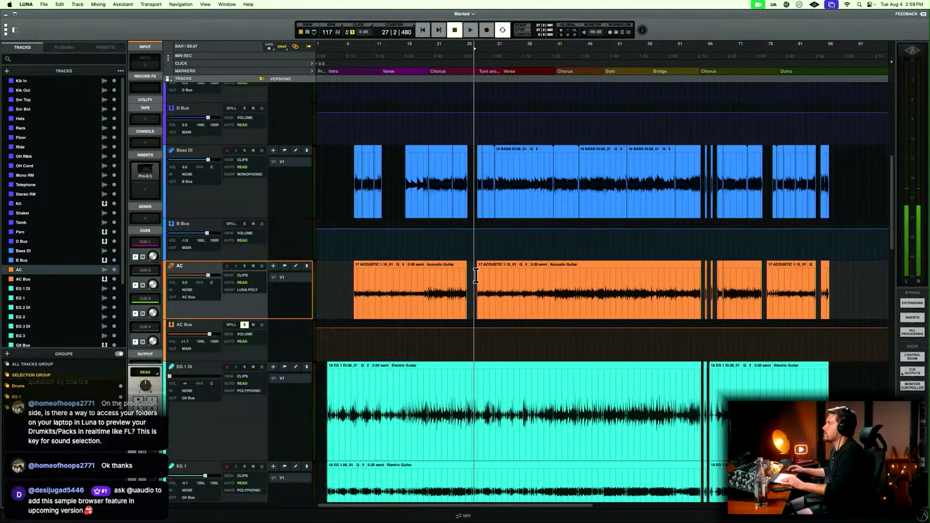
pyautogui.press('t')
pyautogui.press('t')
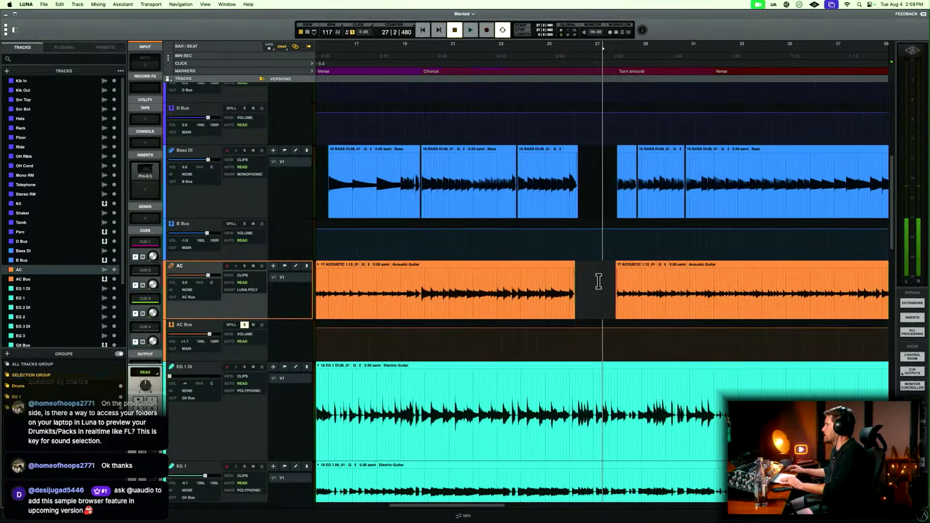
pyautogui.click(609, 277)
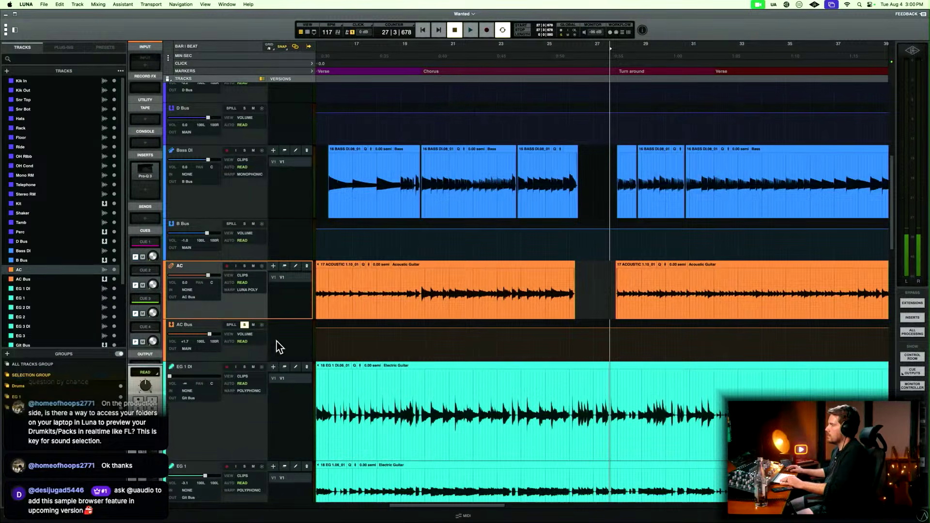
pyautogui.moveTo(220, 319); pyautogui.dragTo(220, 336)
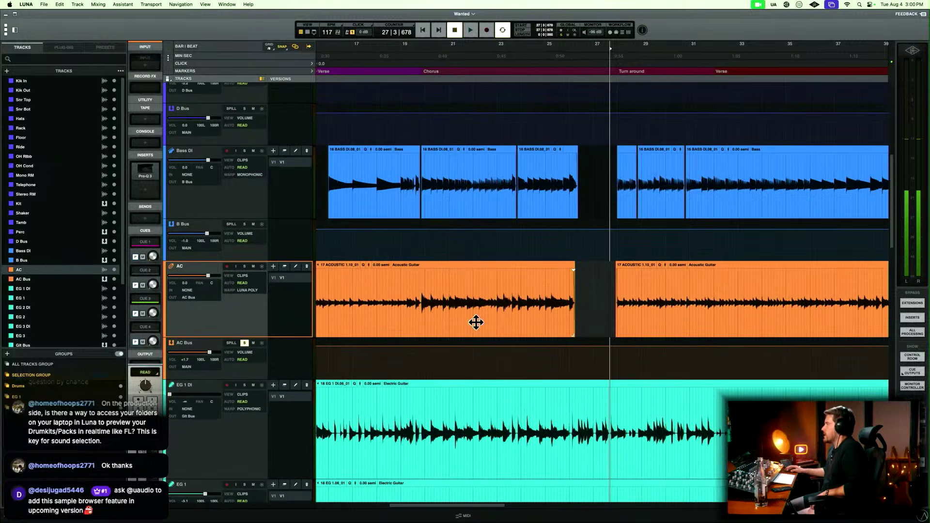
pyautogui.press('space')
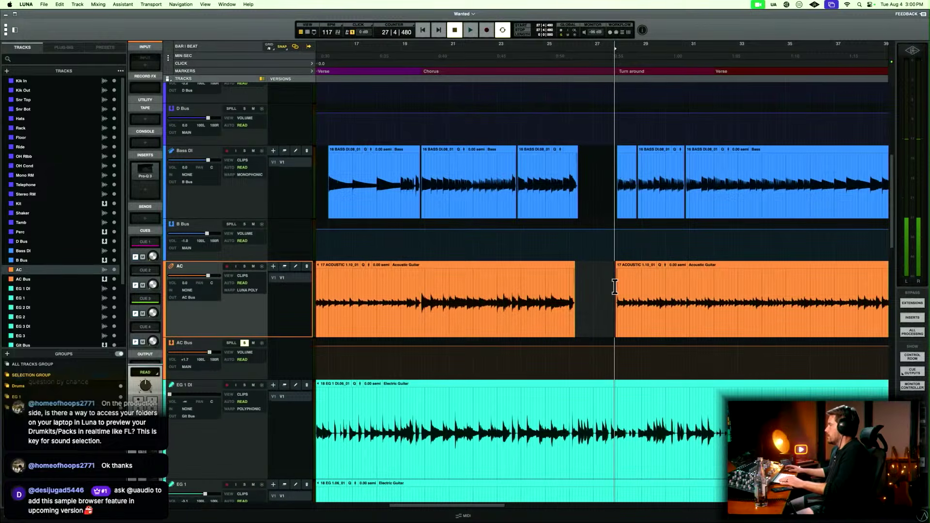
# Open the Pro-Q 3 insert on the AC track in the mixer and enlarge the plug-in's interface.
pyautogui.press('super+equal')
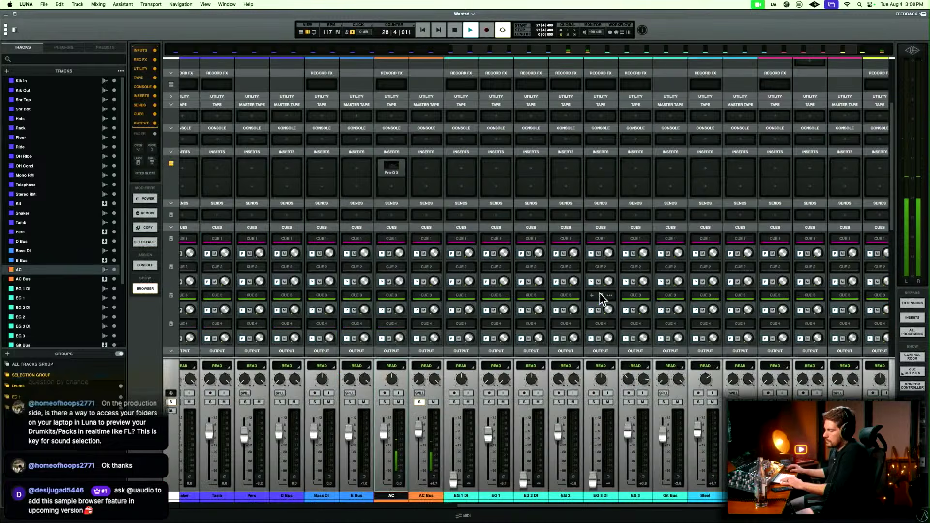
pyautogui.click(391, 171)
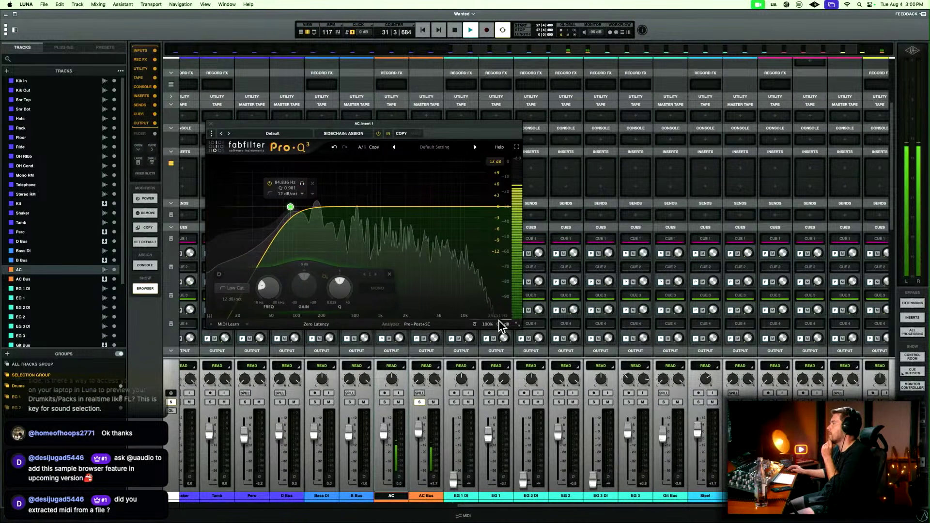
pyautogui.moveTo(489, 325)
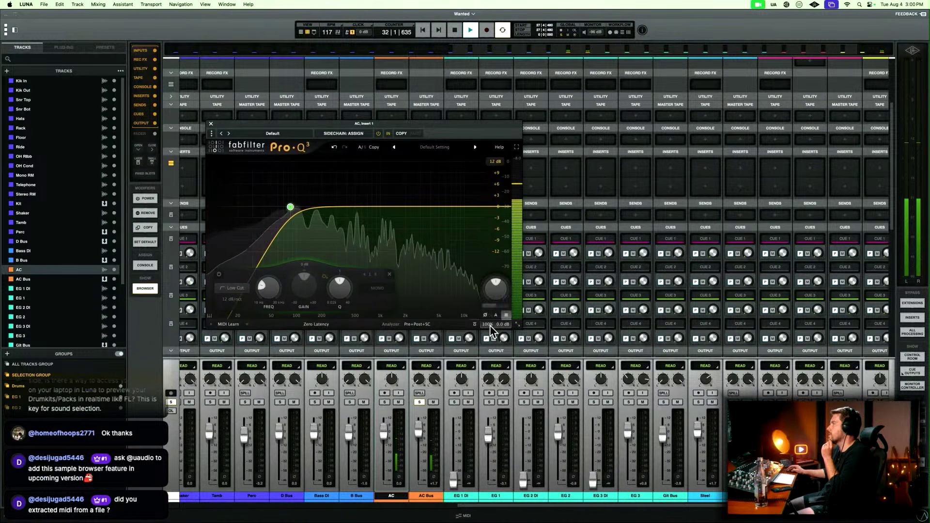
pyautogui.click(517, 325)
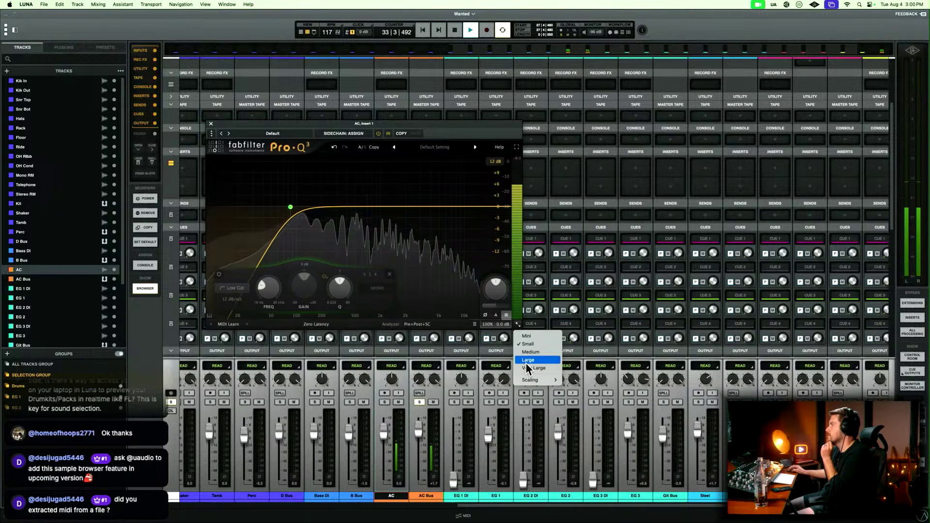
pyautogui.click(526, 368)
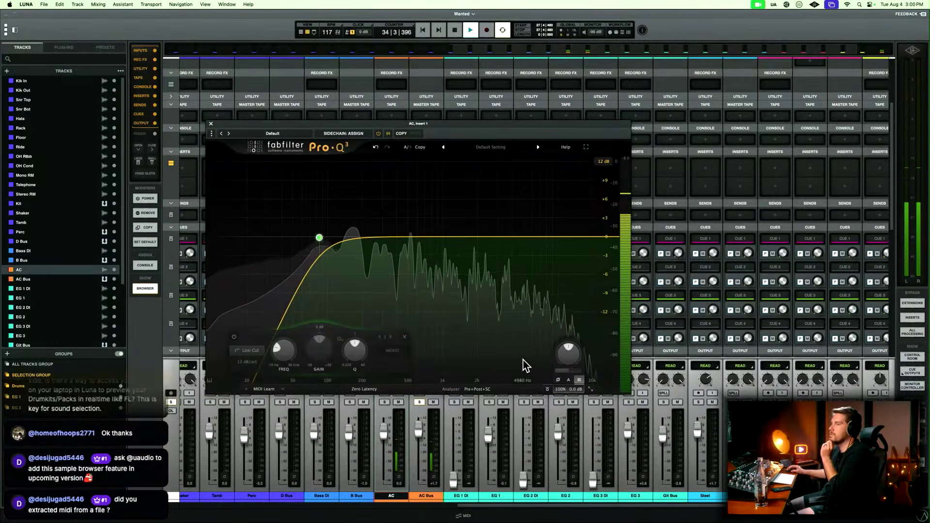
pyautogui.click(590, 389)
pyautogui.click(602, 434)
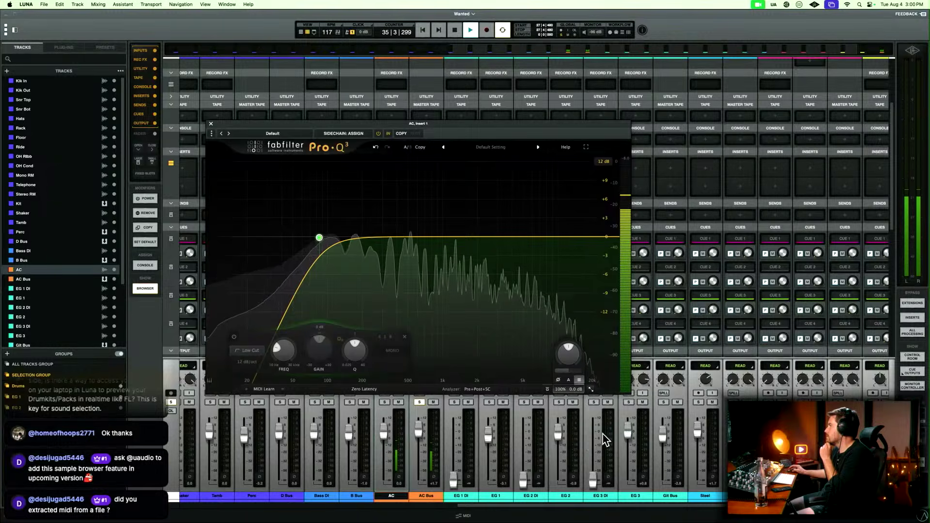
# Raise the AC track's Pro-Q 3 low cut to 97.578 Hz while listening, and close the equalizer.
pyautogui.moveTo(482, 125); pyautogui.dragTo(433, 84)
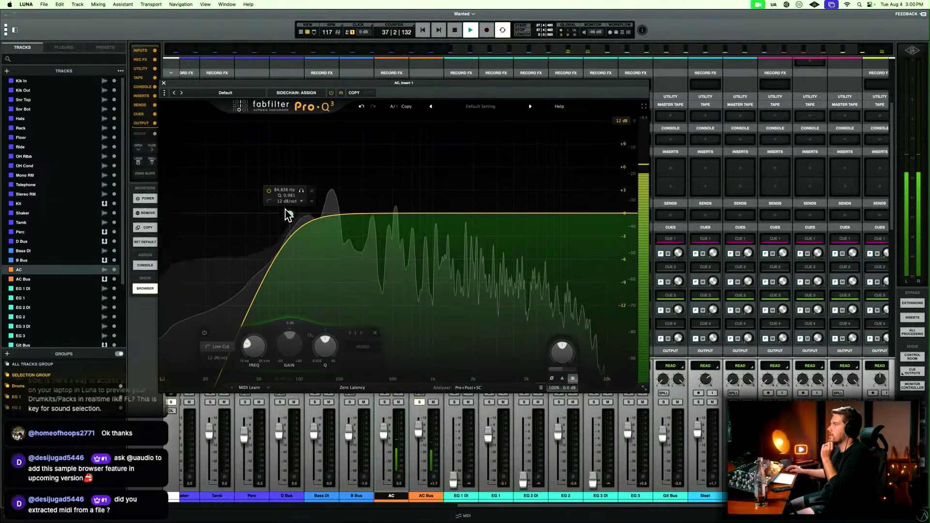
pyautogui.click(301, 191)
pyautogui.moveTo(302, 196)
pyautogui.mouseDown()
pyautogui.moveTo(249, 196)
pyautogui.moveTo(302, 202)
pyautogui.moveTo(247, 209)
pyautogui.moveTo(307, 204)
pyautogui.moveTo(298, 207)
pyautogui.mouseUp()
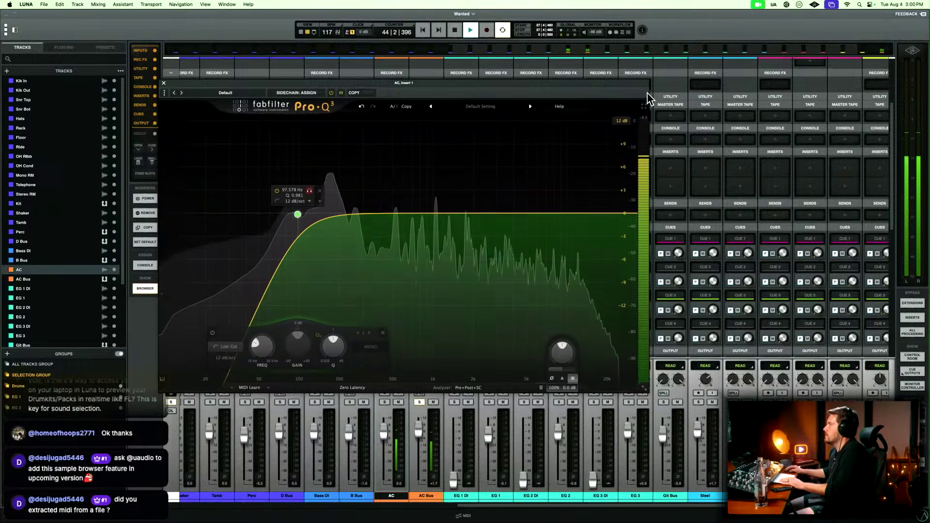
pyautogui.press('super+w')
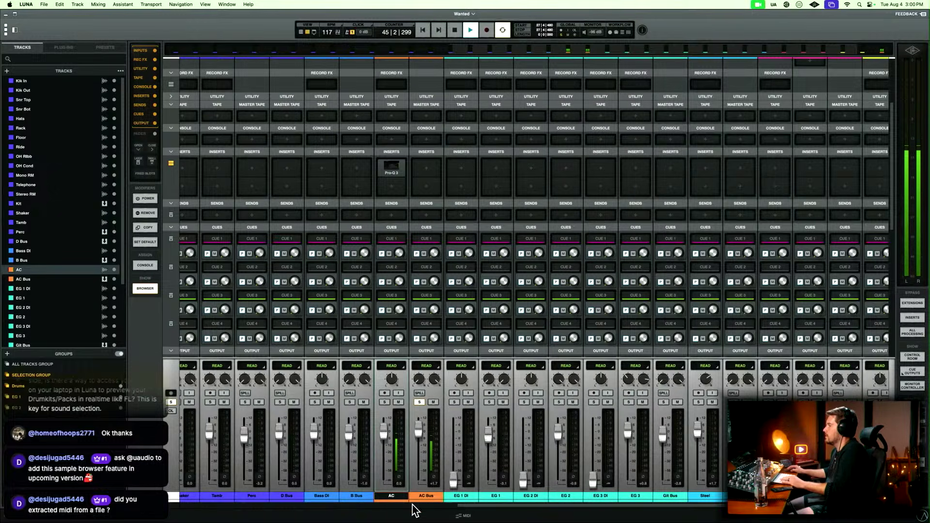
# Stop playback and create a stereo bus named AC Verb fed from Send 1 of the selected AC track.
pyautogui.press('space')
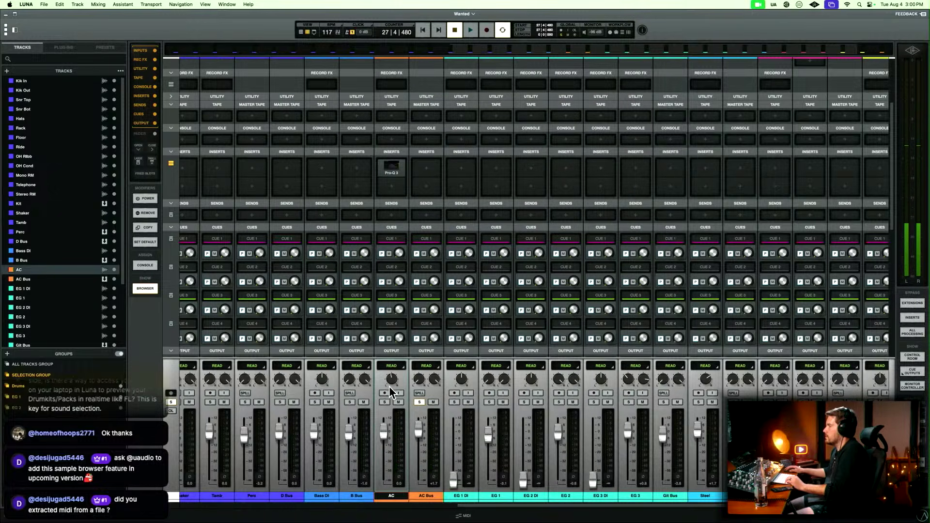
pyautogui.press('super+shift+b')
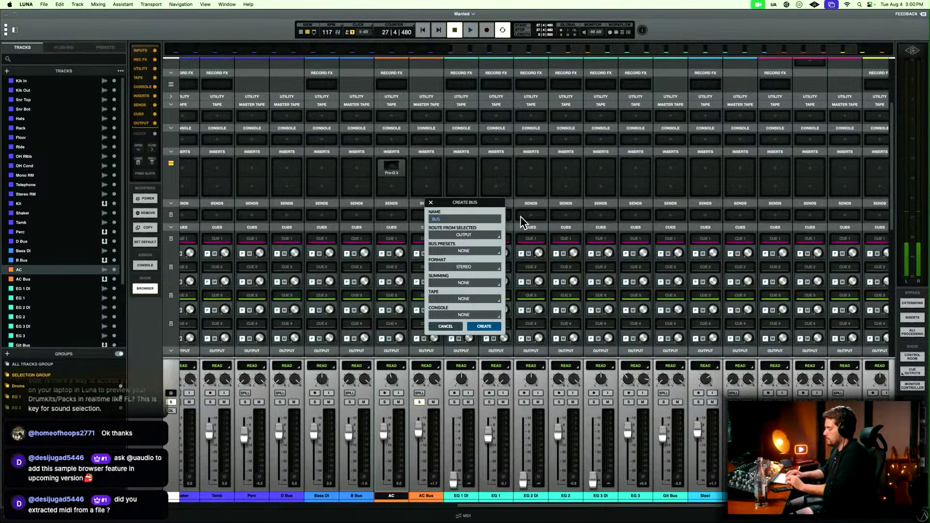
pyautogui.write('AC Verb')
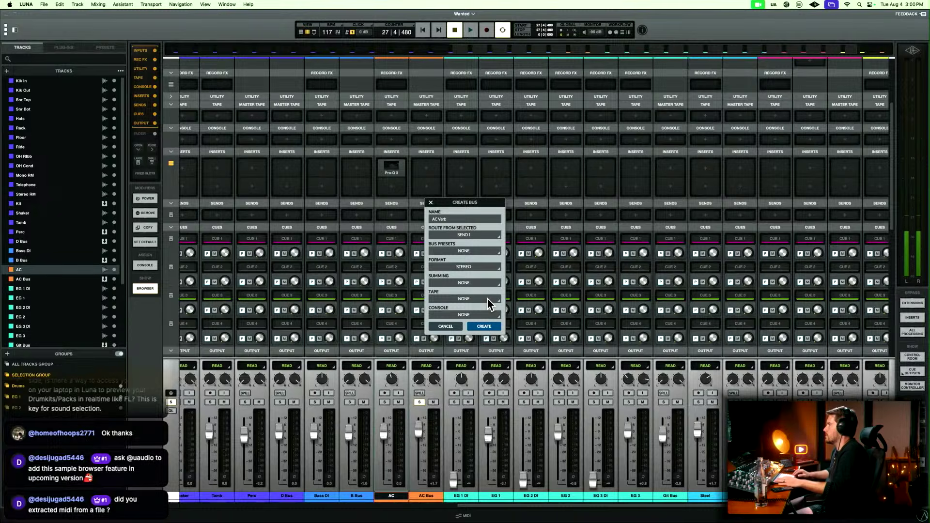
pyautogui.press('Return')
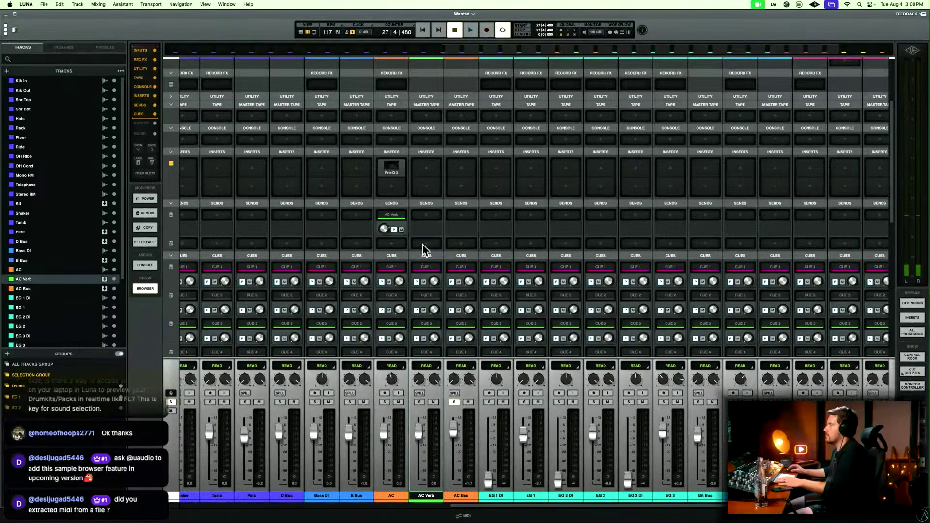
# Add the Precision Reflection Engine to the AC Verb bus's first insert slot and set its mix to 100 %.
pyautogui.click(422, 163)
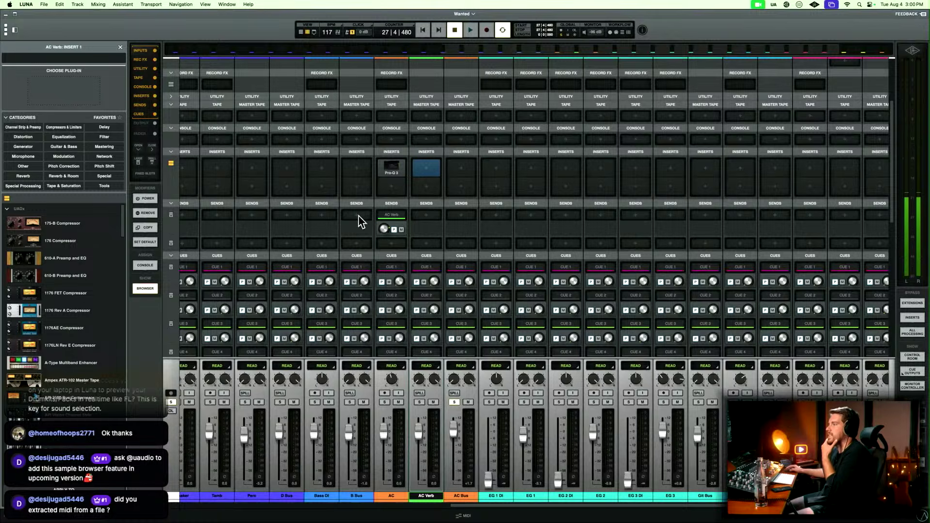
pyautogui.scroll(-5, 54, 301)
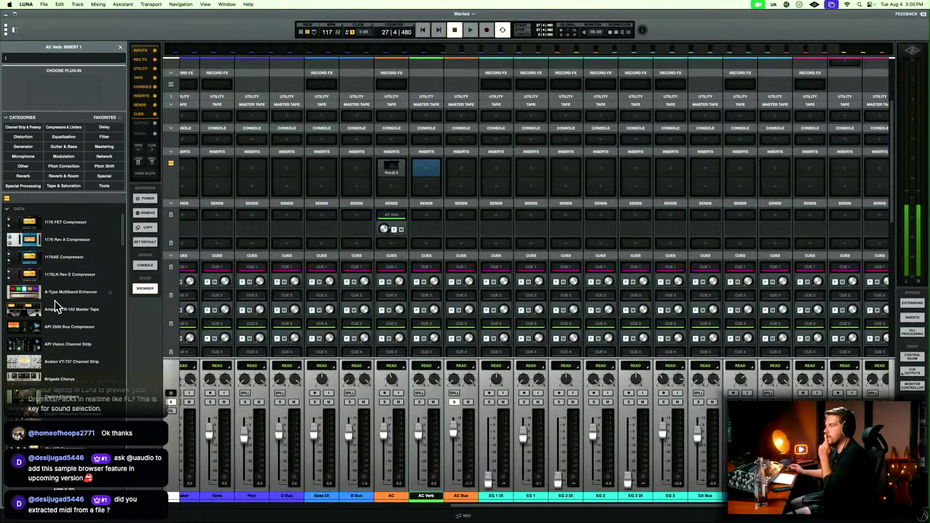
pyautogui.scroll(-10, 55, 301)
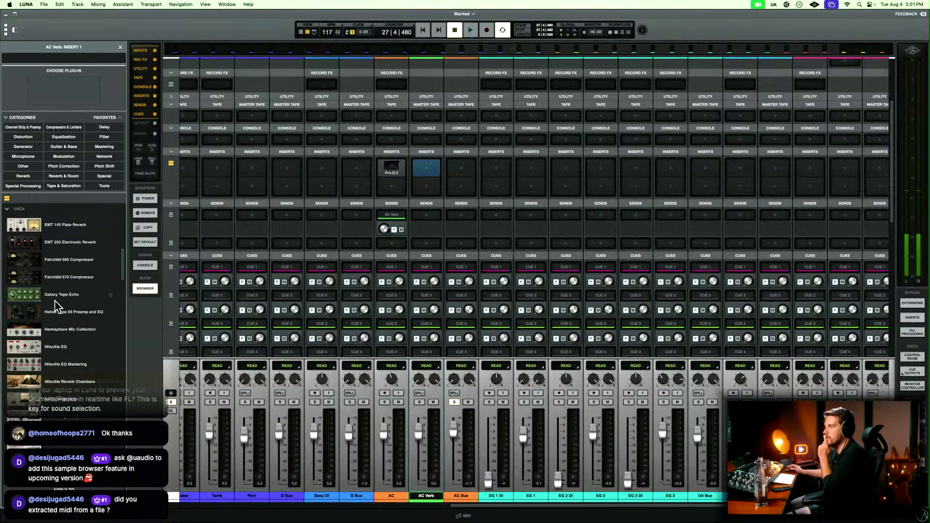
pyautogui.scroll(-5, 56, 306)
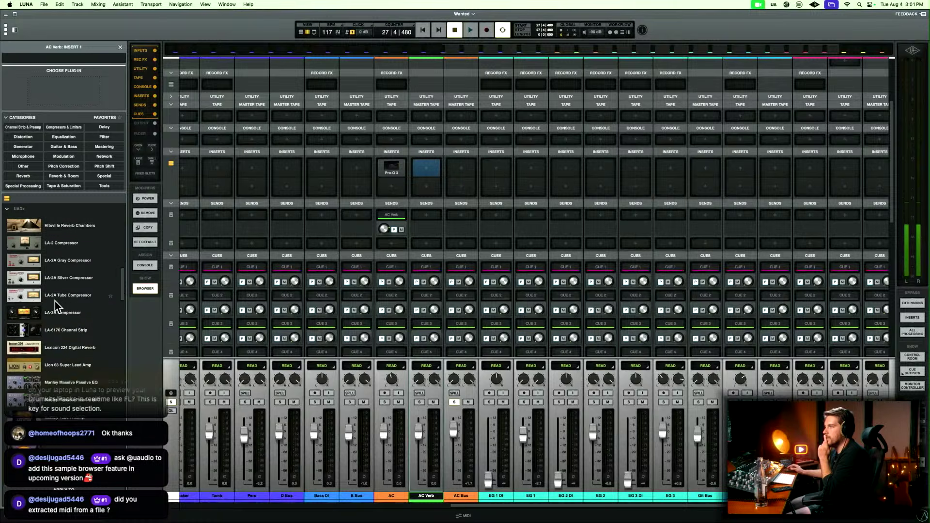
pyautogui.scroll(-12, 56, 306)
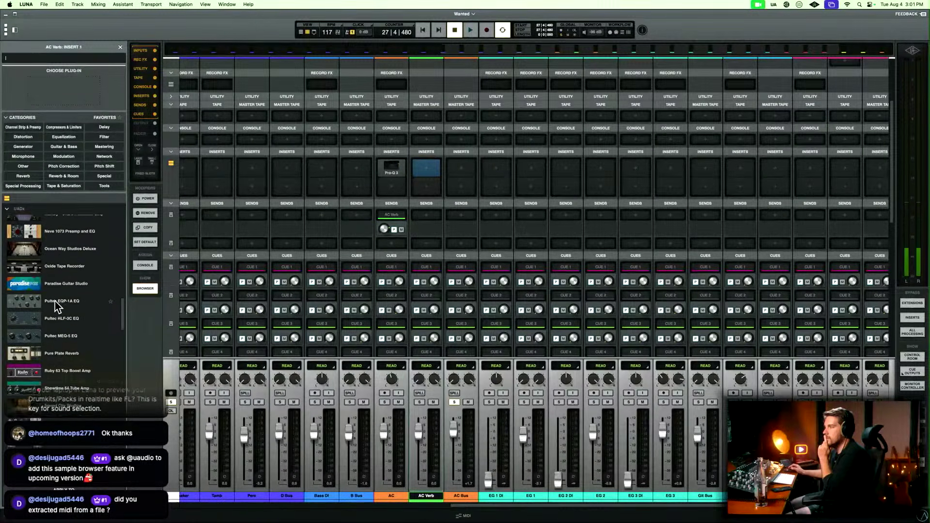
pyautogui.scroll(-5, 55, 306)
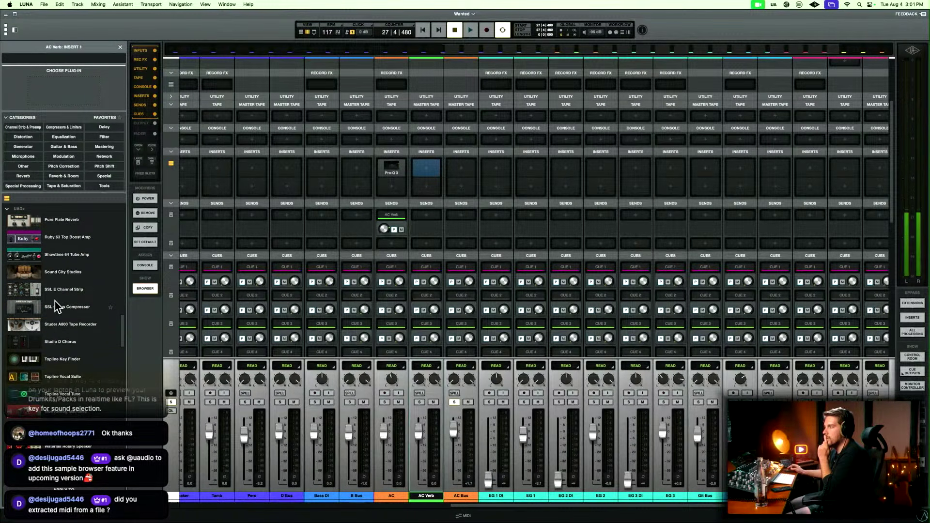
pyautogui.scroll(-4, 55, 307)
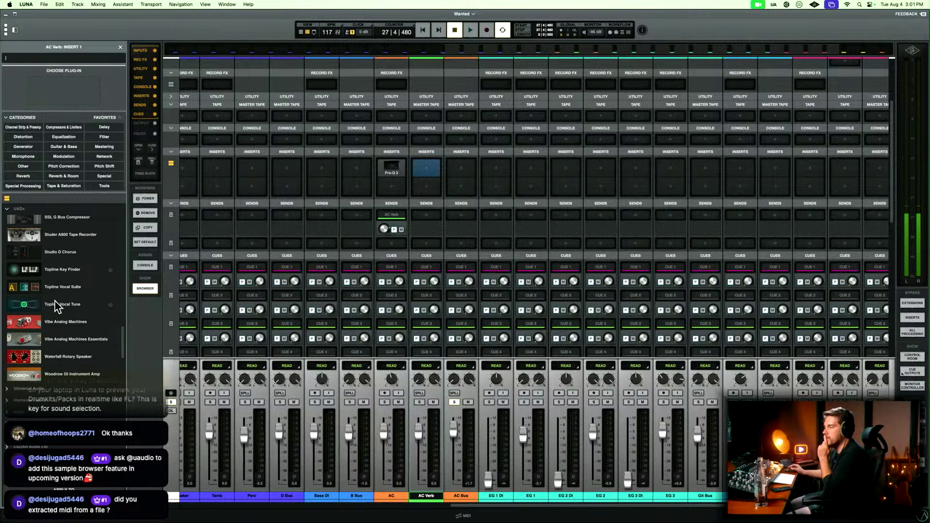
pyautogui.scroll(2, 56, 306)
pyautogui.write('preci')
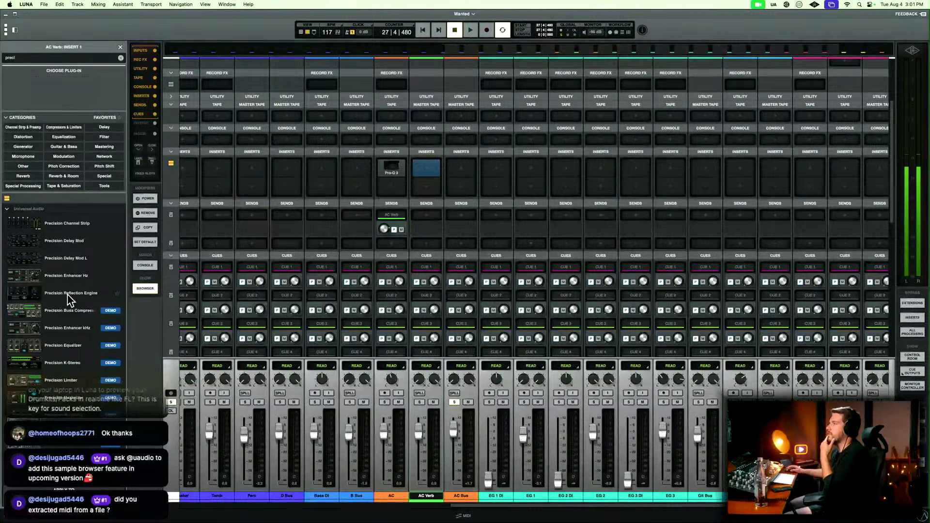
pyautogui.doubleClick(68, 294)
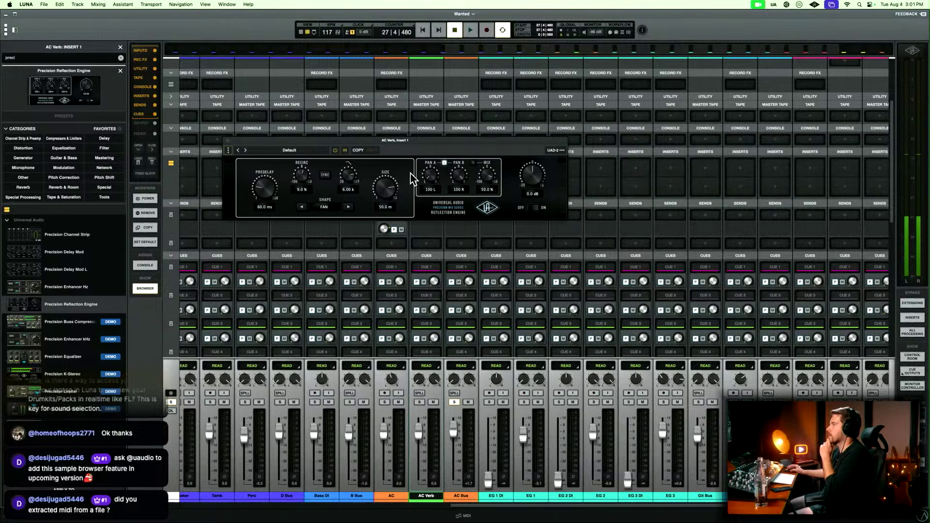
pyautogui.moveTo(530, 139); pyautogui.dragTo(493, 137)
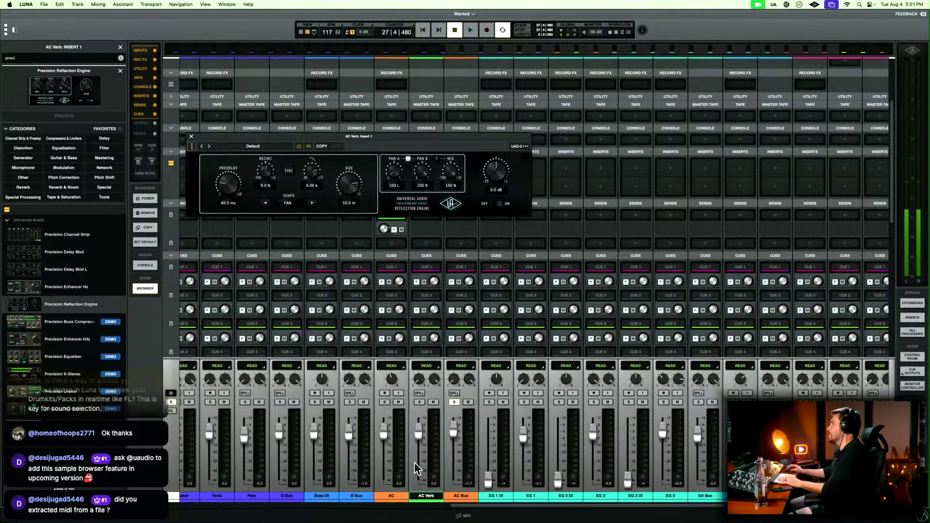
# Color the AC Verb bus orange to match the other acoustic channels and close the Reflection Engine.
pyautogui.click(424, 502)
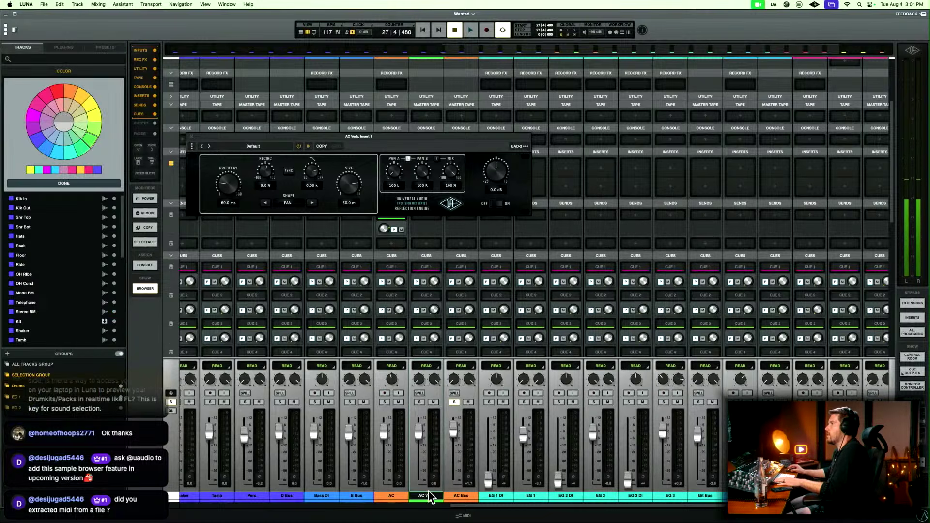
pyautogui.click(69, 91)
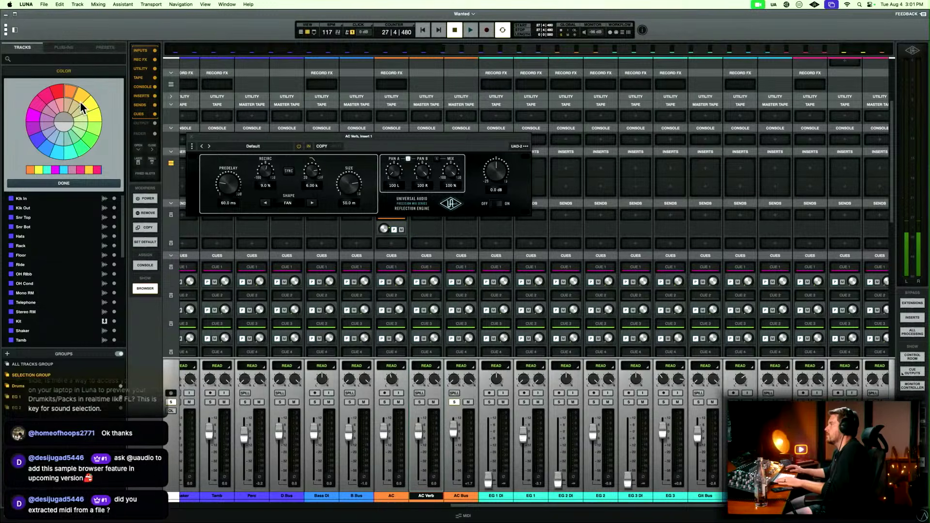
pyautogui.click(73, 183)
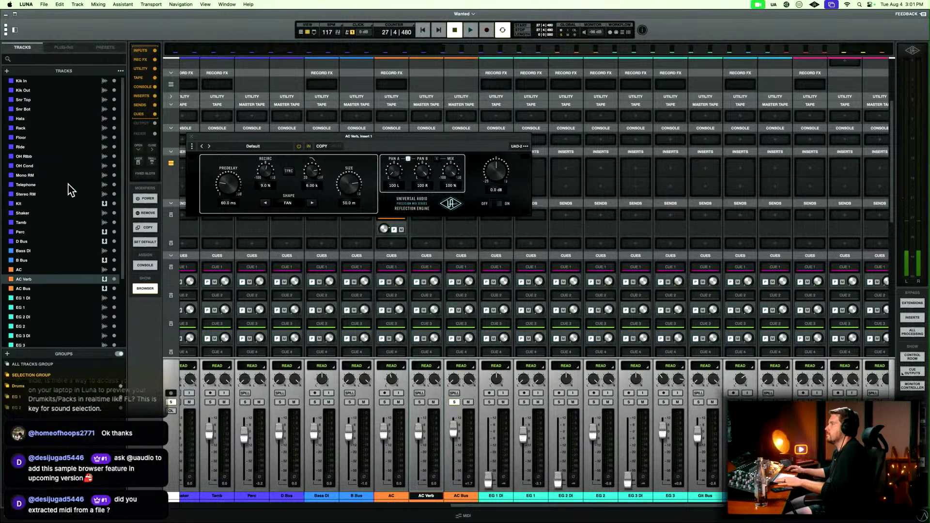
pyautogui.click(191, 137)
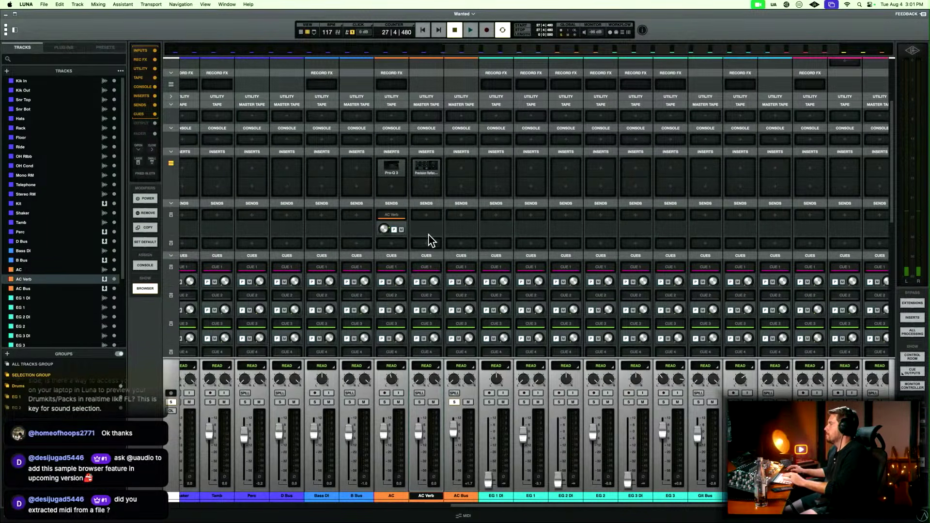
# Raise the AC track's send to AC Verb, and route the AC Verb output to AC Bus before resuming playback.
pyautogui.press('space')
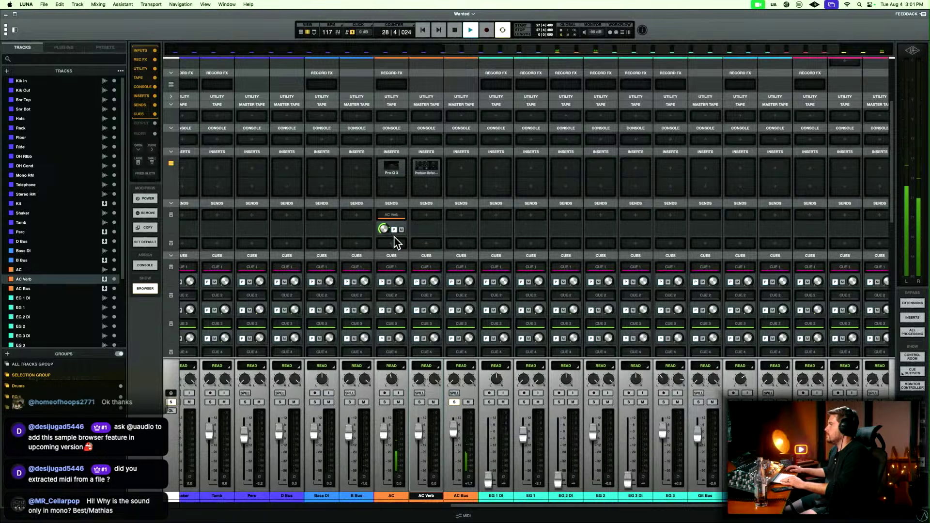
pyautogui.press('space')
pyautogui.scroll(-5, 428, 329)
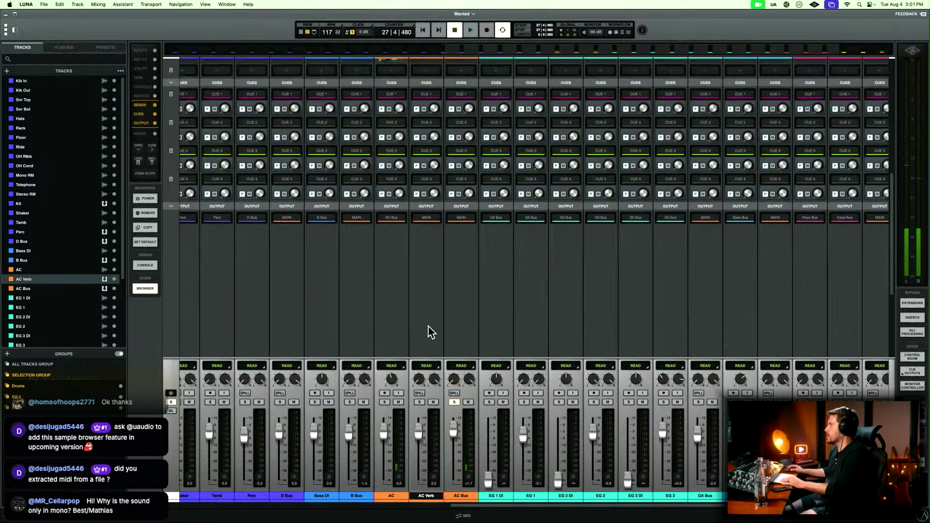
pyautogui.click(424, 218)
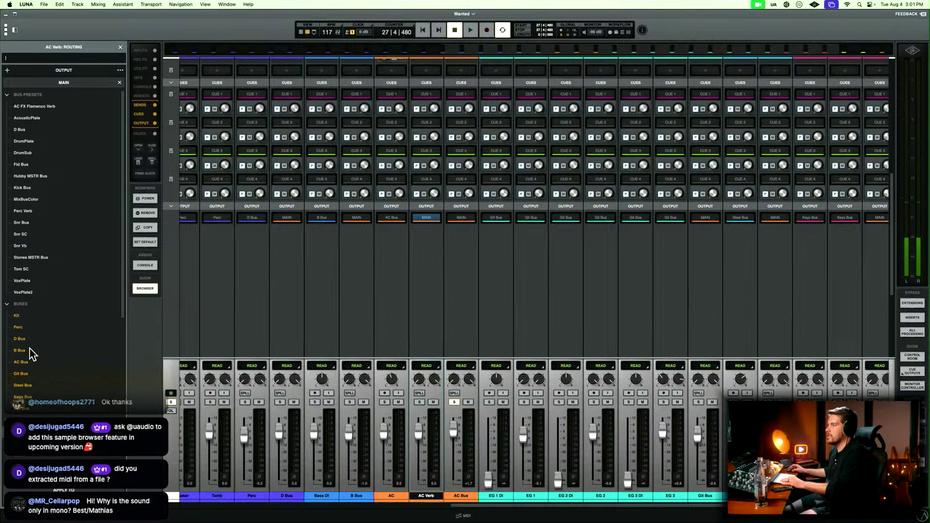
pyautogui.click(30, 364)
pyautogui.press('space')
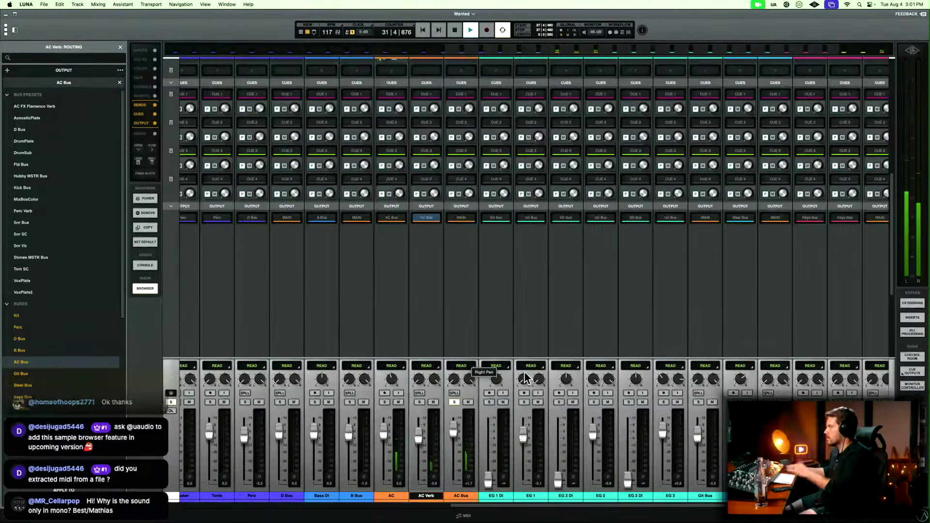
# Reopen the Reflection Engine on AC Verb and audition its shapes during playback, settling on Corridor.
pyautogui.scroll(2, 484, 302)
pyautogui.scroll(10, 486, 303)
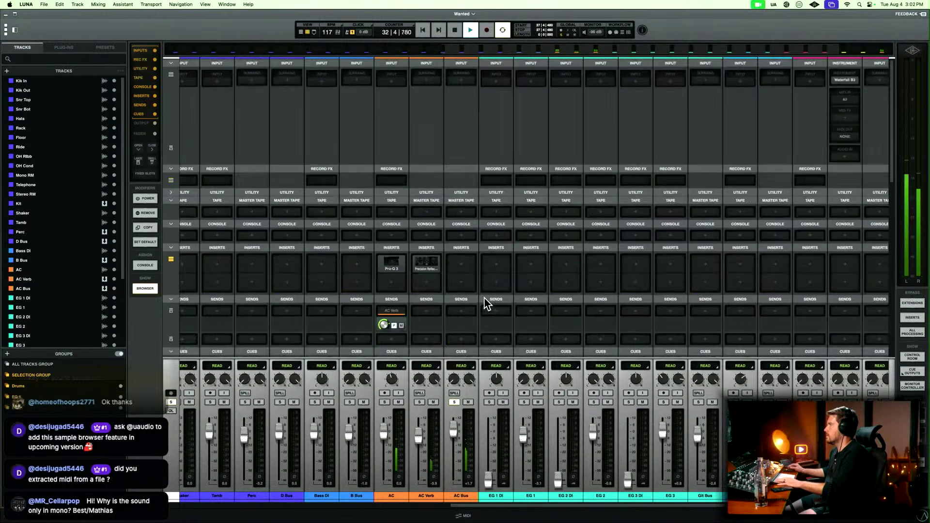
pyautogui.click(426, 264)
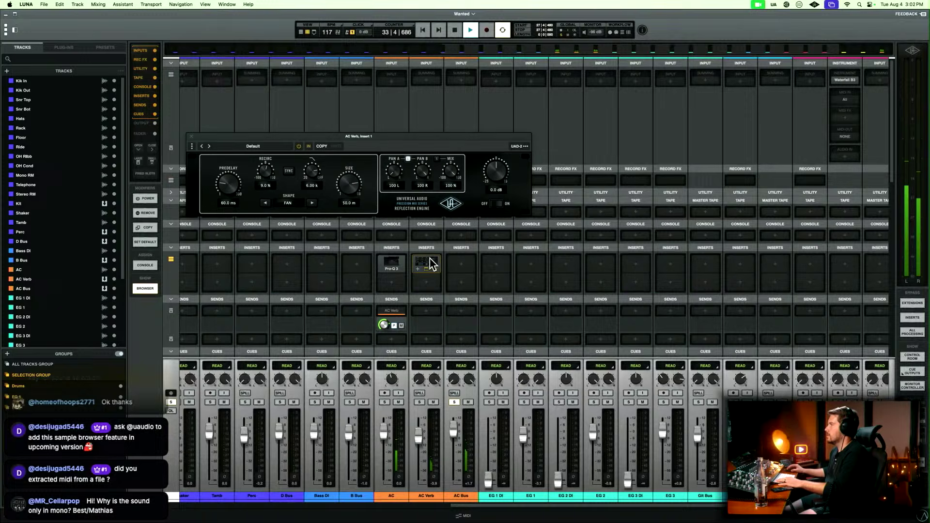
pyautogui.click(266, 147)
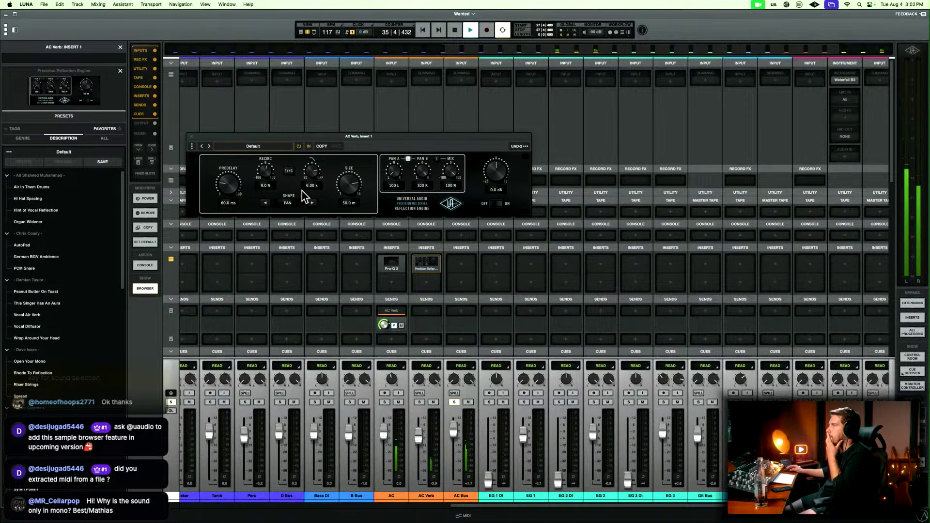
pyautogui.click(311, 203)
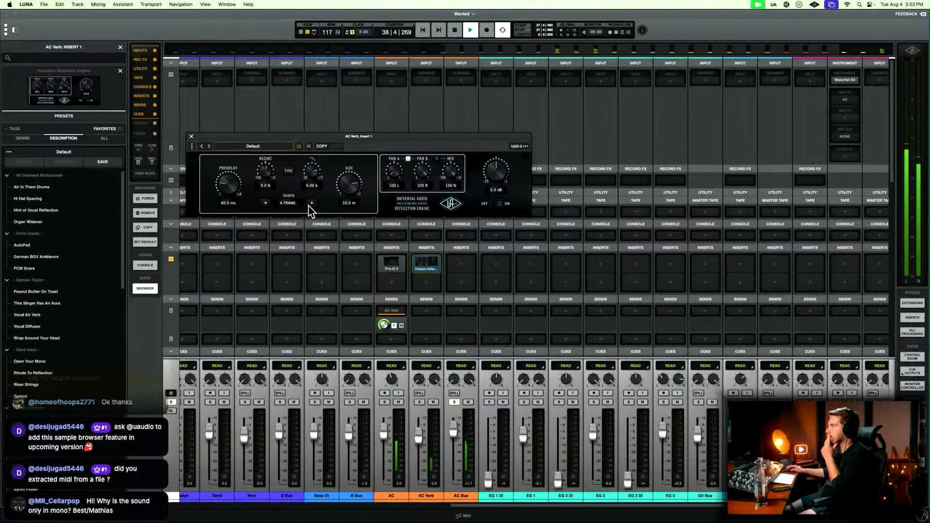
pyautogui.click(312, 204)
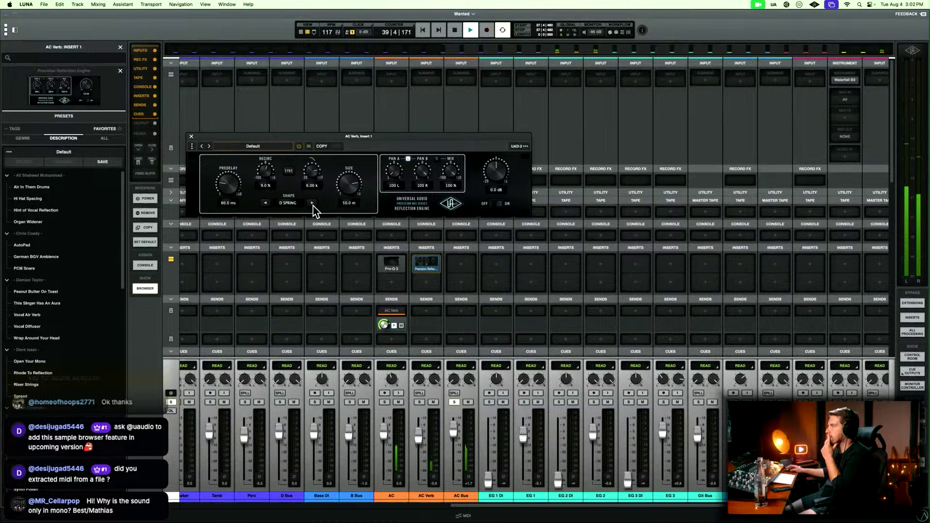
pyautogui.click(313, 204)
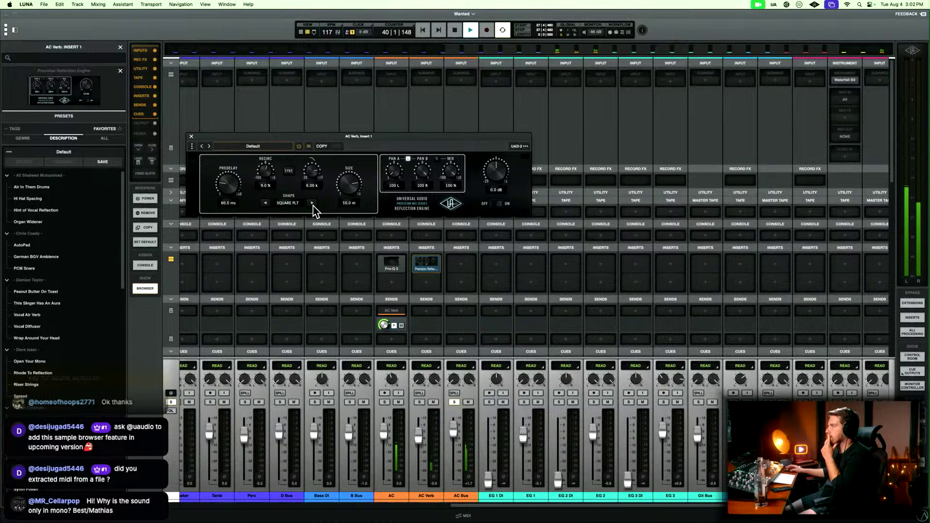
pyautogui.click(265, 203)
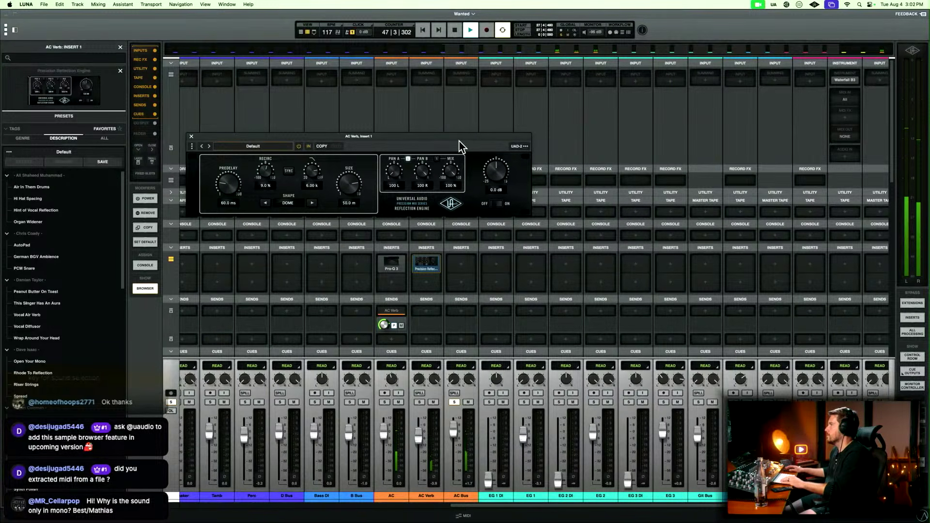
pyautogui.moveTo(459, 140); pyautogui.dragTo(542, 178)
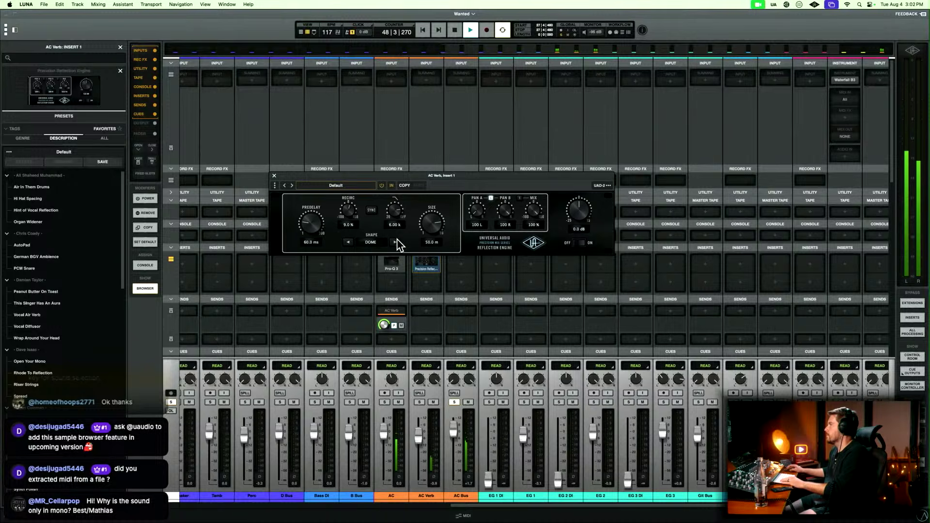
pyautogui.click(349, 244)
pyautogui.click(348, 243)
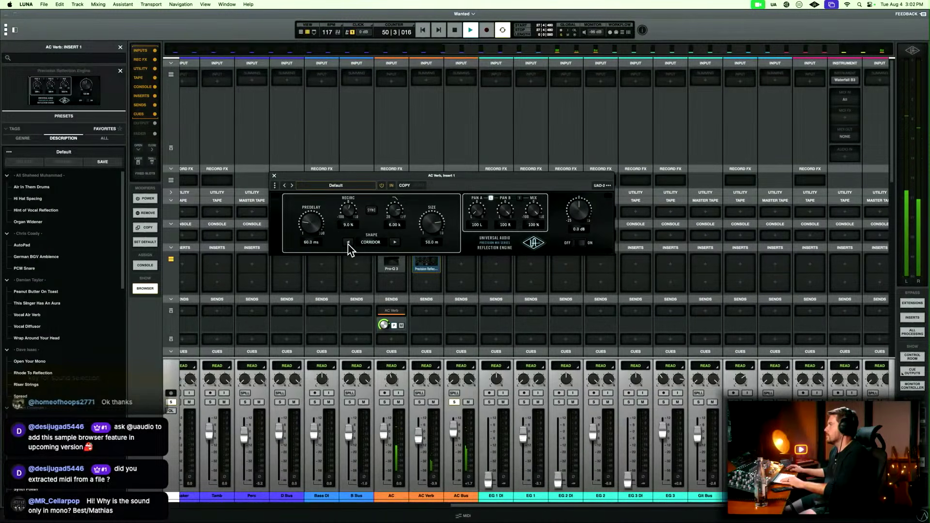
# Add the Studio D Chorus to the second insert slot of the AC Verb bus.
pyautogui.click(426, 282)
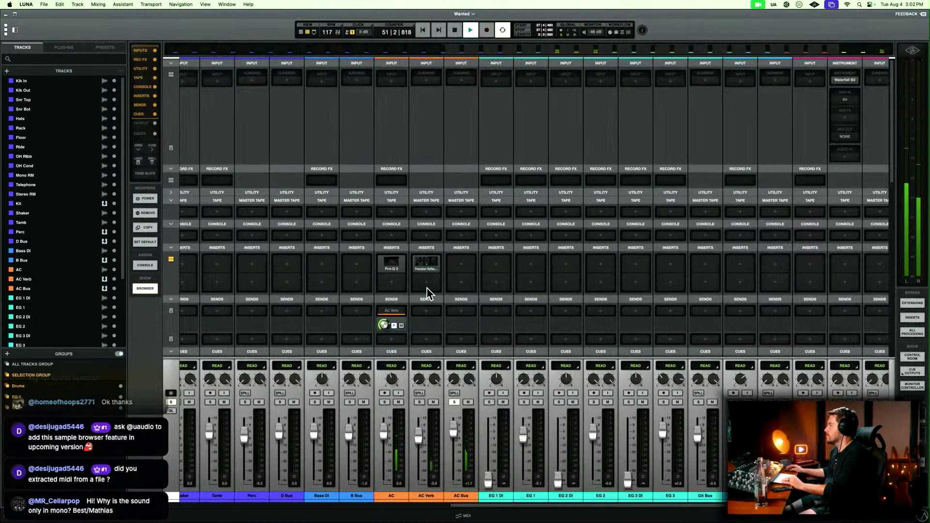
pyautogui.write('stu')
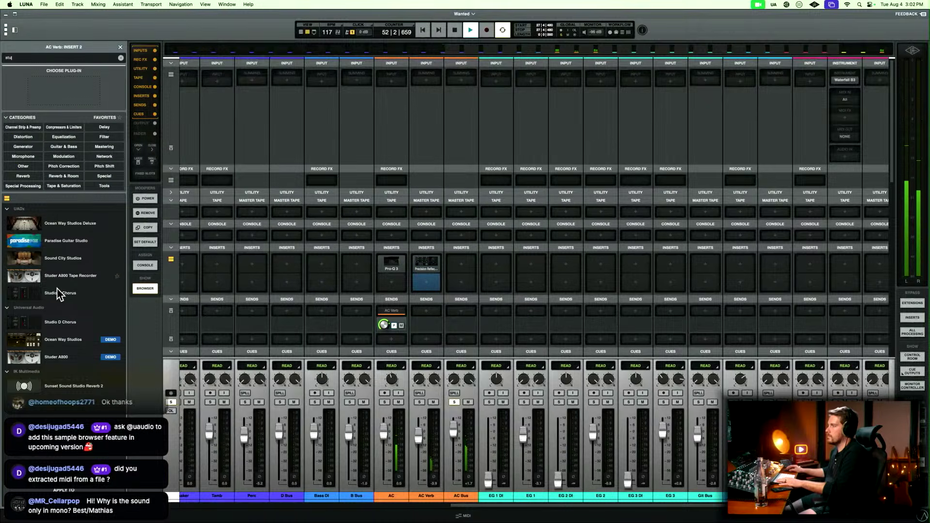
pyautogui.click(71, 295)
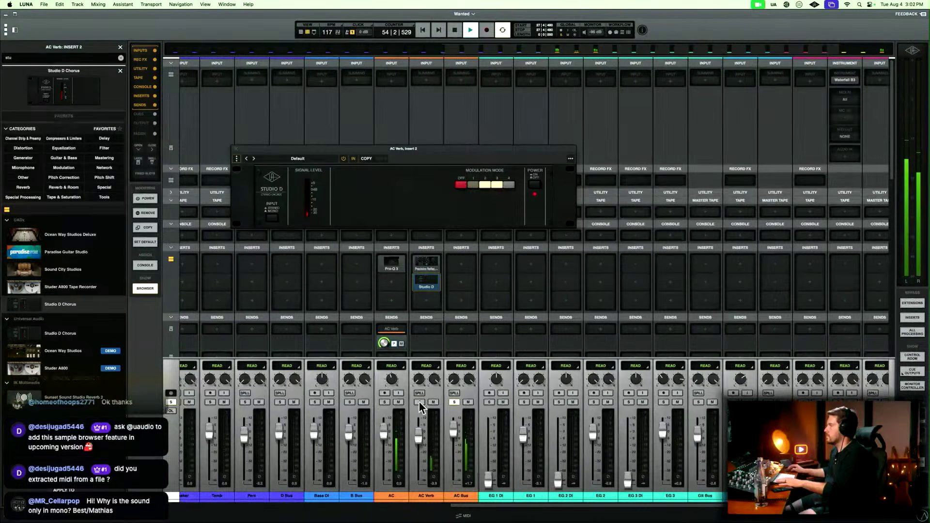
# Solo AC Verb with the AC track muted, set the Studio D Chorus to modulation mode 1, and close the plug-in.
pyautogui.click(398, 403)
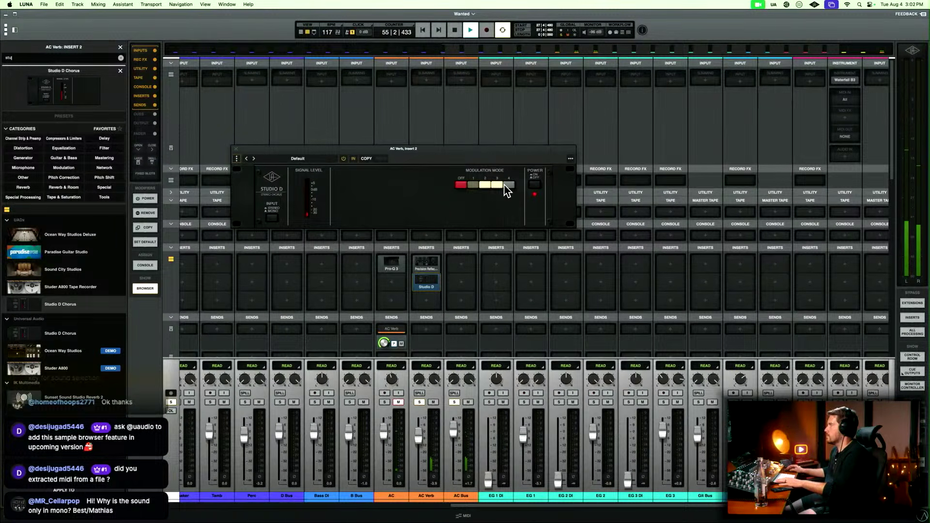
pyautogui.click(473, 184)
pyautogui.press('Escape')
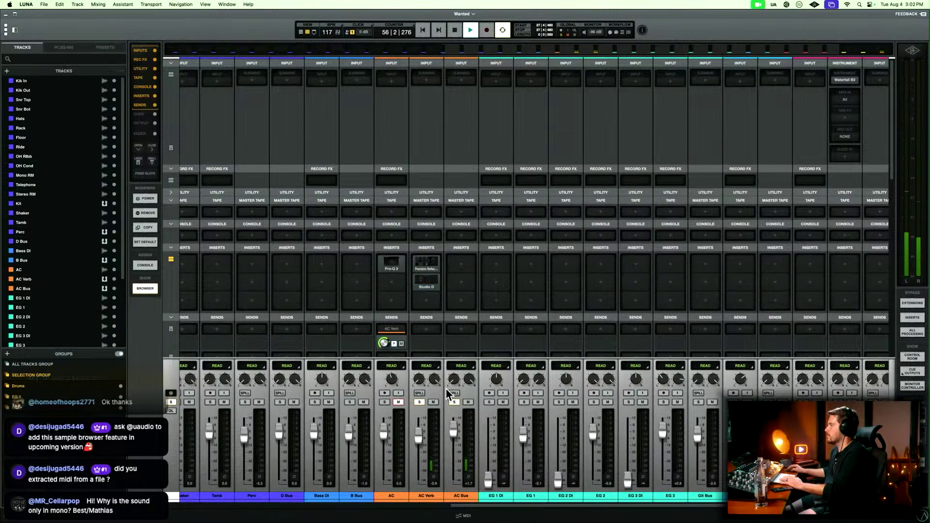
# Unmute the AC track, switch from the mixer to the timeline, and set the playback start point at bar 56 on the acoustic guitar clip.
pyautogui.click(398, 403)
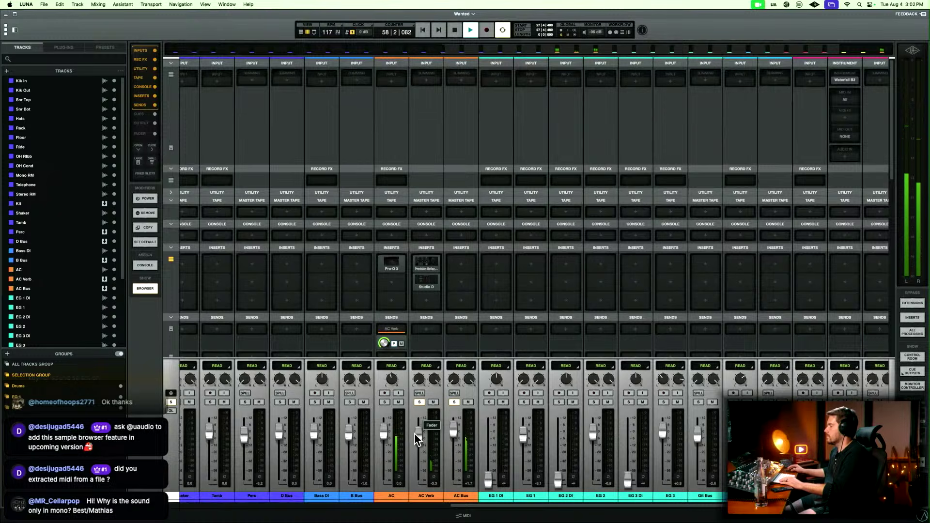
pyautogui.press('super+equal')
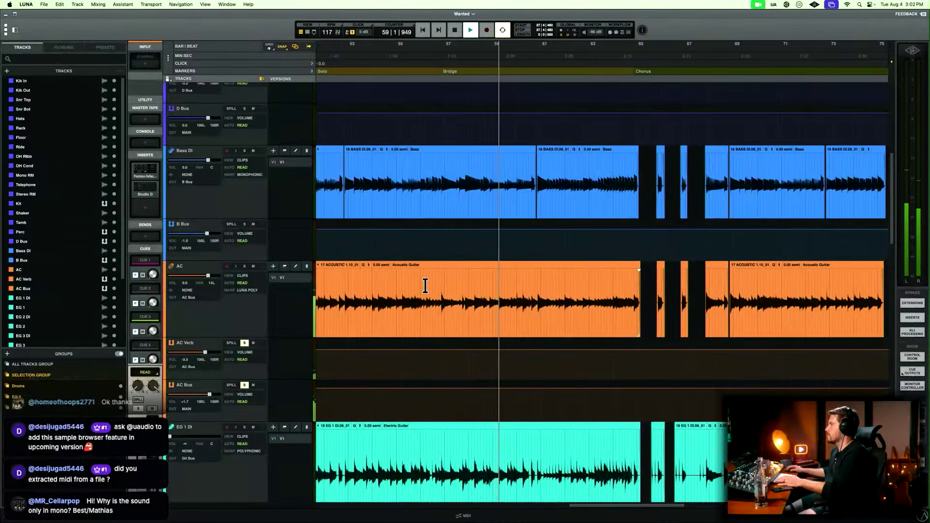
pyautogui.click(423, 285)
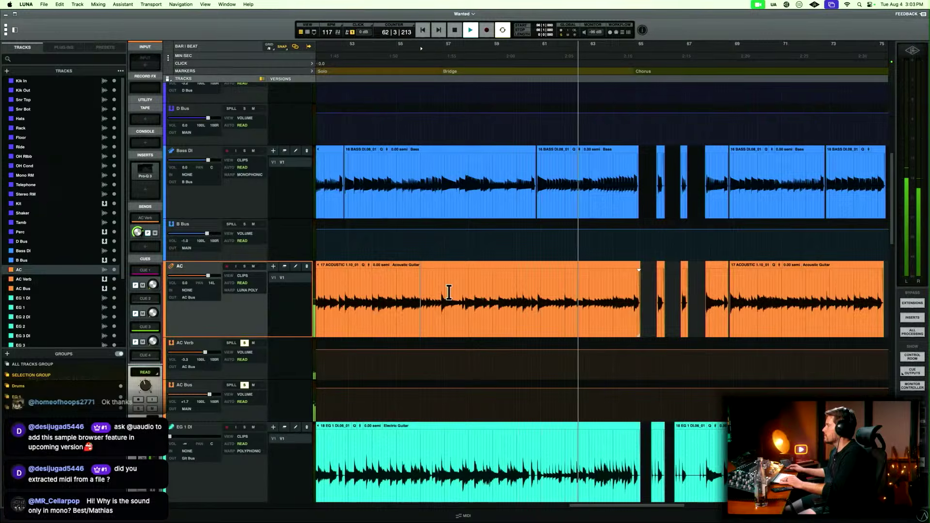
# Stop playback, unsolo AC Verb and AC Bus, and audition the acoustic guitar in the full mix from bar 56.
pyautogui.press('space')
pyautogui.click(245, 343)
pyautogui.click(244, 385)
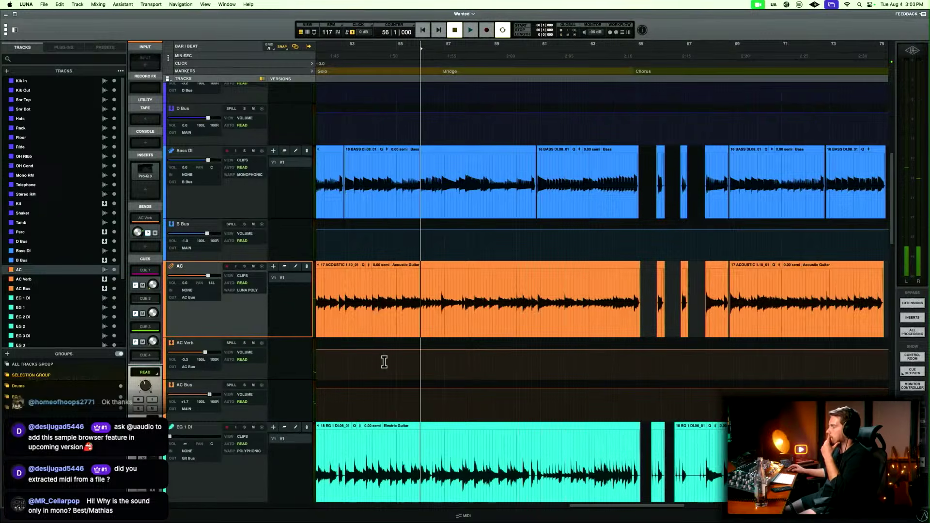
pyautogui.press('space')
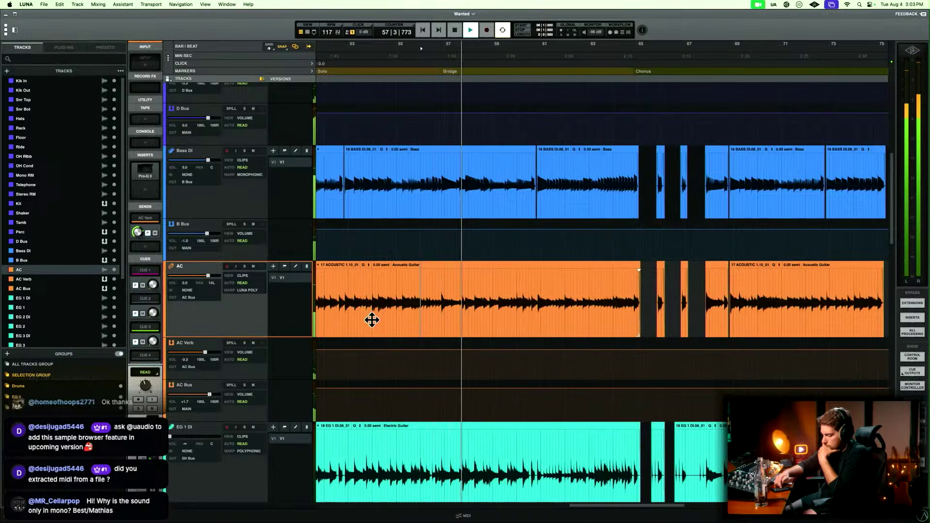
pyautogui.press('space')
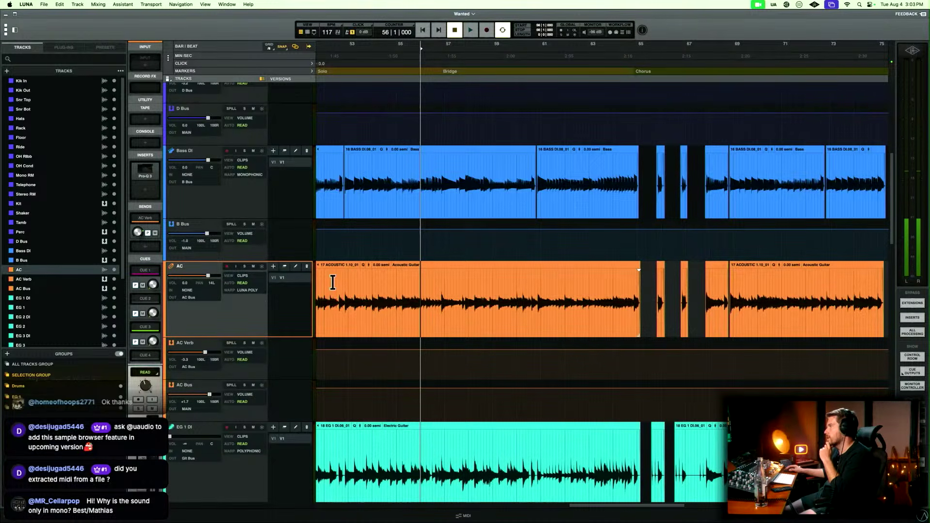
pyautogui.hscroll(-2, 333, 282)
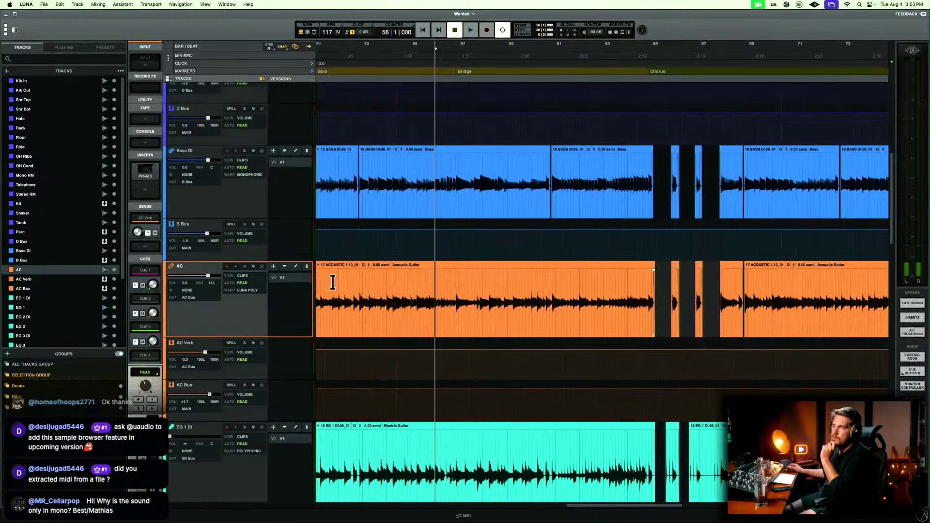
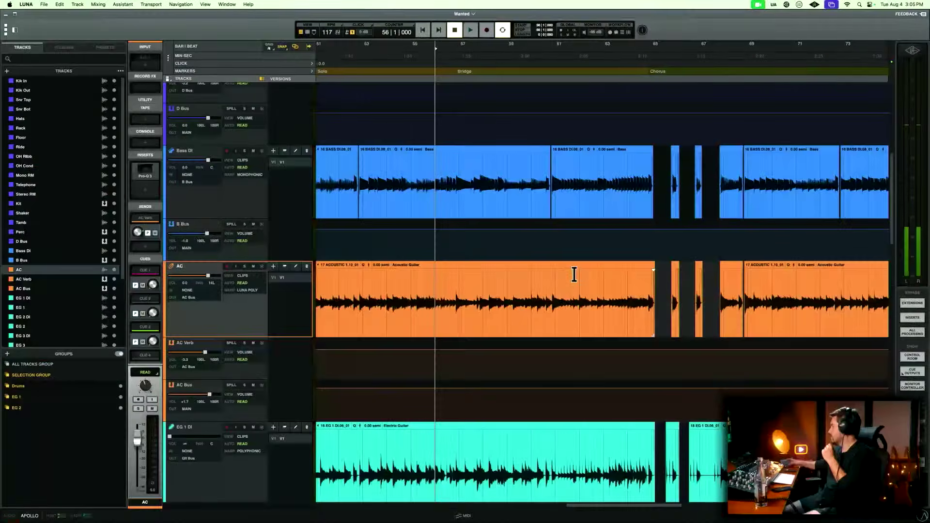
# Play the mix from bar 56 and add a cut of about 1.5 dB near 157 Hz in the AC track's Pro-Q 3.
pyautogui.scroll(-4, 562, 297)
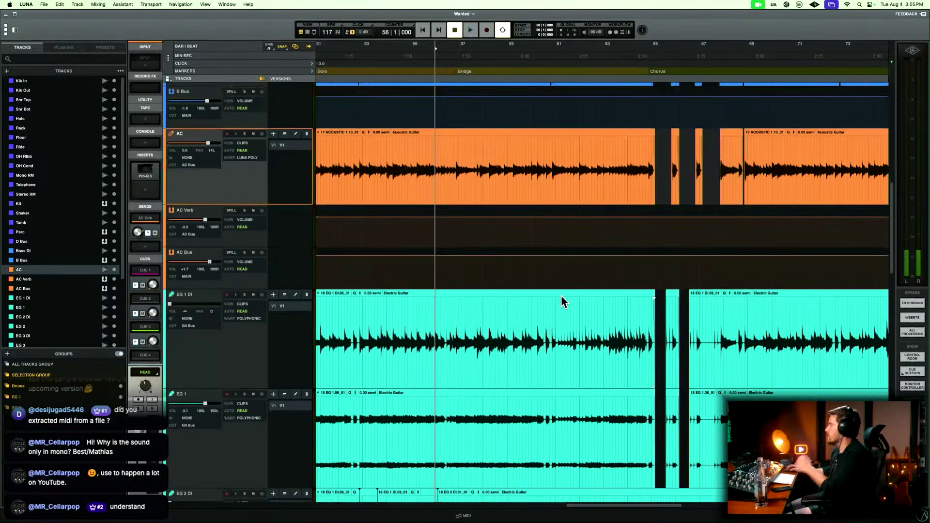
pyautogui.scroll(7, 561, 296)
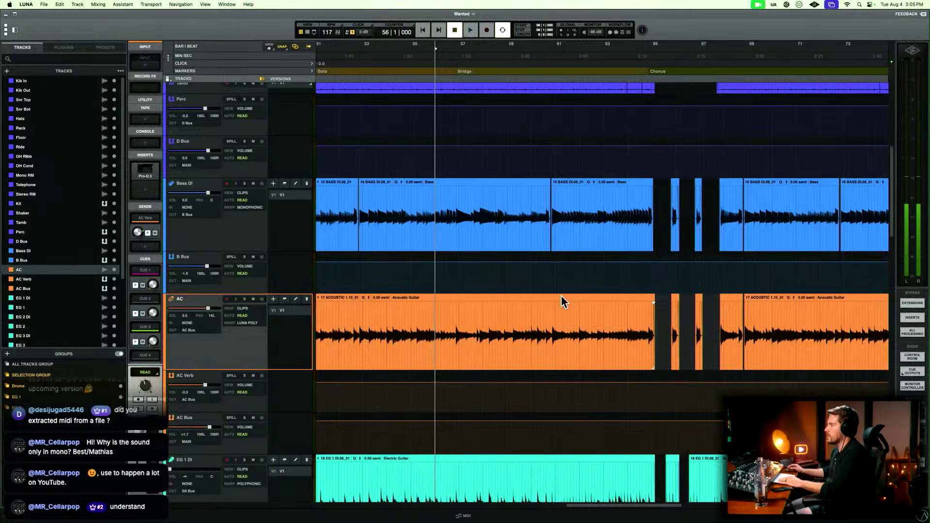
pyautogui.press('super+equal')
pyautogui.press('space')
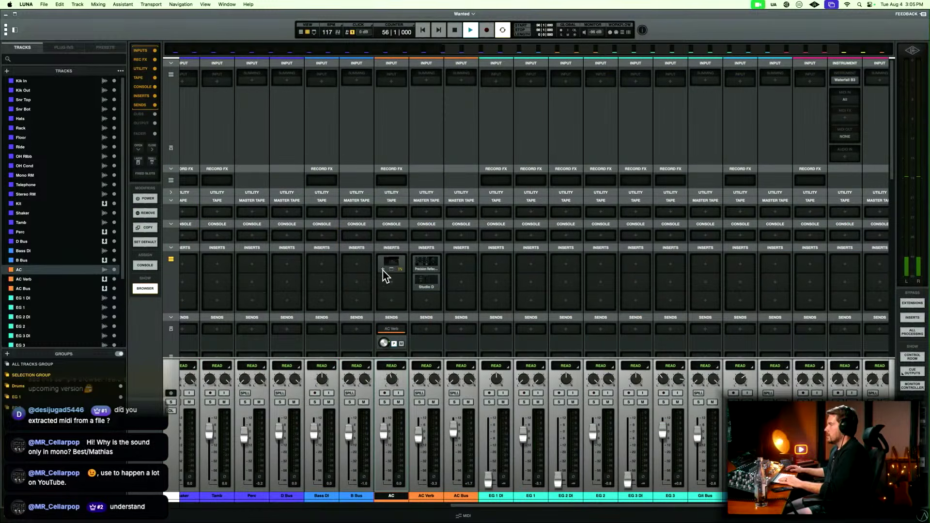
pyautogui.click(390, 265)
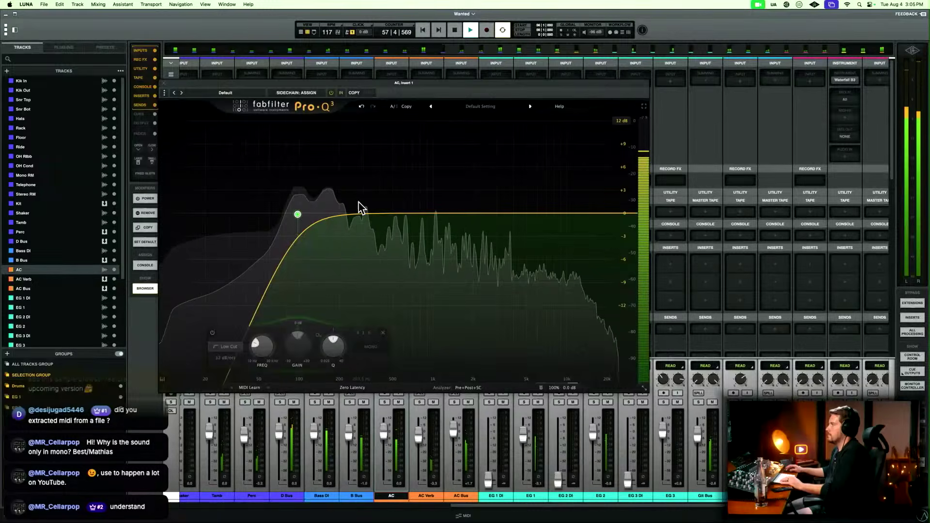
pyautogui.doubleClick(325, 225)
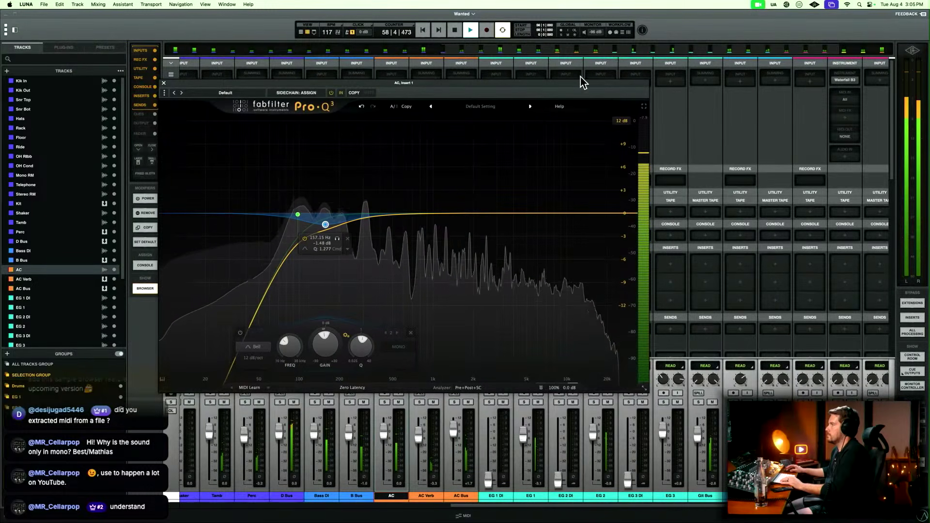
pyautogui.press('super+w')
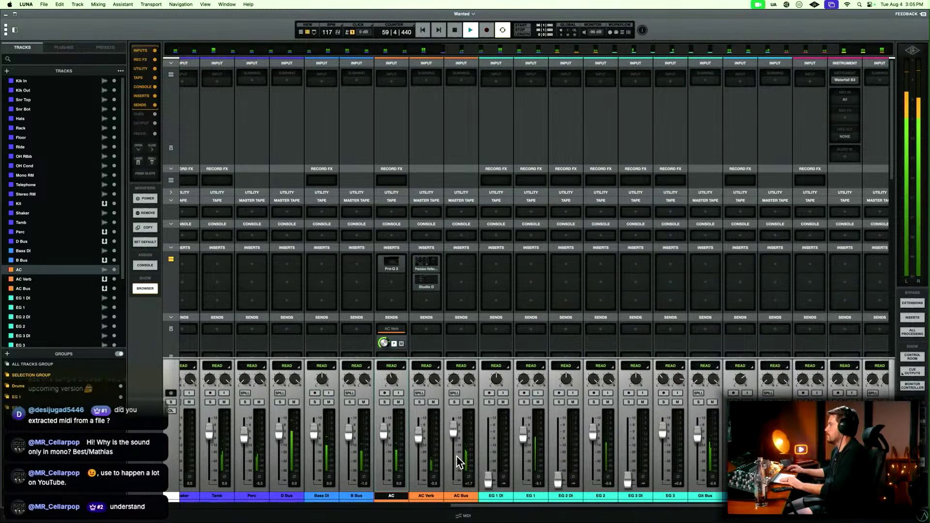
# Solo AC Bus and B Bus during playback, then stop.
pyautogui.click(454, 402)
pyautogui.click(423, 494)
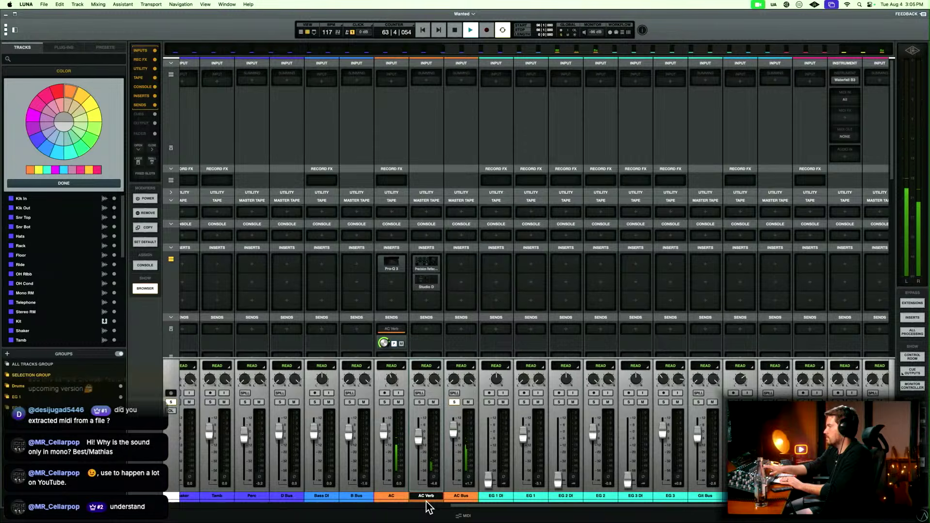
pyautogui.click(352, 496)
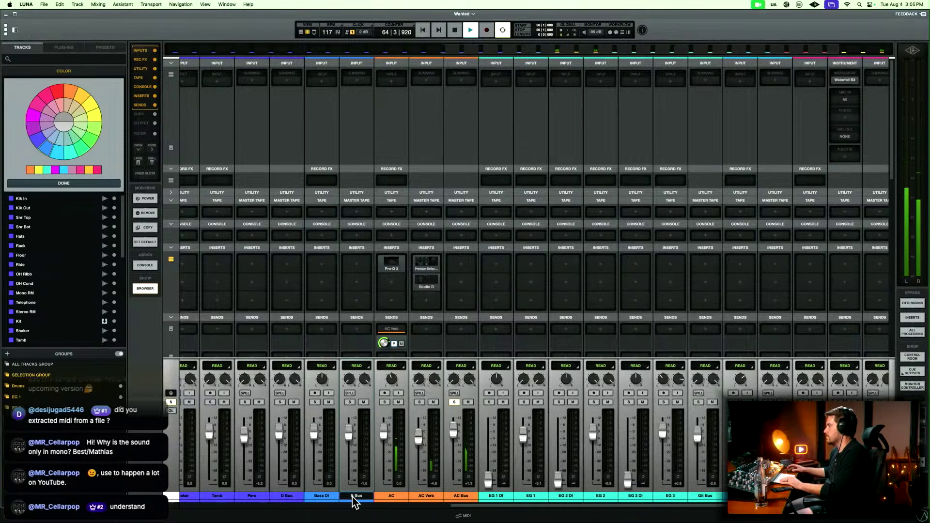
pyautogui.click(349, 402)
pyautogui.press('space')
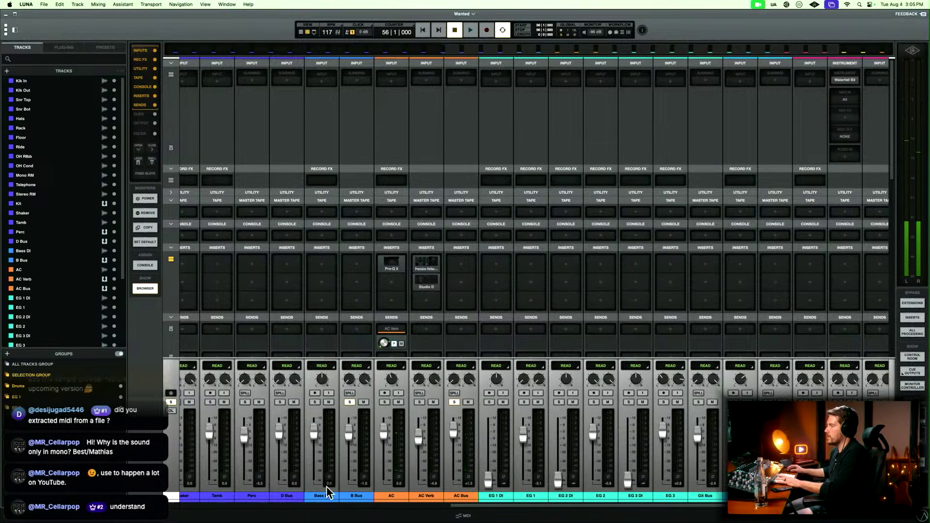
# Duplicate the Bass DI track and rename the copy Bass Amp.
pyautogui.click(327, 494)
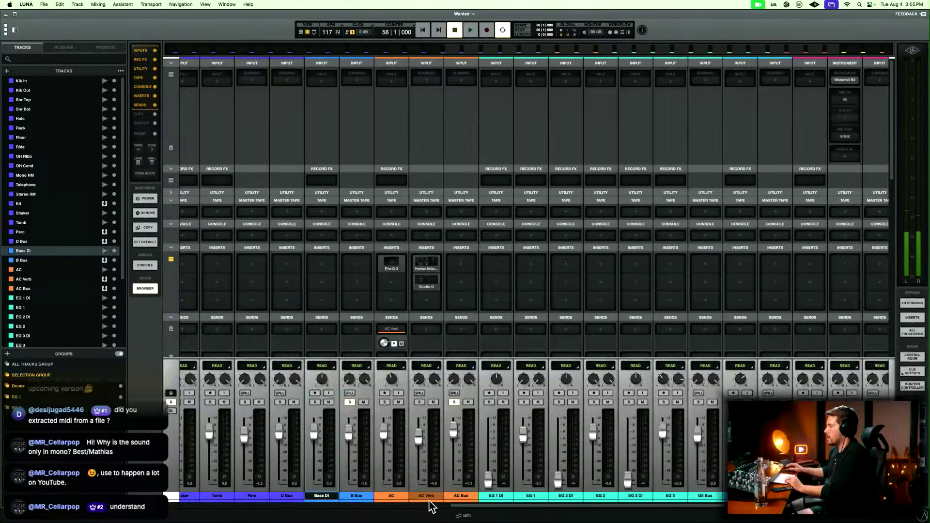
pyautogui.rightClick(322, 495)
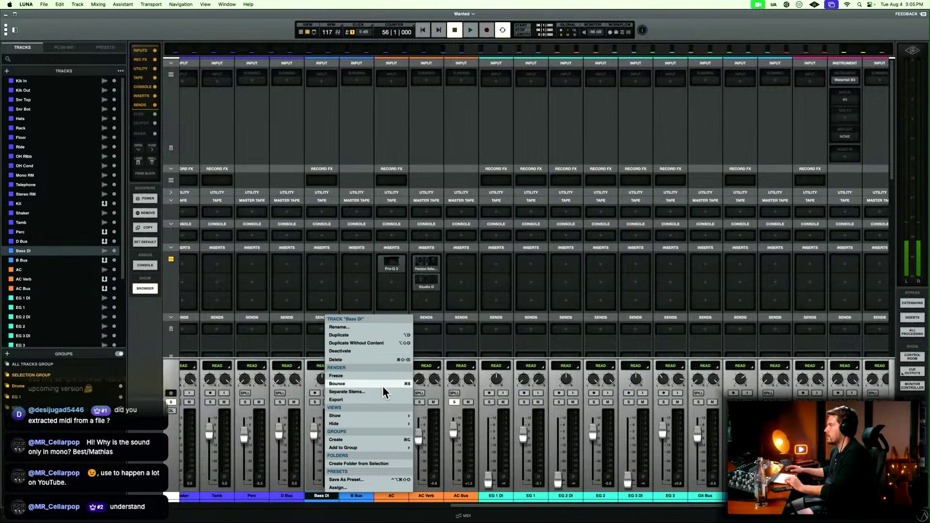
pyautogui.click(386, 337)
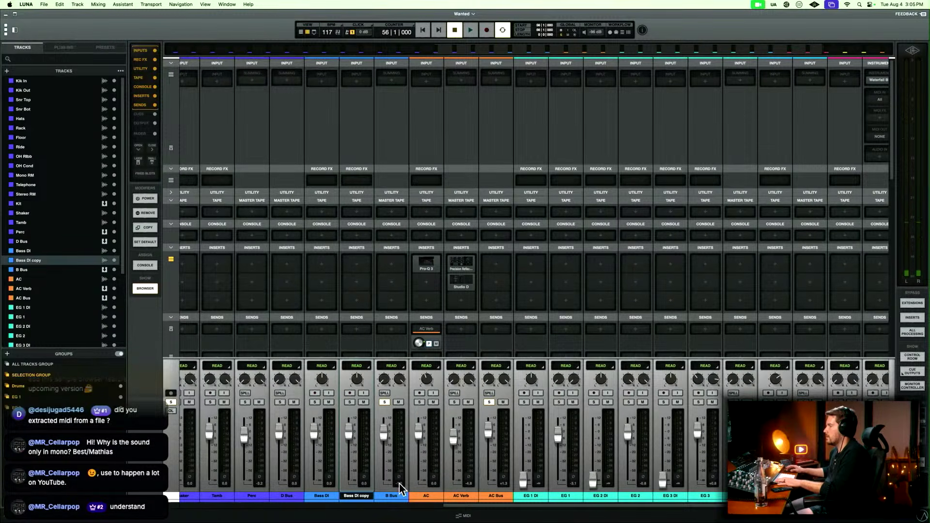
pyautogui.doubleClick(360, 496)
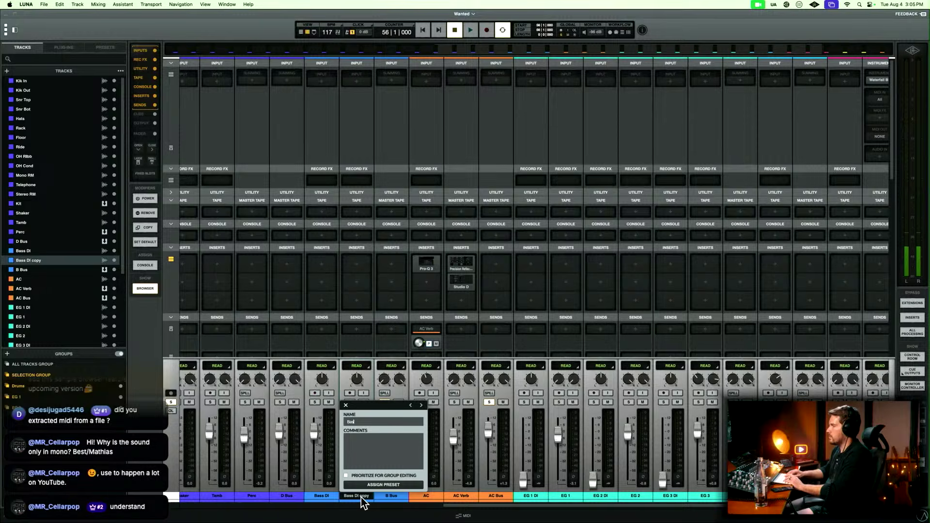
pyautogui.write('Bass Amp')
pyautogui.press('Return')
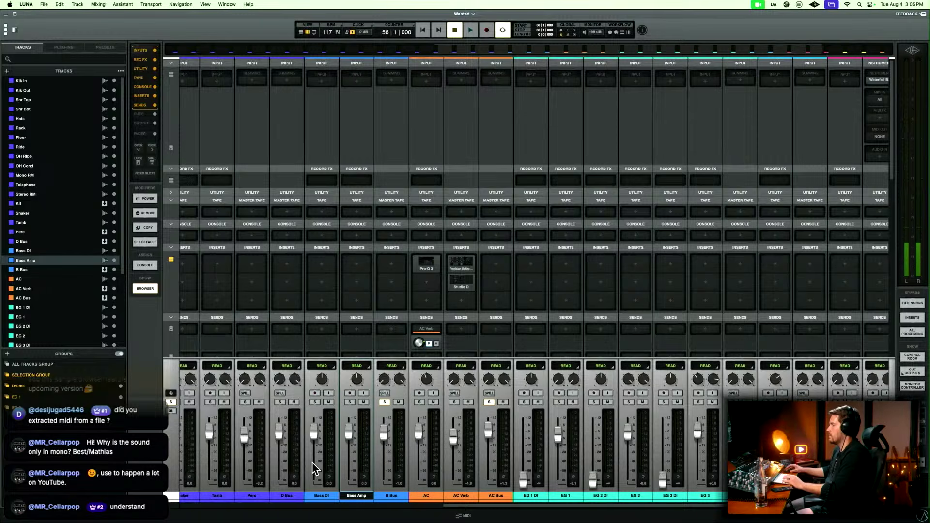
# Add Pro-Q 3 (AU) to the first insert of Bass DI, examine its spectrum during playback, and close the plug-in.
pyautogui.click(328, 266)
pyautogui.write('fab')
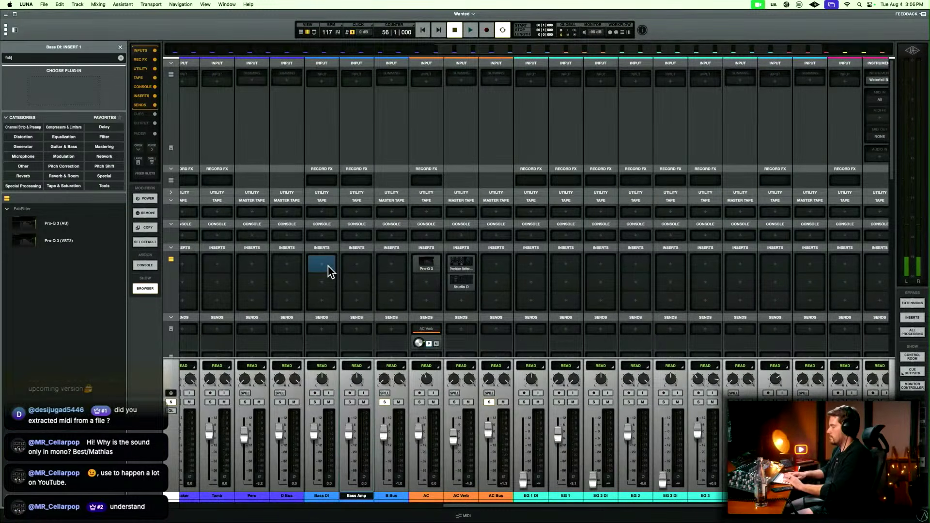
pyautogui.doubleClick(68, 228)
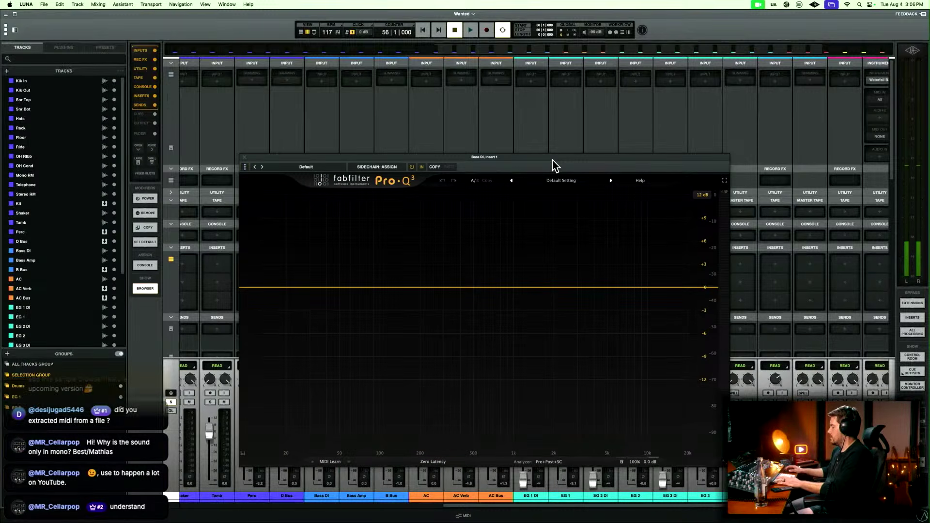
pyautogui.press('space')
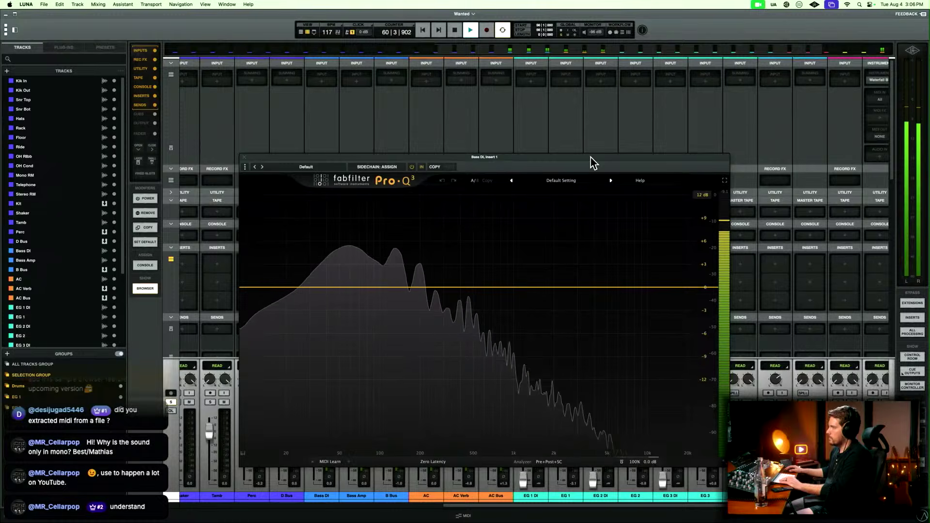
pyautogui.press('super+w')
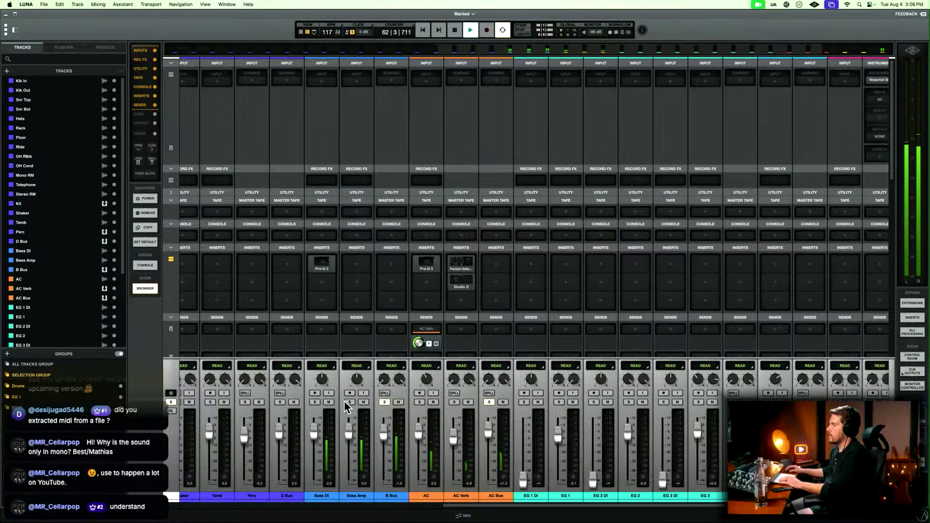
pyautogui.press('space')
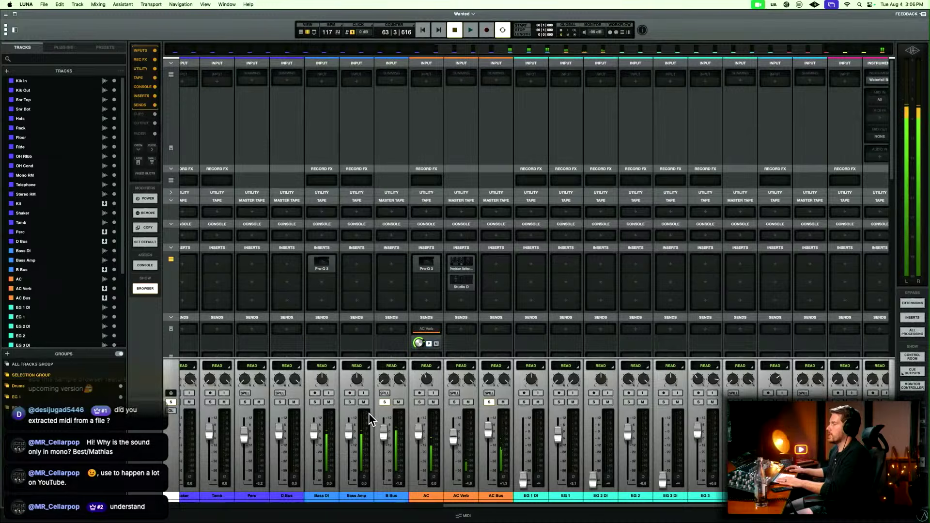
# Add the BOD bass overdrive to the first insert of Bass Amp and move its window clear of the bass channels.
pyautogui.click(350, 495)
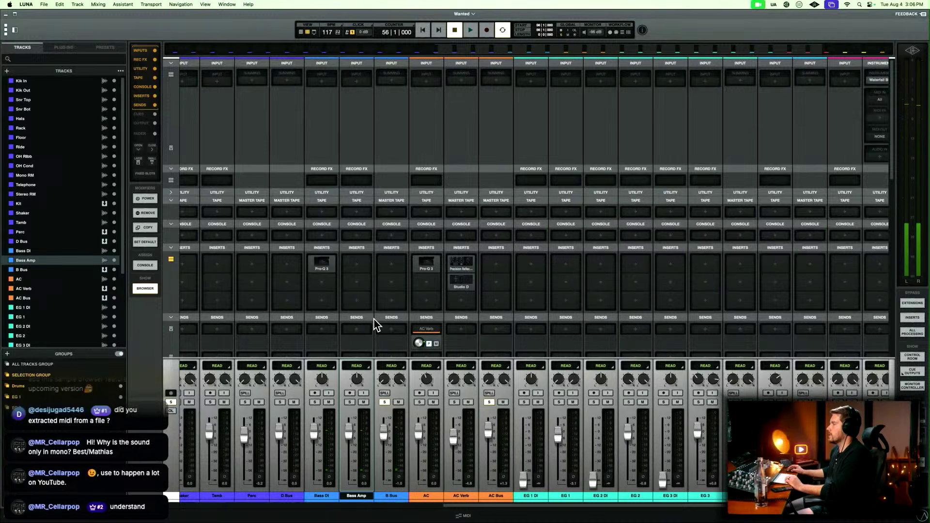
pyautogui.click(349, 266)
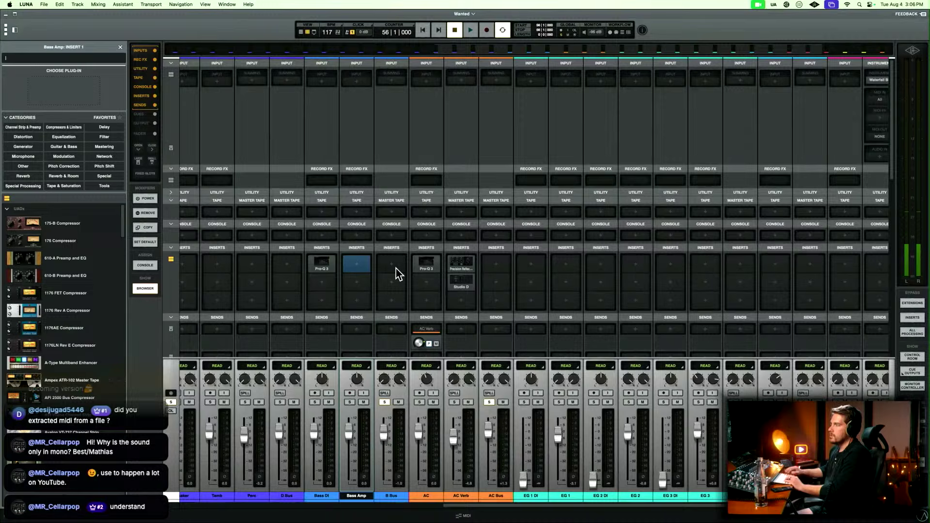
pyautogui.write('bod')
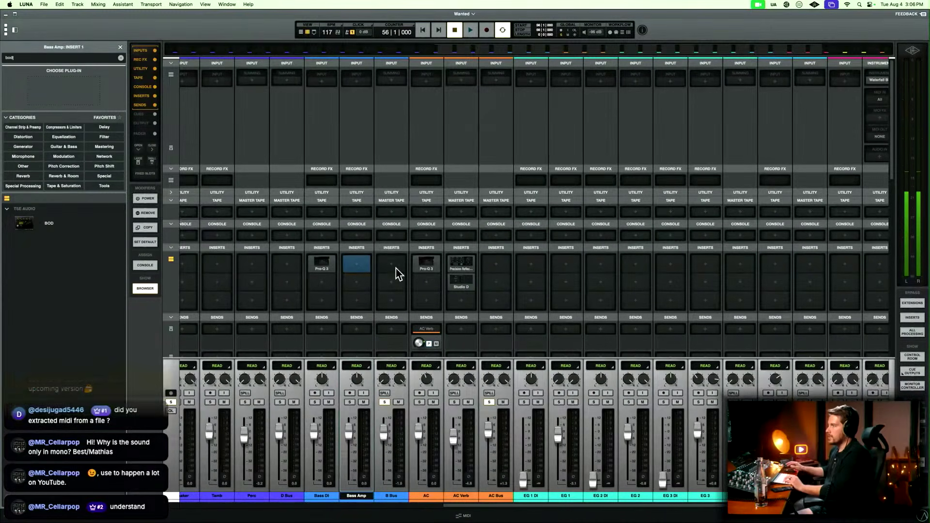
pyautogui.click(68, 235)
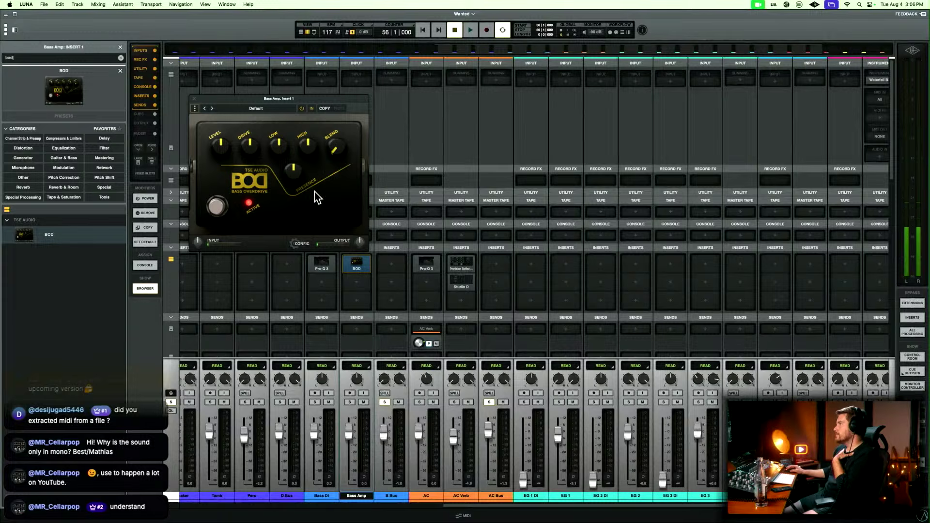
pyautogui.moveTo(344, 107); pyautogui.dragTo(661, 182)
# Play from bar 56, lower the Bass DI and Bass Amp faders together, and solo Bass DI.
pyautogui.press('space')
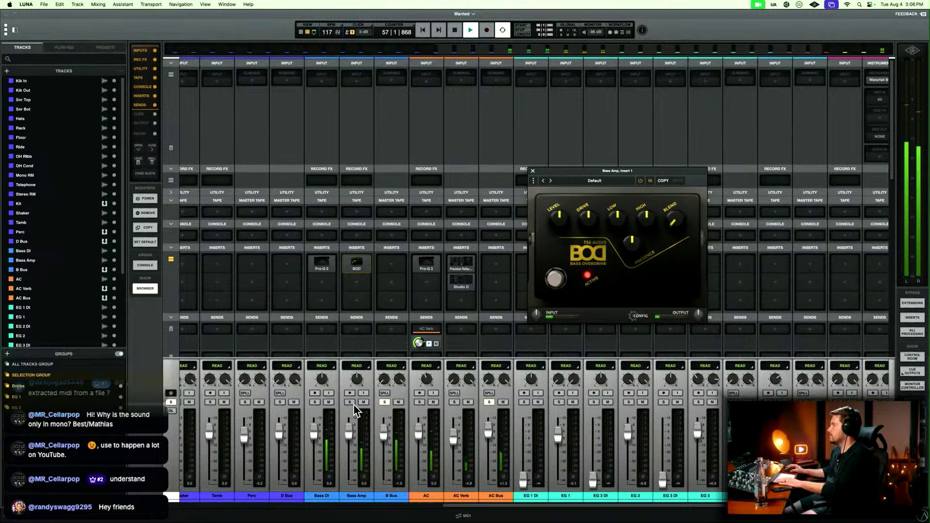
pyautogui.click(355, 502)
pyautogui.keyDown('shift'); pyautogui.click(317, 500); pyautogui.keyUp('shift')
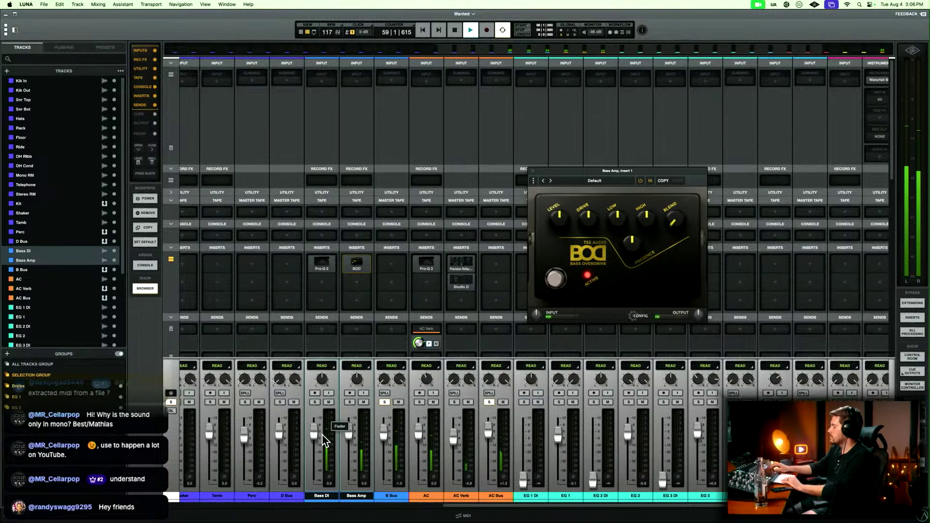
pyautogui.moveTo(323, 434); pyautogui.dragTo(323, 441)
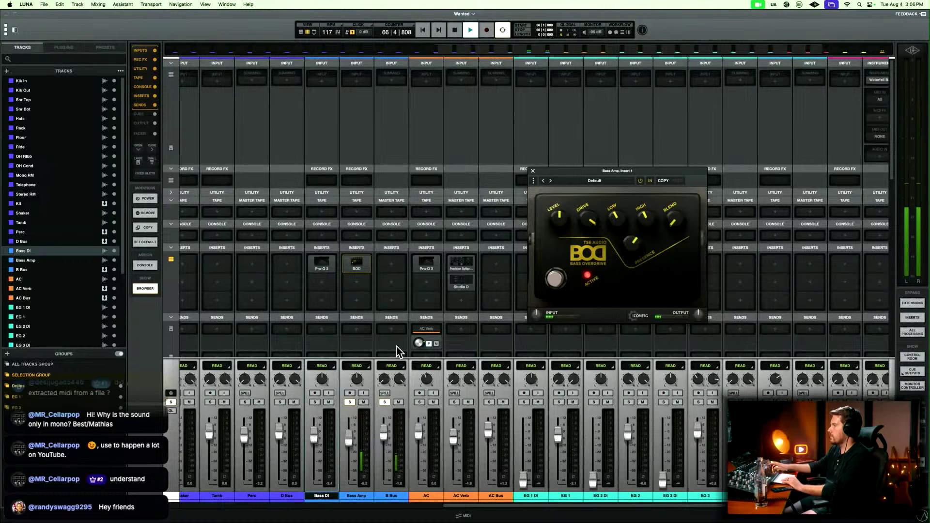
pyautogui.click(313, 403)
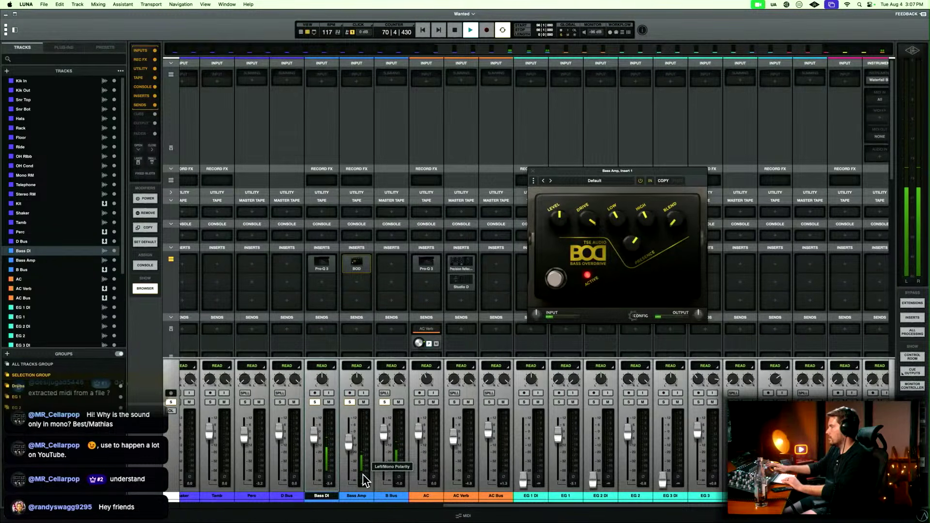
# Add Pro-Q 3 to the first insert of B Bus, restart playback to view its spectrum, and close the plug-in.
pyautogui.click(392, 269)
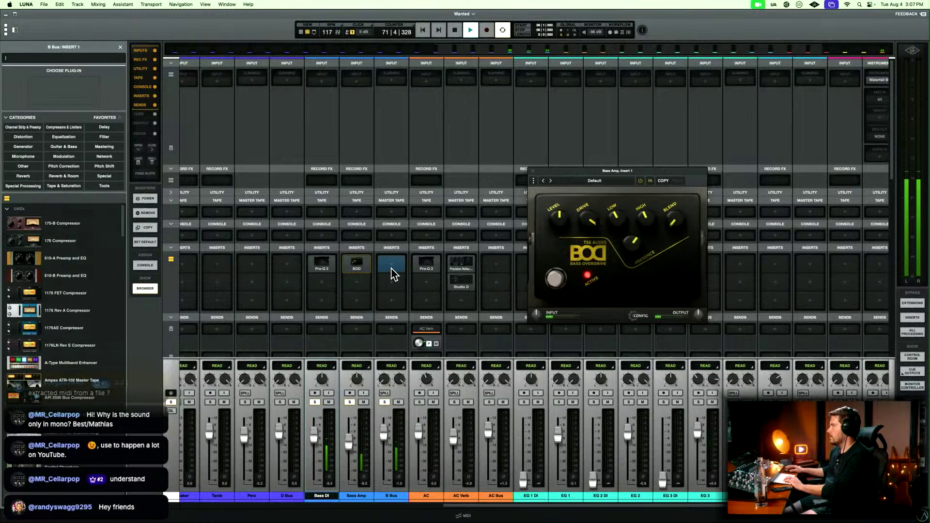
pyautogui.write('fab')
pyautogui.doubleClick(63, 223)
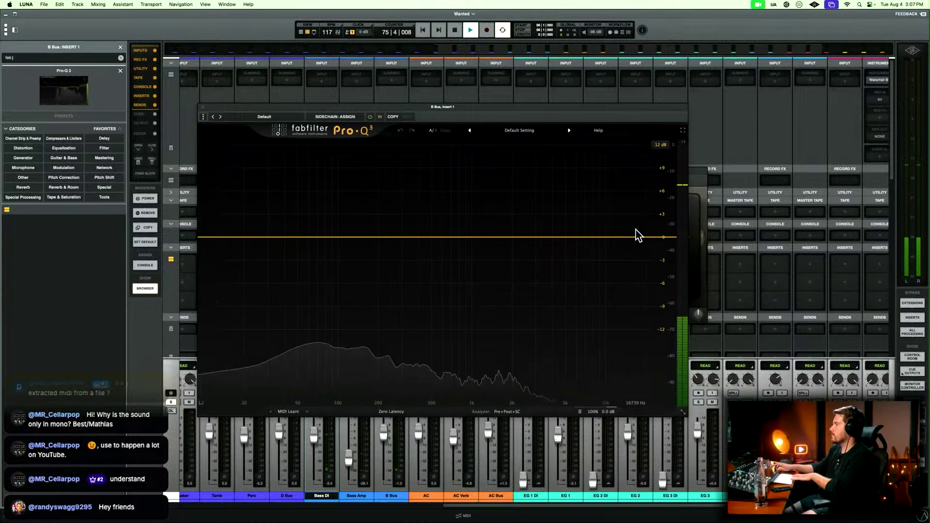
pyautogui.press('space')
pyautogui.press('space')
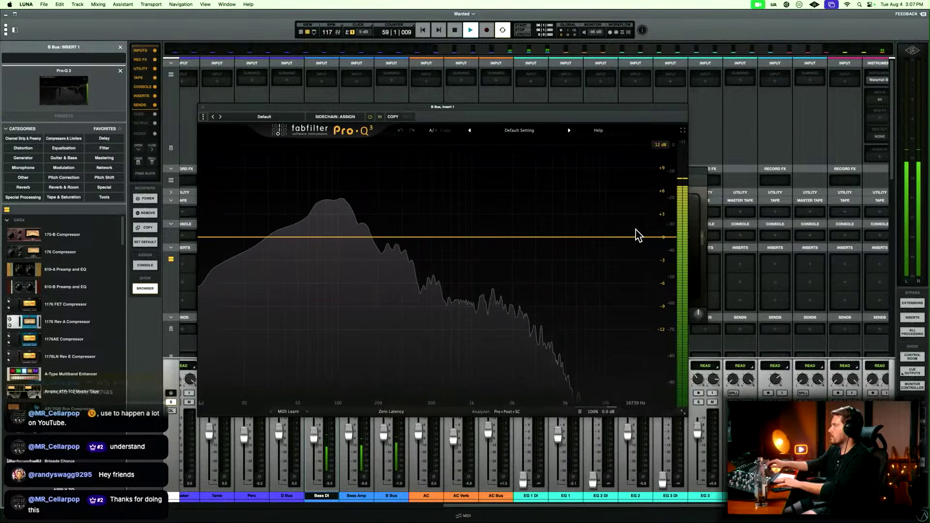
pyautogui.press('super+w')
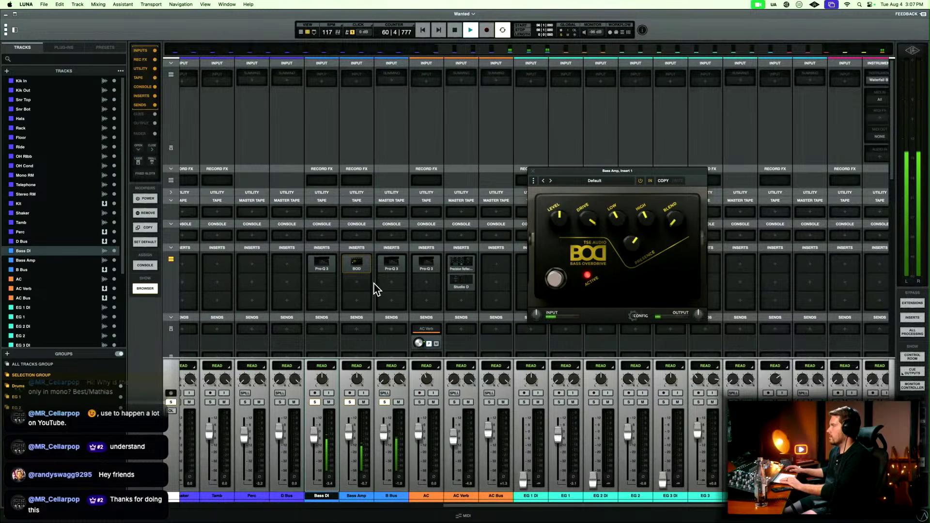
pyautogui.click(356, 283)
pyautogui.write('fa')
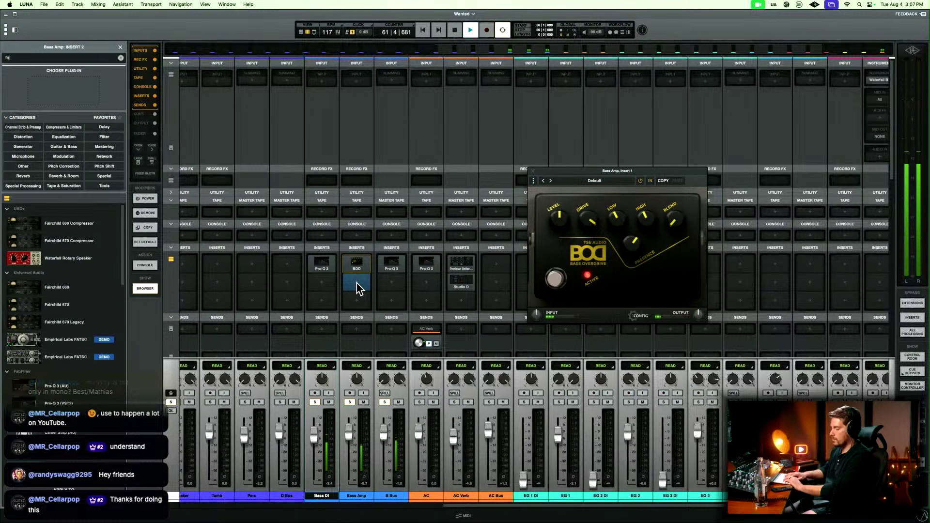
pyautogui.press('Escape')
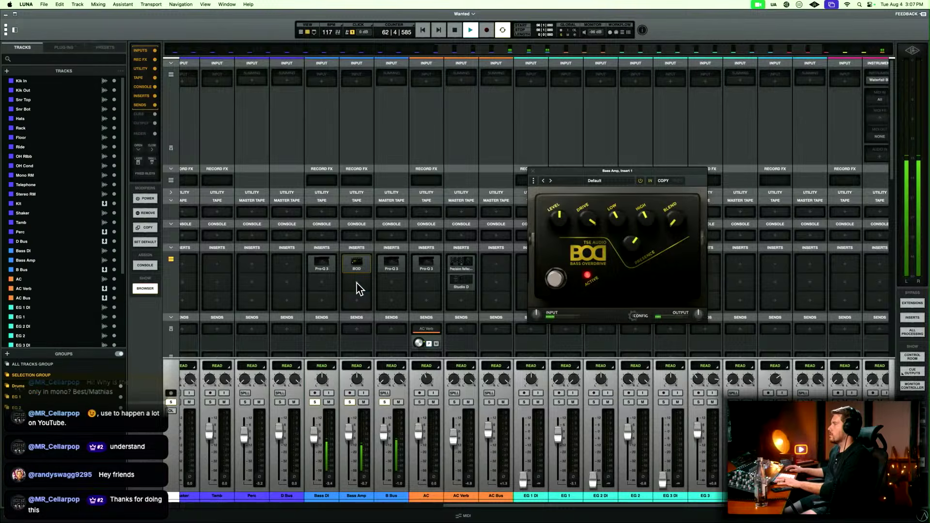
# Add Pro-Q 3 (AU) to the second insert of Bass Amp, after the BOD overdrive.
pyautogui.click(357, 287)
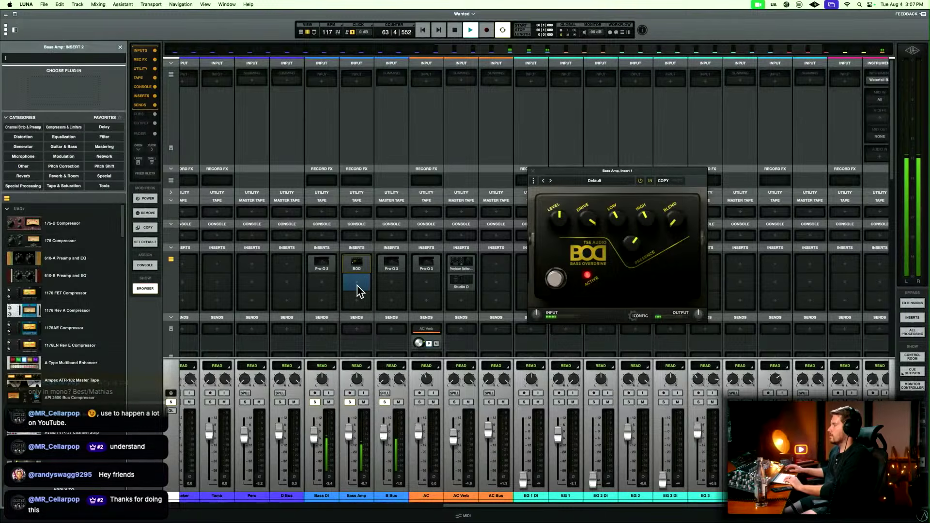
pyautogui.write('b')
pyautogui.doubleClick(37, 225)
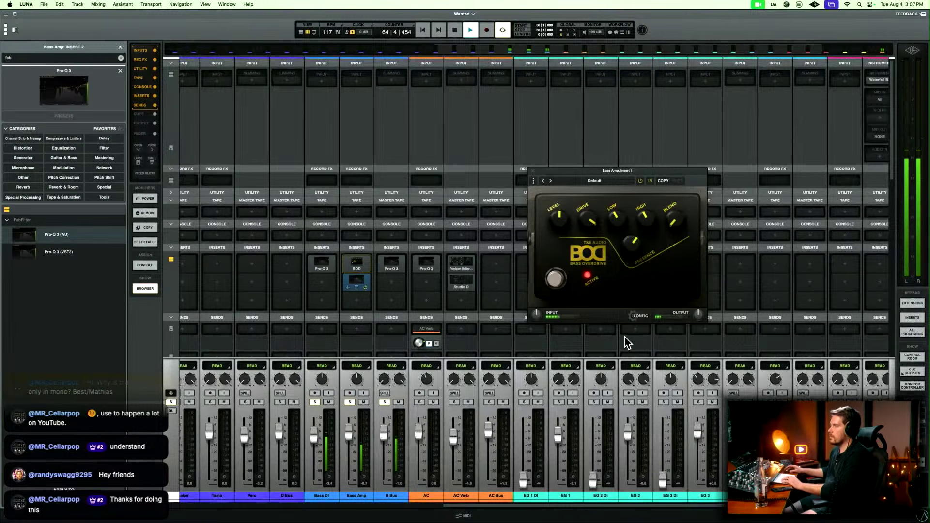
# Add a low cut at about 140 Hz in Bass Amp's Pro-Q 3, close it, and solo AC Bus.
pyautogui.moveTo(219, 246); pyautogui.dragTo(366, 259)
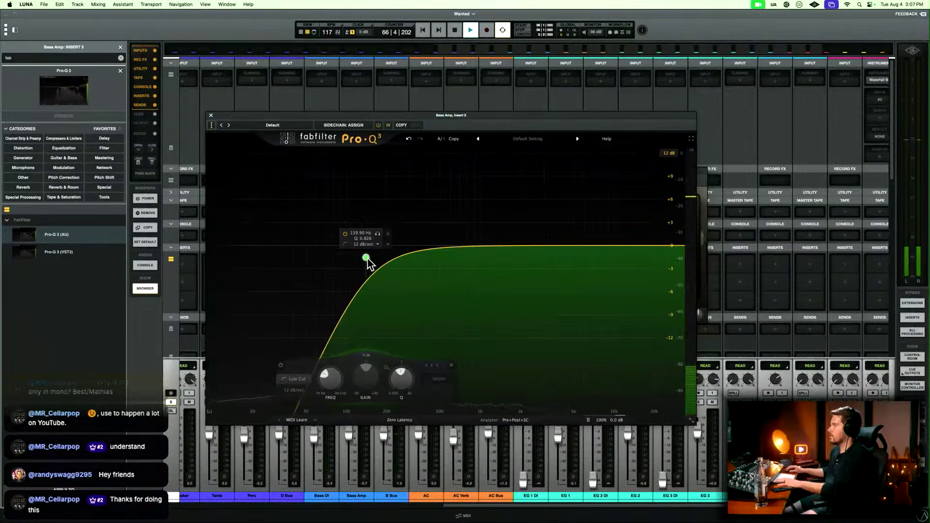
pyautogui.press('Escape')
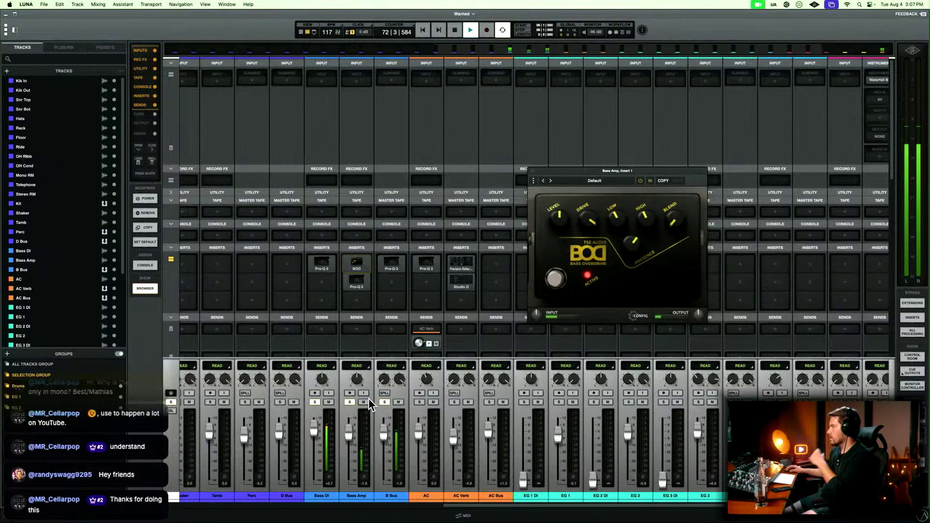
pyautogui.click(489, 402)
pyautogui.click(394, 497)
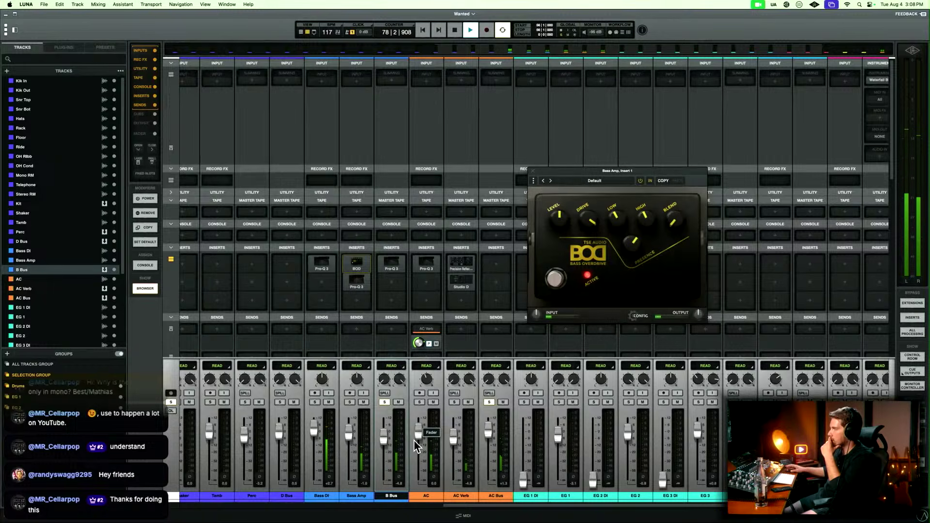
# Lower the Bass Amp low cut to about 66 Hz and boost about 8.5 dB near 1 kHz, stopping playback and closing Pro-Q 3.
pyautogui.click(364, 285)
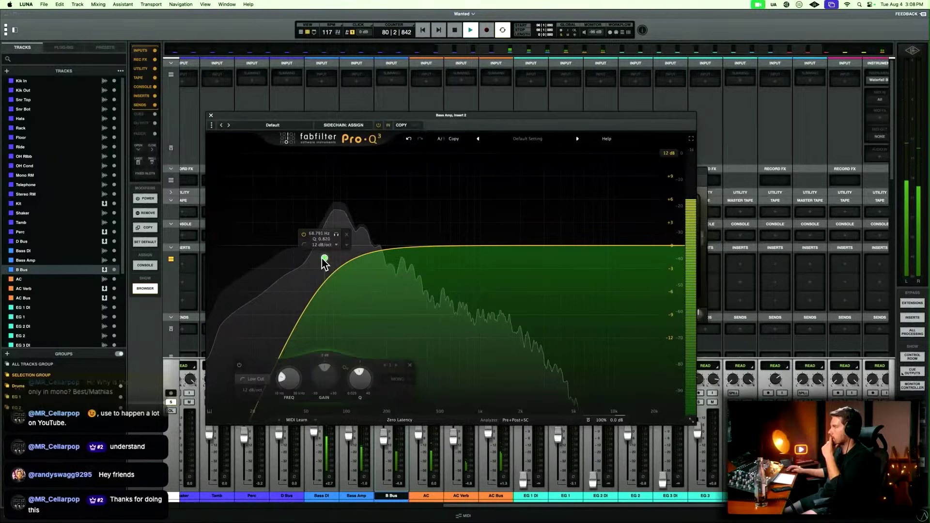
pyautogui.moveTo(322, 258); pyautogui.dragTo(320, 259)
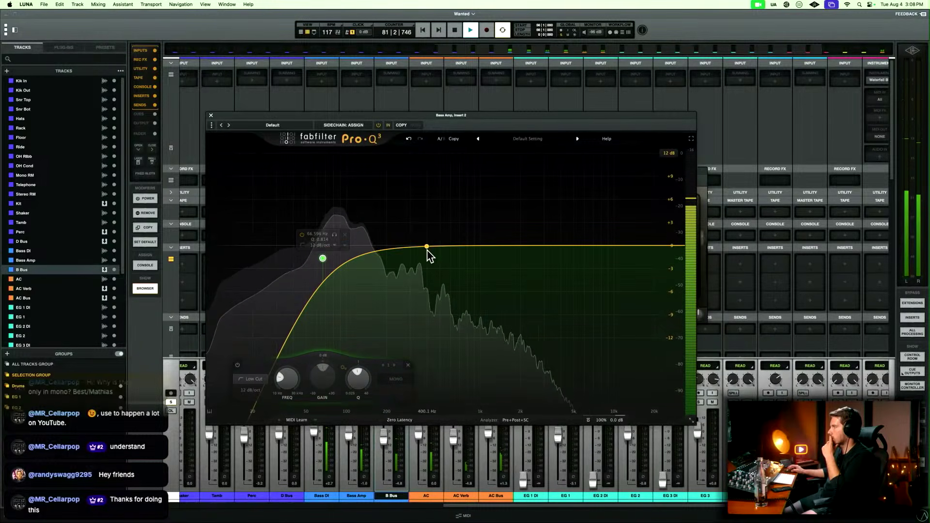
pyautogui.moveTo(425, 249); pyautogui.dragTo(481, 182)
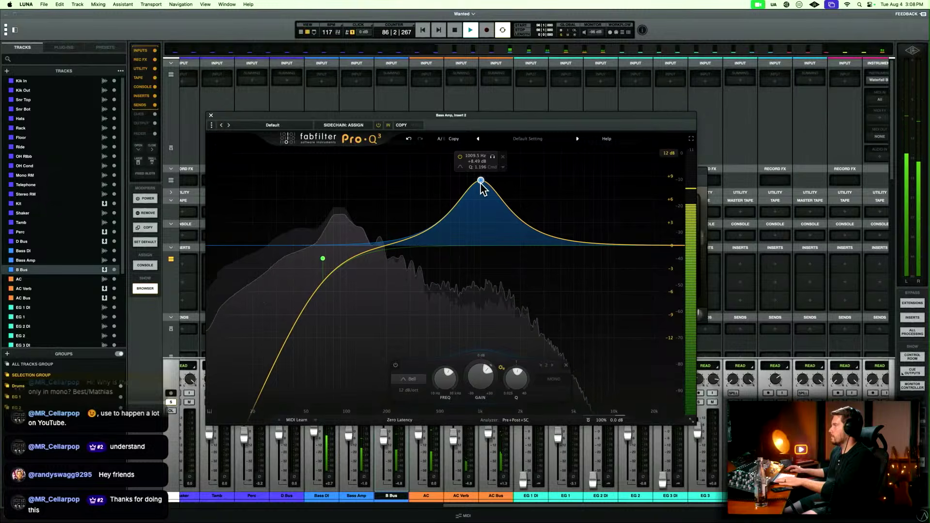
pyautogui.press('space')
pyautogui.press('super+w')
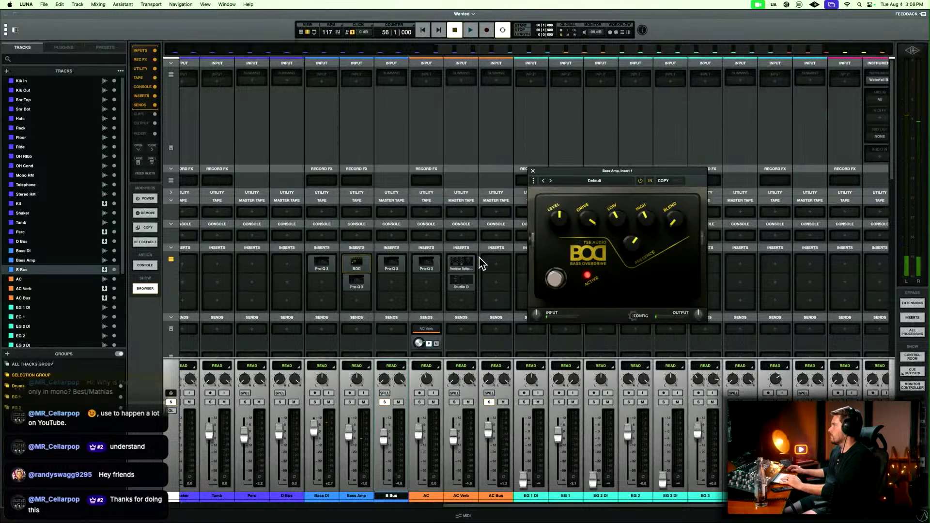
# Restart playback from bar 56, close the BOD window, and add D Bus to the solos.
pyautogui.press('space')
pyautogui.press('space')
pyautogui.press('space')
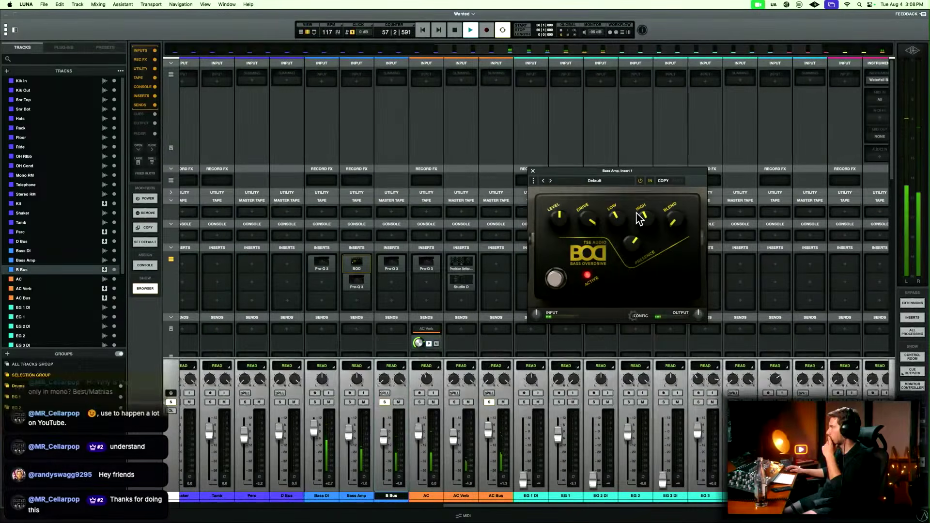
pyautogui.click(533, 170)
pyautogui.hscroll(-3, 529, 206)
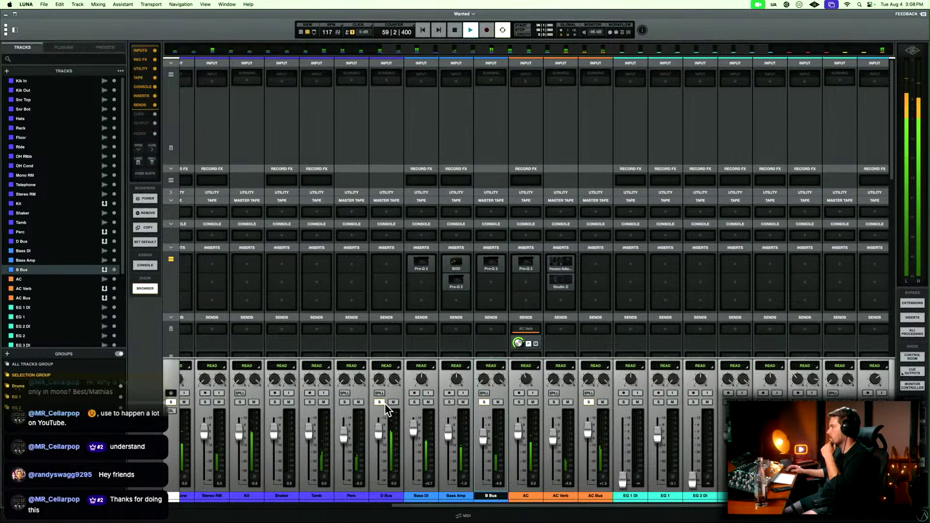
pyautogui.hscroll(-2, 387, 405)
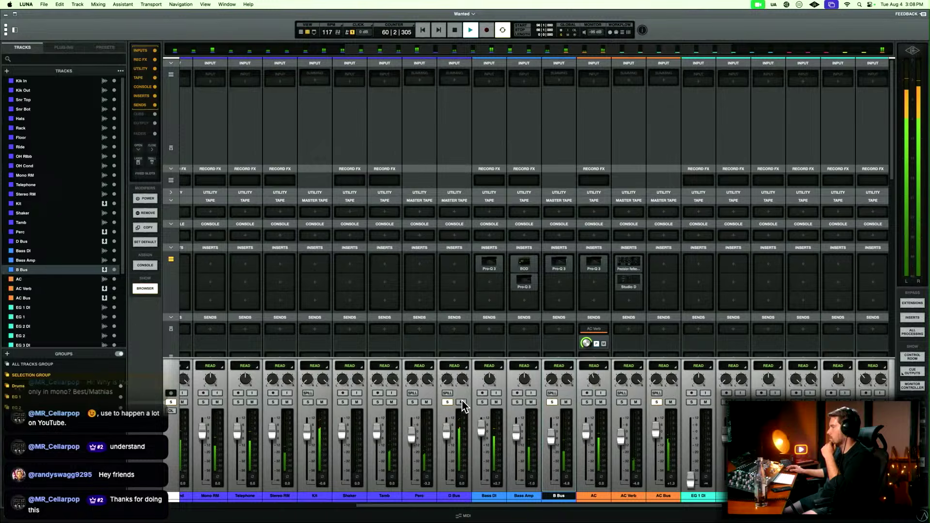
pyautogui.hscroll(-3, 484, 400)
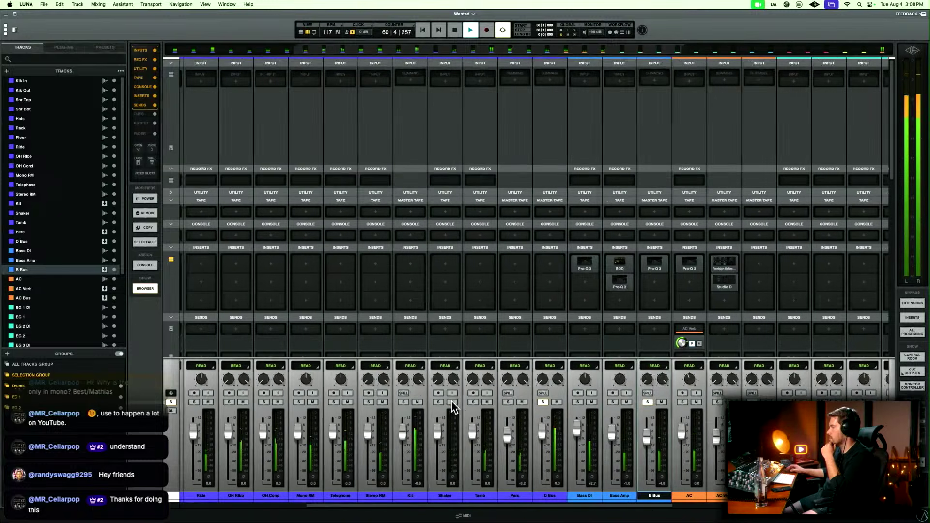
# Solo Perc in place of D Bus, raise the Tamb fader slightly, and open Tamb's first insert for plug-in selection.
pyautogui.click(508, 402)
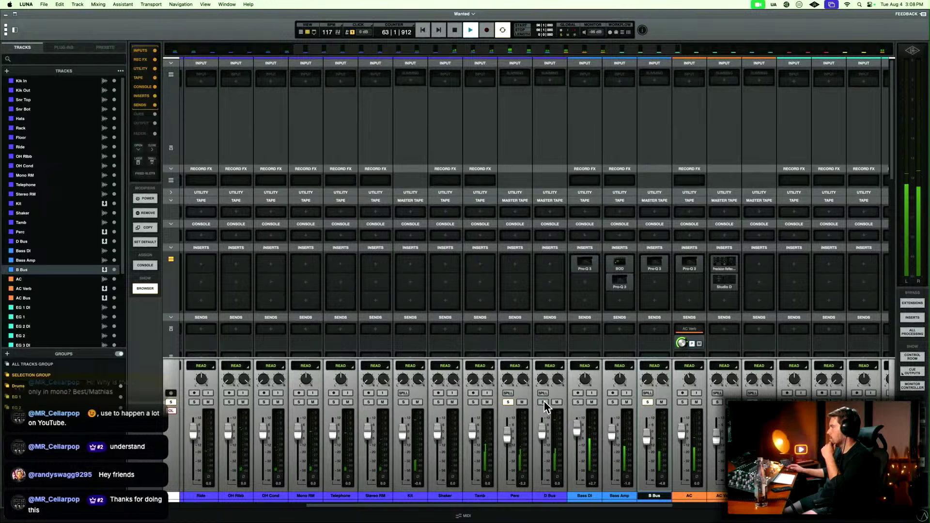
pyautogui.hscroll(-2, 543, 400)
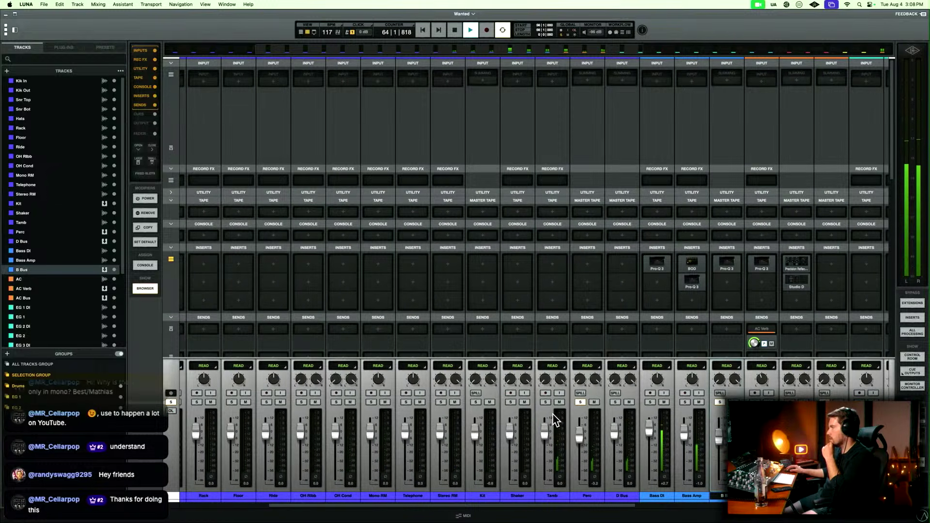
pyautogui.moveTo(542, 430); pyautogui.dragTo(542, 429)
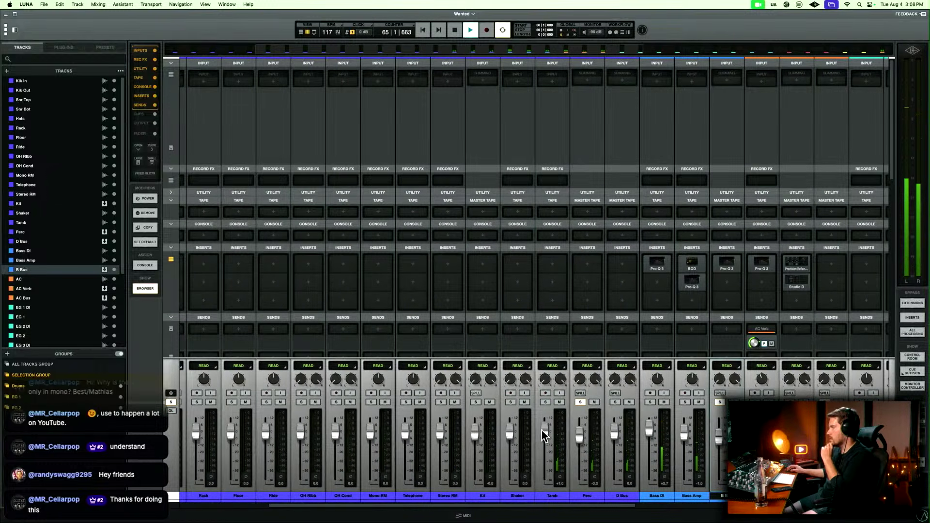
pyautogui.click(559, 266)
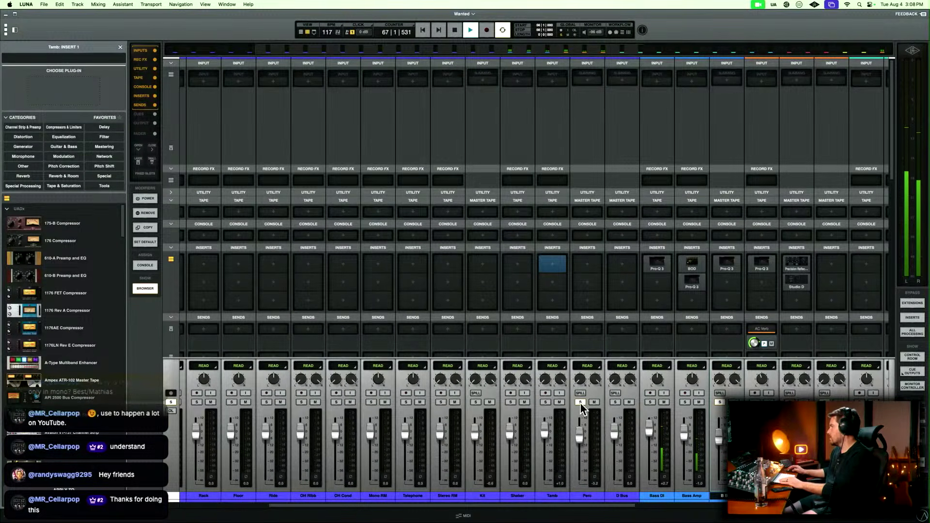
# Switch the solo from Perc back to D Bus and look over the mixer channels during playback.
pyautogui.hscroll(-5, 612, 404)
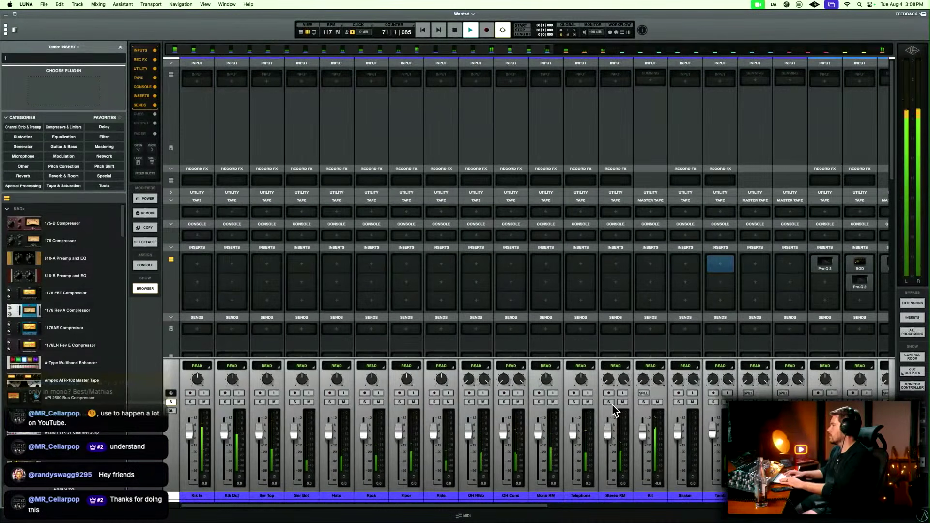
pyautogui.hscroll(10, 612, 404)
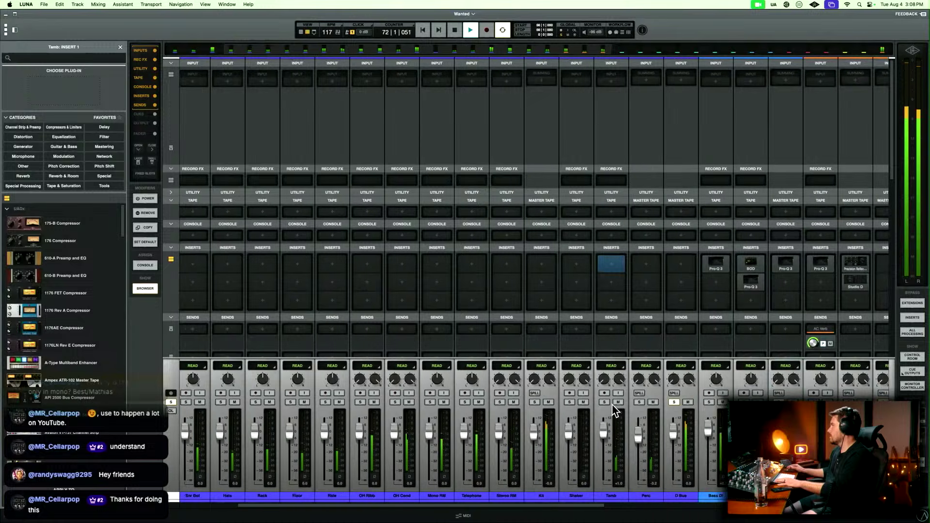
pyautogui.hscroll(9, 612, 404)
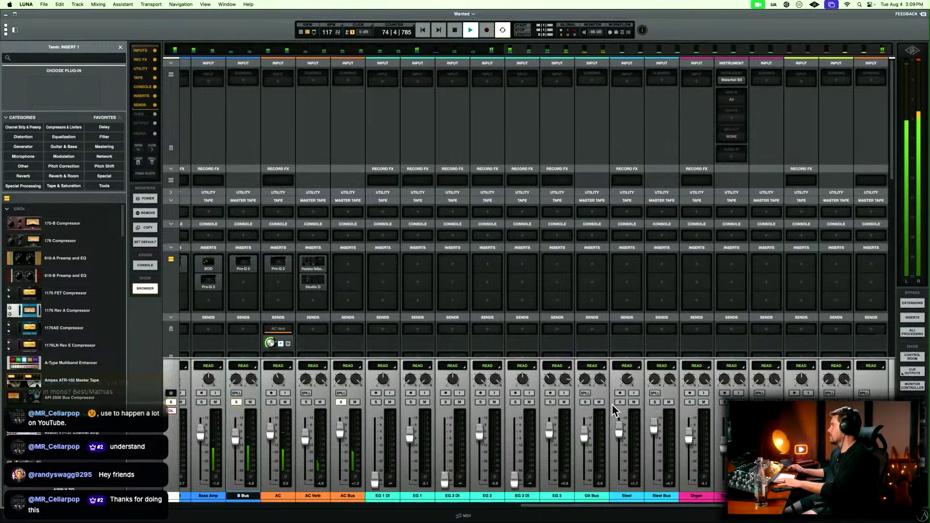
pyautogui.hscroll(-20, 611, 403)
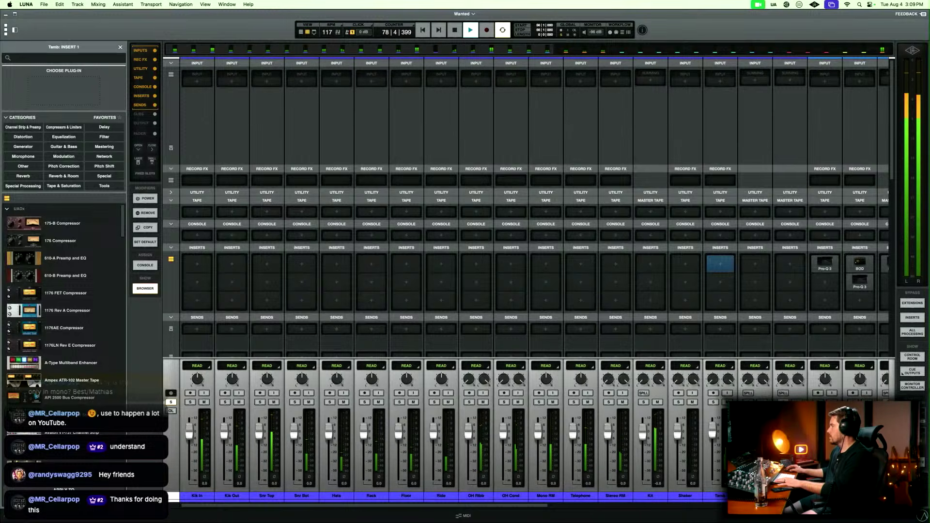
# Switch to the timeline view, stop playback, and locate the Shaker clips at the start of the verse at bar 32.
pyautogui.press('super+equal')
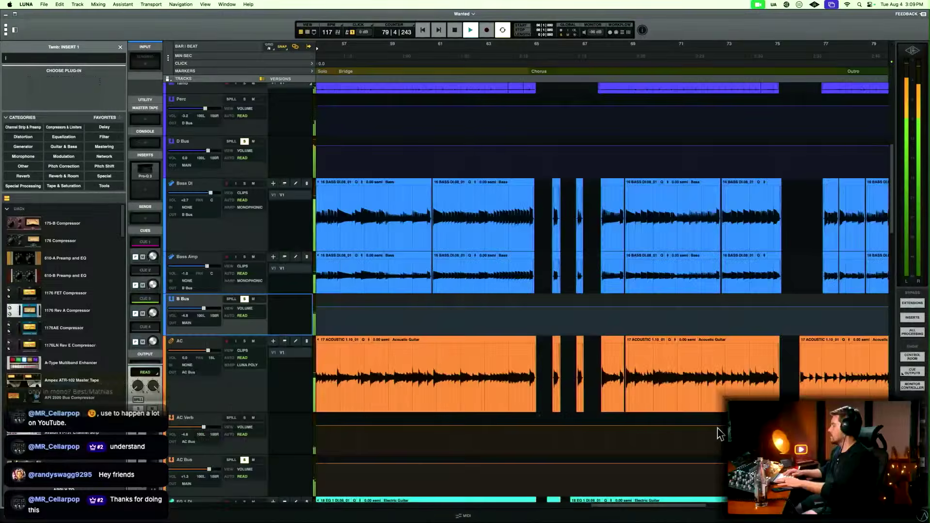
pyautogui.press('space')
pyautogui.hscroll(-5, 519, 373)
pyautogui.scroll(10, 519, 373)
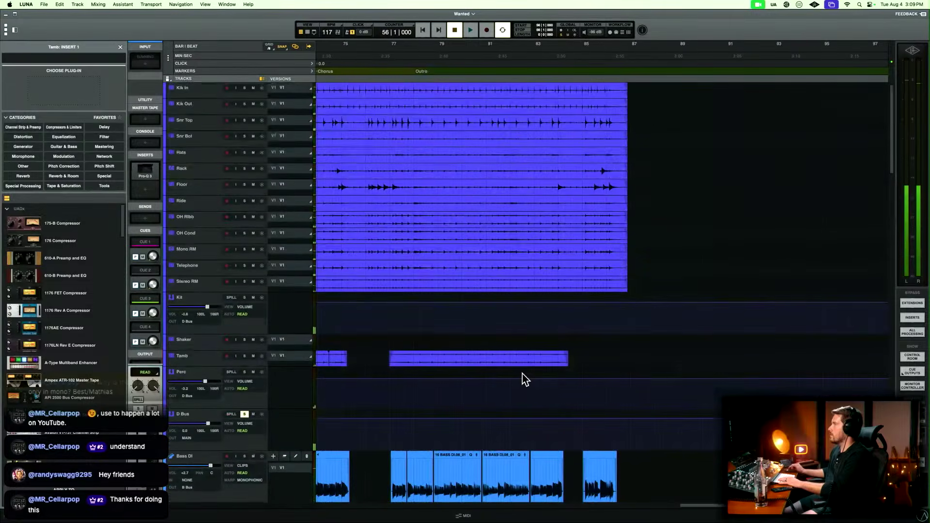
pyautogui.hscroll(-3, 525, 379)
pyautogui.click(453, 350)
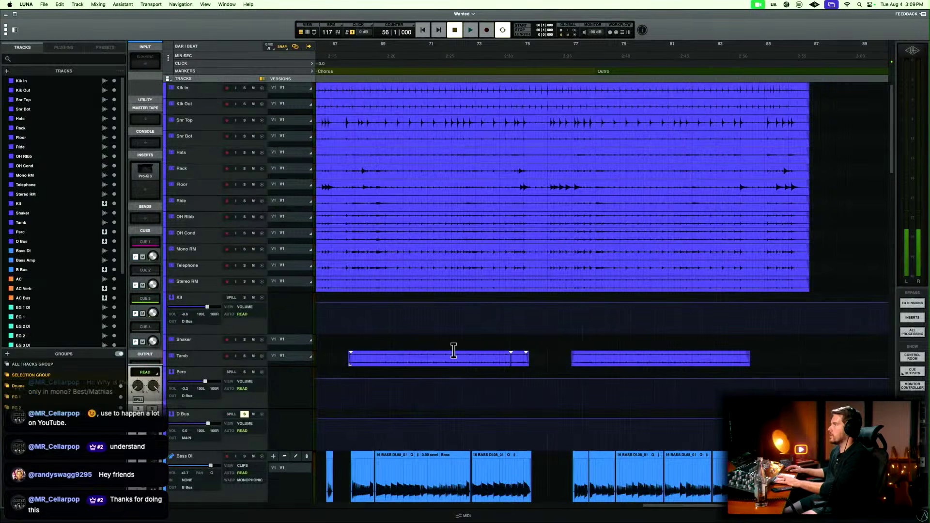
pyautogui.click(438, 344)
pyautogui.scroll(-6, 436, 353)
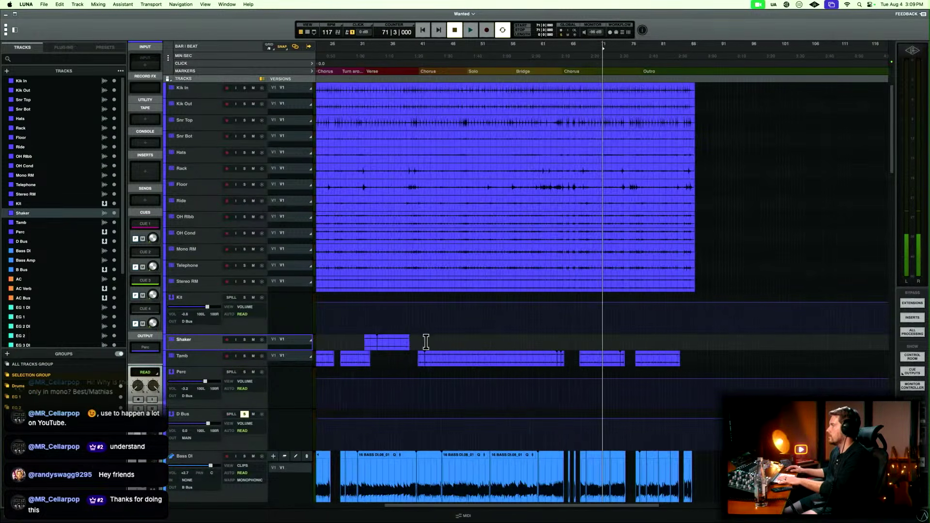
pyautogui.click(419, 340)
pyautogui.scroll(6, 419, 341)
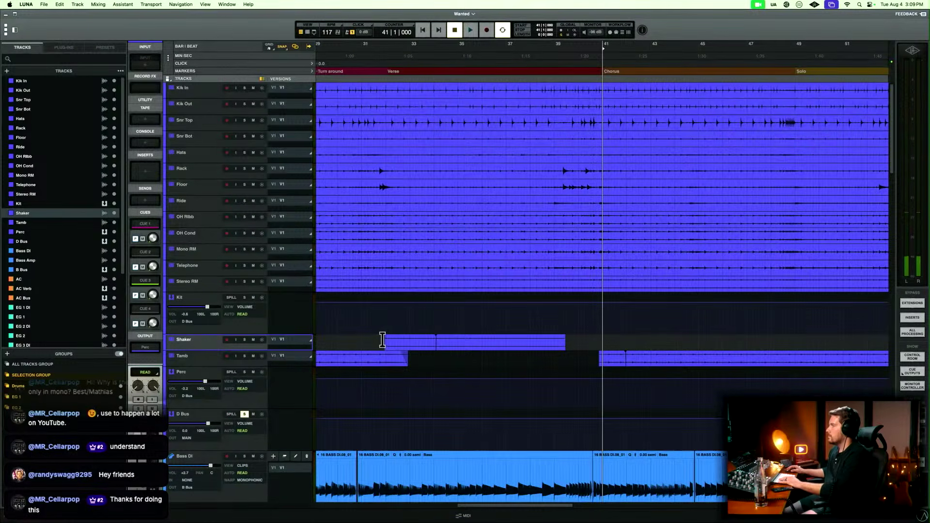
pyautogui.scroll(3, 386, 340)
pyautogui.hscroll(-7, 393, 342)
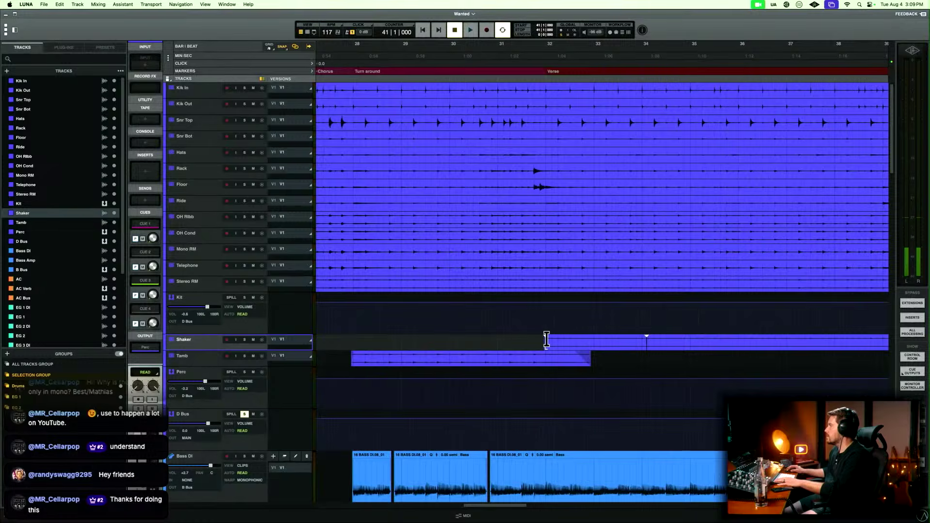
# Copy the first four bars of the Shaker clips at bar 32 to the start of the outro at bar 78.
pyautogui.moveTo(546, 340); pyautogui.dragTo(696, 337)
pyautogui.scroll(-3, 649, 335)
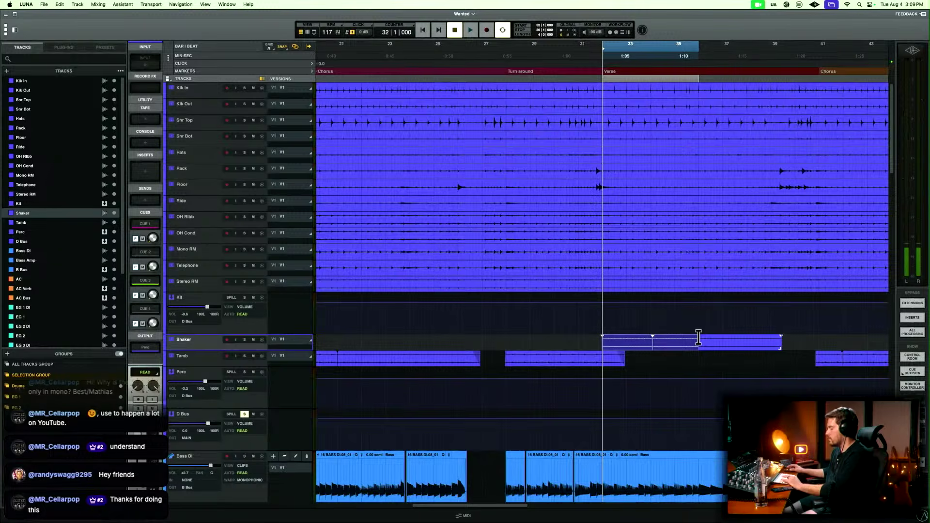
pyautogui.press('r')
pyautogui.hscroll(6, 699, 337)
pyautogui.hotkey('alt', 'Right')
pyautogui.hotkey('alt', 'Right')
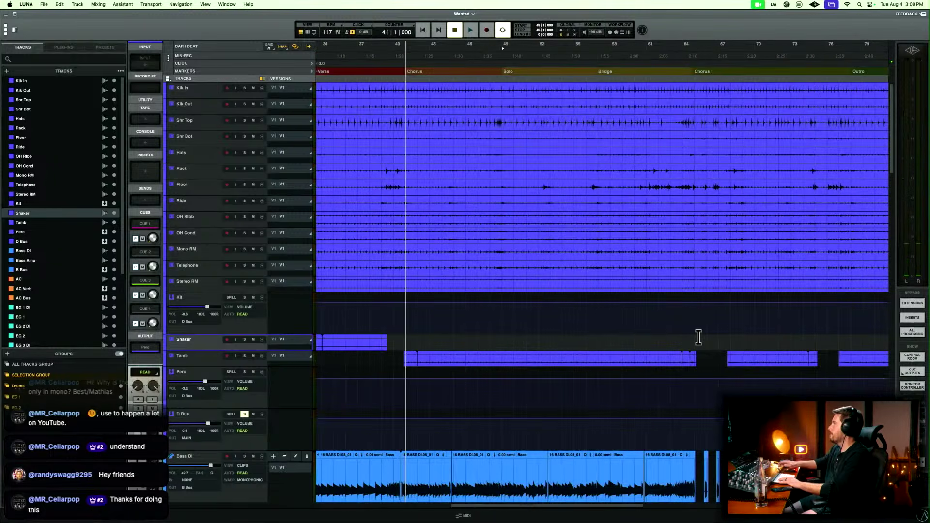
pyautogui.hotkey('alt', 'Right')
pyautogui.hotkey('alt', 'Right')
pyautogui.hotkey('alt', 'Right')
pyautogui.hotkey('alt', 'Right')
pyautogui.press('space')
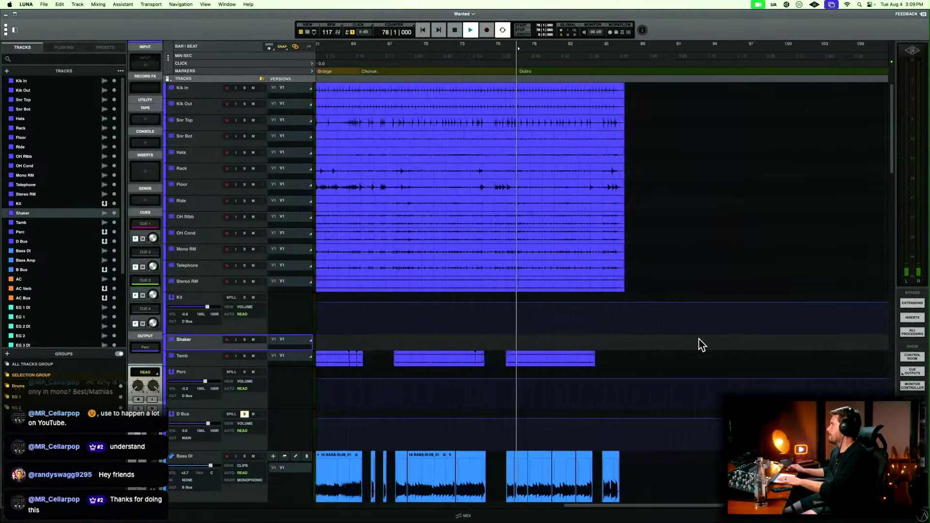
pyautogui.press('t')
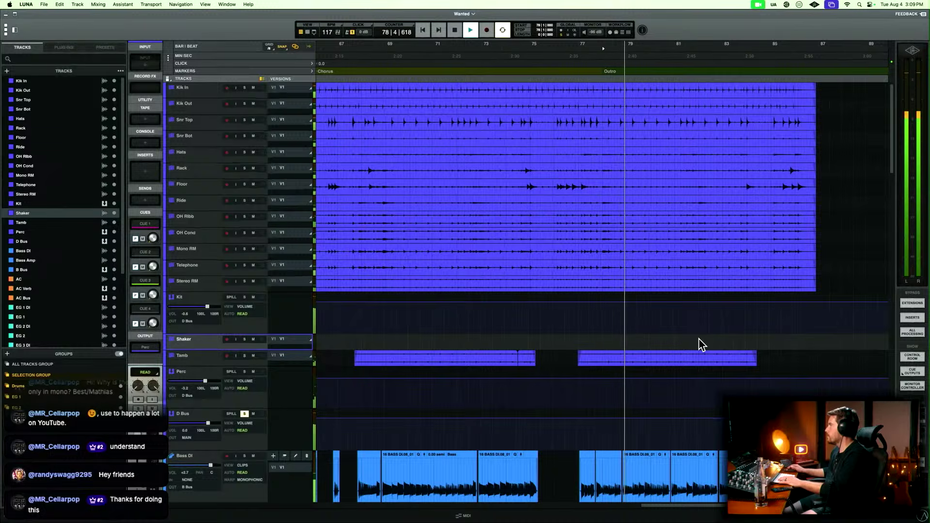
pyautogui.press('space')
pyautogui.keyDown('shift'); pyautogui.click(698, 338); pyautogui.keyUp('shift')
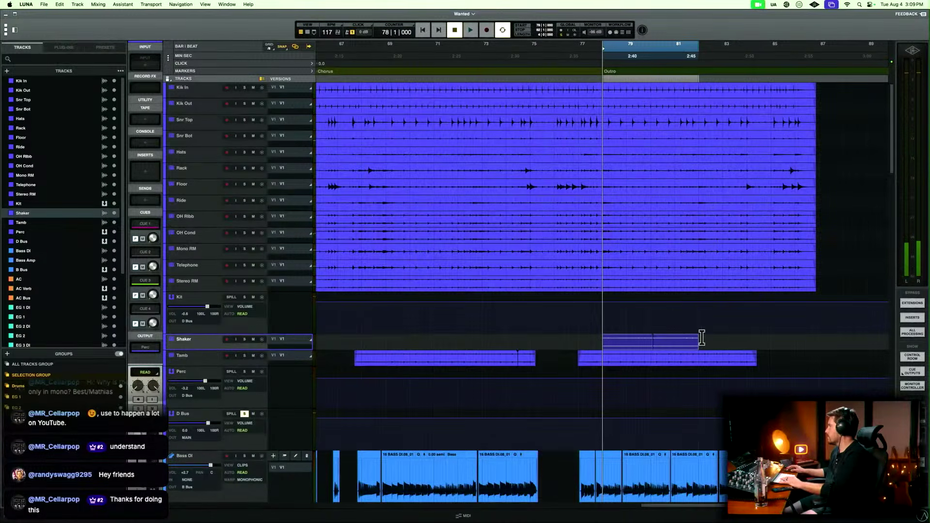
# Duplicate the pasted four-bar Shaker section to bar 82 and play the outro from bar 78.
pyautogui.press('super+d')
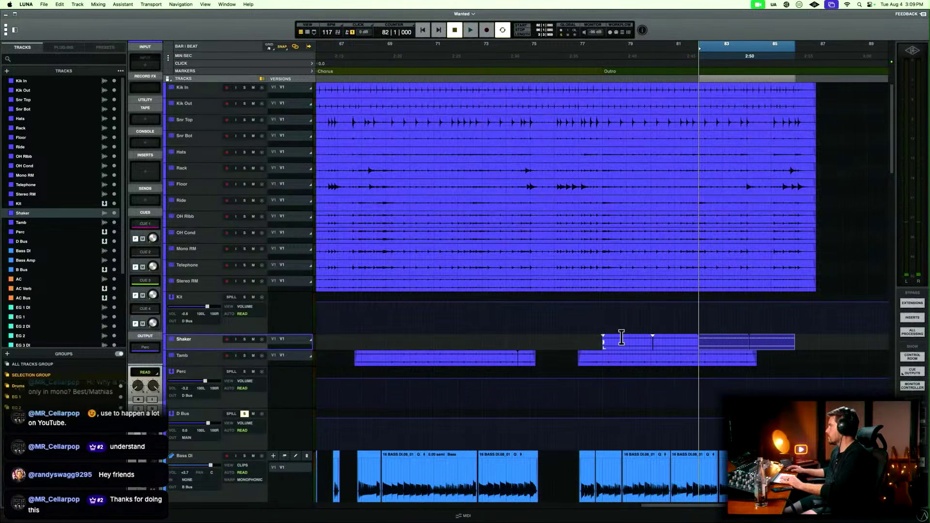
pyautogui.click(602, 338)
pyautogui.press('space')
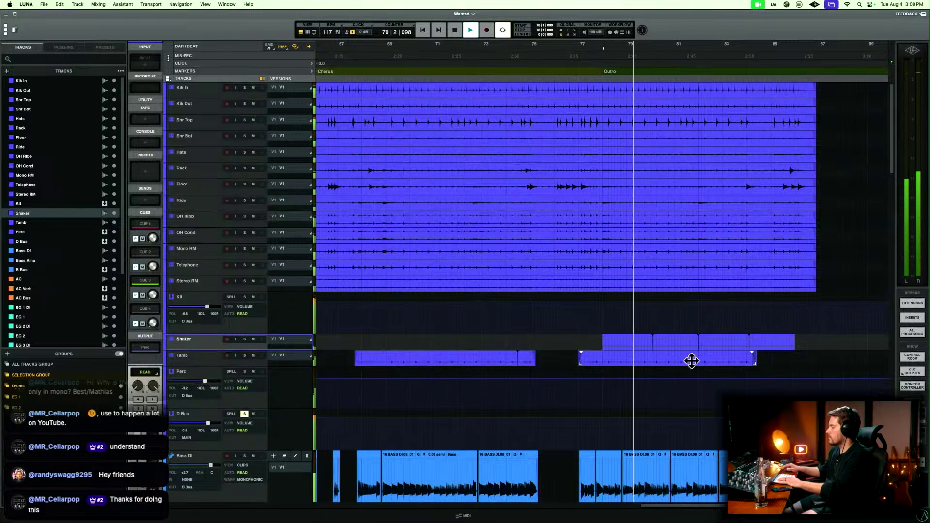
# Solo Shaker, take D Bus and B Bus out of solo, and stop playback.
pyautogui.click(244, 339)
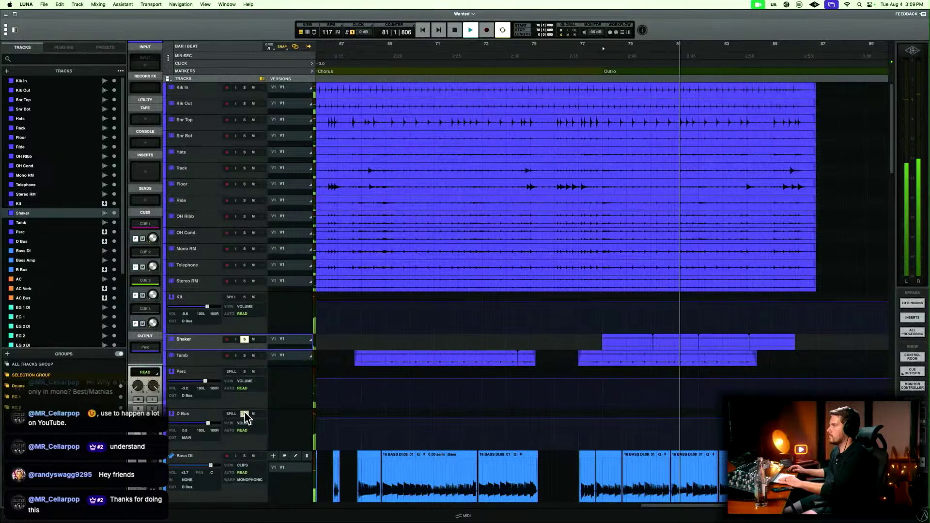
pyautogui.scroll(-5, 258, 418)
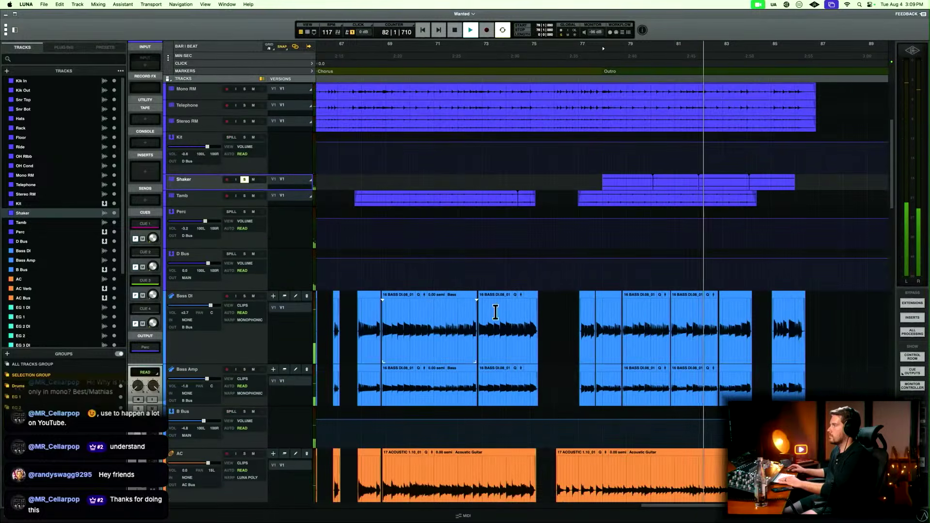
pyautogui.scroll(2, 555, 267)
pyautogui.press('space')
pyautogui.scroll(-10, 554, 266)
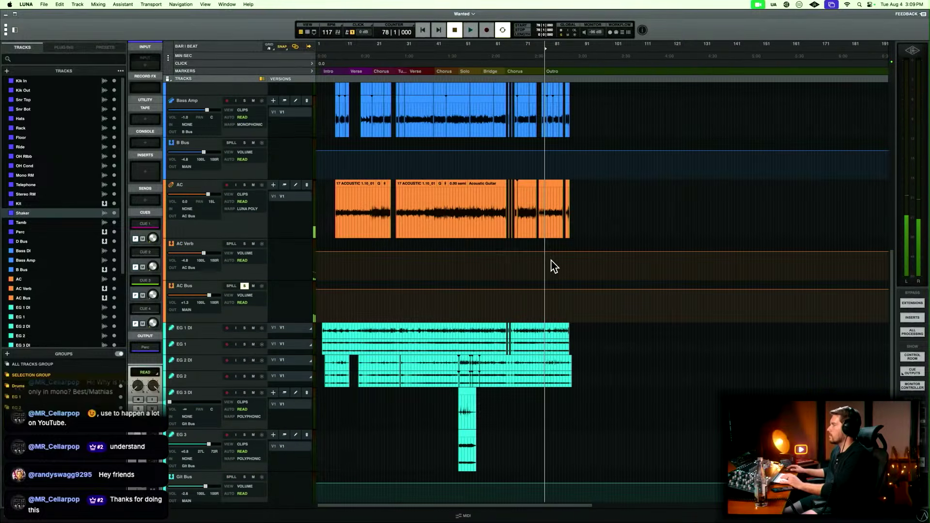
# Play the outro with Shaker and AC Bus soloed, raise the Shaker fader, and stop playback.
pyautogui.press('space')
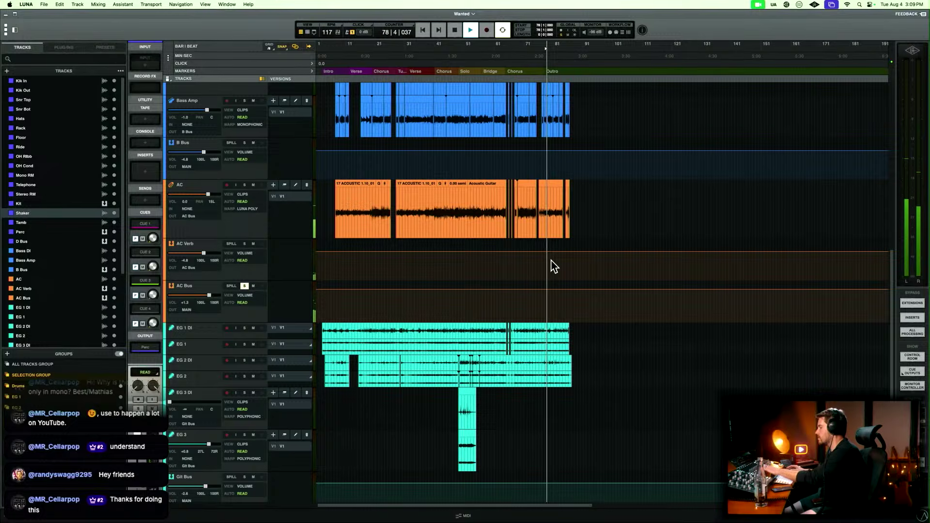
pyautogui.press('super+equal')
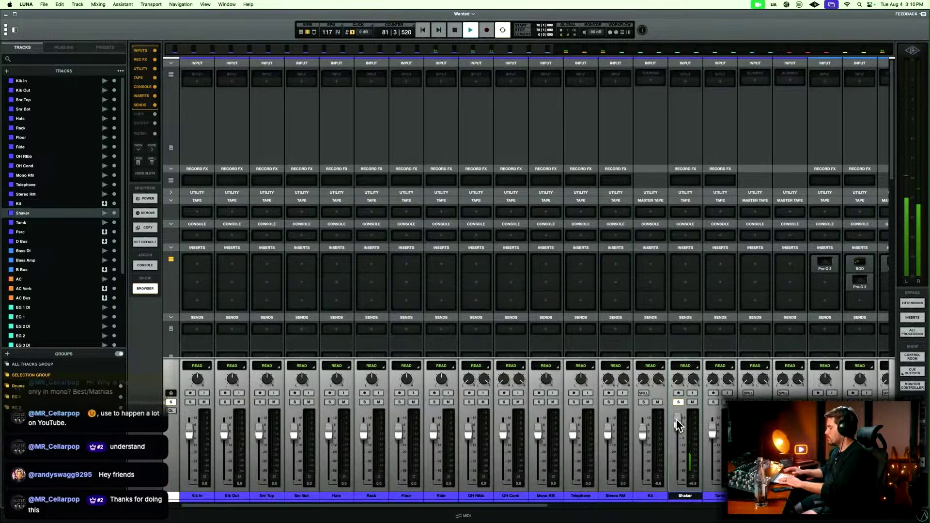
pyautogui.press('super+equal')
pyautogui.scroll(5, 506, 206)
pyautogui.press('space')
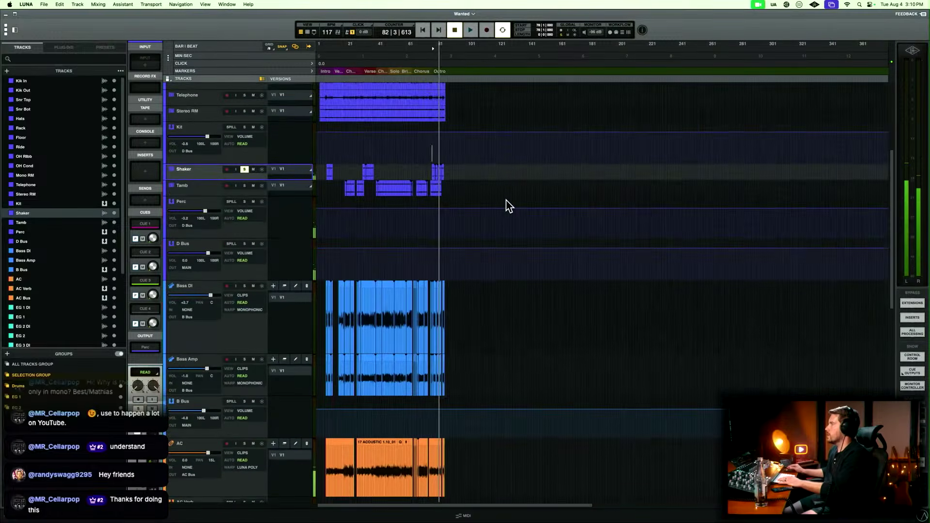
# Select all Shaker clips from the end of the song back to its start, and raise their clip gain to about 13 dB.
pyautogui.press('t')
pyautogui.press('t')
pyautogui.press('r')
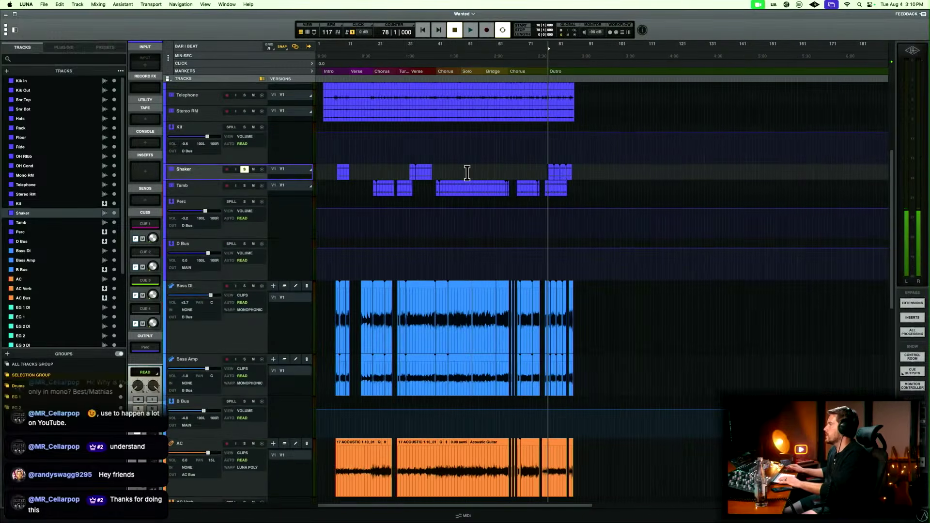
pyautogui.moveTo(583, 171); pyautogui.dragTo(262, 171)
pyautogui.press('e')
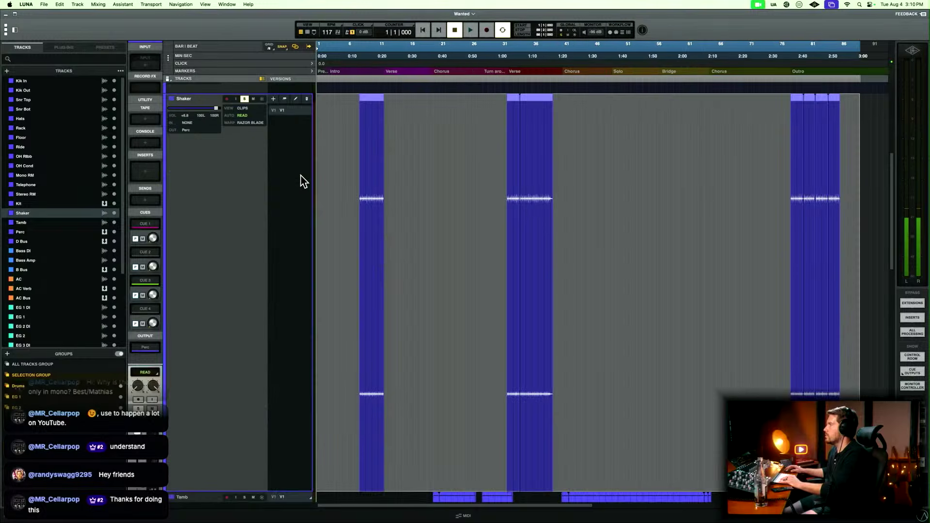
pyautogui.press('t')
pyautogui.press('t')
pyautogui.press('t')
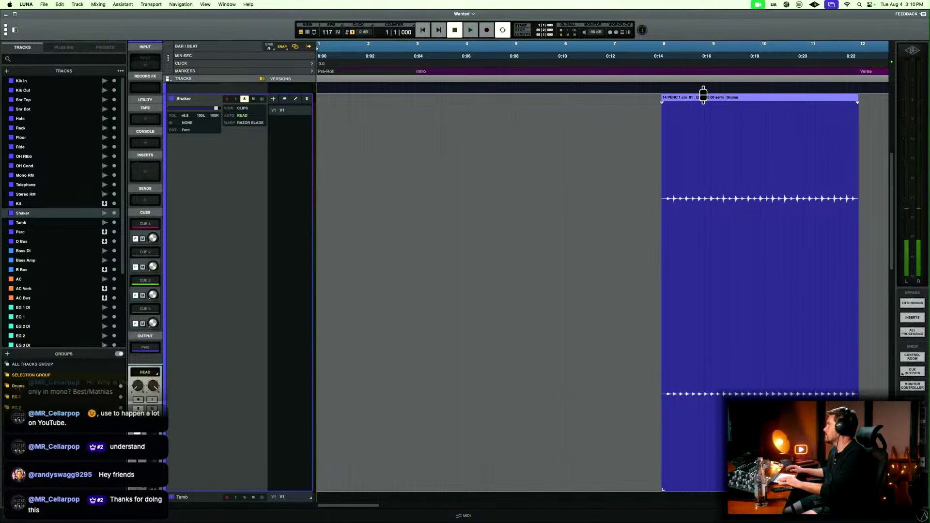
pyautogui.moveTo(703, 95); pyautogui.dragTo(702, 55)
pyautogui.moveTo(707, 98); pyautogui.dragTo(709, 88)
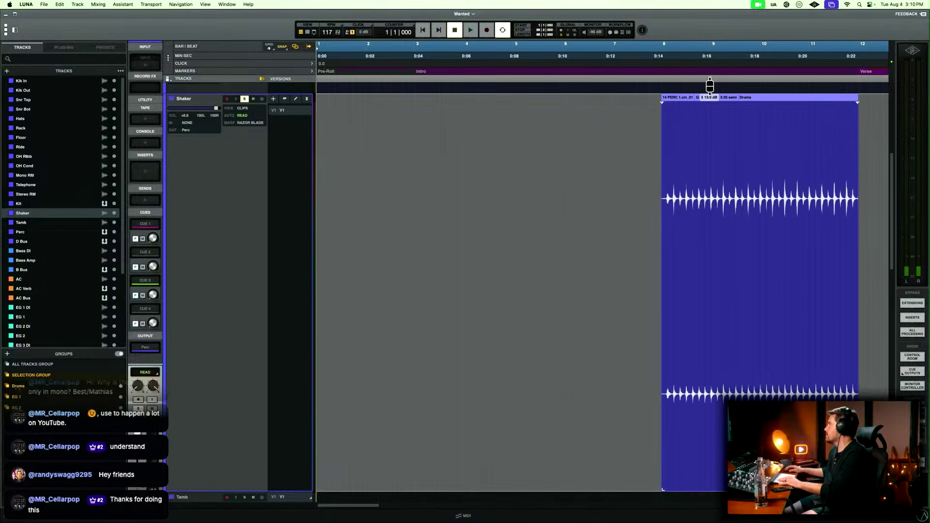
# Play the boosted Shaker from just before its intro clip, lower its fader to rebalance the level, and stop playback.
pyautogui.click(662, 156)
pyautogui.click(648, 158)
pyautogui.press('space')
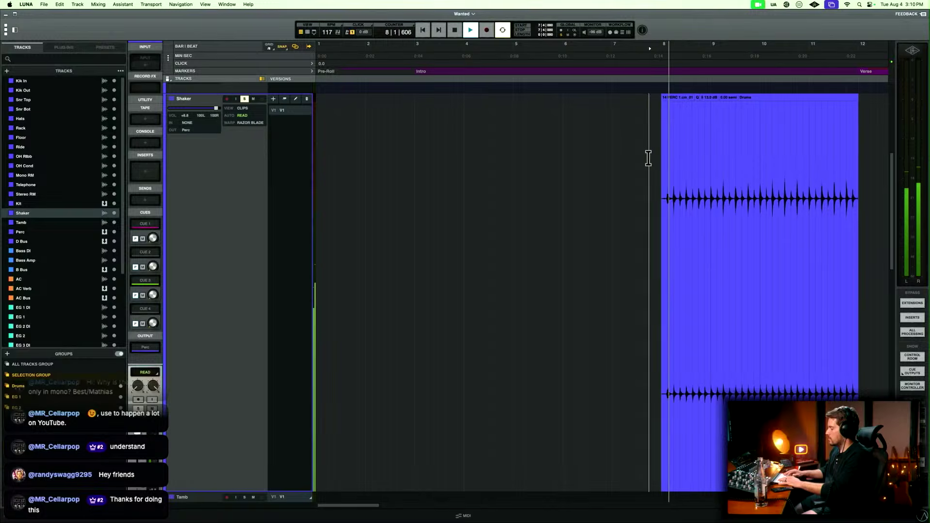
pyautogui.press('super+equal')
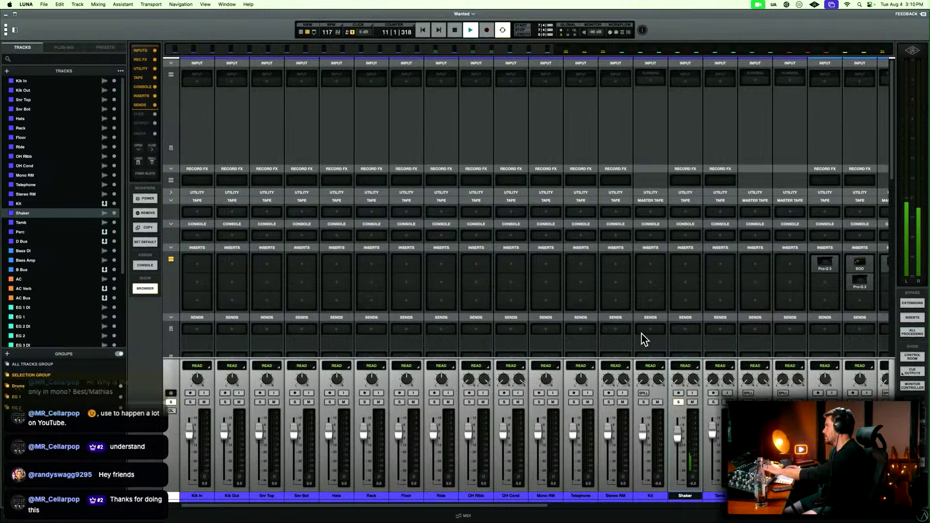
pyautogui.hscroll(10, 641, 333)
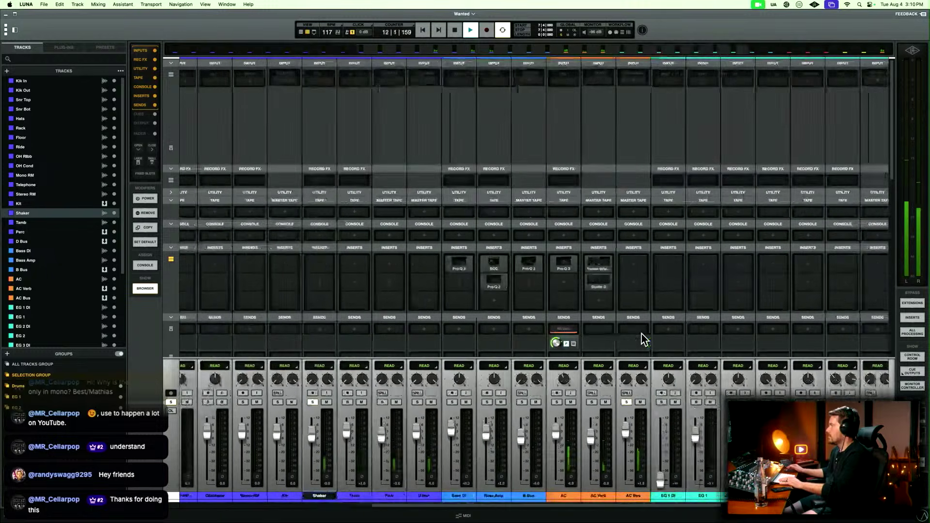
pyautogui.press('super+equal')
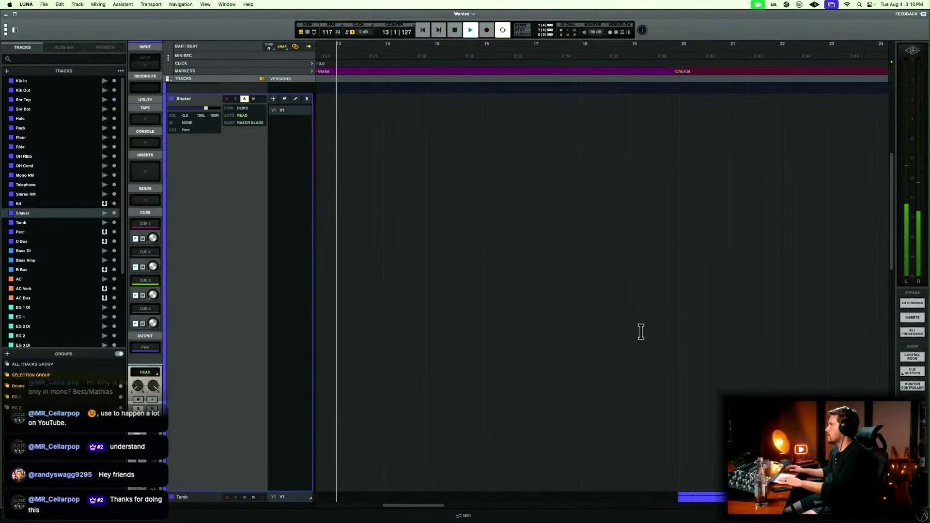
pyautogui.press('space')
# Inspect the end of the Shaker's intro clip around bar 12.
pyautogui.click(592, 177)
pyautogui.press('t')
pyautogui.press('t')
pyautogui.press('t')
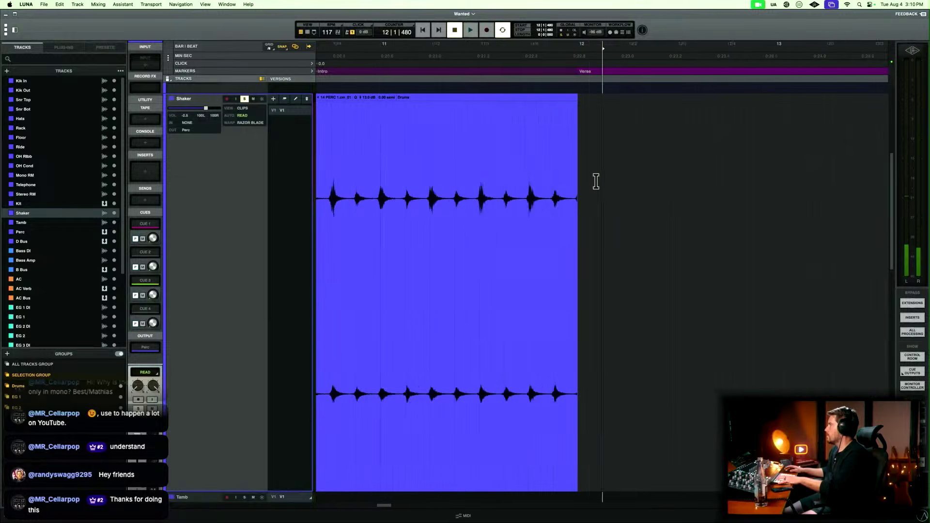
pyautogui.press('r')
pyautogui.press('r')
pyautogui.press('r')
pyautogui.press('r')
pyautogui.press('r')
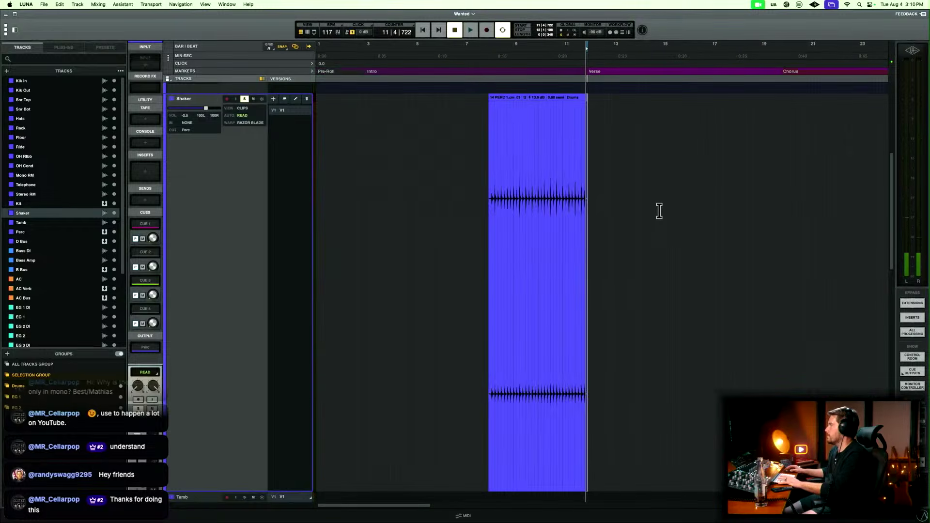
pyautogui.press('r')
# Play the Shaker from just before the second verse at bar 32, and insert SSL 4K G (AU) in its first insert slot.
pyautogui.hscroll(5, 657, 208)
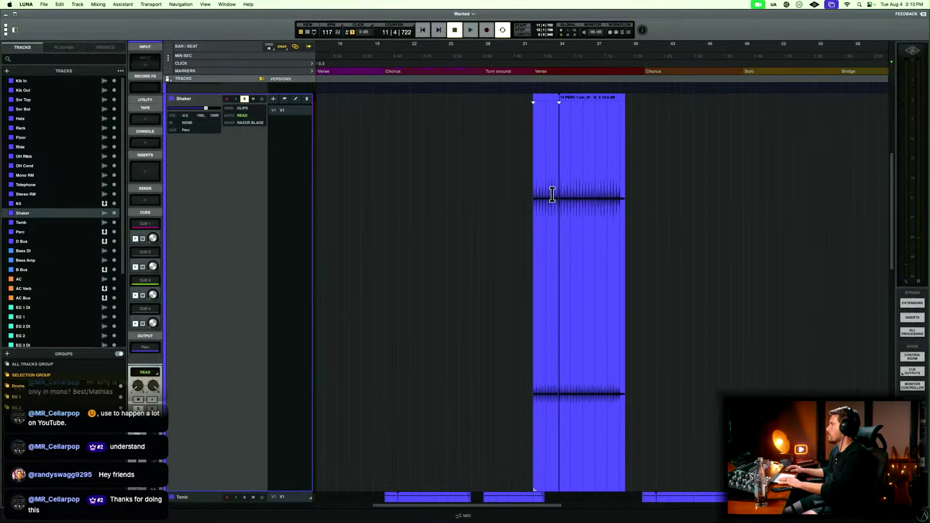
pyautogui.click(527, 186)
pyautogui.press('space')
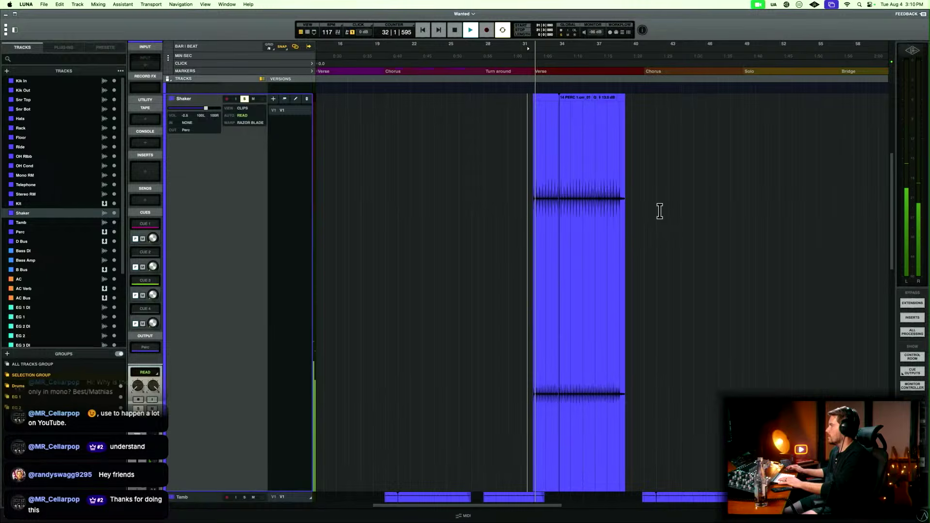
pyautogui.press('super+equal')
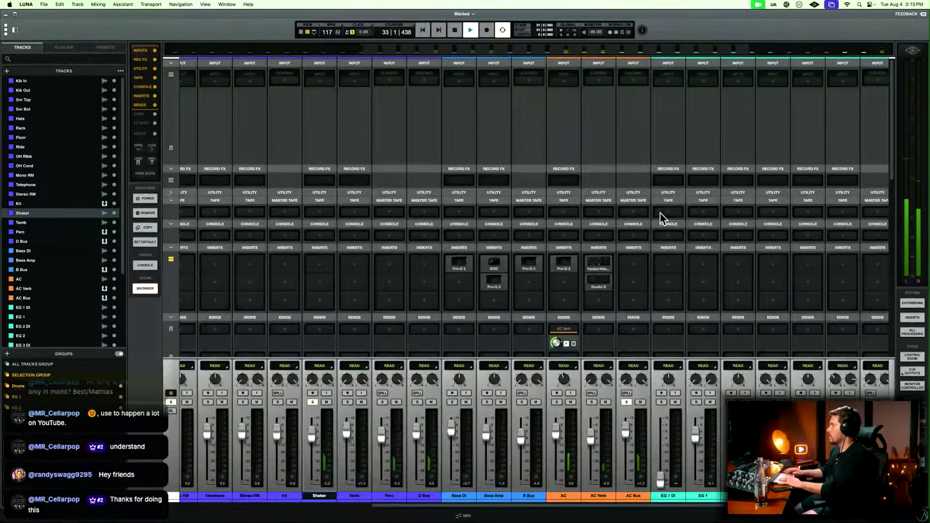
pyautogui.click(318, 266)
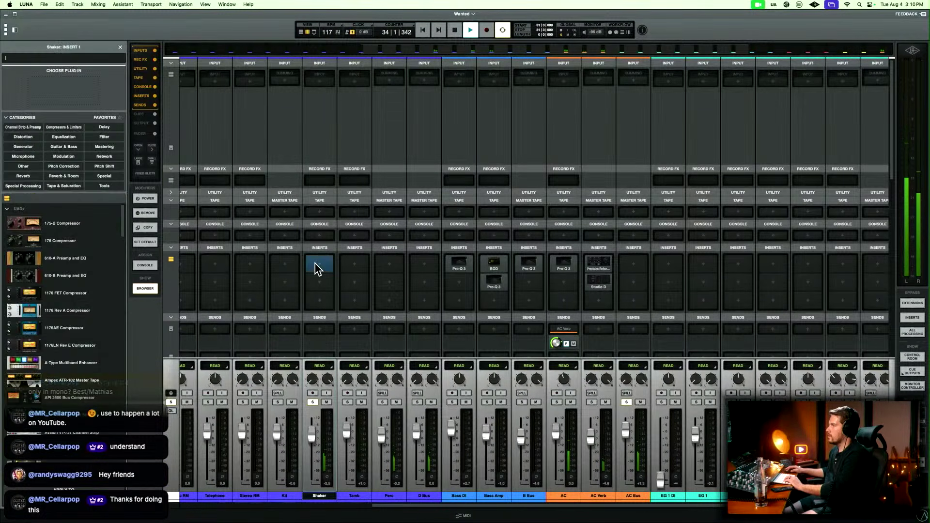
pyautogui.write('ssl')
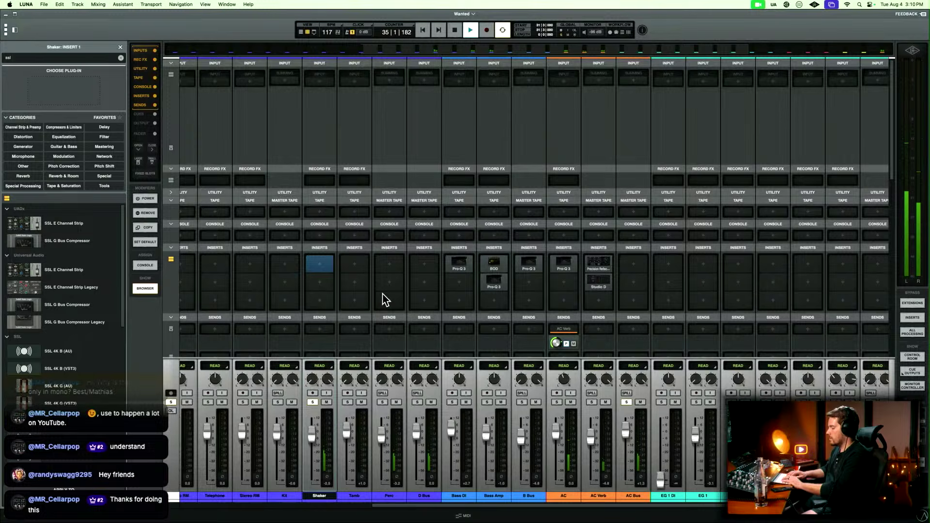
pyautogui.write(' 4k')
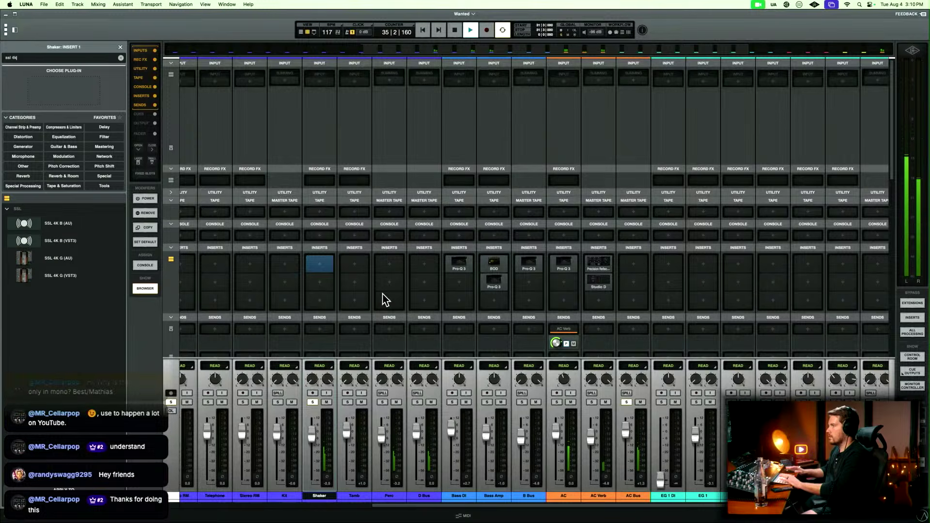
pyautogui.click(62, 264)
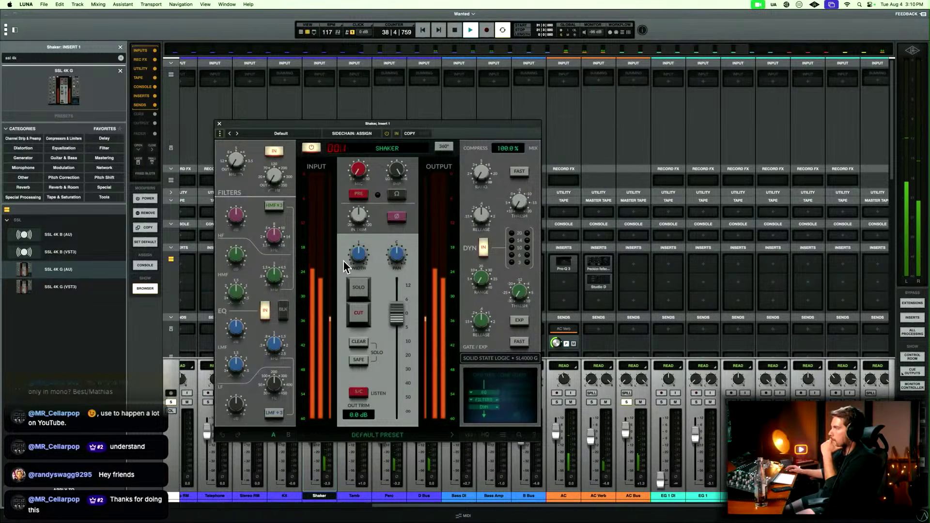
# Shape the Shaker in SSL 4K G, adjusting the width, engaging the preamp, and setting its gain to 13.9 dB.
pyautogui.moveTo(359, 254); pyautogui.dragTo(393, 268)
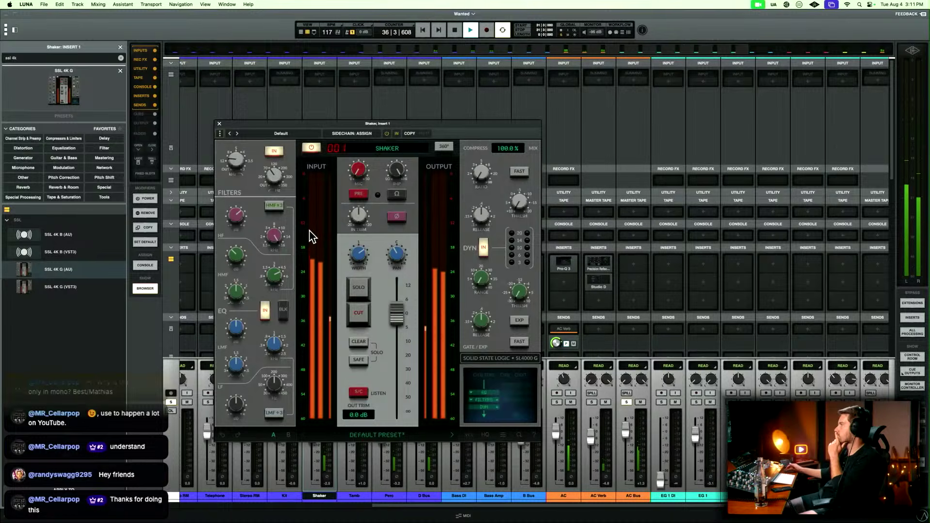
pyautogui.click(368, 195)
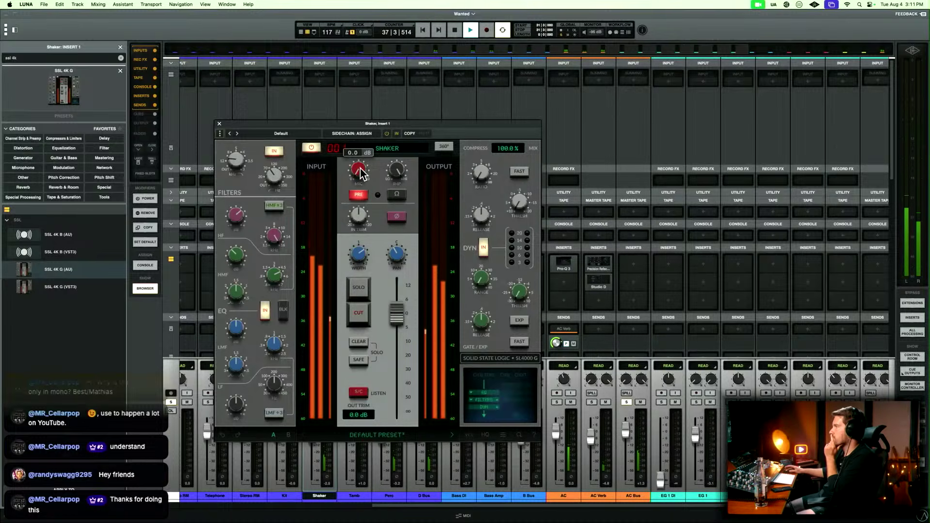
pyautogui.moveTo(368, 149); pyautogui.dragTo(367, 157)
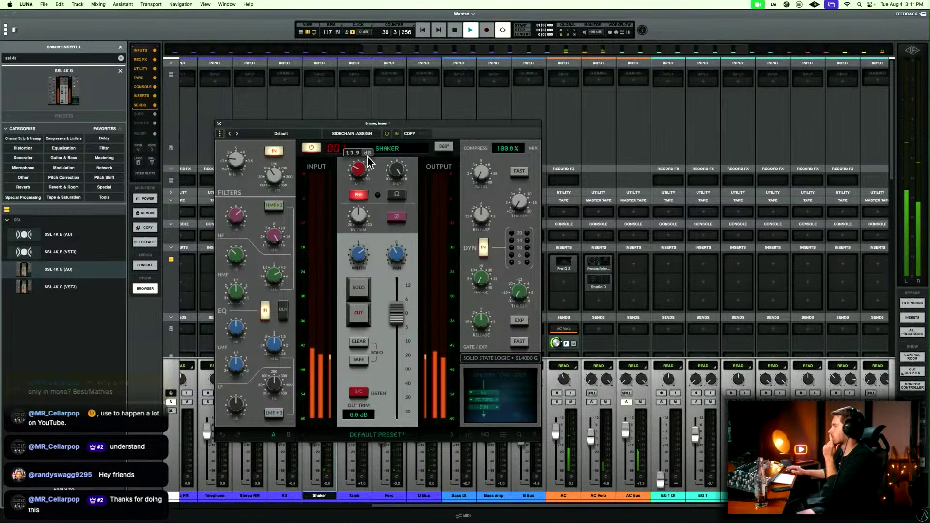
pyautogui.press('space')
pyautogui.press('Escape')
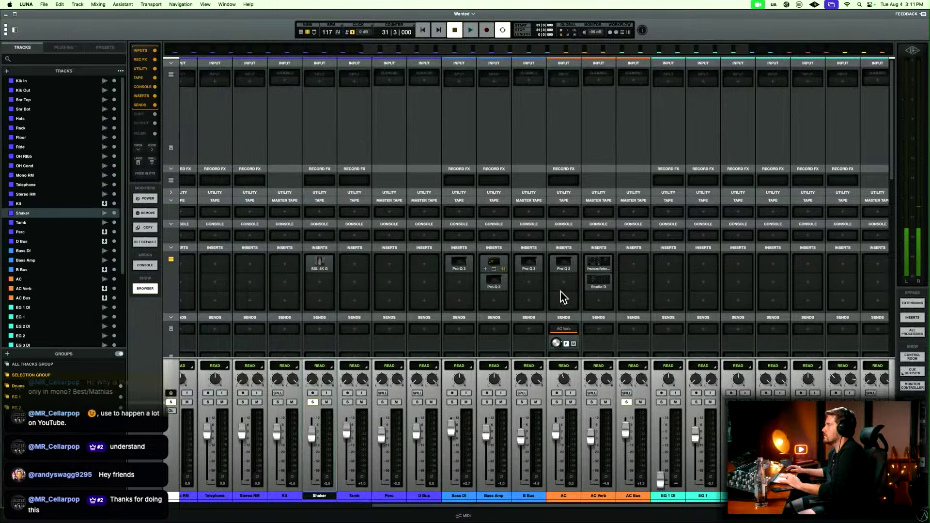
# Take Shaker out of solo, restart playback from bar 31, and solo D Bus and B Bus alongside AC Bus.
pyautogui.press('Escape')
pyautogui.press('space')
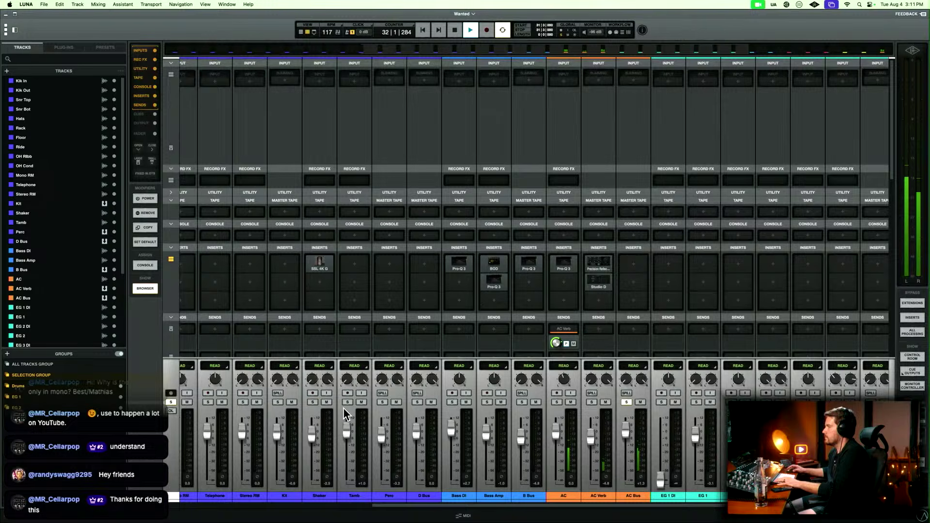
pyautogui.press('space')
pyautogui.press('space')
pyautogui.click(416, 402)
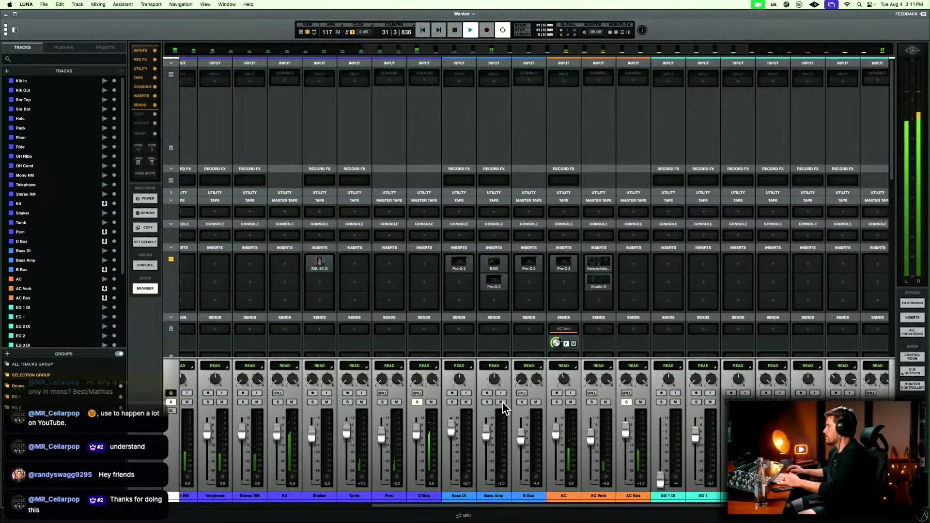
pyautogui.click(521, 402)
pyautogui.hscroll(-3, 519, 402)
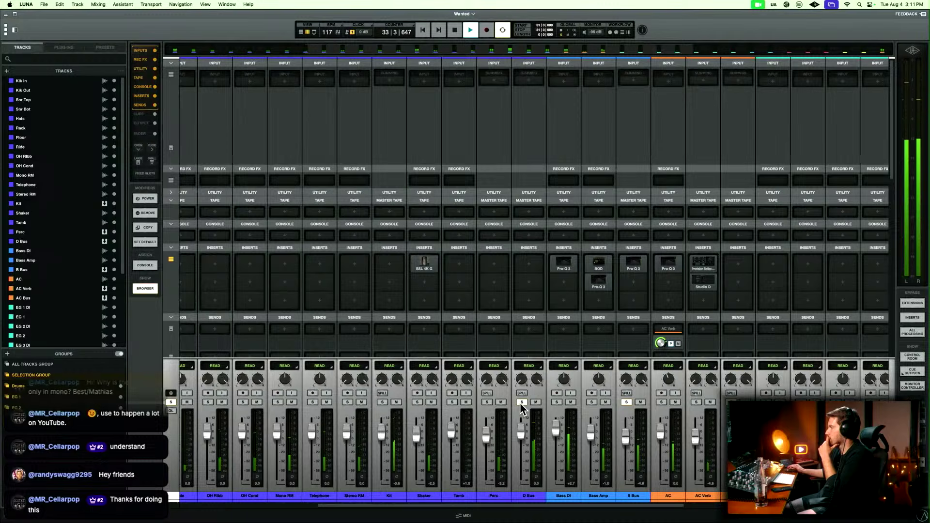
pyautogui.hscroll(-1, 519, 402)
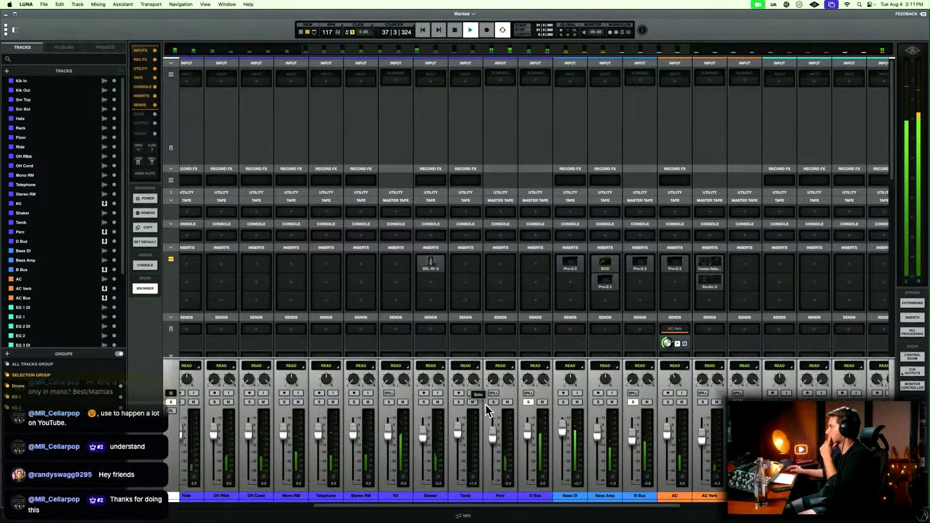
pyautogui.hscroll(-5, 460, 417)
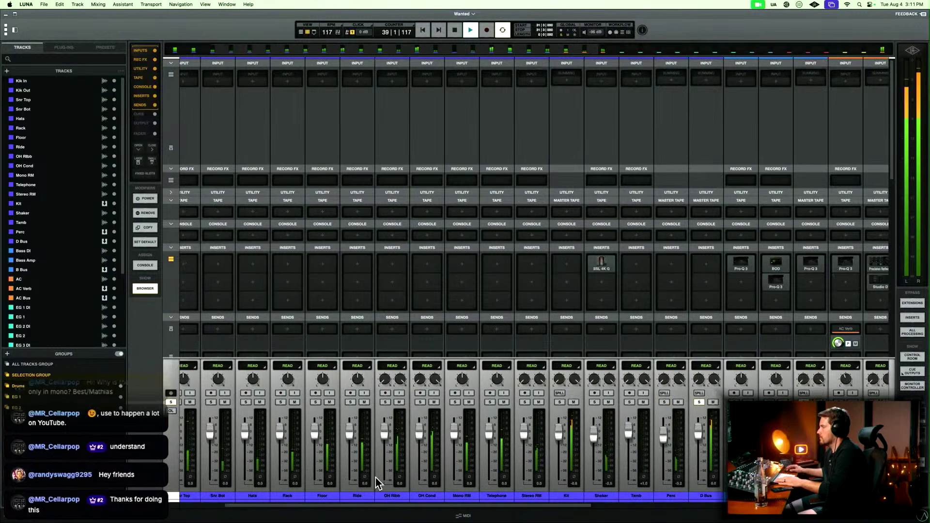
pyautogui.click(334, 497)
pyautogui.click(335, 498)
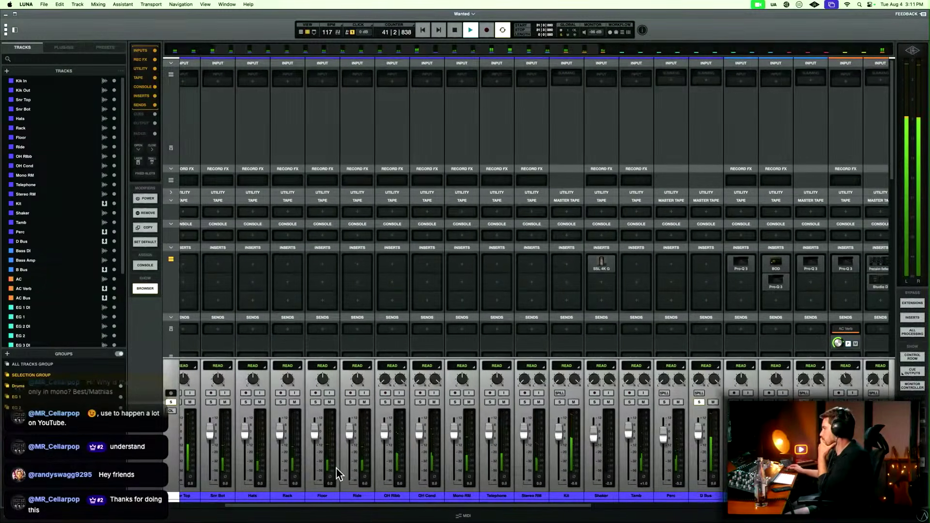
pyautogui.hscroll(-1, 336, 469)
# Solo Tamb, and take D Bus, B Bus, and AC Bus out of solo.
pyautogui.hscroll(8, 337, 473)
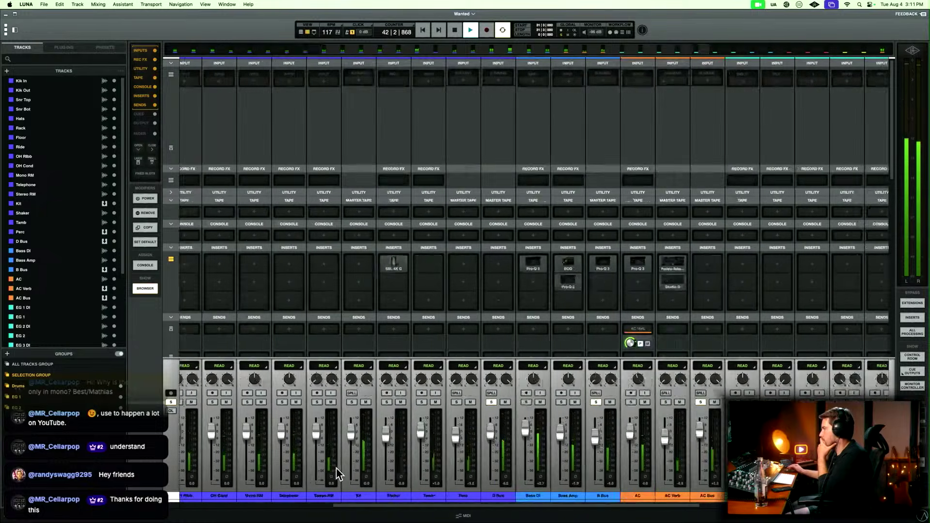
pyautogui.click(406, 402)
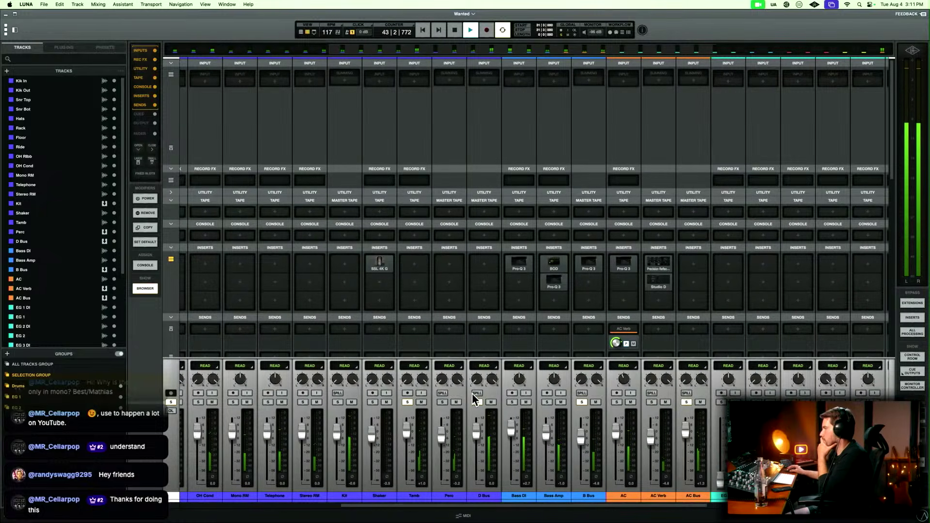
pyautogui.moveTo(475, 402); pyautogui.dragTo(690, 402)
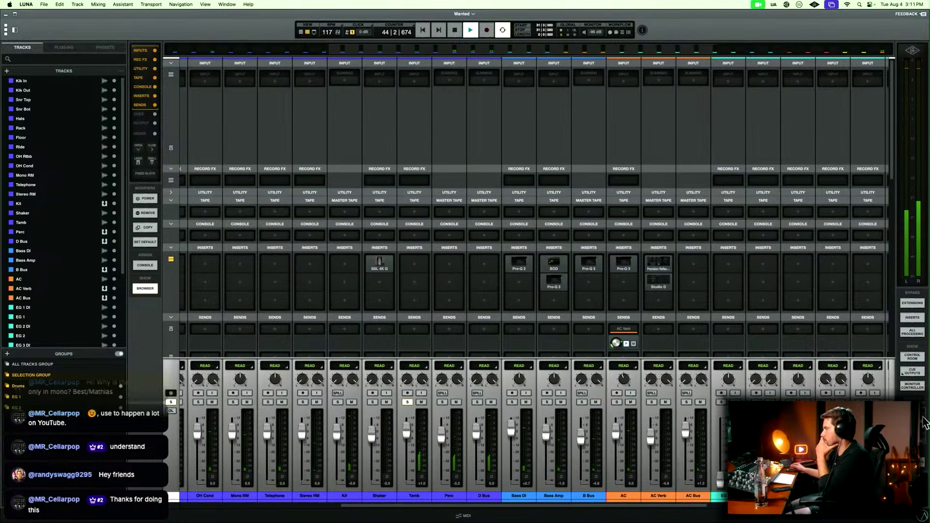
# Copy the Shaker's SSL 4K G insert to the first insert slot on Tamb, and open it.
pyautogui.click(417, 269)
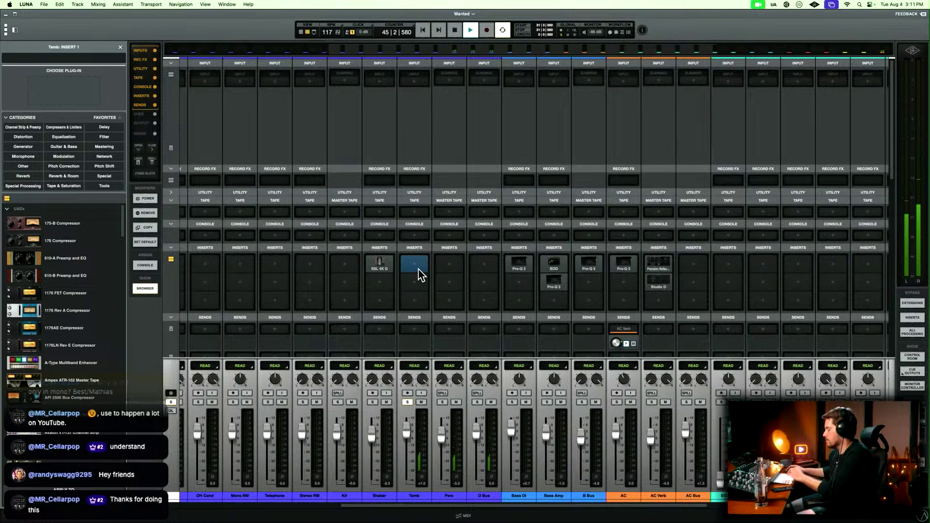
pyautogui.moveTo(376, 264); pyautogui.dragTo(416, 267)
pyautogui.click(416, 266)
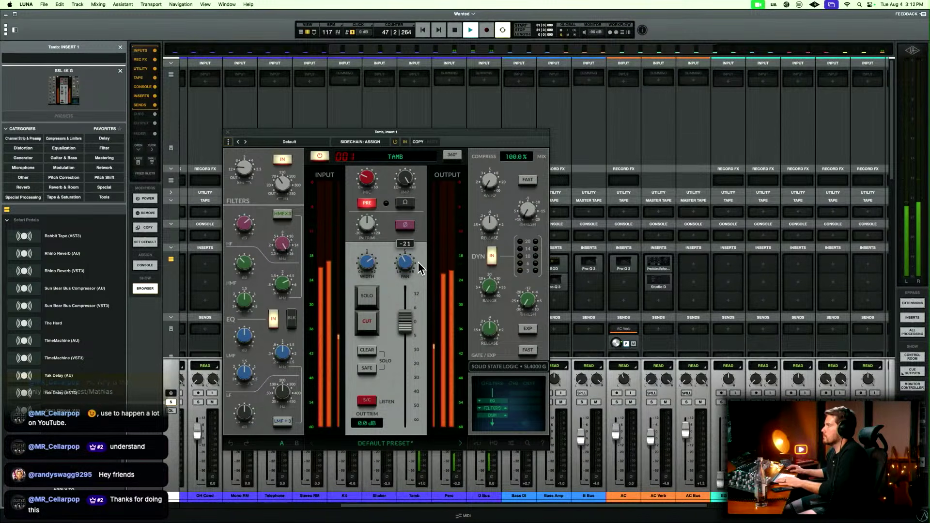
# Audition the soloed Tamb in SSL 4K G while reviewing its filters and adjusting its stereo width.
pyautogui.moveTo(241, 266)
pyautogui.moveTo(247, 170)
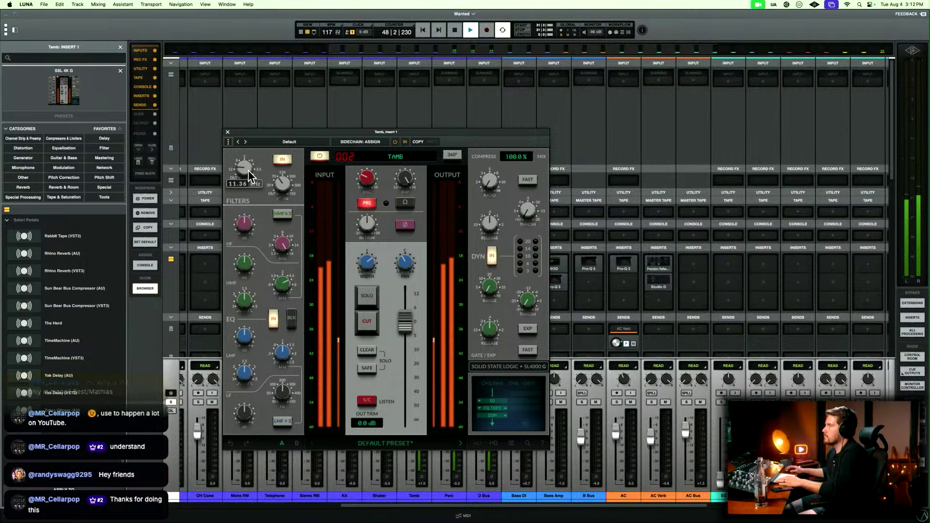
pyautogui.moveTo(284, 183)
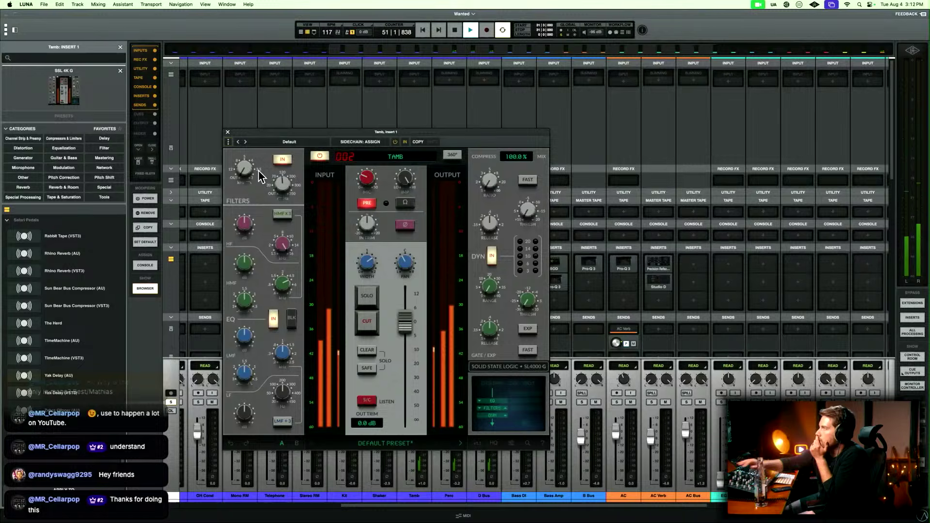
pyautogui.moveTo(364, 274)
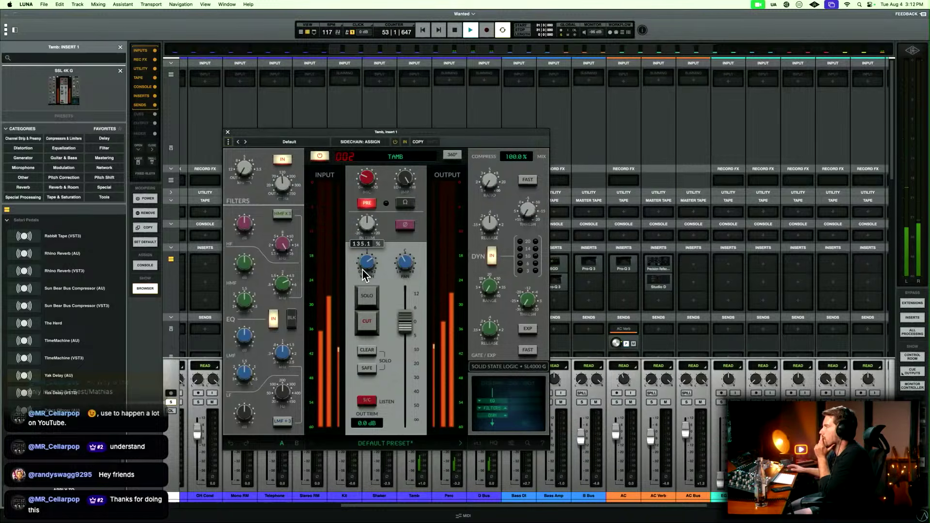
pyautogui.moveTo(362, 269); pyautogui.dragTo(403, 266)
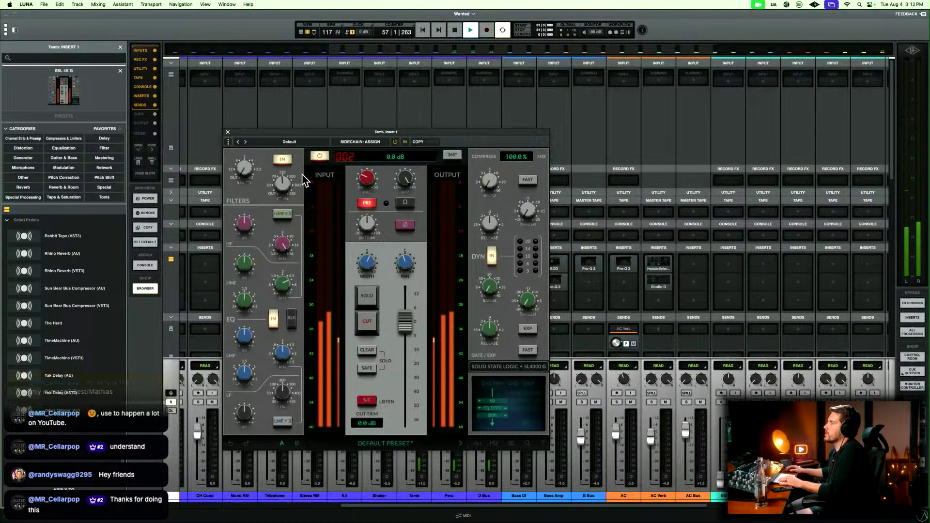
# Close the Tamb's SSL 4K G and replay from bar 31, comparing Tamb in solo and in the full mix.
pyautogui.press('space')
pyautogui.press('Escape')
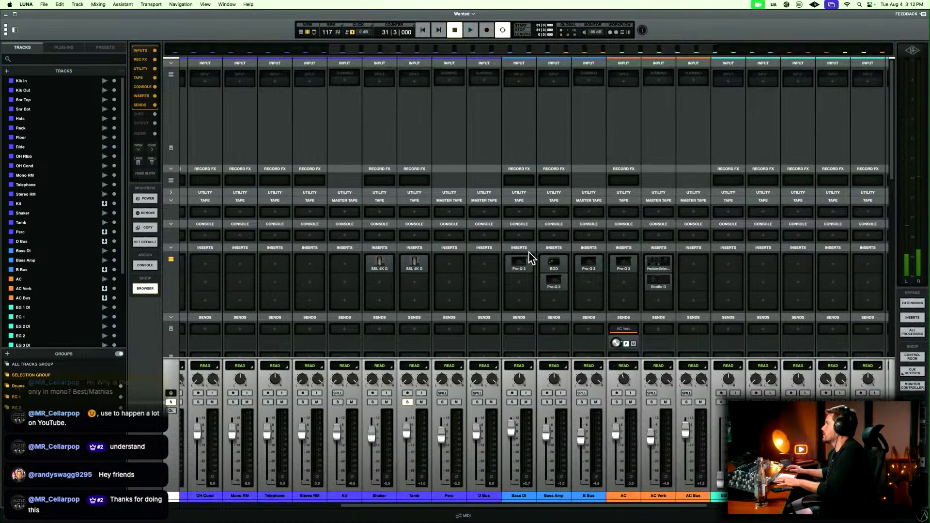
pyautogui.press('space')
pyautogui.hscroll(-4, 528, 257)
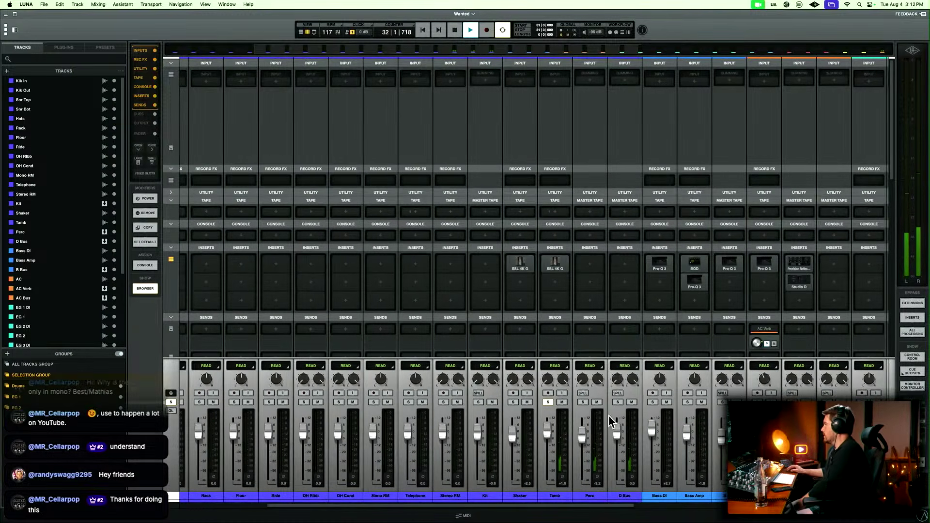
pyautogui.press('space')
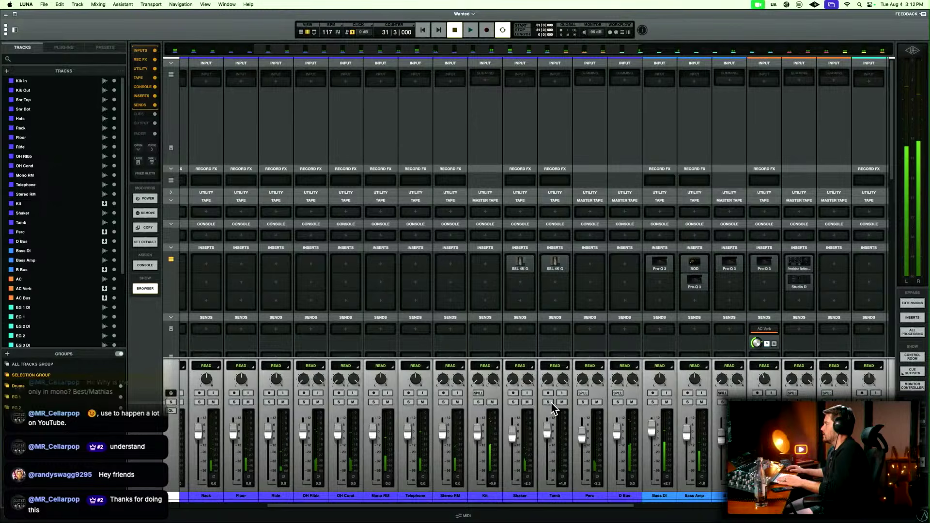
pyautogui.press('space')
# Raise the SSL 4K G output fader on Tamb to 4.6 dB and play the full mix from bar 31.
pyautogui.click(558, 270)
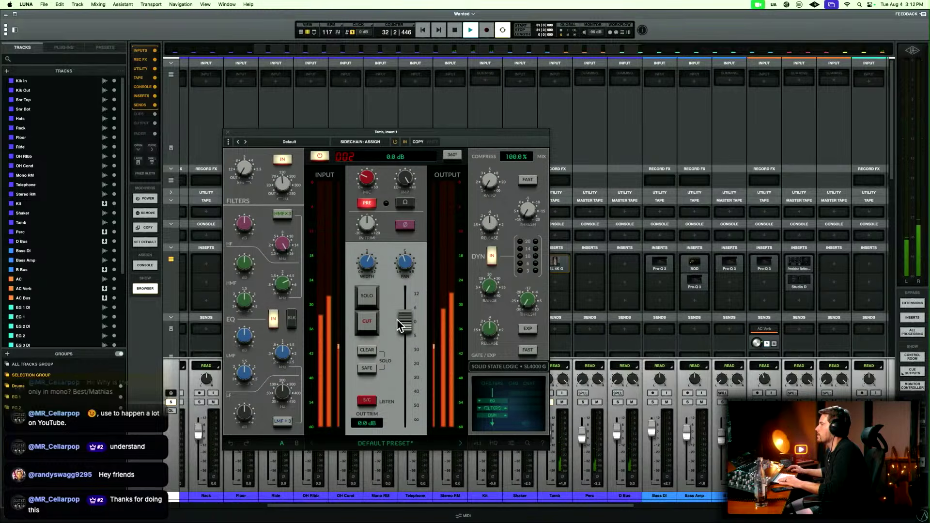
pyautogui.moveTo(398, 326)
pyautogui.mouseDown()
pyautogui.moveTo(406, 309)
pyautogui.moveTo(406, 318)
pyautogui.mouseUp()
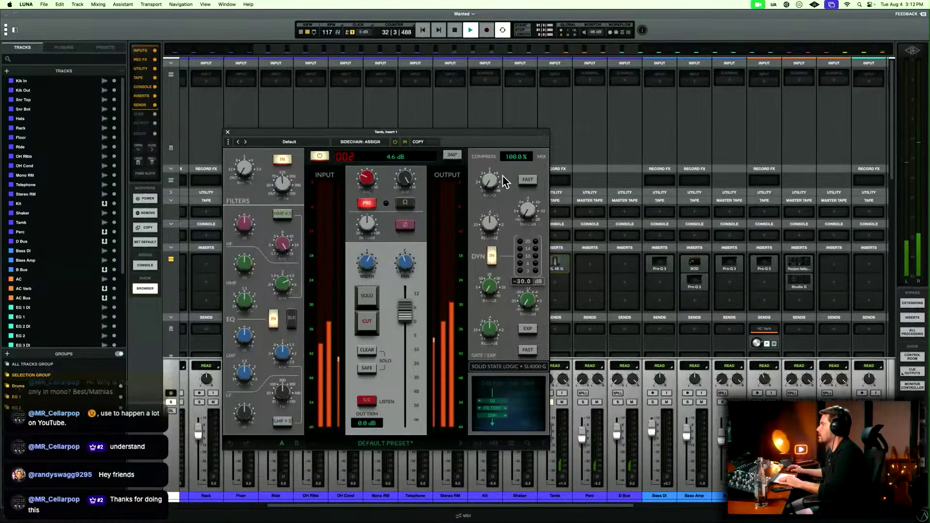
pyautogui.press('super+w')
pyautogui.press('space')
pyautogui.press('space')
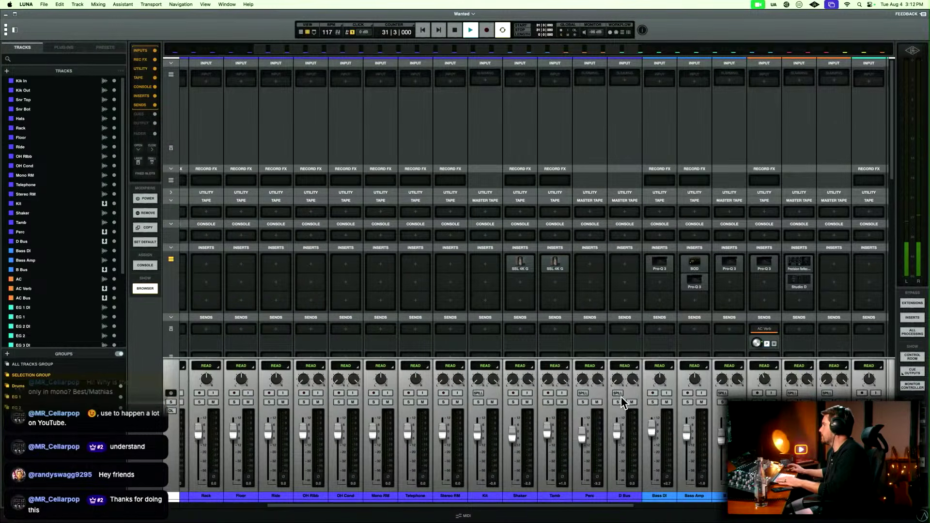
pyautogui.hscroll(-4, 580, 402)
pyautogui.hscroll(-2, 580, 403)
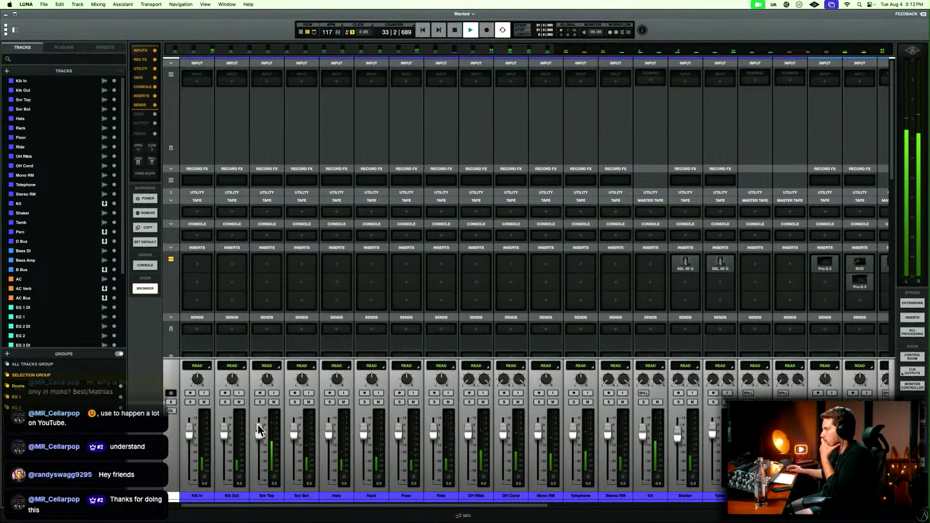
# Show the whole song in the timeline and start playback from the Chorus marker at bar 41.
pyautogui.click(365, 497)
pyautogui.press('space')
pyautogui.press('super+equal')
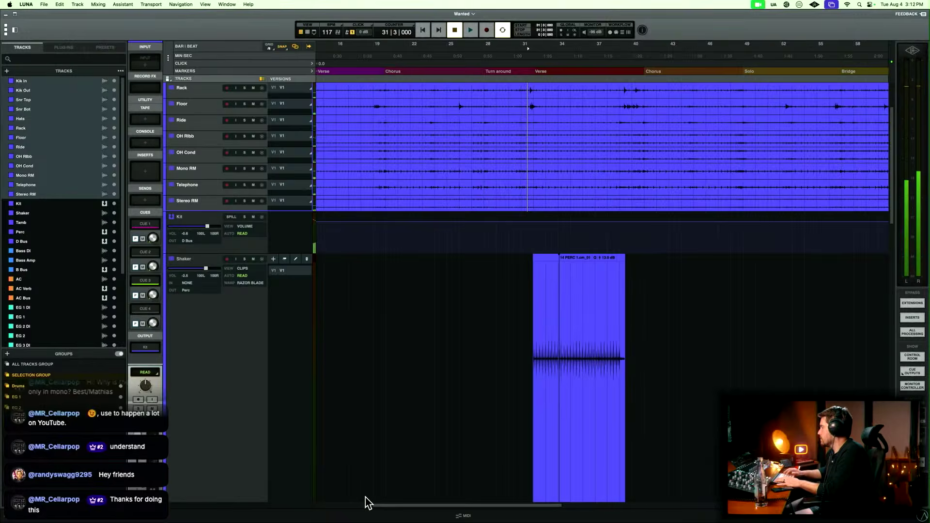
pyautogui.press('r')
pyautogui.press('r')
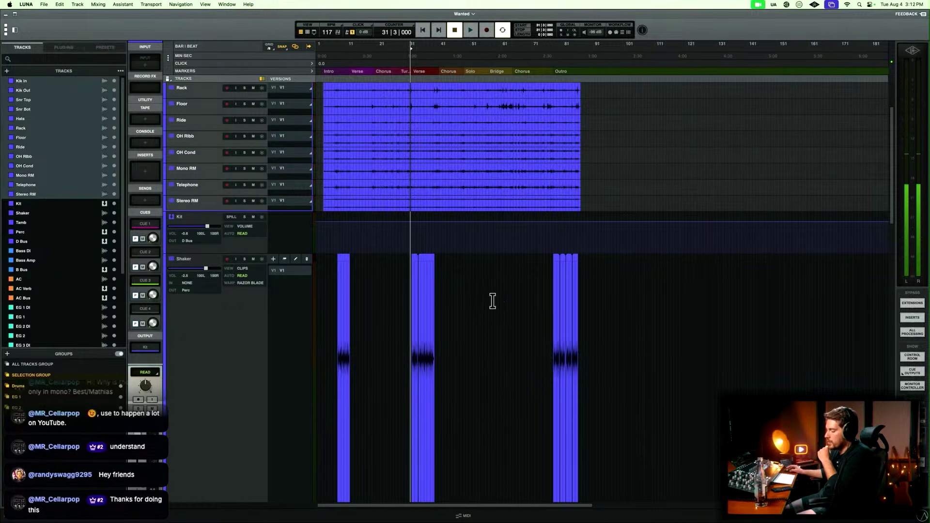
pyautogui.click(456, 73)
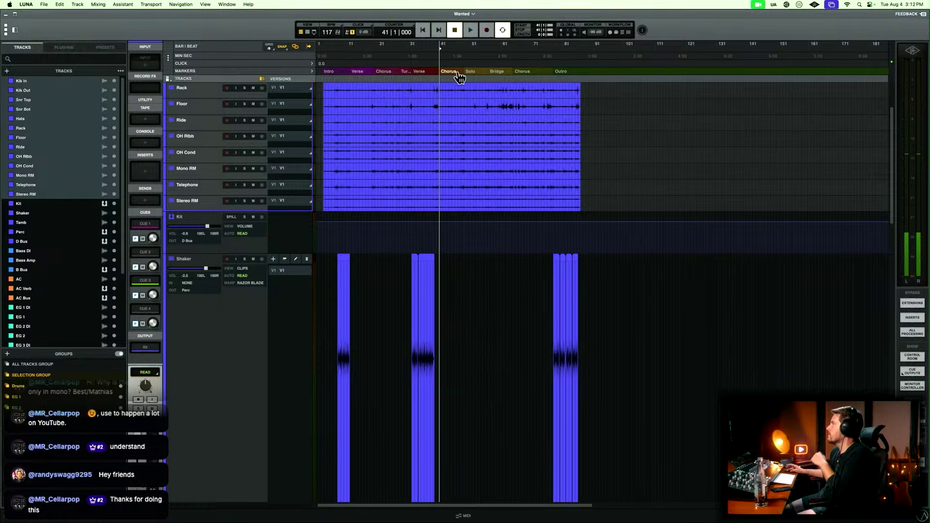
pyautogui.press('space')
# Listen to the chorus while reviewing the drum, bass, and guitar channels in the mixer, and stop playback.
pyautogui.scroll(5, 460, 172)
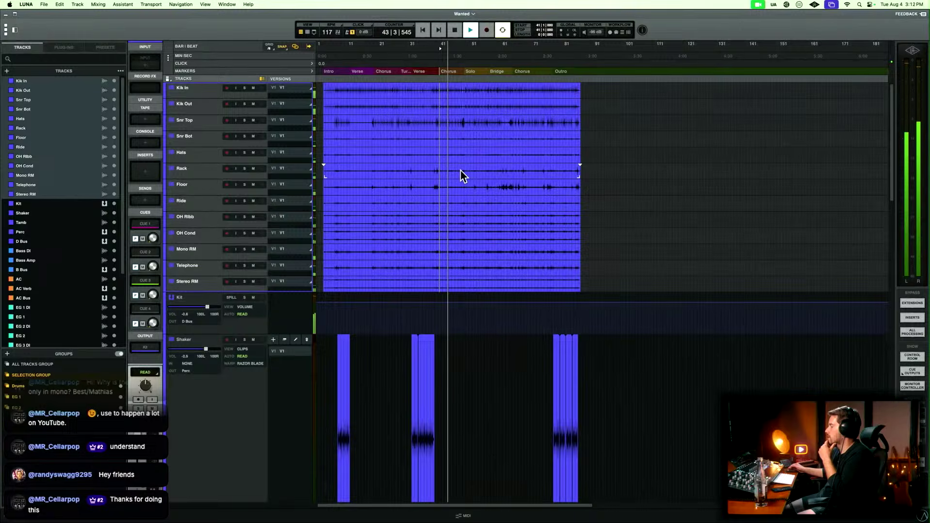
pyautogui.press('super+equal')
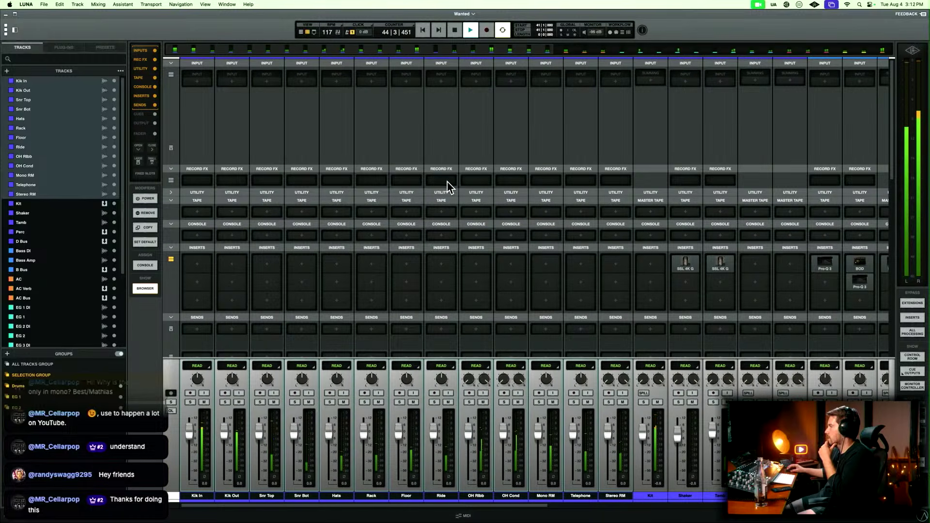
pyautogui.hscroll(6, 531, 254)
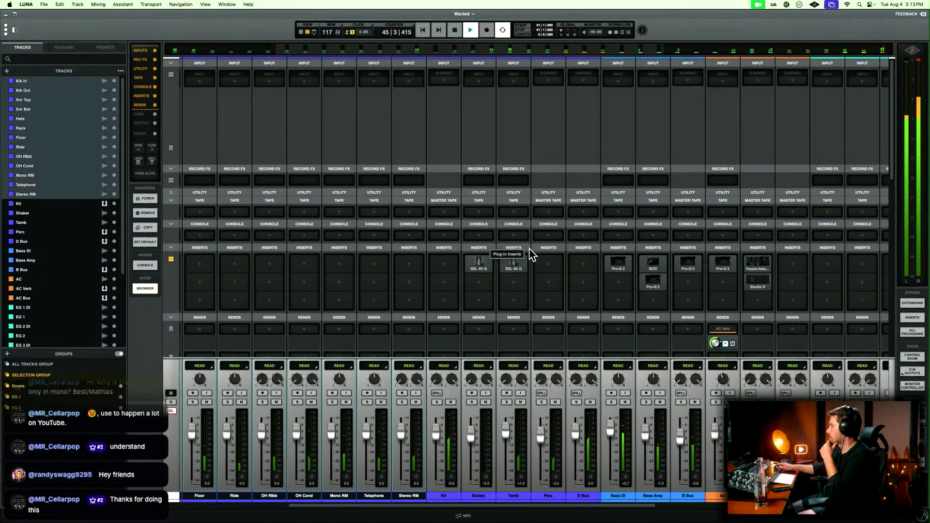
pyautogui.hscroll(6, 532, 254)
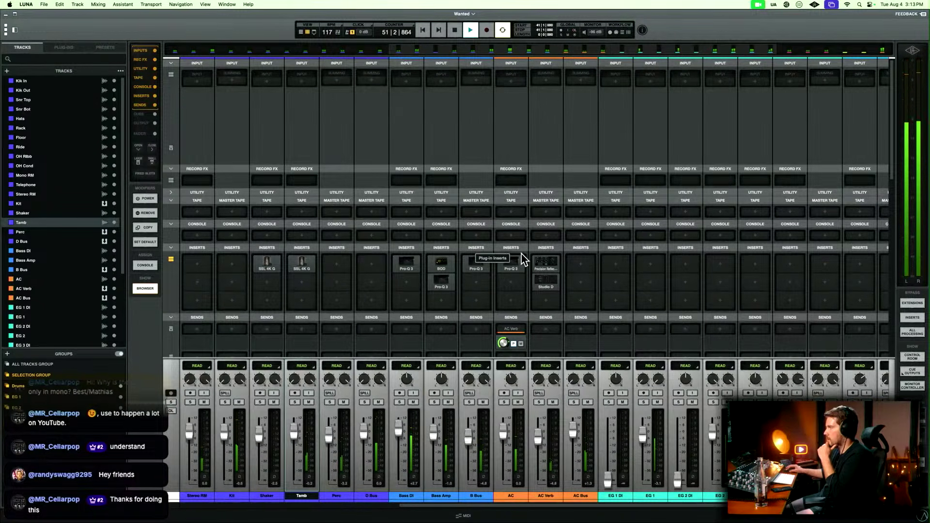
pyautogui.hscroll(-9, 577, 263)
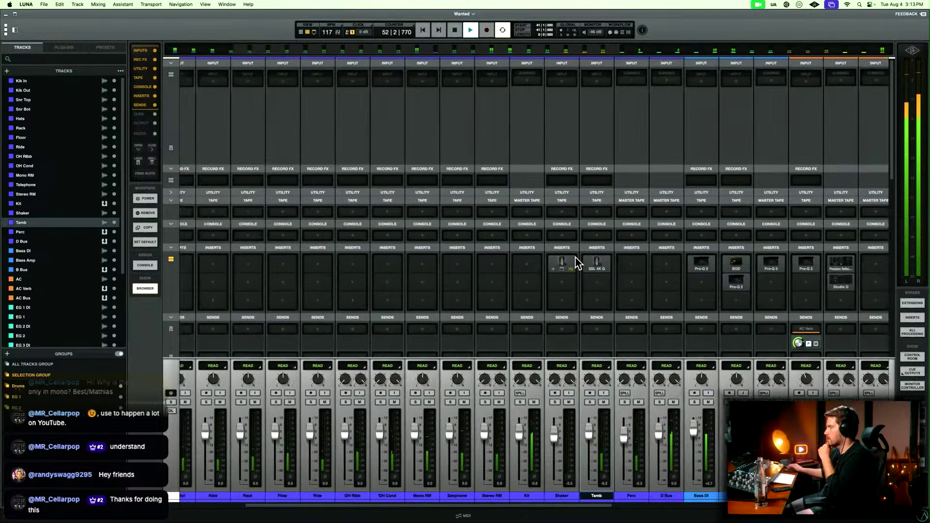
pyautogui.hscroll(-3, 577, 263)
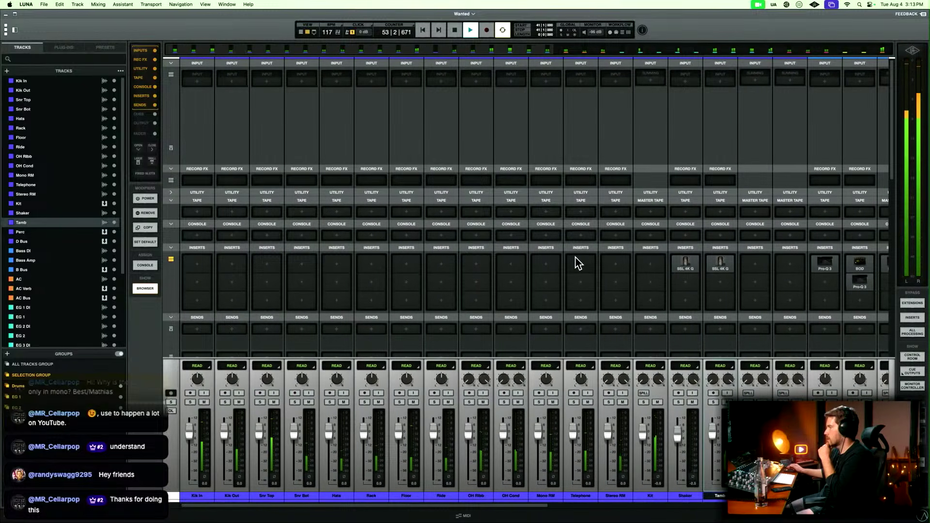
pyautogui.press('space')
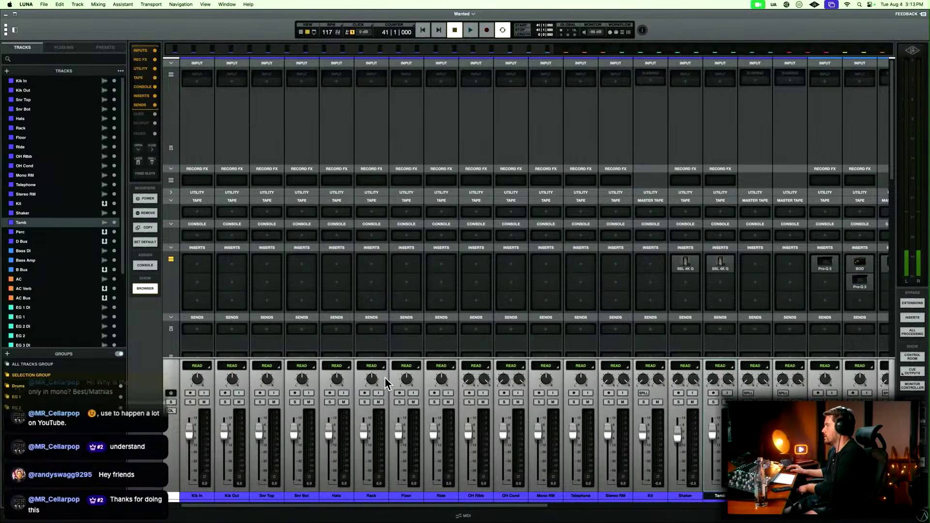
# Suspend track grouping, select only Rack and Floor, and enlarge both tracks in the timeline.
pyautogui.click(378, 496)
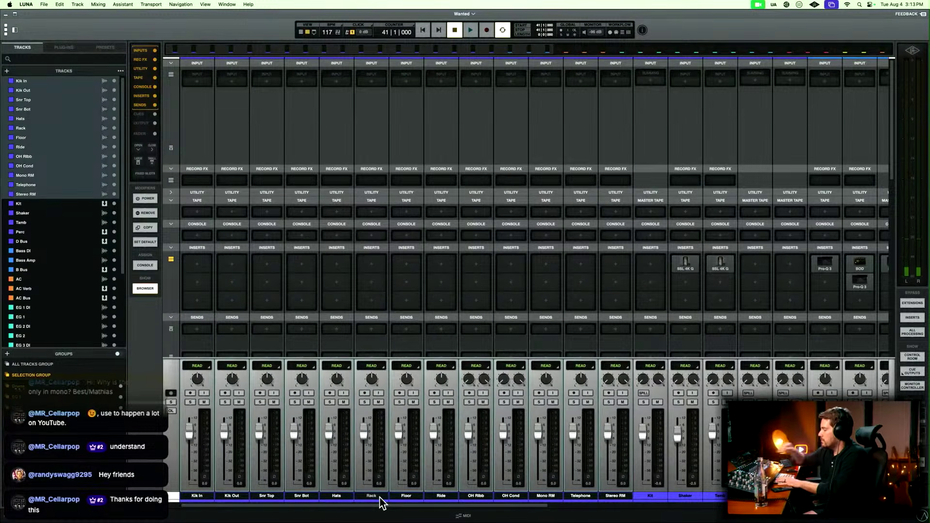
pyautogui.click(380, 498)
pyautogui.click(380, 498)
pyautogui.press('super+=')
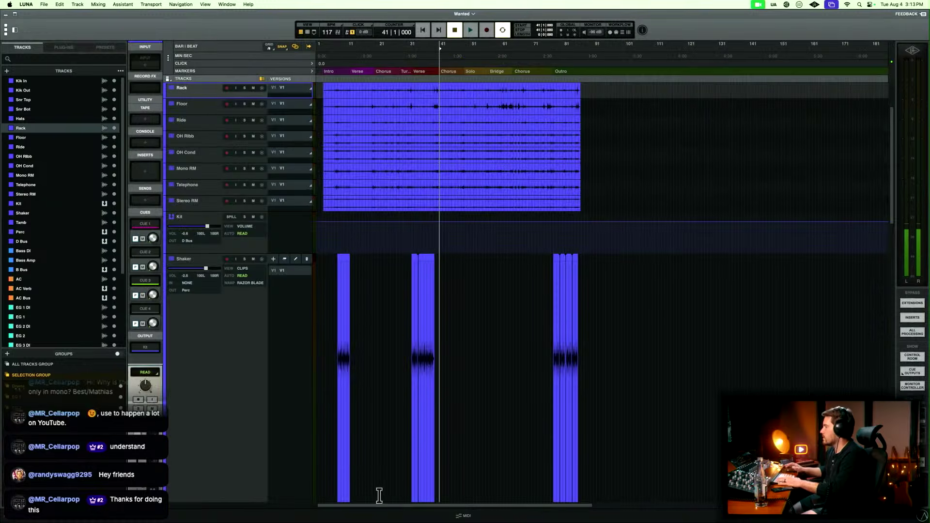
pyautogui.scroll(4, 360, 422)
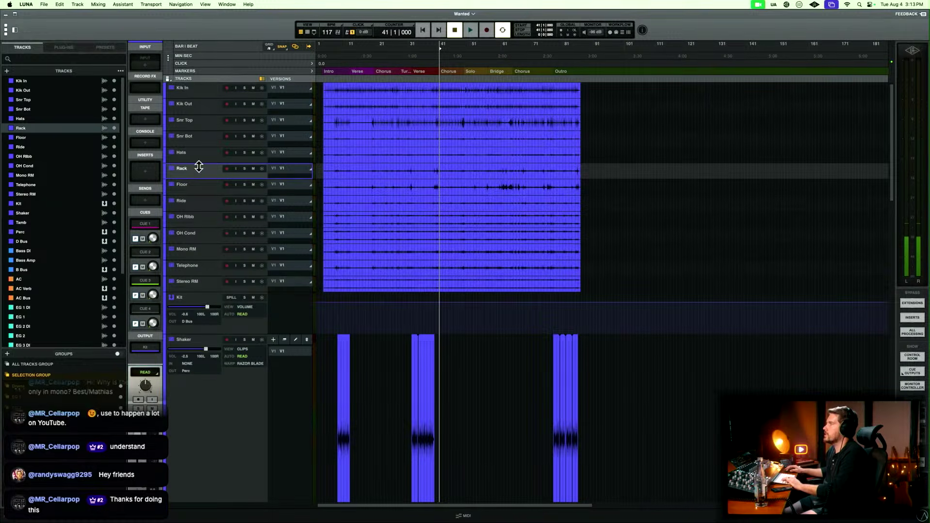
pyautogui.keyDown('shift'); pyautogui.click(202, 186); pyautogui.keyUp('shift')
pyautogui.press('e')
pyautogui.press('e')
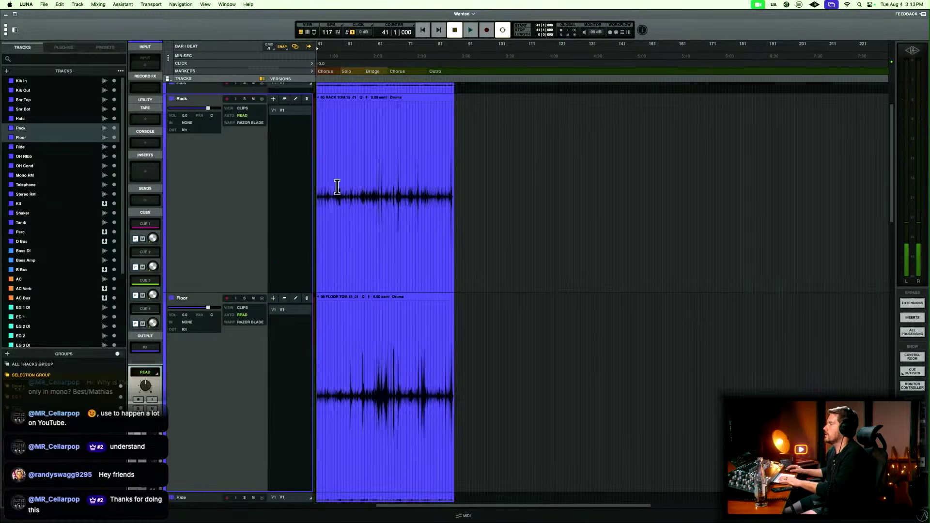
# Examine the Rack and Floor waveforms for the first tom hits, auditioning from just before bar 19 and from bar 7.
pyautogui.press('t')
pyautogui.press('t')
pyautogui.press('t')
pyautogui.press('r')
pyautogui.hscroll(-4, 465, 188)
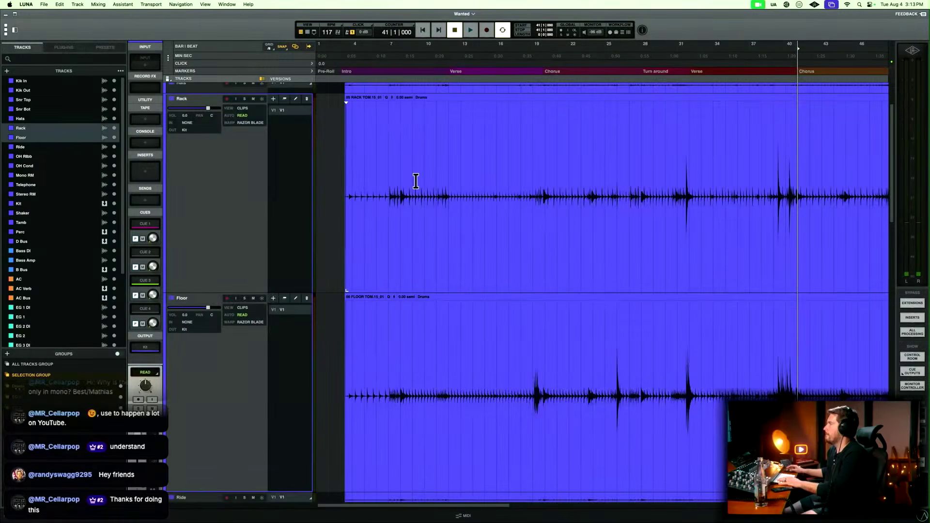
pyautogui.moveTo(348, 180); pyautogui.dragTo(528, 192)
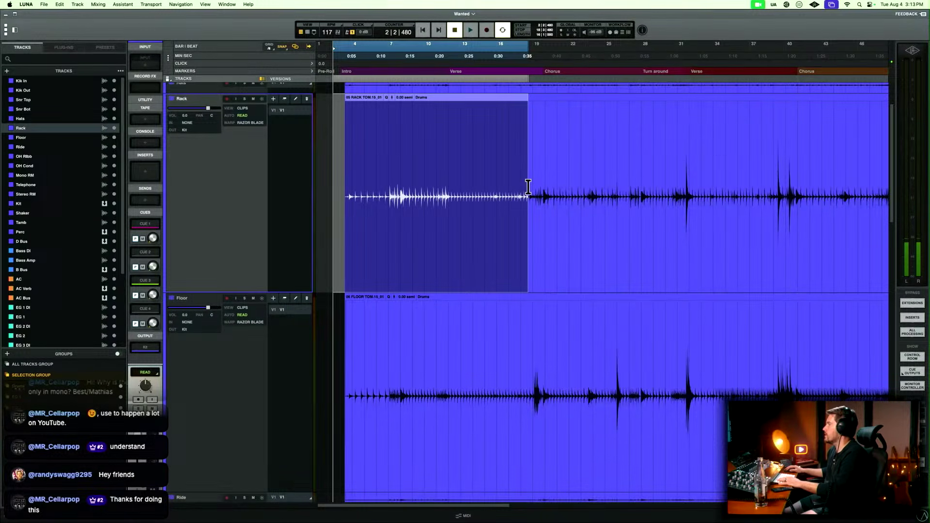
pyautogui.click(533, 340)
pyautogui.press('space')
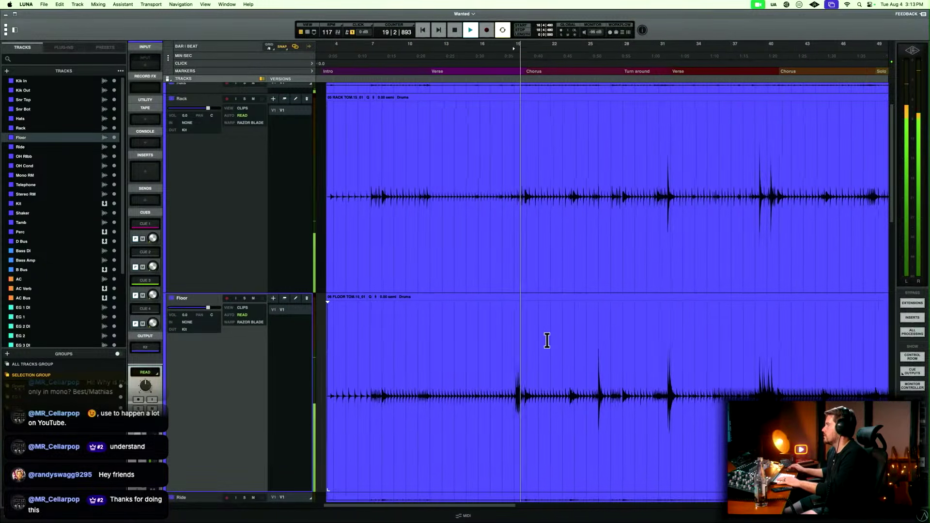
pyautogui.click(373, 365)
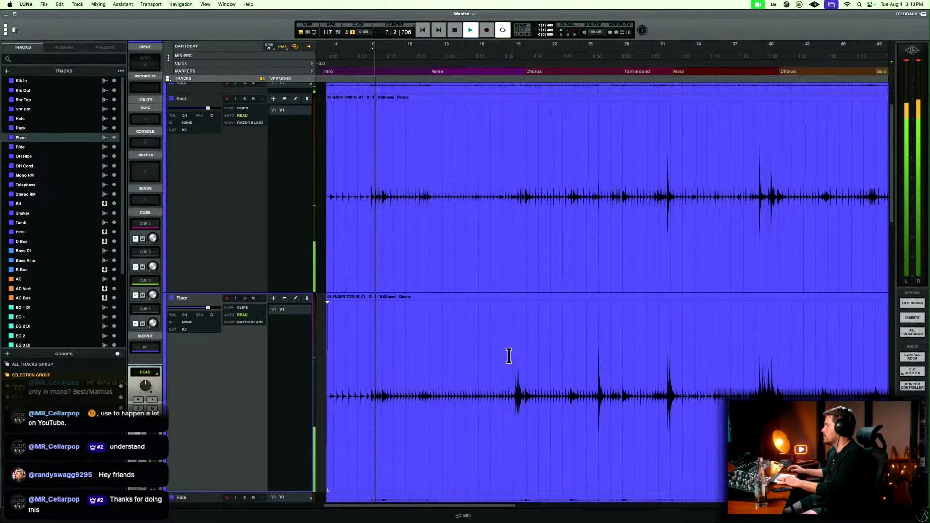
pyautogui.press('space')
# Split the Floor clip at bar 19, before its first tom fill, and delete the section preceding the split.
pyautogui.click(513, 355)
pyautogui.press('t')
pyautogui.press('t')
pyautogui.press('t')
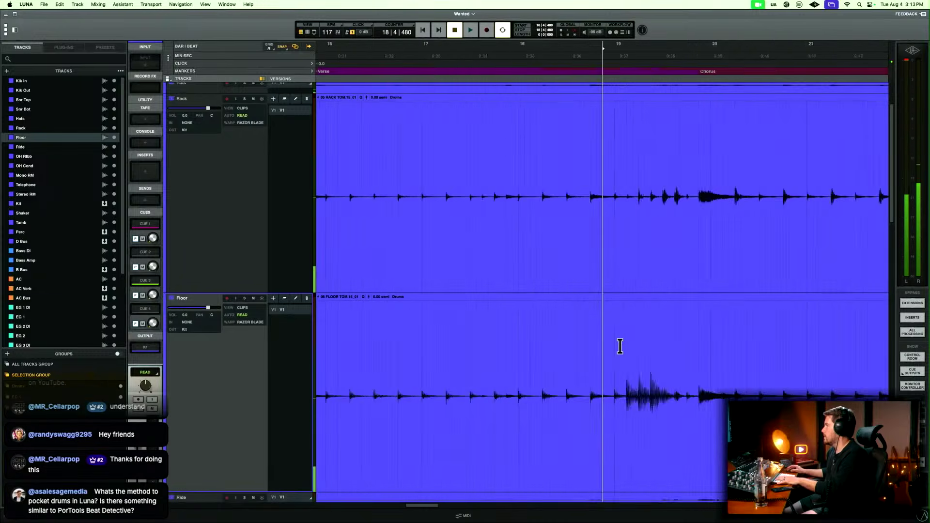
pyautogui.press('t')
pyautogui.click(626, 347)
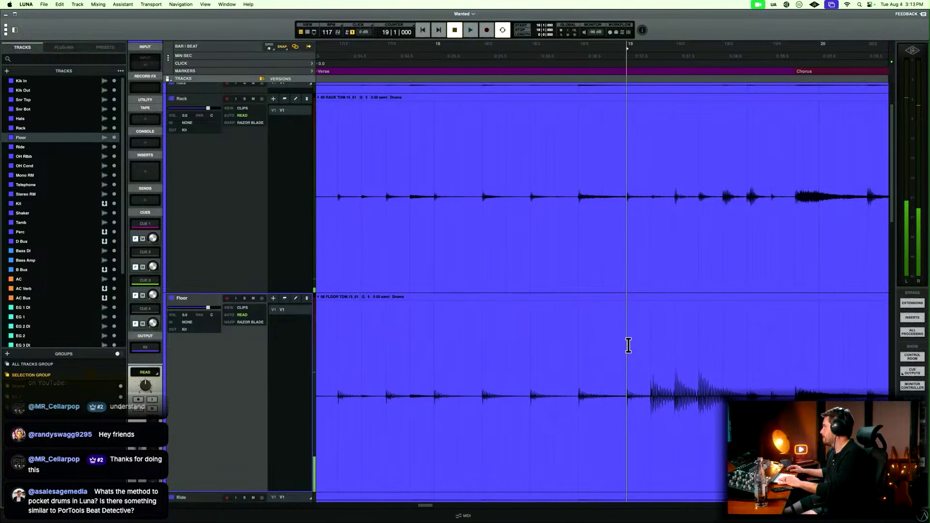
pyautogui.press('t')
pyautogui.press('t')
pyautogui.press('t')
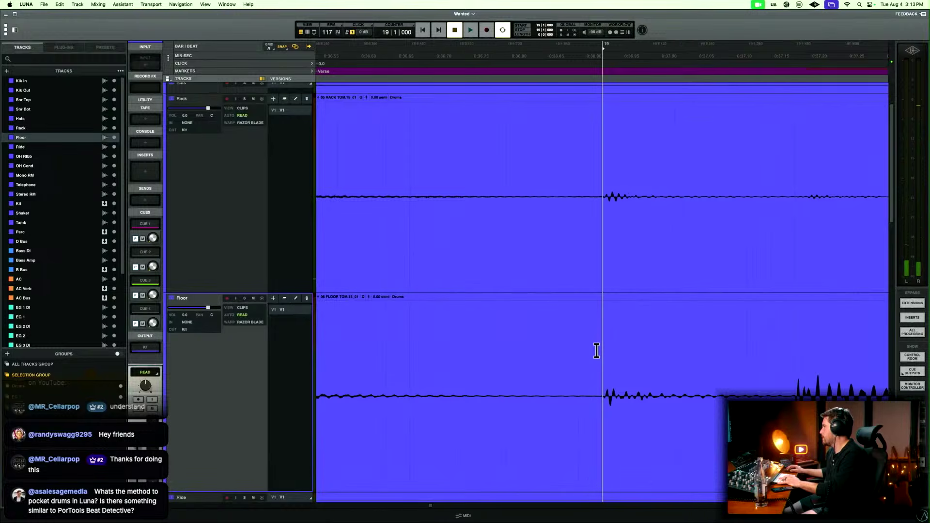
pyautogui.press('b')
pyautogui.press('r')
pyautogui.press('r')
pyautogui.press('r')
pyautogui.press('r')
pyautogui.click(492, 413)
pyautogui.press('Delete')
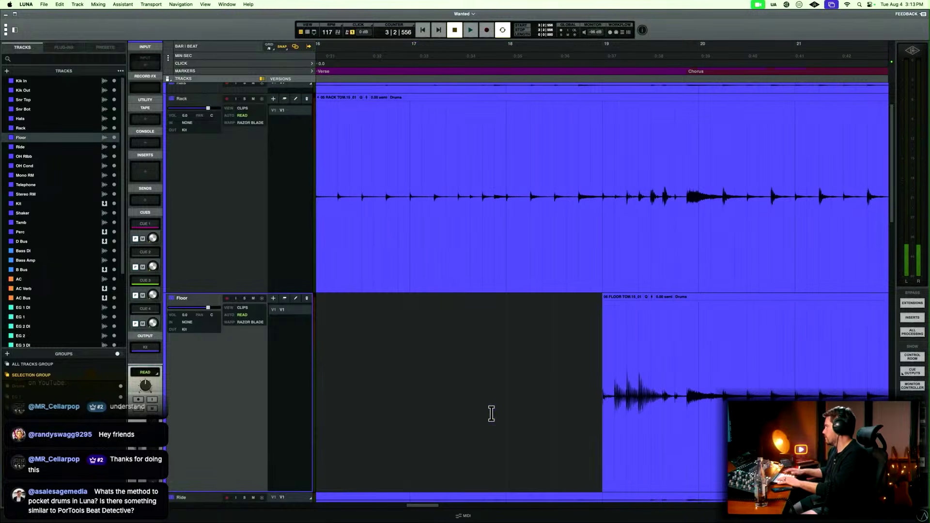
# Split the Rack clip just before its first tom hit near bar 31 beat 4, and delete the section preceding the split.
pyautogui.press('r')
pyautogui.press('r')
pyautogui.press('r')
pyautogui.press('r')
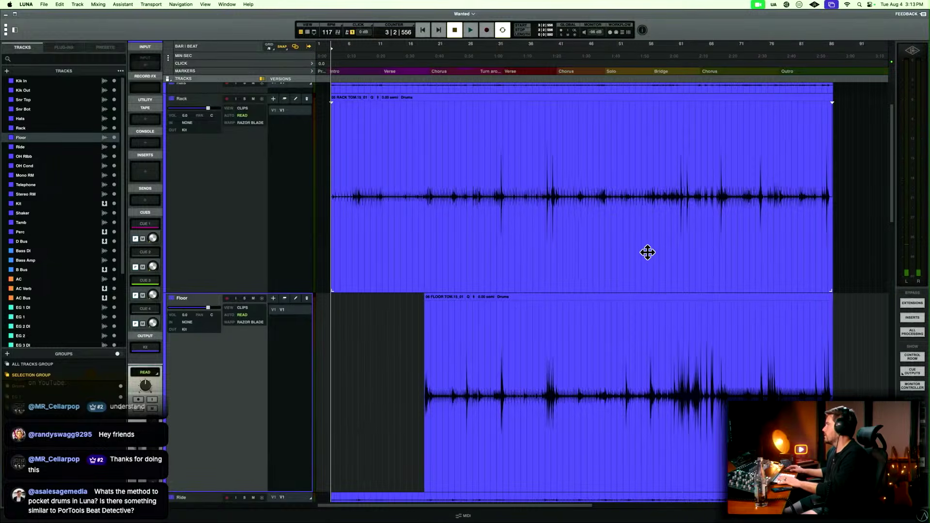
pyautogui.click(494, 204)
pyautogui.press('t')
pyautogui.press('t')
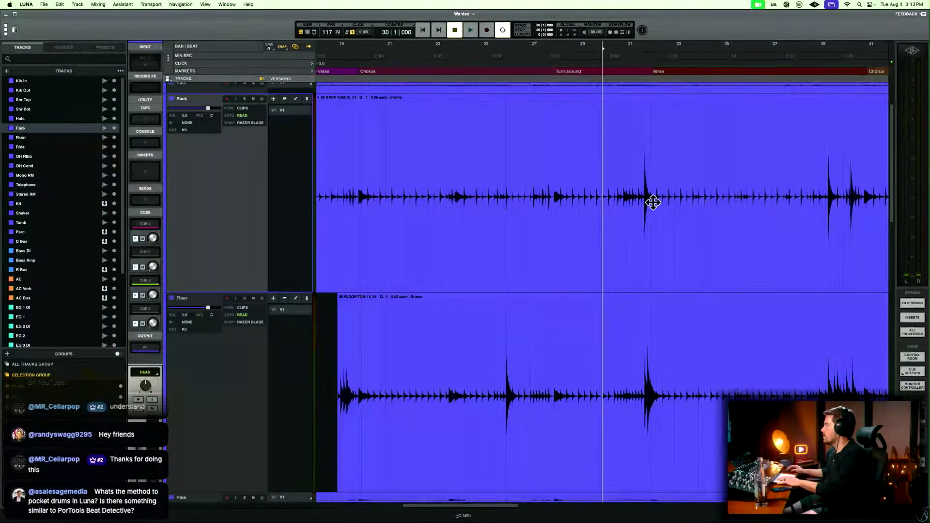
pyautogui.click(640, 165)
pyautogui.press('t')
pyautogui.press('t')
pyautogui.press('t')
pyautogui.press('t')
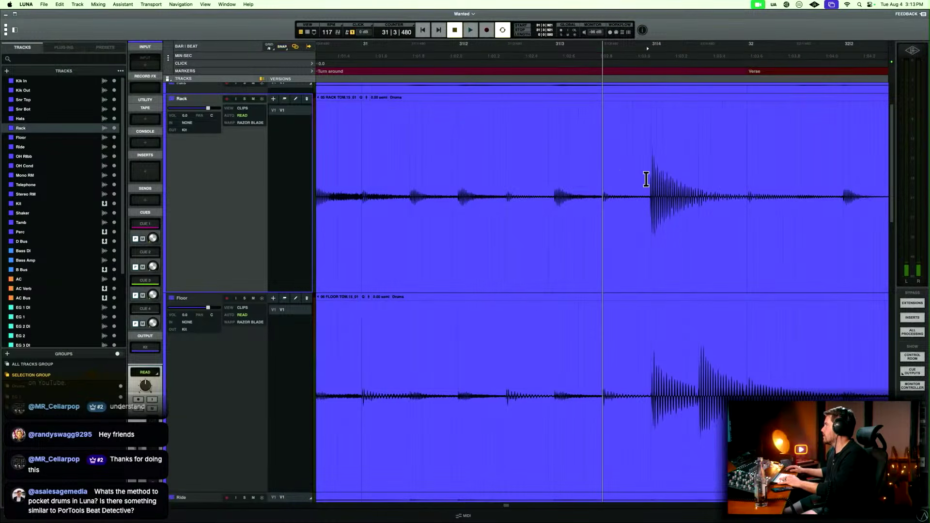
pyautogui.click(646, 179)
pyautogui.press('b')
pyautogui.click(595, 238)
pyautogui.press('r')
pyautogui.press('r')
pyautogui.press('r')
pyautogui.press('Delete')
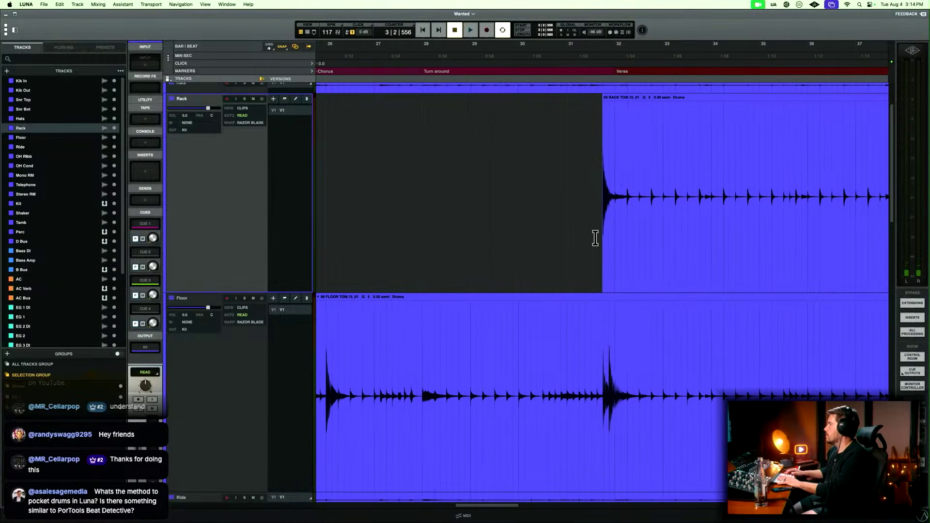
# Audition the first Floor tom fill around bar 19 to find where its last hit decays.
pyautogui.press('r')
pyautogui.press('r')
pyautogui.click(476, 358)
pyautogui.press('t')
pyautogui.press('t')
pyautogui.press('t')
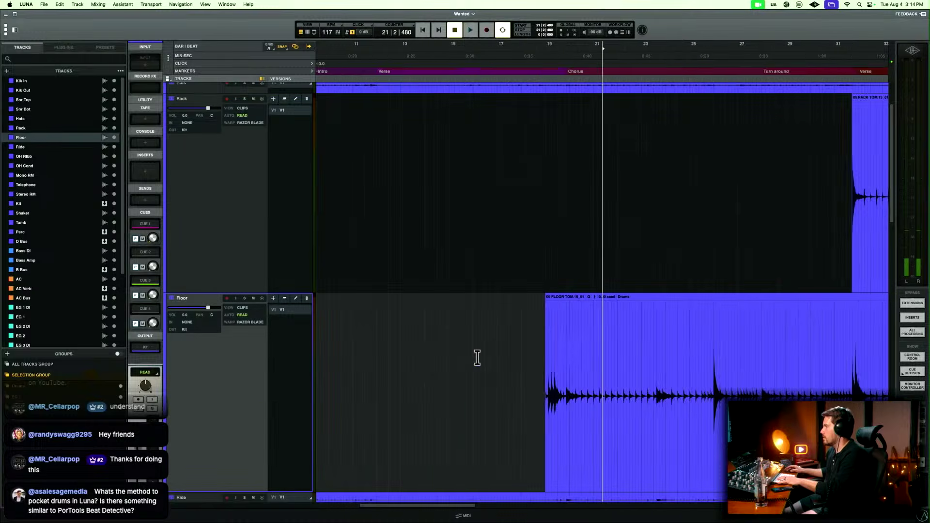
pyautogui.click(369, 359)
pyautogui.press('space')
pyautogui.hscroll(1, 450, 370)
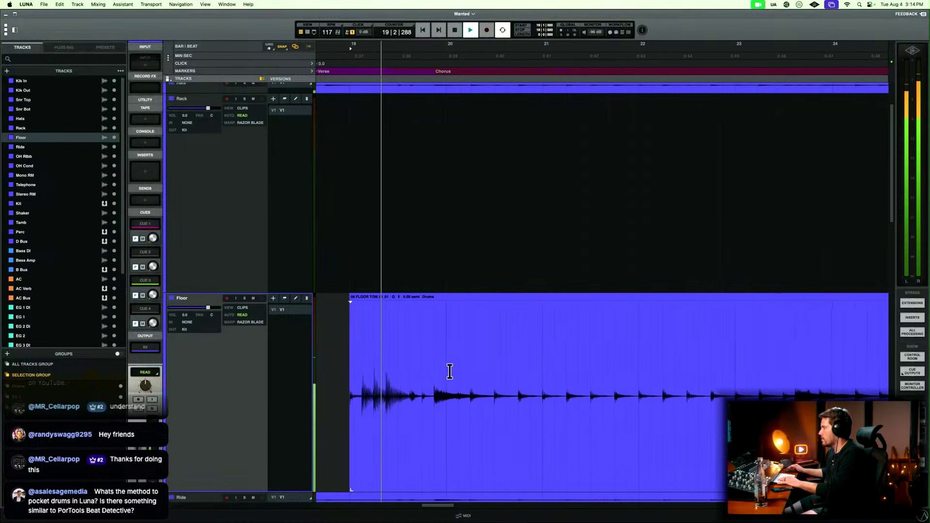
pyautogui.press('space')
pyautogui.click(410, 382)
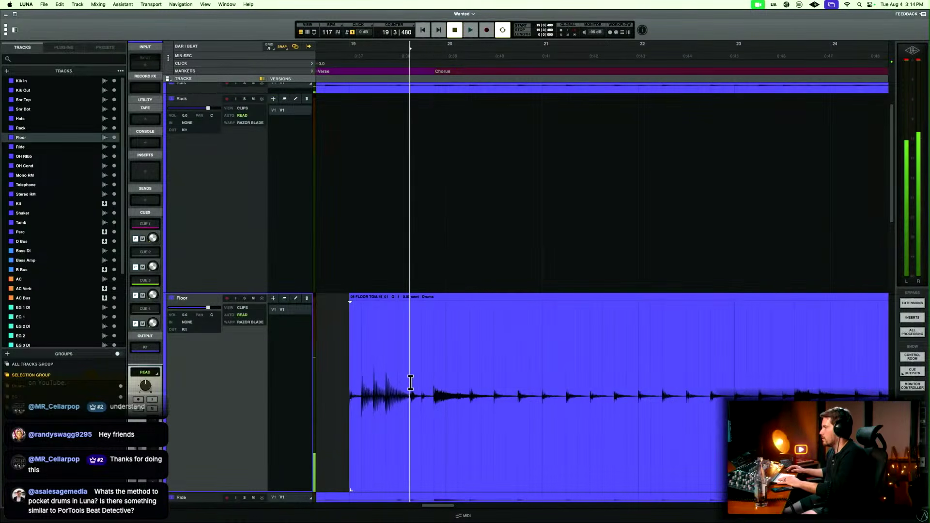
pyautogui.press('space')
pyautogui.press('space')
# Delete the Floor audio from 19|3|480 to 23|3 following the fill, and fade out the fill's tail from 19|2|902.
pyautogui.moveTo(410, 381); pyautogui.dragTo(782, 373)
pyautogui.press('Delete')
pyautogui.moveTo(423, 364); pyautogui.dragTo(396, 373)
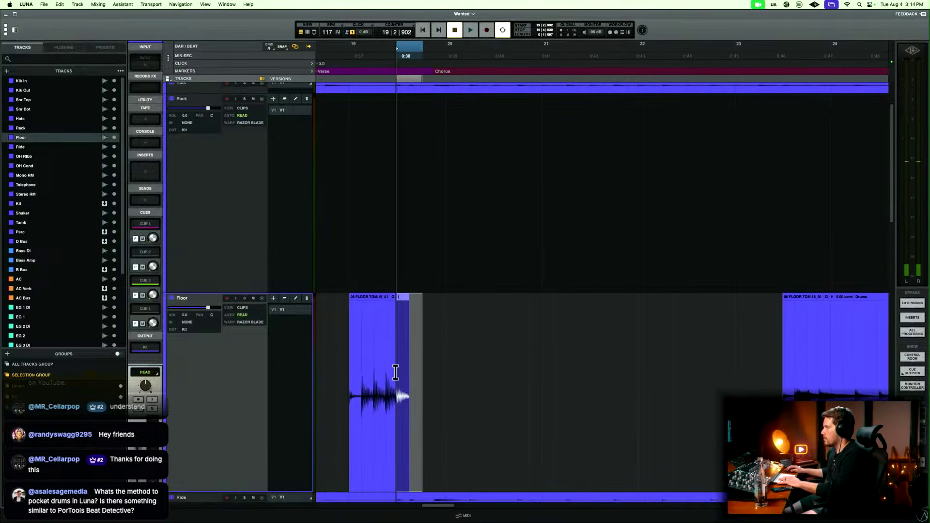
pyautogui.press('r')
# Add a very short fade-in at the start of the Floor clip at bar 19.
pyautogui.click(567, 358)
pyautogui.press('t')
pyautogui.press('t')
pyautogui.press('t')
pyautogui.press('t')
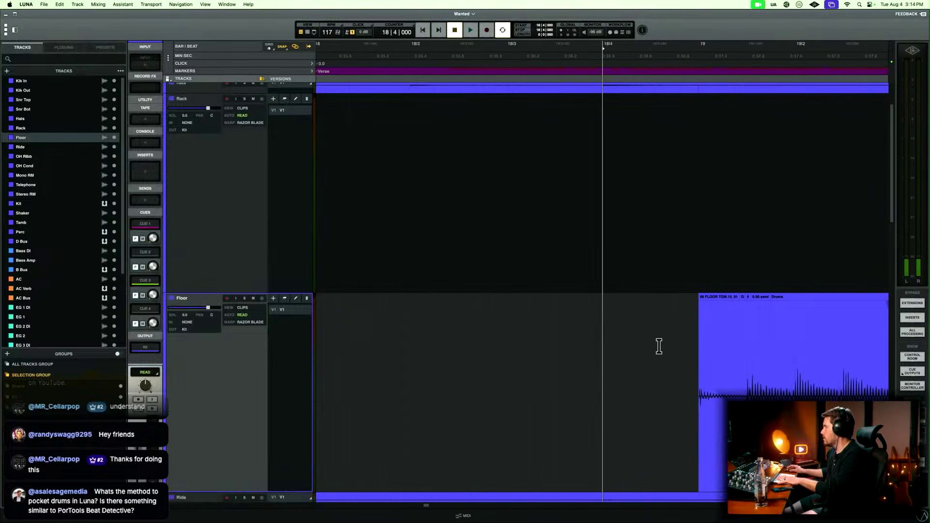
pyautogui.moveTo(717, 360)
pyautogui.mouseDown()
pyautogui.moveTo(736, 357)
pyautogui.moveTo(724, 374)
pyautogui.mouseUp()
pyautogui.press('t')
pyautogui.press('t')
pyautogui.press('t')
pyautogui.click(726, 373)
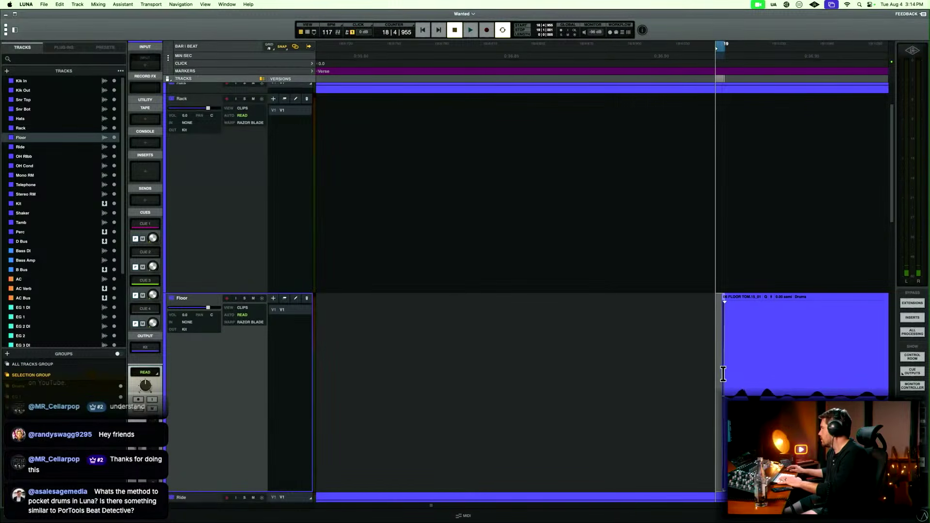
# Split the Floor clip just before the hit at bar 26, delete the section preceding it, and fade in the clip's start.
pyautogui.press('r')
pyautogui.press('r')
pyautogui.press('r')
pyautogui.press('r')
pyautogui.press('r')
pyautogui.press('r')
pyautogui.press('r')
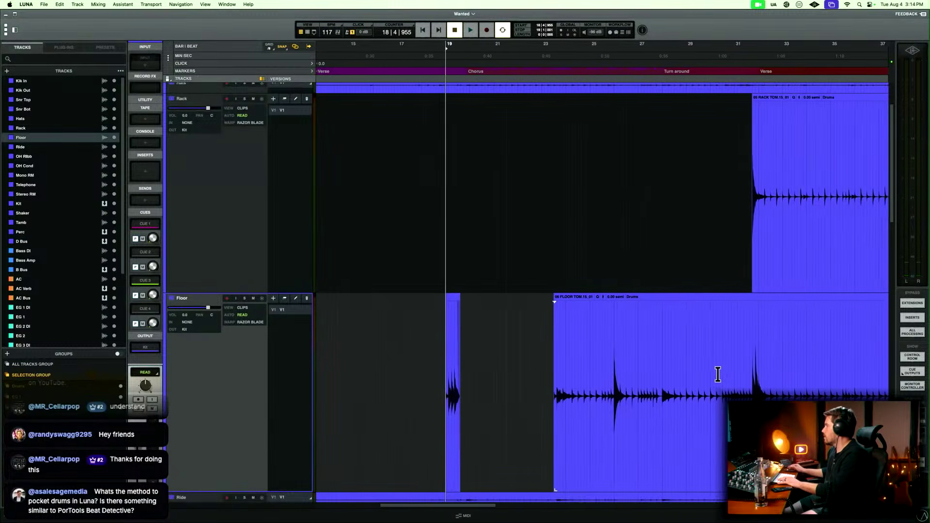
pyautogui.click(601, 360)
pyautogui.press('t')
pyautogui.press('t')
pyautogui.press('t')
pyautogui.press('t')
pyautogui.press('t')
pyautogui.press('t')
pyautogui.press('t')
pyautogui.press('t')
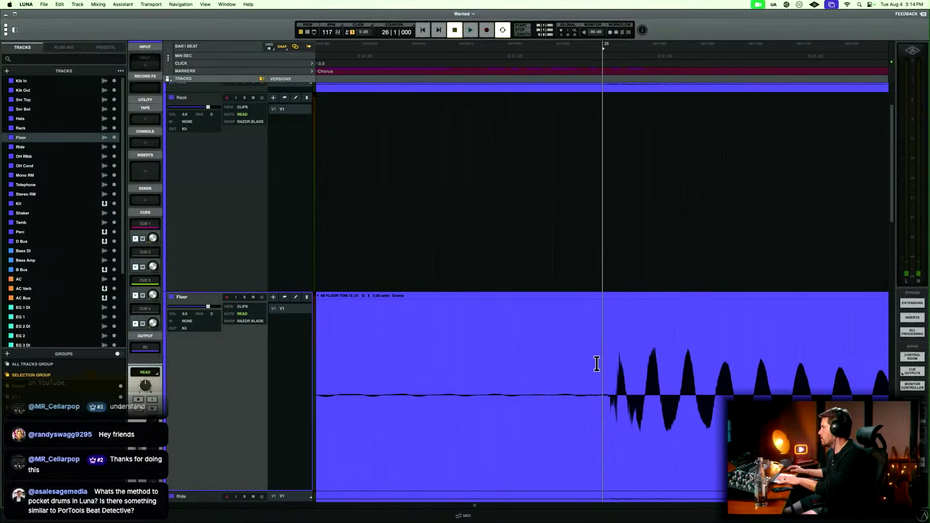
pyautogui.press('t')
pyautogui.press('b')
pyautogui.click(567, 414)
pyautogui.press('Delete')
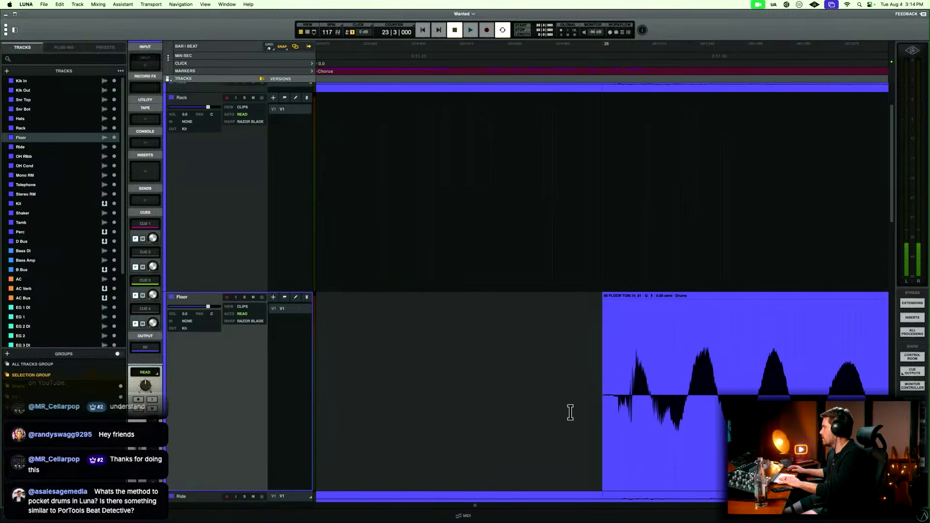
pyautogui.moveTo(570, 412); pyautogui.dragTo(611, 394)
pyautogui.press('f')
# Delete a stretch of Floor audio following the bar 26 hit's decay, and fade out its tail from 26|1|540.
pyautogui.press('r')
pyautogui.press('r')
pyautogui.press('r')
pyautogui.press('r')
pyautogui.press('r')
pyautogui.press('r')
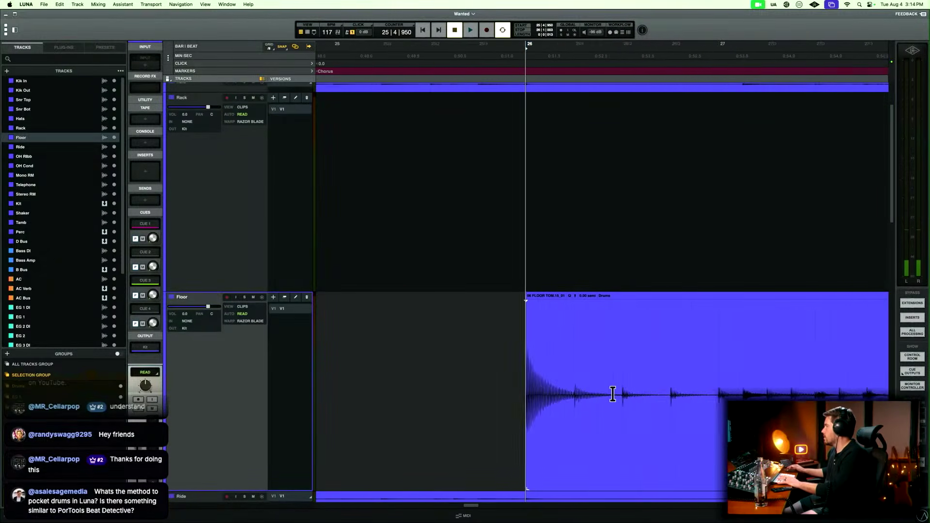
pyautogui.press('r')
pyautogui.moveTo(573, 372)
pyautogui.mouseDown()
pyautogui.moveTo(613, 373)
pyautogui.moveTo(561, 380)
pyautogui.mouseUp()
pyautogui.press('Delete')
pyautogui.press('f')
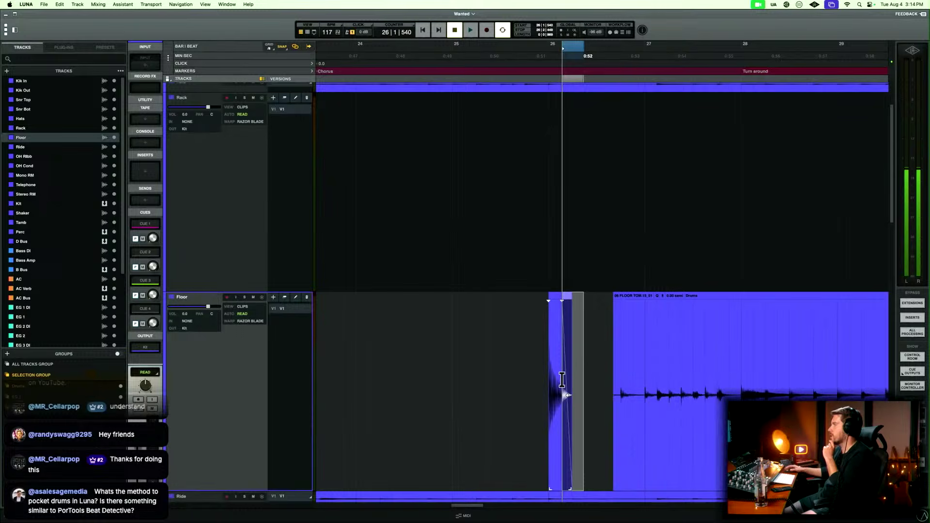
# Examine the Floor waveform up to bar 32 for the next tom hits, comparing them with the Rack clip's start.
pyautogui.hscroll(5, 598, 373)
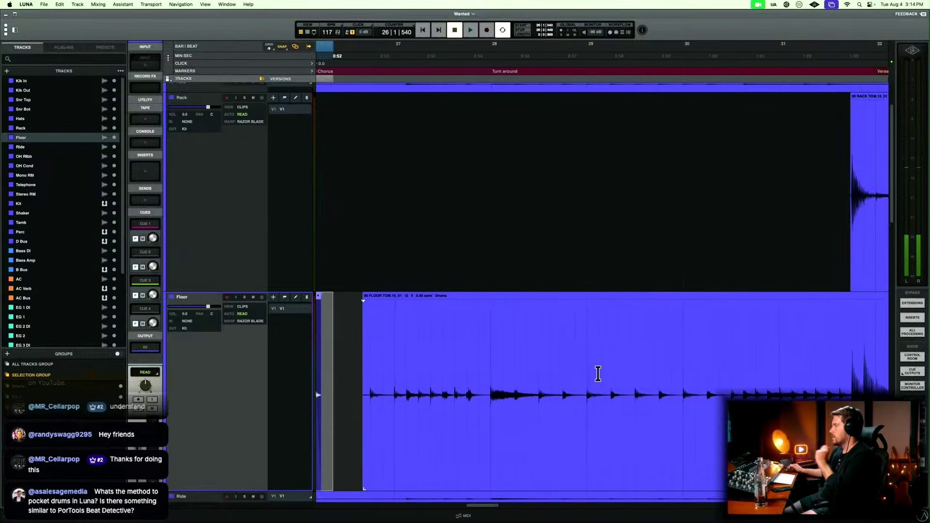
pyautogui.press('r')
pyautogui.press('r')
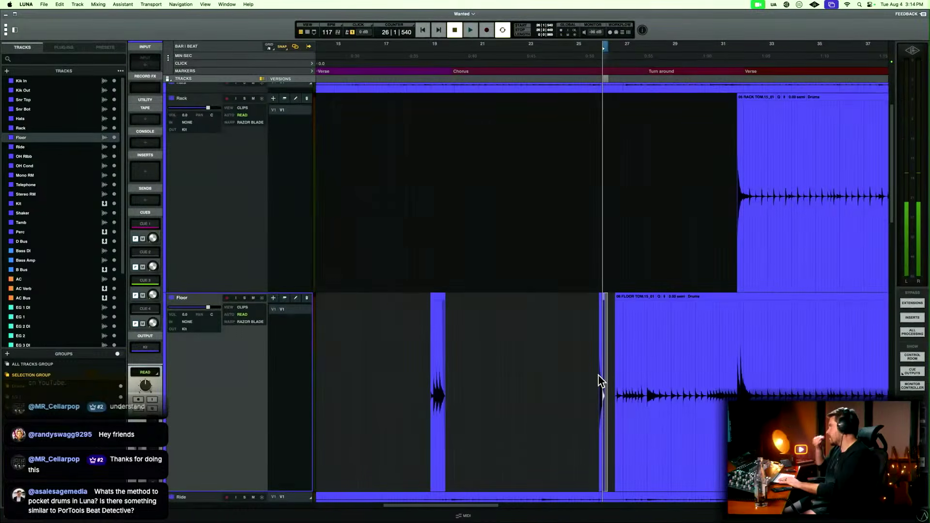
pyautogui.hscroll(2, 599, 381)
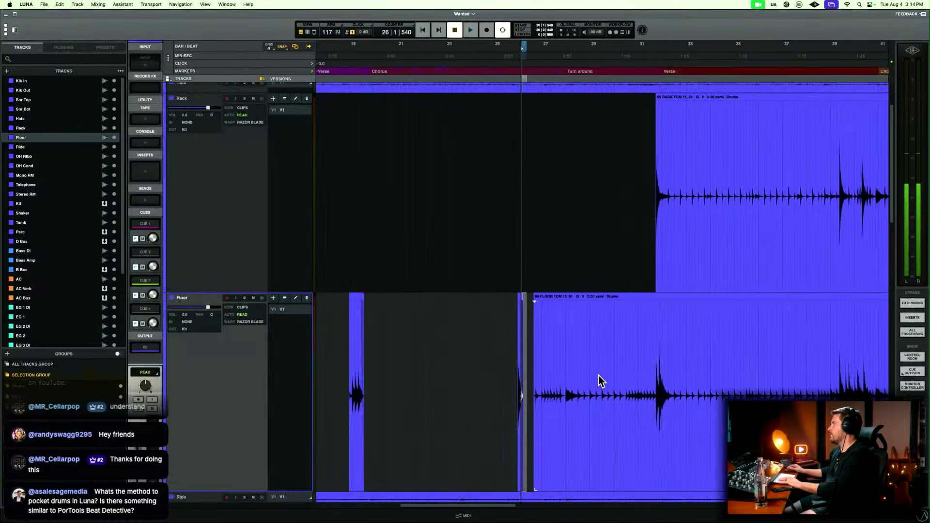
pyautogui.click(650, 354)
pyautogui.press('t')
pyautogui.press('t')
pyautogui.press('t')
pyautogui.press('t')
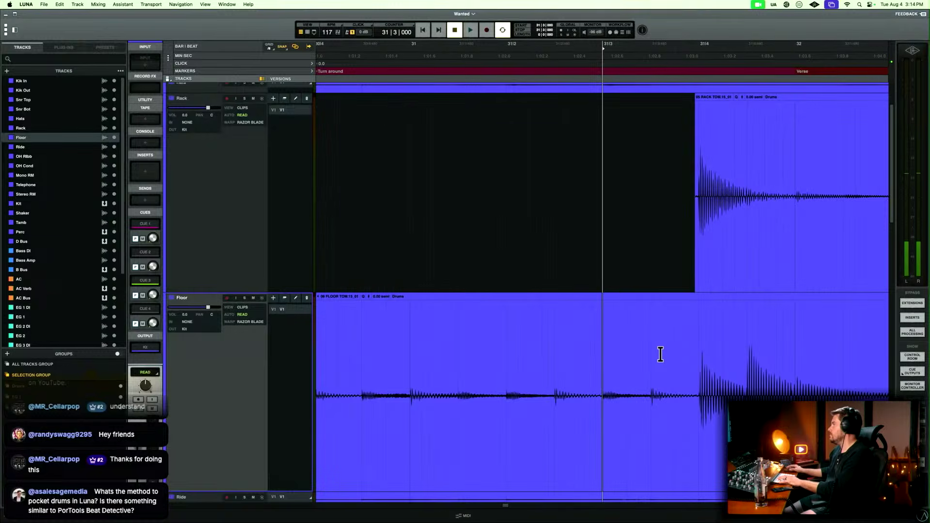
pyautogui.hscroll(1, 660, 355)
pyautogui.click(651, 353)
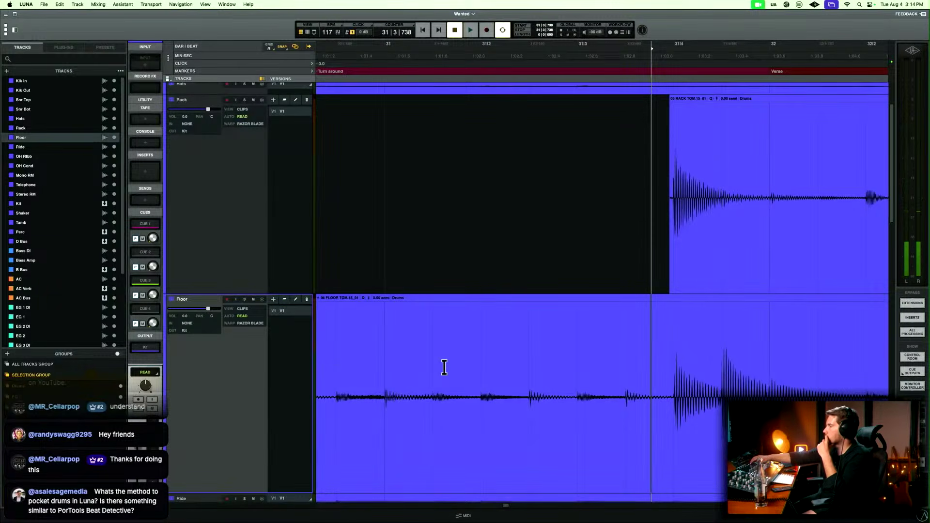
# Show warps on the Floor track and try warping the tom hit at bar 31 beat 4 earlier, to 31|3|856.
pyautogui.press('w')
pyautogui.scroll(-3, 444, 370)
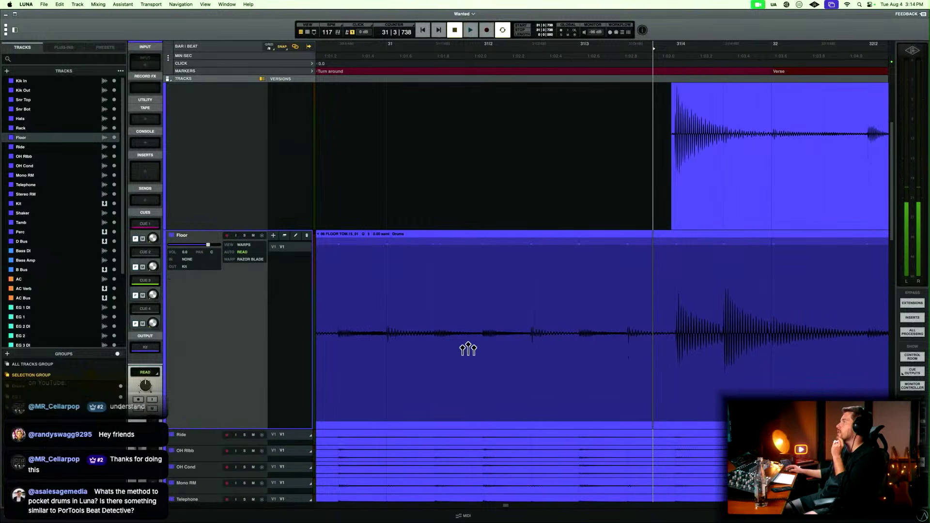
pyautogui.hscroll(1, 660, 359)
pyautogui.click(656, 289)
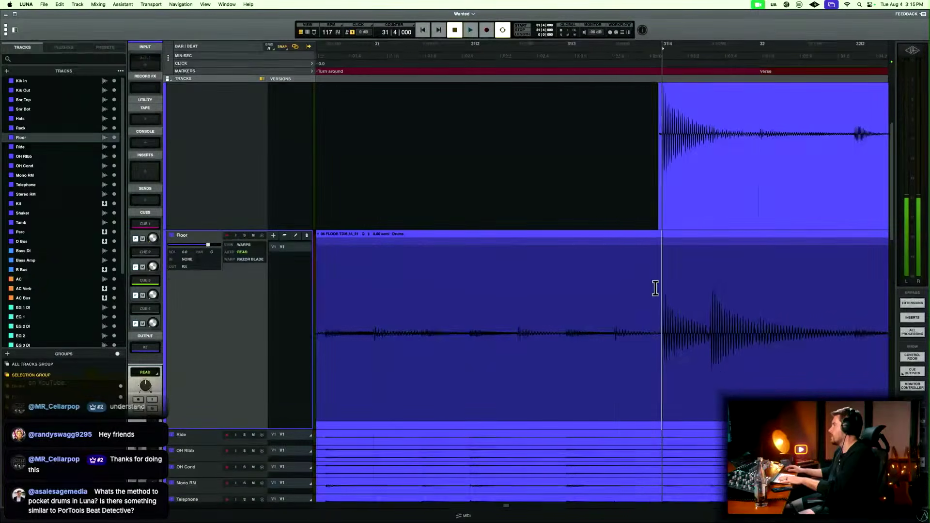
pyautogui.press('t')
pyautogui.press('t')
pyautogui.moveTo(605, 379)
pyautogui.mouseDown()
pyautogui.moveTo(560, 380)
pyautogui.moveTo(634, 380)
pyautogui.moveTo(560, 381)
pyautogui.mouseUp()
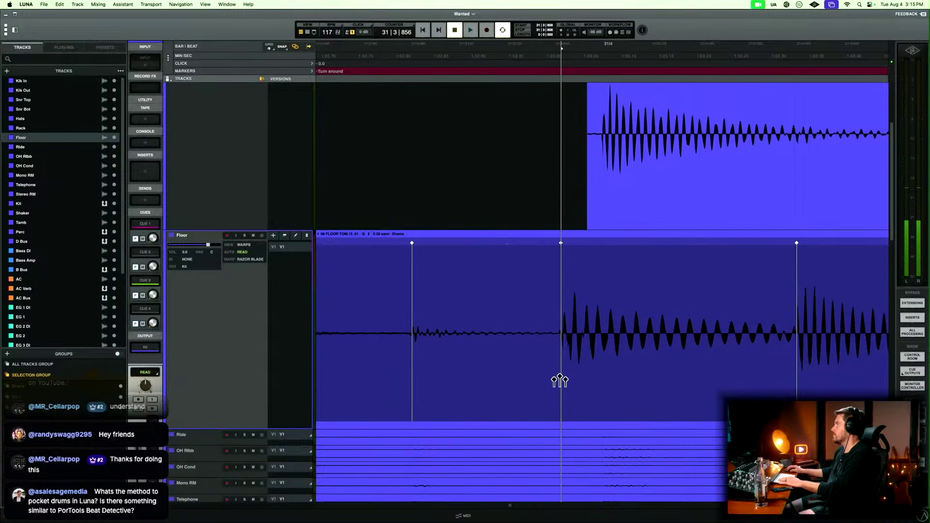
pyautogui.press('r')
pyautogui.press('r')
pyautogui.press('r')
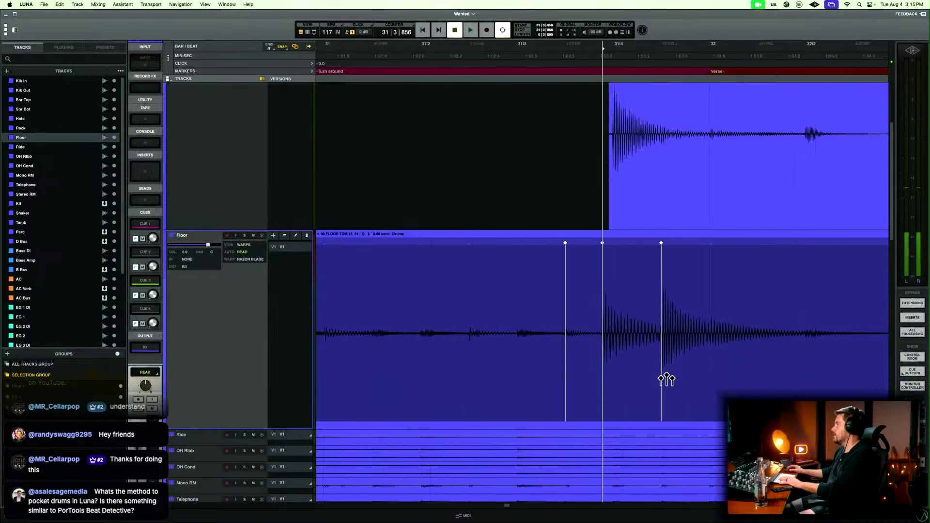
pyautogui.press('r')
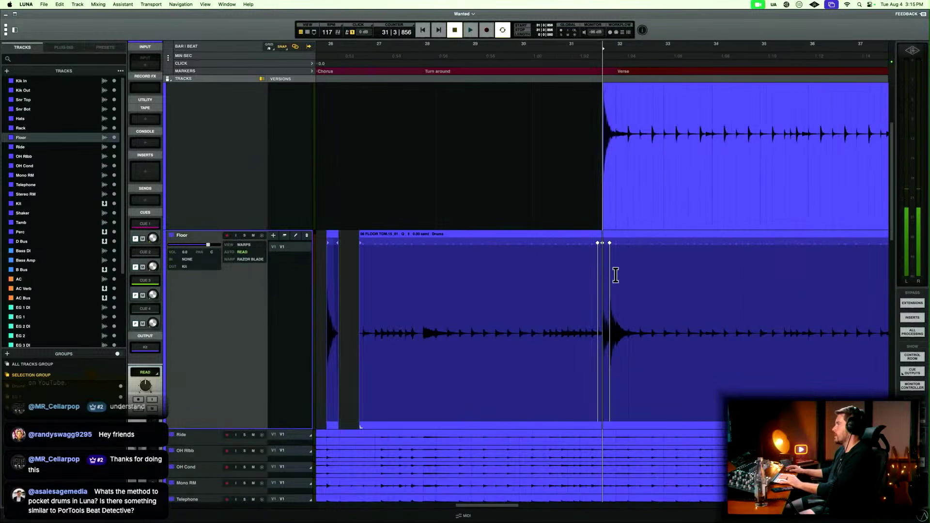
# Remove the Floor track's warp markers between 31|3|480 and bar 32.
pyautogui.press('t')
pyautogui.press('t')
pyautogui.press('t')
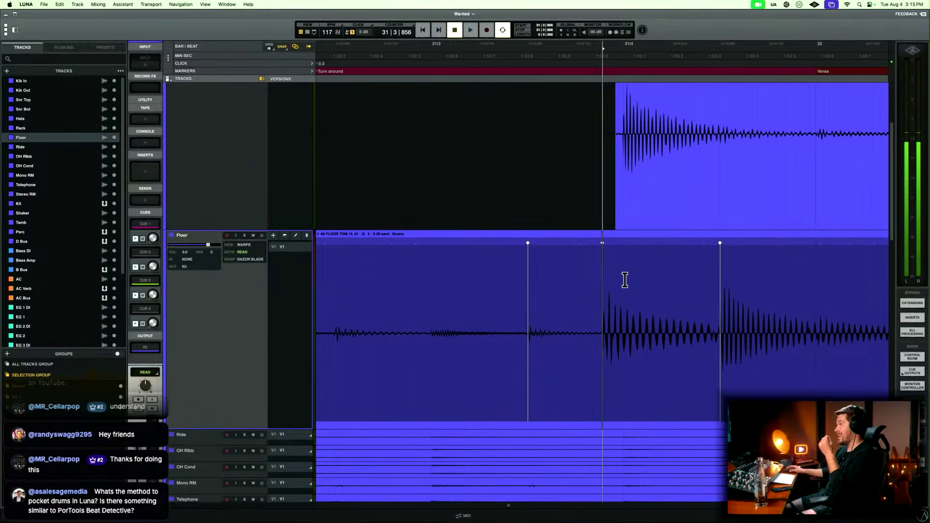
pyautogui.moveTo(491, 279); pyautogui.dragTo(811, 295)
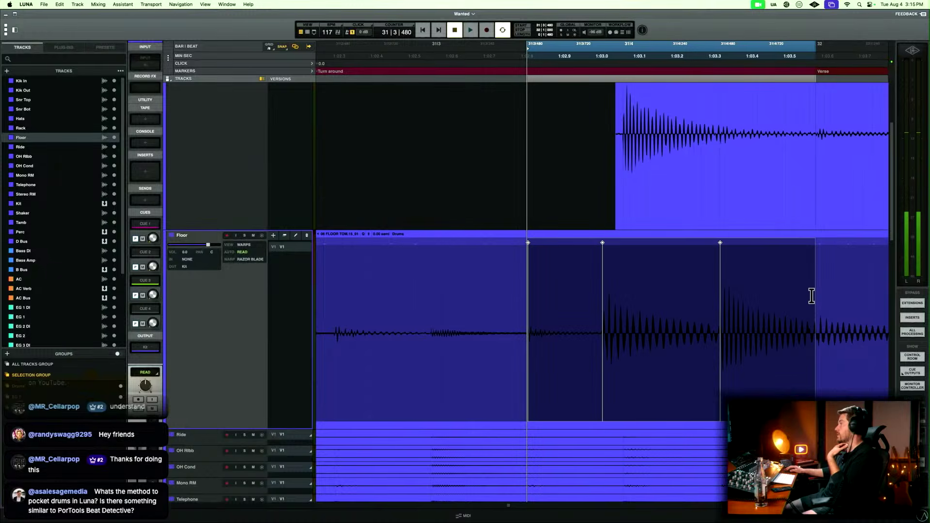
pyautogui.press('Delete')
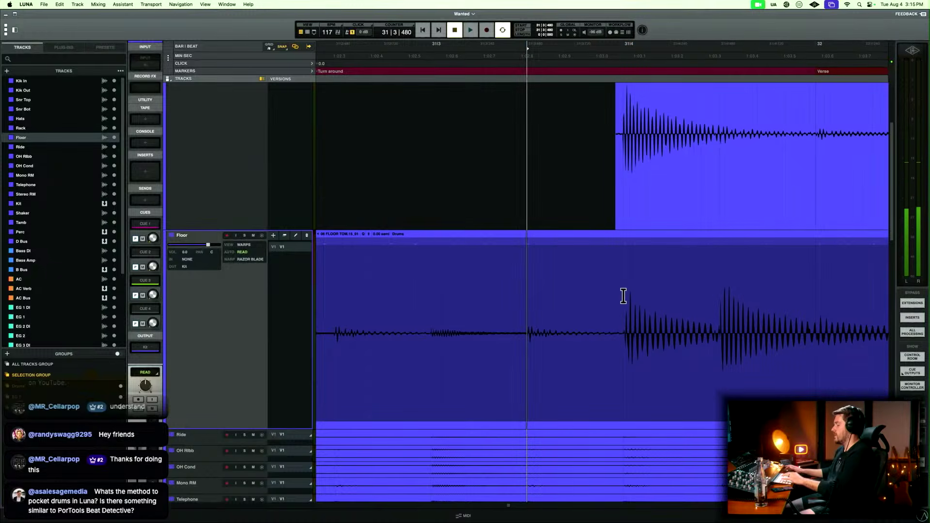
# Return the Floor track to the Clips view and delete its audio between the bar 26 hit and the hits before bar 32.
pyautogui.press('r')
pyautogui.press('r')
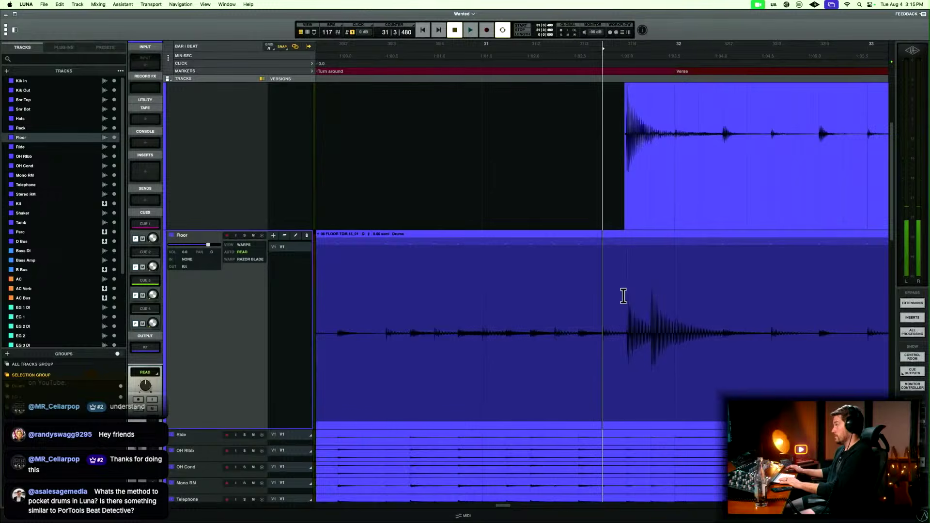
pyautogui.press('r')
pyautogui.press('r')
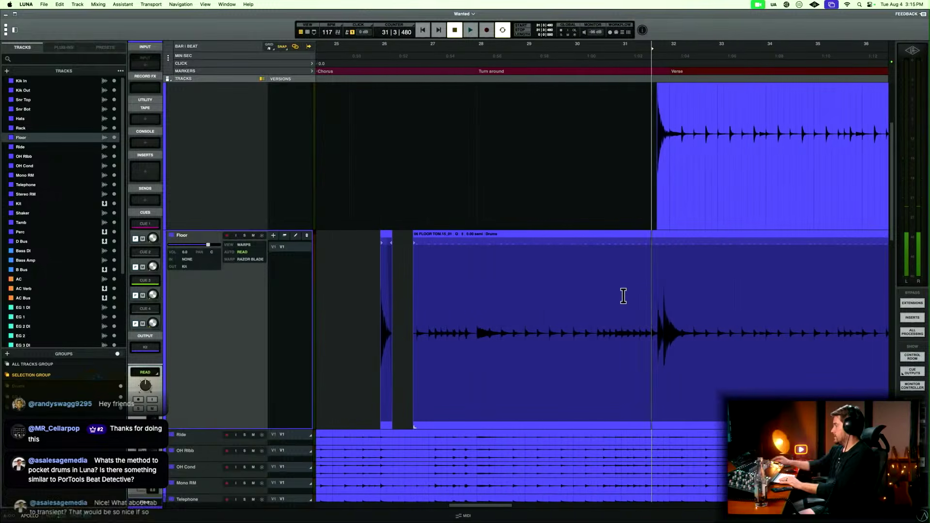
pyautogui.press('ctrl+super+Right')
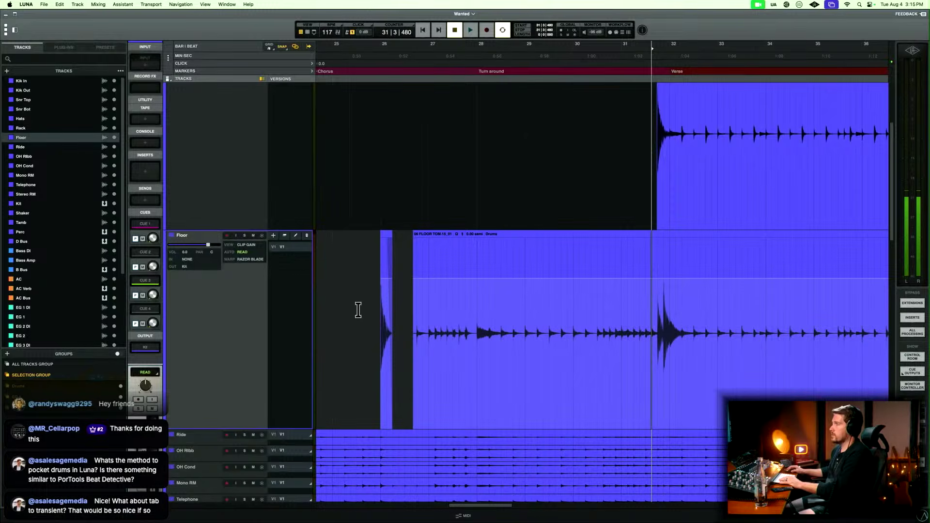
pyautogui.click(245, 244)
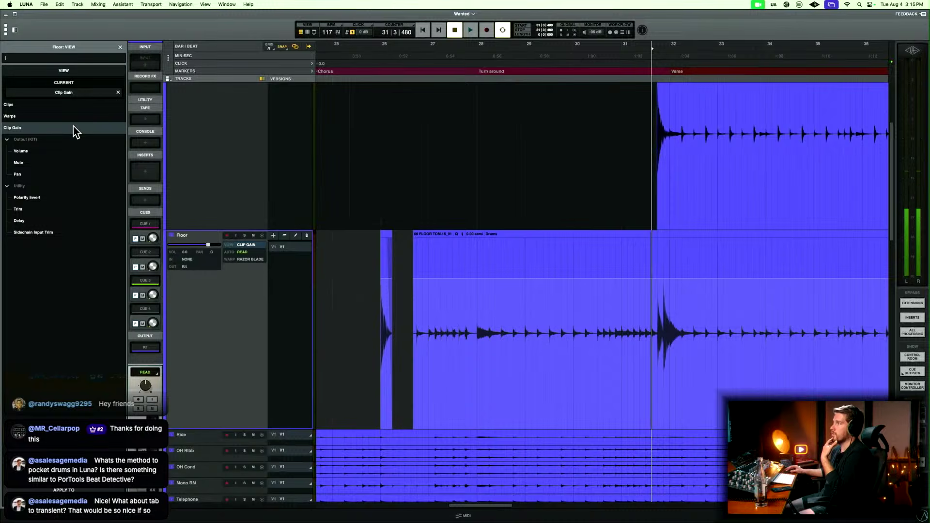
pyautogui.click(51, 116)
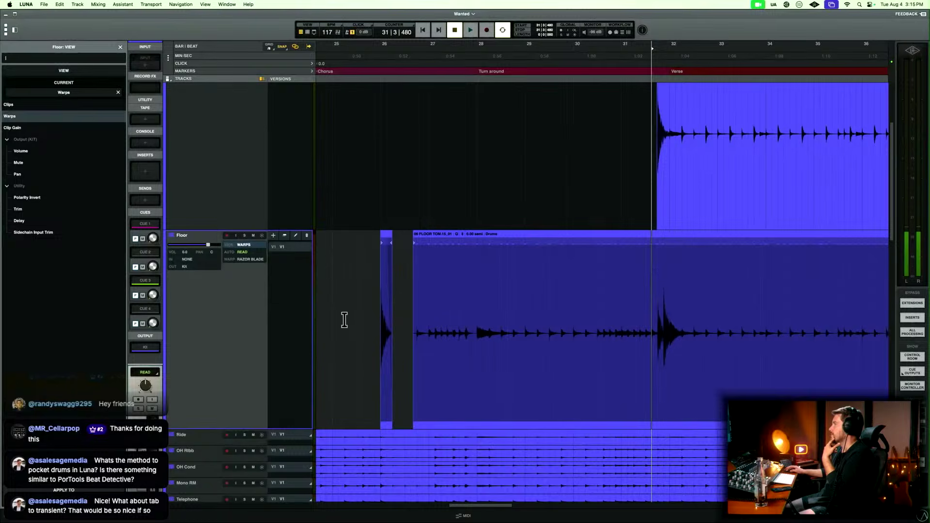
pyautogui.click(27, 105)
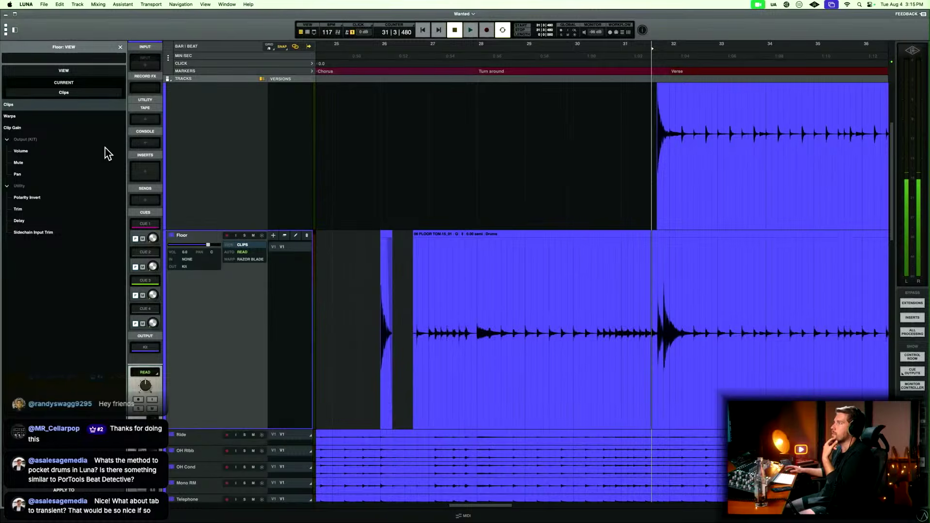
pyautogui.moveTo(411, 296); pyautogui.dragTo(645, 304)
pyautogui.press('BackSpace')
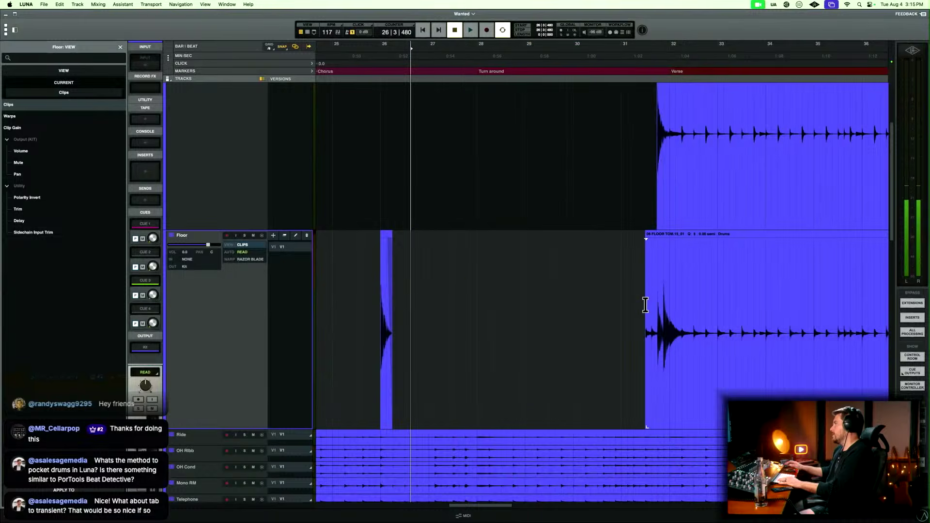
# Play the Floor track from 31|2|858 and examine the start of its clip ahead of the hits before bar 32.
pyautogui.click(645, 305)
pyautogui.press('t')
pyautogui.press('t')
pyautogui.press('t')
pyautogui.press('t')
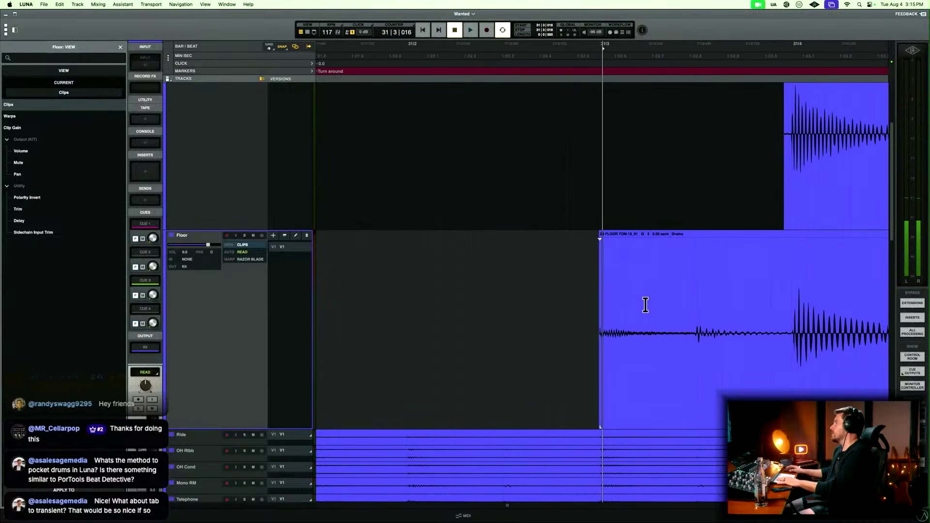
pyautogui.hscroll(2, 645, 306)
pyautogui.hscroll(4, 648, 306)
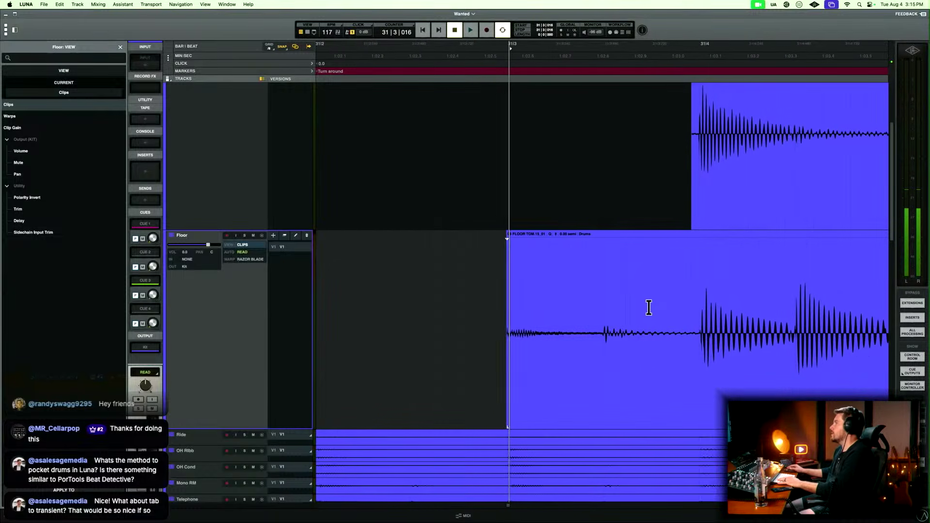
pyautogui.click(430, 312)
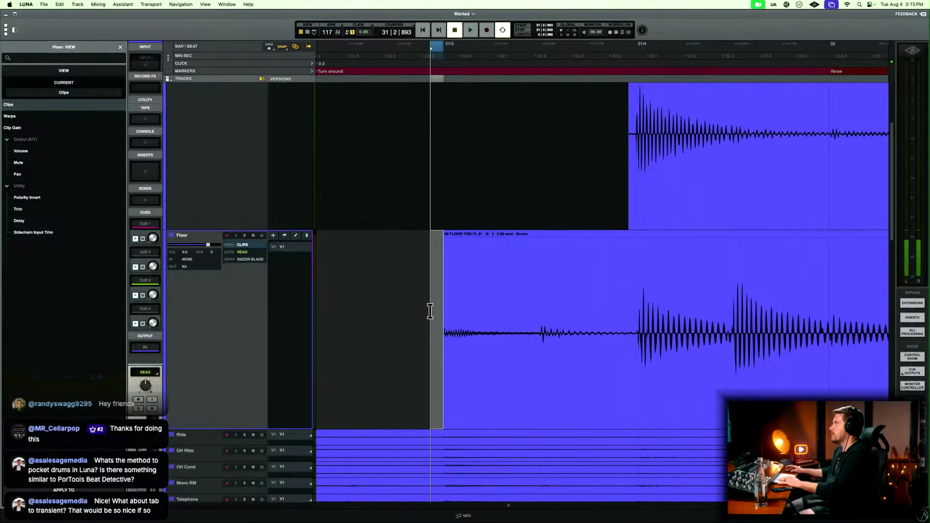
pyautogui.click(423, 301)
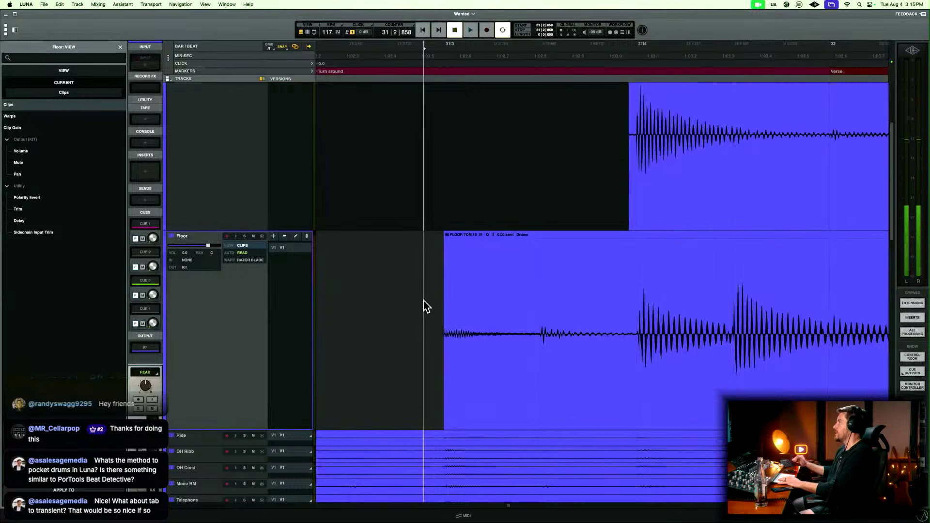
pyautogui.press('space')
pyautogui.press('space')
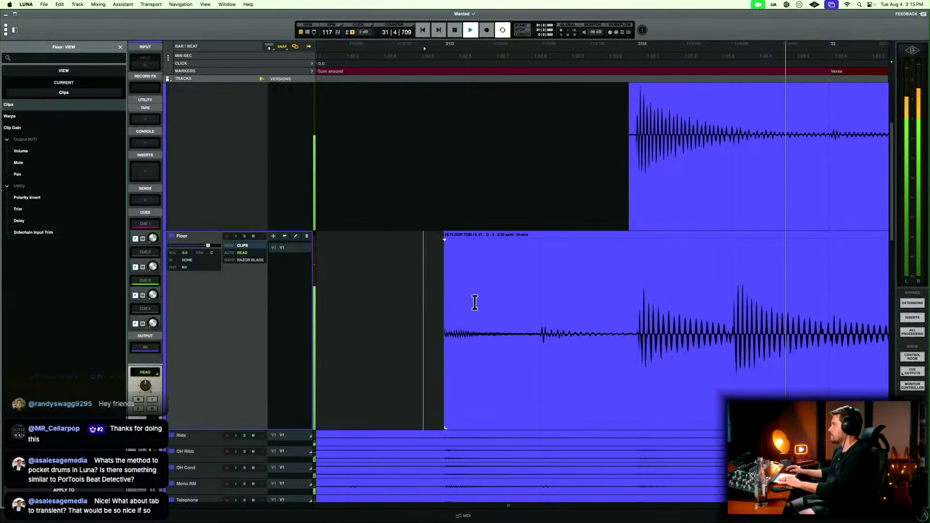
# Delete the Floor audio up to just before the hit at bar 31 beat 4 and fade in the clip's start.
pyautogui.moveTo(432, 304); pyautogui.dragTo(634, 295)
pyautogui.press('Delete')
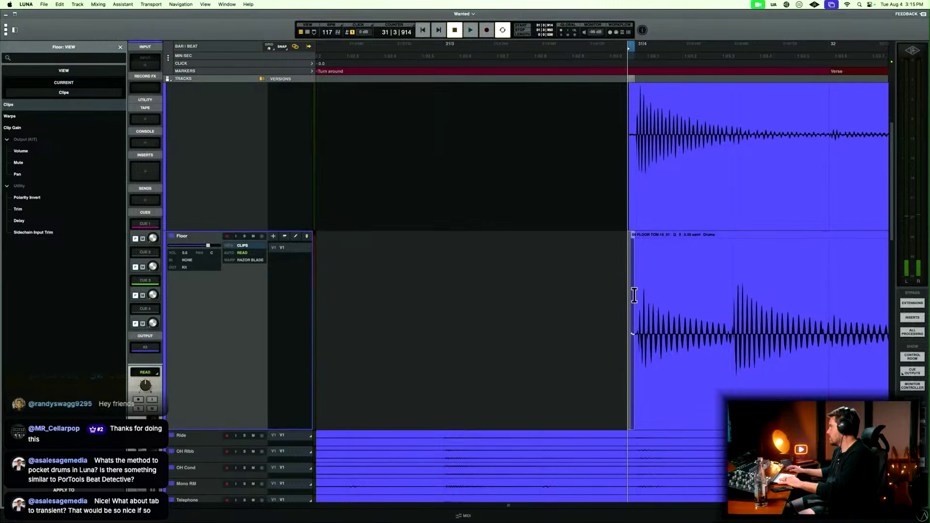
pyautogui.press('f')
pyautogui.press('r')
pyautogui.press('r')
pyautogui.press('r')
# Play the Floor track around bar 32 and split its clip at 32|1|000, after the tom hits.
pyautogui.click(629, 293)
pyautogui.press('space')
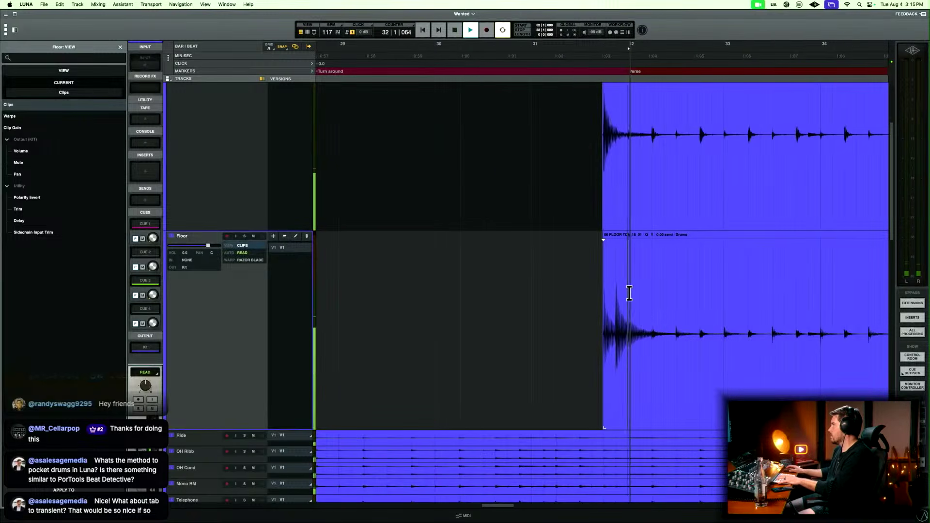
pyautogui.press('t')
pyautogui.press('t')
pyautogui.press('t')
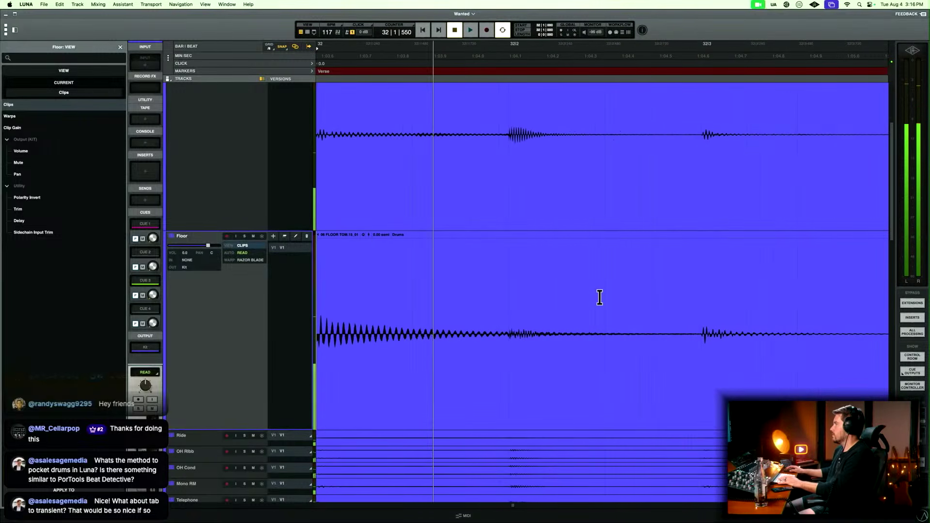
pyautogui.press('space')
pyautogui.press('r')
pyautogui.press('r')
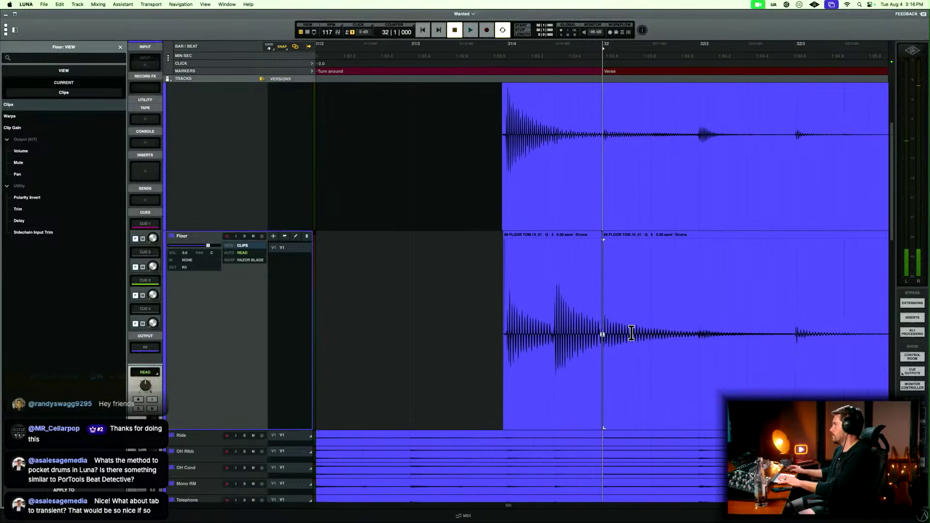
# Play and examine the Floor track from bar 32 onward to locate the next tom hits, around bar 39.
pyautogui.press('space')
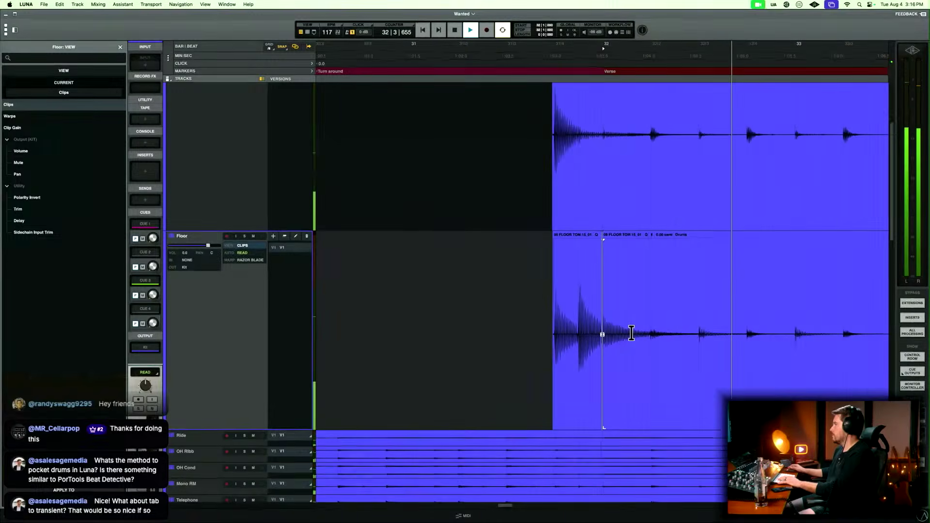
pyautogui.press('r')
pyautogui.press('r')
pyautogui.hscroll(7, 631, 333)
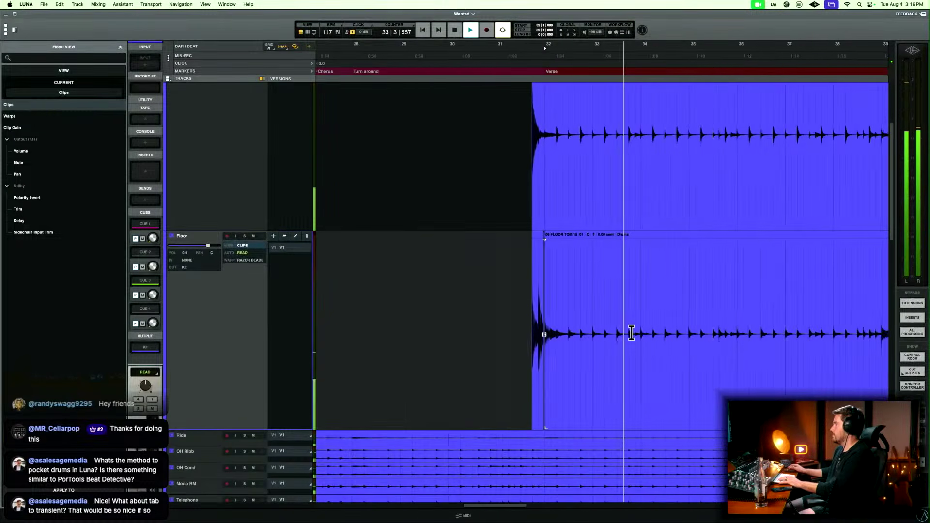
pyautogui.press('space')
pyautogui.click(579, 315)
pyautogui.press('space')
pyautogui.press('t')
pyautogui.press('t')
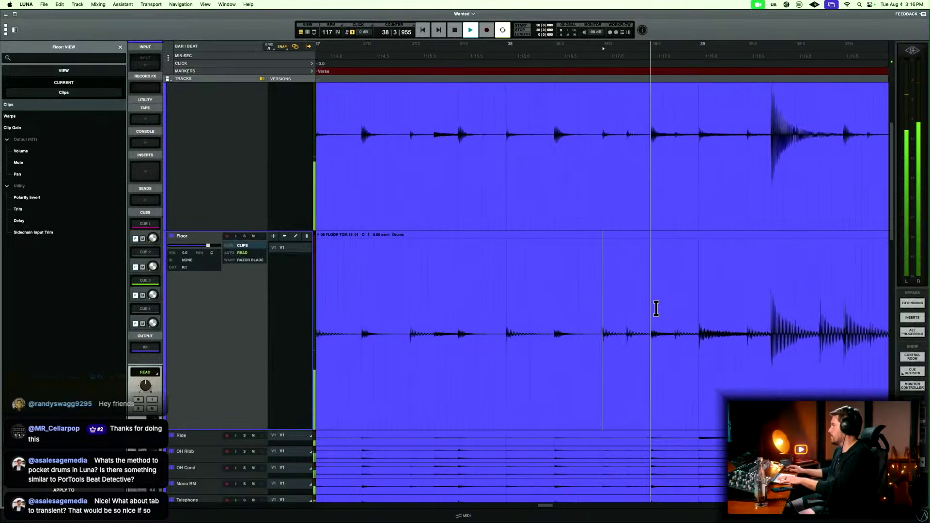
pyautogui.hscroll(2, 656, 308)
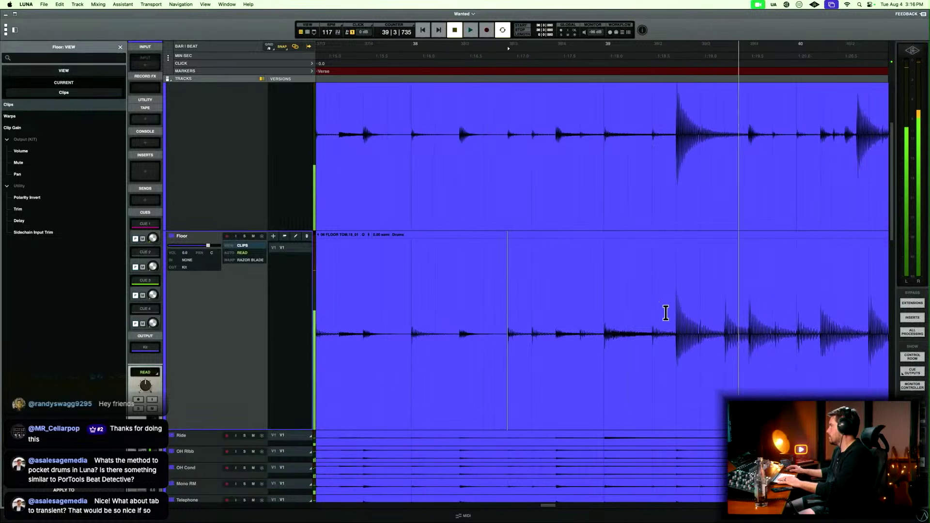
pyautogui.press('space')
# Split the Floor clip at 39|2|449, just before the tom hit, and delete its audio from bar 32 to there.
pyautogui.click(669, 311)
pyautogui.press('t')
pyautogui.press('t')
pyautogui.press('t')
pyautogui.click(642, 314)
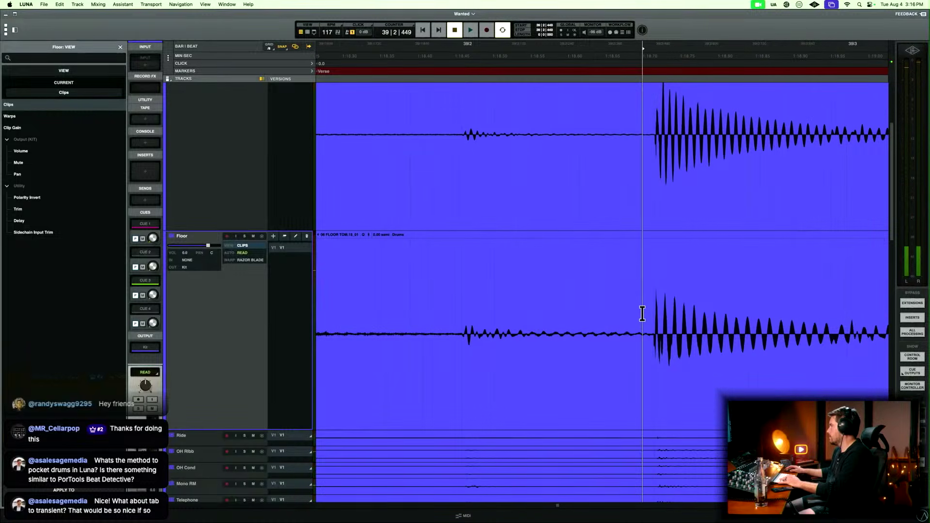
pyautogui.press('b')
pyautogui.click(611, 343)
pyautogui.press('r')
pyautogui.press('r')
pyautogui.press('Delete')
# Fade in the start of the Floor clip just before the tom hit in bar 39 beat 2.
pyautogui.press('t')
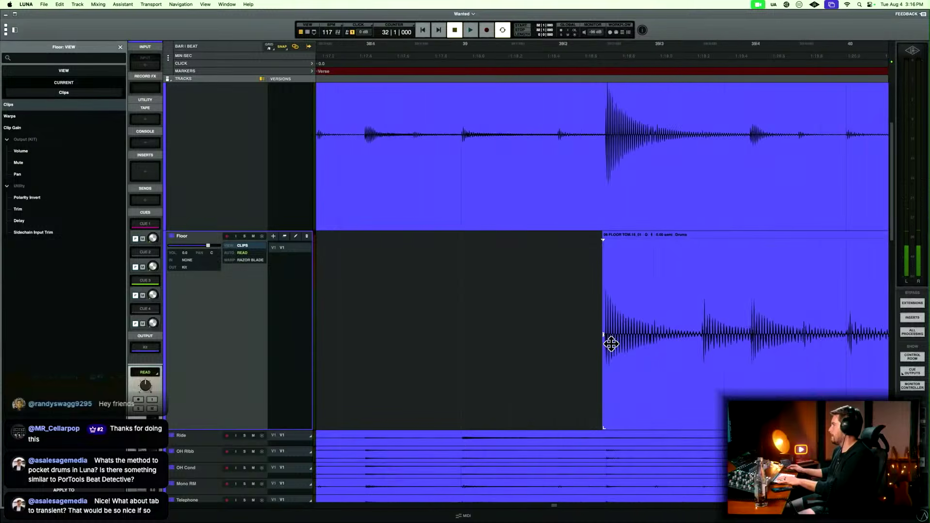
pyautogui.press('t')
pyautogui.press('t')
pyautogui.moveTo(592, 315); pyautogui.dragTo(625, 306)
pyautogui.press('Delete')
pyautogui.press('f')
pyautogui.press('r')
pyautogui.press('r')
pyautogui.press('r')
pyautogui.press('r')
pyautogui.press('r')
pyautogui.press('r')
pyautogui.press('r')
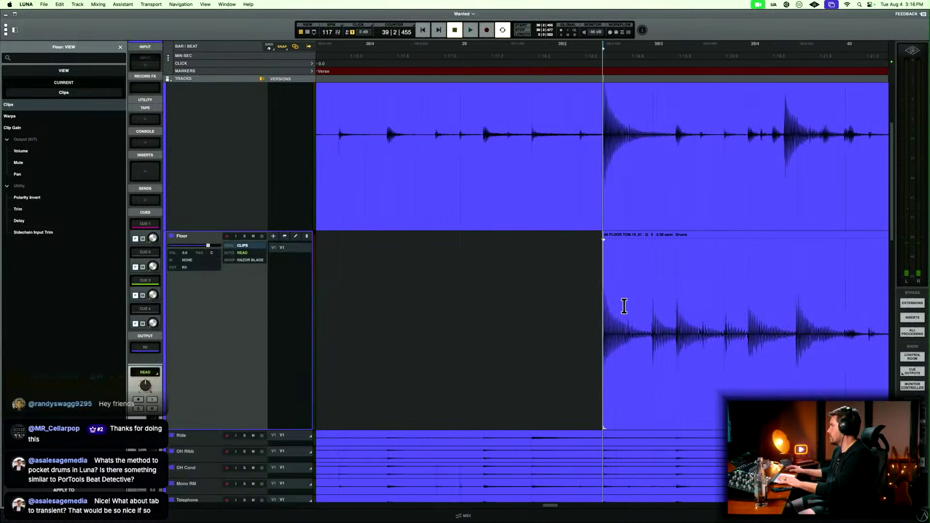
# Play the end of the Floor fill in bar 40 and delete the audio from 40|3|068 to just before bar 41.
pyautogui.click(624, 306)
pyautogui.press('t')
pyautogui.press('t')
pyautogui.press('t')
pyautogui.press('t')
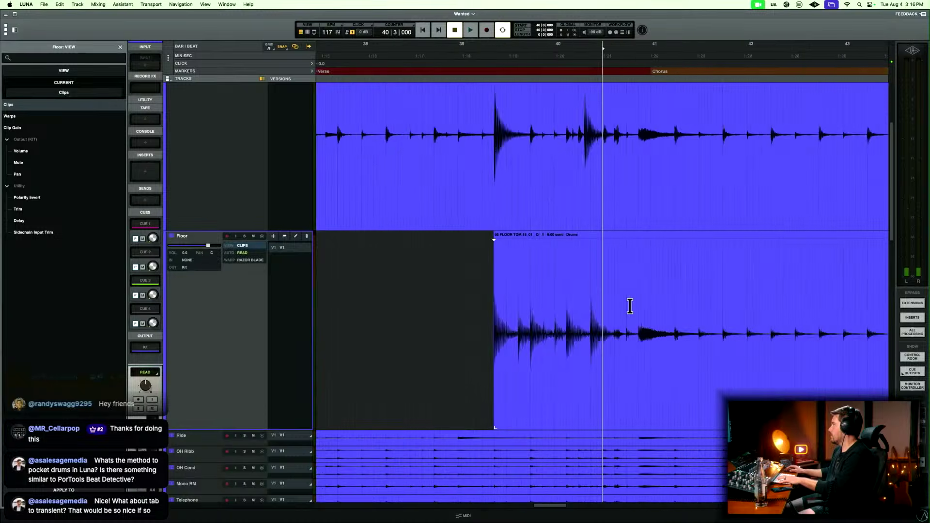
pyautogui.press('space')
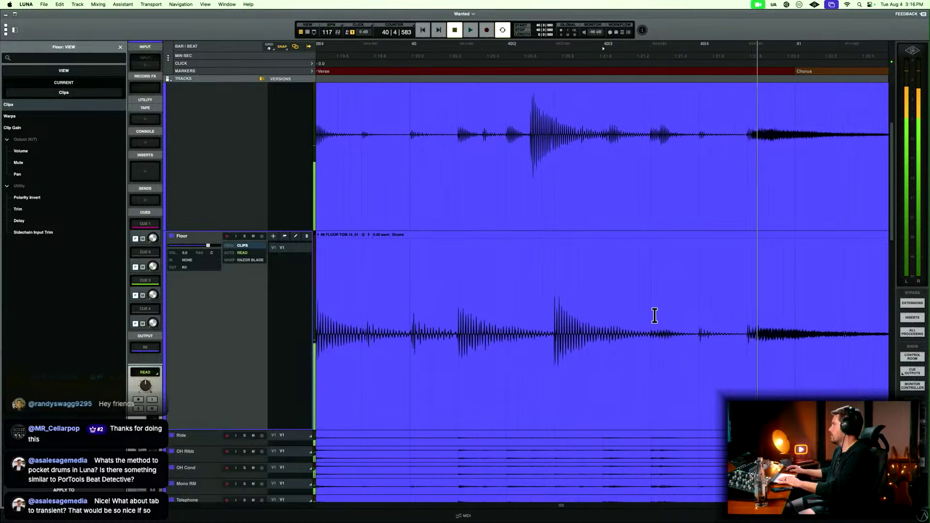
pyautogui.press('space')
pyautogui.moveTo(609, 308); pyautogui.dragTo(743, 305)
pyautogui.press('Delete')
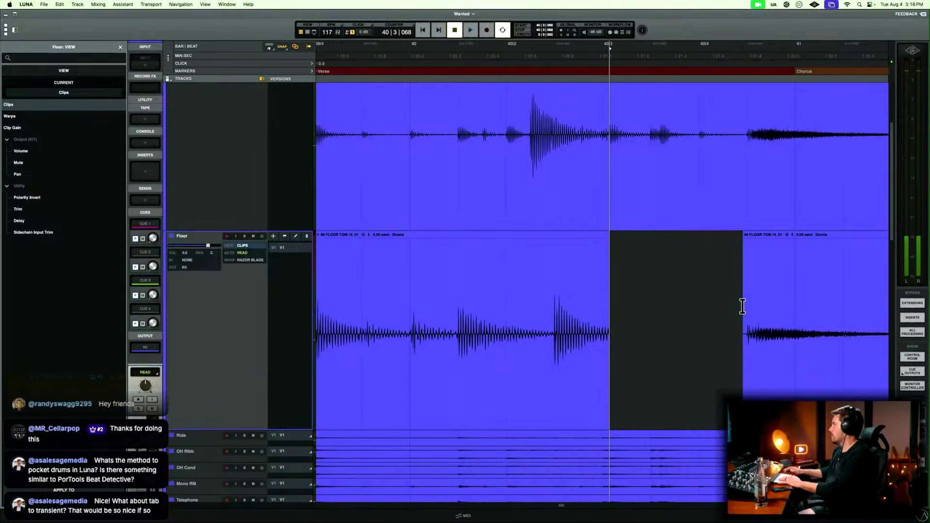
# Fade out the end of the Floor fill's clip from 40|2|757.
pyautogui.moveTo(650, 305); pyautogui.dragTo(581, 323)
pyautogui.press('Delete')
pyautogui.press('r')
pyautogui.press('r')
pyautogui.press('r')
pyautogui.press('r')
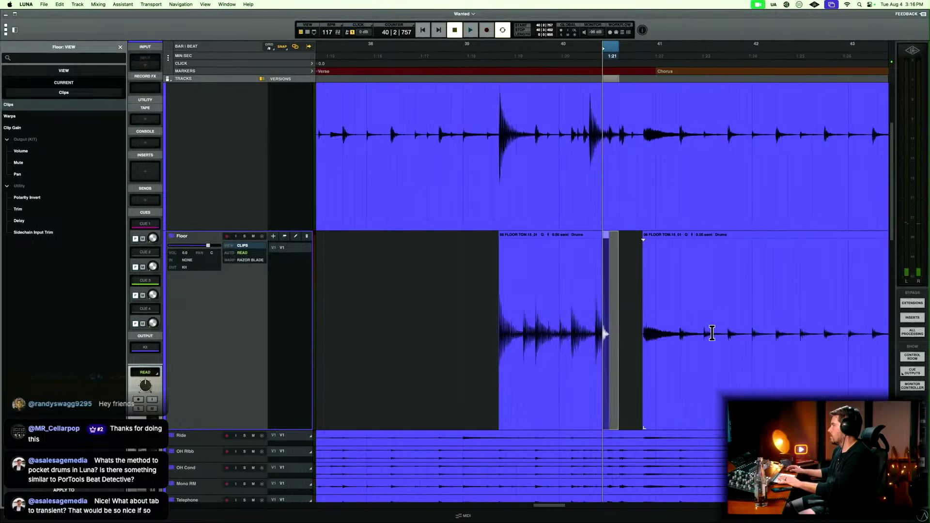
# Split the Floor clip at 52|2|948, just before the next tom hit, and delete its audio from the end of bar 40 to there.
pyautogui.press('r')
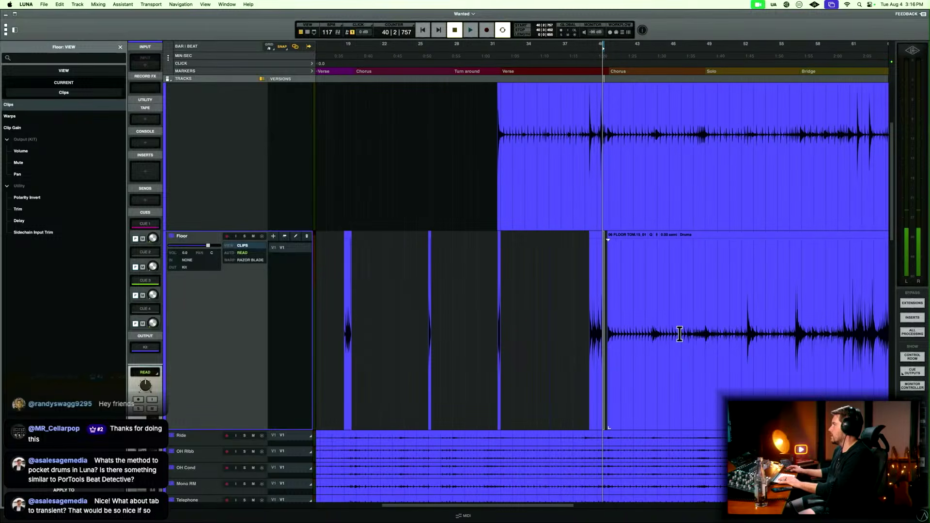
pyautogui.click(746, 309)
pyautogui.press('t')
pyautogui.press('t')
pyautogui.press('t')
pyautogui.press('t')
pyautogui.press('t')
pyautogui.press('t')
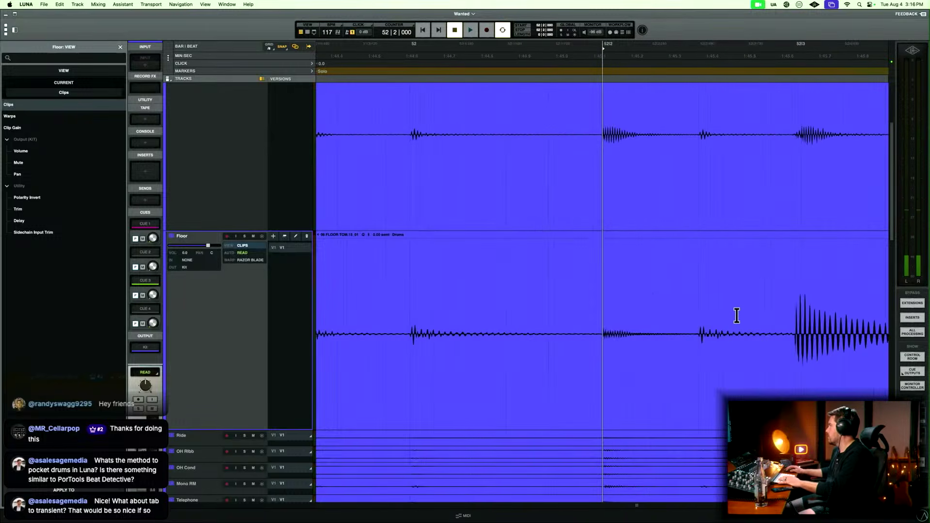
pyautogui.press('t')
pyautogui.press('t')
pyautogui.click(619, 314)
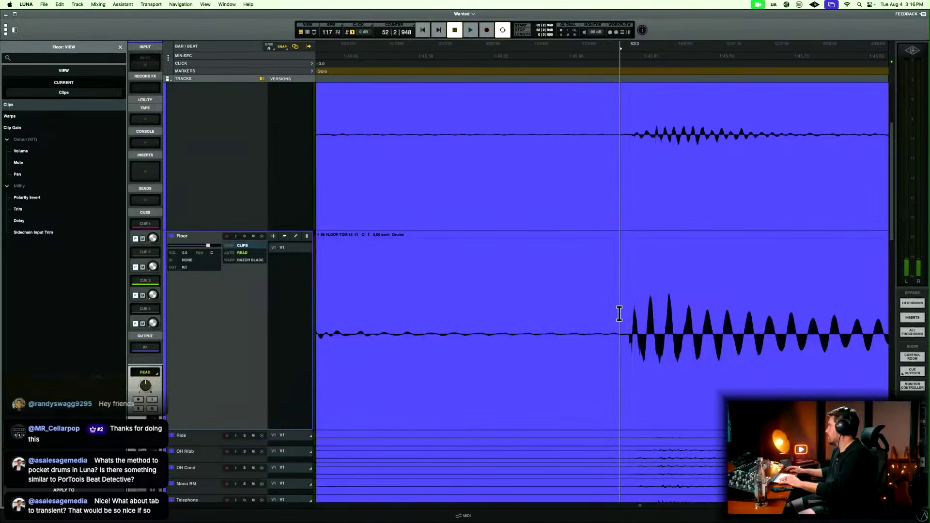
pyautogui.press('b')
pyautogui.click(600, 355)
pyautogui.press('Delete')
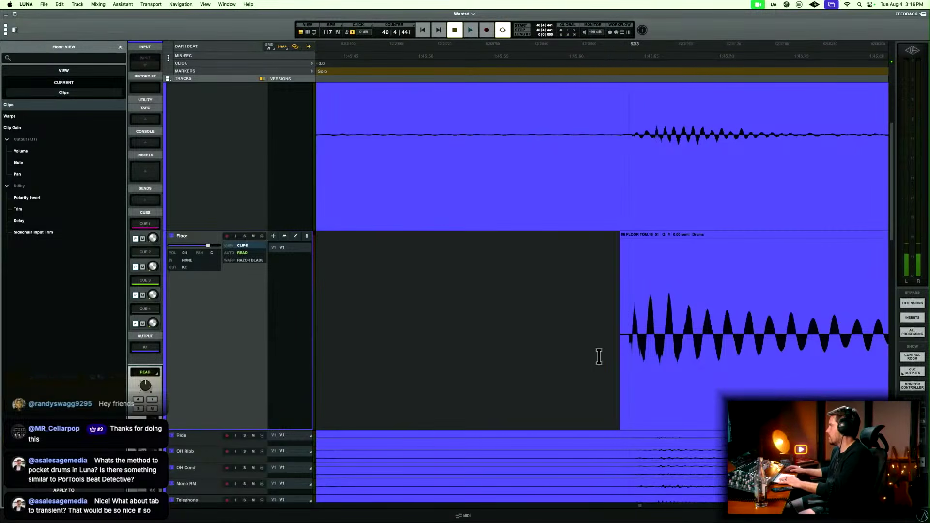
# Fade in the start of the Floor clip just before the tom hit at bar 52 beat 3.
pyautogui.moveTo(597, 355); pyautogui.dragTo(624, 321)
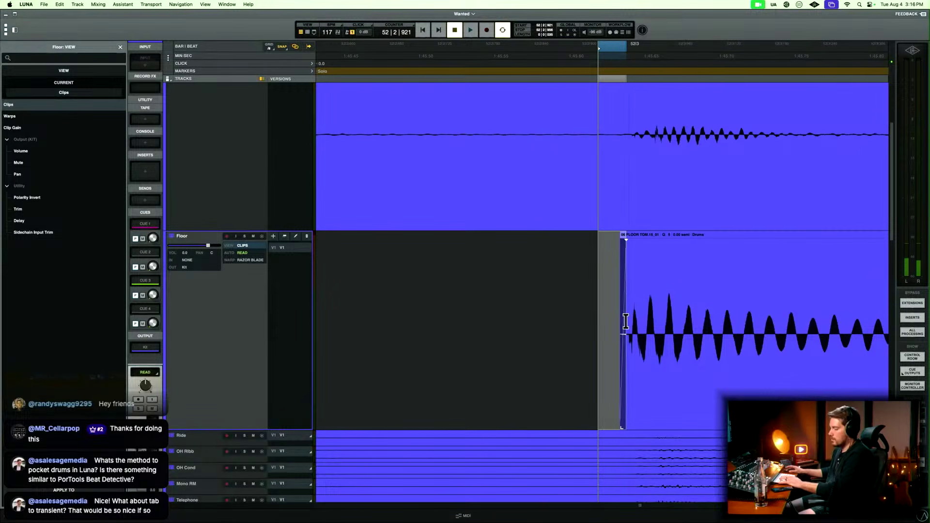
pyautogui.press('r')
pyautogui.press('r')
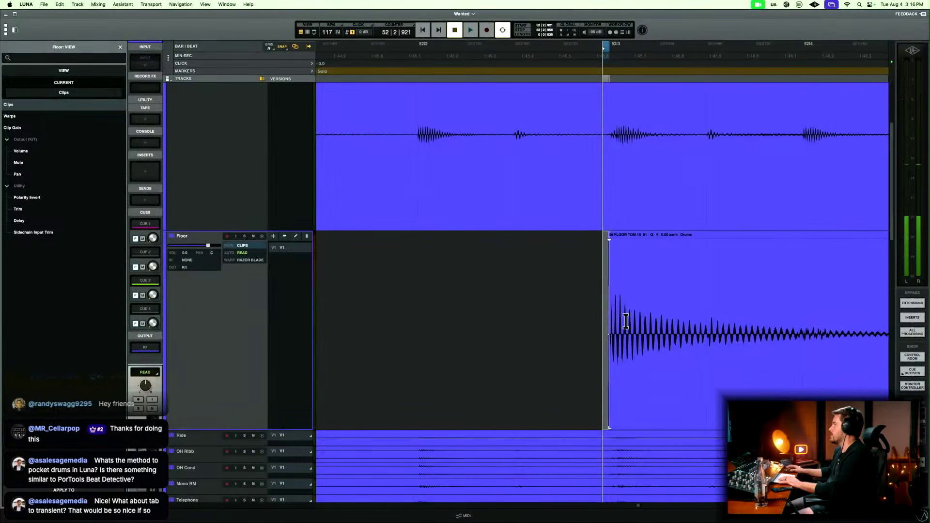
pyautogui.press('r')
# Play the Floor track from 52|3|480 into bar 53 and switch its track view to Warps.
pyautogui.click(631, 310)
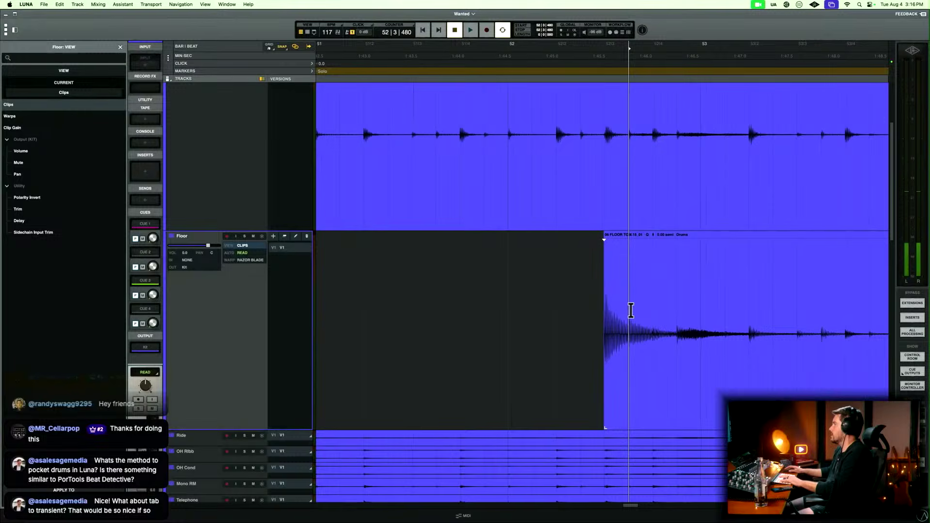
pyautogui.press('space')
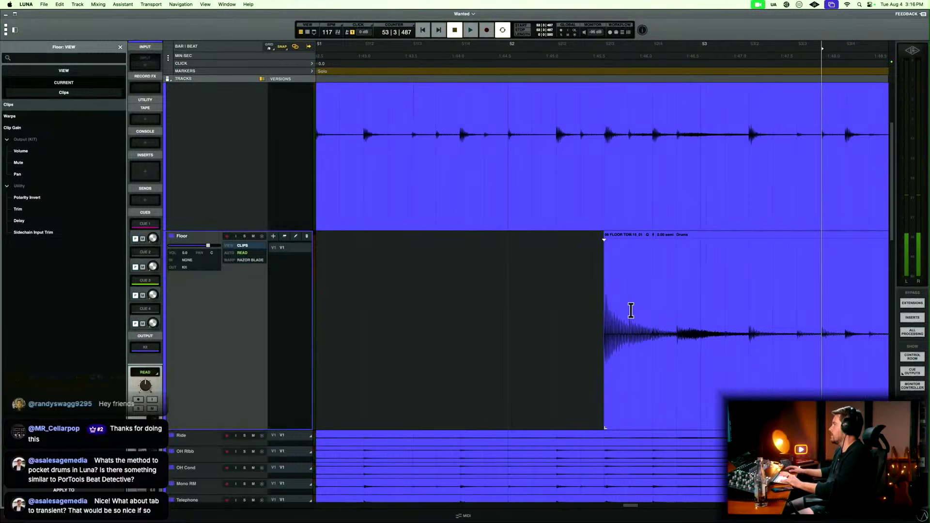
pyautogui.press('ctrl+super+Right')
pyautogui.press('ctrl+super+Right')
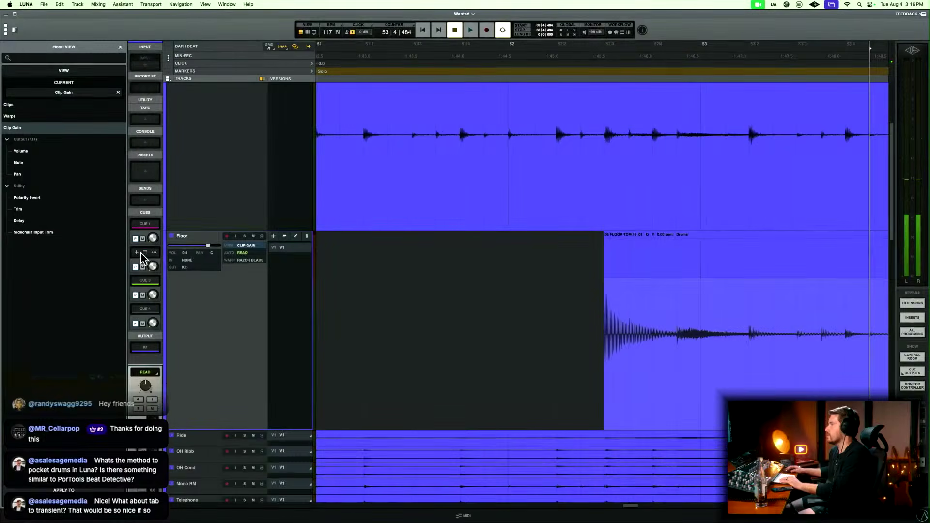
pyautogui.press('ctrl+super+Left')
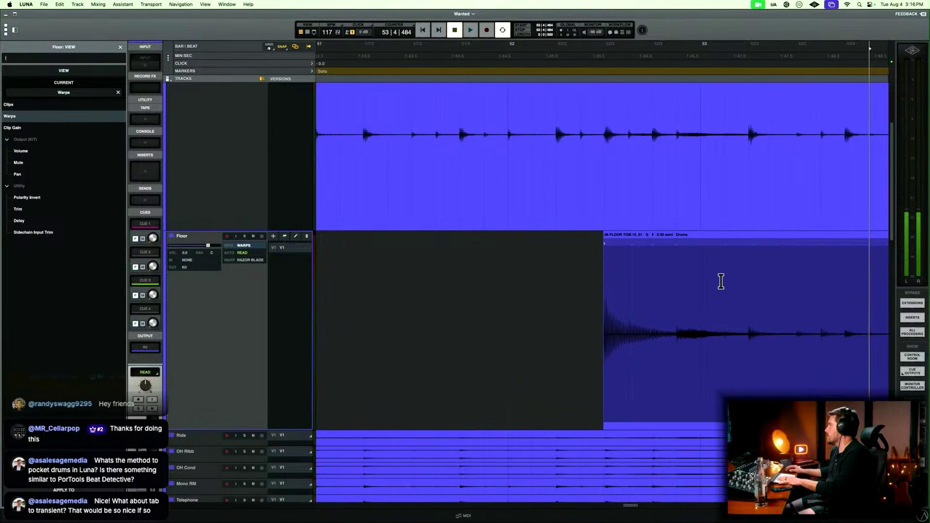
# Step through the Floor track's transients in bar 53 from 53|1|480 to 53|2|006 and 53|3|004.
pyautogui.hscroll(5, 720, 281)
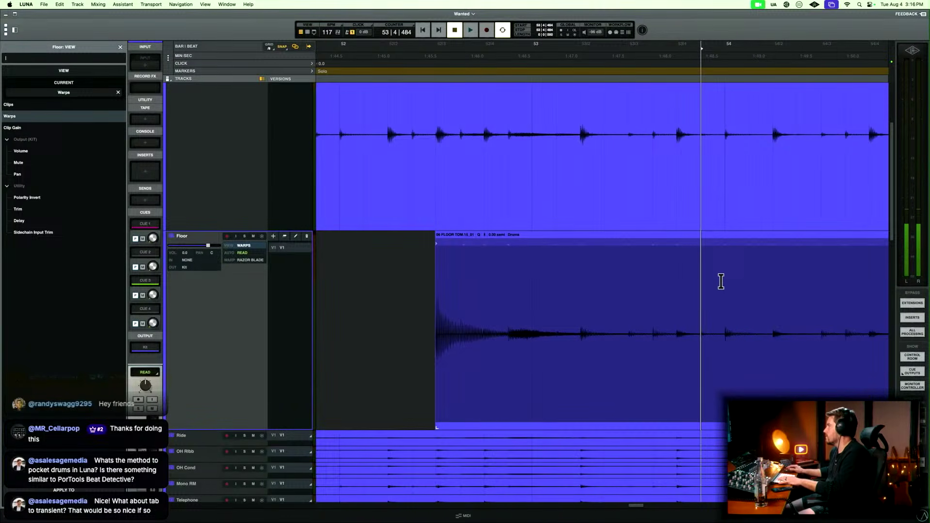
pyautogui.click(561, 284)
pyautogui.press('t')
pyautogui.press('t')
pyautogui.press('t')
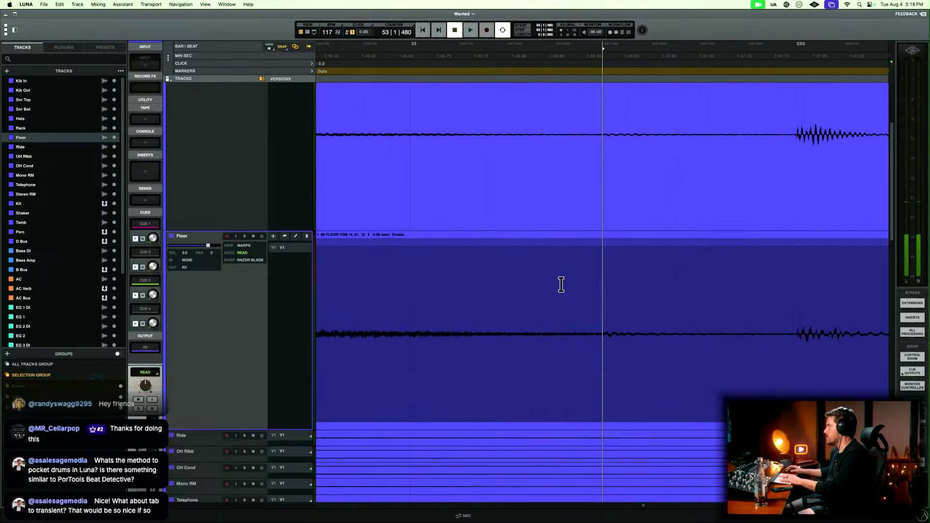
pyautogui.press('Tab')
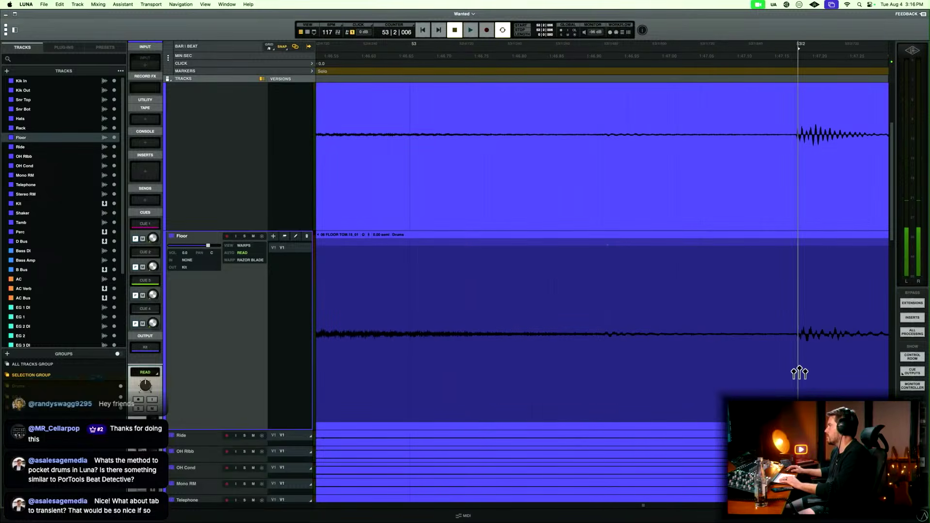
pyautogui.press('Tab')
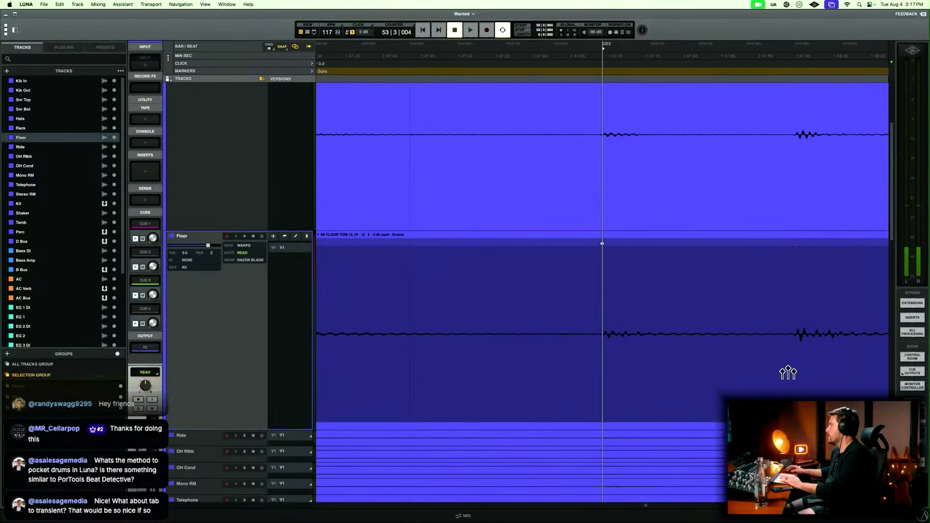
pyautogui.press('r')
pyautogui.press('r')
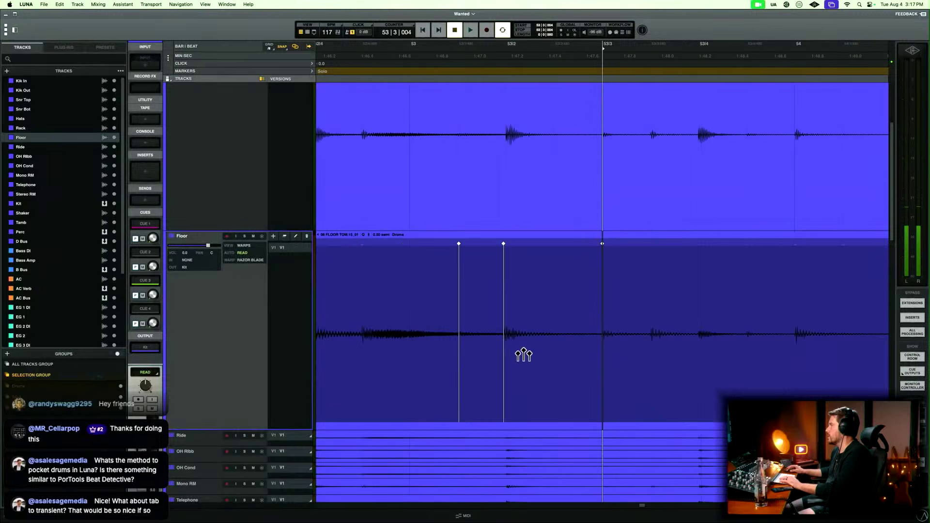
# Delete the warp markers on the Floor track from bar 52 beat 4 through bar 53.
pyautogui.moveTo(545, 297); pyautogui.dragTo(382, 293)
pyautogui.press('Delete')
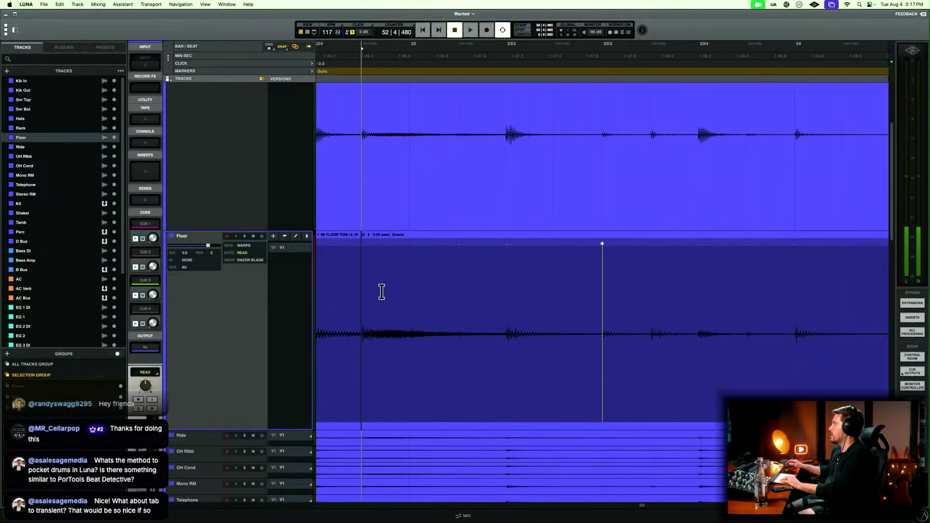
pyautogui.moveTo(483, 277); pyautogui.dragTo(704, 277)
pyautogui.press('Delete')
pyautogui.press('r')
pyautogui.press('r')
pyautogui.press('r')
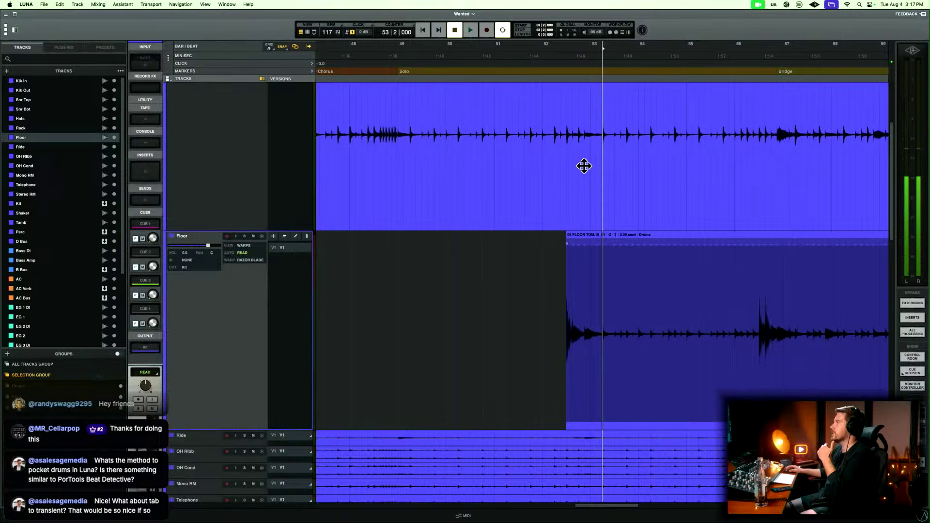
# Switch the Floor track's view from Warps back to Clips.
pyautogui.scroll(5, 621, 182)
pyautogui.scroll(-2, 621, 181)
pyautogui.scroll(-5, 621, 181)
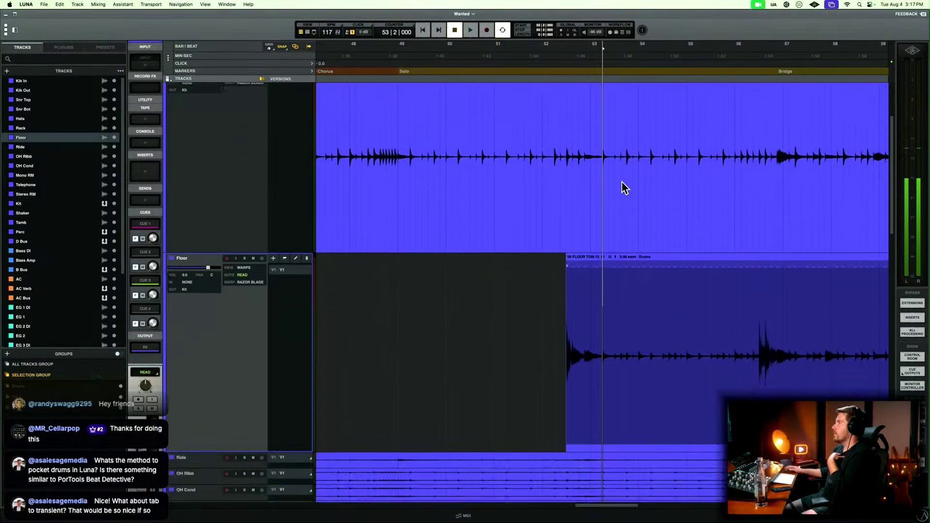
pyautogui.scroll(2, 621, 181)
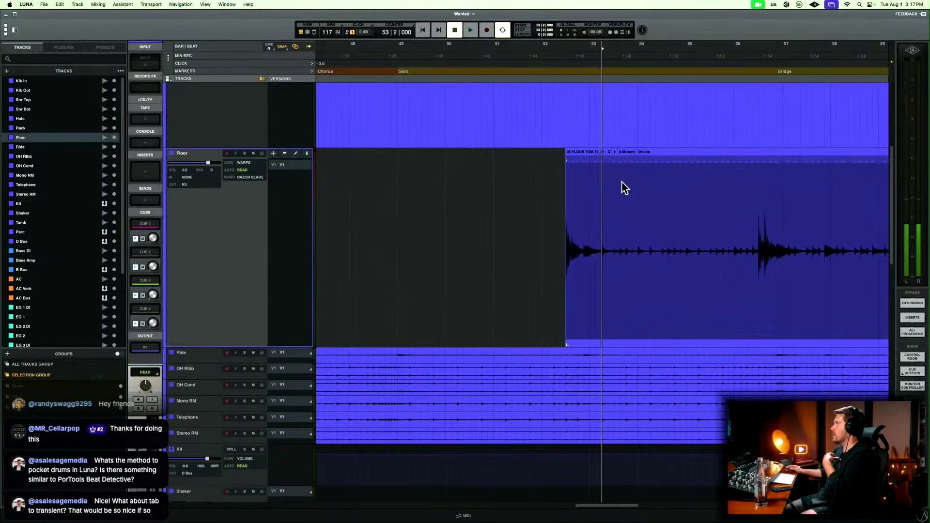
pyautogui.press('t')
pyautogui.press('t')
pyautogui.press('t')
pyautogui.press('r')
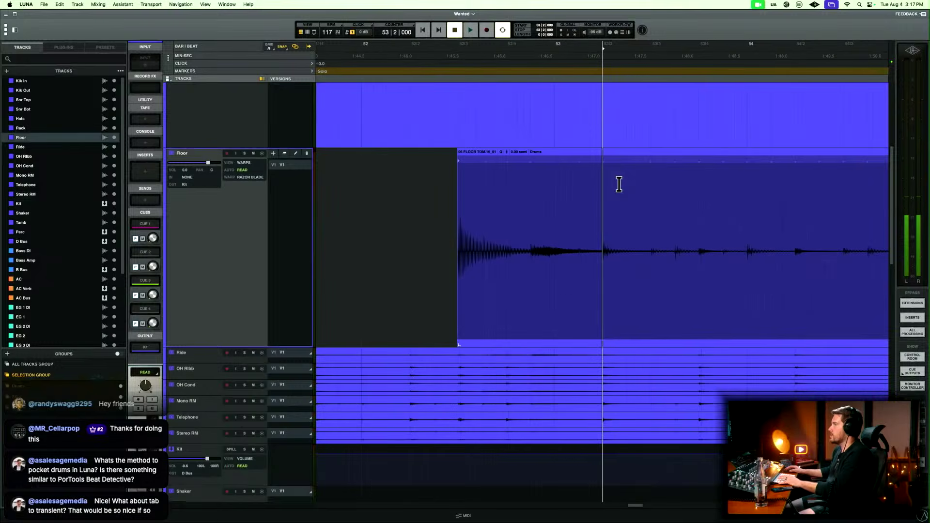
pyautogui.click(244, 163)
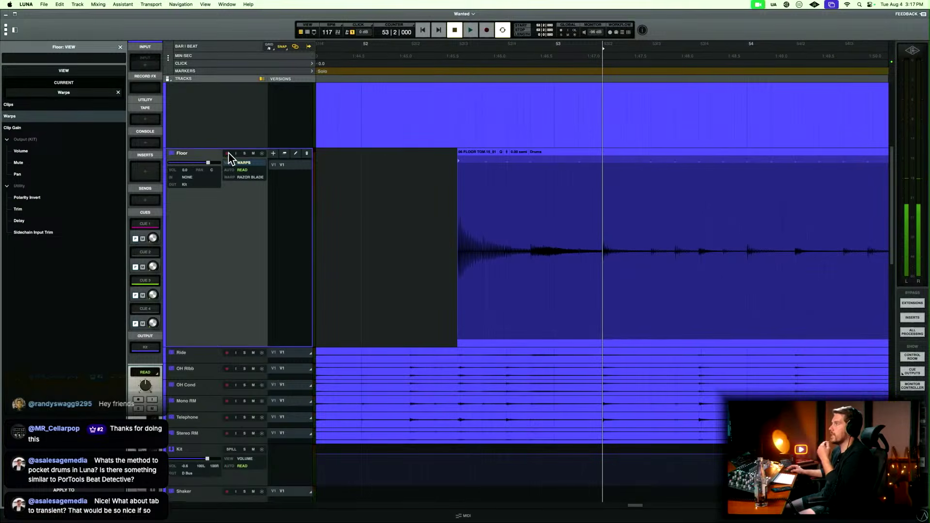
pyautogui.click(51, 105)
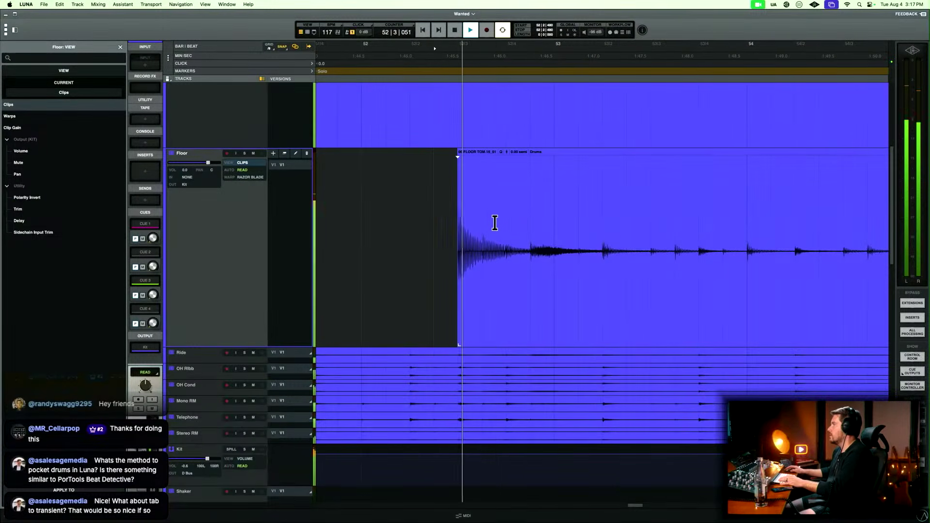
# Delete the Floor audio following the tom hit at bar 52 beat 3 and fade out the hit's tail from 52|3|352.
pyautogui.moveTo(495, 221); pyautogui.dragTo(480, 251)
pyautogui.press('BackSpace')
pyautogui.press('f')
pyautogui.press('r')
pyautogui.press('r')
pyautogui.hscroll(4, 528, 240)
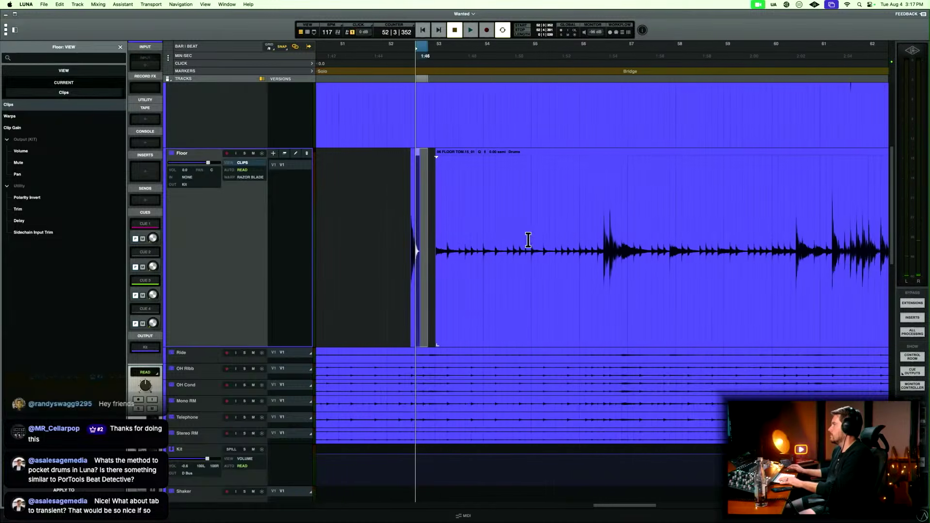
# Split the Floor clip at 56|3|000, right at the tom hit, and delete the clip before it.
pyautogui.click(605, 216)
pyautogui.press('t')
pyautogui.press('t')
pyautogui.press('t')
pyautogui.press('t')
pyautogui.press('b')
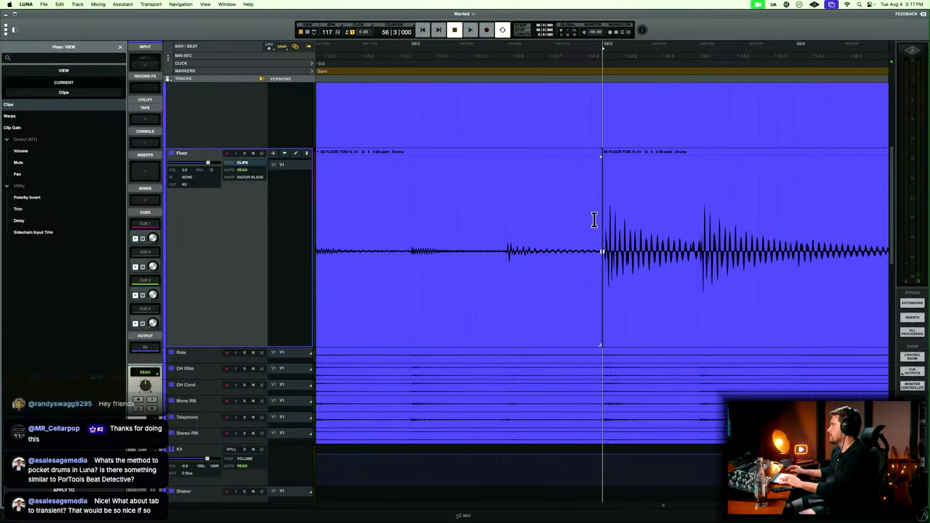
pyautogui.click(579, 289)
pyautogui.press('BackSpace')
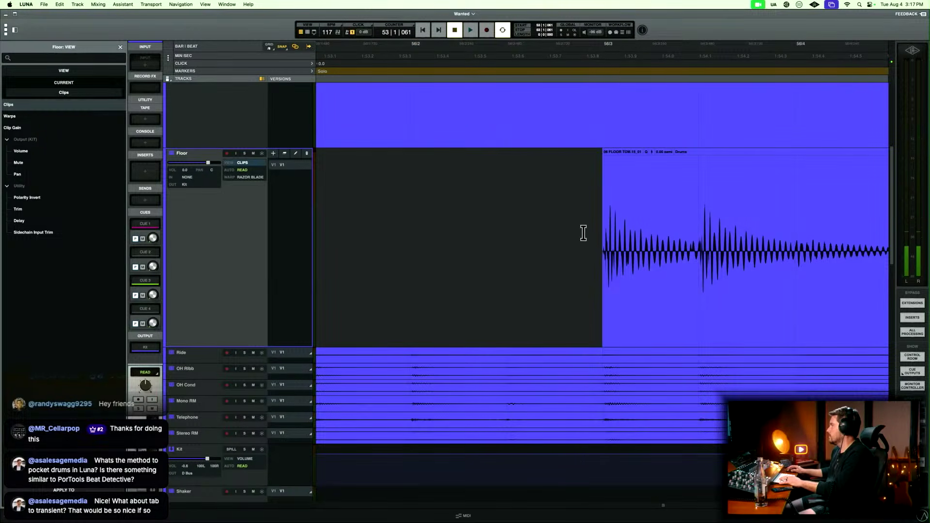
# Fade in the start of the Floor clip at bar 56 beat 3.
pyautogui.moveTo(583, 233); pyautogui.dragTo(603, 224)
pyautogui.press('r')
pyautogui.press('r')
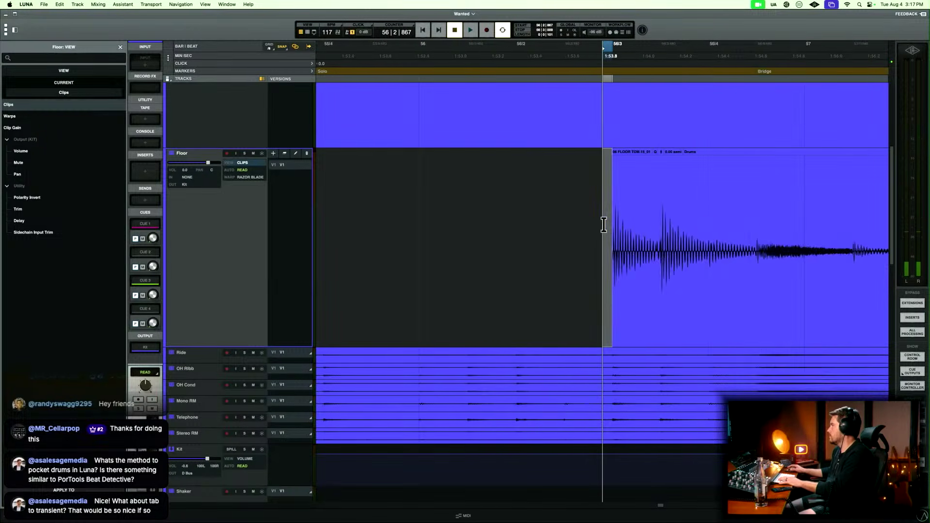
# Play the Floor hits from bar 56 beat 3, then delete the audio following them and fade out their tail.
pyautogui.click(595, 222)
pyautogui.press('space')
pyautogui.hscroll(1, 595, 222)
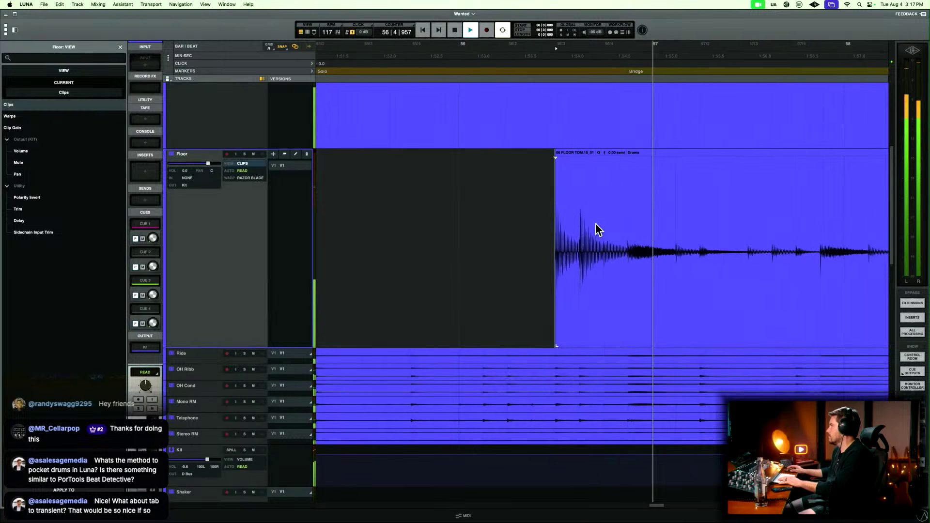
pyautogui.press('space')
pyautogui.moveTo(596, 226); pyautogui.dragTo(670, 232)
pyautogui.press('BackSpace')
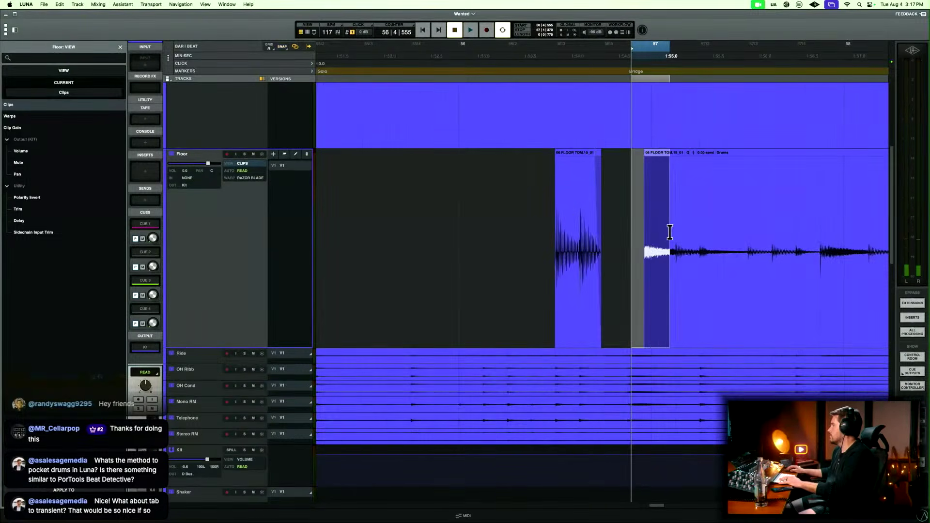
# Split the Floor clip just before the tom hit at bar 60 beat 3 and delete the clip before the split.
pyautogui.press('r')
pyautogui.press('r')
pyautogui.press('r')
pyautogui.click(674, 231)
pyautogui.press('t')
pyautogui.press('t')
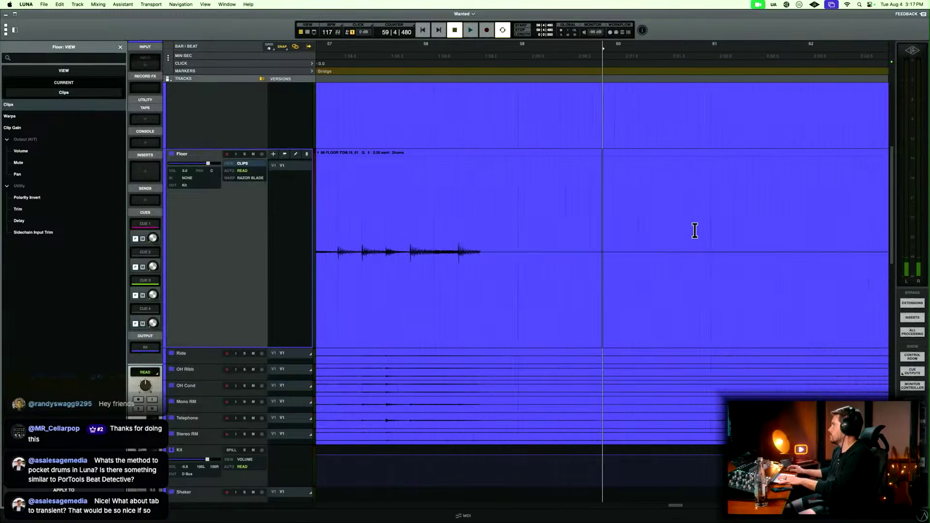
pyautogui.press('t')
pyautogui.click(719, 227)
pyautogui.press('t')
pyautogui.press('t')
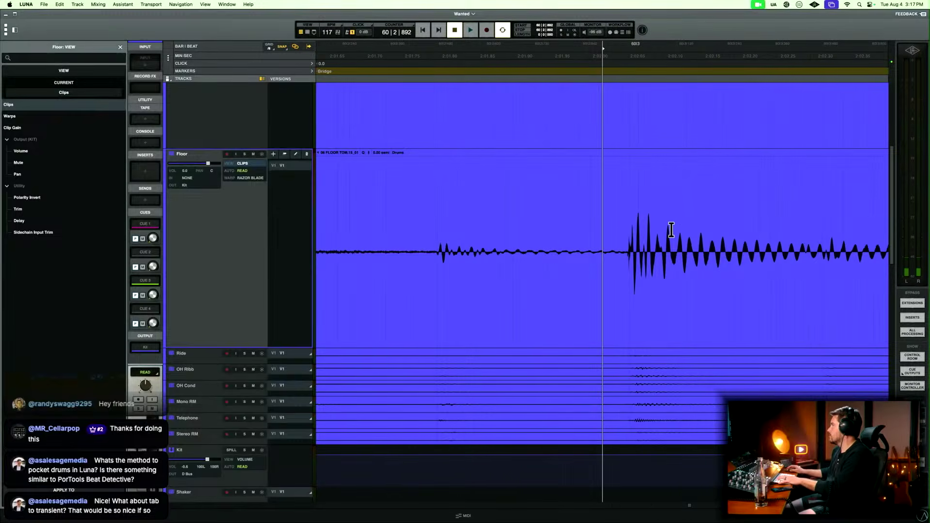
pyautogui.click(619, 231)
pyautogui.press('b')
pyautogui.click(596, 296)
pyautogui.press('Delete')
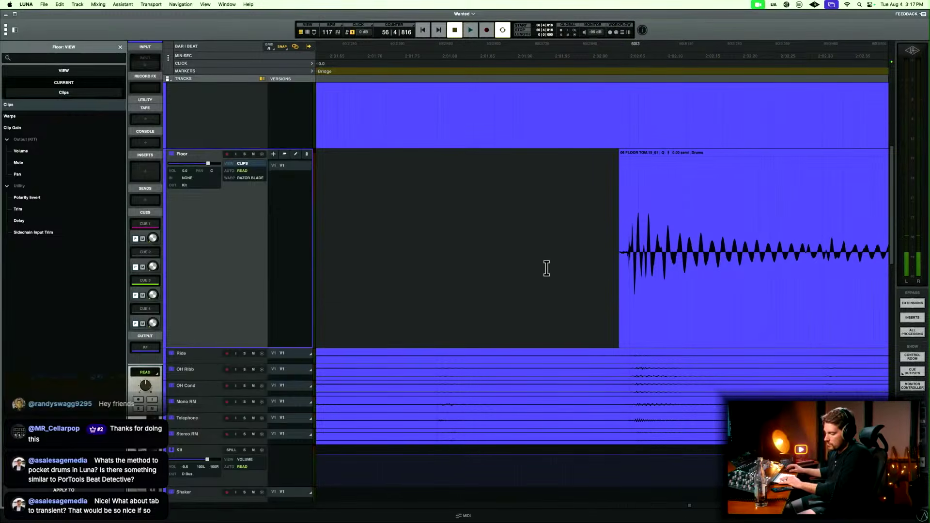
# Fade in the start of the Floor clip at the bar 60 beat 3 hit.
pyautogui.click(601, 242)
pyautogui.press('r')
pyautogui.press('r')
pyautogui.press('r')
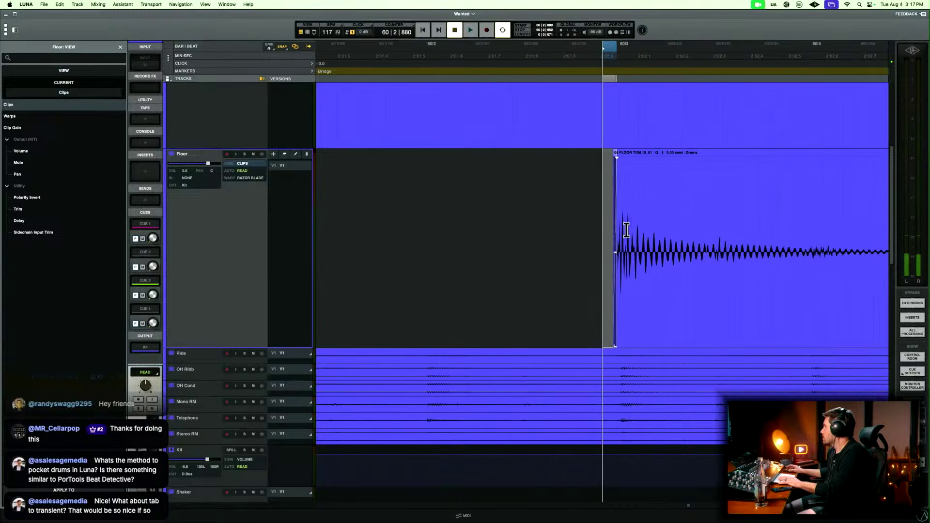
# Audition and delete the Floor audio between the hits at bar 60 beat 3 and bar 61 beat 2, and fade out the first hit from 60|3|253.
pyautogui.moveTo(628, 230); pyautogui.dragTo(743, 229)
pyautogui.press('space')
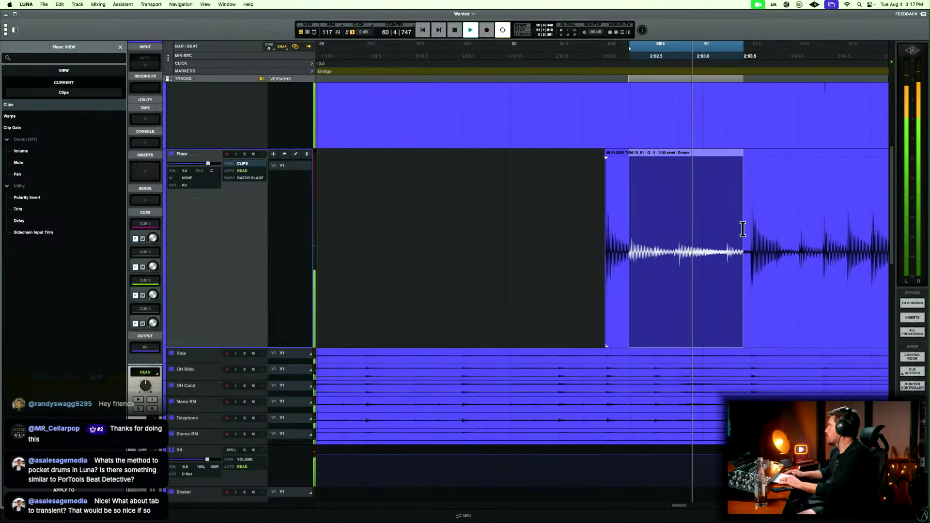
pyautogui.press('space')
pyautogui.press('Delete')
pyautogui.click(616, 245)
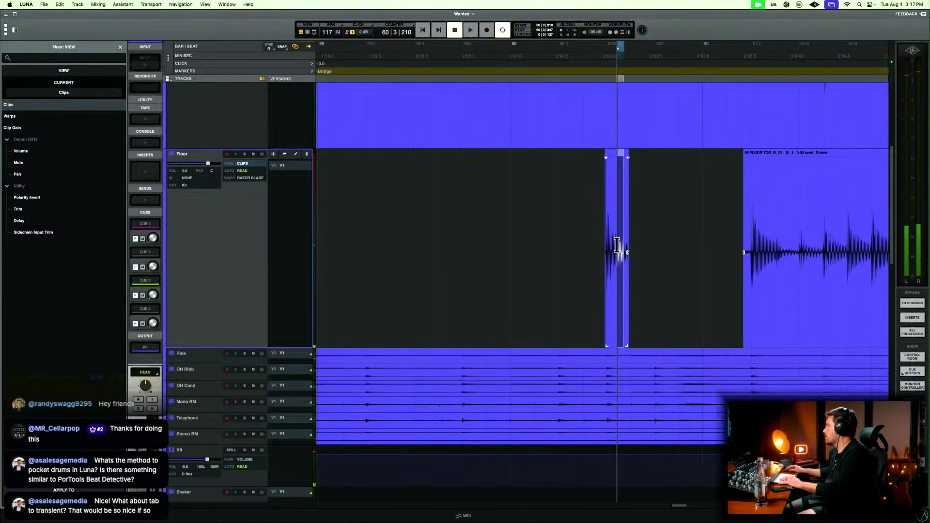
pyautogui.moveTo(619, 244); pyautogui.dragTo(652, 247)
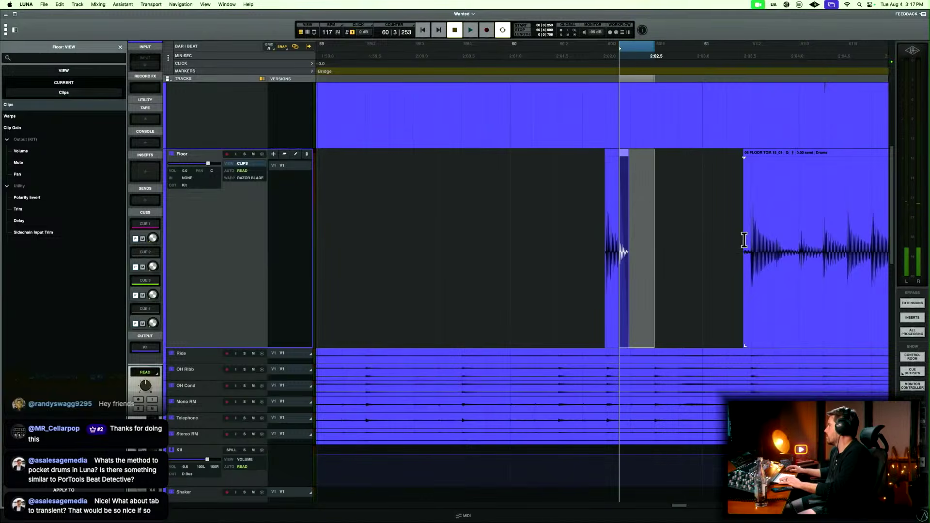
# Split the Floor clip at 61|1|936, just before the tom hit, and delete the leftover audio before it.
pyautogui.click(744, 240)
pyautogui.press('t')
pyautogui.press('t')
pyautogui.press('t')
pyautogui.click(644, 235)
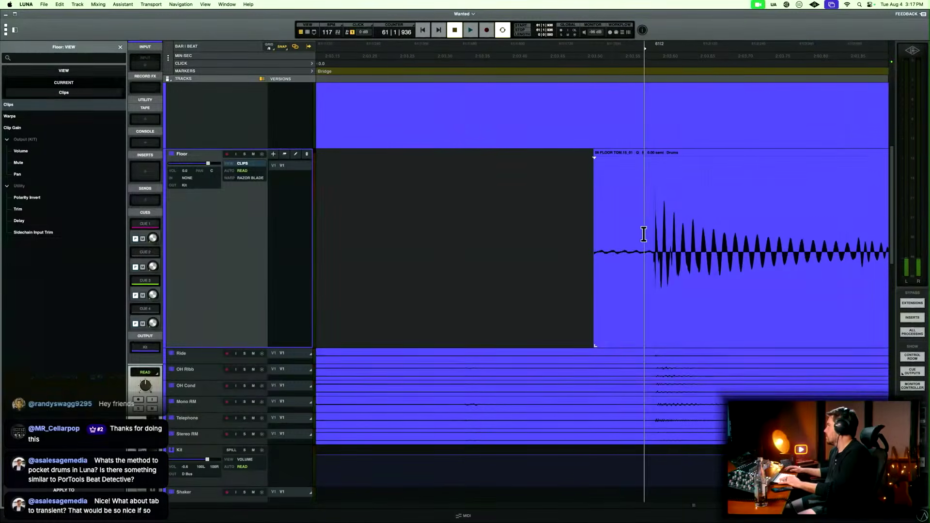
pyautogui.press('s')
pyautogui.click(595, 279)
pyautogui.press('Delete')
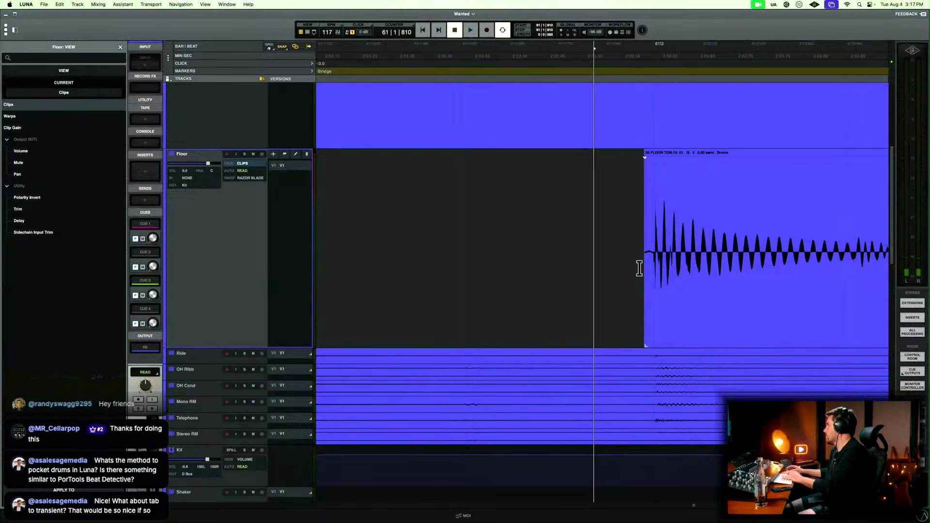
# Fade in the start of the Floor clip just before the tom hit at bar 61 beat 2.
pyautogui.moveTo(625, 255); pyautogui.dragTo(653, 253)
pyautogui.click(633, 243)
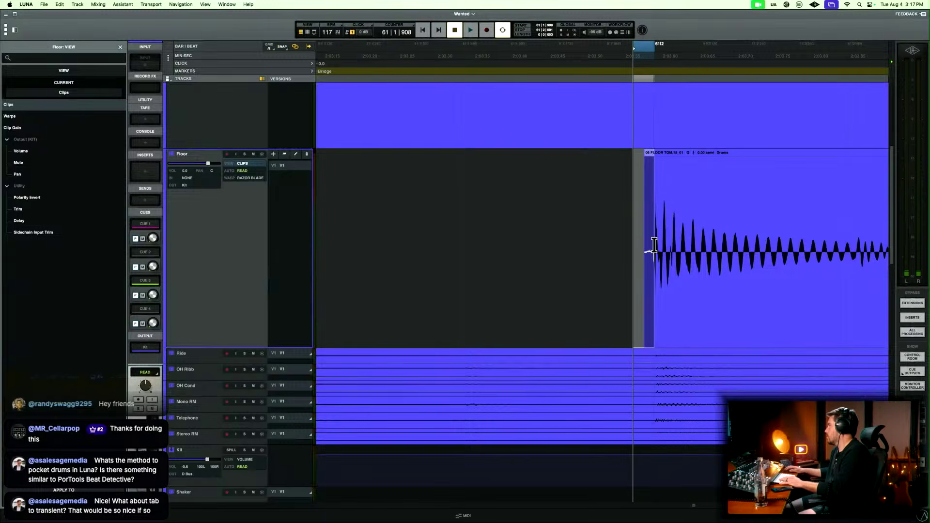
pyautogui.press('r')
pyautogui.press('r')
pyautogui.press('r')
pyautogui.press('r')
pyautogui.press('r')
pyautogui.press('r')
pyautogui.press('r')
pyautogui.press('r')
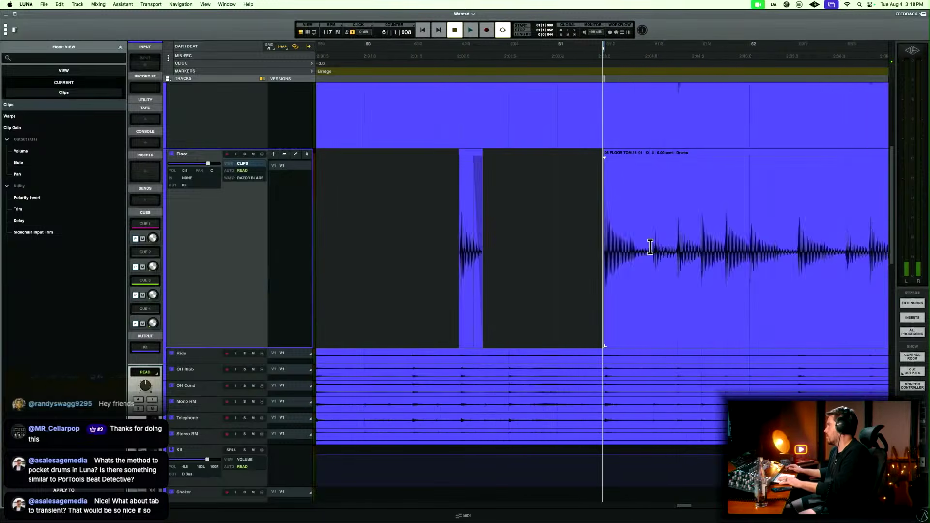
# Play the soloed Rack and Floor tracks from bar 61 into bar 62 to check the tom hits.
pyautogui.press('t')
pyautogui.press('t')
pyautogui.press('t')
pyautogui.press('t')
pyautogui.press('t')
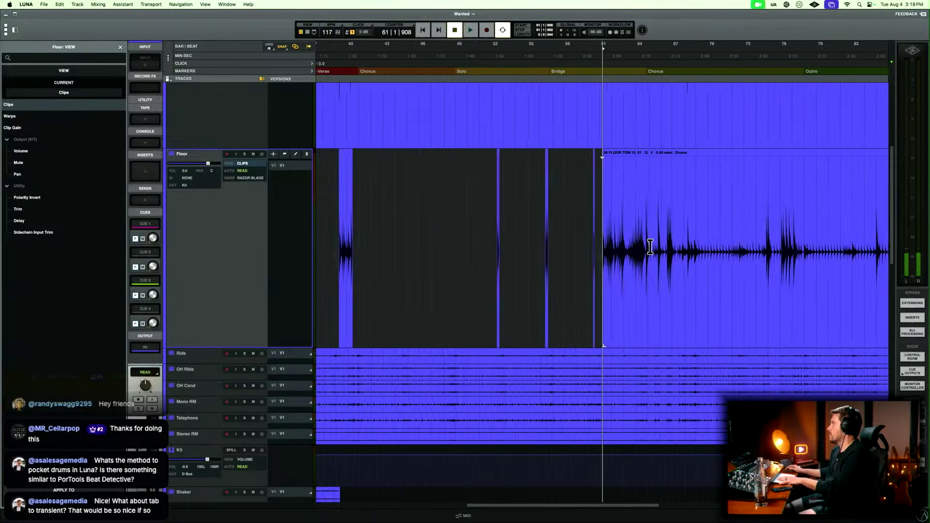
pyautogui.press('space')
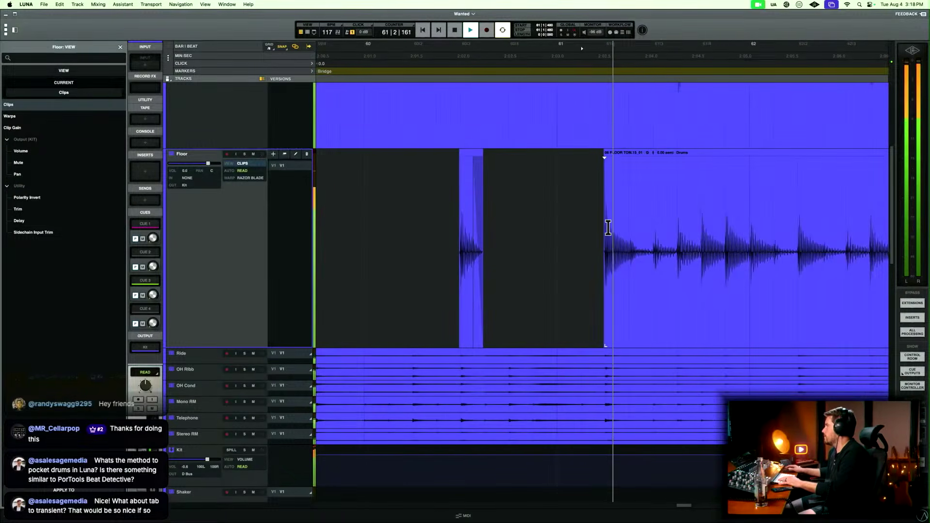
pyautogui.scroll(3, 608, 228)
pyautogui.press('space')
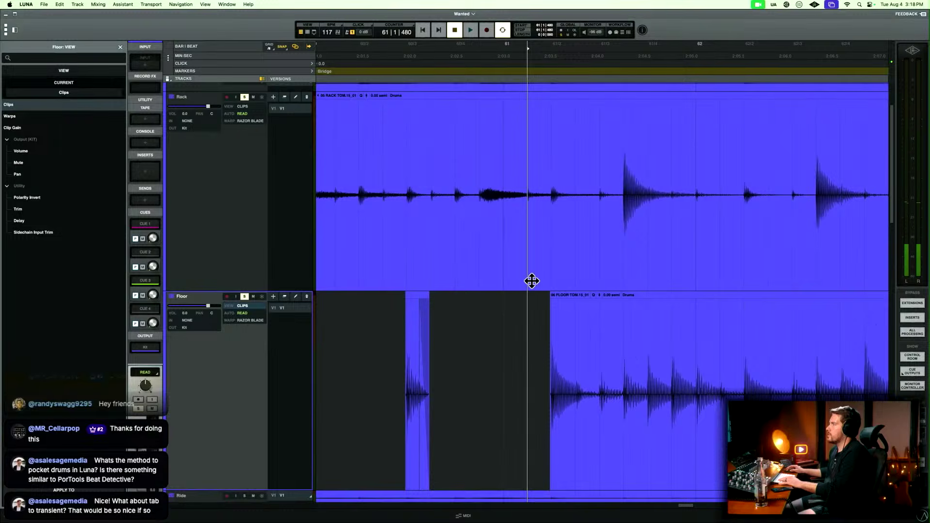
pyautogui.press('space')
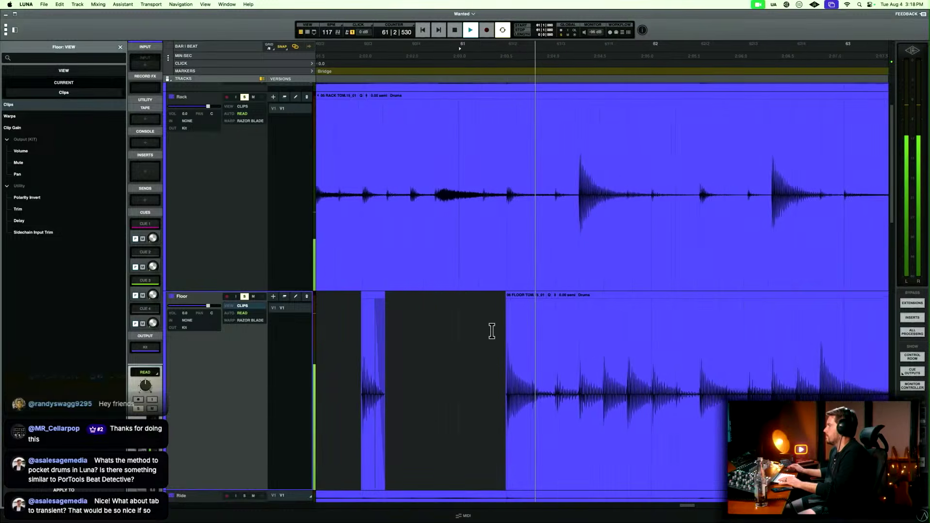
pyautogui.scroll(-3, 493, 338)
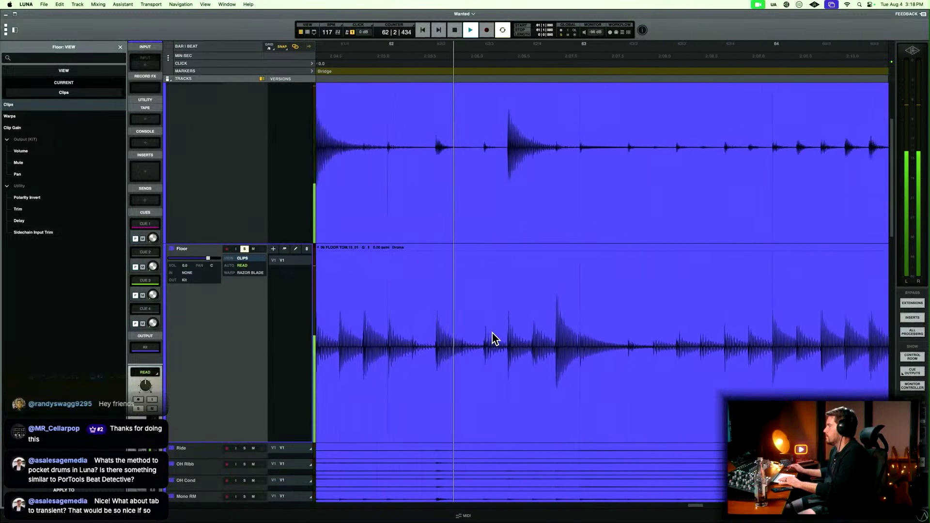
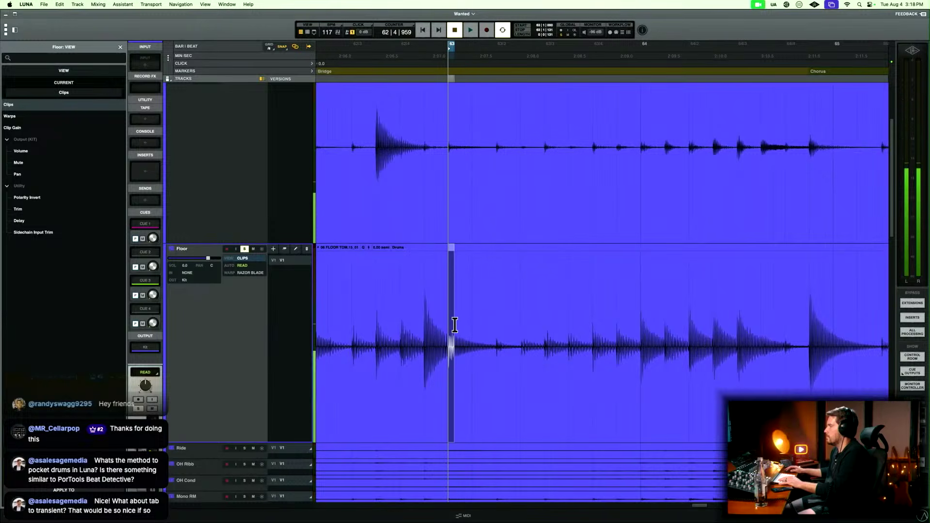
# Delete the short stretch of Floor audio just after bar 63 and fade the clip edges around the gap, starting the fade-out at 62|4|852.
pyautogui.moveTo(454, 324); pyautogui.dragTo(493, 317)
pyautogui.press('Delete')
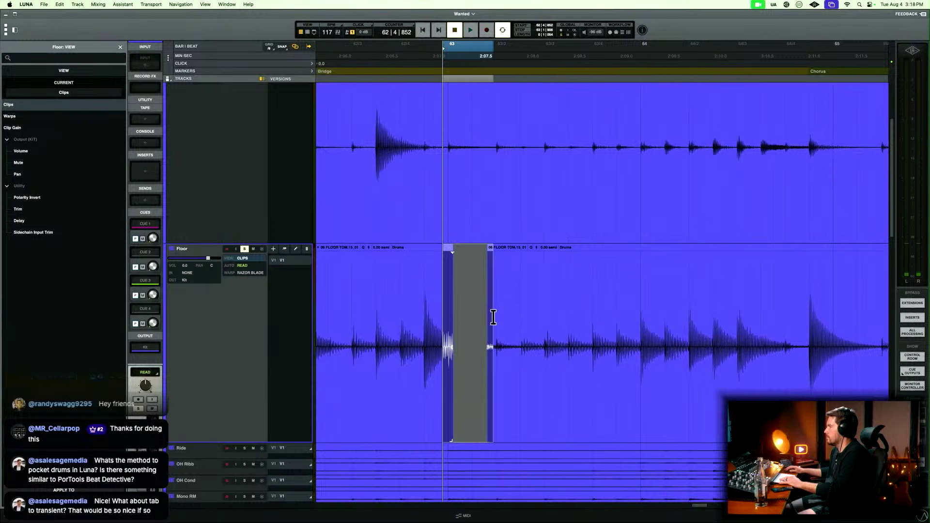
pyautogui.click(397, 294)
pyautogui.press('space')
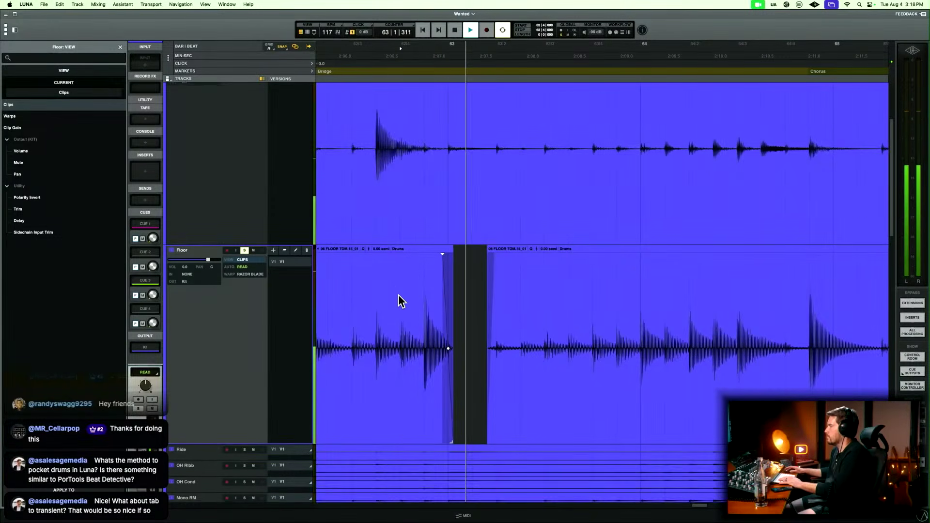
pyautogui.click(494, 438)
# Play on into bar 65, delete the Floor audio from 64|3|824 to the chorus hit, and fade out the preceding fill from 64|3|259.
pyautogui.click(473, 330)
pyautogui.press('space')
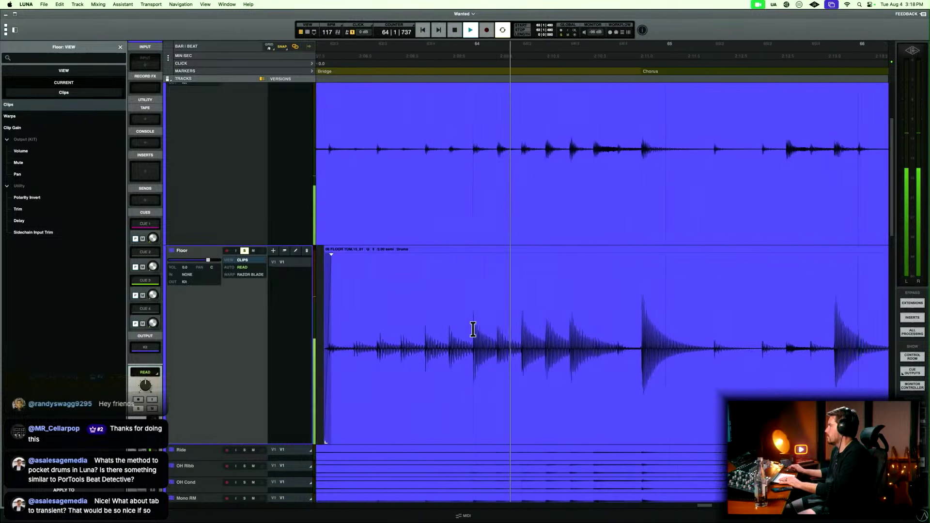
pyautogui.press('space')
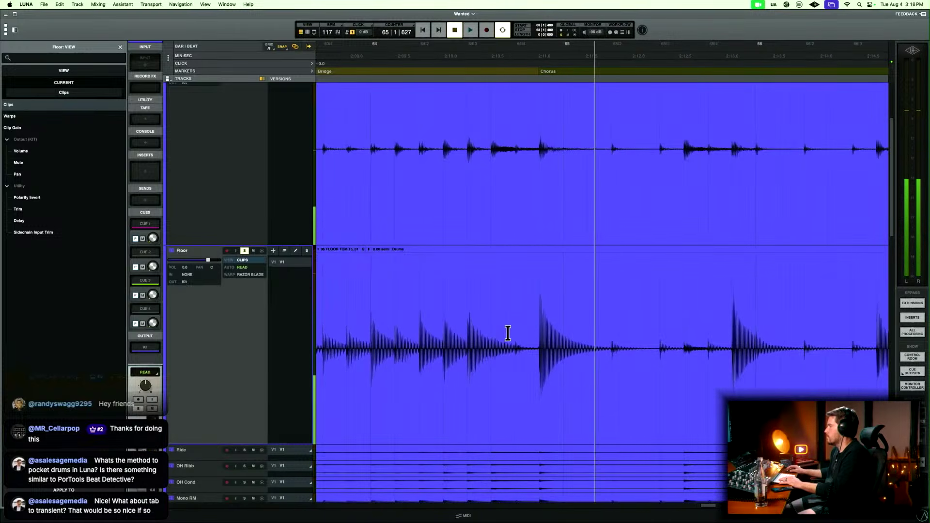
pyautogui.moveTo(508, 332); pyautogui.dragTo(532, 333)
pyautogui.press('BackSpace')
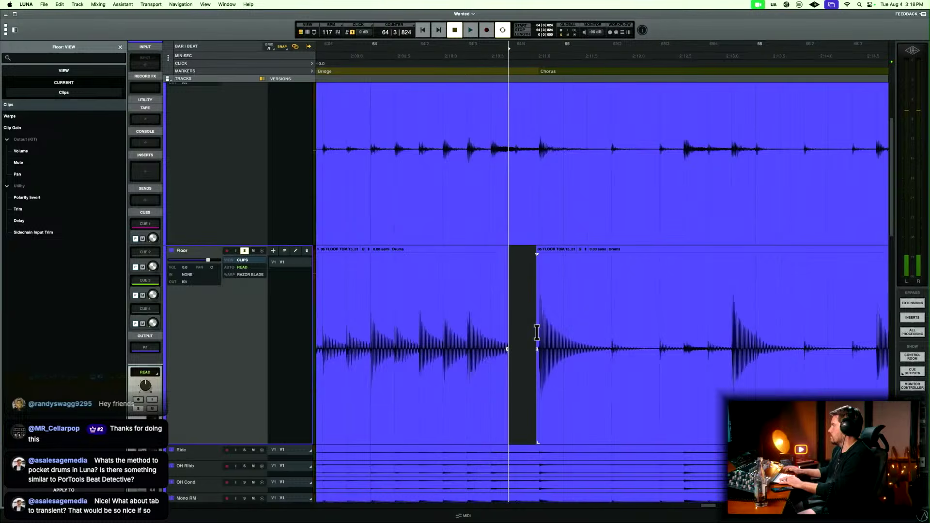
pyautogui.moveTo(480, 322); pyautogui.dragTo(545, 322)
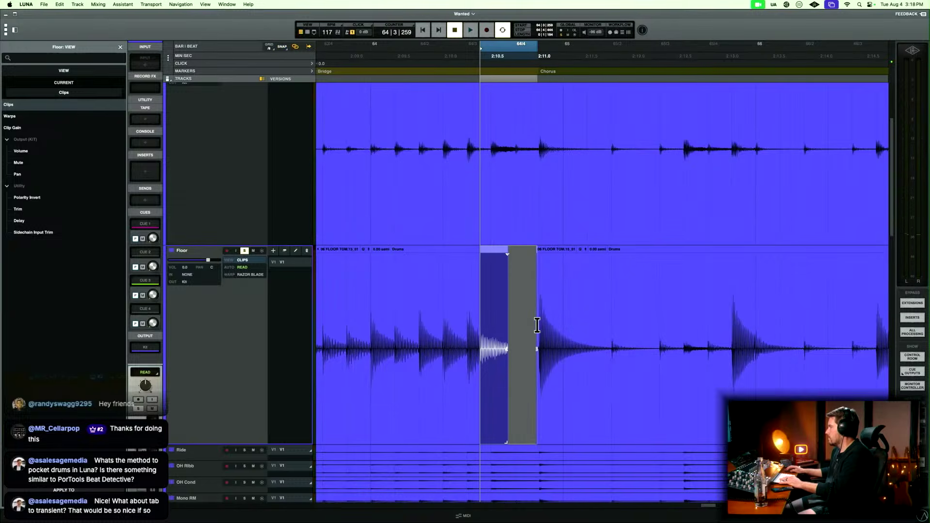
pyautogui.press('f')
pyautogui.press('r')
pyautogui.press('space')
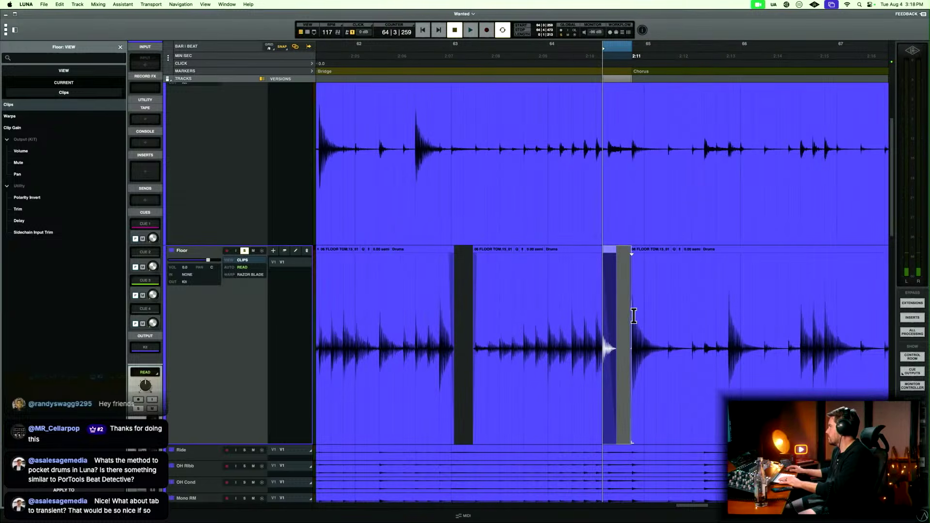
# Fade in the start of the Floor clip just before the first chorus tom hit near bar 65.
pyautogui.click(633, 316)
pyautogui.press('space')
pyautogui.press('t')
pyautogui.press('t')
pyautogui.press('space')
pyautogui.hscroll(2, 635, 321)
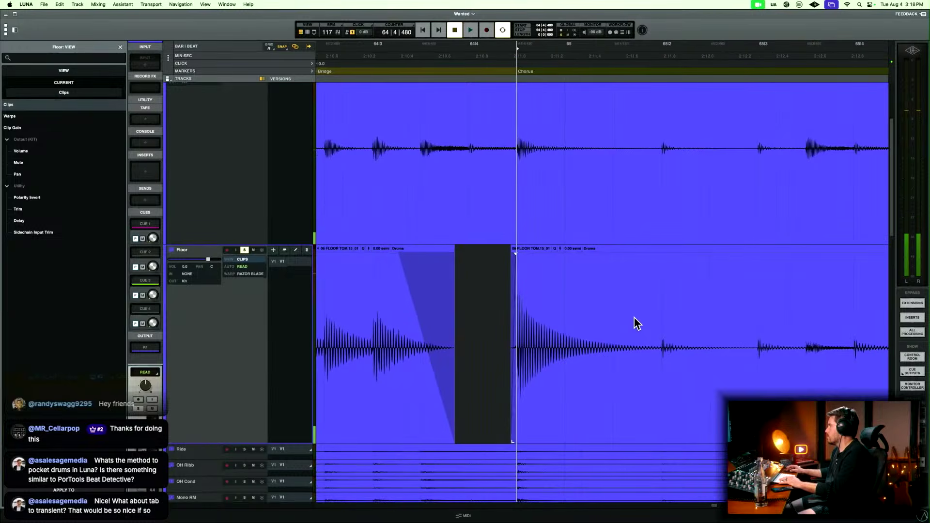
# Delete the Floor audio following the first chorus hit from 65|1|657 and fade out the hit from 65|1|472.
pyautogui.moveTo(630, 322); pyautogui.dragTo(723, 316)
pyautogui.press('Delete')
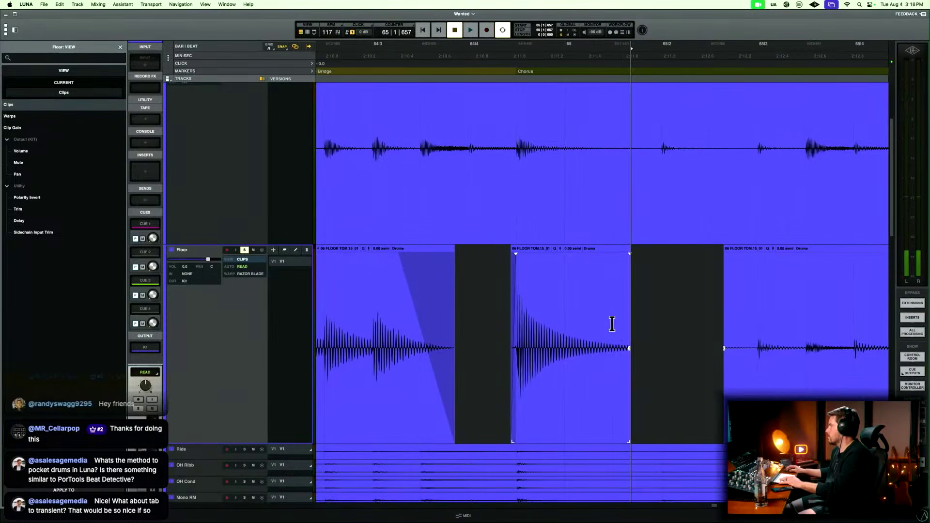
pyautogui.moveTo(611, 324); pyautogui.dragTo(666, 322)
pyautogui.press('r')
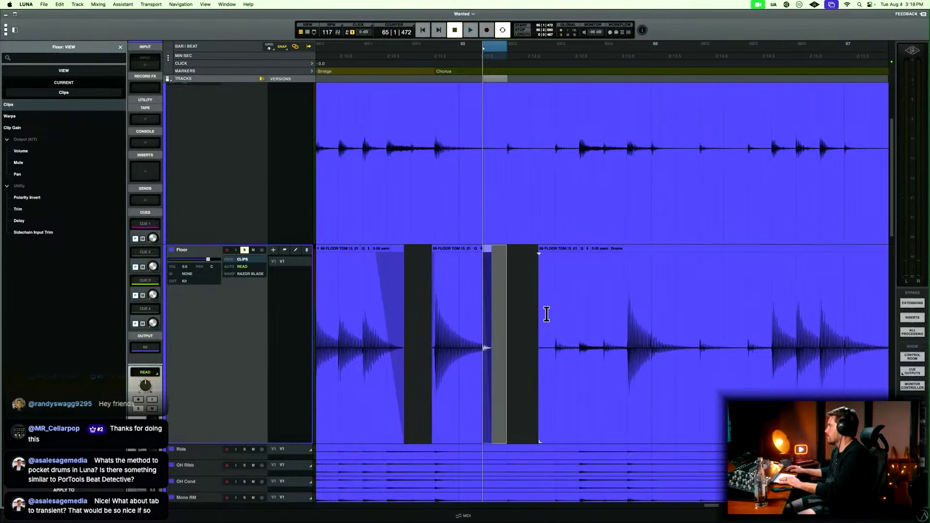
# Delete the Floor audio from 65|2|454 up to the tom hit in bar 65 beat 4 and fade in the clip from 65|4|424.
pyautogui.moveTo(531, 310); pyautogui.dragTo(623, 308)
pyautogui.press('Delete')
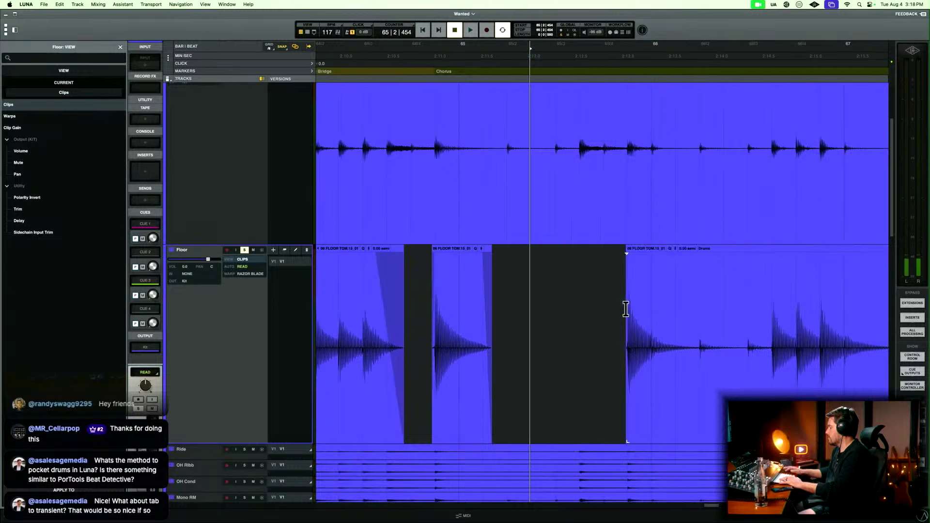
pyautogui.press('t')
pyautogui.press('t')
pyautogui.hscroll(10, 626, 309)
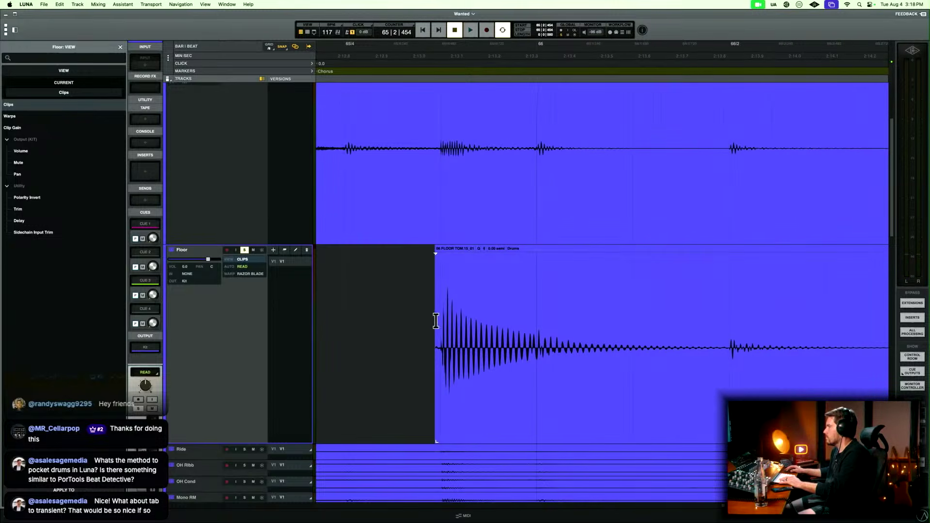
pyautogui.press('r')
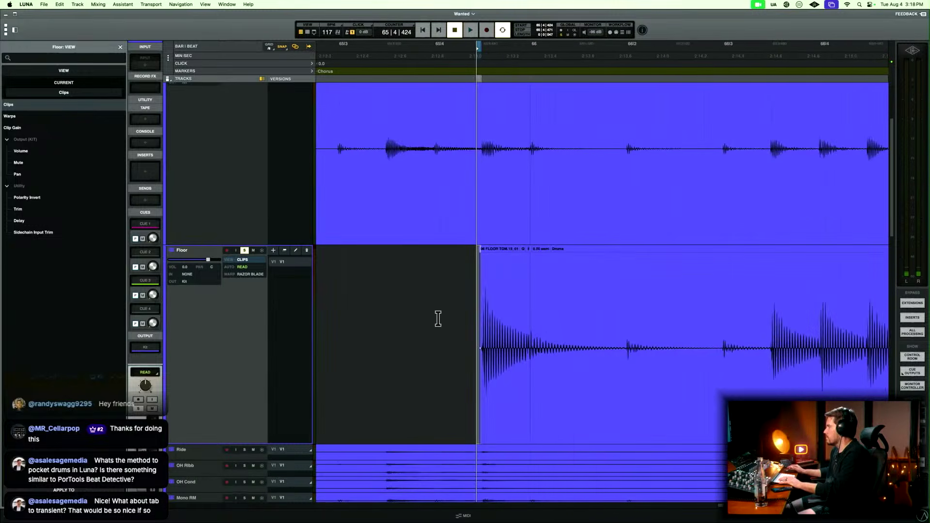
# Delete the Floor audio following the bar 65 beat 4 hit from 65|4|945 and fade out the hit from 65|4|808.
pyautogui.moveTo(528, 314); pyautogui.dragTo(665, 313)
pyautogui.press('Delete')
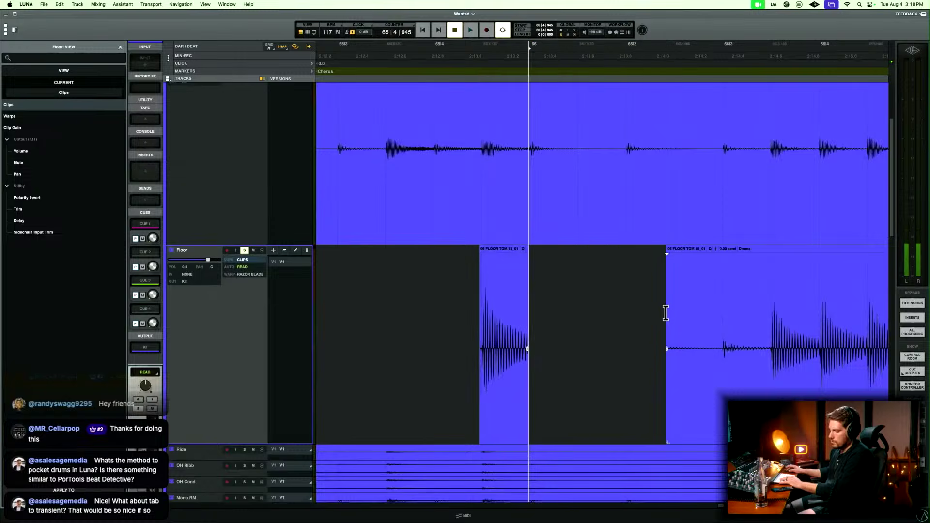
pyautogui.moveTo(608, 318); pyautogui.dragTo(516, 331)
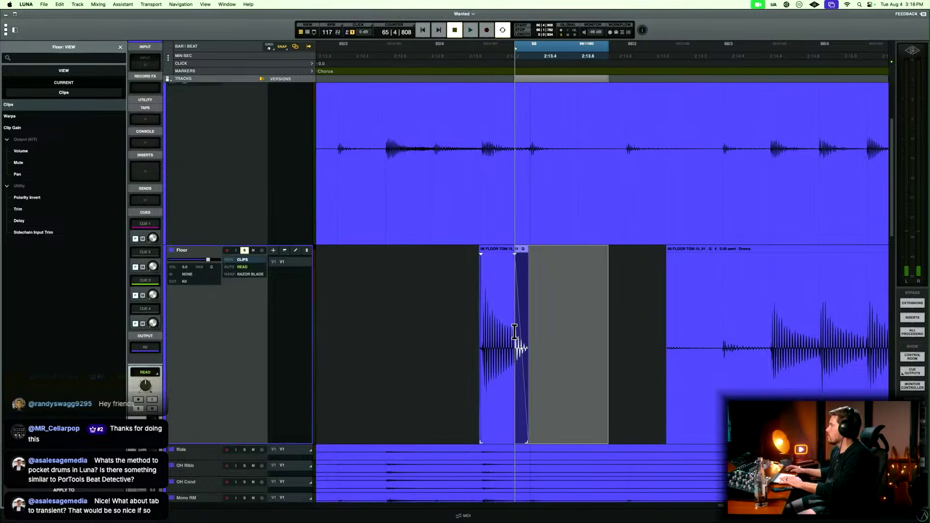
pyautogui.click(448, 303)
pyautogui.press('space')
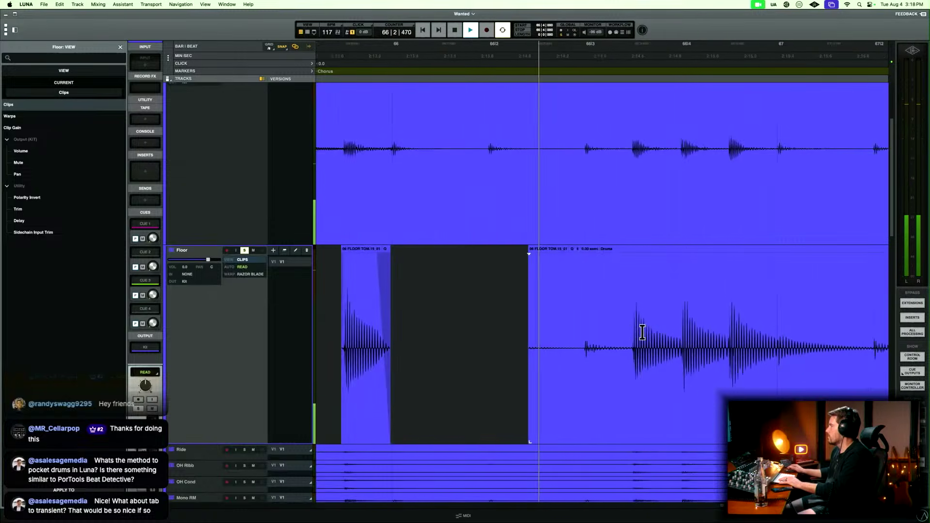
# Delete the Floor audio leading up to the three-hit fill in bar 66 beat 3 and fade in the clip from 66|3|358.
pyautogui.moveTo(417, 323); pyautogui.dragTo(538, 320)
pyautogui.press('Delete')
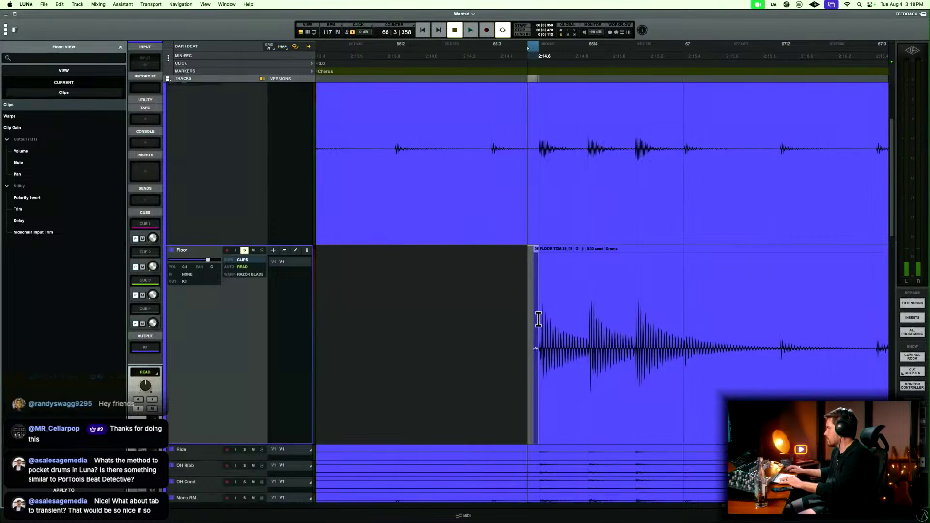
pyautogui.press('r')
pyautogui.hscroll(4, 538, 319)
# Play into bar 67, delete the Floor audio following the three-hit fill, and fade out its last hit from 66|4|839.
pyautogui.click(544, 320)
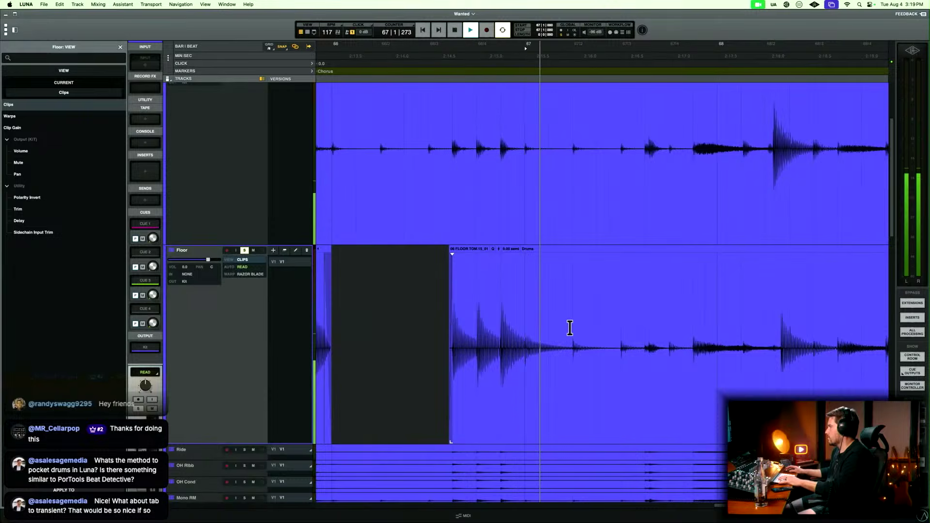
pyautogui.moveTo(524, 316); pyautogui.dragTo(592, 352)
pyautogui.press('Delete')
pyautogui.press('t')
pyautogui.press('f')
pyautogui.press('r')
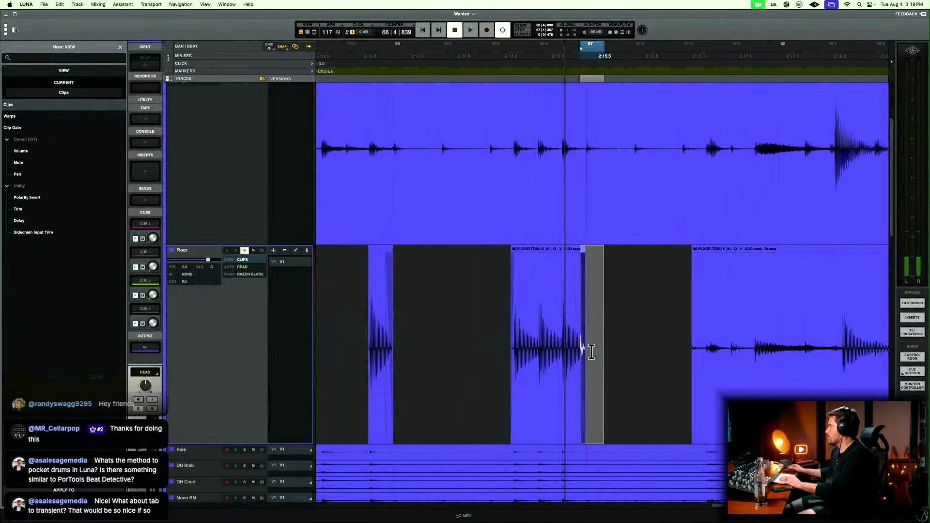
# Split the Floor clip just before the tom hit in bar 68 beat 2 and delete the leftover audio before it.
pyautogui.hscroll(5, 592, 352)
pyautogui.press('t')
pyautogui.press('t')
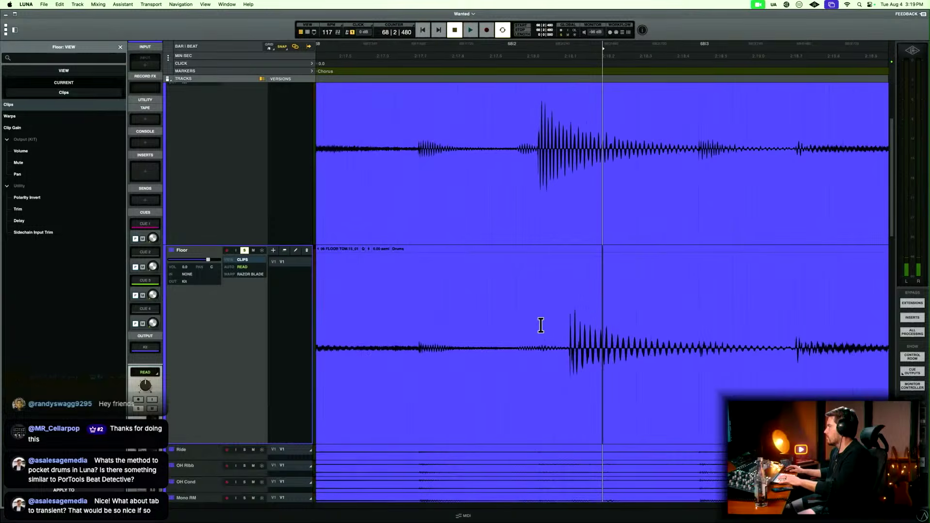
pyautogui.doubleClick(531, 409)
pyautogui.press('Delete')
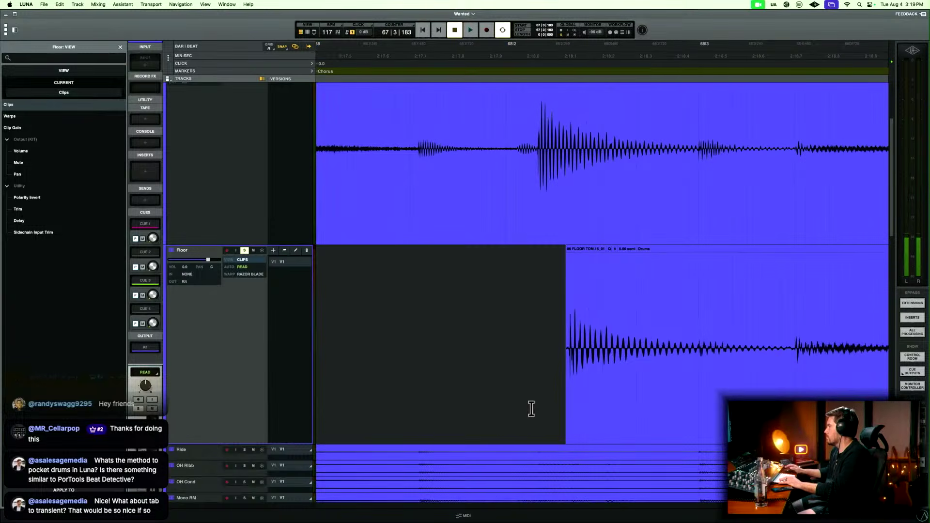
# Fade in the start of the Floor clip at the bar 68 beat 2 hit, selecting from 68|2|163.
pyautogui.moveTo(538, 355); pyautogui.dragTo(563, 333)
pyautogui.press('r')
pyautogui.press('r')
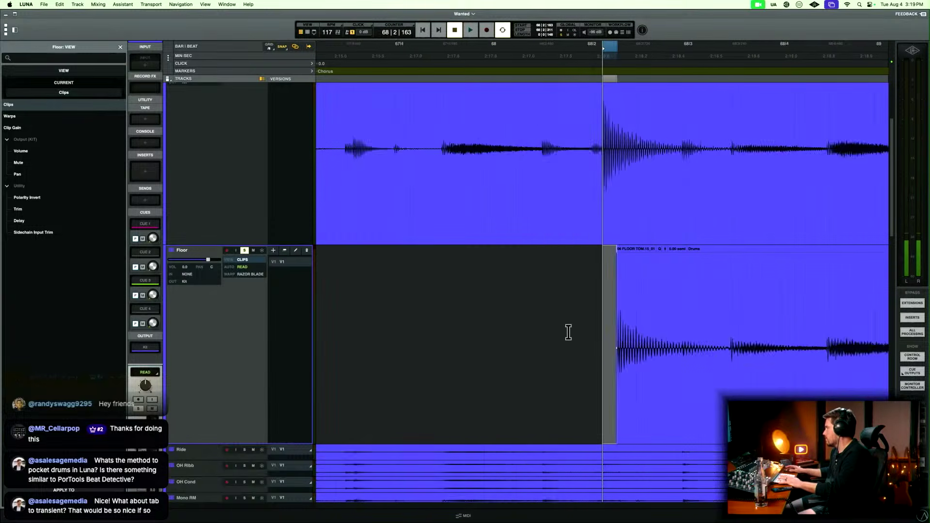
# Delete the Floor audio following the bar 68 beat 2 hit and fade out the hit from 68|2|662.
pyautogui.moveTo(644, 321); pyautogui.dragTo(627, 351)
pyautogui.press('Delete')
pyautogui.press('f')
pyautogui.press('r')
pyautogui.hscroll(5, 627, 351)
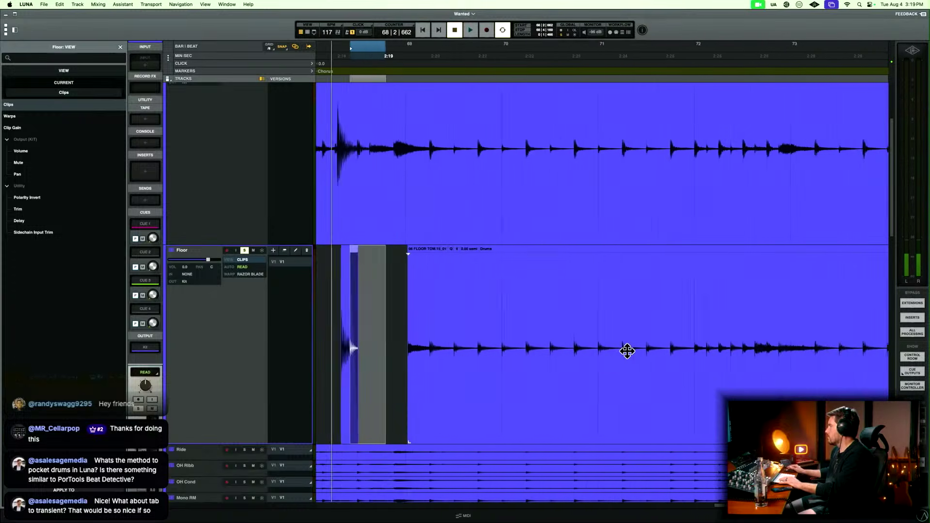
# Audition the Floor track from 74|4|000, split the clip just before the tom hit in that beat, and delete the audio before it.
pyautogui.press('r')
pyautogui.hscroll(7, 627, 351)
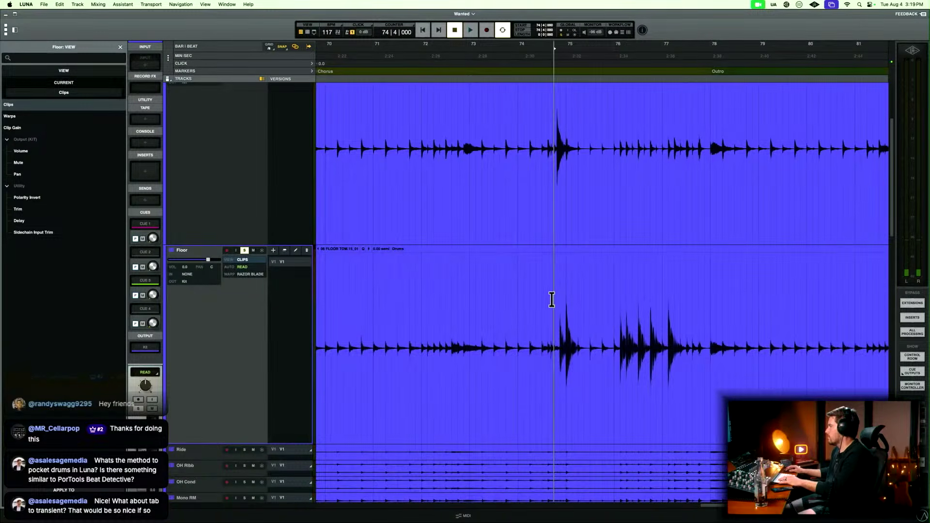
pyautogui.press('space')
pyautogui.press('t')
pyautogui.press('t')
pyautogui.press('t')
pyautogui.press('space')
pyautogui.keyDown('super'); pyautogui.click(638, 313); pyautogui.keyUp('super')
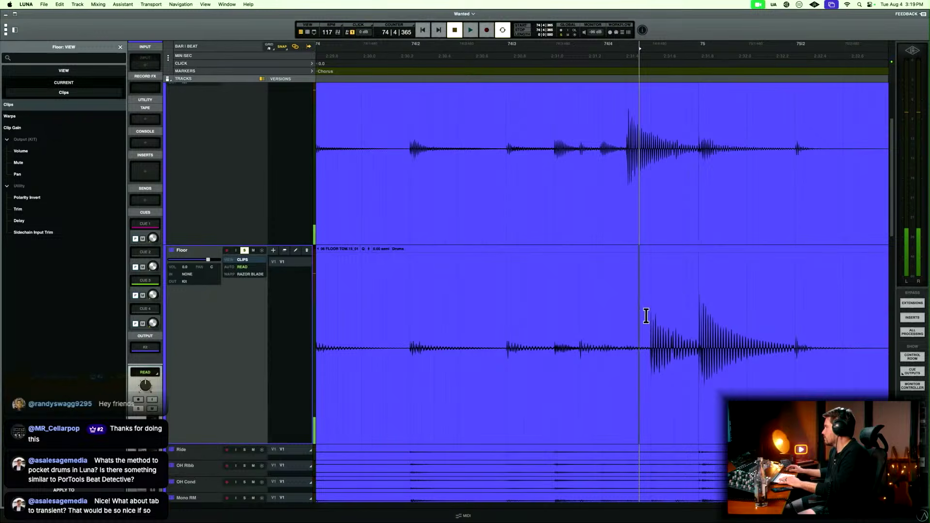
pyautogui.click(611, 377)
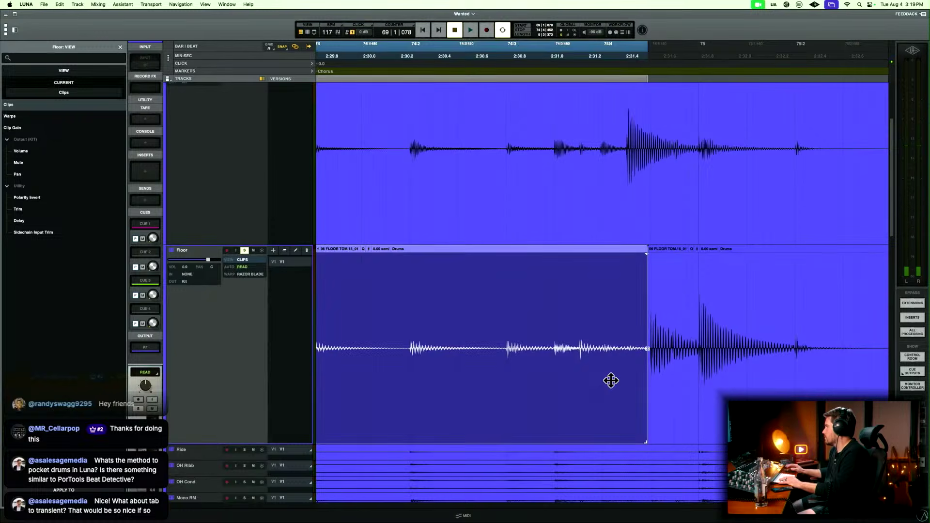
pyautogui.press('Delete')
# Fade in the start of the Floor clip at the bar 74 beat 4 hit, selecting from 74|4|420.
pyautogui.press('t')
pyautogui.press('t')
pyautogui.click(554, 333)
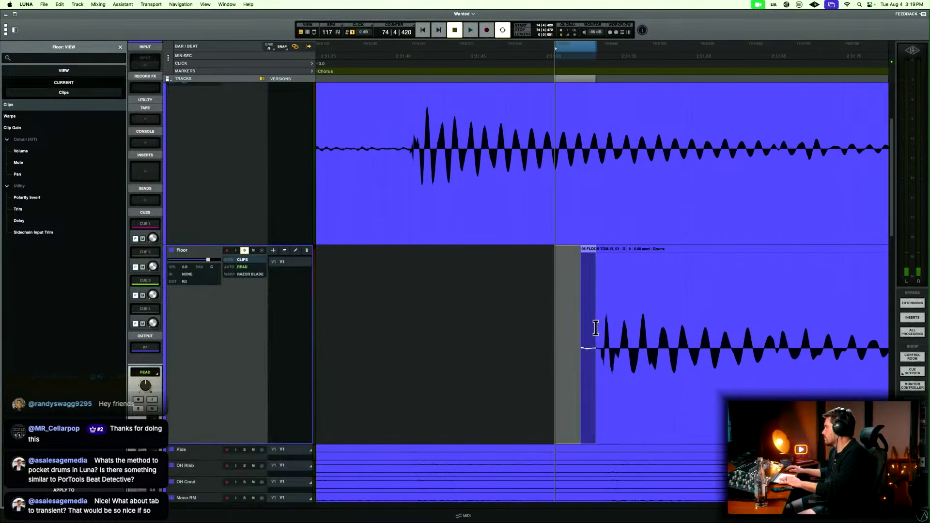
pyautogui.press('r')
pyautogui.press('r')
pyautogui.press('r')
pyautogui.press('t')
pyautogui.press('t')
pyautogui.press('t')
pyautogui.press('t')
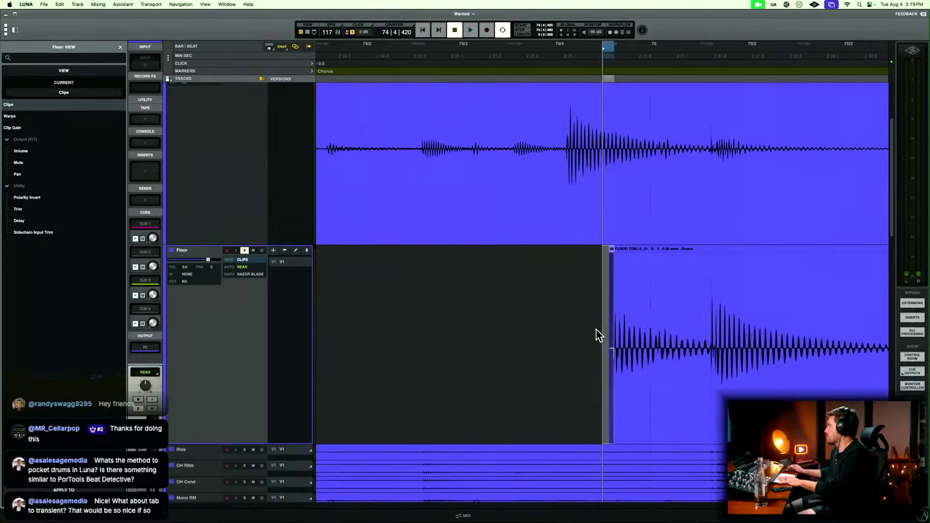
# Delete a stretch of Floor audio following the two hits around bar 75 and fade out the second hit from 75|1|580.
pyautogui.press('Tab')
pyautogui.moveTo(626, 338)
pyautogui.mouseDown()
pyautogui.moveTo(717, 318)
pyautogui.moveTo(600, 322)
pyautogui.mouseUp()
pyautogui.press('f')
pyautogui.press('r')
pyautogui.press('r')
pyautogui.press('r')
pyautogui.press('r')
pyautogui.hscroll(4, 690, 328)
pyautogui.press('Delete')
pyautogui.hscroll(1, 712, 316)
pyautogui.press('r')
pyautogui.hscroll(3, 594, 335)
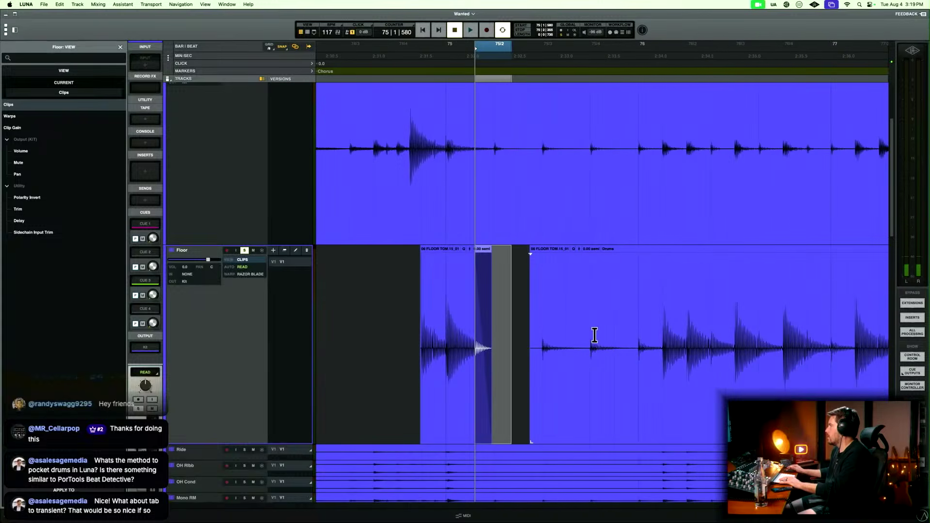
# Split the Floor clip at 76|1|438, just before the bar 76 fill, and delete the leftover audio before it.
pyautogui.click(638, 320)
pyautogui.press('t')
pyautogui.press('t')
pyautogui.press('space')
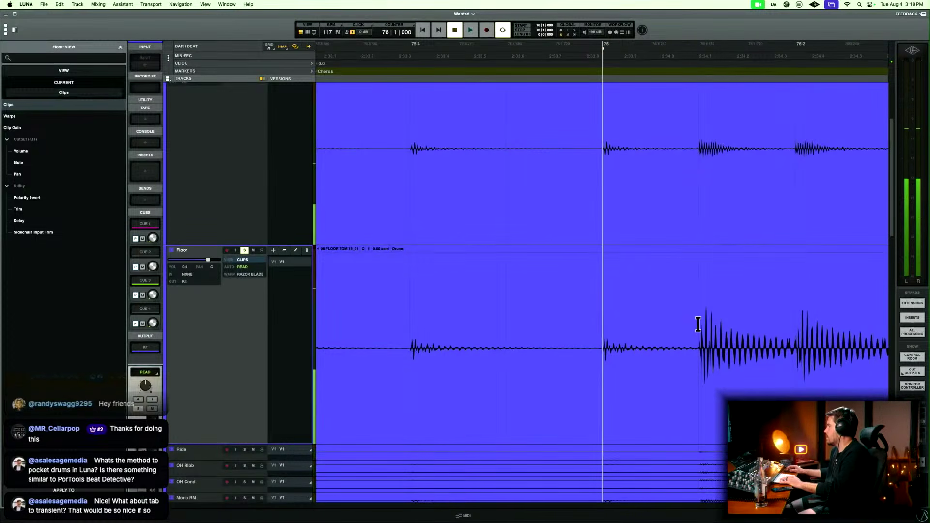
pyautogui.click(642, 377)
pyautogui.press('Delete')
# Fade in the start of the bar 76 Floor fill, selecting from 76|1|354, and play its opening to check it.
pyautogui.moveTo(673, 380); pyautogui.dragTo(694, 369)
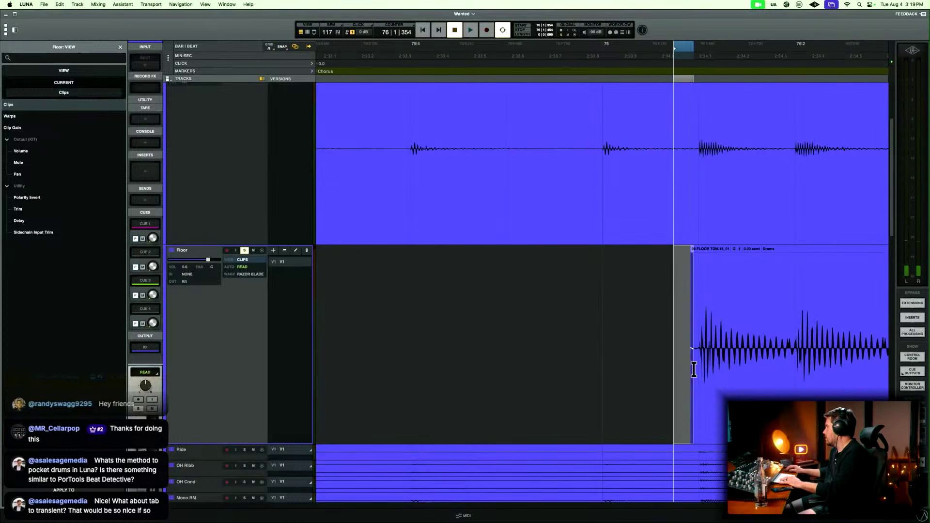
pyautogui.press('r')
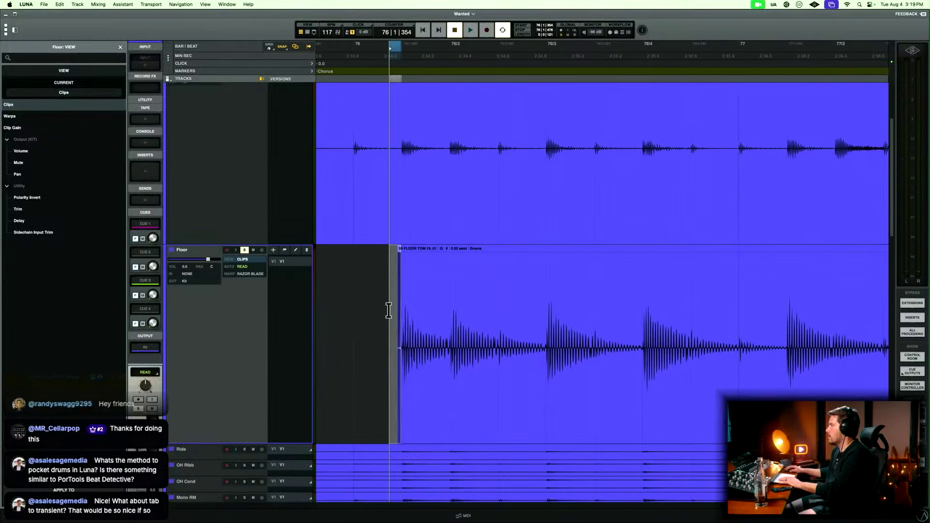
pyautogui.click(388, 310)
pyautogui.press('space')
pyautogui.scroll(1, 388, 315)
pyautogui.hscroll(3, 389, 315)
pyautogui.press('space')
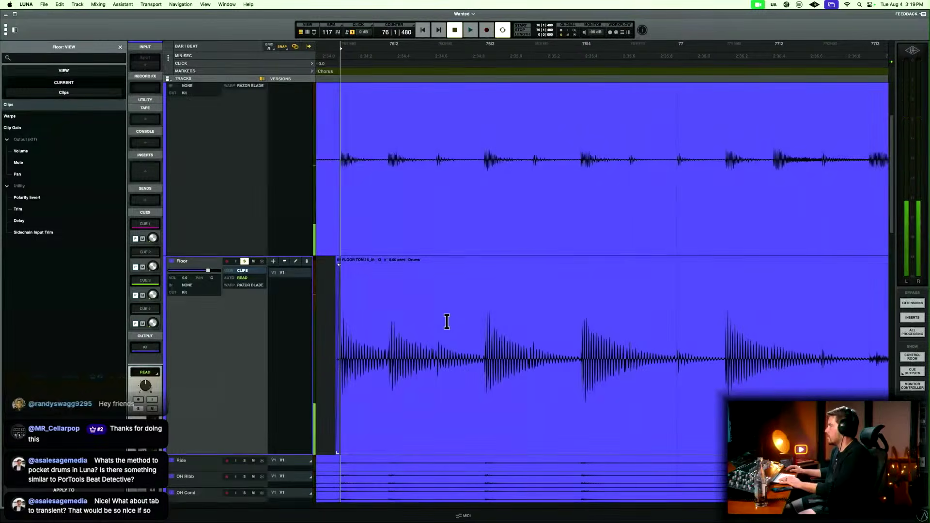
# Delete the Floor audio between the hits at bar 76 beats 2 and 3 and fade both clip edges, starting the fade-out at 76|2|390.
pyautogui.press('space')
pyautogui.moveTo(442, 329); pyautogui.dragTo(481, 325)
pyautogui.press('Delete')
pyautogui.press('f')
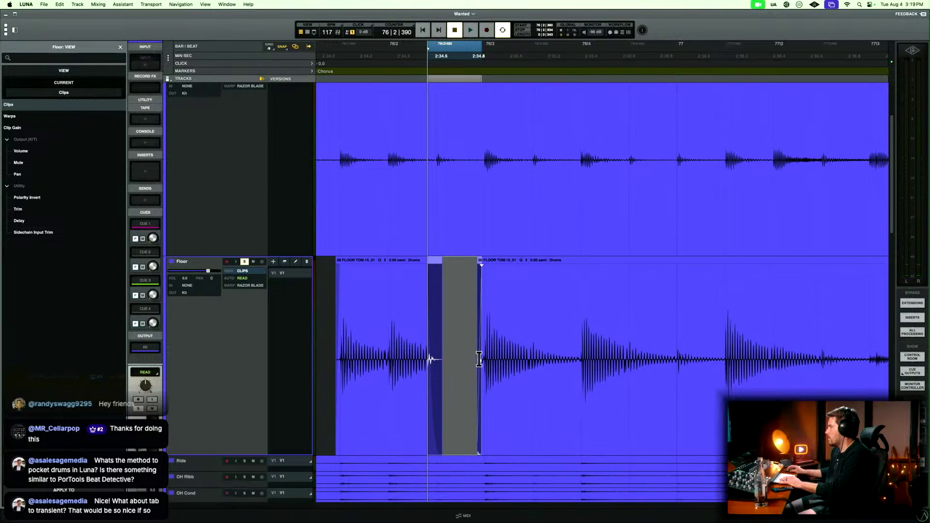
# Play the Floor track from 76|2|000 to check the faded tail of the hit.
pyautogui.press('t')
pyautogui.press('t')
pyautogui.click(447, 307)
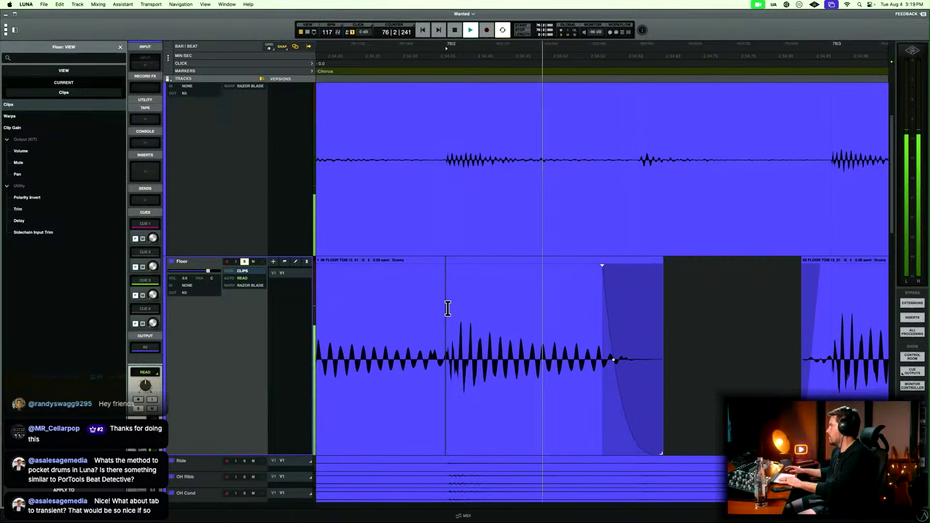
# Move the start of the fade-out after the bar 76 beat 2 Floor hit earlier to 76|2|332 and extend the clip's end slightly.
pyautogui.hscroll(3, 446, 307)
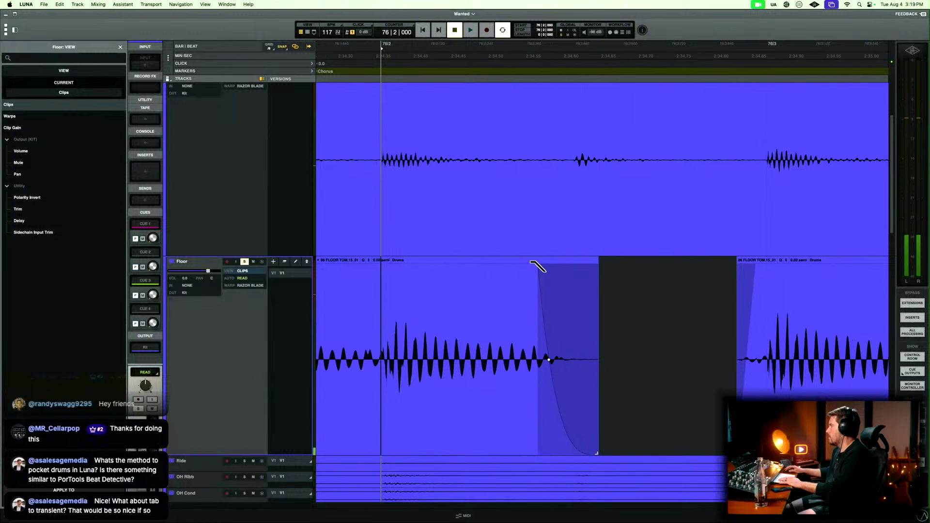
pyautogui.moveTo(536, 265); pyautogui.dragTo(514, 266)
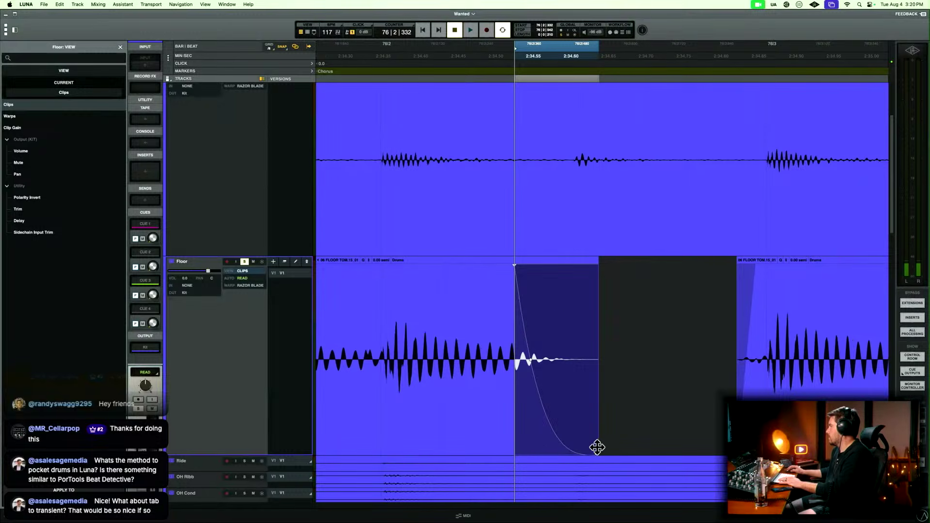
pyautogui.moveTo(598, 448); pyautogui.dragTo(615, 448)
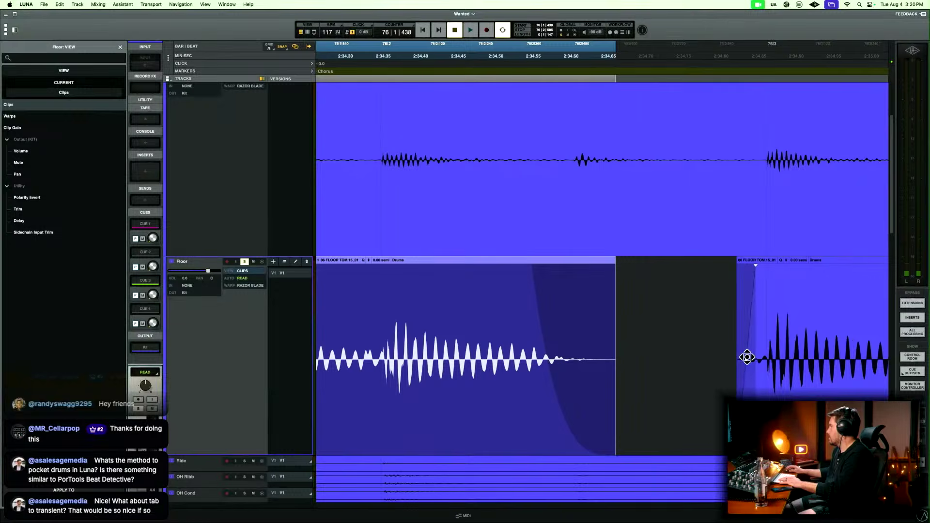
# Play the Floor track from the gap before beat 3 of bar 76 to check the remaining hits of the fill.
pyautogui.click(746, 357)
pyautogui.click(713, 364)
pyautogui.press('space')
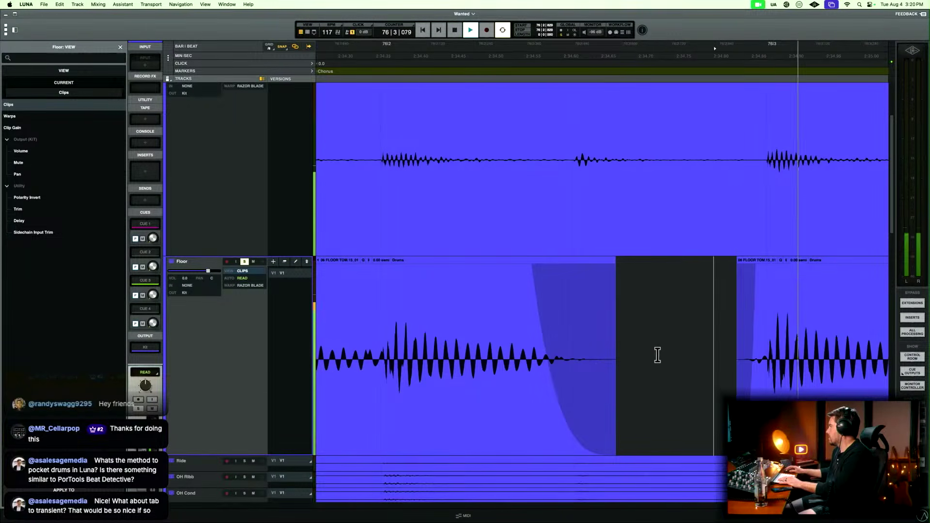
pyautogui.press('r')
pyautogui.press('r')
pyautogui.press('r')
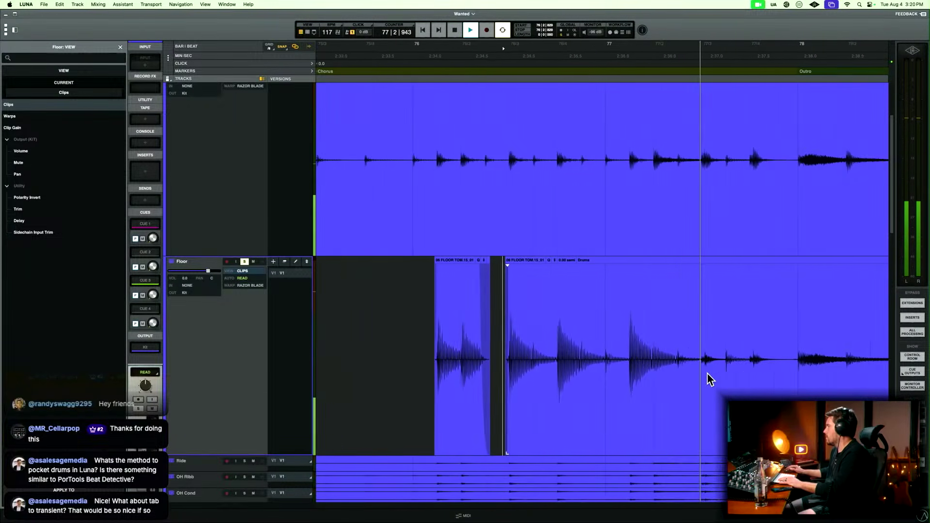
pyautogui.press('space')
pyautogui.press('space')
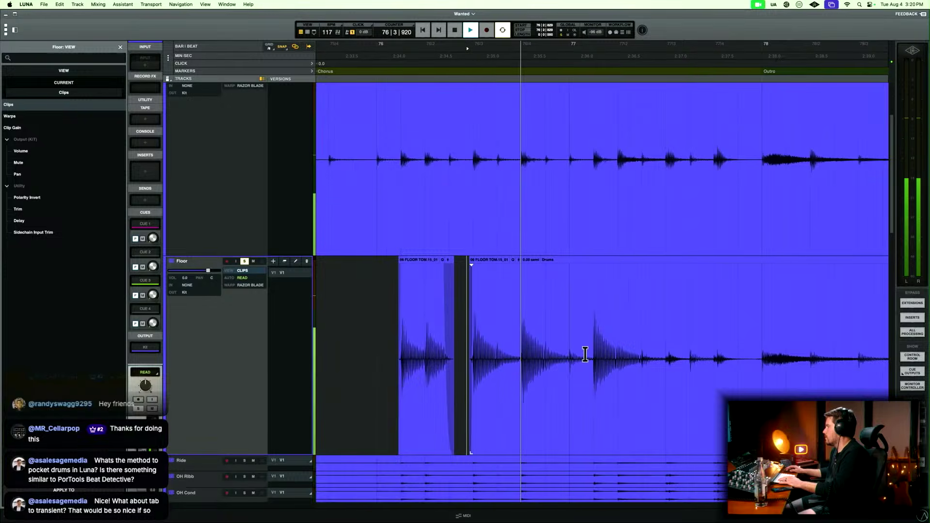
pyautogui.press('space')
# Delete the Floor audio between the hits around the bar 77 downbeat, from 76|4|829, and fade both clip edges.
pyautogui.moveTo(563, 348); pyautogui.dragTo(590, 344)
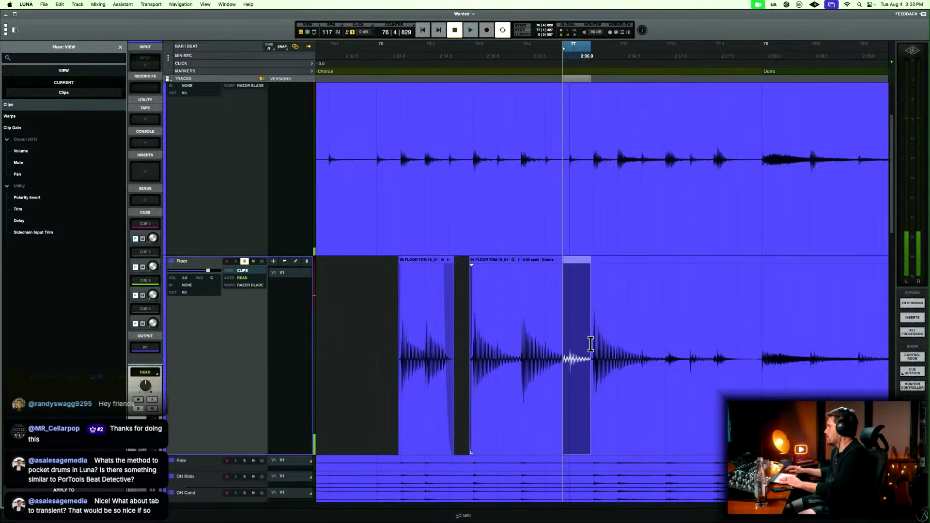
pyautogui.press('Delete')
pyautogui.press('t')
pyautogui.press('t')
pyautogui.moveTo(503, 339); pyautogui.dragTo(638, 344)
pyautogui.press('f')
pyautogui.moveTo(702, 345); pyautogui.dragTo(722, 342)
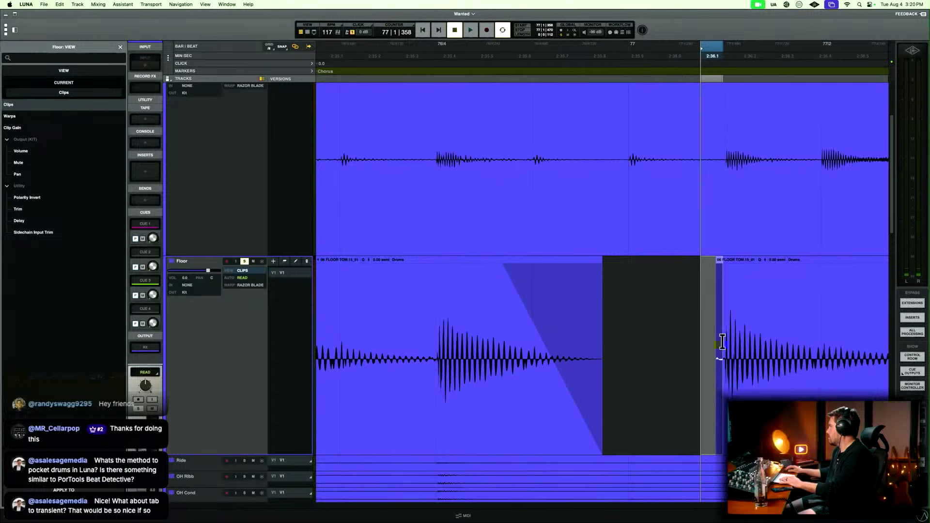
pyautogui.press('f')
# Play the Floor track through the bar 76 and 77 fill to check the faded hits.
pyautogui.press('r')
pyautogui.press('r')
pyautogui.click(493, 307)
pyautogui.press('space')
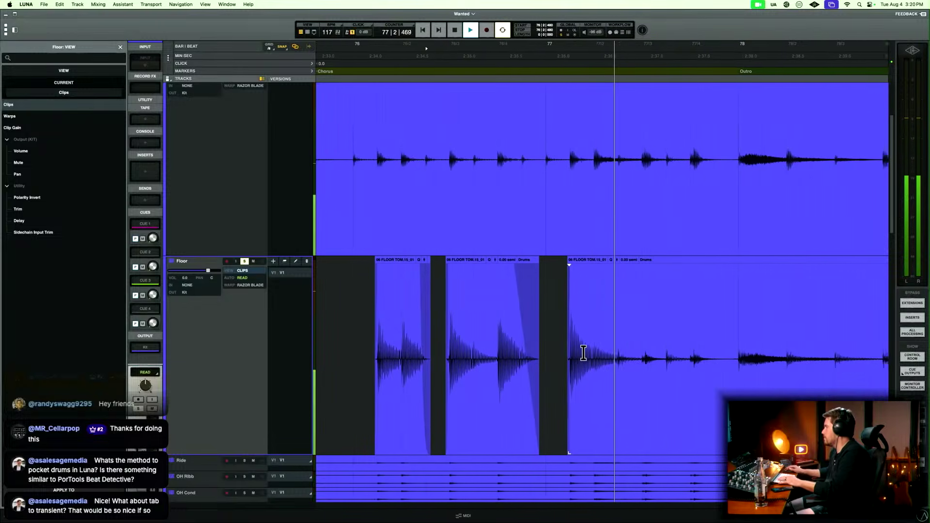
pyautogui.press('space')
# Delete the Floor audio from 77|2|379 into the Outro and fade out the last bar 77 hit from 77|1|825.
pyautogui.moveTo(499, 332); pyautogui.dragTo(650, 339)
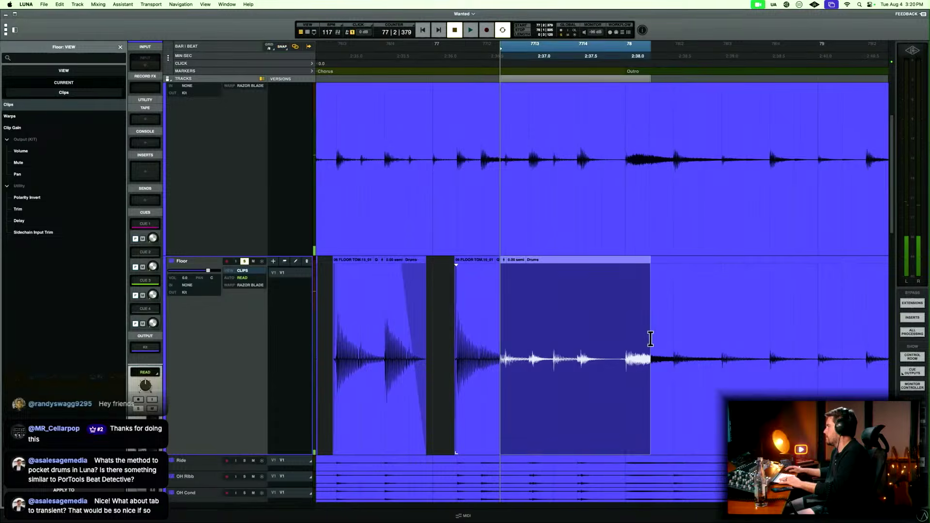
pyautogui.press('Delete')
pyautogui.moveTo(572, 338); pyautogui.dragTo(474, 339)
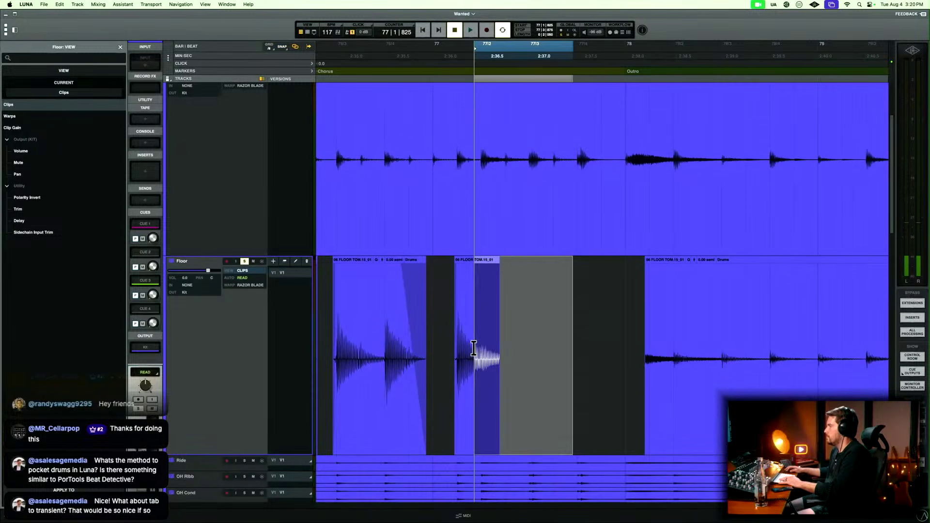
pyautogui.press('f')
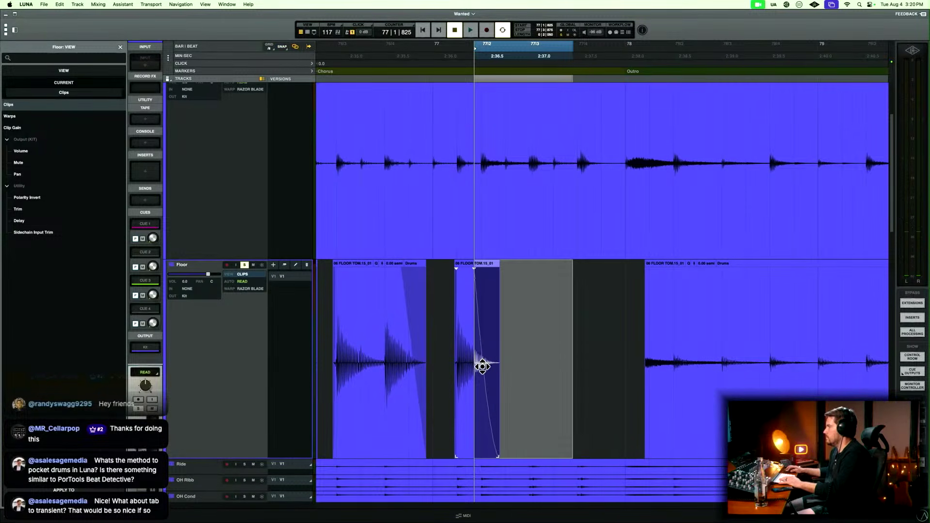
pyautogui.press('r')
# Split the Floor clip at 84|1|000, right at the Outro hit, and delete the leftover audio before it.
pyautogui.hscroll(12, 646, 358)
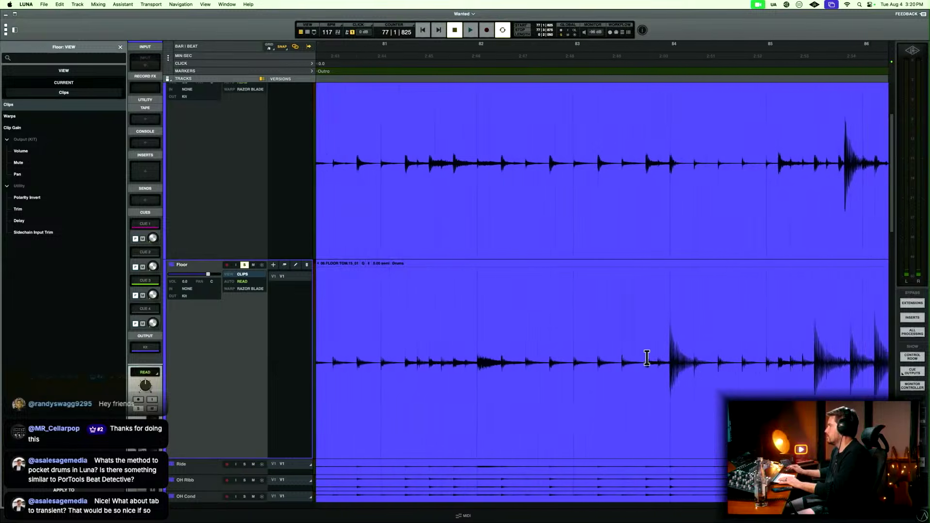
pyautogui.hscroll(2, 641, 354)
pyautogui.click(615, 345)
pyautogui.press('t')
pyautogui.press('t')
pyautogui.press('t')
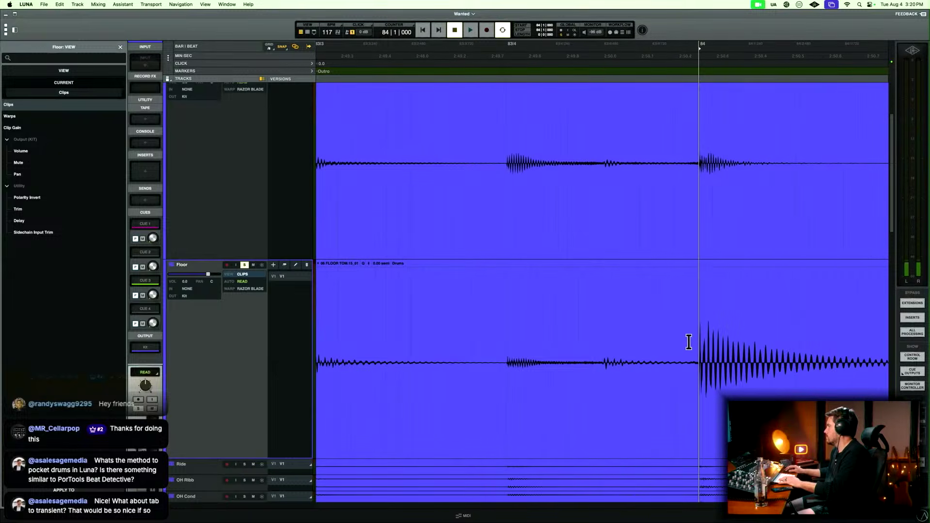
pyautogui.press('t')
pyautogui.press('t')
pyautogui.press('t')
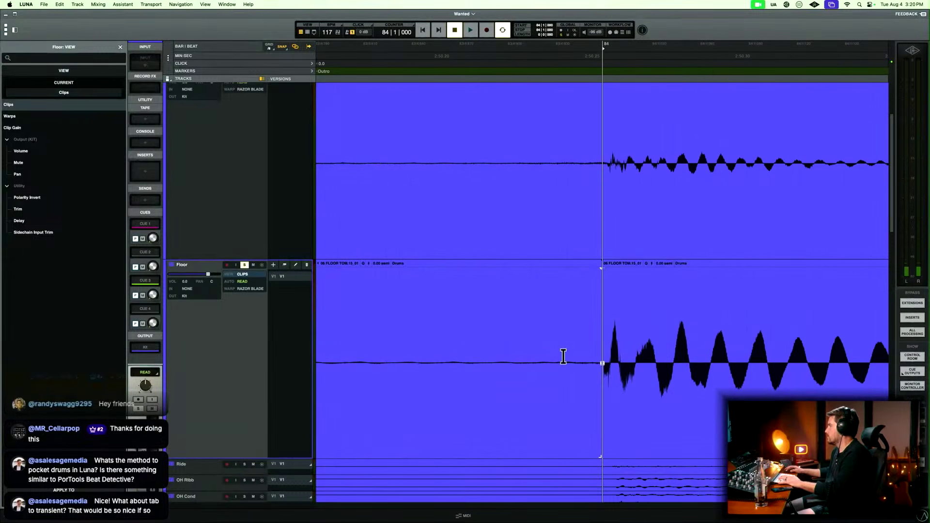
pyautogui.click(558, 388)
pyautogui.press('Delete')
# Fade in the start of the bar 84 Floor hit, selecting from 83|4|958.
pyautogui.press('t')
pyautogui.press('t')
pyautogui.press('t')
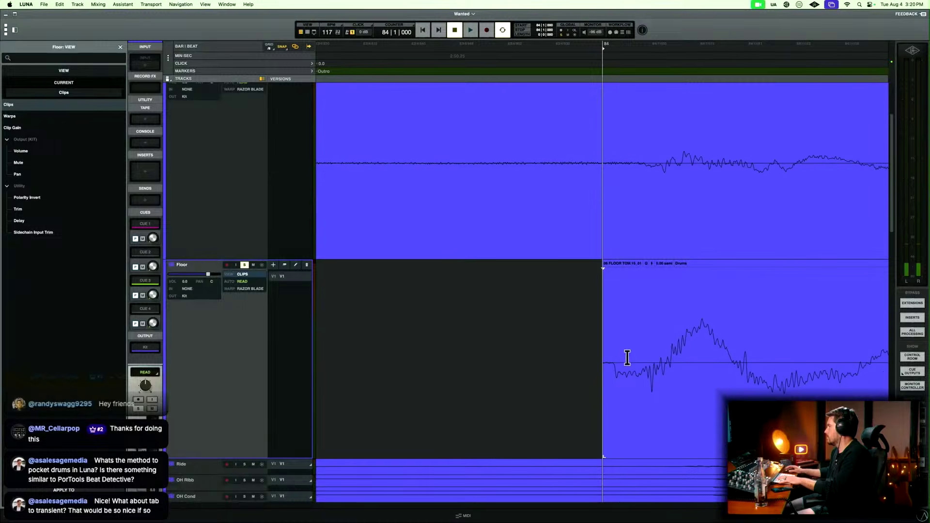
pyautogui.moveTo(587, 358); pyautogui.dragTo(595, 357)
# Delete the Floor audio following the bar 84 hit's decay and fade out its tail from 84|1|429.
pyautogui.press('r')
pyautogui.press('r')
pyautogui.press('r')
pyautogui.press('r')
pyautogui.press('r')
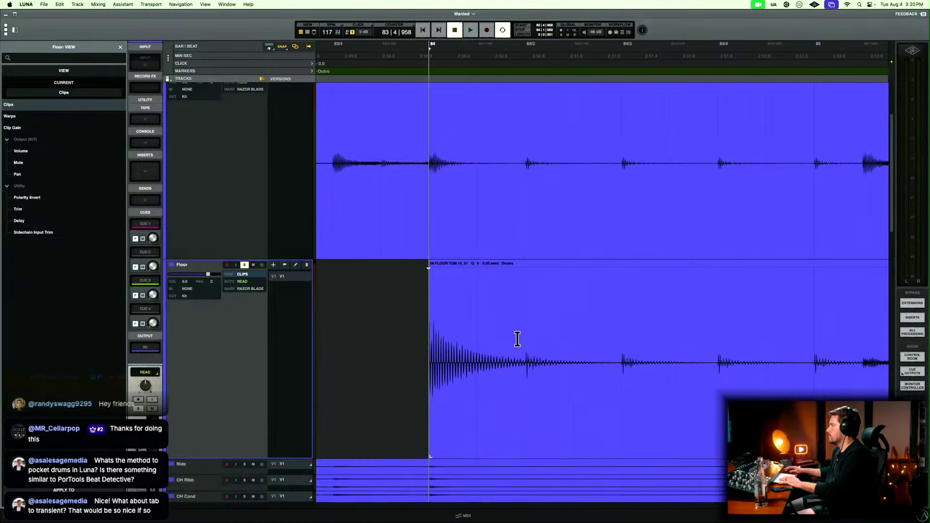
pyautogui.moveTo(517, 339); pyautogui.dragTo(473, 371)
pyautogui.press('Delete')
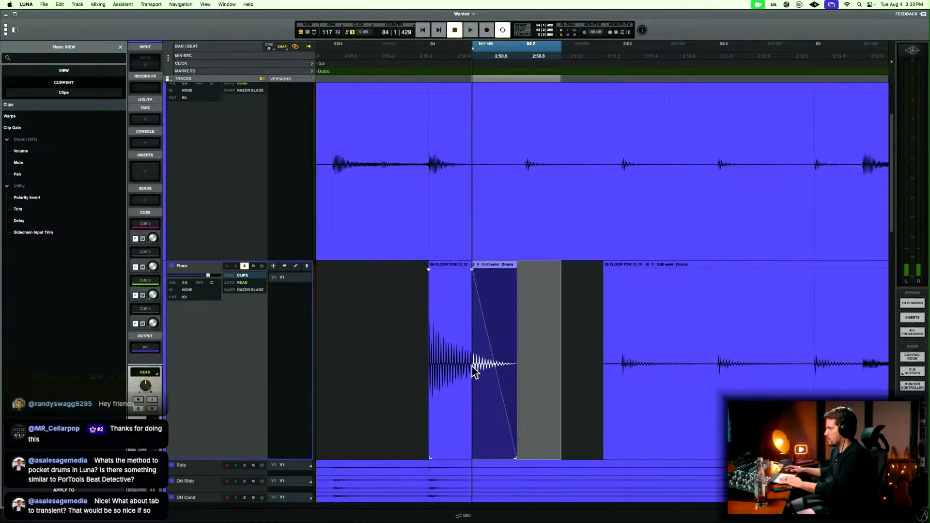
# Play the Floor track from bar 85 to identify the next real floor tom hits.
pyautogui.press('r')
pyautogui.press('r')
pyautogui.click(661, 331)
pyautogui.press('t')
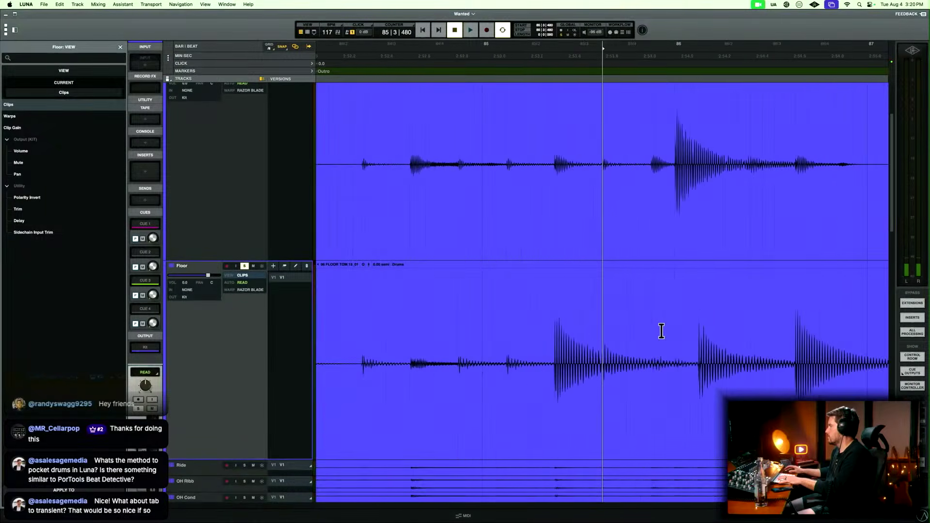
pyautogui.click(367, 341)
pyautogui.press('space')
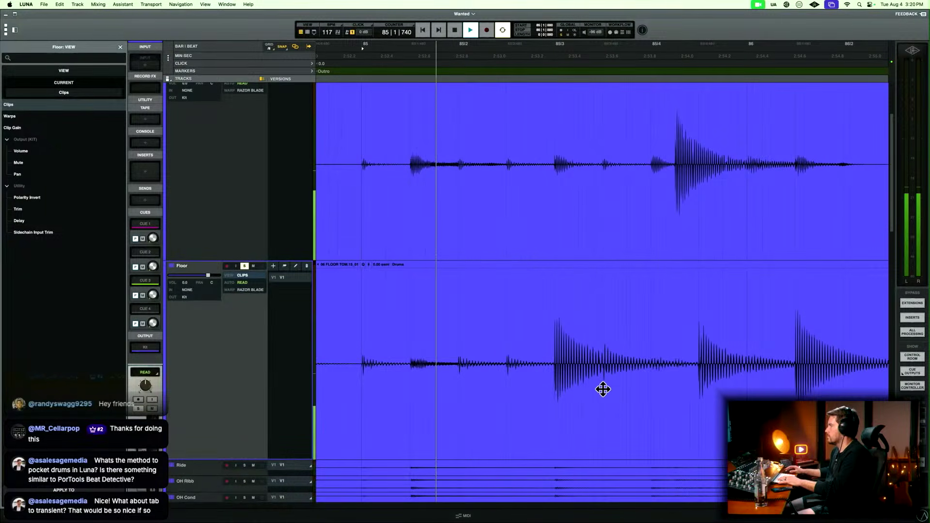
pyautogui.press('space')
# Split the Floor clip at 85|2|954, just before the beat 3 hit, delete the audio before it, and fade in its start.
pyautogui.click(557, 330)
pyautogui.press('t')
pyautogui.press('t')
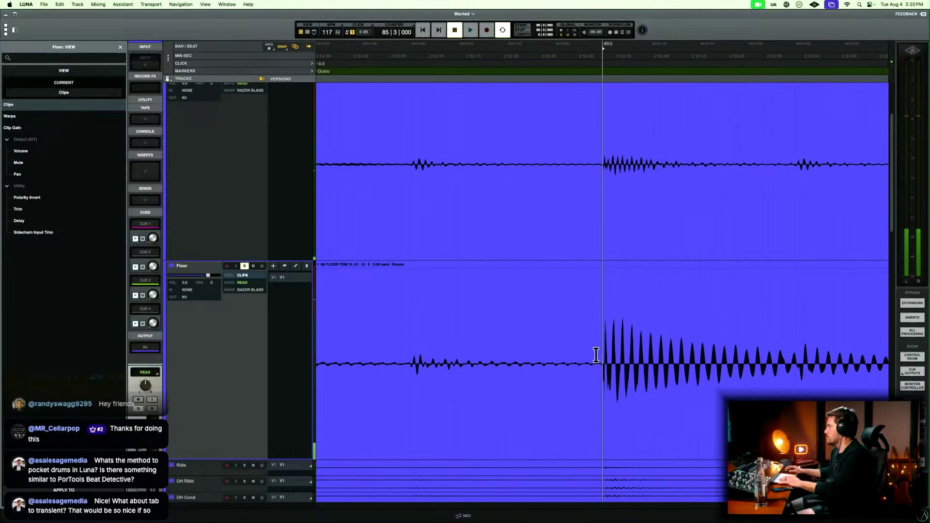
pyautogui.press('t')
pyautogui.press('t')
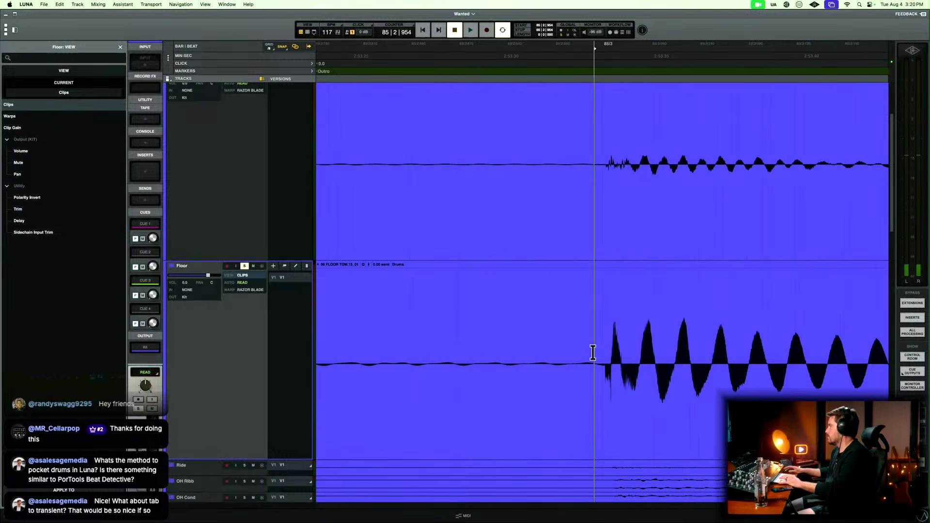
pyautogui.click(574, 388)
pyautogui.press('Delete')
pyautogui.moveTo(575, 388); pyautogui.dragTo(604, 381)
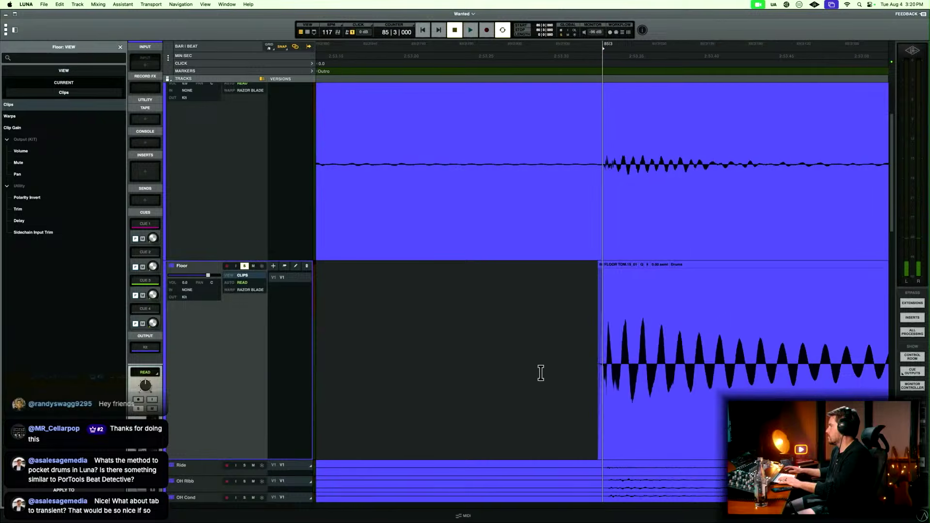
# Delete the Floor audio after the bar 85 beat 3 hit, from 85|3|516 until shortly before the next hit, and fade out its tail.
pyautogui.press('r')
pyautogui.press('r')
pyautogui.press('r')
pyautogui.moveTo(583, 342); pyautogui.dragTo(745, 345)
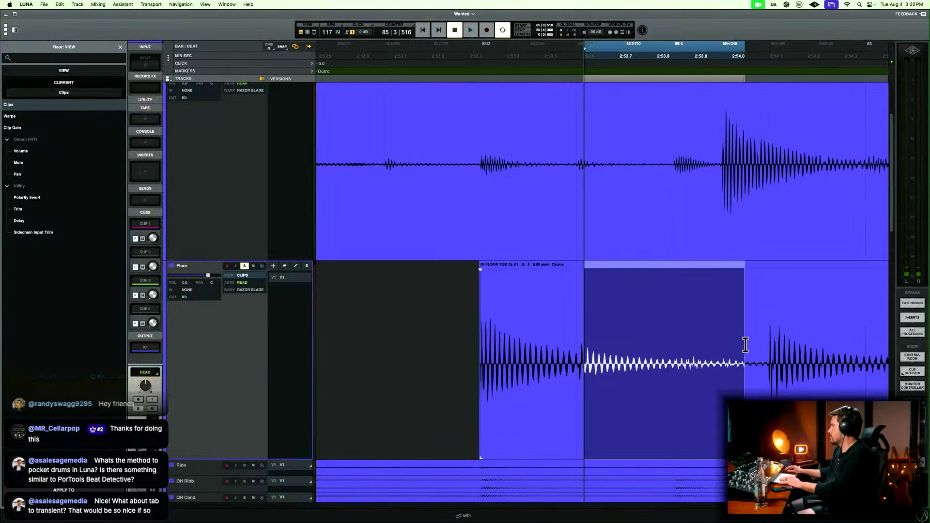
pyautogui.press('Delete')
pyautogui.moveTo(659, 361); pyautogui.dragTo(548, 368)
# Remove the remaining Floor audio before the bar 85 beat 4 hit, selecting from 85|4|320, and fade in the clip's start.
pyautogui.moveTo(737, 353); pyautogui.dragTo(761, 350)
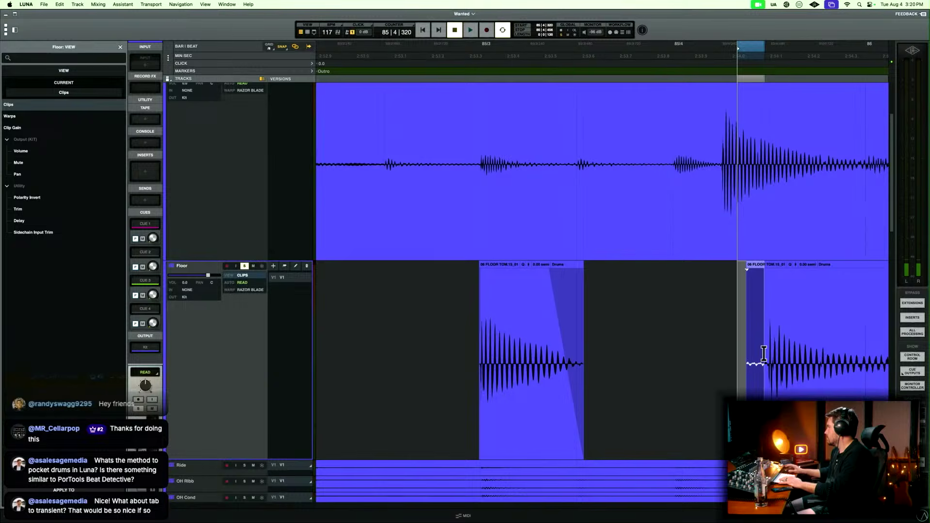
pyautogui.press('Delete')
pyautogui.click(762, 354)
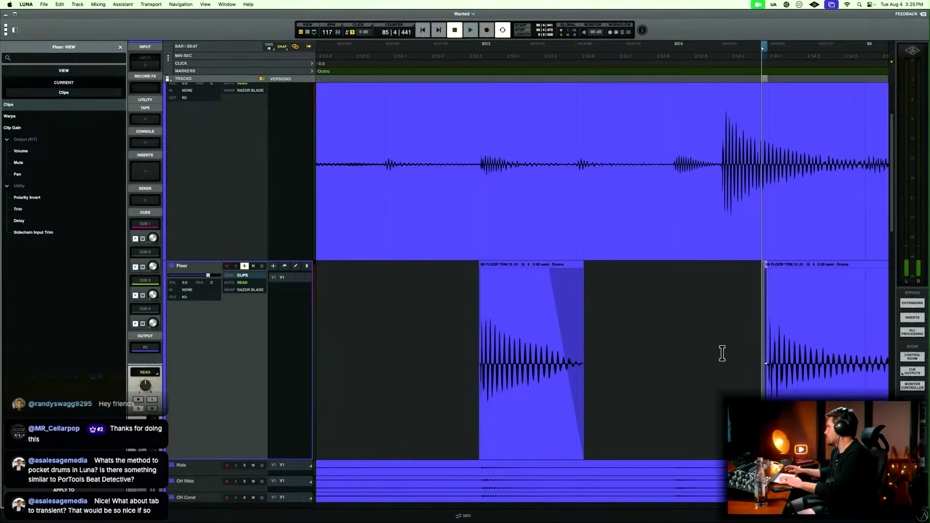
# Play the Floor track from 85|4|000 to check the start of the trimmed hit.
pyautogui.hscroll(5, 722, 353)
pyautogui.click(431, 328)
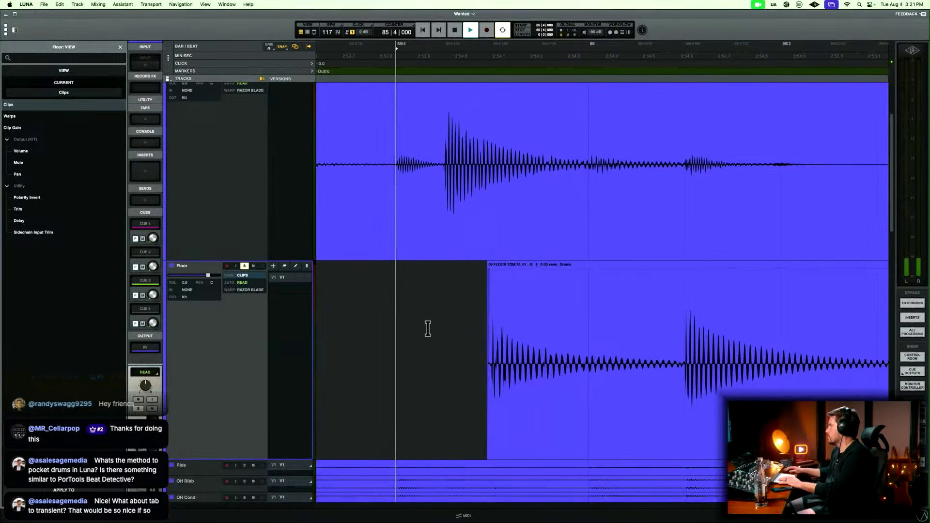
pyautogui.press('space')
pyautogui.press('space')
# Delete the Floor audio between the last two hits from 86|1|017 and fade both clip edges, selecting from 85|4|783.
pyautogui.moveTo(588, 342); pyautogui.dragTo(667, 346)
pyautogui.press('Delete')
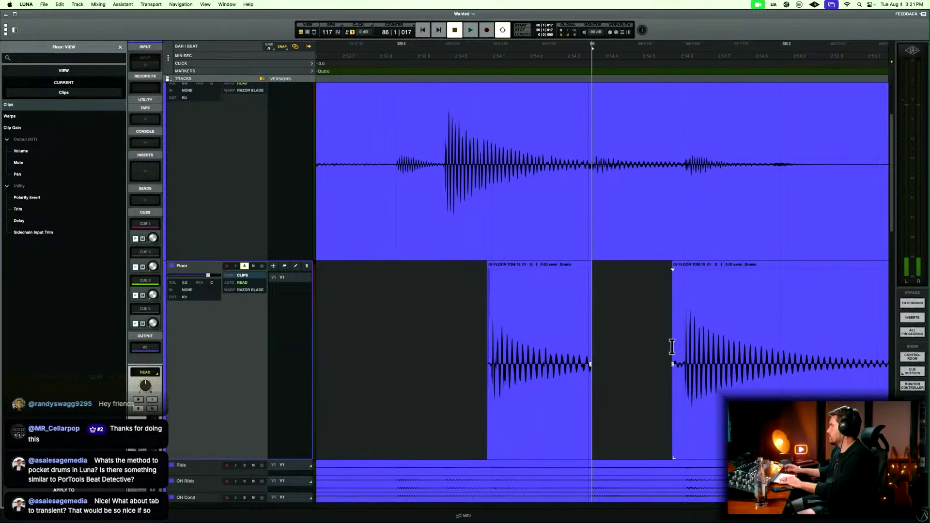
pyautogui.moveTo(553, 334); pyautogui.dragTo(674, 339)
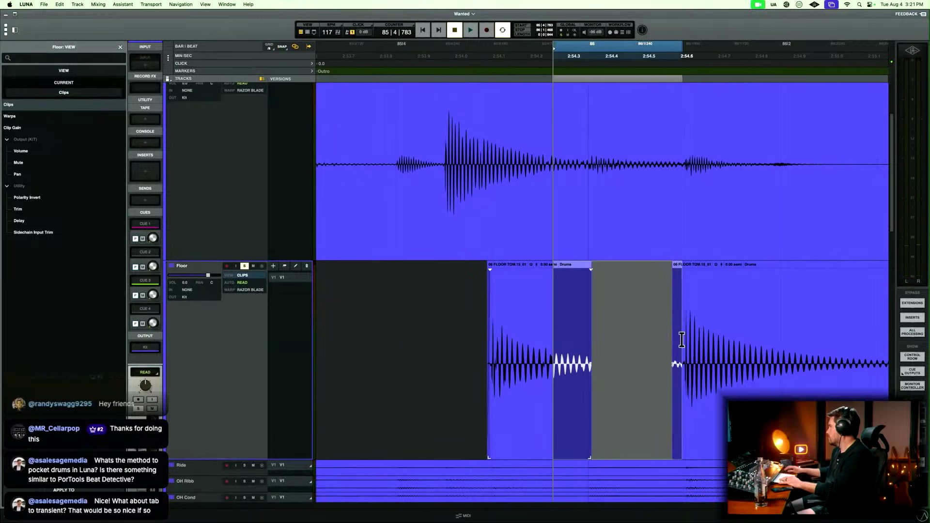
pyautogui.press('f')
# Play the final Floor hits from 85|3|480 and review the edited clips across the whole song.
pyautogui.click(331, 343)
pyautogui.press('space')
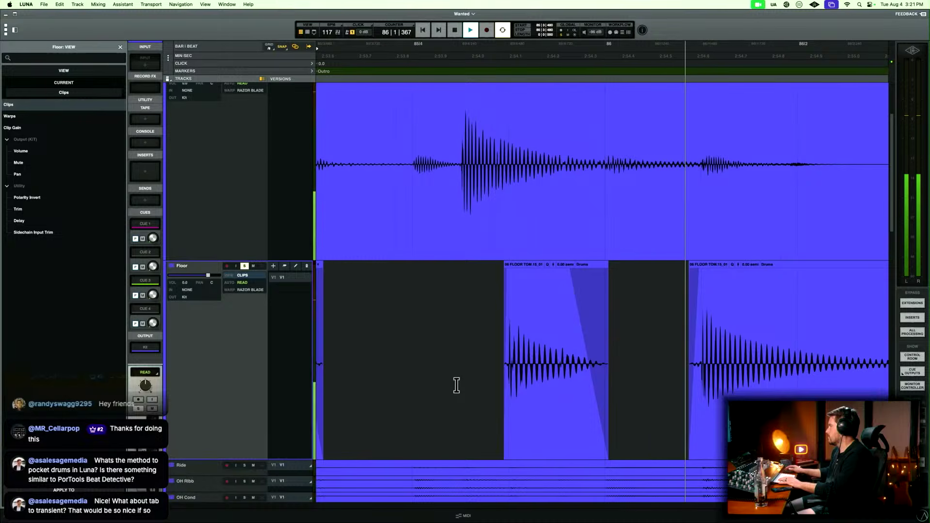
pyautogui.press('r')
pyautogui.press('r')
pyautogui.press('r')
pyautogui.press('r')
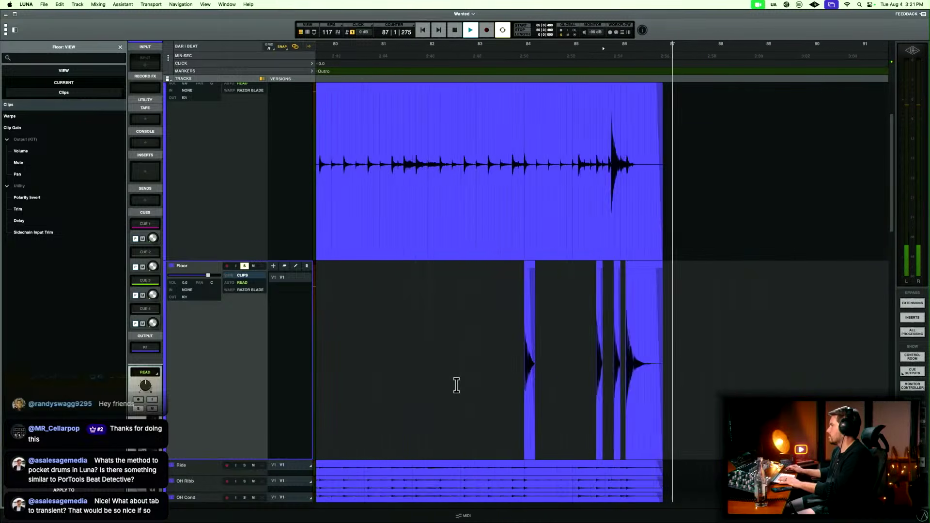
pyautogui.press('r')
pyautogui.press('r')
pyautogui.press('r')
pyautogui.press('t')
pyautogui.hscroll(-10, 456, 385)
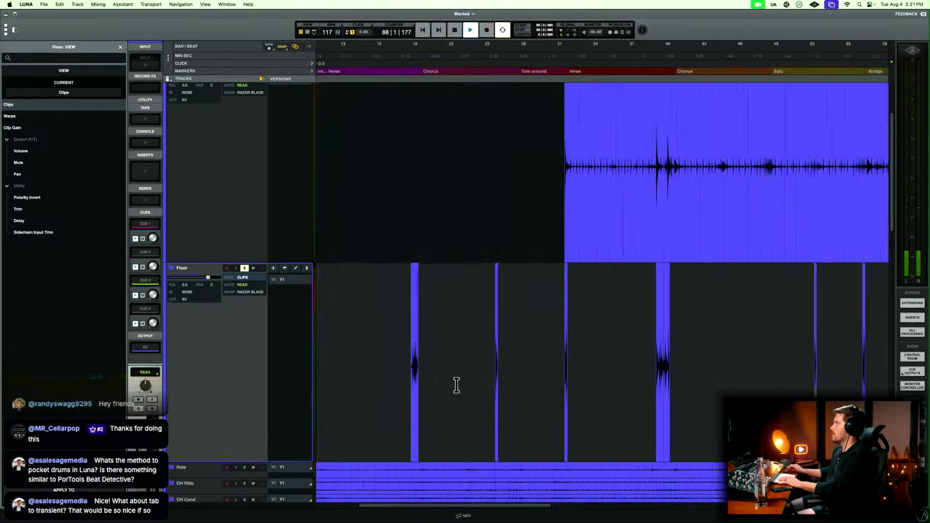
pyautogui.press('t')
pyautogui.press('r')
pyautogui.press('r')
pyautogui.press('space')
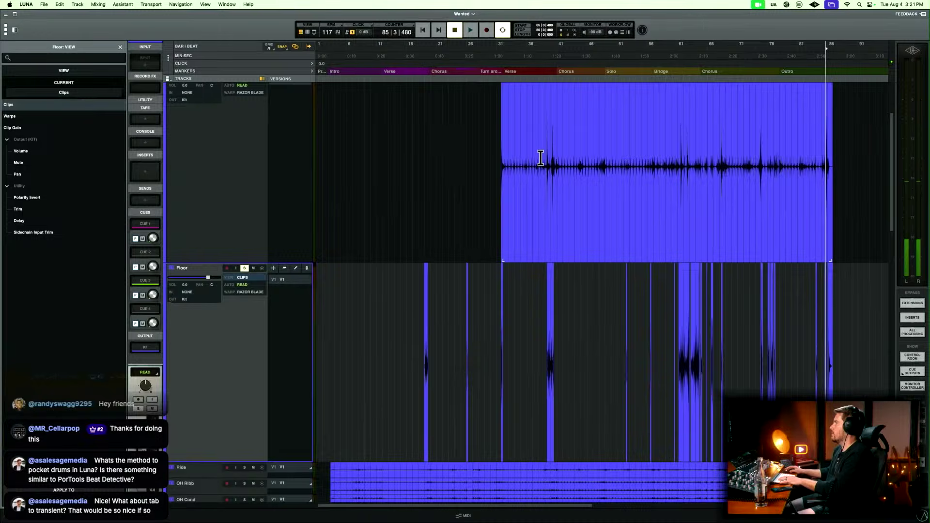
# Play the soloed toms from 85|3|480 and again from 6|4|480, reviewing the Rack and Floor clips across the song.
pyautogui.press('r')
pyautogui.press('t')
pyautogui.hscroll(-8, 541, 158)
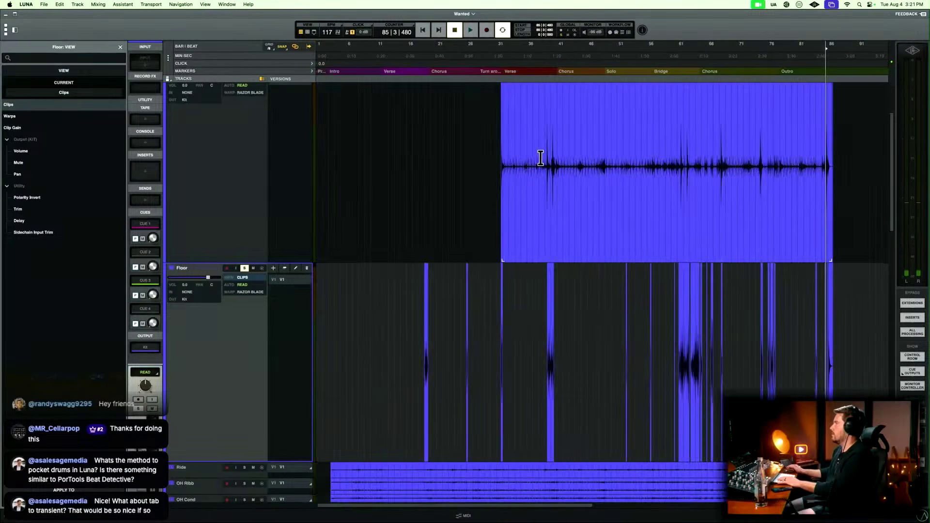
pyautogui.press('space')
pyautogui.click(515, 141)
pyautogui.press('t')
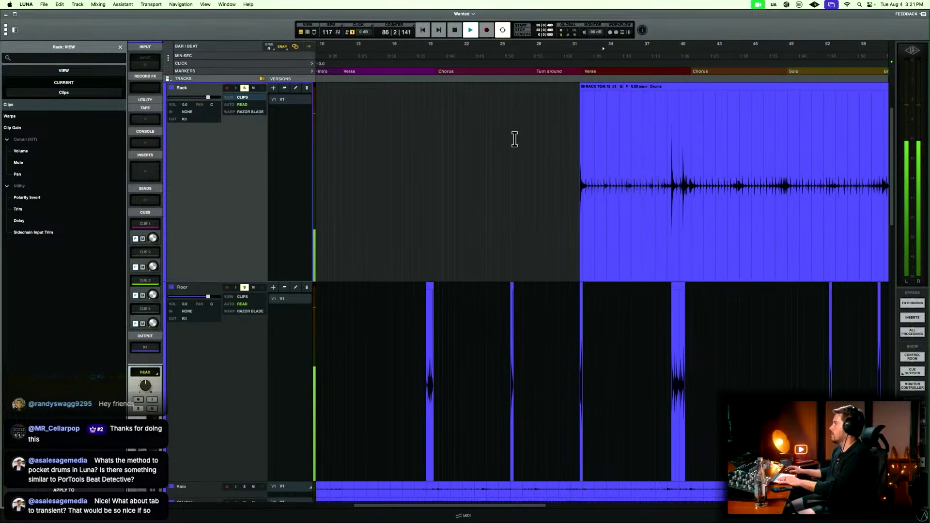
pyautogui.press('space')
pyautogui.scroll(-3, 496, 214)
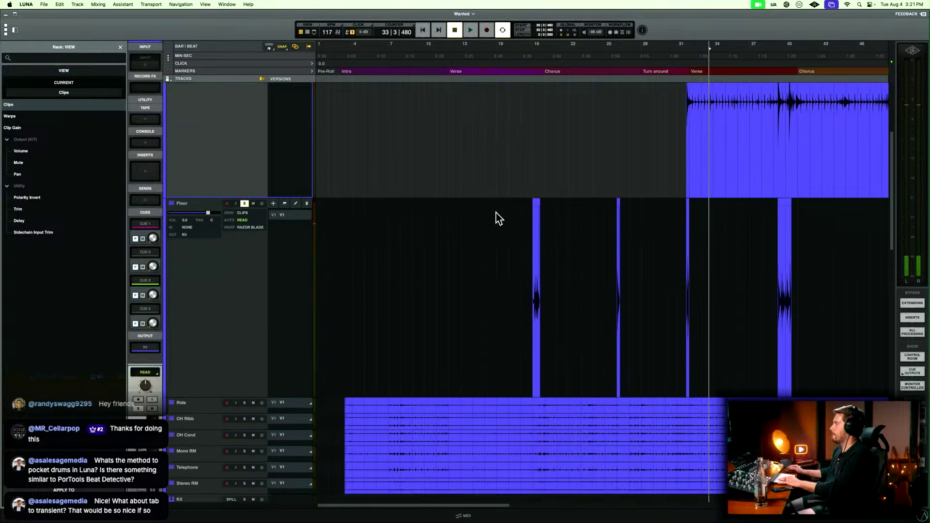
pyautogui.click(387, 218)
pyautogui.press('space')
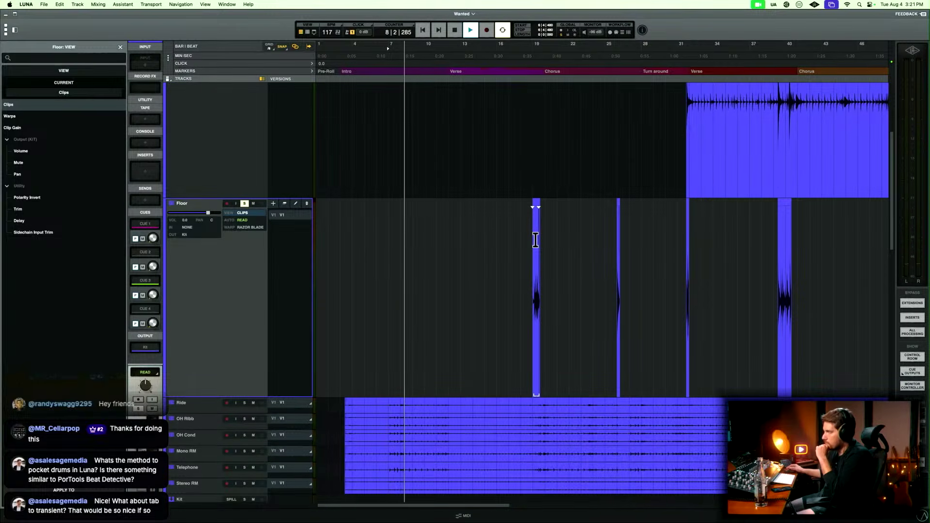
pyautogui.scroll(2, 406, 232)
pyautogui.press('space')
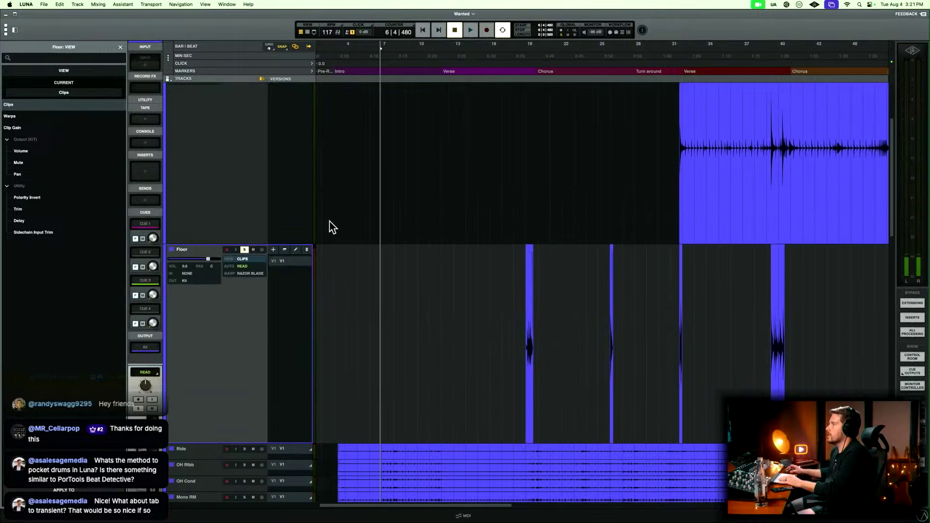
# Take the Rack and Floor tracks out of solo and play the full mix from 6|4|480.
pyautogui.scroll(5, 251, 206)
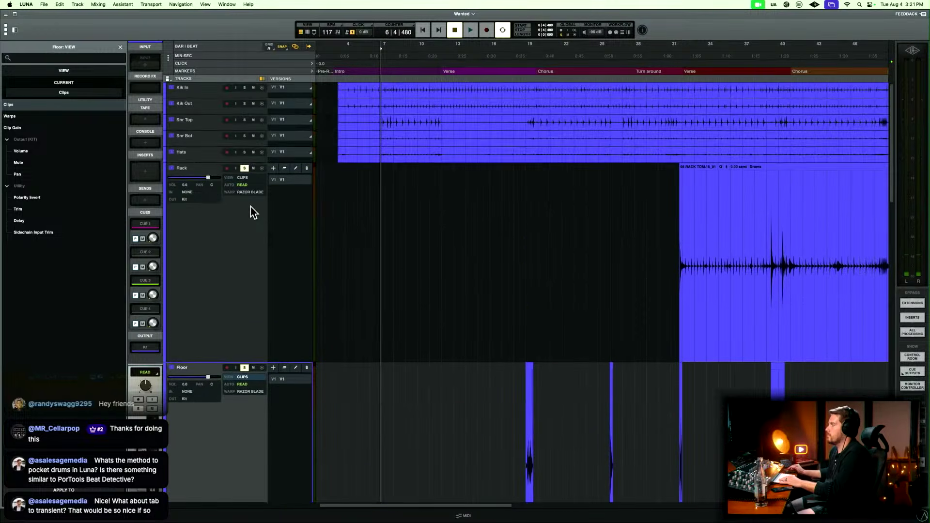
pyautogui.press('space')
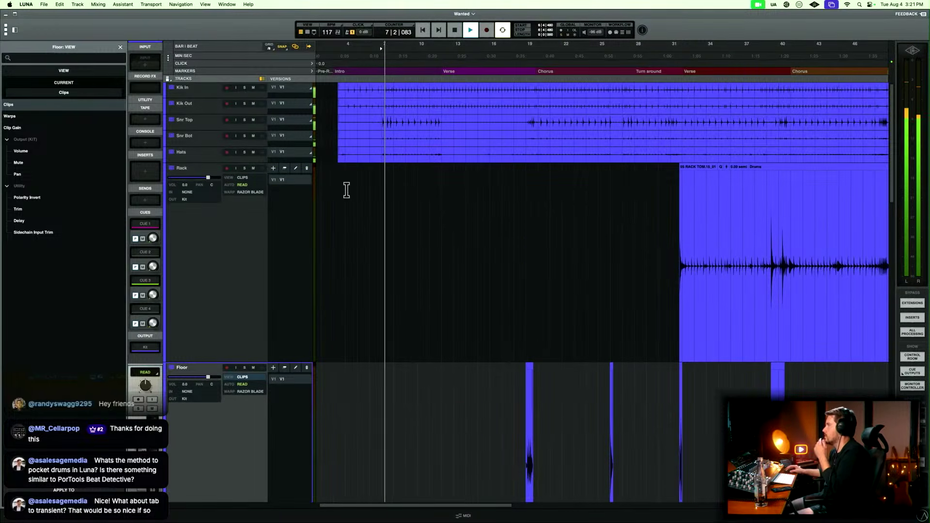
pyautogui.hscroll(5, 437, 208)
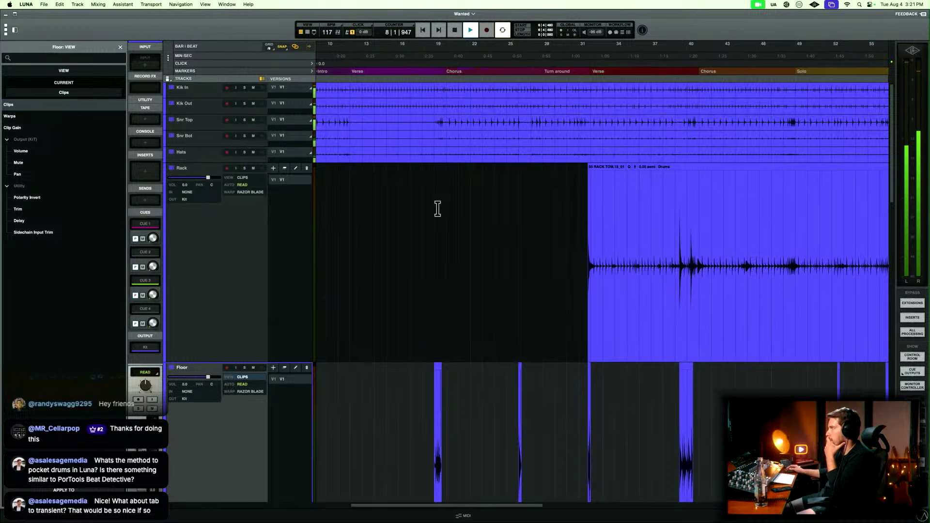
pyautogui.hscroll(6, 433, 210)
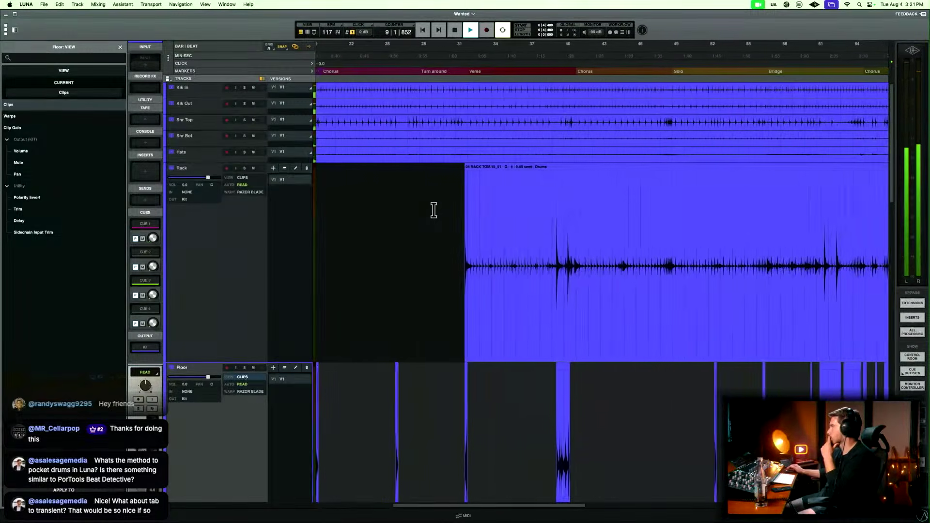
pyautogui.hscroll(1, 433, 210)
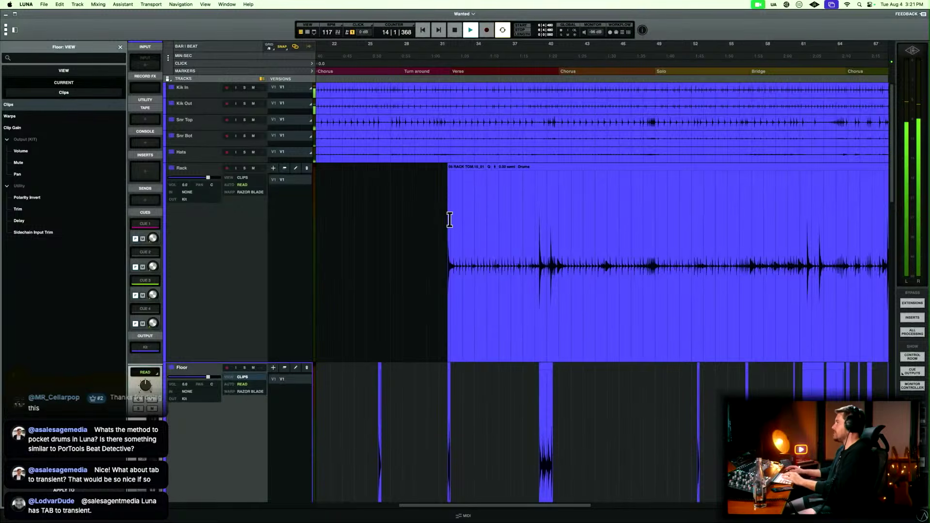
# Delete the Rack audio after the first hit from 31|4|826 and fade out the remaining clip from 31|4|478.
pyautogui.press('space')
pyautogui.click(469, 215)
pyautogui.press('t')
pyautogui.press('t')
pyautogui.press('t')
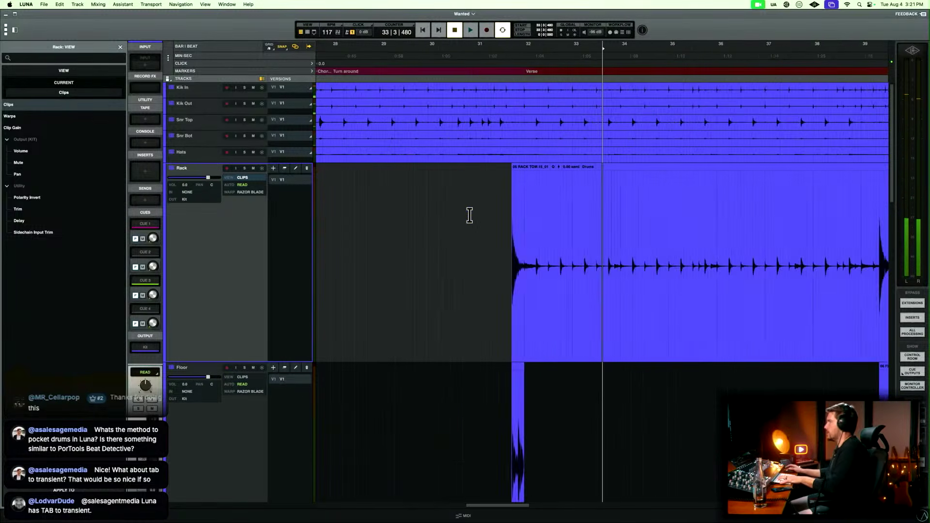
pyautogui.moveTo(443, 235); pyautogui.dragTo(504, 235)
pyautogui.press('Delete')
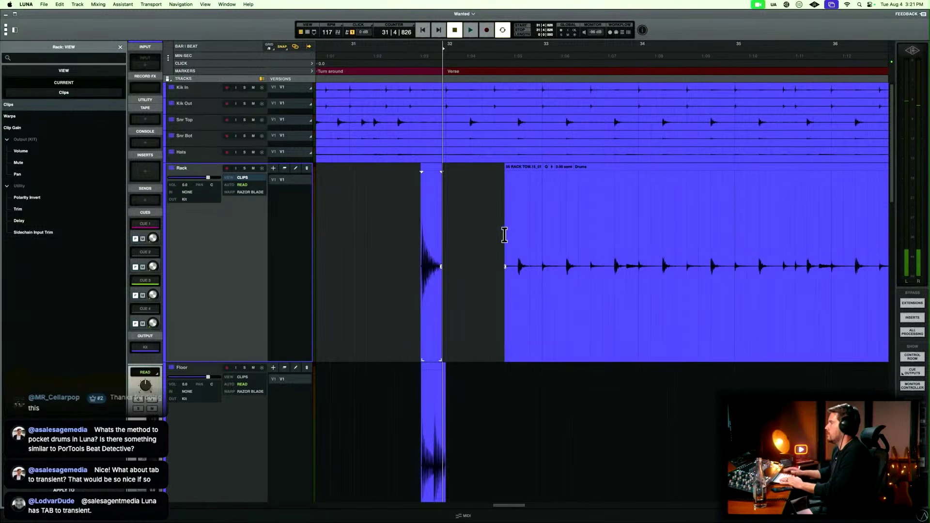
pyautogui.moveTo(434, 245); pyautogui.dragTo(495, 245)
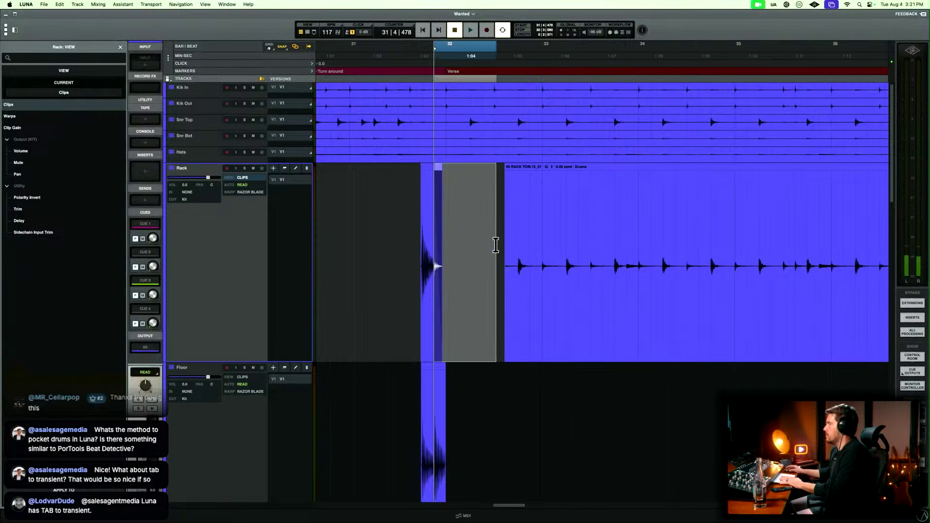
# Delete the Rack audio leading up to the bar 39 beat 2 hit and fade in the clip's start, selecting from 39|2|379.
pyautogui.hscroll(10, 494, 245)
pyautogui.hscroll(5, 495, 245)
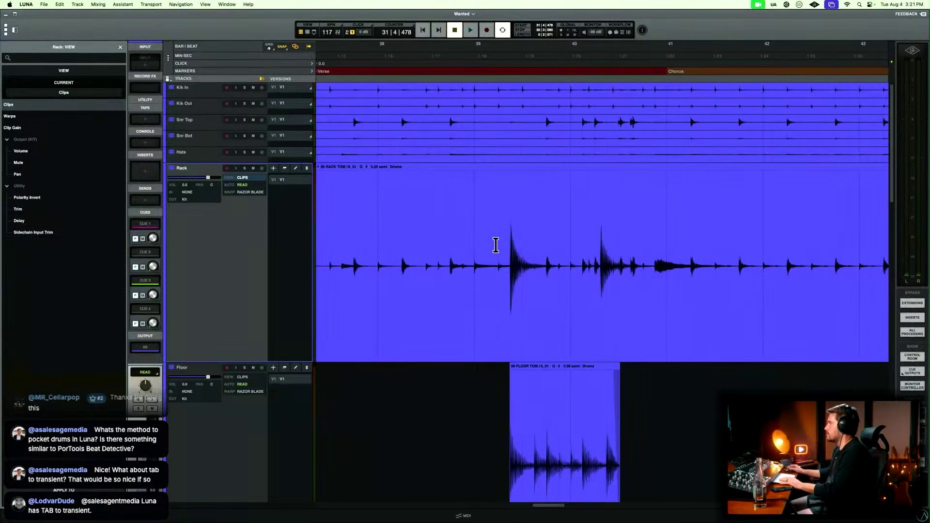
pyautogui.click(513, 243)
pyautogui.press('t')
pyautogui.press('t')
pyautogui.press('t')
pyautogui.click(599, 250)
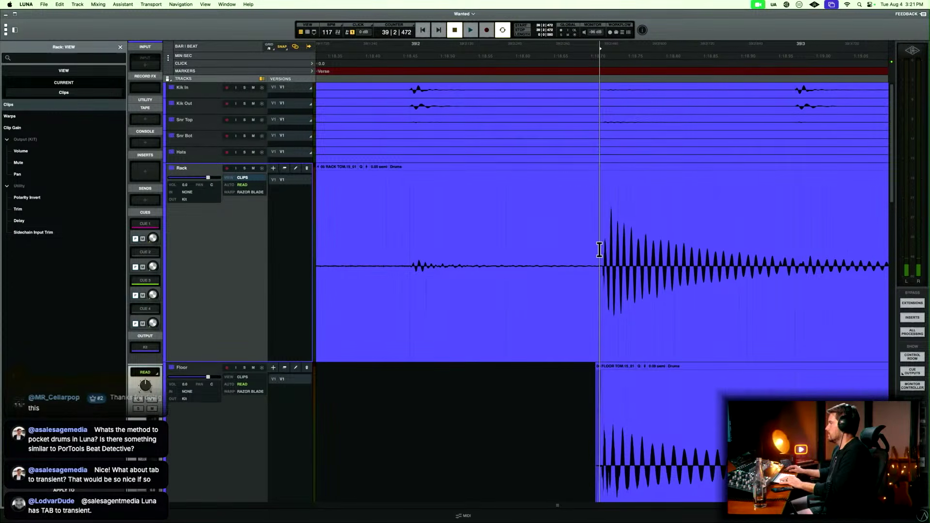
pyautogui.click(594, 251)
pyautogui.press('b')
pyautogui.click(562, 313)
pyautogui.press('Delete')
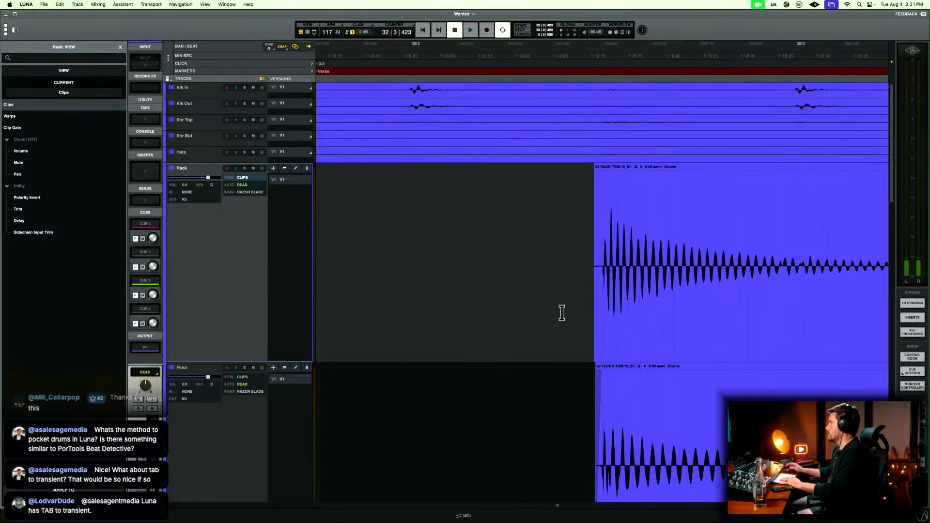
pyautogui.moveTo(562, 312); pyautogui.dragTo(600, 301)
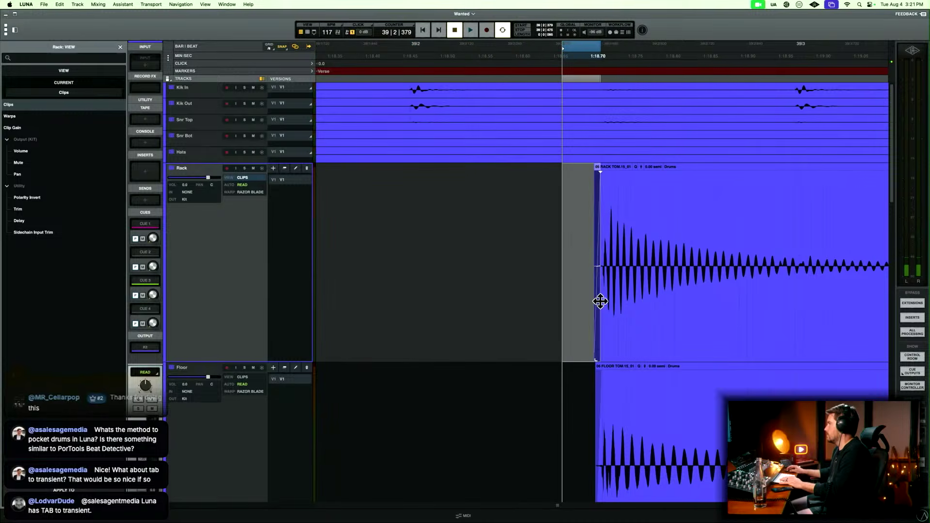
# Delete the Rack audio following the bar 39 hit and fade out the clip's end from 39|2|754.
pyautogui.press('r')
pyautogui.hscroll(3, 600, 301)
pyautogui.moveTo(571, 237); pyautogui.dragTo(548, 259)
pyautogui.press('Delete')
pyautogui.press('f')
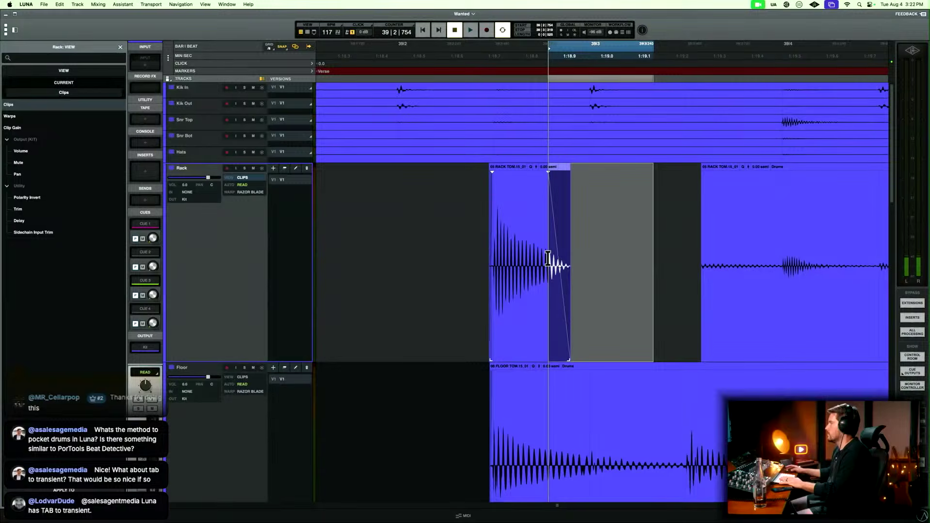
# Play the mix from shortly before the bar 39 Rack hit to check the trimmed clip.
pyautogui.hscroll(3, 548, 259)
pyautogui.press('r')
pyautogui.press('r')
pyautogui.click(549, 255)
pyautogui.press('space')
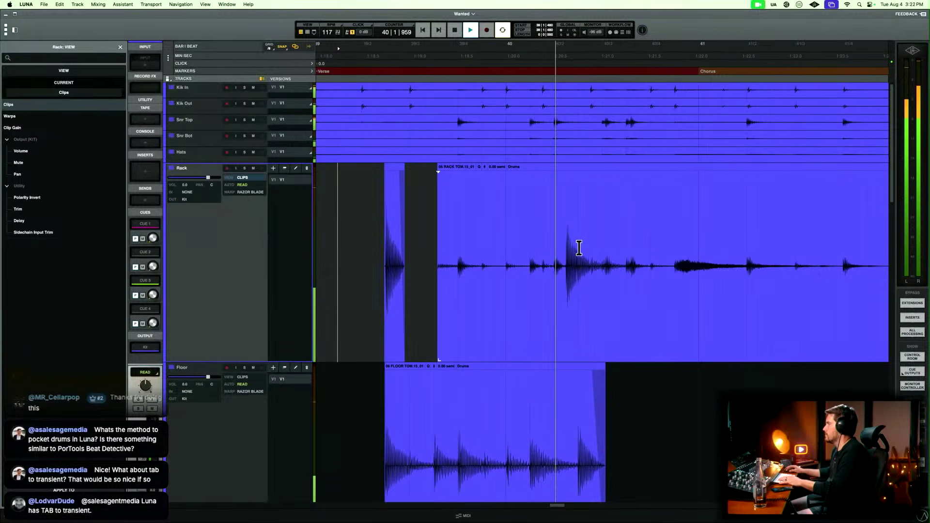
# Split the Rack clip at 40|2|204, just before the bar 40 hit, and delete the audio ahead of the split.
pyautogui.press('t')
pyautogui.press('space')
pyautogui.click(546, 249)
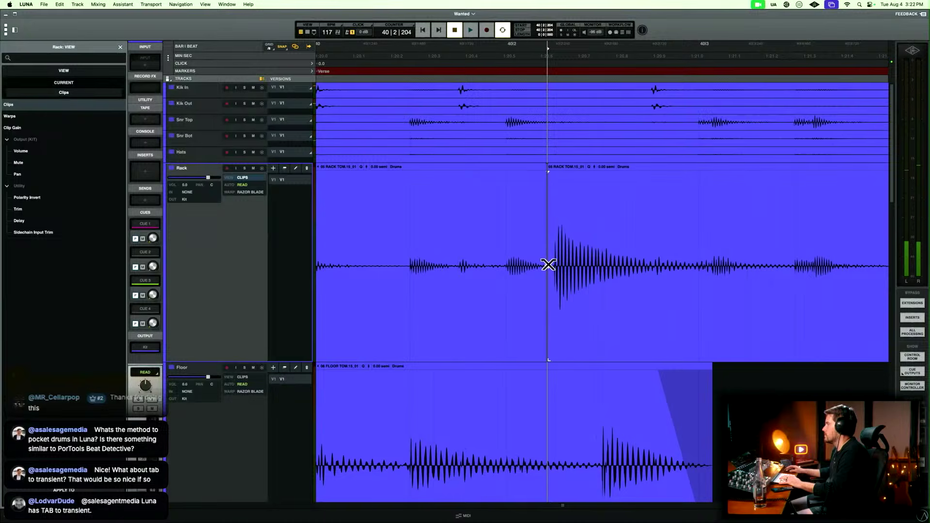
pyautogui.click(528, 265)
pyautogui.click(527, 301)
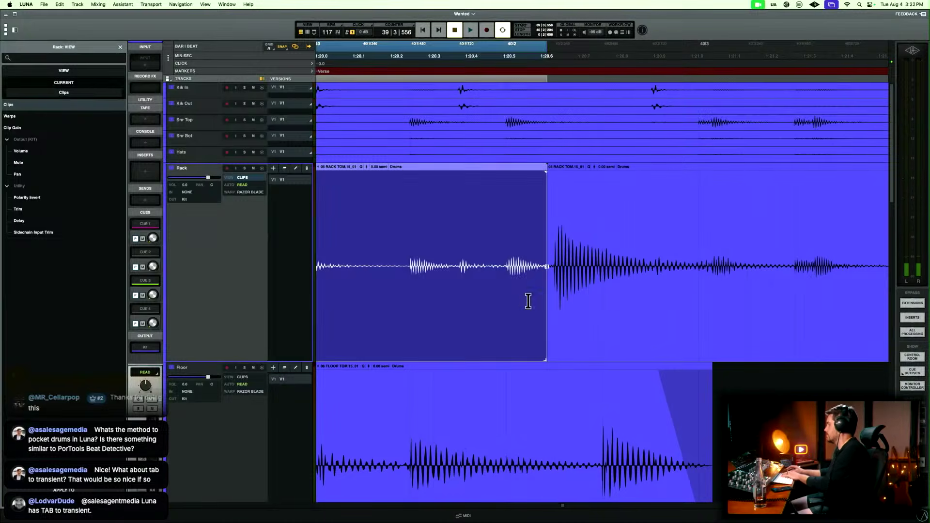
pyautogui.press('Delete')
# Trim the remaining lead-in of the bar 40 Rack hit and fade in the clip's start, selecting from 40|2|217.
pyautogui.press('t')
pyautogui.press('t')
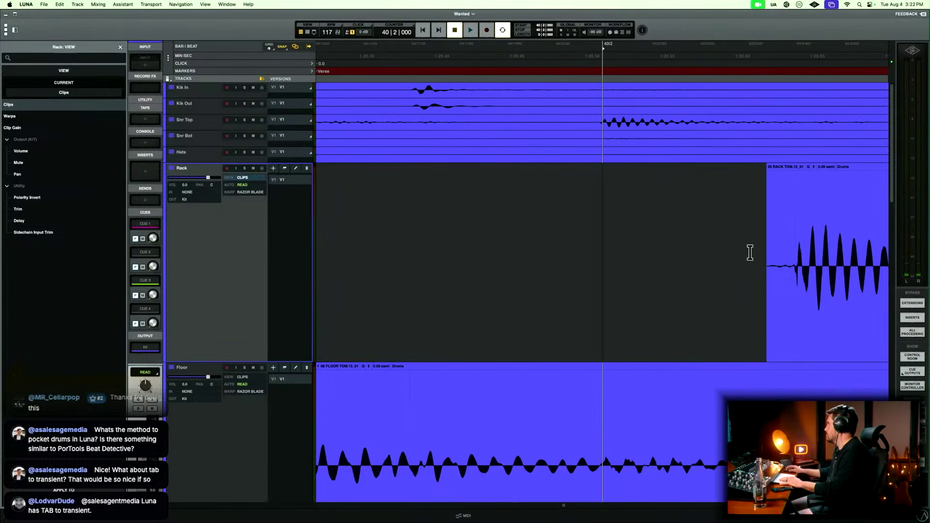
pyautogui.moveTo(750, 253); pyautogui.dragTo(791, 246)
pyautogui.press('Delete')
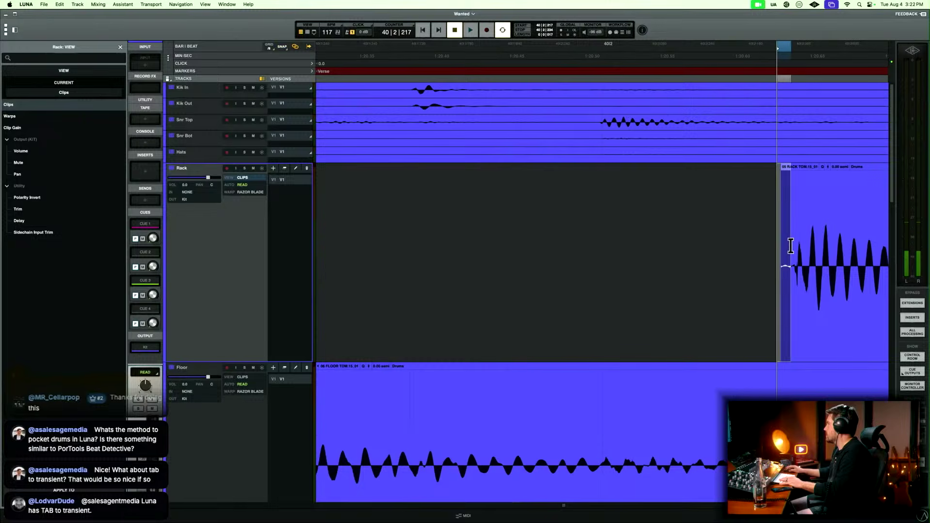
pyautogui.press('f')
# Trim the Rack audio after the bar 40 hit with a fade out, and play the result from 40|1|480.
pyautogui.press('r')
pyautogui.press('r')
pyautogui.press('r')
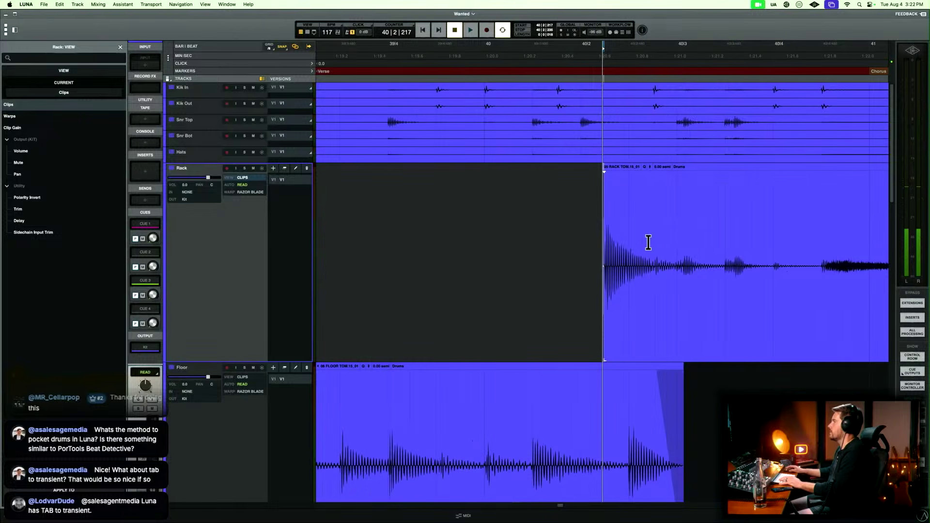
pyautogui.moveTo(648, 242); pyautogui.dragTo(624, 257)
pyautogui.press('Delete')
pyautogui.press('f')
pyautogui.click(559, 238)
pyautogui.press('space')
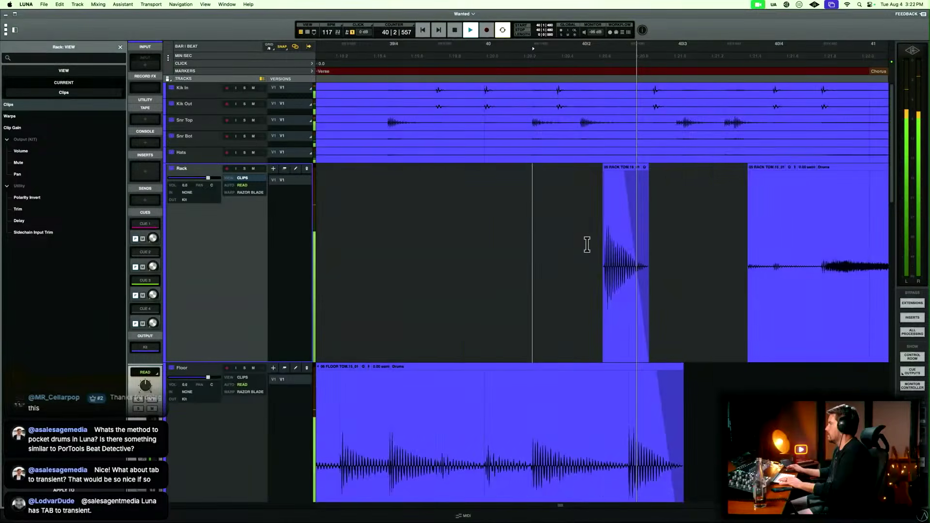
# Delete the Rack audio between the bar 40 hit and the bar 61 beat 3 hit, and fade in the new clip start.
pyautogui.hscroll(5, 587, 245)
pyautogui.press('r')
pyautogui.press('r')
pyautogui.press('r')
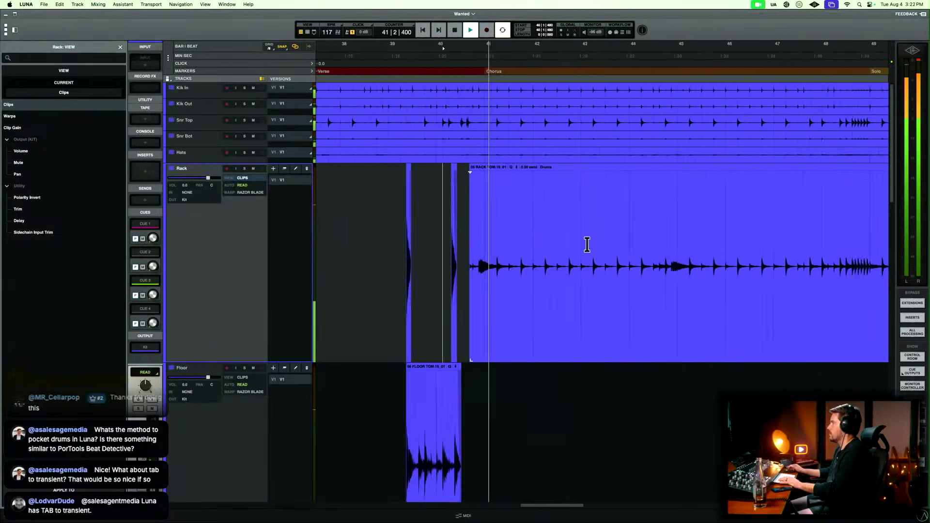
pyautogui.hscroll(10, 587, 245)
pyautogui.hscroll(8, 586, 245)
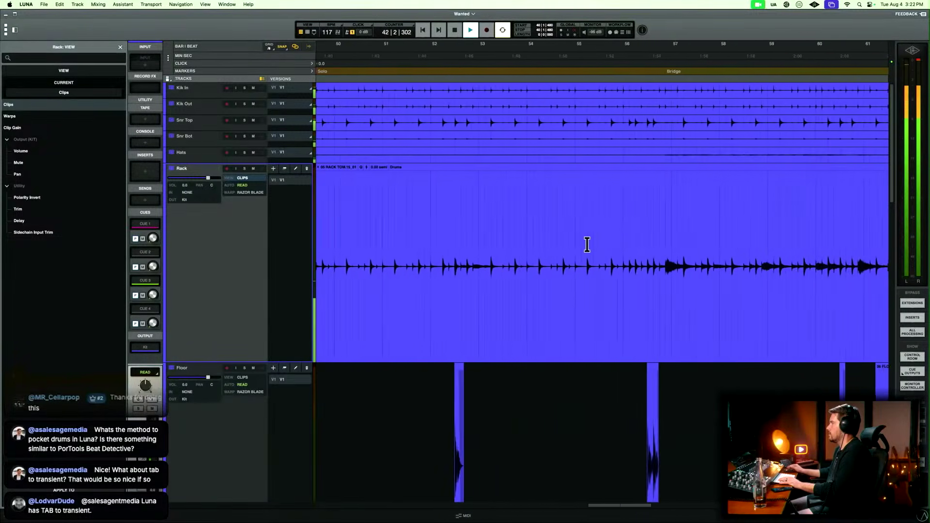
pyautogui.click(608, 238)
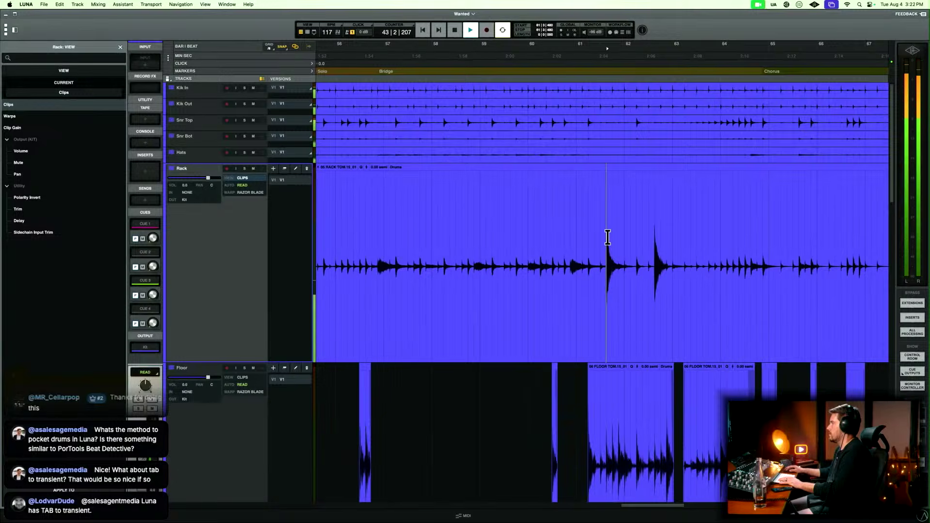
pyautogui.press('t')
pyautogui.press('t')
pyautogui.press('t')
pyautogui.press('t')
pyautogui.press('t')
pyautogui.press('t')
pyautogui.press('t')
pyautogui.click(592, 249)
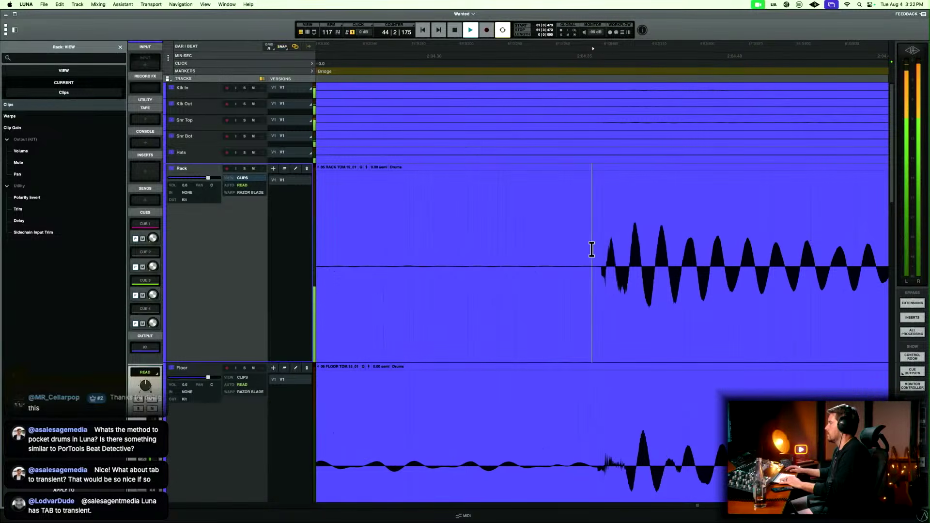
pyautogui.press('b')
pyautogui.click(566, 319)
pyautogui.press('Delete')
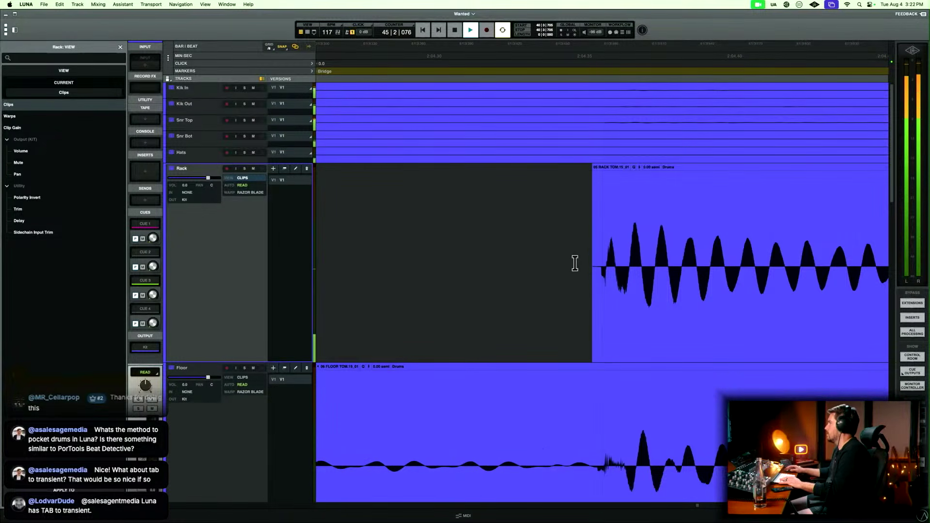
pyautogui.moveTo(574, 263); pyautogui.dragTo(602, 242)
# Delete the Rack audio following the bar 61 hit and fade out the end of that clip.
pyautogui.press('r')
pyautogui.press('r')
pyautogui.press('r')
pyautogui.press('r')
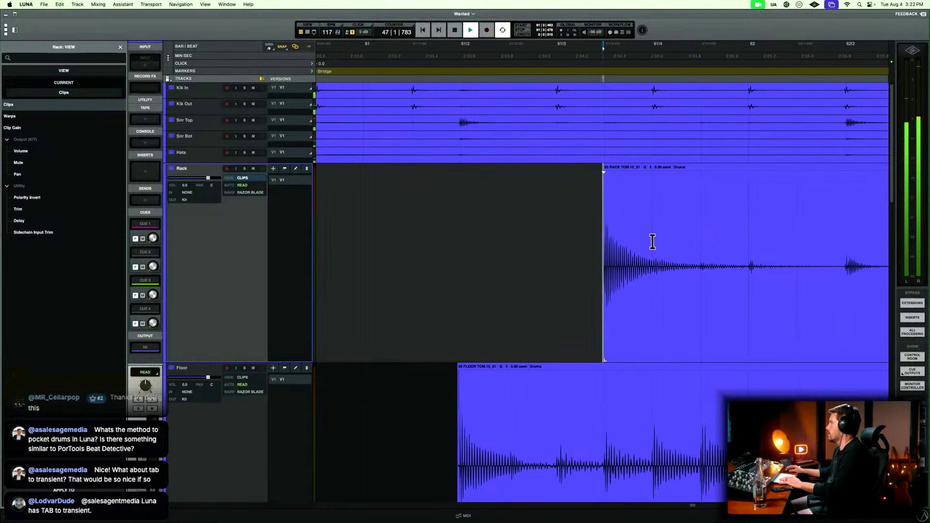
pyautogui.moveTo(652, 242)
pyautogui.mouseDown()
pyautogui.moveTo(755, 241)
pyautogui.moveTo(626, 251)
pyautogui.moveTo(668, 242)
pyautogui.mouseUp()
pyautogui.press('Delete')
pyautogui.press('f')
# Split the Rack clip just before the bar 62 beat 3 hit and delete the audio ahead of the split.
pyautogui.hscroll(8, 669, 243)
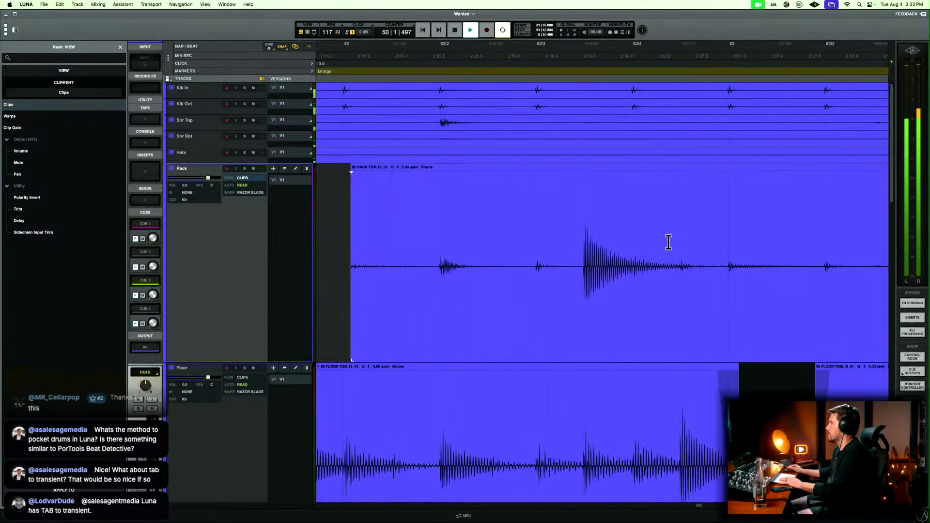
pyautogui.scroll(5, 588, 231)
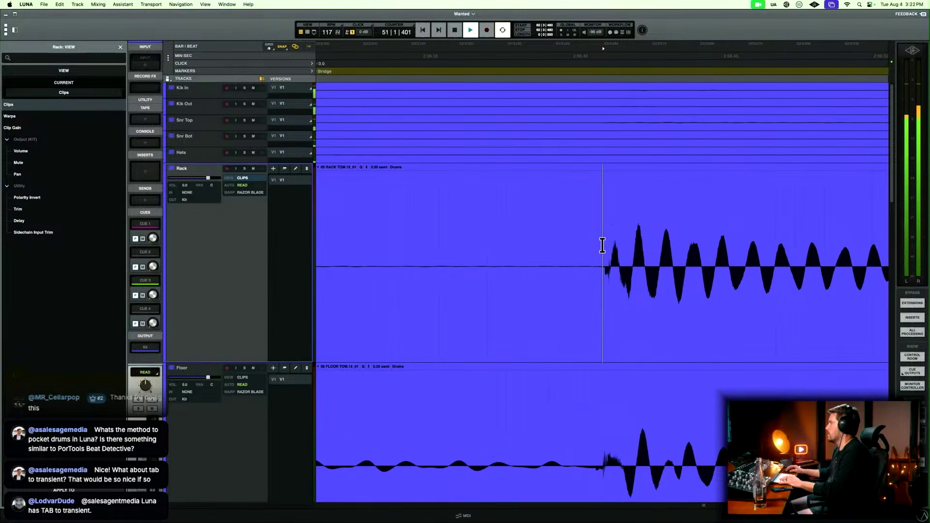
pyautogui.press('b')
pyautogui.click(575, 317)
pyautogui.press('Delete')
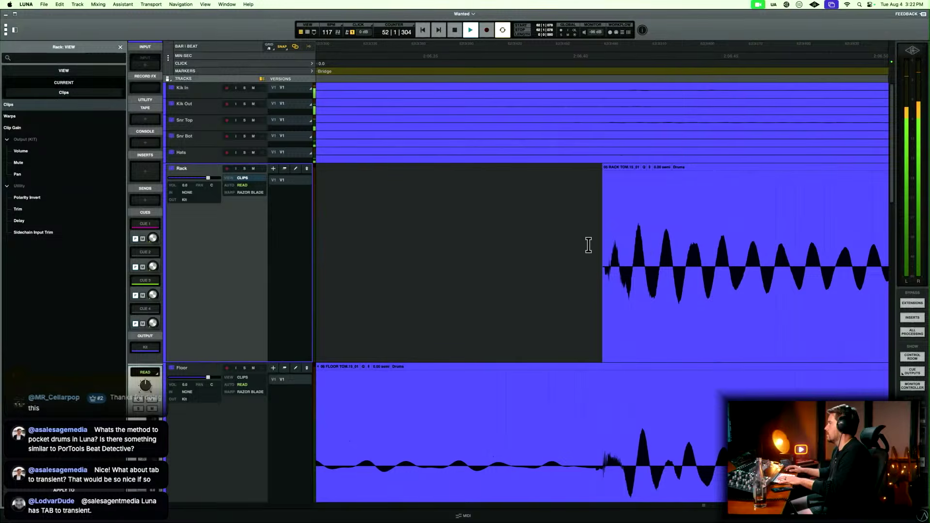
# Fade in the start of the bar 62 Rack hit and trim the audio after it with a fade out.
pyautogui.scroll(4, 588, 245)
pyautogui.moveTo(591, 247); pyautogui.dragTo(629, 252)
pyautogui.scroll(-8, 606, 251)
pyautogui.press('Delete')
pyautogui.scroll(-10, 735, 257)
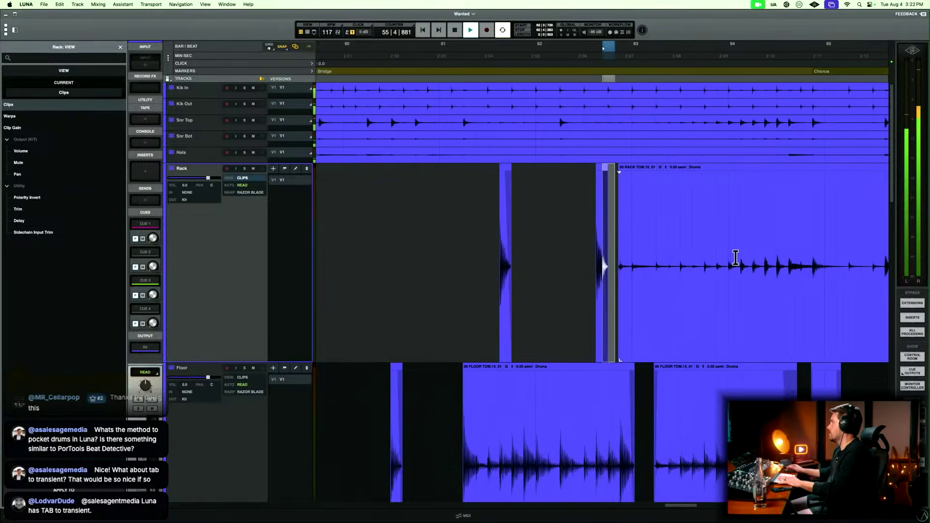
# Split the Rack clip just before the bar 68 beat 2 hit and delete the audio ahead of the split.
pyautogui.hscroll(5, 735, 257)
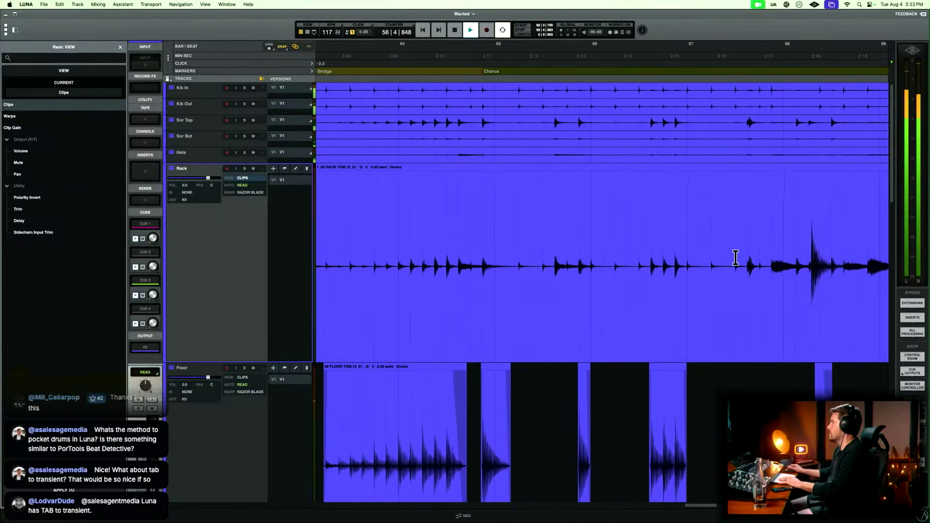
pyautogui.click(720, 252)
pyautogui.scroll(5, 720, 252)
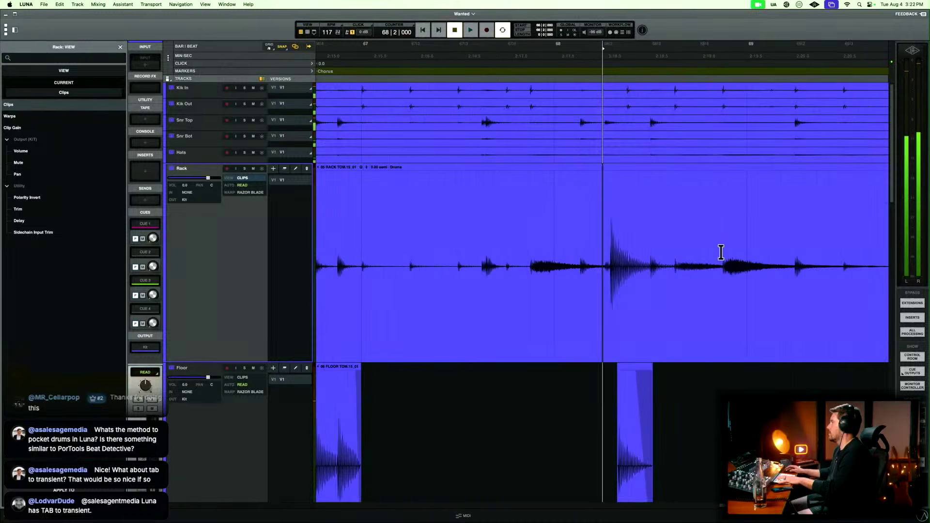
pyautogui.press('space')
pyautogui.press('t')
pyautogui.press('t')
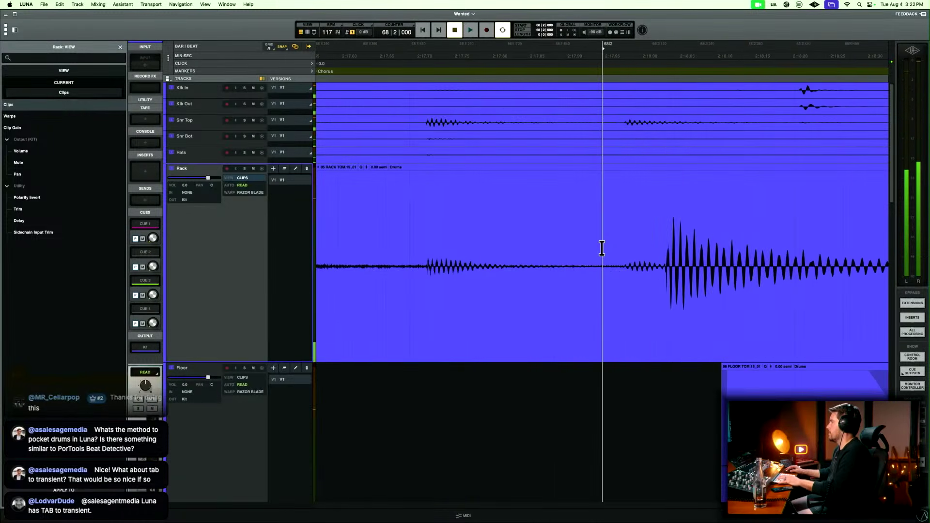
pyautogui.press('space')
pyautogui.press('space')
pyautogui.press('r')
pyautogui.press('r')
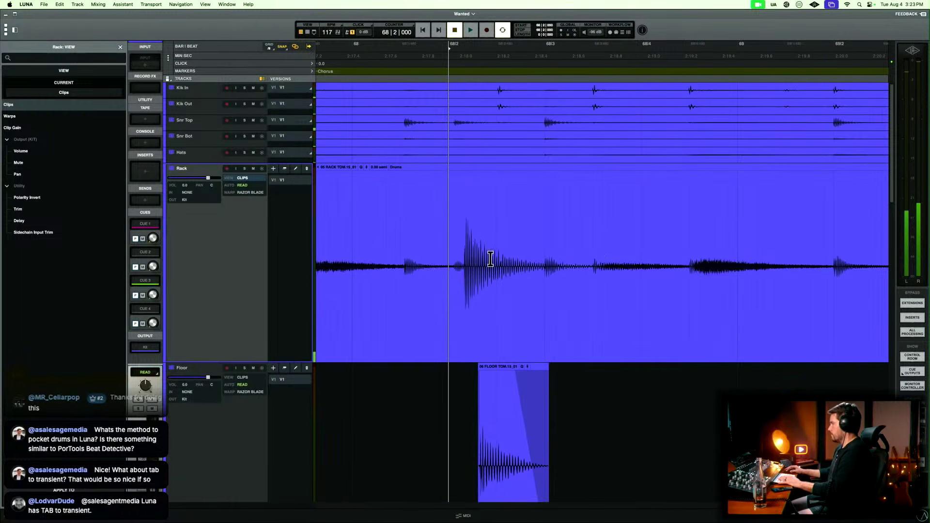
pyautogui.click(400, 248)
pyautogui.press('t')
pyautogui.press('t')
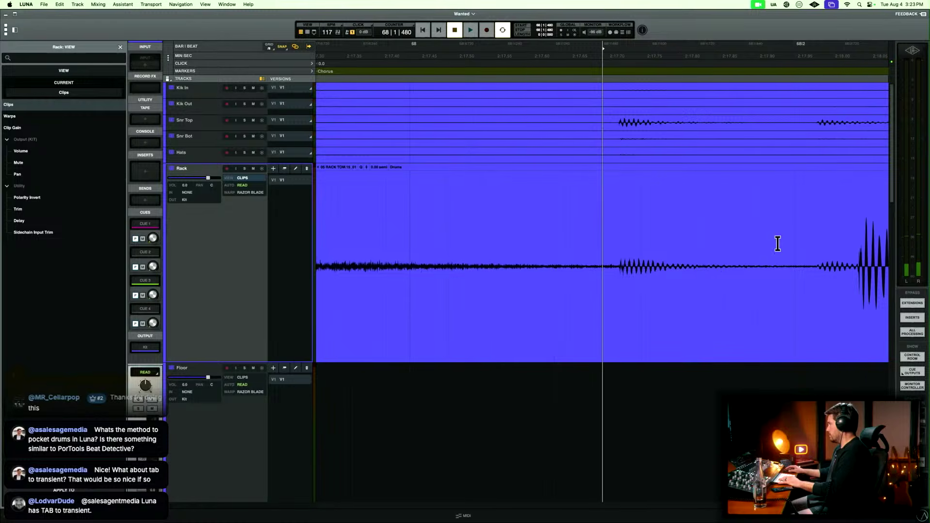
pyautogui.hscroll(3, 777, 243)
pyautogui.click(716, 240)
pyautogui.press('t')
pyautogui.press('t')
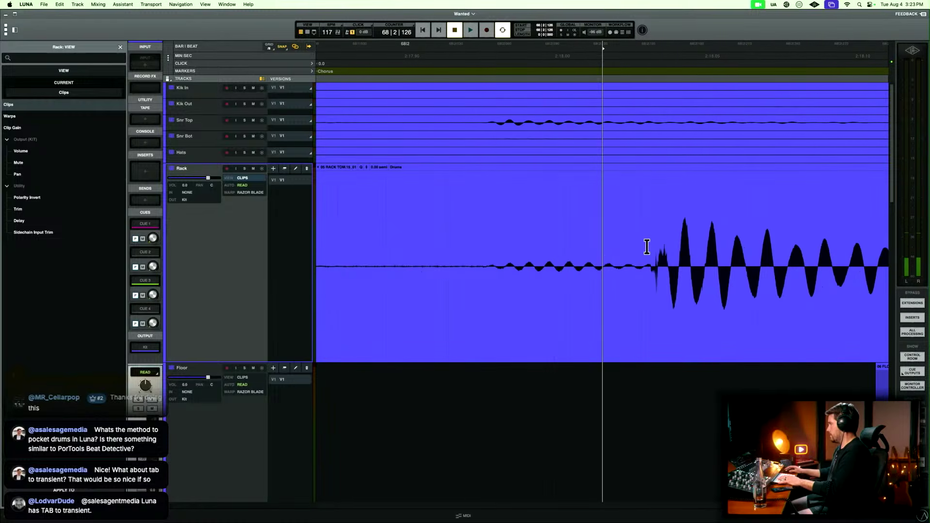
pyautogui.click(633, 247)
pyautogui.click(628, 294)
pyautogui.press('Delete')
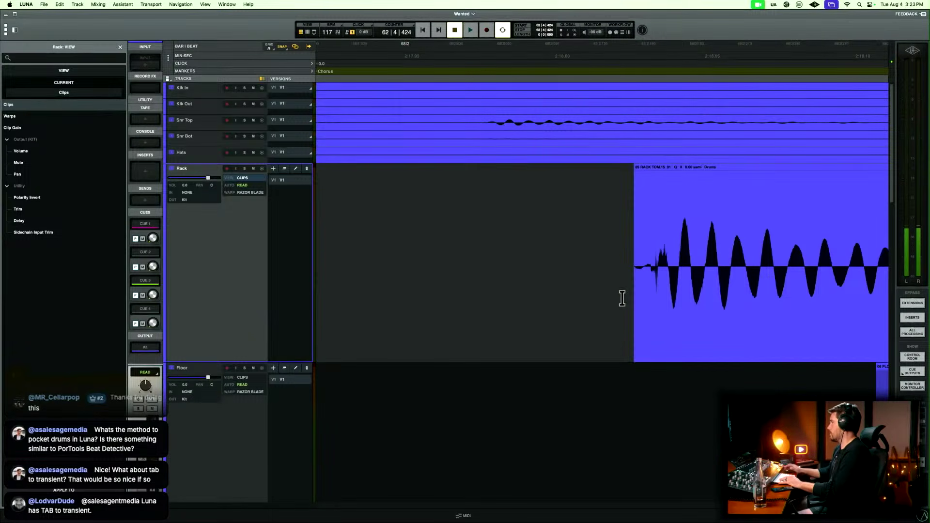
# Split the bar 68 Rack clip closer to its hit, delete the leftover sliver, and fade in the clip start.
pyautogui.click(646, 255)
pyautogui.press('b')
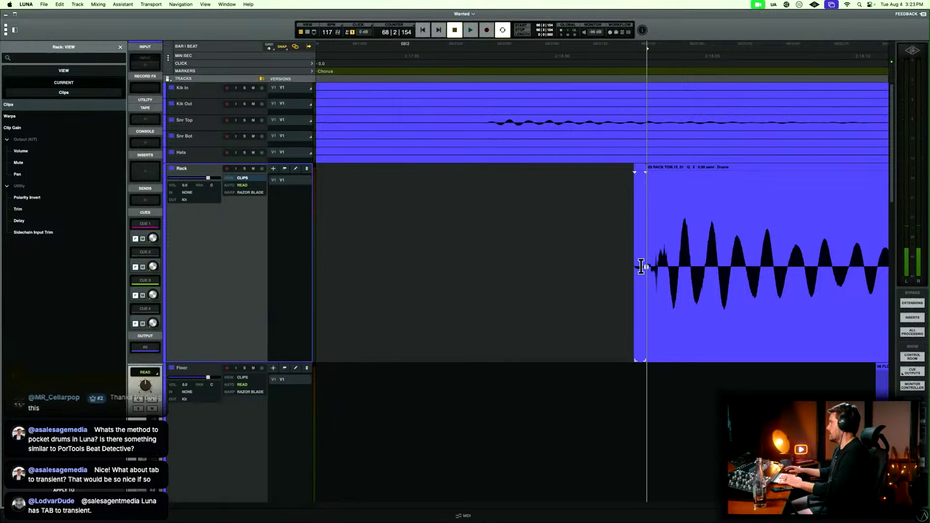
pyautogui.click(635, 297)
pyautogui.press('Delete')
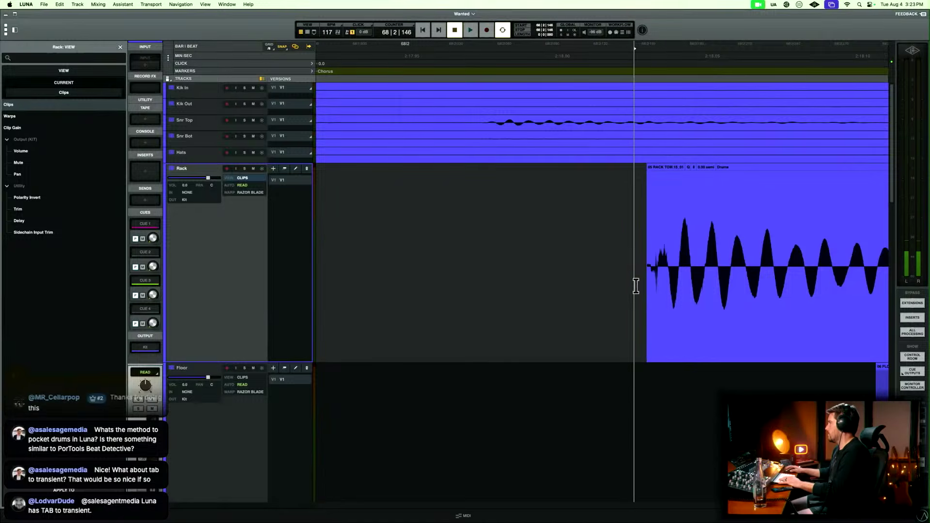
pyautogui.moveTo(637, 273); pyautogui.dragTo(653, 246)
pyautogui.scroll(-1, 643, 262)
pyautogui.press('f')
# Delete a stretch of Rack audio following the bar 68 hit and fade out the end of the hit's clip.
pyautogui.click(575, 248)
pyautogui.press('r')
pyautogui.press('r')
pyautogui.press('r')
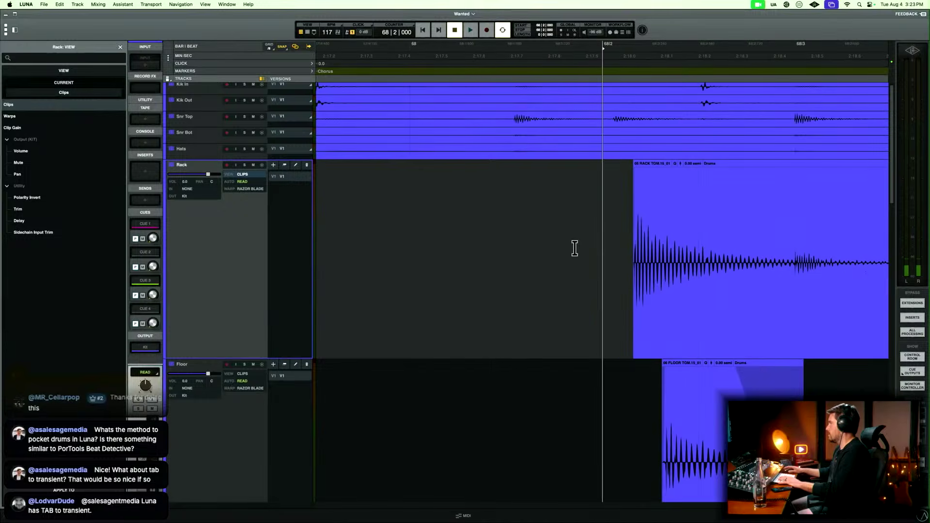
pyautogui.hscroll(5, 574, 248)
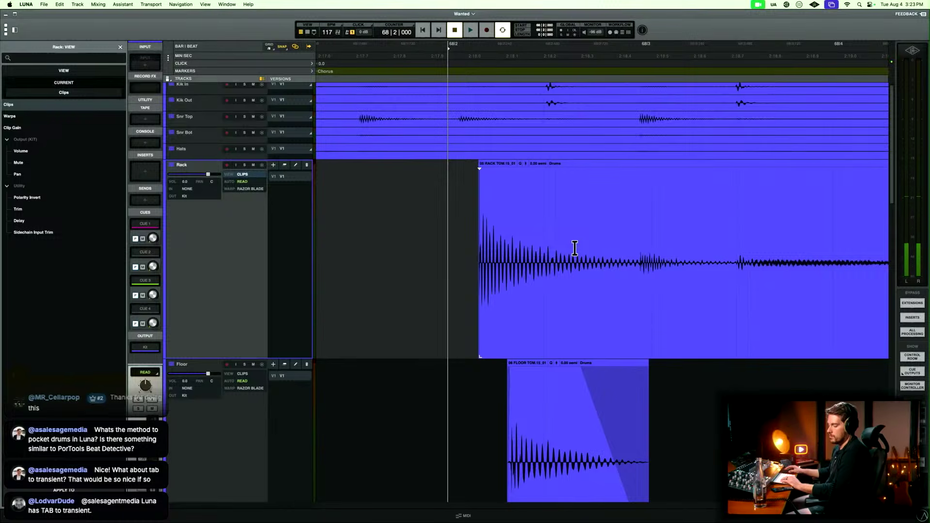
pyautogui.moveTo(552, 235); pyautogui.dragTo(508, 247)
pyautogui.press('Delete')
pyautogui.press('f')
# Split the remaining Rack clip just before the bar 74 beat 4 hit and delete the audio ahead of the split.
pyautogui.hscroll(4, 663, 264)
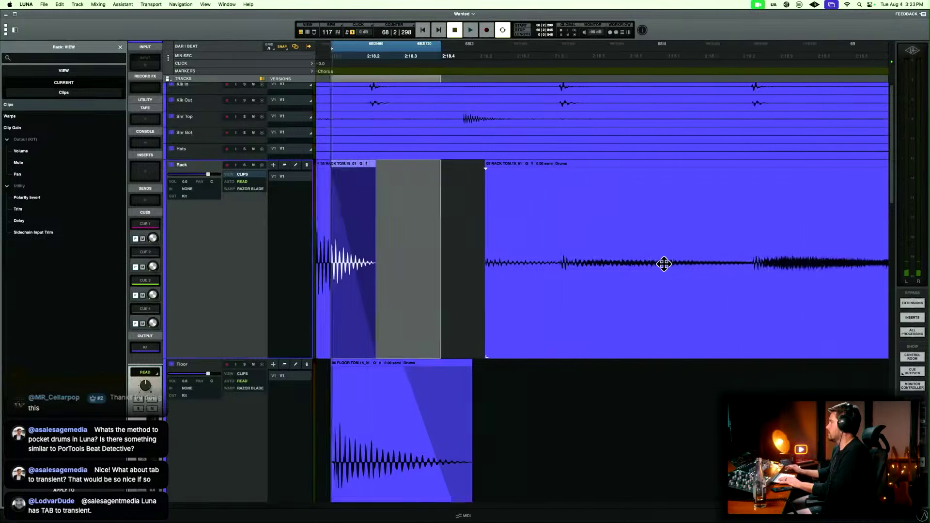
pyautogui.press('r')
pyautogui.press('r')
pyautogui.hscroll(7, 664, 264)
pyautogui.hscroll(8, 664, 264)
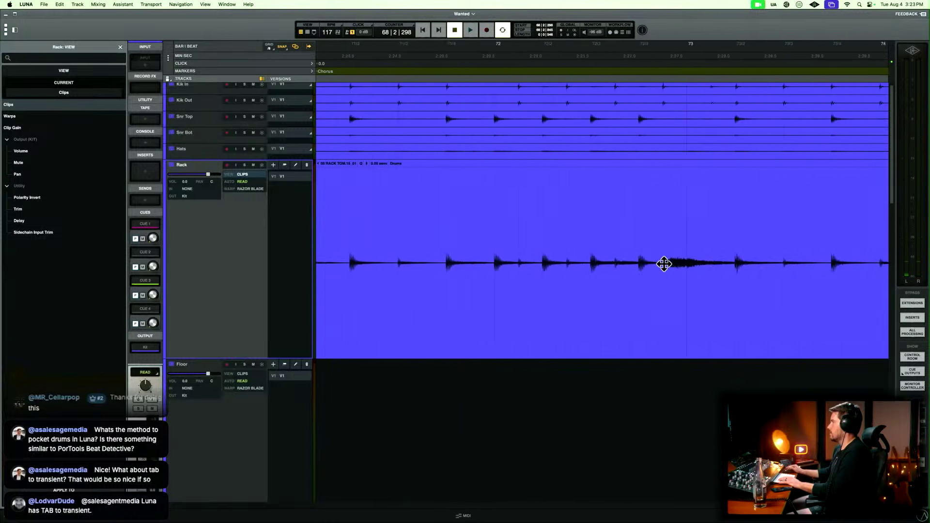
pyautogui.press('r')
pyautogui.press('r')
pyautogui.press('r')
pyautogui.hscroll(1, 664, 264)
pyautogui.click(751, 234)
pyautogui.press('t')
pyautogui.press('t')
pyautogui.press('t')
pyautogui.press('t')
pyautogui.press('t')
pyautogui.press('t')
pyautogui.press('t')
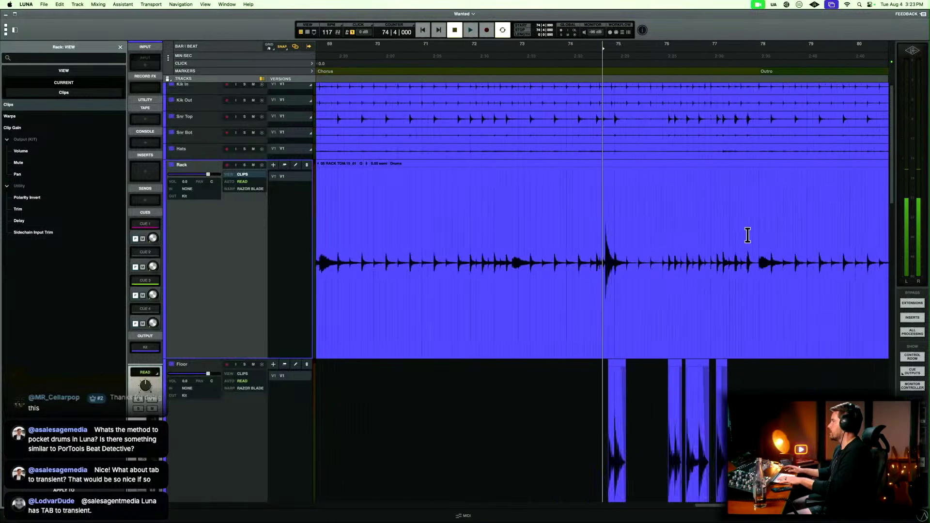
pyautogui.click(777, 244)
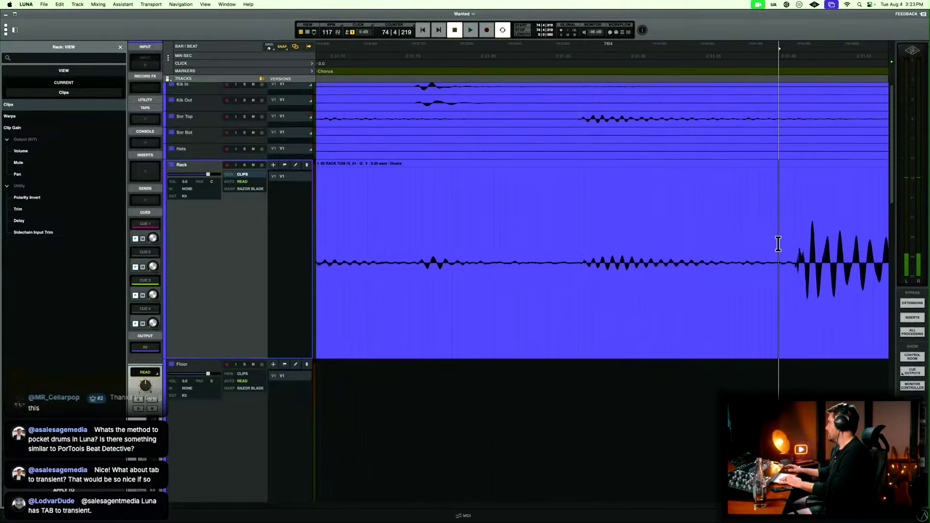
pyautogui.click(747, 300)
pyautogui.press('r')
pyautogui.press('r')
pyautogui.press('Delete')
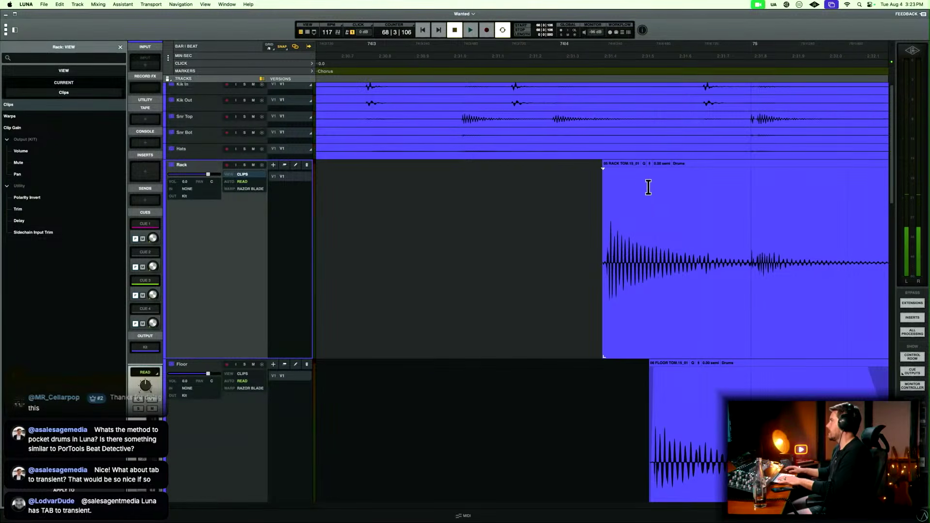
# Trim the start of the bar 74 Rack clip closer to its hit and add a short fade in.
pyautogui.click(613, 200)
pyautogui.press('t')
pyautogui.press('t')
pyautogui.press('t')
pyautogui.hscroll(-6, 582, 216)
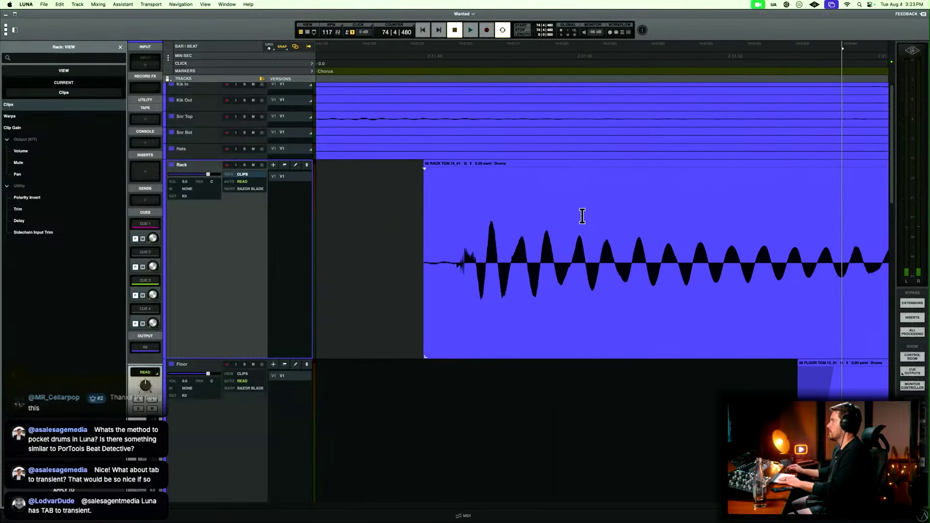
pyautogui.moveTo(460, 354); pyautogui.dragTo(484, 341)
pyautogui.moveTo(458, 284); pyautogui.dragTo(488, 255)
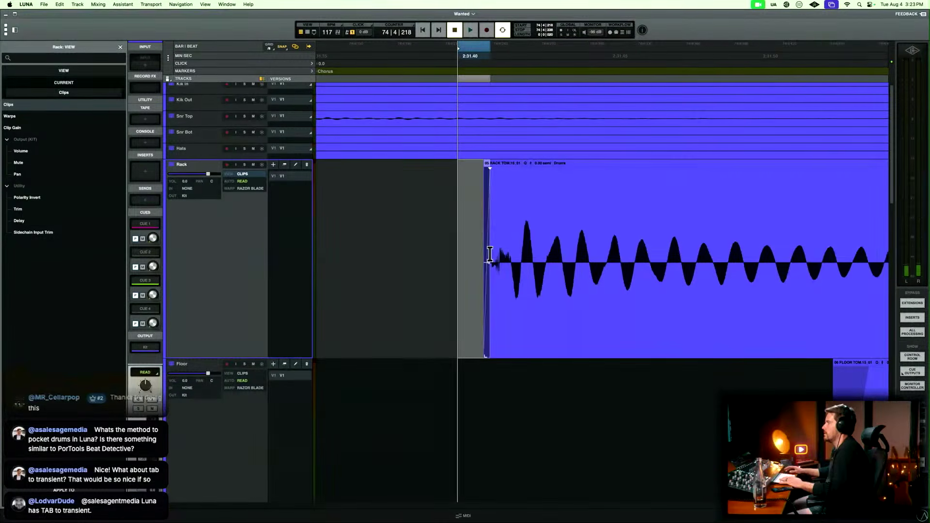
# Delete a stretch of Rack audio following the bar 74 beat 4 hit.
pyautogui.press('r')
pyautogui.press('r')
pyautogui.press('r')
pyautogui.press('r')
pyautogui.press('r')
pyautogui.moveTo(633, 236); pyautogui.dragTo(617, 261)
pyautogui.press('Delete')
# Split the last Rack clip just before the bar 85 beat 4 hit and delete the audio ahead of the split.
pyautogui.press('r')
pyautogui.press('r')
pyautogui.press('r')
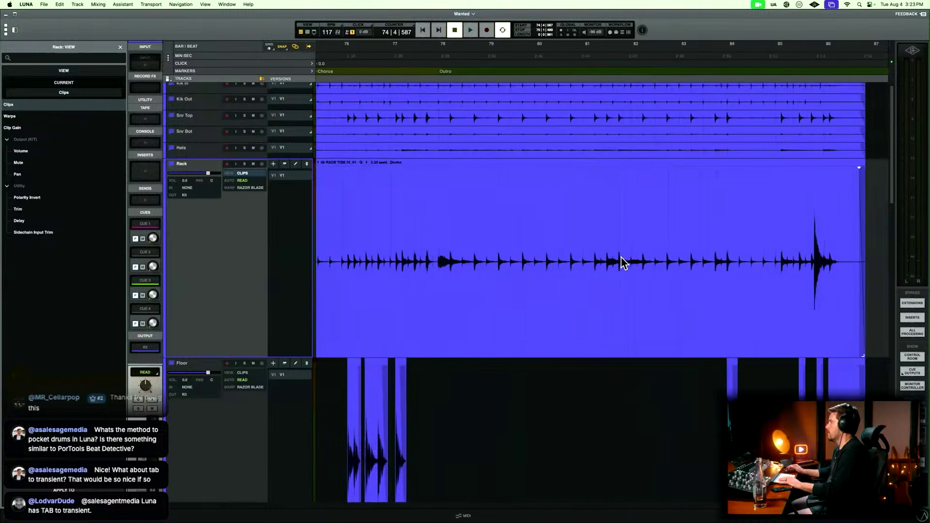
pyautogui.click(637, 240)
pyautogui.press('t')
pyautogui.press('t')
pyautogui.press('t')
pyautogui.press('t')
pyautogui.press('t')
pyautogui.press('t')
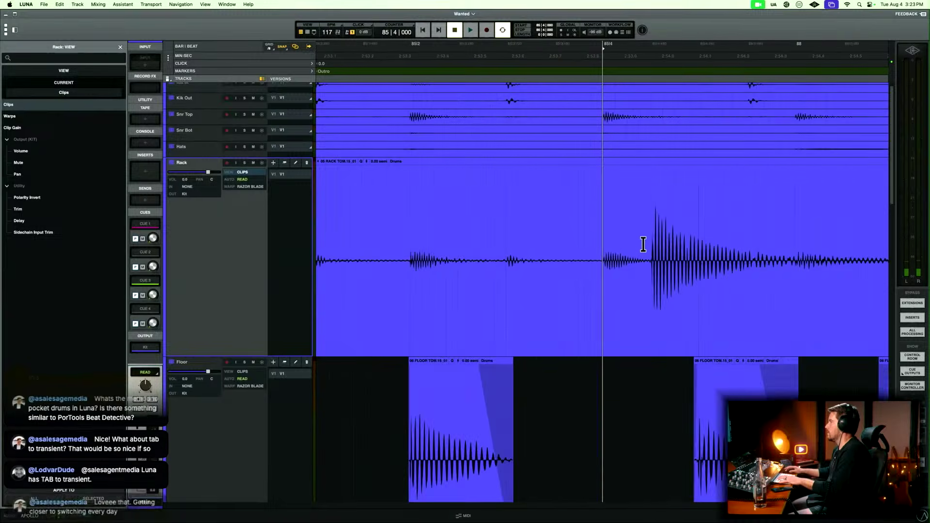
pyautogui.click(695, 247)
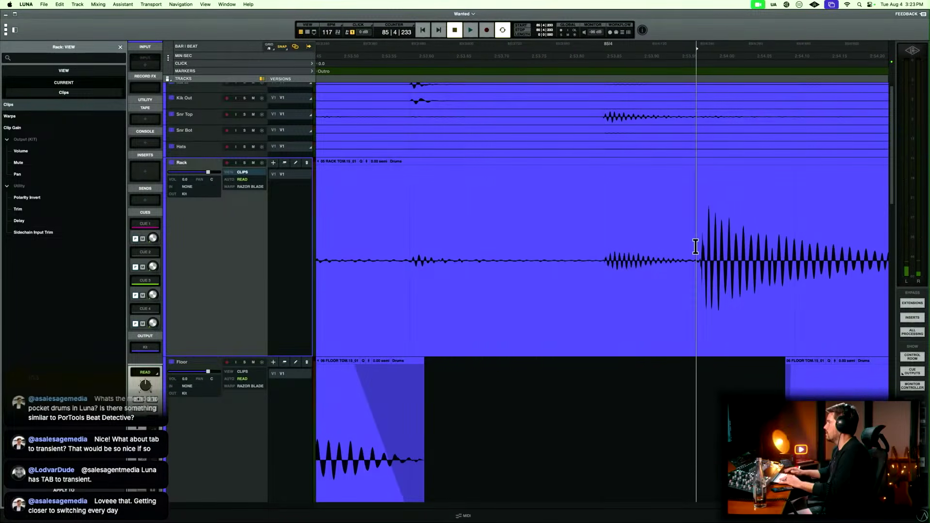
pyautogui.click(674, 295)
pyautogui.press('Delete')
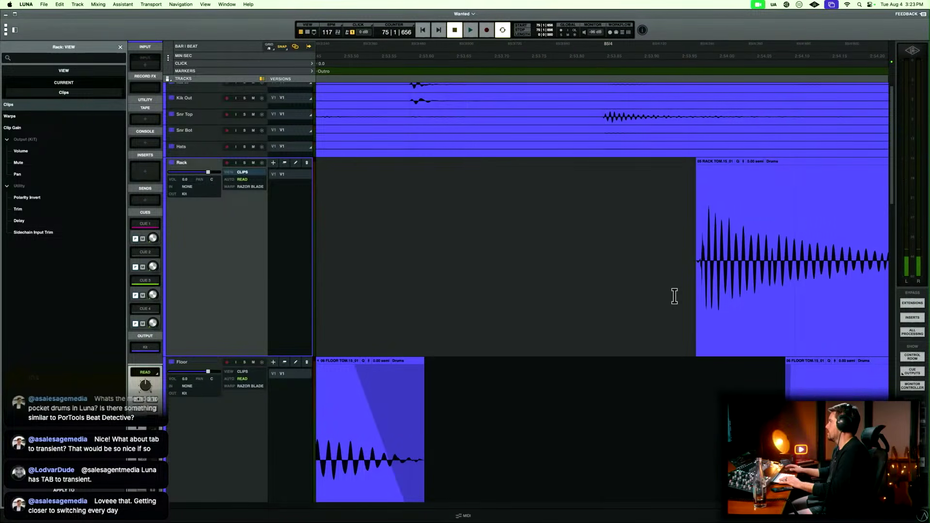
# Fade in the start of the Rack clip at the bar 85 beat 4 hit.
pyautogui.click(693, 246)
pyautogui.press('t')
pyautogui.press('t')
pyautogui.hscroll(10, 710, 252)
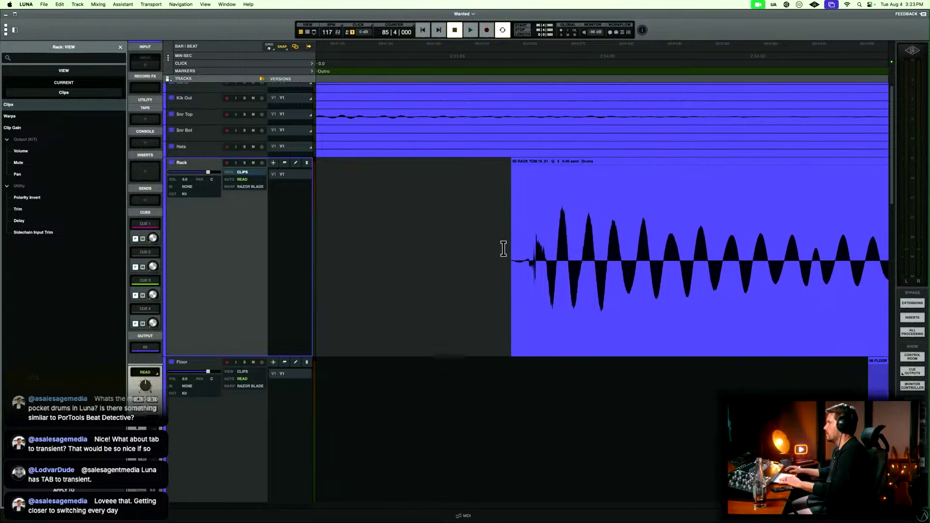
pyautogui.moveTo(502, 248); pyautogui.dragTo(608, 235)
pyautogui.press('f')
pyautogui.press('r')
pyautogui.press('super+z')
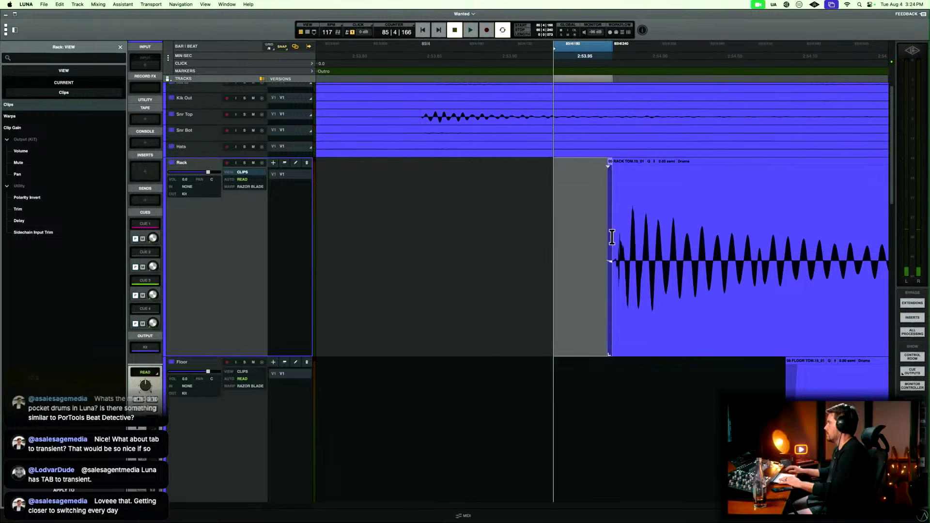
# Delete the Rack audio following the bar 85 hit and fade out the end of that clip.
pyautogui.press('r')
pyautogui.press('r')
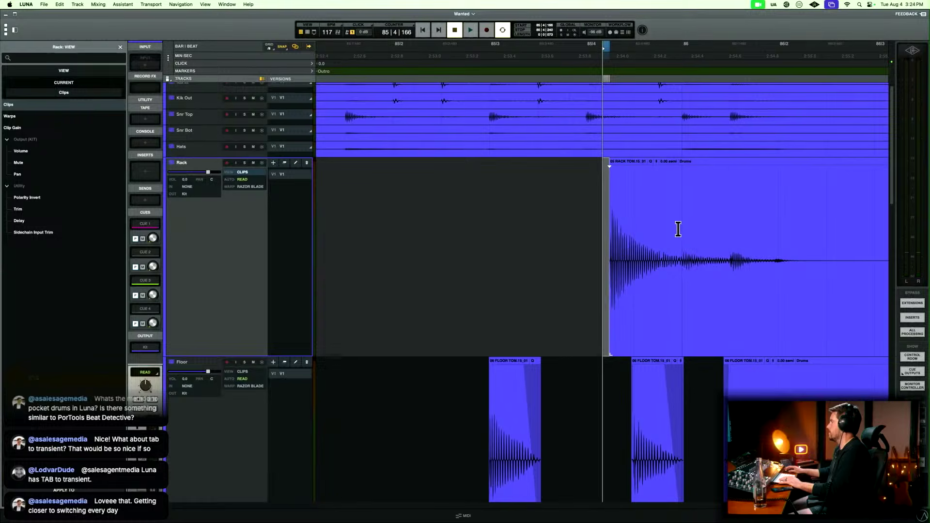
pyautogui.moveTo(678, 229); pyautogui.dragTo(824, 228)
pyautogui.press('Delete')
pyautogui.moveTo(746, 241); pyautogui.dragTo(636, 261)
pyautogui.press('f')
# Delete the leftover Rack clip at bar 86, then return to the song start with the Rack track collapsed.
pyautogui.press('r')
pyautogui.click(732, 287)
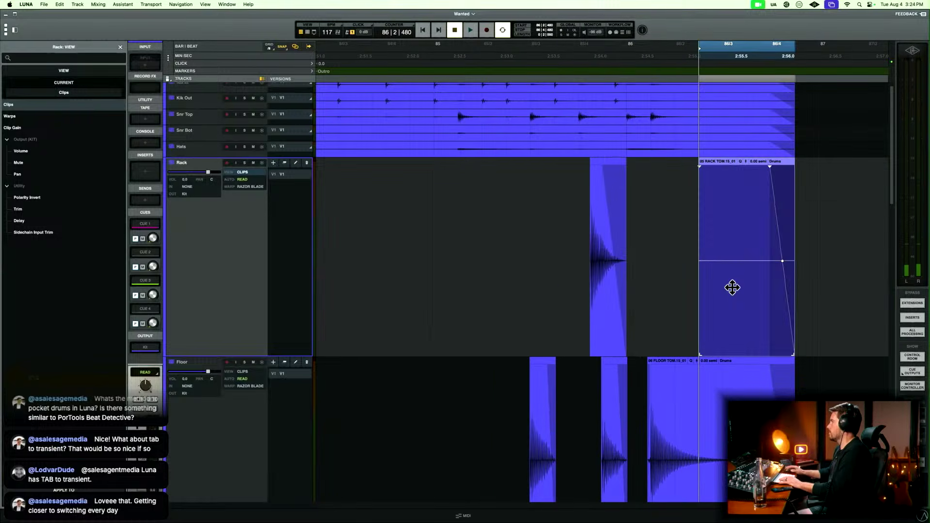
pyautogui.press('Delete')
pyautogui.press('r')
pyautogui.press('r')
pyautogui.press('Return')
pyautogui.press('e')
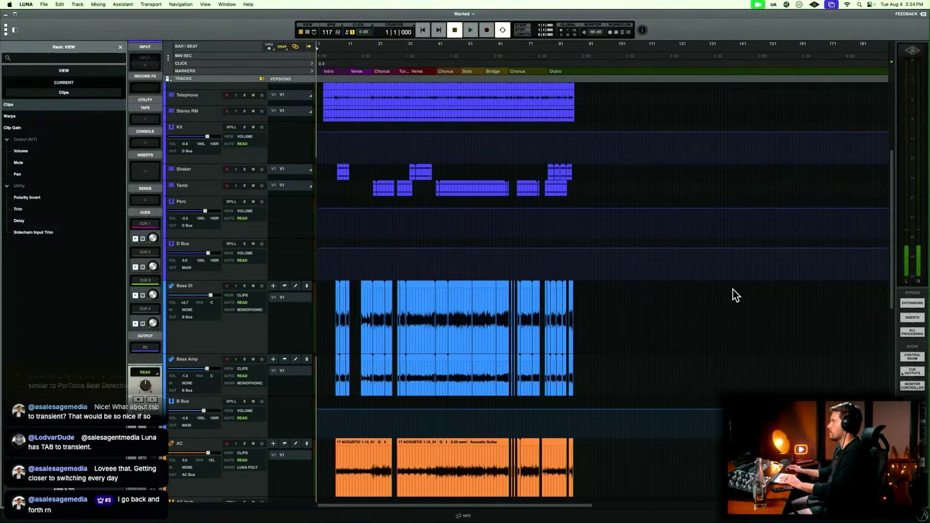
pyautogui.scroll(5, 736, 295)
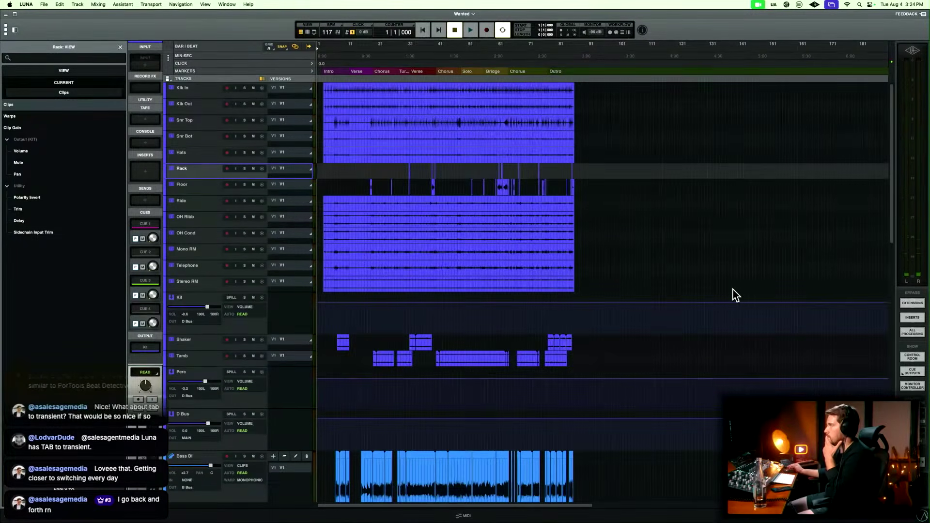
# Load Slate's Trigger 2 (AU) in the first insert of Kik In and move its window clear of that channel.
pyautogui.press('super+equal')
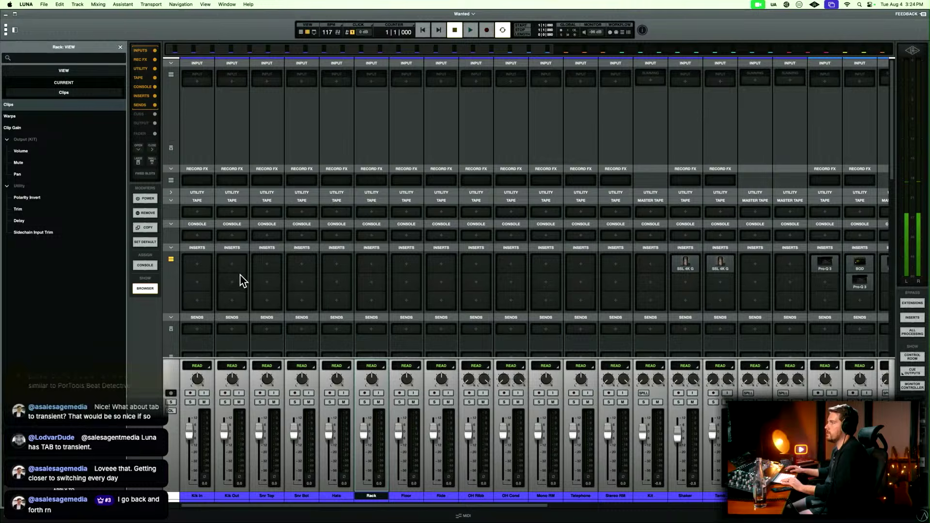
pyautogui.click(199, 263)
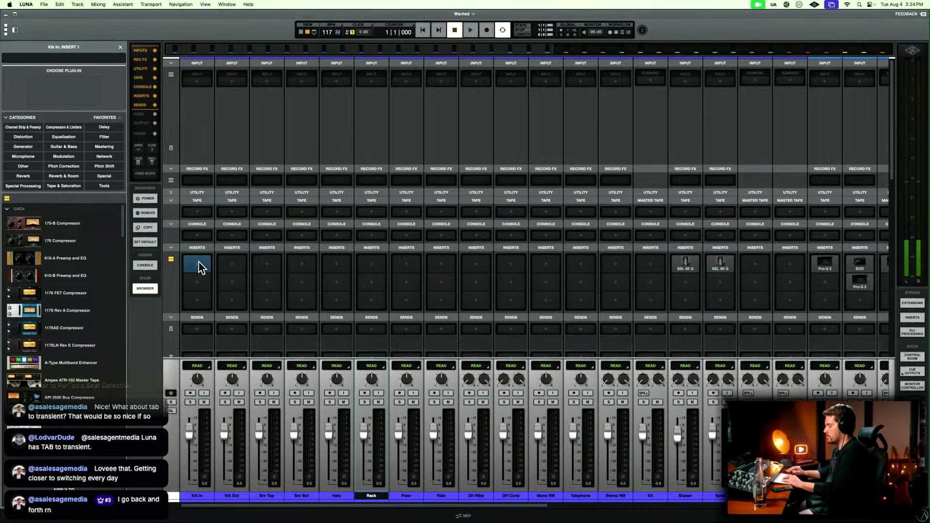
pyautogui.write('slate')
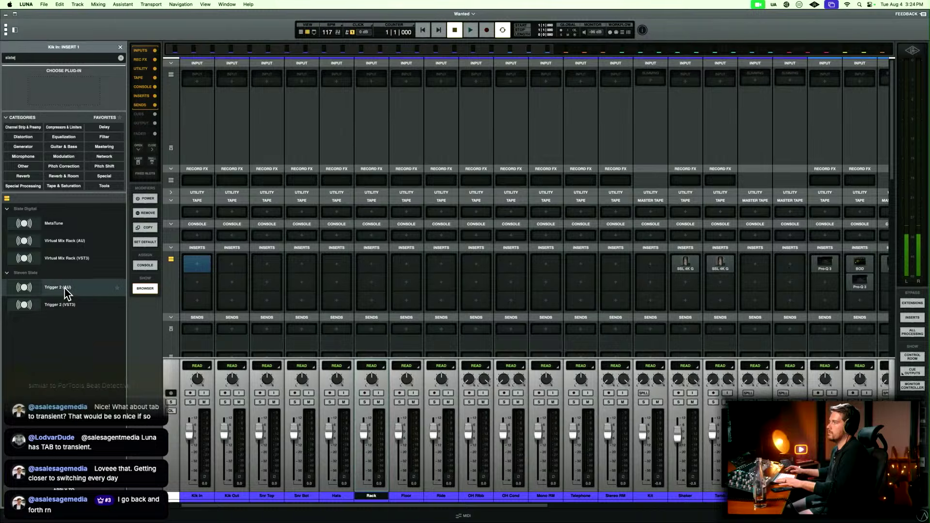
pyautogui.click(83, 290)
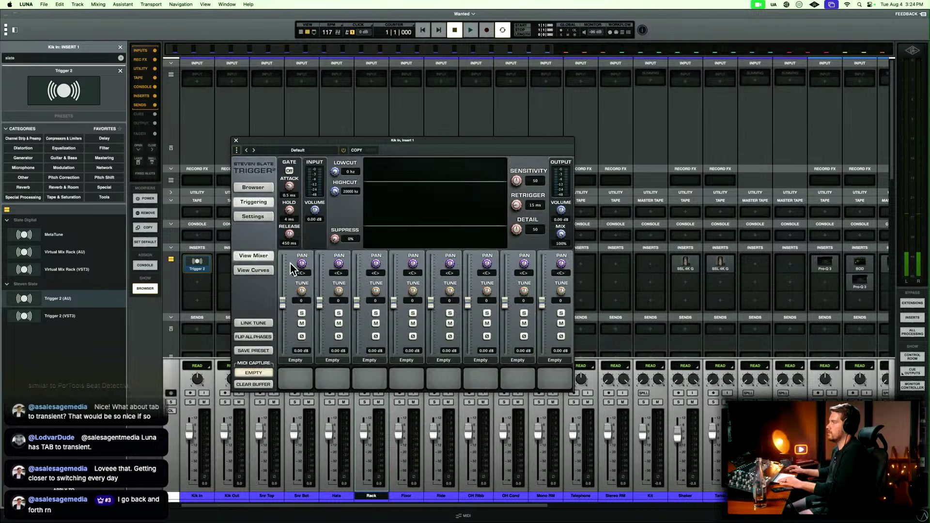
pyautogui.moveTo(488, 146); pyautogui.dragTo(668, 100)
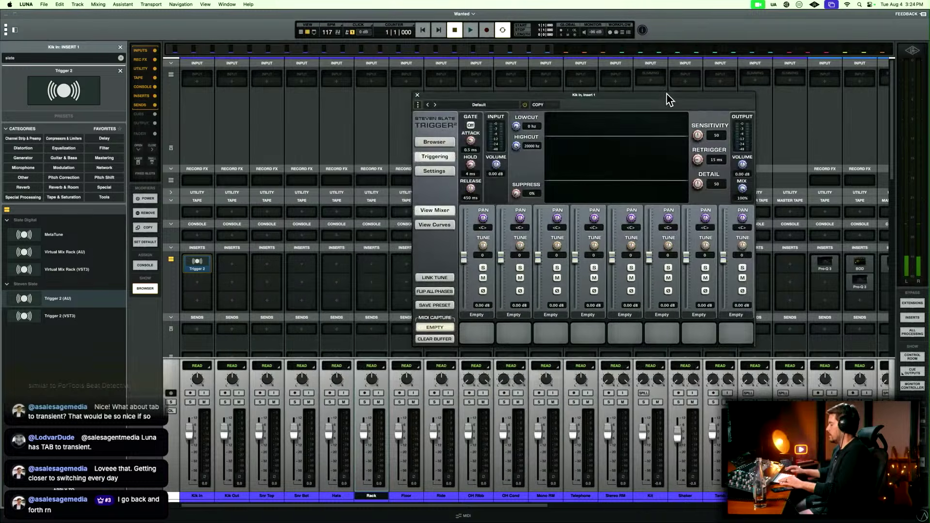
# Return to the timeline and enlarge the Kik In track to show its waveform.
pyautogui.press('super+equal')
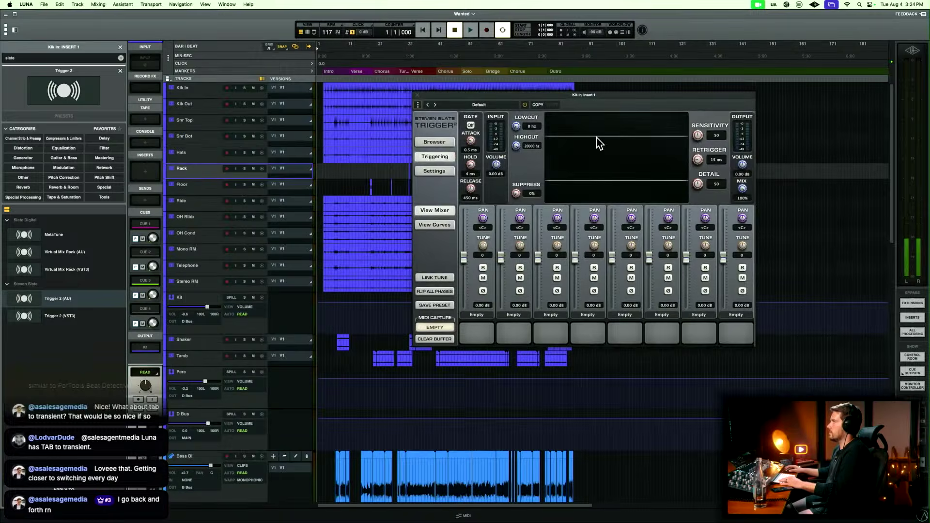
pyautogui.click(210, 95)
pyautogui.press('e')
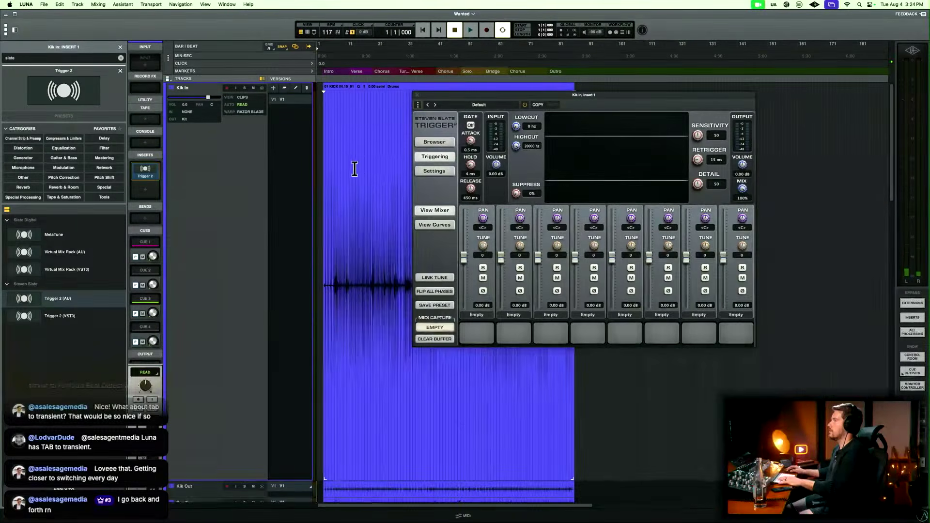
# Move the Trigger 2 window clear of the Kik In intro and place the playhead at bar 7, beat 3.
pyautogui.click(341, 154)
pyautogui.moveTo(559, 95); pyautogui.dragTo(758, 92)
pyautogui.press('t')
pyautogui.press('t')
pyautogui.press('t')
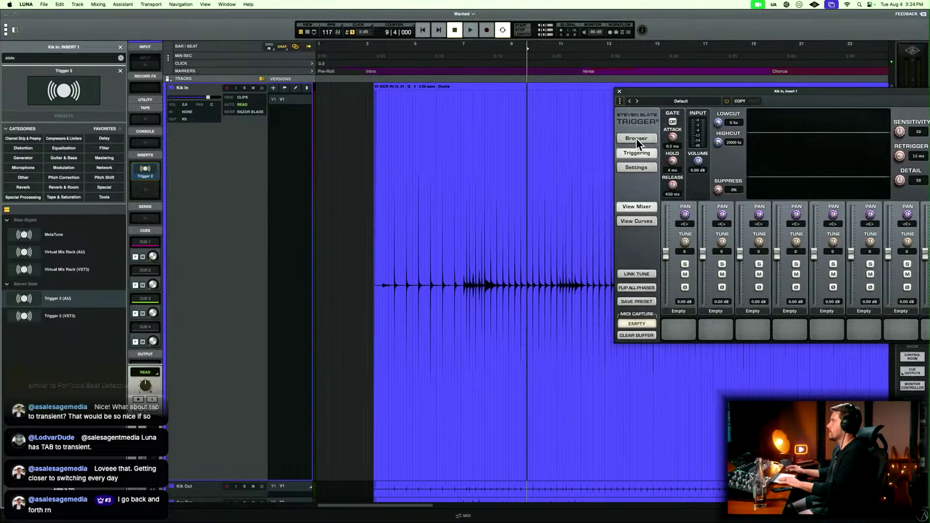
pyautogui.click(475, 175)
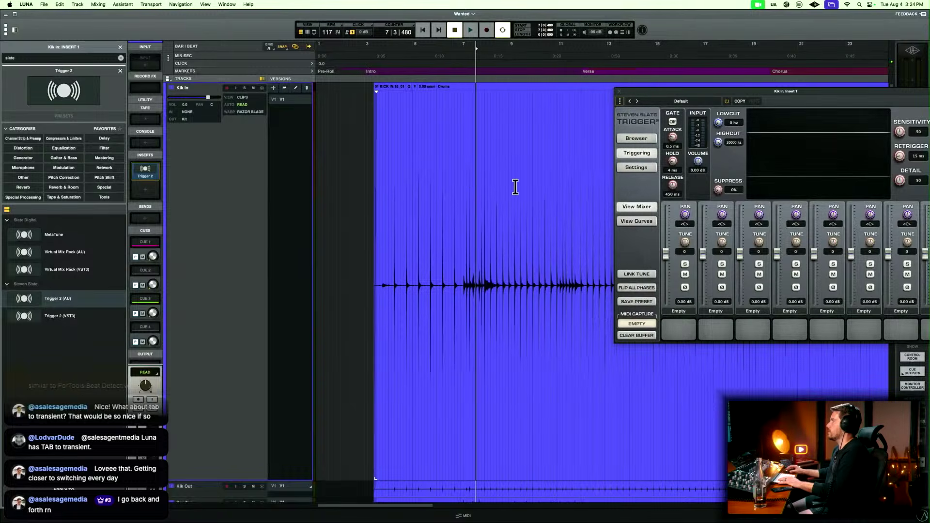
# Play Kik In from bar 7, beat 3 to feed its hits into Trigger 2's detection display.
pyautogui.press('r')
pyautogui.press('r')
pyautogui.press('r')
pyautogui.press('r')
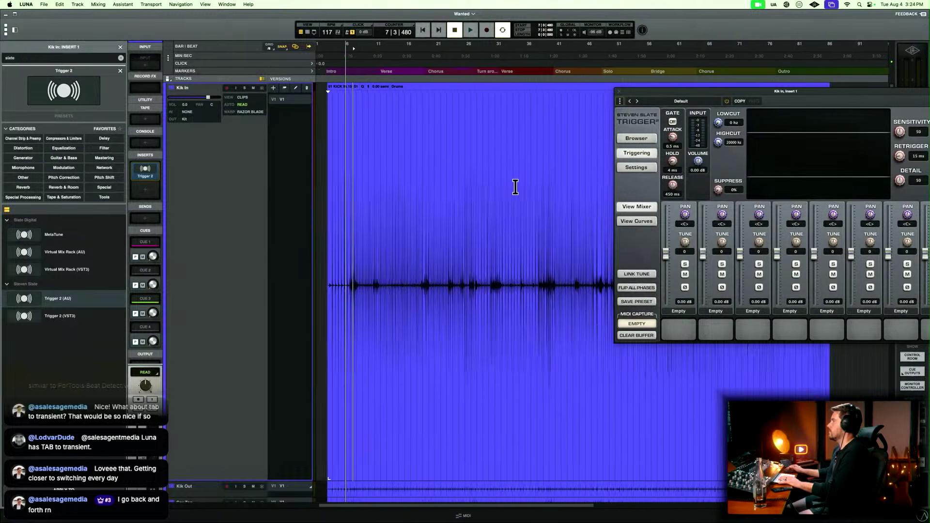
pyautogui.press('t')
pyautogui.press('t')
pyautogui.press('t')
pyautogui.press('t')
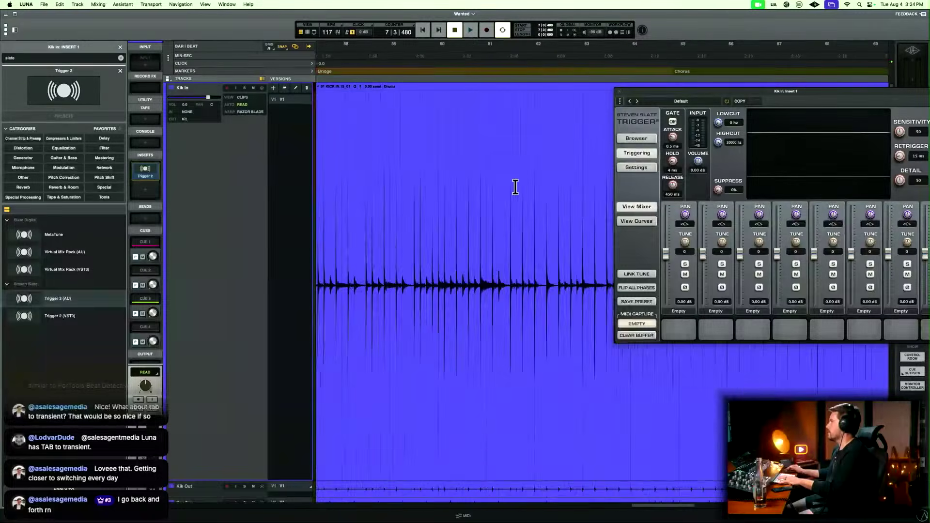
pyautogui.press('space')
pyautogui.hscroll(-3, 515, 188)
pyautogui.hscroll(-3, 515, 187)
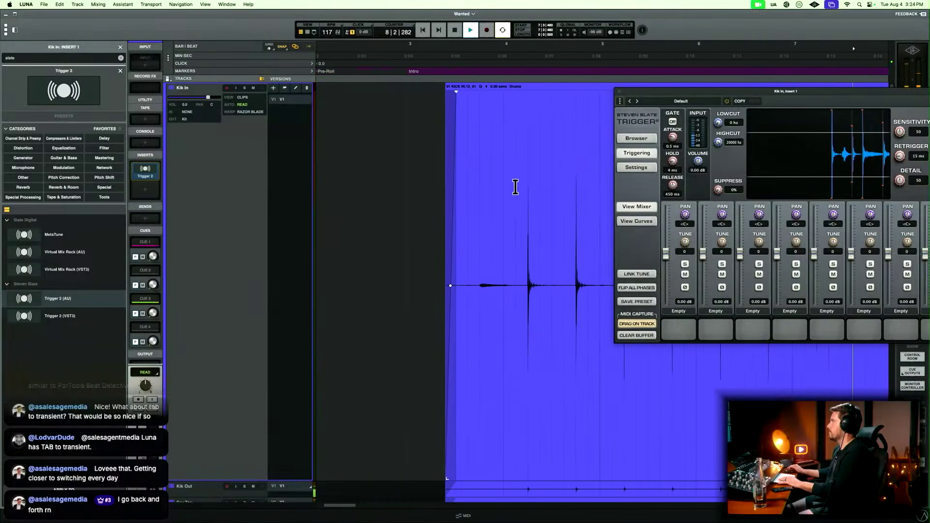
pyautogui.hscroll(3, 515, 188)
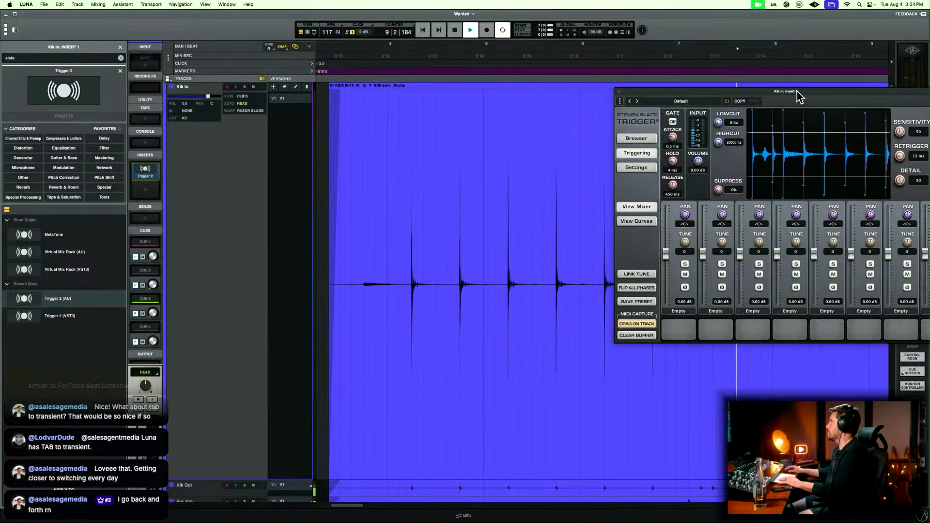
# Move the Trigger 2 window over the track headers and solo Kik In during playback.
pyautogui.moveTo(799, 92); pyautogui.dragTo(294, 109)
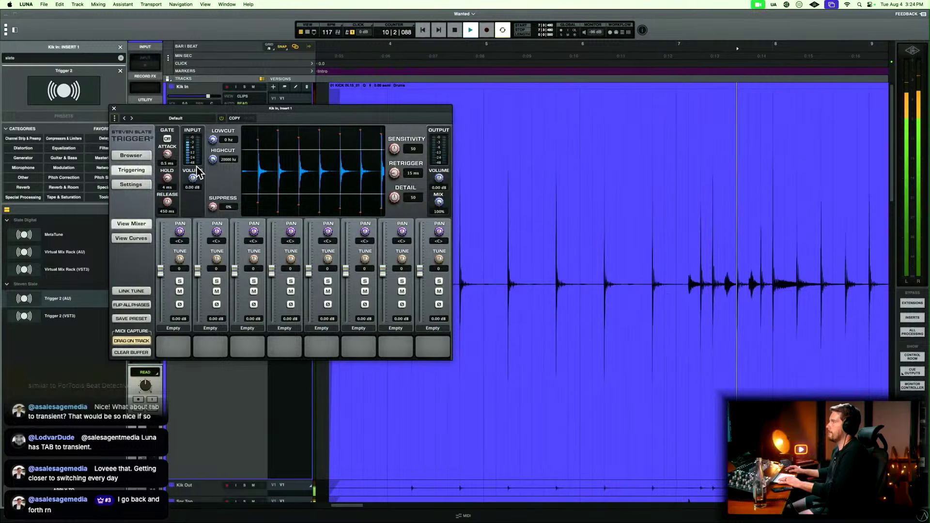
pyautogui.press('space')
pyautogui.hotkey('shift', 's')
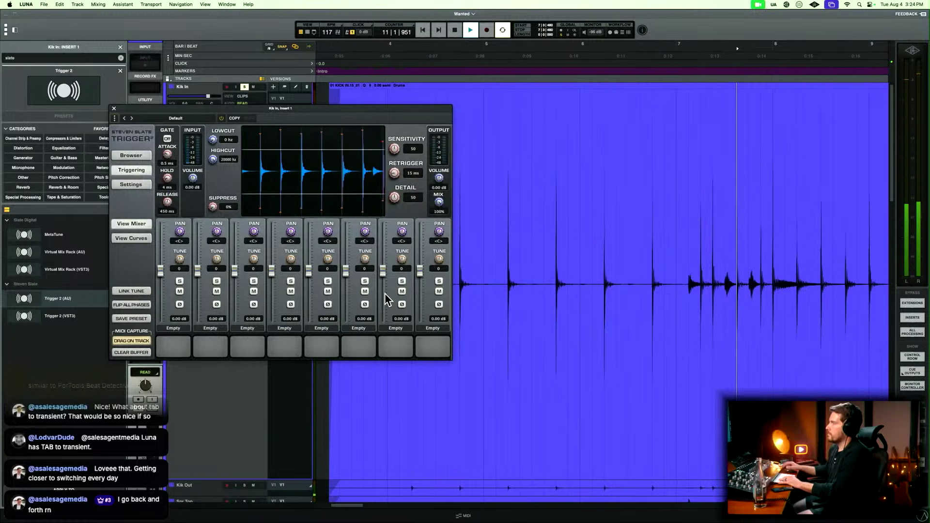
pyautogui.press('space')
# Set Trigger 2's mix to 3%, gate attack to 0.4 ms and high cut to 4062 Hz.
pyautogui.moveTo(438, 202); pyautogui.dragTo(426, 322)
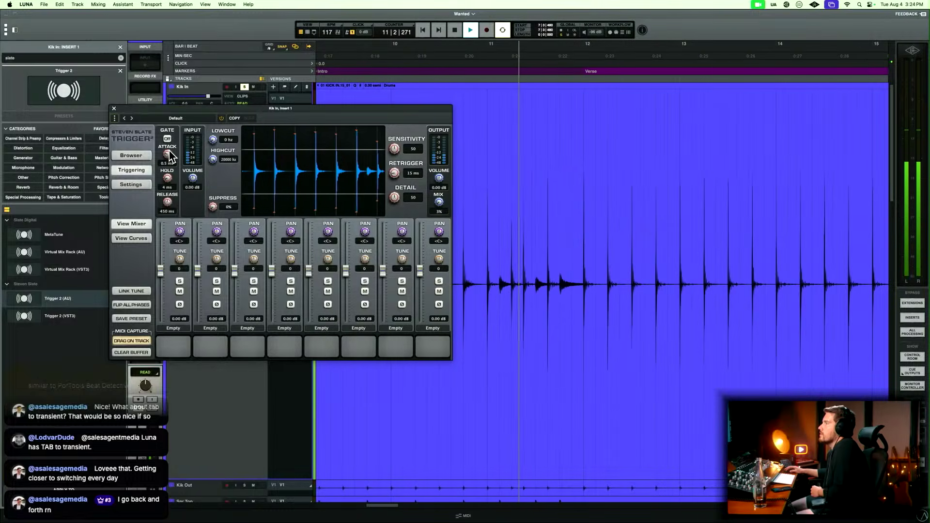
pyautogui.moveTo(169, 153); pyautogui.dragTo(205, 229)
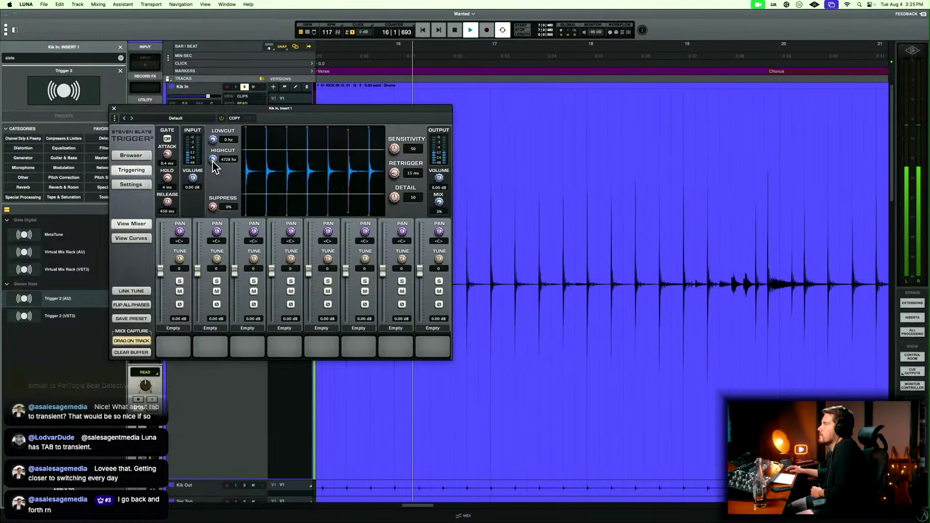
pyautogui.moveTo(212, 161); pyautogui.dragTo(213, 165)
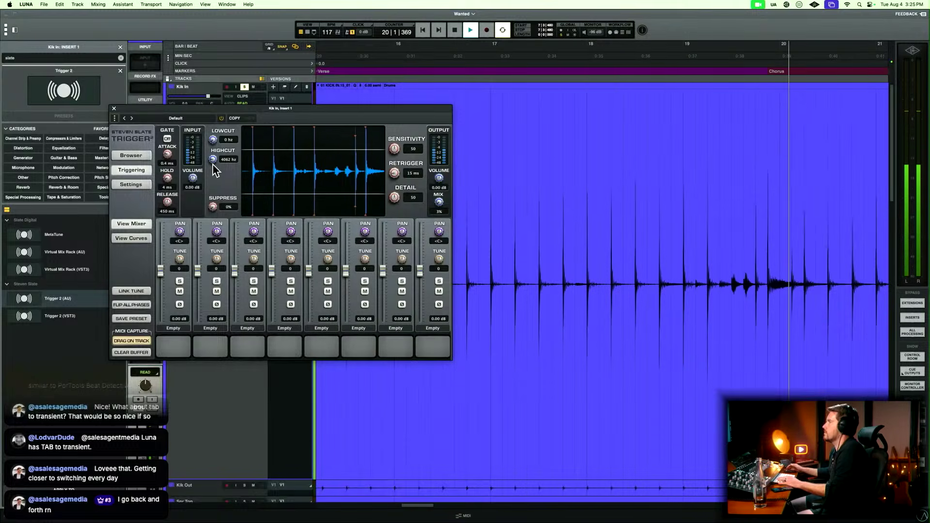
# Replay the kick fill from bar 19, setting Trigger 2's sensitivity to 42 and detail to 23.
pyautogui.press('space')
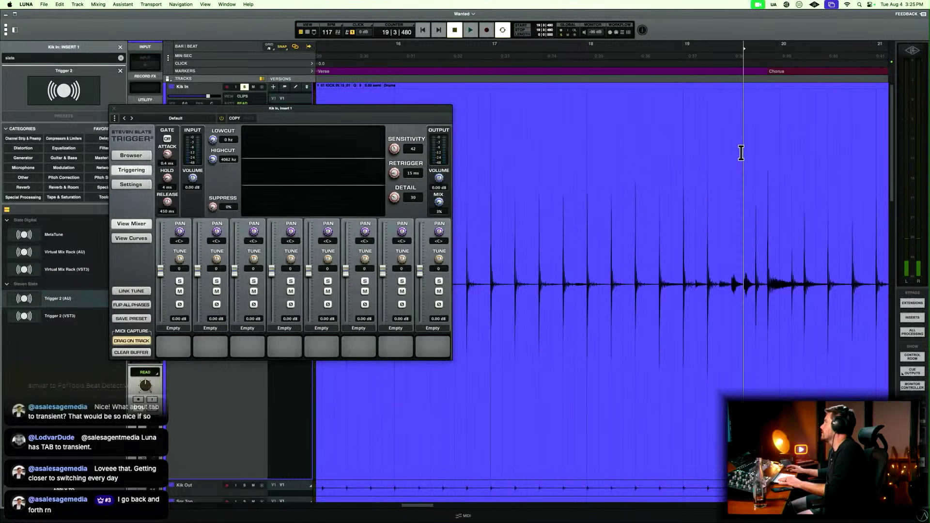
pyautogui.press('space')
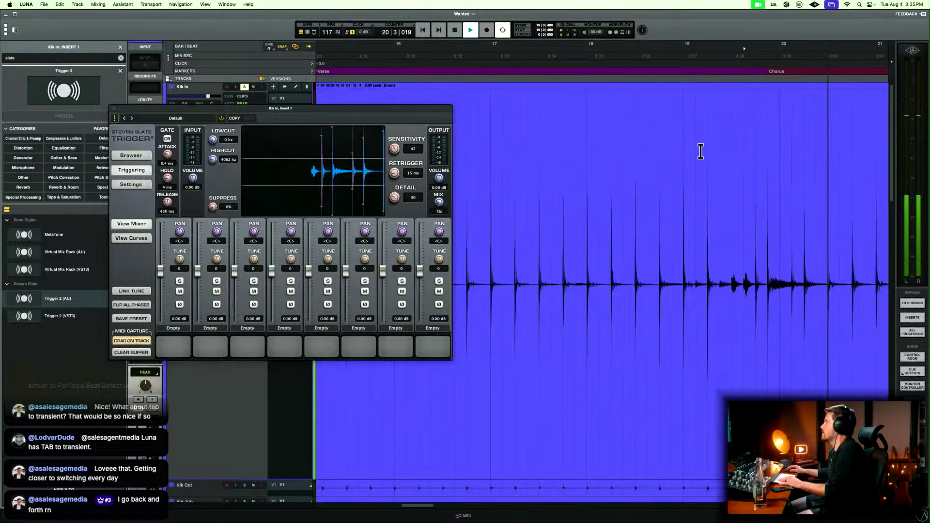
pyautogui.hscroll(1, 701, 152)
pyautogui.hscroll(2, 700, 151)
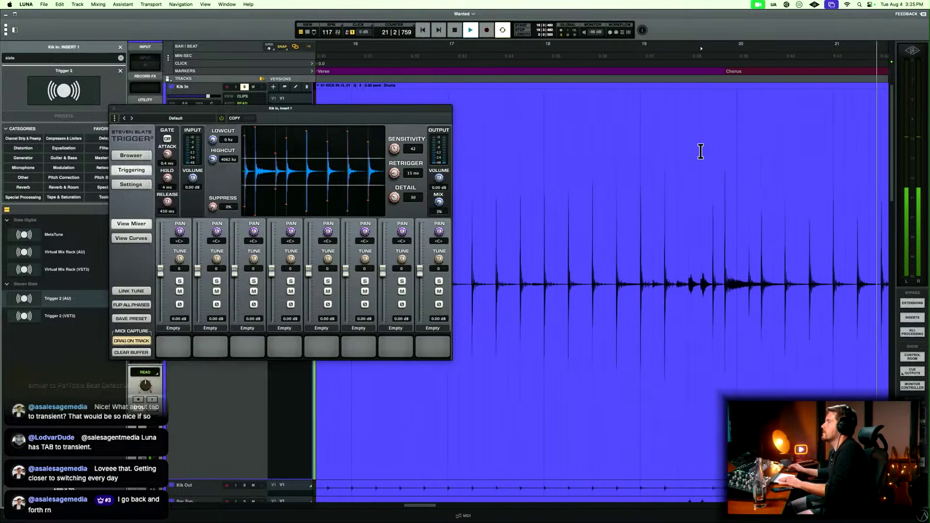
pyautogui.hscroll(4, 701, 152)
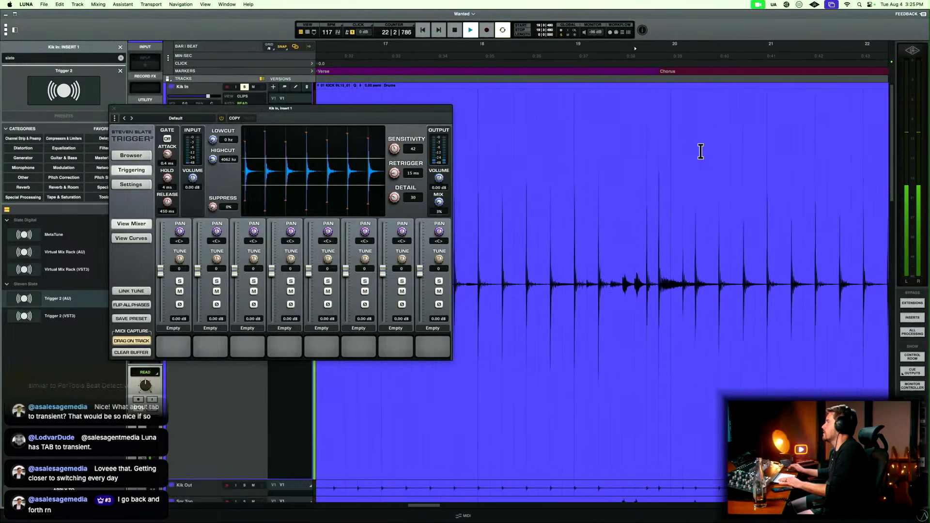
pyautogui.press('r')
pyautogui.press('r')
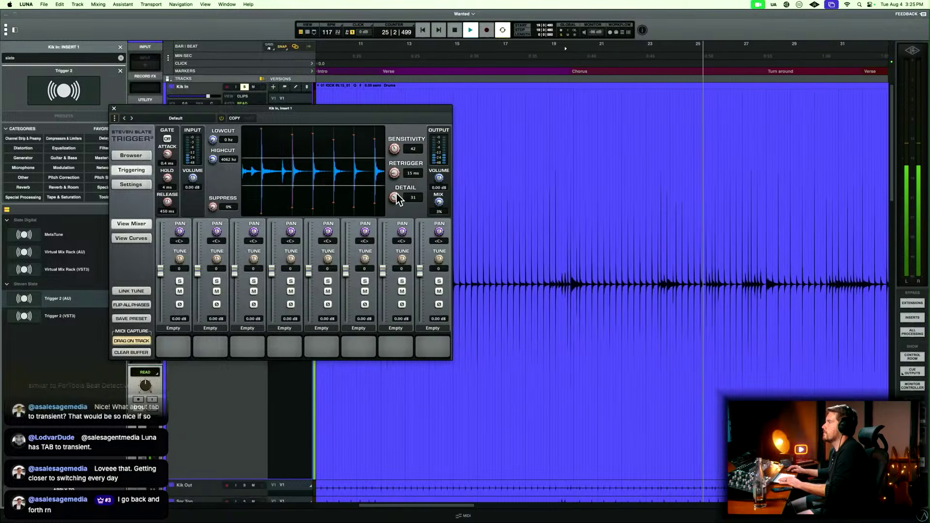
pyautogui.moveTo(395, 195); pyautogui.dragTo(392, 200)
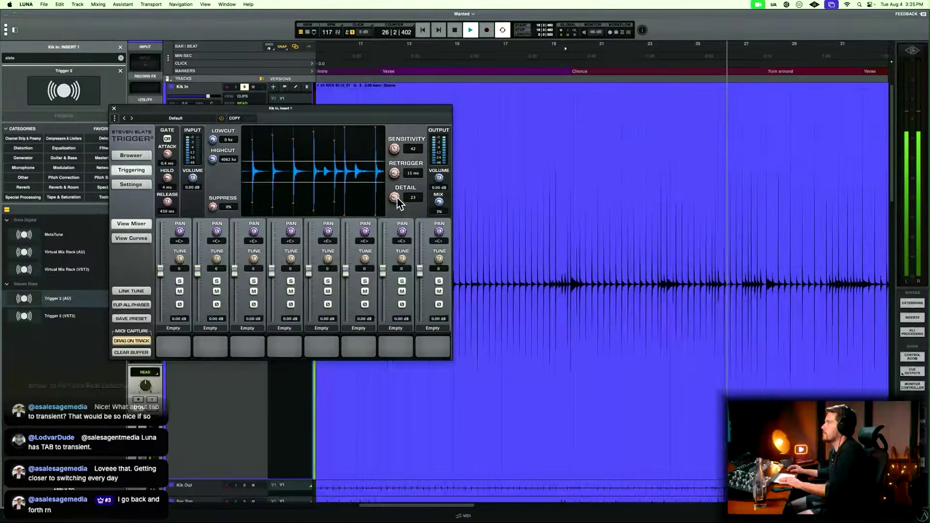
pyautogui.press('space')
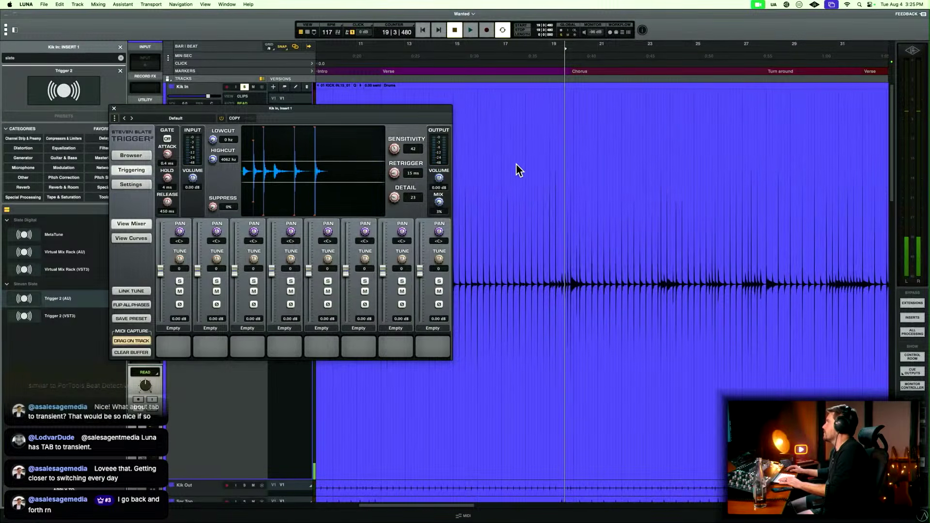
# Keep replaying the first chorus kick and set Trigger 2's sensitivity to 57 and retrigger to 10 ms.
pyautogui.press('space')
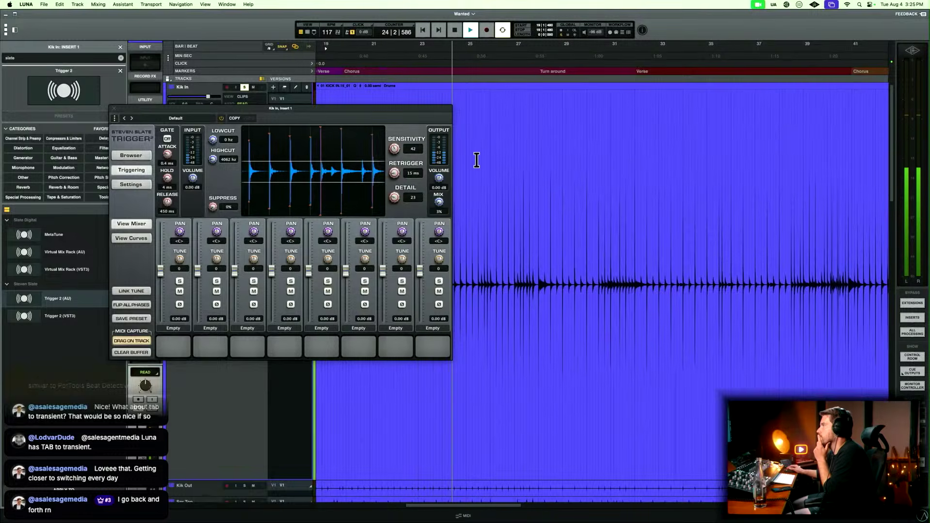
pyautogui.press('space')
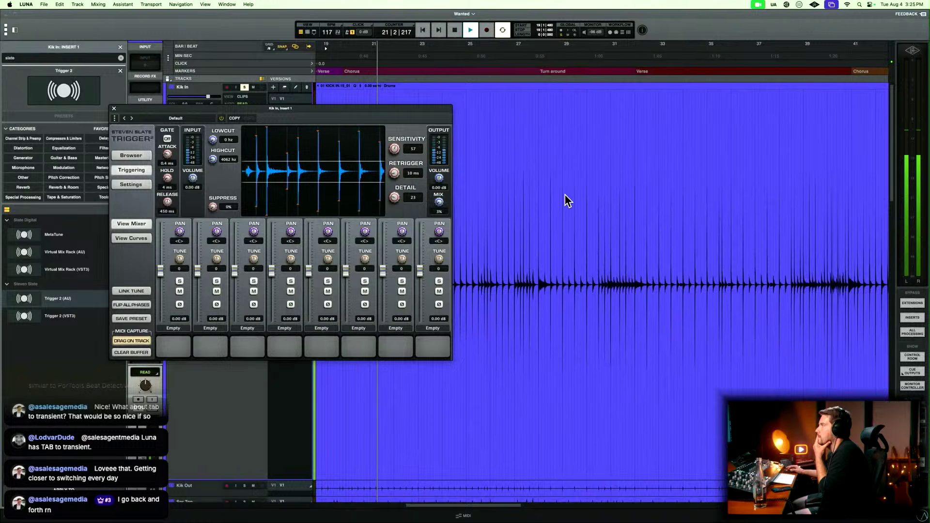
pyautogui.hscroll(-3, 564, 195)
pyautogui.press('t')
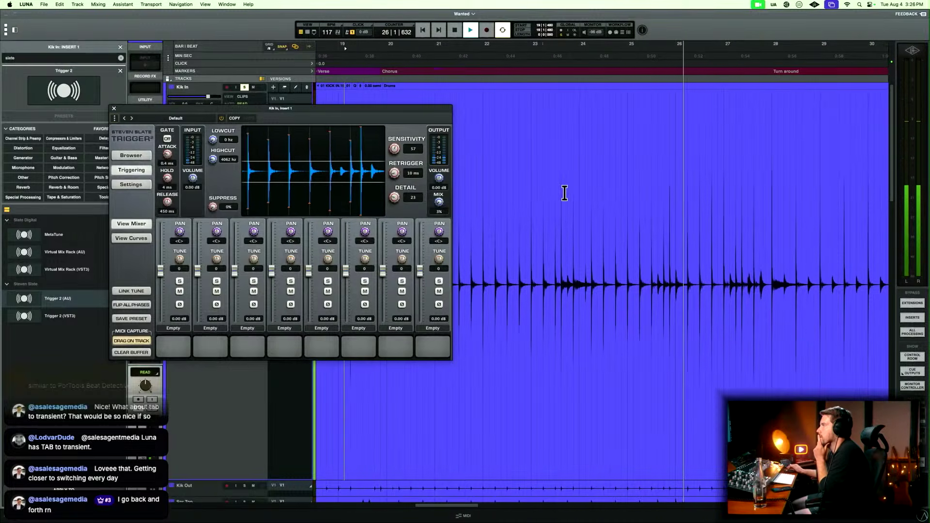
# Audition the soloed kick from about bar 25 into the final chorus and set Trigger 2's sensitivity to 60.
pyautogui.press('space')
pyautogui.click(649, 195)
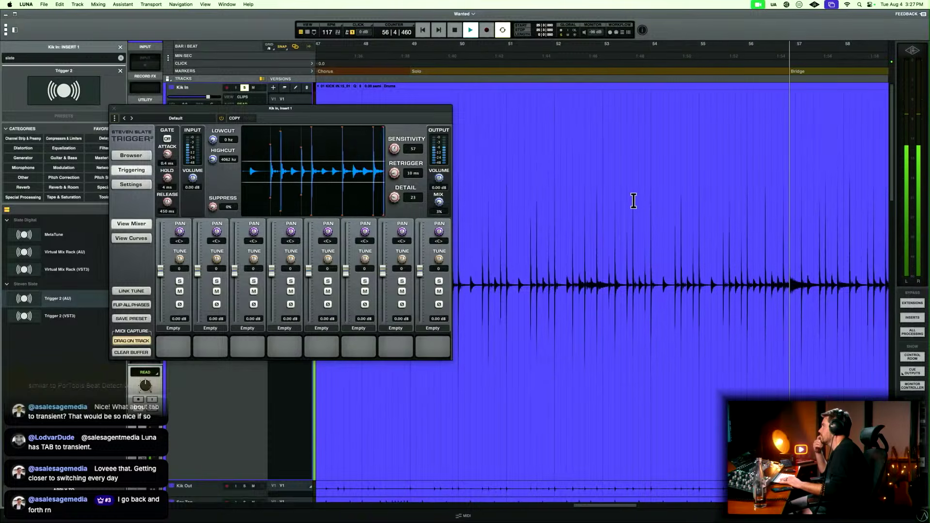
pyautogui.press('r')
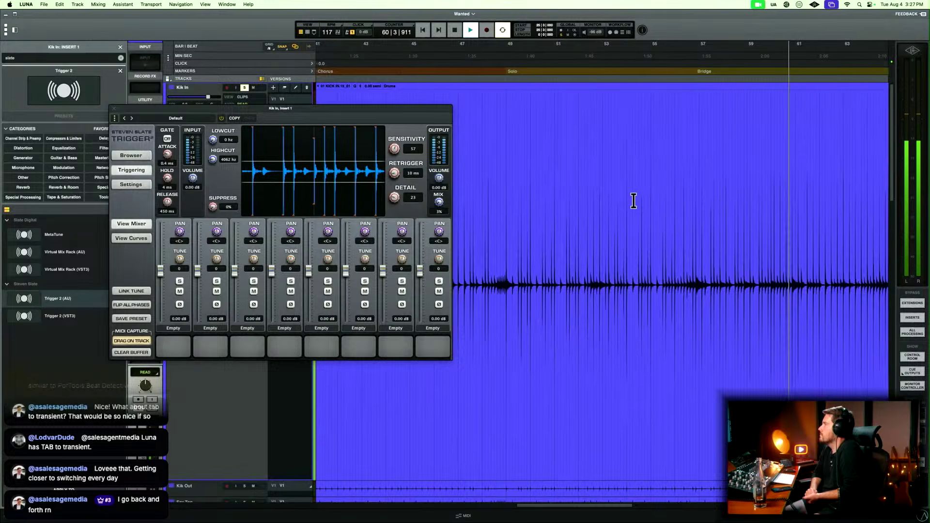
pyautogui.press('r')
pyautogui.press('r')
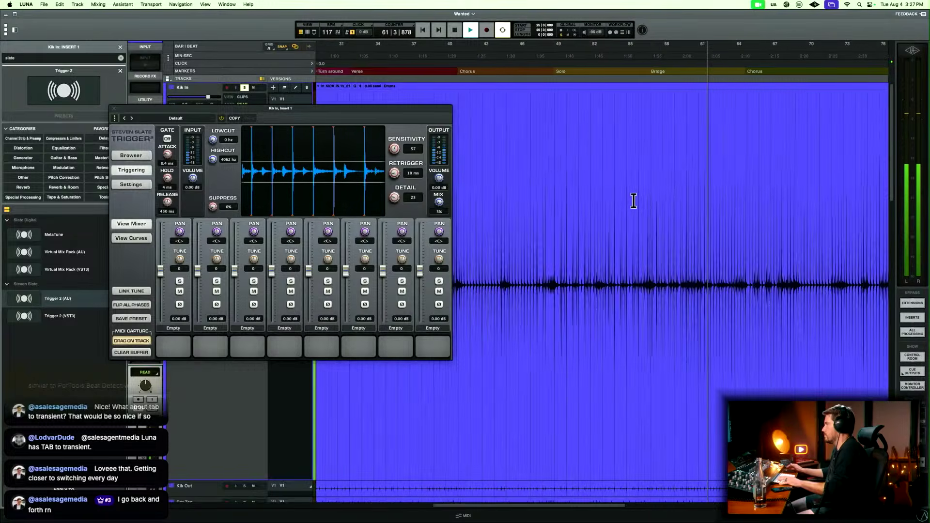
pyautogui.press('t')
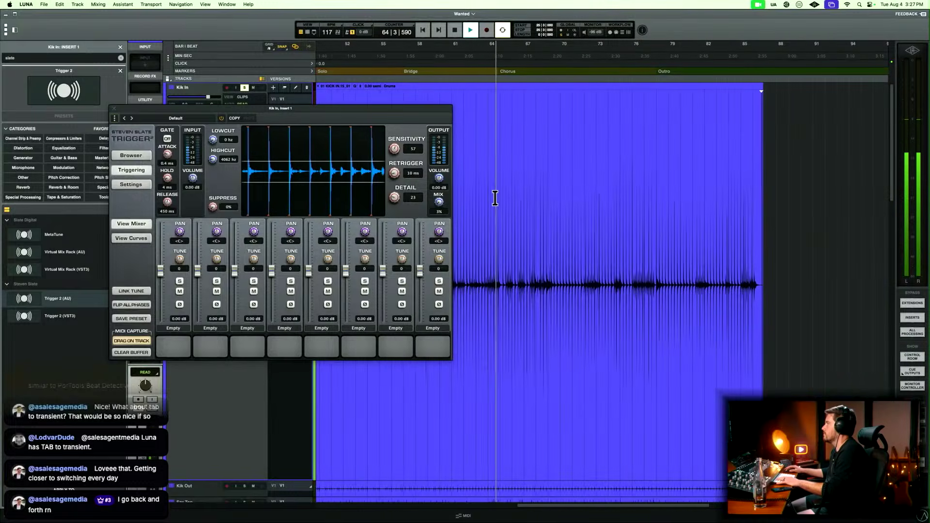
pyautogui.press('t')
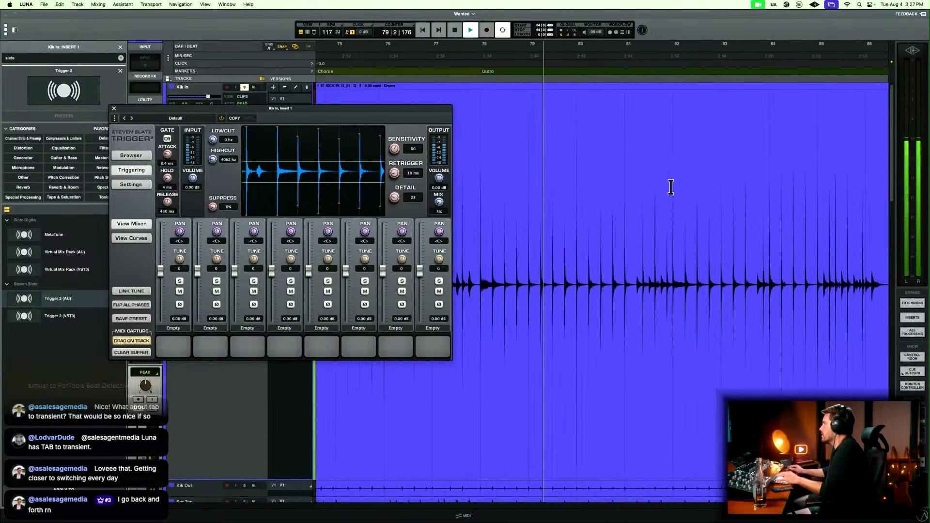
# Recheck the kick triggering in the outro from bar 81 and return to the song start.
pyautogui.click(626, 208)
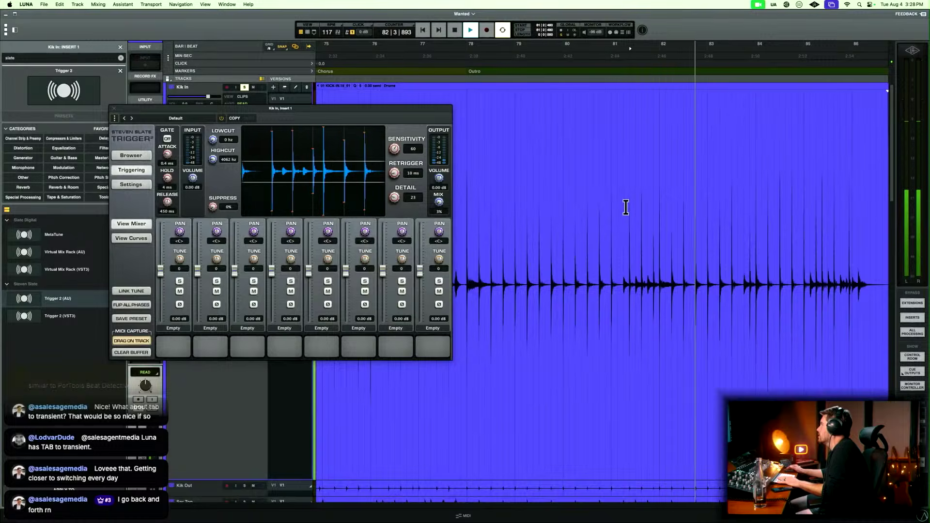
pyautogui.press('r')
pyautogui.press('r')
pyautogui.press('r')
pyautogui.press('Return')
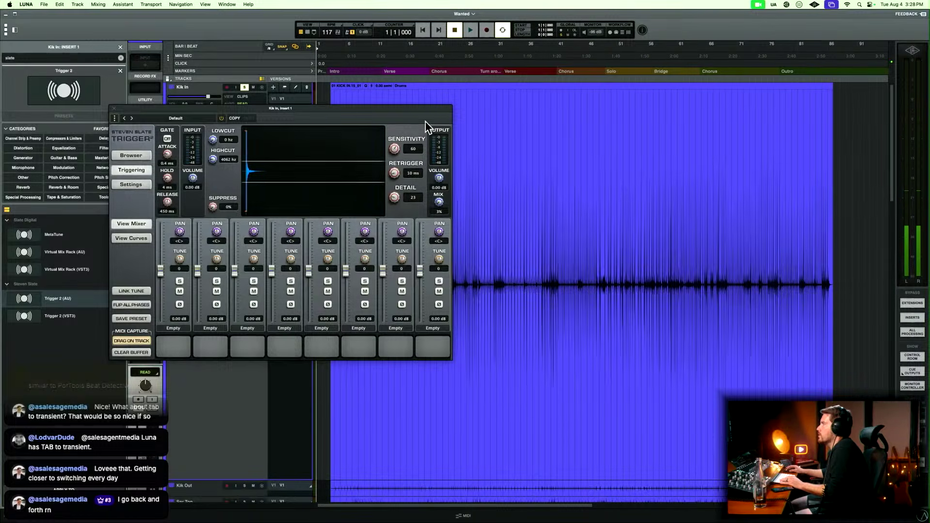
# Close the Trigger 2 window and copy the plug-in from Kik In to Snr Top's first insert in the mixer.
pyautogui.press('Escape')
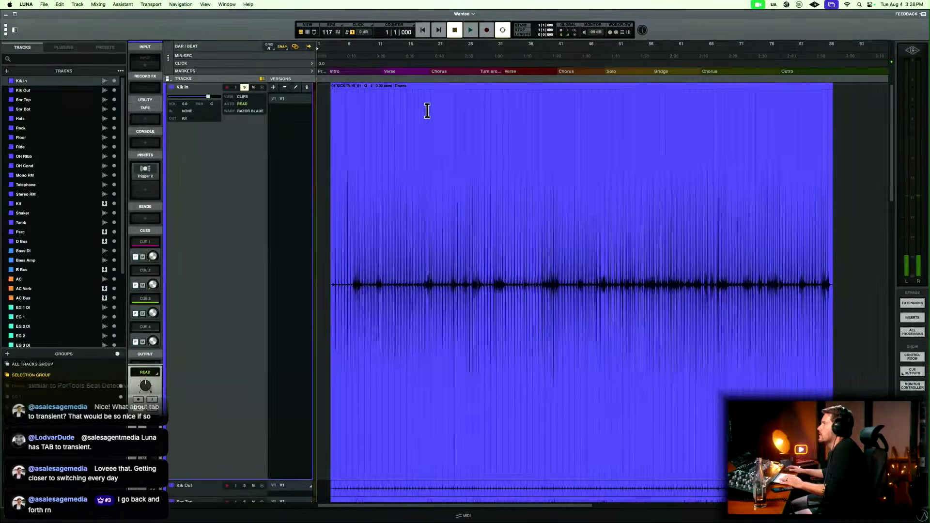
pyautogui.press('super+equal')
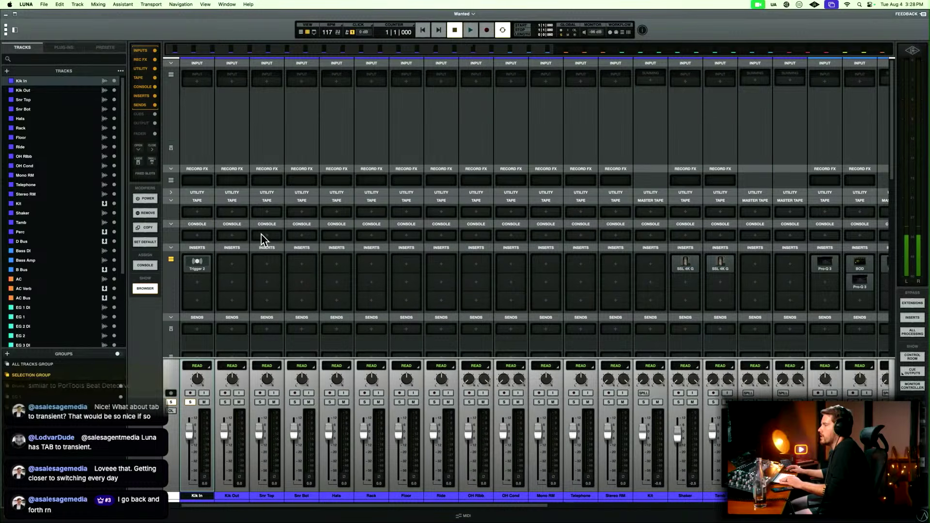
pyautogui.moveTo(200, 258); pyautogui.dragTo(272, 268)
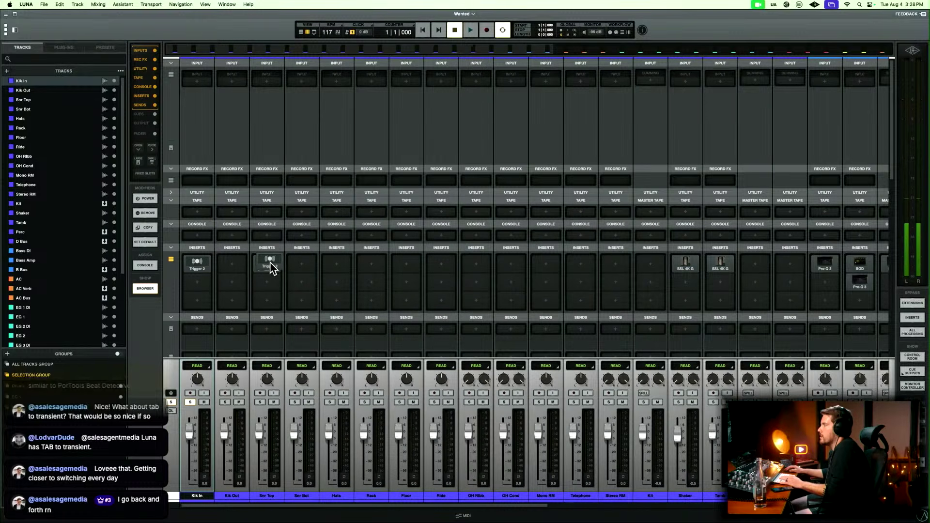
# Return to the timeline, collapse the Kik In track and enlarge Snr Top to show its waveform.
pyautogui.press('super+equal')
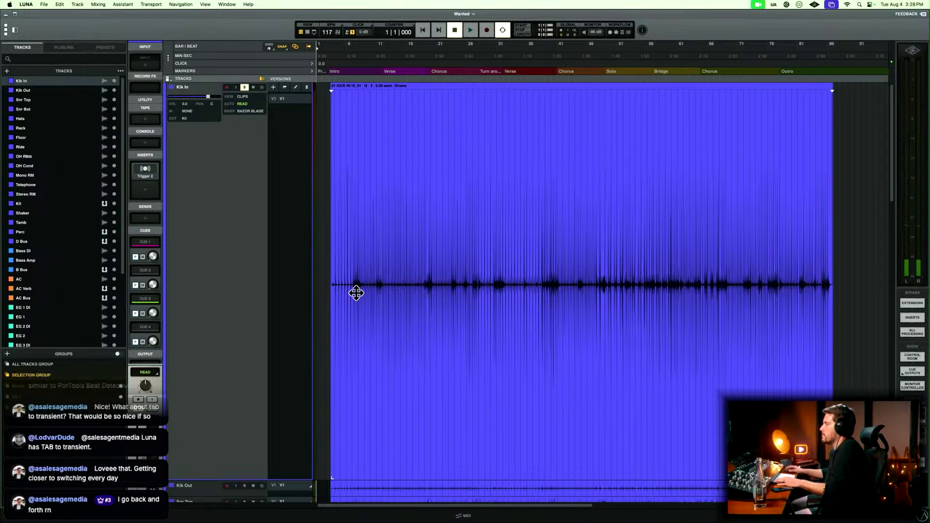
pyautogui.scroll(-5, 317, 304)
pyautogui.press('e')
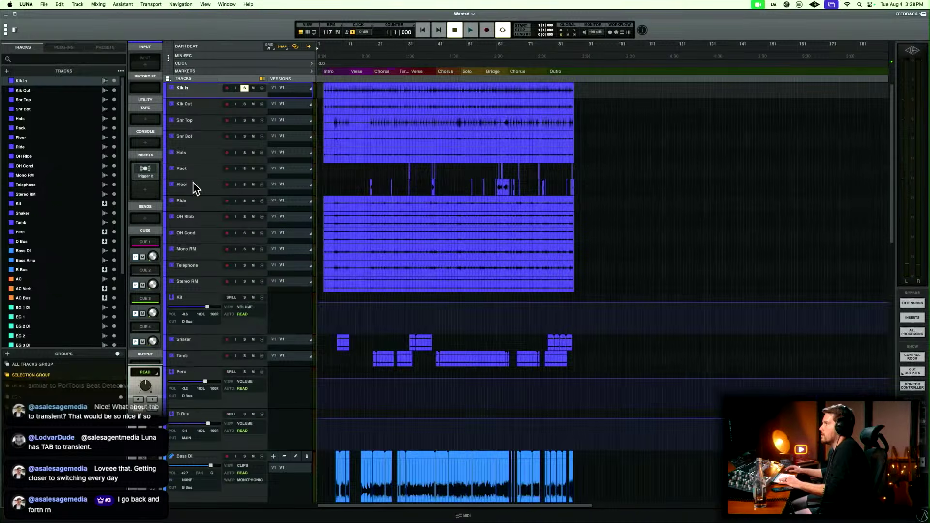
pyautogui.click(202, 130)
pyautogui.press('e')
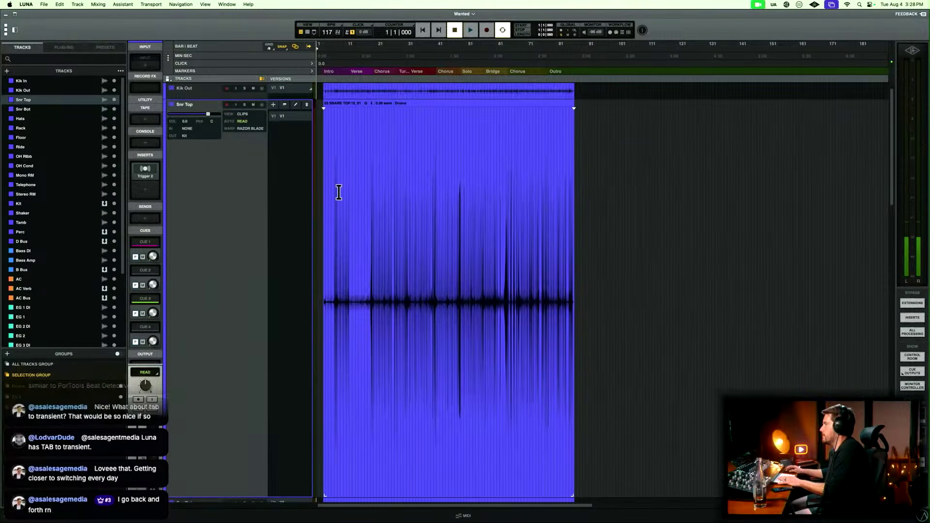
# Place the playhead at bar 7, beat 2 on Snr Top and zoom in on its first loud hits.
pyautogui.click(339, 192)
pyautogui.press('t')
pyautogui.press('t')
pyautogui.press('t')
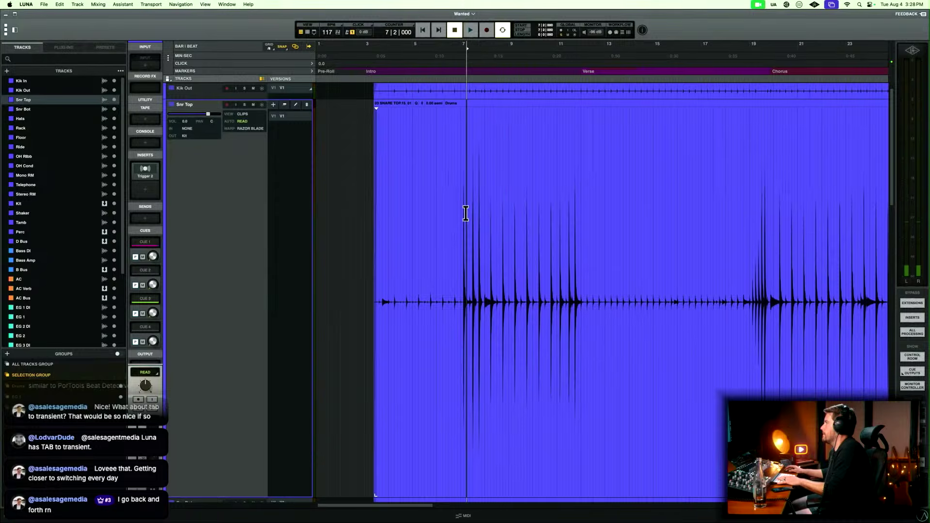
# Solo Snr Top and audition its first loud hits from just before bar 7.
pyautogui.press('t')
pyautogui.press('t')
pyautogui.click(567, 217)
pyautogui.press('space')
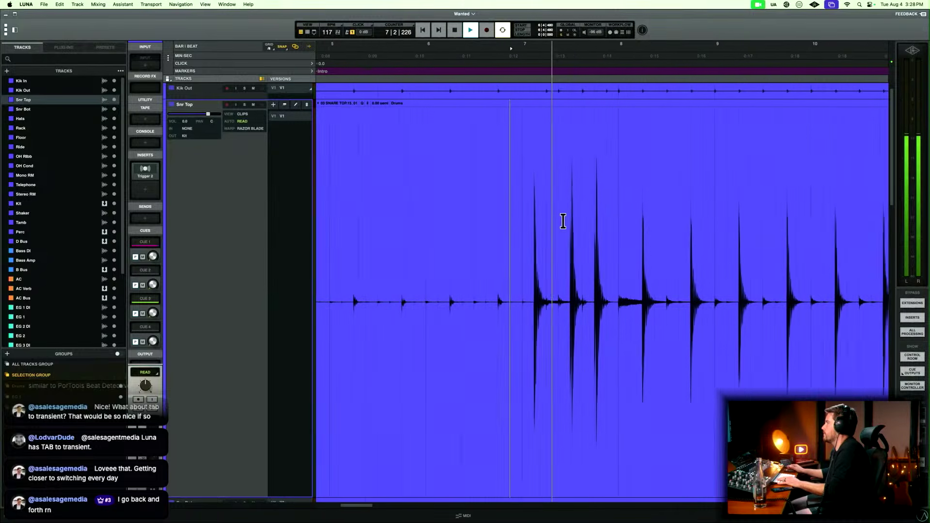
pyautogui.press('space')
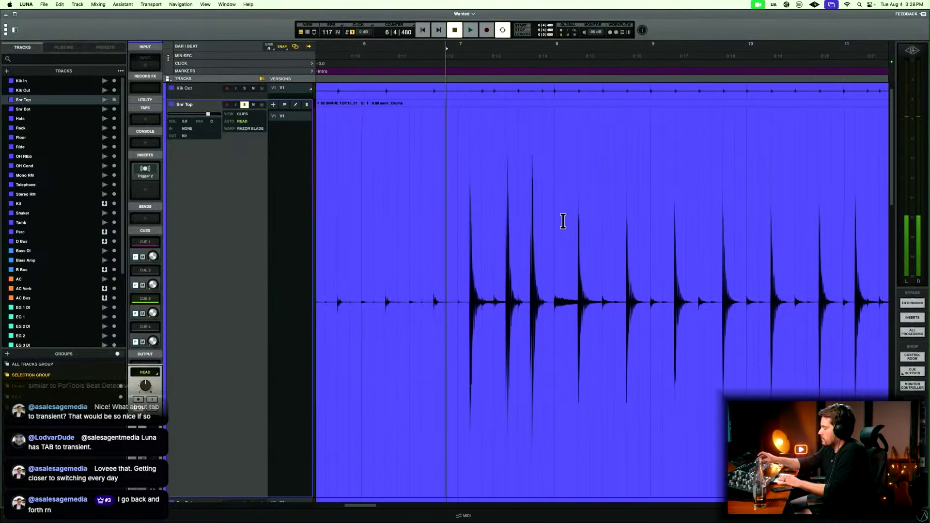
pyautogui.press('space')
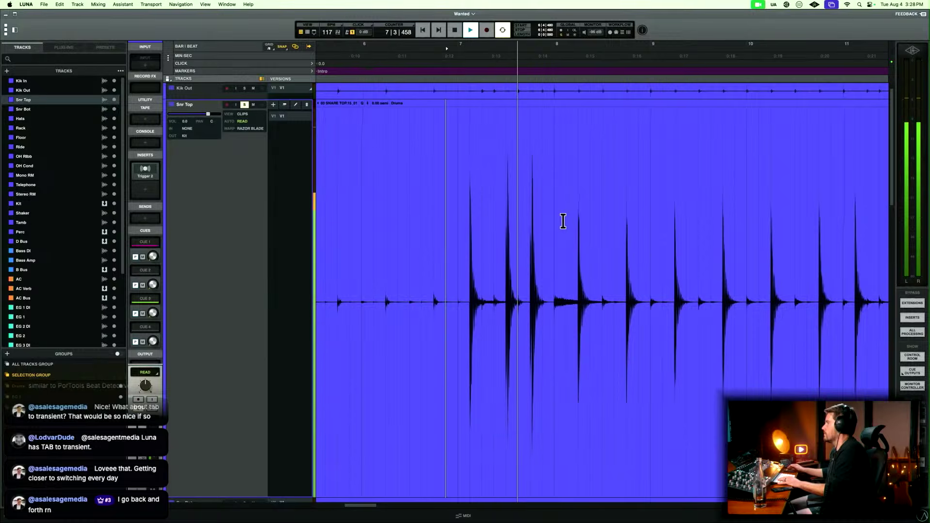
pyautogui.press('space')
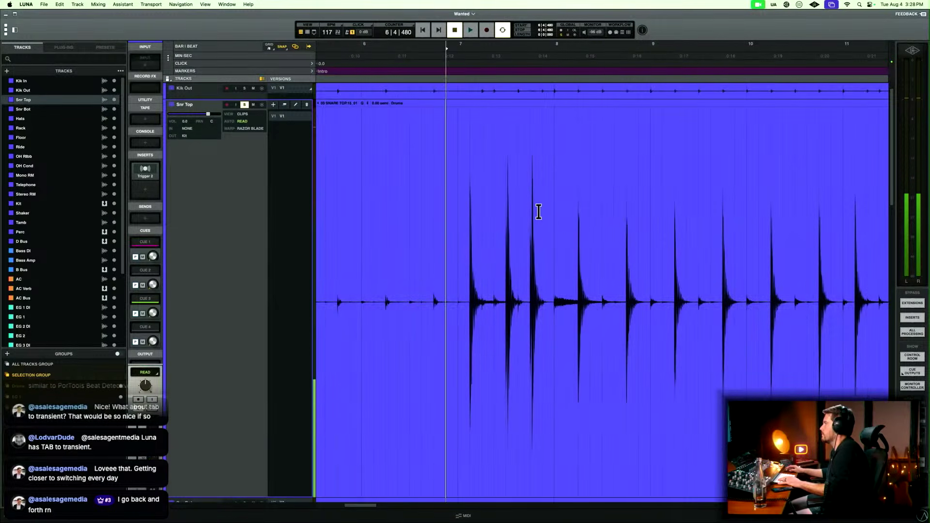
# Place the playhead at the first loud snare hit in bar 7 and open Snr Top's Trigger 2 over the timeline, clear of the waveform peaks.
pyautogui.click(538, 212)
pyautogui.press('t')
pyautogui.press('t')
pyautogui.press('t')
pyautogui.press('r')
pyautogui.press('r')
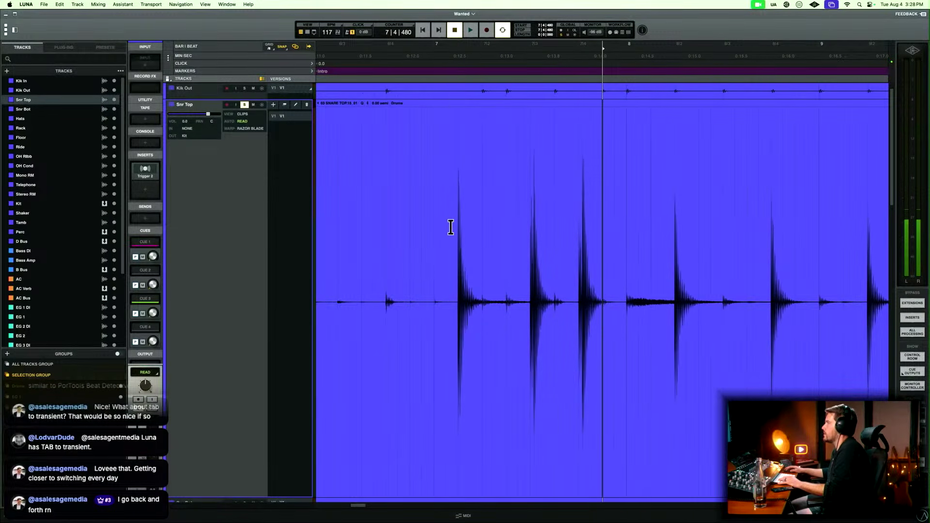
pyautogui.press('super+equal')
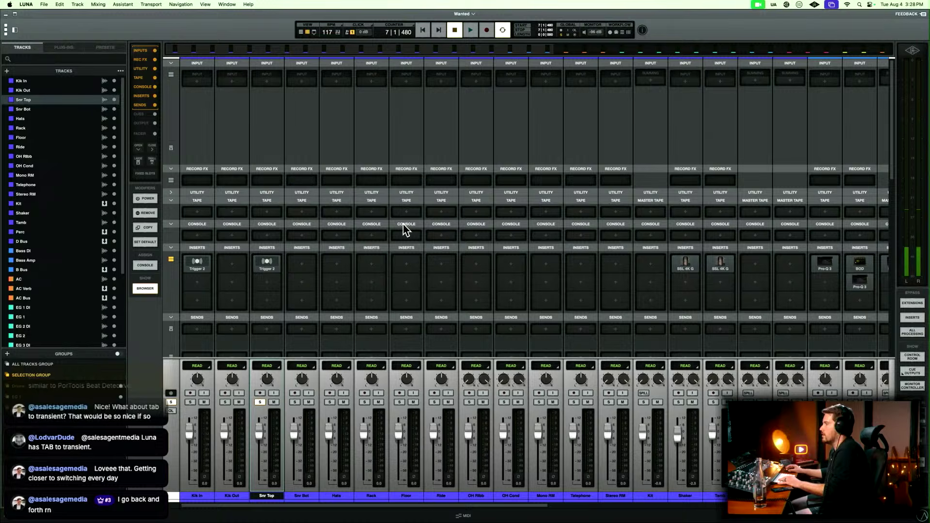
pyautogui.click(267, 264)
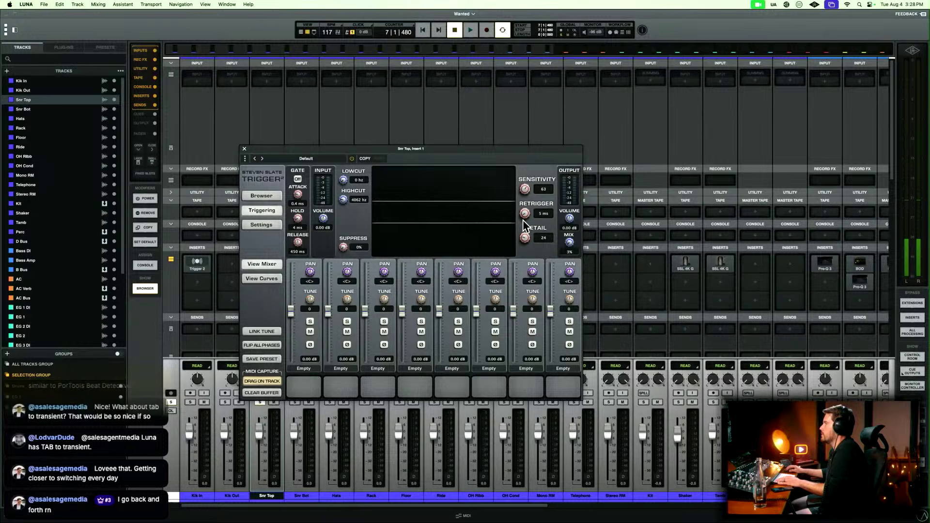
pyautogui.press('super+equal')
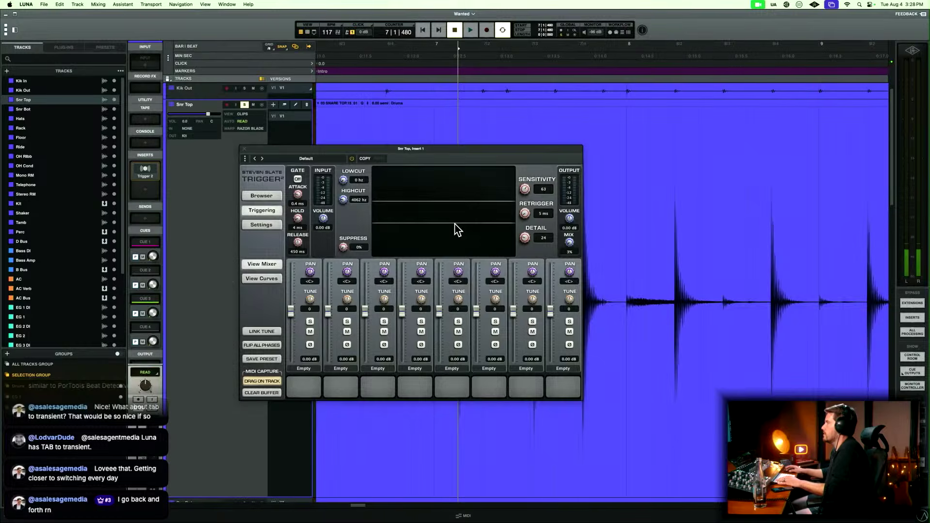
pyautogui.moveTo(461, 147); pyautogui.dragTo(427, 237)
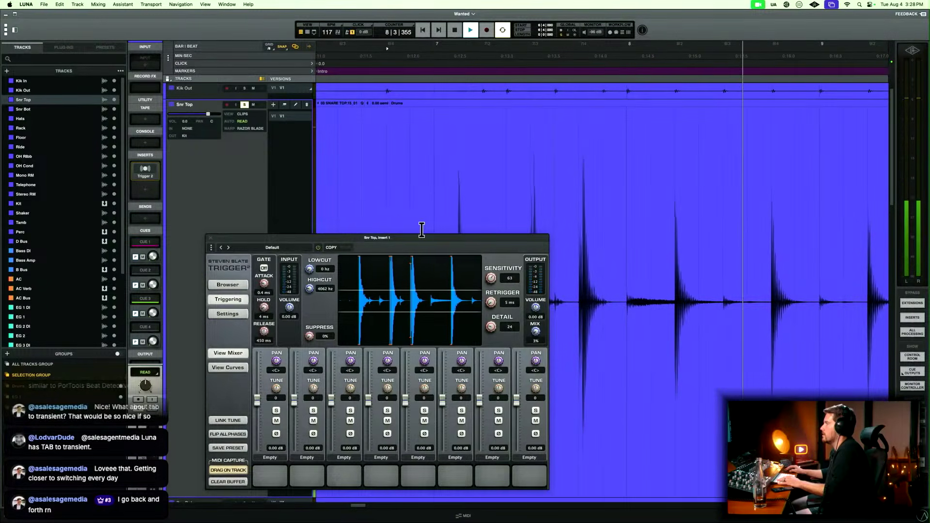
# Play the intro from bar 6, beat 4 and check the snare triggering on the loud hits up to the verse.
pyautogui.press('r')
pyautogui.press('r')
pyautogui.hscroll(5, 421, 230)
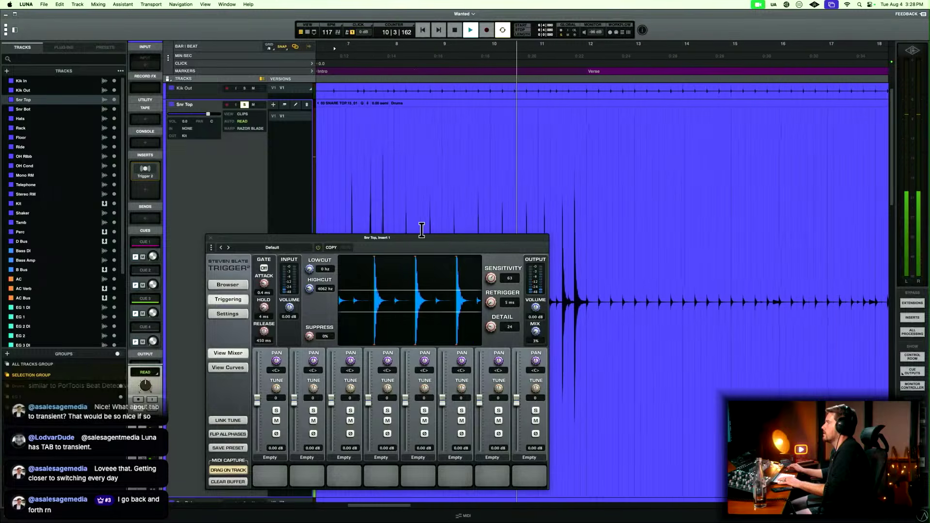
pyautogui.hscroll(3, 424, 235)
pyautogui.hscroll(1, 423, 237)
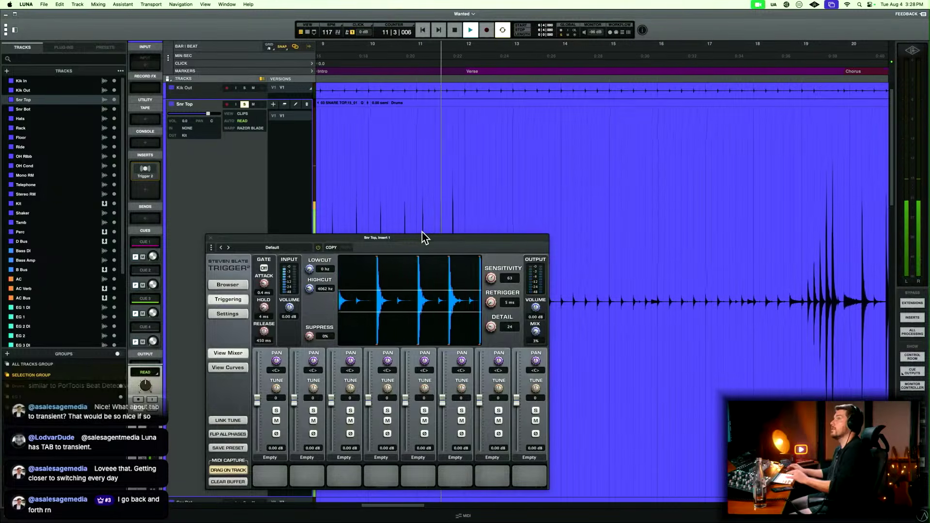
# Check the snare triggering on the fill at bar 18, beat 4 and through the first chorus.
pyautogui.hscroll(3, 424, 235)
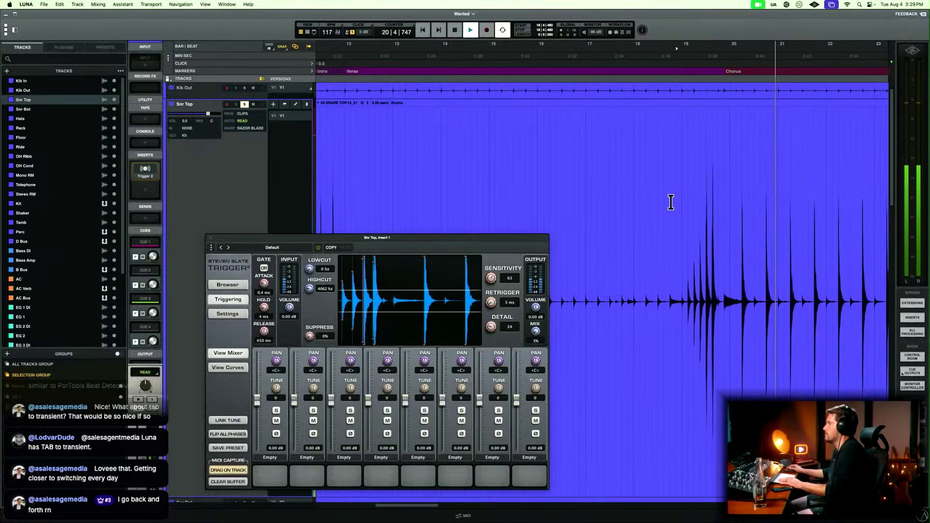
pyautogui.hscroll(3, 670, 203)
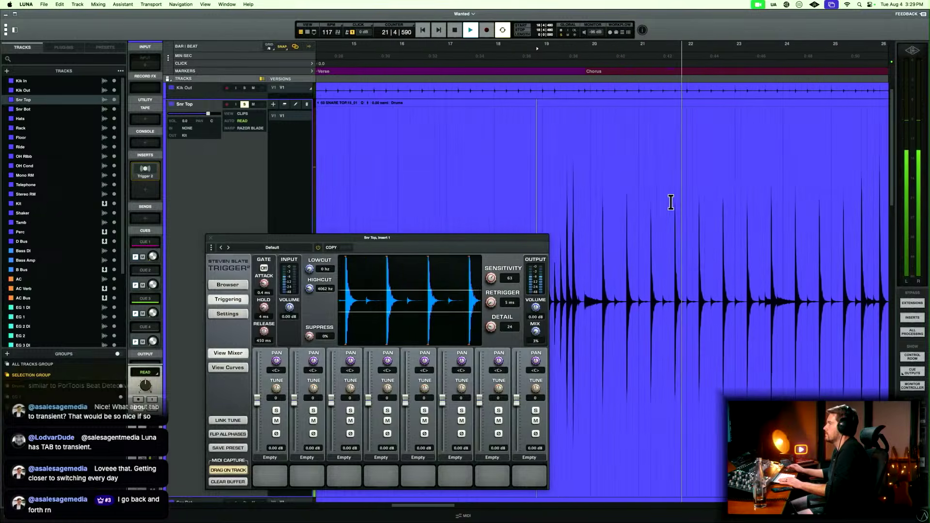
pyautogui.hscroll(3, 670, 202)
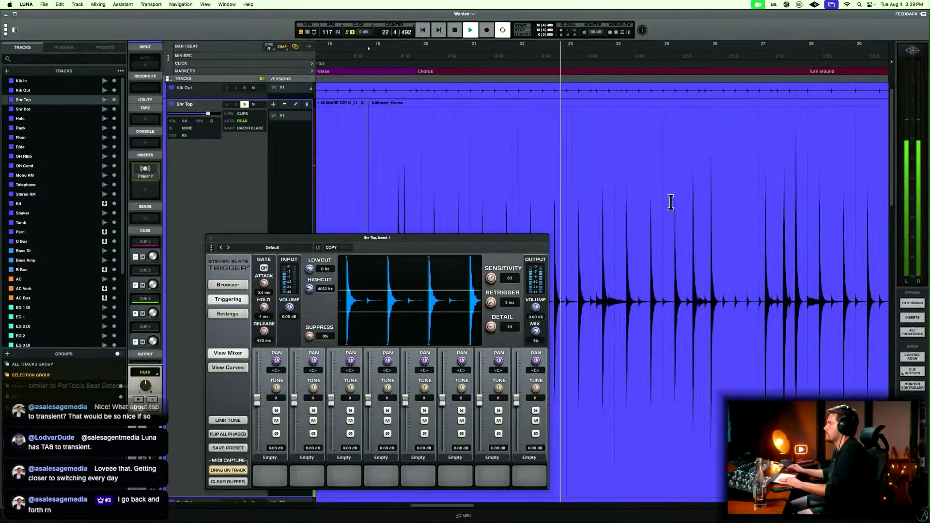
pyautogui.hscroll(3, 670, 203)
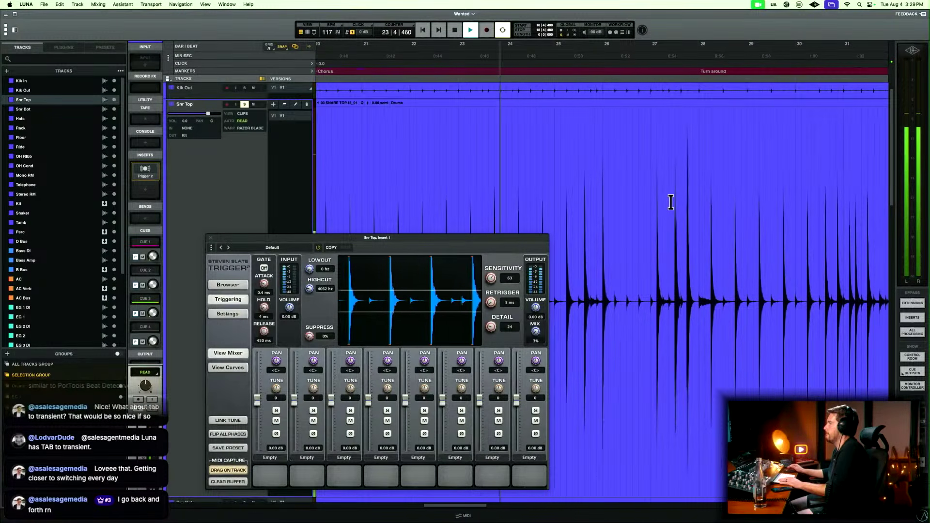
pyautogui.hscroll(2, 670, 202)
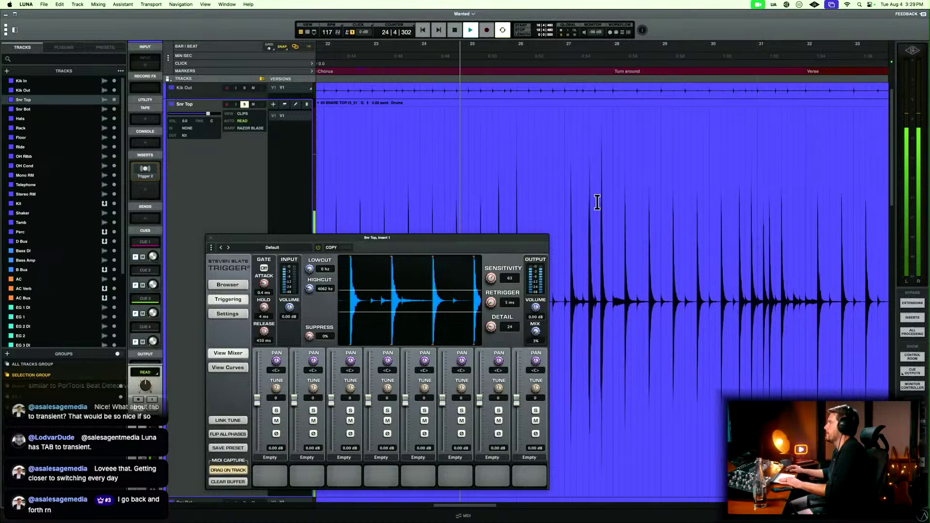
# Check the snare triggering from bar 27 through the turn around into the verse, then stop playback.
pyautogui.click(566, 198)
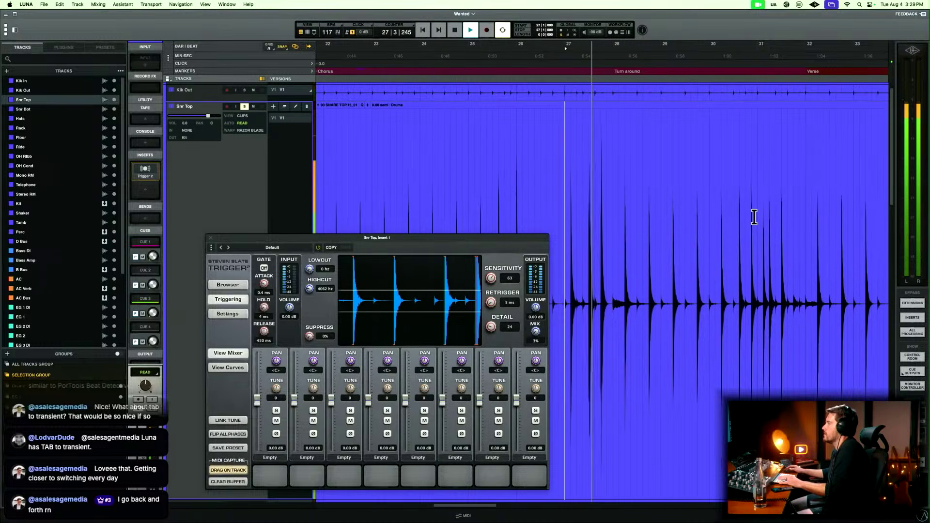
pyautogui.hscroll(4, 753, 217)
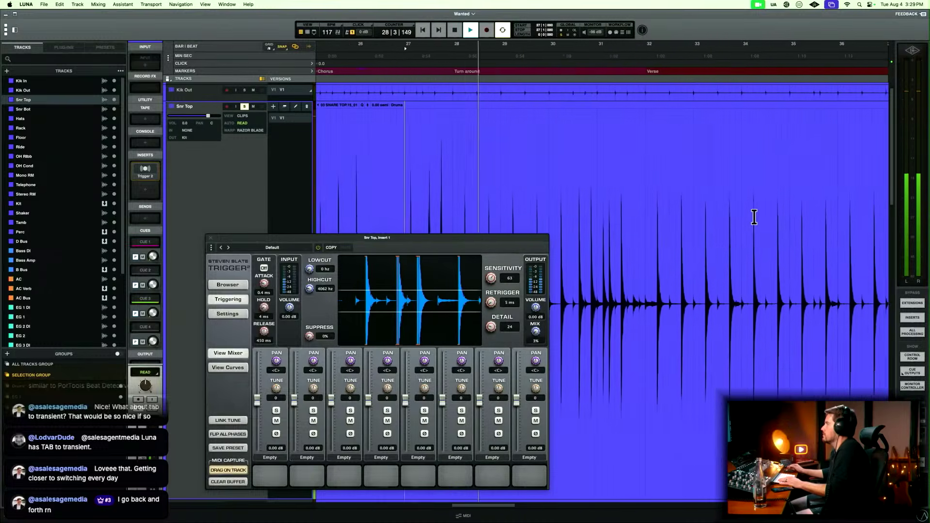
pyautogui.hscroll(1, 754, 217)
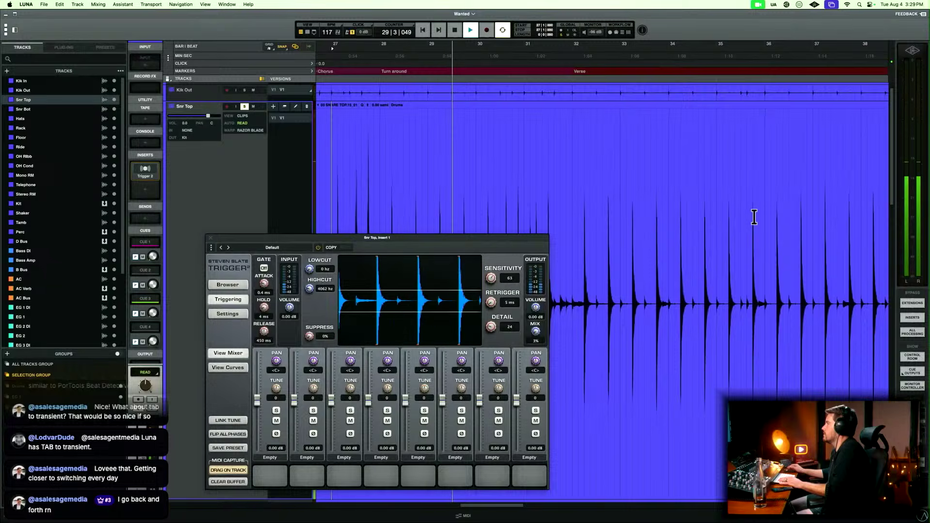
pyautogui.press('r')
pyautogui.hscroll(3, 754, 217)
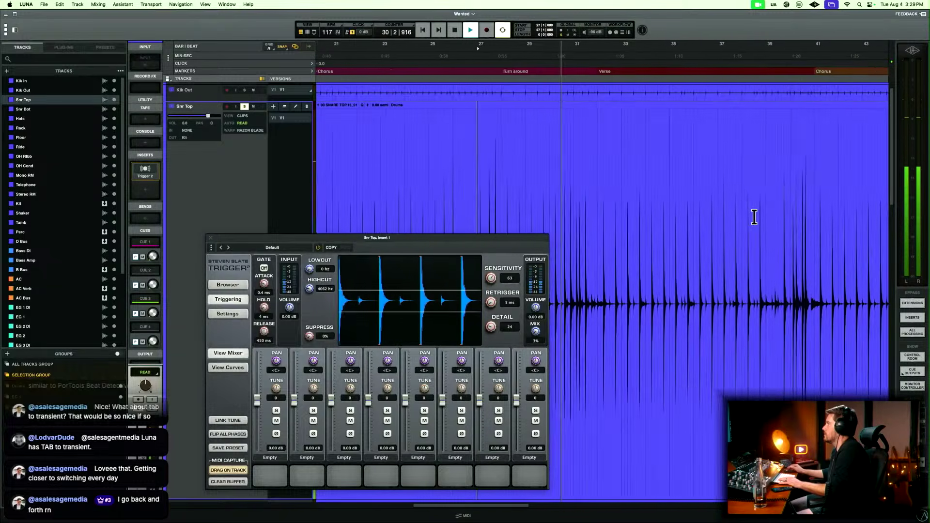
pyautogui.hscroll(1, 753, 217)
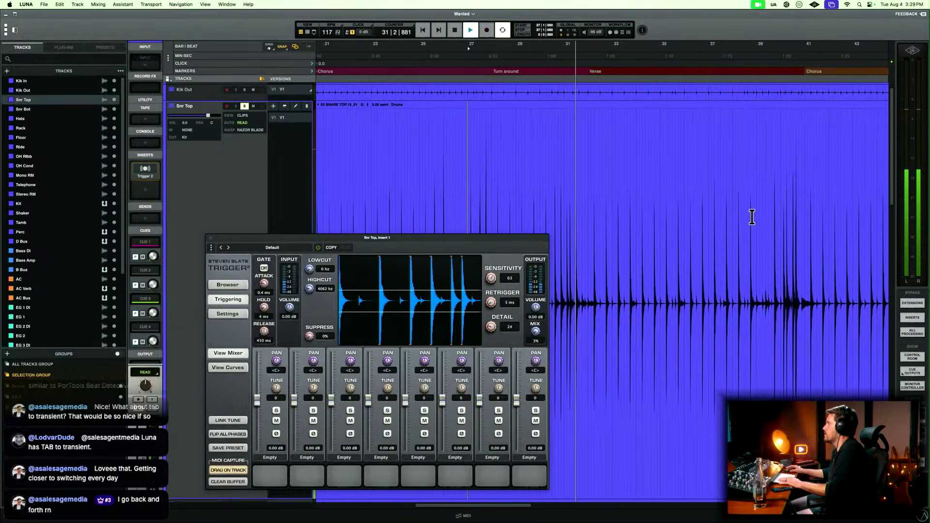
pyautogui.hscroll(1, 746, 220)
pyautogui.press('space')
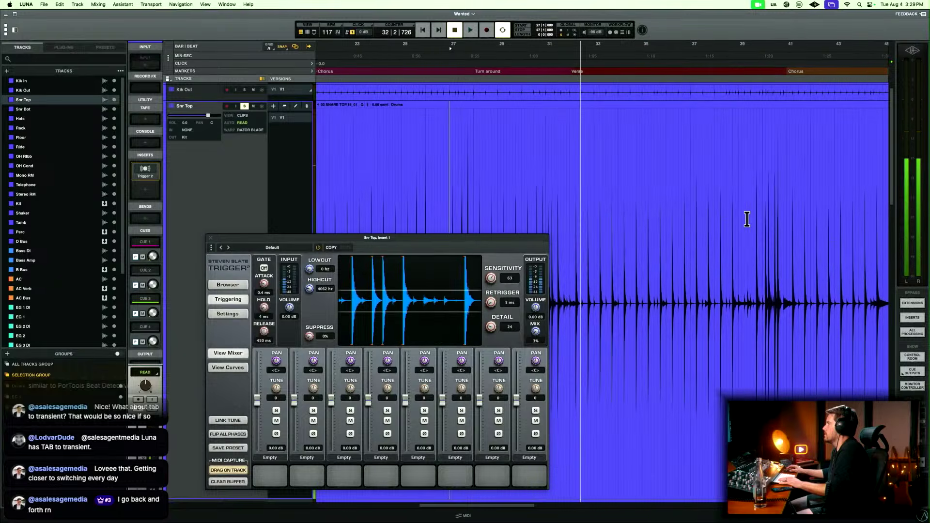
# Spot-check the snare triggering from bar 39 into the chorus, from bar 48 into the solo and from bar 55 into the bridge.
pyautogui.hscroll(5, 747, 220)
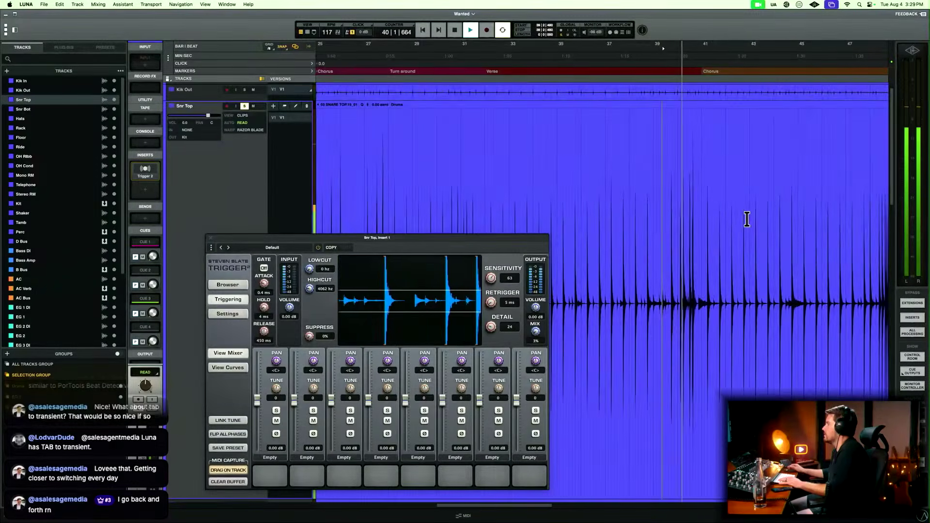
pyautogui.hscroll(3, 747, 219)
pyautogui.hscroll(4, 746, 219)
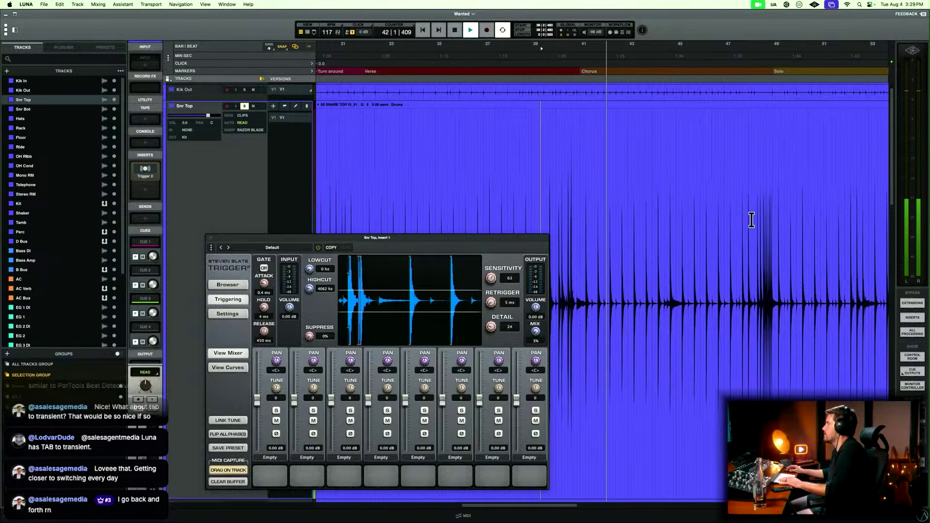
pyautogui.click(749, 226)
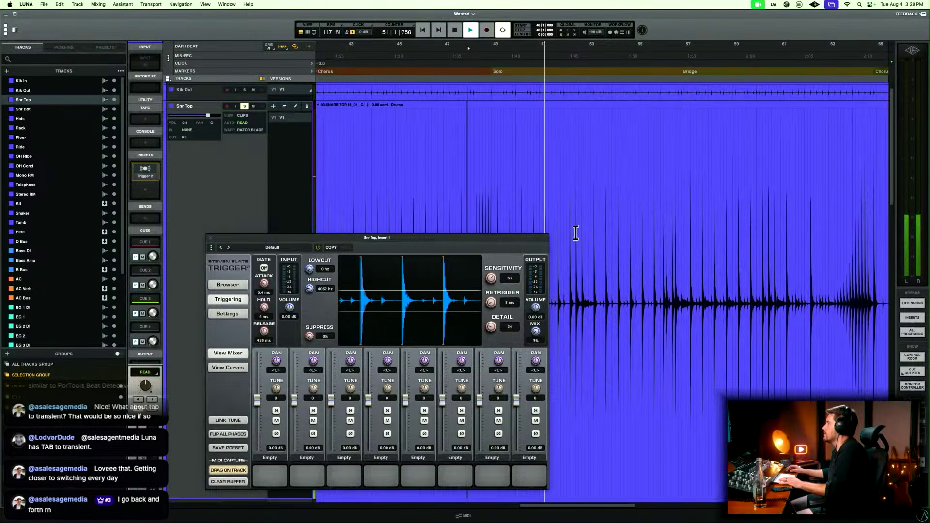
pyautogui.click(655, 240)
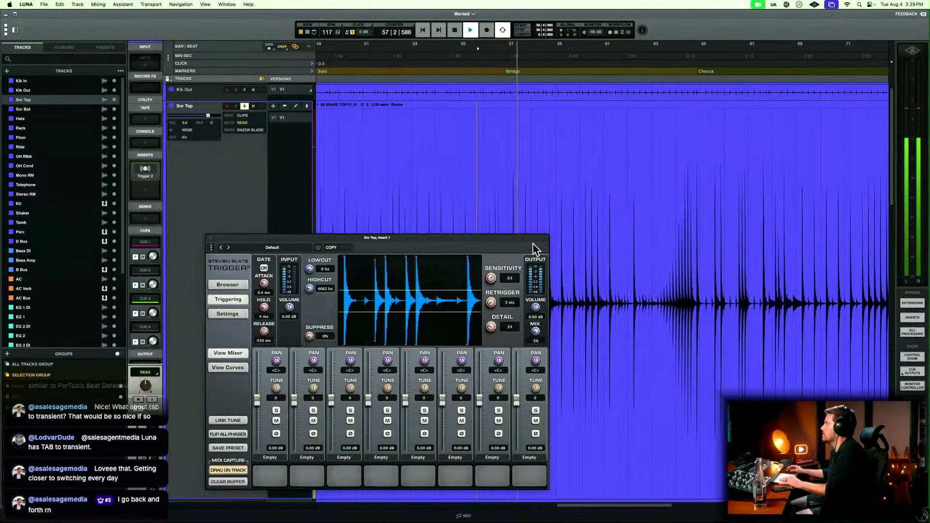
# Check the snare triggering on the bridge's closing build-up from bar 62, beat 4 into the chorus, then stop playback.
pyautogui.click(648, 270)
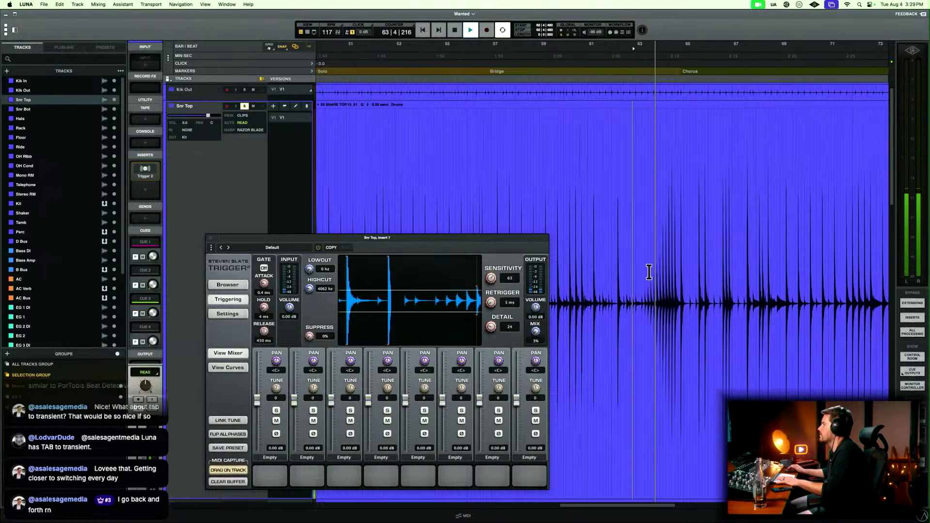
pyautogui.press('t')
pyautogui.press('t')
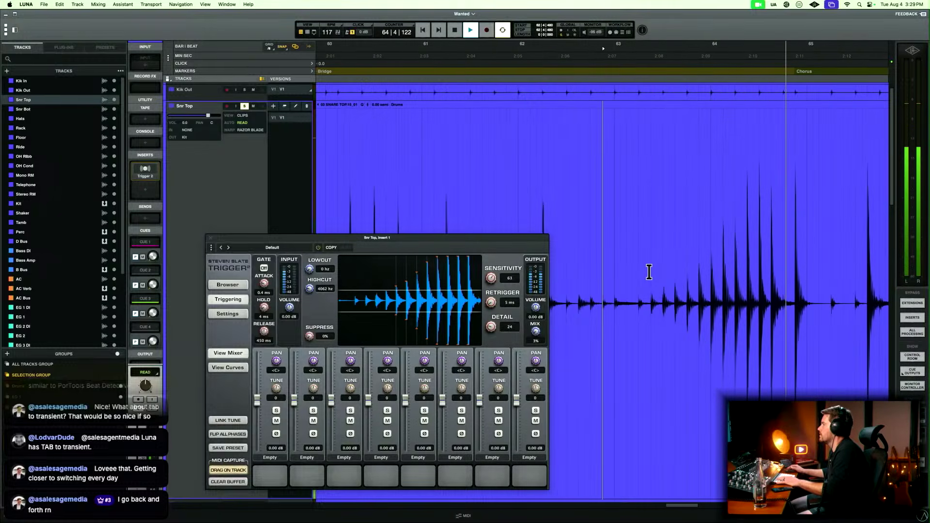
pyautogui.press('r')
pyautogui.press('r')
pyautogui.press('r')
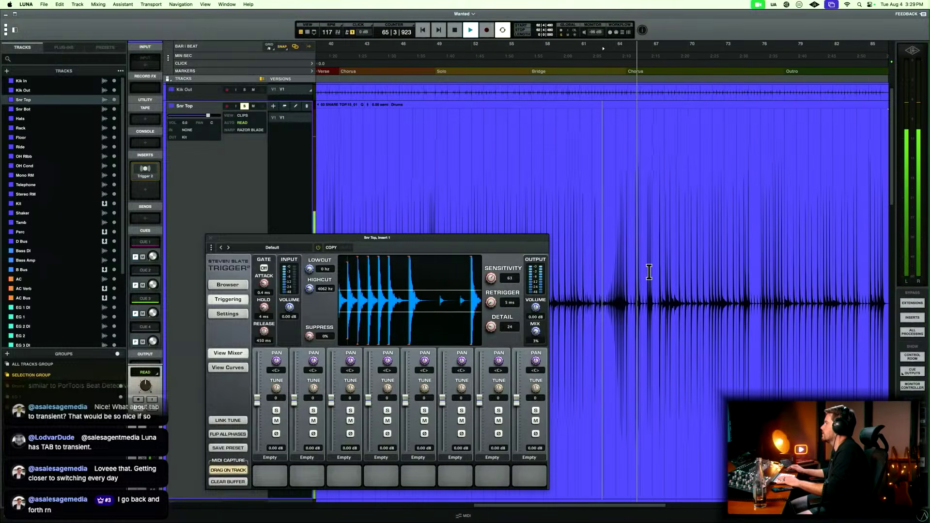
pyautogui.press('space')
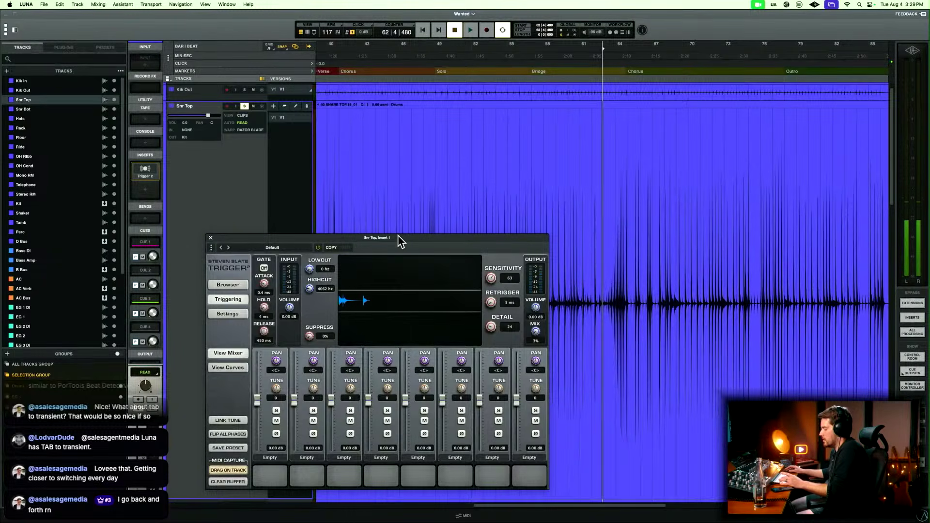
# Close Snr Top's Trigger 2 and copy the plug-in to Rack's first insert, showing its window over the full-song timeline.
pyautogui.press('super+w')
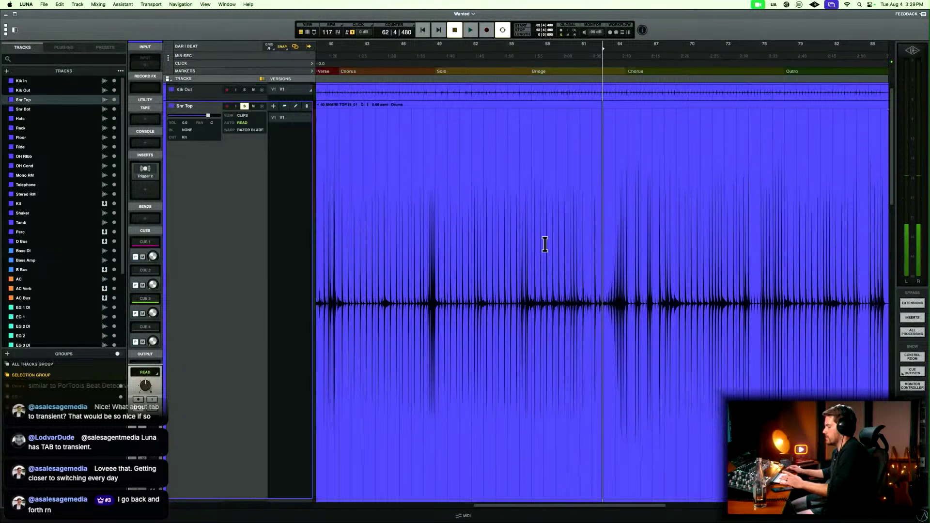
pyautogui.press('e')
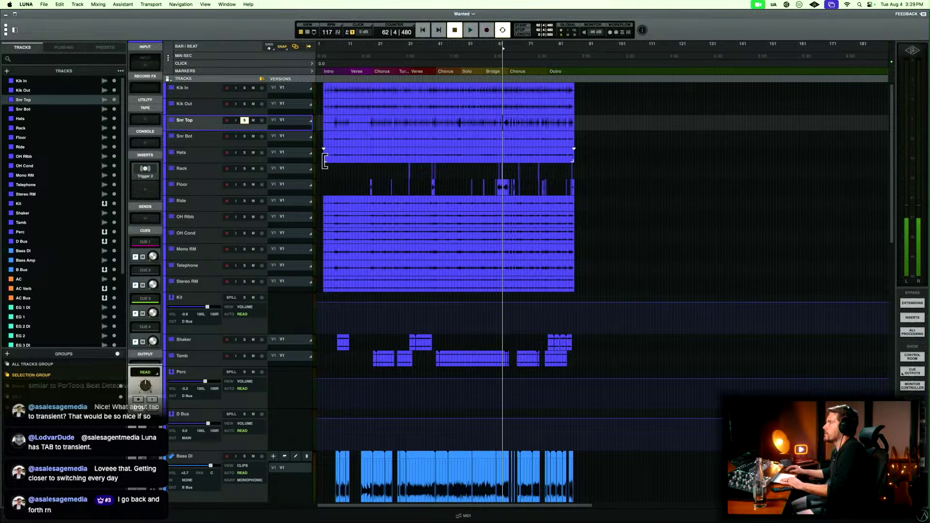
pyautogui.press('super+equal')
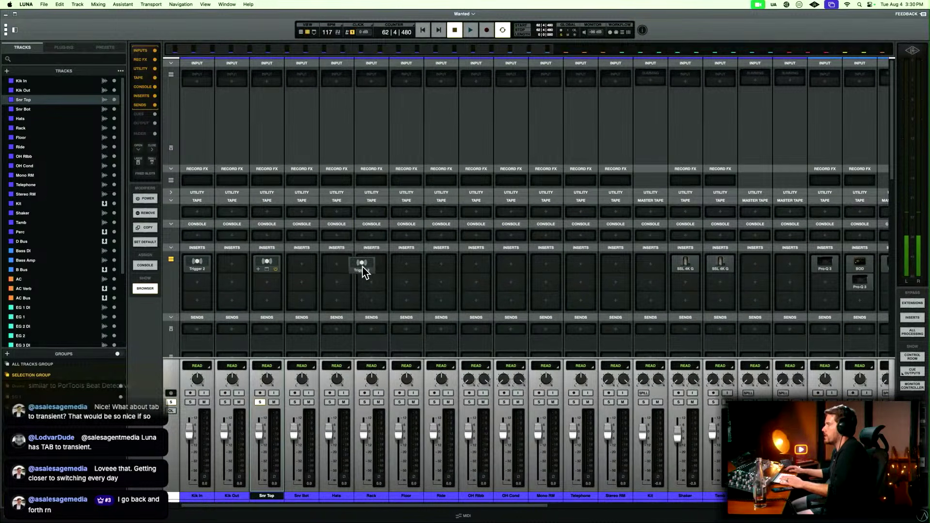
pyautogui.click(379, 262)
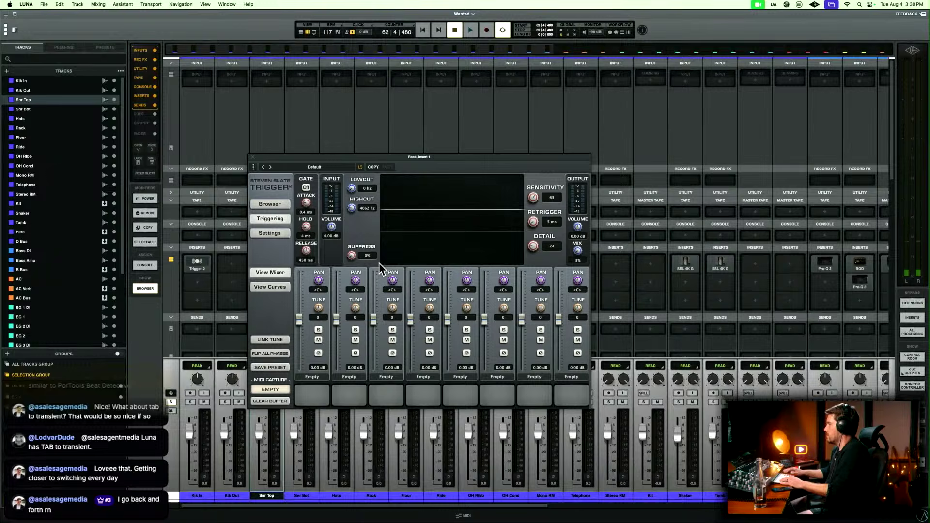
pyautogui.press('super+equal')
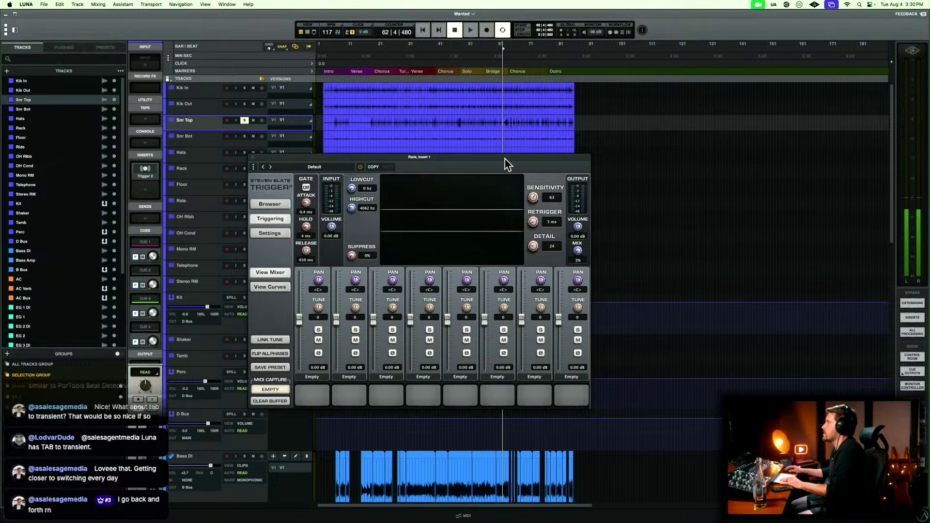
# Move Rack's Trigger 2 window clear of the drum tracks and check the rack tom triggering from bar 31, beat 3 into the verse.
pyautogui.moveTo(505, 162); pyautogui.dragTo(785, 266)
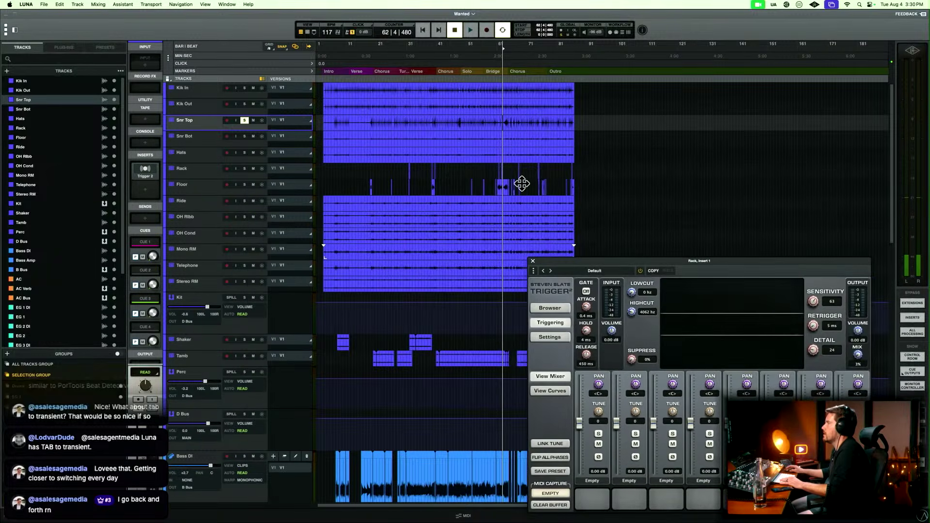
pyautogui.click(407, 166)
pyautogui.press('t')
pyautogui.press('t')
pyautogui.press('t')
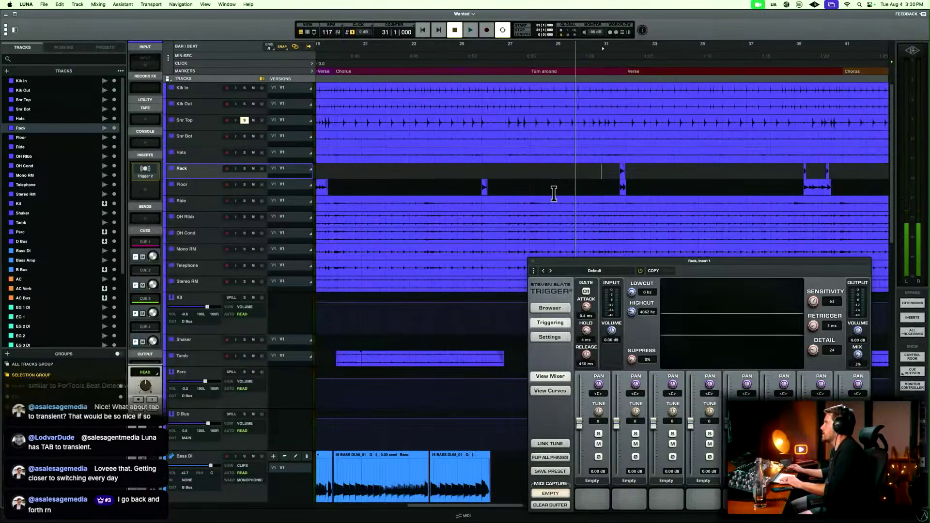
pyautogui.hscroll(3, 554, 193)
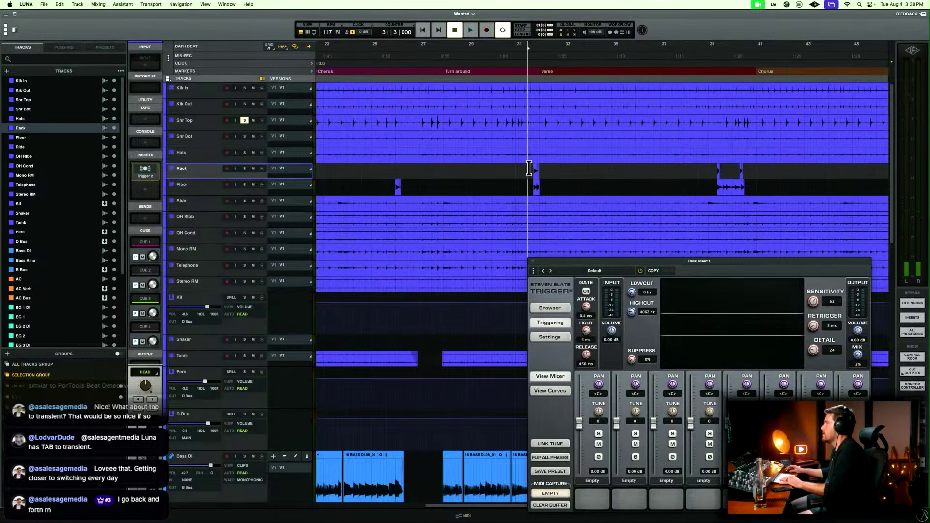
pyautogui.press('space')
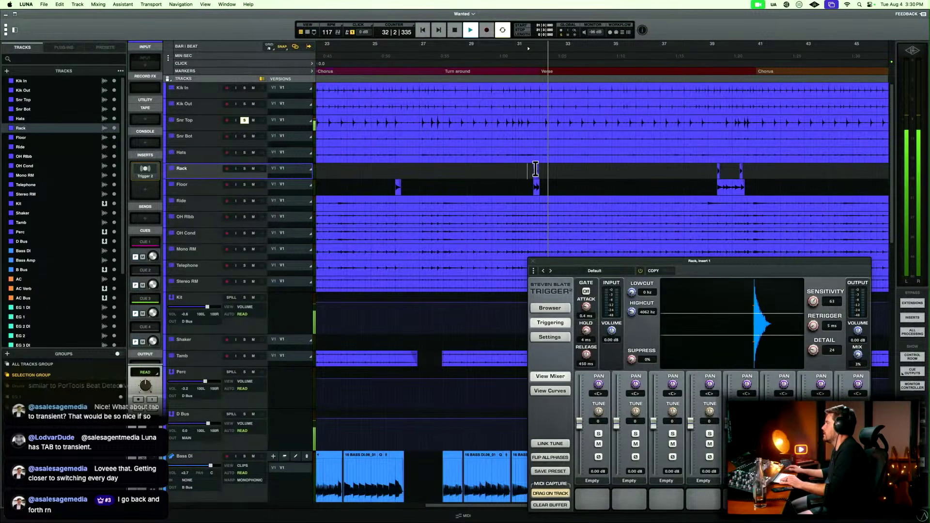
pyautogui.press('space')
pyautogui.press('space')
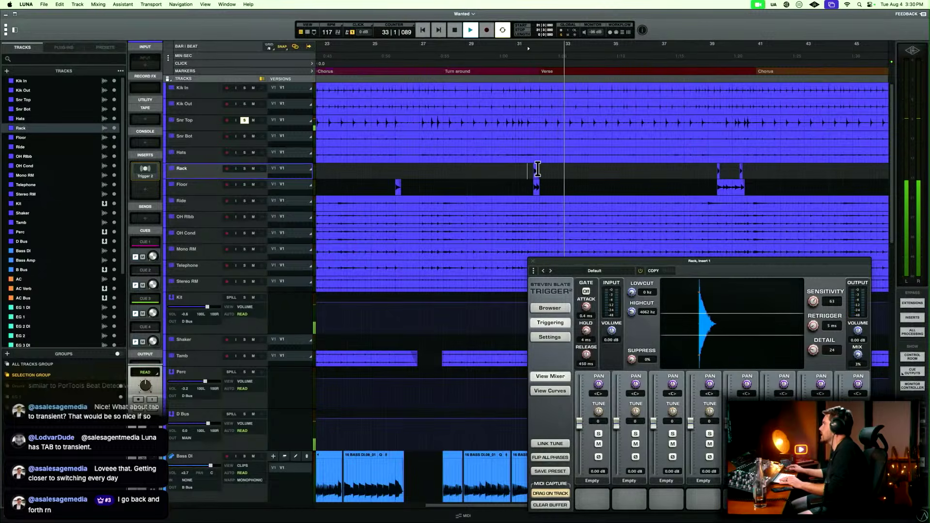
# Set the retrigger in Rack's Trigger 2 to 18 ms while replaying the tom fill from bar 39 into the chorus.
pyautogui.press('space')
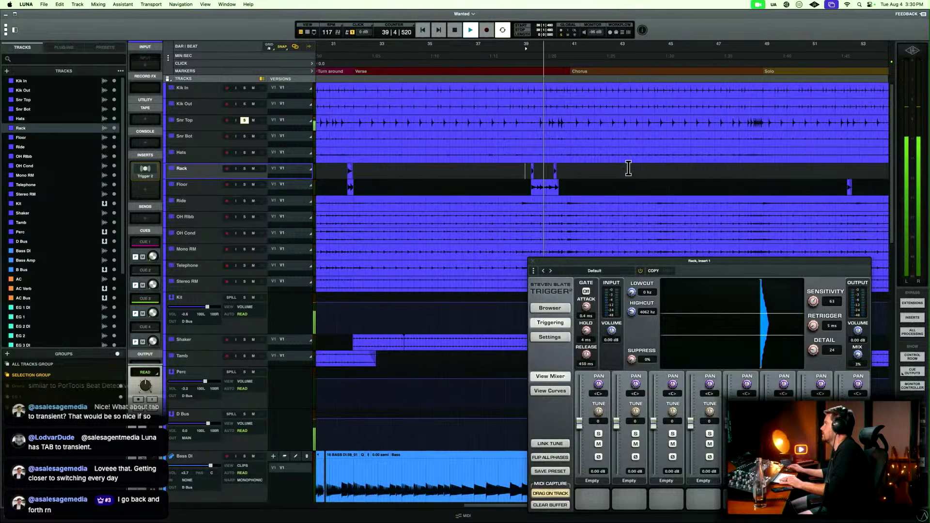
pyautogui.press('space')
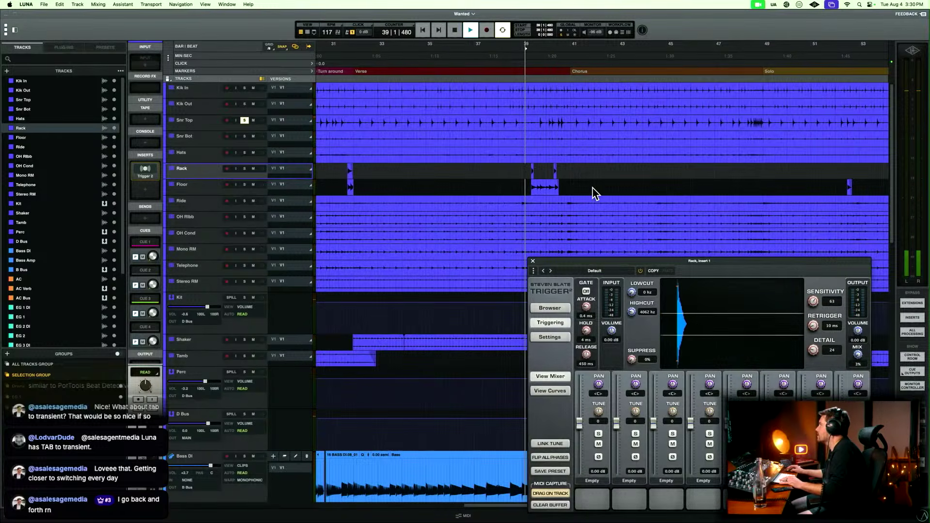
pyautogui.moveTo(810, 328); pyautogui.dragTo(813, 323)
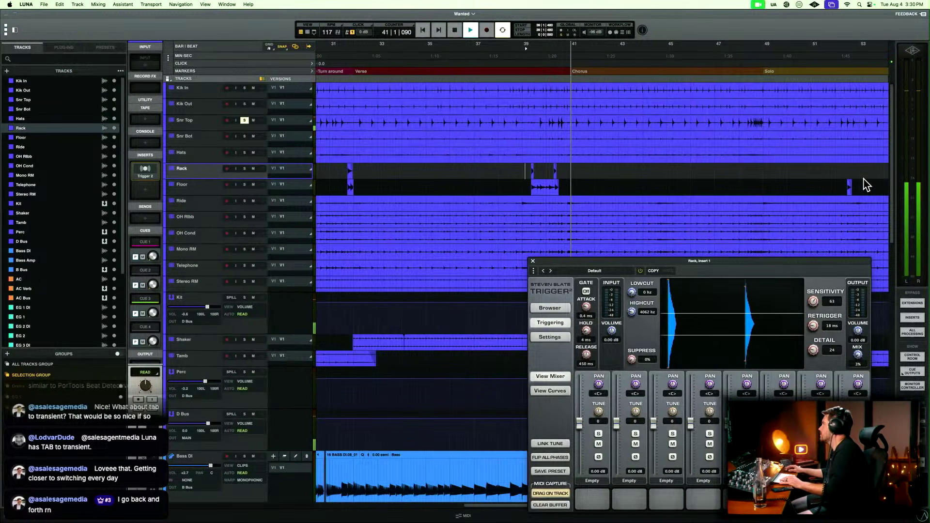
pyautogui.press('space')
# Solo Rack with Snr Top and spot-check the rack tom triggering from bars 61 and 68 and from bar 74, beat 4.
pyautogui.hscroll(5, 822, 171)
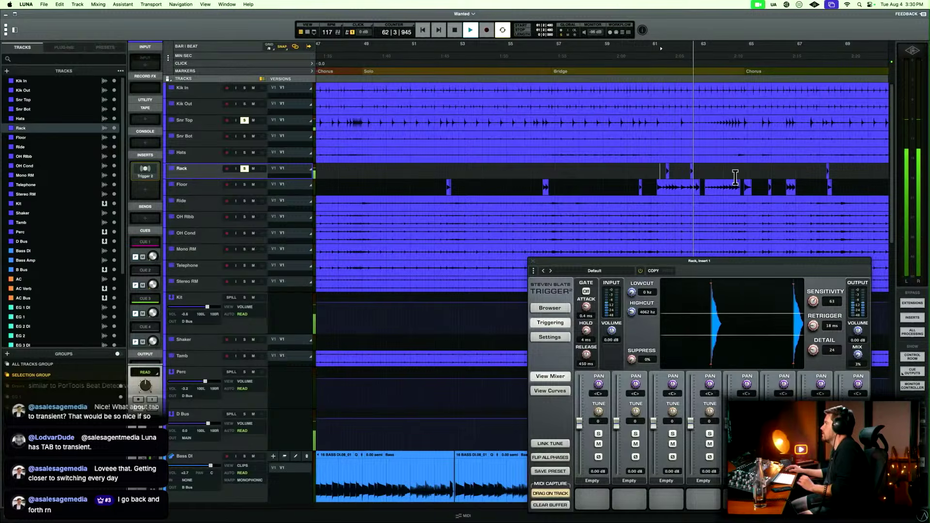
pyautogui.hscroll(2, 731, 178)
pyautogui.hscroll(3, 732, 178)
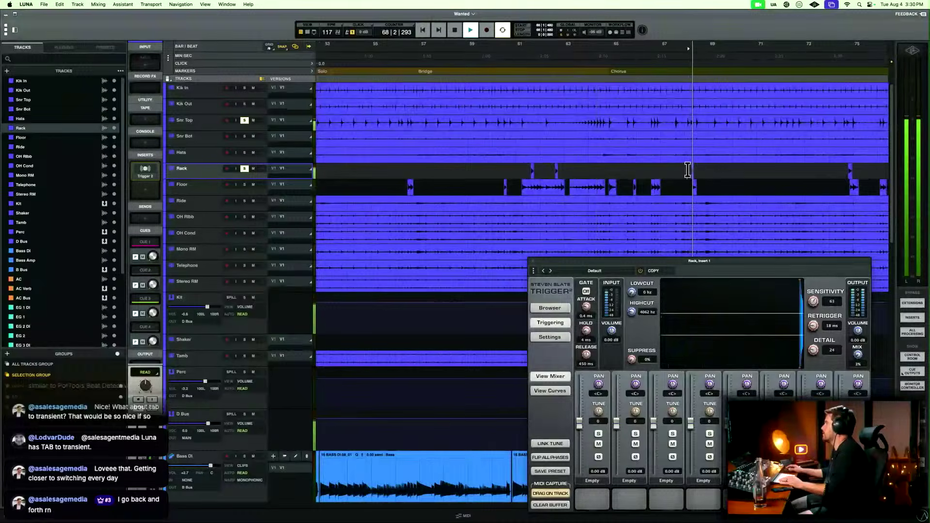
pyautogui.hscroll(8, 687, 170)
pyautogui.press('space')
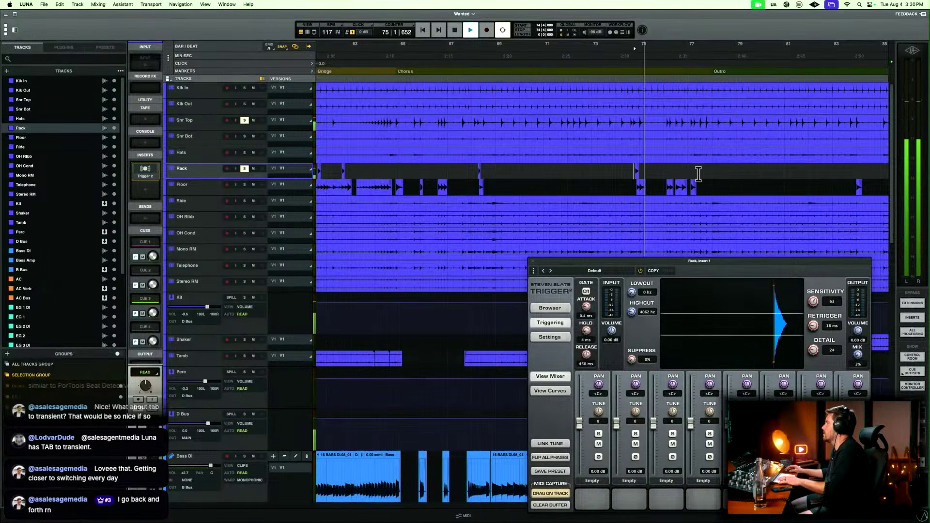
pyautogui.press('space')
pyautogui.hscroll(2, 828, 163)
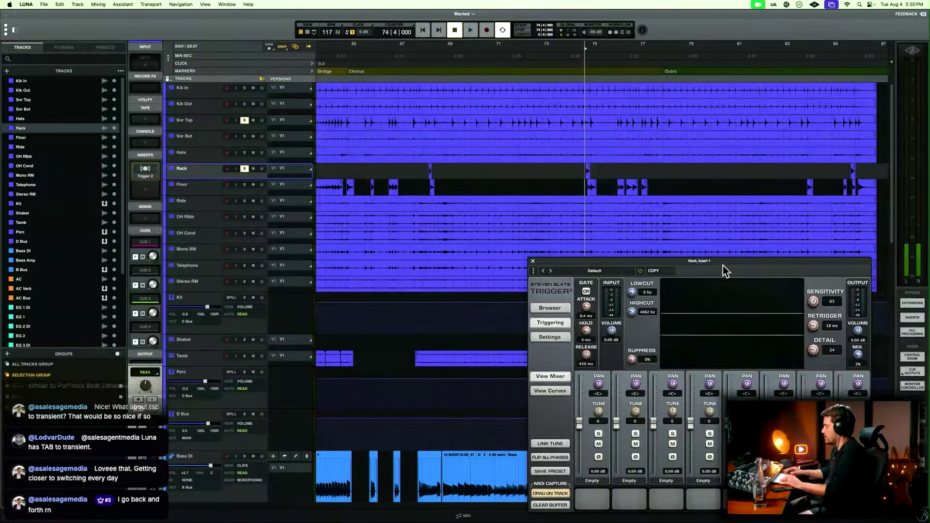
# Close Rack's Trigger 2, copy the plug-in to Floor's first insert and leave only Floor soloed in the timeline.
pyautogui.press('super+equal')
pyautogui.press('super+w')
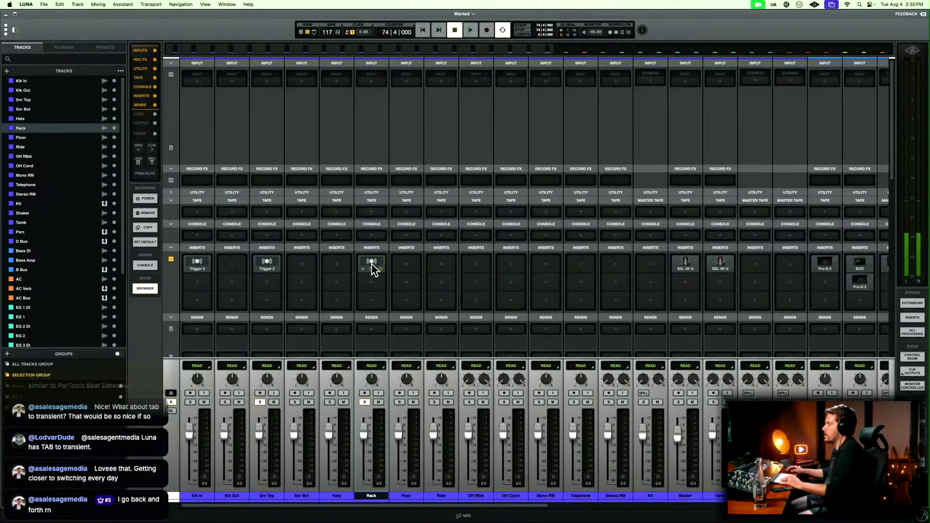
pyautogui.moveTo(371, 264); pyautogui.dragTo(405, 262)
pyautogui.press('super+equal')
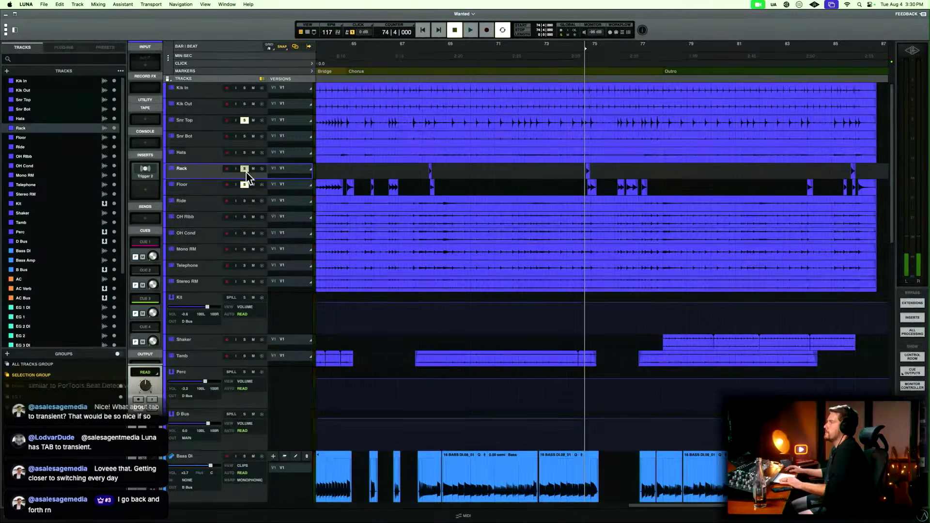
pyautogui.hscroll(-5, 397, 155)
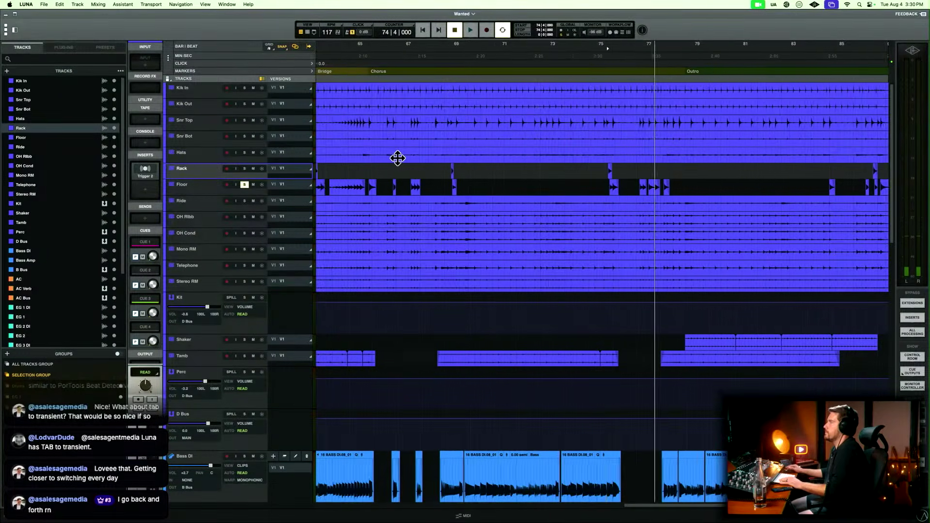
# Enlarge the Floor track at bar 61, open its Trigger 2 and check the floor tom triggering through the bridge fills.
pyautogui.click(446, 184)
pyautogui.press('e')
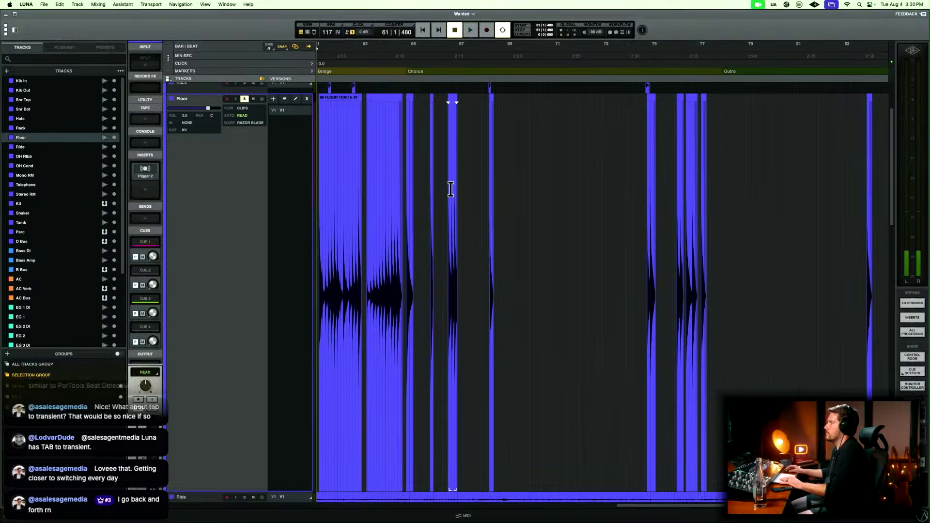
pyautogui.press('t')
pyautogui.press('t')
pyautogui.press('t')
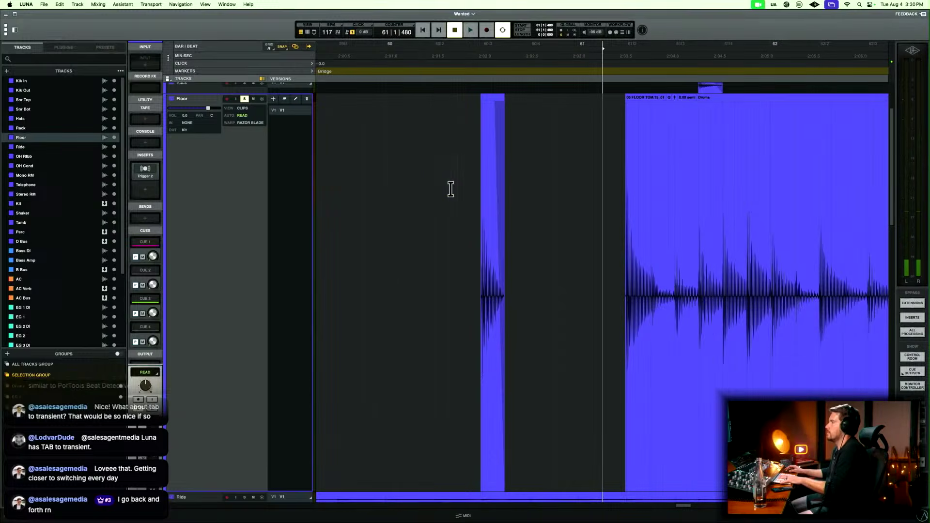
pyautogui.click(144, 170)
pyautogui.press('space')
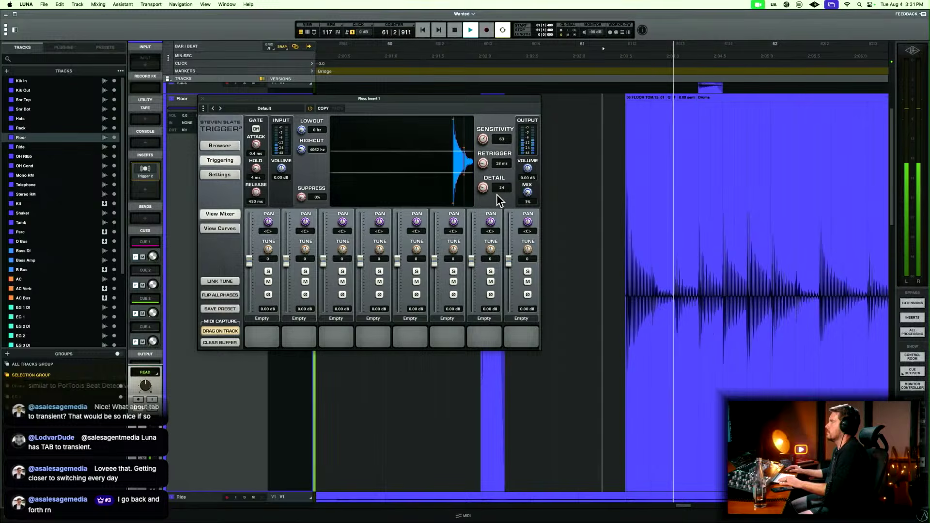
pyautogui.press('r')
pyautogui.press('r')
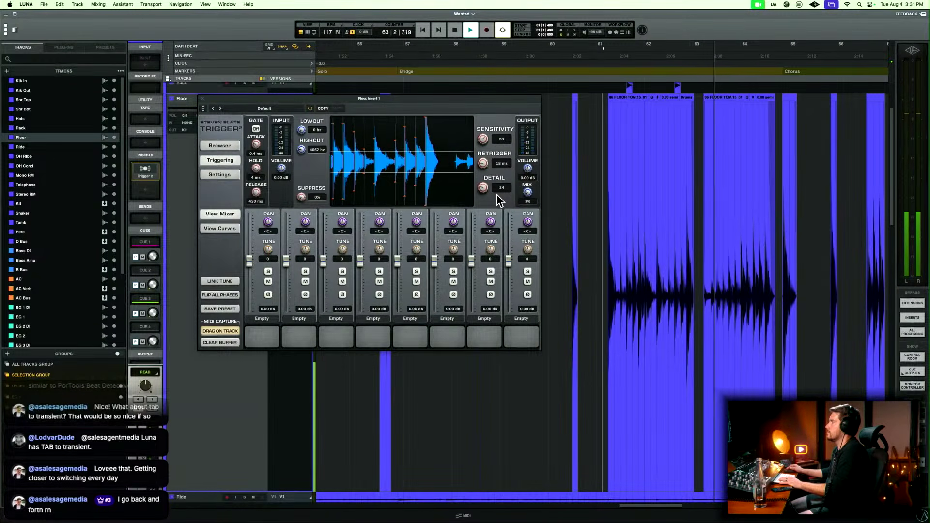
# Set Floor's Trigger 2 to sensitivity 66 and detail 12, replay the fills from bar 61 into the chorus, and close the plug-in.
pyautogui.press('space')
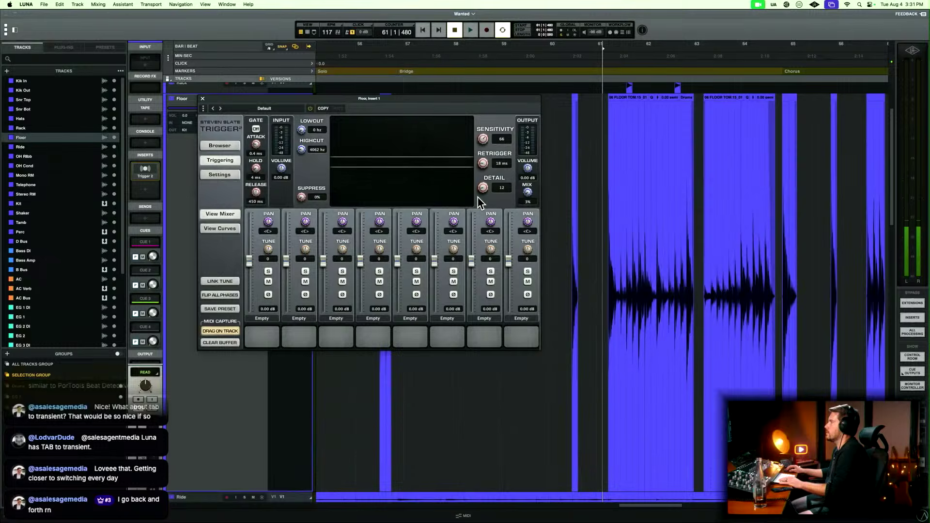
pyautogui.press('space')
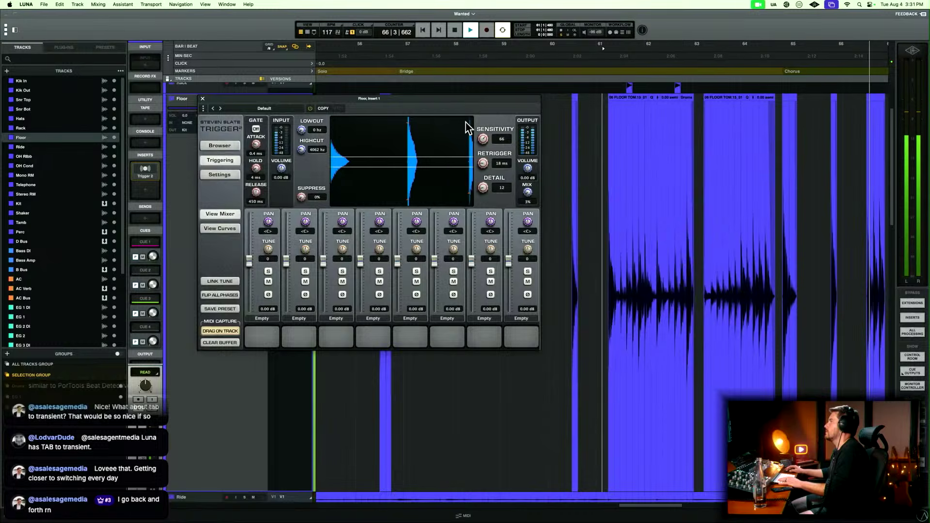
pyautogui.press('super+w')
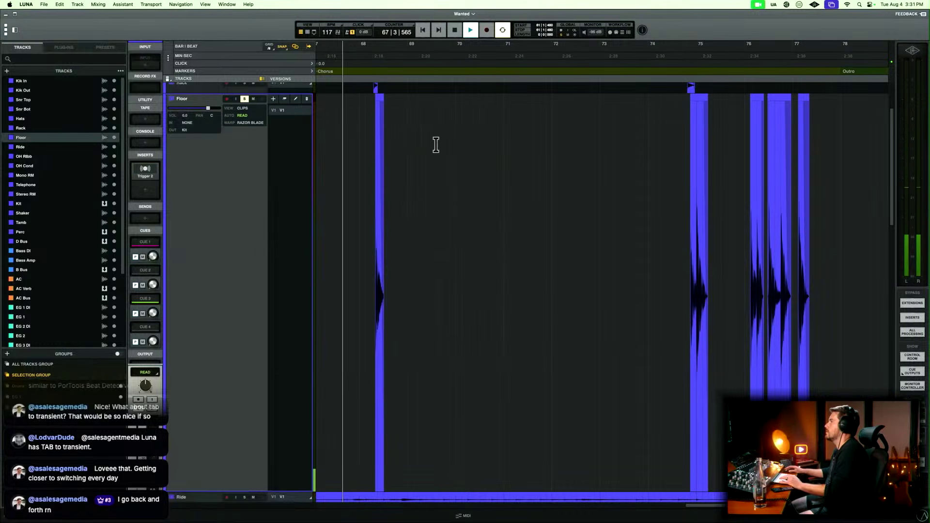
pyautogui.press('space')
# Return Floor to its compact height, clear its solo and place the playhead at bar 3, at the start of the intro.
pyautogui.press('r')
pyautogui.press('super+equal')
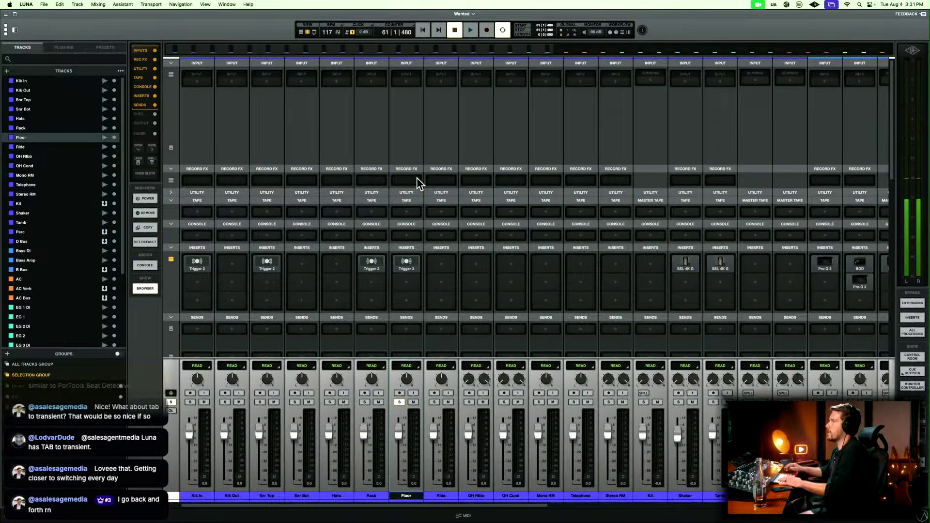
pyautogui.press('super+equal')
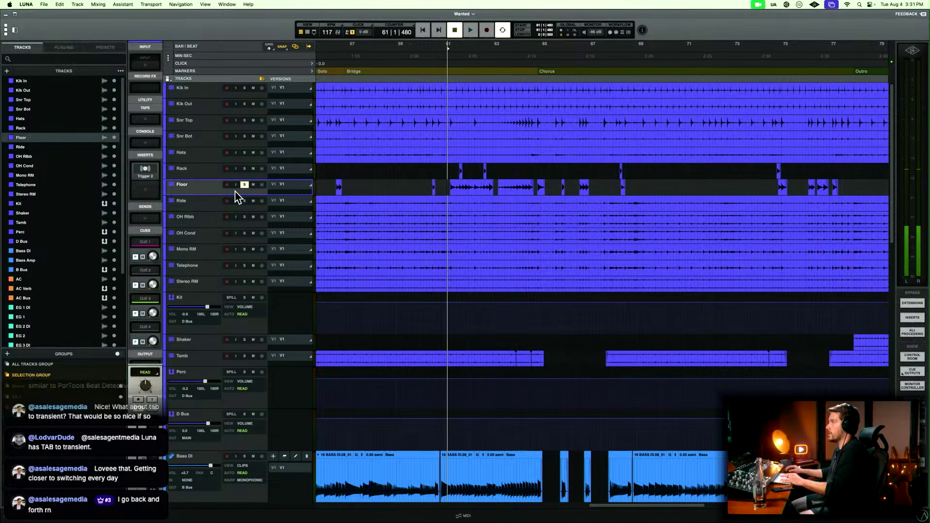
pyautogui.press('Return')
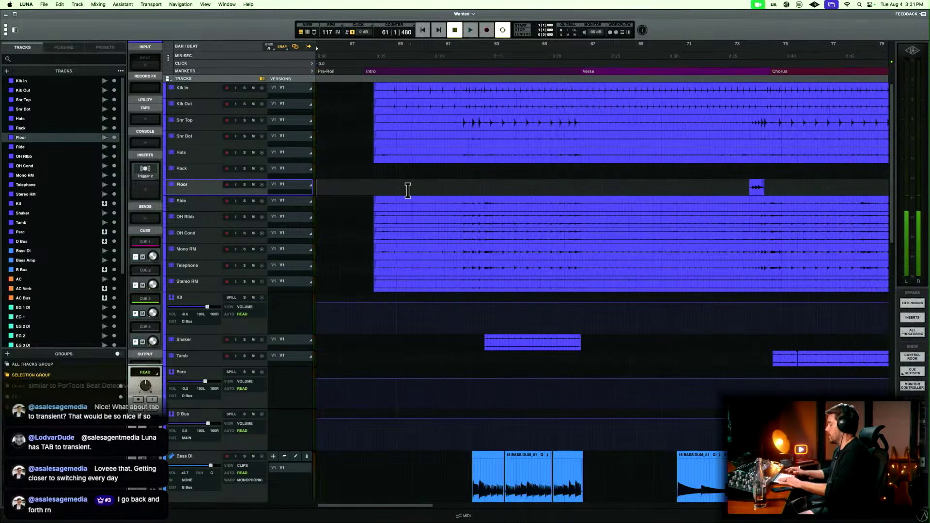
pyautogui.click(362, 93)
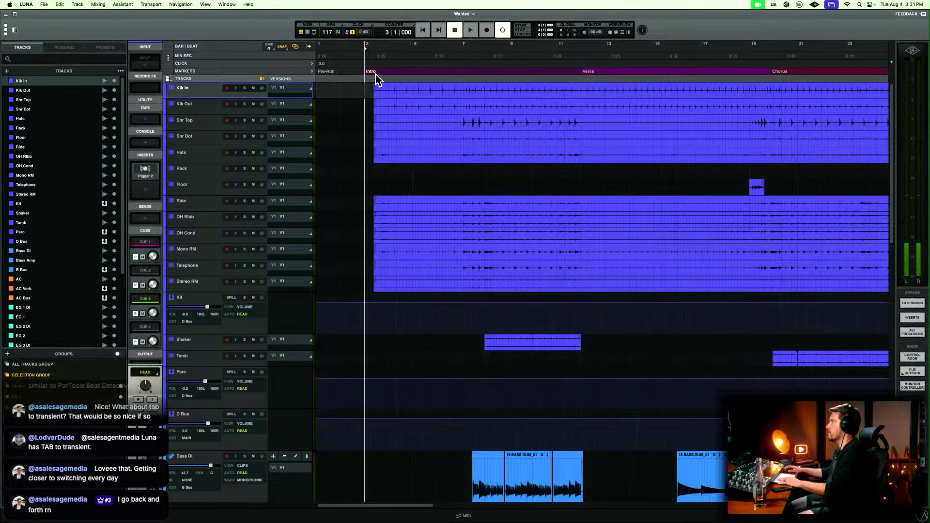
# Open the Trigger 2 windows of Kik In, Snr Top, Rack and Floor from the mixer and spread them out across the screen.
pyautogui.press('super+equal')
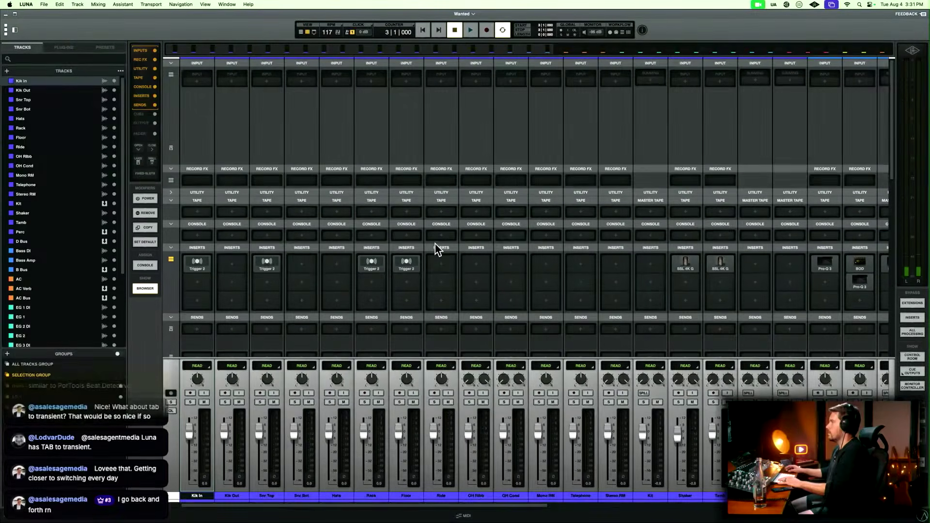
pyautogui.click(202, 262)
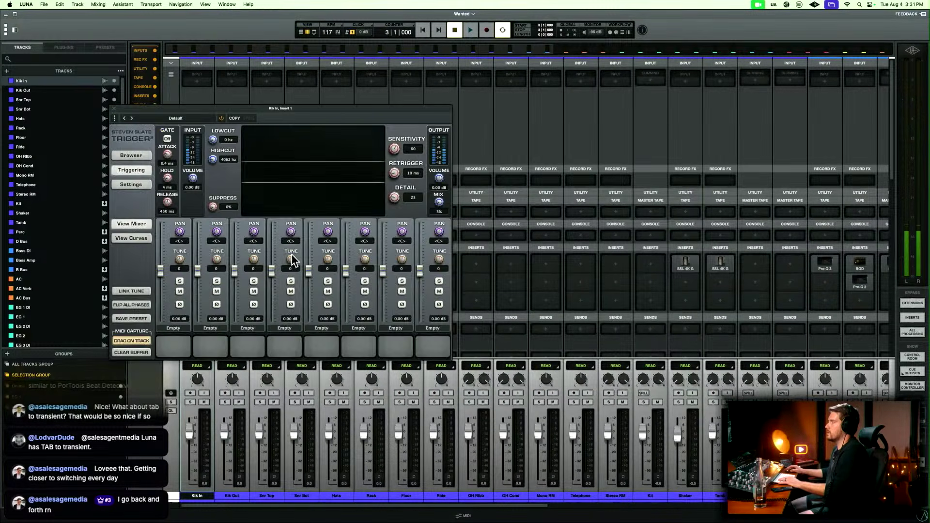
pyautogui.moveTo(347, 109); pyautogui.dragTo(634, 281)
pyautogui.click(267, 264)
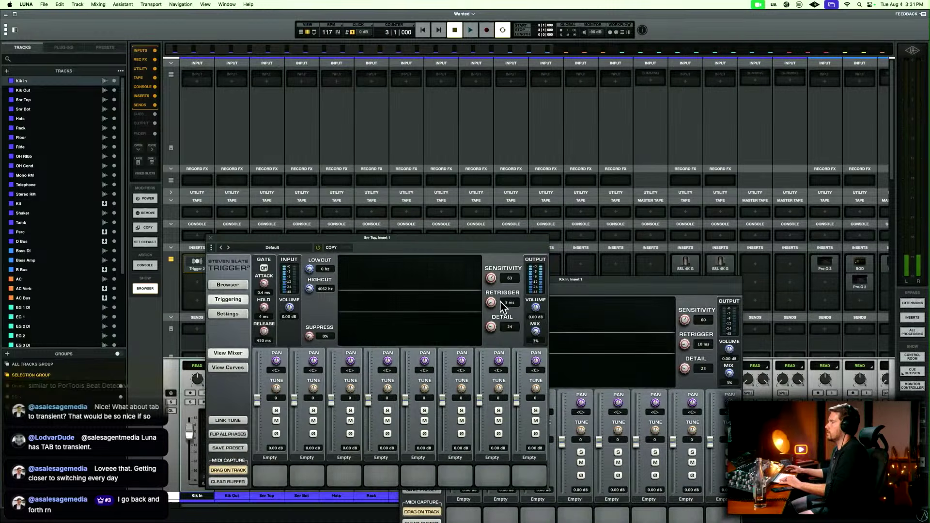
pyautogui.moveTo(501, 246); pyautogui.dragTo(758, 260)
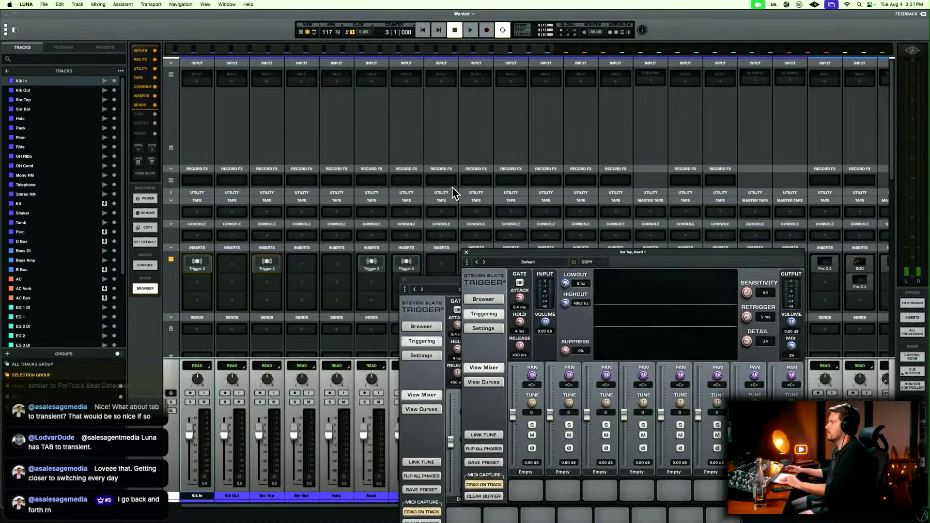
pyautogui.click(373, 264)
pyautogui.click(407, 264)
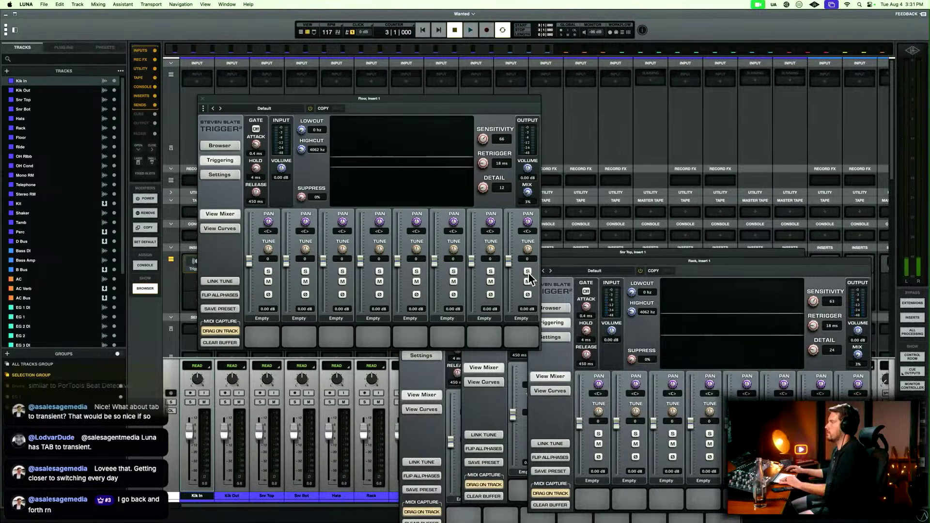
pyautogui.moveTo(491, 99); pyautogui.dragTo(856, 142)
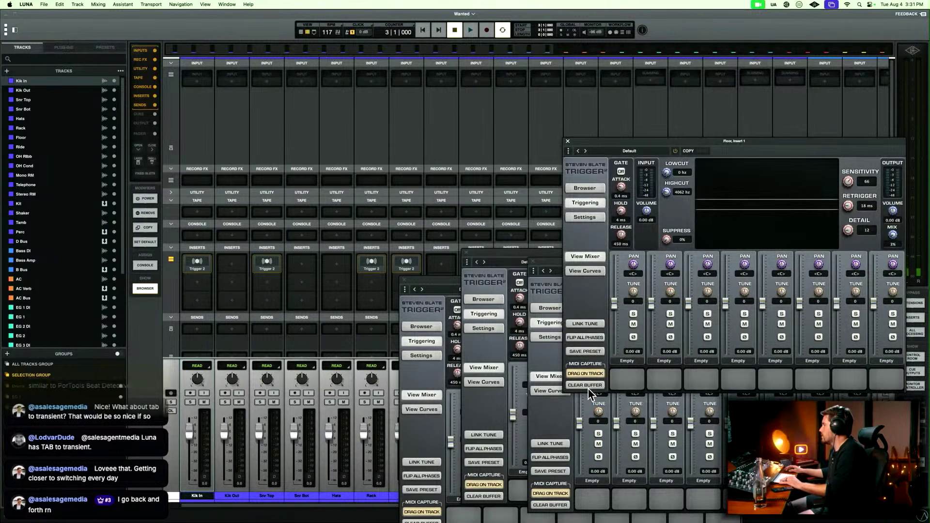
# Clear the MIDI capture buffers in the Trigger 2 windows of Rack, Snr Top and Kik In, and move Kik In's window fully into view.
pyautogui.click(553, 496)
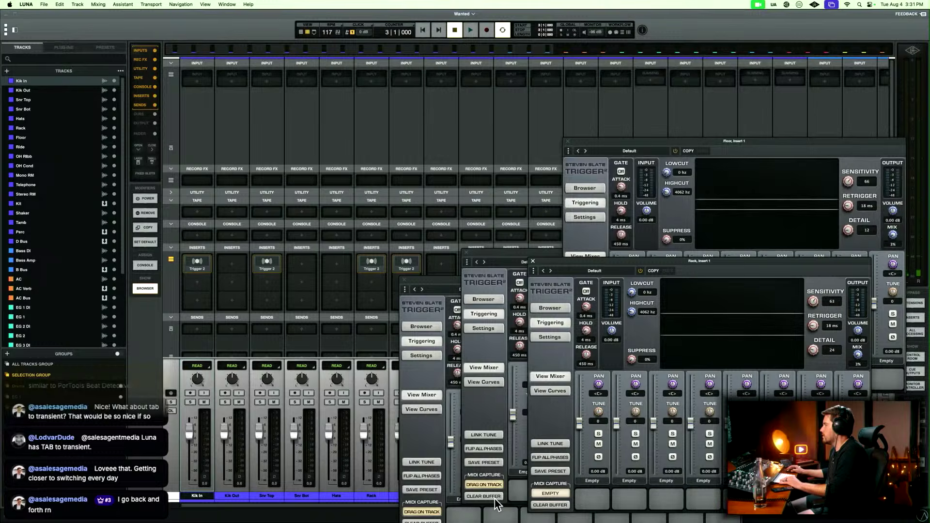
pyautogui.click(483, 484)
pyautogui.click(421, 512)
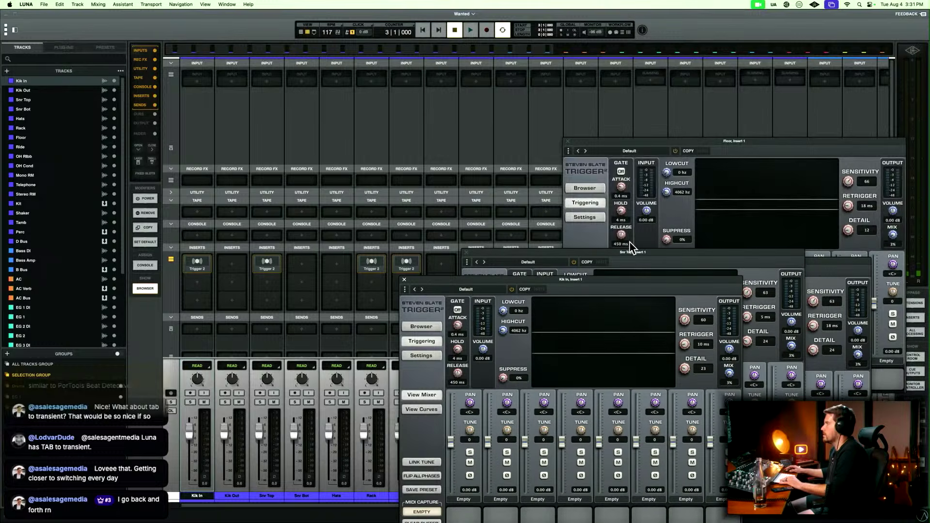
pyautogui.moveTo(615, 282); pyautogui.dragTo(596, 187)
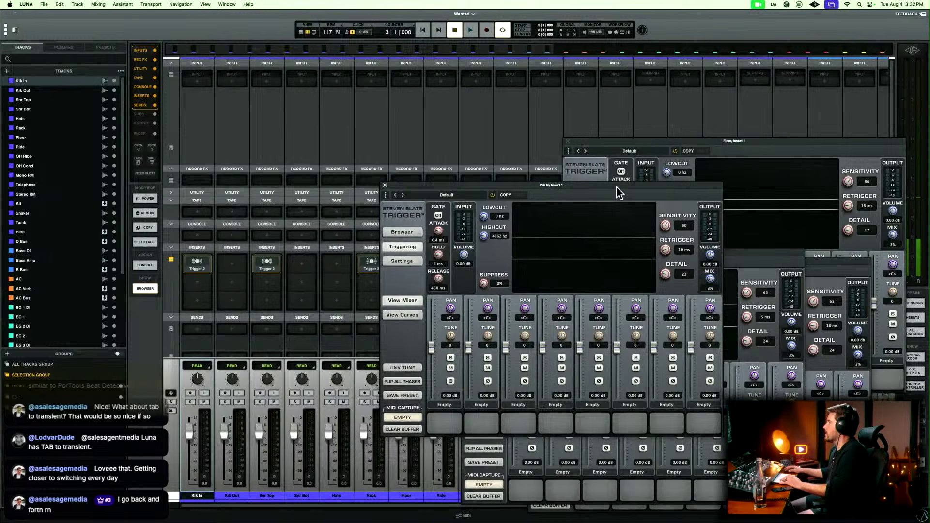
# Close the Trigger 2 windows of Kik In, Floor, Snr Top and Rack, and keep the mixer's inserts section expanded.
pyautogui.press('super+w')
pyautogui.click(712, 139)
pyautogui.press('super+w')
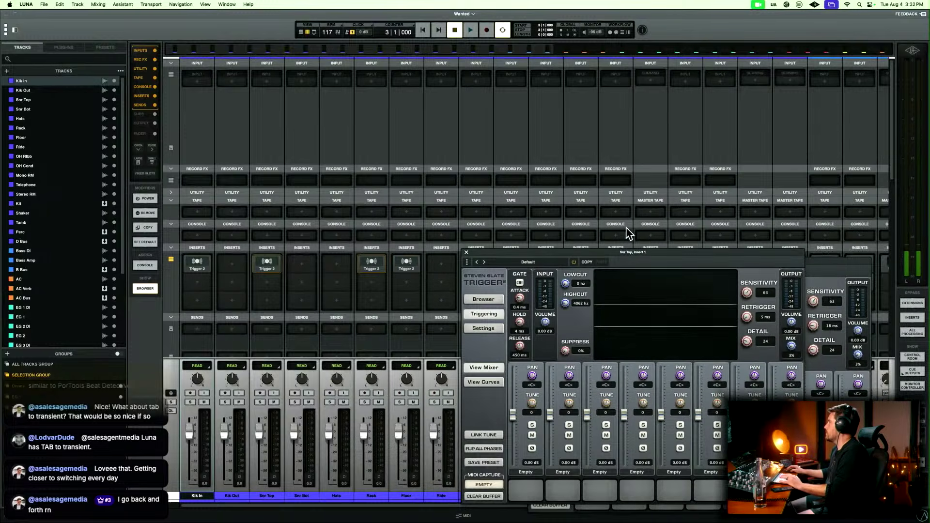
pyautogui.click(630, 249)
pyautogui.press('super+w')
pyautogui.press('super+w')
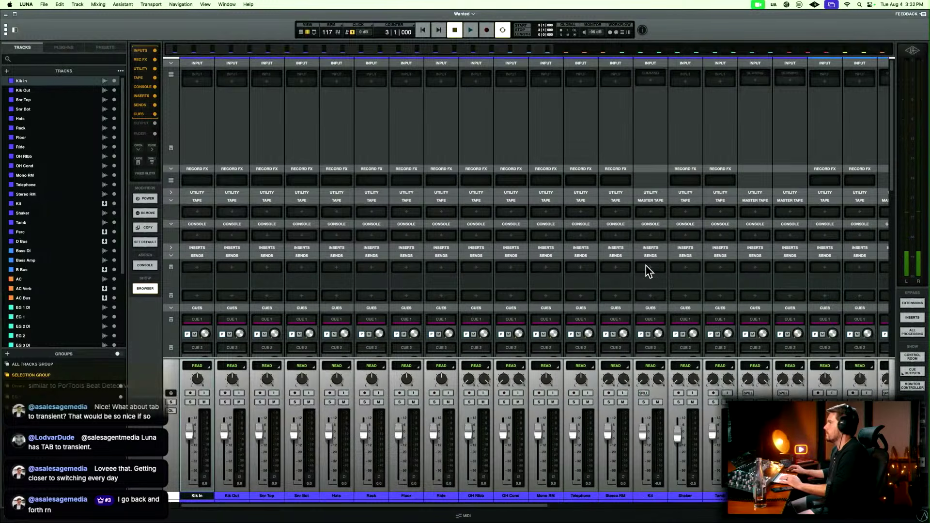
pyautogui.click(172, 248)
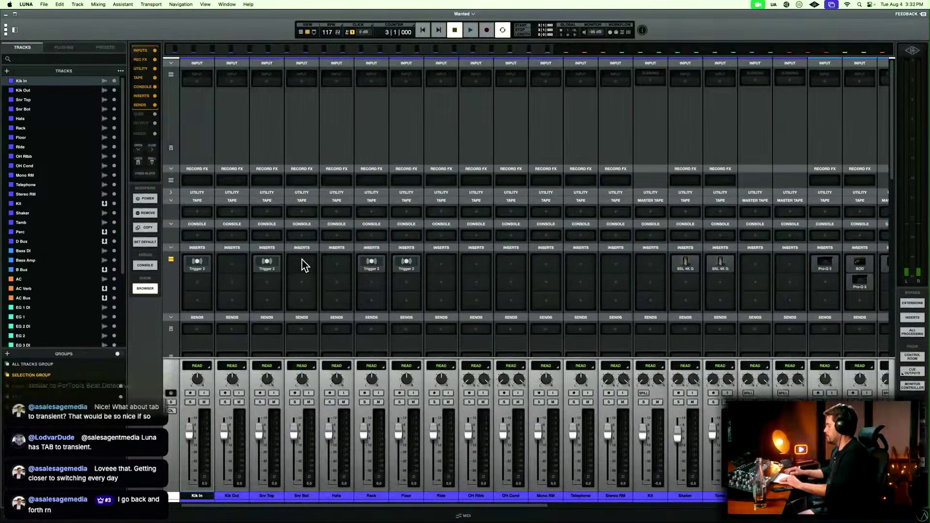
# Play the song from bar 3 in the timeline so the Trigger 2 plug-ins capture MIDI, looking over the guitar, keys and vocal tracks.
pyautogui.press('super+equal')
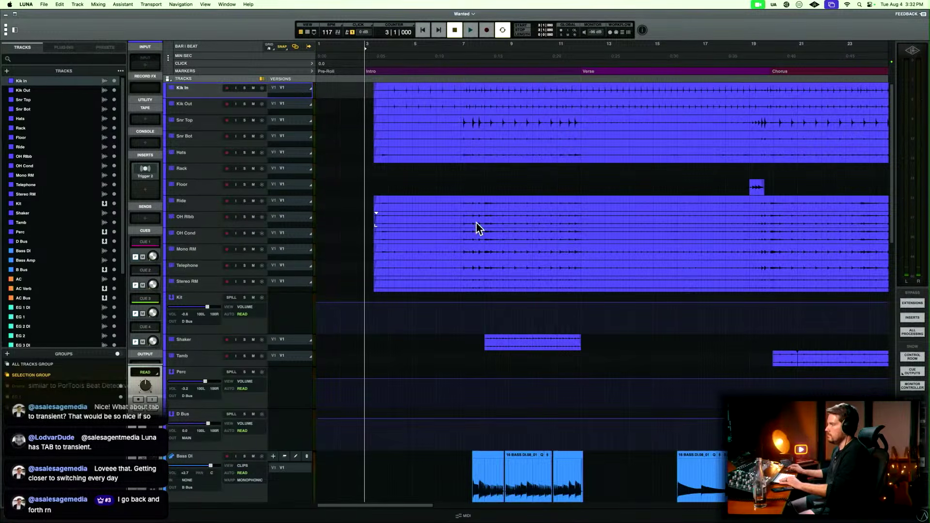
pyautogui.scroll(-10, 475, 220)
pyautogui.scroll(-5, 476, 223)
pyautogui.press('space')
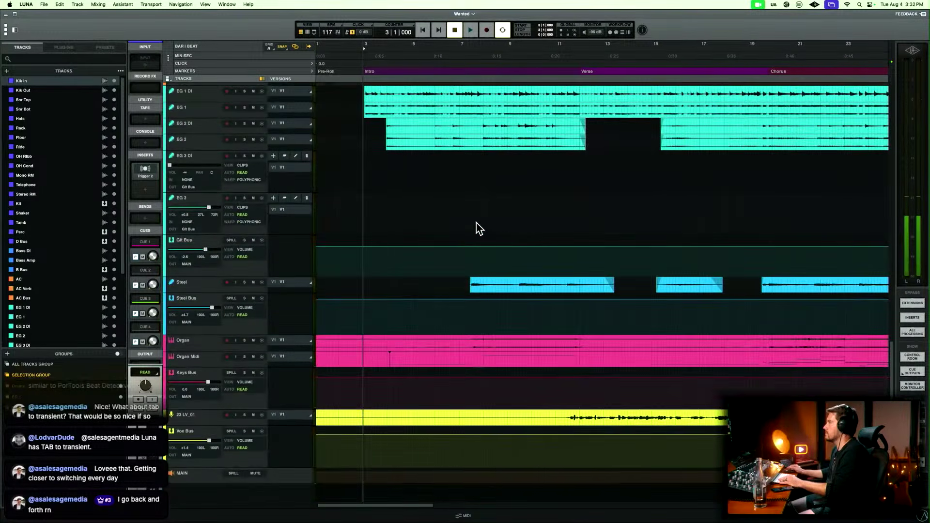
pyautogui.scroll(5, 476, 221)
pyautogui.scroll(2, 475, 224)
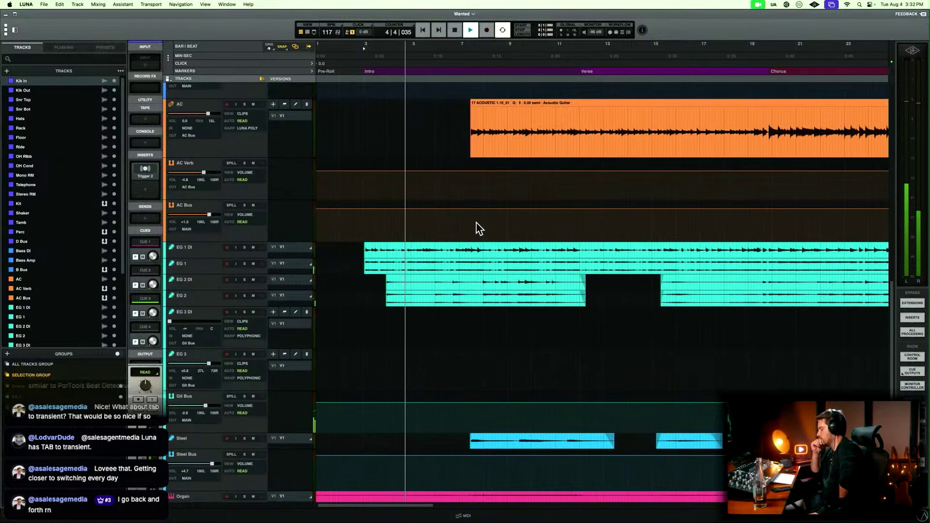
# During playback, check Trigger 2 on Kik In and Snr Top from the mixer, set Snr Top's mix to 0%, and close both windows.
pyautogui.press('super+equal')
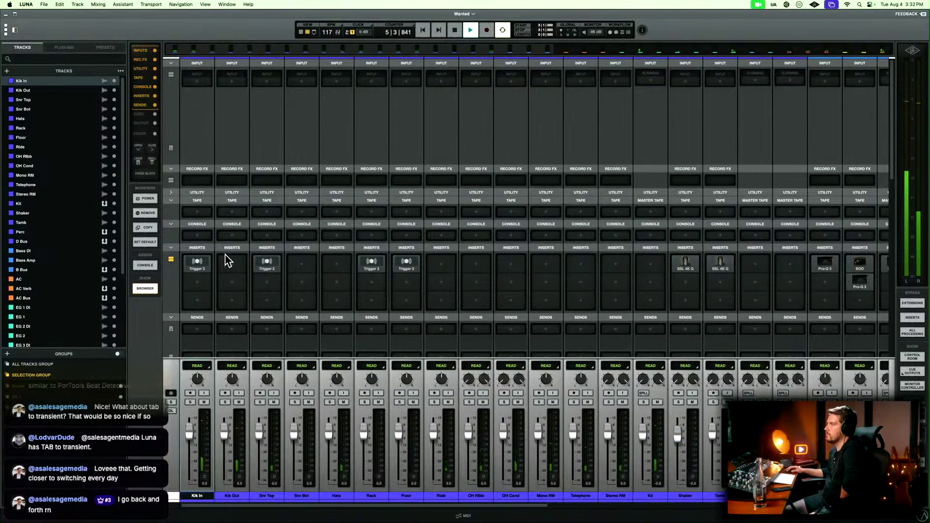
pyautogui.click(210, 268)
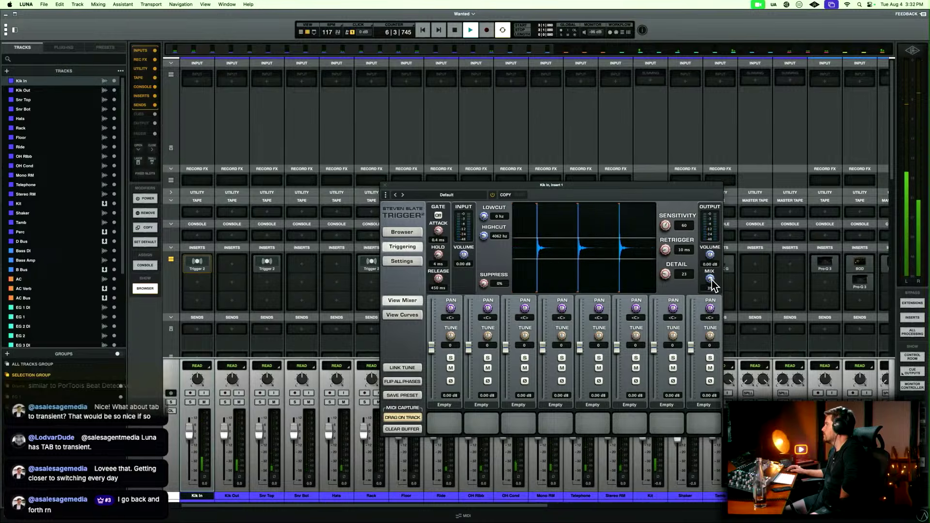
pyautogui.click(384, 186)
pyautogui.click(268, 264)
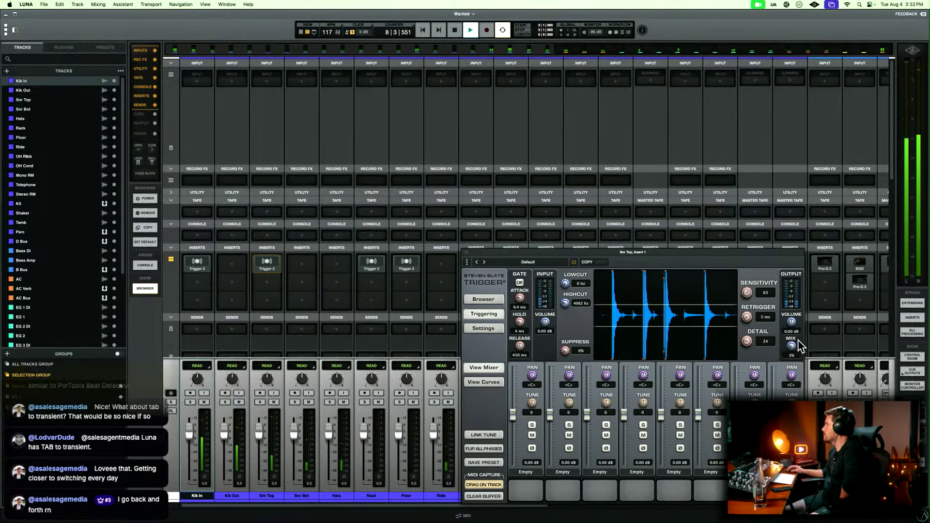
pyautogui.click(466, 252)
# Check Rack's Trigger 2 during playback, set the mix of Floor's Trigger 2 to 0%, and close both windows.
pyautogui.click(376, 265)
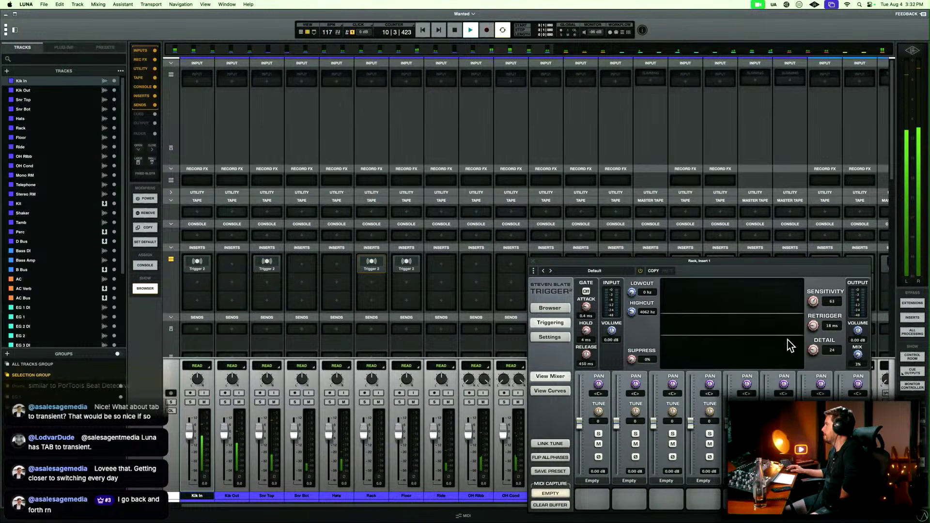
pyautogui.click(532, 261)
pyautogui.click(406, 264)
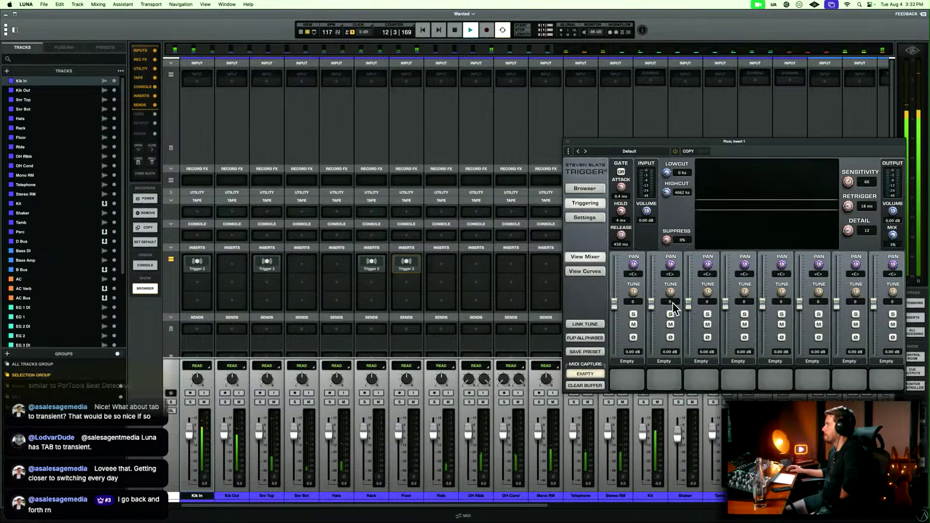
pyautogui.moveTo(894, 236); pyautogui.dragTo(894, 238)
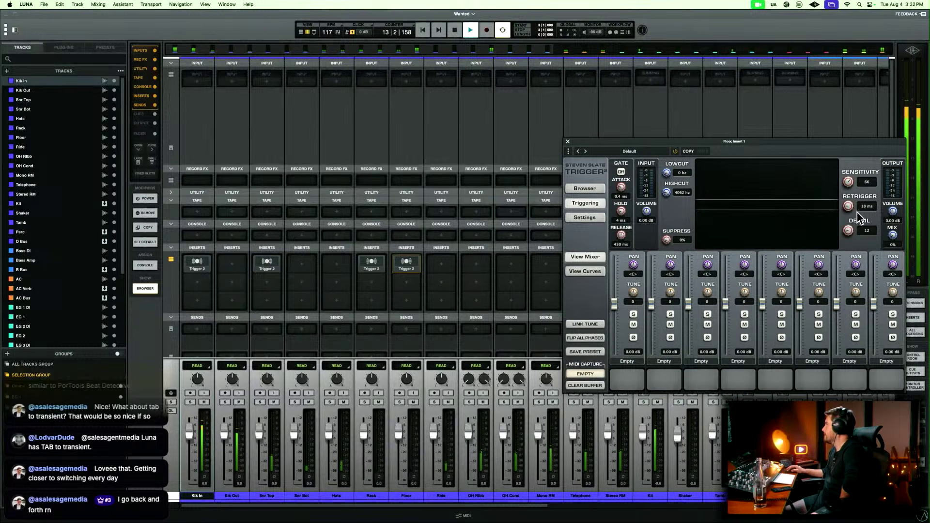
pyautogui.click(567, 143)
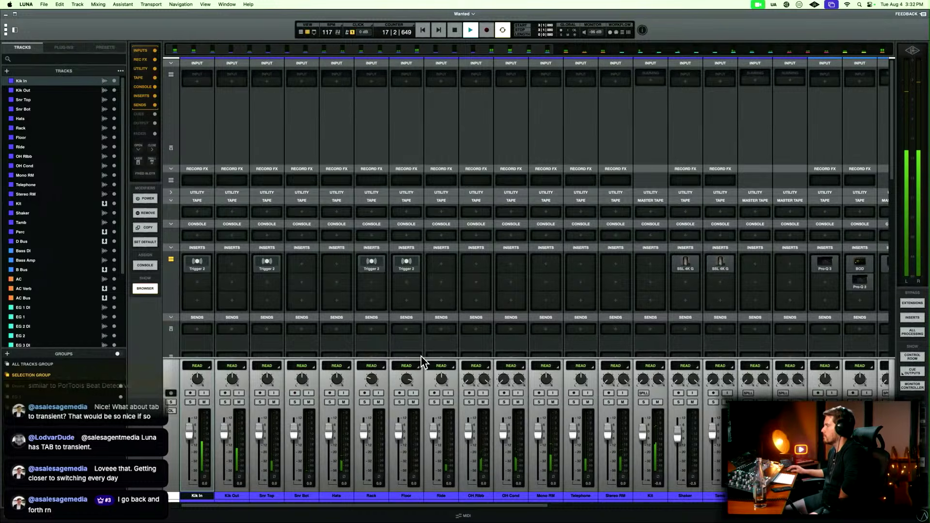
# Look over the bass, guitar, steel and organ channels in the mixer while the song plays into the chorus.
pyautogui.hscroll(10, 525, 338)
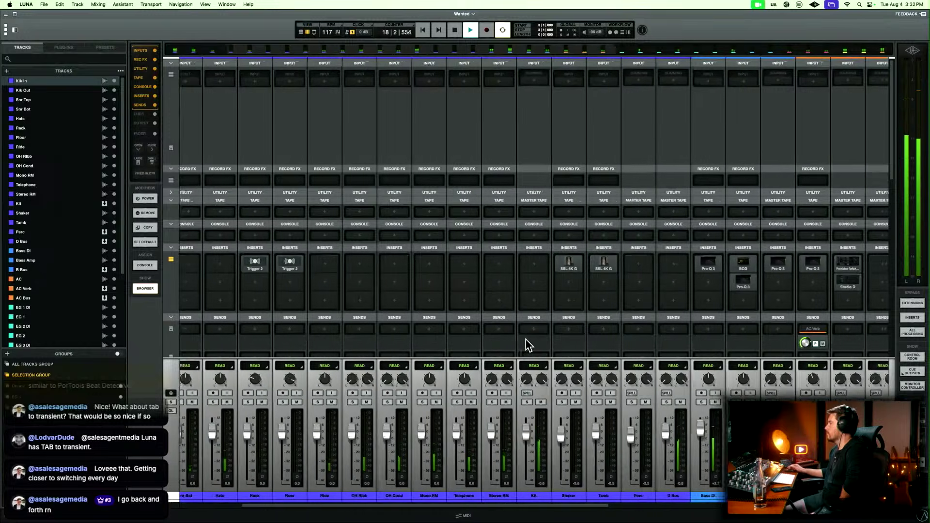
pyautogui.hscroll(5, 525, 339)
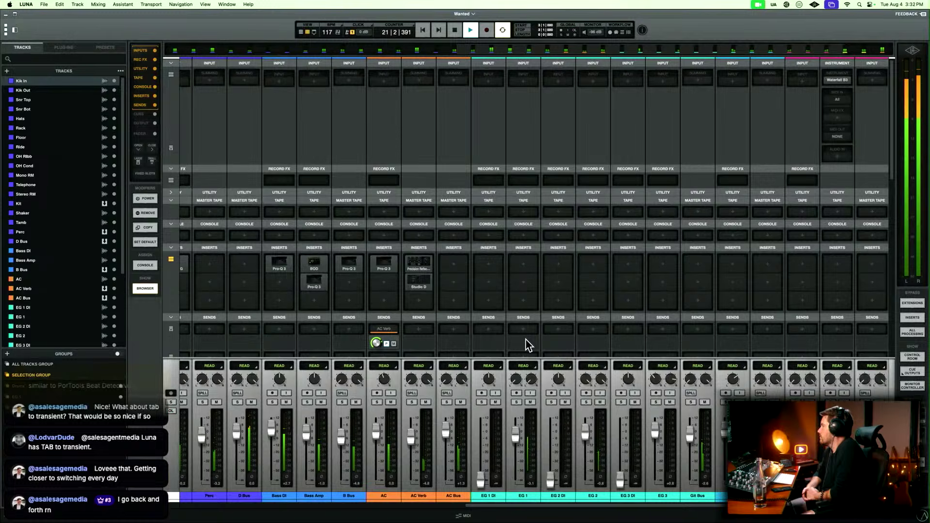
pyautogui.hscroll(3, 525, 339)
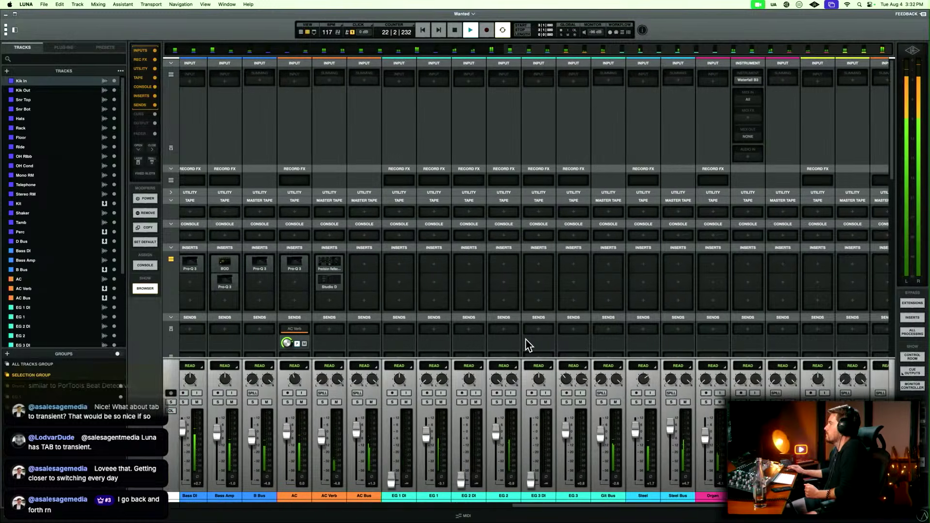
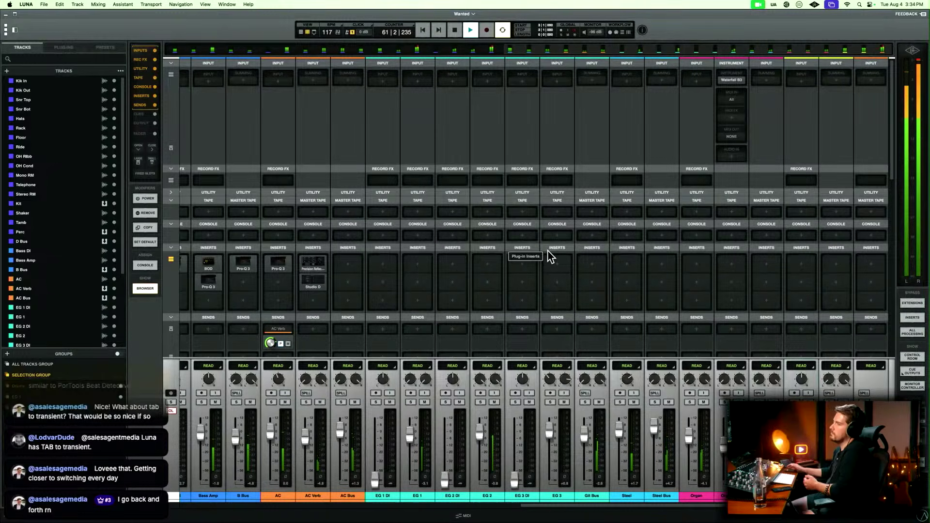
# Look over the inserts, sends and cues from the drum channels to the organ in the mixer while the song plays.
pyautogui.scroll(-5, 547, 250)
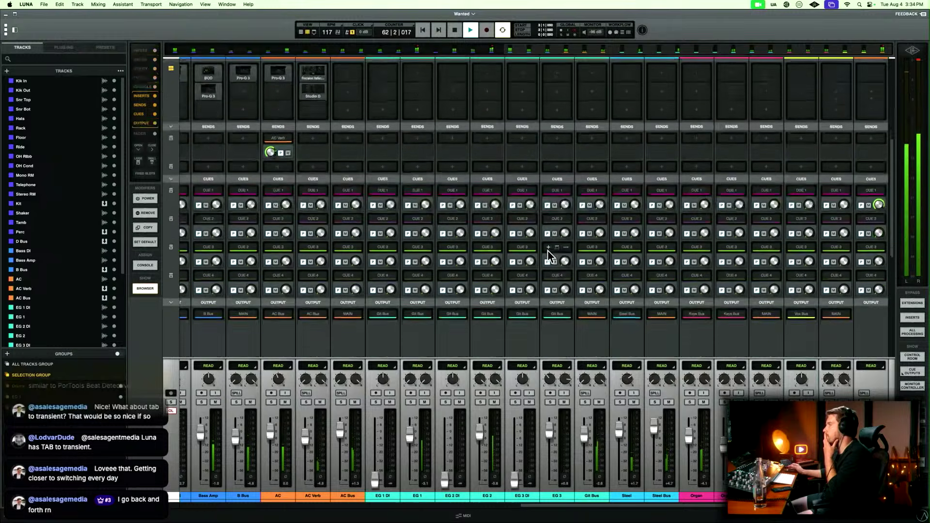
pyautogui.hscroll(-15, 547, 256)
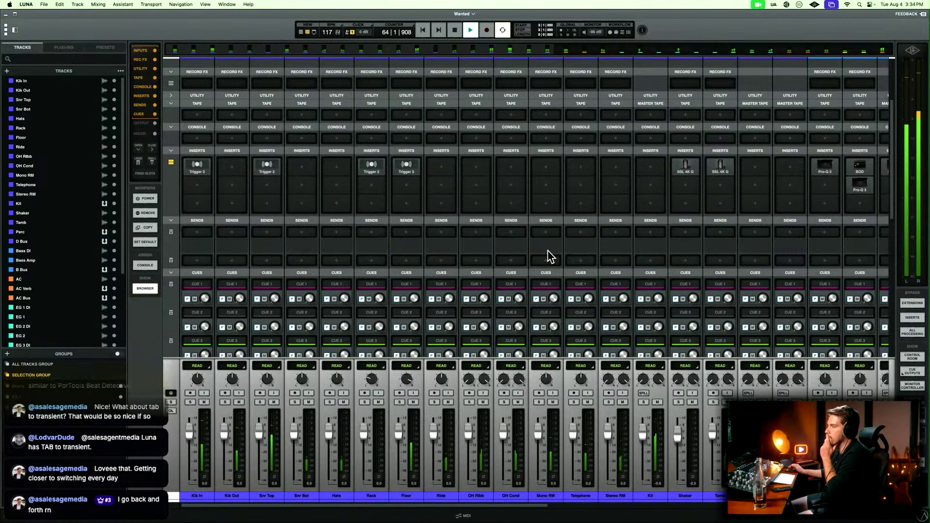
pyautogui.hscroll(1, 551, 257)
pyautogui.hscroll(15, 547, 256)
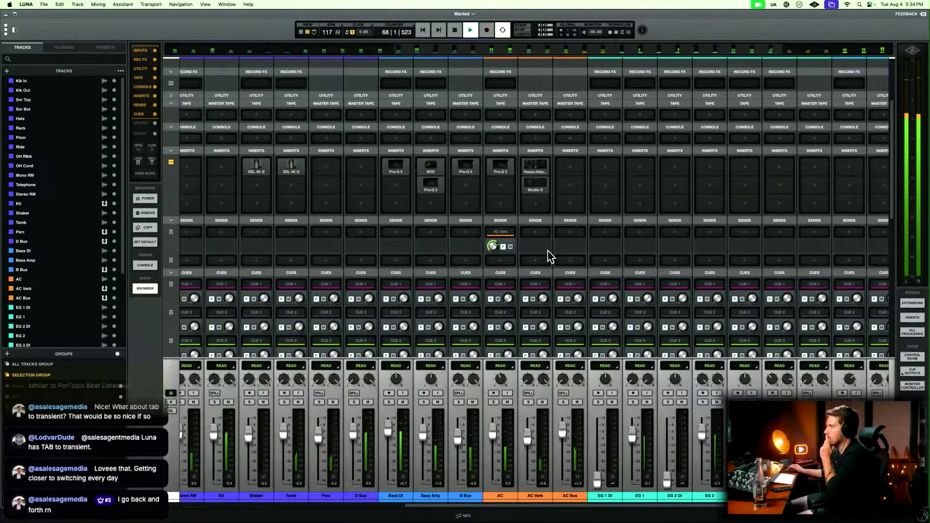
pyautogui.hscroll(6, 551, 256)
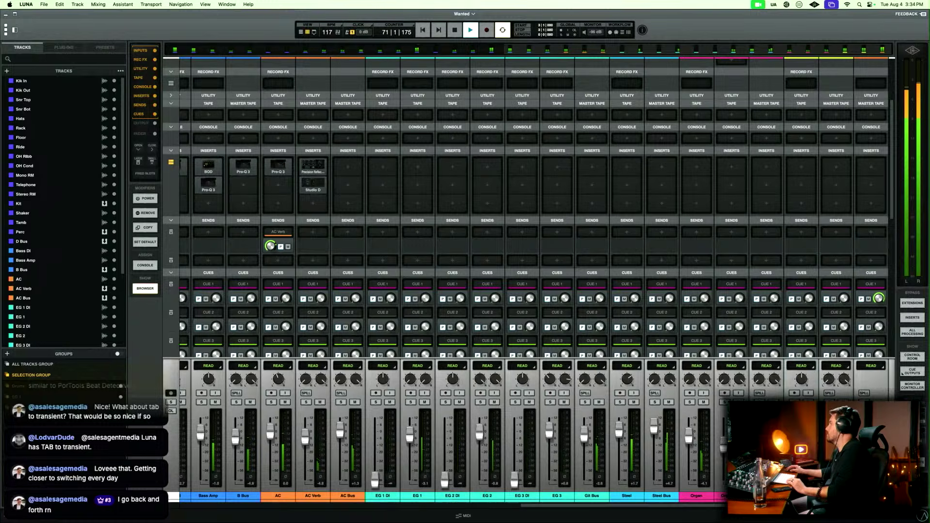
pyautogui.hscroll(-15, 532, 276)
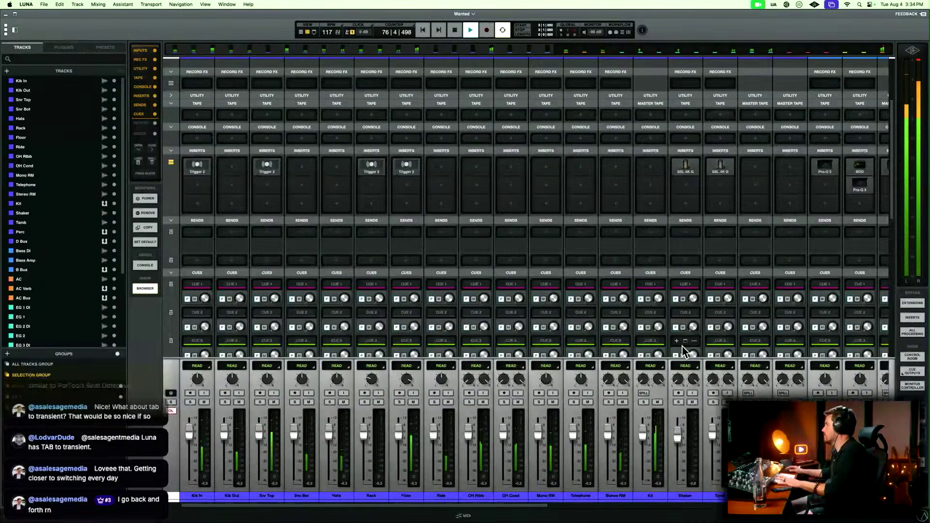
pyautogui.hscroll(1, 722, 282)
pyautogui.hscroll(6, 722, 282)
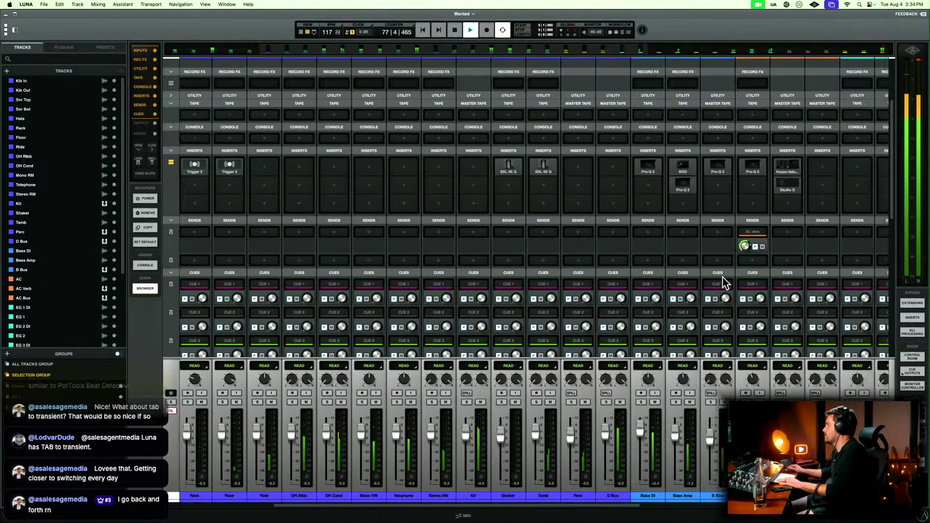
pyautogui.hscroll(1, 722, 282)
pyautogui.hscroll(10, 724, 283)
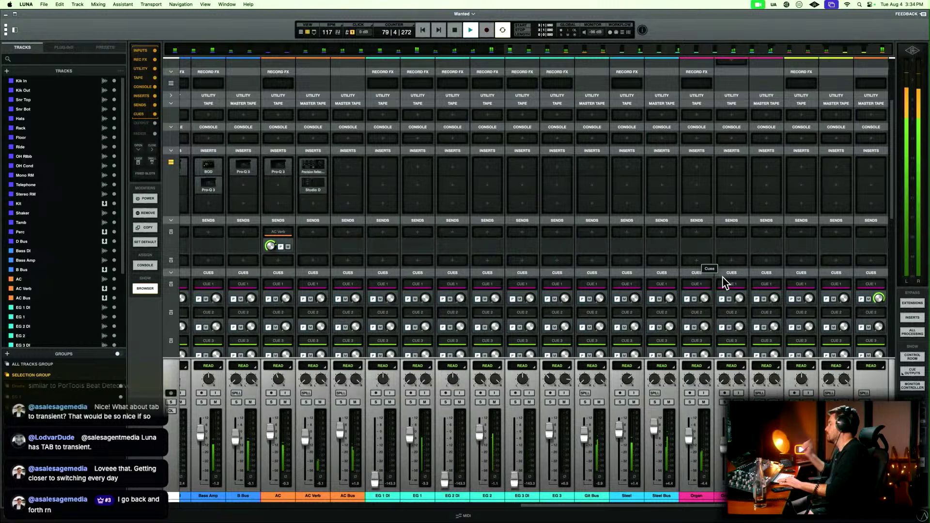
# Return to the timeline, let the outro play to the end of the drum clips, and stop playback.
pyautogui.press('super+equal')
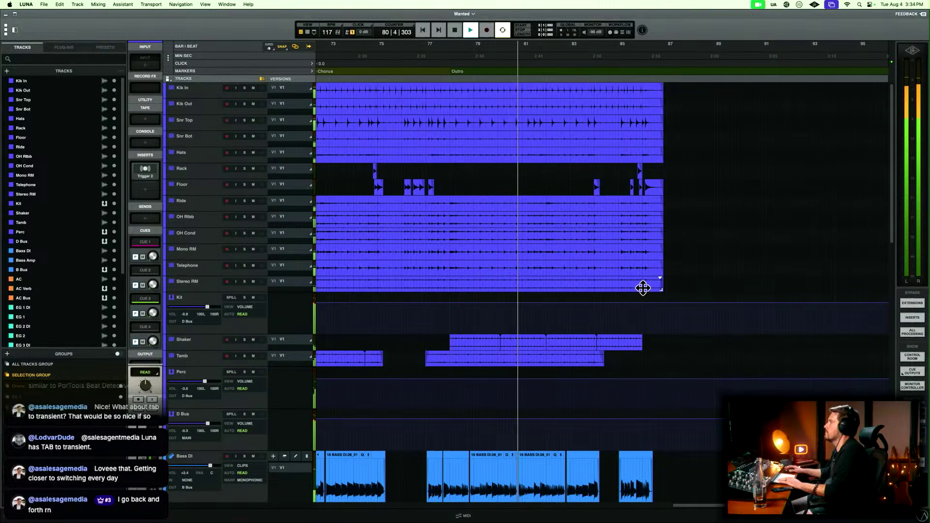
pyautogui.hscroll(-5, 643, 288)
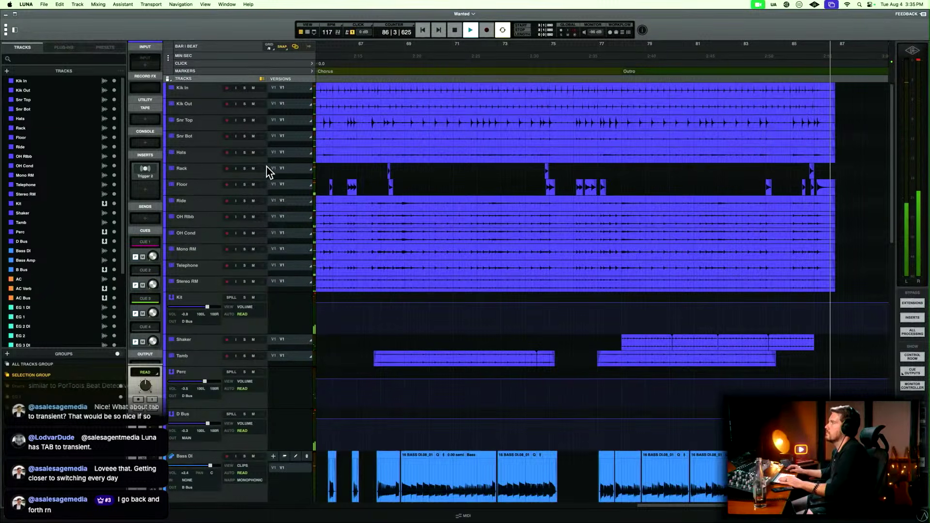
pyautogui.press('space')
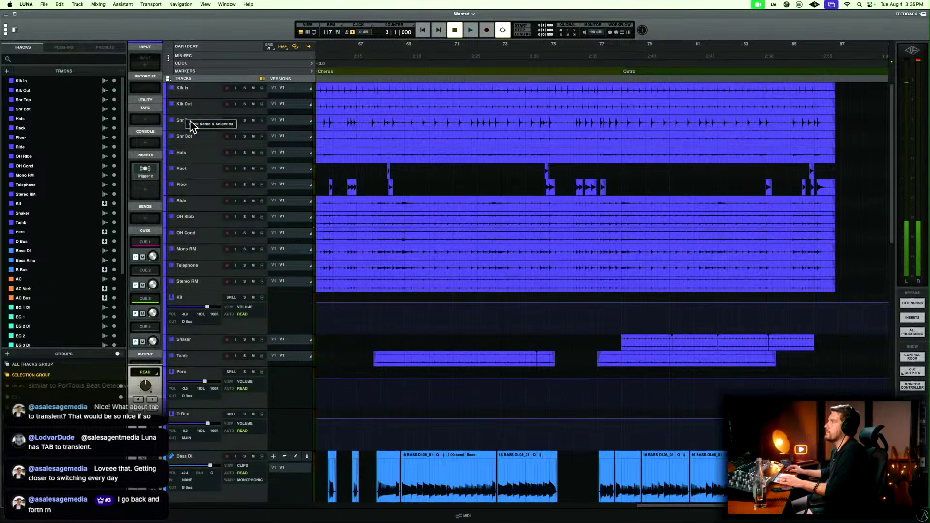
# Add a new track from the user preset Kik Smp directly below Kik Out.
pyautogui.click(194, 107)
pyautogui.rightClick(200, 108)
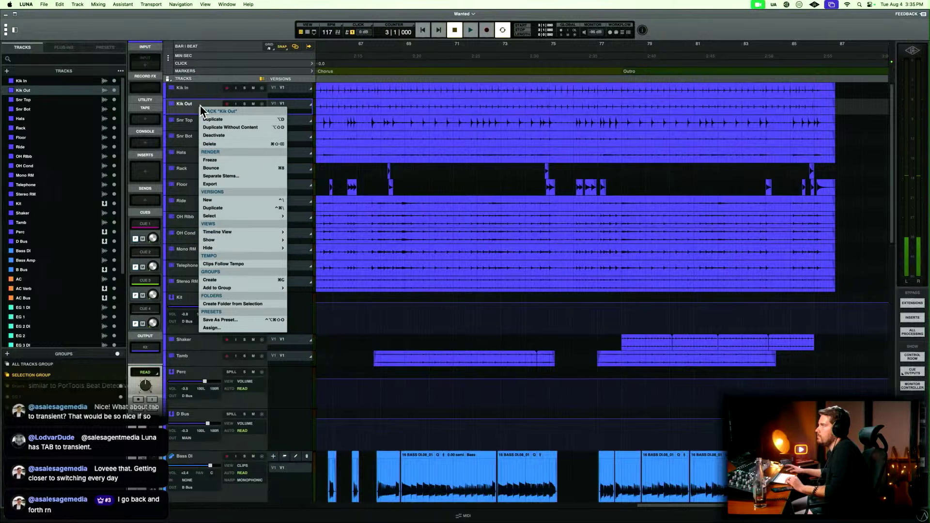
pyautogui.press('Escape')
pyautogui.click(106, 47)
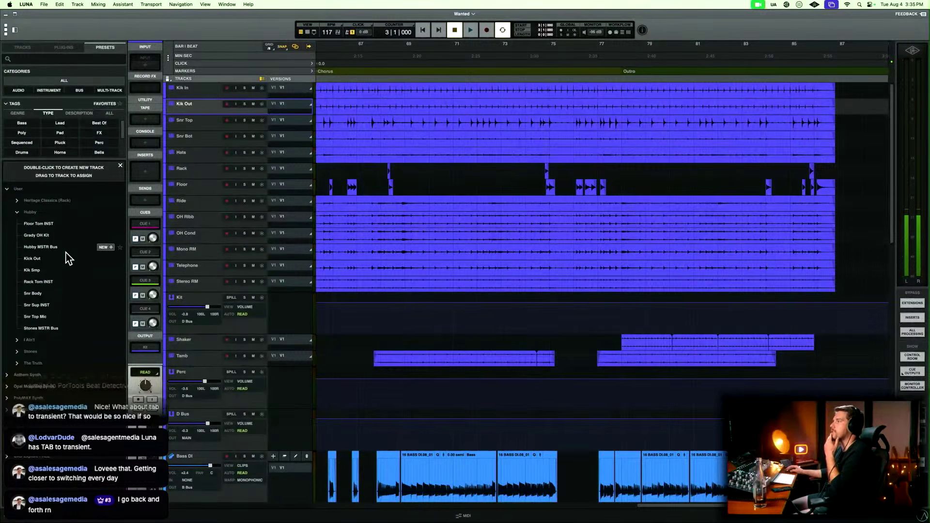
pyautogui.moveTo(43, 271); pyautogui.dragTo(198, 122)
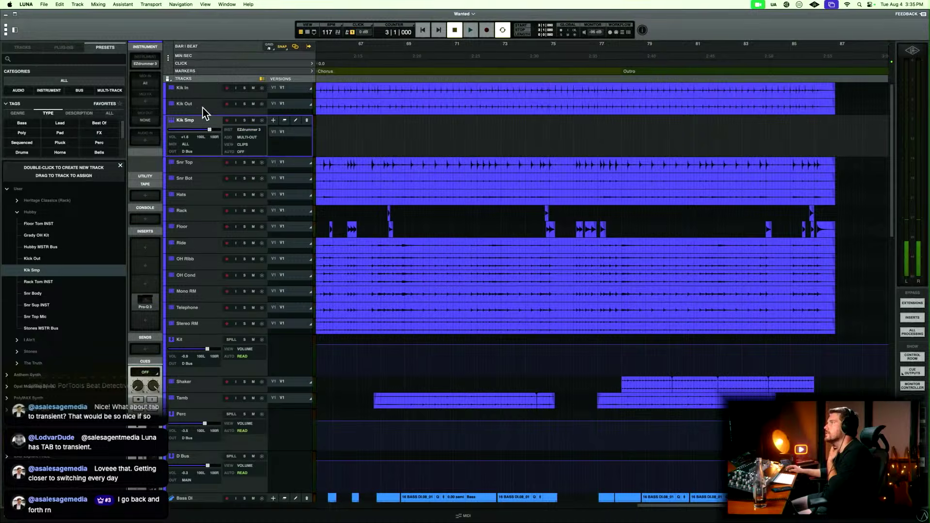
# Open Kik In's Trigger 2 and place its captured MIDI on the Kik Smp track at the start of the song.
pyautogui.click(209, 91)
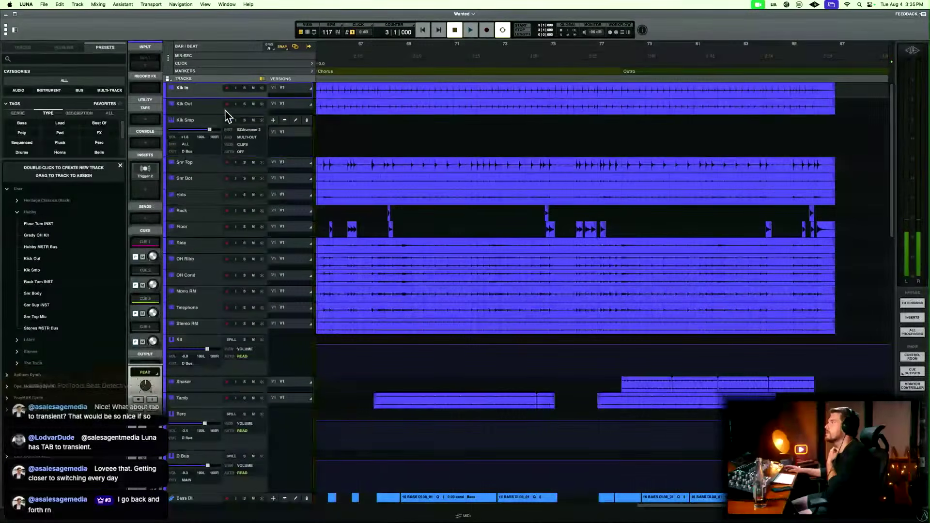
pyautogui.click(151, 170)
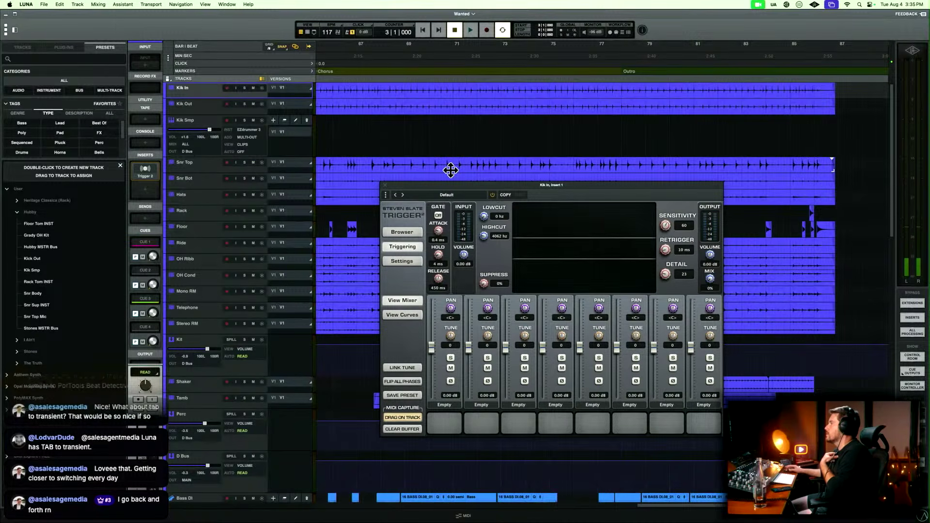
pyautogui.hscroll(-8, 450, 169)
pyautogui.hscroll(-8, 424, 138)
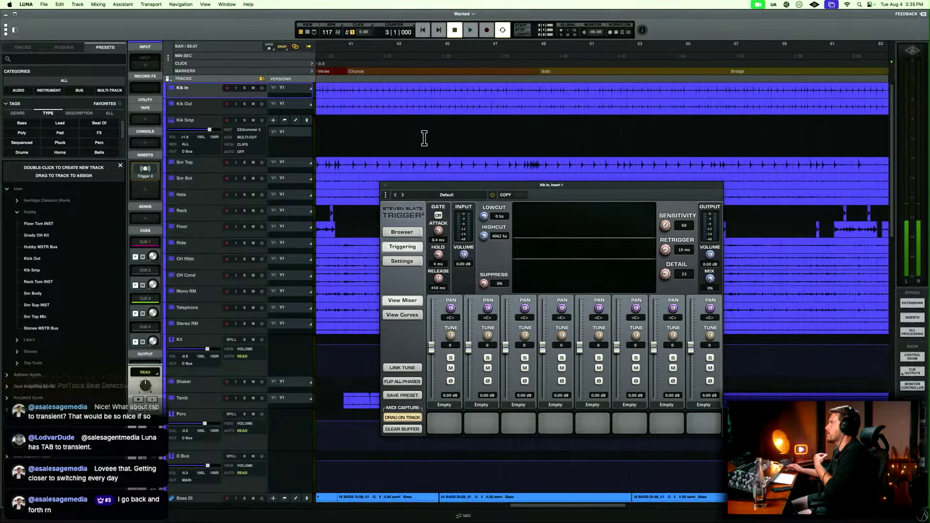
pyautogui.hscroll(-12, 425, 139)
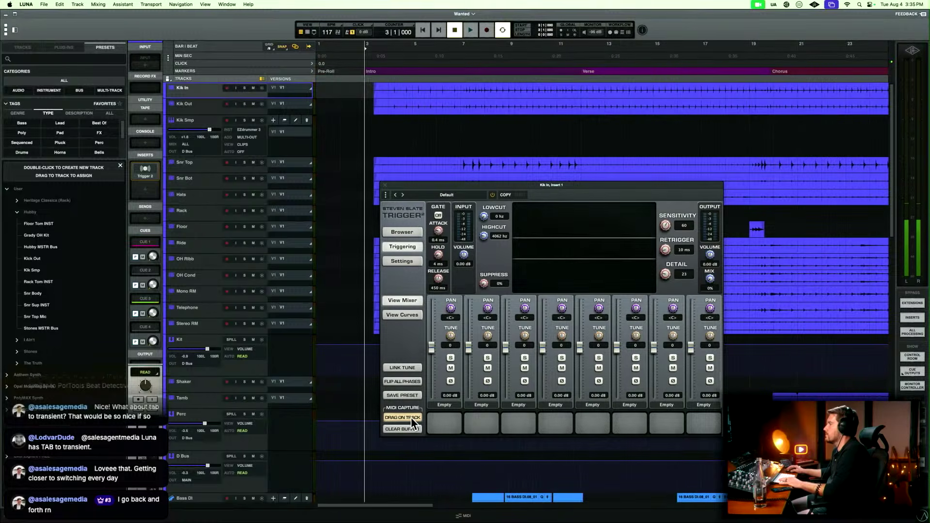
pyautogui.moveTo(409, 421); pyautogui.dragTo(368, 131)
# Rename the captured clip on Kik Smp as Kick Midi, trim its start to 3|4|480, and close Trigger 2.
pyautogui.doubleClick(326, 117)
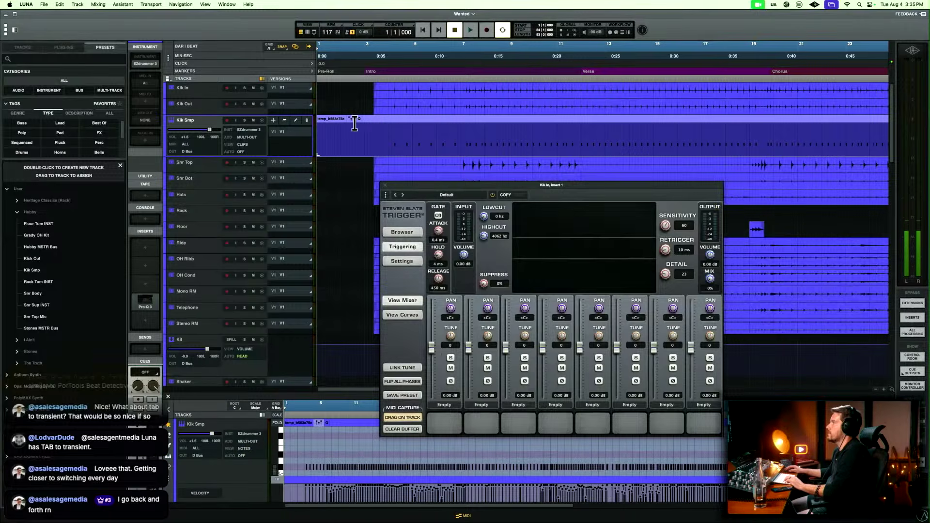
pyautogui.doubleClick(334, 120)
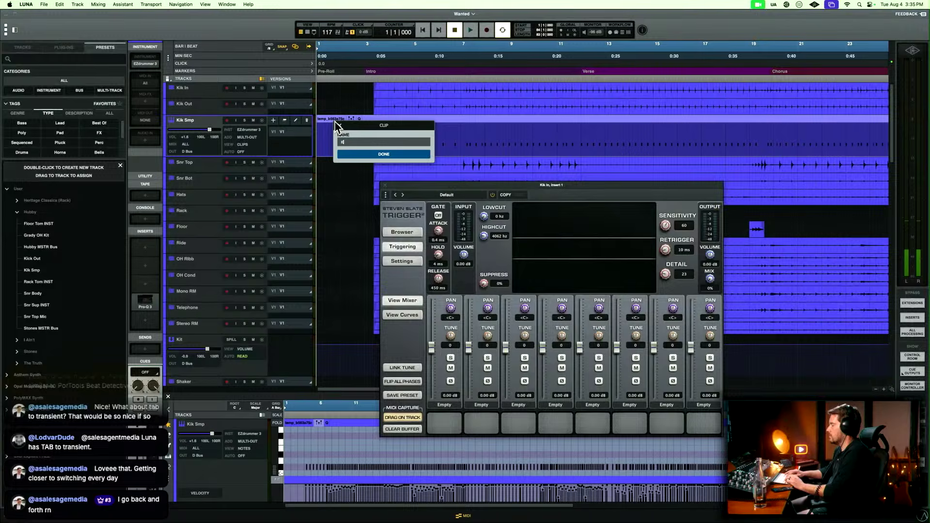
pyautogui.write('Kick Midi')
pyautogui.press('Return')
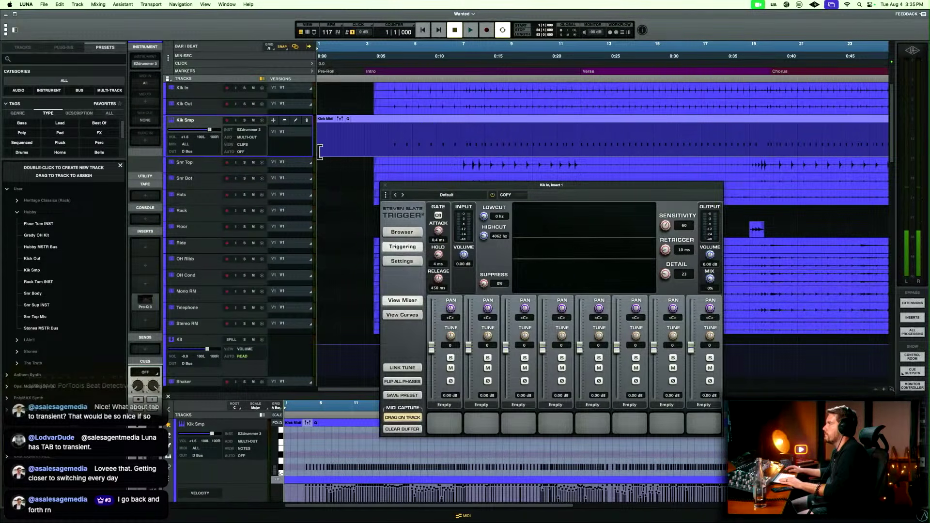
pyautogui.moveTo(320, 151); pyautogui.dragTo(387, 151)
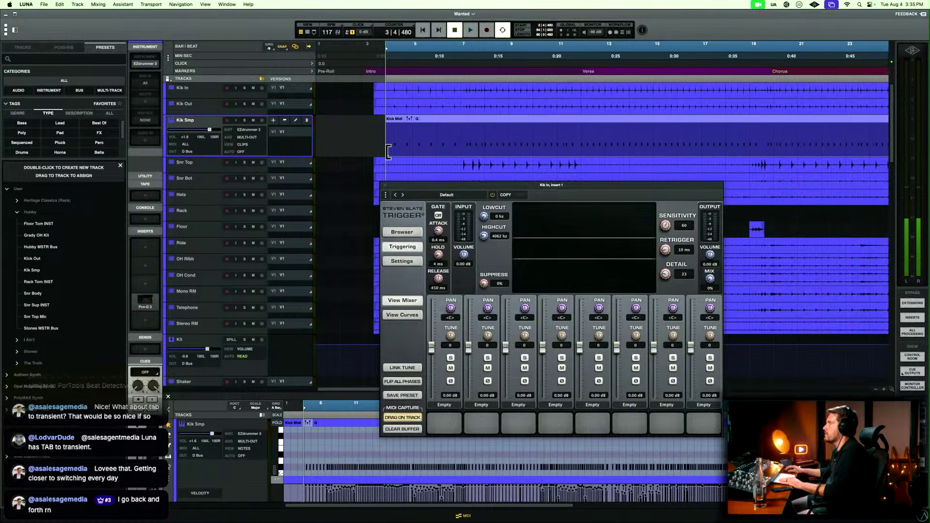
pyautogui.click(384, 184)
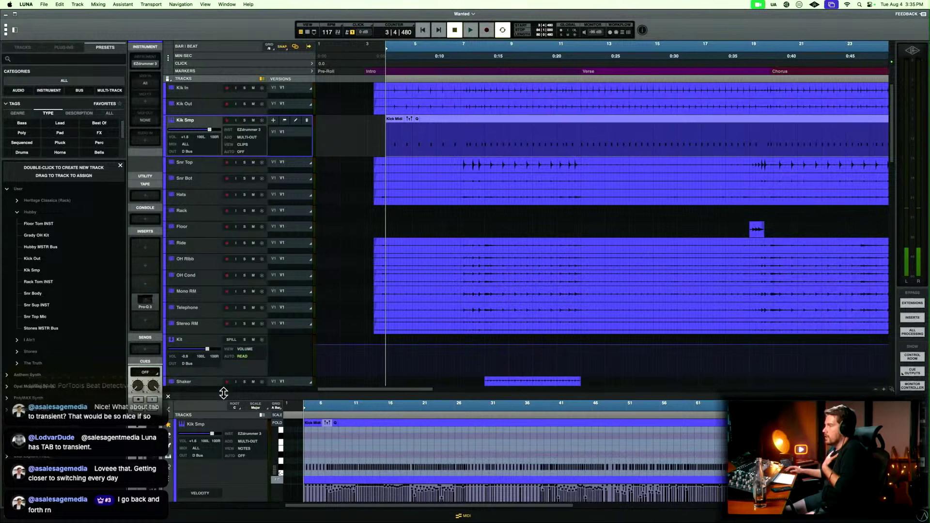
# Enlarge the MIDI editor and its velocity lane, then select all the kick notes and transpose them up to C.
pyautogui.moveTo(223, 392); pyautogui.dragTo(277, 328)
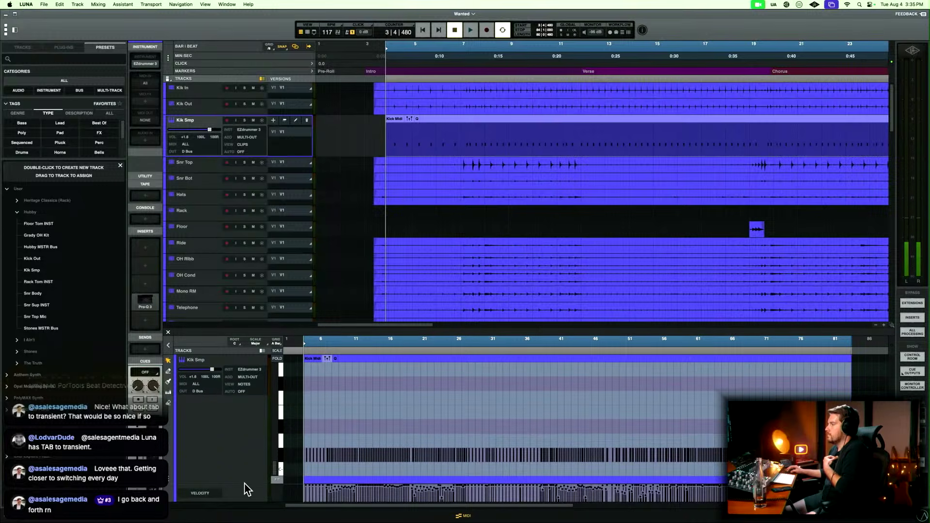
pyautogui.moveTo(242, 484); pyautogui.dragTo(265, 460)
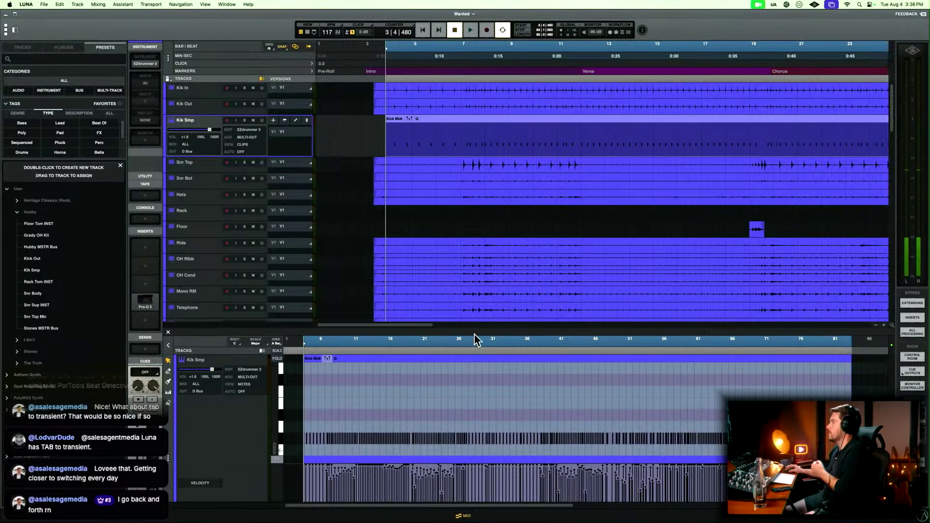
pyautogui.moveTo(403, 386); pyautogui.dragTo(734, 455)
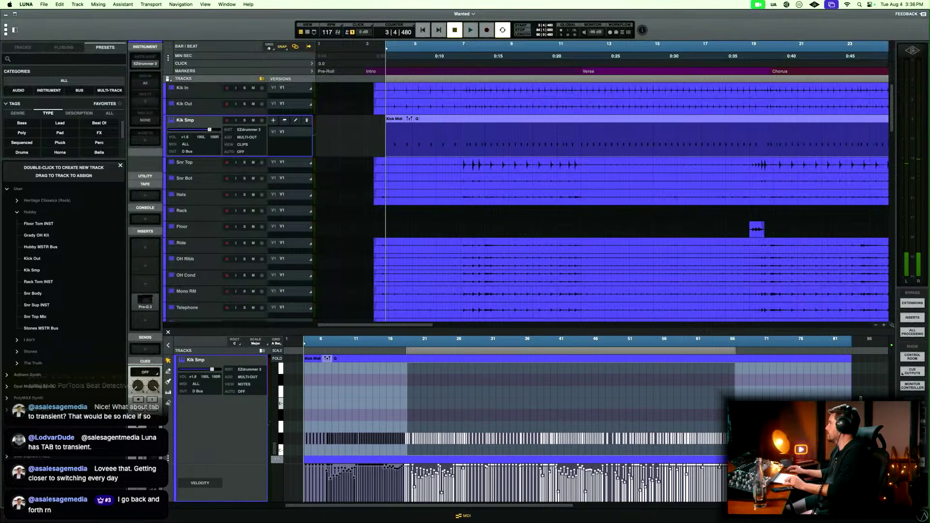
pyautogui.moveTo(861, 399); pyautogui.dragTo(272, 448)
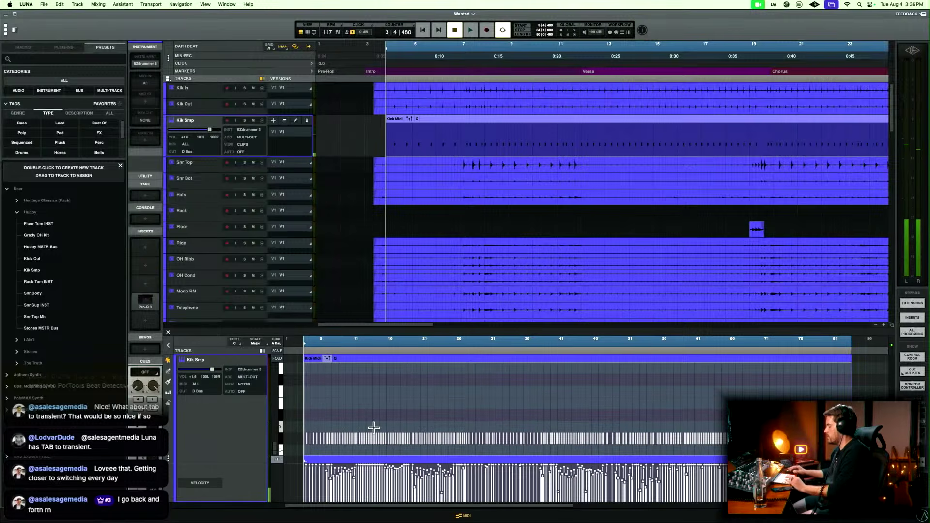
pyautogui.scroll(-3, 374, 427)
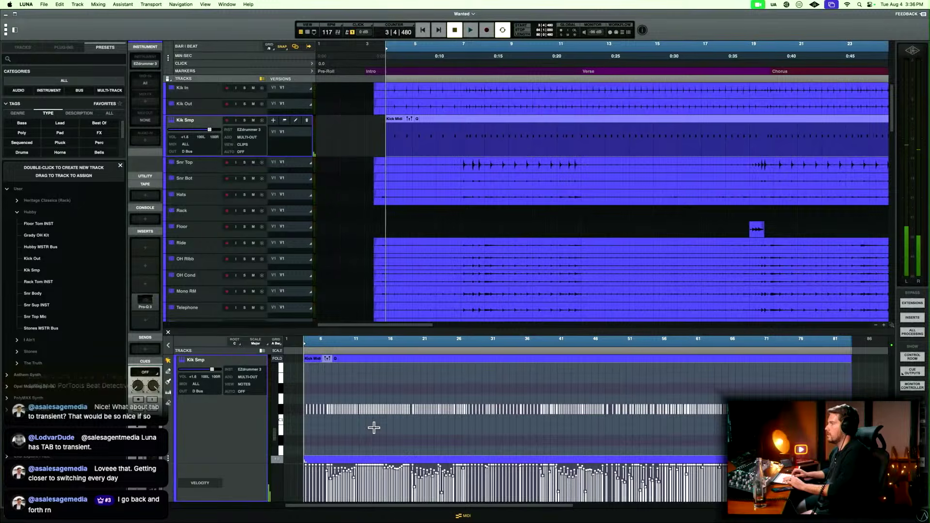
pyautogui.hotkey('shift', 'Up')
pyautogui.press('Down')
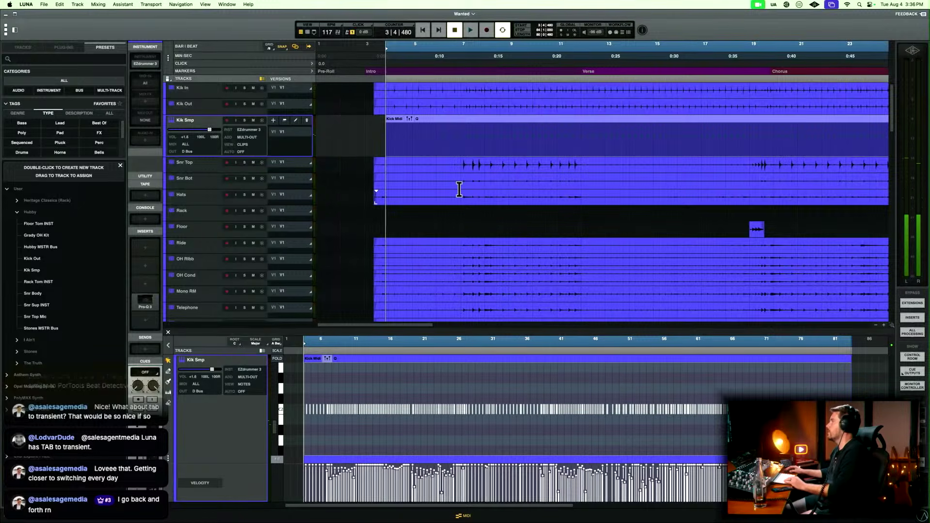
# Move the playhead to 4|2|000 and compare the first Kik Smp MIDI note with the Kik In transient up close.
pyautogui.click(381, 130)
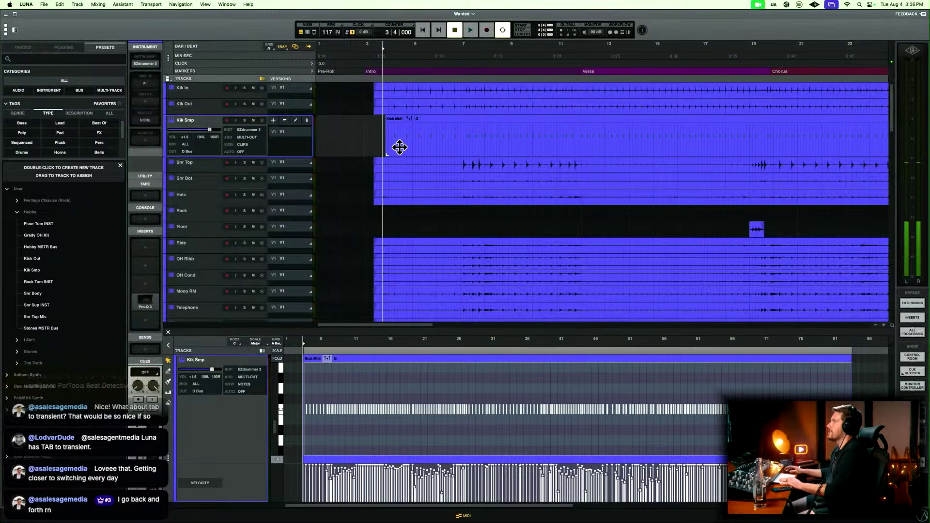
pyautogui.click(393, 132)
pyautogui.press('t')
pyautogui.press('t')
pyautogui.press('t')
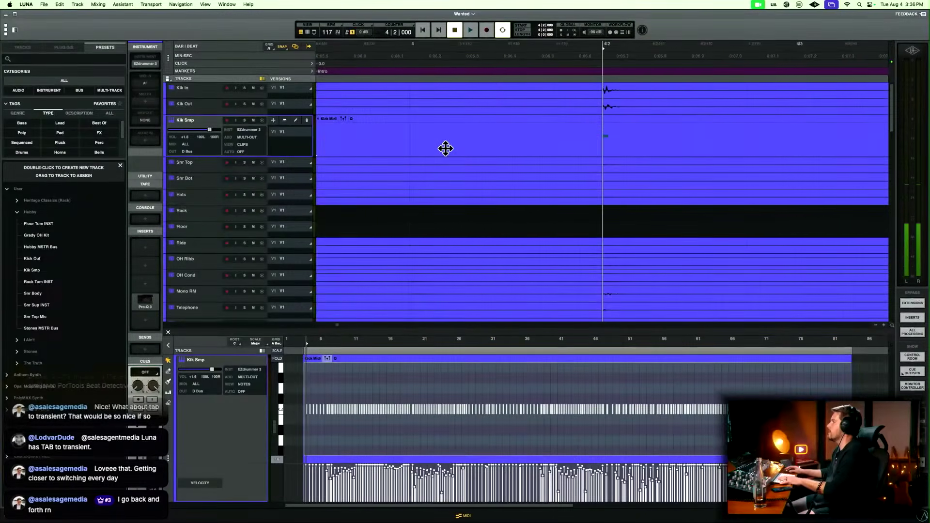
pyautogui.press('r')
pyautogui.press('r')
pyautogui.press('t')
pyautogui.press('t')
pyautogui.press('t')
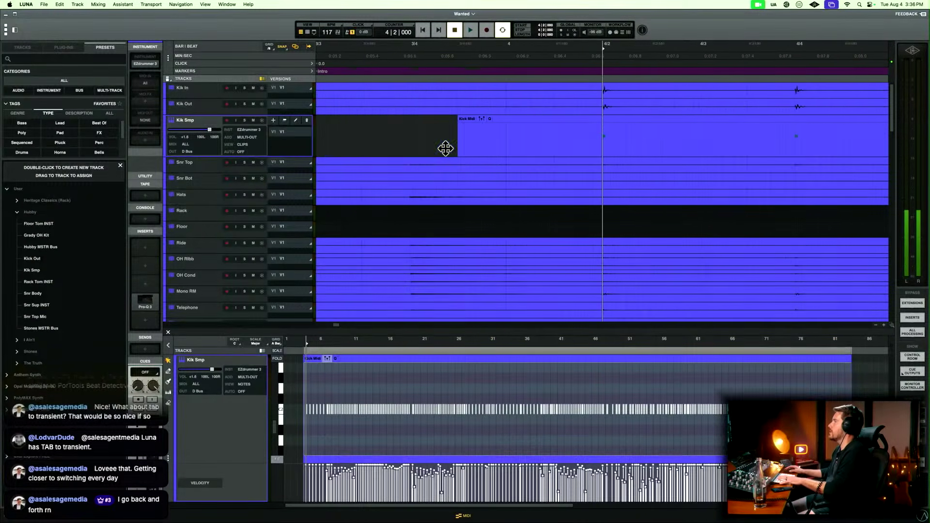
pyautogui.press('t')
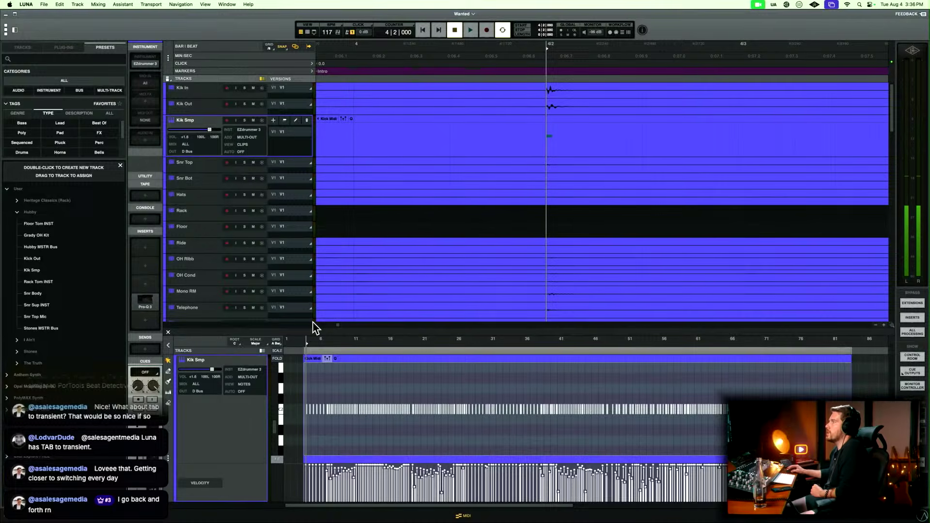
# Show Kik Smp's notes in the timeline, make the track taller, and select the first kick note at 4|2|000.
pyautogui.click(243, 147)
pyautogui.click(34, 117)
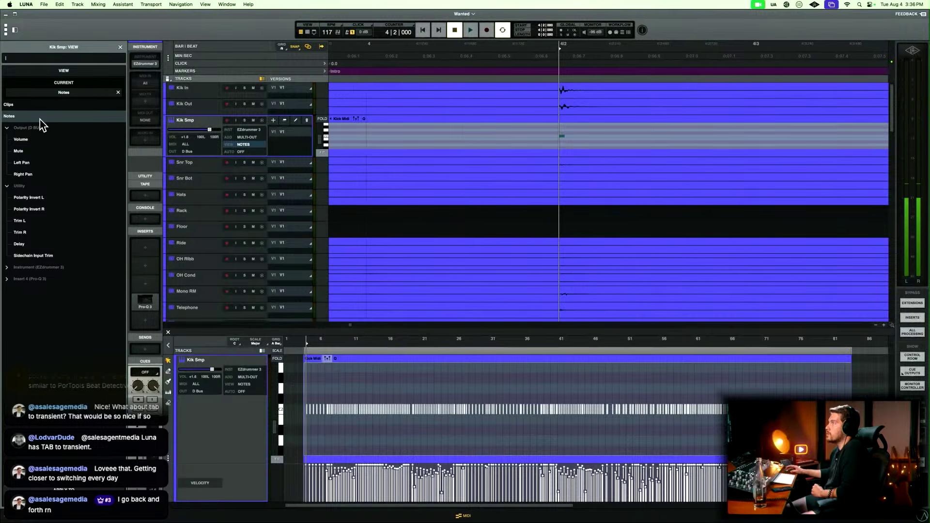
pyautogui.moveTo(259, 156); pyautogui.dragTo(242, 293)
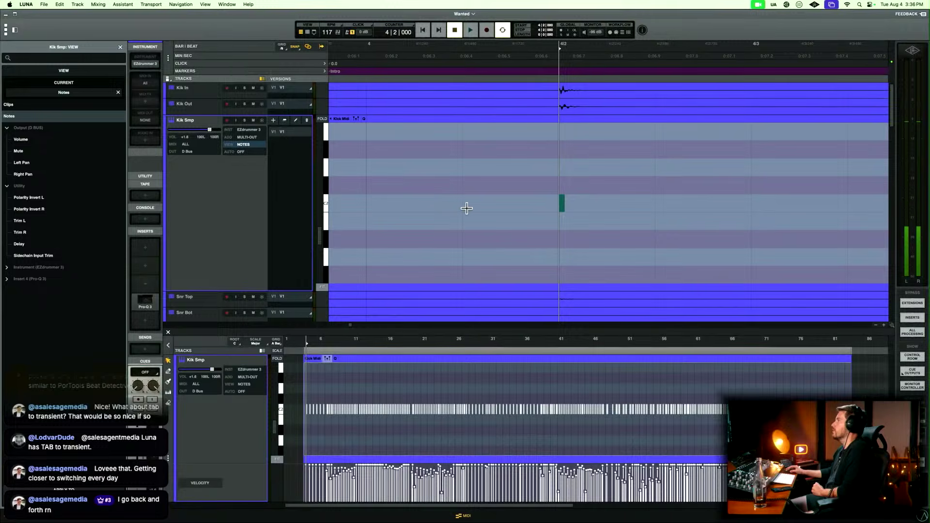
pyautogui.moveTo(597, 158); pyautogui.dragTo(540, 233)
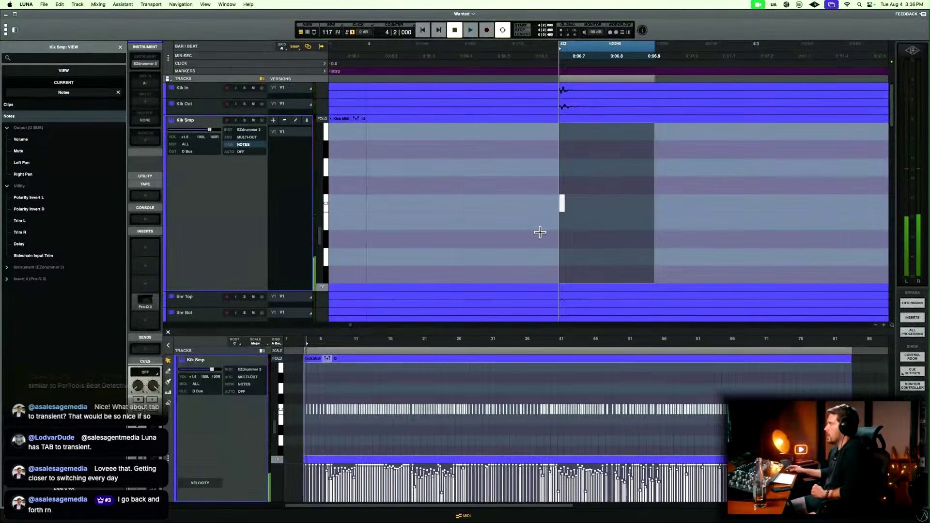
# Compare the start of the selected first Kik Smp note with the kick transients at 4|2|000 up close.
pyautogui.press('t')
pyautogui.press('t')
pyautogui.press('t')
pyautogui.press('t')
pyautogui.press('t')
pyautogui.press('t')
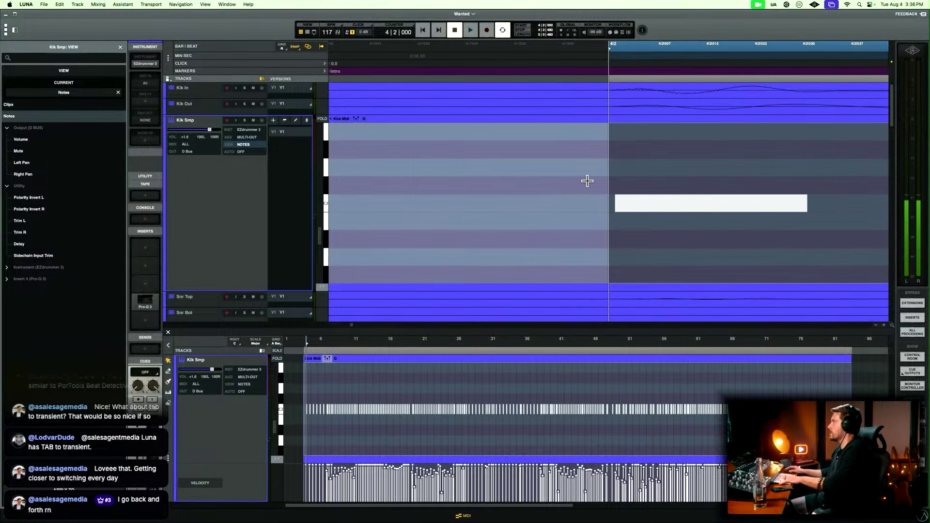
pyautogui.press('r')
pyautogui.press('r')
pyautogui.press('r')
pyautogui.press('r')
pyautogui.press('r')
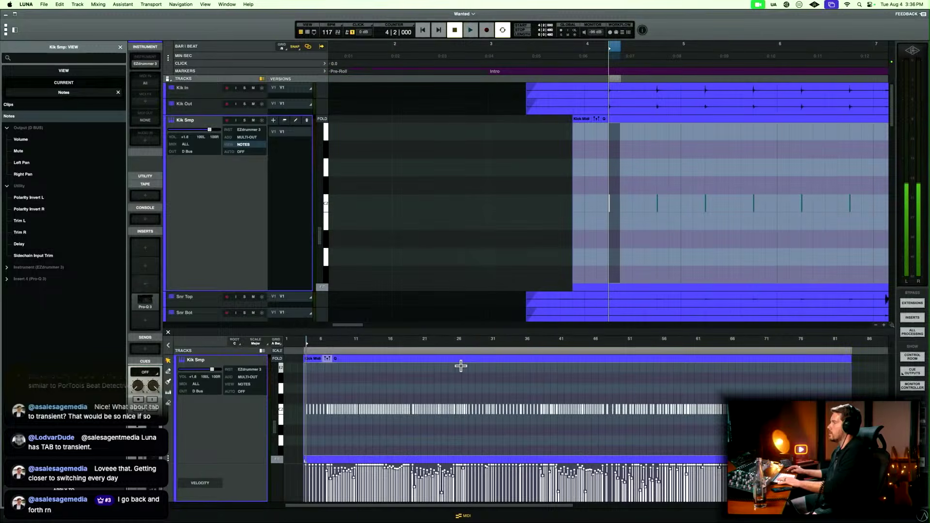
# Examine the first Kik Smp notes around 4|2 in the MIDI editor.
pyautogui.click(311, 378)
pyautogui.press('t')
pyautogui.press('t')
pyautogui.press('t')
pyautogui.press('t')
pyautogui.press('t')
pyautogui.press('t')
pyautogui.hscroll(5, 453, 368)
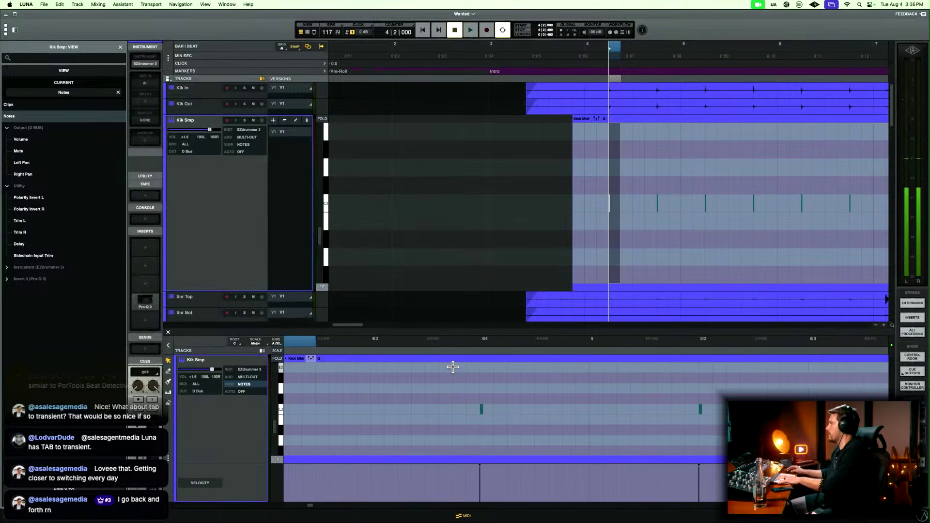
pyautogui.hscroll(-1, 452, 367)
pyautogui.hscroll(-5, 452, 366)
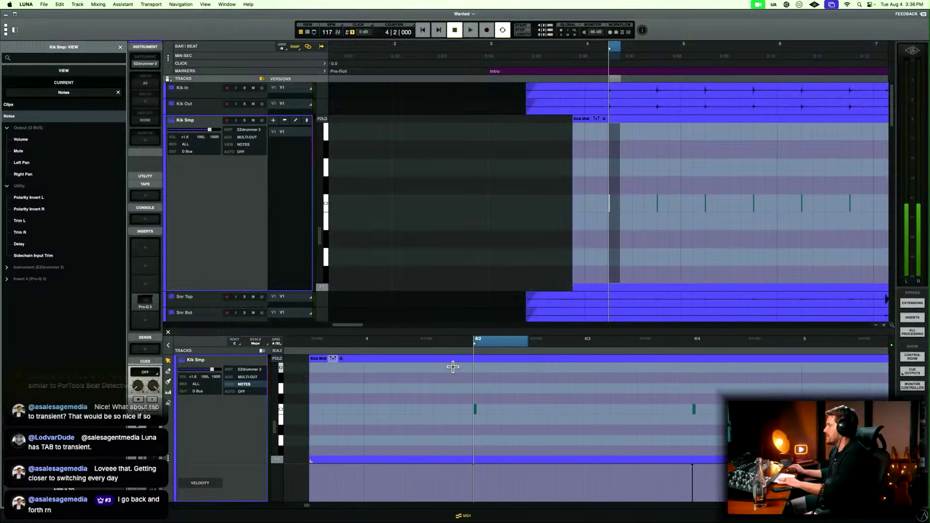
pyautogui.hscroll(-1, 452, 366)
# Place the playhead at 4|1|939 in the timeline, just ahead of the first kick note and transient.
pyautogui.click(551, 155)
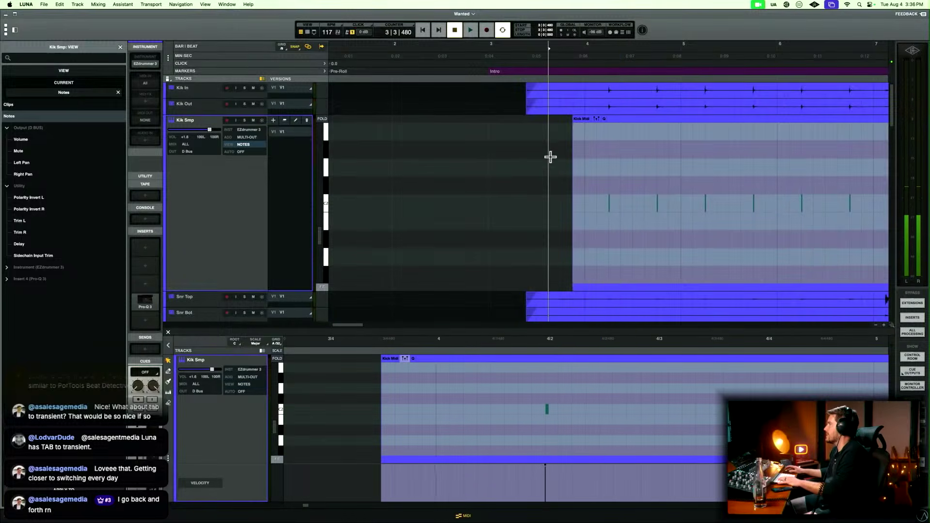
pyautogui.press('t')
pyautogui.press('t')
pyautogui.press('t')
pyautogui.hscroll(8, 609, 166)
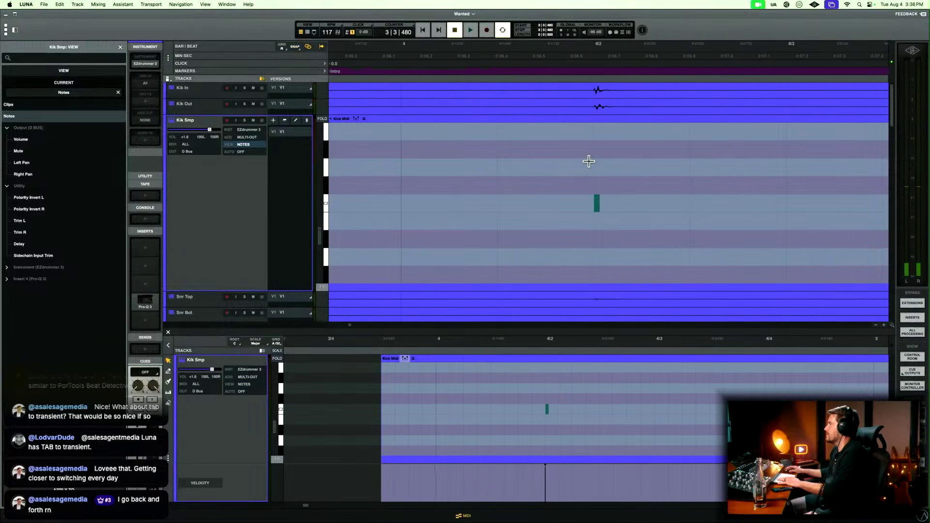
pyautogui.click(590, 161)
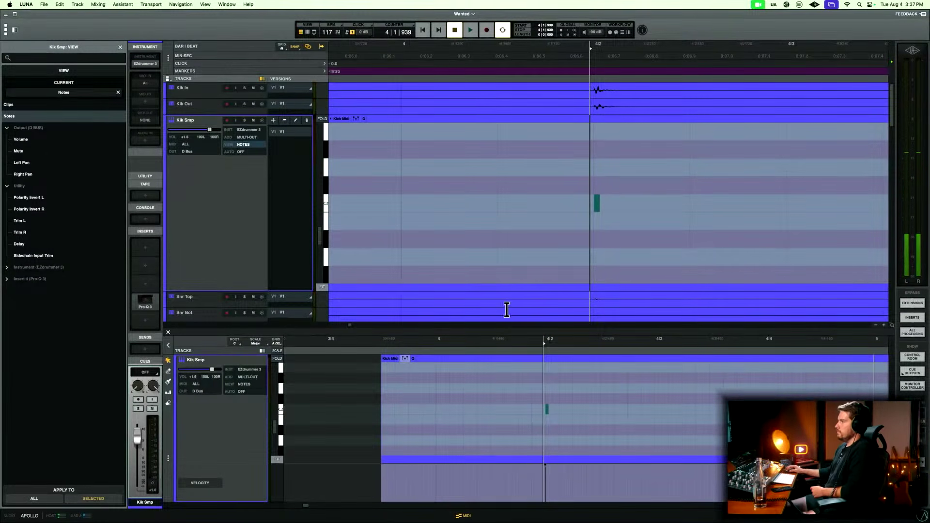
# Select the first kick note on Kik Smp in the timeline and examine its start at maximum detail.
pyautogui.moveTo(465, 160); pyautogui.dragTo(550, 175)
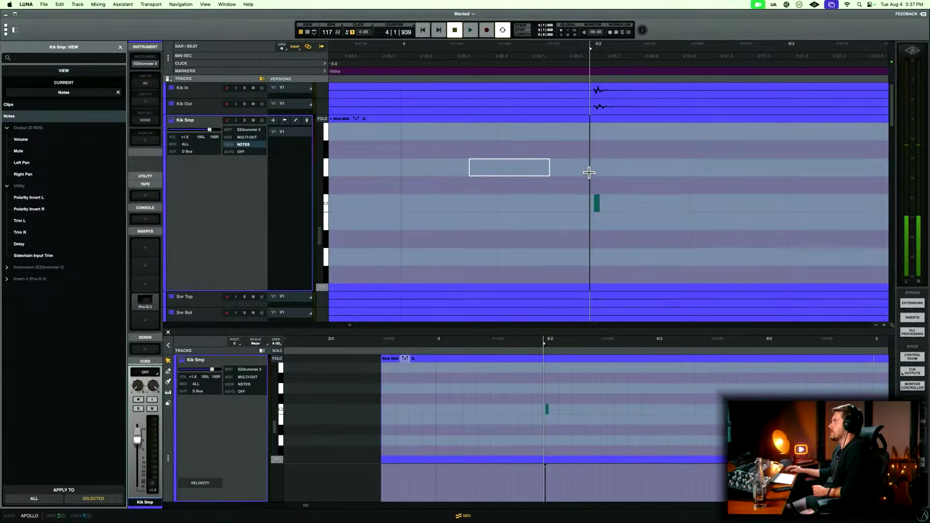
pyautogui.moveTo(633, 180); pyautogui.dragTo(571, 239)
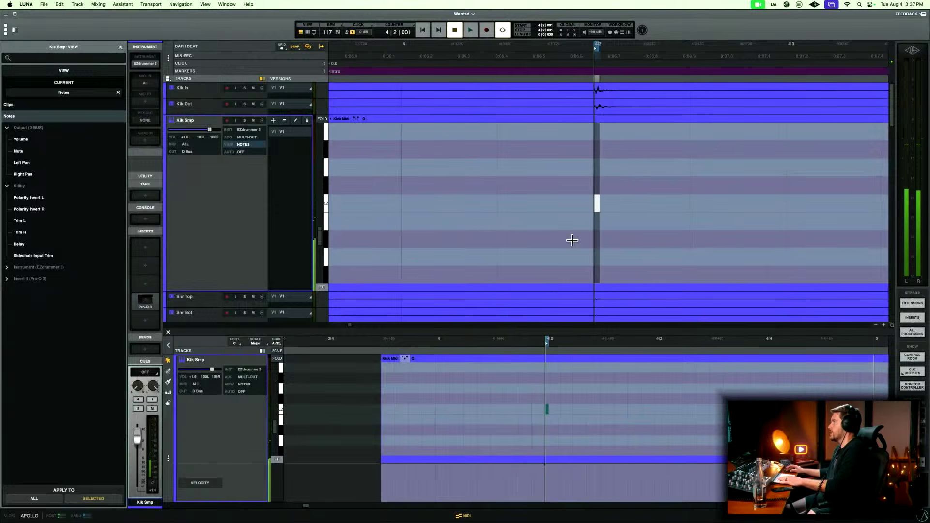
pyautogui.press('t')
pyautogui.press('t')
pyautogui.press('t')
pyautogui.press('t')
pyautogui.press('t')
pyautogui.press('t')
pyautogui.press('t')
pyautogui.press('t')
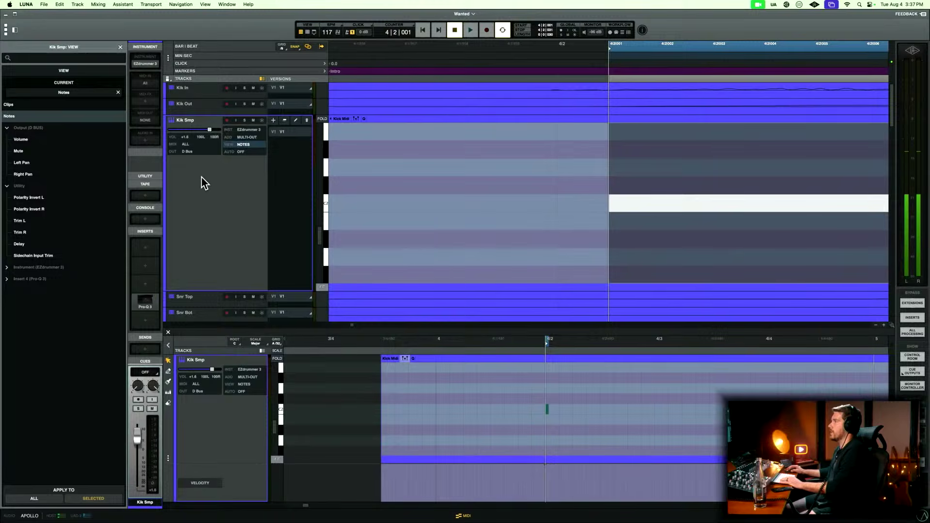
# Move the Kik Smp track directly below Kik In and enlarge the Kik In track.
pyautogui.moveTo(204, 188); pyautogui.dragTo(208, 162)
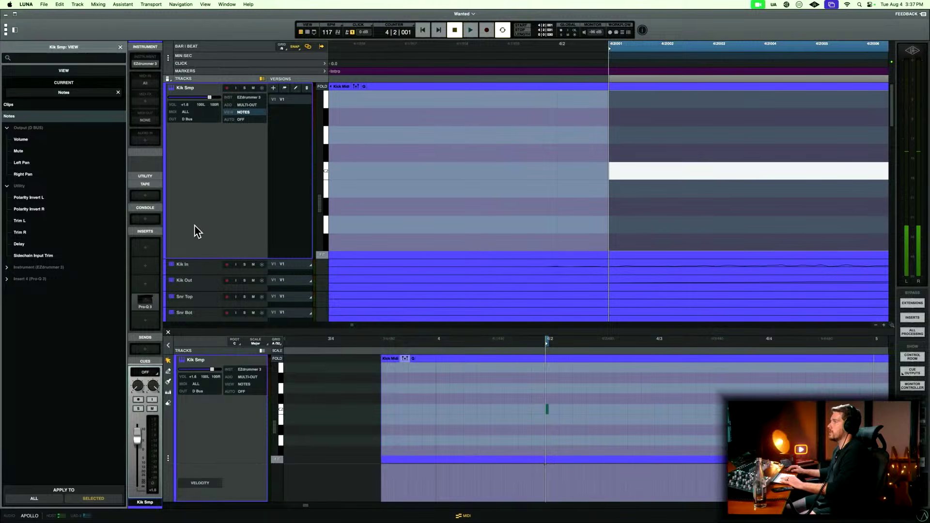
pyautogui.moveTo(194, 225); pyautogui.dragTo(193, 237)
pyautogui.keyDown('shift'); pyautogui.click(208, 96); pyautogui.keyUp('shift')
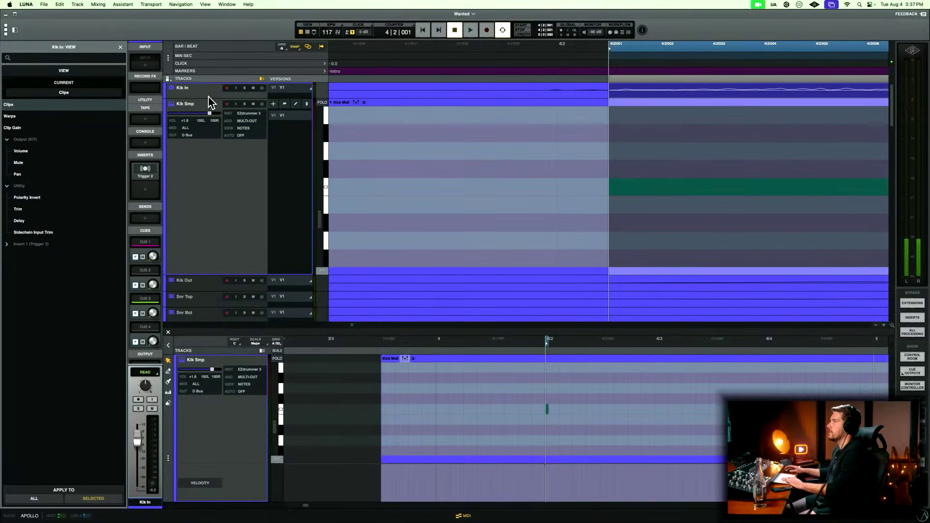
pyautogui.press('e')
# Compare the first Kik Smp note with the enlarged Kik In waveform and place the playhead at 4|2|000.
pyautogui.press('r')
pyautogui.press('r')
pyautogui.press('r')
pyautogui.press('t')
pyautogui.press('t')
pyautogui.press('t')
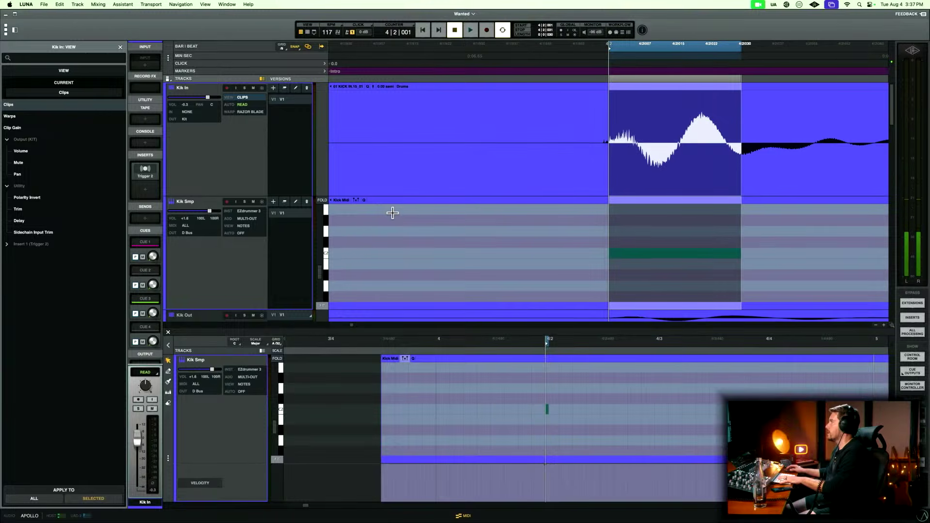
pyautogui.press('t')
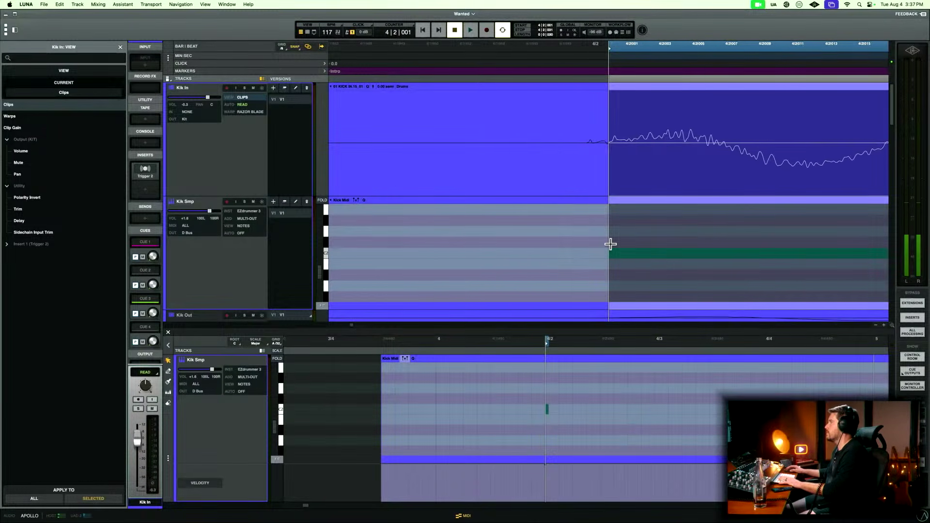
pyautogui.press('r')
pyautogui.press('r')
pyautogui.press('r')
pyautogui.click(548, 235)
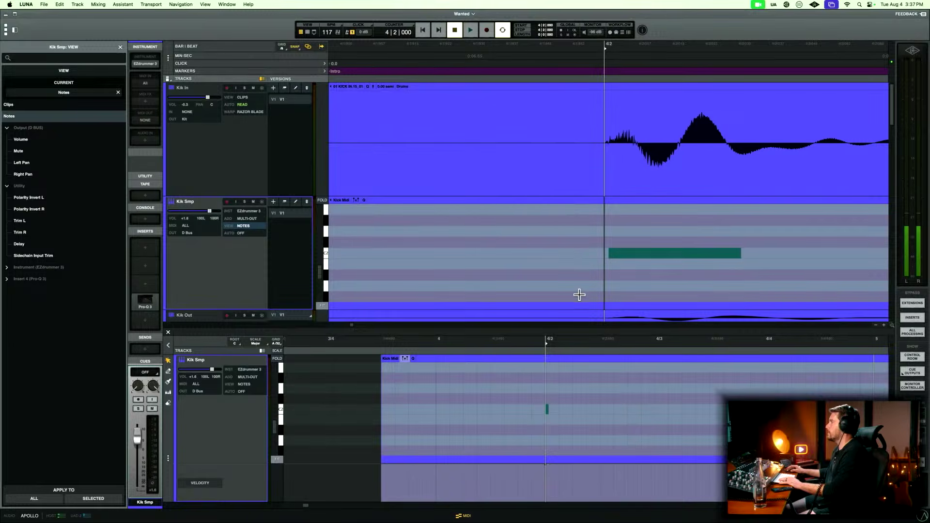
# Inspect the kick note at 4|2 in the MIDI editor at different zoom levels and close the editor.
pyautogui.scroll(-1, 579, 293)
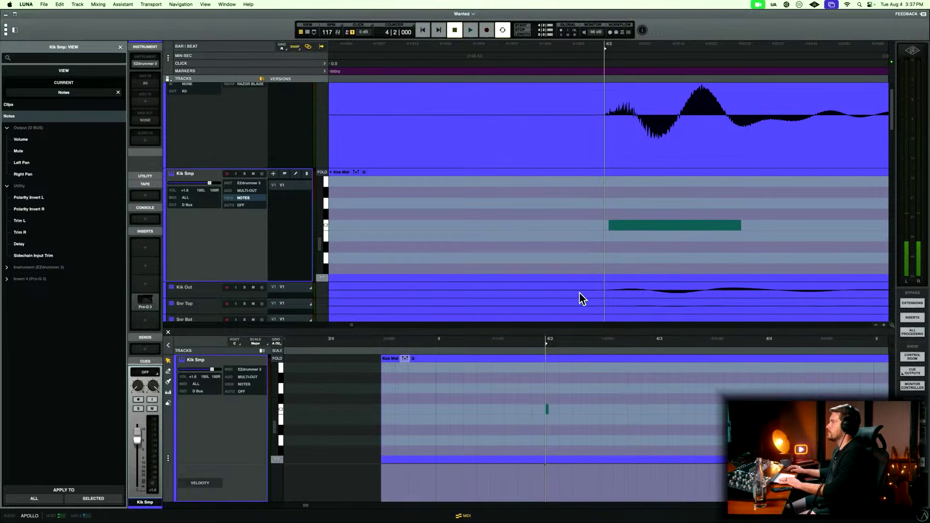
pyautogui.click(561, 395)
pyautogui.press('t')
pyautogui.press('t')
pyautogui.press('t')
pyautogui.press('t')
pyautogui.press('r')
pyautogui.press('r')
pyautogui.press('r')
pyautogui.press('r')
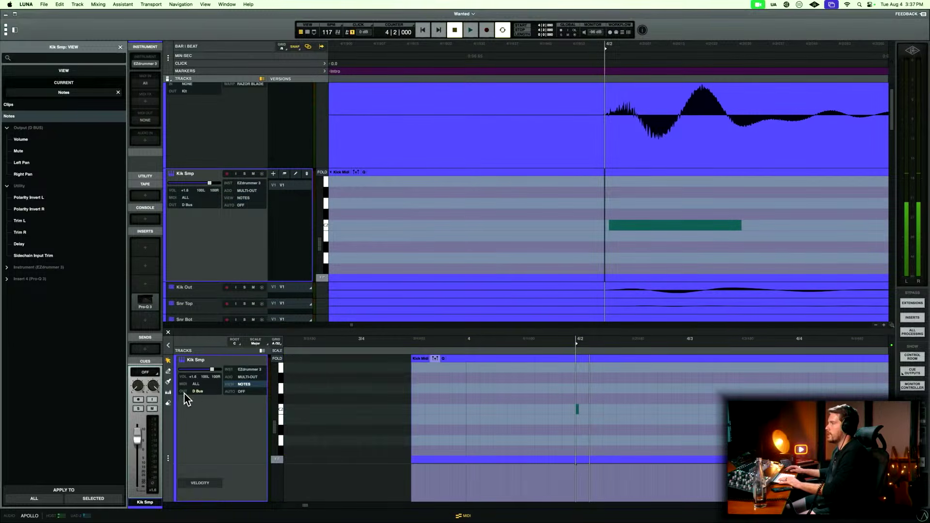
pyautogui.hscroll(2, 586, 393)
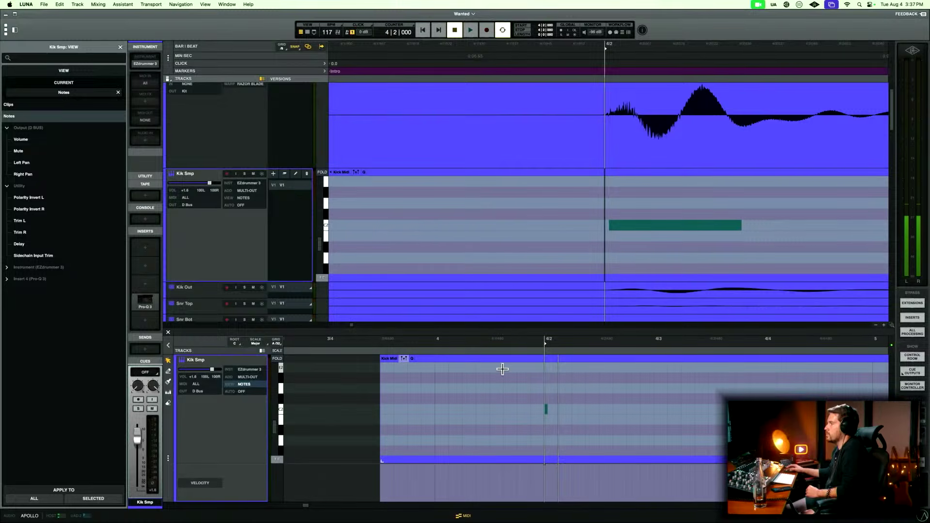
pyautogui.click(168, 332)
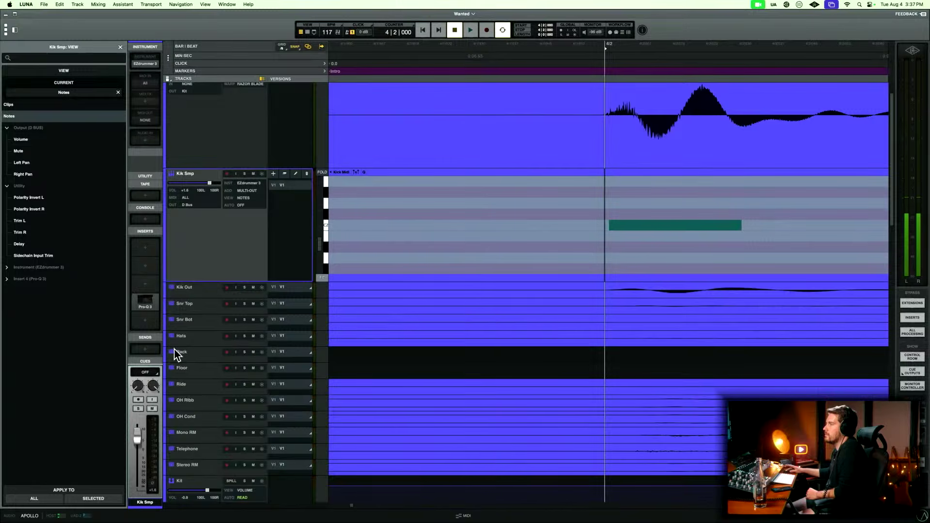
# Select the first kick note, play the song to 5|2, and compare the kick note there with the Kik In transient.
pyautogui.click(656, 224)
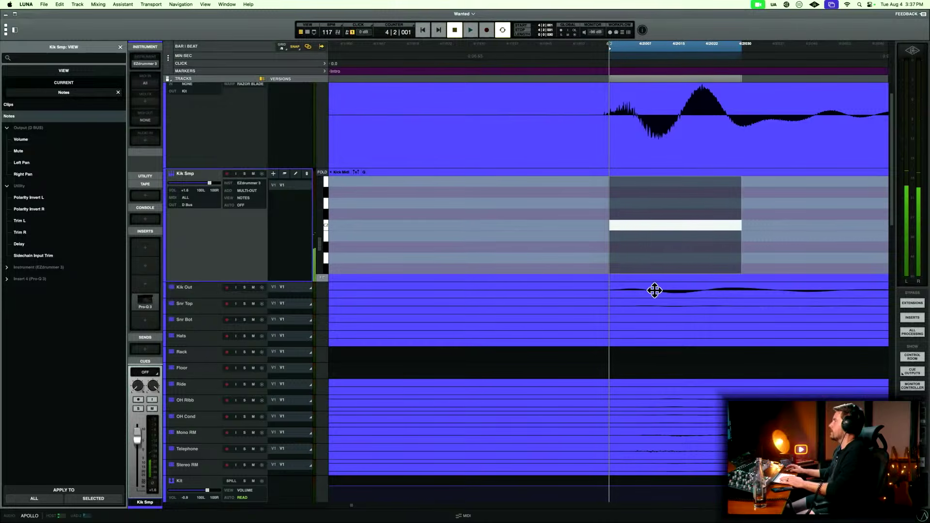
pyautogui.scroll(2, 249, 130)
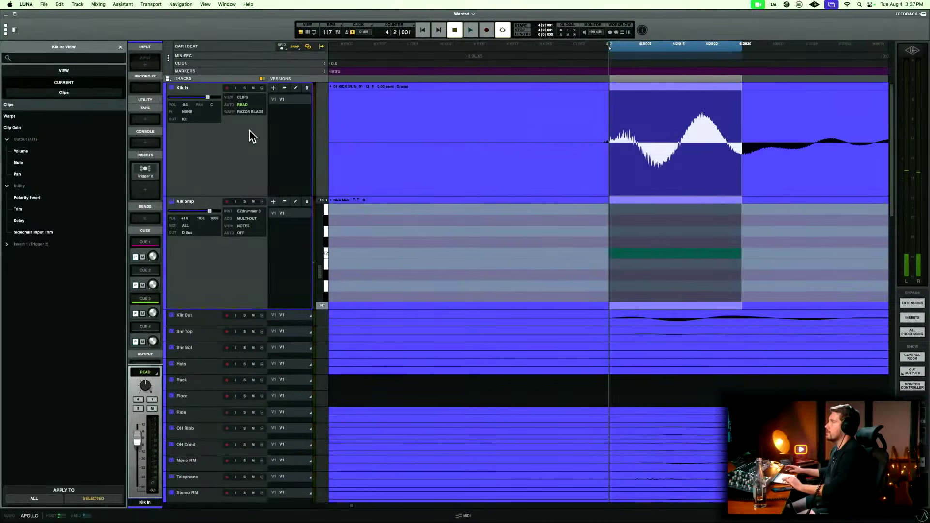
pyautogui.click(464, 227)
pyautogui.press('space')
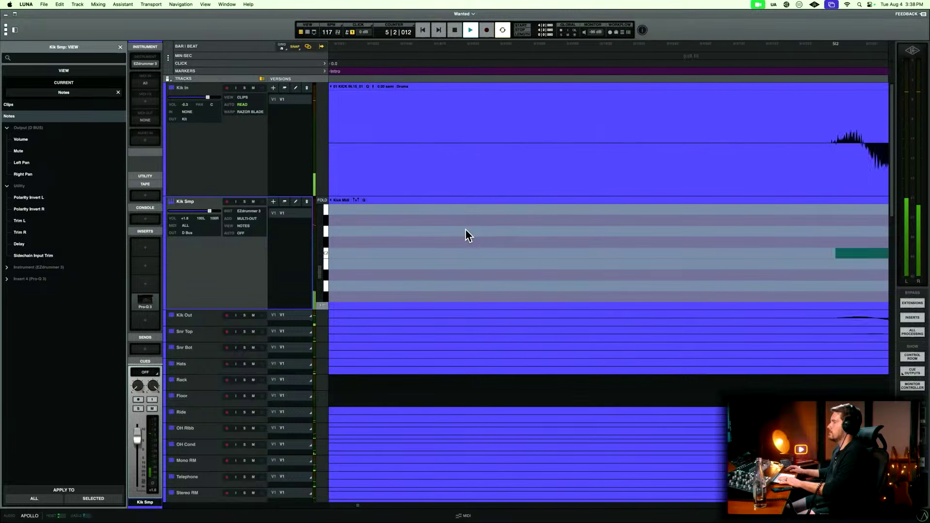
pyautogui.press('space')
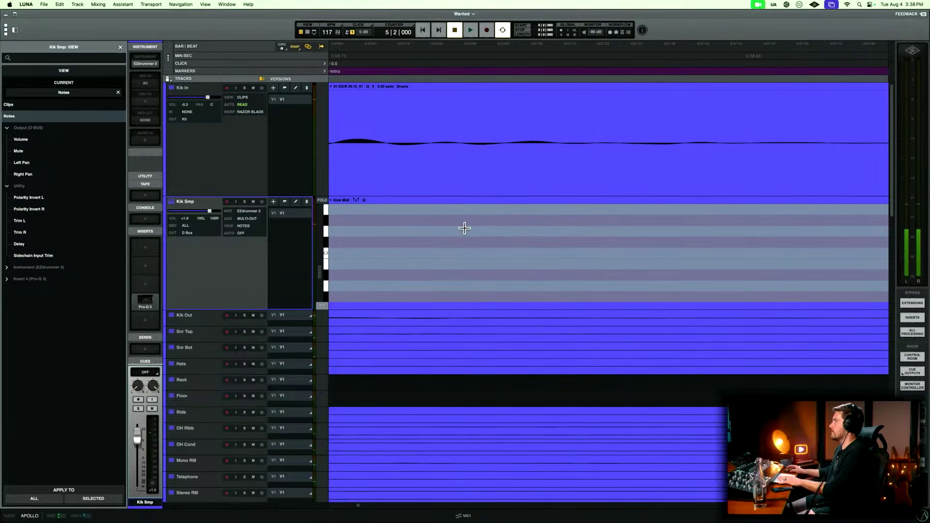
pyautogui.hscroll(-9, 475, 240)
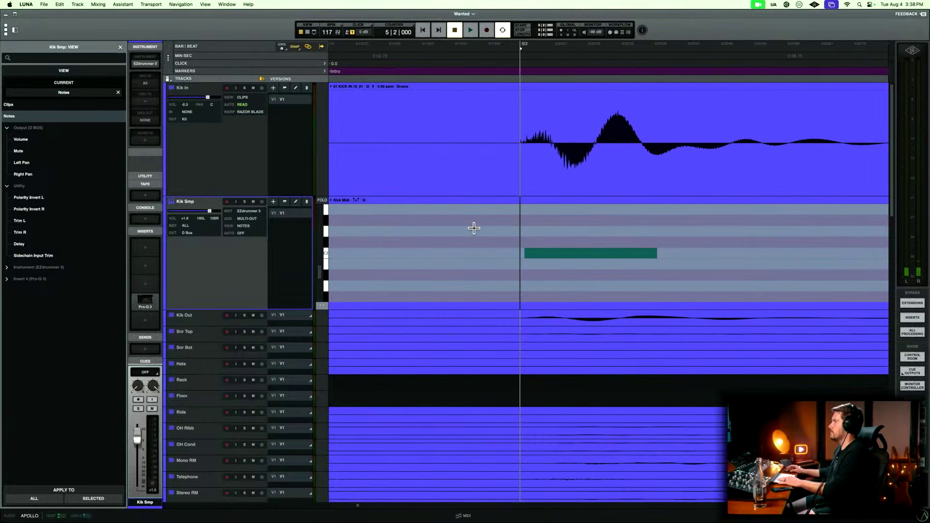
pyautogui.hscroll(-5, 387, 234)
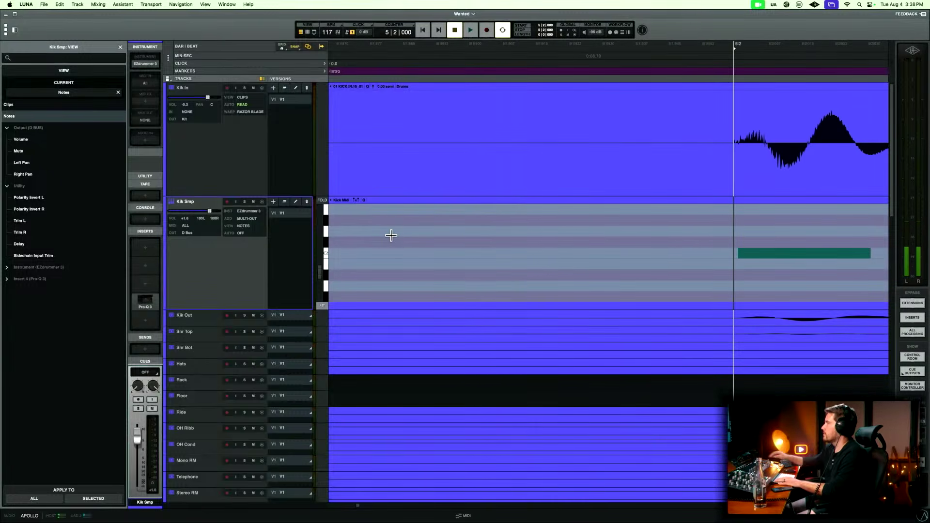
# Open the Kick Midi clip in the MIDI editor, view its full length, and close the editor.
pyautogui.doubleClick(612, 200)
pyautogui.click(348, 371)
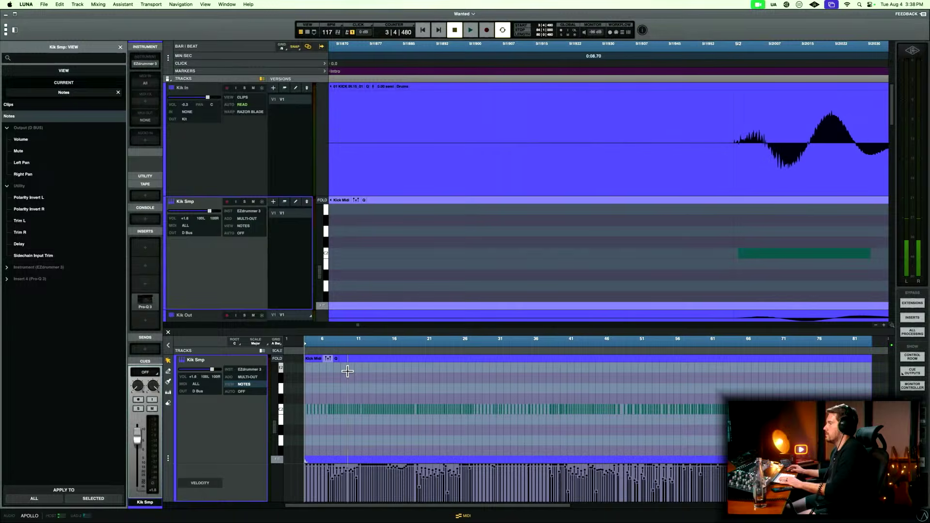
pyautogui.press('r')
pyautogui.click(378, 235)
pyautogui.press('r')
pyautogui.press('r')
pyautogui.press('r')
pyautogui.press('r')
pyautogui.press('r')
pyautogui.press('r')
pyautogui.press('r')
pyautogui.press('r')
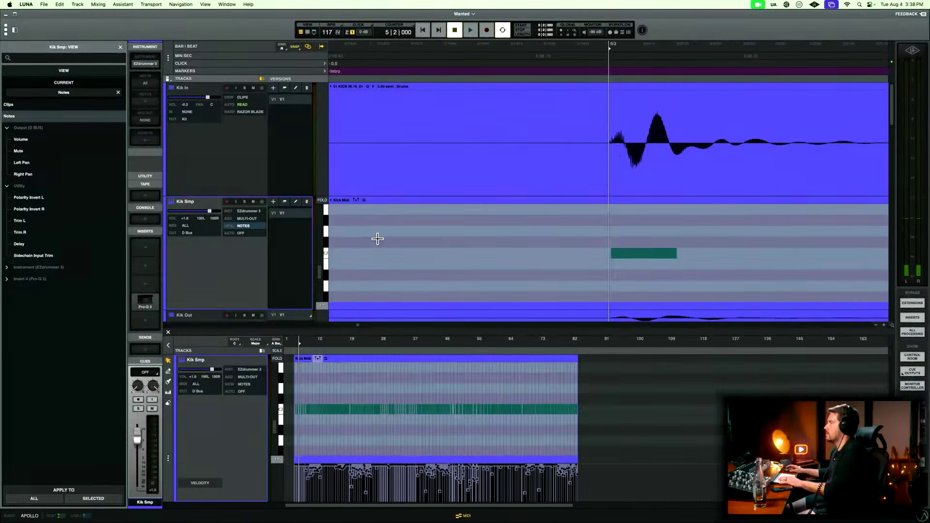
pyautogui.click(168, 332)
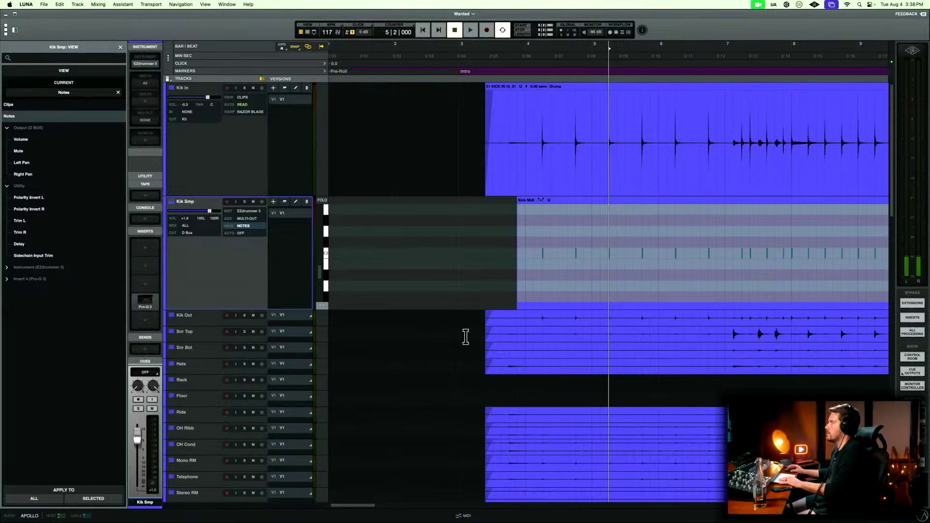
# Check Kik Smp's notes against the Kik In hits from bar 3 into the verse, placing the playhead at 4|1|480.
pyautogui.click(490, 226)
pyautogui.press('r')
pyautogui.press('r')
pyautogui.press('t')
pyautogui.press('t')
pyautogui.press('t')
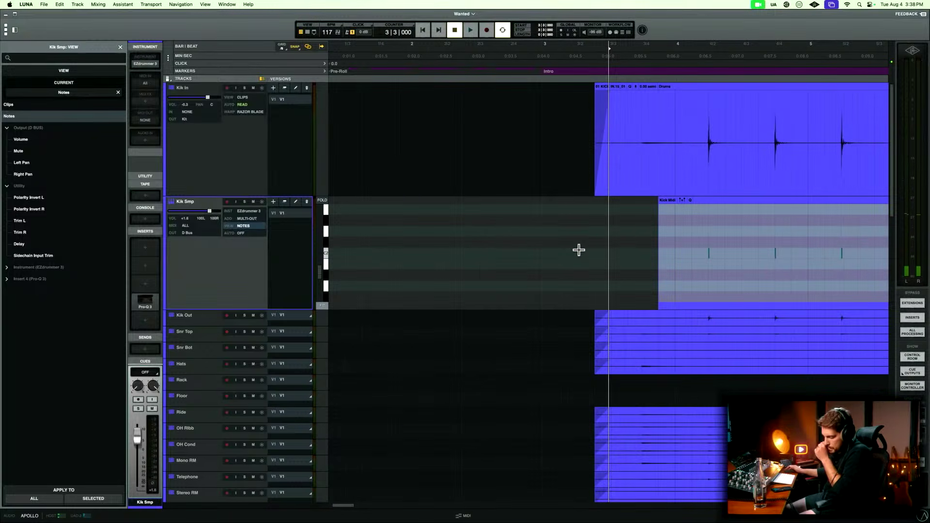
pyautogui.press('r')
pyautogui.press('r')
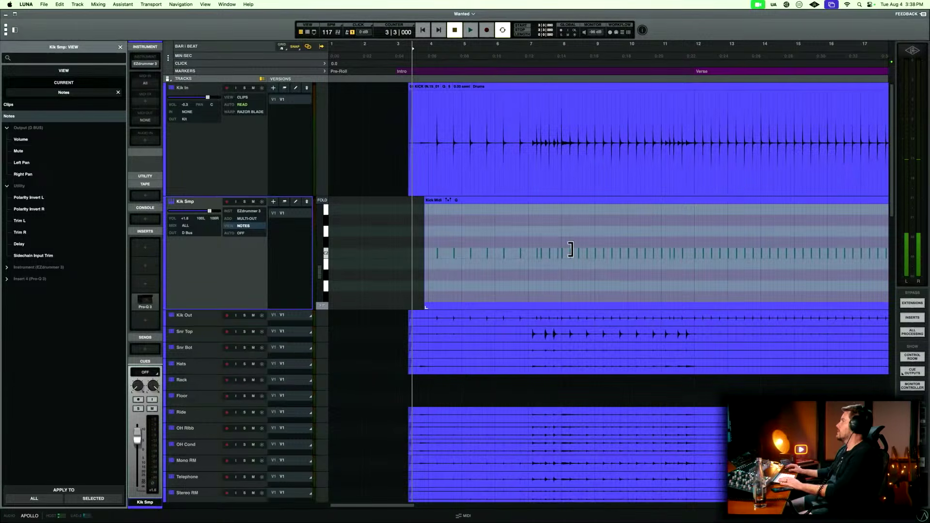
pyautogui.click(433, 224)
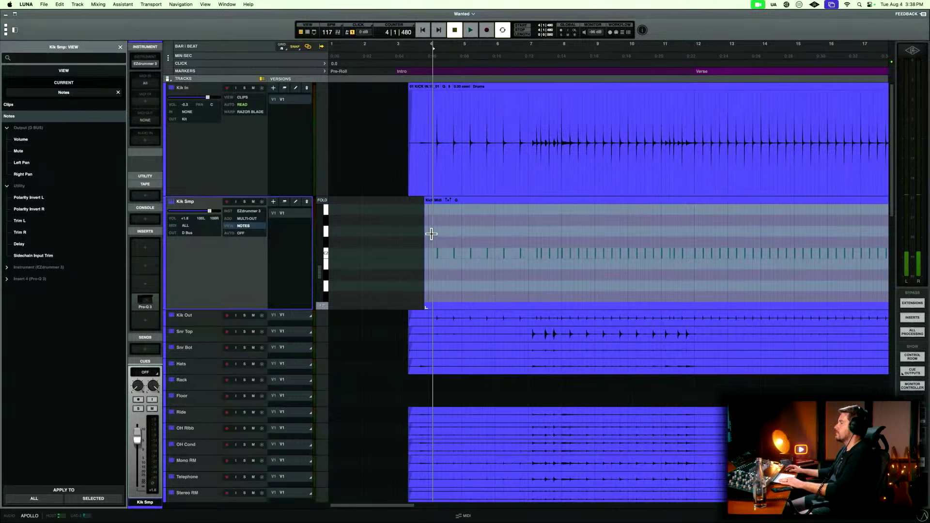
# Review the Kick Midi clip's notes and velocities from bar 4 onward in the MIDI editor and close the editor.
pyautogui.doubleClick(498, 200)
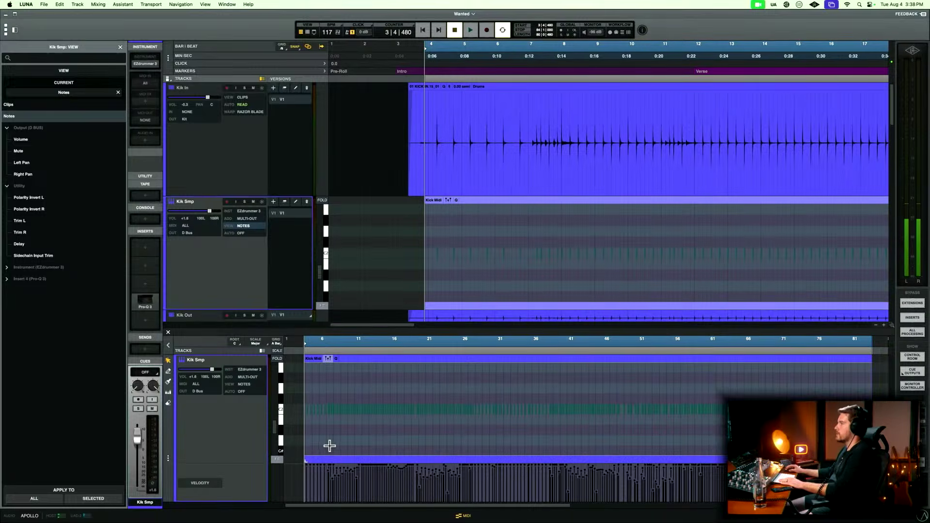
pyautogui.click(331, 397)
pyautogui.press('t')
pyautogui.press('t')
pyautogui.press('t')
pyautogui.press('r')
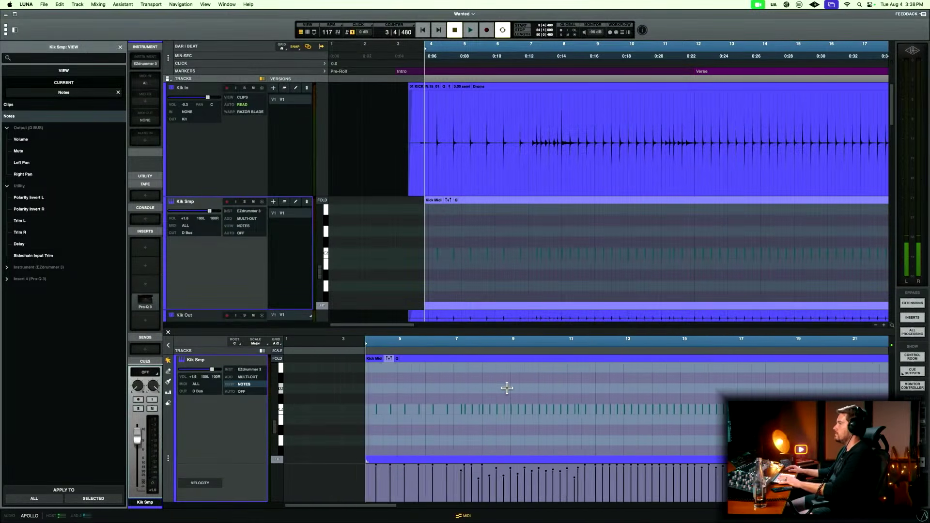
pyautogui.press('t')
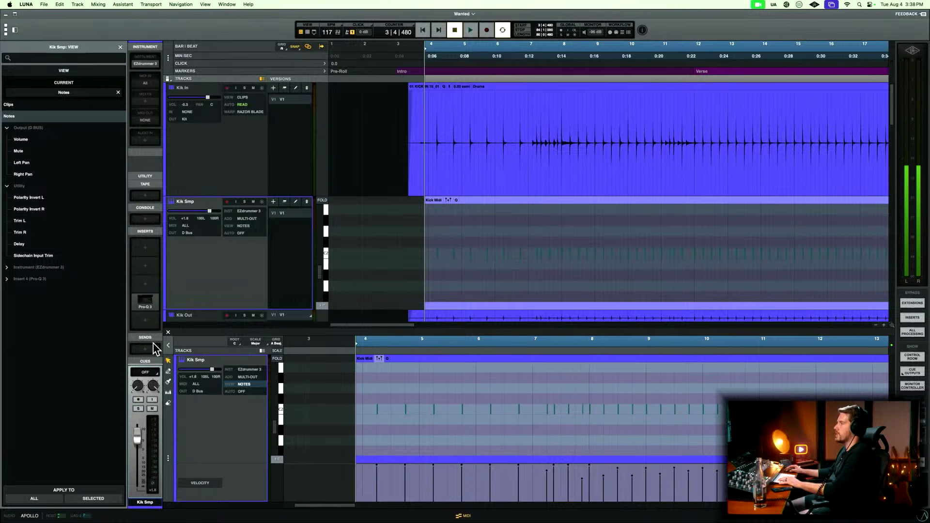
pyautogui.click(168, 334)
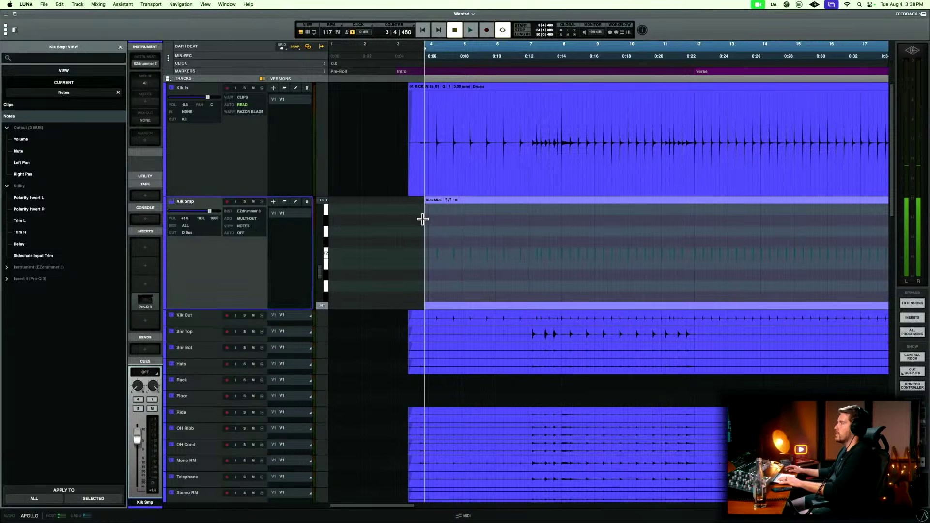
# Open the Kick Midi clip in the MIDI editor and view its notes and velocities over its full length.
pyautogui.click(403, 228)
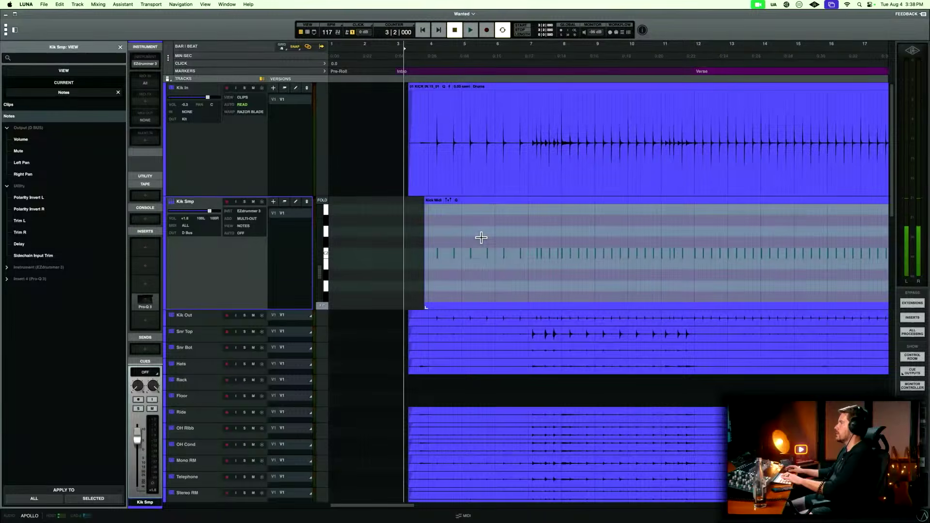
pyautogui.click(481, 223)
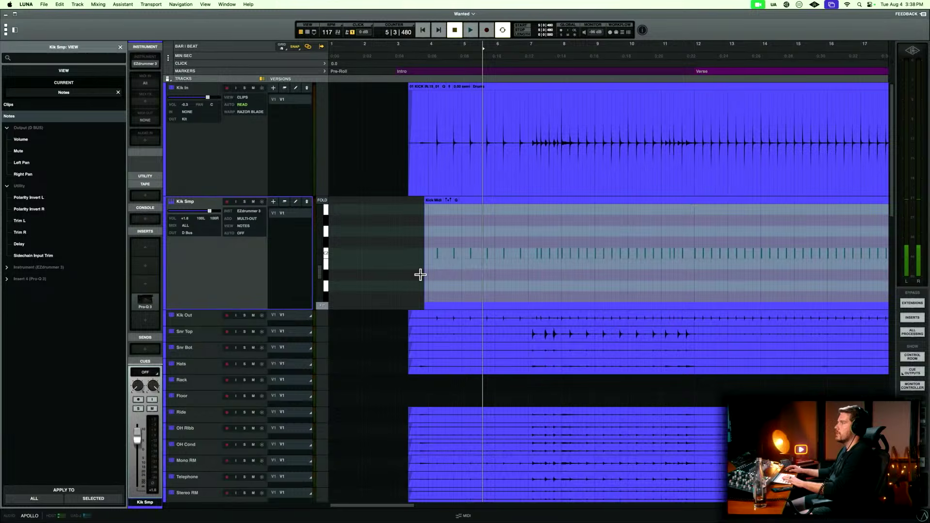
pyautogui.doubleClick(483, 200)
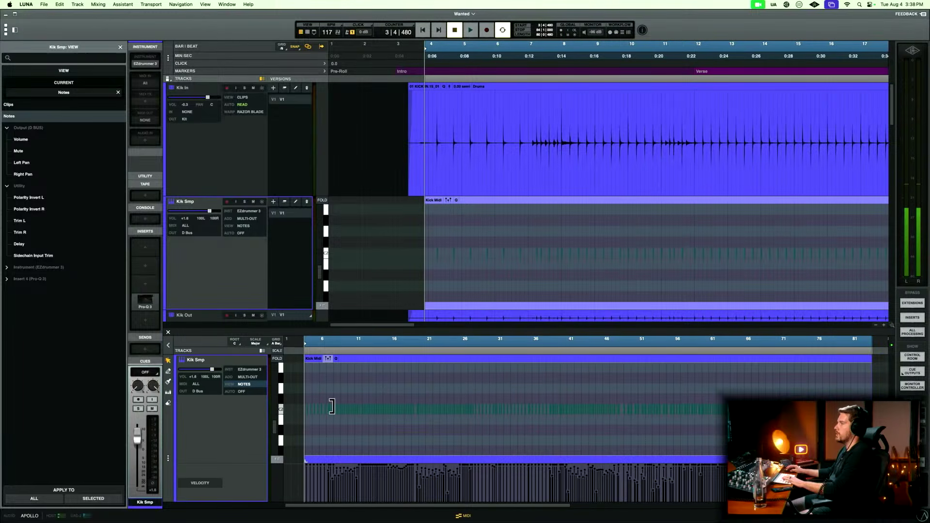
pyautogui.click(319, 376)
pyautogui.press('r')
pyautogui.press('t')
pyautogui.press('r')
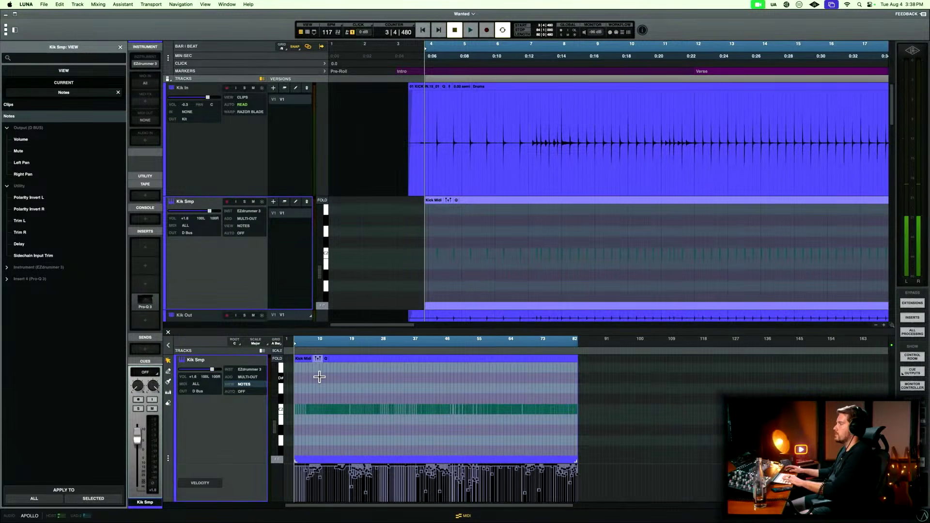
pyautogui.press('t')
pyautogui.press('t')
# Place the playhead at 4|3|000, compare the opening kick notes with the Kik In hits, and close the MIDI editor.
pyautogui.click(406, 235)
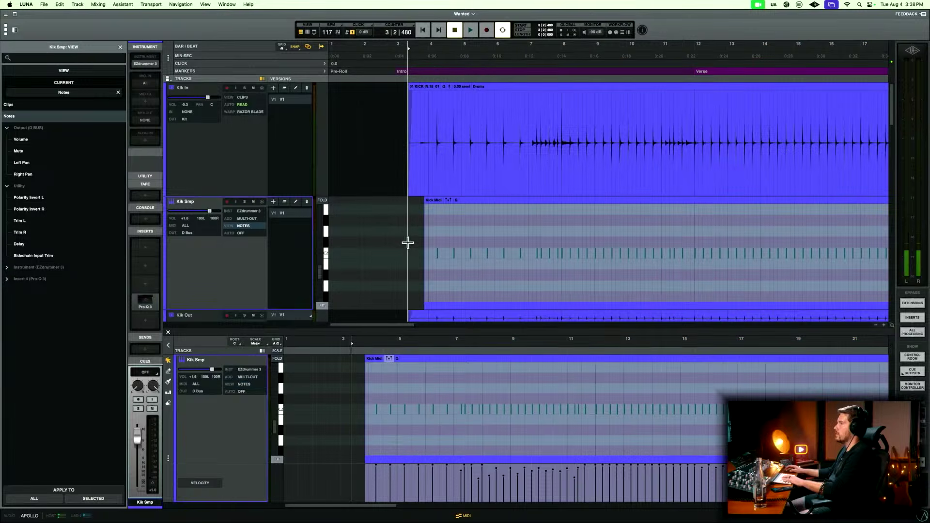
pyautogui.click(444, 217)
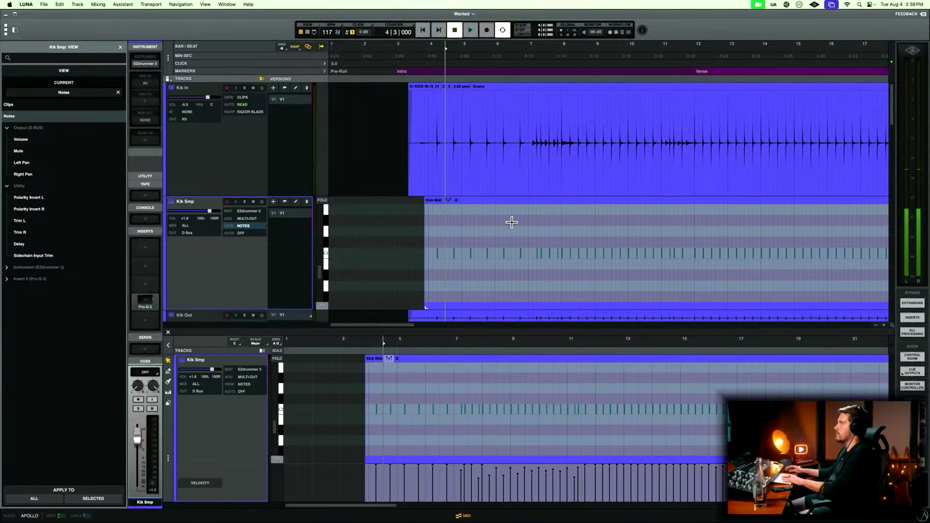
pyautogui.press('t')
# Place the playhead at 4|2|480 and check Kik Smp's notes against the Kik In hits through the intro.
pyautogui.press('t')
pyautogui.press('t')
pyautogui.press('t')
pyautogui.press('r')
pyautogui.press('r')
pyautogui.press('r')
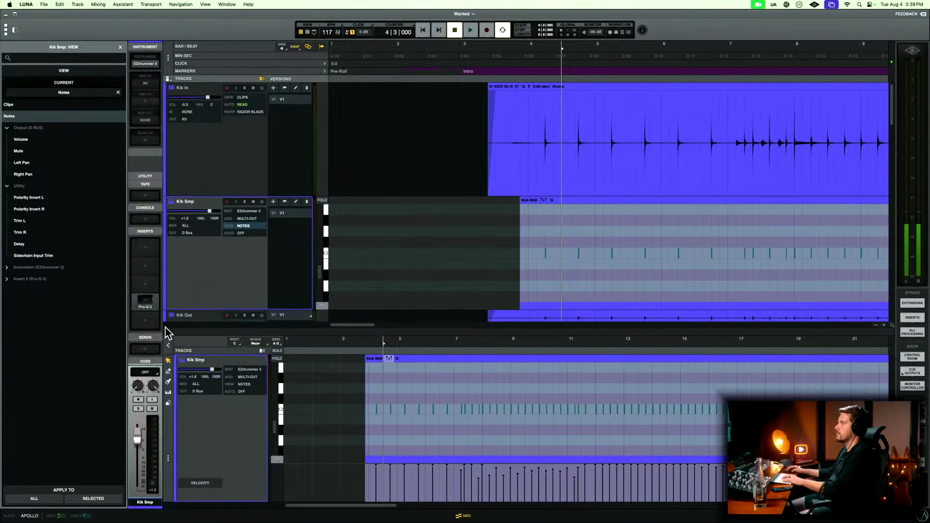
pyautogui.click(168, 334)
pyautogui.click(551, 222)
pyautogui.press('t')
pyautogui.press('t')
pyautogui.press('t')
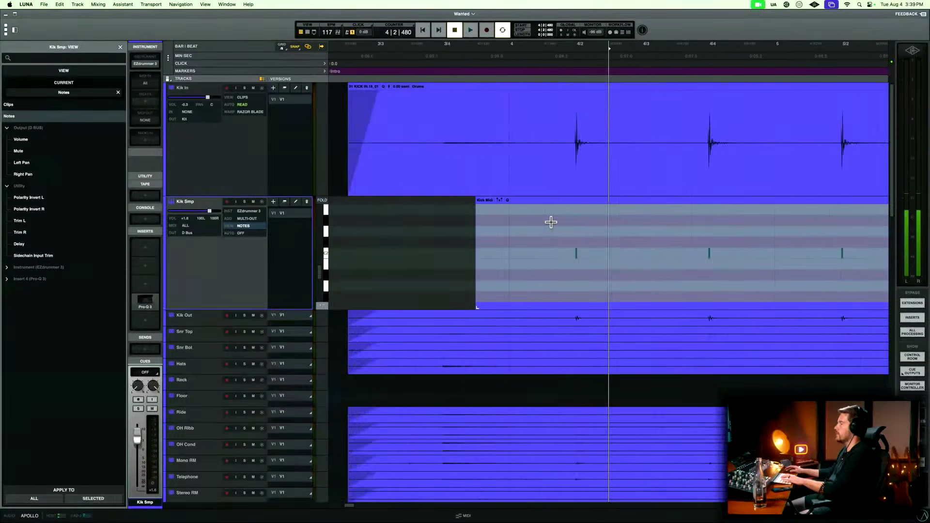
pyautogui.press('r')
pyautogui.press('r')
pyautogui.press('r')
pyautogui.hscroll(10, 551, 223)
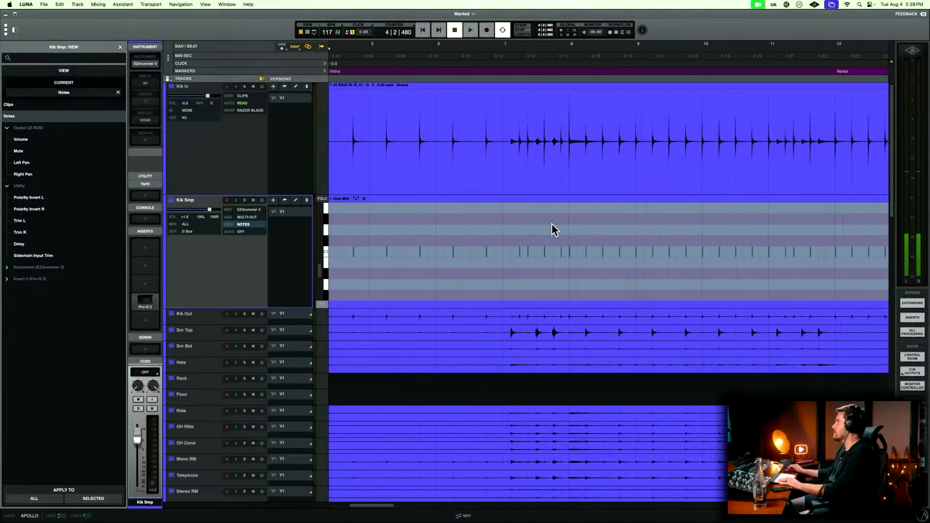
pyautogui.hscroll(-3, 552, 228)
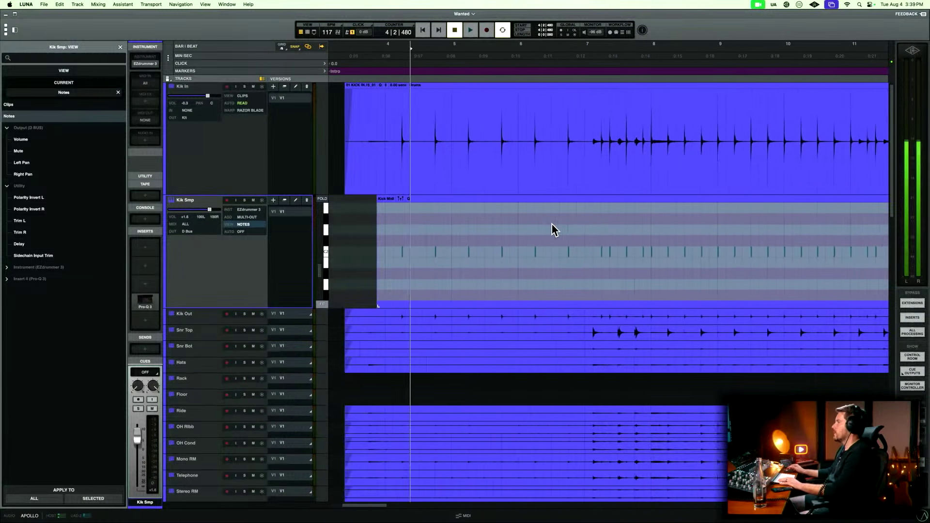
# Play the intro from 3|2|480 with Kik Smp muted, unmute it during playback, and stop.
pyautogui.click(358, 228)
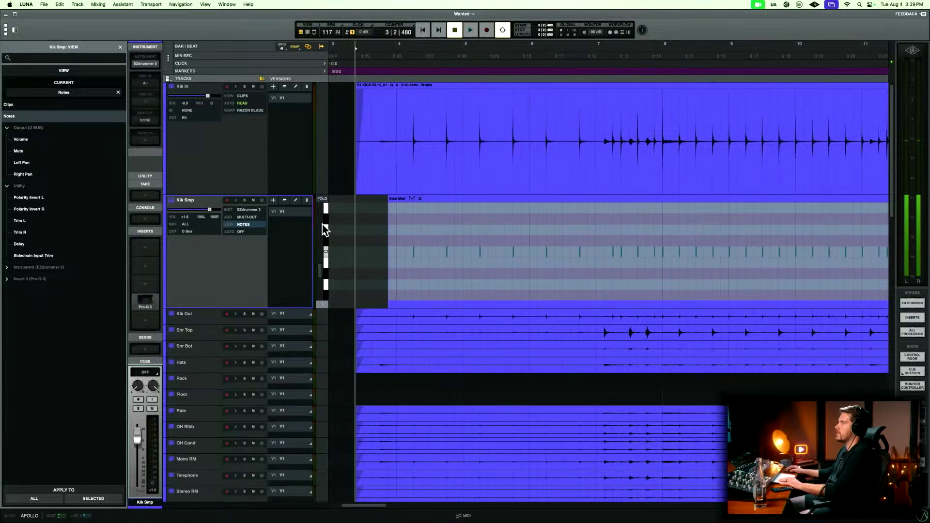
pyautogui.press('m')
pyautogui.press('space')
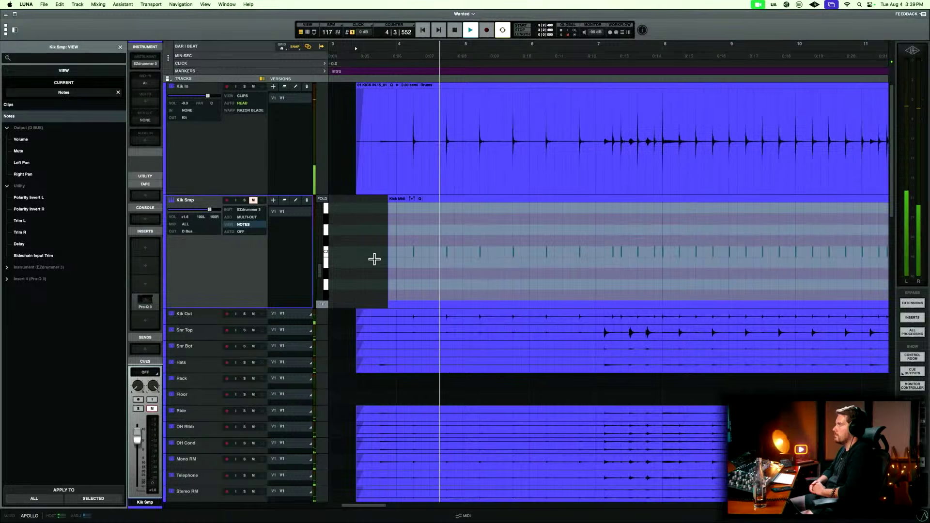
pyautogui.click(252, 200)
pyautogui.scroll(1, 253, 200)
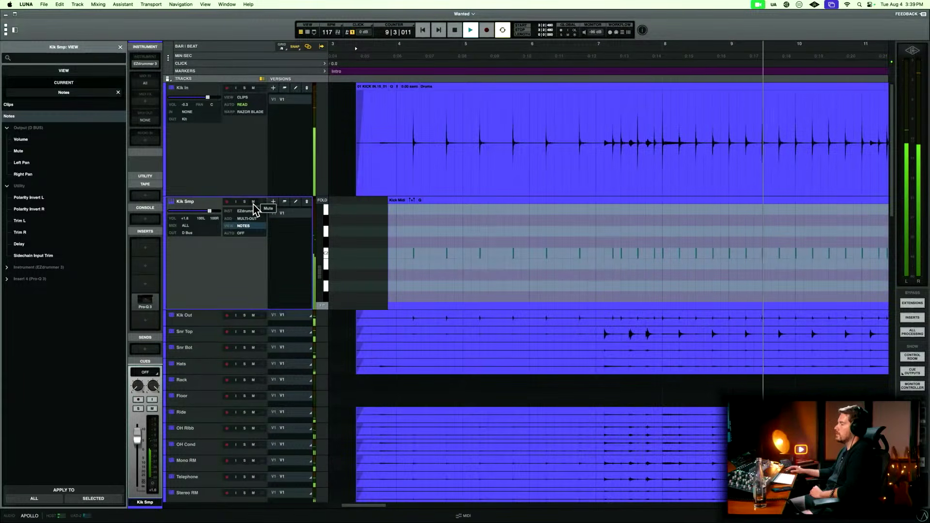
pyautogui.press('space')
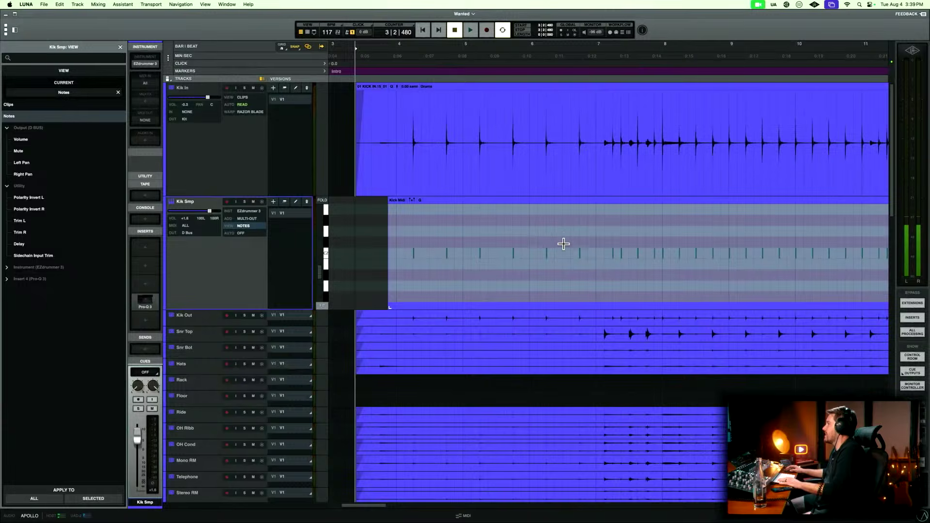
# Select the range starting at 4|2, inspect the first kick hit and its note up close on Kik In and Kik Smp, and close the track view list.
pyautogui.hscroll(2, 562, 244)
pyautogui.click(386, 253)
pyautogui.press('t')
pyautogui.press('t')
pyautogui.press('t')
pyautogui.press('t')
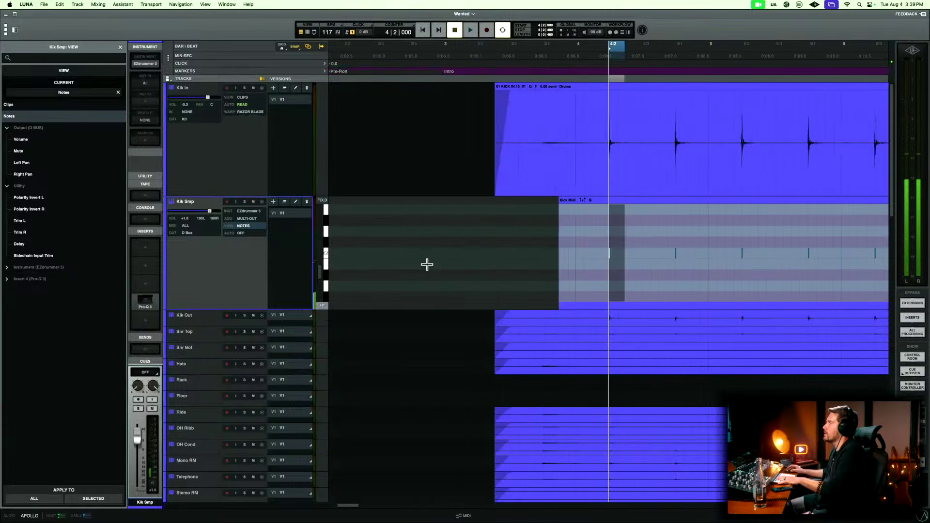
pyautogui.keyDown('shift'); pyautogui.click(234, 162); pyautogui.keyUp('shift')
pyautogui.press('e')
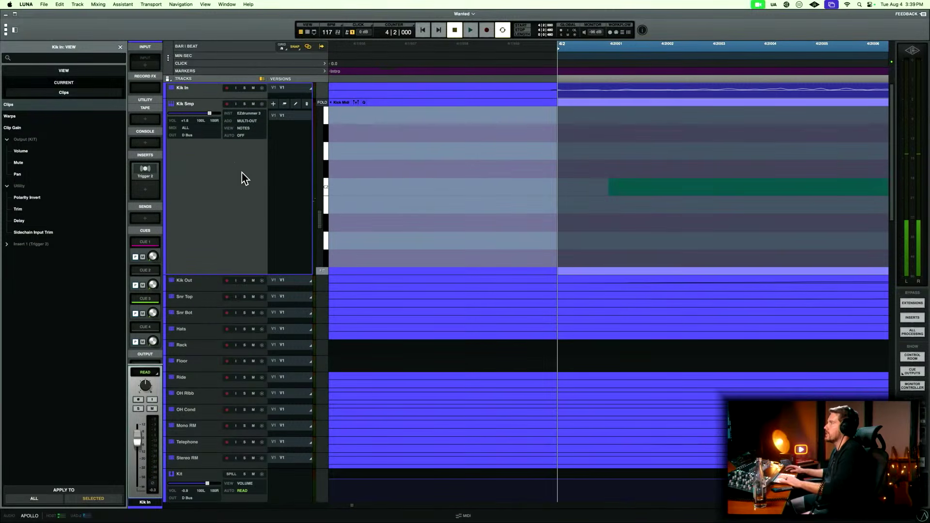
pyautogui.press('Escape')
pyautogui.press('r')
pyautogui.press('r')
pyautogui.press('r')
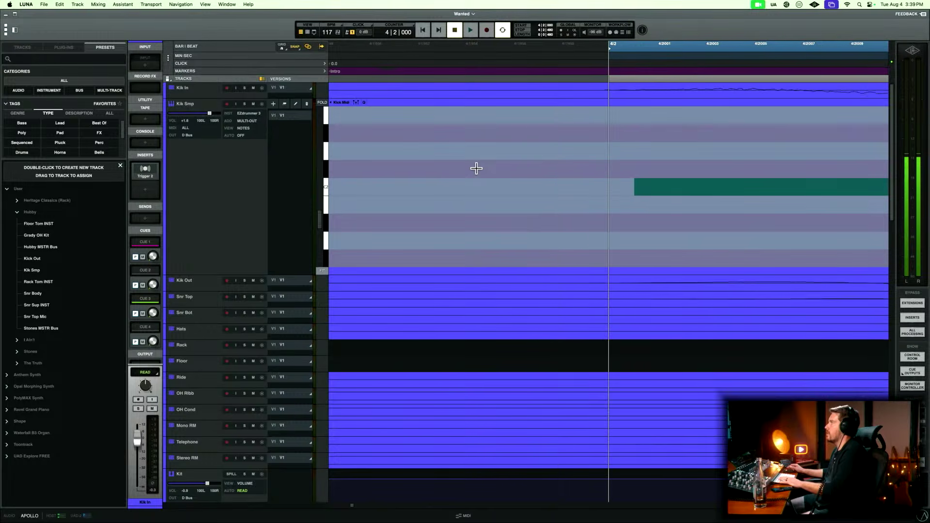
pyautogui.hscroll(5, 476, 168)
pyautogui.press('r')
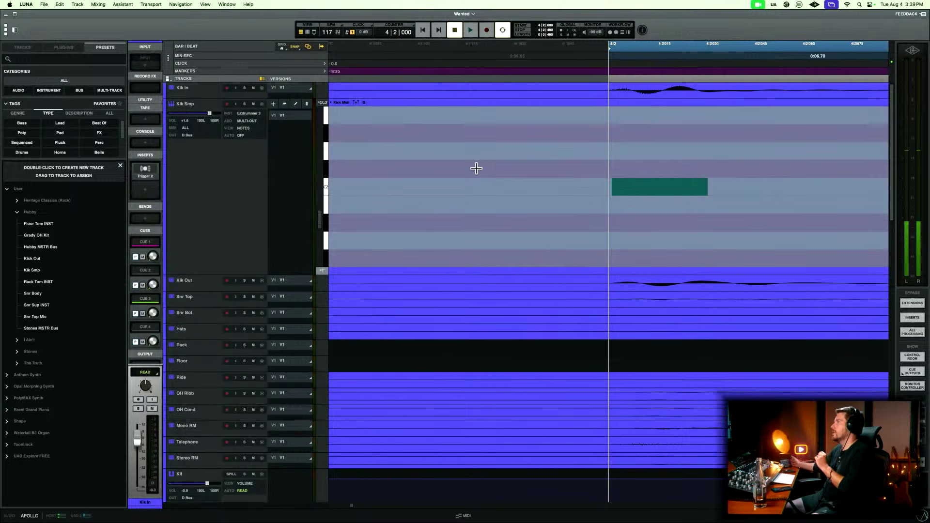
# Enlarge the Kik In and Kik Smp tracks and compare the exact starts of the kick transient and its note at 4|2.
pyautogui.hscroll(1, 486, 171)
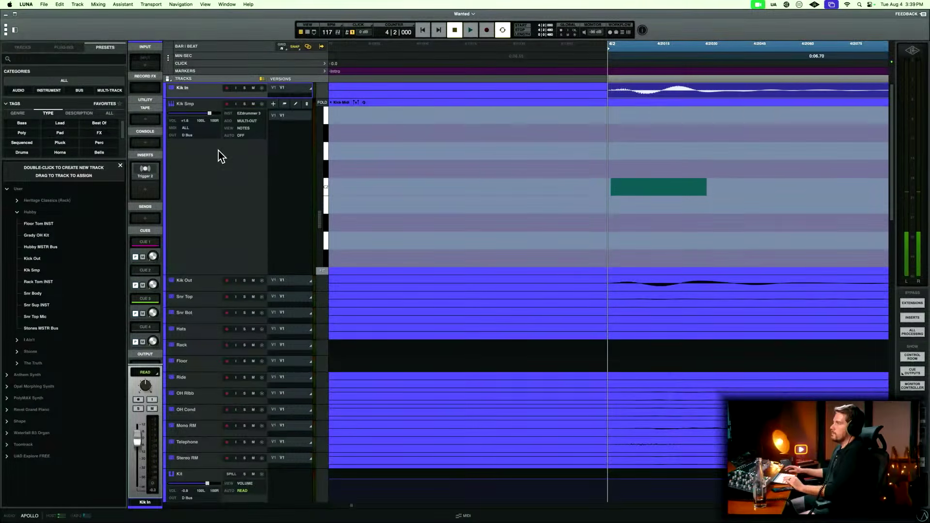
pyautogui.click(204, 102)
pyautogui.click(204, 97)
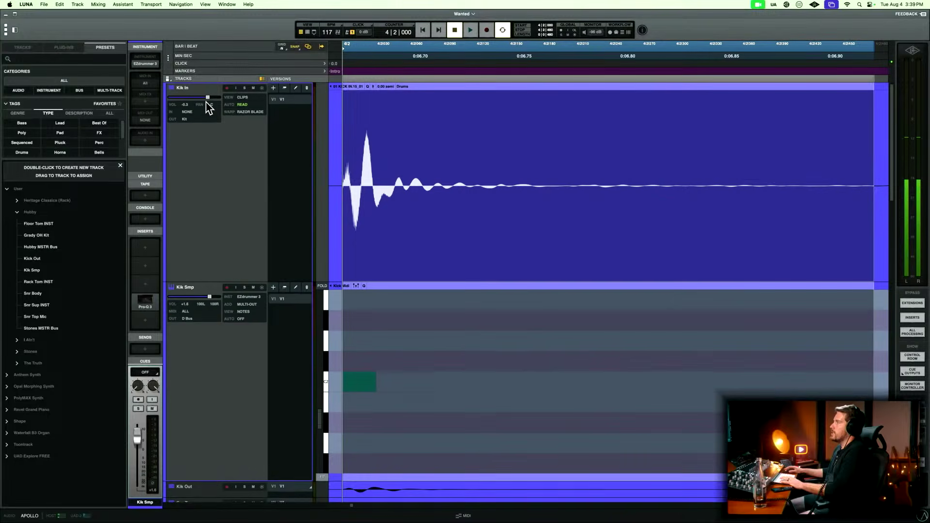
pyautogui.click(381, 328)
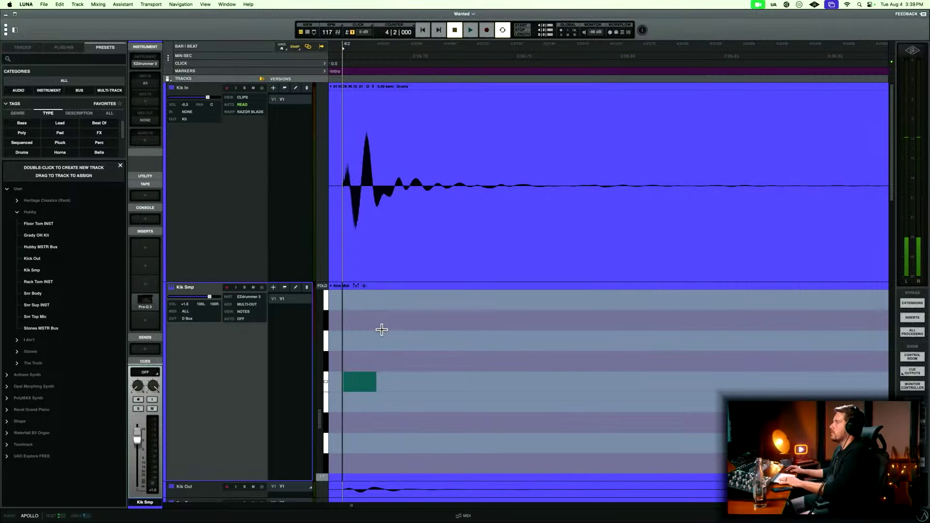
pyautogui.press('t')
pyautogui.press('t')
pyautogui.press('t')
pyautogui.press('t')
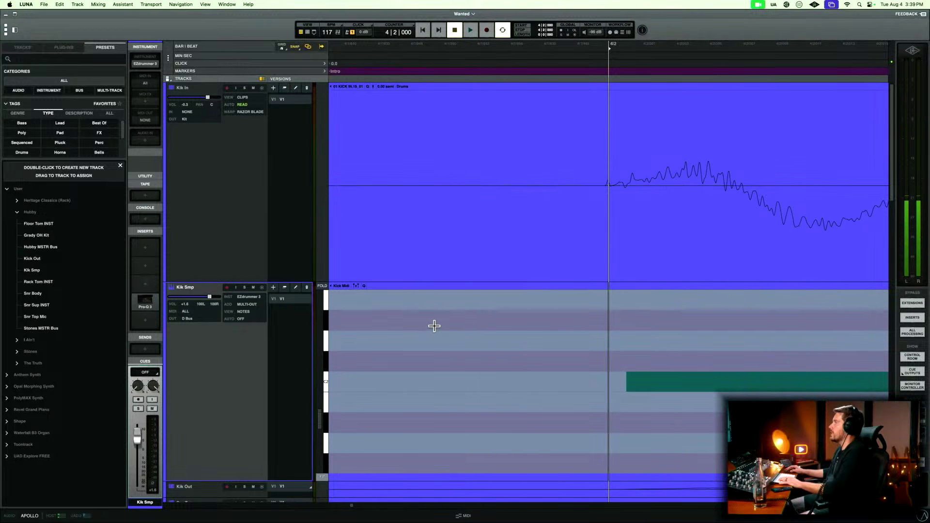
pyautogui.press('t')
pyautogui.press('t')
pyautogui.press('t')
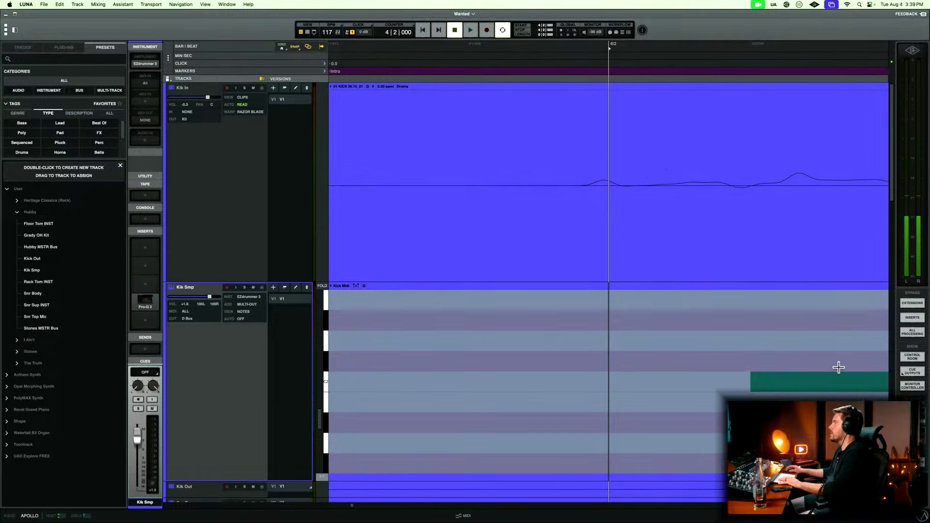
# Move the first kick note on Kik Smp to 4|2|000.
pyautogui.click(787, 382)
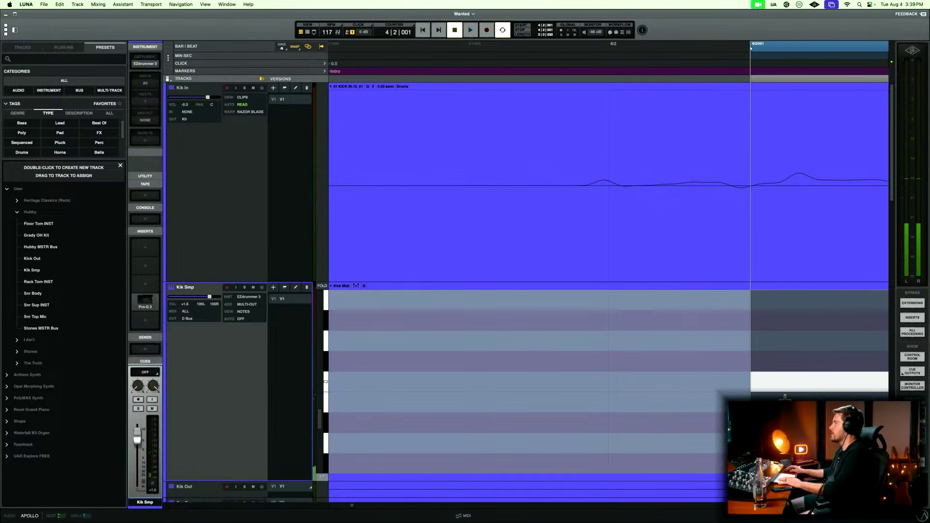
pyautogui.press('r')
pyautogui.press('r')
pyautogui.press('r')
pyautogui.press('r')
pyautogui.press('r')
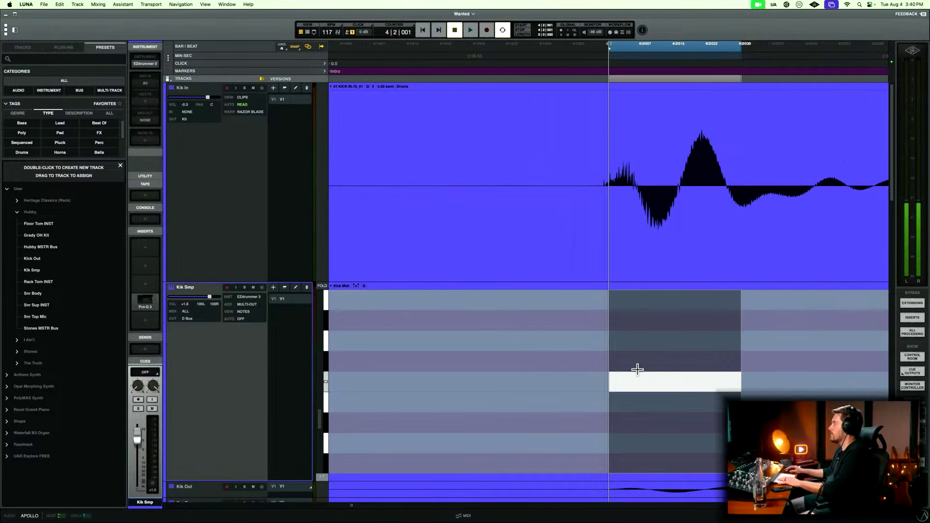
pyautogui.press('t')
pyautogui.press('t')
pyautogui.press('t')
pyautogui.press('t')
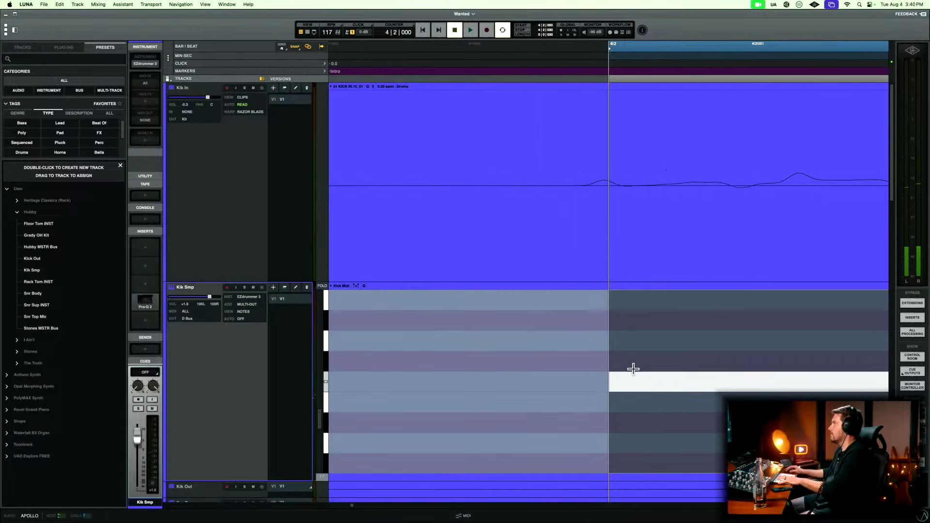
pyautogui.press('r')
pyautogui.press('r')
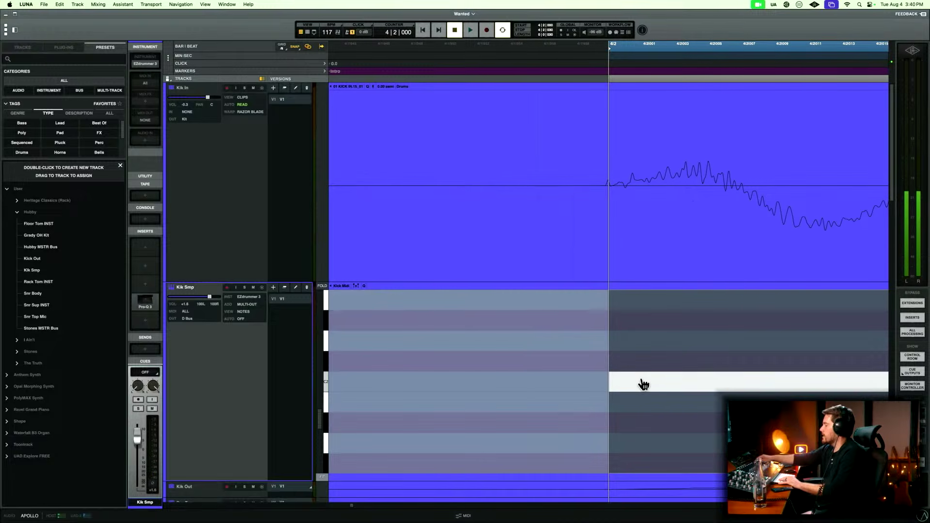
# Magnify the waveform heights and compare the Kik In transient's onset with the kick note at 4|2.
pyautogui.press('alt+super+bracketright')
pyautogui.press('alt+super+bracketright')
pyautogui.press('alt+super+bracketright')
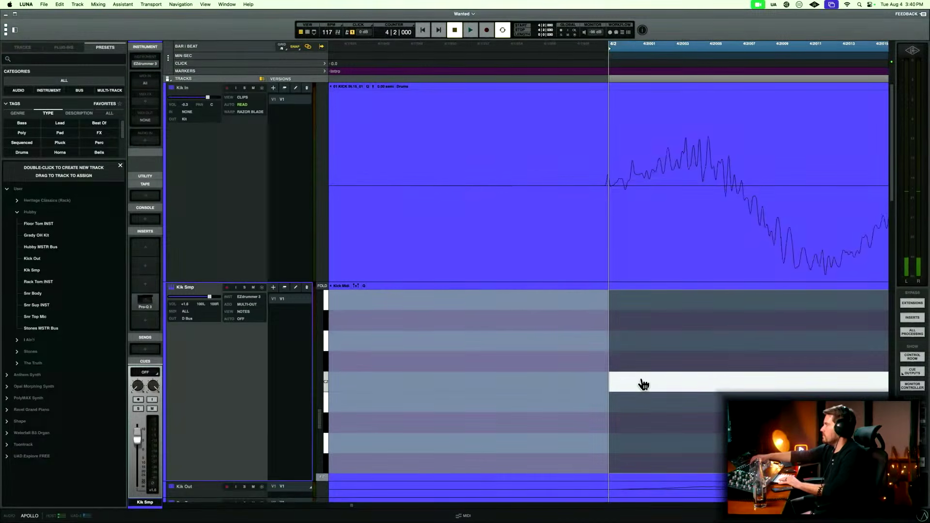
pyautogui.press('r')
pyautogui.press('r')
pyautogui.press('r')
pyautogui.press('r')
pyautogui.press('r')
pyautogui.press('r')
pyautogui.press('r')
pyautogui.press('r')
pyautogui.press('r')
pyautogui.press('r')
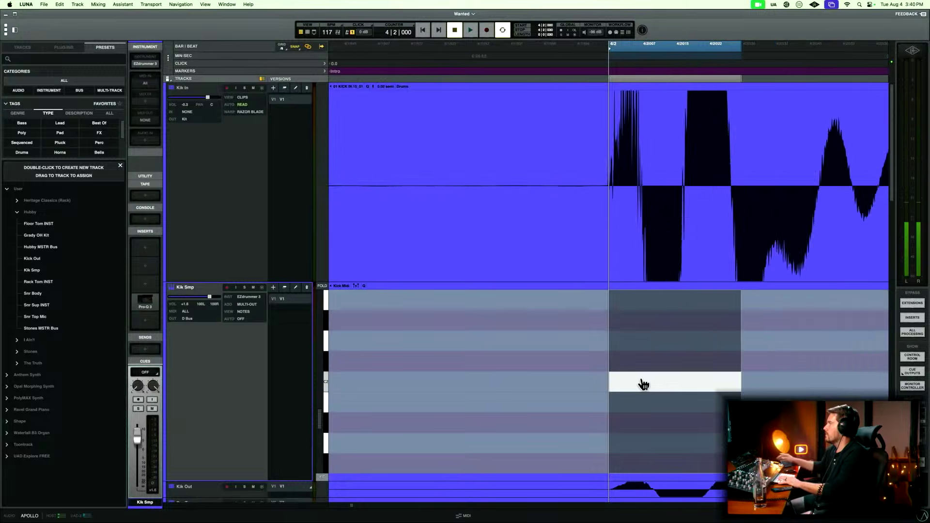
pyautogui.press('t')
pyautogui.press('t')
pyautogui.press('t')
pyautogui.press('t')
pyautogui.press('t')
pyautogui.press('t')
pyautogui.press('t')
pyautogui.press('t')
pyautogui.press('t')
pyautogui.press('t')
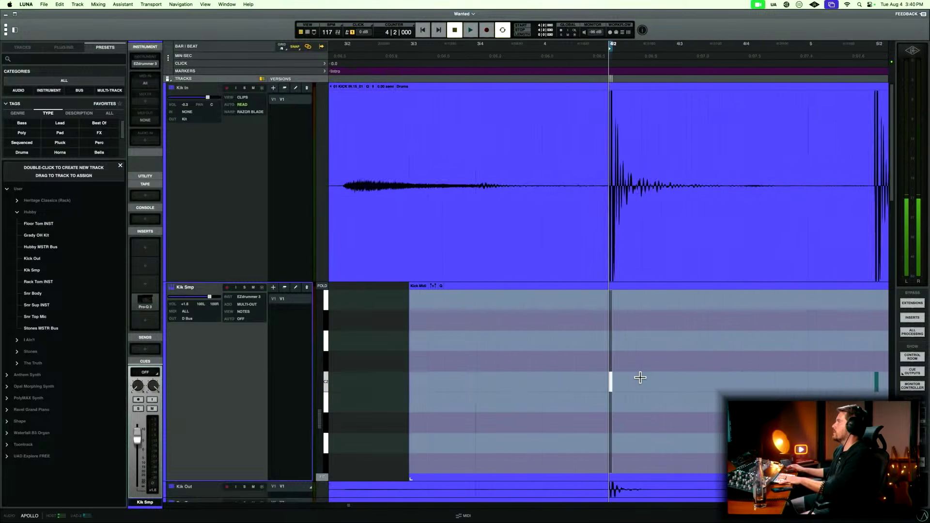
pyautogui.press('t')
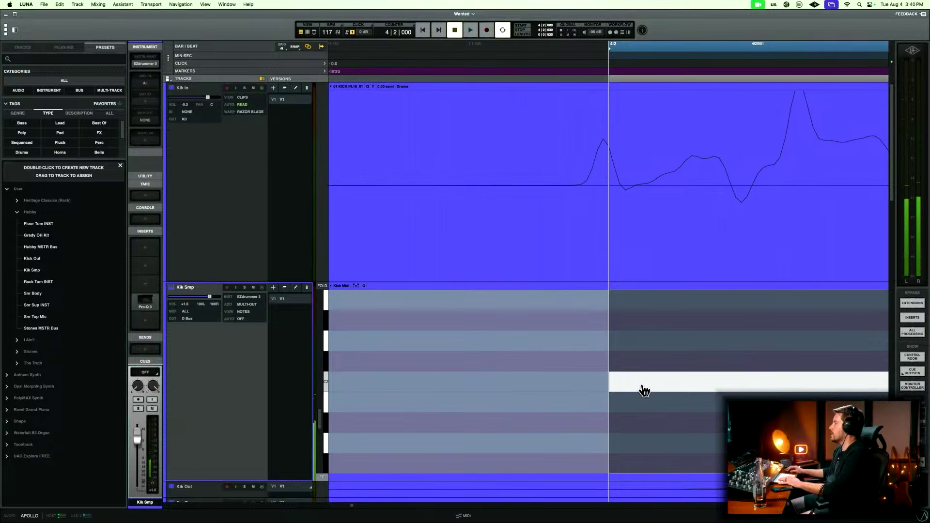
# Move the first kick note on Kik Smp earlier to 4|1|959, at the onset of the Kik In transient.
pyautogui.moveTo(642, 390); pyautogui.dragTo(625, 391)
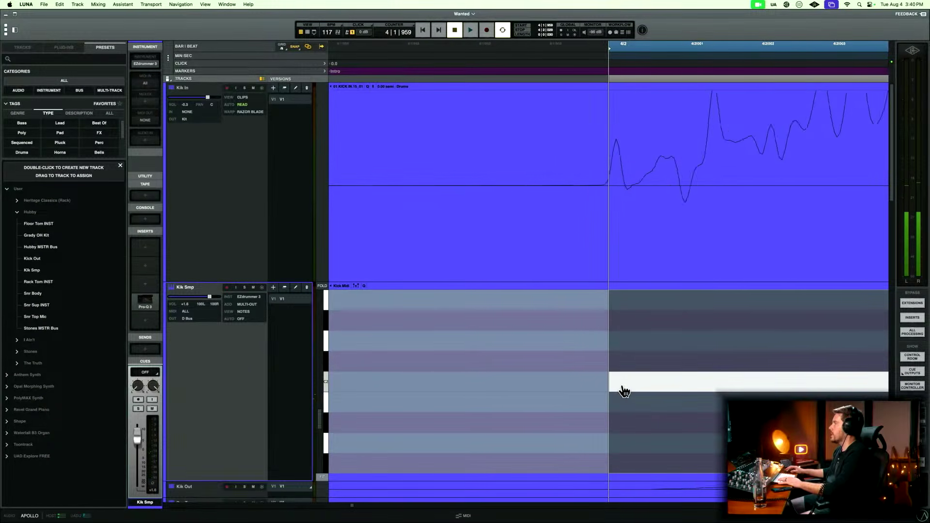
pyautogui.press('r')
pyautogui.press('r')
pyautogui.press('r')
pyautogui.press('r')
pyautogui.press('r')
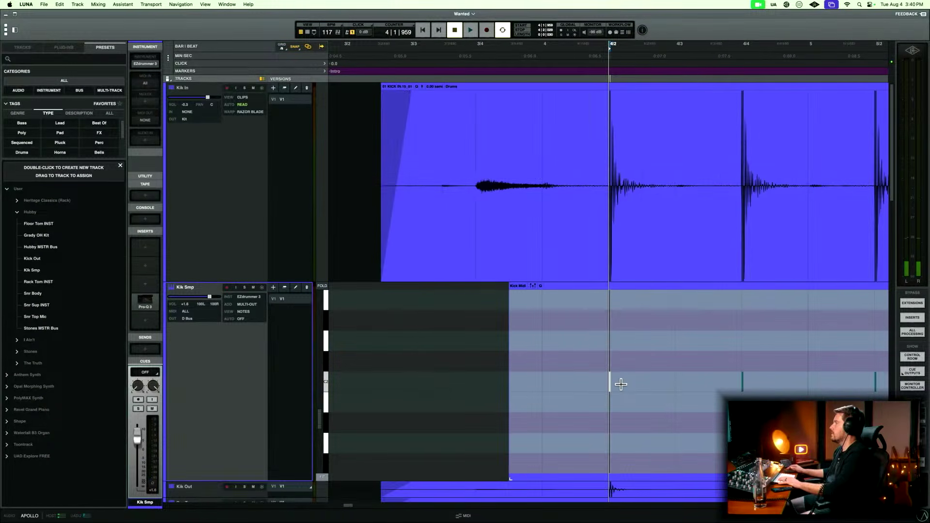
# Move the second kick note on Kik Smp to 4|3|959, at the onset of its Kik In transient.
pyautogui.click(742, 385)
pyautogui.press('t')
pyautogui.press('t')
pyautogui.press('t')
pyautogui.press('t')
pyautogui.press('t')
pyautogui.press('t')
pyautogui.press('t')
pyautogui.press('t')
pyautogui.press('t')
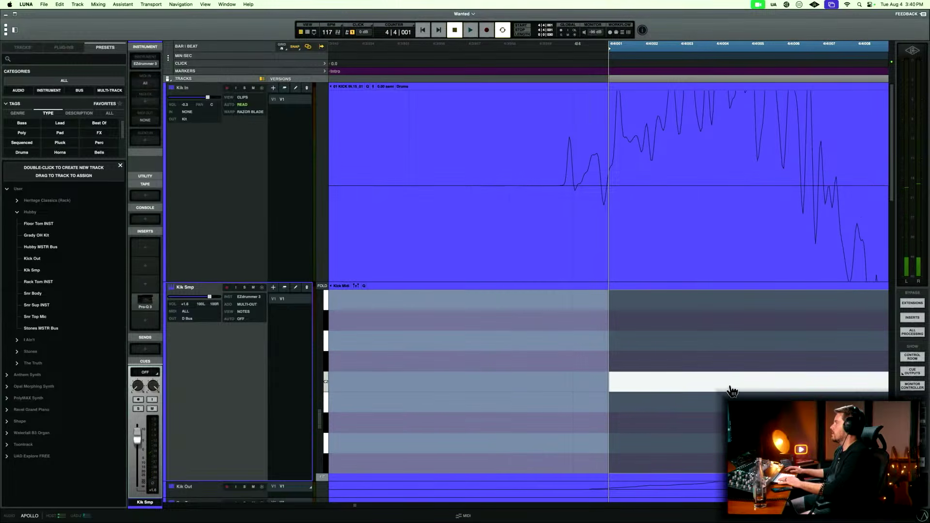
pyautogui.moveTo(729, 387); pyautogui.dragTo(658, 392)
pyautogui.press('t')
pyautogui.press('t')
pyautogui.press('r')
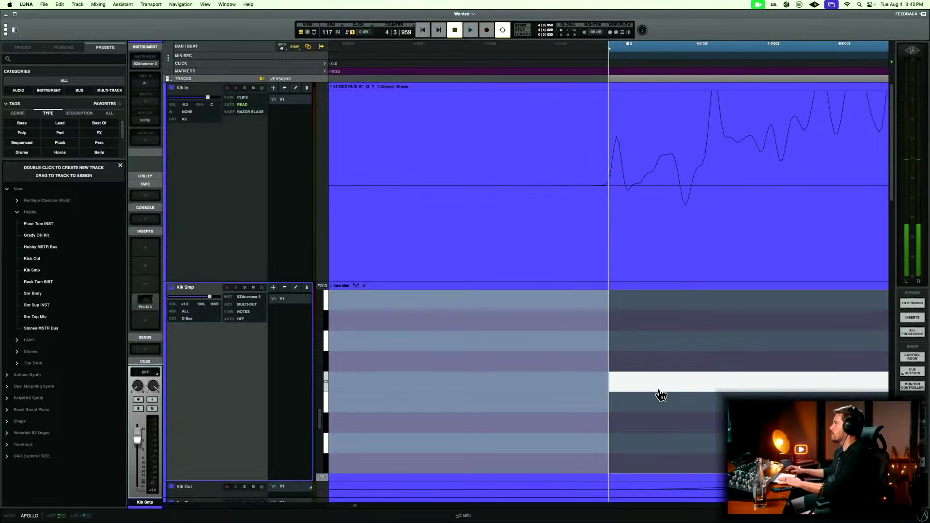
# Move the third kick note on Kik Smp to 5|2|000, at the onset of its Kik In transient.
pyautogui.press('r')
pyautogui.press('r')
pyautogui.press('r')
pyautogui.press('r')
pyautogui.press('r')
pyautogui.press('r')
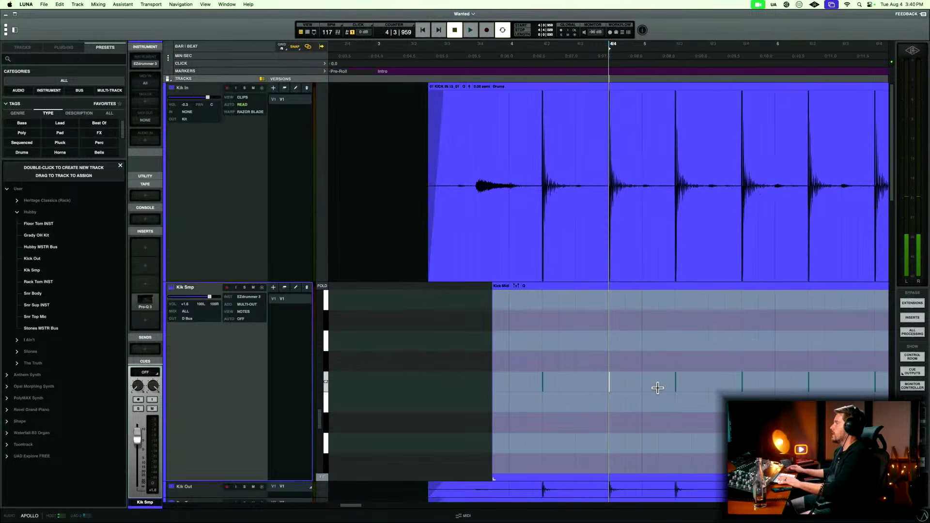
pyautogui.click(678, 384)
pyautogui.press('t')
pyautogui.press('t')
pyautogui.press('t')
pyautogui.press('t')
pyautogui.press('t')
pyautogui.press('t')
pyautogui.press('t')
pyautogui.press('t')
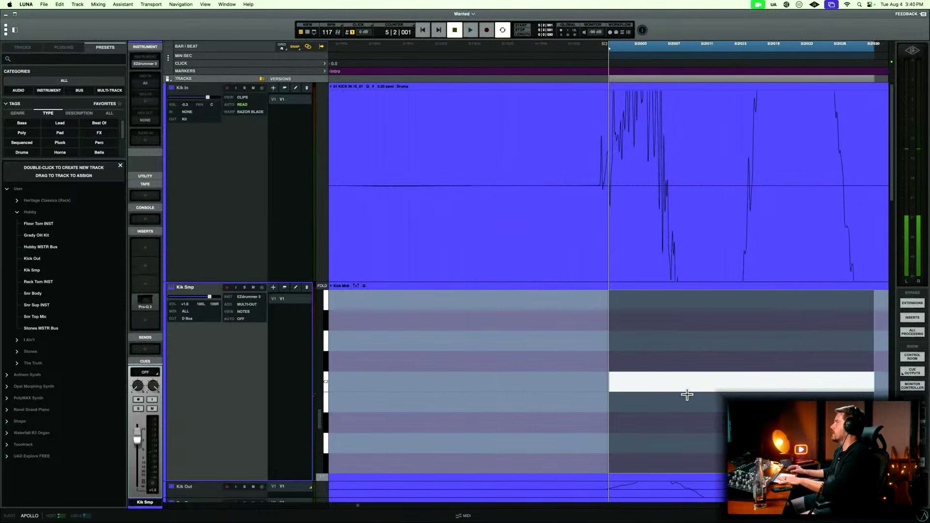
pyautogui.press('t')
pyautogui.press('t')
pyautogui.press('t')
pyautogui.press('t')
pyautogui.press('t')
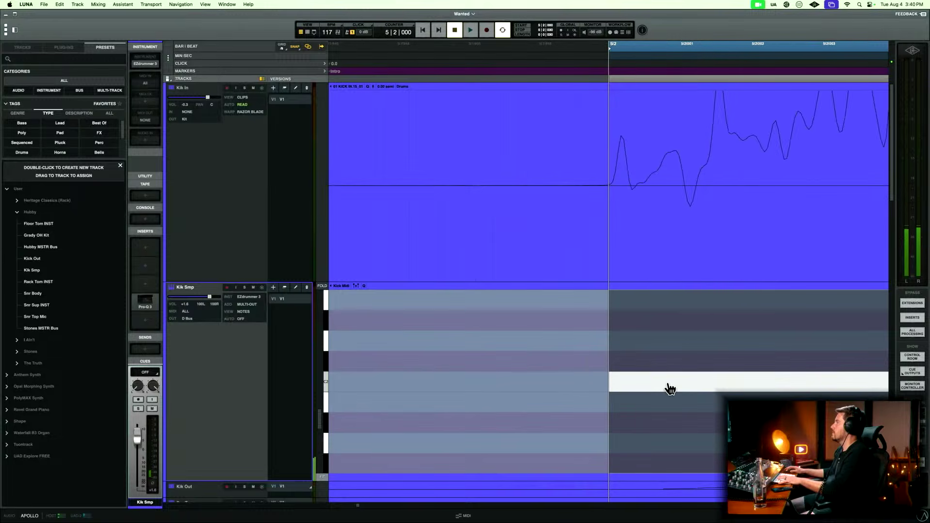
# Move the fourth kick note on Kik Smp earlier to 5|4|001, at the onset of its Kik In transient.
pyautogui.press('r')
pyautogui.press('r')
pyautogui.press('r')
pyautogui.press('r')
pyautogui.press('r')
pyautogui.press('r')
pyautogui.press('r')
pyautogui.press('r')
pyautogui.press('r')
pyautogui.press('r')
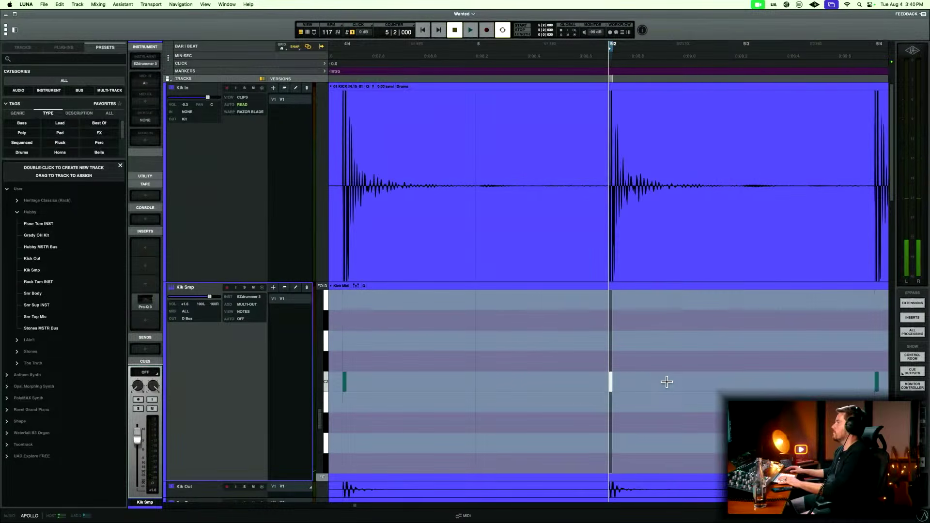
pyautogui.click(676, 381)
pyautogui.press('t')
pyautogui.press('t')
pyautogui.press('t')
pyautogui.press('t')
pyautogui.press('t')
pyautogui.press('t')
pyautogui.press('t')
pyautogui.press('t')
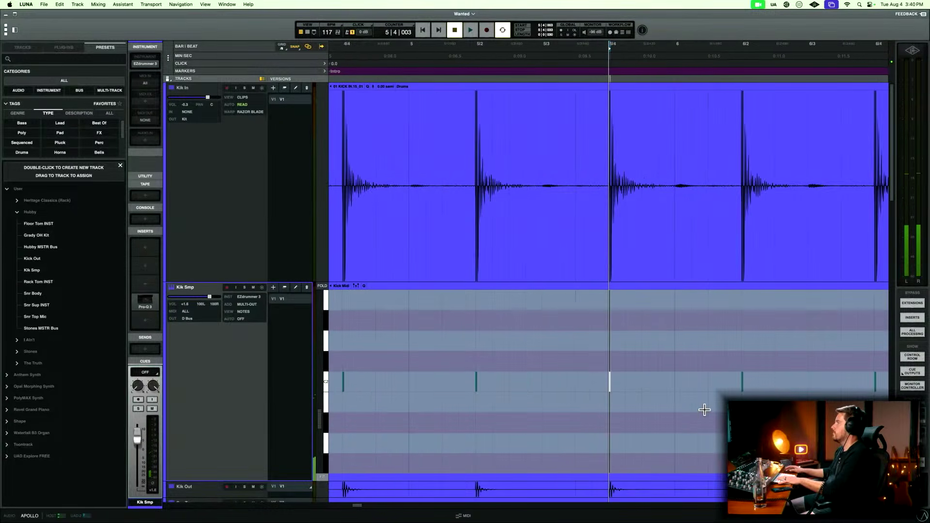
pyautogui.press('t')
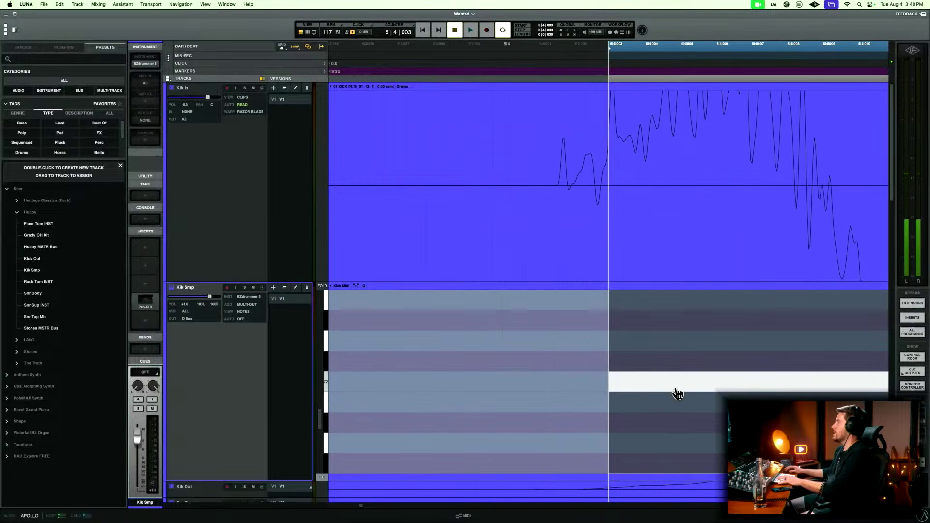
pyautogui.moveTo(676, 394); pyautogui.dragTo(633, 397)
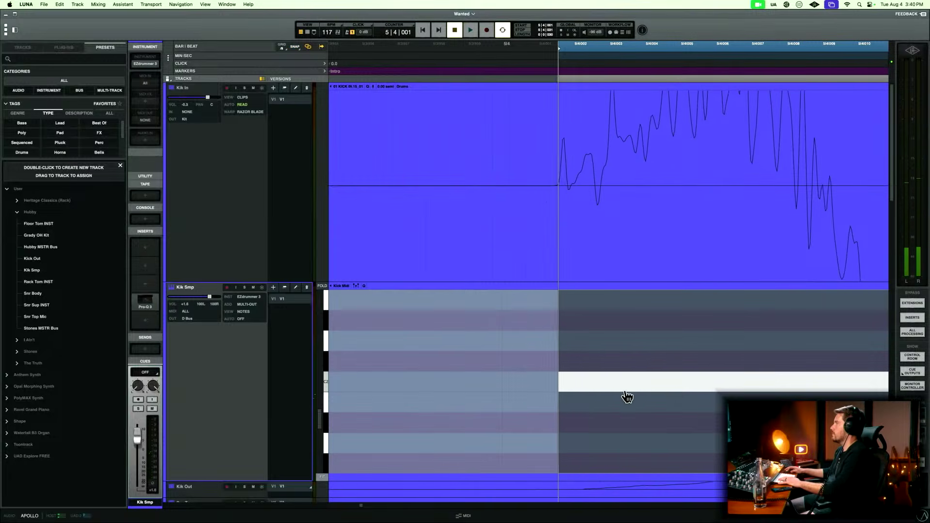
# Move the fifth kick note on Kik Smp earlier to 6|2|000, matching the Kik In transient's onset.
pyautogui.press('r')
pyautogui.press('r')
pyautogui.press('r')
pyautogui.press('r')
pyautogui.press('r')
pyautogui.press('r')
pyautogui.press('r')
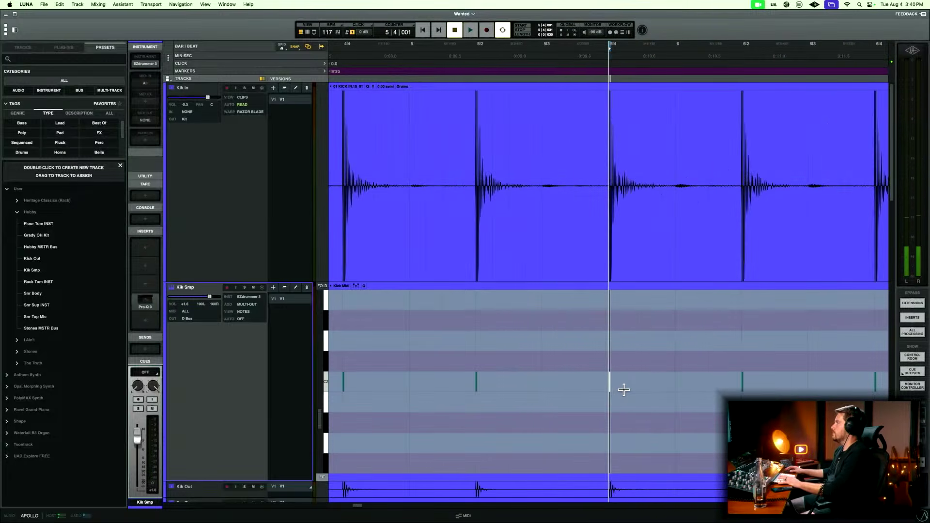
pyautogui.moveTo(666, 325); pyautogui.dragTo(695, 375)
pyautogui.press('t')
pyautogui.press('t')
pyautogui.press('t')
pyautogui.press('t')
pyautogui.press('t')
pyautogui.press('t')
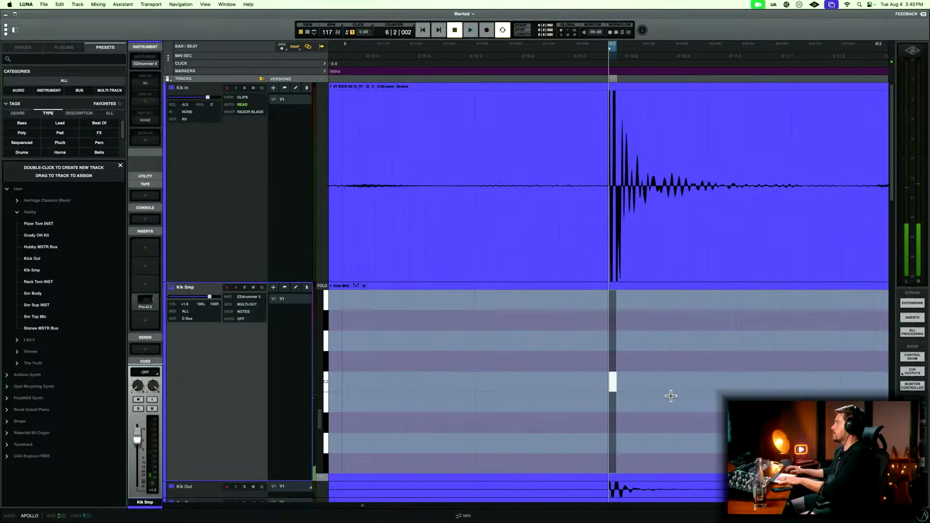
pyautogui.press('r')
pyautogui.press('r')
pyautogui.press('r')
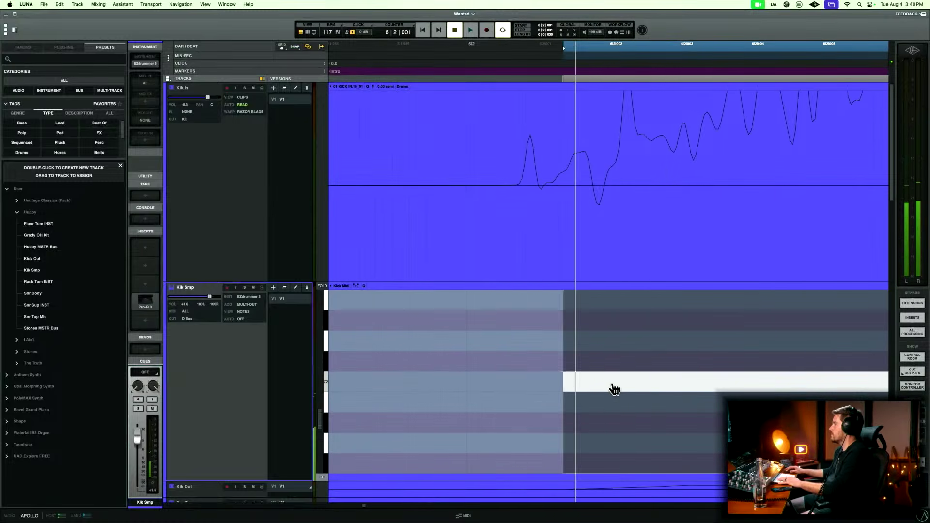
pyautogui.press('r')
pyautogui.press('r')
pyautogui.press('r')
pyautogui.press('r')
pyautogui.press('r')
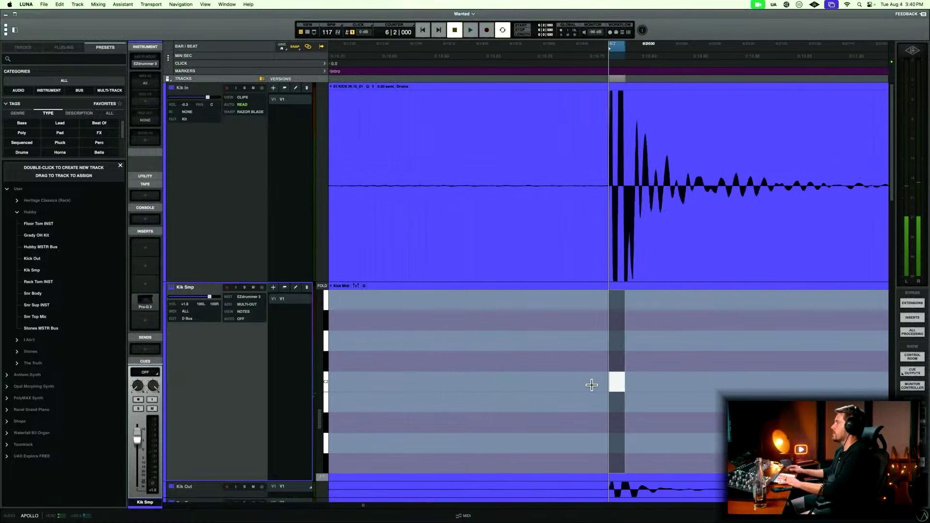
# Move the sixth kick note on Kik Smp earlier to 6|4|000, matching the Kik In transient's onset.
pyautogui.moveTo(688, 379); pyautogui.dragTo(697, 394)
pyautogui.press('t')
pyautogui.press('t')
pyautogui.press('t')
pyautogui.press('t')
pyautogui.press('t')
pyautogui.press('t')
pyautogui.press('t')
pyautogui.press('t')
pyautogui.press('t')
pyautogui.press('t')
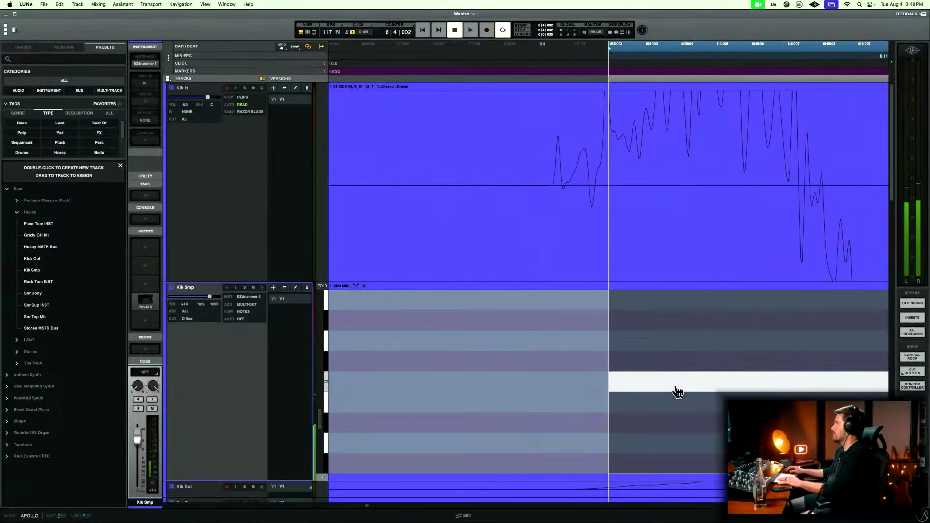
pyautogui.press('r')
pyautogui.press('r')
pyautogui.press('r')
pyautogui.press('r')
pyautogui.press('r')
pyautogui.press('r')
pyautogui.press('r')
pyautogui.press('r')
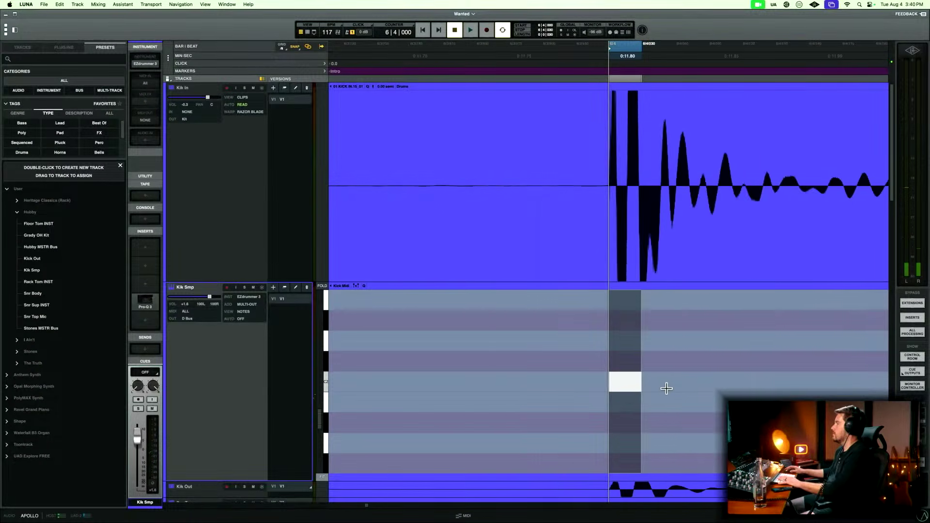
pyautogui.press('Tab')
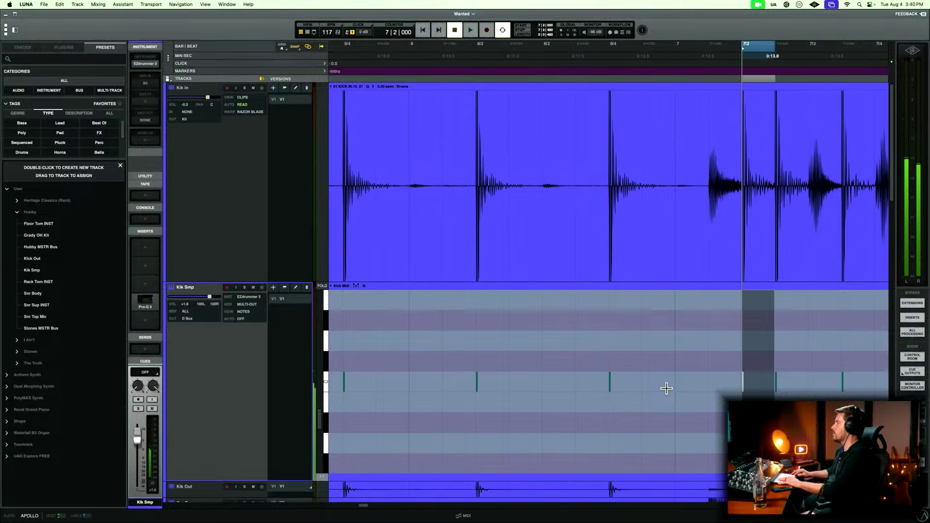
pyautogui.press('t')
pyautogui.press('t')
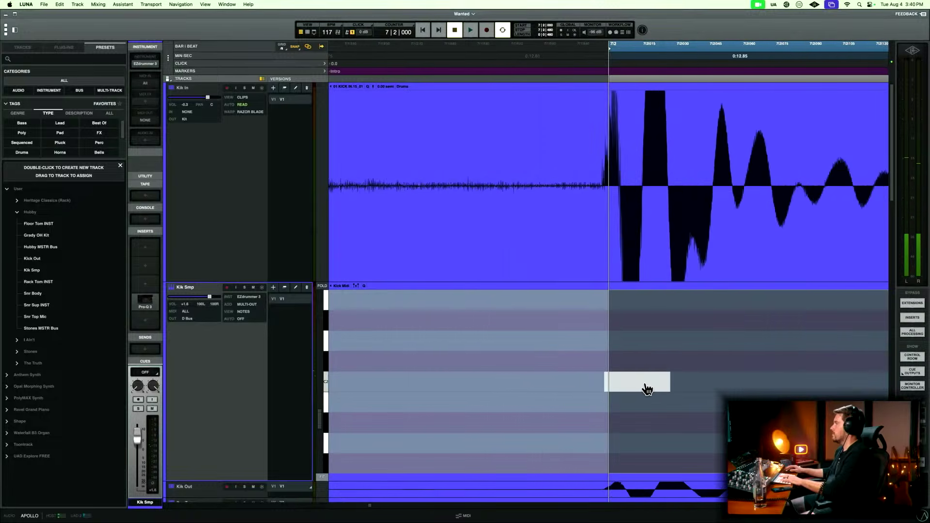
pyautogui.moveTo(571, 331); pyautogui.dragTo(661, 393)
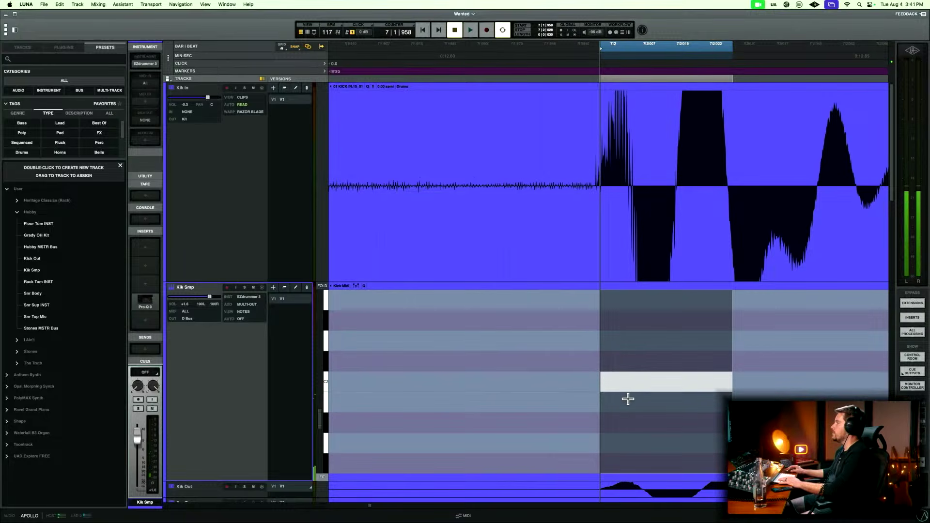
pyautogui.click(582, 355)
pyautogui.press('r')
pyautogui.press('r')
pyautogui.press('r')
pyautogui.press('r')
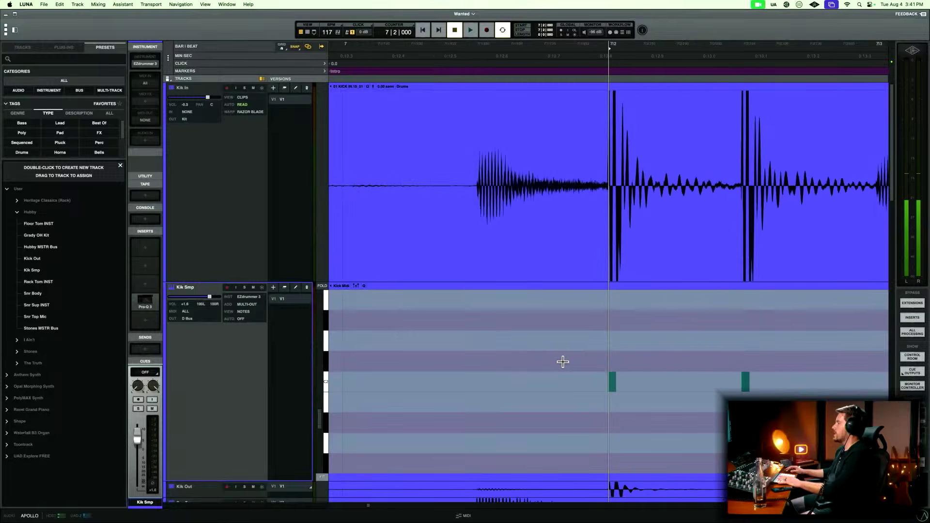
# Move the seventh kick note on Kik Smp, just before 7|2, to 7|1|957 at the Kik In transient's onset.
pyautogui.click(493, 352)
pyautogui.press('Right')
pyautogui.press('t')
pyautogui.press('t')
pyautogui.press('t')
pyautogui.press('t')
pyautogui.press('t')
pyautogui.press('t')
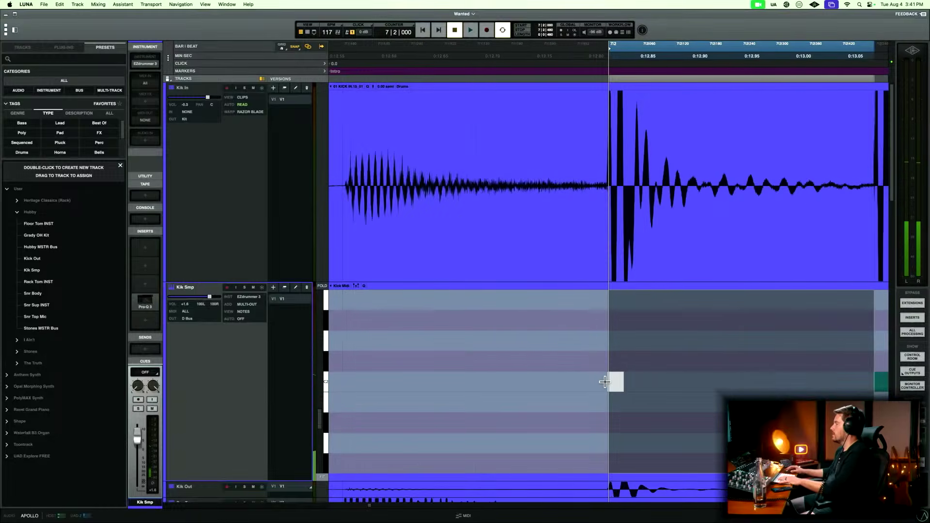
pyautogui.press('t')
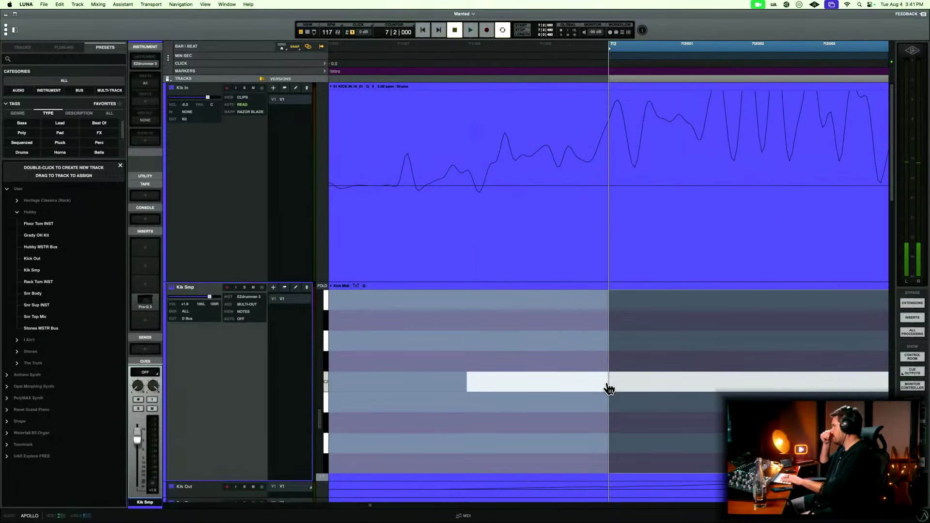
pyautogui.press('r')
pyautogui.press('r')
pyautogui.press('r')
pyautogui.press('r')
pyautogui.press('t')
pyautogui.press('t')
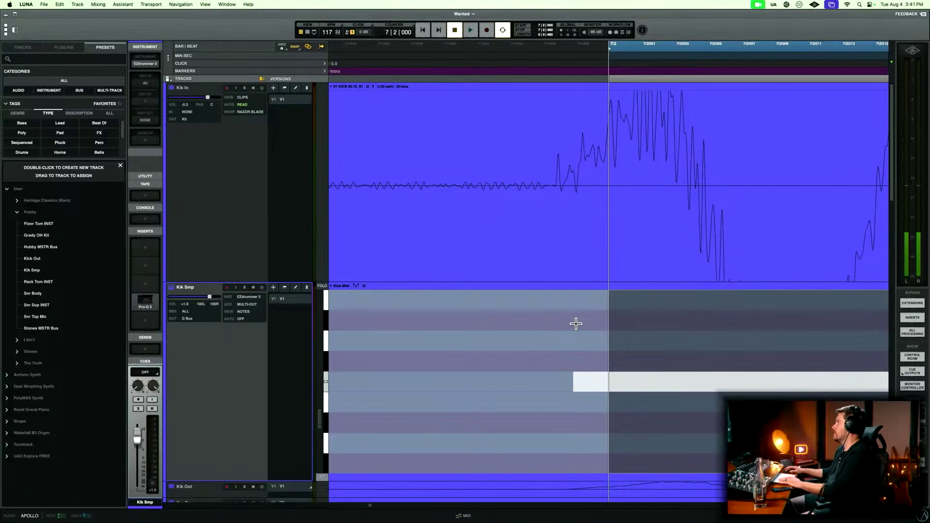
pyautogui.moveTo(506, 310); pyautogui.dragTo(638, 407)
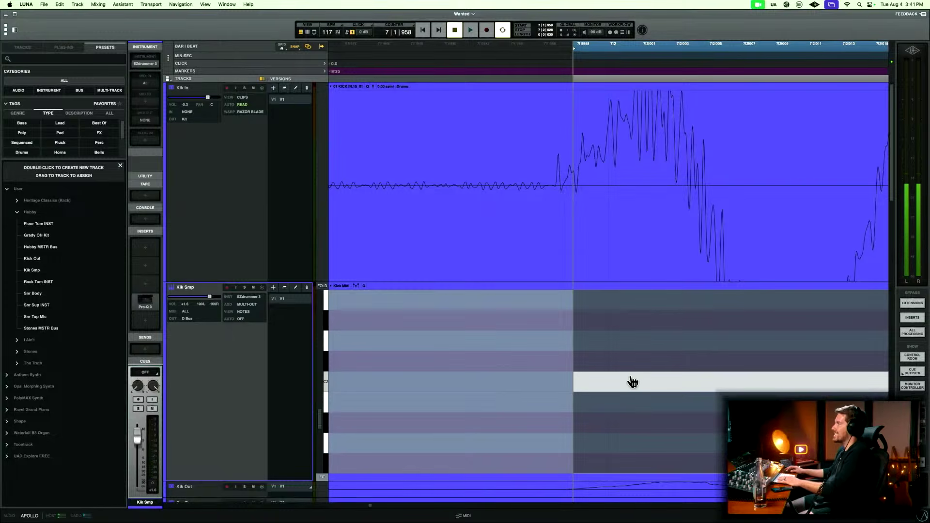
pyautogui.press('t')
pyautogui.moveTo(638, 387); pyautogui.dragTo(605, 389)
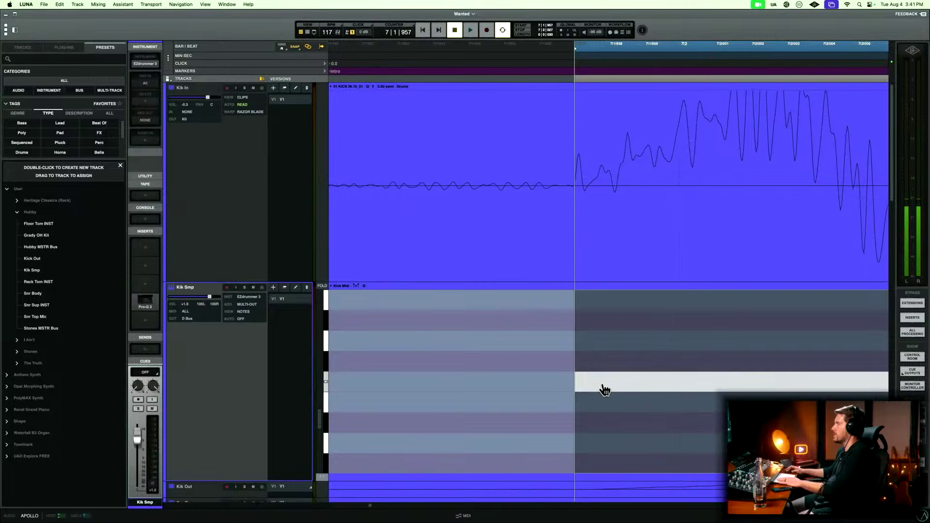
# Move the eighth kick note on Kik Smp to 7|2|478, at the onset of its Kik In transient.
pyautogui.press('r')
pyautogui.press('r')
pyautogui.press('r')
pyautogui.press('r')
pyautogui.press('r')
pyautogui.press('r')
pyautogui.press('r')
pyautogui.press('r')
pyautogui.press('r')
pyautogui.press('r')
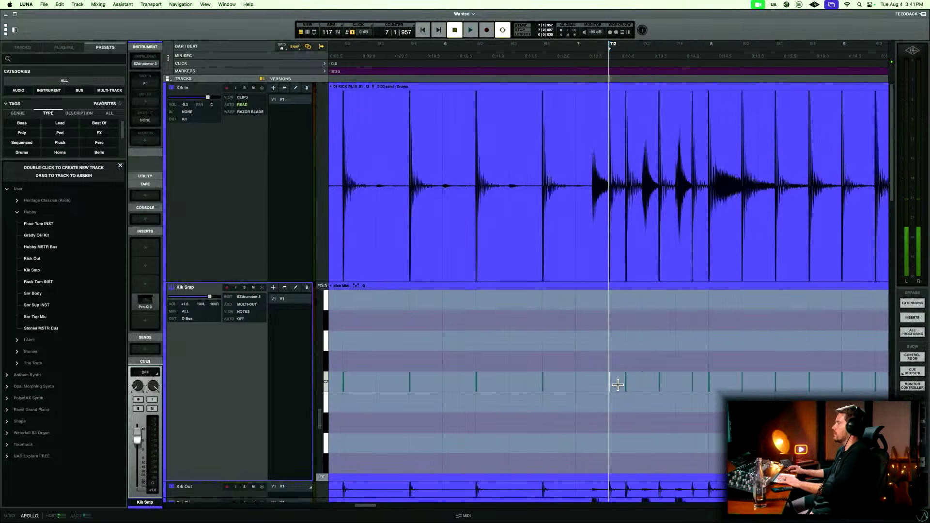
pyautogui.press('Right')
pyautogui.press('t')
pyautogui.press('t')
pyautogui.press('t')
pyautogui.press('t')
pyautogui.press('t')
pyautogui.press('t')
pyautogui.press('t')
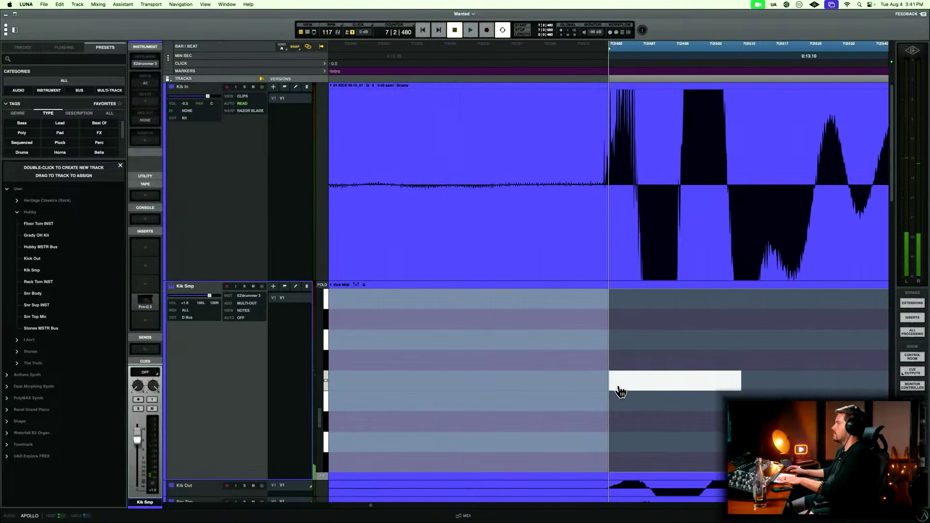
pyautogui.press('t')
pyautogui.press('t')
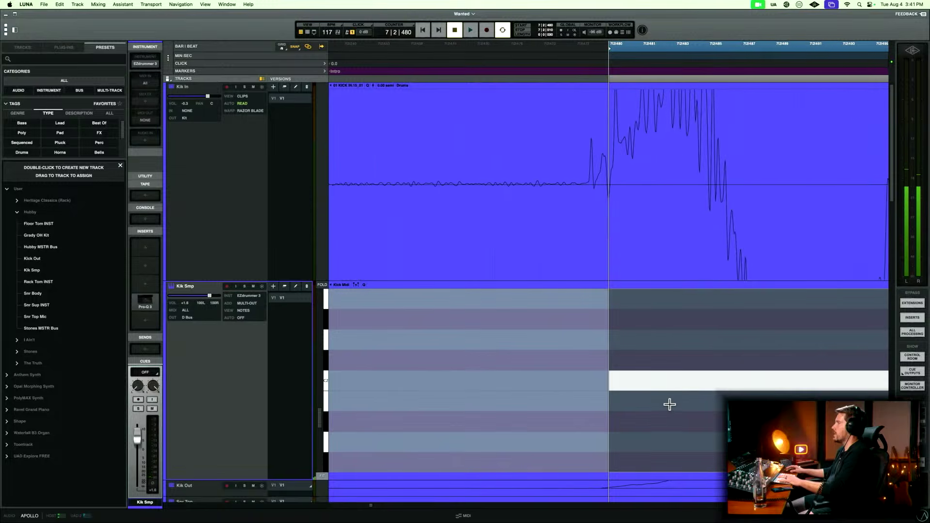
pyautogui.hscroll(1, 669, 404)
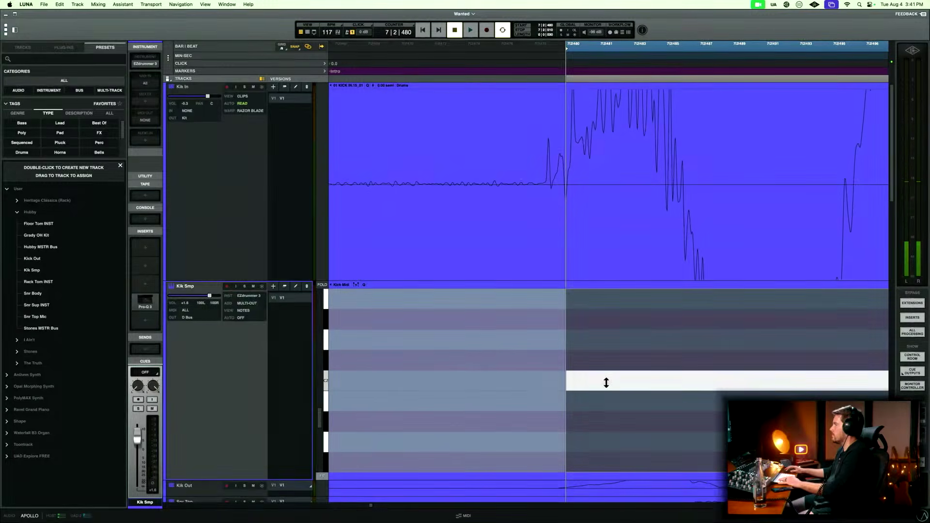
pyautogui.hscroll(3, 590, 387)
# Solo Kik Smp and Kik In, pan Kik In to 100L, and set Kik Smp's volume to -7.0.
pyautogui.press('r')
pyautogui.press('r')
pyautogui.press('r')
pyautogui.press('r')
pyautogui.press('r')
pyautogui.press('r')
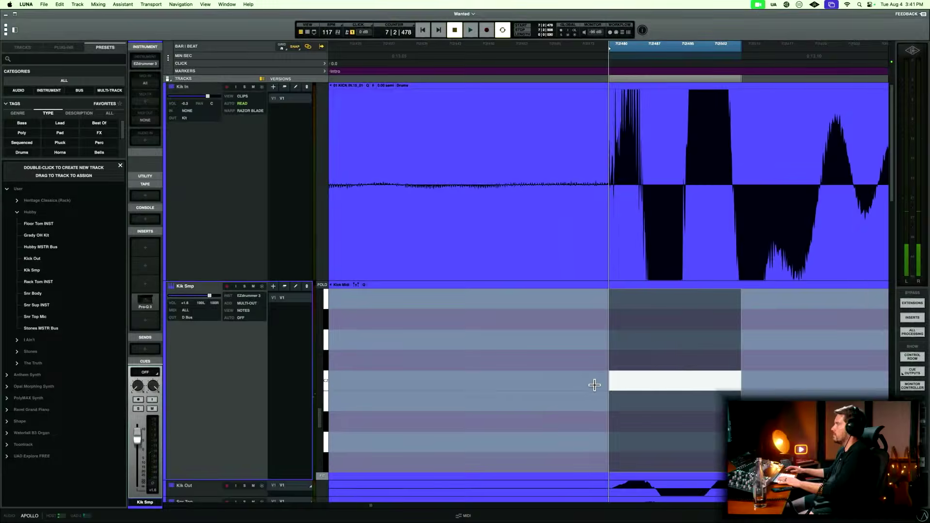
pyautogui.press('r')
pyautogui.press('r')
pyautogui.press('r')
pyautogui.press('r')
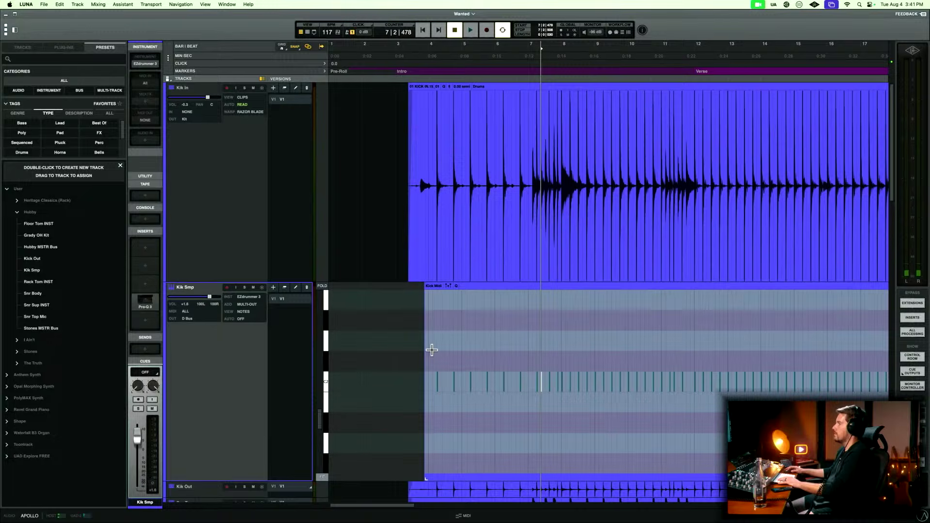
pyautogui.click(420, 348)
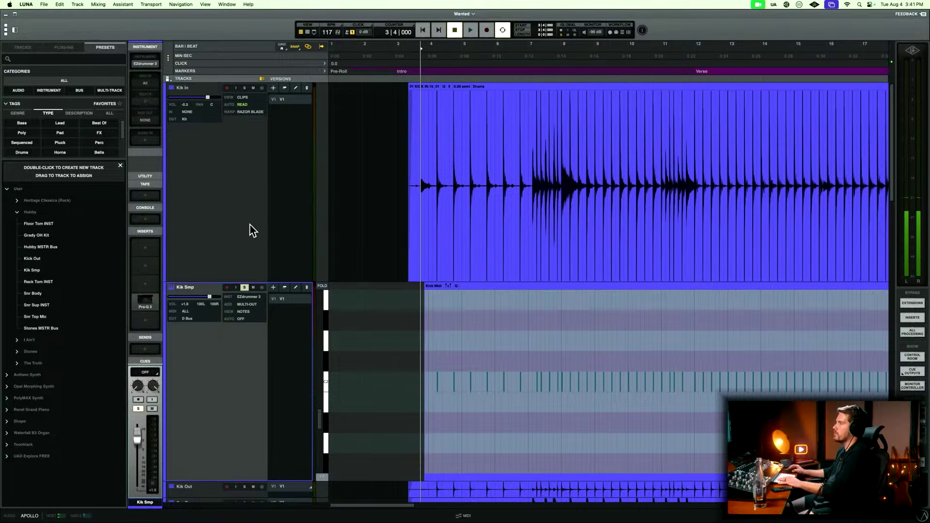
pyautogui.click(261, 161)
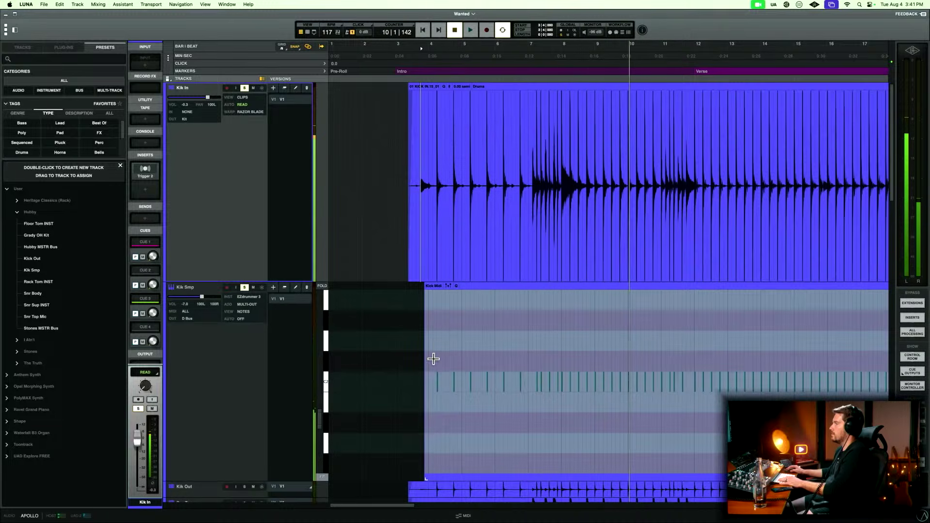
# Play the soloed Kik In and Kik Smp tracks from 4|1|480 to compare their timing.
pyautogui.click(431, 363)
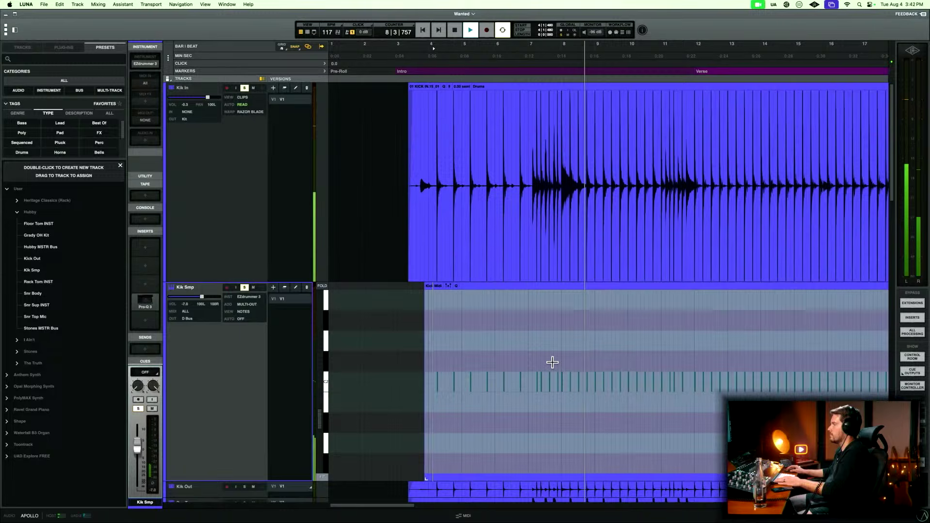
pyautogui.press('space')
pyautogui.moveTo(658, 366); pyautogui.dragTo(658, 387)
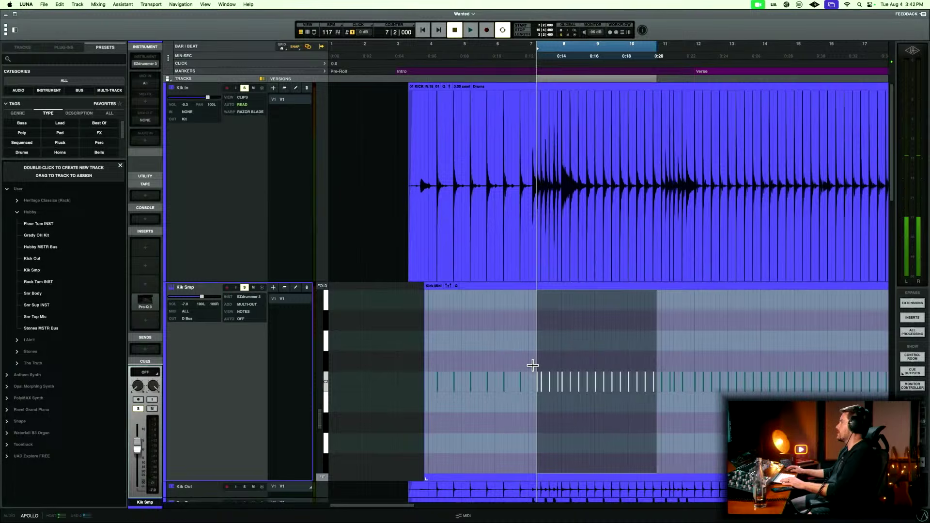
pyautogui.click(533, 365)
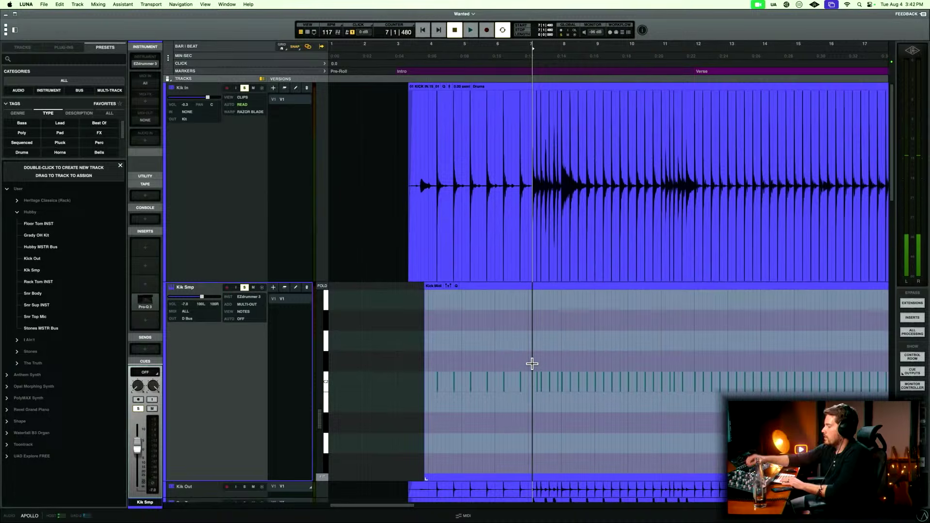
# Select the seventh kick note on Kik Smp and compare its start closely with the Kik In transient's onset.
pyautogui.click(537, 378)
pyautogui.press('t')
pyautogui.press('t')
pyautogui.press('t')
pyautogui.press('t')
pyautogui.press('t')
pyautogui.press('t')
pyautogui.press('t')
pyautogui.press('t')
pyautogui.press('t')
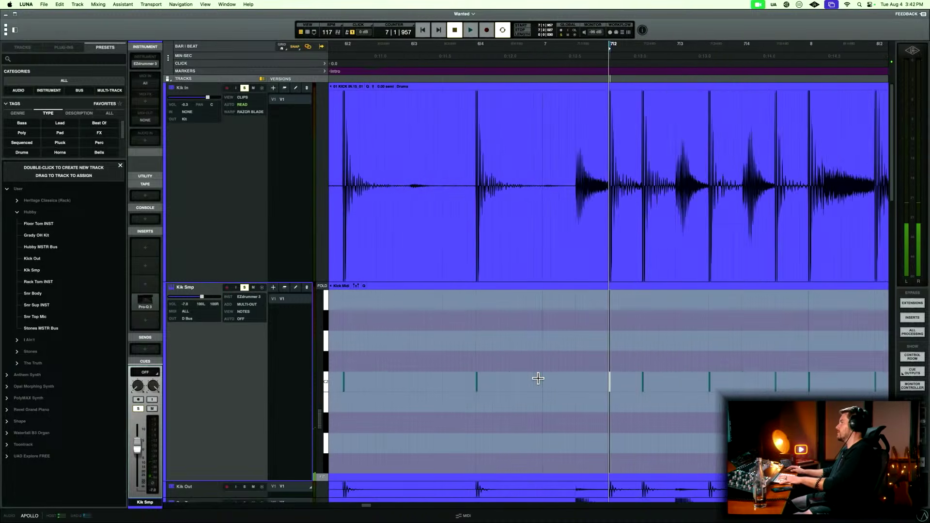
pyautogui.press('t')
pyautogui.press('t')
pyautogui.press('t')
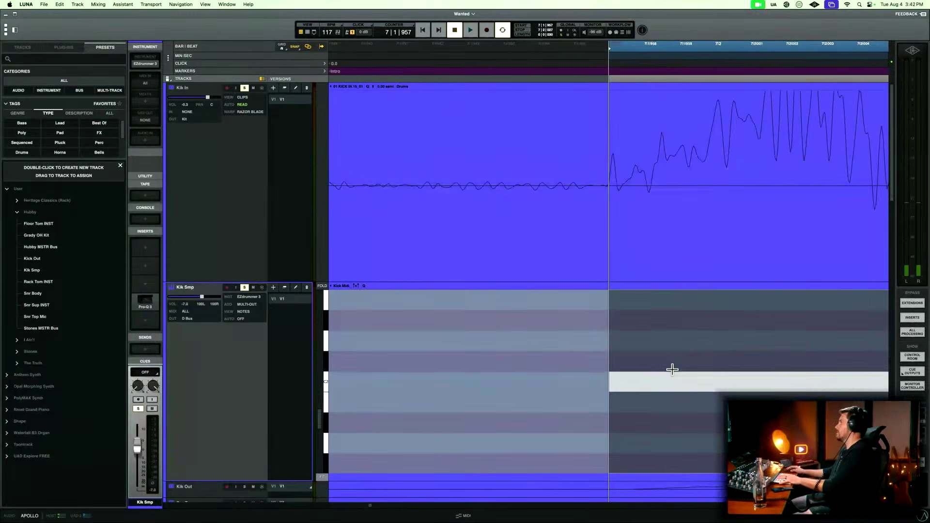
# Select the kick note just before 7|2|480 on Kik Smp and compare its start closely with the Kik In onset.
pyautogui.press('r')
pyautogui.press('r')
pyautogui.press('r')
pyautogui.press('r')
pyautogui.press('r')
pyautogui.press('r')
pyautogui.press('r')
# Move the kick note just after 7|3|480 on Kik Smp to 7|3|480, at its Kik In transient's onset.
pyautogui.press('r')
pyautogui.moveTo(664, 357); pyautogui.dragTo(700, 400)
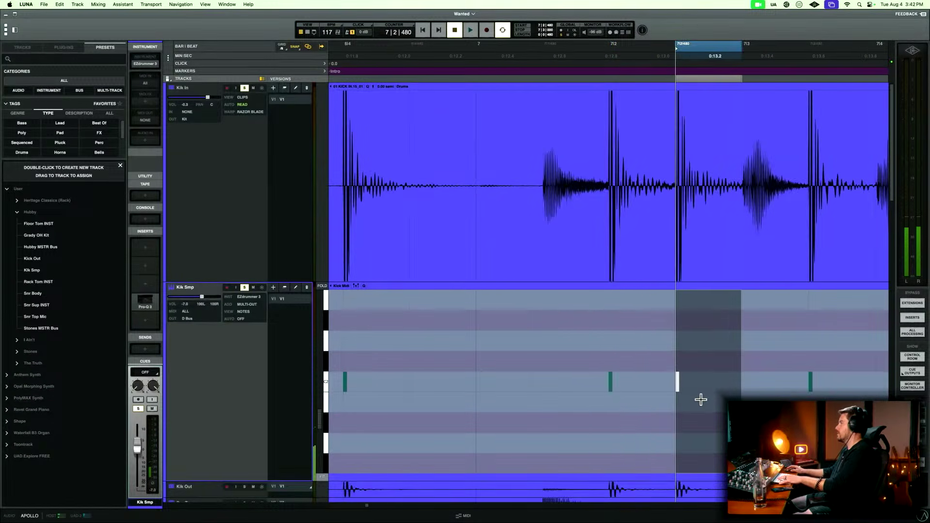
pyautogui.press('t')
pyautogui.press('t')
pyautogui.press('t')
pyautogui.press('t')
pyautogui.press('r')
pyautogui.press('r')
pyautogui.press('r')
pyautogui.press('r')
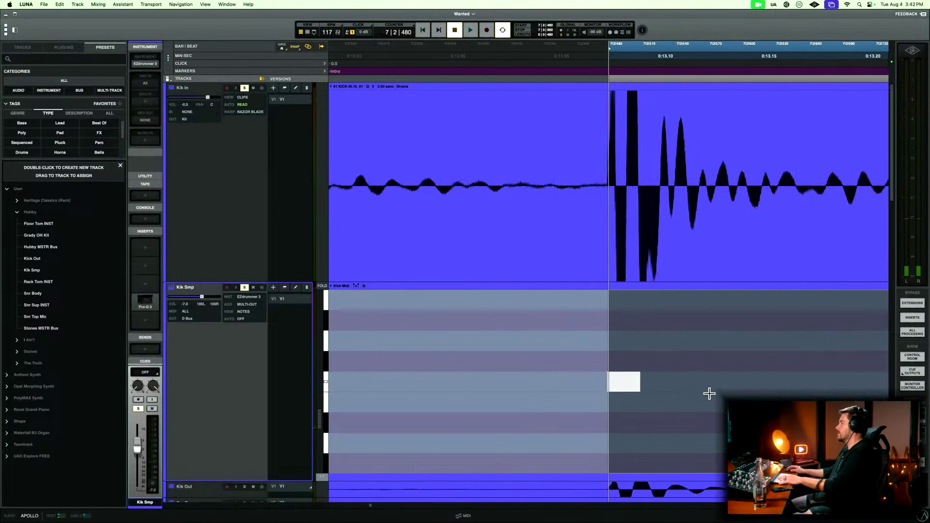
pyautogui.moveTo(714, 333); pyautogui.dragTo(757, 377)
pyautogui.press('t')
pyautogui.press('t')
pyautogui.press('t')
pyautogui.press('t')
pyautogui.press('t')
pyautogui.press('t')
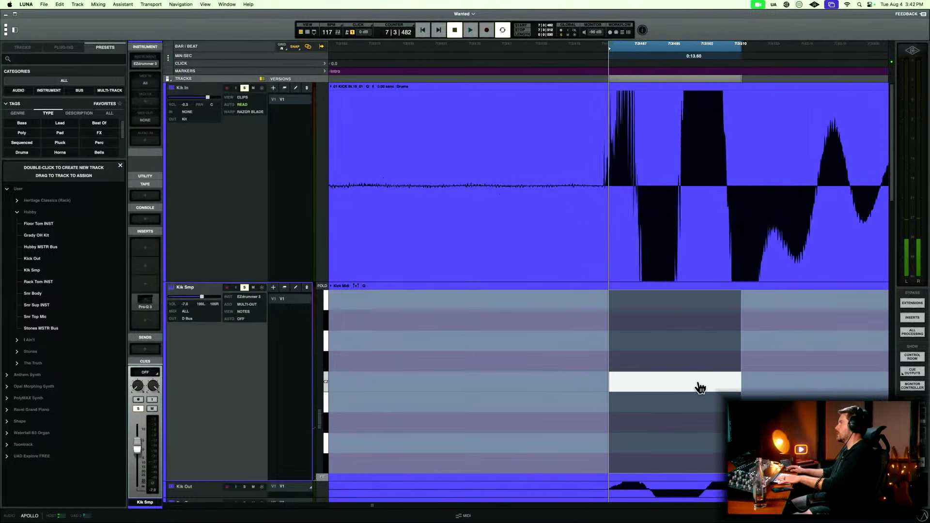
pyautogui.moveTo(667, 386); pyautogui.dragTo(625, 387)
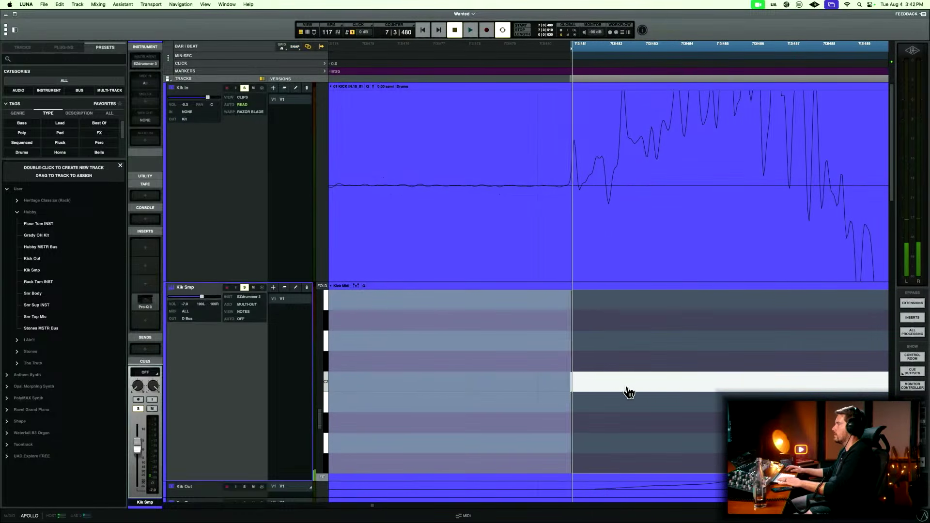
# Align the kick note near 7|4|480 on Kik Smp with its Kik In onset, starting it at 7|4|475.
pyautogui.press('r')
pyautogui.press('r')
pyautogui.press('r')
pyautogui.press('r')
pyautogui.press('r')
pyautogui.press('r')
# Move the kick note at 8|1|000 on Kik Smp to 7|4|958, at its Kik In transient's onset.
pyautogui.press('r')
pyautogui.press('r')
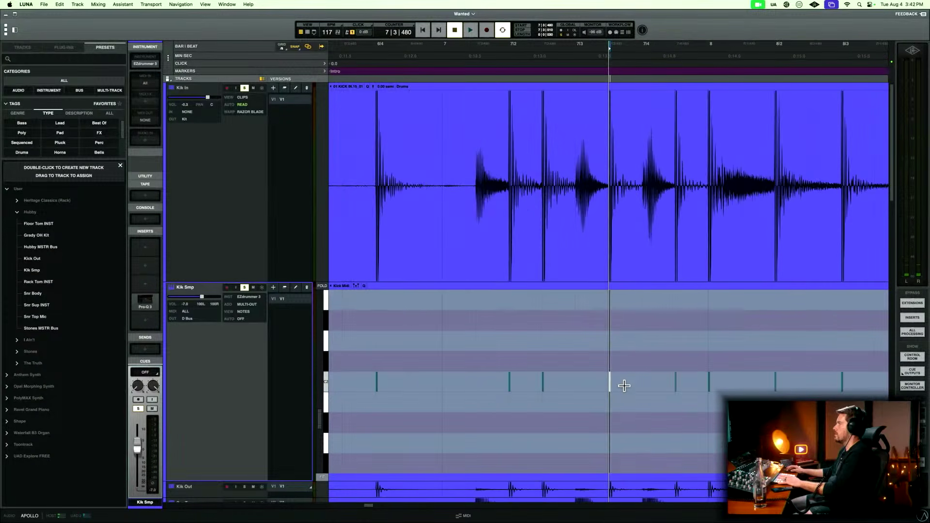
pyautogui.moveTo(665, 351); pyautogui.dragTo(650, 394)
pyautogui.press('t')
pyautogui.press('t')
pyautogui.press('t')
pyautogui.press('t')
pyautogui.press('t')
pyautogui.press('t')
pyautogui.press('t')
pyautogui.press('t')
pyautogui.press('r')
pyautogui.press('r')
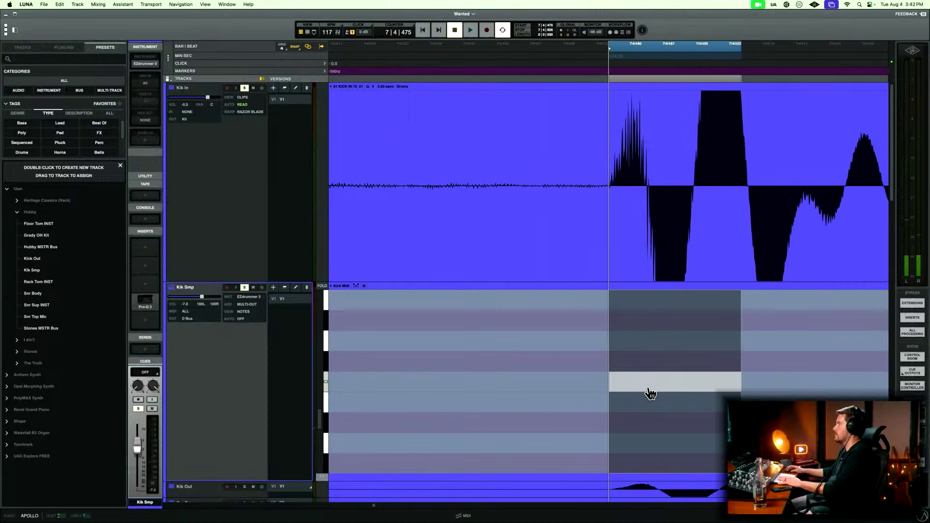
# Move the kick note near beat 8|2 on Kik Smp to 8|1|955, at its Kik In transient's onset.
pyautogui.press('r')
pyautogui.press('r')
pyautogui.press('r')
pyautogui.press('r')
pyautogui.moveTo(723, 329); pyautogui.dragTo(772, 382)
pyautogui.press('t')
pyautogui.press('t')
pyautogui.press('t')
pyautogui.press('t')
pyautogui.press('t')
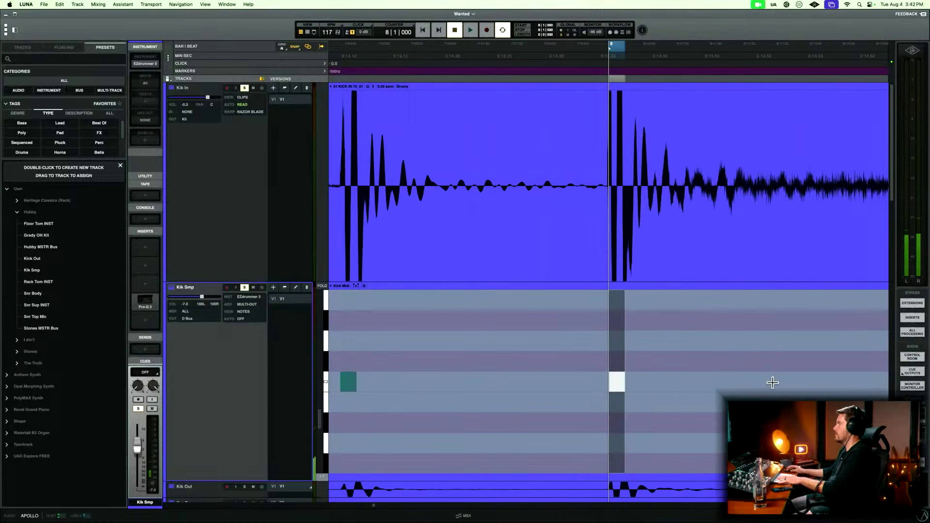
pyautogui.press('t')
pyautogui.press('t')
pyautogui.moveTo(697, 387); pyautogui.dragTo(663, 386)
pyautogui.press('r')
pyautogui.press('r')
pyautogui.press('r')
pyautogui.press('r')
pyautogui.press('r')
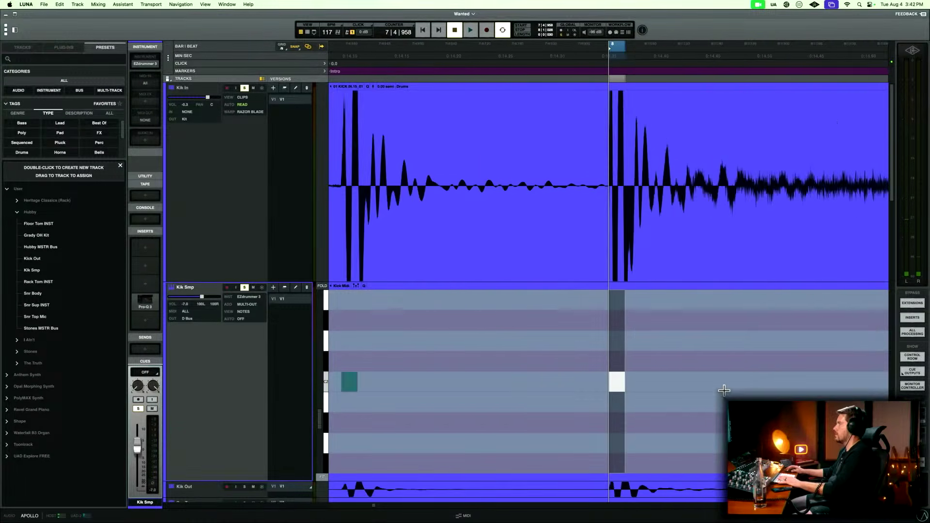
pyautogui.moveTo(726, 380); pyautogui.dragTo(754, 390)
pyautogui.press('t')
pyautogui.press('t')
pyautogui.press('t')
pyautogui.press('t')
pyautogui.press('t')
pyautogui.press('t')
pyautogui.press('t')
pyautogui.press('t')
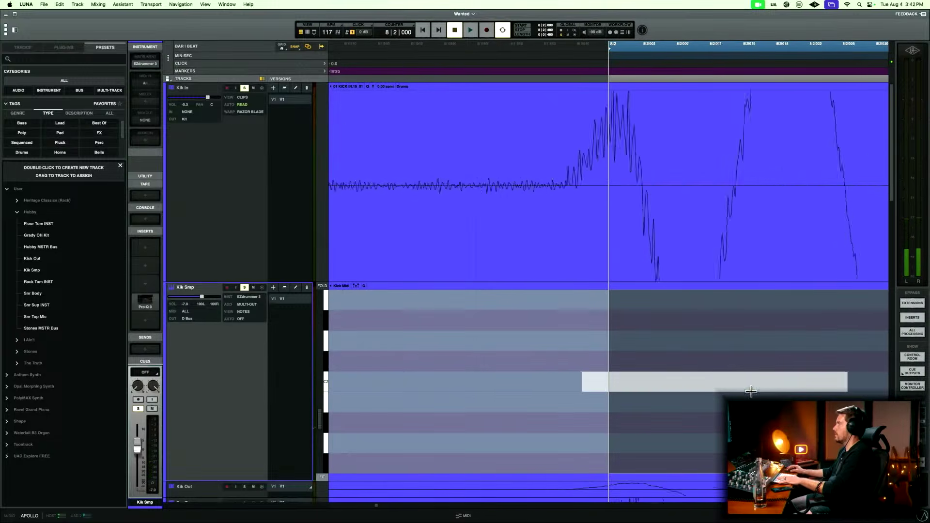
pyautogui.click(608, 384)
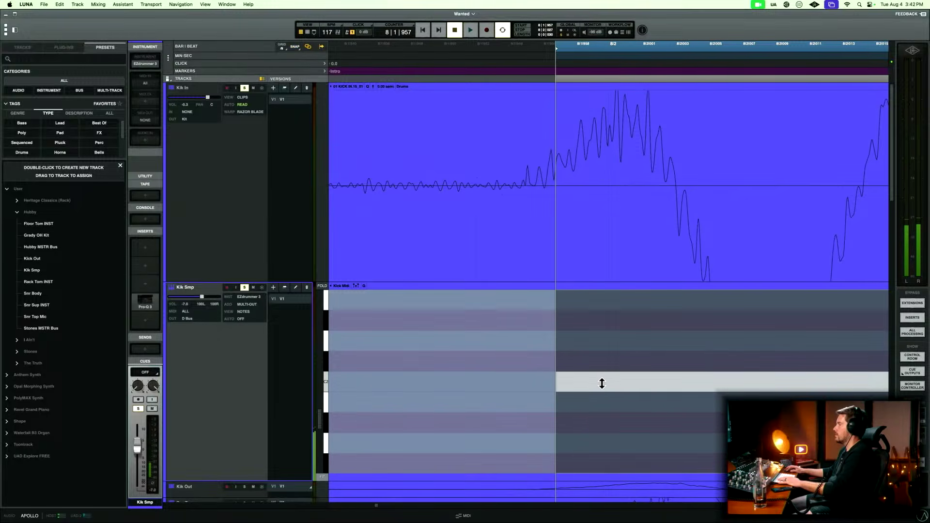
pyautogui.moveTo(620, 386); pyautogui.dragTo(600, 386)
# Align the kick note near beat 8|3 on Kik Smp with its Kik In onset, starting it at 8|3|001.
pyautogui.press('r')
pyautogui.press('r')
pyautogui.press('r')
pyautogui.press('r')
pyautogui.press('r')
pyautogui.press('r')
pyautogui.press('r')
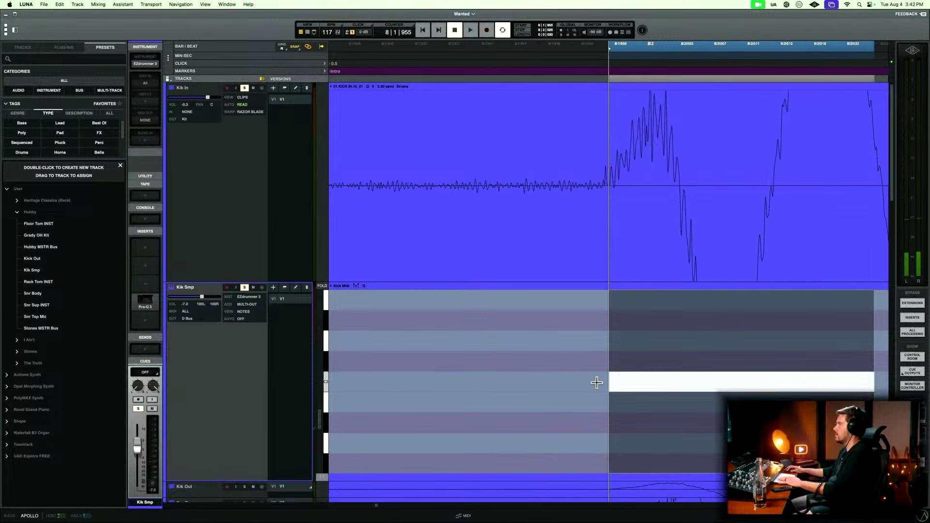
pyautogui.press('r')
pyautogui.press('r')
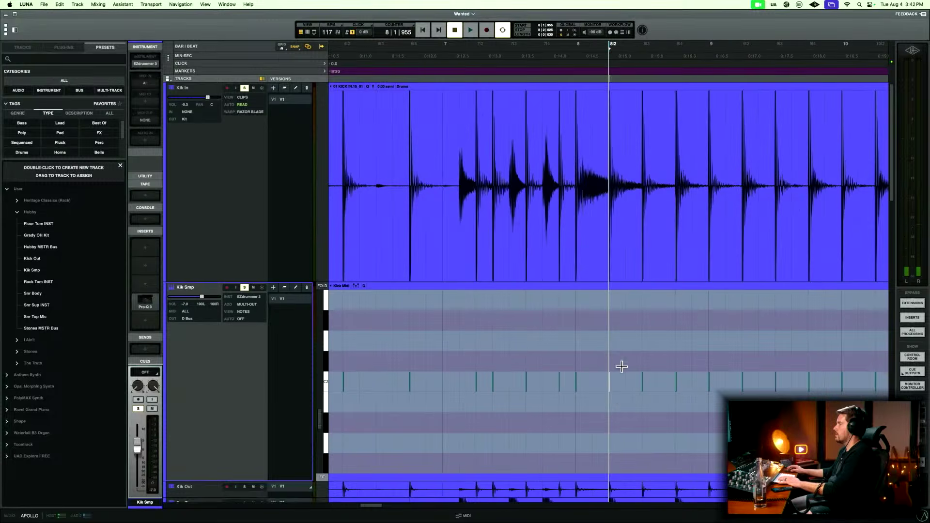
pyautogui.moveTo(623, 332); pyautogui.dragTo(633, 388)
pyautogui.press('t')
pyautogui.press('t')
pyautogui.press('t')
pyautogui.press('t')
pyautogui.press('t')
pyautogui.press('t')
pyautogui.press('t')
pyautogui.press('t')
pyautogui.press('t')
# Move the kick note near beat 8|4 on Kik Smp to 8|4|014, closer to its Kik In transient's onset.
pyautogui.press('r')
pyautogui.press('r')
pyautogui.press('r')
pyautogui.press('r')
pyautogui.press('r')
pyautogui.press('r')
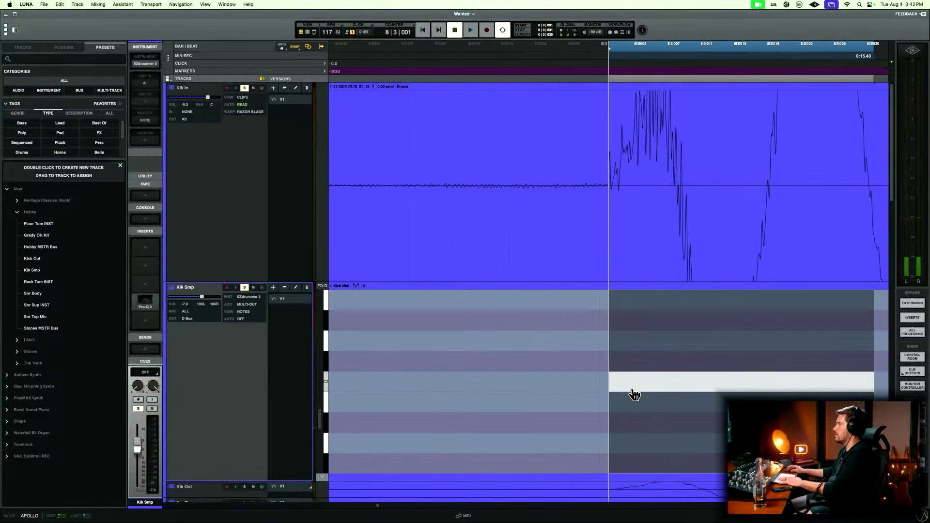
pyautogui.moveTo(761, 351); pyautogui.dragTo(886, 371)
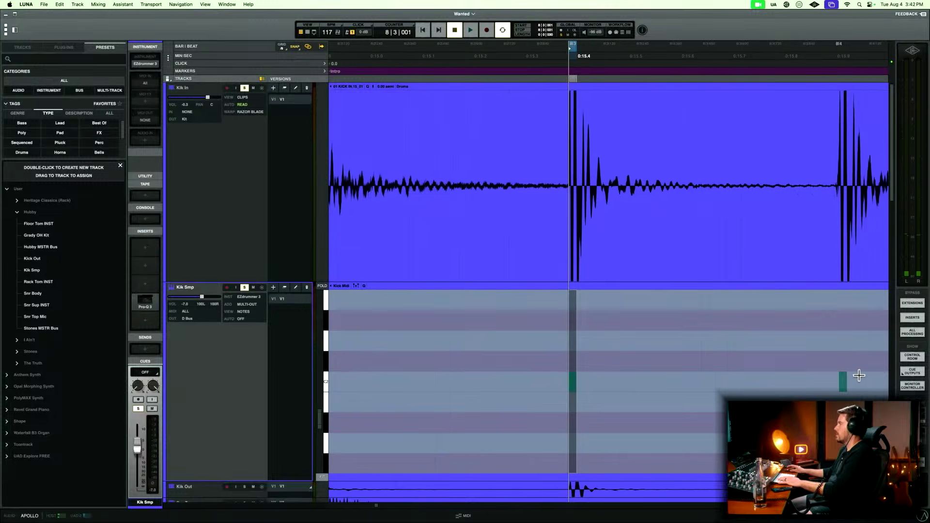
pyautogui.moveTo(812, 348); pyautogui.dragTo(845, 381)
pyautogui.press('t')
pyautogui.press('t')
pyautogui.press('t')
pyautogui.press('t')
pyautogui.press('t')
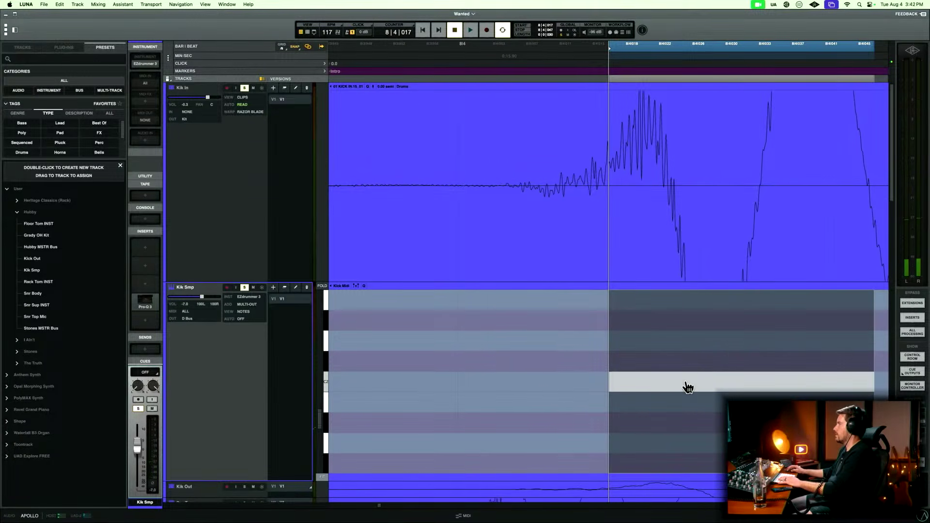
pyautogui.moveTo(688, 387); pyautogui.dragTo(661, 386)
# Move the kick note near the start of bar 9 on Kik Smp to 9|1|002, at its Kik In onset.
pyautogui.press('r')
pyautogui.press('r')
pyautogui.press('r')
pyautogui.press('r')
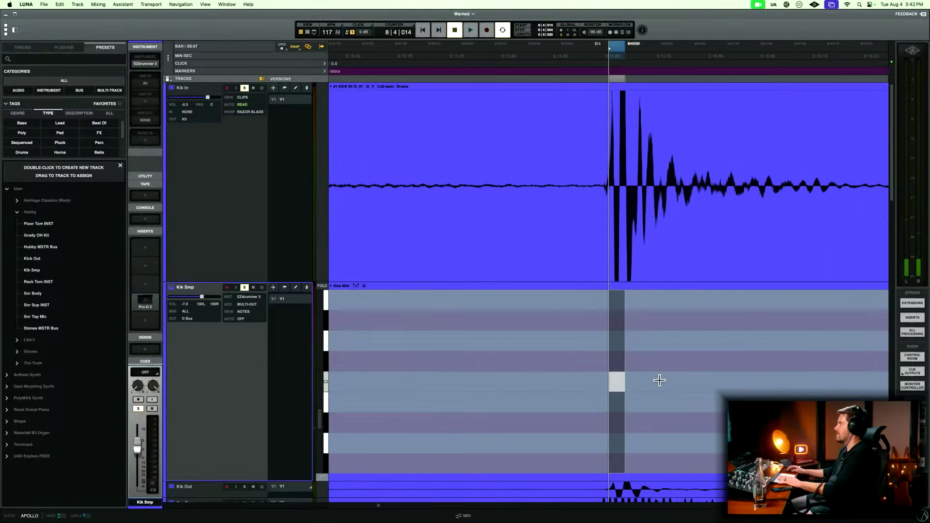
pyautogui.press('r')
pyautogui.press('r')
pyautogui.press('r')
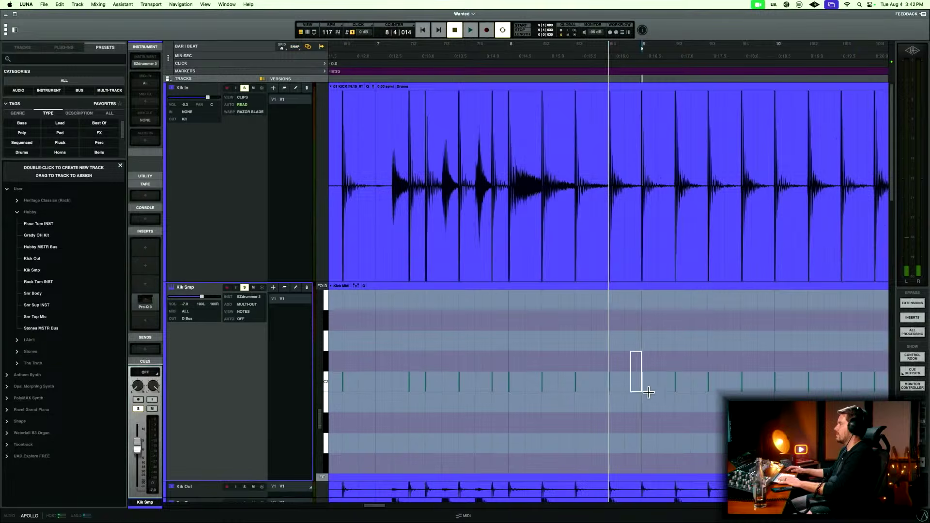
pyautogui.press('t')
pyautogui.press('t')
pyautogui.press('t')
pyautogui.press('t')
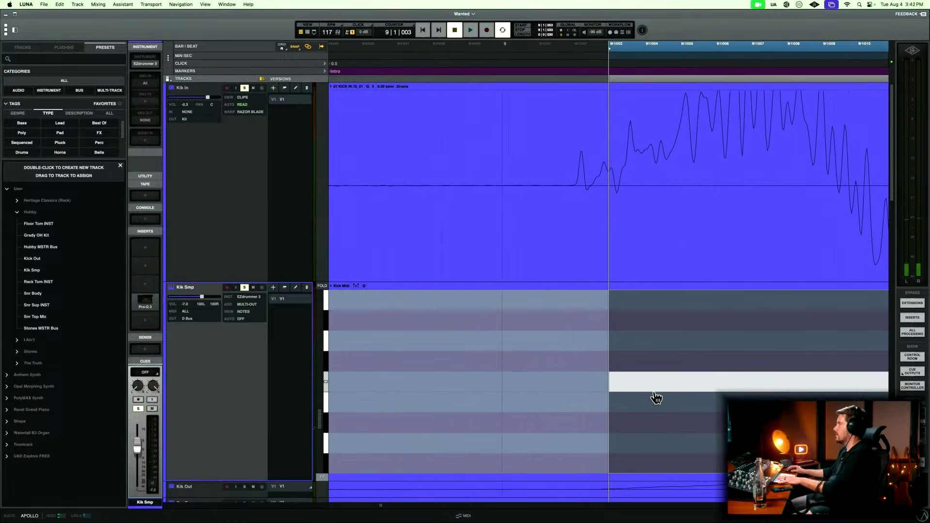
pyautogui.moveTo(654, 386); pyautogui.dragTo(620, 392)
# Move the kick note at 9|2|009 on Kik Smp slightly earlier, to its Kik In transient's onset.
pyautogui.press('r')
pyautogui.press('r')
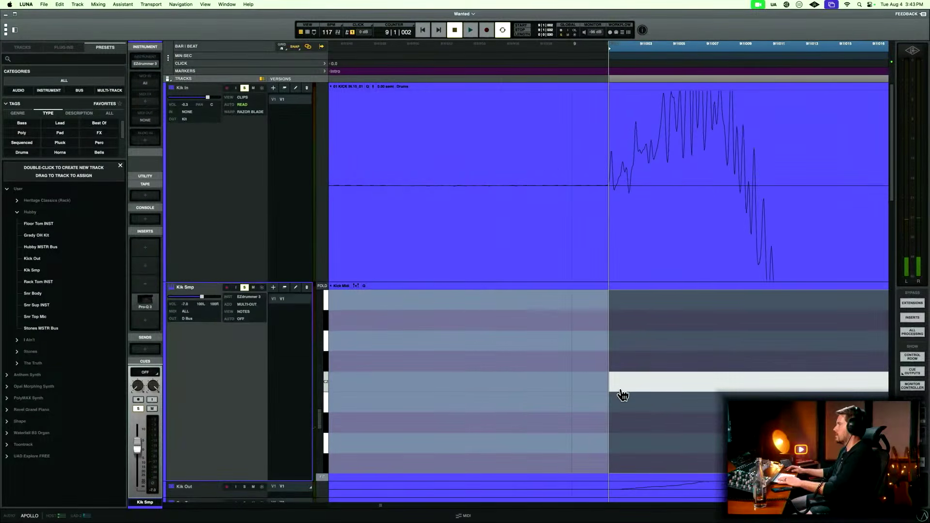
pyautogui.press('r')
pyautogui.press('r')
pyautogui.press('r')
pyautogui.press('r')
pyautogui.press('r')
pyautogui.press('r')
pyautogui.moveTo(695, 330); pyautogui.dragTo(782, 413)
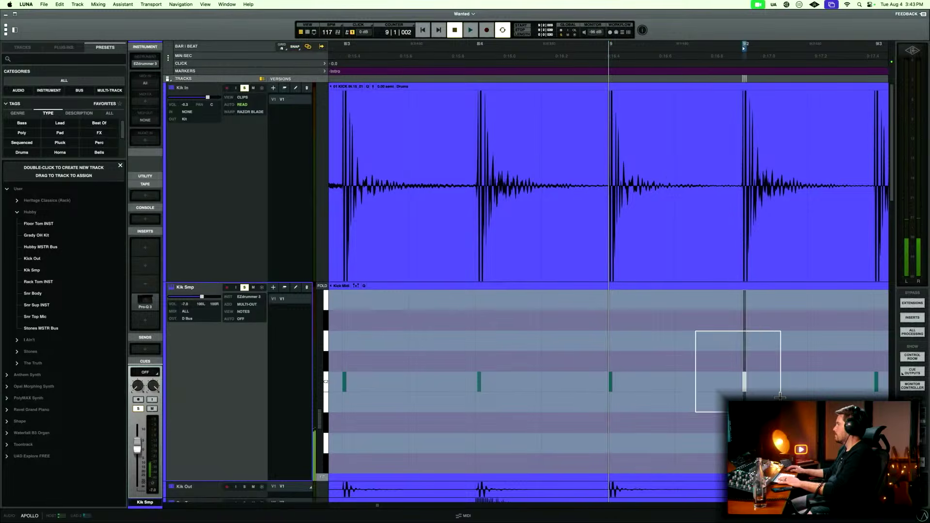
pyautogui.press('t')
pyautogui.press('t')
pyautogui.press('t')
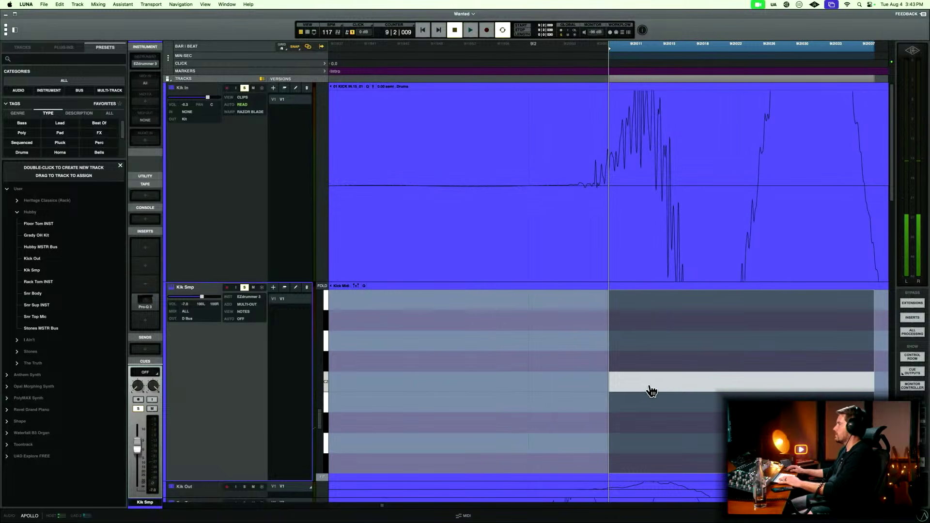
pyautogui.moveTo(651, 390); pyautogui.dragTo(636, 391)
# Move the kick note near beat 9|3 on Kik Smp to 9|3|000, at its Kik In transient's onset.
pyautogui.press('r')
pyautogui.press('r')
pyautogui.press('r')
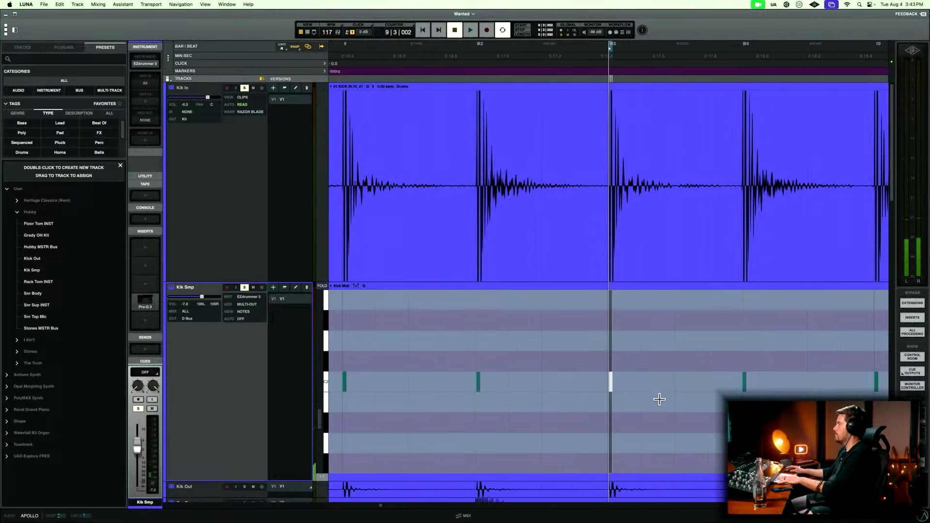
pyautogui.press('t')
pyautogui.press('t')
pyautogui.press('t')
pyautogui.moveTo(641, 393); pyautogui.dragTo(617, 392)
# Move the kick note near beat 9|4 on Kik Smp to 9|4|007, at its Kik In transient's onset.
pyautogui.press('r')
pyautogui.press('r')
pyautogui.press('r')
pyautogui.press('r')
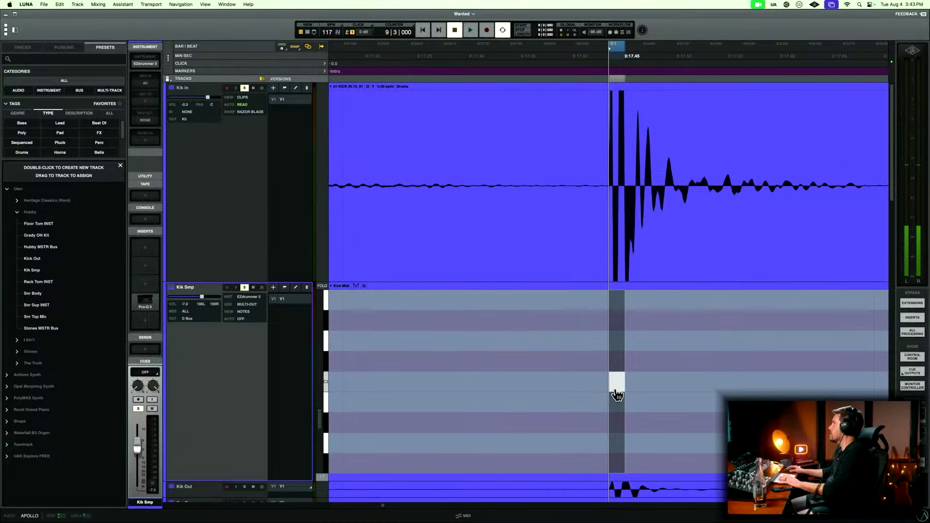
pyautogui.press('r')
pyautogui.press('r')
pyautogui.press('r')
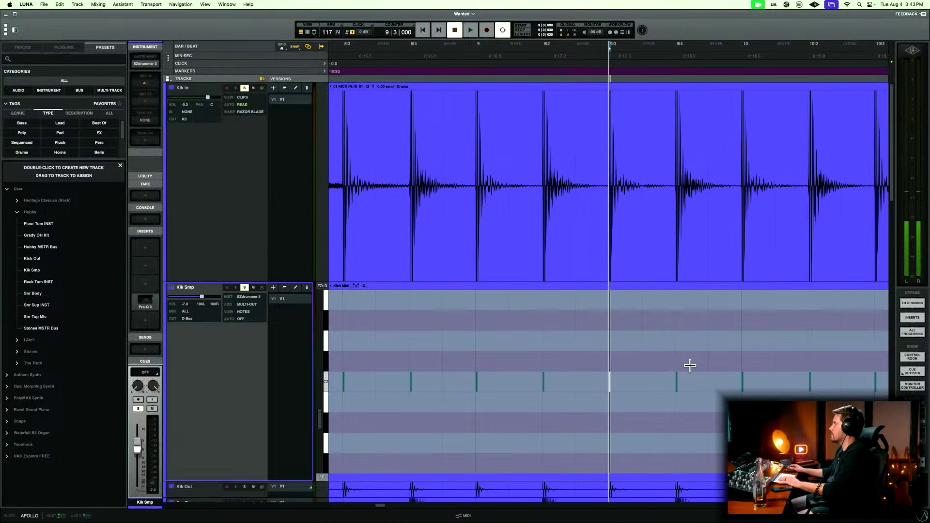
pyautogui.click(677, 382)
pyautogui.press('t')
pyautogui.press('t')
pyautogui.press('t')
pyautogui.press('t')
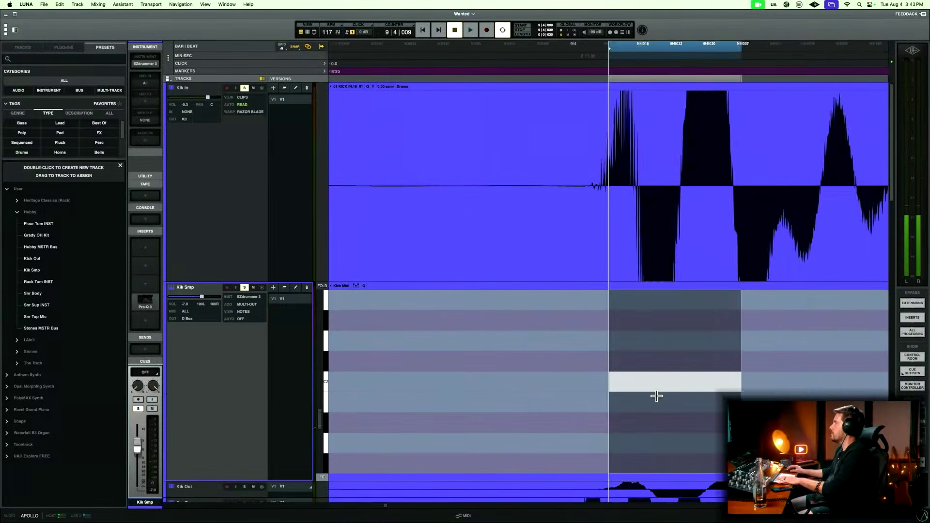
pyautogui.moveTo(656, 389); pyautogui.dragTo(592, 386)
# Move the kick note near the start of bar 10 on Kik Smp to 10|1|000, at its Kik In onset.
pyautogui.press('r')
pyautogui.press('r')
pyautogui.press('r')
pyautogui.press('r')
pyautogui.press('r')
pyautogui.press('r')
pyautogui.press('r')
pyautogui.press('r')
pyautogui.press('r')
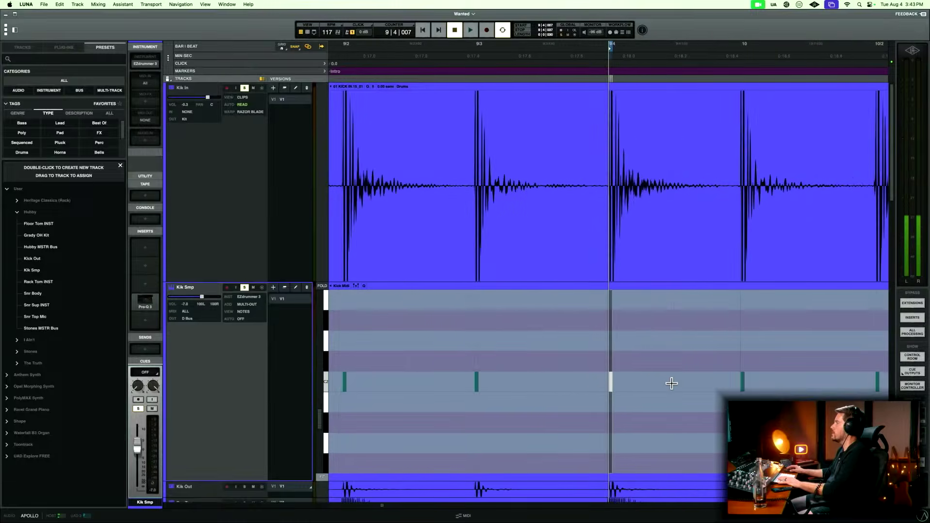
pyautogui.moveTo(653, 345); pyautogui.dragTo(695, 413)
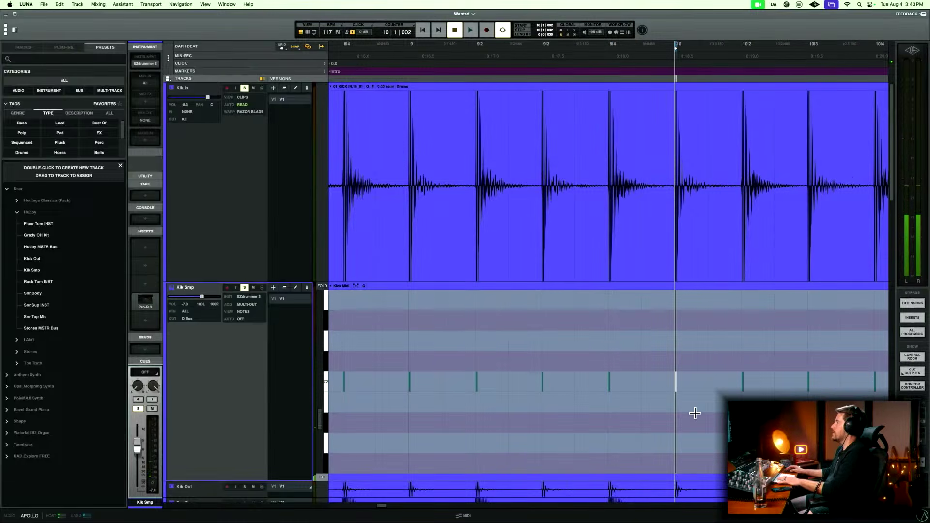
pyautogui.press('t')
pyautogui.press('t')
pyautogui.press('t')
pyautogui.press('t')
pyautogui.press('t')
pyautogui.press('t')
pyautogui.press('t')
pyautogui.press('t')
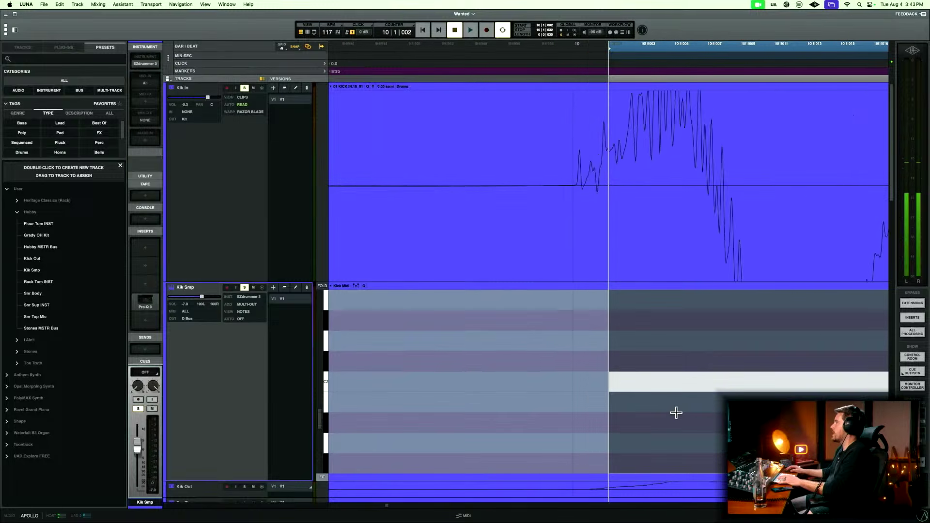
pyautogui.press('t')
pyautogui.moveTo(658, 387); pyautogui.dragTo(596, 391)
# Move the kick note near beat 10|2 on Kik Smp to 10|2|010, at its Kik In transient's onset.
pyautogui.press('r')
pyautogui.press('r')
pyautogui.press('r')
pyautogui.press('r')
pyautogui.press('r')
pyautogui.press('r')
pyautogui.press('r')
pyautogui.press('r')
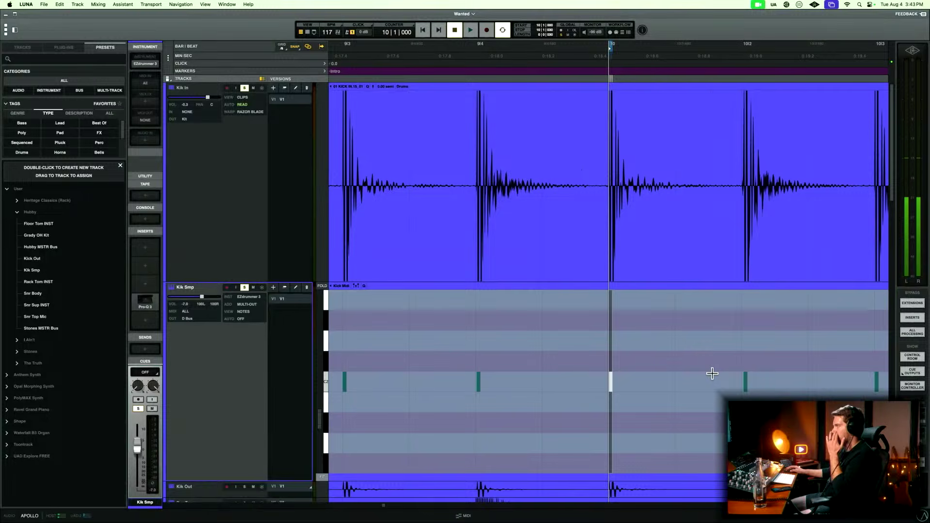
pyautogui.moveTo(721, 350); pyautogui.dragTo(751, 397)
pyautogui.press('t')
pyautogui.press('t')
pyautogui.press('t')
pyautogui.press('t')
pyautogui.press('t')
pyautogui.press('t')
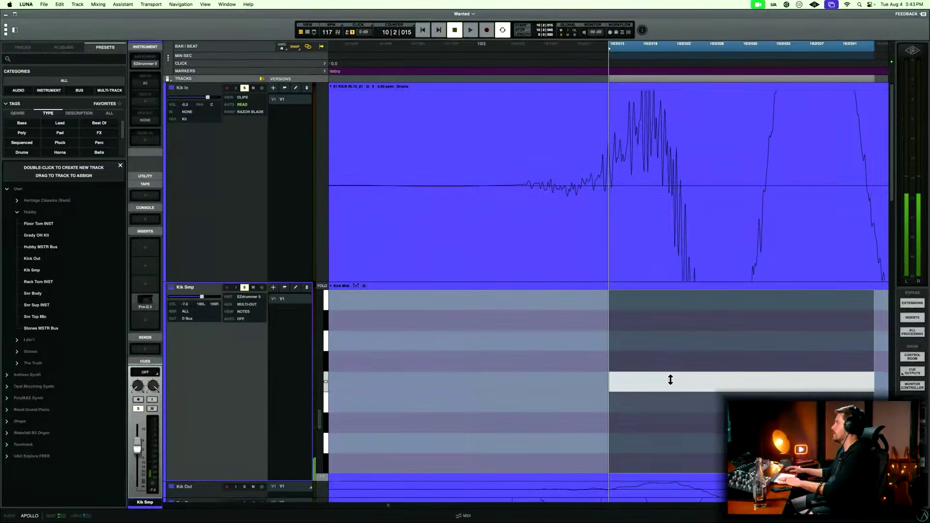
pyautogui.moveTo(674, 393); pyautogui.dragTo(661, 393)
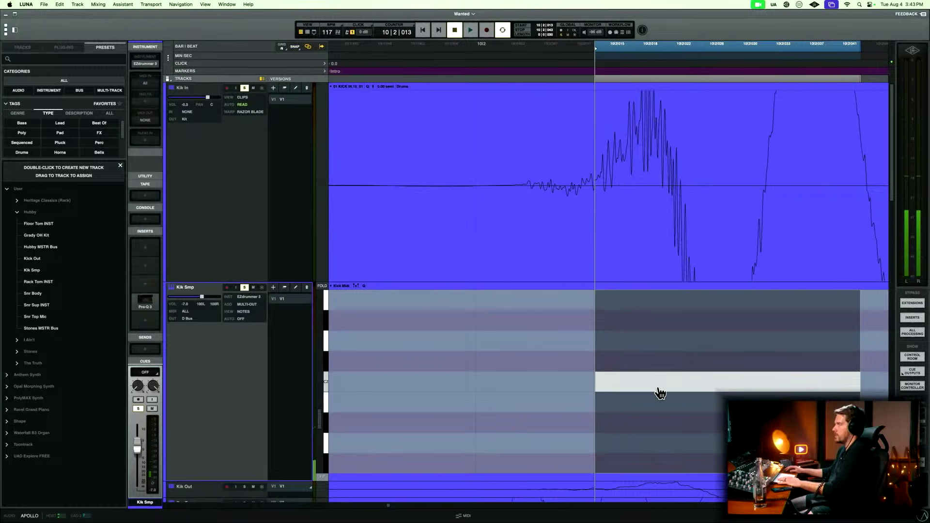
pyautogui.press('r')
pyautogui.press('r')
pyautogui.press('r')
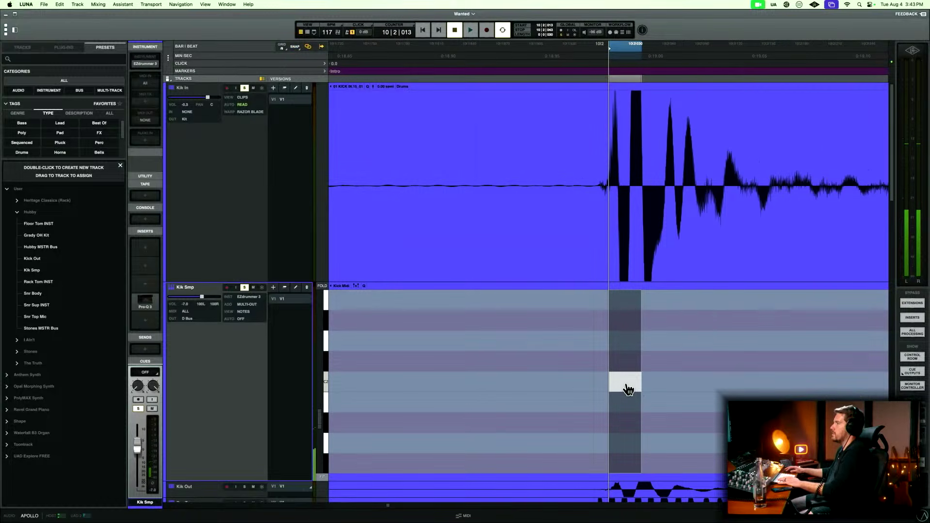
pyautogui.moveTo(628, 389); pyautogui.dragTo(625, 391)
# Align the kick note near beat 10|3 on Kik Smp with its Kik In onset, starting it at 10|3|000.
pyautogui.press('r')
pyautogui.press('r')
pyautogui.press('r')
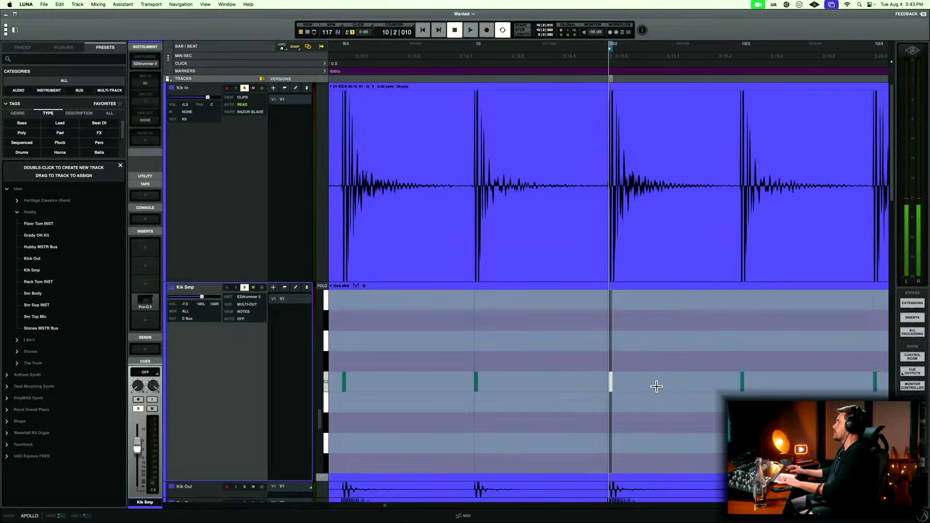
pyautogui.press('r')
pyautogui.moveTo(646, 361); pyautogui.dragTo(611, 392)
pyautogui.press('t')
pyautogui.press('t')
pyautogui.press('t')
pyautogui.press('t')
pyautogui.press('t')
pyautogui.press('t')
pyautogui.press('t')
pyautogui.press('t')
pyautogui.press('t')
# Move the kick note near beat 10|4 on Kik Smp to 10|3|959, at its Kik In transient's onset.
pyautogui.press('r')
pyautogui.press('r')
pyautogui.press('r')
pyautogui.press('r')
pyautogui.press('r')
pyautogui.press('r')
pyautogui.press('r')
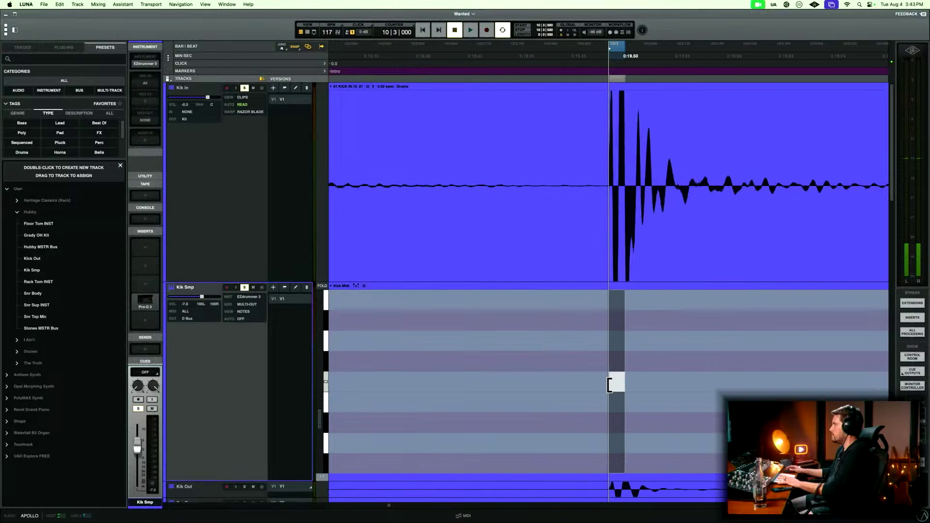
pyautogui.click(743, 383)
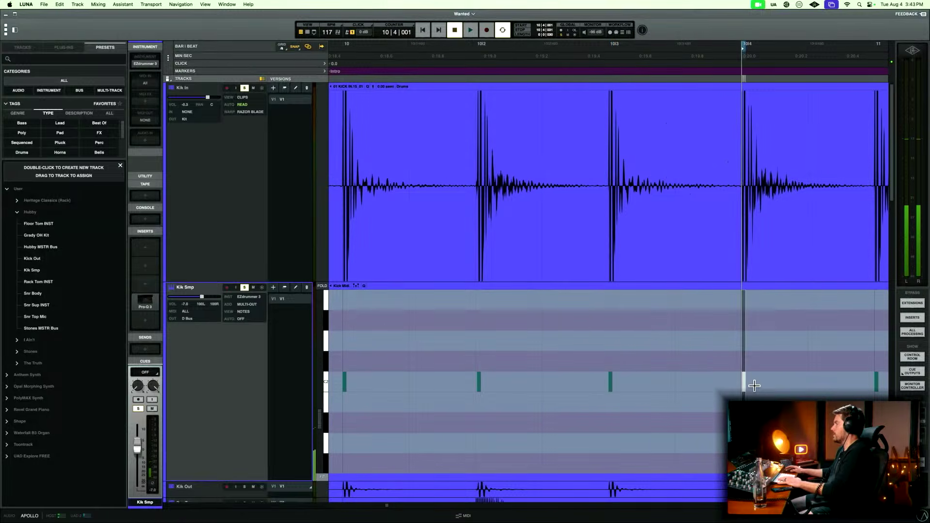
pyautogui.press('t')
pyautogui.press('t')
pyautogui.press('t')
pyautogui.press('t')
pyautogui.press('t')
pyautogui.press('t')
pyautogui.press('t')
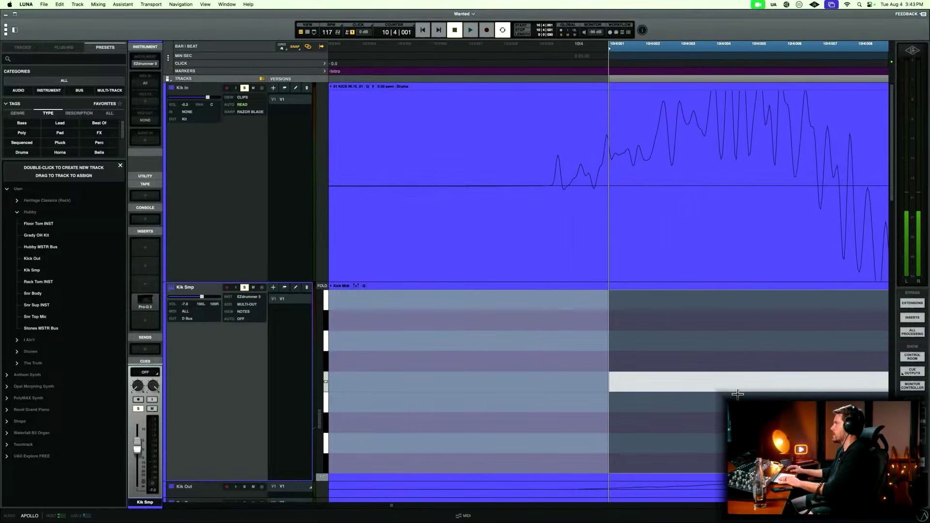
pyautogui.moveTo(723, 389); pyautogui.dragTo(668, 390)
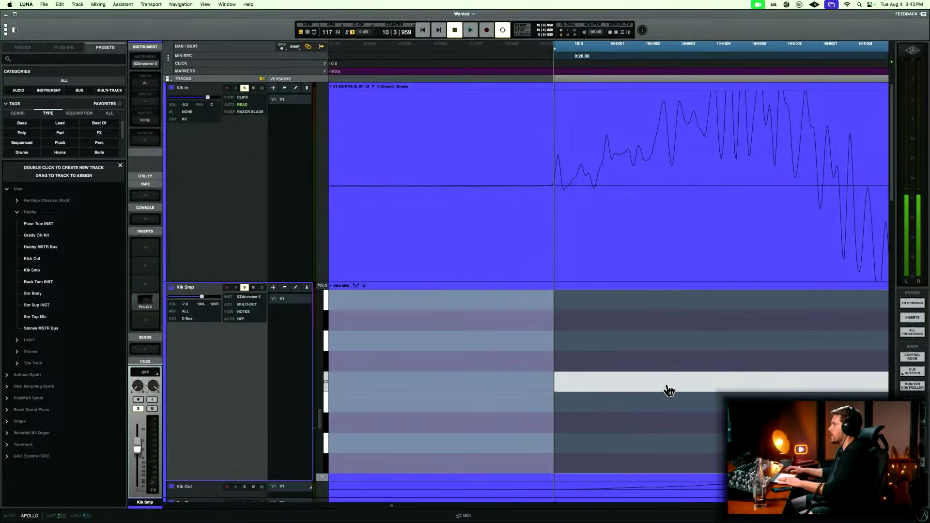
# Move the kick note near the start of bar 11 on Kik Smp to 10|4|959, at its Kik In transient's onset.
pyautogui.press('r')
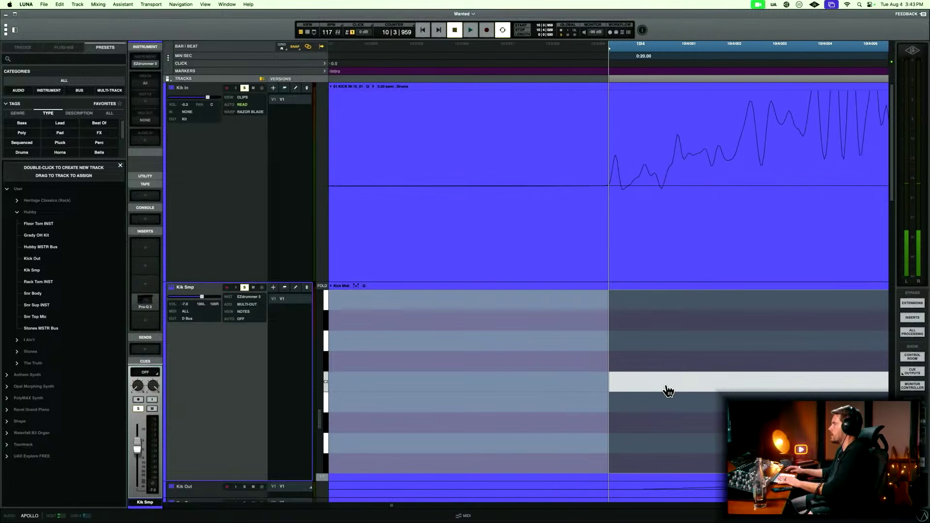
pyautogui.press('r')
pyautogui.press('r')
pyautogui.press('r')
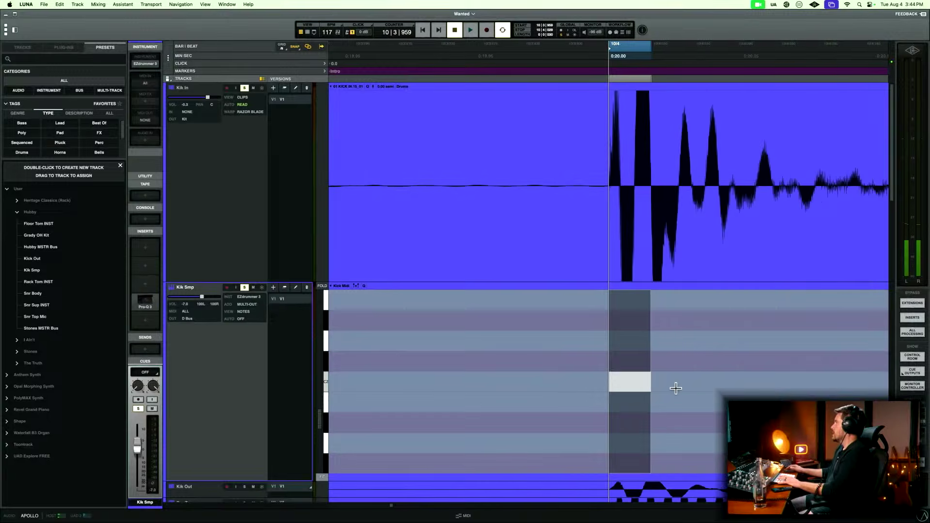
pyautogui.moveTo(741, 331); pyautogui.dragTo(829, 413)
pyautogui.press('t')
pyautogui.press('t')
pyautogui.press('t')
pyautogui.press('t')
pyautogui.press('t')
pyautogui.press('t')
pyautogui.press('t')
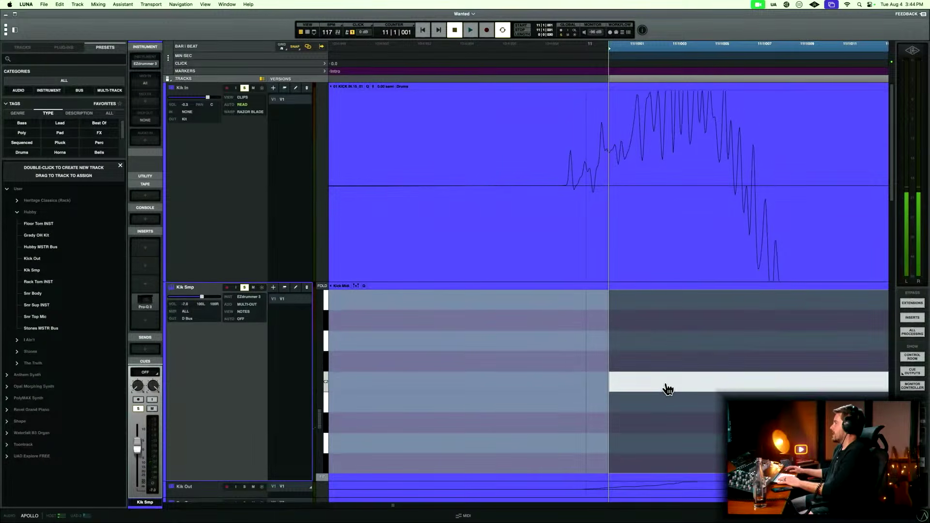
pyautogui.moveTo(667, 389); pyautogui.dragTo(628, 393)
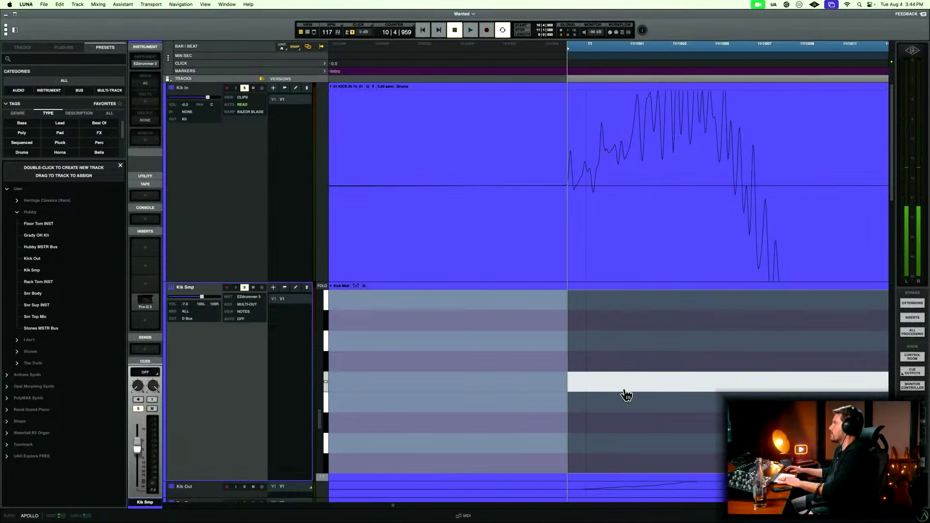
# Enlarge the waveform display's amplitude and fine-tune the bar 11 kick note against the steep rise of its Kik In transient.
pyautogui.press('t')
pyautogui.press('t')
pyautogui.press('t')
pyautogui.press('t')
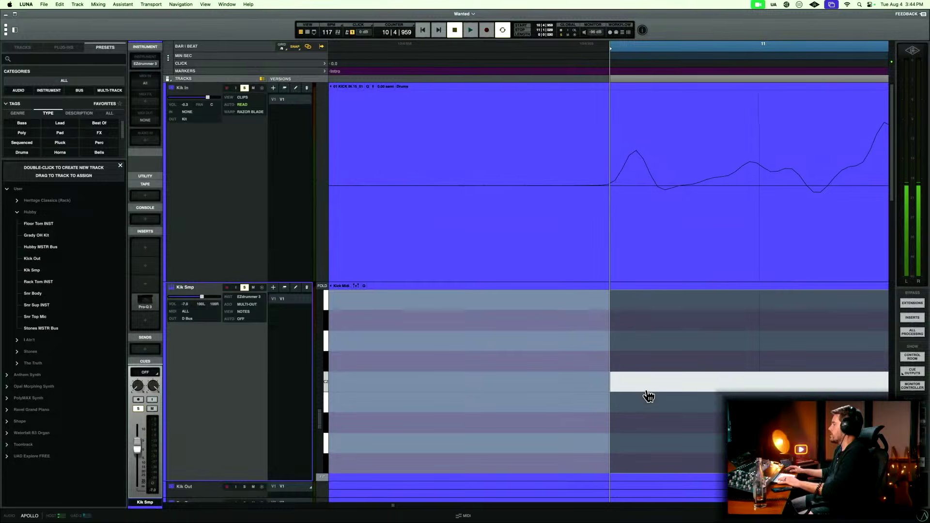
pyautogui.press('alt+super+]')
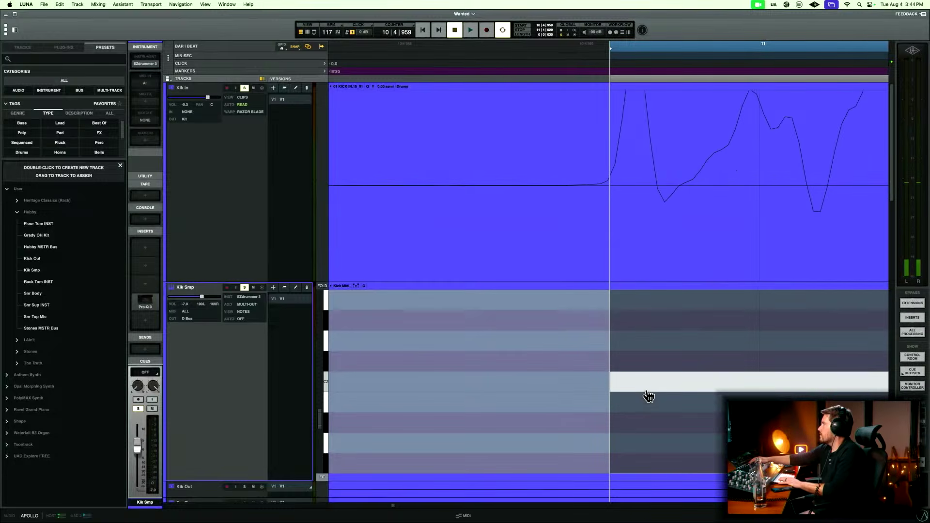
pyautogui.press('t')
pyautogui.press('t')
pyautogui.press('t')
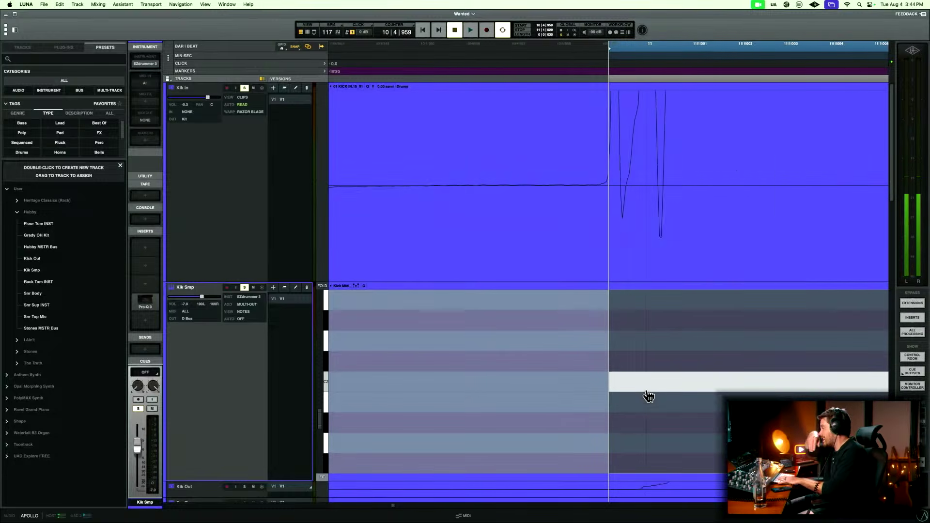
pyautogui.moveTo(649, 390); pyautogui.dragTo(655, 390)
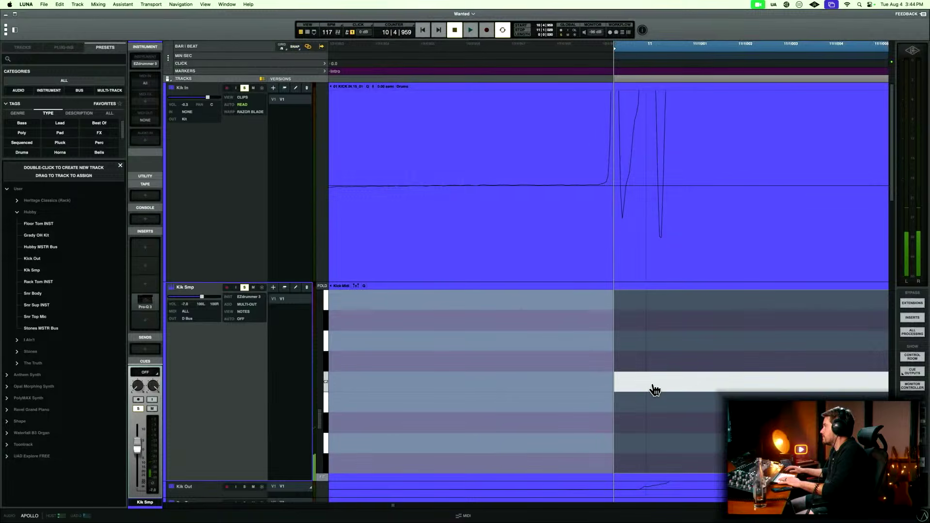
# Move the kick note near beat 11|2 on Kik Smp to 11|1|956, at its Kik In transient's onset.
pyautogui.press('r')
pyautogui.press('r')
pyautogui.press('r')
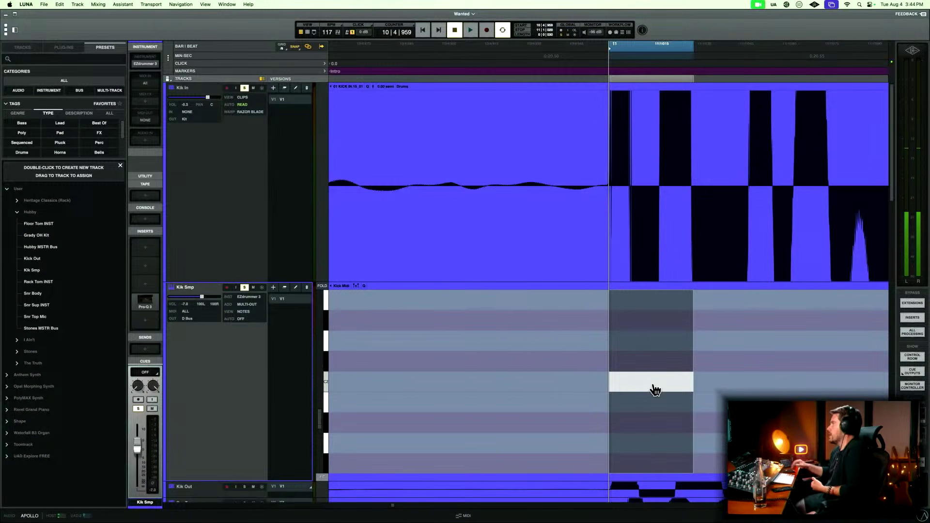
pyautogui.press('r')
pyautogui.press('r')
pyautogui.press('r')
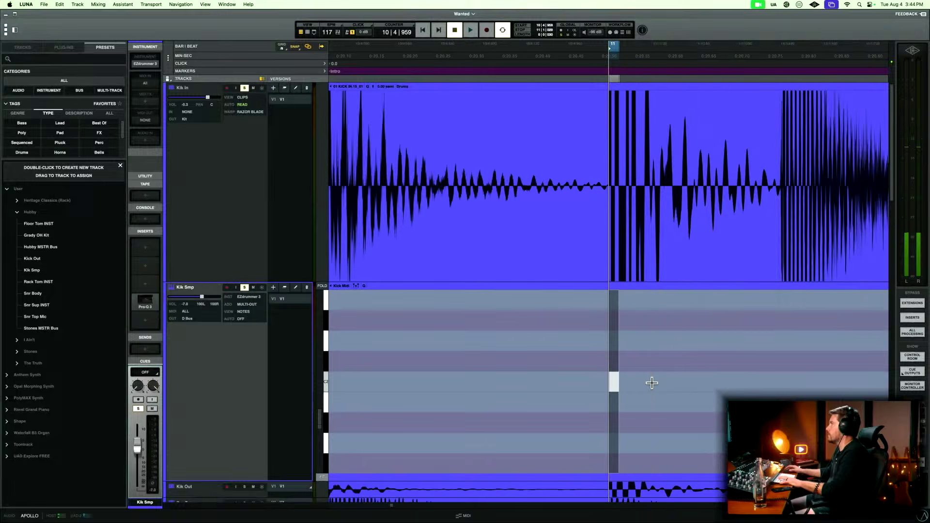
pyautogui.press('r')
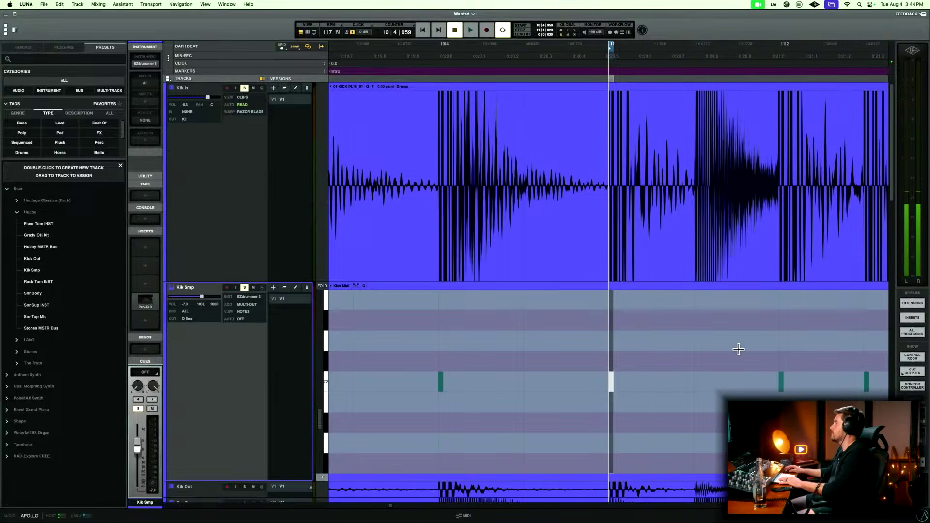
pyautogui.moveTo(738, 349); pyautogui.dragTo(786, 383)
pyautogui.press('t')
pyautogui.press('t')
pyautogui.press('t')
pyautogui.press('t')
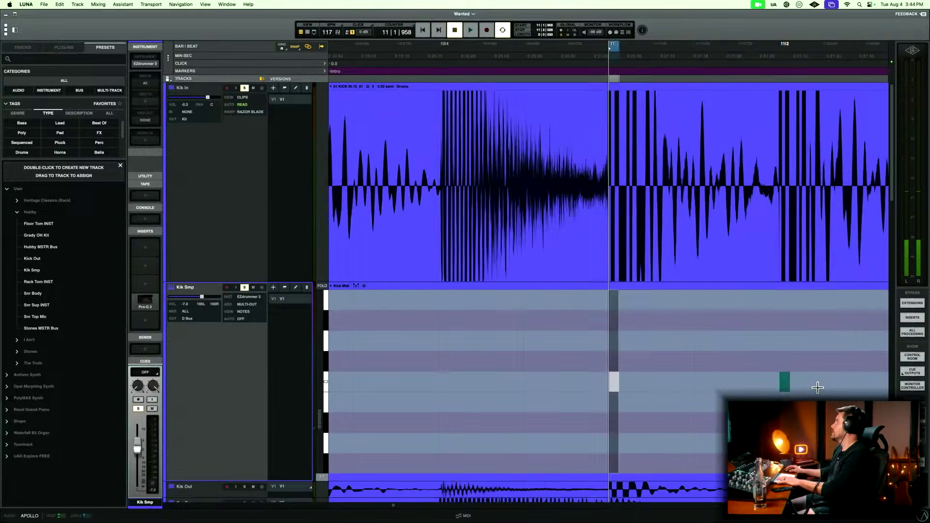
pyautogui.press('r')
pyautogui.press('r')
pyautogui.press('r')
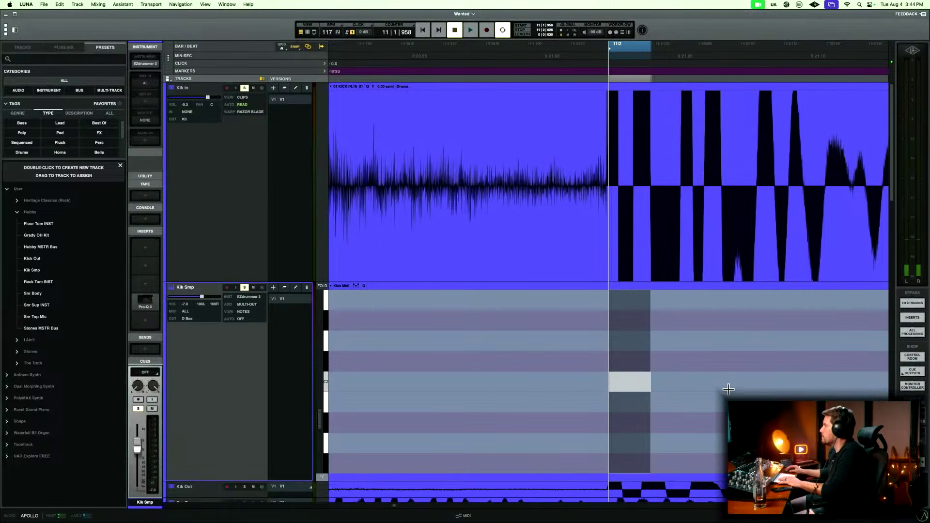
pyautogui.press('t')
pyautogui.press('t')
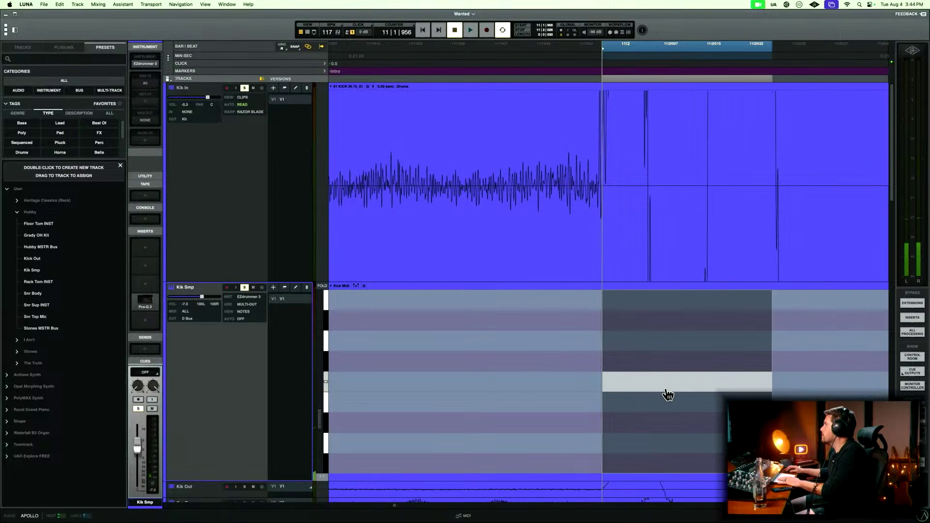
# Play the song from 3|3|000 through the intro into the verse to check the aligned kick samples against the recorded drums.
pyautogui.press('r')
pyautogui.press('r')
pyautogui.press('r')
pyautogui.press('r')
pyautogui.press('r')
pyautogui.press('r')
pyautogui.press('r')
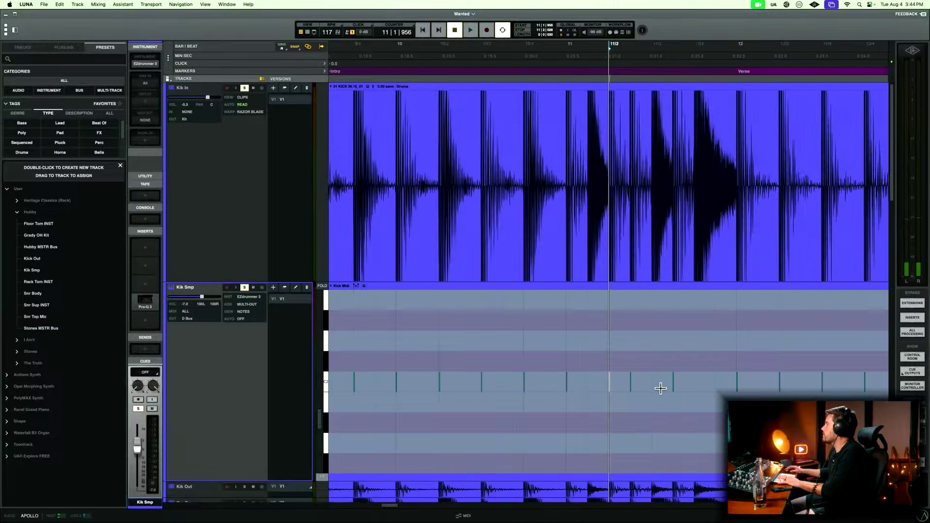
pyautogui.click(381, 348)
pyautogui.press('space')
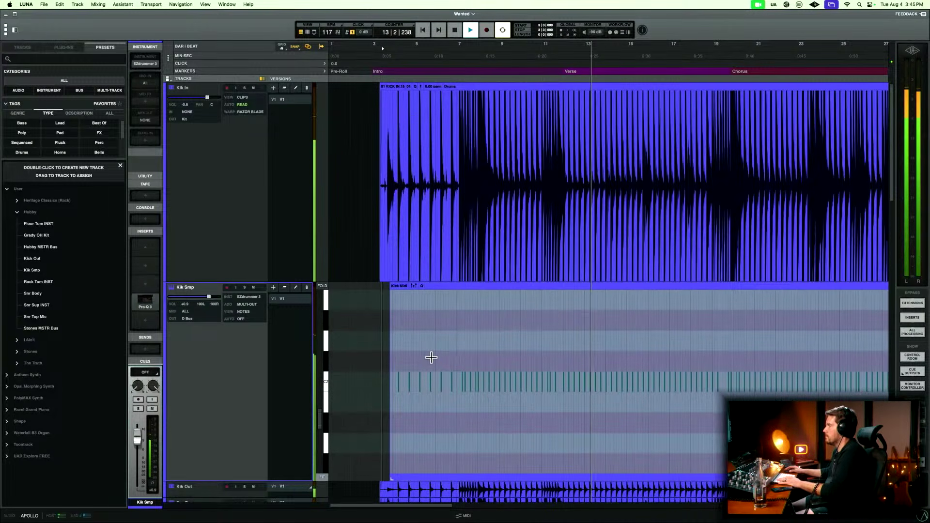
pyautogui.scroll(-5, 553, 376)
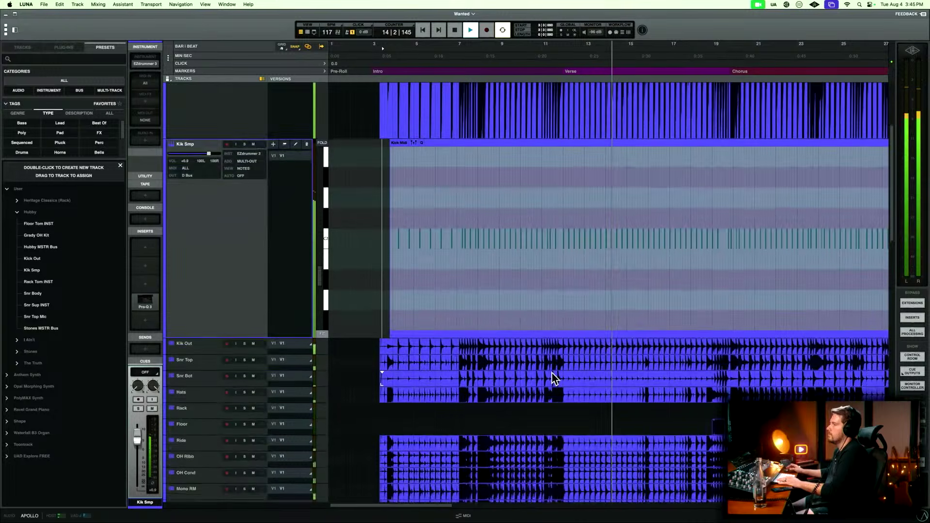
pyautogui.scroll(5, 553, 377)
pyautogui.press('space')
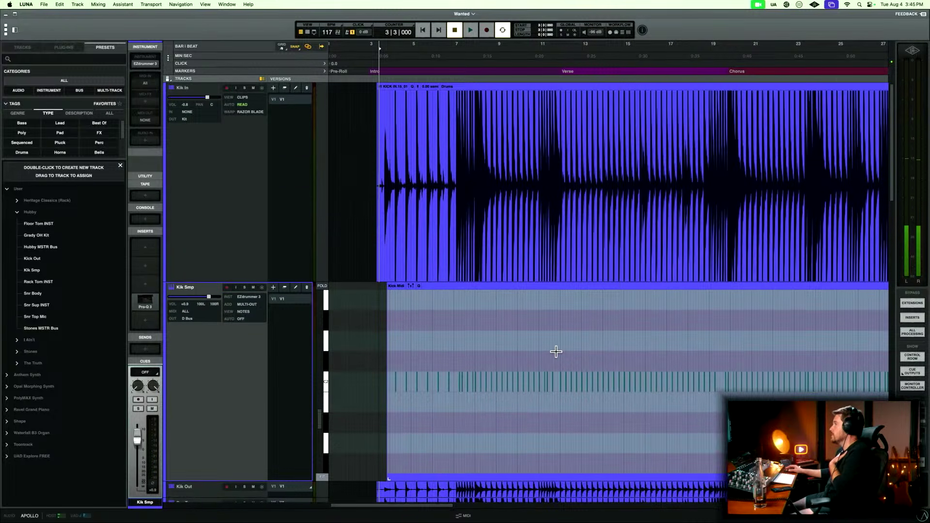
pyautogui.hscroll(4, 556, 351)
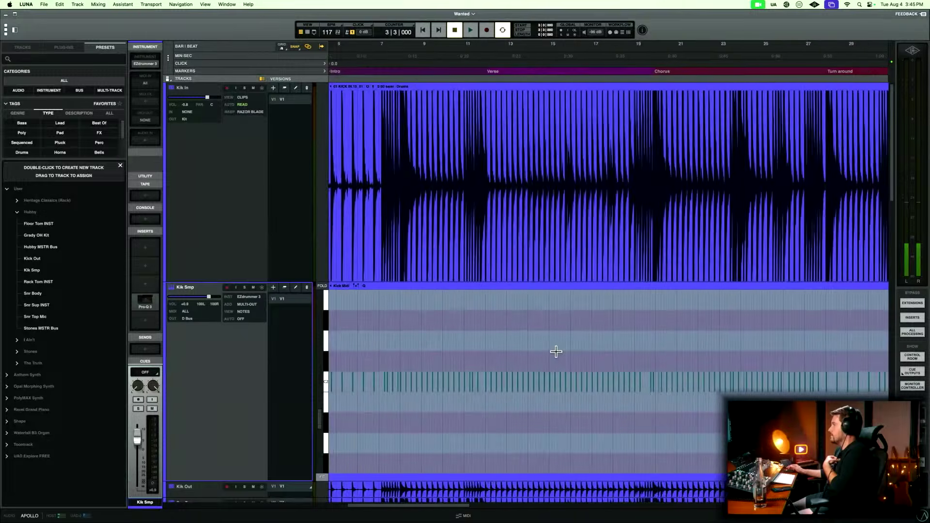
pyautogui.hscroll(-4, 556, 351)
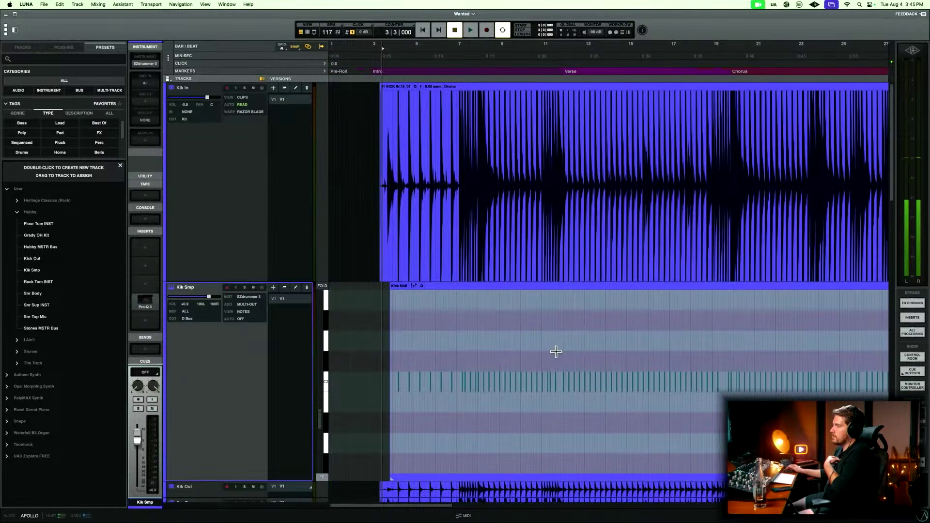